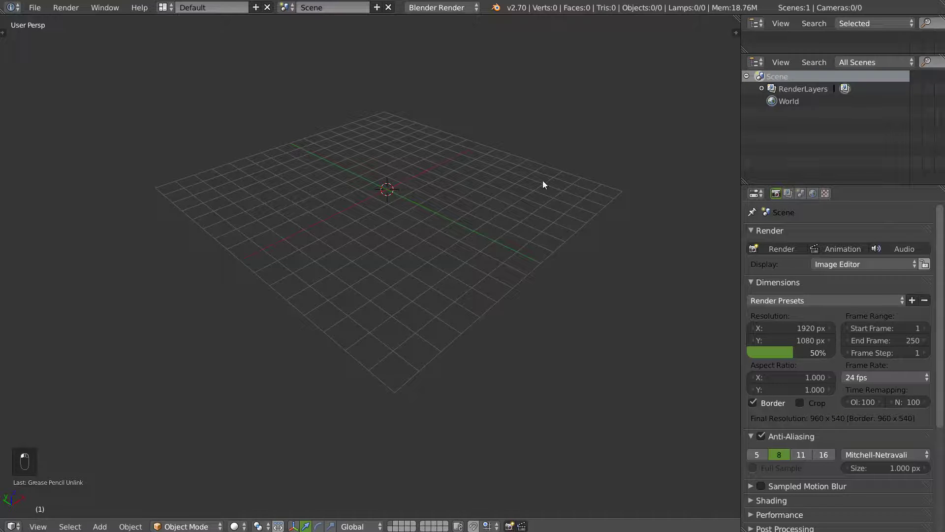
- Split off a second area as an image editor showing grand-requin-marteau-01.jpg, and make it slightly narrower
{"action": "left_click_drag", "start_coordinate": [737, 19], "coordinate": [485, 83]}
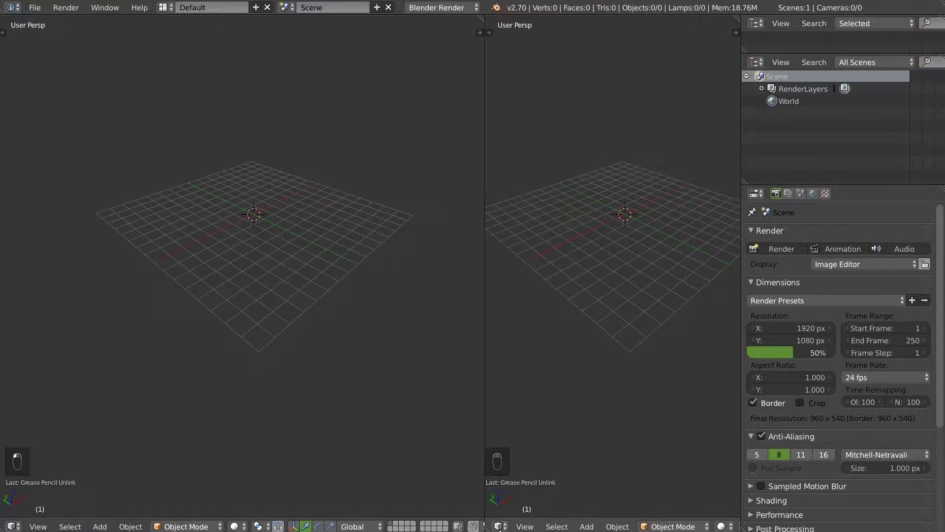
{"action": "left_click", "coordinate": [499, 526]}
{"action": "left_click", "coordinate": [522, 430]}
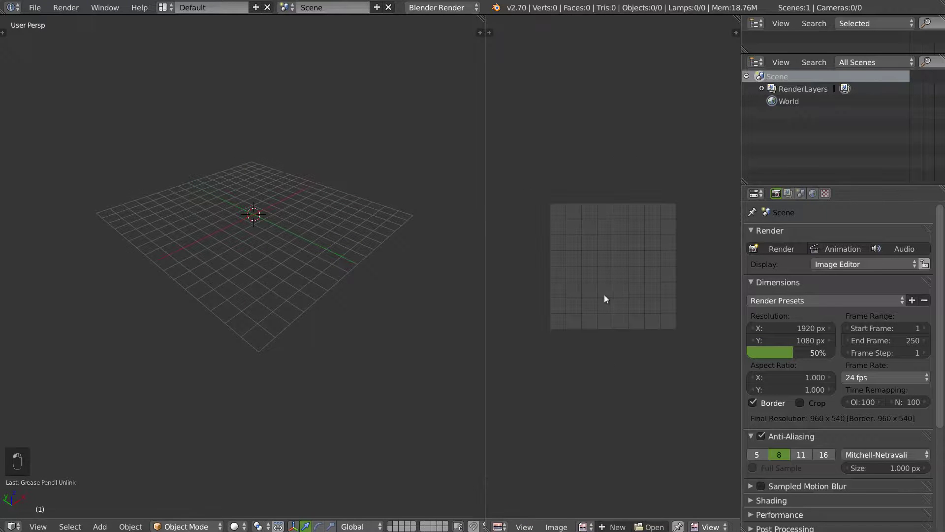
{"action": "left_click", "coordinate": [585, 526]}
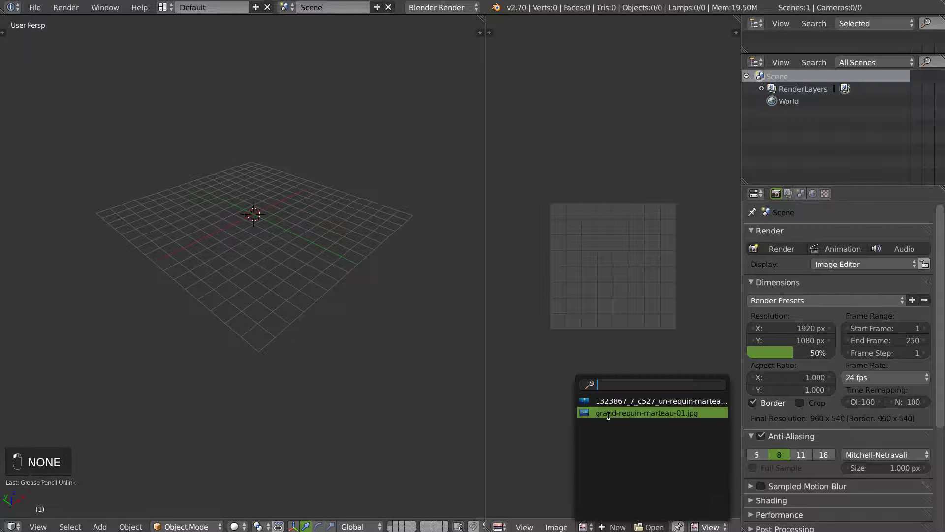
{"action": "left_click", "coordinate": [607, 414]}
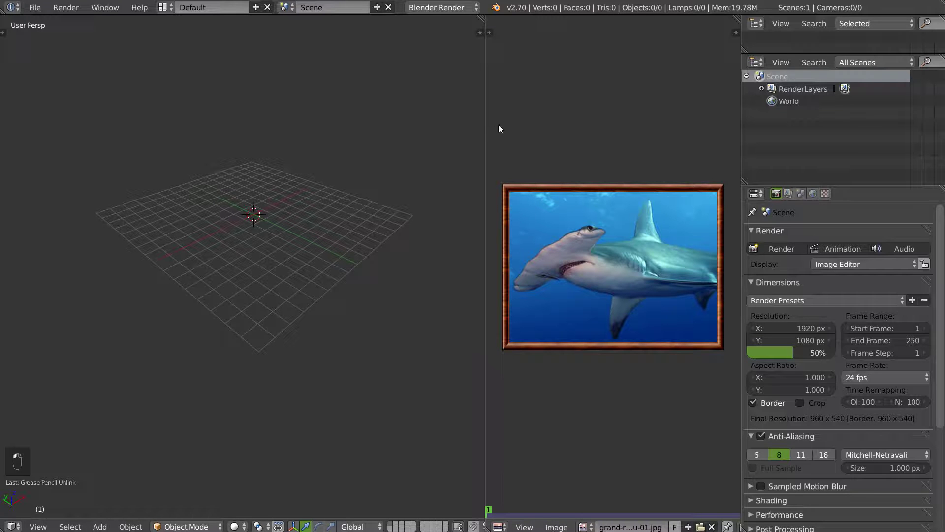
{"action": "left_click_drag", "start_coordinate": [486, 120], "coordinate": [523, 120]}
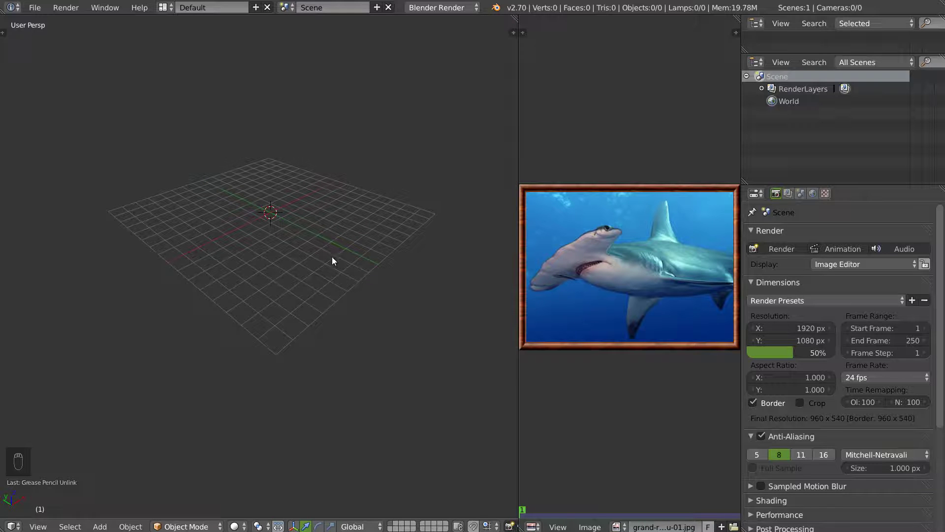
- Scribble a few looping grease pencil test strokes around the origin in the front orthographic view
{"action": "middle_click_drag", "start_coordinate": [356, 245], "coordinate": [395, 202]}
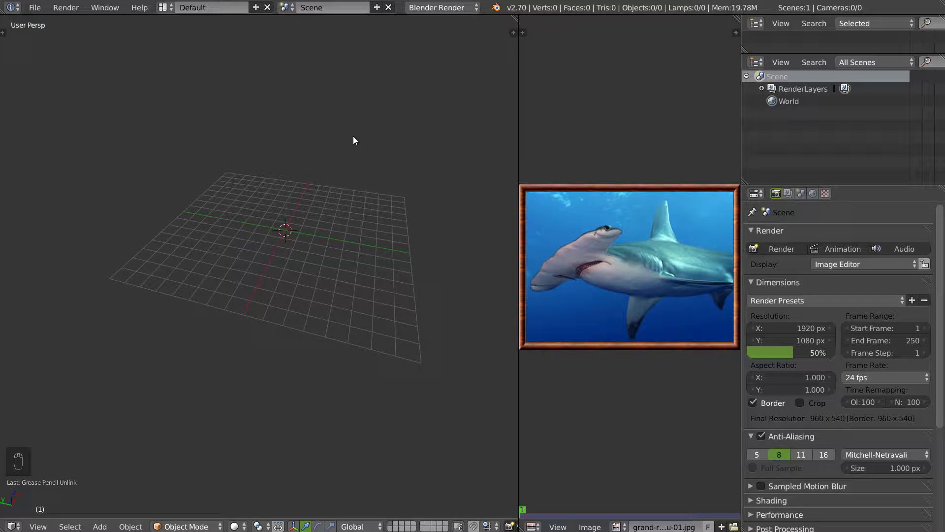
{"action": "key", "text": "KP_1"}
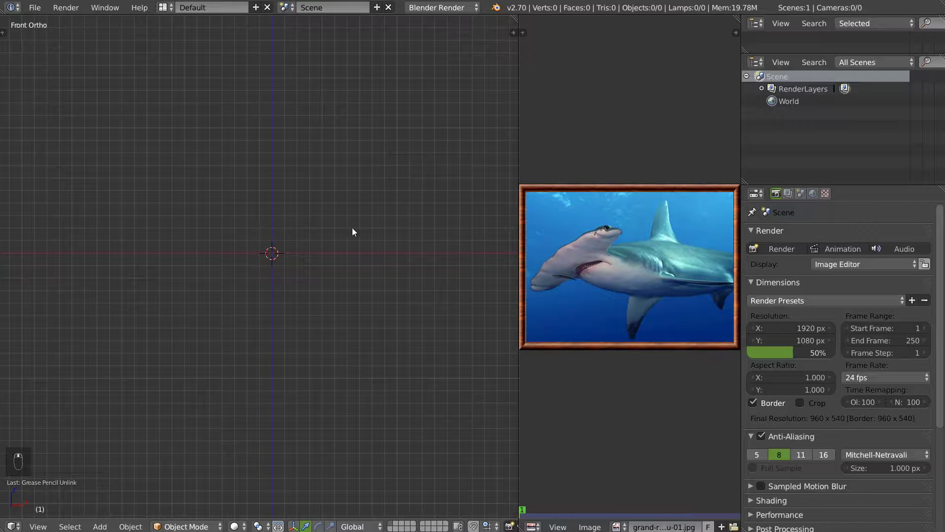
{"action": "mouse_move", "coordinate": [235, 153]}
{"action": "left_mouse_down"}
{"action": "mouse_move", "coordinate": [401, 121]}
{"action": "mouse_move", "coordinate": [215, 205]}
{"action": "mouse_move", "coordinate": [402, 257]}
{"action": "left_mouse_up"}
{"action": "mouse_move", "coordinate": [261, 295]}
{"action": "left_mouse_down"}
{"action": "mouse_move", "coordinate": [310, 253]}
{"action": "mouse_move", "coordinate": [317, 218]}
{"action": "mouse_move", "coordinate": [221, 172]}
{"action": "left_mouse_up"}
{"action": "left_click_drag", "start_coordinate": [143, 177], "coordinate": [130, 205]}
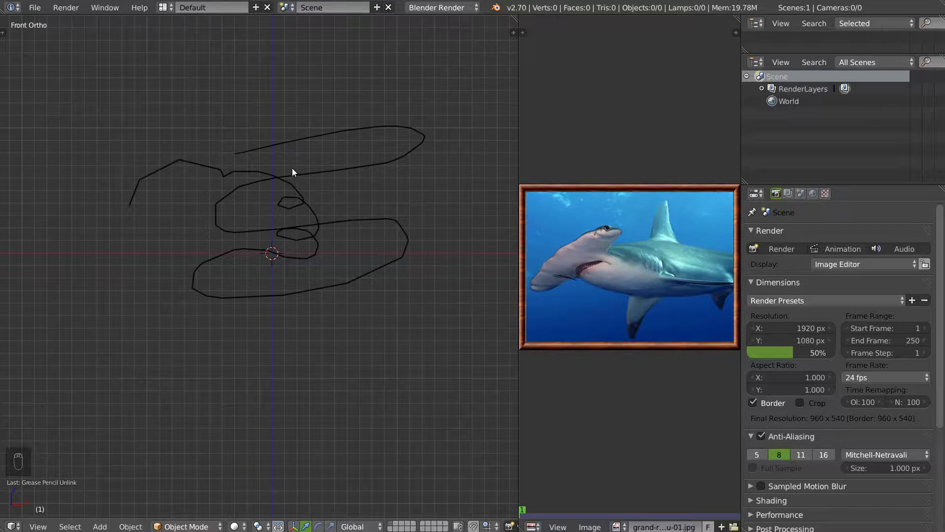
- Show the grease pencil settings in the 3D view and examine from several angles how the test strokes lie in space
{"action": "key", "text": "n"}
{"action": "scroll", "coordinate": [443, 123], "scroll_direction": "up", "scroll_amount": 2}
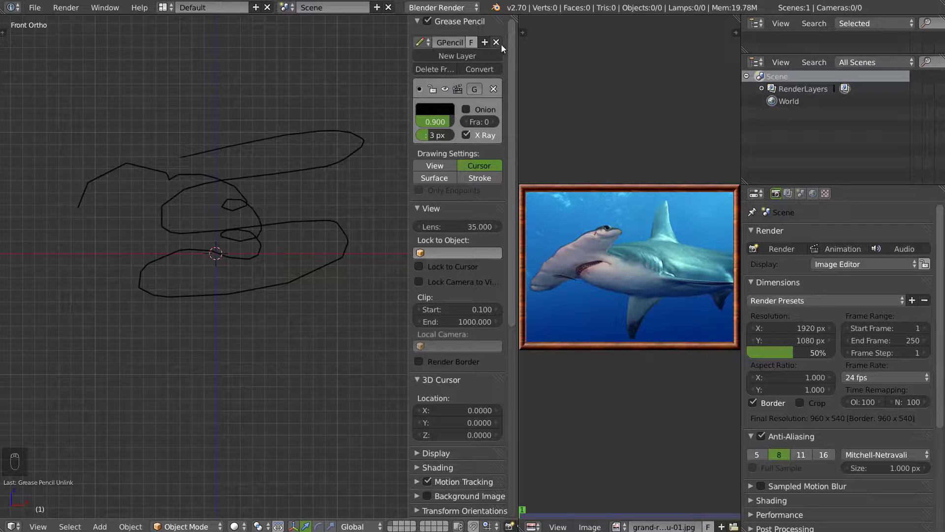
{"action": "left_click", "coordinate": [481, 69]}
{"action": "mouse_move", "coordinate": [290, 212]}
{"action": "middle_mouse_down"}
{"action": "mouse_move", "coordinate": [173, 253]}
{"action": "mouse_move", "coordinate": [173, 267]}
{"action": "mouse_move", "coordinate": [199, 263]}
{"action": "mouse_move", "coordinate": [187, 264]}
{"action": "middle_mouse_up"}
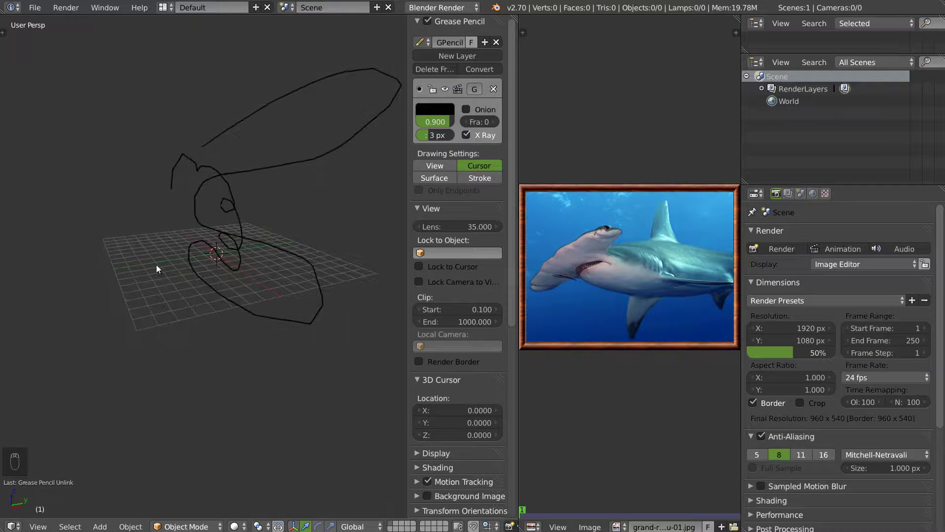
{"action": "middle_click_drag", "start_coordinate": [130, 268], "coordinate": [188, 253]}
- Place the 3D cursor at about Y -5 and scribble a second set of test strokes in front view to compare their depth
{"action": "key", "text": "KP_7"}
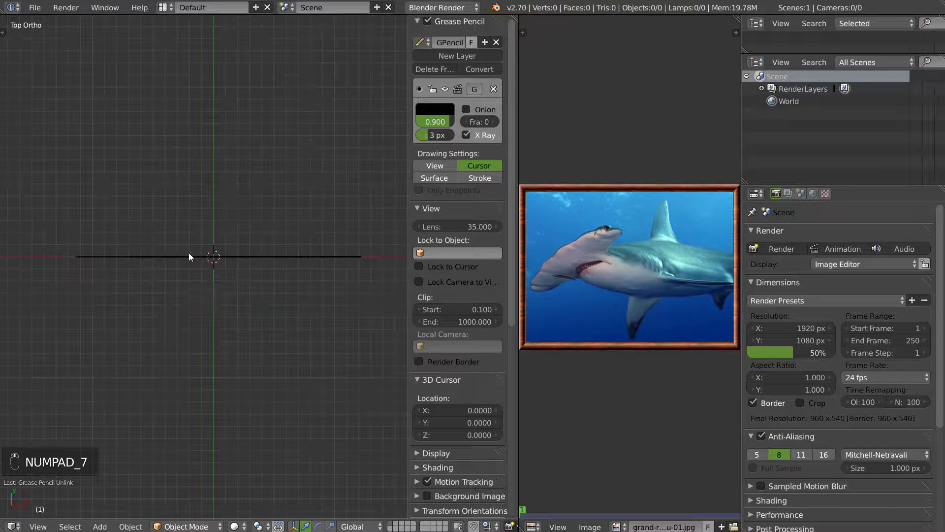
{"action": "left_click", "coordinate": [212, 318]}
{"action": "key", "text": "KP_1"}
{"action": "key", "text": "d"}
{"action": "key", "text": "d"}
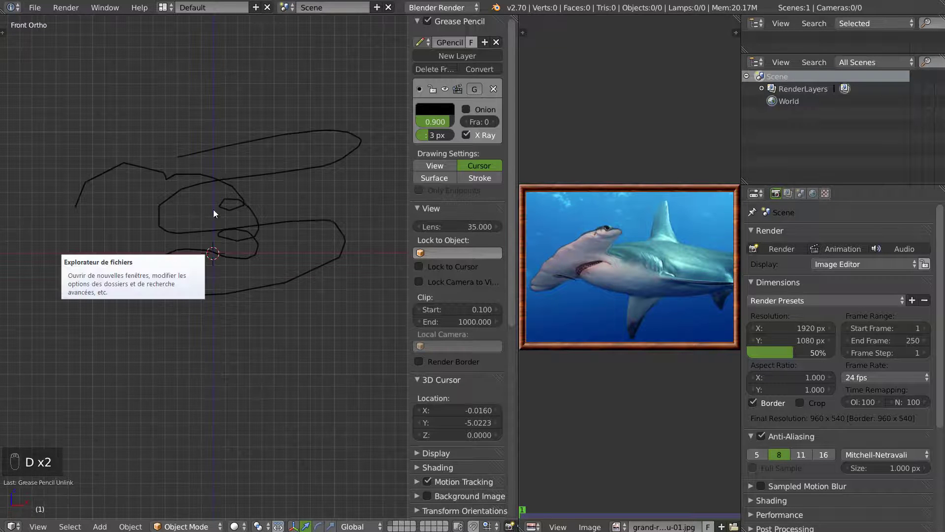
{"action": "left_click_drag", "start_coordinate": [206, 182], "coordinate": [185, 327]}
{"action": "left_click_drag", "start_coordinate": [310, 224], "coordinate": [227, 297]}
{"action": "mouse_move", "coordinate": [227, 297]}
{"action": "middle_mouse_down"}
{"action": "mouse_move", "coordinate": [215, 312]}
{"action": "mouse_move", "coordinate": [145, 134]}
{"action": "middle_mouse_up"}
{"action": "mouse_move", "coordinate": [185, 285]}
{"action": "middle_mouse_down"}
{"action": "mouse_move", "coordinate": [173, 288]}
{"action": "mouse_move", "coordinate": [166, 331]}
{"action": "middle_mouse_up"}
{"action": "mouse_move", "coordinate": [128, 200]}
{"action": "middle_mouse_down"}
{"action": "mouse_move", "coordinate": [179, 195]}
{"action": "mouse_move", "coordinate": [167, 246]}
{"action": "mouse_move", "coordinate": [199, 229]}
{"action": "mouse_move", "coordinate": [190, 220]}
{"action": "mouse_move", "coordinate": [205, 226]}
{"action": "mouse_move", "coordinate": [167, 251]}
{"action": "mouse_move", "coordinate": [171, 217]}
{"action": "middle_mouse_up"}
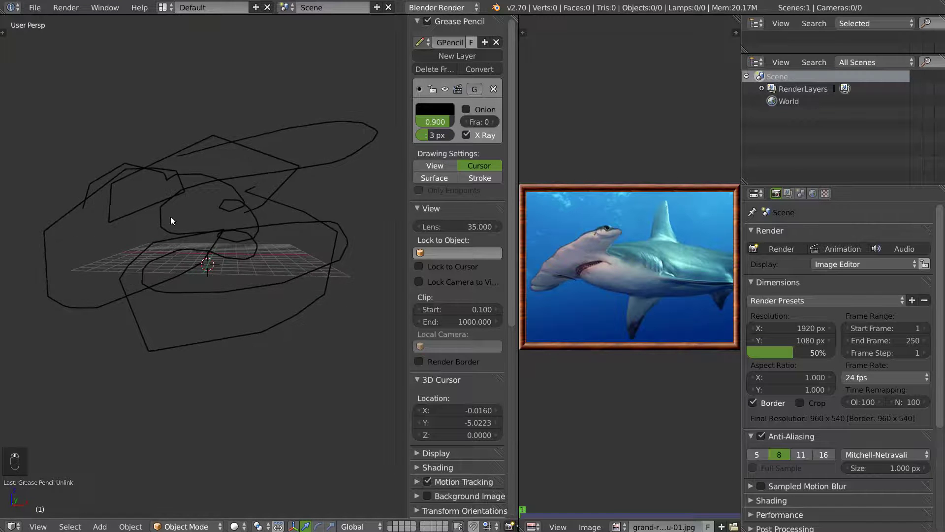
- Delete the grease pencil layer holding the test strokes and reset the 3D cursor to the origin
{"action": "left_click", "coordinate": [496, 89]}
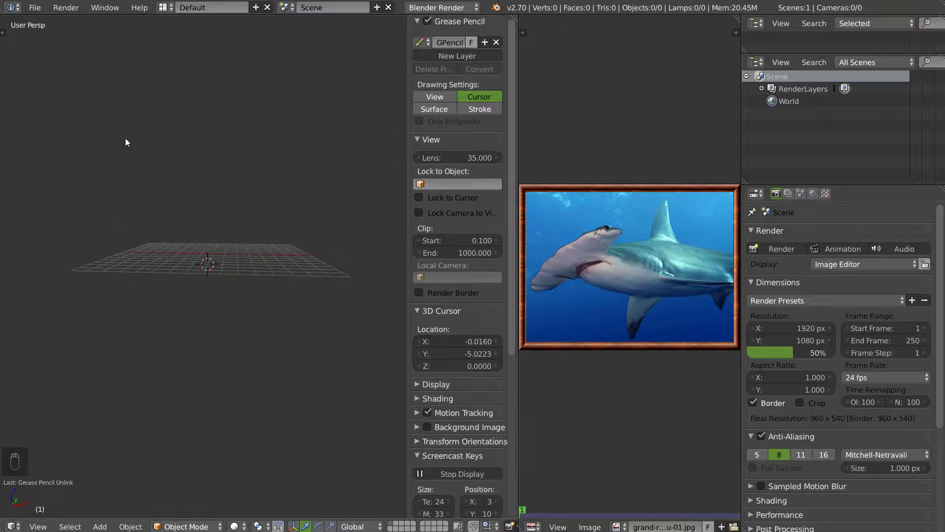
{"action": "key", "text": "shift+c"}
- Sketch the wide hammer-shaped head outline in front view, high above the origin, with dark shaded eye areas at both ends
{"action": "key", "text": "KP_1"}
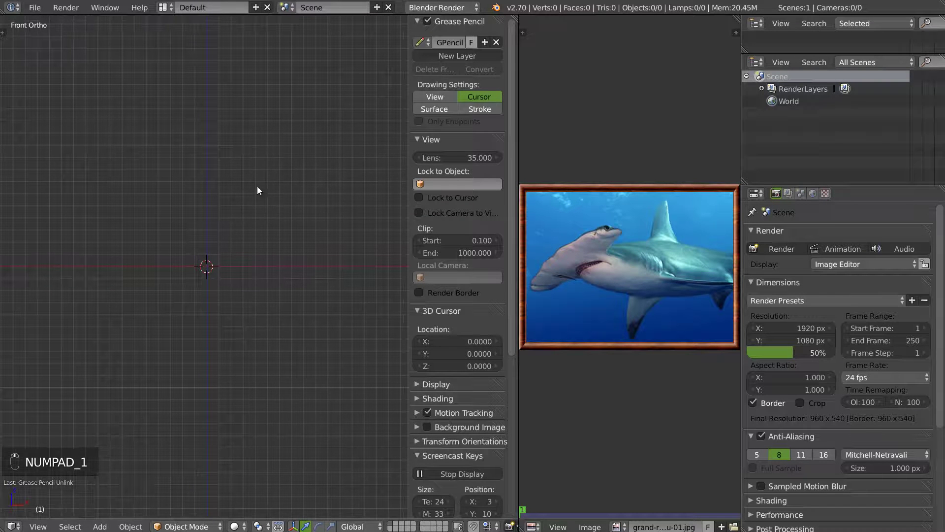
{"action": "key", "text": "d"}
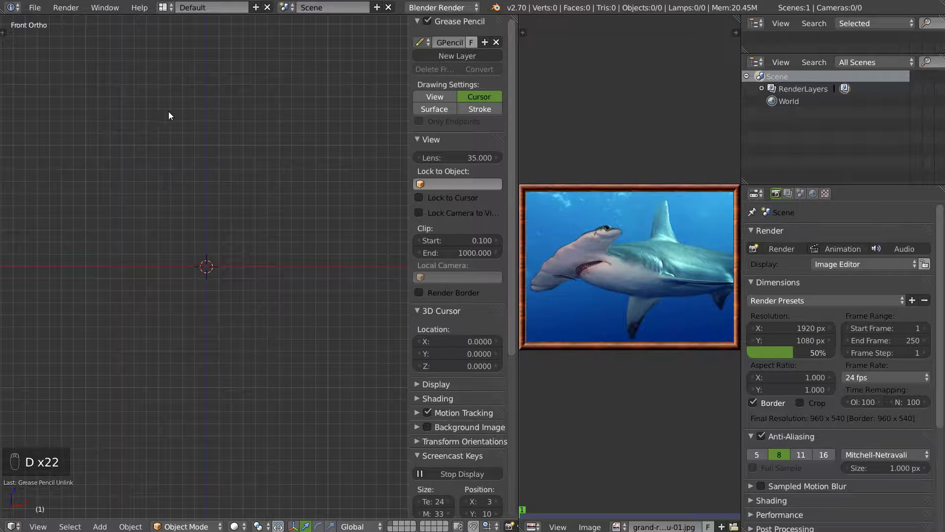
{"action": "left_click_drag", "start_coordinate": [116, 115], "coordinate": [280, 114]}
{"action": "left_click_drag", "start_coordinate": [188, 116], "coordinate": [323, 111]}
{"action": "left_click_drag", "start_coordinate": [134, 114], "coordinate": [278, 114]}
{"action": "mouse_move", "coordinate": [101, 116]}
{"action": "left_mouse_down"}
{"action": "mouse_move", "coordinate": [145, 117]}
{"action": "mouse_move", "coordinate": [71, 131]}
{"action": "mouse_move", "coordinate": [150, 138]}
{"action": "mouse_move", "coordinate": [191, 157]}
{"action": "left_mouse_up"}
{"action": "mouse_move", "coordinate": [318, 116]}
{"action": "left_mouse_down"}
{"action": "mouse_move", "coordinate": [337, 126]}
{"action": "mouse_move", "coordinate": [227, 151]}
{"action": "left_mouse_up"}
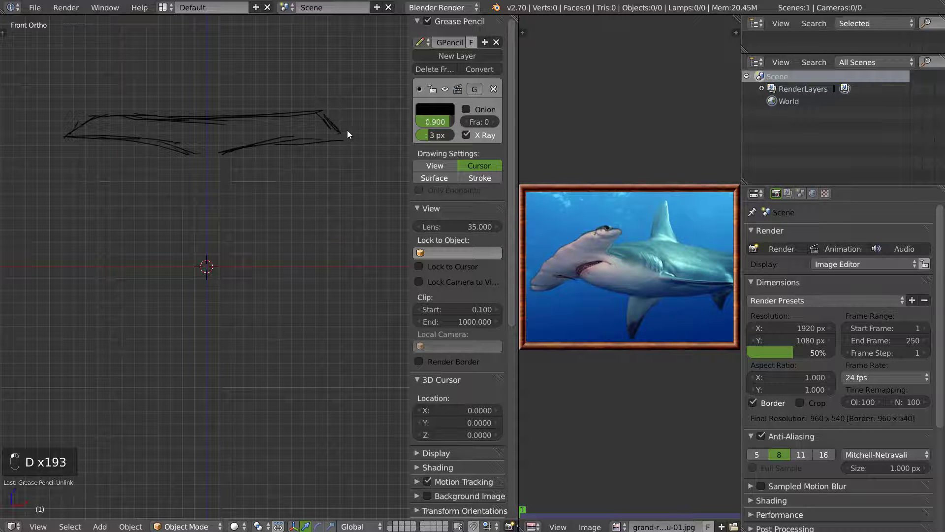
{"action": "mouse_move", "coordinate": [341, 129]}
{"action": "left_mouse_down"}
{"action": "mouse_move", "coordinate": [317, 137]}
{"action": "mouse_move", "coordinate": [328, 134]}
{"action": "left_mouse_up"}
{"action": "mouse_move", "coordinate": [68, 132]}
{"action": "left_mouse_down"}
{"action": "mouse_move", "coordinate": [78, 119]}
{"action": "mouse_move", "coordinate": [63, 133]}
{"action": "mouse_move", "coordinate": [87, 126]}
{"action": "left_mouse_up"}
- Sketch both sides of the face running down from the hammer head and narrowing toward the chin
{"action": "left_click_drag", "start_coordinate": [257, 187], "coordinate": [272, 147]}
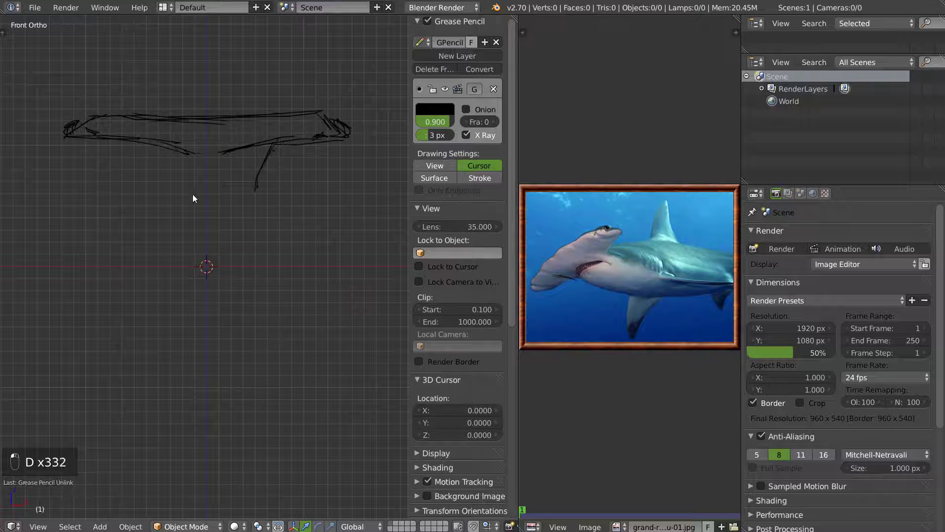
{"action": "mouse_move", "coordinate": [158, 142]}
{"action": "left_mouse_down"}
{"action": "mouse_move", "coordinate": [157, 228]}
{"action": "mouse_move", "coordinate": [164, 181]}
{"action": "left_mouse_up"}
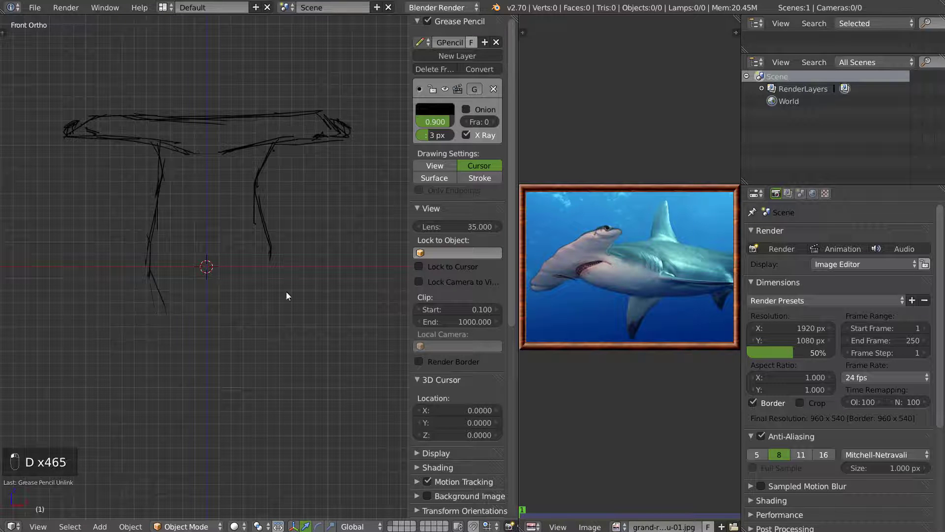
{"action": "left_click_drag", "start_coordinate": [260, 279], "coordinate": [264, 236]}
{"action": "left_click_drag", "start_coordinate": [271, 251], "coordinate": [237, 308]}
{"action": "left_click_drag", "start_coordinate": [242, 301], "coordinate": [228, 336]}
- Sketch a thin horizontal mouth across the origin and fill it with short strokes
{"action": "left_click_drag", "start_coordinate": [177, 264], "coordinate": [253, 265]}
{"action": "mouse_move", "coordinate": [158, 264]}
{"action": "left_mouse_down"}
{"action": "mouse_move", "coordinate": [243, 267]}
{"action": "mouse_move", "coordinate": [225, 269]}
{"action": "mouse_move", "coordinate": [229, 261]}
{"action": "left_mouse_up"}
{"action": "left_click_drag", "start_coordinate": [228, 262], "coordinate": [236, 267]}
{"action": "left_click_drag", "start_coordinate": [178, 267], "coordinate": [193, 269]}
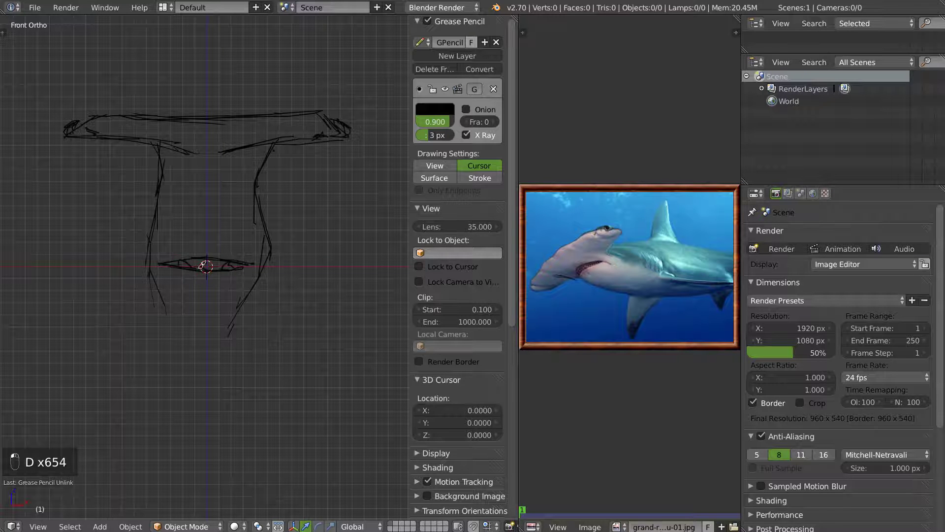
- Reinforce both sides of the face and extend the jaw lines down to a short horizontal chest line
{"action": "mouse_move", "coordinate": [256, 197]}
{"action": "left_mouse_down"}
{"action": "mouse_move", "coordinate": [278, 278]}
{"action": "mouse_move", "coordinate": [259, 312]}
{"action": "left_mouse_up"}
{"action": "mouse_move", "coordinate": [277, 259]}
{"action": "left_mouse_down"}
{"action": "mouse_move", "coordinate": [241, 337]}
{"action": "mouse_move", "coordinate": [222, 348]}
{"action": "left_mouse_up"}
{"action": "mouse_move", "coordinate": [153, 226]}
{"action": "left_mouse_down"}
{"action": "mouse_move", "coordinate": [142, 298]}
{"action": "mouse_move", "coordinate": [177, 372]}
{"action": "left_mouse_up"}
{"action": "mouse_move", "coordinate": [265, 305]}
{"action": "left_mouse_down"}
{"action": "mouse_move", "coordinate": [231, 370]}
{"action": "mouse_move", "coordinate": [209, 382]}
{"action": "mouse_move", "coordinate": [228, 391]}
{"action": "left_mouse_up"}
- Sketch the sloping neck lines, both rounded shoulders and the curved collar line joining them
{"action": "left_click_drag", "start_coordinate": [286, 301], "coordinate": [308, 355]}
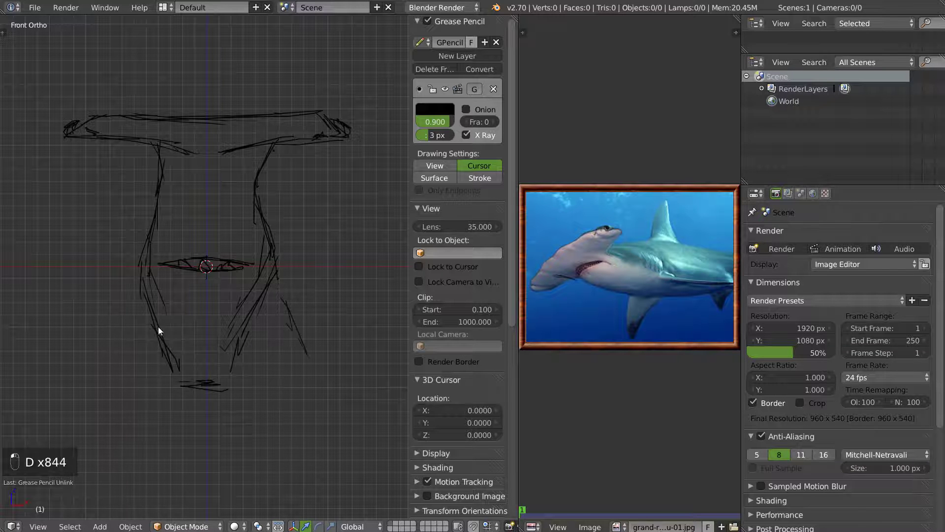
{"action": "left_click_drag", "start_coordinate": [131, 298], "coordinate": [42, 413]}
{"action": "left_click_drag", "start_coordinate": [116, 366], "coordinate": [69, 391]}
{"action": "mouse_move", "coordinate": [175, 389]}
{"action": "left_mouse_down"}
{"action": "mouse_move", "coordinate": [114, 367]}
{"action": "mouse_move", "coordinate": [130, 365]}
{"action": "left_mouse_up"}
{"action": "mouse_move", "coordinate": [151, 382]}
{"action": "left_mouse_down"}
{"action": "mouse_move", "coordinate": [288, 375]}
{"action": "mouse_move", "coordinate": [264, 370]}
{"action": "left_mouse_up"}
{"action": "mouse_move", "coordinate": [301, 341]}
{"action": "left_mouse_down"}
{"action": "mouse_move", "coordinate": [343, 372]}
{"action": "mouse_move", "coordinate": [379, 424]}
{"action": "left_mouse_up"}
- Sketch the curved lower contour of the bust with a small vertical centre mark, and join it to both shoulders
{"action": "left_click_drag", "start_coordinate": [198, 426], "coordinate": [200, 473]}
{"action": "left_click_drag", "start_coordinate": [120, 462], "coordinate": [217, 489]}
{"action": "mouse_move", "coordinate": [162, 471]}
{"action": "left_mouse_down"}
{"action": "mouse_move", "coordinate": [278, 472]}
{"action": "mouse_move", "coordinate": [212, 494]}
{"action": "left_mouse_up"}
{"action": "left_click_drag", "start_coordinate": [251, 478], "coordinate": [121, 473]}
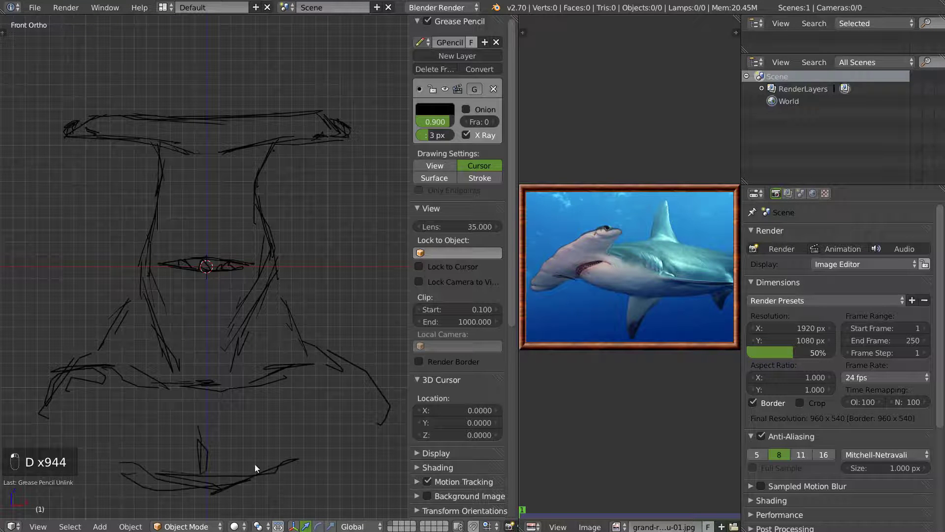
{"action": "mouse_move", "coordinate": [362, 440]}
{"action": "left_mouse_down"}
{"action": "mouse_move", "coordinate": [306, 452]}
{"action": "mouse_move", "coordinate": [312, 458]}
{"action": "left_mouse_up"}
{"action": "mouse_move", "coordinate": [56, 444]}
{"action": "left_mouse_down"}
{"action": "mouse_move", "coordinate": [112, 460]}
{"action": "mouse_move", "coordinate": [23, 427]}
{"action": "left_mouse_up"}
{"action": "left_click_drag", "start_coordinate": [59, 400], "coordinate": [25, 433]}
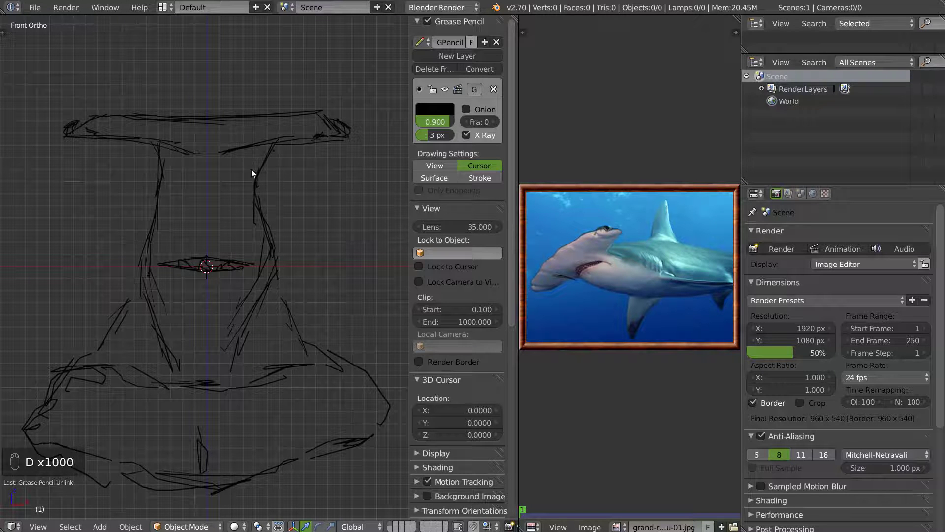
- Enlarge the hammer head with a wider outer outline and darken both of its pointed ends
{"action": "middle_click_drag", "start_coordinate": [305, 199], "coordinate": [267, 255], "text": "shift"}
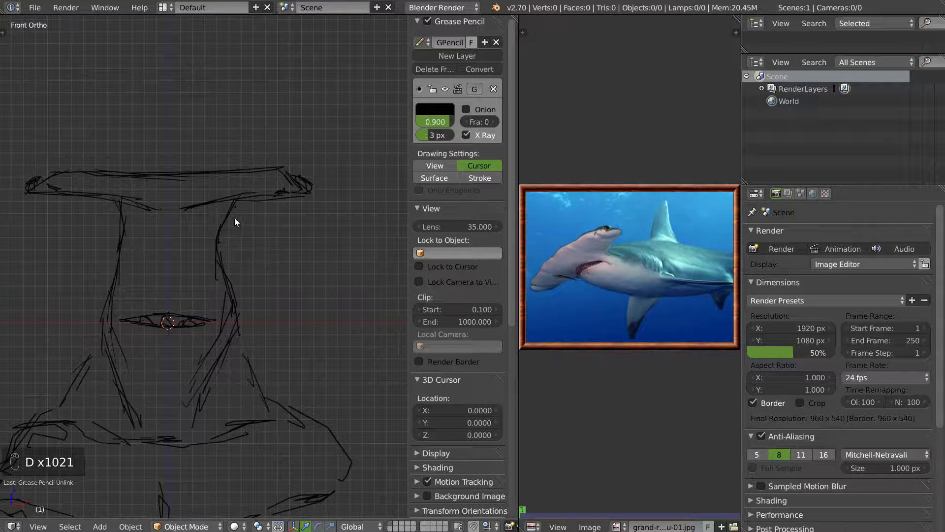
{"action": "mouse_move", "coordinate": [325, 193]}
{"action": "left_mouse_down"}
{"action": "mouse_move", "coordinate": [279, 194]}
{"action": "mouse_move", "coordinate": [321, 169]}
{"action": "mouse_move", "coordinate": [265, 160]}
{"action": "mouse_move", "coordinate": [62, 158]}
{"action": "left_mouse_up"}
{"action": "mouse_move", "coordinate": [206, 158]}
{"action": "left_mouse_down"}
{"action": "mouse_move", "coordinate": [48, 155]}
{"action": "mouse_move", "coordinate": [14, 190]}
{"action": "mouse_move", "coordinate": [159, 212]}
{"action": "left_mouse_up"}
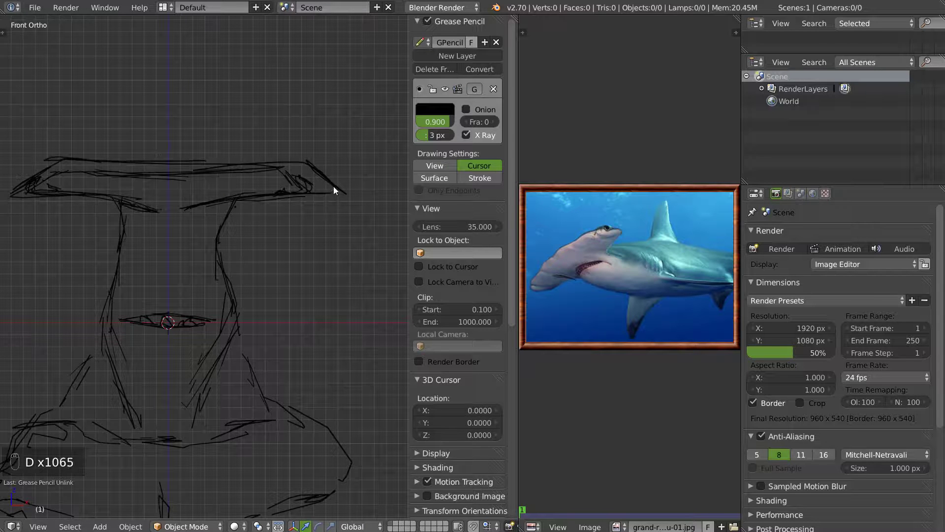
{"action": "left_click_drag", "start_coordinate": [318, 170], "coordinate": [336, 185]}
{"action": "mouse_move", "coordinate": [25, 181]}
{"action": "left_mouse_down"}
{"action": "mouse_move", "coordinate": [18, 191]}
{"action": "mouse_move", "coordinate": [30, 188]}
{"action": "left_mouse_up"}
- Shade one jaw side, add small cheek marks on the face, and reinforce the underside of the head with centre creases
{"action": "mouse_move", "coordinate": [235, 303]}
{"action": "left_mouse_down"}
{"action": "mouse_move", "coordinate": [241, 357]}
{"action": "mouse_move", "coordinate": [233, 336]}
{"action": "mouse_move", "coordinate": [229, 389]}
{"action": "mouse_move", "coordinate": [225, 350]}
{"action": "mouse_move", "coordinate": [213, 360]}
{"action": "mouse_move", "coordinate": [227, 344]}
{"action": "mouse_move", "coordinate": [235, 349]}
{"action": "mouse_move", "coordinate": [219, 371]}
{"action": "left_mouse_up"}
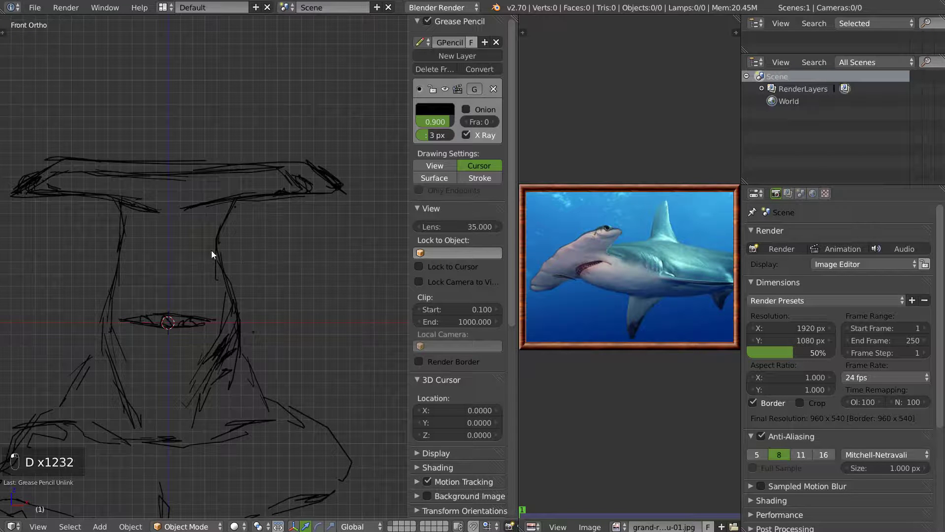
{"action": "mouse_move", "coordinate": [132, 244]}
{"action": "left_mouse_down"}
{"action": "mouse_move", "coordinate": [134, 272]}
{"action": "mouse_move", "coordinate": [166, 262]}
{"action": "left_mouse_up"}
{"action": "left_click_drag", "start_coordinate": [118, 197], "coordinate": [208, 200]}
{"action": "mouse_move", "coordinate": [150, 203]}
{"action": "left_mouse_down"}
{"action": "mouse_move", "coordinate": [200, 200]}
{"action": "mouse_move", "coordinate": [187, 203]}
{"action": "mouse_move", "coordinate": [179, 234]}
{"action": "mouse_move", "coordinate": [164, 225]}
{"action": "mouse_move", "coordinate": [184, 225]}
{"action": "left_mouse_up"}
- Add short angled strokes on both sides of the chest and thicken the shoulder contour and the jaw edge
{"action": "mouse_move", "coordinate": [253, 276]}
{"action": "middle_mouse_down", "text": "shift"}
{"action": "mouse_move", "coordinate": [266, 279]}
{"action": "mouse_move", "coordinate": [278, 262]}
{"action": "middle_mouse_up", "text": "shift"}
{"action": "scroll", "coordinate": [286, 269], "scroll_direction": "down", "scroll_amount": 1}
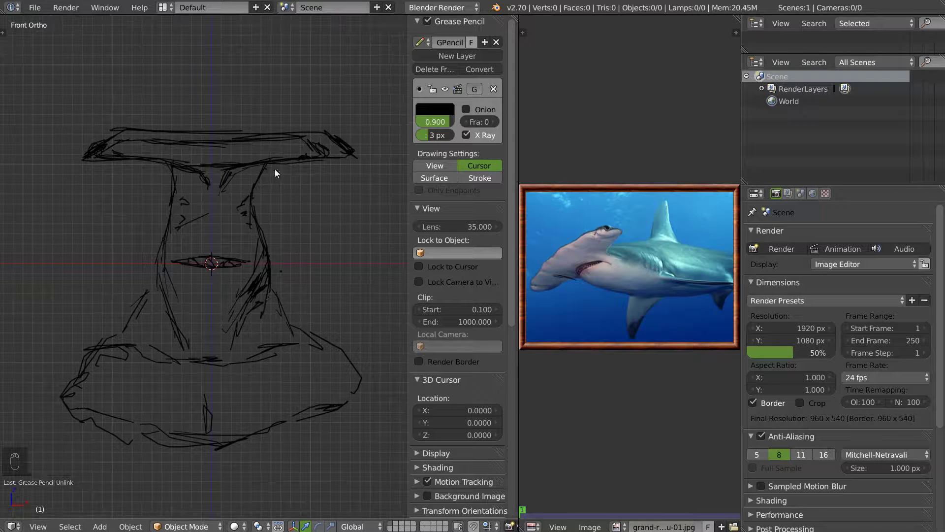
{"action": "key", "text": "d"}
{"action": "left_click_drag", "start_coordinate": [293, 371], "coordinate": [312, 405]}
{"action": "key", "text": "d"}
{"action": "left_click_drag", "start_coordinate": [126, 377], "coordinate": [115, 405]}
{"action": "mouse_move", "coordinate": [103, 347]}
{"action": "left_mouse_down"}
{"action": "mouse_move", "coordinate": [56, 392]}
{"action": "mouse_move", "coordinate": [58, 409]}
{"action": "left_mouse_up"}
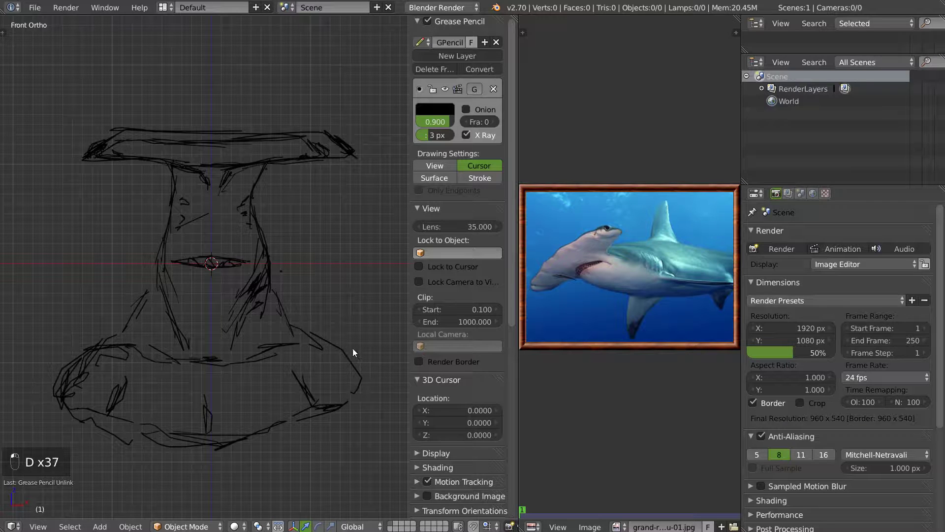
{"action": "left_click_drag", "start_coordinate": [270, 262], "coordinate": [274, 291]}
- Show the grease pencil tools and erase the jaw strokes below the mouth on both sides of the face
{"action": "key", "text": "t"}
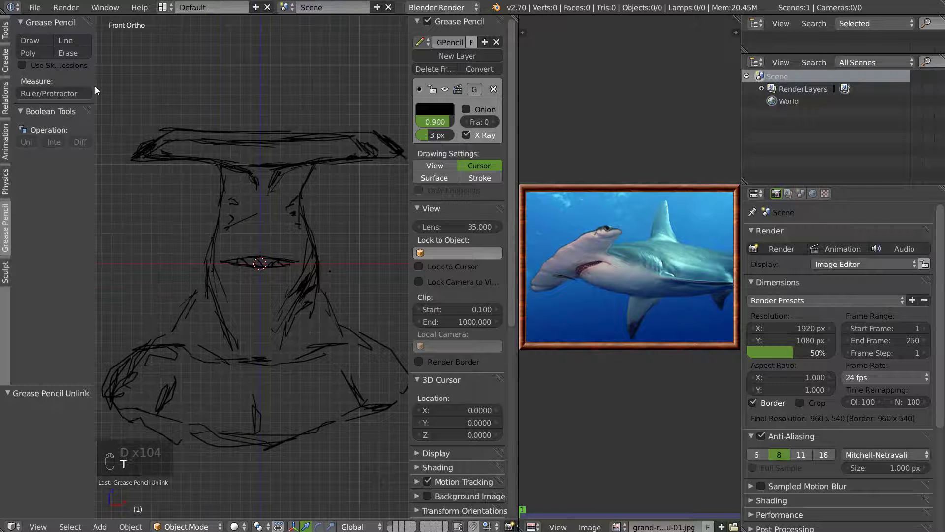
{"action": "left_click", "coordinate": [67, 54]}
{"action": "left_click_drag", "start_coordinate": [226, 301], "coordinate": [239, 340]}
{"action": "key", "text": "Escape"}
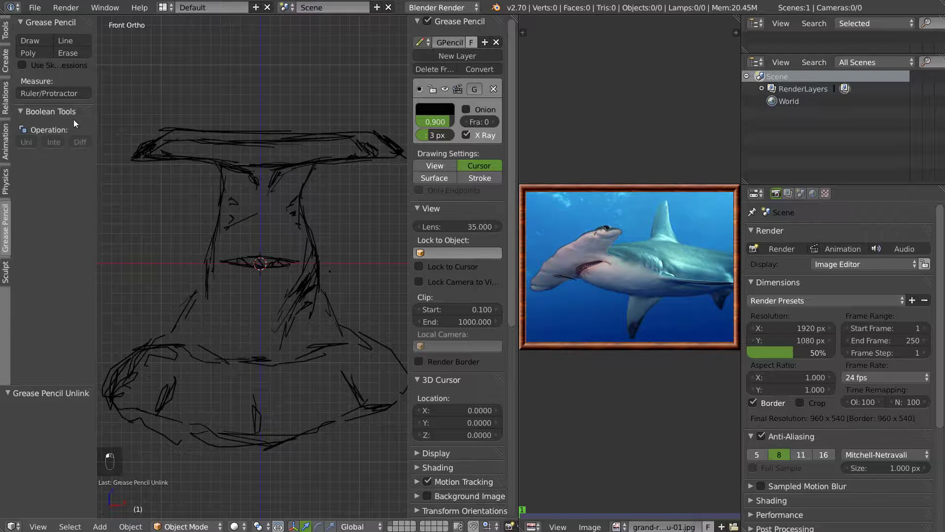
{"action": "left_click", "coordinate": [72, 54]}
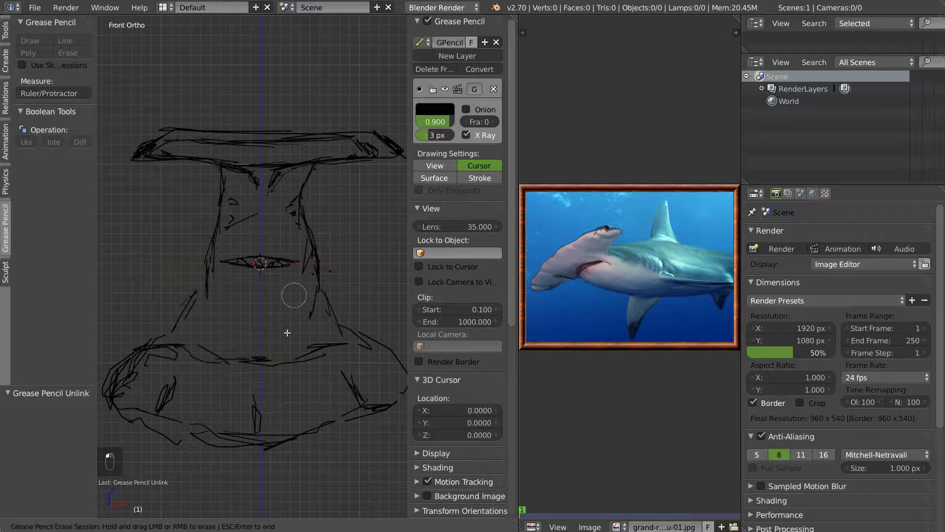
{"action": "key", "text": "Escape"}
{"action": "key", "text": "f"}
{"action": "key", "text": "f"}
{"action": "key", "text": "f"}
{"action": "key", "text": "f"}
{"action": "key", "text": "f"}
{"action": "key", "text": "f"}
{"action": "key", "text": "f"}
{"action": "key", "text": "f"}
{"action": "key", "text": "f"}
{"action": "key", "text": "f"}
{"action": "key", "text": "f"}
{"action": "key", "text": "f"}
{"action": "key", "text": "f"}
{"action": "key", "text": "f"}
{"action": "key", "text": "f"}
{"action": "key", "text": "f"}
{"action": "key", "text": "f"}
{"action": "key", "text": "f"}
{"action": "key", "text": "f"}
{"action": "key", "text": "f"}
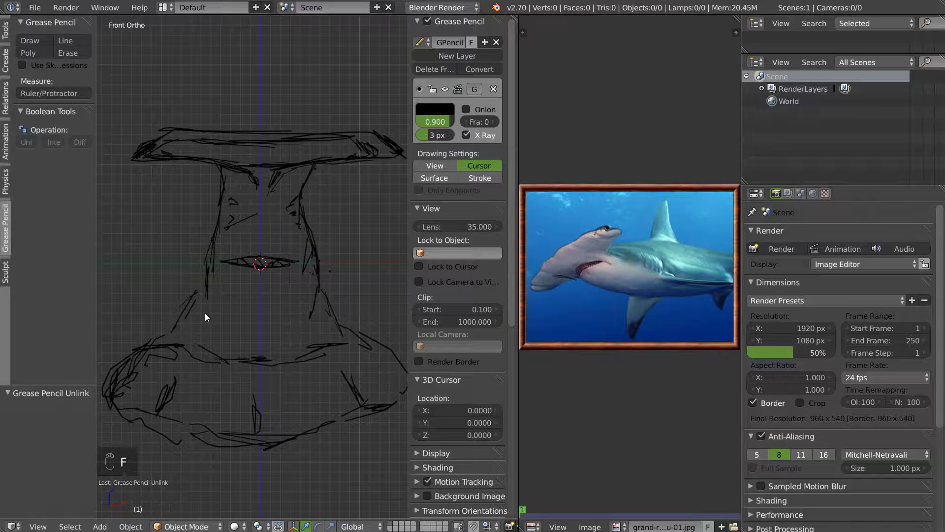
{"action": "key", "text": "f"}
{"action": "key", "text": "f"}
{"action": "key", "text": "f"}
{"action": "key", "text": "f"}
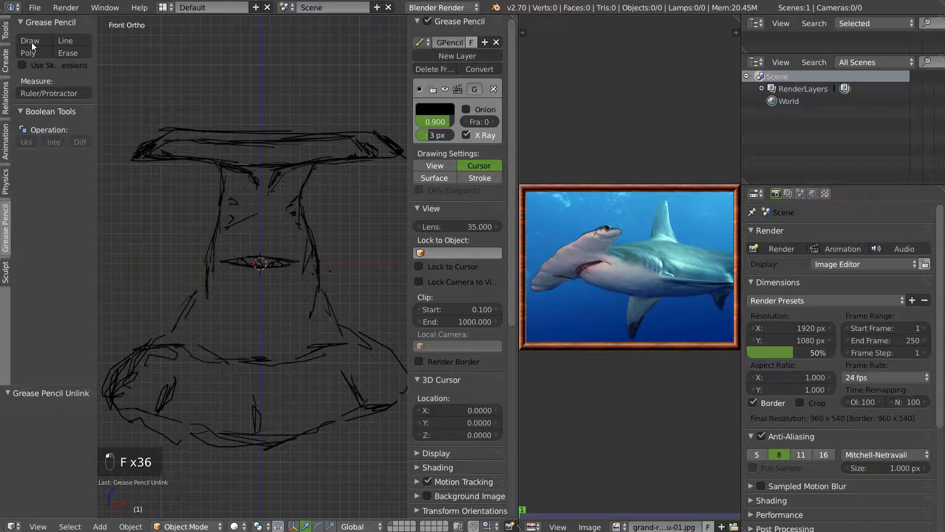
- Redraw the jaw lines below the mouth on both sides and add short V-shaped strokes at the base of the neck
{"action": "left_click", "coordinate": [30, 42]}
{"action": "left_click_drag", "start_coordinate": [204, 287], "coordinate": [205, 302]}
{"action": "key", "text": "f"}
{"action": "key", "text": "f"}
{"action": "key", "text": "f"}
{"action": "key", "text": "f"}
{"action": "key", "text": "f"}
{"action": "key", "text": "f"}
{"action": "key", "text": "f"}
{"action": "key", "text": "f"}
{"action": "key", "text": "f"}
{"action": "key", "text": "f"}
{"action": "key", "text": "f"}
{"action": "middle_click_drag", "start_coordinate": [300, 269], "coordinate": [292, 246], "text": "shift"}
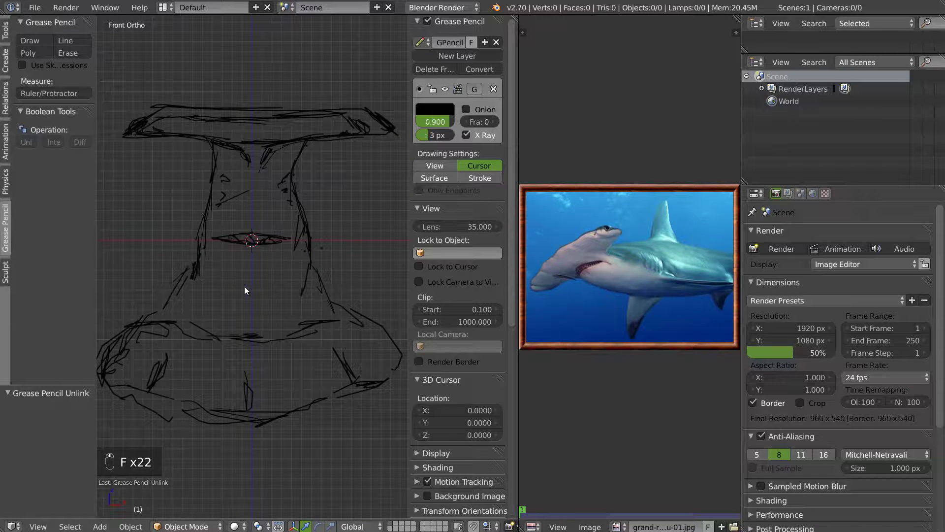
{"action": "mouse_move", "coordinate": [206, 245]}
{"action": "left_mouse_down"}
{"action": "mouse_move", "coordinate": [209, 306]}
{"action": "mouse_move", "coordinate": [245, 330]}
{"action": "mouse_move", "coordinate": [307, 314]}
{"action": "left_mouse_up"}
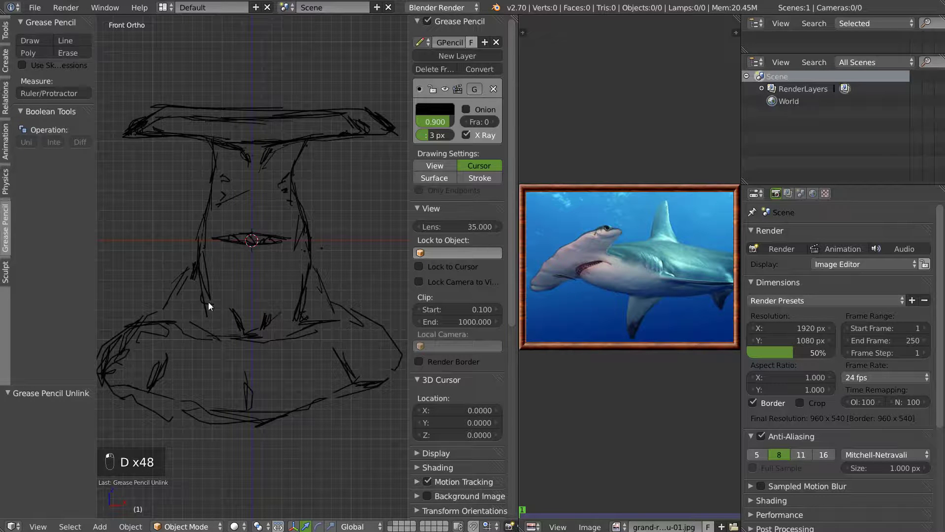
- Reinforce the sloping contours from the base of the neck to the shoulders on both sides of the sketch
{"action": "left_click_drag", "start_coordinate": [203, 314], "coordinate": [205, 317]}
{"action": "left_click_drag", "start_coordinate": [319, 272], "coordinate": [341, 305]}
{"action": "left_click_drag", "start_coordinate": [341, 305], "coordinate": [316, 274]}
{"action": "left_click_drag", "start_coordinate": [192, 270], "coordinate": [161, 309]}
{"action": "mouse_move", "coordinate": [161, 308]}
{"action": "left_mouse_down"}
{"action": "mouse_move", "coordinate": [185, 274]}
{"action": "mouse_move", "coordinate": [178, 281]}
{"action": "left_mouse_up"}
{"action": "left_click_drag", "start_coordinate": [340, 306], "coordinate": [380, 336]}
{"action": "left_click_drag", "start_coordinate": [159, 310], "coordinate": [113, 340]}
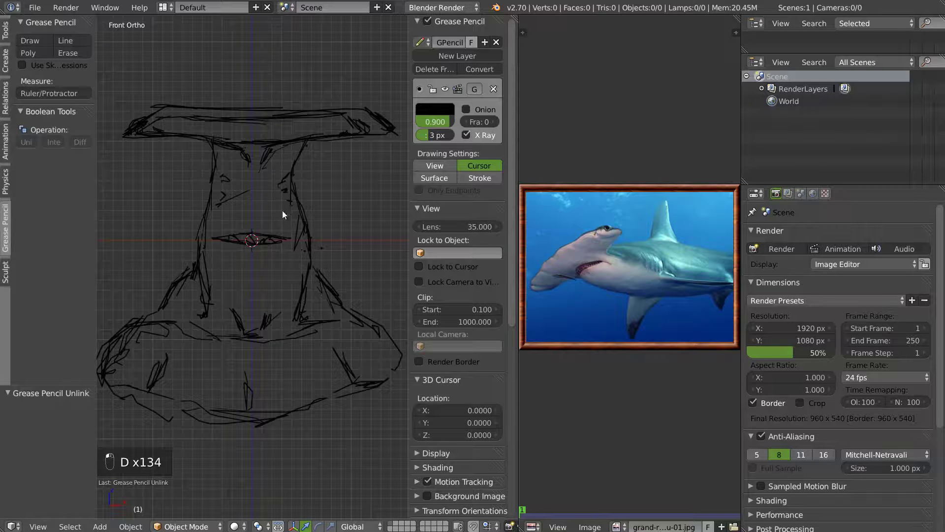
- Thicken the upper neck contours on both sides and add a short shaded mark below the mouth
{"action": "mouse_move", "coordinate": [304, 199]}
{"action": "left_mouse_down"}
{"action": "mouse_move", "coordinate": [304, 149]}
{"action": "mouse_move", "coordinate": [296, 173]}
{"action": "left_mouse_up"}
{"action": "left_click_drag", "start_coordinate": [214, 157], "coordinate": [205, 205]}
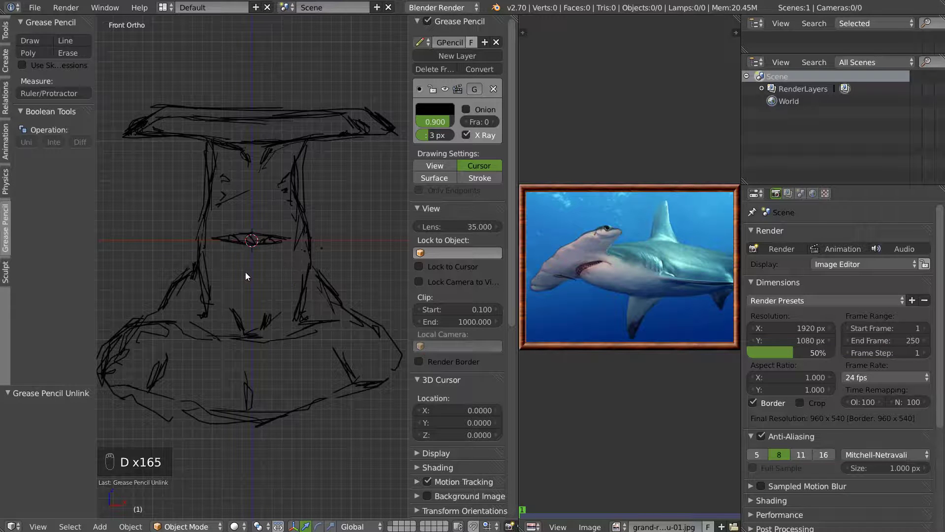
{"action": "left_click_drag", "start_coordinate": [242, 271], "coordinate": [264, 276]}
{"action": "mouse_move", "coordinate": [333, 220]}
{"action": "middle_mouse_down", "text": "shift"}
{"action": "mouse_move", "coordinate": [338, 209]}
{"action": "mouse_move", "coordinate": [332, 267]}
{"action": "middle_mouse_up", "text": "shift"}
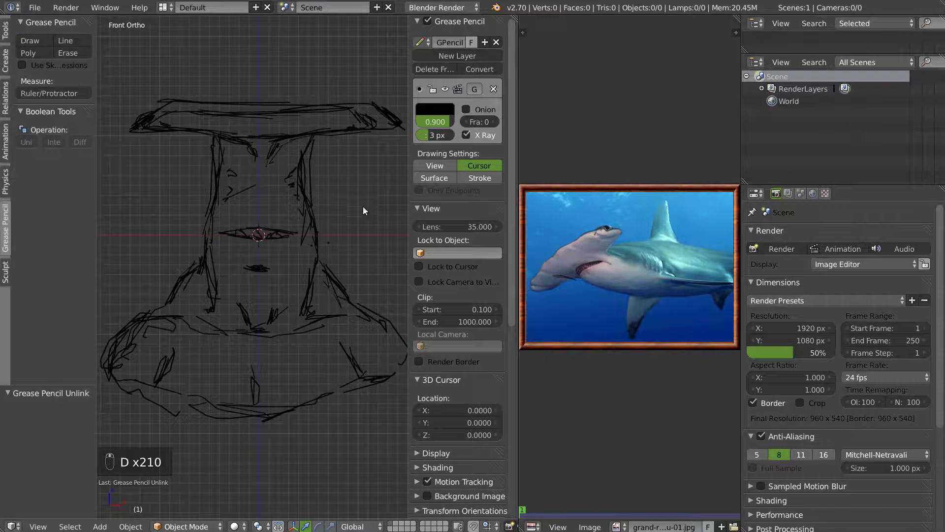
- Hide the properties region and the tool shelf of the 3D view
{"action": "key", "text": "n"}
{"action": "key", "text": "t"}
{"action": "middle_click_drag", "start_coordinate": [301, 252], "coordinate": [319, 244], "text": "shift"}
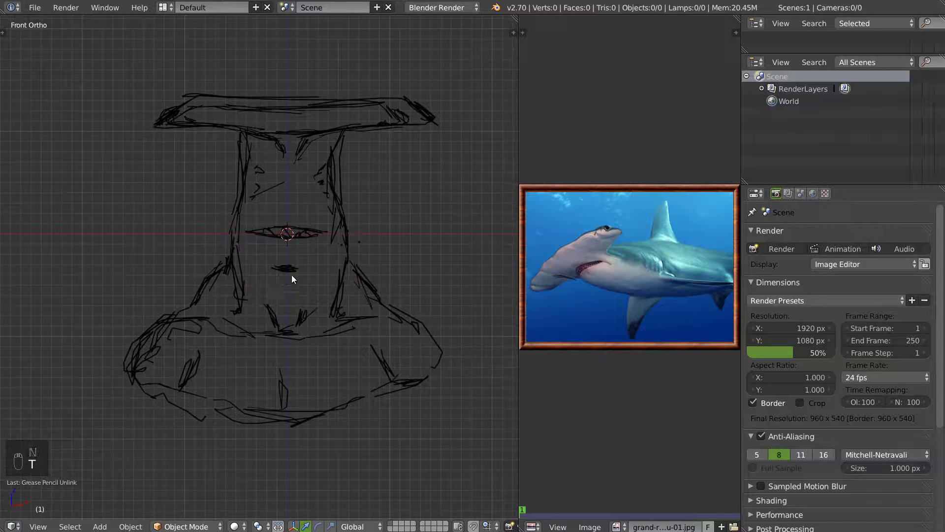
- Add a plane, rotate it 90 degrees about X to face the front view, and scale it up to about the mouth's width
{"action": "key", "text": "space"}
{"action": "mouse_move", "coordinate": [279, 273]}
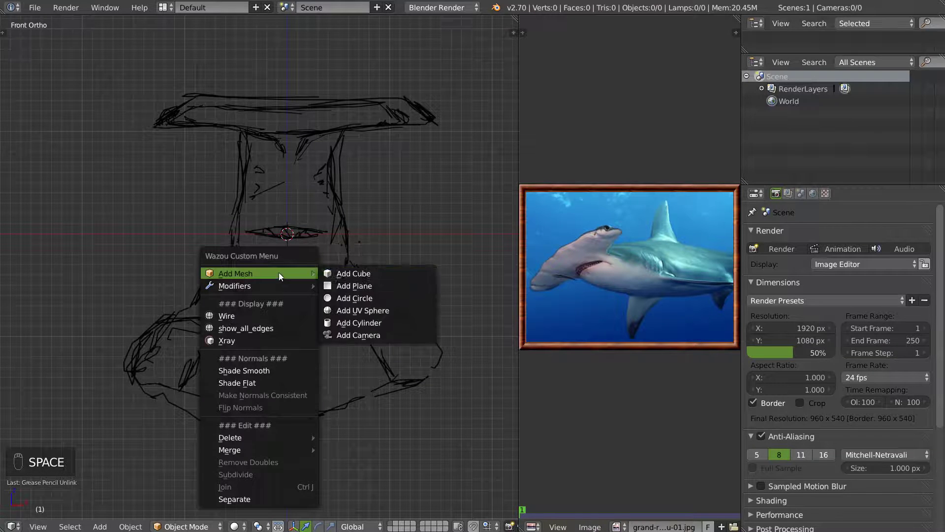
{"action": "left_click", "coordinate": [355, 286]}
{"action": "type", "text": "rx90"}
{"action": "key", "text": "Return"}
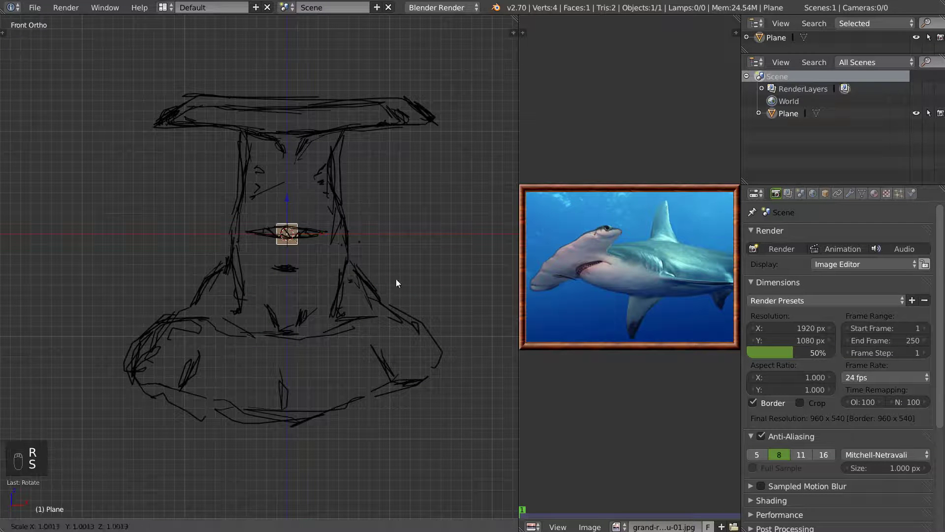
{"action": "key", "text": "s"}
{"action": "left_click", "coordinate": [451, 259]}
- Cut a vertical edge loop through the middle of the plane in edit mode
{"action": "key", "text": "Tab"}
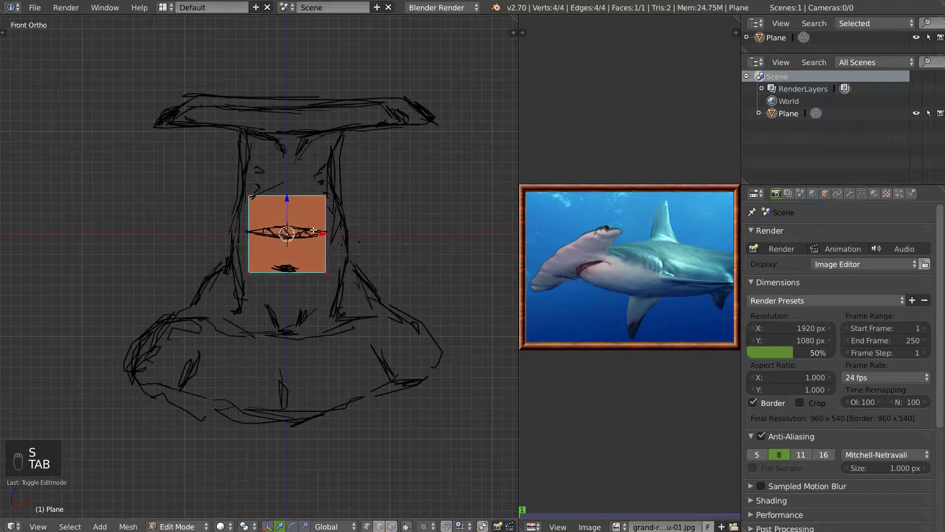
{"action": "key", "text": "ctrl+r"}
{"action": "left_click", "coordinate": [296, 269]}
{"action": "left_click", "coordinate": [297, 266]}
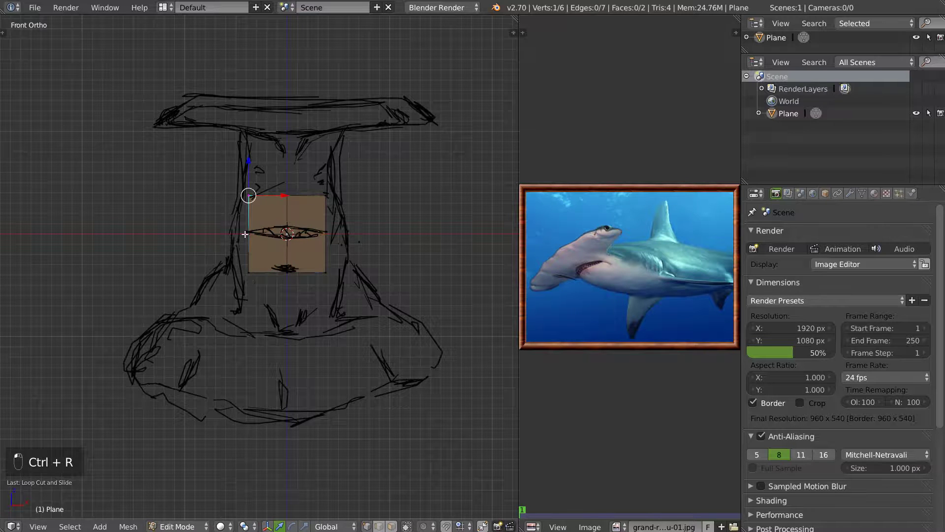
- Delete the outer vertices on both sides of the plane, keeping only the vertical centre edge
{"action": "right_click", "coordinate": [249, 199]}
{"action": "key", "text": "x"}
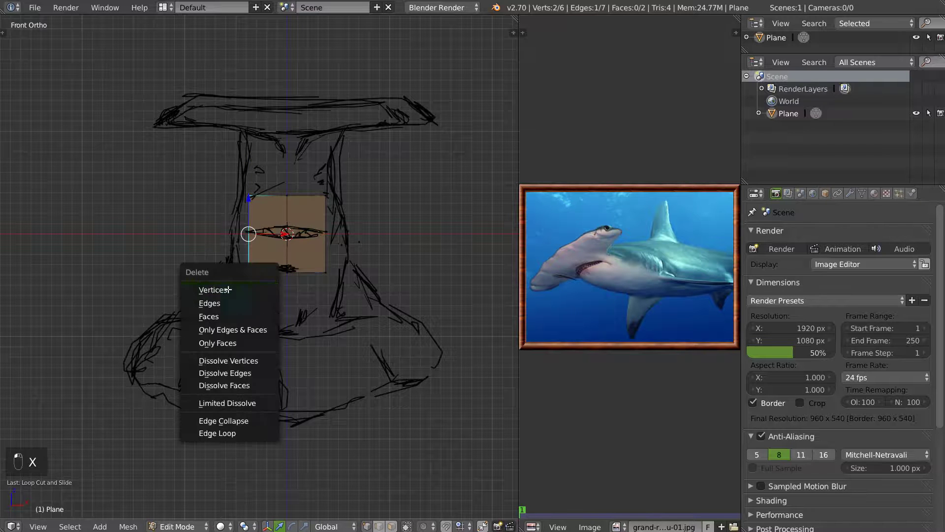
{"action": "left_click", "coordinate": [228, 290]}
{"action": "right_click", "coordinate": [324, 282], "text": "shift"}
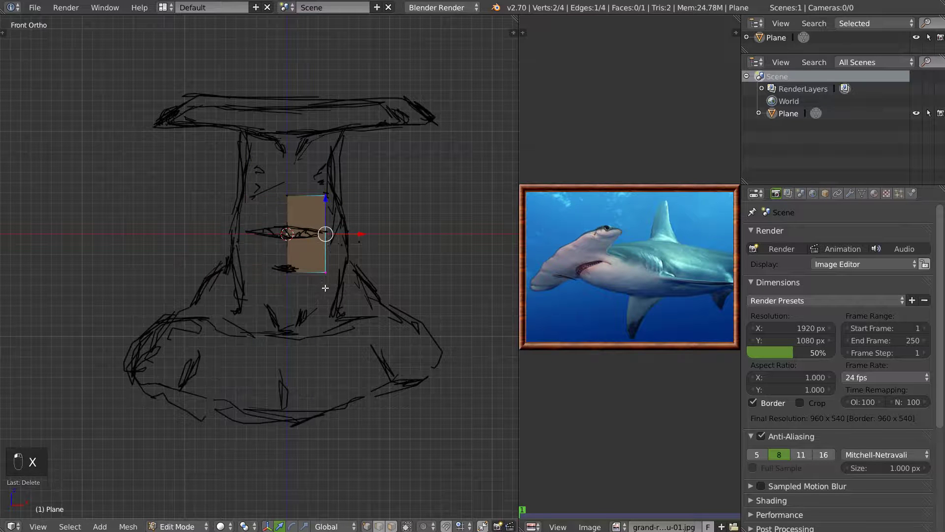
{"action": "key", "text": "x"}
{"action": "left_click", "coordinate": [314, 283]}
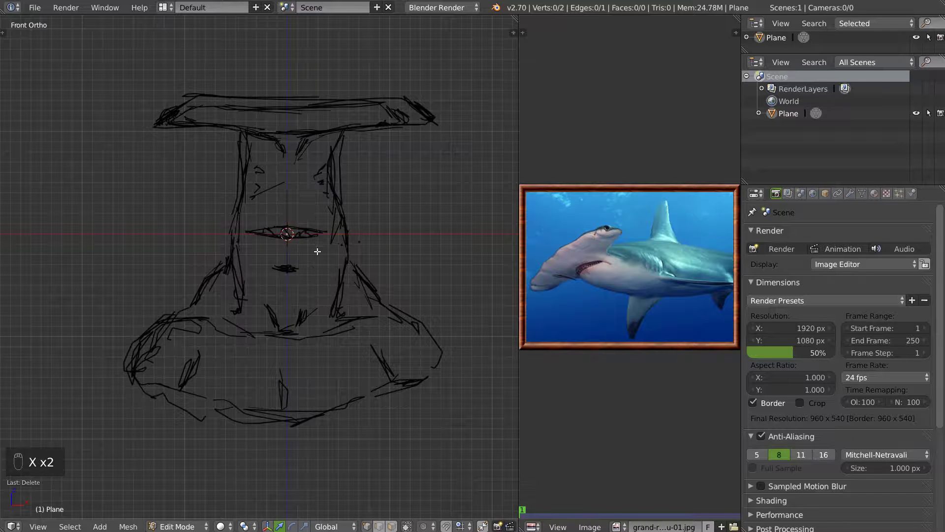
- Select both vertices of the centre edge and move them down along Z towards the base of the neck
{"action": "right_click", "coordinate": [298, 209]}
{"action": "mouse_move", "coordinate": [337, 213]}
{"action": "middle_mouse_down"}
{"action": "mouse_move", "coordinate": [254, 237]}
{"action": "mouse_move", "coordinate": [276, 261]}
{"action": "mouse_move", "coordinate": [287, 209]}
{"action": "middle_mouse_up"}
{"action": "right_click", "coordinate": [276, 261], "text": "shift"}
{"action": "key", "text": "g"}
{"action": "key", "text": "z"}
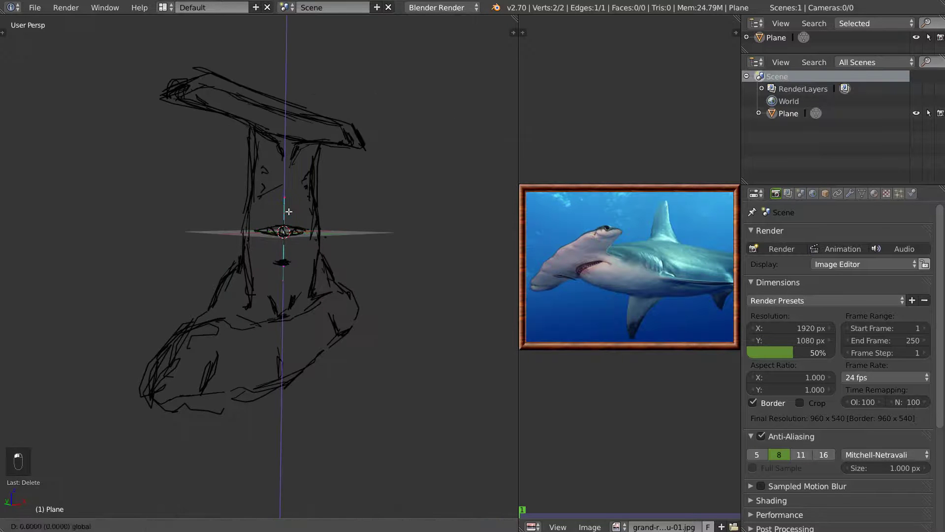
{"action": "left_click", "coordinate": [289, 243]}
- Raise the edge's upper vertex along Z to the underside of the hammer head and leave edit mode
{"action": "mouse_move", "coordinate": [382, 215]}
{"action": "middle_mouse_down"}
{"action": "mouse_move", "coordinate": [234, 243]}
{"action": "mouse_move", "coordinate": [254, 241]}
{"action": "middle_mouse_up"}
{"action": "right_click", "coordinate": [276, 241]}
{"action": "key", "text": "g"}
{"action": "key", "text": "z"}
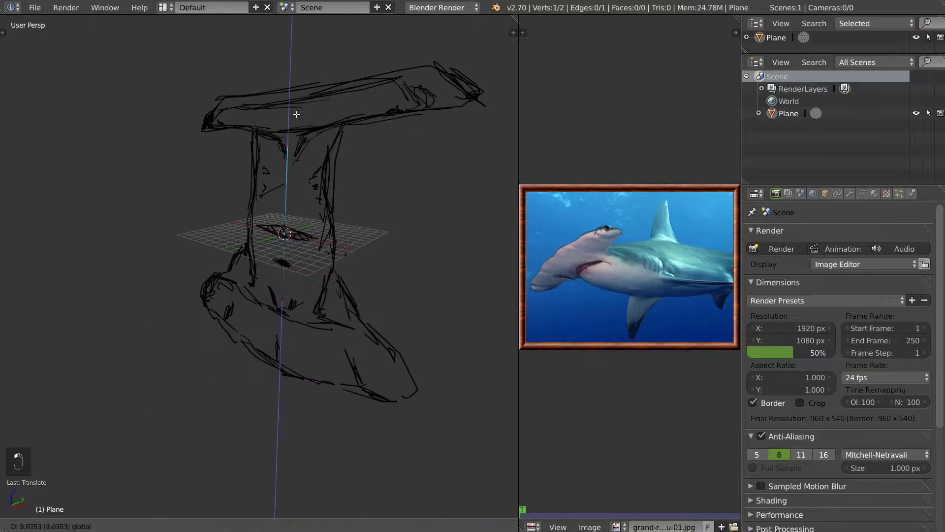
{"action": "left_click", "coordinate": [271, 221]}
{"action": "key", "text": "Tab"}
- Show the object's modifier settings and expand the 3D view over the shark reference image area
{"action": "middle_click_drag", "start_coordinate": [271, 220], "coordinate": [401, 174]}
{"action": "left_click", "coordinate": [850, 194]}
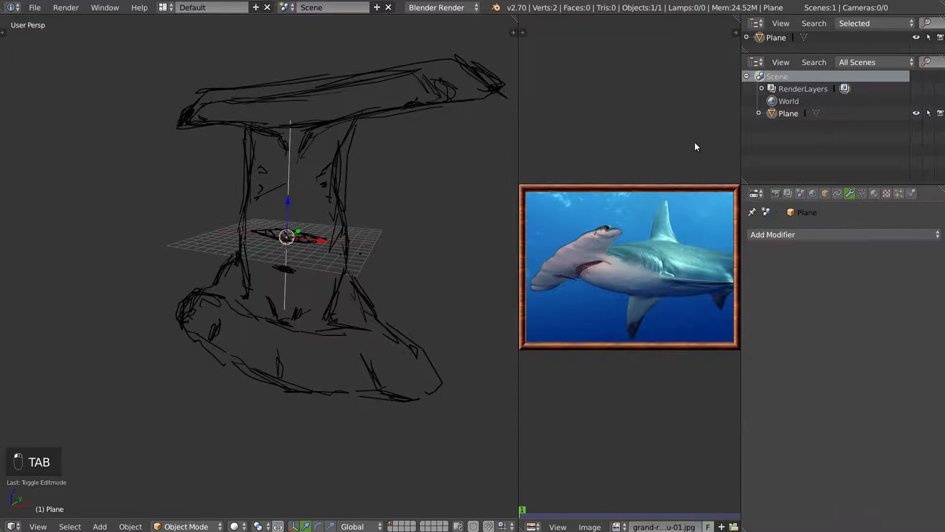
{"action": "left_click_drag", "start_coordinate": [514, 19], "coordinate": [640, 99]}
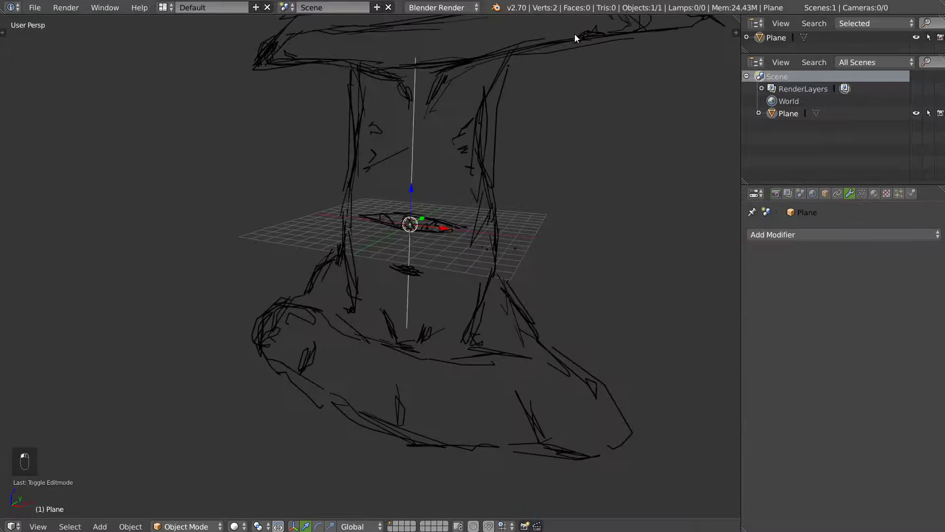
- Add a Skin modifier with Smooth Shading and a level 2 Subdivision Surface modifier to the edge
{"action": "left_click", "coordinate": [795, 233]}
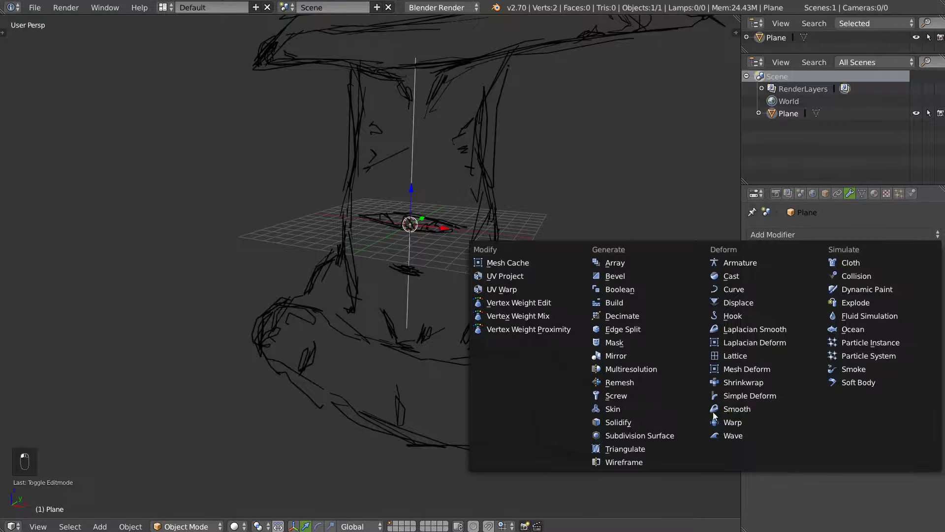
{"action": "left_click", "coordinate": [613, 408]}
{"action": "mouse_move", "coordinate": [532, 293]}
{"action": "middle_mouse_down"}
{"action": "mouse_move", "coordinate": [424, 248]}
{"action": "mouse_move", "coordinate": [584, 237]}
{"action": "mouse_move", "coordinate": [563, 232]}
{"action": "mouse_move", "coordinate": [384, 264]}
{"action": "mouse_move", "coordinate": [502, 259]}
{"action": "mouse_move", "coordinate": [430, 251]}
{"action": "mouse_move", "coordinate": [418, 239]}
{"action": "middle_mouse_up"}
{"action": "key", "text": "ctrl+2"}
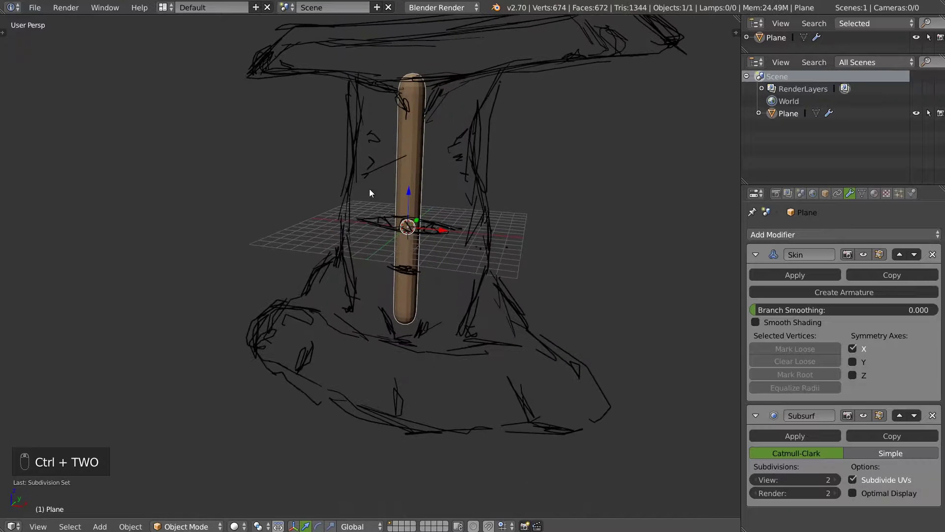
{"action": "left_click", "coordinate": [755, 322]}
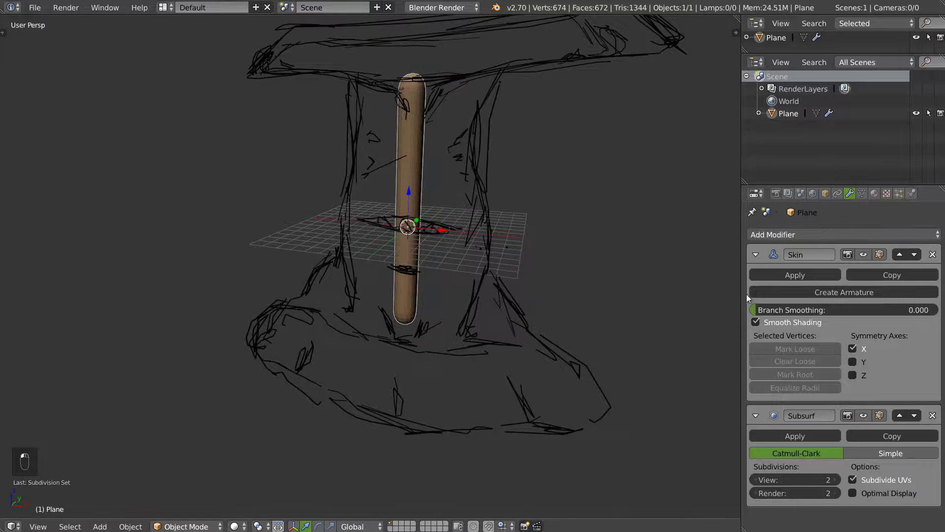
- Pull the lower vertex of the skinned edge down to the bottom of the chest outline in edit mode
{"action": "middle_click_drag", "start_coordinate": [361, 241], "coordinate": [414, 315]}
{"action": "key", "text": "Tab"}
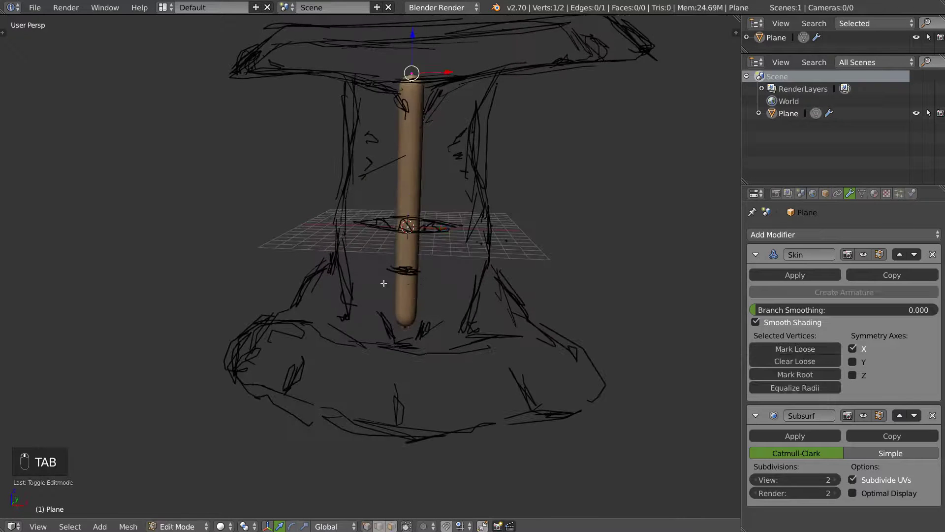
{"action": "right_click", "coordinate": [410, 337]}
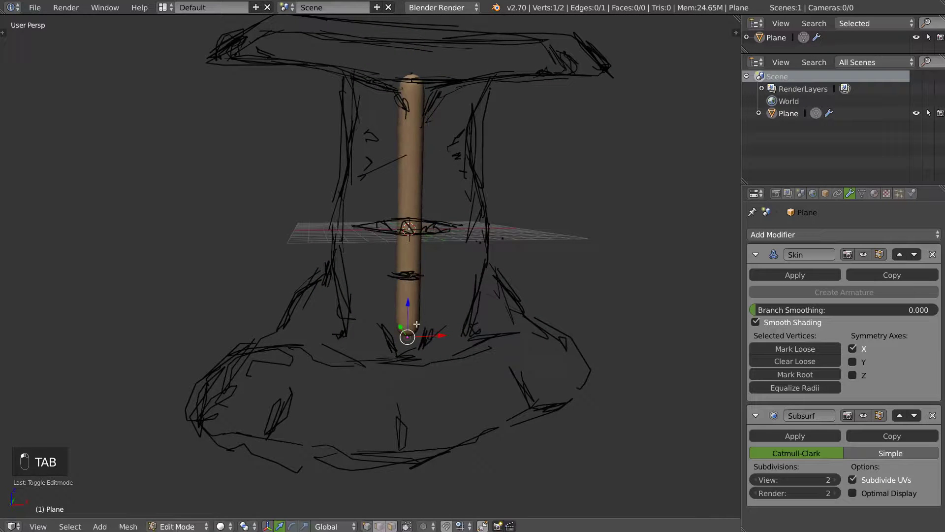
{"action": "left_click_drag", "start_coordinate": [409, 306], "coordinate": [400, 426]}
- Move the upper vertex along Z to the level of the mouth in front view
{"action": "right_click", "coordinate": [419, 68]}
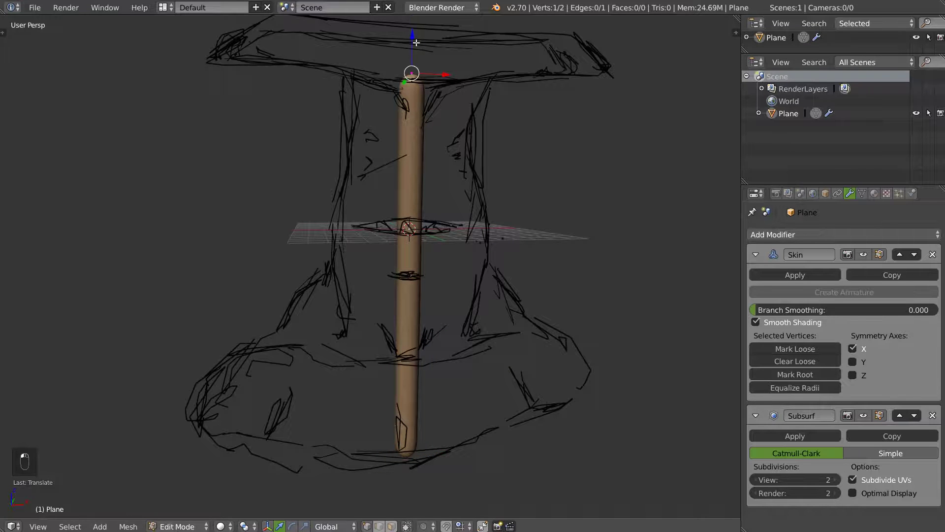
{"action": "key", "text": "g"}
{"action": "right_click", "coordinate": [446, 161]}
{"action": "middle_click_drag", "start_coordinate": [446, 161], "coordinate": [409, 48]}
{"action": "key", "text": "KP_1"}
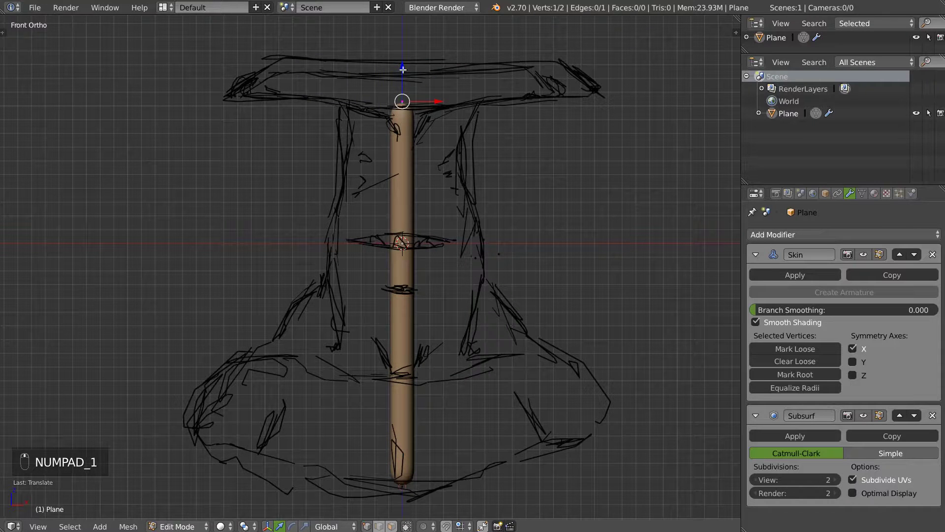
{"action": "key", "text": "g"}
{"action": "key", "text": "z"}
{"action": "left_click", "coordinate": [393, 329]}
{"action": "middle_click_drag", "start_coordinate": [392, 329], "coordinate": [401, 237], "text": "shift"}
{"action": "left_click_drag", "start_coordinate": [400, 240], "coordinate": [401, 108]}
- Raise the lower vertex to the base of the neck and enlarge its skin radius about 6.24 times
{"action": "right_click", "coordinate": [402, 371]}
{"action": "mouse_move", "coordinate": [403, 305]}
{"action": "left_mouse_down"}
{"action": "mouse_move", "coordinate": [406, 239]}
{"action": "mouse_move", "coordinate": [425, 216]}
{"action": "mouse_move", "coordinate": [390, 305]}
{"action": "left_mouse_up"}
{"action": "left_click_drag", "start_coordinate": [404, 366], "coordinate": [426, 259]}
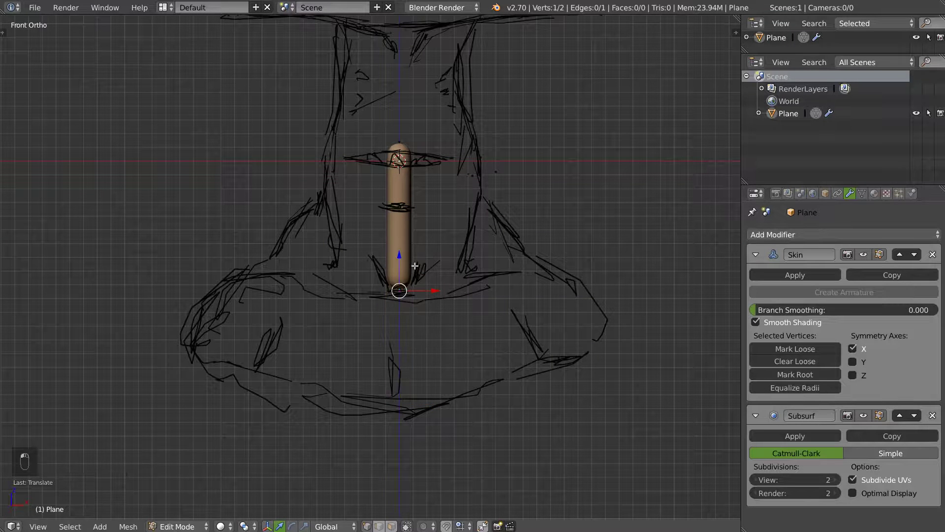
{"action": "key", "text": "ctrl+a"}
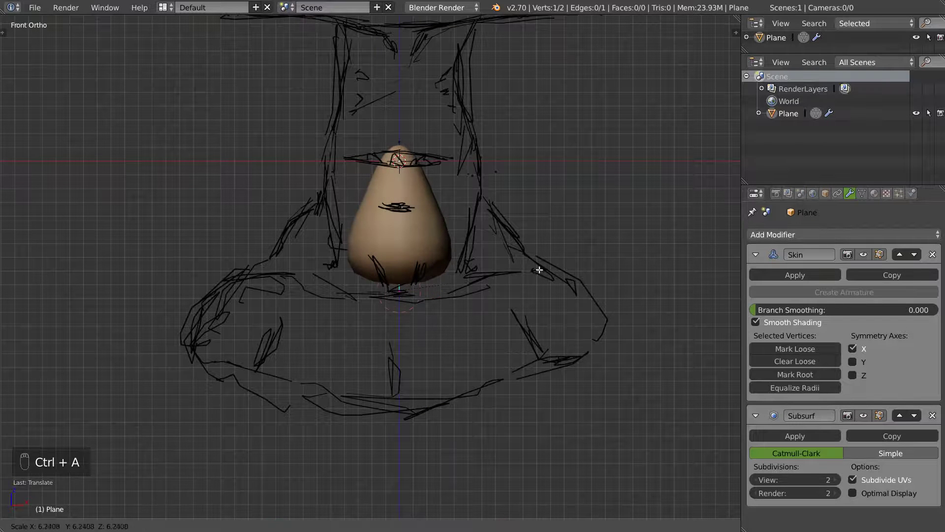
{"action": "left_click", "coordinate": [538, 271]}
- Raise the upper vertex to the underside of the hammer head and enlarge its skin radius about 4 times
{"action": "right_click", "coordinate": [400, 146]}
{"action": "middle_click_drag", "start_coordinate": [399, 104], "coordinate": [386, 160], "text": "shift"}
{"action": "left_click_drag", "start_coordinate": [393, 154], "coordinate": [395, 42]}
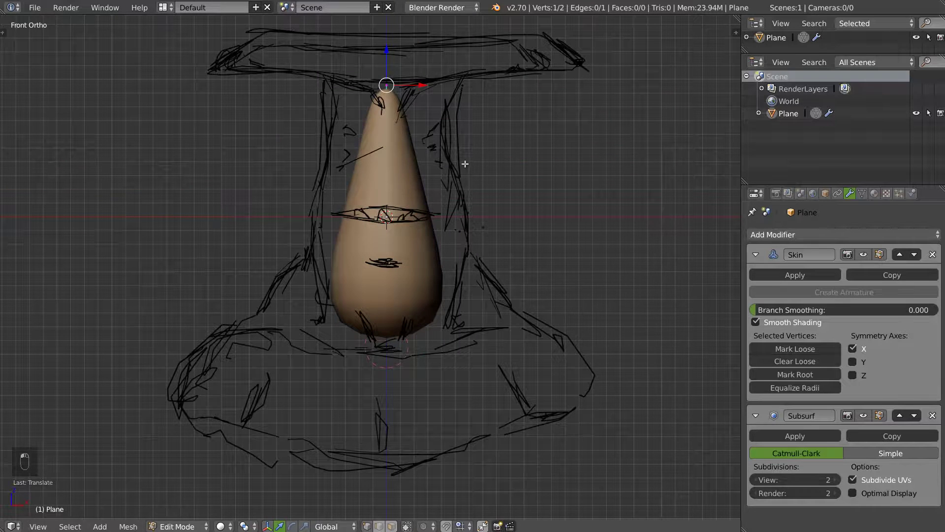
{"action": "key", "text": "ctrl+a"}
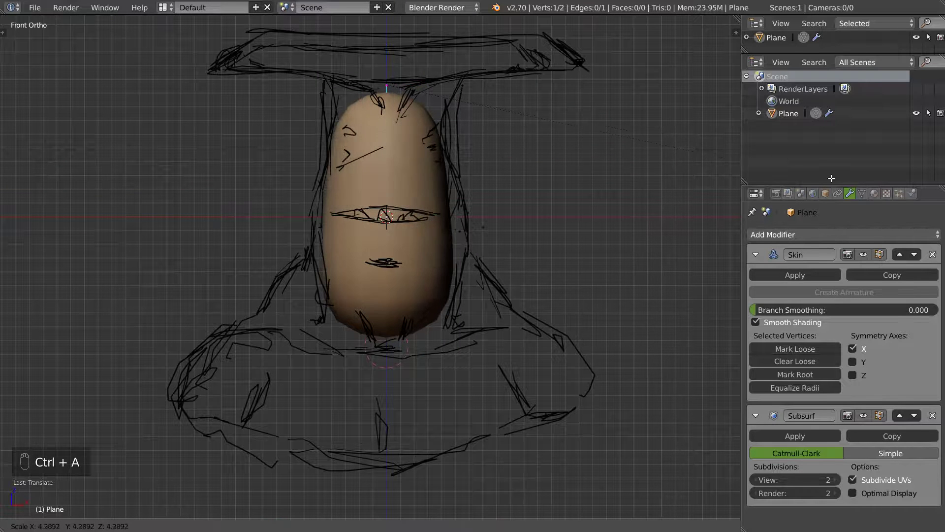
{"action": "left_click", "coordinate": [814, 181]}
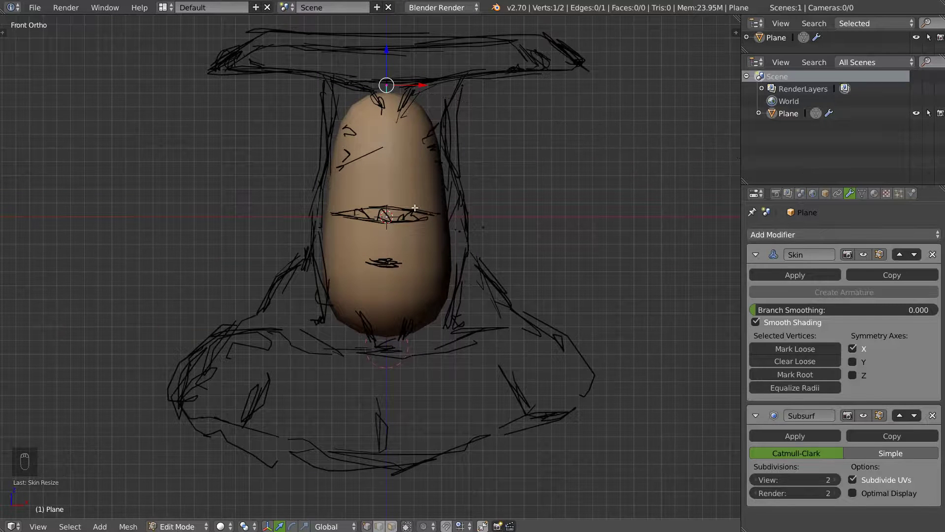
- Extrude the upper vertex horizontally along the positive X side to near the end of the sketched hammer head
{"action": "middle_click_drag", "start_coordinate": [424, 40], "coordinate": [421, 153], "text": "shift"}
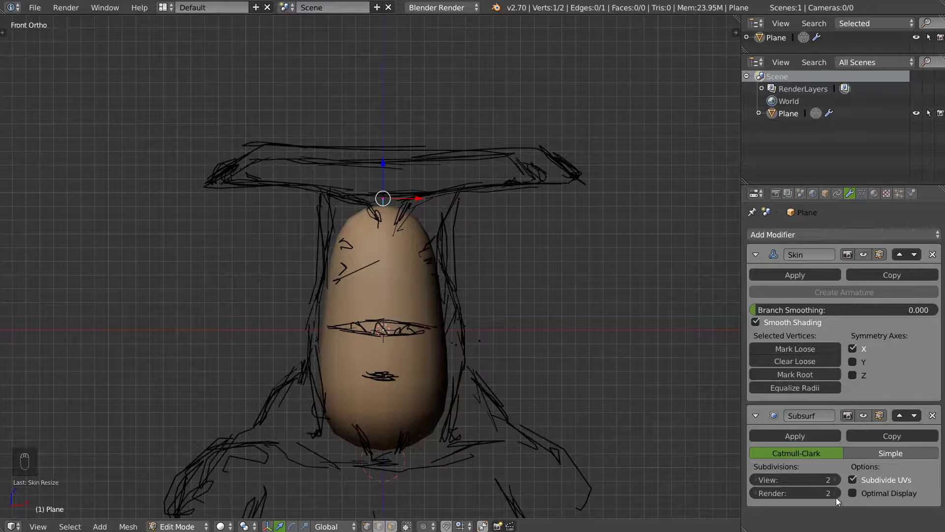
{"action": "left_click", "coordinate": [800, 232]}
{"action": "key", "text": "Escape"}
{"action": "key", "text": "e"}
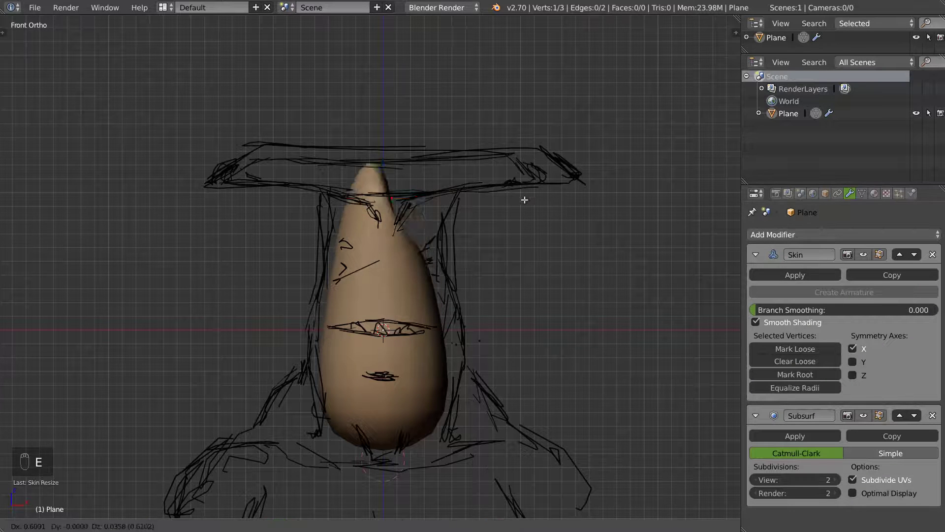
{"action": "left_click", "coordinate": [626, 192]}
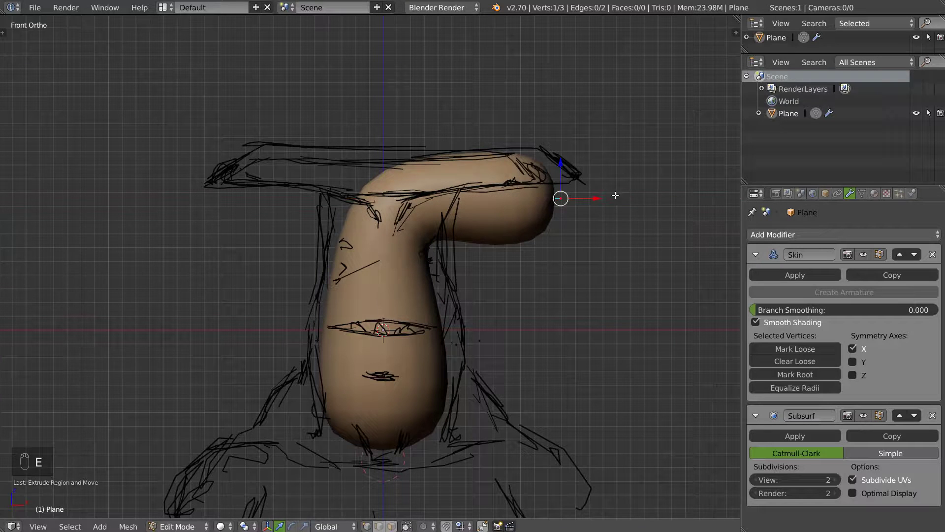
- Disable the Skin modifier's X symmetry and add an X-axis Mirror modifier with Clipping at the top of the modifier stack
{"action": "left_click", "coordinate": [856, 361]}
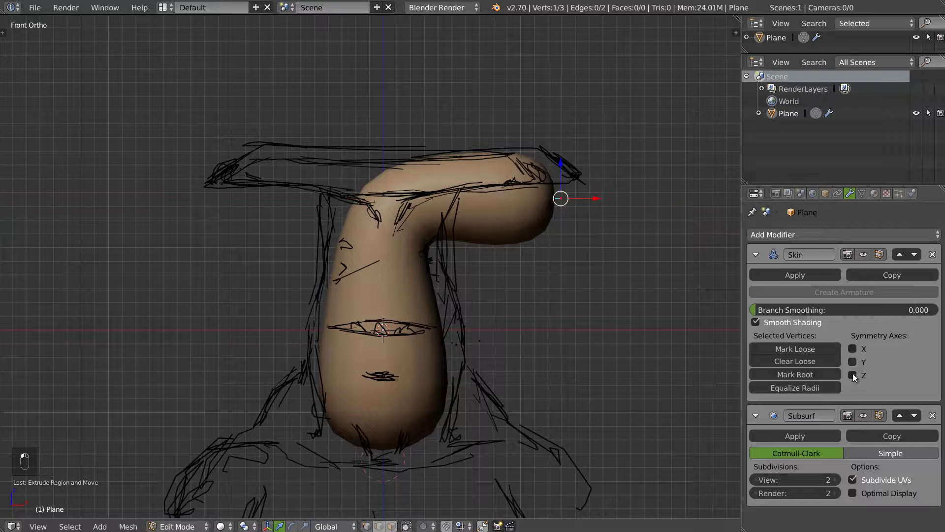
{"action": "left_click", "coordinate": [808, 235]}
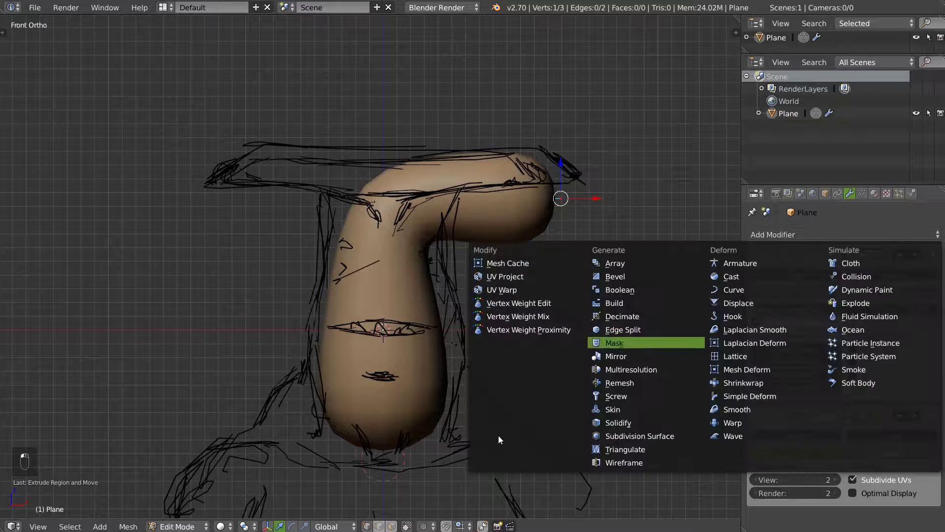
{"action": "left_click", "coordinate": [621, 356]}
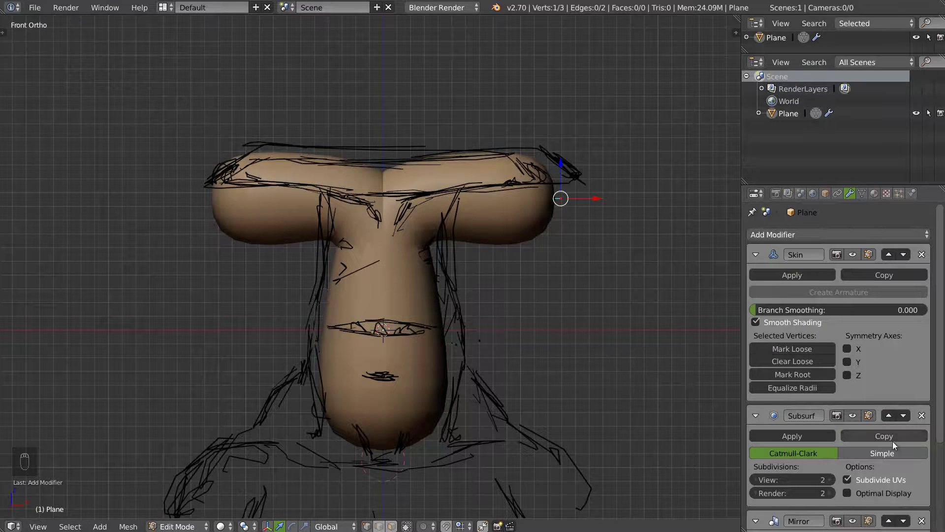
{"action": "left_click", "coordinate": [888, 521]}
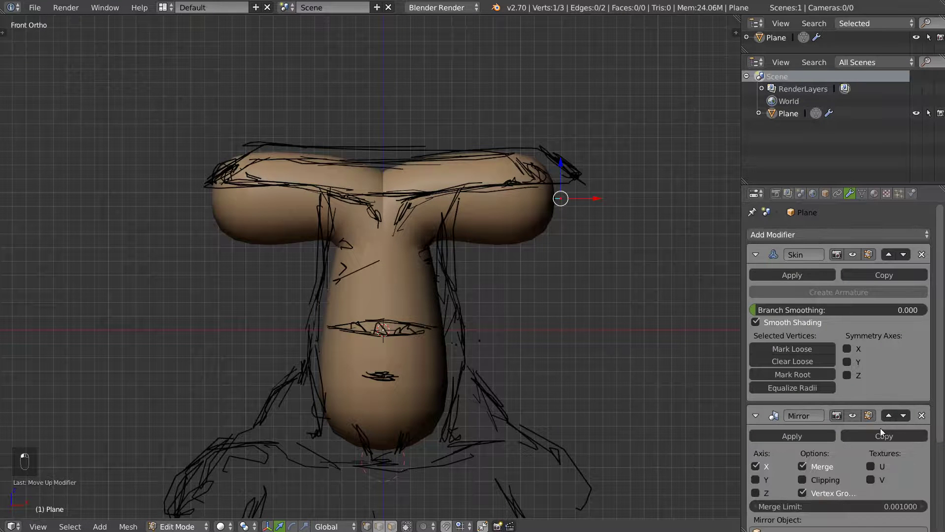
{"action": "left_click", "coordinate": [889, 416]}
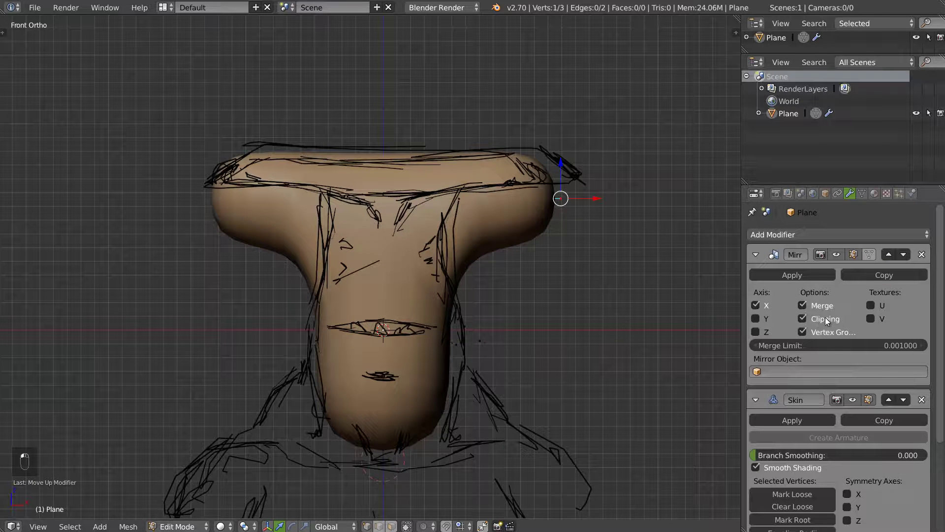
- Move the hammer head's end vertex out to the sketched tip and shrink its skin radius to about 0.47 times
{"action": "left_click_drag", "start_coordinate": [602, 200], "coordinate": [609, 169]}
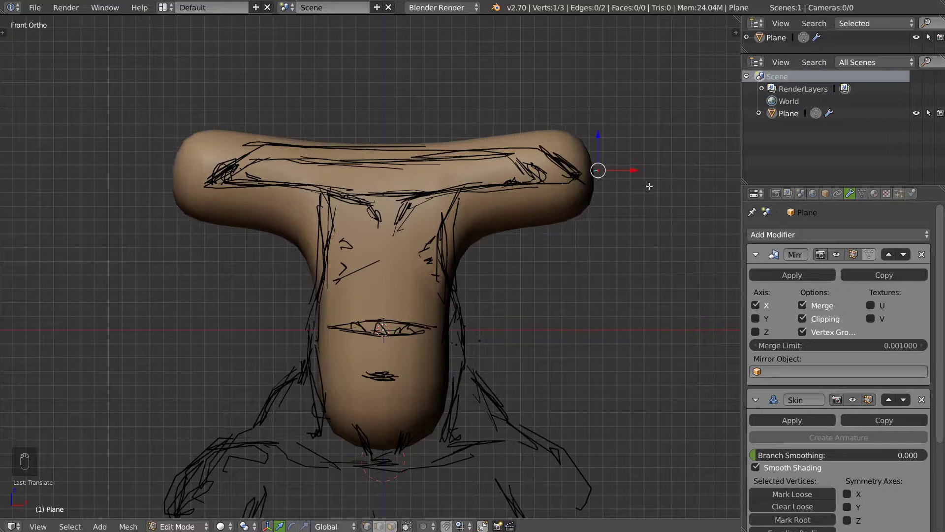
{"action": "key", "text": "ctrl+a"}
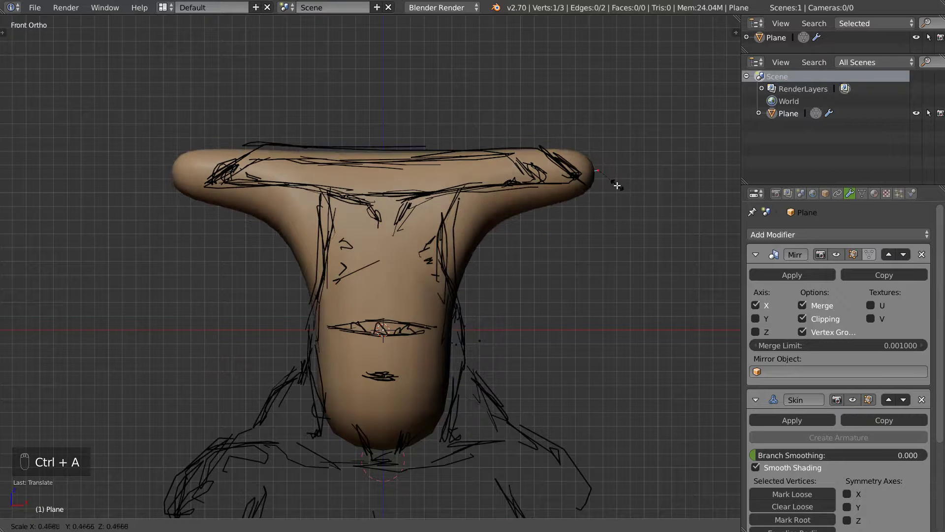
{"action": "left_click", "coordinate": [618, 185]}
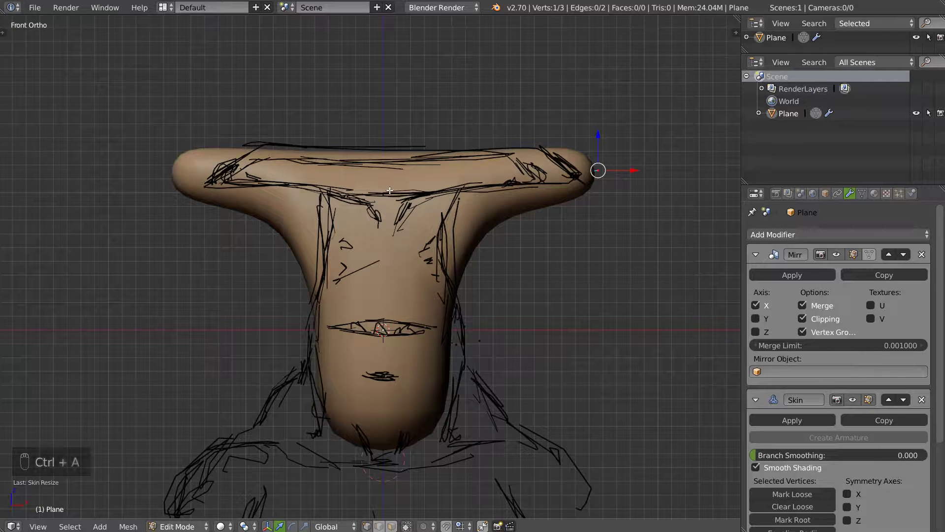
- Raise the hammer head's centre vertex about 0.32 along Z and subdivide the edge between it and the neck-base vertex
{"action": "left_click", "coordinate": [407, 526]}
{"action": "right_click", "coordinate": [393, 188]}
{"action": "left_click_drag", "start_coordinate": [385, 158], "coordinate": [385, 154]}
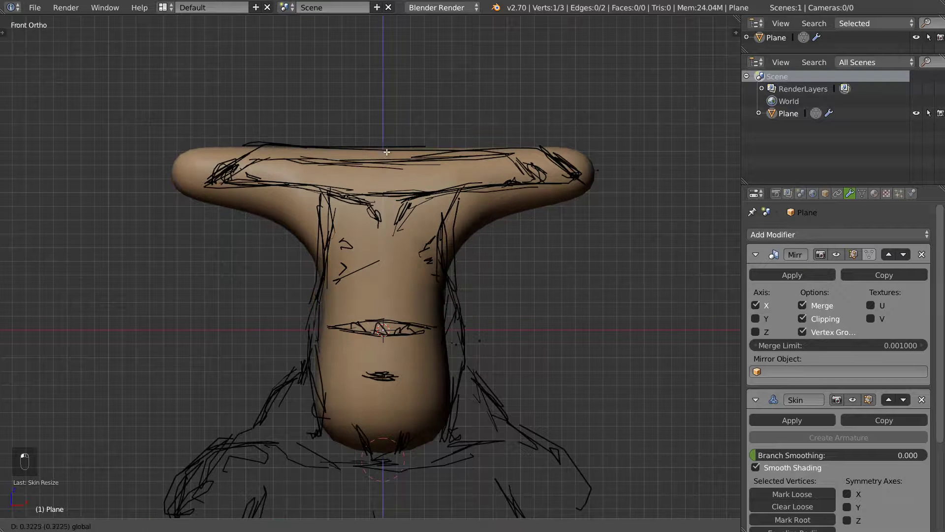
{"action": "right_click", "coordinate": [384, 451], "text": "shift"}
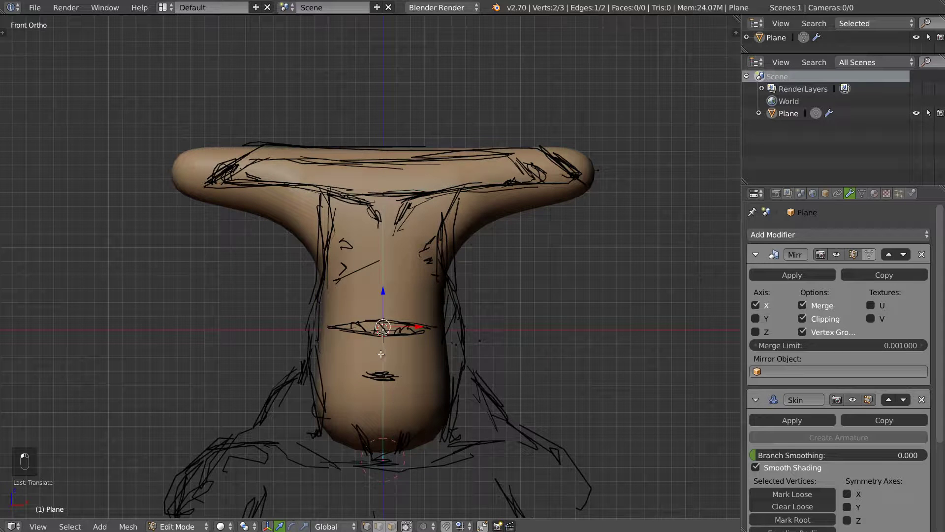
{"action": "key", "text": "w"}
{"action": "left_click", "coordinate": [363, 241]}
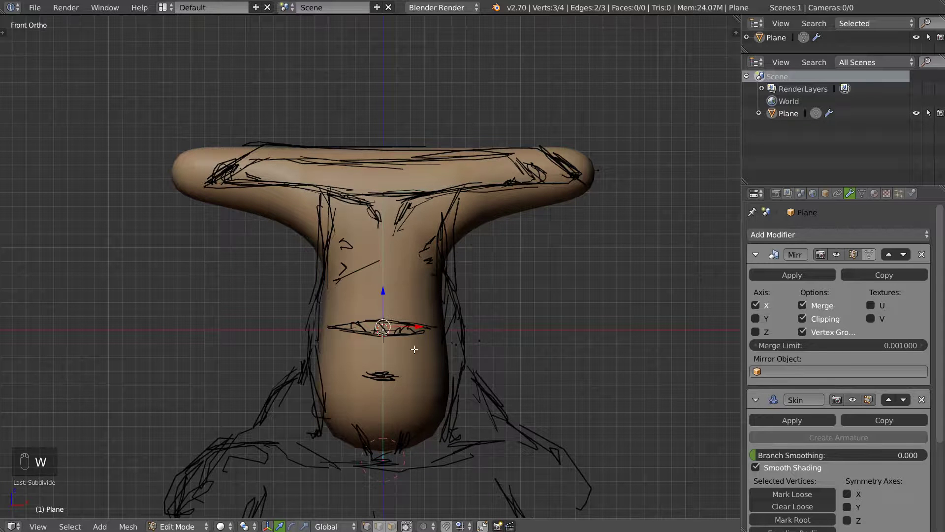
- Raise the new middle neck vertex along Z to just below the hammer head and shrink its skin radius to about 0.67 times
{"action": "right_click", "coordinate": [382, 339]}
{"action": "key", "text": "g"}
{"action": "key", "text": "z"}
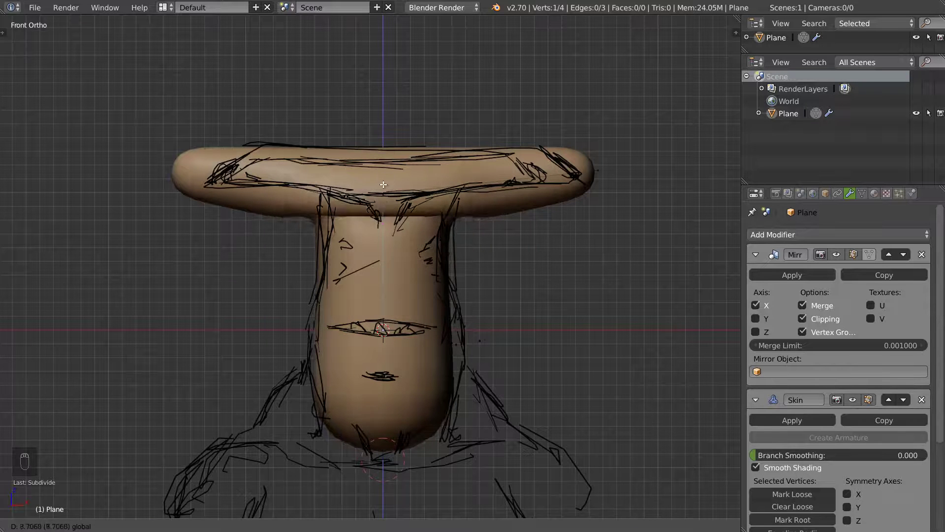
{"action": "left_click", "coordinate": [462, 229]}
{"action": "middle_click_drag", "start_coordinate": [463, 228], "coordinate": [454, 257]}
{"action": "key", "text": "ctrl+a"}
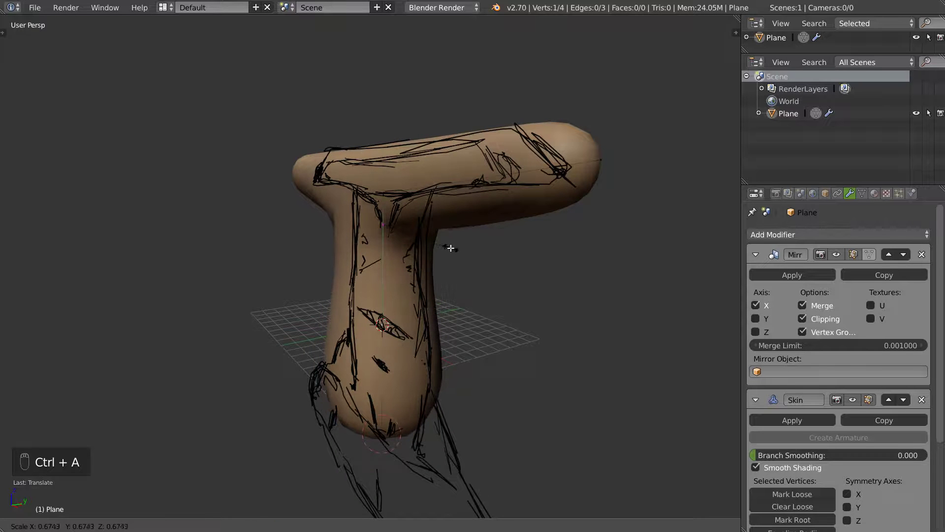
{"action": "left_click", "coordinate": [450, 248]}
{"action": "middle_click_drag", "start_coordinate": [333, 249], "coordinate": [255, 107]}
{"action": "key", "text": "KP_1"}
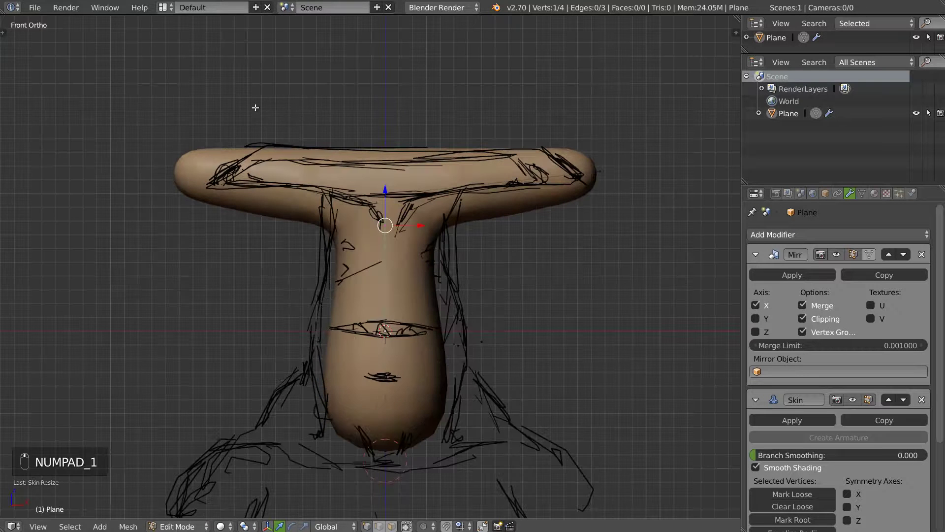
- Extrude the neck-base vertex straight down to the lower edge of the sketched chest
{"action": "middle_click_drag", "start_coordinate": [325, 175], "coordinate": [296, 71], "text": "shift"}
{"action": "right_click", "coordinate": [356, 353]}
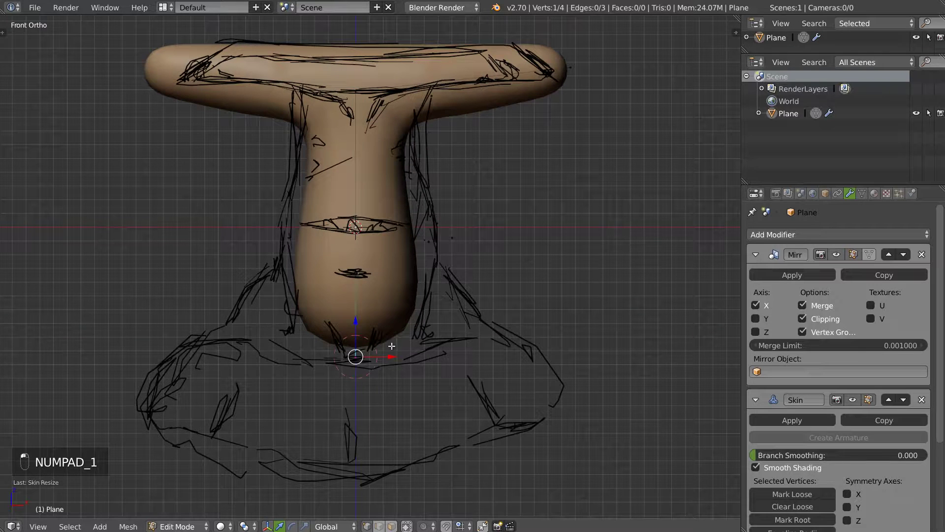
{"action": "key", "text": "e"}
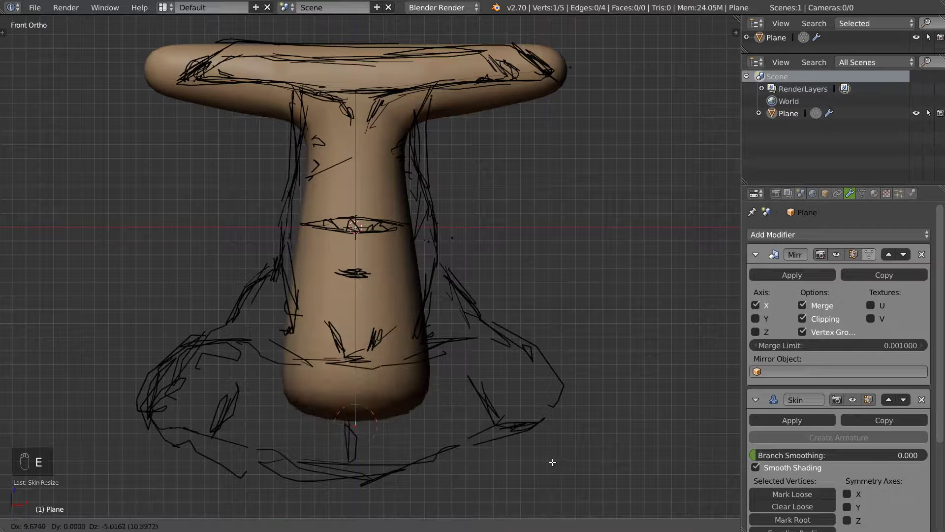
{"action": "left_click", "coordinate": [558, 448]}
{"action": "left_click_drag", "start_coordinate": [392, 454], "coordinate": [496, 429]}
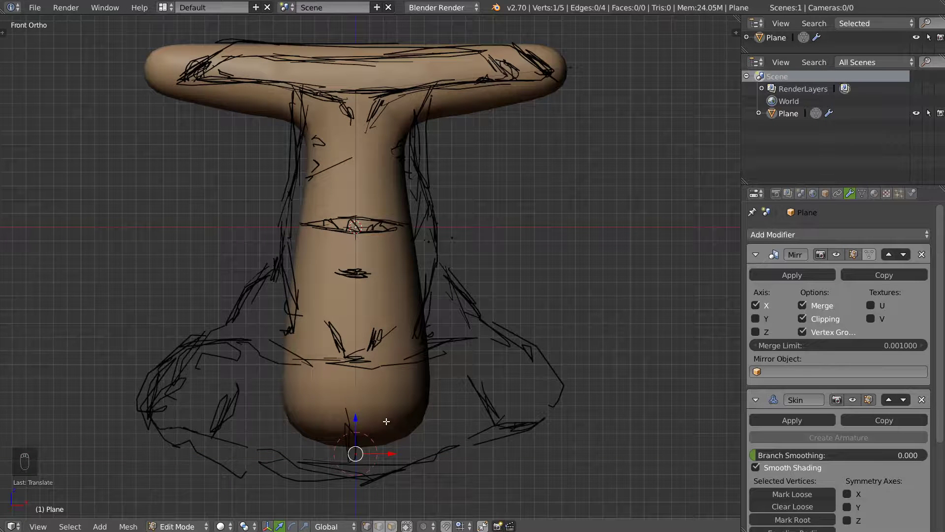
{"action": "key", "text": "ctrl+z"}
{"action": "key", "text": "ctrl+z"}
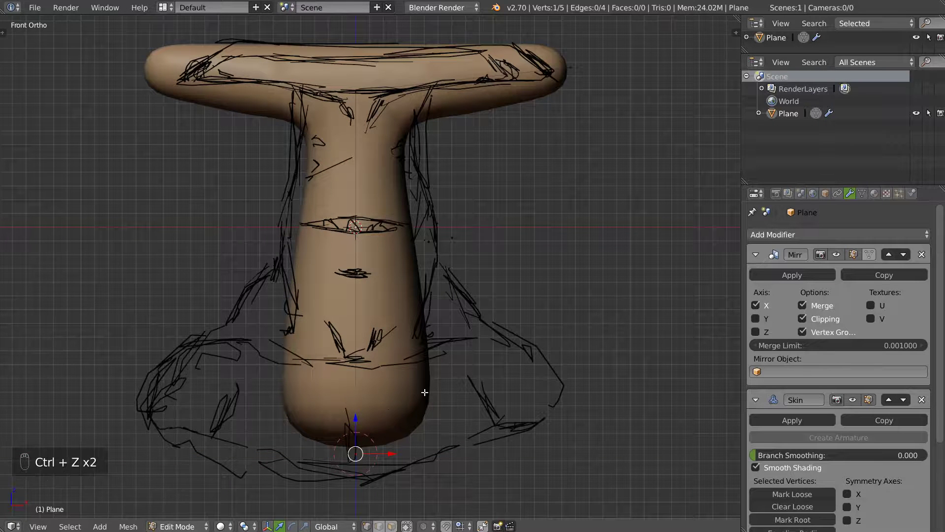
{"action": "middle_click_drag", "start_coordinate": [414, 365], "coordinate": [417, 333], "text": "shift"}
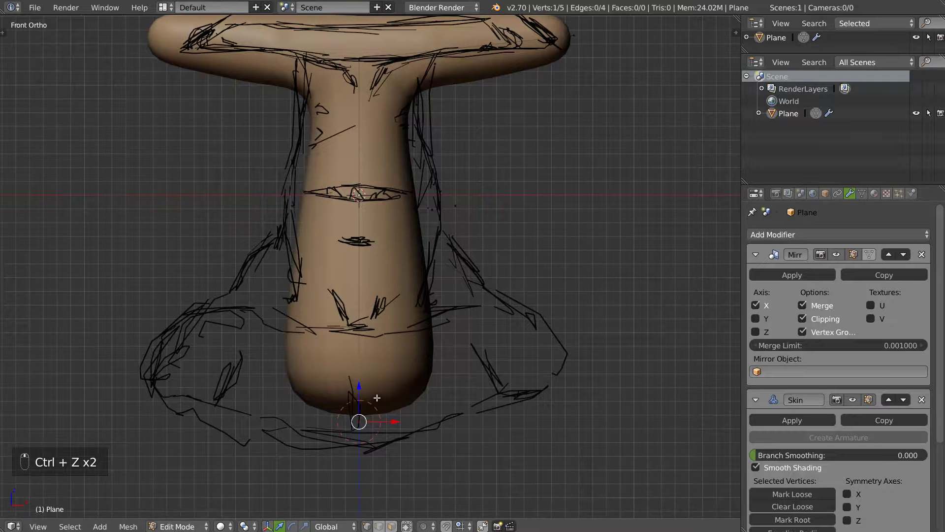
{"action": "key", "text": "x"}
{"action": "left_click", "coordinate": [345, 375]}
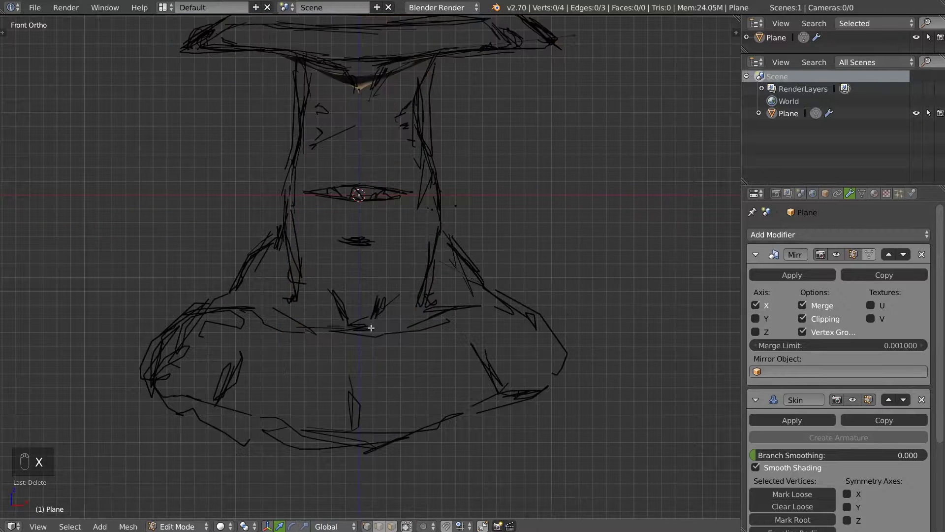
{"action": "key", "text": "ctrl+z"}
- Lower the bottom chest vertex slightly and mark the neck-base vertex as the skin root
{"action": "mouse_move", "coordinate": [360, 387]}
{"action": "left_mouse_down"}
{"action": "mouse_move", "coordinate": [363, 313]}
{"action": "mouse_move", "coordinate": [358, 391]}
{"action": "left_mouse_up"}
{"action": "right_click", "coordinate": [361, 342]}
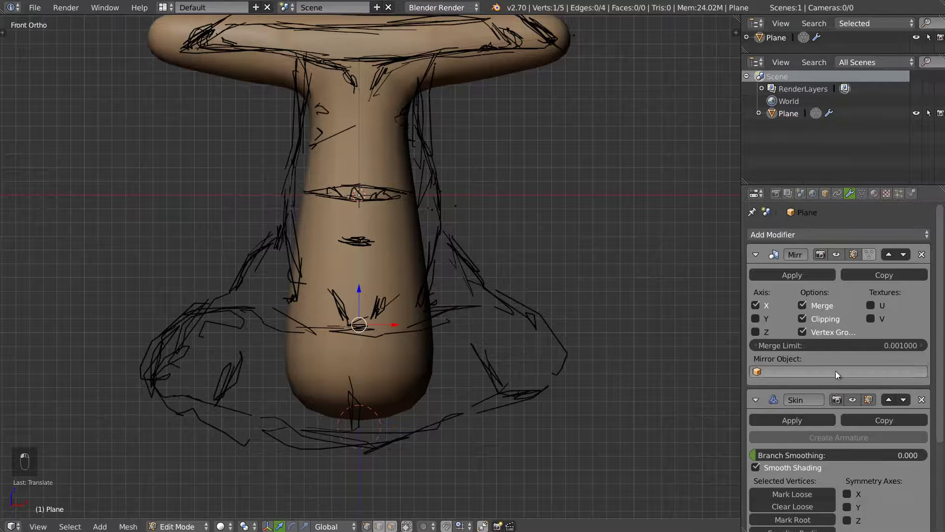
{"action": "scroll", "coordinate": [835, 371], "scroll_direction": "down", "scroll_amount": 6}
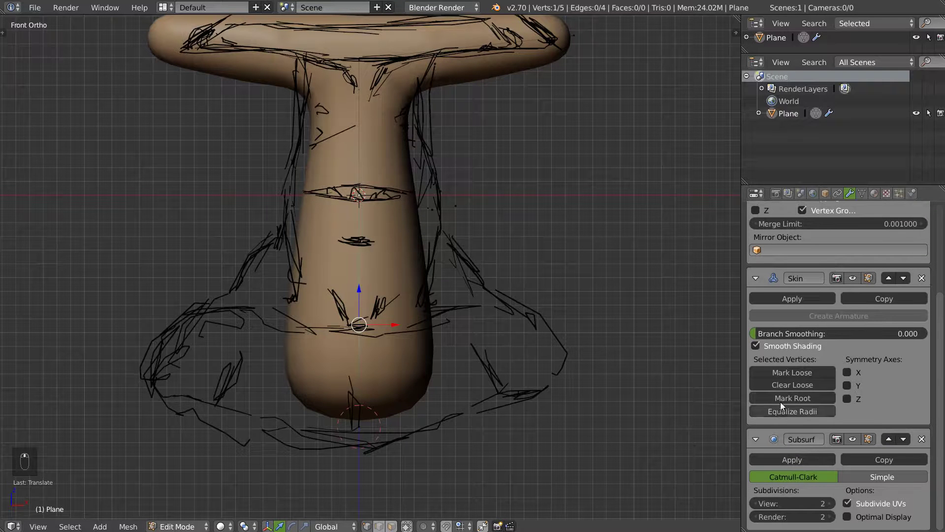
{"action": "left_click", "coordinate": [786, 398]}
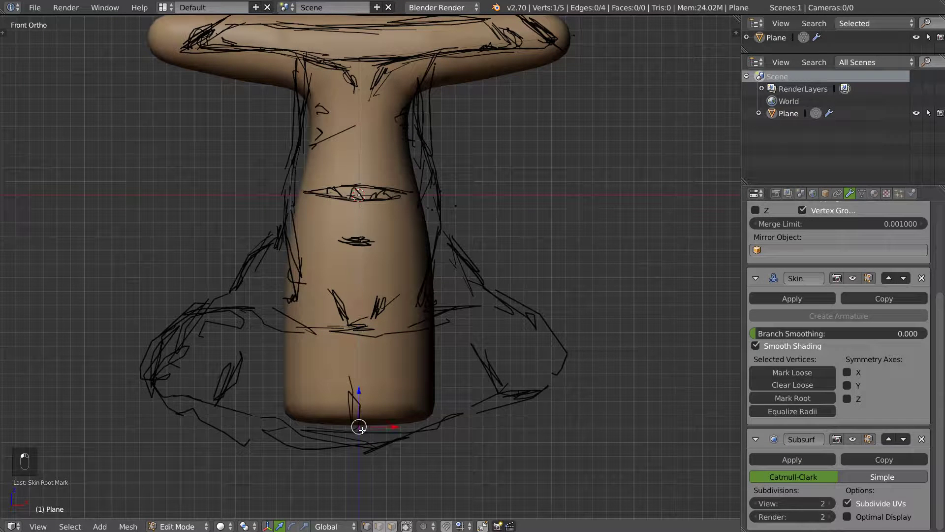
- Disable the Mirror modifier's Clipping and move the bottom chest vertex out to the sketched shoulder on the positive X side
{"action": "mouse_move", "coordinate": [396, 426]}
{"action": "left_mouse_down"}
{"action": "mouse_move", "coordinate": [474, 411]}
{"action": "mouse_move", "coordinate": [396, 426]}
{"action": "left_mouse_up"}
{"action": "scroll", "coordinate": [834, 386], "scroll_direction": "up", "scroll_amount": 6}
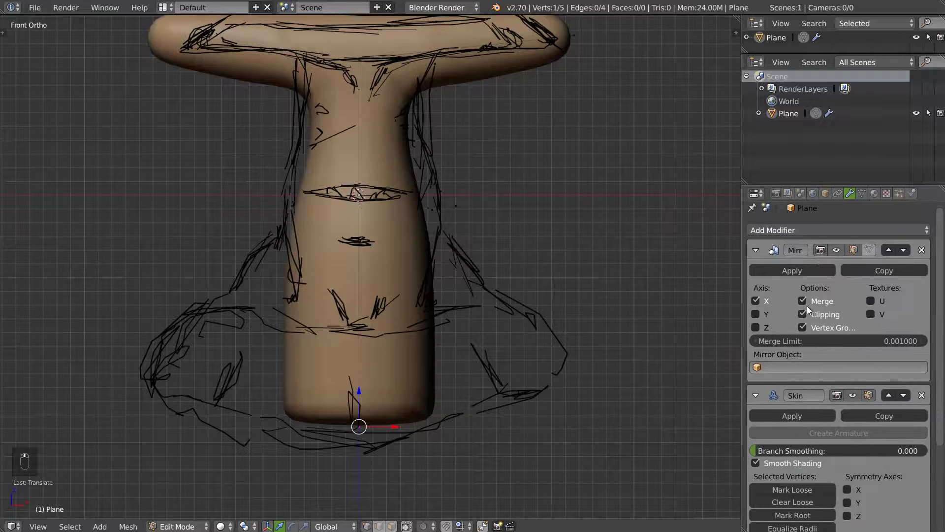
{"action": "left_click_drag", "start_coordinate": [359, 426], "coordinate": [569, 370]}
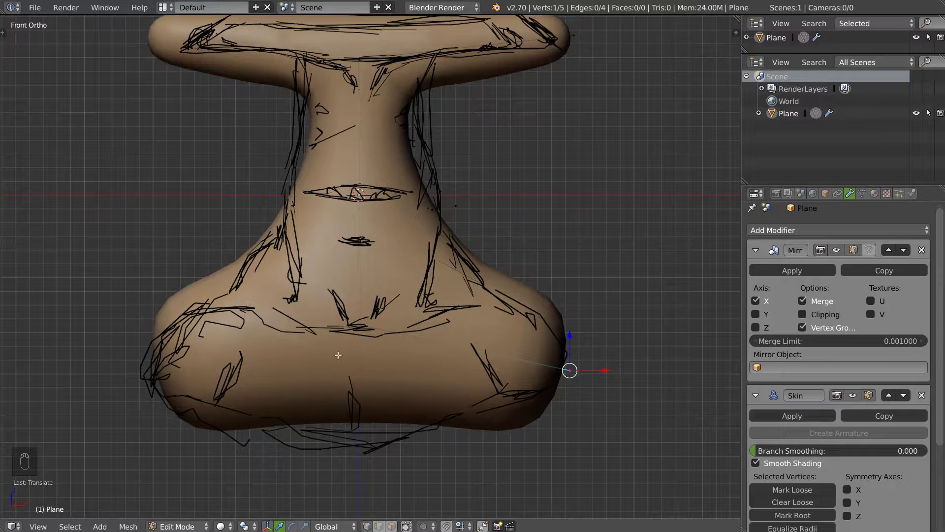
- Lower the neck-base vertex to shoulder height and shrink the shoulder vertex's skin radius to about 0.76 times
{"action": "left_click_drag", "start_coordinate": [363, 289], "coordinate": [423, 358]}
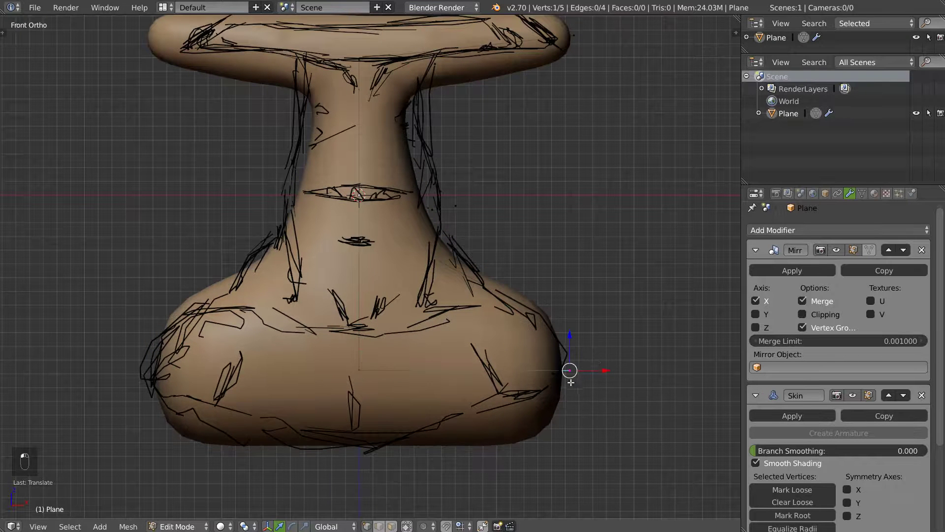
{"action": "key", "text": "ctrl+a"}
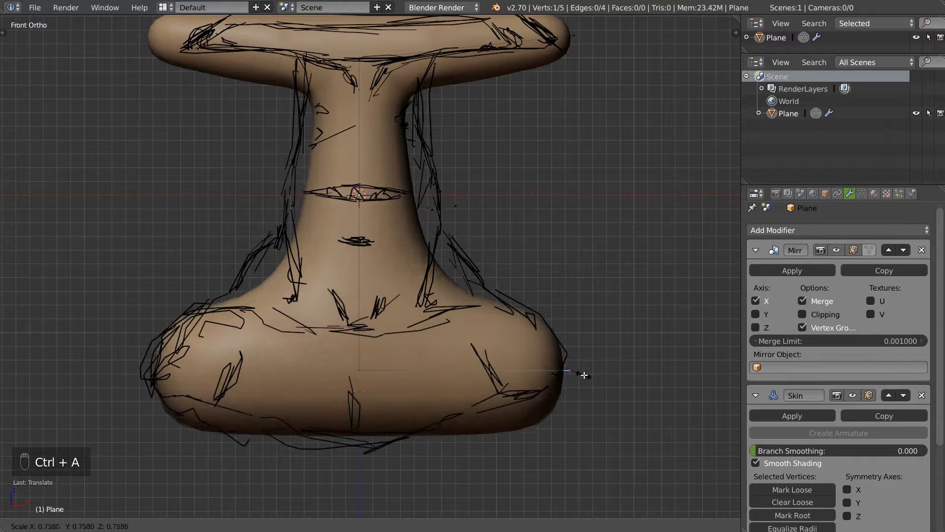
{"action": "left_click", "coordinate": [584, 373]}
- Slightly enlarge the skin radius of the hammer head's centre vertex and check the whole bust against the front sketch
{"action": "right_click", "coordinate": [363, 65]}
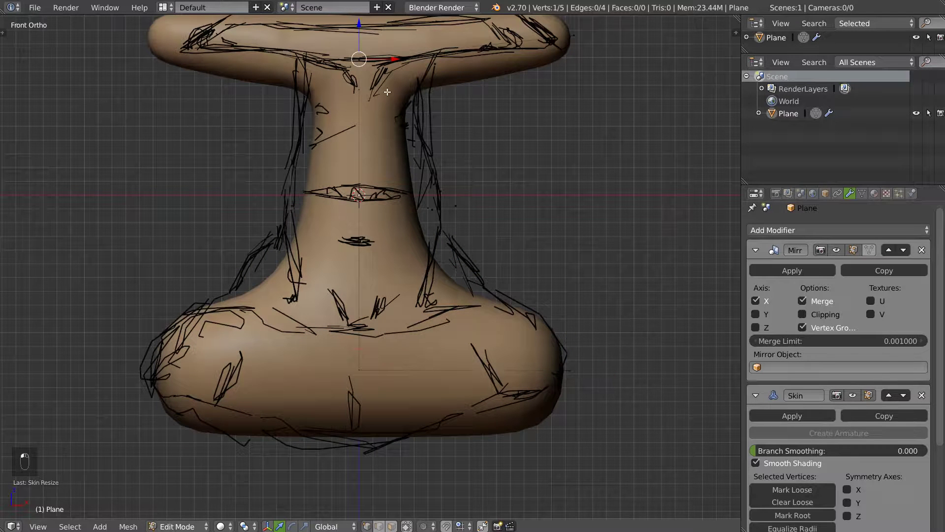
{"action": "middle_click_drag", "start_coordinate": [399, 167], "coordinate": [396, 199], "text": "shift"}
{"action": "key", "text": "ctrl+a"}
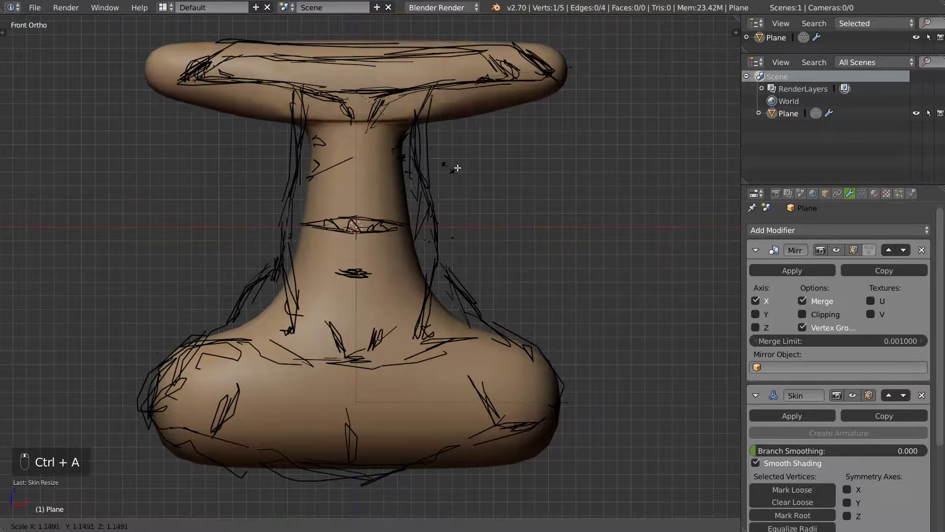
{"action": "left_click", "coordinate": [481, 184]}
{"action": "middle_click_drag", "start_coordinate": [481, 183], "coordinate": [445, 202]}
{"action": "key", "text": "KP_1"}
{"action": "scroll", "coordinate": [343, 285], "scroll_direction": "down", "scroll_amount": 1}
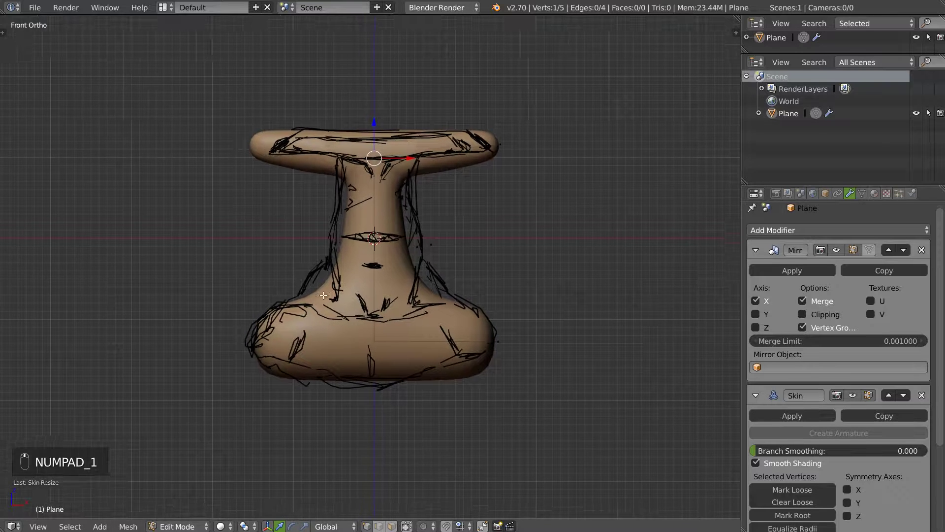
{"action": "scroll", "coordinate": [368, 288], "scroll_direction": "up", "scroll_amount": 3}
{"action": "middle_click_drag", "start_coordinate": [368, 287], "coordinate": [367, 277], "text": "shift"}
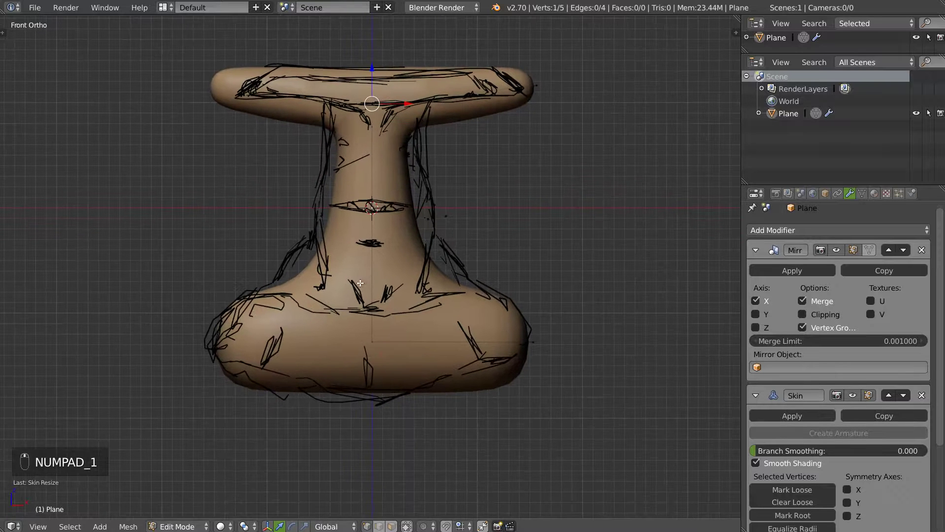
{"action": "middle_click_drag", "start_coordinate": [403, 182], "coordinate": [405, 205], "text": "shift"}
- Apply the Mirror, Skin and Subdivision Surface modifiers to the bust in Object Mode
{"action": "key", "text": "Tab"}
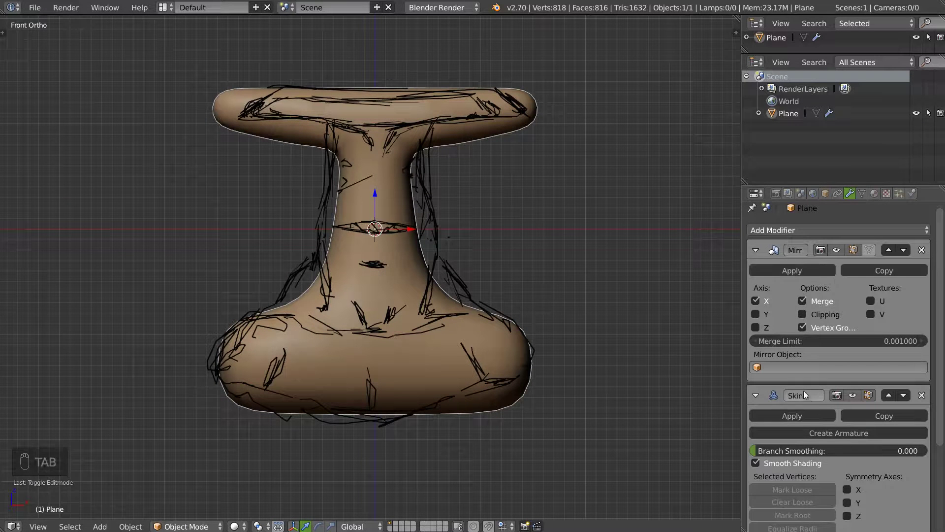
{"action": "left_click", "coordinate": [796, 271]}
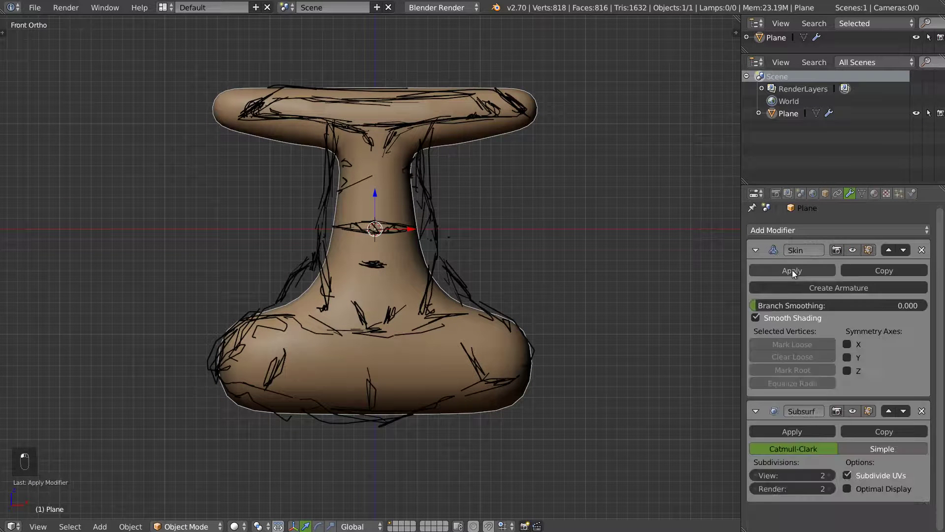
{"action": "left_click", "coordinate": [791, 271]}
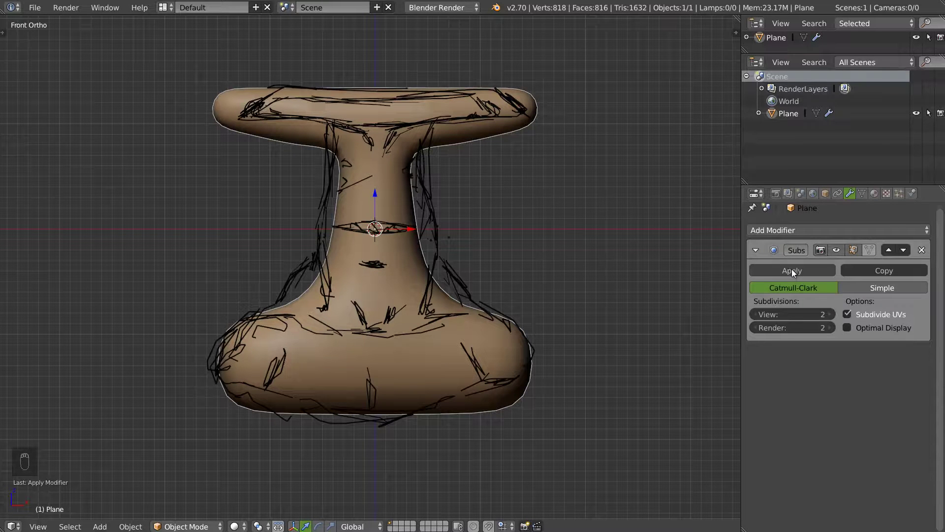
{"action": "left_click", "coordinate": [792, 271]}
- Switch the bust mesh to Sculpt Mode and show the tool shelf
{"action": "middle_click_drag", "start_coordinate": [561, 255], "coordinate": [382, 268]}
{"action": "scroll", "coordinate": [427, 233], "scroll_direction": "up", "scroll_amount": 3}
{"action": "mouse_move", "coordinate": [426, 232]}
{"action": "middle_mouse_down"}
{"action": "mouse_move", "coordinate": [428, 262]}
{"action": "mouse_move", "coordinate": [441, 253]}
{"action": "mouse_move", "coordinate": [418, 248]}
{"action": "mouse_move", "coordinate": [434, 246]}
{"action": "middle_mouse_up"}
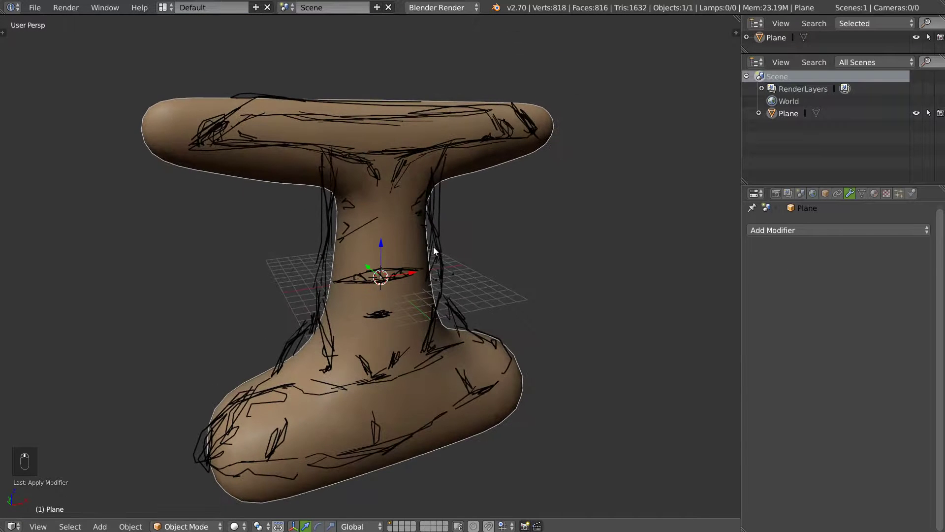
{"action": "key", "text": "ctrl+Tab"}
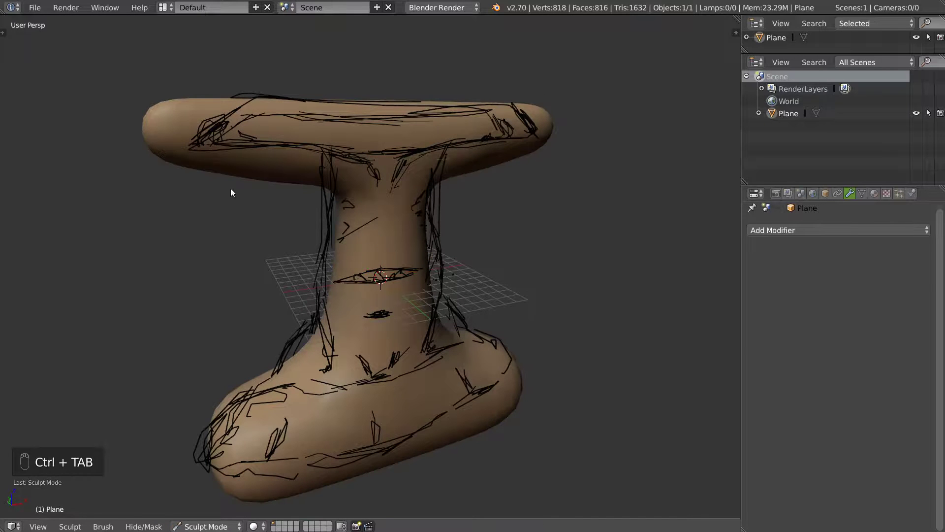
{"action": "key", "text": "t"}
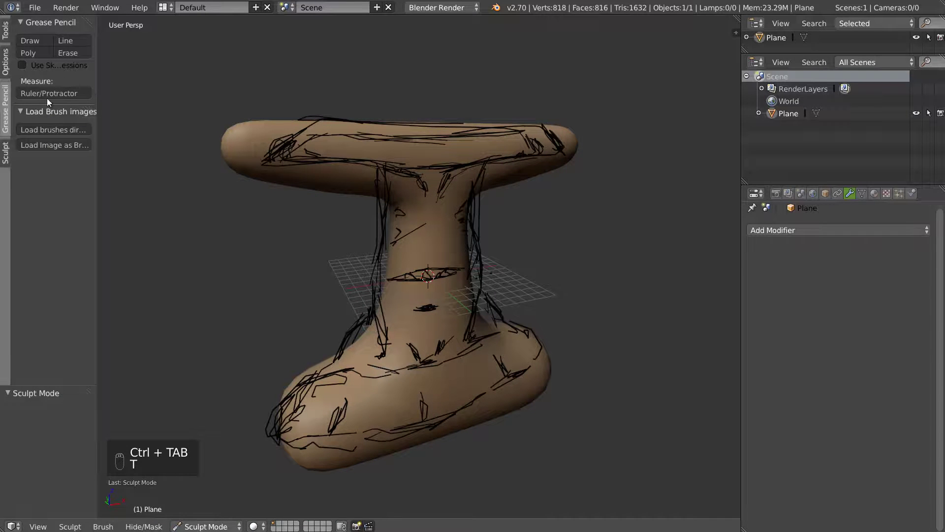
- Widen the 3D viewport, display the sculpt brush settings and collapse the Load Brush images section
{"action": "left_click_drag", "start_coordinate": [741, 247], "coordinate": [855, 249]}
{"action": "middle_click_drag", "start_coordinate": [562, 250], "coordinate": [532, 241]}
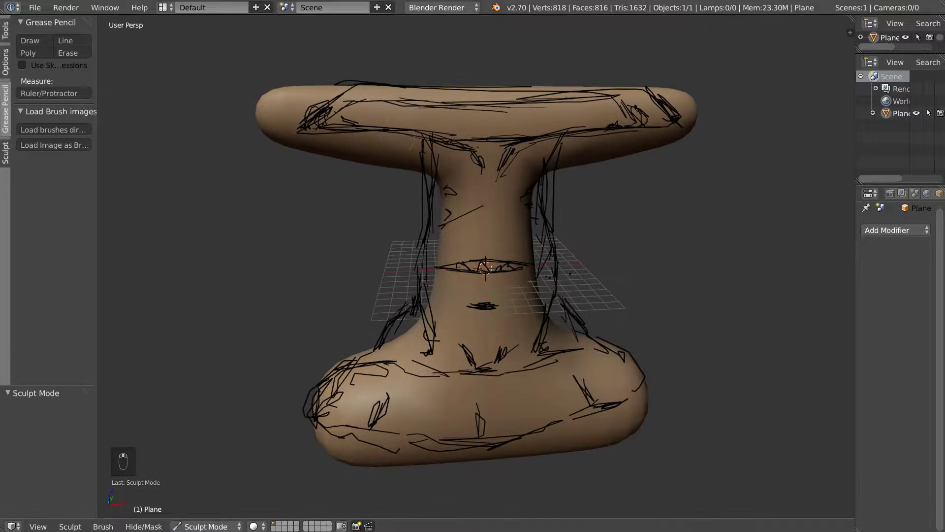
{"action": "left_click", "coordinate": [3, 33]}
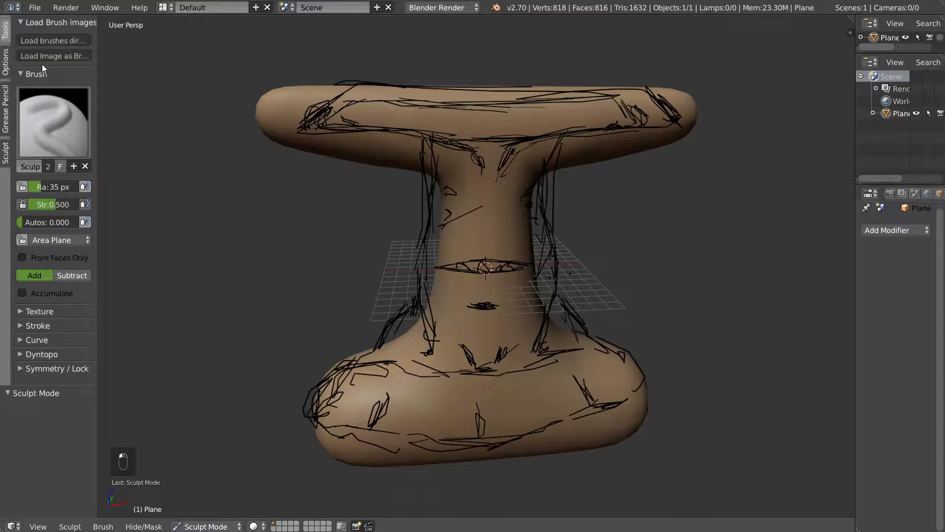
{"action": "left_click", "coordinate": [27, 23]}
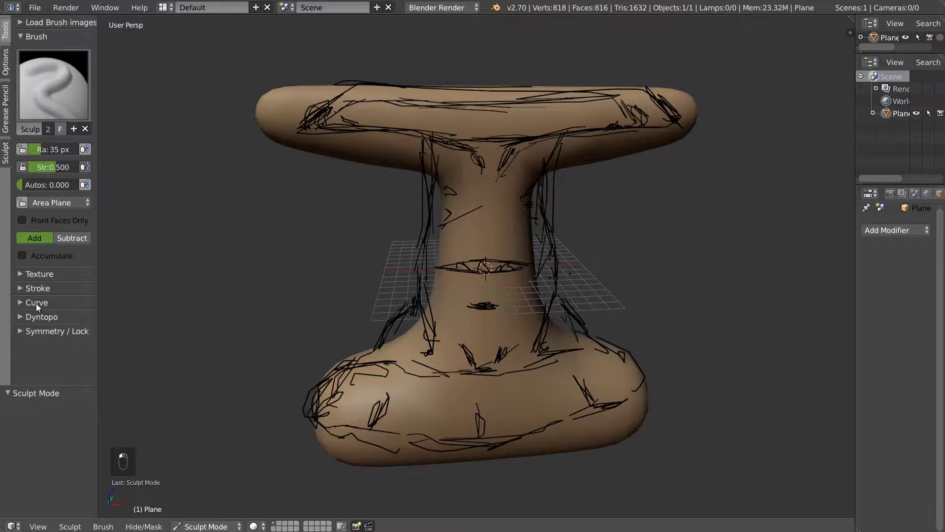
- Expand the Symmetry / Lock settings and widen the tool shelf until its labels are fully readable
{"action": "middle_click_drag", "start_coordinate": [506, 219], "coordinate": [492, 218]}
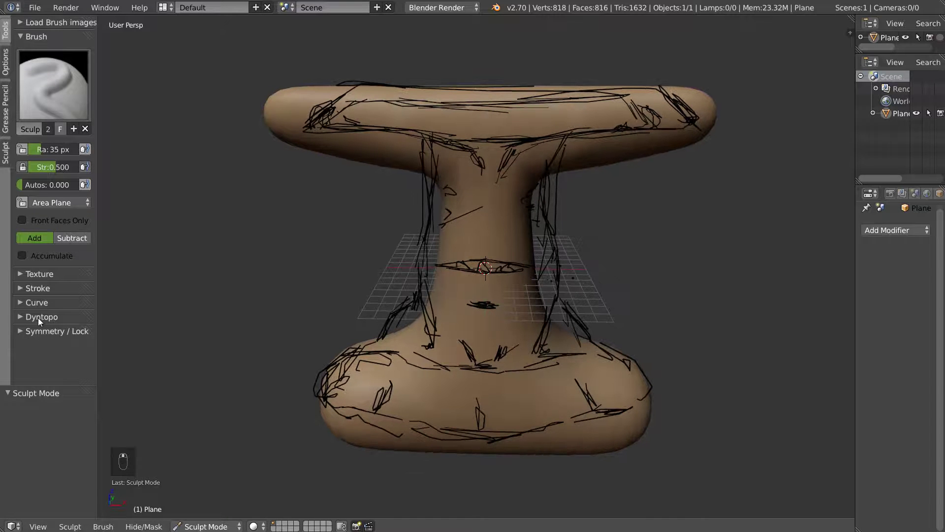
{"action": "left_click", "coordinate": [41, 331]}
{"action": "scroll", "coordinate": [43, 277], "scroll_direction": "down", "scroll_amount": 4}
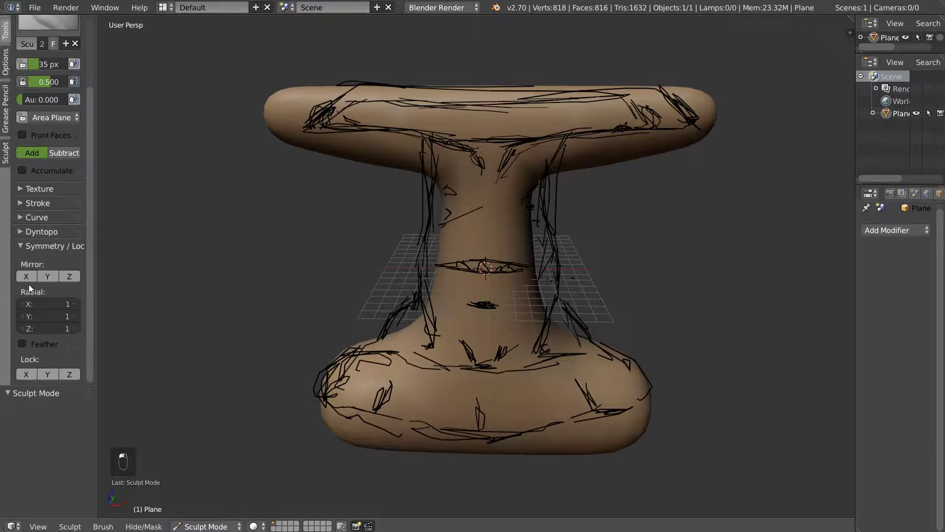
{"action": "left_click_drag", "start_coordinate": [97, 269], "coordinate": [149, 266]}
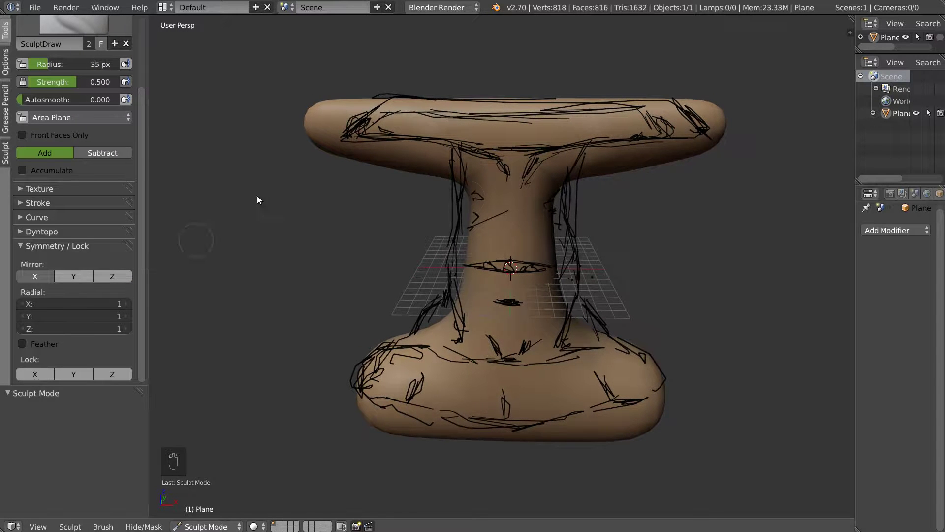
{"action": "mouse_move", "coordinate": [551, 243]}
{"action": "middle_mouse_down"}
{"action": "mouse_move", "coordinate": [509, 274]}
{"action": "mouse_move", "coordinate": [501, 236]}
{"action": "mouse_move", "coordinate": [534, 204]}
{"action": "middle_mouse_up"}
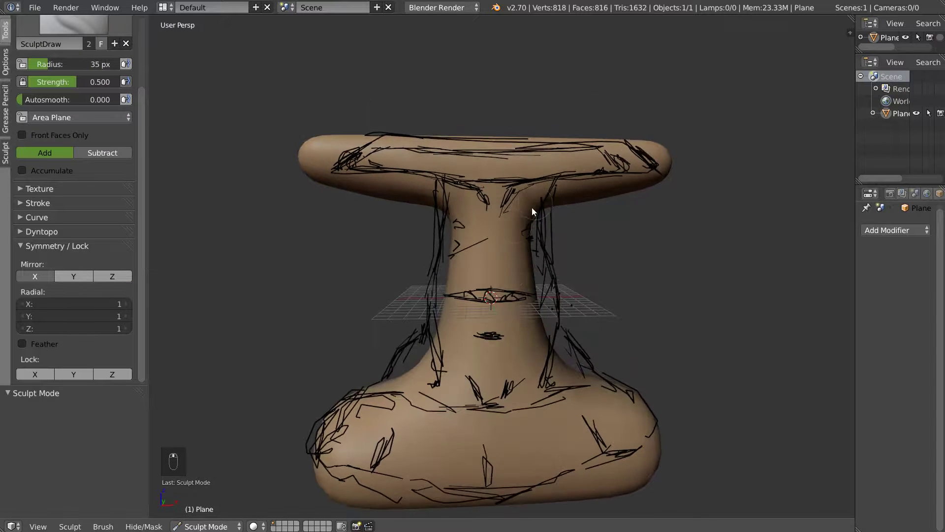
- Select the Draw brush, set its radius to 84 px and undo the test stroke on the hammer head
{"action": "key", "text": "d"}
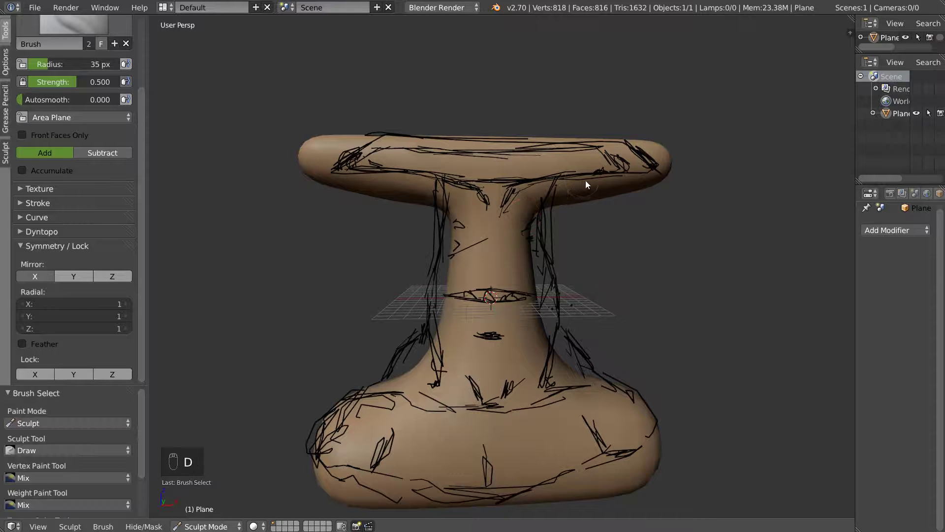
{"action": "key", "text": "f"}
{"action": "left_click", "coordinate": [597, 176]}
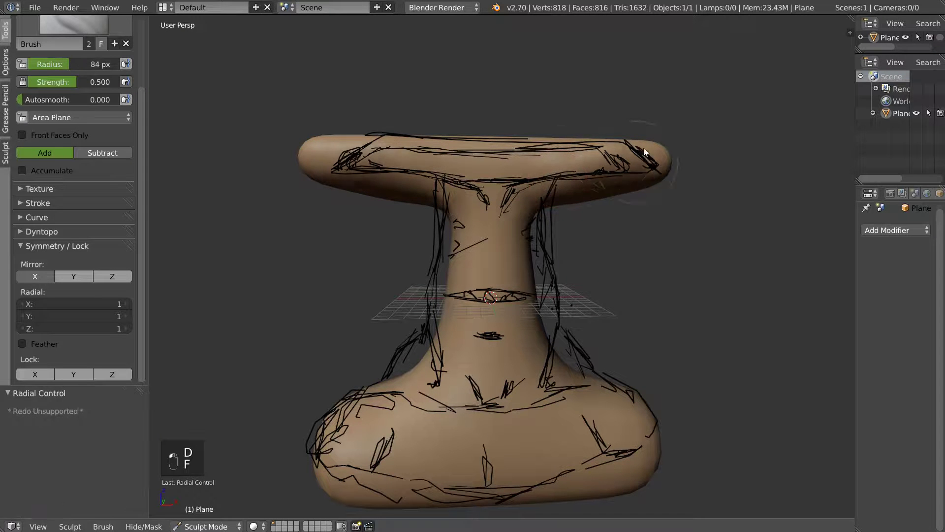
{"action": "key", "text": "ctrl+z"}
{"action": "mouse_move", "coordinate": [594, 208]}
{"action": "middle_mouse_down"}
{"action": "mouse_move", "coordinate": [534, 204]}
{"action": "mouse_move", "coordinate": [613, 211]}
{"action": "mouse_move", "coordinate": [418, 219]}
{"action": "mouse_move", "coordinate": [588, 217]}
{"action": "mouse_move", "coordinate": [467, 211]}
{"action": "mouse_move", "coordinate": [530, 143]}
{"action": "middle_mouse_up"}
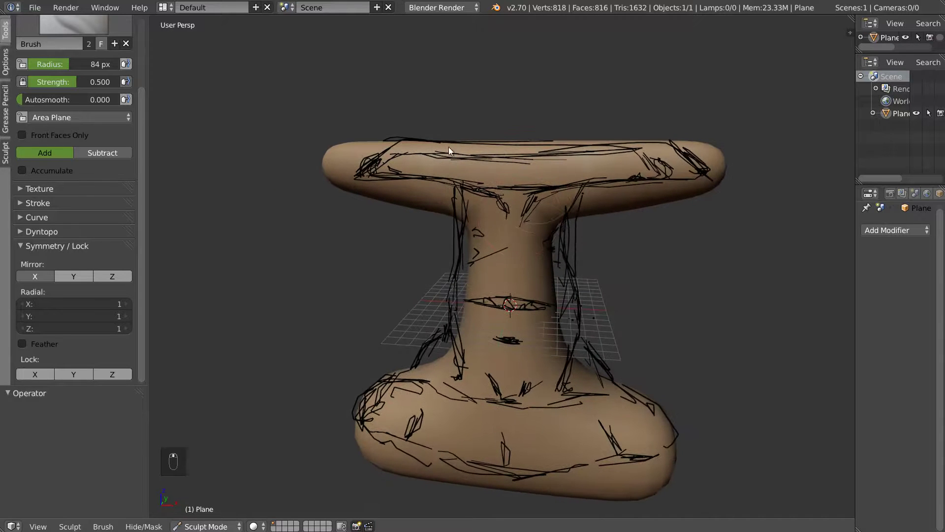
- Try dynamic topology on the bust mesh and undo it
{"action": "scroll", "coordinate": [487, 202], "scroll_direction": "up", "scroll_amount": 2}
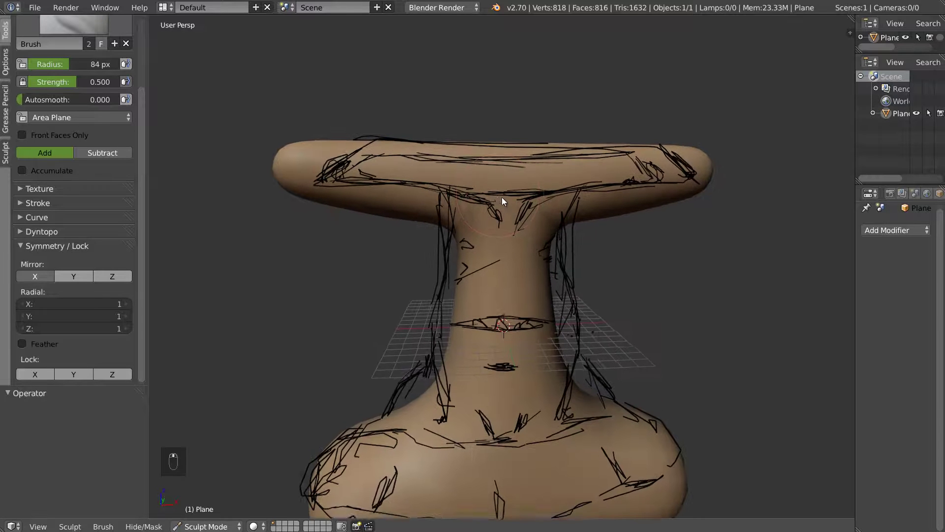
{"action": "key", "text": "ctrl+d"}
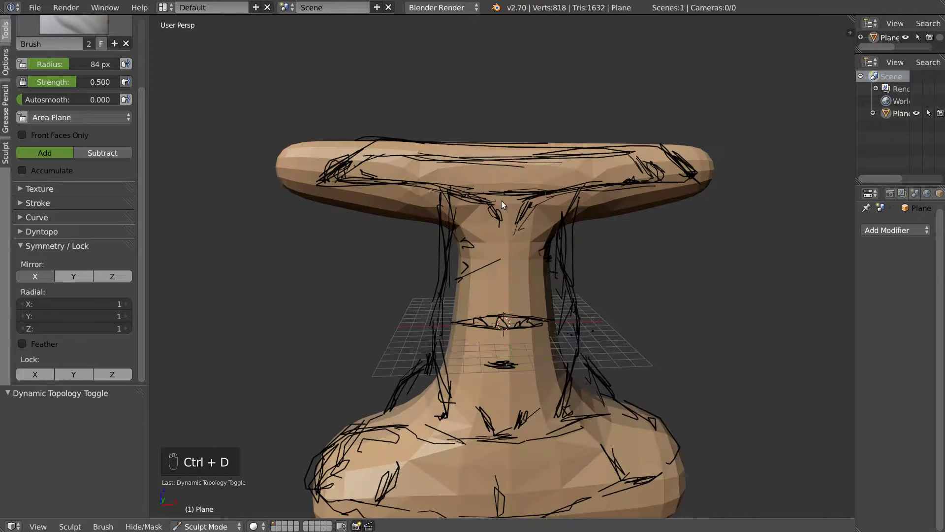
{"action": "mouse_move", "coordinate": [544, 250]}
{"action": "middle_mouse_down"}
{"action": "mouse_move", "coordinate": [489, 235]}
{"action": "mouse_move", "coordinate": [548, 195]}
{"action": "middle_mouse_up"}
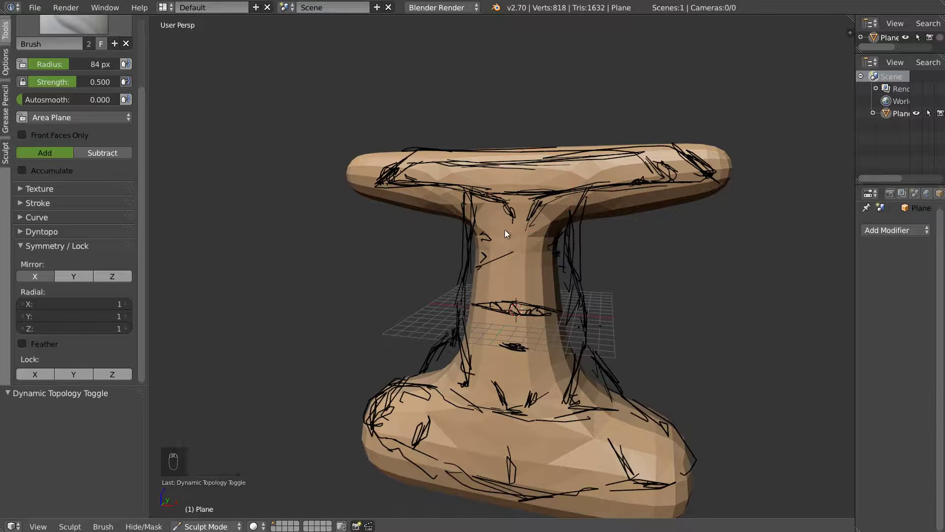
{"action": "key", "text": "ctrl+z"}
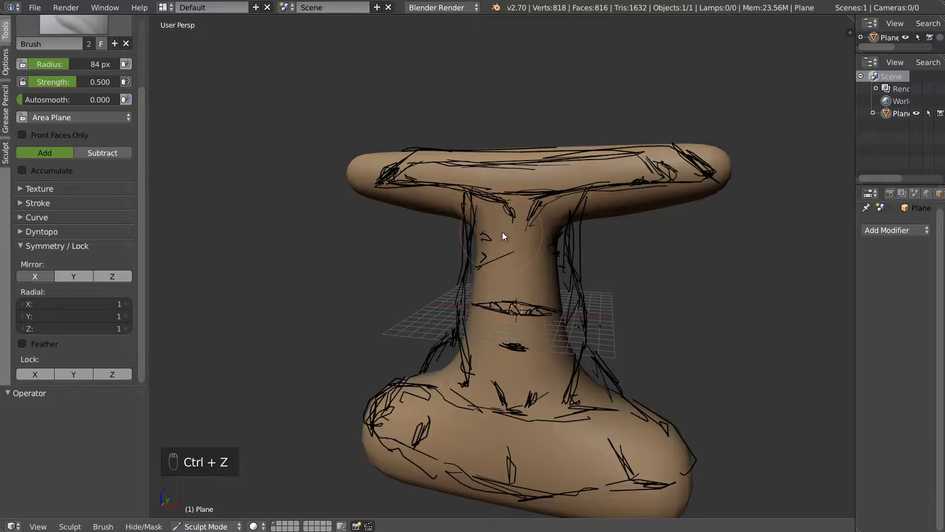
- Expand the Dyntopo settings, set the relative detail size to 15 px and enable dynamic topology on the bust
{"action": "left_click", "coordinate": [23, 235]}
{"action": "left_click", "coordinate": [72, 265]}
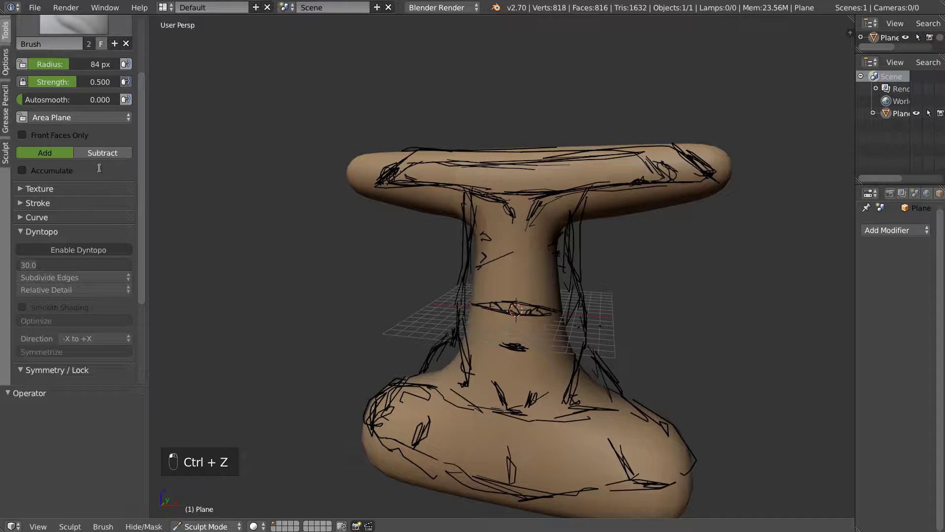
{"action": "type", "text": "15"}
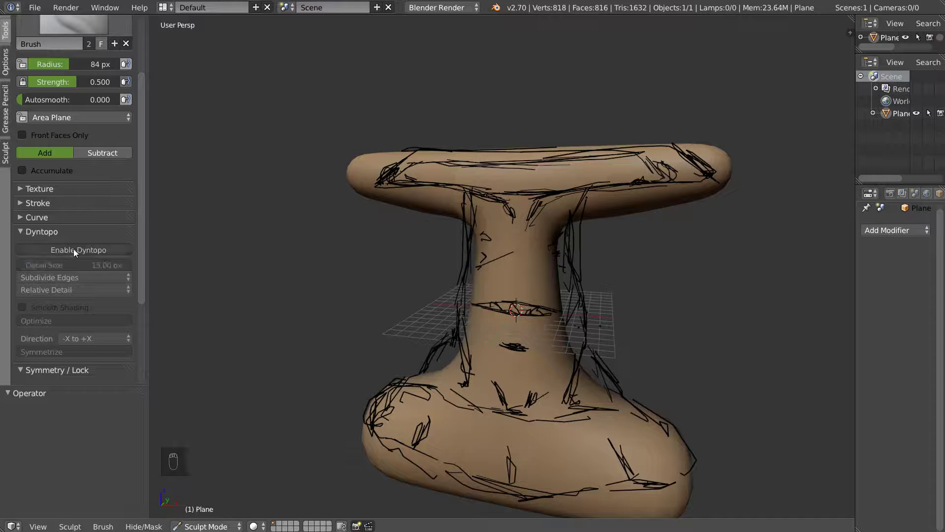
{"action": "left_click", "coordinate": [73, 250]}
{"action": "middle_click_drag", "start_coordinate": [560, 297], "coordinate": [501, 245]}
- Set the Dyntopo detail type to Constant Detail and the refine method to Subdivide Collapse
{"action": "left_click", "coordinate": [37, 290]}
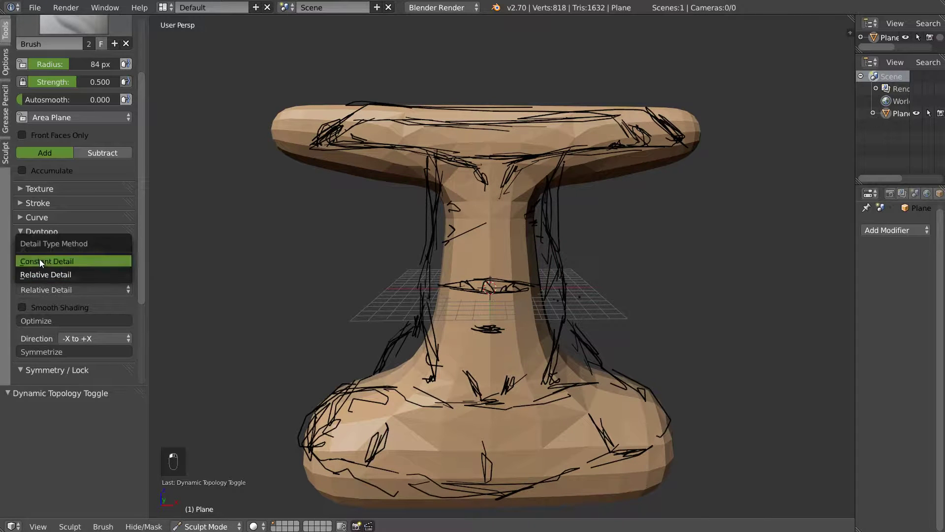
{"action": "left_click", "coordinate": [40, 260]}
{"action": "left_click", "coordinate": [52, 277]}
{"action": "left_click", "coordinate": [59, 236]}
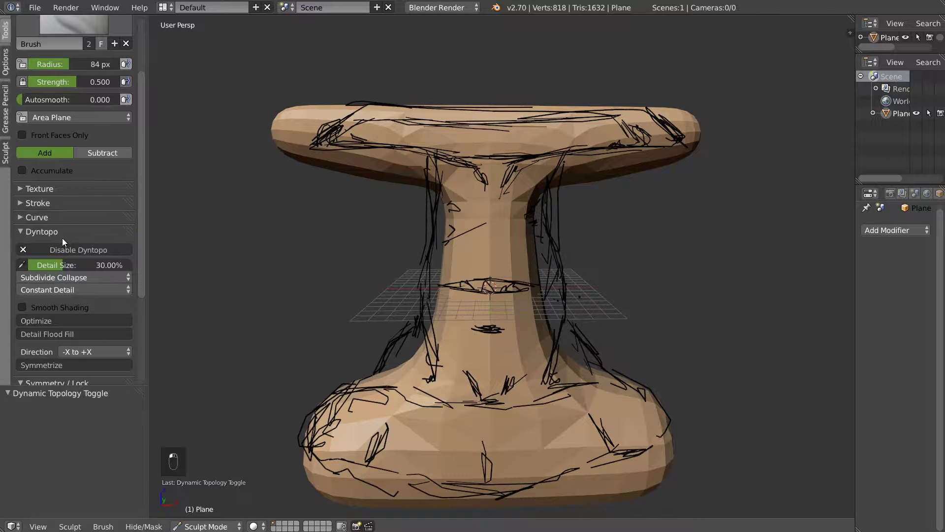
- Enable smooth shading for dynamic topology and apply Detail Flood Fill to the whole bust at 30% detail size
{"action": "left_click", "coordinate": [22, 308]}
{"action": "left_click", "coordinate": [21, 307]}
{"action": "left_click", "coordinate": [21, 307]}
{"action": "left_click", "coordinate": [40, 334]}
- Overlay the wireframe on the bust and examine the density of its new topology
{"action": "middle_click_drag", "start_coordinate": [550, 264], "coordinate": [525, 265]}
{"action": "key", "text": "space"}
{"action": "left_click", "coordinate": [476, 305]}
{"action": "middle_click_drag", "start_coordinate": [452, 296], "coordinate": [496, 250]}
{"action": "middle_click_drag", "start_coordinate": [489, 129], "coordinate": [513, 178]}
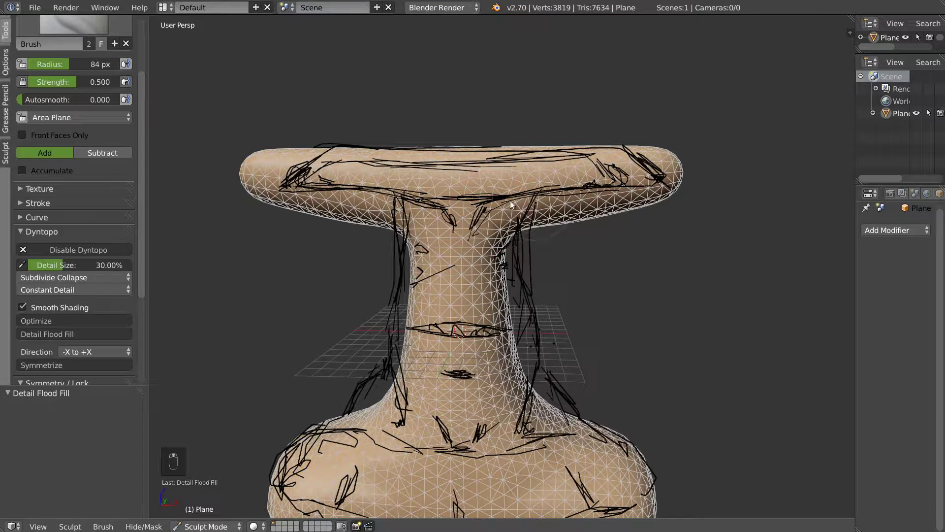
- Choose the brush named Brush from the sculpt brush list in place of SculptDraw
{"action": "key", "text": "d"}
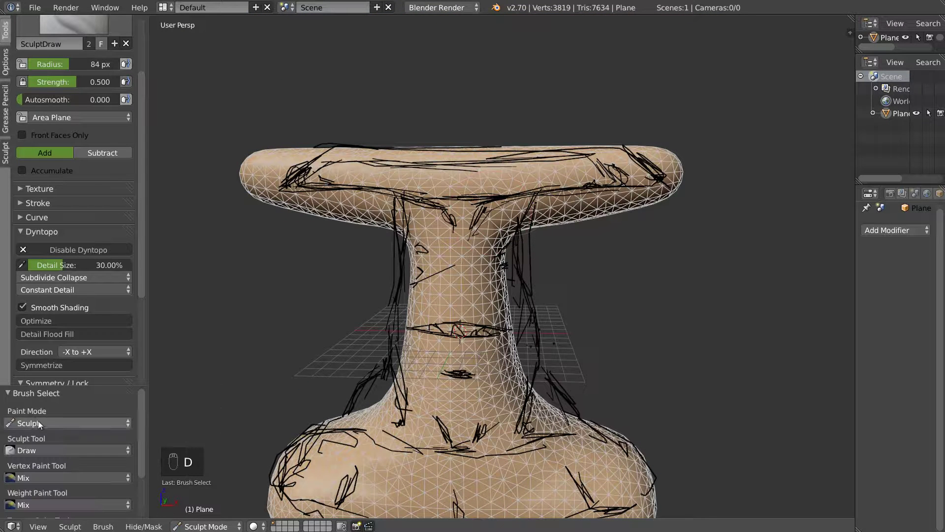
{"action": "scroll", "coordinate": [74, 79], "scroll_direction": "up", "scroll_amount": 3}
{"action": "left_click", "coordinate": [71, 49]}
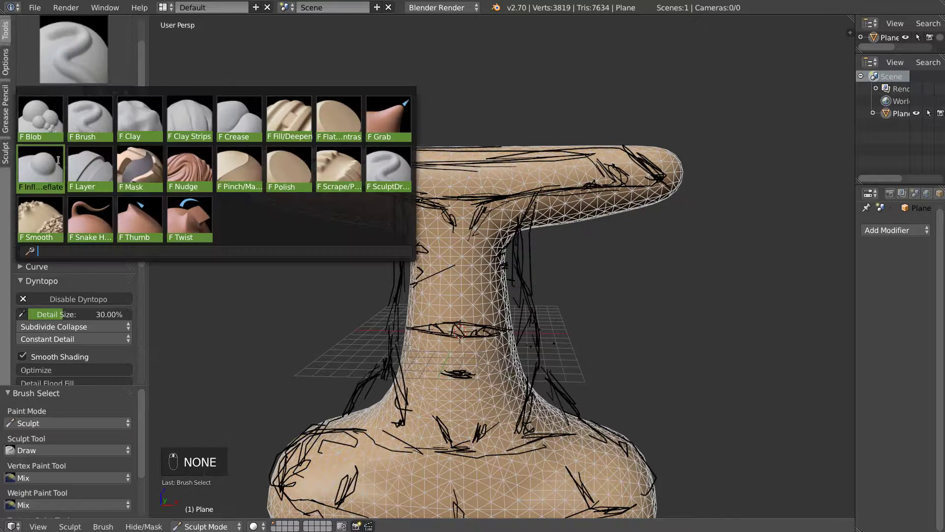
{"action": "left_click", "coordinate": [90, 132]}
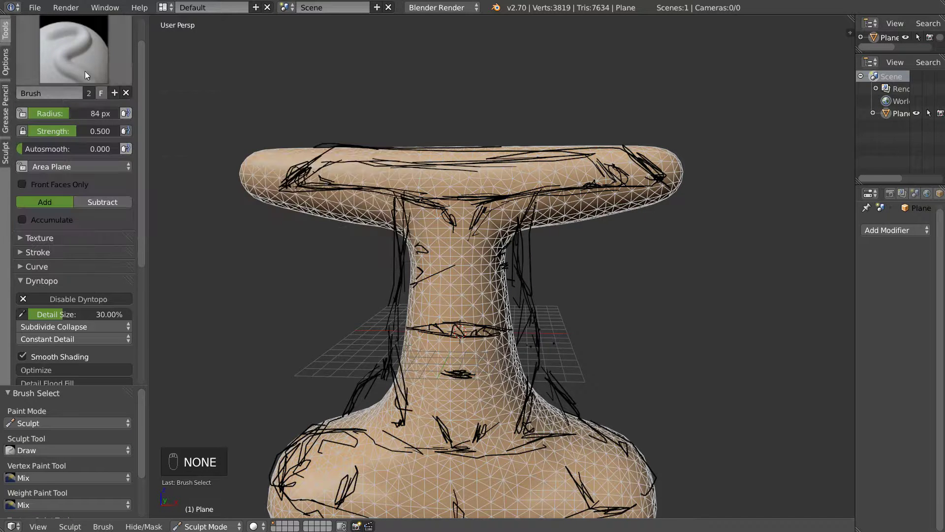
{"action": "left_click", "coordinate": [74, 49]}
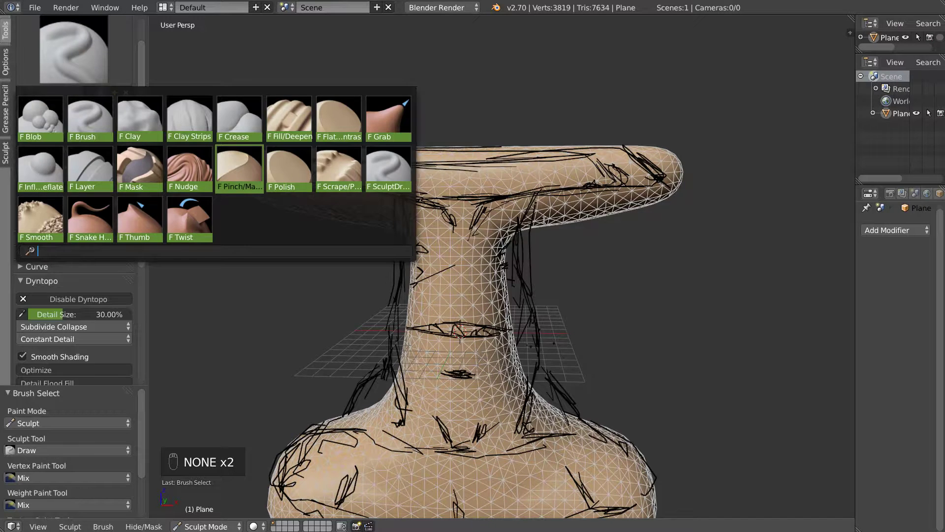
{"action": "type", "text": "dd"}
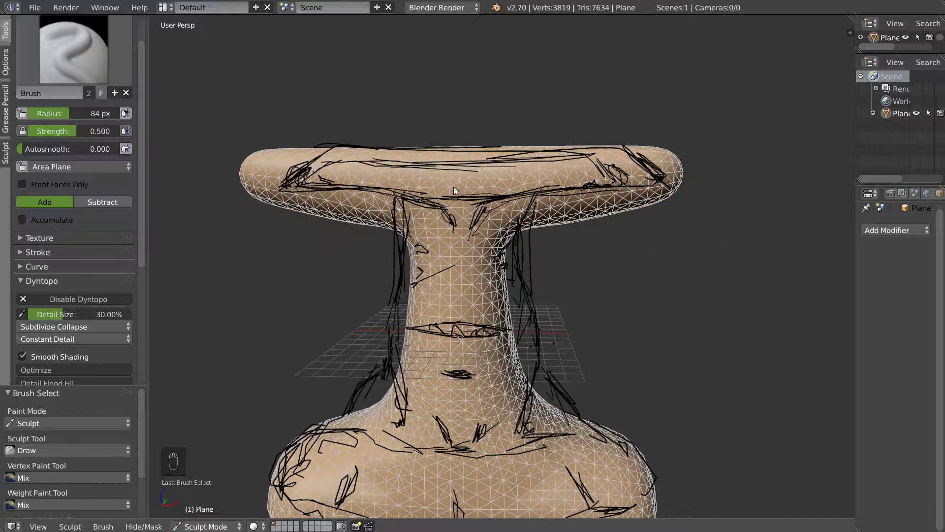
- Build up the hammer head's front lower edge with brush strokes, setting the radius to 78 px and the strength to 0.284
{"action": "mouse_move", "coordinate": [478, 198]}
{"action": "left_mouse_down"}
{"action": "mouse_move", "coordinate": [489, 194]}
{"action": "mouse_move", "coordinate": [454, 186]}
{"action": "mouse_move", "coordinate": [393, 192]}
{"action": "mouse_move", "coordinate": [669, 174]}
{"action": "mouse_move", "coordinate": [610, 182]}
{"action": "left_mouse_up"}
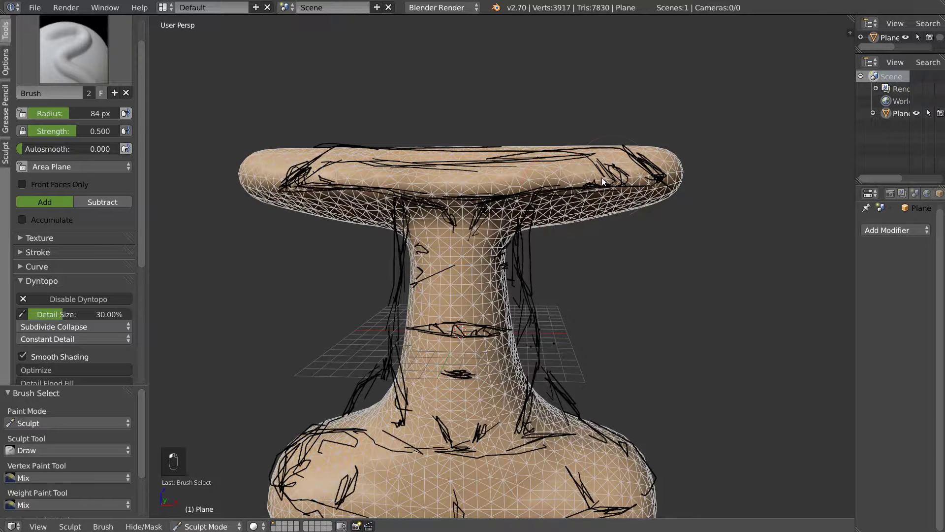
{"action": "key", "text": "f"}
{"action": "left_click", "coordinate": [601, 177]}
{"action": "key", "text": "shift+f"}
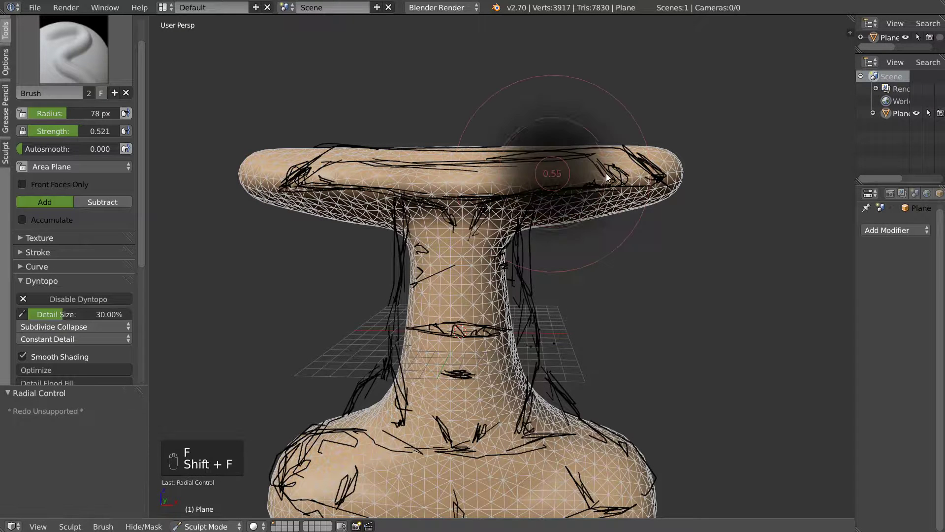
{"action": "left_click", "coordinate": [615, 176]}
{"action": "mouse_move", "coordinate": [616, 176]}
{"action": "middle_mouse_down"}
{"action": "mouse_move", "coordinate": [489, 206]}
{"action": "mouse_move", "coordinate": [483, 185]}
{"action": "middle_mouse_up"}
{"action": "left_click_drag", "start_coordinate": [482, 187], "coordinate": [536, 189]}
- Hide the wireframe overlay and look at the hammer head from above
{"action": "mouse_move", "coordinate": [566, 181]}
{"action": "middle_mouse_down"}
{"action": "mouse_move", "coordinate": [564, 216]}
{"action": "mouse_move", "coordinate": [495, 230]}
{"action": "mouse_move", "coordinate": [489, 242]}
{"action": "mouse_move", "coordinate": [510, 155]}
{"action": "middle_mouse_up"}
{"action": "key", "text": "space"}
{"action": "left_click", "coordinate": [495, 232]}
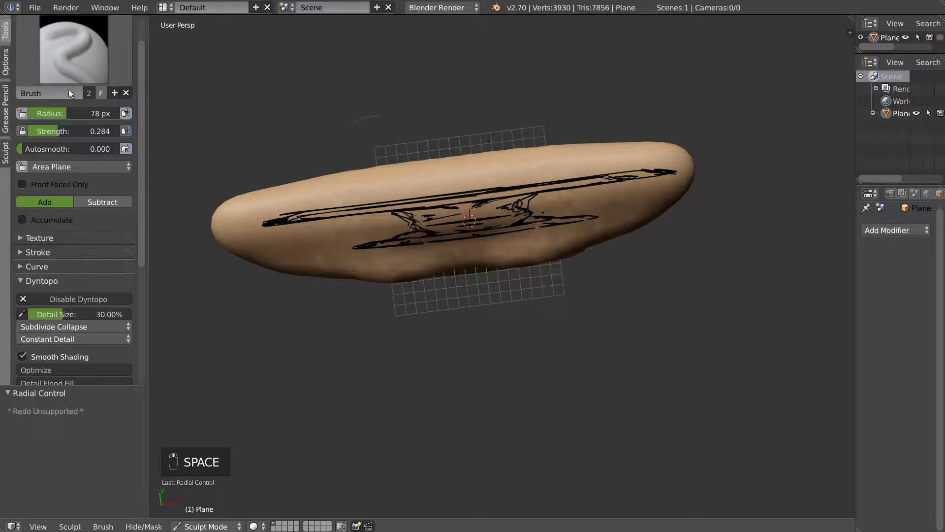
- Switch to the Scrape/Peaks brush for flattening the hammer head
{"action": "left_click", "coordinate": [74, 49]}
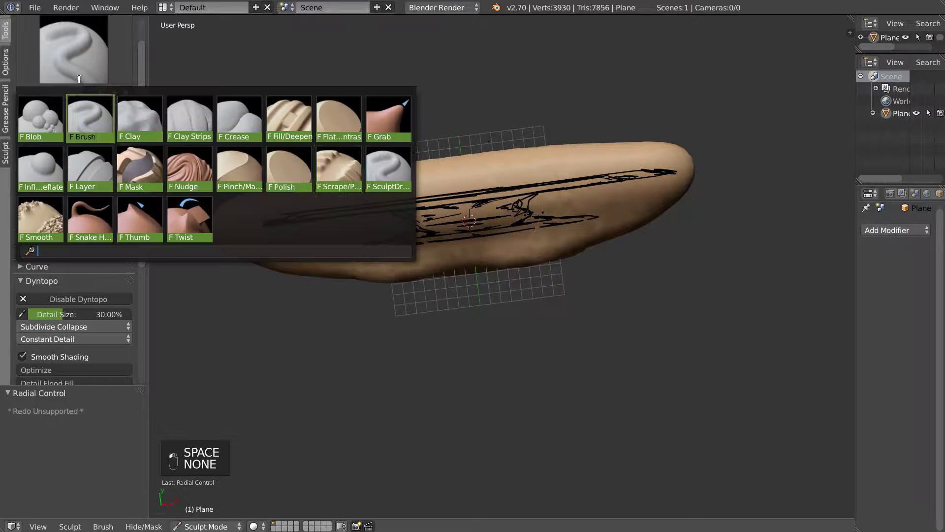
{"action": "left_click", "coordinate": [335, 168]}
{"action": "scroll", "coordinate": [49, 261], "scroll_direction": "down", "scroll_amount": 2}
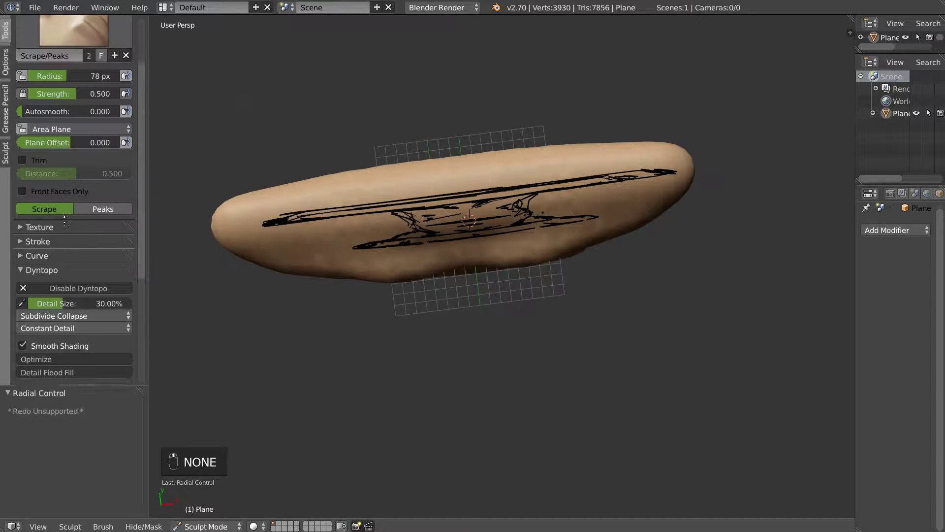
- Make the brush falloff flat up to X 0.79008, Y 1.00000 with a steep drop, and scrape the hammer head's outer edges
{"action": "left_click", "coordinate": [31, 250]}
{"action": "scroll", "coordinate": [96, 219], "scroll_direction": "down", "scroll_amount": 5}
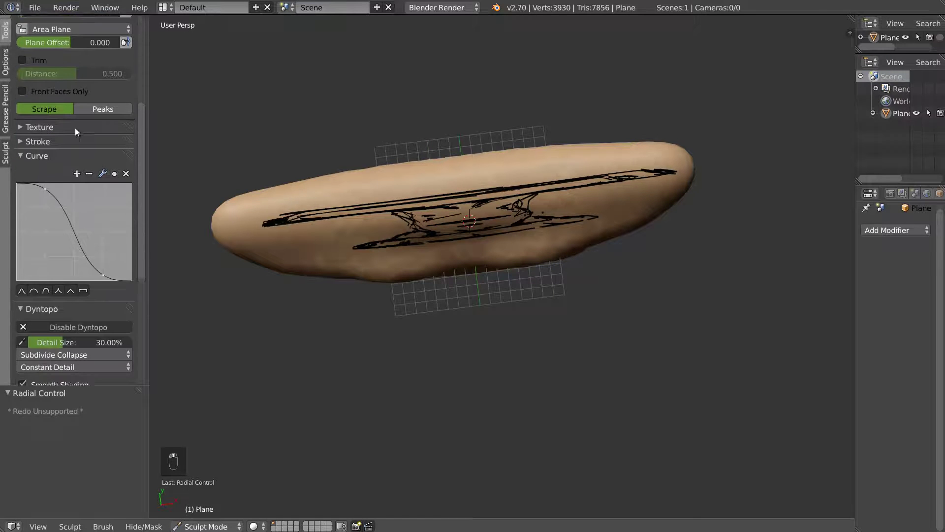
{"action": "left_click_drag", "start_coordinate": [102, 273], "coordinate": [140, 281]}
{"action": "left_click_drag", "start_coordinate": [52, 191], "coordinate": [109, 178]}
{"action": "left_click", "coordinate": [103, 170]}
{"action": "left_click", "coordinate": [138, 181]}
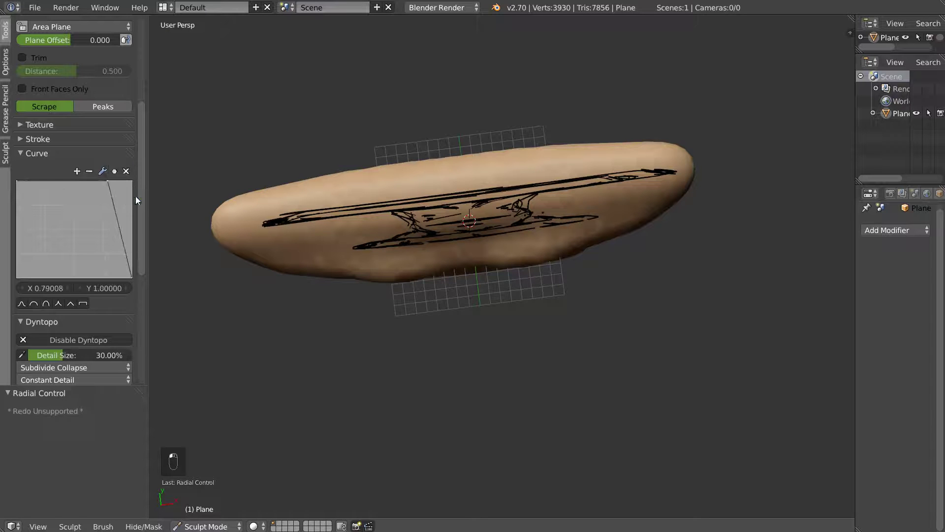
{"action": "mouse_move", "coordinate": [263, 225]}
{"action": "left_mouse_down"}
{"action": "mouse_move", "coordinate": [401, 202]}
{"action": "mouse_move", "coordinate": [248, 212]}
{"action": "mouse_move", "coordinate": [376, 210]}
{"action": "mouse_move", "coordinate": [511, 223]}
{"action": "mouse_move", "coordinate": [556, 238]}
{"action": "mouse_move", "coordinate": [569, 186]}
{"action": "mouse_move", "coordinate": [634, 167]}
{"action": "mouse_move", "coordinate": [609, 201]}
{"action": "mouse_move", "coordinate": [633, 191]}
{"action": "mouse_move", "coordinate": [261, 207]}
{"action": "mouse_move", "coordinate": [281, 234]}
{"action": "left_mouse_up"}
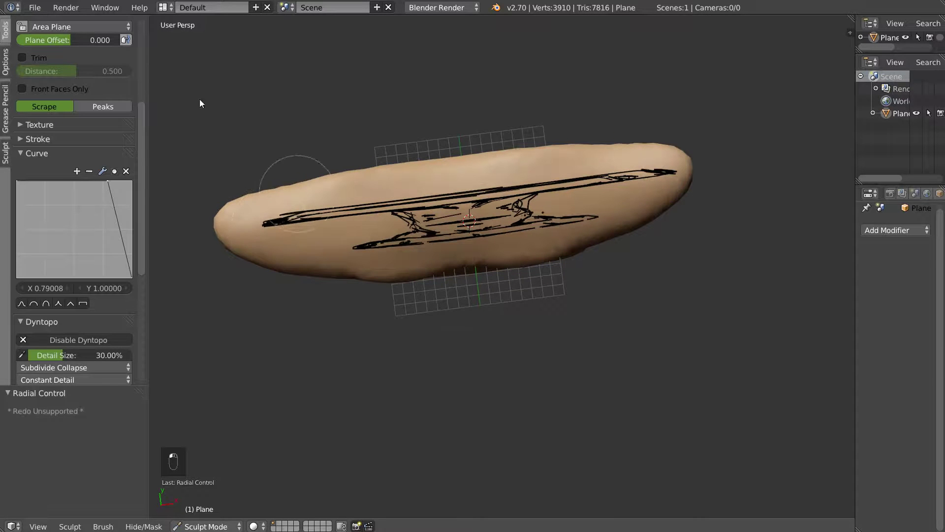
- Select the Snake Hook brush and set its radius to 124 px
{"action": "scroll", "coordinate": [63, 327], "scroll_direction": "up", "scroll_amount": 8}
{"action": "left_click", "coordinate": [73, 82]}
{"action": "left_click", "coordinate": [172, 243]}
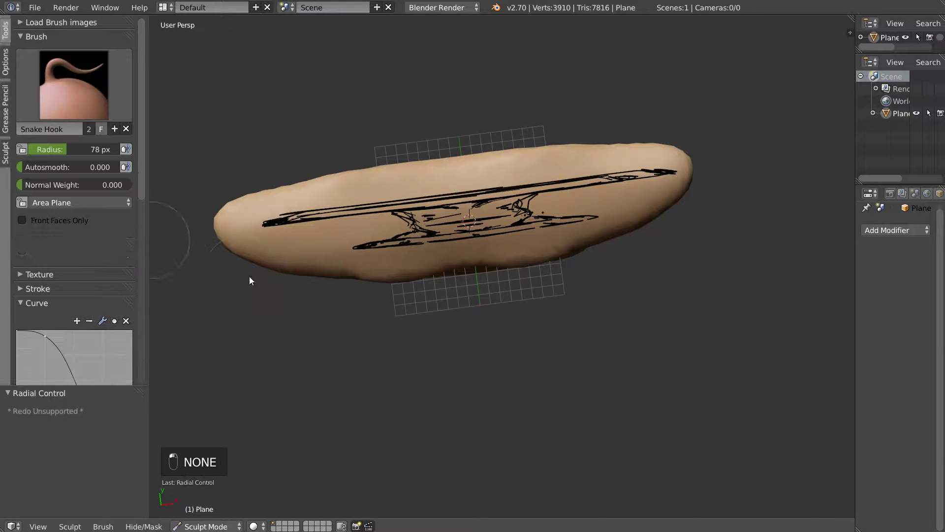
{"action": "key", "text": "f"}
{"action": "left_click", "coordinate": [267, 259]}
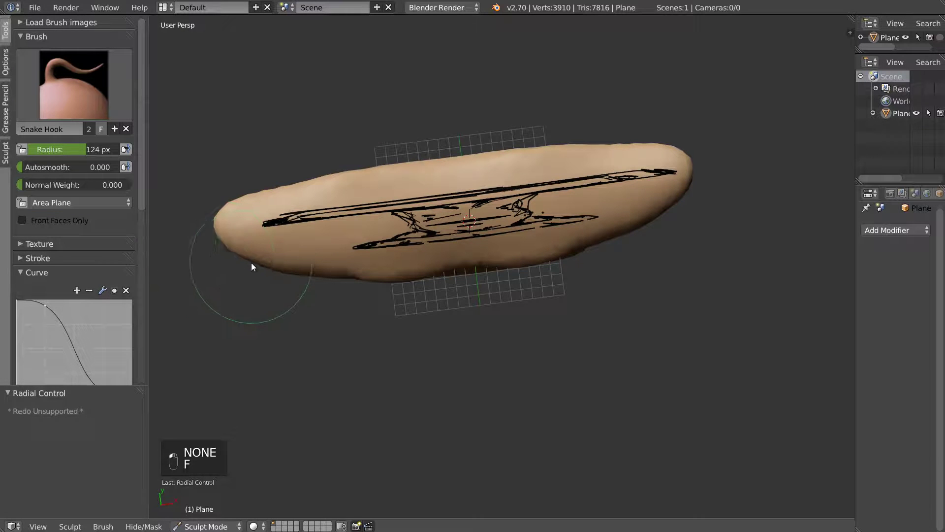
- Pull the hammer head's front corners outward with Snake Hook, undo the stray mid-edge stroke and refine the head's outline
{"action": "left_click_drag", "start_coordinate": [244, 272], "coordinate": [298, 280]}
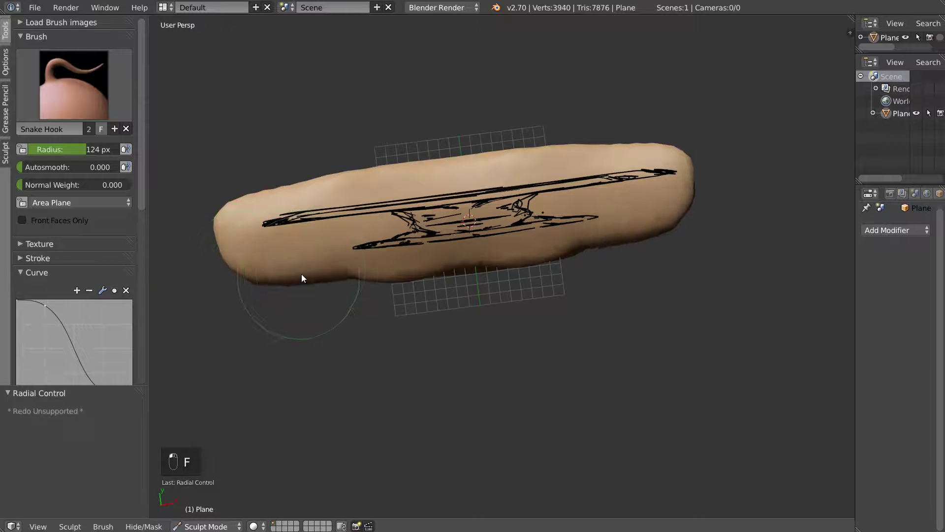
{"action": "left_click_drag", "start_coordinate": [458, 270], "coordinate": [462, 271]}
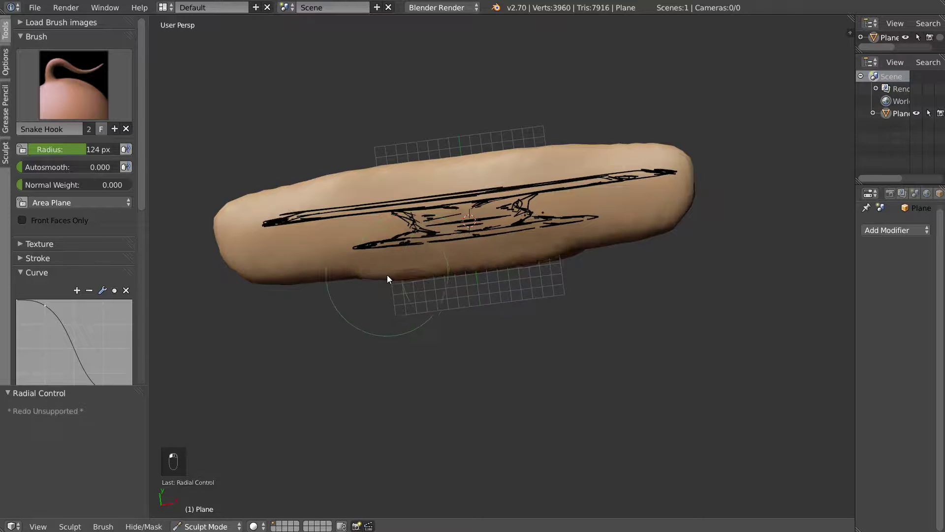
{"action": "key", "text": "ctrl+z"}
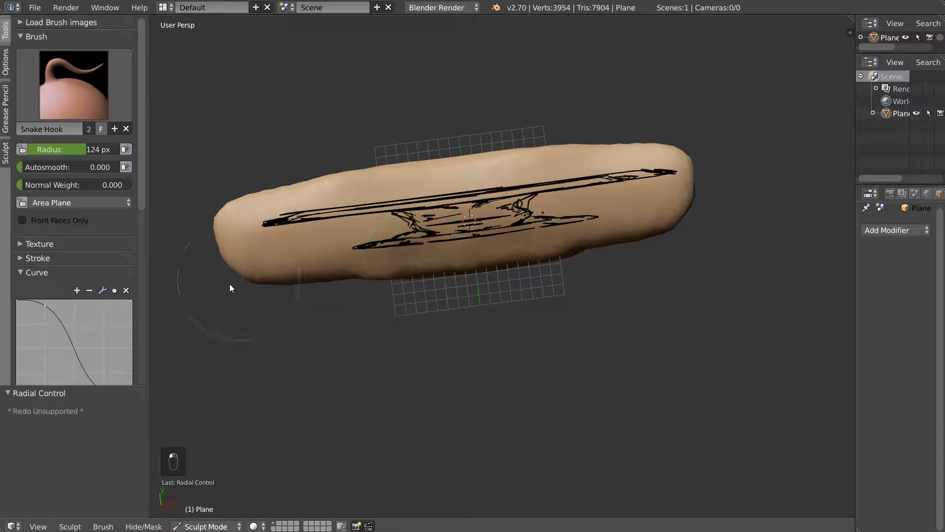
{"action": "left_click_drag", "start_coordinate": [251, 277], "coordinate": [247, 272]}
{"action": "left_click_drag", "start_coordinate": [345, 170], "coordinate": [343, 175]}
{"action": "mouse_move", "coordinate": [394, 154]}
{"action": "middle_mouse_down"}
{"action": "mouse_move", "coordinate": [396, 128]}
{"action": "mouse_move", "coordinate": [447, 236]}
{"action": "mouse_move", "coordinate": [379, 226]}
{"action": "mouse_move", "coordinate": [386, 251]}
{"action": "mouse_move", "coordinate": [453, 241]}
{"action": "mouse_move", "coordinate": [411, 217]}
{"action": "mouse_move", "coordinate": [344, 238]}
{"action": "middle_mouse_up"}
{"action": "left_click_drag", "start_coordinate": [309, 227], "coordinate": [388, 268]}
- Collapse the Grease Pencil, View and 3D Cursor settings, and enable Matcap shading with the soft pink matcap
{"action": "mouse_move", "coordinate": [388, 268]}
{"action": "middle_mouse_down"}
{"action": "mouse_move", "coordinate": [415, 268]}
{"action": "mouse_move", "coordinate": [435, 195]}
{"action": "mouse_move", "coordinate": [430, 294]}
{"action": "middle_mouse_up"}
{"action": "middle_click_drag", "start_coordinate": [417, 297], "coordinate": [516, 230], "text": "shift"}
{"action": "key", "text": "n"}
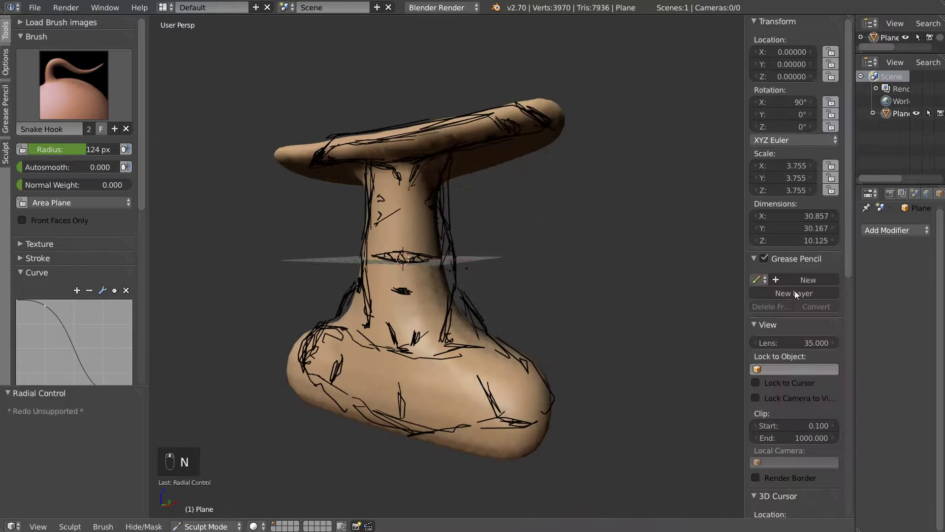
{"action": "left_click", "coordinate": [753, 259]}
{"action": "left_click", "coordinate": [754, 274]}
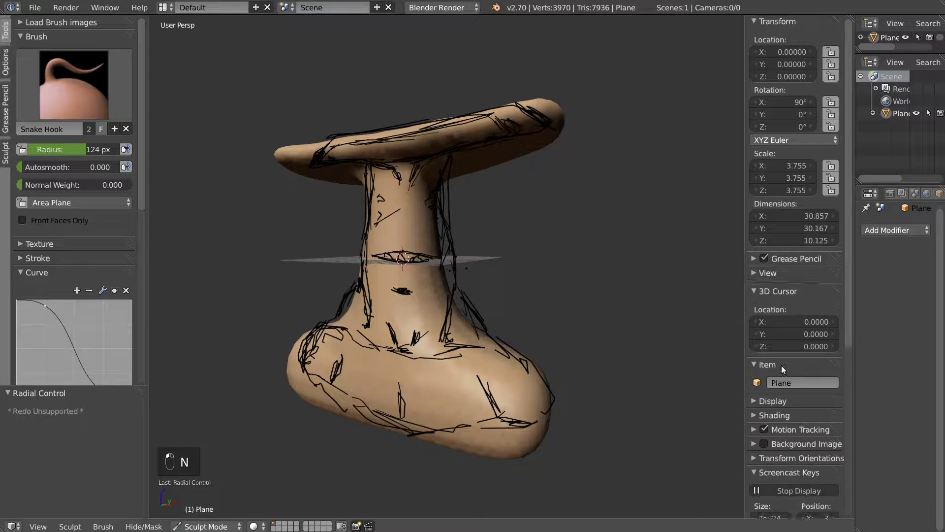
{"action": "left_click", "coordinate": [756, 286]}
{"action": "left_click", "coordinate": [755, 350]}
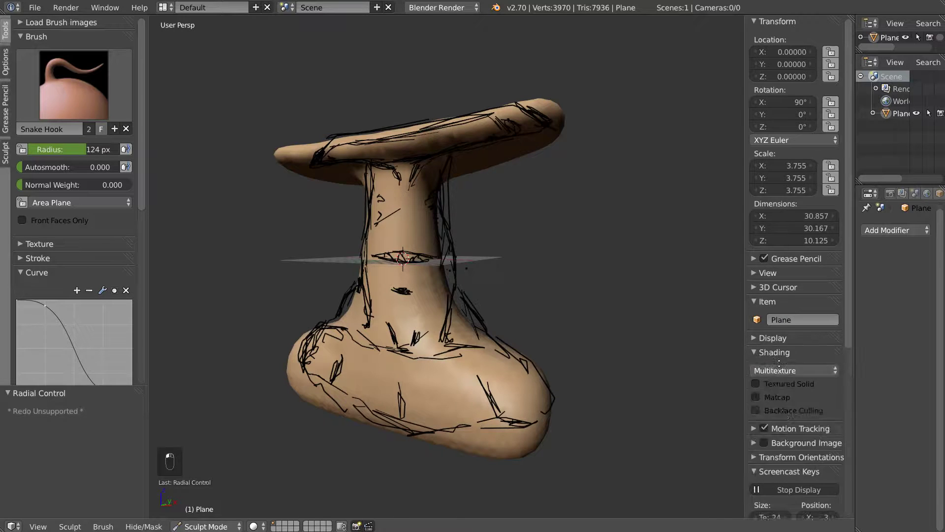
{"action": "scroll", "coordinate": [773, 297], "scroll_direction": "down", "scroll_amount": 5}
{"action": "left_click", "coordinate": [755, 291]}
{"action": "left_click", "coordinate": [788, 323]}
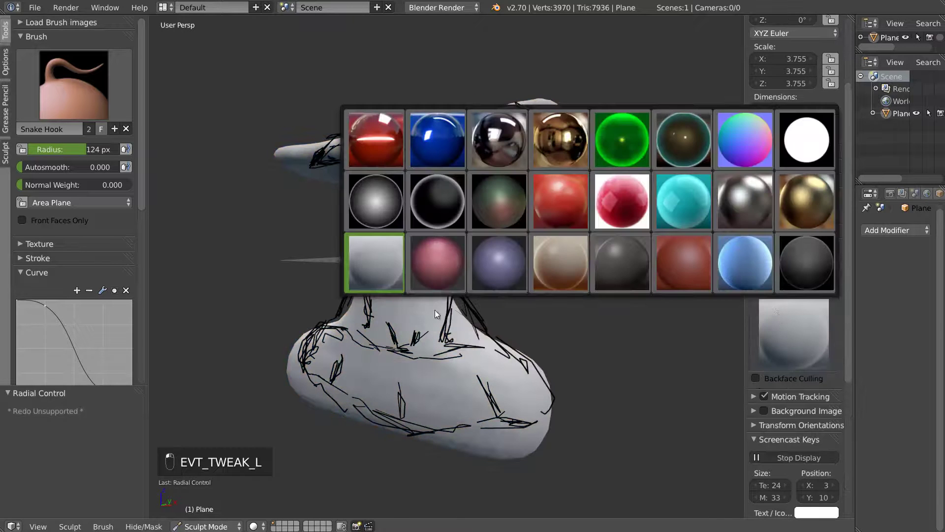
{"action": "left_click", "coordinate": [437, 262]}
- Switch to the Draw sculpt brush and set its radius to 72 px
{"action": "mouse_move", "coordinate": [437, 262]}
{"action": "middle_mouse_down"}
{"action": "mouse_move", "coordinate": [411, 238]}
{"action": "mouse_move", "coordinate": [445, 250]}
{"action": "mouse_move", "coordinate": [416, 273]}
{"action": "mouse_move", "coordinate": [364, 192]}
{"action": "mouse_move", "coordinate": [317, 228]}
{"action": "mouse_move", "coordinate": [394, 239]}
{"action": "mouse_move", "coordinate": [397, 173]}
{"action": "mouse_move", "coordinate": [444, 252]}
{"action": "mouse_move", "coordinate": [417, 221]}
{"action": "middle_mouse_up"}
{"action": "key", "text": "d"}
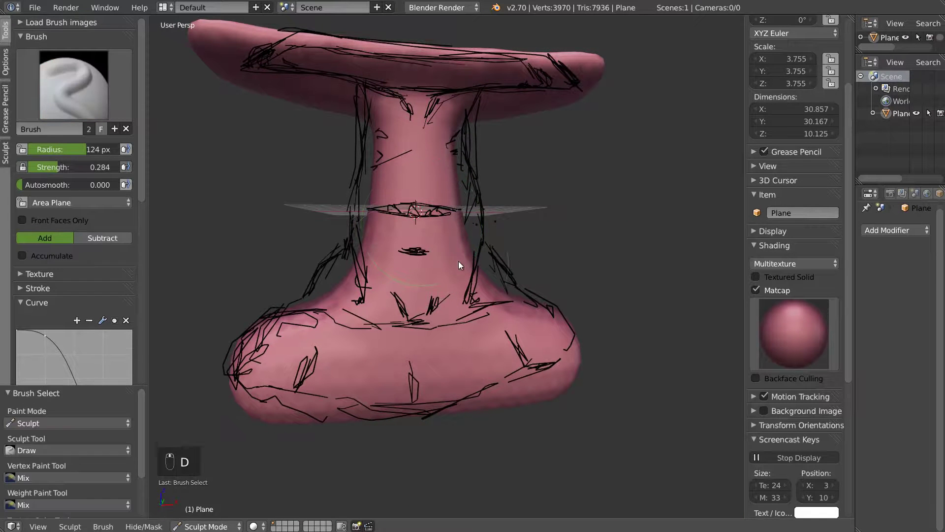
{"action": "key", "text": "f"}
{"action": "left_click", "coordinate": [432, 259]}
- Build up volume on the neck and across the front of the chest with Draw strokes
{"action": "middle_click_drag", "start_coordinate": [433, 258], "coordinate": [521, 271]}
{"action": "mouse_move", "coordinate": [498, 274]}
{"action": "left_mouse_down"}
{"action": "mouse_move", "coordinate": [518, 266]}
{"action": "mouse_move", "coordinate": [507, 202]}
{"action": "left_mouse_up"}
{"action": "middle_click_drag", "start_coordinate": [408, 152], "coordinate": [383, 144]}
{"action": "mouse_move", "coordinate": [394, 208]}
{"action": "left_mouse_down"}
{"action": "mouse_move", "coordinate": [397, 145]}
{"action": "mouse_move", "coordinate": [395, 252]}
{"action": "mouse_move", "coordinate": [380, 252]}
{"action": "mouse_move", "coordinate": [414, 217]}
{"action": "left_mouse_up"}
{"action": "mouse_move", "coordinate": [422, 123]}
{"action": "left_mouse_down"}
{"action": "mouse_move", "coordinate": [408, 133]}
{"action": "mouse_move", "coordinate": [440, 253]}
{"action": "mouse_move", "coordinate": [449, 144]}
{"action": "mouse_move", "coordinate": [406, 177]}
{"action": "mouse_move", "coordinate": [451, 203]}
{"action": "mouse_move", "coordinate": [454, 216]}
{"action": "left_mouse_up"}
{"action": "mouse_move", "coordinate": [423, 270]}
{"action": "left_mouse_down"}
{"action": "mouse_move", "coordinate": [463, 301]}
{"action": "mouse_move", "coordinate": [430, 331]}
{"action": "mouse_move", "coordinate": [473, 334]}
{"action": "mouse_move", "coordinate": [570, 308]}
{"action": "mouse_move", "coordinate": [500, 336]}
{"action": "mouse_move", "coordinate": [566, 326]}
{"action": "mouse_move", "coordinate": [573, 317]}
{"action": "mouse_move", "coordinate": [416, 343]}
{"action": "mouse_move", "coordinate": [497, 377]}
{"action": "mouse_move", "coordinate": [447, 362]}
{"action": "mouse_move", "coordinate": [437, 397]}
{"action": "mouse_move", "coordinate": [503, 382]}
{"action": "mouse_move", "coordinate": [487, 350]}
{"action": "left_mouse_up"}
{"action": "mouse_move", "coordinate": [487, 350]}
{"action": "middle_mouse_down"}
{"action": "mouse_move", "coordinate": [399, 355]}
{"action": "mouse_move", "coordinate": [468, 321]}
{"action": "middle_mouse_up"}
{"action": "mouse_move", "coordinate": [467, 321]}
{"action": "left_mouse_down"}
{"action": "mouse_move", "coordinate": [509, 343]}
{"action": "mouse_move", "coordinate": [527, 374]}
{"action": "mouse_move", "coordinate": [501, 338]}
{"action": "left_mouse_up"}
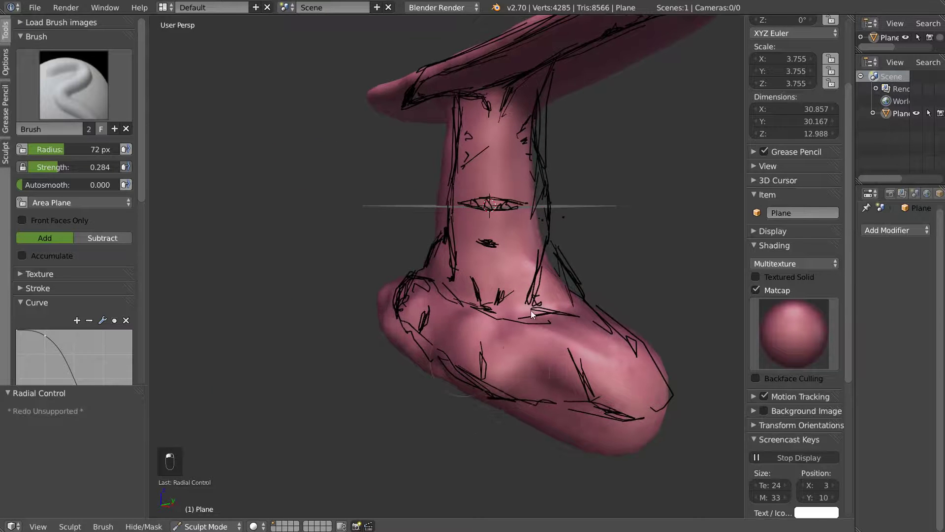
- Add more mass to the chest muscles with Draw strokes and smooth the area between them
{"action": "middle_click_drag", "start_coordinate": [502, 338], "coordinate": [435, 401]}
{"action": "mouse_move", "coordinate": [435, 400]}
{"action": "left_mouse_down"}
{"action": "mouse_move", "coordinate": [487, 413]}
{"action": "mouse_move", "coordinate": [406, 392]}
{"action": "mouse_move", "coordinate": [494, 371]}
{"action": "mouse_move", "coordinate": [479, 365]}
{"action": "left_mouse_up"}
{"action": "key", "text": "s"}
{"action": "mouse_move", "coordinate": [480, 365]}
{"action": "middle_mouse_down"}
{"action": "mouse_move", "coordinate": [516, 332]}
{"action": "mouse_move", "coordinate": [507, 340]}
{"action": "middle_mouse_up"}
{"action": "mouse_move", "coordinate": [493, 346]}
{"action": "left_mouse_down", "text": "shift"}
{"action": "mouse_move", "coordinate": [466, 358]}
{"action": "mouse_move", "coordinate": [494, 388]}
{"action": "left_mouse_up", "text": "shift"}
{"action": "key", "text": "x"}
{"action": "middle_click_drag", "start_coordinate": [494, 388], "coordinate": [565, 372]}
{"action": "mouse_move", "coordinate": [566, 384]}
{"action": "left_mouse_down"}
{"action": "mouse_move", "coordinate": [627, 360]}
{"action": "mouse_move", "coordinate": [606, 347]}
{"action": "left_mouse_up"}
- Build up the shoulders and the sides of the torso with further Draw strokes
{"action": "mouse_move", "coordinate": [606, 348]}
{"action": "middle_mouse_down"}
{"action": "mouse_move", "coordinate": [531, 352]}
{"action": "mouse_move", "coordinate": [445, 320]}
{"action": "mouse_move", "coordinate": [466, 268]}
{"action": "mouse_move", "coordinate": [433, 302]}
{"action": "mouse_move", "coordinate": [429, 295]}
{"action": "middle_mouse_up"}
{"action": "mouse_move", "coordinate": [429, 296]}
{"action": "left_mouse_down"}
{"action": "mouse_move", "coordinate": [429, 308]}
{"action": "mouse_move", "coordinate": [297, 363]}
{"action": "mouse_move", "coordinate": [334, 329]}
{"action": "left_mouse_up"}
{"action": "mouse_move", "coordinate": [335, 325]}
{"action": "middle_mouse_down"}
{"action": "mouse_move", "coordinate": [344, 330]}
{"action": "mouse_move", "coordinate": [327, 339]}
{"action": "mouse_move", "coordinate": [340, 359]}
{"action": "middle_mouse_up"}
{"action": "scroll", "coordinate": [344, 330], "scroll_direction": "down", "scroll_amount": 5}
{"action": "left_click_drag", "start_coordinate": [424, 339], "coordinate": [432, 301]}
{"action": "key", "text": "s"}
{"action": "key", "text": "x"}
{"action": "mouse_move", "coordinate": [373, 213]}
{"action": "middle_mouse_down"}
{"action": "mouse_move", "coordinate": [478, 265]}
{"action": "mouse_move", "coordinate": [420, 248]}
{"action": "mouse_move", "coordinate": [424, 223]}
{"action": "middle_mouse_up"}
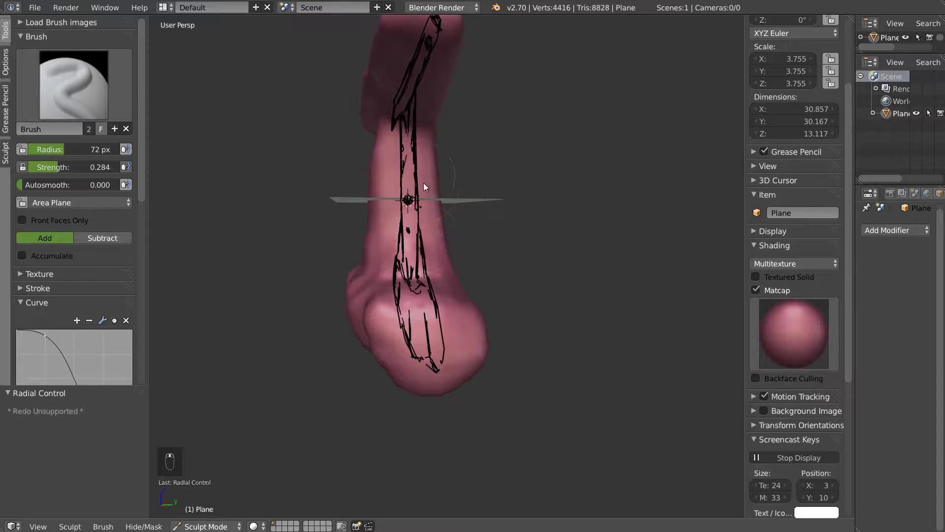
- Thicken the chest and shoulder forms with Draw strokes, working from the front around to the side
{"action": "mouse_move", "coordinate": [399, 159]}
{"action": "middle_mouse_down"}
{"action": "mouse_move", "coordinate": [433, 306]}
{"action": "mouse_move", "coordinate": [509, 288]}
{"action": "mouse_move", "coordinate": [433, 297]}
{"action": "mouse_move", "coordinate": [436, 330]}
{"action": "mouse_move", "coordinate": [467, 267]}
{"action": "mouse_move", "coordinate": [539, 278]}
{"action": "mouse_move", "coordinate": [522, 256]}
{"action": "mouse_move", "coordinate": [496, 263]}
{"action": "middle_mouse_up"}
{"action": "mouse_move", "coordinate": [571, 250]}
{"action": "middle_mouse_down", "text": "shift"}
{"action": "mouse_move", "coordinate": [480, 276]}
{"action": "mouse_move", "coordinate": [463, 259]}
{"action": "mouse_move", "coordinate": [455, 264]}
{"action": "middle_mouse_up", "text": "shift"}
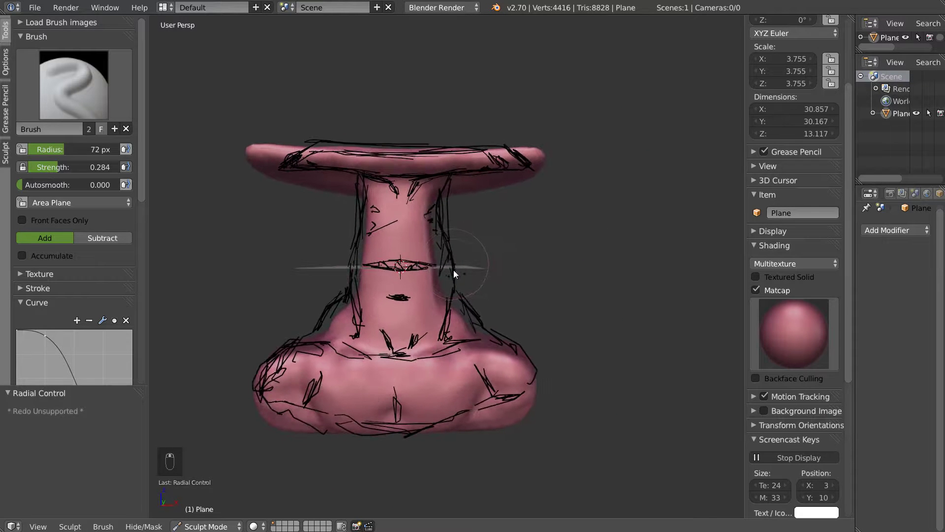
{"action": "mouse_move", "coordinate": [440, 322]}
{"action": "middle_mouse_down"}
{"action": "mouse_move", "coordinate": [466, 272]}
{"action": "mouse_move", "coordinate": [471, 300]}
{"action": "mouse_move", "coordinate": [462, 263]}
{"action": "middle_mouse_up"}
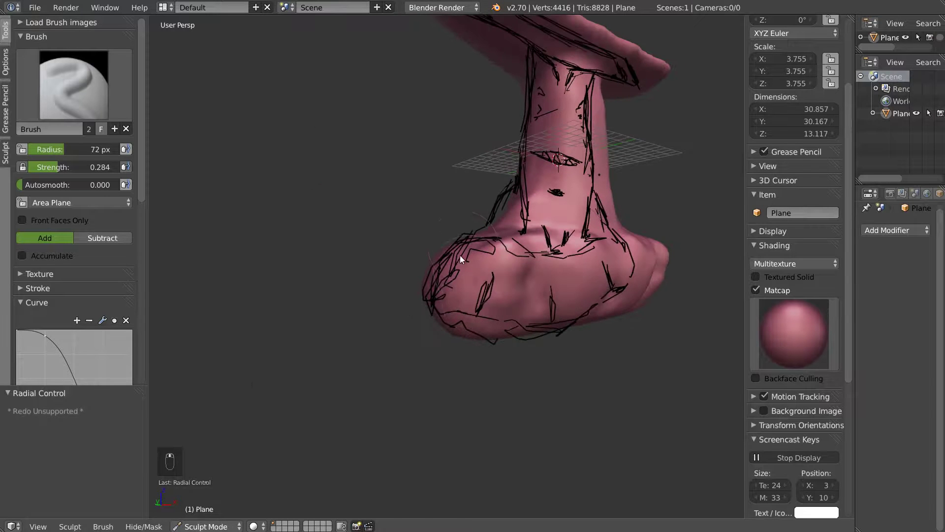
{"action": "mouse_move", "coordinate": [467, 304]}
{"action": "left_mouse_down"}
{"action": "mouse_move", "coordinate": [504, 285]}
{"action": "mouse_move", "coordinate": [453, 324]}
{"action": "left_mouse_up"}
{"action": "mouse_move", "coordinate": [452, 324]}
{"action": "middle_mouse_down"}
{"action": "mouse_move", "coordinate": [524, 309]}
{"action": "mouse_move", "coordinate": [385, 249]}
{"action": "middle_mouse_up"}
{"action": "mouse_move", "coordinate": [437, 256]}
{"action": "left_mouse_down"}
{"action": "mouse_move", "coordinate": [463, 319]}
{"action": "mouse_move", "coordinate": [417, 294]}
{"action": "left_mouse_up"}
{"action": "middle_click_drag", "start_coordinate": [418, 295], "coordinate": [337, 328]}
{"action": "mouse_move", "coordinate": [337, 328]}
{"action": "left_mouse_down"}
{"action": "mouse_move", "coordinate": [288, 308]}
{"action": "mouse_move", "coordinate": [311, 284]}
{"action": "mouse_move", "coordinate": [333, 297]}
{"action": "mouse_move", "coordinate": [319, 264]}
{"action": "mouse_move", "coordinate": [273, 292]}
{"action": "left_mouse_up"}
- Add Draw strokes across the upper back and up the outer side of the shoulder
{"action": "middle_click_drag", "start_coordinate": [311, 289], "coordinate": [366, 289]}
{"action": "mouse_move", "coordinate": [212, 236]}
{"action": "middle_mouse_down", "text": "shift"}
{"action": "mouse_move", "coordinate": [388, 259]}
{"action": "mouse_move", "coordinate": [435, 240]}
{"action": "middle_mouse_up", "text": "shift"}
{"action": "scroll", "coordinate": [388, 259], "scroll_direction": "up", "scroll_amount": 2}
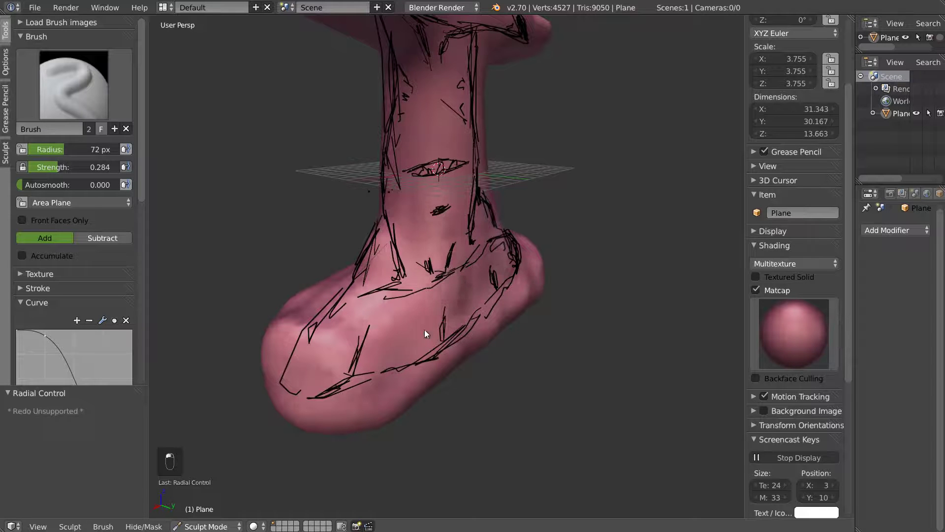
{"action": "mouse_move", "coordinate": [495, 303]}
{"action": "left_mouse_down"}
{"action": "mouse_move", "coordinate": [374, 374]}
{"action": "mouse_move", "coordinate": [383, 296]}
{"action": "mouse_move", "coordinate": [400, 295]}
{"action": "left_mouse_up"}
{"action": "mouse_move", "coordinate": [400, 296]}
{"action": "middle_mouse_down"}
{"action": "mouse_move", "coordinate": [426, 293]}
{"action": "mouse_move", "coordinate": [389, 311]}
{"action": "middle_mouse_up"}
{"action": "scroll", "coordinate": [389, 311], "scroll_direction": "down", "scroll_amount": 3}
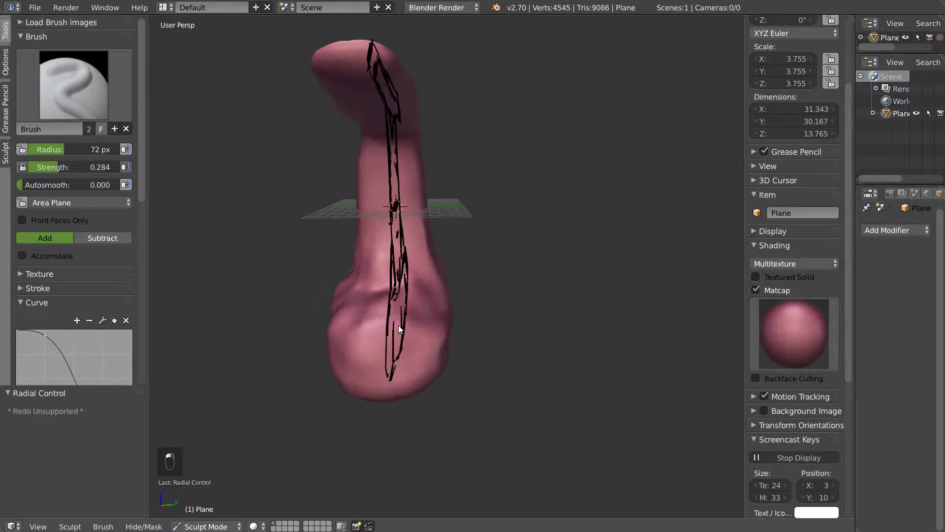
{"action": "mouse_move", "coordinate": [349, 377]}
{"action": "left_mouse_down"}
{"action": "mouse_move", "coordinate": [426, 299]}
{"action": "mouse_move", "coordinate": [400, 333]}
{"action": "mouse_move", "coordinate": [359, 259]}
{"action": "left_mouse_up"}
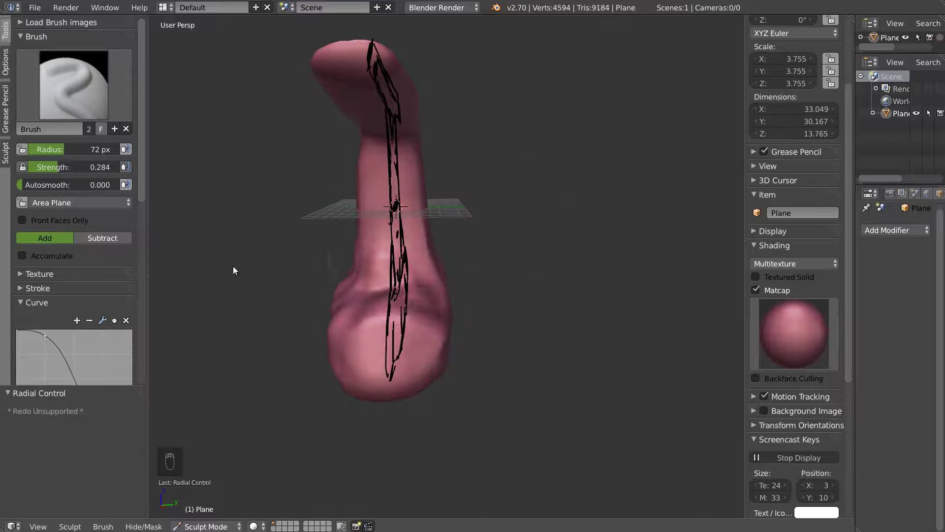
- Turn off Smooth Shading in the Dyntopo settings
{"action": "scroll", "coordinate": [86, 176], "scroll_direction": "down", "scroll_amount": 10}
{"action": "scroll", "coordinate": [74, 179], "scroll_direction": "down", "scroll_amount": 5}
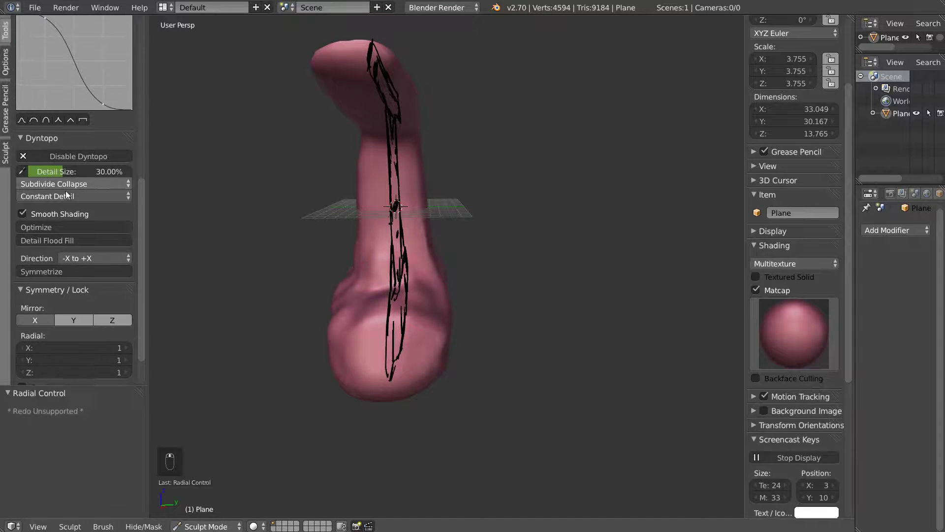
{"action": "left_click", "coordinate": [23, 212]}
- Build up the back of the torso and the lower front of the chest with Draw strokes
{"action": "middle_click_drag", "start_coordinate": [344, 256], "coordinate": [504, 341]}
{"action": "scroll", "coordinate": [504, 340], "scroll_direction": "up", "scroll_amount": 3}
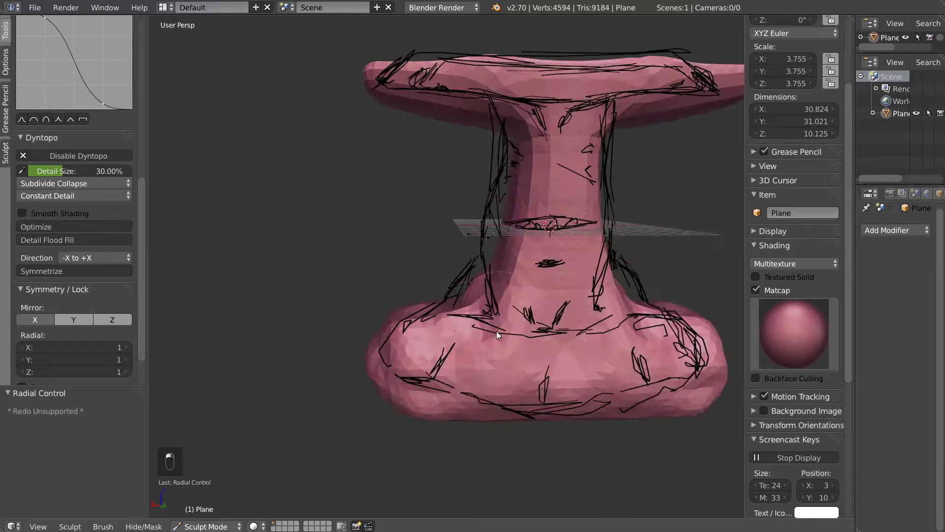
{"action": "left_click_drag", "start_coordinate": [381, 339], "coordinate": [436, 362]}
{"action": "middle_click_drag", "start_coordinate": [436, 361], "coordinate": [515, 363]}
{"action": "mouse_move", "coordinate": [386, 398]}
{"action": "left_mouse_down"}
{"action": "mouse_move", "coordinate": [417, 423]}
{"action": "mouse_move", "coordinate": [353, 362]}
{"action": "mouse_move", "coordinate": [369, 395]}
{"action": "mouse_move", "coordinate": [498, 375]}
{"action": "left_mouse_up"}
{"action": "scroll", "coordinate": [497, 374], "scroll_direction": "up", "scroll_amount": 5}
{"action": "middle_click_drag", "start_coordinate": [497, 374], "coordinate": [446, 366]}
{"action": "scroll", "coordinate": [547, 333], "scroll_direction": "down", "scroll_amount": 5}
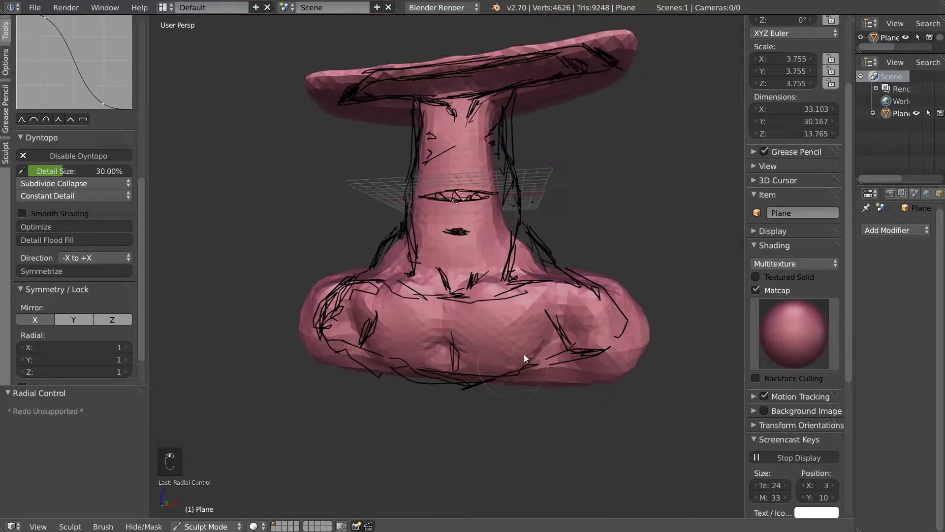
{"action": "mouse_move", "coordinate": [519, 368]}
{"action": "left_mouse_down"}
{"action": "mouse_move", "coordinate": [526, 358]}
{"action": "mouse_move", "coordinate": [467, 348]}
{"action": "mouse_move", "coordinate": [459, 367]}
{"action": "mouse_move", "coordinate": [512, 355]}
{"action": "left_mouse_up"}
- Select the Grab brush at a 200 px radius and pull the chest and shoulder contour outward from below
{"action": "middle_click_drag", "start_coordinate": [512, 356], "coordinate": [355, 238]}
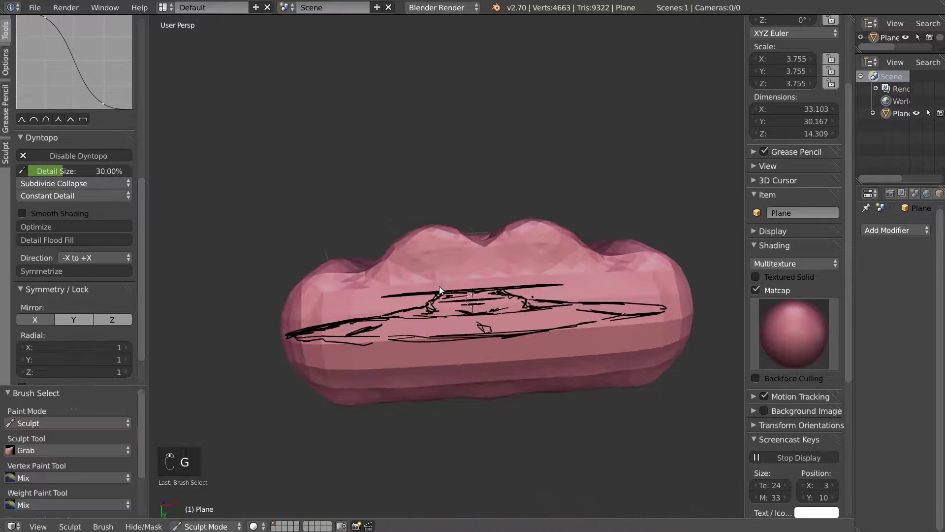
{"action": "key", "text": "g"}
{"action": "key", "text": "f"}
{"action": "left_click", "coordinate": [561, 257]}
{"action": "mouse_move", "coordinate": [399, 258]}
{"action": "left_mouse_down"}
{"action": "mouse_move", "coordinate": [380, 246]}
{"action": "mouse_move", "coordinate": [349, 258]}
{"action": "left_mouse_up"}
{"action": "left_click_drag", "start_coordinate": [466, 251], "coordinate": [471, 230]}
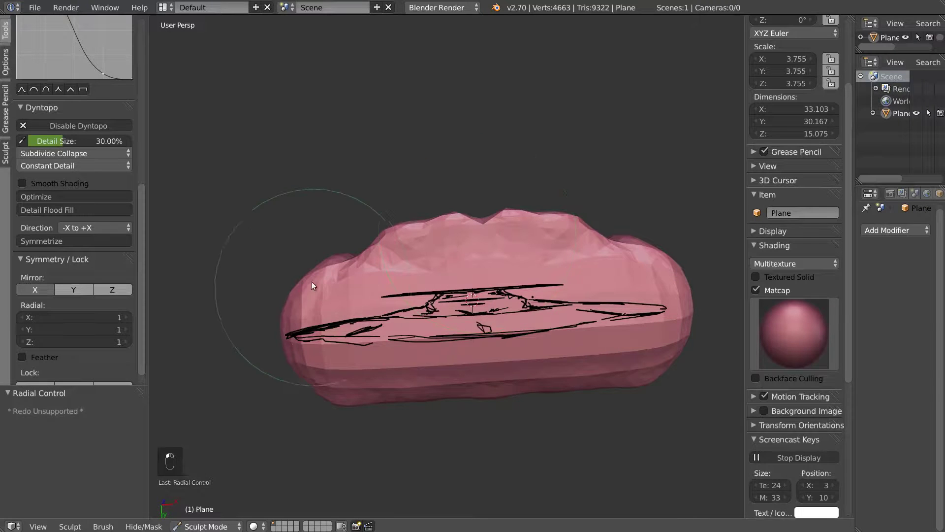
{"action": "left_click_drag", "start_coordinate": [312, 284], "coordinate": [308, 280]}
- Pull the back contour of the torso base outward with Grab to deepen the body
{"action": "left_click_drag", "start_coordinate": [323, 395], "coordinate": [321, 410]}
{"action": "mouse_move", "coordinate": [382, 399]}
{"action": "left_mouse_down"}
{"action": "mouse_move", "coordinate": [387, 407]}
{"action": "mouse_move", "coordinate": [439, 410]}
{"action": "left_mouse_up"}
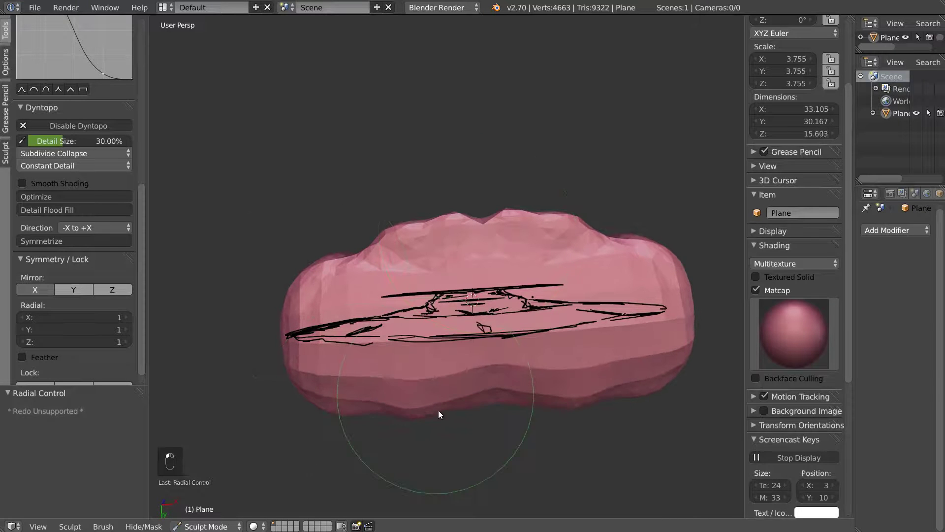
{"action": "mouse_move", "coordinate": [374, 421]}
{"action": "left_mouse_down"}
{"action": "mouse_move", "coordinate": [376, 429]}
{"action": "mouse_move", "coordinate": [430, 424]}
{"action": "left_mouse_up"}
{"action": "left_click_drag", "start_coordinate": [487, 414], "coordinate": [487, 418]}
{"action": "left_click_drag", "start_coordinate": [424, 413], "coordinate": [423, 421]}
{"action": "mouse_move", "coordinate": [497, 372]}
{"action": "left_mouse_down"}
{"action": "mouse_move", "coordinate": [497, 392]}
{"action": "mouse_move", "coordinate": [497, 380]}
{"action": "left_mouse_up"}
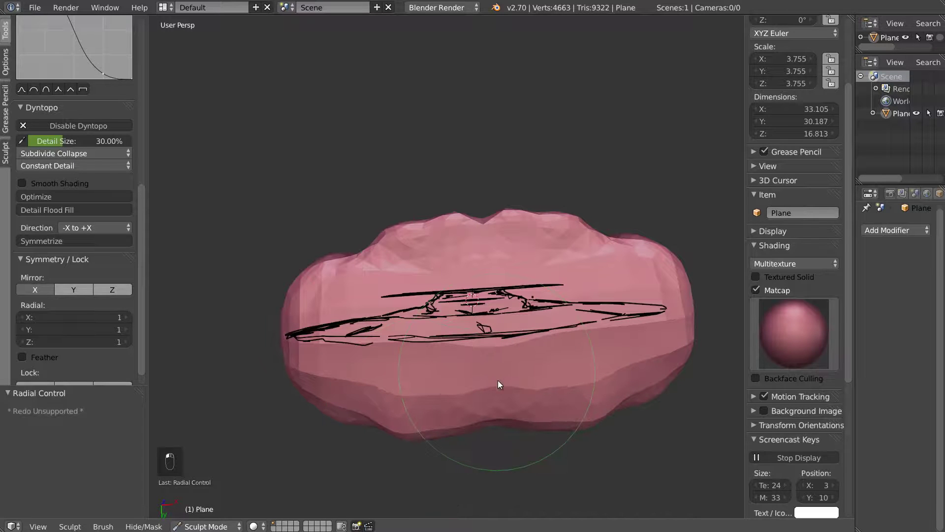
- Switch to the Snake Hook brush and pull the torso's back edge and shoulder sides outward
{"action": "scroll", "coordinate": [51, 92], "scroll_direction": "up", "scroll_amount": 10}
{"action": "left_click", "coordinate": [74, 62]}
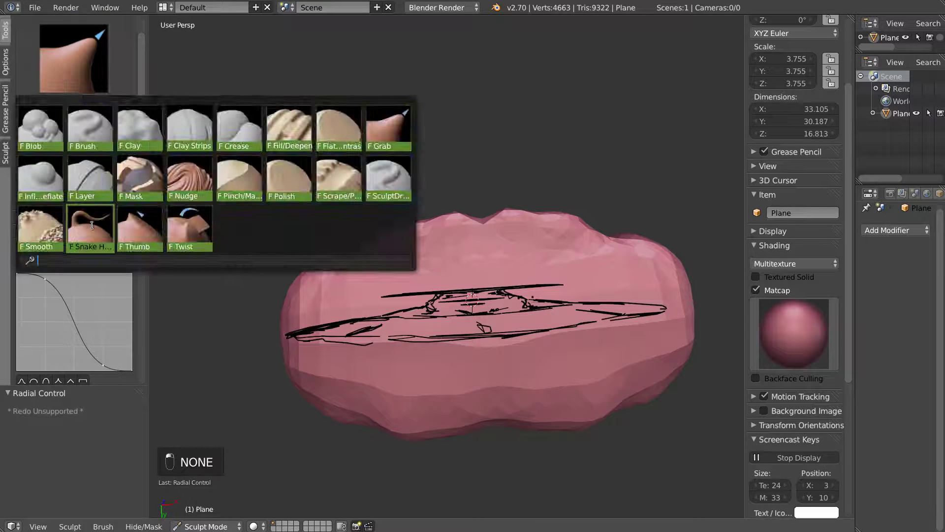
{"action": "left_click", "coordinate": [90, 222]}
{"action": "left_click_drag", "start_coordinate": [511, 391], "coordinate": [510, 403]}
{"action": "left_click_drag", "start_coordinate": [410, 402], "coordinate": [409, 411]}
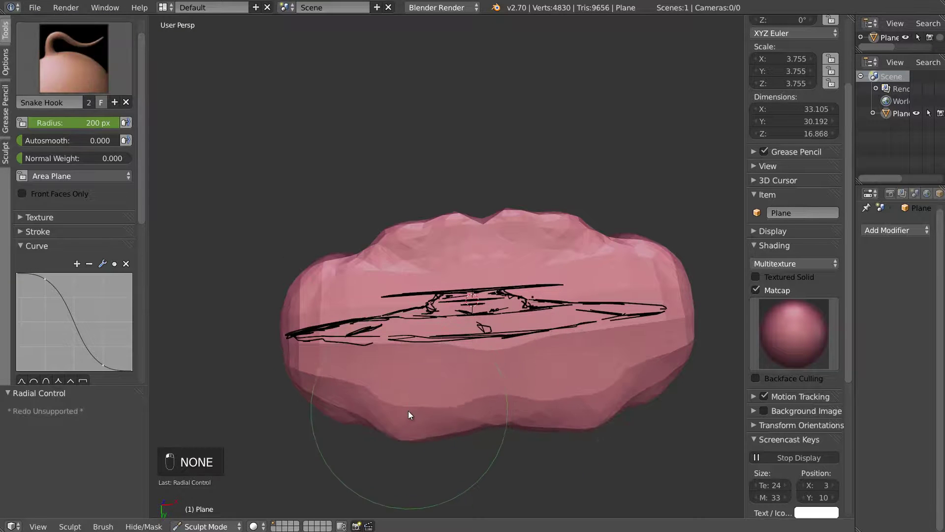
{"action": "left_click_drag", "start_coordinate": [430, 361], "coordinate": [429, 369]}
{"action": "left_click_drag", "start_coordinate": [396, 423], "coordinate": [332, 421]}
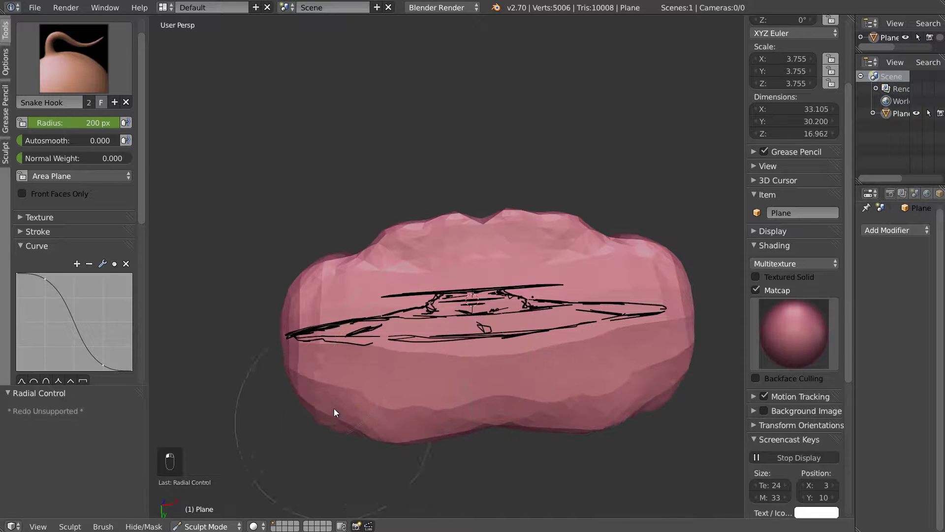
{"action": "left_click_drag", "start_coordinate": [289, 339], "coordinate": [265, 342]}
{"action": "left_click_drag", "start_coordinate": [321, 297], "coordinate": [311, 280]}
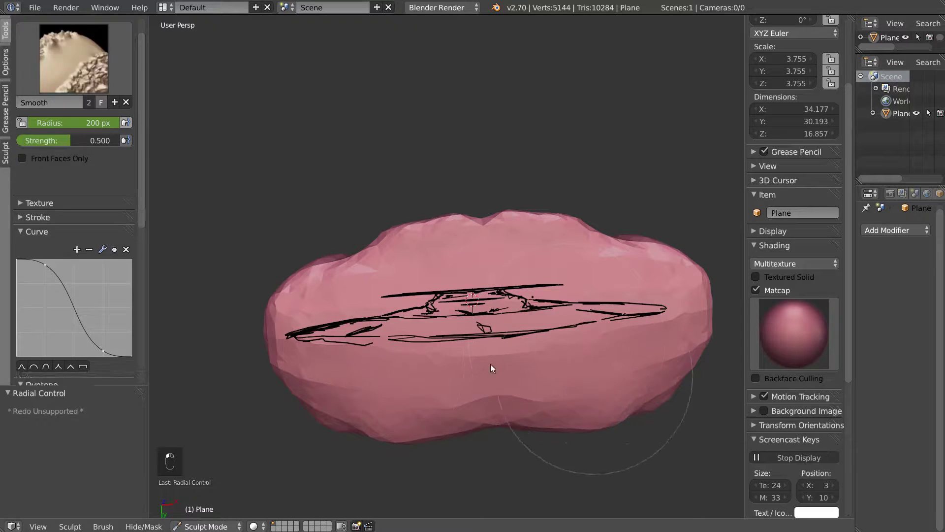
- Flatten the underside of the torso with the Scrape/Peaks brush
{"action": "key", "text": "q"}
{"action": "mouse_move", "coordinate": [351, 340]}
{"action": "left_mouse_down"}
{"action": "mouse_move", "coordinate": [538, 374]}
{"action": "mouse_move", "coordinate": [566, 329]}
{"action": "mouse_move", "coordinate": [424, 347]}
{"action": "mouse_move", "coordinate": [483, 285]}
{"action": "left_mouse_up"}
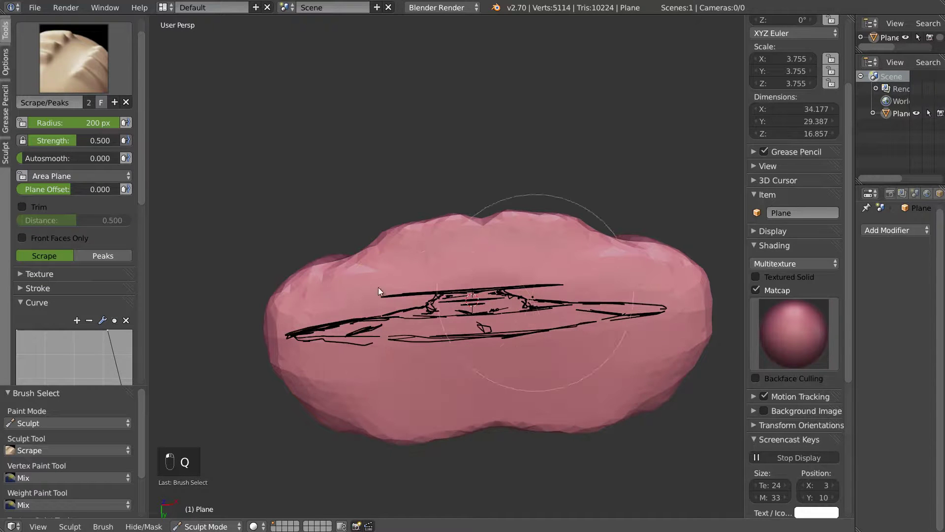
{"action": "mouse_move", "coordinate": [595, 275]}
{"action": "middle_mouse_down"}
{"action": "mouse_move", "coordinate": [459, 345]}
{"action": "mouse_move", "coordinate": [517, 265]}
{"action": "mouse_move", "coordinate": [553, 282]}
{"action": "mouse_move", "coordinate": [440, 288]}
{"action": "mouse_move", "coordinate": [451, 217]}
{"action": "middle_mouse_up"}
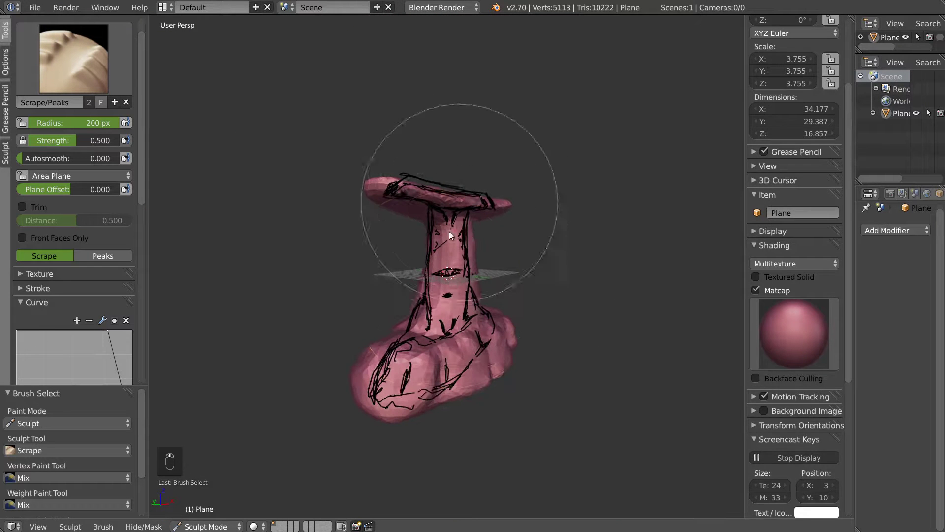
- Set the viewport lens to 70 in the View settings
{"action": "key", "text": "n"}
{"action": "key", "text": "n"}
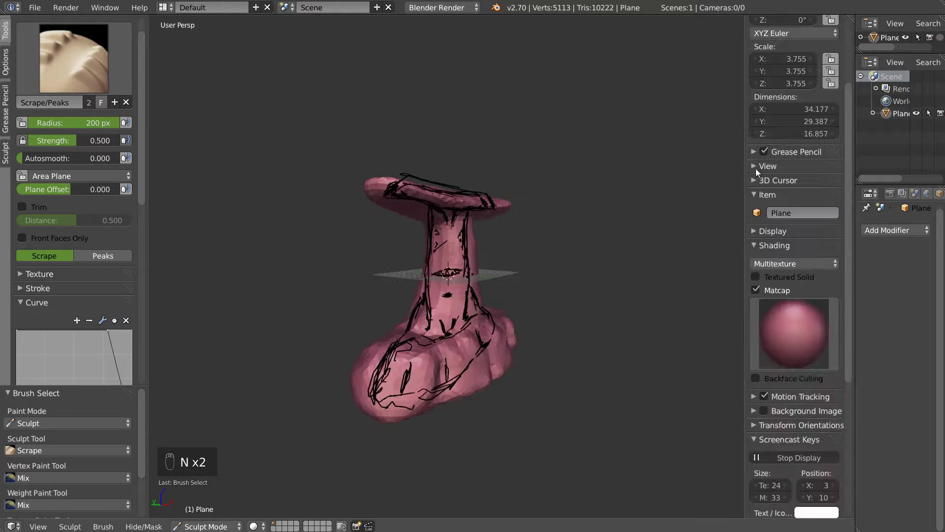
{"action": "left_click", "coordinate": [760, 166]}
{"action": "left_click", "coordinate": [787, 184]}
{"action": "type", "text": "7"}
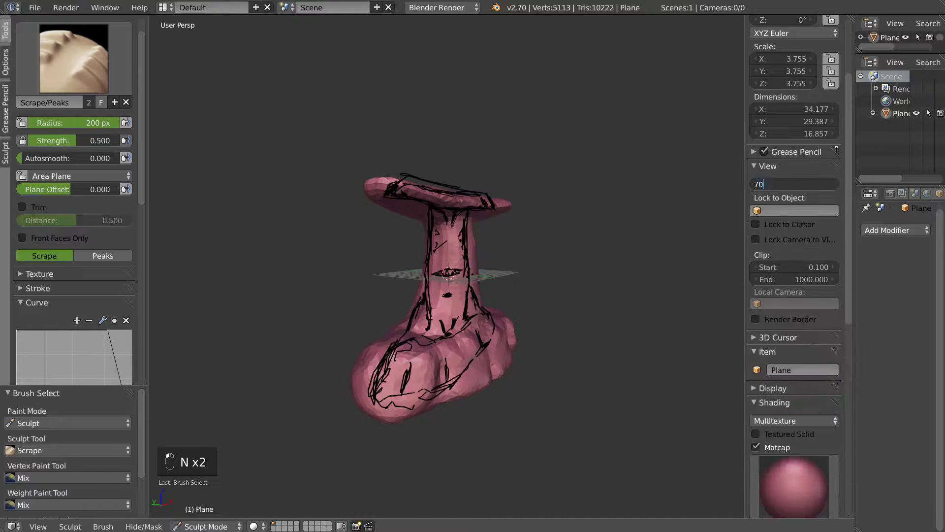
{"action": "type", "text": "0"}
{"action": "key", "text": "Return"}
- Scrape along the side of the neck with the Scrape/Peaks brush
{"action": "mouse_move", "coordinate": [479, 240]}
{"action": "middle_mouse_down"}
{"action": "mouse_move", "coordinate": [287, 254]}
{"action": "mouse_move", "coordinate": [297, 251]}
{"action": "middle_mouse_up"}
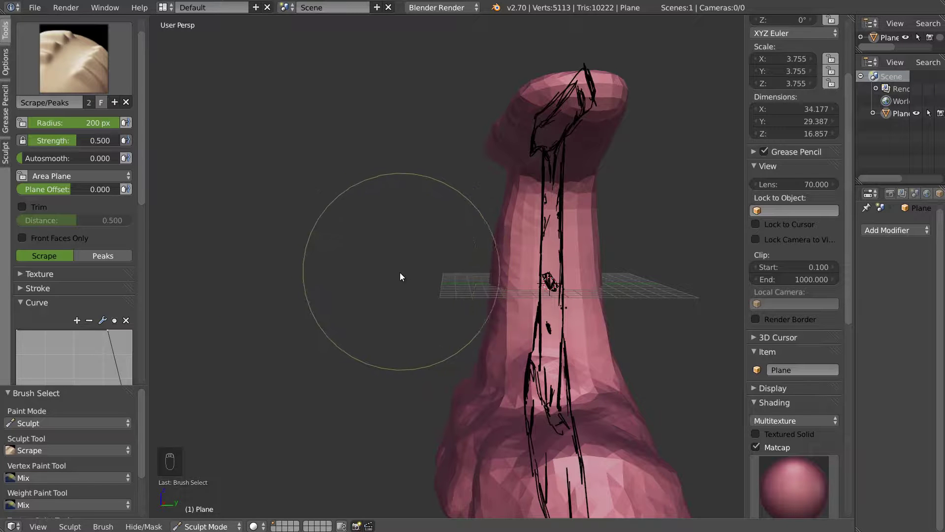
{"action": "mouse_move", "coordinate": [510, 240]}
{"action": "middle_mouse_down"}
{"action": "mouse_move", "coordinate": [628, 247]}
{"action": "mouse_move", "coordinate": [479, 239]}
{"action": "mouse_move", "coordinate": [496, 274]}
{"action": "mouse_move", "coordinate": [483, 273]}
{"action": "mouse_move", "coordinate": [490, 269]}
{"action": "middle_mouse_up"}
{"action": "mouse_move", "coordinate": [524, 207]}
{"action": "left_mouse_down"}
{"action": "mouse_move", "coordinate": [512, 246]}
{"action": "mouse_move", "coordinate": [546, 250]}
{"action": "left_mouse_up"}
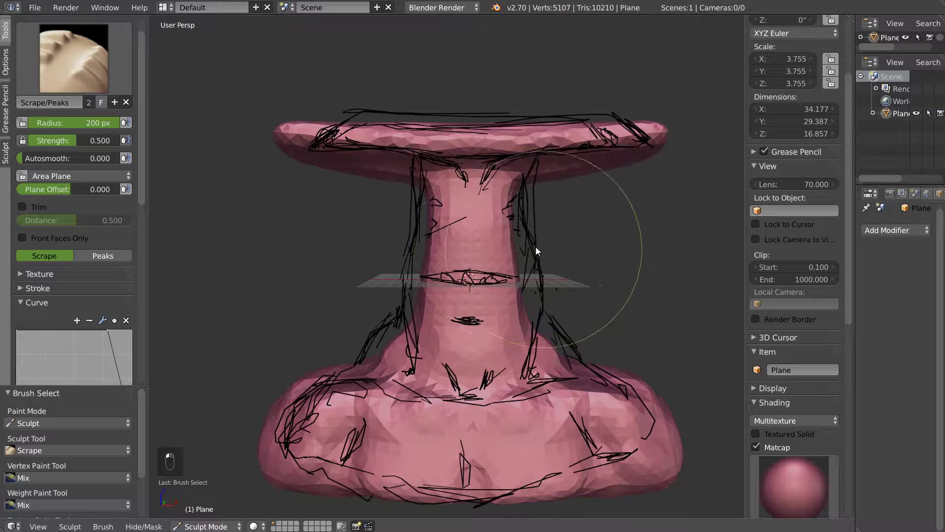
- Select the Snake Hook brush and pull the neck sides and neck base out to the sketched outline
{"action": "left_click", "coordinate": [73, 58]}
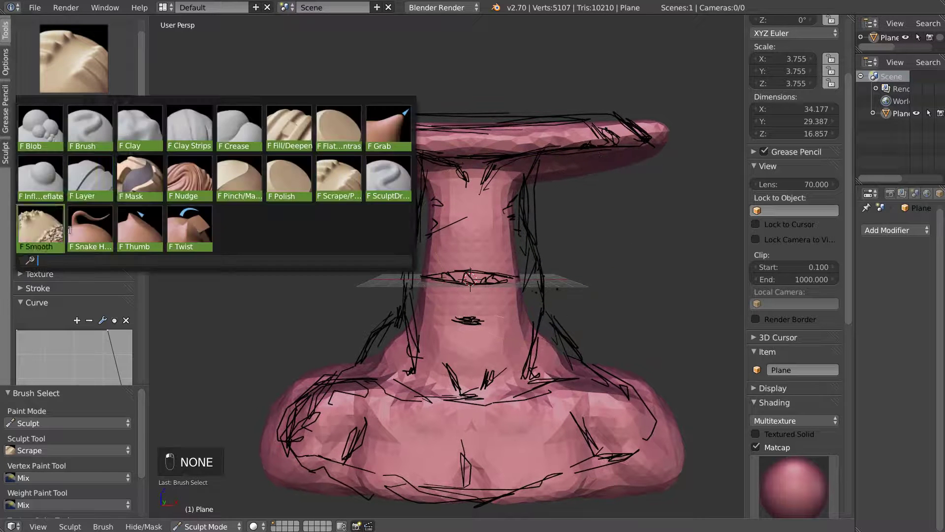
{"action": "left_click", "coordinate": [90, 228]}
{"action": "left_click_drag", "start_coordinate": [519, 220], "coordinate": [523, 223]}
{"action": "left_click_drag", "start_coordinate": [527, 298], "coordinate": [545, 324]}
{"action": "mouse_move", "coordinate": [569, 361]}
{"action": "left_mouse_down"}
{"action": "mouse_move", "coordinate": [575, 354]}
{"action": "mouse_move", "coordinate": [587, 365]}
{"action": "mouse_move", "coordinate": [579, 350]}
{"action": "mouse_move", "coordinate": [613, 401]}
{"action": "mouse_move", "coordinate": [605, 416]}
{"action": "left_mouse_up"}
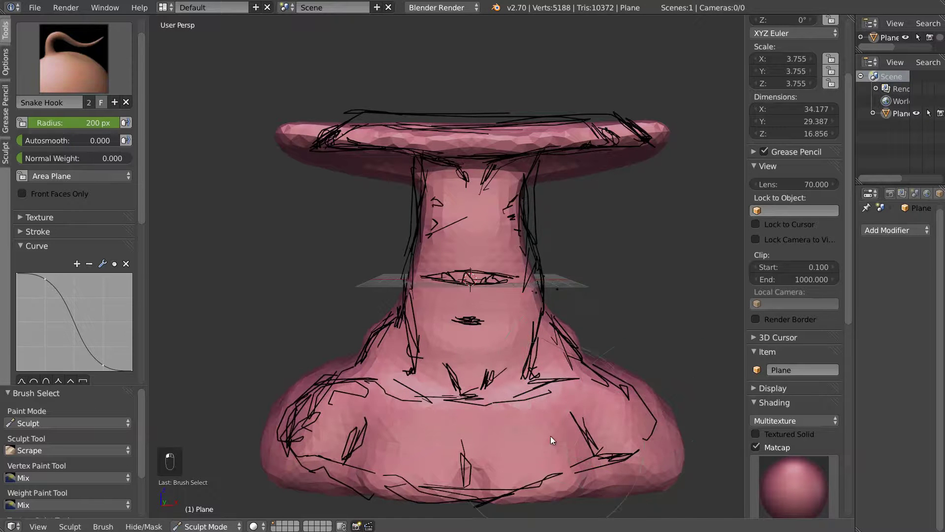
- Smooth the transition from the neck into the shoulders and down over the chest
{"action": "left_click_drag", "start_coordinate": [581, 344], "coordinate": [472, 346], "text": "shift"}
{"action": "mouse_move", "coordinate": [483, 308]}
{"action": "middle_mouse_down"}
{"action": "mouse_move", "coordinate": [495, 305]}
{"action": "mouse_move", "coordinate": [471, 283]}
{"action": "mouse_move", "coordinate": [509, 336]}
{"action": "middle_mouse_up"}
{"action": "left_click_drag", "start_coordinate": [483, 326], "coordinate": [447, 476], "text": "shift"}
{"action": "middle_click_drag", "start_coordinate": [477, 465], "coordinate": [475, 364], "text": "shift"}
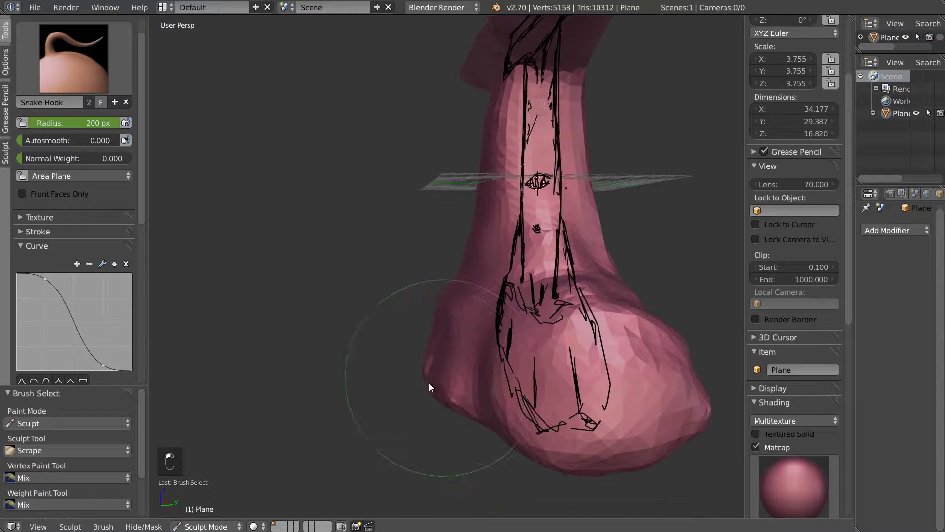
- Reshape the lower chest edge and the side of the torso with Snake Hook strokes
{"action": "left_click_drag", "start_coordinate": [429, 382], "coordinate": [431, 384]}
{"action": "mouse_move", "coordinate": [534, 317]}
{"action": "middle_mouse_down"}
{"action": "mouse_move", "coordinate": [493, 326]}
{"action": "mouse_move", "coordinate": [492, 340]}
{"action": "middle_mouse_up"}
{"action": "left_click_drag", "start_coordinate": [493, 341], "coordinate": [511, 340]}
{"action": "left_click_drag", "start_coordinate": [527, 418], "coordinate": [537, 418]}
- Adjust the hammer head's edge and the neck sides toward the sketch with Snake Hook strokes
{"action": "mouse_move", "coordinate": [582, 326]}
{"action": "middle_mouse_down"}
{"action": "mouse_move", "coordinate": [544, 312]}
{"action": "mouse_move", "coordinate": [566, 184]}
{"action": "mouse_move", "coordinate": [498, 296]}
{"action": "middle_mouse_up"}
{"action": "mouse_move", "coordinate": [497, 296]}
{"action": "left_mouse_down"}
{"action": "mouse_move", "coordinate": [492, 275]}
{"action": "mouse_move", "coordinate": [574, 246]}
{"action": "mouse_move", "coordinate": [619, 209]}
{"action": "left_mouse_up"}
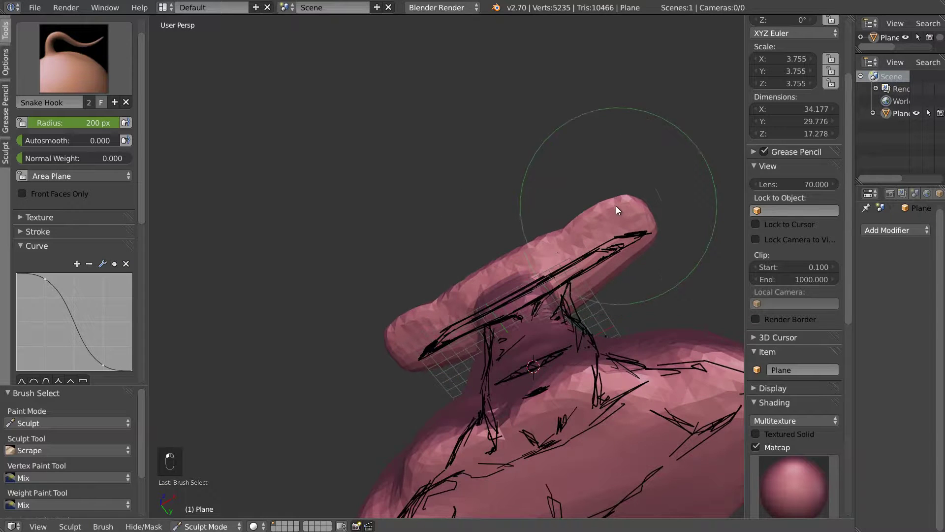
{"action": "middle_click_drag", "start_coordinate": [551, 231], "coordinate": [575, 322]}
{"action": "middle_click_drag", "start_coordinate": [532, 290], "coordinate": [525, 250], "text": "shift"}
{"action": "left_click_drag", "start_coordinate": [450, 276], "coordinate": [526, 286]}
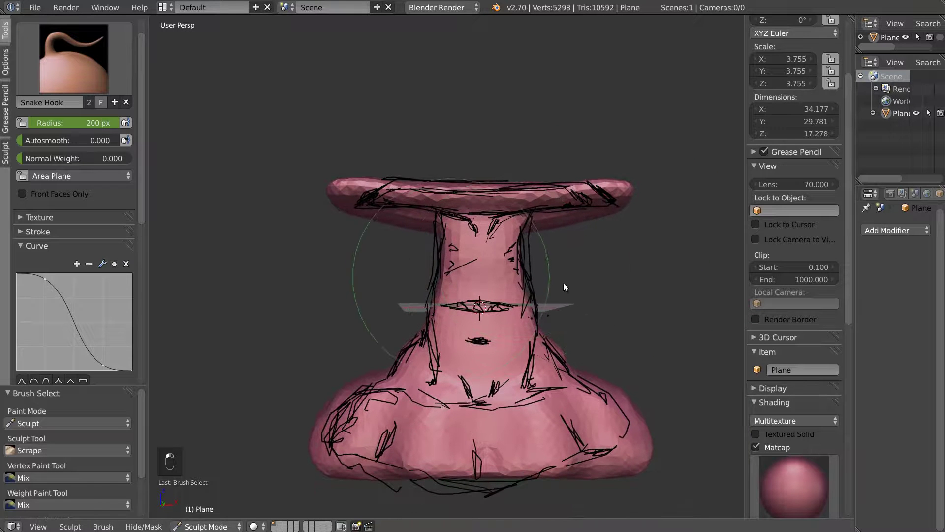
{"action": "left_click_drag", "start_coordinate": [610, 210], "coordinate": [606, 216]}
{"action": "left_click_drag", "start_coordinate": [445, 259], "coordinate": [438, 262]}
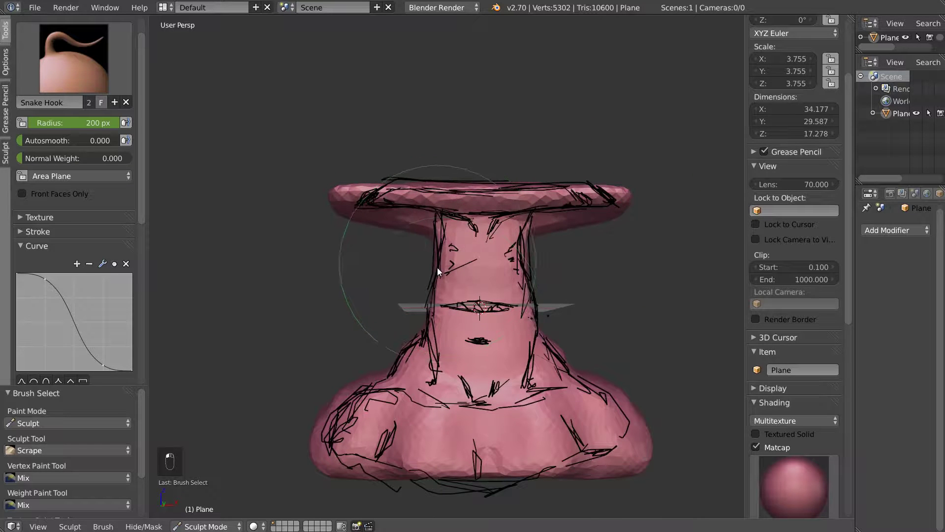
- Reshape the hammer head's underside and the top of the neck with small Snake Hook strokes
{"action": "left_click_drag", "start_coordinate": [357, 203], "coordinate": [371, 215]}
{"action": "left_click_drag", "start_coordinate": [483, 218], "coordinate": [474, 210]}
{"action": "middle_click_drag", "start_coordinate": [488, 209], "coordinate": [315, 220]}
{"action": "left_click_drag", "start_coordinate": [431, 196], "coordinate": [426, 200]}
{"action": "left_click_drag", "start_coordinate": [500, 200], "coordinate": [502, 204]}
- Pull the front neck outline and the upper back outward in side view with Snake Hook strokes
{"action": "mouse_move", "coordinate": [529, 251]}
{"action": "middle_mouse_down"}
{"action": "mouse_move", "coordinate": [509, 256]}
{"action": "mouse_move", "coordinate": [520, 260]}
{"action": "middle_mouse_up"}
{"action": "left_click_drag", "start_coordinate": [426, 338], "coordinate": [411, 336]}
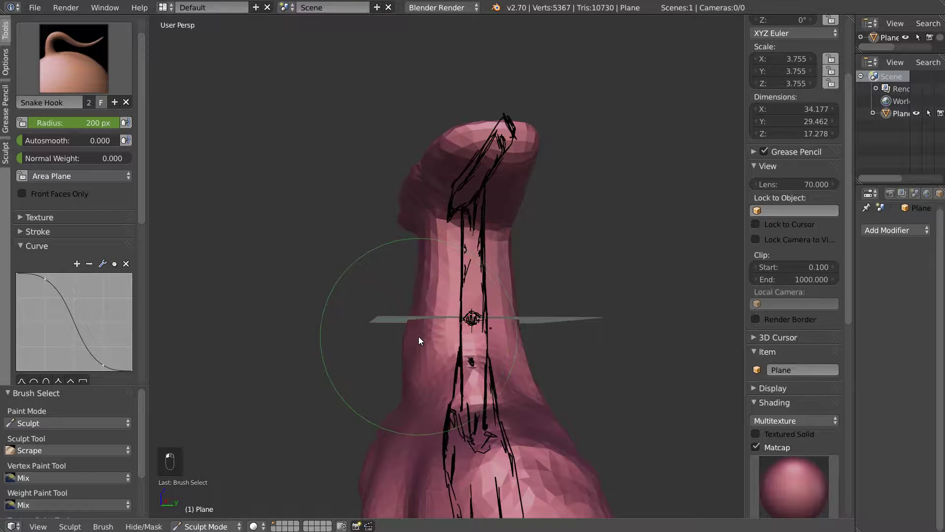
{"action": "middle_click_drag", "start_coordinate": [560, 358], "coordinate": [529, 397]}
{"action": "left_click_drag", "start_coordinate": [541, 385], "coordinate": [548, 379]}
- Smooth the surface at the middle of the chest below the neck
{"action": "mouse_move", "coordinate": [546, 370]}
{"action": "middle_mouse_down"}
{"action": "mouse_move", "coordinate": [566, 309]}
{"action": "mouse_move", "coordinate": [531, 334]}
{"action": "mouse_move", "coordinate": [512, 318]}
{"action": "mouse_move", "coordinate": [521, 302]}
{"action": "middle_mouse_up"}
{"action": "key", "text": "s"}
{"action": "key", "text": "k"}
{"action": "mouse_move", "coordinate": [441, 66]}
{"action": "middle_mouse_down"}
{"action": "mouse_move", "coordinate": [491, 131]}
{"action": "mouse_move", "coordinate": [509, 269]}
{"action": "mouse_move", "coordinate": [505, 252]}
{"action": "mouse_move", "coordinate": [454, 276]}
{"action": "mouse_move", "coordinate": [428, 270]}
{"action": "middle_mouse_up"}
{"action": "left_click_drag", "start_coordinate": [485, 297], "coordinate": [496, 306], "text": "shift"}
{"action": "mouse_move", "coordinate": [486, 348]}
{"action": "middle_mouse_down", "text": "shift"}
{"action": "mouse_move", "coordinate": [433, 284]}
{"action": "mouse_move", "coordinate": [469, 367]}
{"action": "mouse_move", "coordinate": [468, 355]}
{"action": "middle_mouse_up", "text": "shift"}
{"action": "scroll", "coordinate": [433, 284], "scroll_direction": "up", "scroll_amount": 1}
- Select the Clay brush with a 137 px radius, build up the lower chest, and smooth the added volume
{"action": "key", "text": "c"}
{"action": "middle_click_drag", "start_coordinate": [453, 322], "coordinate": [341, 275]}
{"action": "key", "text": "f"}
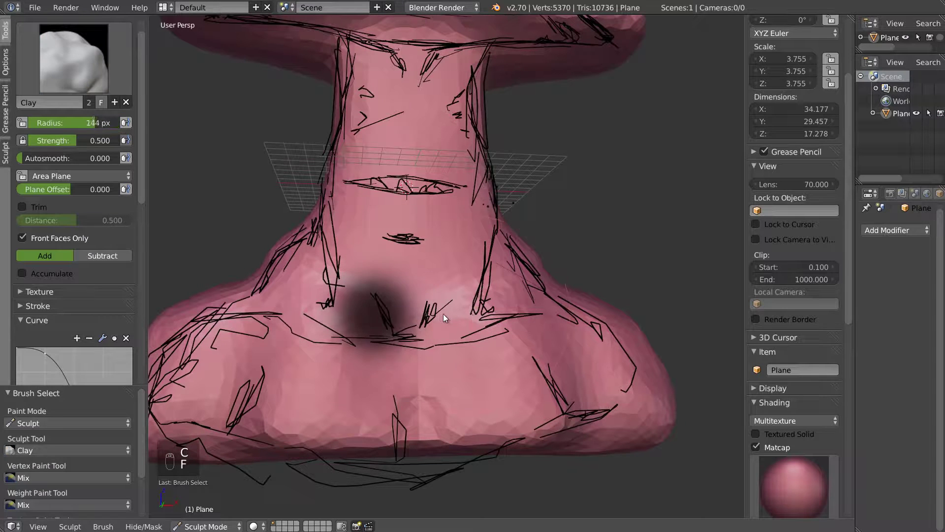
{"action": "left_click", "coordinate": [441, 314]}
{"action": "mouse_move", "coordinate": [462, 387]}
{"action": "left_mouse_down"}
{"action": "mouse_move", "coordinate": [521, 382]}
{"action": "mouse_move", "coordinate": [572, 414]}
{"action": "left_mouse_up"}
{"action": "middle_click_drag", "start_coordinate": [478, 360], "coordinate": [527, 394]}
{"action": "left_click_drag", "start_coordinate": [525, 414], "coordinate": [527, 394], "text": "shift"}
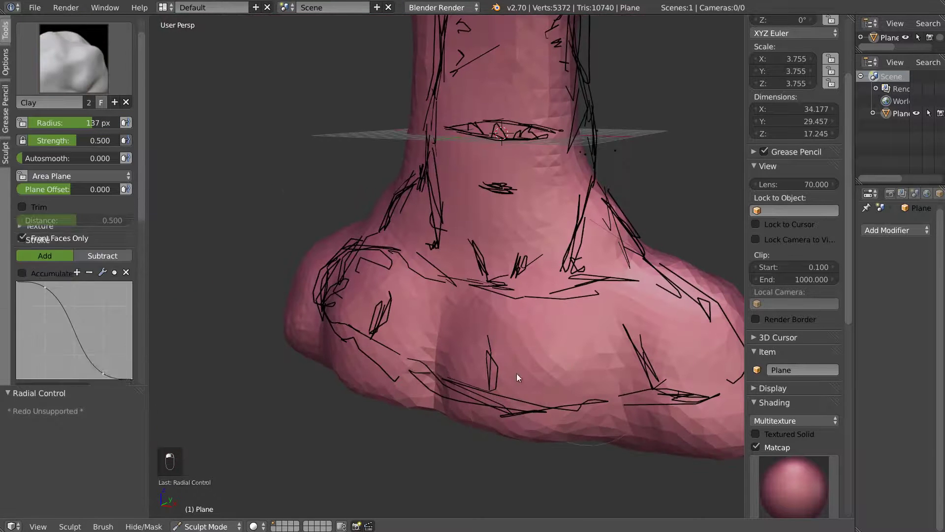
- Set the Clay brush radius to 42 px and work along the sketched collarbone line and lower front neck
{"action": "mouse_move", "coordinate": [630, 329]}
{"action": "middle_mouse_down"}
{"action": "mouse_move", "coordinate": [542, 306]}
{"action": "mouse_move", "coordinate": [465, 303]}
{"action": "mouse_move", "coordinate": [481, 299]}
{"action": "middle_mouse_up"}
{"action": "key", "text": "f"}
{"action": "left_click_drag", "start_coordinate": [410, 279], "coordinate": [448, 270]}
{"action": "left_click_drag", "start_coordinate": [598, 237], "coordinate": [378, 276]}
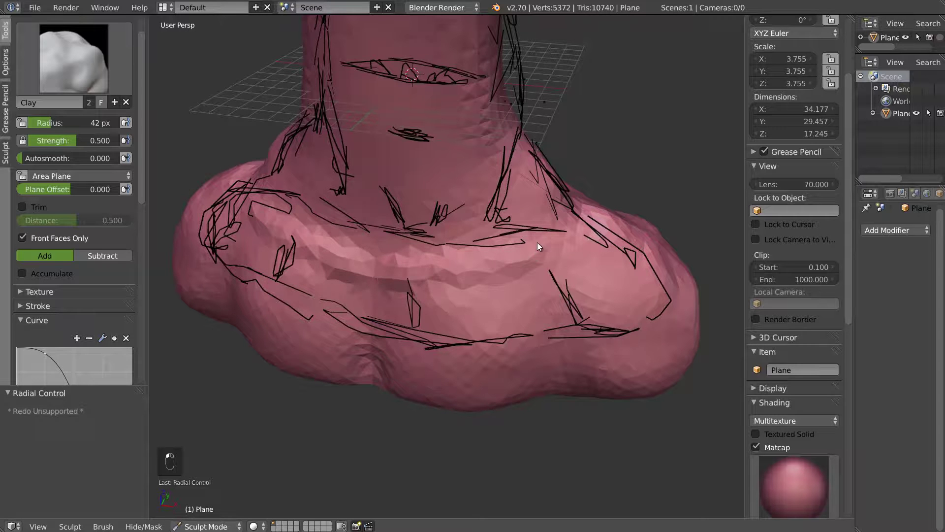
{"action": "mouse_move", "coordinate": [492, 238]}
{"action": "middle_mouse_down"}
{"action": "mouse_move", "coordinate": [483, 209]}
{"action": "mouse_move", "coordinate": [451, 215]}
{"action": "mouse_move", "coordinate": [446, 200]}
{"action": "middle_mouse_up"}
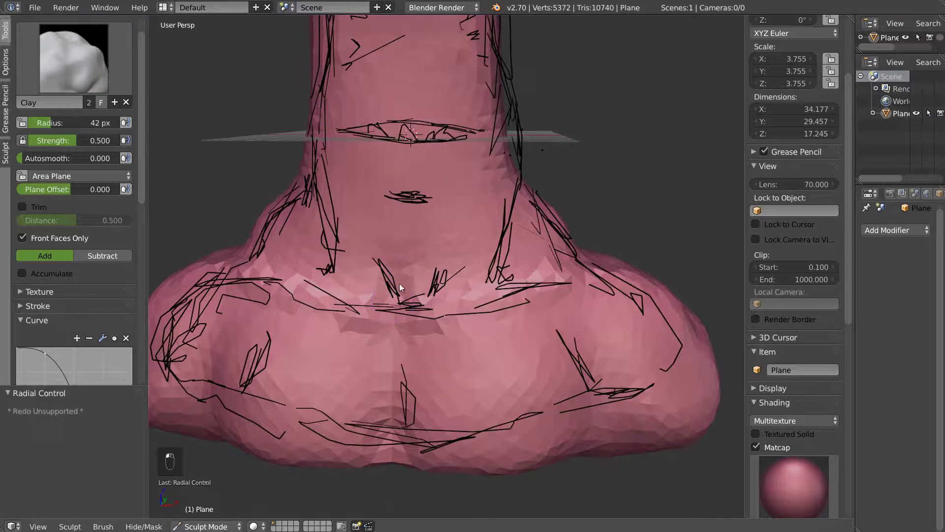
{"action": "left_click_drag", "start_coordinate": [466, 185], "coordinate": [416, 296]}
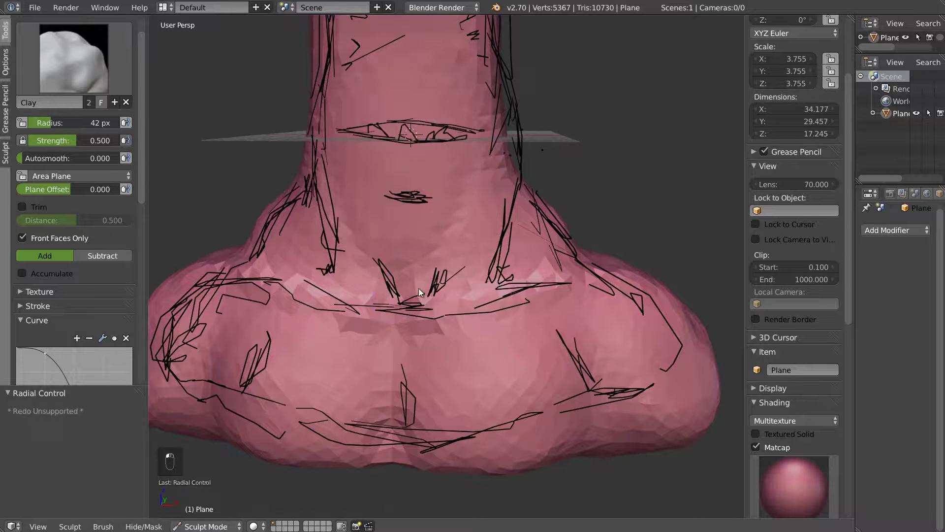
- Add a Clay stroke along the side of the lower neck and hide the grease pencil sketch
{"action": "middle_click_drag", "start_coordinate": [554, 220], "coordinate": [560, 220]}
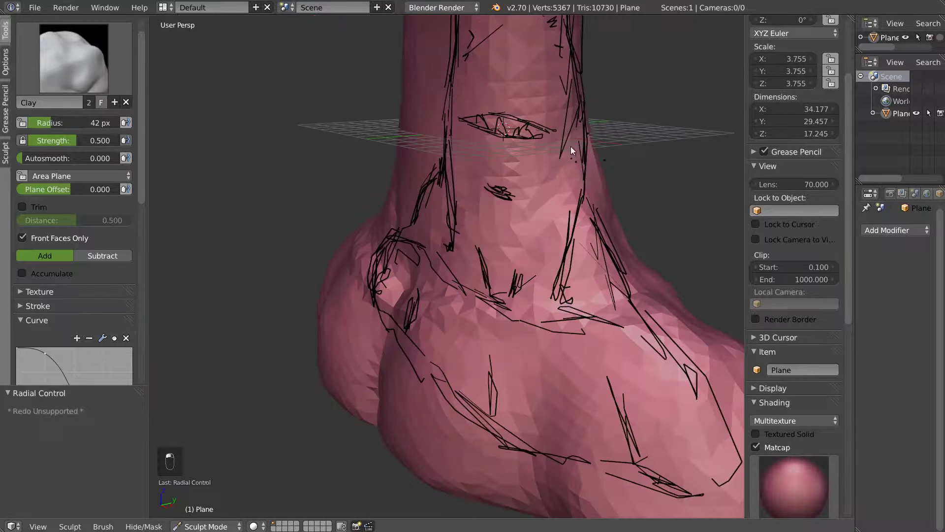
{"action": "left_click_drag", "start_coordinate": [565, 191], "coordinate": [562, 202]}
{"action": "mouse_move", "coordinate": [621, 246]}
{"action": "middle_mouse_down"}
{"action": "mouse_move", "coordinate": [512, 250]}
{"action": "mouse_move", "coordinate": [514, 225]}
{"action": "middle_mouse_up"}
{"action": "scroll", "coordinate": [772, 239], "scroll_direction": "up", "scroll_amount": 5}
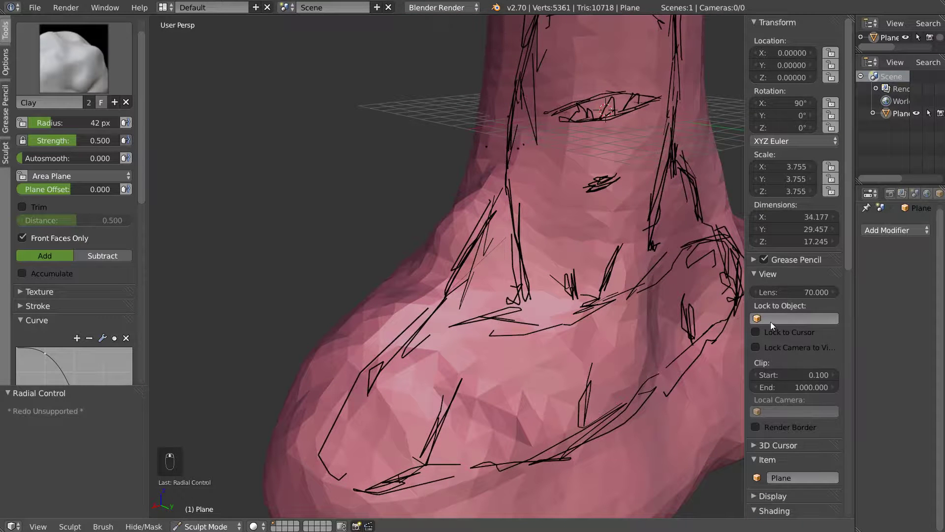
{"action": "left_click", "coordinate": [763, 259]}
- Set the Clay brush radius to 114 px and fill out the rear of the neck and shoulders
{"action": "middle_click_drag", "start_coordinate": [714, 257], "coordinate": [508, 256]}
{"action": "key", "text": "f"}
{"action": "left_click", "coordinate": [539, 248]}
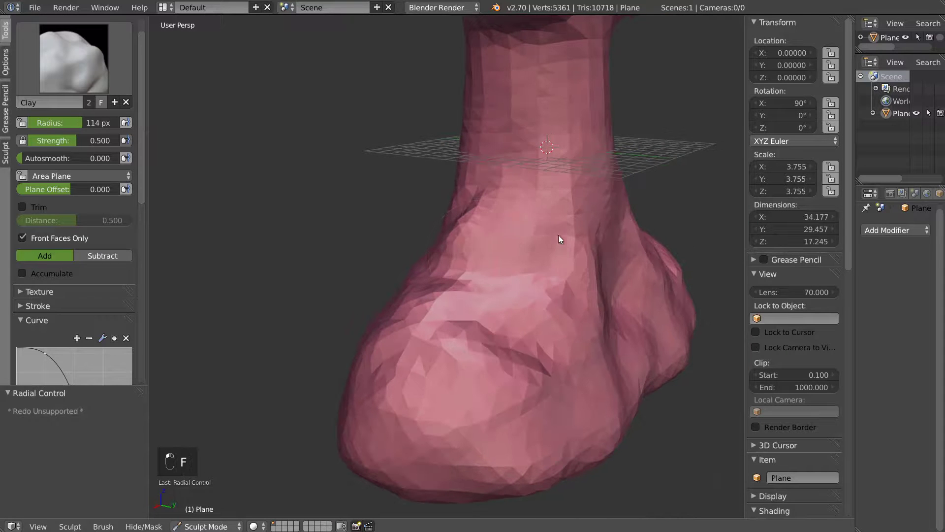
{"action": "mouse_move", "coordinate": [557, 271]}
{"action": "left_mouse_down"}
{"action": "mouse_move", "coordinate": [583, 267]}
{"action": "mouse_move", "coordinate": [510, 268]}
{"action": "mouse_move", "coordinate": [521, 197]}
{"action": "mouse_move", "coordinate": [566, 170]}
{"action": "left_mouse_up"}
{"action": "left_click_drag", "start_coordinate": [603, 213], "coordinate": [608, 297]}
{"action": "mouse_move", "coordinate": [714, 290]}
{"action": "middle_mouse_down"}
{"action": "mouse_move", "coordinate": [633, 287]}
{"action": "mouse_move", "coordinate": [617, 259]}
{"action": "middle_mouse_up"}
{"action": "mouse_move", "coordinate": [658, 286]}
{"action": "left_mouse_down"}
{"action": "mouse_move", "coordinate": [602, 309]}
{"action": "mouse_move", "coordinate": [595, 251]}
{"action": "left_mouse_up"}
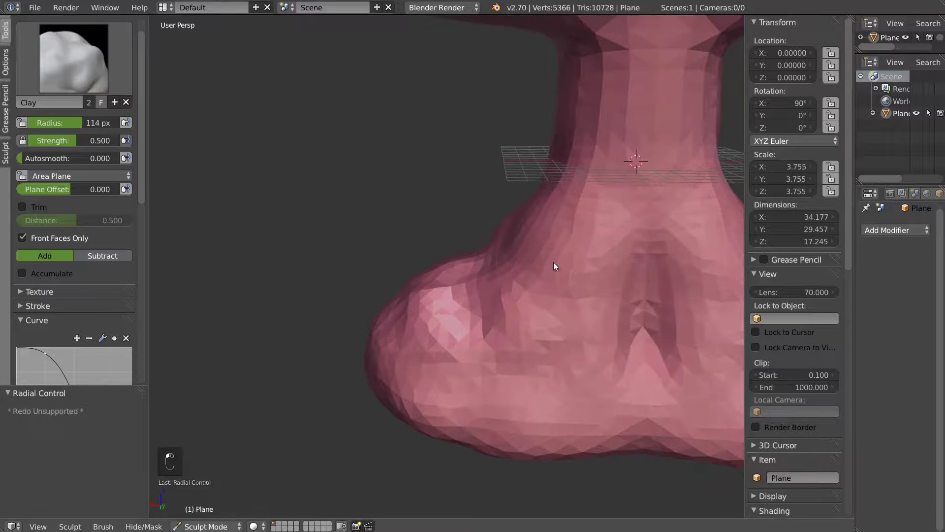
{"action": "mouse_move", "coordinate": [526, 276]}
{"action": "left_mouse_down"}
{"action": "mouse_move", "coordinate": [448, 301]}
{"action": "mouse_move", "coordinate": [474, 250]}
{"action": "mouse_move", "coordinate": [512, 238]}
{"action": "left_mouse_up"}
- Smooth the hollow between the shoulder and the back
{"action": "key", "text": "s"}
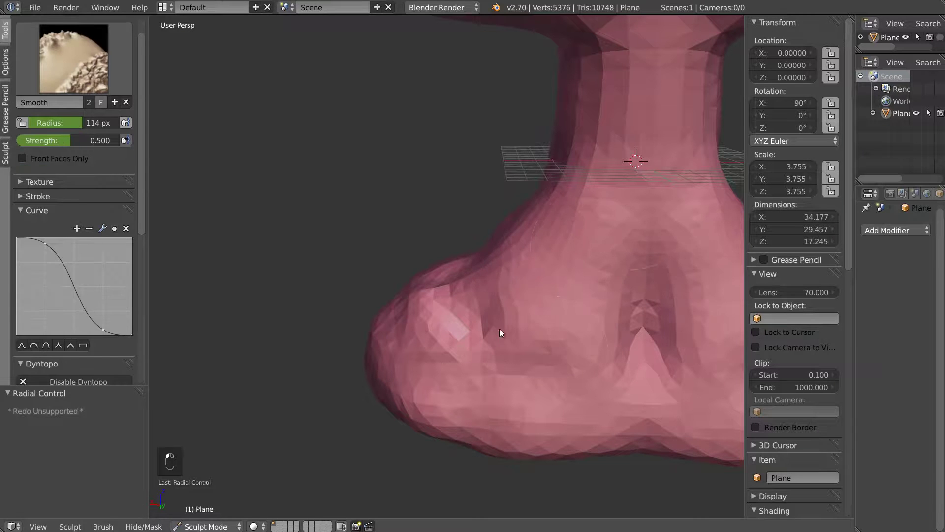
{"action": "key", "text": "c"}
{"action": "mouse_move", "coordinate": [380, 339]}
{"action": "left_mouse_down", "text": "shift"}
{"action": "mouse_move", "coordinate": [416, 392]}
{"action": "mouse_move", "coordinate": [481, 323]}
{"action": "mouse_move", "coordinate": [531, 412]}
{"action": "mouse_move", "coordinate": [512, 336]}
{"action": "left_mouse_up", "text": "shift"}
{"action": "middle_click_drag", "start_coordinate": [550, 293], "coordinate": [491, 282]}
- Set the Clay brush radius to 65 px and refine the shoulder and upper torso from several angles
{"action": "key", "text": "f"}
{"action": "left_click", "coordinate": [488, 305]}
{"action": "left_click_drag", "start_coordinate": [486, 282], "coordinate": [471, 288]}
{"action": "mouse_move", "coordinate": [513, 331]}
{"action": "left_mouse_down"}
{"action": "mouse_move", "coordinate": [521, 294]}
{"action": "mouse_move", "coordinate": [510, 295]}
{"action": "mouse_move", "coordinate": [482, 249]}
{"action": "mouse_move", "coordinate": [547, 341]}
{"action": "left_mouse_up"}
{"action": "middle_click_drag", "start_coordinate": [547, 336], "coordinate": [614, 310]}
{"action": "mouse_move", "coordinate": [613, 277]}
{"action": "left_mouse_down"}
{"action": "mouse_move", "coordinate": [597, 391]}
{"action": "mouse_move", "coordinate": [622, 309]}
{"action": "mouse_move", "coordinate": [659, 299]}
{"action": "mouse_move", "coordinate": [610, 421]}
{"action": "mouse_move", "coordinate": [624, 401]}
{"action": "mouse_move", "coordinate": [629, 297]}
{"action": "mouse_move", "coordinate": [621, 315]}
{"action": "left_mouse_up"}
{"action": "mouse_move", "coordinate": [559, 409]}
{"action": "middle_mouse_down"}
{"action": "mouse_move", "coordinate": [648, 318]}
{"action": "mouse_move", "coordinate": [522, 344]}
{"action": "mouse_move", "coordinate": [618, 337]}
{"action": "mouse_move", "coordinate": [565, 326]}
{"action": "mouse_move", "coordinate": [584, 315]}
{"action": "mouse_move", "coordinate": [480, 310]}
{"action": "mouse_move", "coordinate": [479, 230]}
{"action": "mouse_move", "coordinate": [412, 312]}
{"action": "middle_mouse_up"}
{"action": "mouse_move", "coordinate": [413, 312]}
{"action": "left_mouse_down"}
{"action": "mouse_move", "coordinate": [474, 303]}
{"action": "mouse_move", "coordinate": [471, 321]}
{"action": "left_mouse_up"}
- Build up the neck where it meets the hammer head with Clay strokes, then smooth it at a 36 px radius
{"action": "mouse_move", "coordinate": [471, 321]}
{"action": "middle_mouse_down"}
{"action": "mouse_move", "coordinate": [482, 318]}
{"action": "mouse_move", "coordinate": [483, 244]}
{"action": "mouse_move", "coordinate": [492, 242]}
{"action": "middle_mouse_up"}
{"action": "middle_click_drag", "start_coordinate": [563, 241], "coordinate": [457, 274]}
{"action": "mouse_move", "coordinate": [454, 271]}
{"action": "left_mouse_down", "text": "shift"}
{"action": "mouse_move", "coordinate": [425, 261]}
{"action": "mouse_move", "coordinate": [442, 224]}
{"action": "mouse_move", "coordinate": [397, 278]}
{"action": "left_mouse_up", "text": "shift"}
{"action": "mouse_move", "coordinate": [433, 243]}
{"action": "left_mouse_down"}
{"action": "mouse_move", "coordinate": [425, 216]}
{"action": "mouse_move", "coordinate": [383, 284]}
{"action": "mouse_move", "coordinate": [356, 273]}
{"action": "mouse_move", "coordinate": [361, 292]}
{"action": "mouse_move", "coordinate": [380, 258]}
{"action": "mouse_move", "coordinate": [361, 256]}
{"action": "mouse_move", "coordinate": [381, 235]}
{"action": "mouse_move", "coordinate": [394, 244]}
{"action": "mouse_move", "coordinate": [364, 235]}
{"action": "mouse_move", "coordinate": [376, 202]}
{"action": "mouse_move", "coordinate": [427, 187]}
{"action": "left_mouse_up"}
{"action": "mouse_move", "coordinate": [397, 183]}
{"action": "middle_mouse_down"}
{"action": "mouse_move", "coordinate": [426, 171]}
{"action": "mouse_move", "coordinate": [362, 178]}
{"action": "mouse_move", "coordinate": [413, 183]}
{"action": "mouse_move", "coordinate": [407, 224]}
{"action": "middle_mouse_up"}
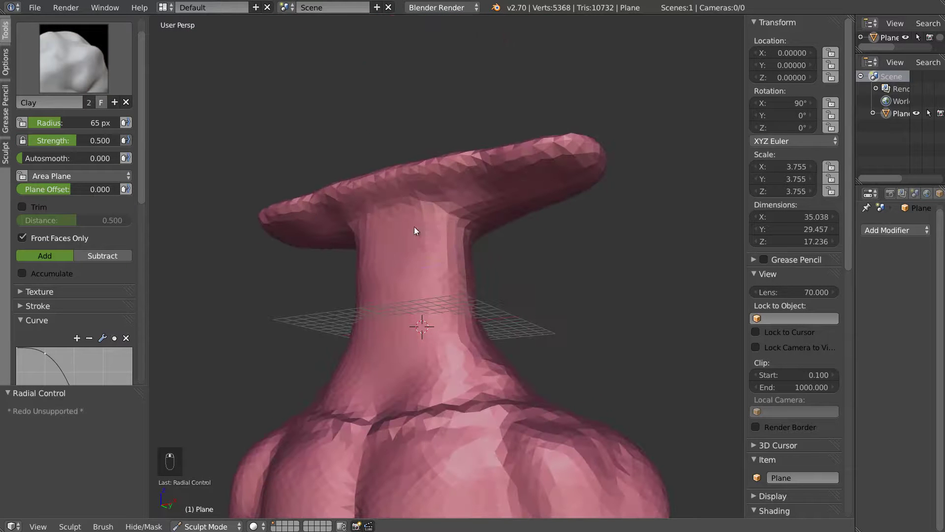
{"action": "mouse_move", "coordinate": [386, 198]}
{"action": "left_mouse_down"}
{"action": "mouse_move", "coordinate": [389, 218]}
{"action": "mouse_move", "coordinate": [411, 182]}
{"action": "left_mouse_up"}
{"action": "mouse_move", "coordinate": [398, 249]}
{"action": "left_mouse_down"}
{"action": "mouse_move", "coordinate": [414, 211]}
{"action": "mouse_move", "coordinate": [429, 208]}
{"action": "mouse_move", "coordinate": [413, 204]}
{"action": "mouse_move", "coordinate": [380, 262]}
{"action": "mouse_move", "coordinate": [409, 193]}
{"action": "mouse_move", "coordinate": [456, 199]}
{"action": "left_mouse_up"}
{"action": "key", "text": "f"}
{"action": "left_click", "coordinate": [397, 238]}
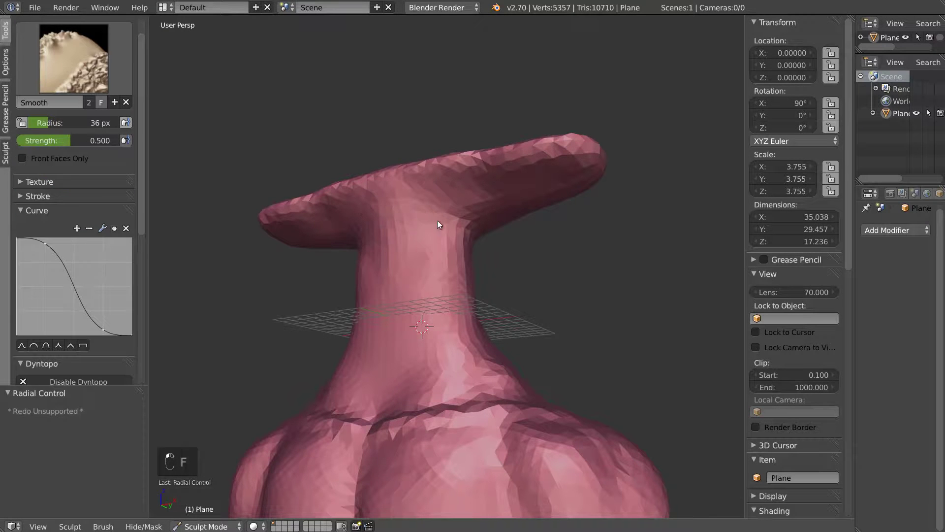
- Set the Clay brush radius to 86 px and thicken the back of the neck from the head down
{"action": "mouse_move", "coordinate": [431, 264]}
{"action": "middle_mouse_down"}
{"action": "mouse_move", "coordinate": [456, 261]}
{"action": "mouse_move", "coordinate": [429, 255]}
{"action": "middle_mouse_up"}
{"action": "key", "text": "f"}
{"action": "left_click", "coordinate": [462, 263]}
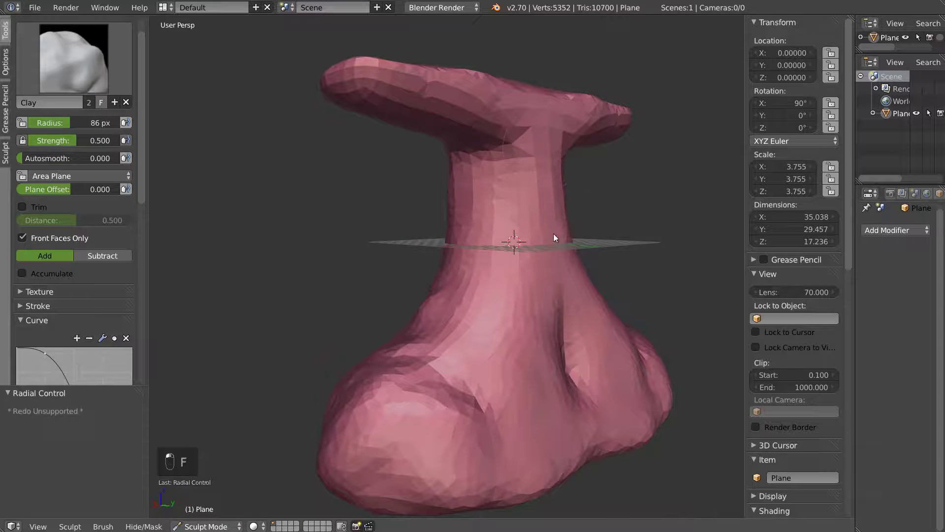
{"action": "mouse_move", "coordinate": [523, 111]}
{"action": "left_mouse_down"}
{"action": "mouse_move", "coordinate": [541, 146]}
{"action": "mouse_move", "coordinate": [530, 113]}
{"action": "mouse_move", "coordinate": [493, 353]}
{"action": "mouse_move", "coordinate": [467, 274]}
{"action": "left_mouse_up"}
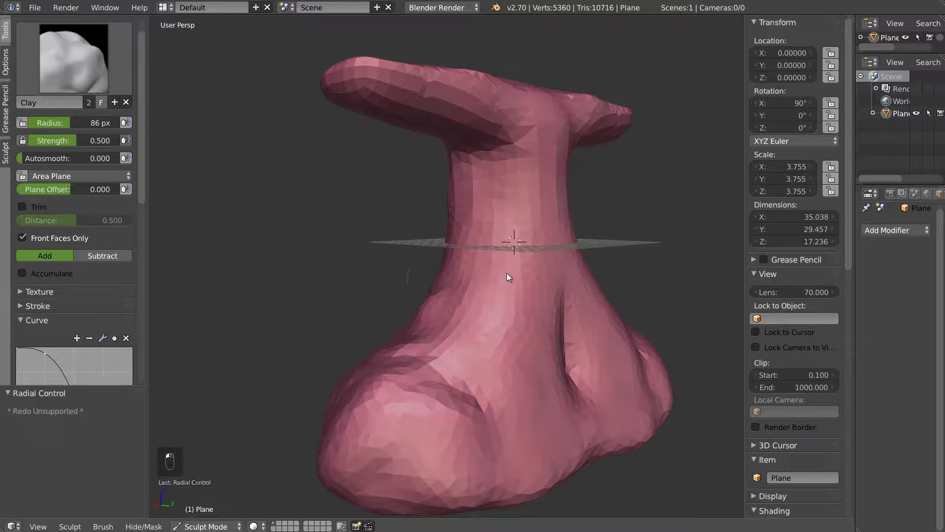
{"action": "middle_click_drag", "start_coordinate": [468, 274], "coordinate": [498, 187]}
{"action": "middle_click_drag", "start_coordinate": [450, 294], "coordinate": [424, 314]}
{"action": "key", "text": "shift+s"}
{"action": "key", "text": "c"}
- Select the Grab brush with a 200 px radius and pull the collarbone line's centre down
{"action": "mouse_move", "coordinate": [513, 247]}
{"action": "middle_mouse_down"}
{"action": "mouse_move", "coordinate": [416, 294]}
{"action": "mouse_move", "coordinate": [483, 273]}
{"action": "mouse_move", "coordinate": [491, 282]}
{"action": "mouse_move", "coordinate": [545, 278]}
{"action": "middle_mouse_up"}
{"action": "scroll", "coordinate": [542, 280], "scroll_direction": "up", "scroll_amount": 2}
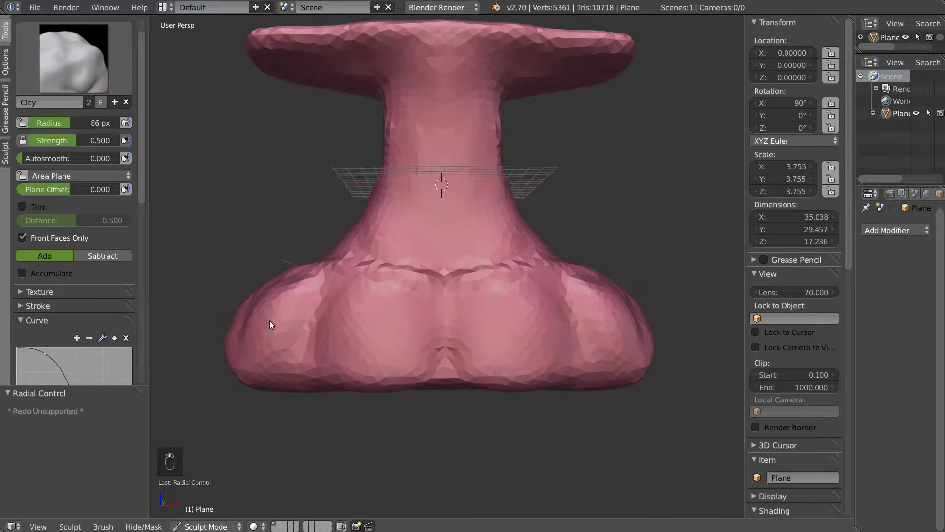
{"action": "middle_click_drag", "start_coordinate": [353, 255], "coordinate": [449, 280]}
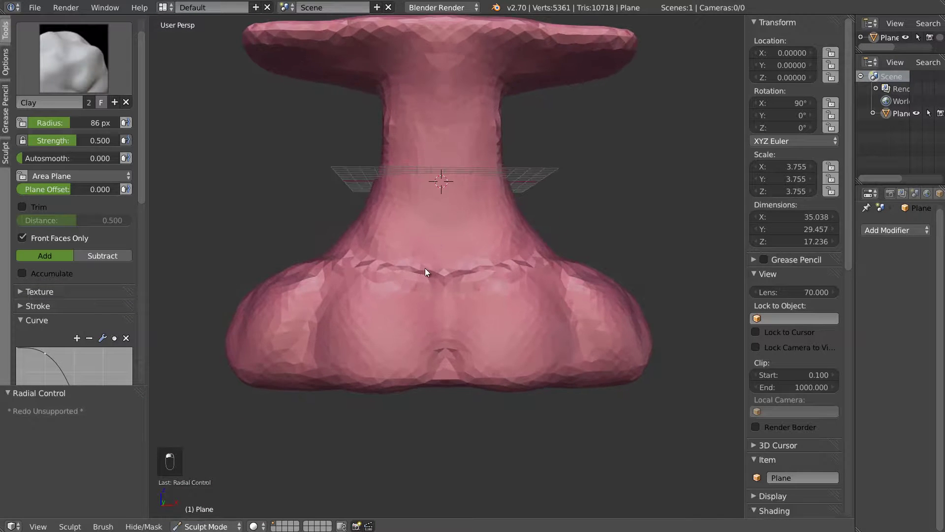
{"action": "key", "text": "g"}
{"action": "key", "text": "f"}
{"action": "left_click", "coordinate": [495, 259]}
{"action": "mouse_move", "coordinate": [448, 277]}
{"action": "left_mouse_down"}
{"action": "mouse_move", "coordinate": [448, 293]}
{"action": "mouse_move", "coordinate": [450, 286]}
{"action": "mouse_move", "coordinate": [433, 302]}
{"action": "left_mouse_up"}
{"action": "scroll", "coordinate": [98, 268], "scroll_direction": "down", "scroll_amount": 2}
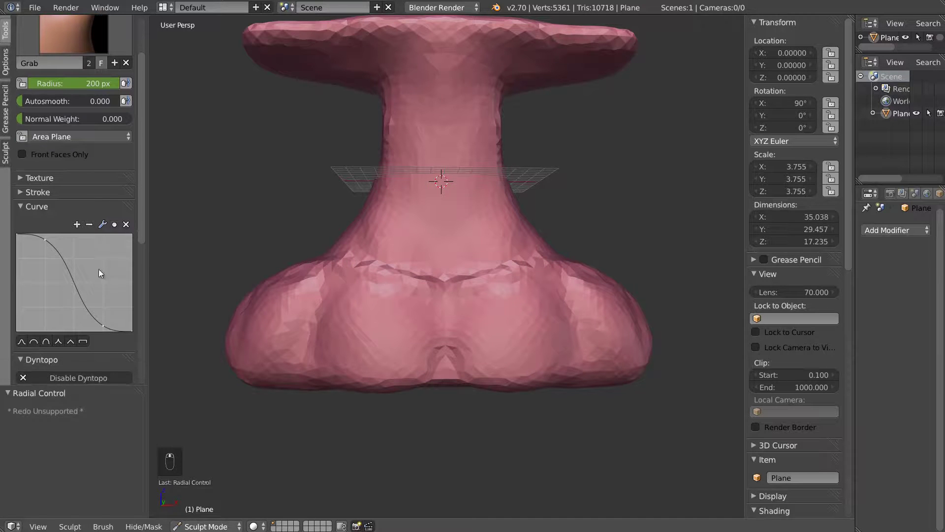
- Flatten the Grab brush's falloff curve by lowering its start and moving the inner point to X 0.36814, Y 0.32500
{"action": "left_click_drag", "start_coordinate": [66, 257], "coordinate": [57, 301]}
{"action": "left_click_drag", "start_coordinate": [17, 235], "coordinate": [14, 297]}
{"action": "left_click", "coordinate": [59, 300]}
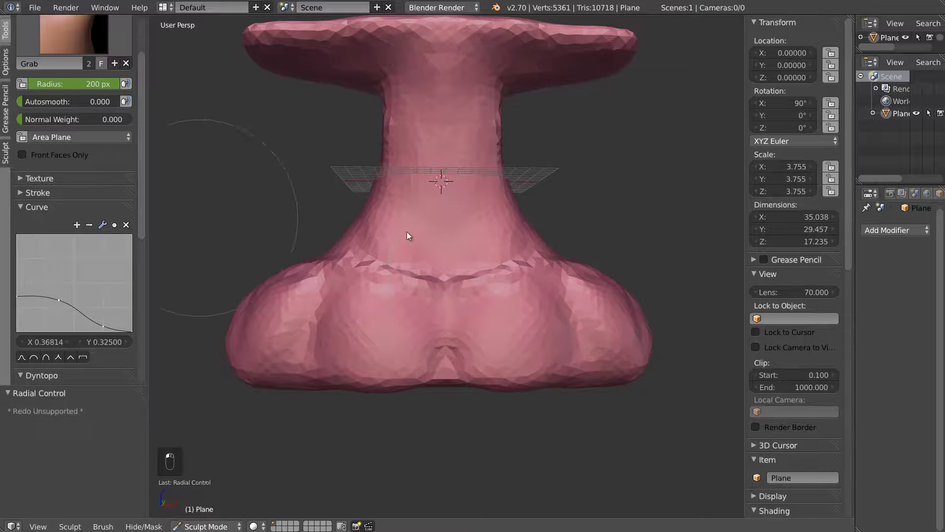
- Pull the collarbones and lower chest edge down and adjust the outer shoulder shape with Grab strokes
{"action": "middle_click_drag", "start_coordinate": [484, 284], "coordinate": [487, 279]}
{"action": "left_click_drag", "start_coordinate": [452, 297], "coordinate": [452, 310]}
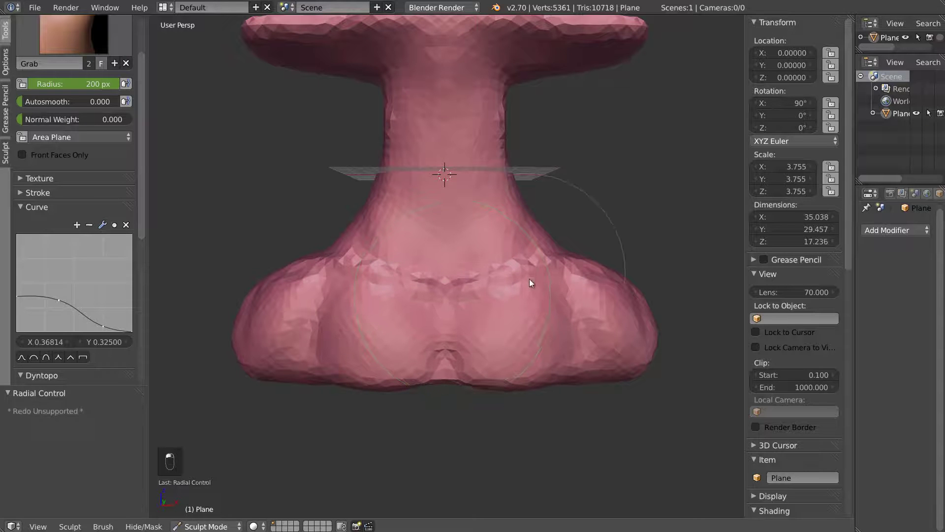
{"action": "left_click_drag", "start_coordinate": [555, 267], "coordinate": [555, 272]}
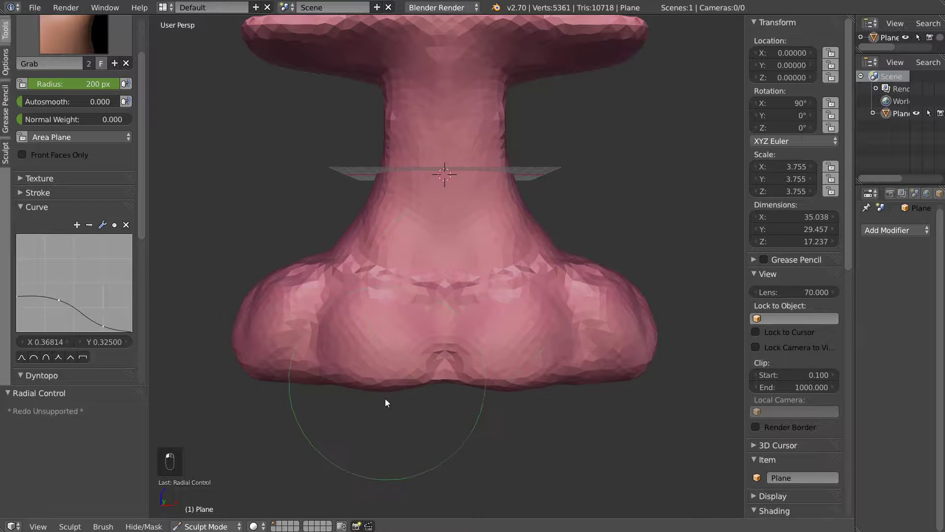
{"action": "left_click_drag", "start_coordinate": [451, 381], "coordinate": [449, 404]}
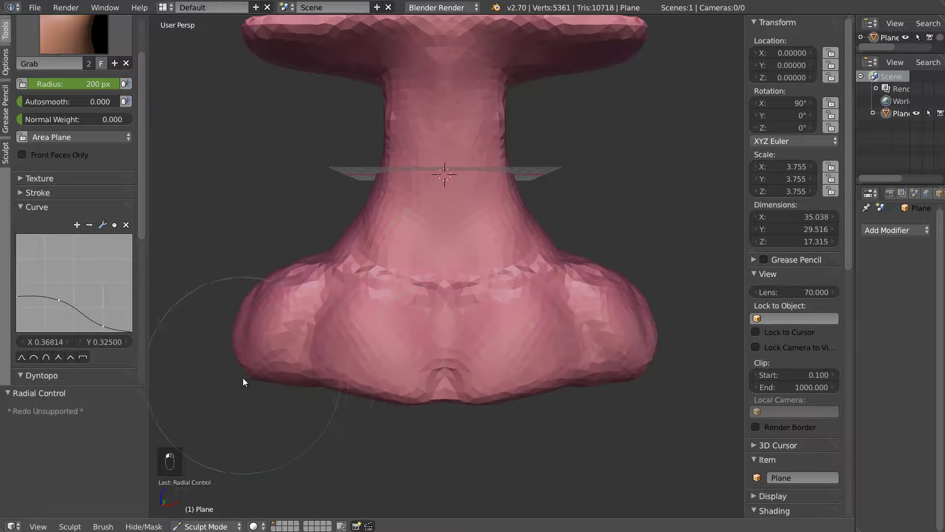
{"action": "mouse_move", "coordinate": [653, 373]}
{"action": "left_mouse_down"}
{"action": "mouse_move", "coordinate": [597, 343]}
{"action": "mouse_move", "coordinate": [632, 291]}
{"action": "left_mouse_up"}
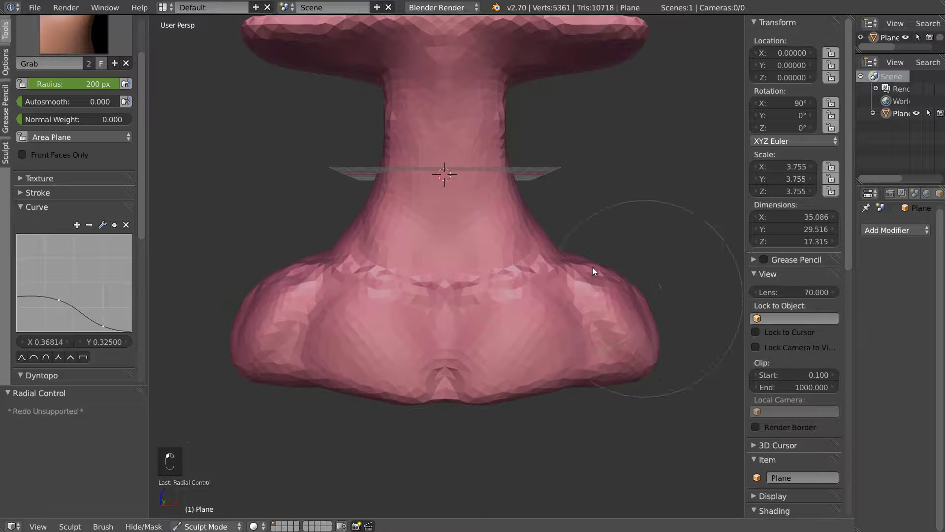
- Widen the shoulder from behind and reshape the lower middle of the back with the Grab brush
{"action": "middle_click_drag", "start_coordinate": [579, 270], "coordinate": [392, 277]}
{"action": "mouse_move", "coordinate": [689, 280]}
{"action": "middle_mouse_down"}
{"action": "mouse_move", "coordinate": [558, 277]}
{"action": "mouse_move", "coordinate": [482, 193]}
{"action": "middle_mouse_up"}
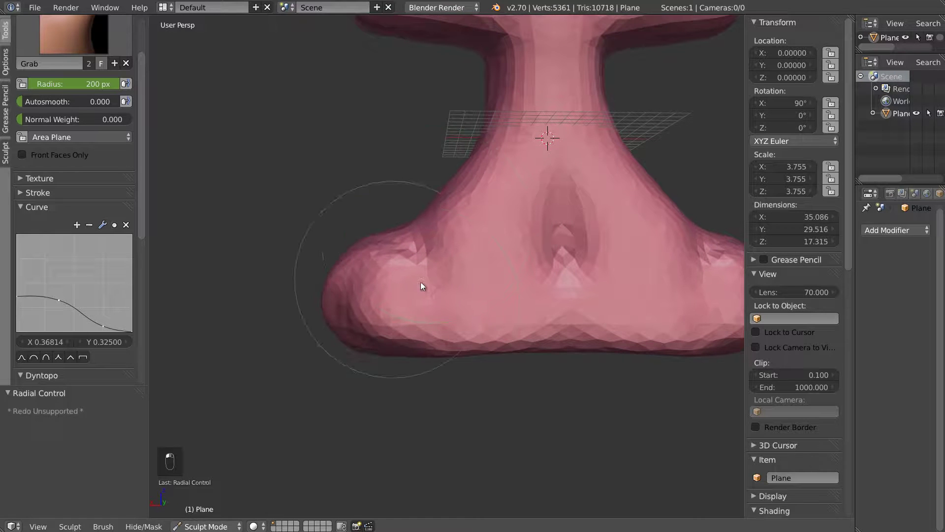
{"action": "left_click_drag", "start_coordinate": [346, 339], "coordinate": [325, 333]}
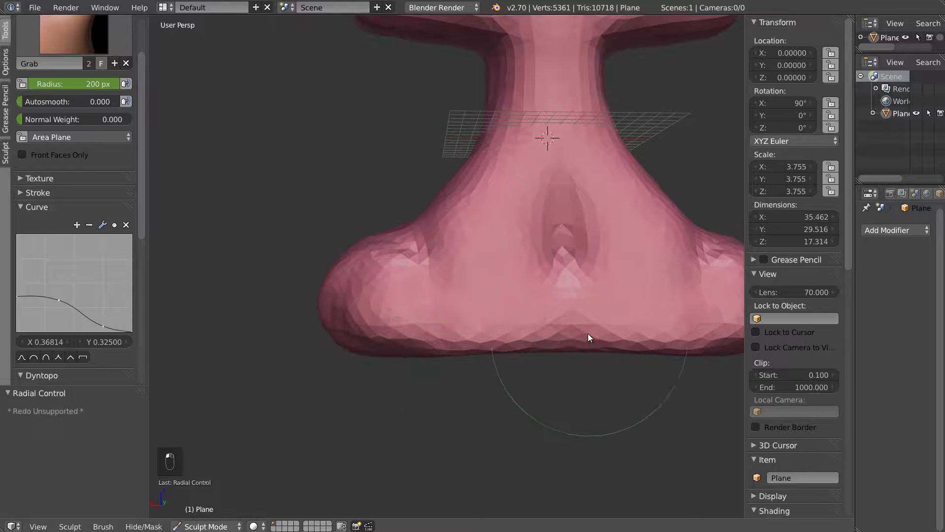
{"action": "middle_click_drag", "start_coordinate": [566, 274], "coordinate": [586, 327]}
{"action": "mouse_move", "coordinate": [587, 327]}
{"action": "left_mouse_down"}
{"action": "mouse_move", "coordinate": [546, 336]}
{"action": "mouse_move", "coordinate": [560, 300]}
{"action": "left_mouse_up"}
- Adjust the end of the hammer head with a Grab stroke on its outer edge
{"action": "scroll", "coordinate": [662, 276], "scroll_direction": "down", "scroll_amount": 6}
{"action": "middle_click_drag", "start_coordinate": [553, 247], "coordinate": [443, 249]}
{"action": "scroll", "coordinate": [433, 240], "scroll_direction": "up", "scroll_amount": 5}
{"action": "mouse_move", "coordinate": [426, 83]}
{"action": "middle_mouse_down", "text": "shift"}
{"action": "mouse_move", "coordinate": [469, 268]}
{"action": "mouse_move", "coordinate": [479, 272]}
{"action": "middle_mouse_up", "text": "shift"}
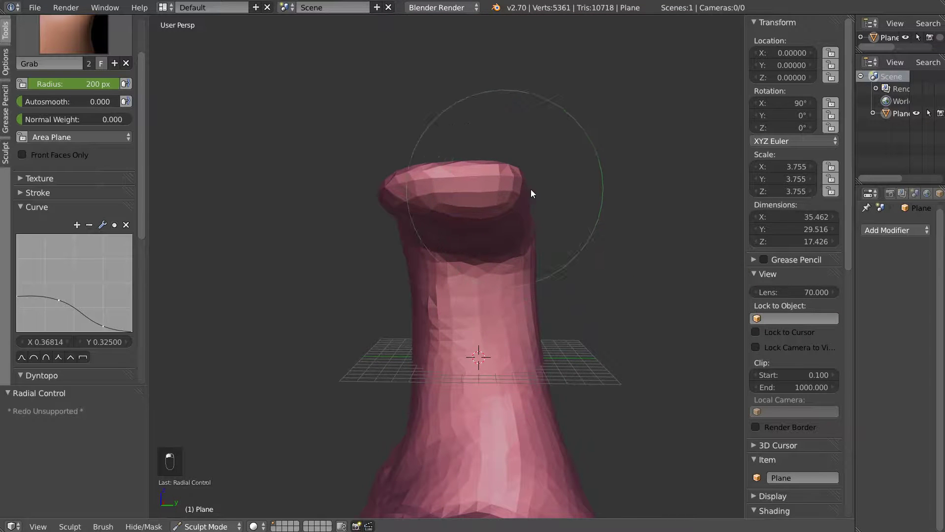
{"action": "middle_click_drag", "start_coordinate": [494, 200], "coordinate": [468, 145]}
{"action": "scroll", "coordinate": [586, 152], "scroll_direction": "up", "scroll_amount": 3}
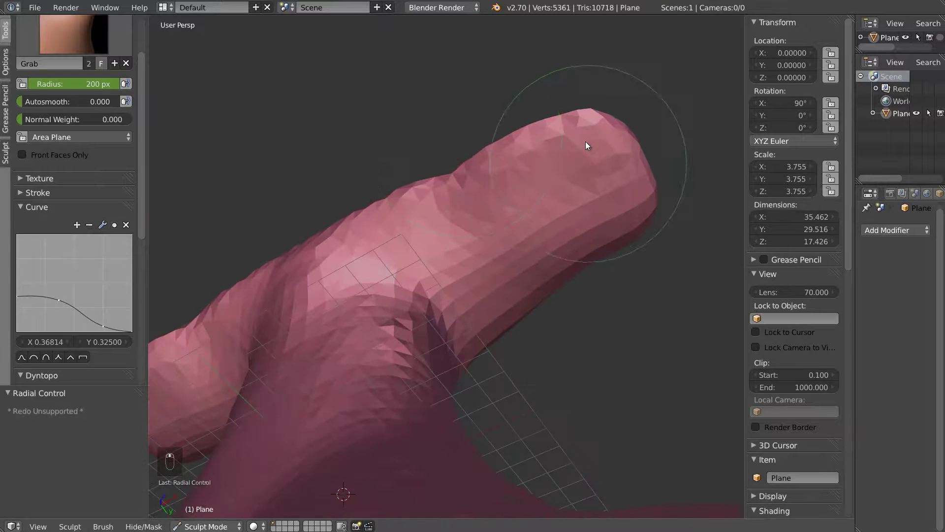
{"action": "middle_click_drag", "start_coordinate": [583, 139], "coordinate": [637, 274]}
{"action": "mouse_move", "coordinate": [637, 275]}
{"action": "left_mouse_down"}
{"action": "mouse_move", "coordinate": [586, 356]}
{"action": "mouse_move", "coordinate": [664, 242]}
{"action": "left_mouse_up"}
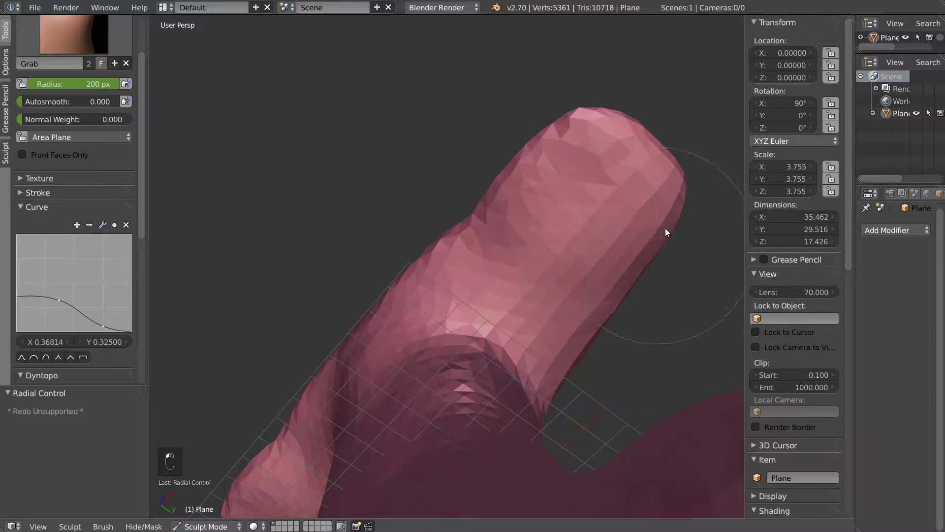
- Select the Scrape/Peaks brush with a 115 px radius and flatten the front of the upper neck
{"action": "middle_click_drag", "start_coordinate": [532, 288], "coordinate": [442, 297]}
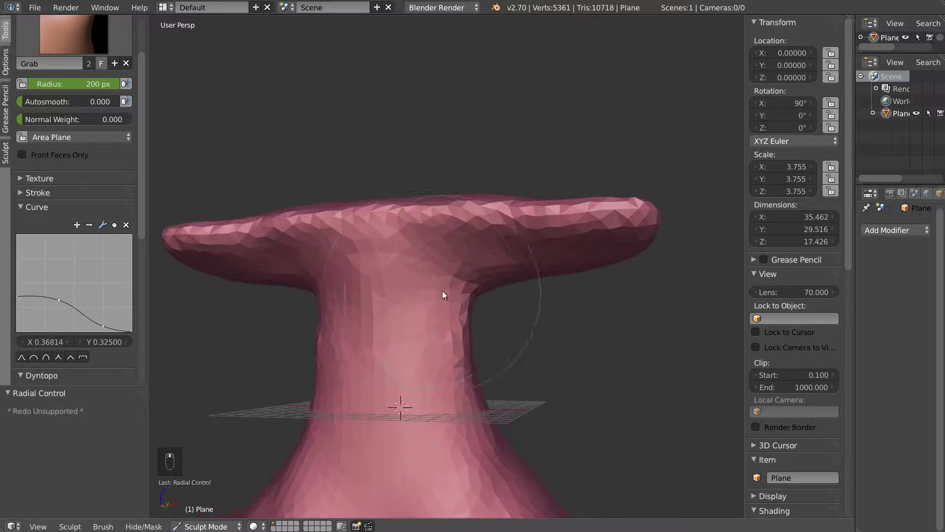
{"action": "middle_click_drag", "start_coordinate": [377, 307], "coordinate": [423, 277], "text": "shift"}
{"action": "key", "text": "q"}
{"action": "key", "text": "f"}
{"action": "left_click", "coordinate": [409, 269]}
{"action": "mouse_move", "coordinate": [481, 240]}
{"action": "left_mouse_down"}
{"action": "mouse_move", "coordinate": [469, 258]}
{"action": "mouse_move", "coordinate": [504, 249]}
{"action": "mouse_move", "coordinate": [376, 336]}
{"action": "mouse_move", "coordinate": [504, 290]}
{"action": "mouse_move", "coordinate": [469, 317]}
{"action": "left_mouse_up"}
- Select the Draw brush, give it the sharp falloff curve, and adjust its radius
{"action": "middle_click_drag", "start_coordinate": [469, 317], "coordinate": [455, 343]}
{"action": "scroll", "coordinate": [455, 343], "scroll_direction": "down", "scroll_amount": 2}
{"action": "mouse_move", "coordinate": [457, 453]}
{"action": "middle_mouse_down", "text": "shift"}
{"action": "mouse_move", "coordinate": [459, 294]}
{"action": "mouse_move", "coordinate": [452, 287]}
{"action": "mouse_move", "coordinate": [424, 305]}
{"action": "mouse_move", "coordinate": [453, 241]}
{"action": "middle_mouse_up", "text": "shift"}
{"action": "scroll", "coordinate": [414, 295], "scroll_direction": "up", "scroll_amount": 2}
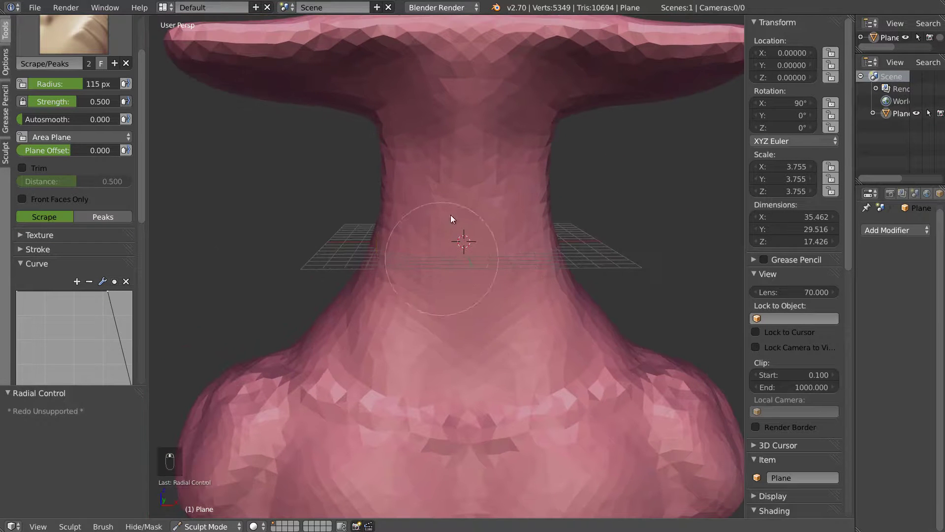
{"action": "key", "text": "d"}
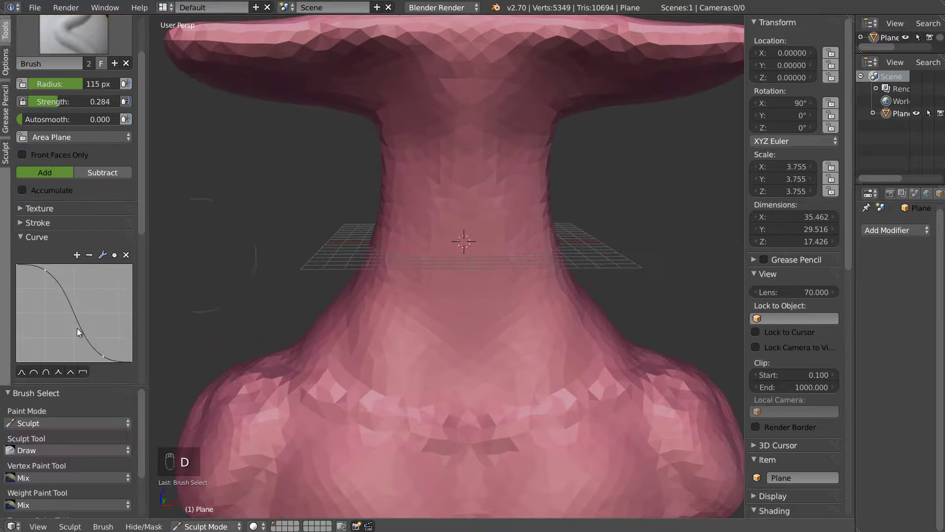
{"action": "left_click", "coordinate": [59, 372]}
{"action": "key", "text": "f"}
{"action": "left_click", "coordinate": [454, 261]}
- Carve the mouth line across the front of the neck using the SculptDraw brush with a 30 px radius
{"action": "middle_click_drag", "start_coordinate": [461, 252], "coordinate": [466, 238]}
{"action": "key", "text": "d"}
{"action": "key", "text": "f"}
{"action": "left_click", "coordinate": [429, 249]}
{"action": "mouse_move", "coordinate": [420, 254]}
{"action": "left_mouse_down"}
{"action": "mouse_move", "coordinate": [415, 262]}
{"action": "mouse_move", "coordinate": [428, 265]}
{"action": "mouse_move", "coordinate": [502, 266]}
{"action": "mouse_move", "coordinate": [484, 268]}
{"action": "left_mouse_up"}
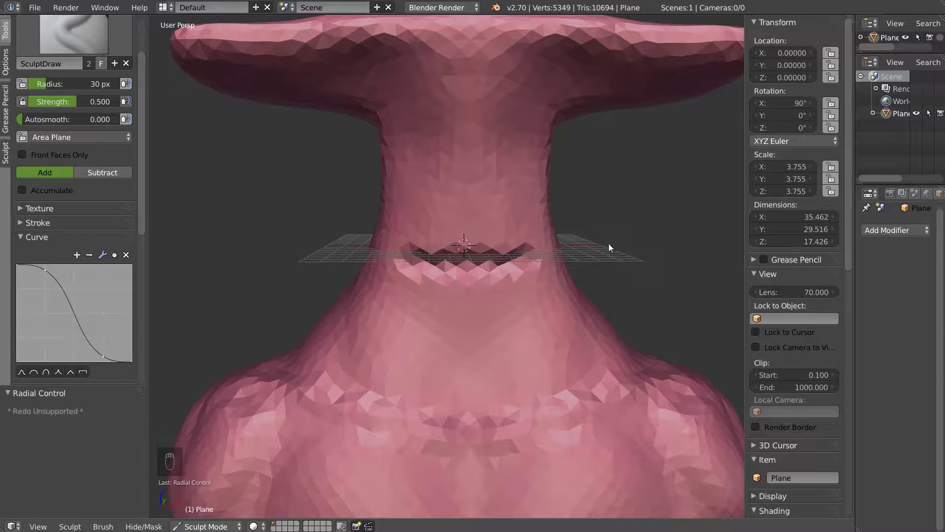
- Return to the Grab brush at a 200 px radius and pull the collarbone line's middle into a deeper V
{"action": "scroll", "coordinate": [542, 249], "scroll_direction": "down", "scroll_amount": 6}
{"action": "scroll", "coordinate": [512, 249], "scroll_direction": "up", "scroll_amount": 5}
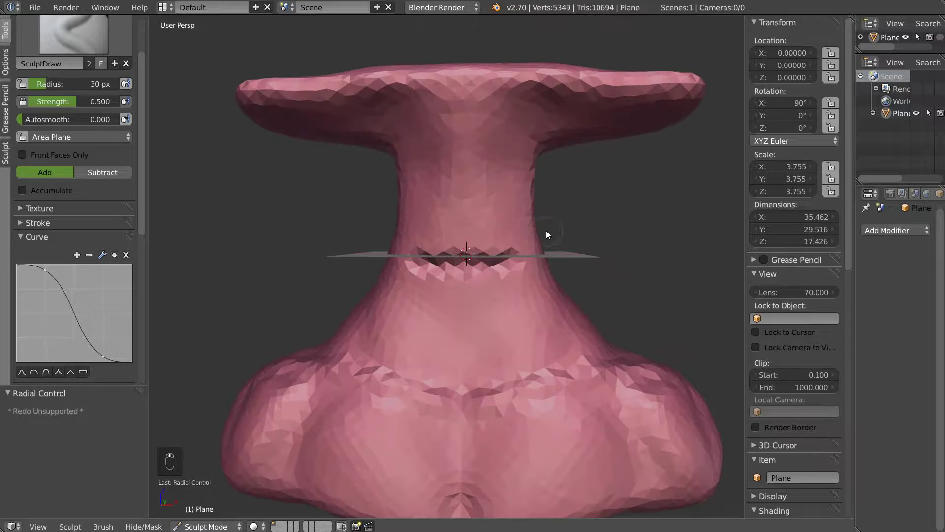
{"action": "key", "text": "g"}
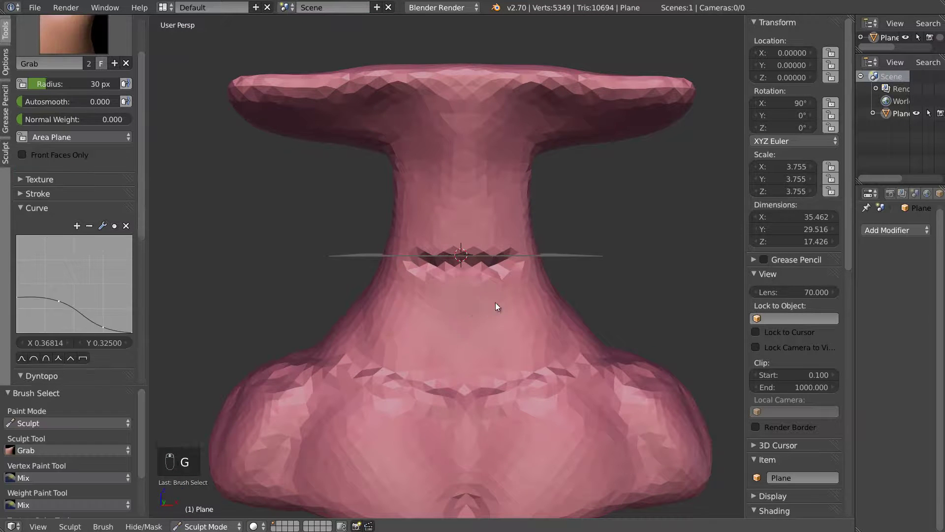
{"action": "key", "text": "f"}
{"action": "left_click_drag", "start_coordinate": [555, 315], "coordinate": [527, 340]}
{"action": "mouse_move", "coordinate": [439, 394]}
{"action": "left_mouse_down"}
{"action": "mouse_move", "coordinate": [432, 412]}
{"action": "mouse_move", "coordinate": [445, 407]}
{"action": "left_mouse_up"}
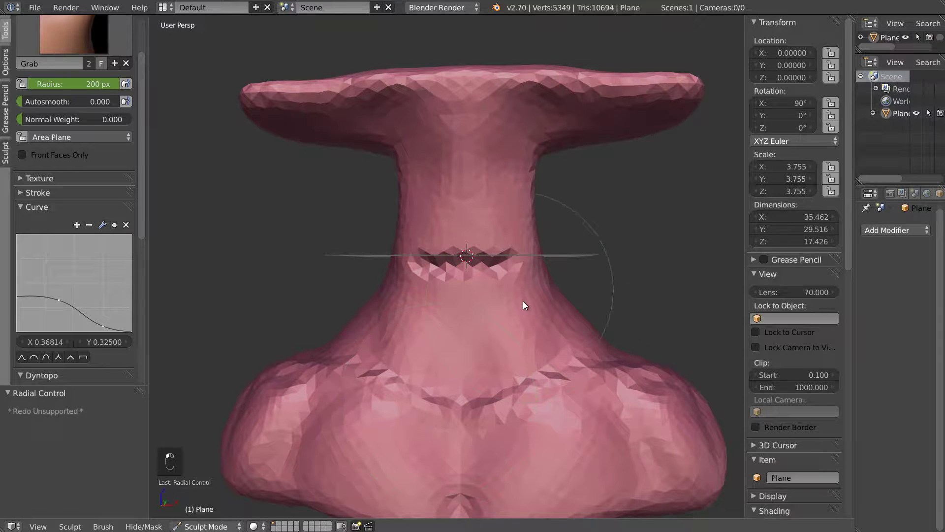
- Try to pull the area above the collarbone line with the Grab brush at an 80 px radius, and undo it
{"action": "key", "text": "f"}
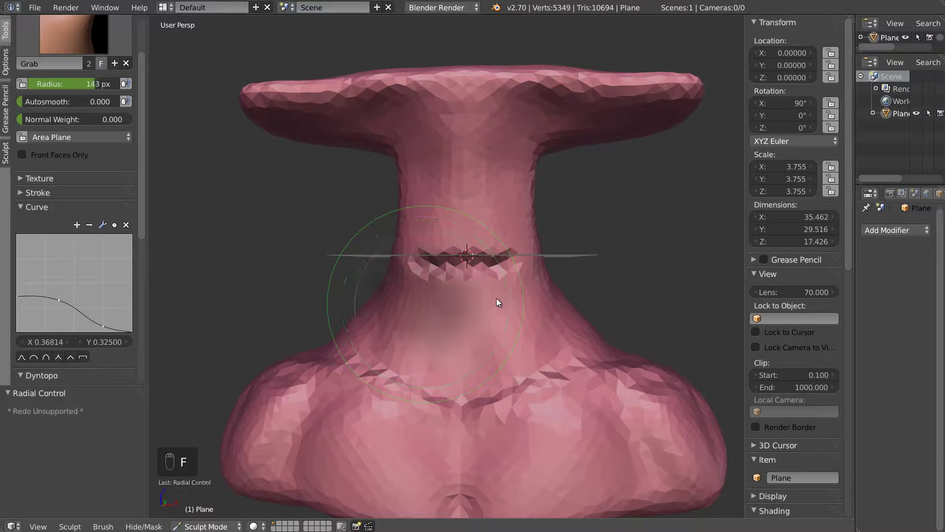
{"action": "left_click", "coordinate": [465, 309]}
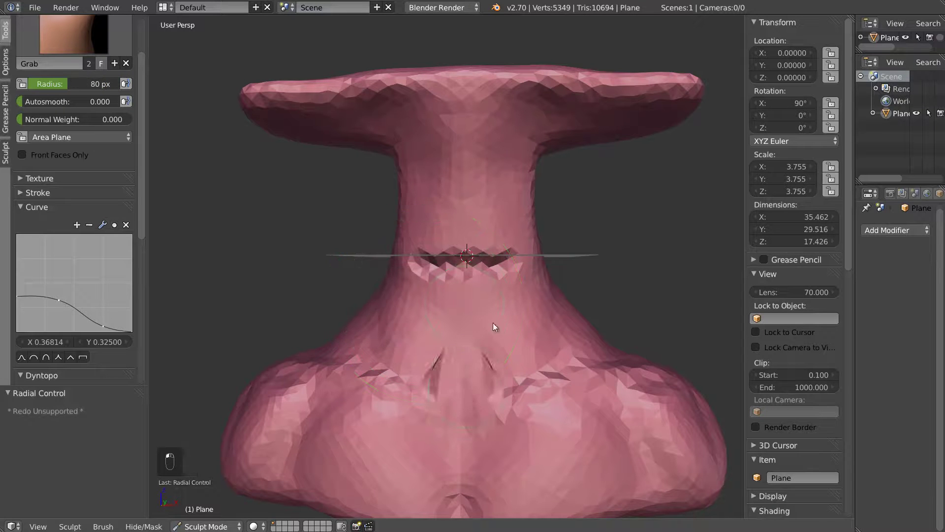
{"action": "key", "text": "ctrl+z"}
{"action": "key", "text": "f"}
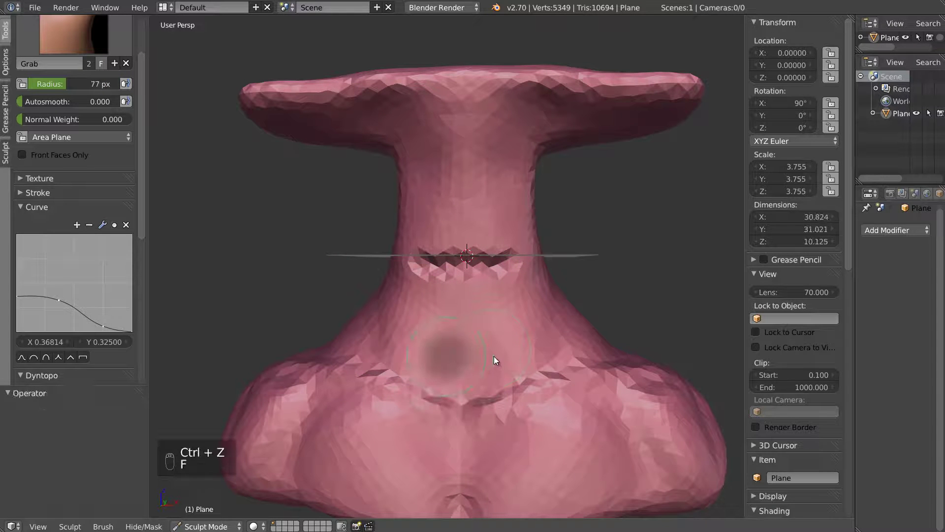
{"action": "right_click", "coordinate": [533, 339]}
- Select the Clay brush with a 33 px radius and build up the neck muscles from the collarbone up both sides of the neck
{"action": "key", "text": "c"}
{"action": "key", "text": "f"}
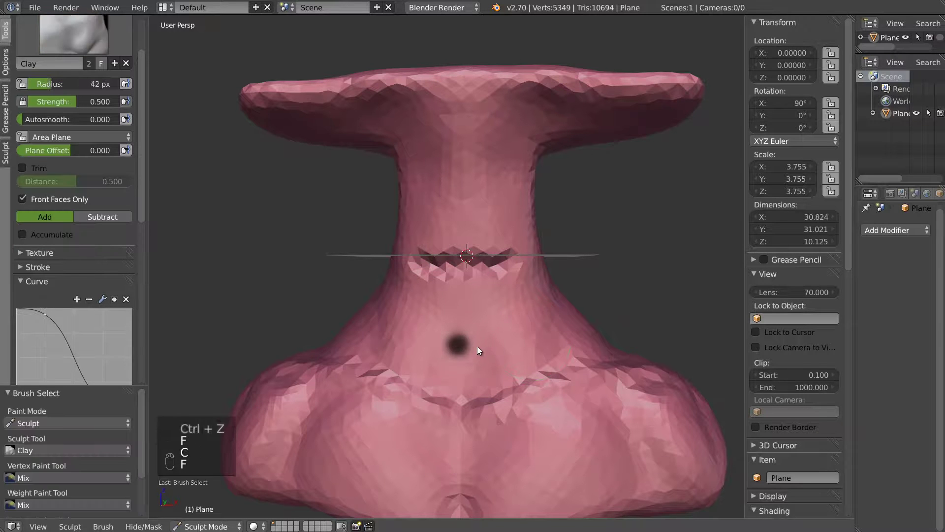
{"action": "left_click", "coordinate": [473, 354]}
{"action": "mouse_move", "coordinate": [500, 376]}
{"action": "left_mouse_down"}
{"action": "mouse_move", "coordinate": [511, 332]}
{"action": "mouse_move", "coordinate": [500, 362]}
{"action": "mouse_move", "coordinate": [544, 279]}
{"action": "mouse_move", "coordinate": [518, 288]}
{"action": "left_mouse_up"}
{"action": "key", "text": "s"}
{"action": "key", "text": "c"}
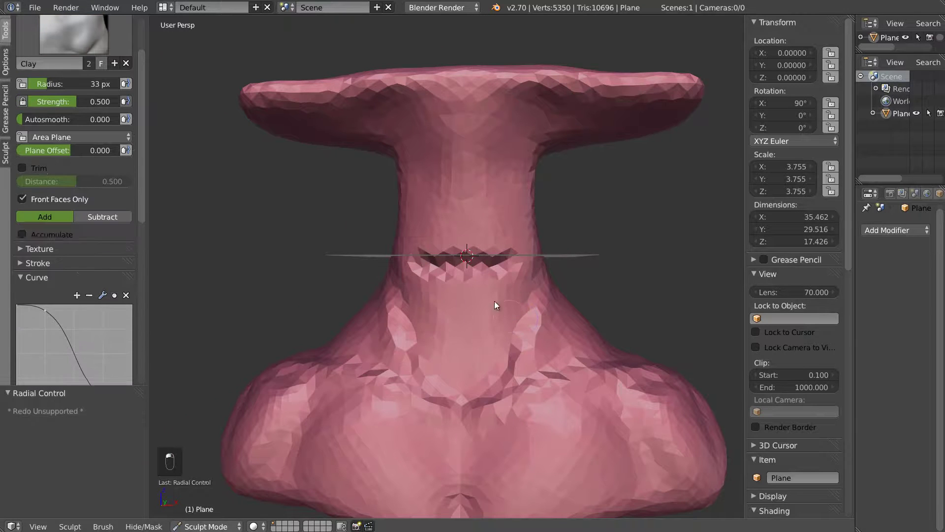
- Extend the neck muscles to the collarbone with Clay strokes, smoothing the surface along the neck sides and the collarbone
{"action": "middle_click_drag", "start_coordinate": [457, 296], "coordinate": [478, 302]}
{"action": "mouse_move", "coordinate": [381, 387]}
{"action": "left_mouse_down"}
{"action": "mouse_move", "coordinate": [356, 354]}
{"action": "mouse_move", "coordinate": [344, 371]}
{"action": "mouse_move", "coordinate": [372, 365]}
{"action": "mouse_move", "coordinate": [370, 345]}
{"action": "left_mouse_up"}
{"action": "left_click_drag", "start_coordinate": [374, 324], "coordinate": [376, 295], "text": "shift"}
{"action": "mouse_move", "coordinate": [384, 284]}
{"action": "left_mouse_down", "text": "shift"}
{"action": "mouse_move", "coordinate": [388, 276]}
{"action": "mouse_move", "coordinate": [404, 345]}
{"action": "mouse_move", "coordinate": [430, 360]}
{"action": "left_mouse_up", "text": "shift"}
{"action": "mouse_move", "coordinate": [428, 355]}
{"action": "middle_mouse_down"}
{"action": "mouse_move", "coordinate": [445, 354]}
{"action": "mouse_move", "coordinate": [481, 400]}
{"action": "middle_mouse_up"}
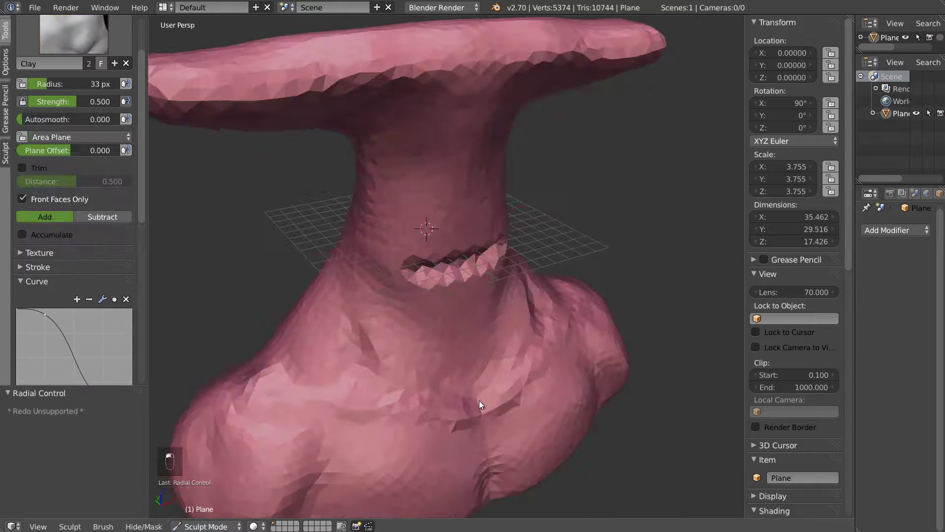
{"action": "left_click_drag", "start_coordinate": [486, 378], "coordinate": [498, 367]}
{"action": "middle_click_drag", "start_coordinate": [497, 371], "coordinate": [452, 327]}
{"action": "left_click_drag", "start_coordinate": [496, 363], "coordinate": [515, 338], "text": "shift"}
{"action": "middle_click_drag", "start_coordinate": [515, 339], "coordinate": [539, 304]}
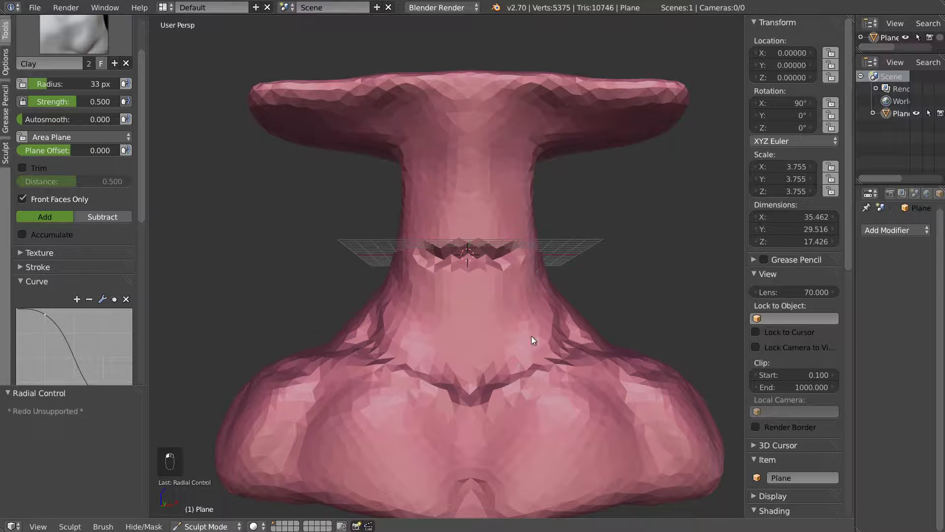
- Build up a central ridge below the front of the head with the Clay brush and smooth the surface beside it
{"action": "mouse_move", "coordinate": [539, 330]}
{"action": "middle_mouse_down"}
{"action": "mouse_move", "coordinate": [507, 299]}
{"action": "mouse_move", "coordinate": [479, 305]}
{"action": "mouse_move", "coordinate": [481, 298]}
{"action": "mouse_move", "coordinate": [485, 314]}
{"action": "middle_mouse_up"}
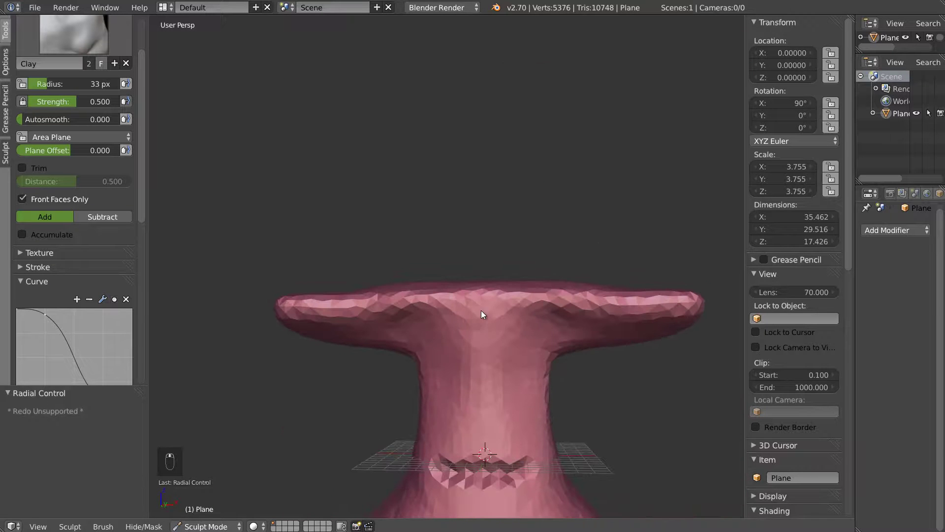
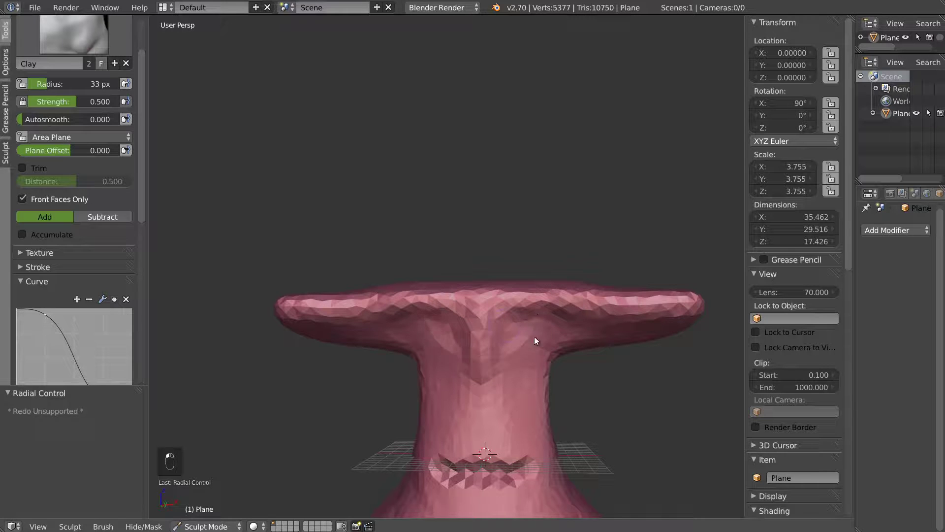
{"action": "mouse_move", "coordinate": [540, 342]}
{"action": "left_mouse_down", "text": "shift"}
{"action": "mouse_move", "coordinate": [518, 371]}
{"action": "mouse_move", "coordinate": [546, 335]}
{"action": "left_mouse_up", "text": "shift"}
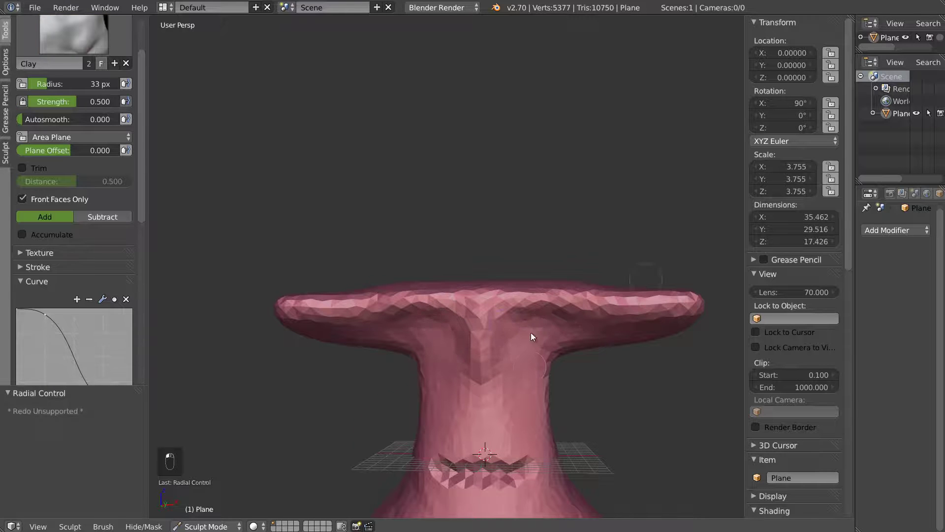
- Switch to Object Mode in the right side view and scale the bust by 1.363 along the Y axis
{"action": "scroll", "coordinate": [615, 290], "scroll_direction": "down", "scroll_amount": 4}
{"action": "middle_click_drag", "start_coordinate": [524, 315], "coordinate": [530, 266], "text": "shift"}
{"action": "mouse_move", "coordinate": [512, 313]}
{"action": "middle_mouse_down"}
{"action": "mouse_move", "coordinate": [376, 318]}
{"action": "mouse_move", "coordinate": [419, 307]}
{"action": "middle_mouse_up"}
{"action": "scroll", "coordinate": [475, 297], "scroll_direction": "up", "scroll_amount": 2}
{"action": "middle_click_drag", "start_coordinate": [477, 296], "coordinate": [486, 303]}
{"action": "mouse_move", "coordinate": [553, 312]}
{"action": "middle_mouse_down", "text": "shift"}
{"action": "mouse_move", "coordinate": [465, 301]}
{"action": "mouse_move", "coordinate": [488, 292]}
{"action": "mouse_move", "coordinate": [409, 267]}
{"action": "mouse_move", "coordinate": [407, 276]}
{"action": "mouse_move", "coordinate": [470, 291]}
{"action": "mouse_move", "coordinate": [407, 203]}
{"action": "middle_mouse_up", "text": "shift"}
{"action": "key", "text": "KP_3"}
{"action": "middle_click_drag", "start_coordinate": [350, 311], "coordinate": [481, 297], "text": "shift"}
{"action": "scroll", "coordinate": [424, 261], "scroll_direction": "up", "scroll_amount": 2}
{"action": "scroll", "coordinate": [455, 282], "scroll_direction": "up", "scroll_amount": 2}
{"action": "mouse_move", "coordinate": [398, 271]}
{"action": "middle_mouse_down", "text": "shift"}
{"action": "mouse_move", "coordinate": [456, 282]}
{"action": "mouse_move", "coordinate": [506, 246]}
{"action": "middle_mouse_up", "text": "shift"}
{"action": "scroll", "coordinate": [506, 246], "scroll_direction": "up", "scroll_amount": 3}
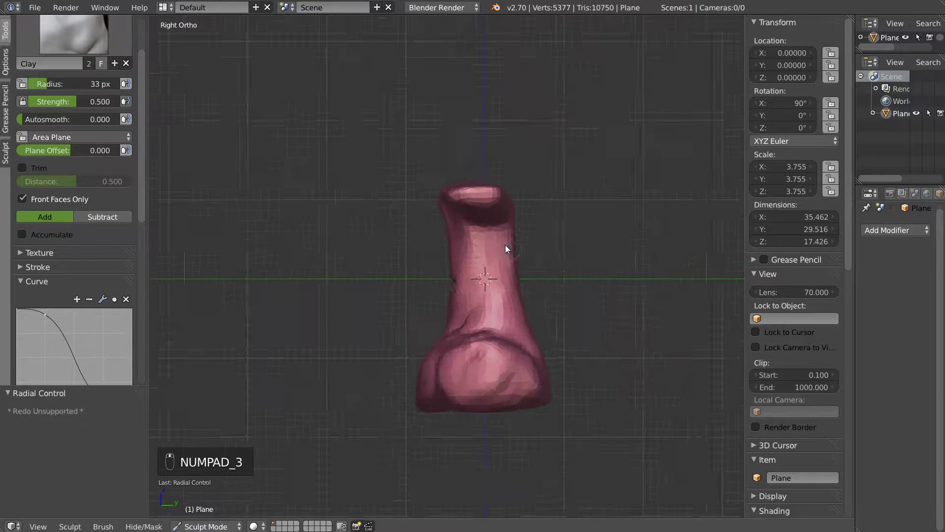
{"action": "key", "text": "ctrl+Tab"}
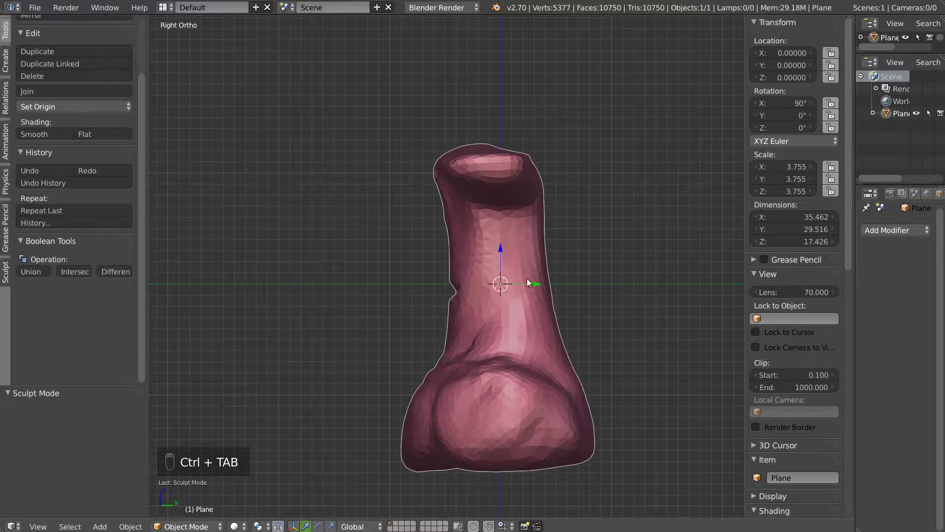
{"action": "key", "text": "s"}
{"action": "key", "text": "y"}
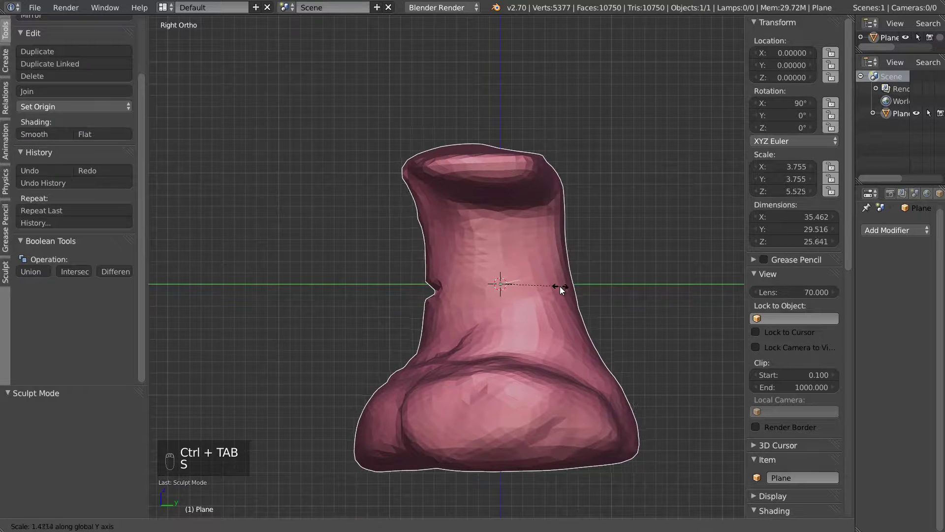
{"action": "left_click", "coordinate": [556, 286]}
{"action": "middle_click_drag", "start_coordinate": [557, 286], "coordinate": [506, 296]}
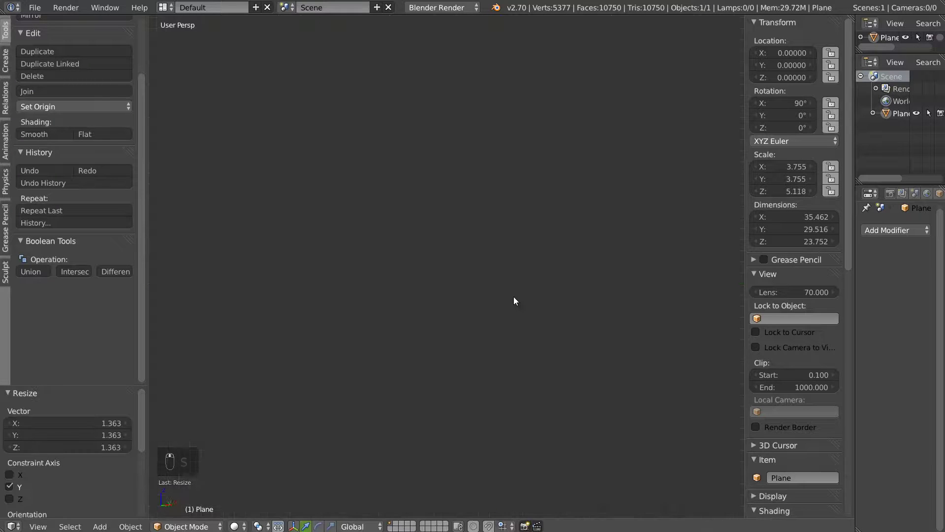
{"action": "key", "text": "KP_Decimal"}
{"action": "middle_click_drag", "start_coordinate": [531, 241], "coordinate": [336, 261]}
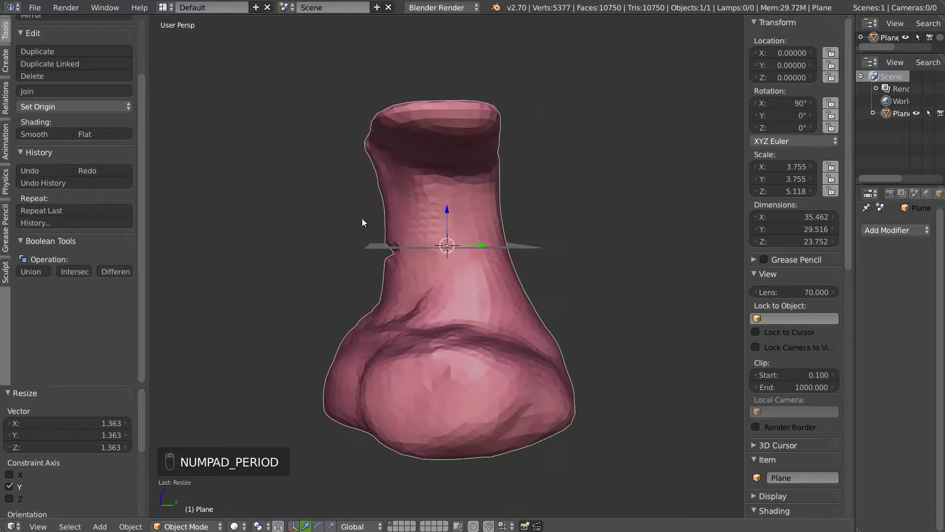
- Enter Edit Mode in the right side view with wireframe display and lasso-select the head and upper neck
{"action": "key", "text": "KP_3"}
{"action": "mouse_move", "coordinate": [429, 258]}
{"action": "middle_mouse_down", "text": "shift"}
{"action": "mouse_move", "coordinate": [428, 282]}
{"action": "mouse_move", "coordinate": [439, 267]}
{"action": "middle_mouse_up", "text": "shift"}
{"action": "key", "text": "Tab"}
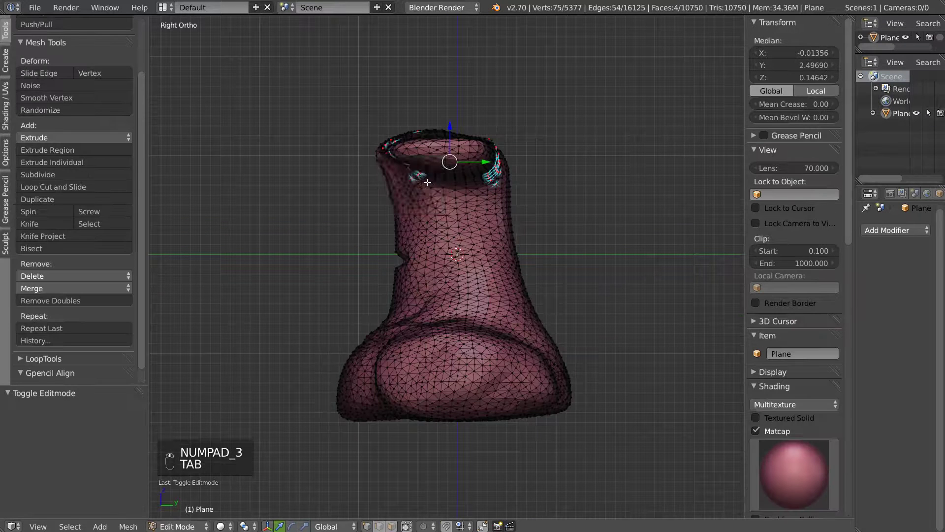
{"action": "key", "text": "ctrl+Tab"}
{"action": "left_click", "coordinate": [381, 192]}
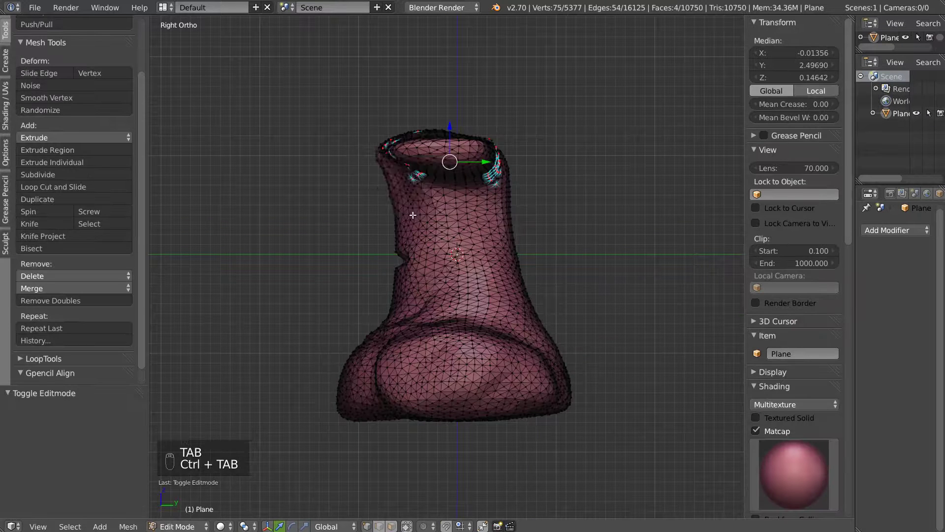
{"action": "key", "text": "z"}
{"action": "right_click_drag", "start_coordinate": [333, 186], "coordinate": [403, 197], "text": "ctrl"}
{"action": "right_click_drag", "start_coordinate": [214, 229], "coordinate": [246, 244], "text": "ctrl"}
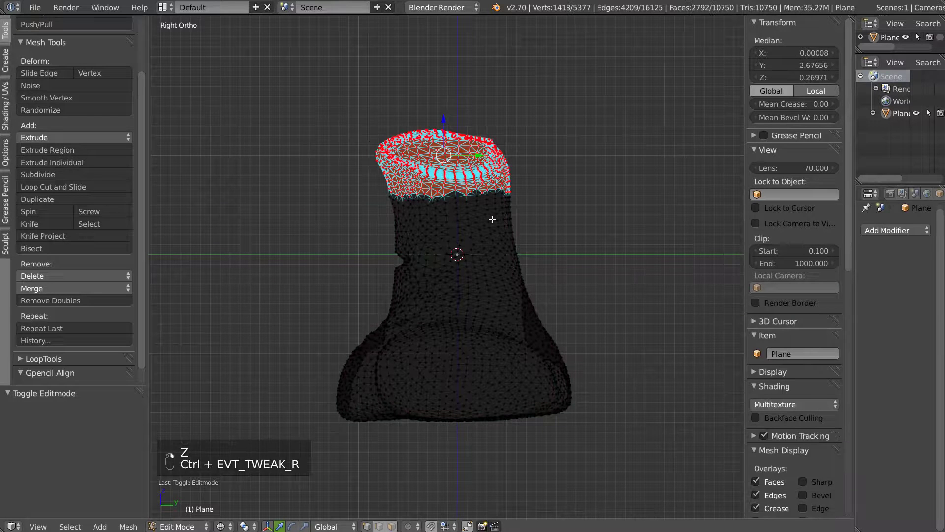
- Enable proportional editing and move the selected head and upper neck -0.548 along the Y axis
{"action": "key", "text": "o"}
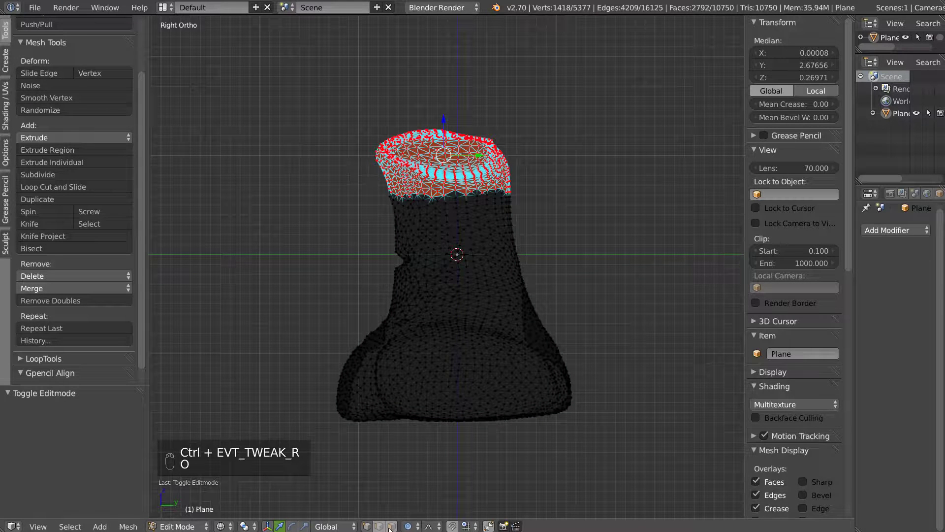
{"action": "left_click_drag", "start_coordinate": [479, 155], "coordinate": [485, 166]}
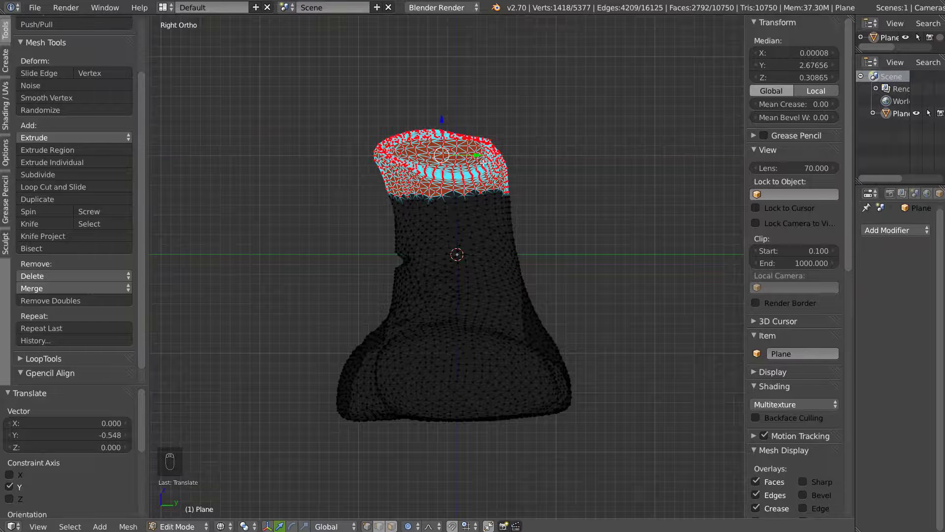
{"action": "left_click", "coordinate": [415, 526]}
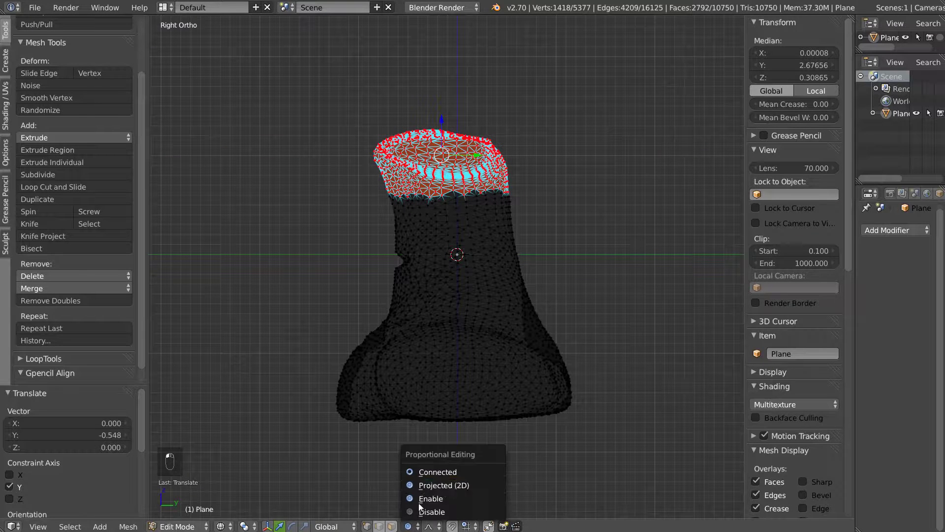
{"action": "left_click", "coordinate": [443, 494]}
{"action": "key", "text": "g"}
{"action": "key", "text": "y"}
{"action": "left_click_drag", "start_coordinate": [475, 155], "coordinate": [475, 155]}
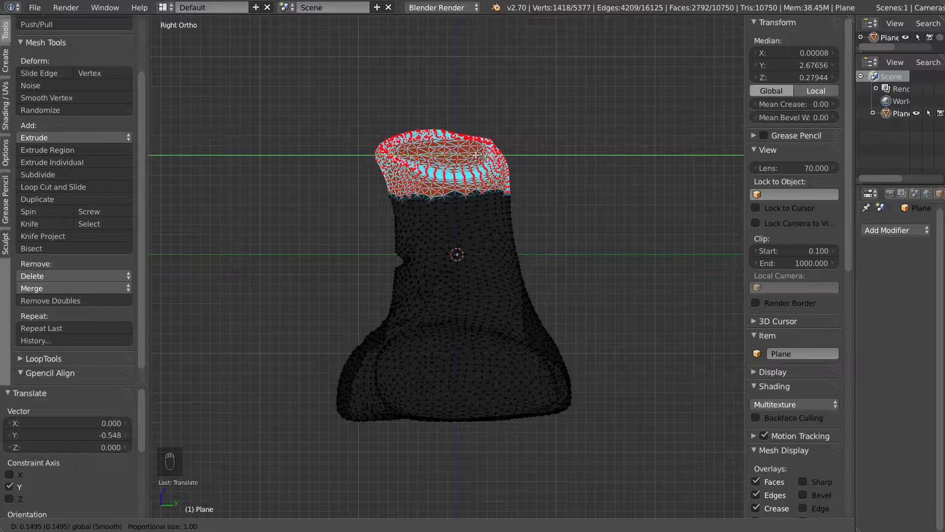
{"action": "left_click_drag", "start_coordinate": [475, 155], "coordinate": [475, 155]}
{"action": "key", "text": "Escape"}
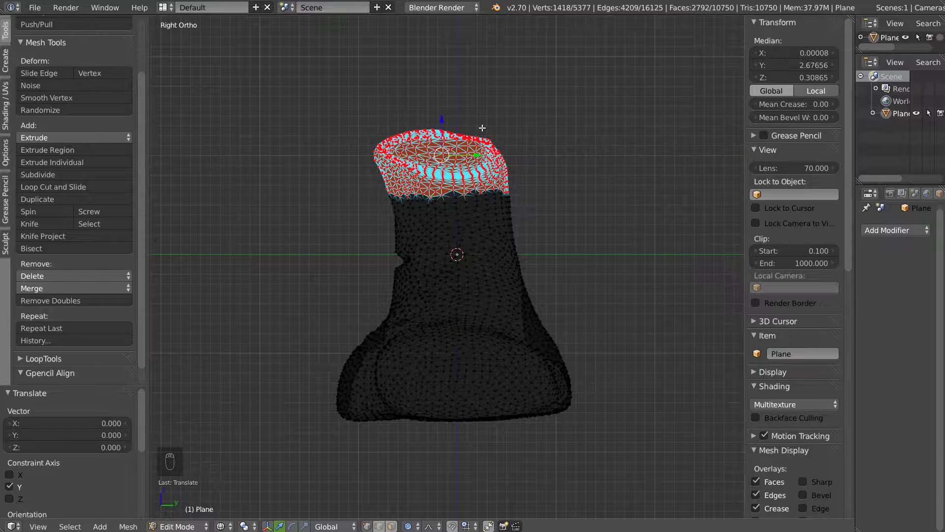
{"action": "right_click_drag", "start_coordinate": [477, 164], "coordinate": [471, 163]}
{"action": "key", "text": "Escape"}
- Reduce the selection to the head, move it 1.196 along Y with a proportional size of 10.83, and return to solid Object Mode
{"action": "mouse_move", "coordinate": [521, 143]}
{"action": "right_mouse_down", "text": "ctrl"}
{"action": "mouse_move", "coordinate": [376, 159]}
{"action": "mouse_move", "coordinate": [516, 175]}
{"action": "right_mouse_up", "text": "ctrl"}
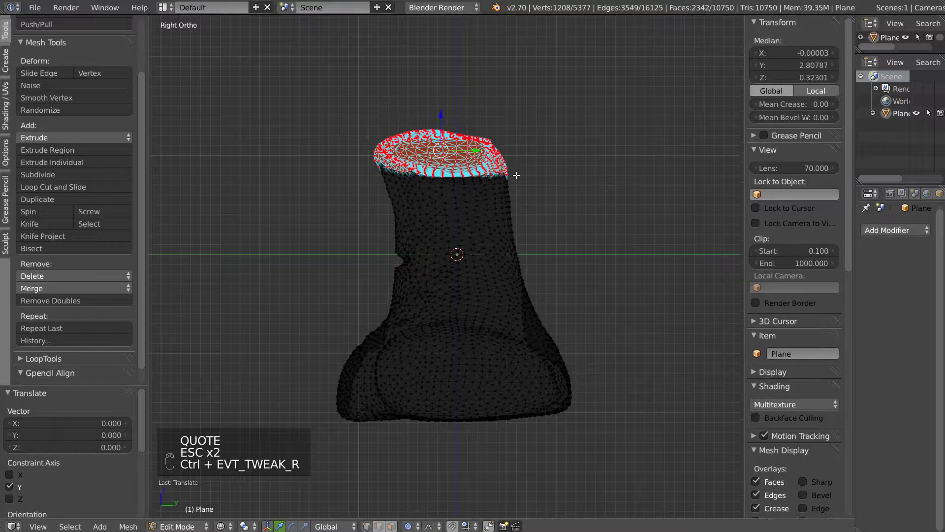
{"action": "key", "text": "g"}
{"action": "key", "text": "y"}
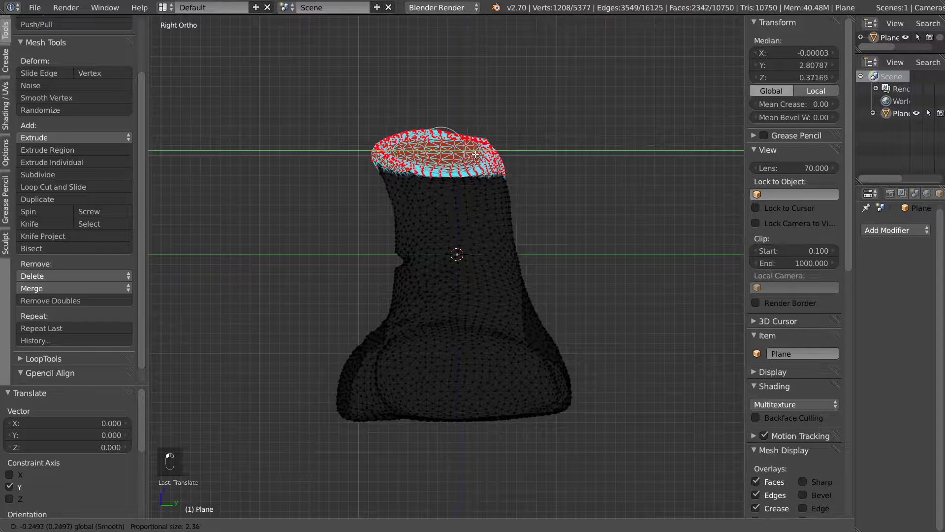
{"action": "scroll", "coordinate": [476, 156], "scroll_direction": "down", "scroll_amount": 12}
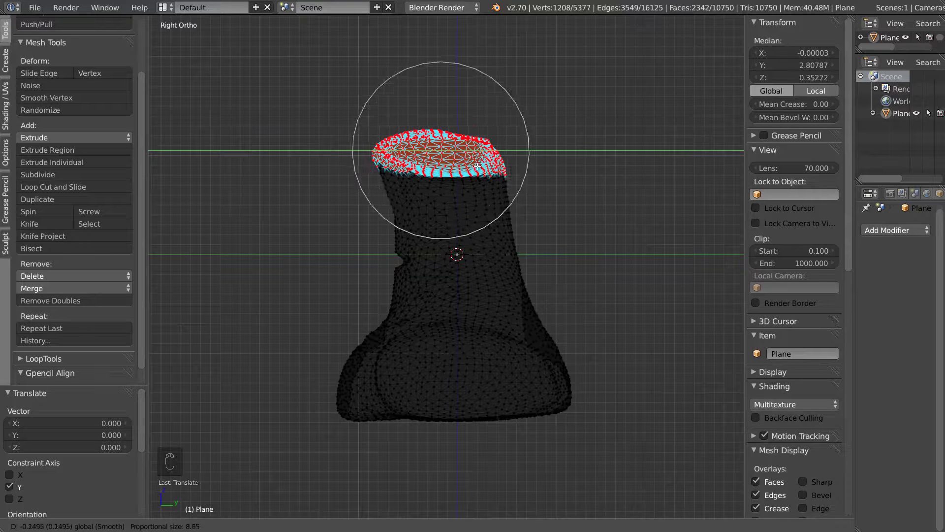
{"action": "scroll", "coordinate": [480, 189], "scroll_direction": "down", "scroll_amount": 3}
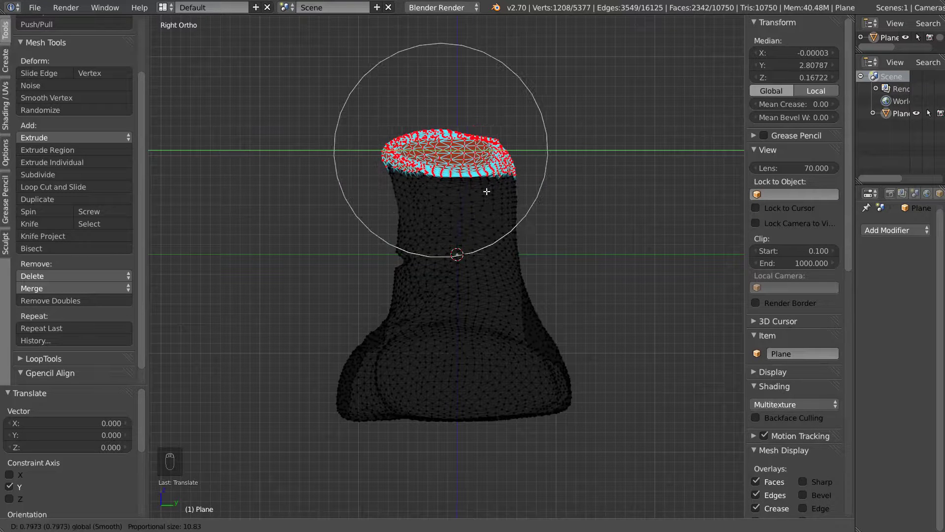
{"action": "left_click", "coordinate": [484, 222]}
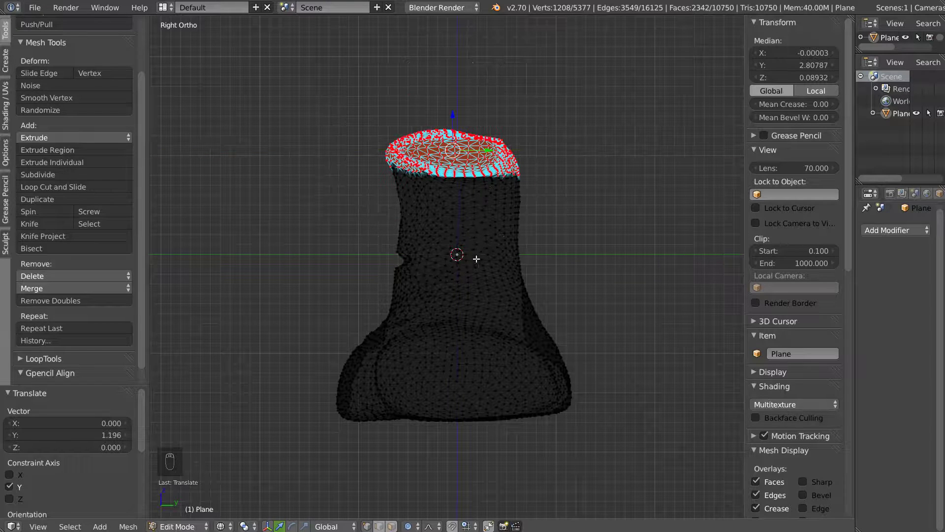
{"action": "mouse_move", "coordinate": [481, 269]}
{"action": "middle_mouse_down"}
{"action": "mouse_move", "coordinate": [586, 352]}
{"action": "mouse_move", "coordinate": [492, 347]}
{"action": "mouse_move", "coordinate": [523, 339]}
{"action": "mouse_move", "coordinate": [553, 312]}
{"action": "middle_mouse_up"}
{"action": "key", "text": "z"}
{"action": "key", "text": "Tab"}
- Turn on Only Render in the viewport display settings
{"action": "scroll", "coordinate": [760, 365], "scroll_direction": "down", "scroll_amount": 7}
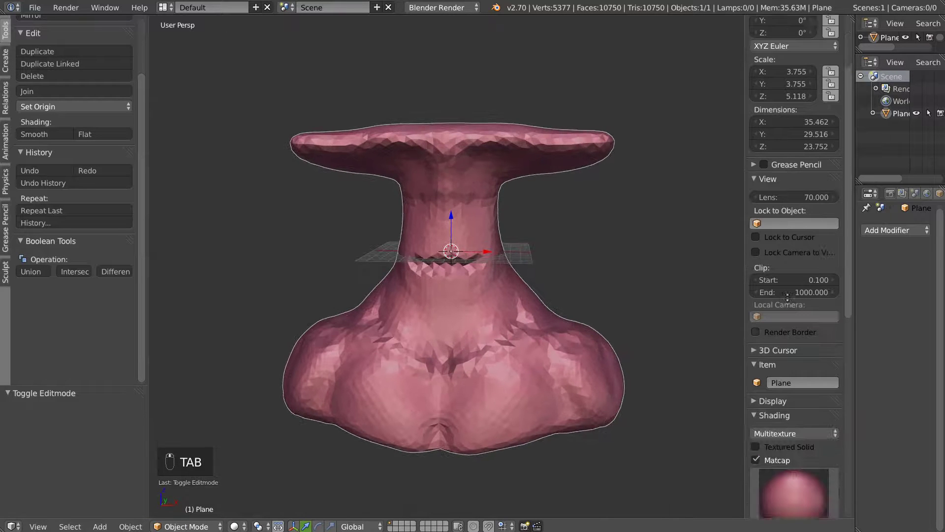
{"action": "mouse_move", "coordinate": [521, 263]}
{"action": "middle_mouse_down"}
{"action": "mouse_move", "coordinate": [457, 261]}
{"action": "mouse_move", "coordinate": [499, 266]}
{"action": "middle_mouse_up"}
{"action": "left_click", "coordinate": [762, 356]}
{"action": "left_click", "coordinate": [756, 374]}
- Return to Sculpt Mode with dynamic topology enabled and smooth the seam across the upper neck
{"action": "middle_click_drag", "start_coordinate": [416, 303], "coordinate": [462, 265]}
{"action": "key", "text": "ctrl+Tab"}
{"action": "key", "text": "ctrl+d"}
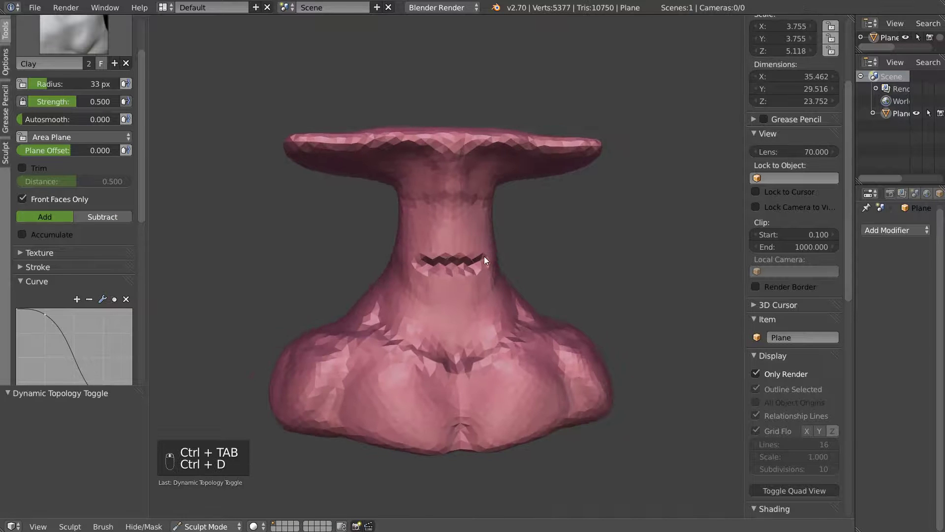
{"action": "scroll", "coordinate": [440, 214], "scroll_direction": "up", "scroll_amount": 2}
{"action": "middle_click_drag", "start_coordinate": [440, 214], "coordinate": [476, 169]}
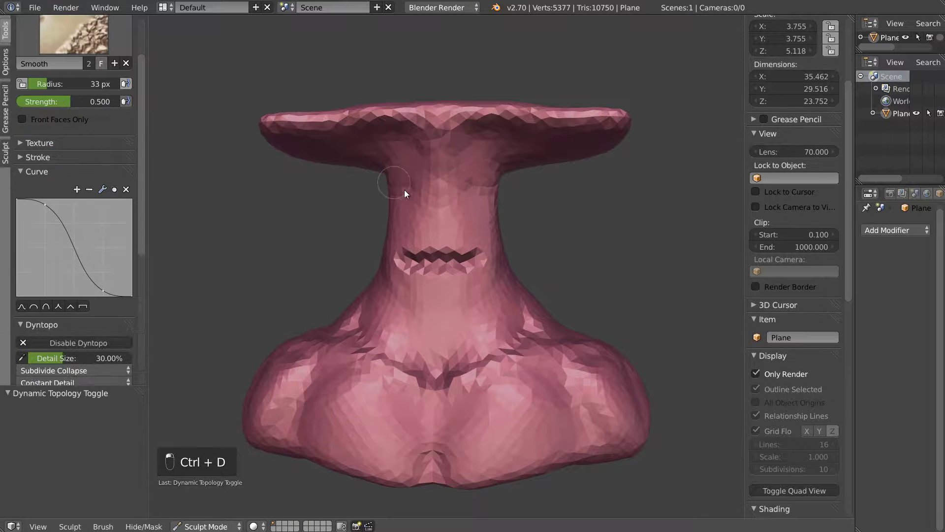
{"action": "middle_click_drag", "start_coordinate": [525, 281], "coordinate": [474, 326]}
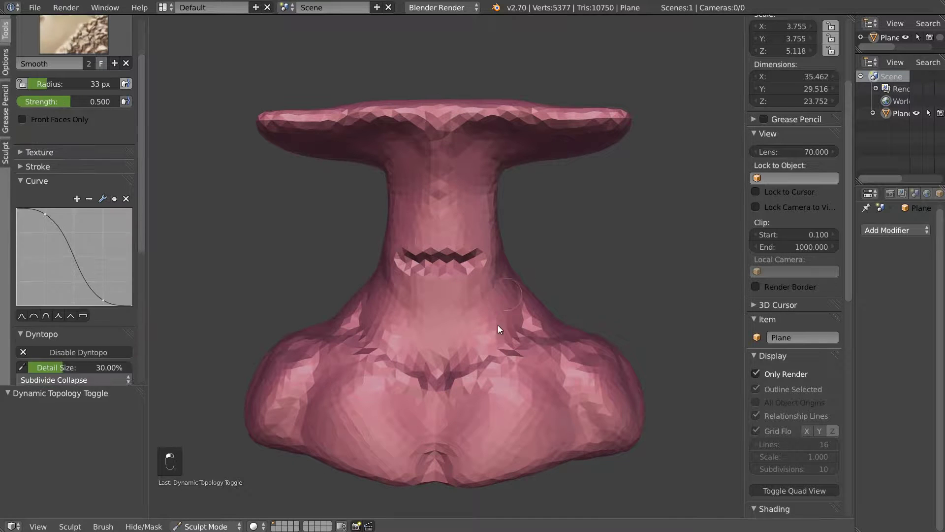
- Set the Clay brush's radius to 74 px and build up the sides of the neck
{"action": "key", "text": "c"}
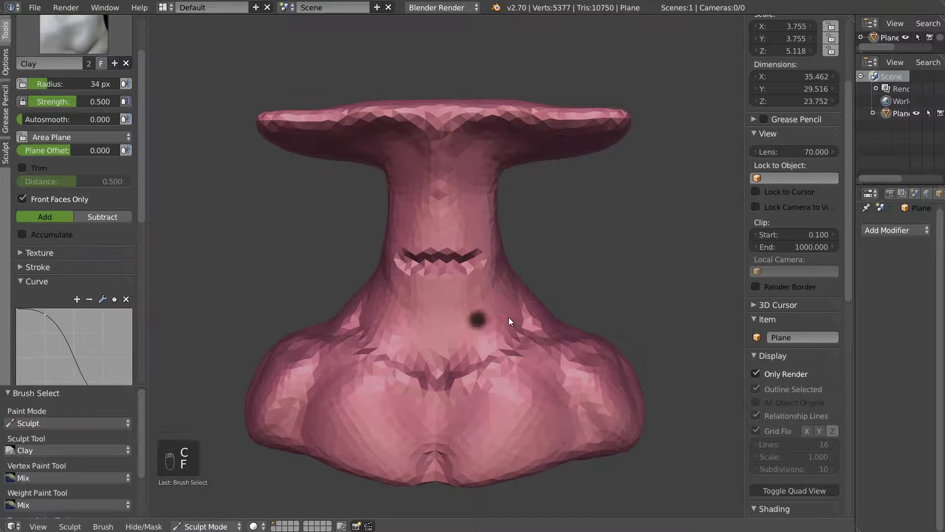
{"action": "key", "text": "f"}
{"action": "left_click", "coordinate": [513, 303]}
{"action": "mouse_move", "coordinate": [521, 294]}
{"action": "middle_mouse_down"}
{"action": "mouse_move", "coordinate": [461, 234]}
{"action": "mouse_move", "coordinate": [548, 220]}
{"action": "mouse_move", "coordinate": [608, 266]}
{"action": "middle_mouse_up"}
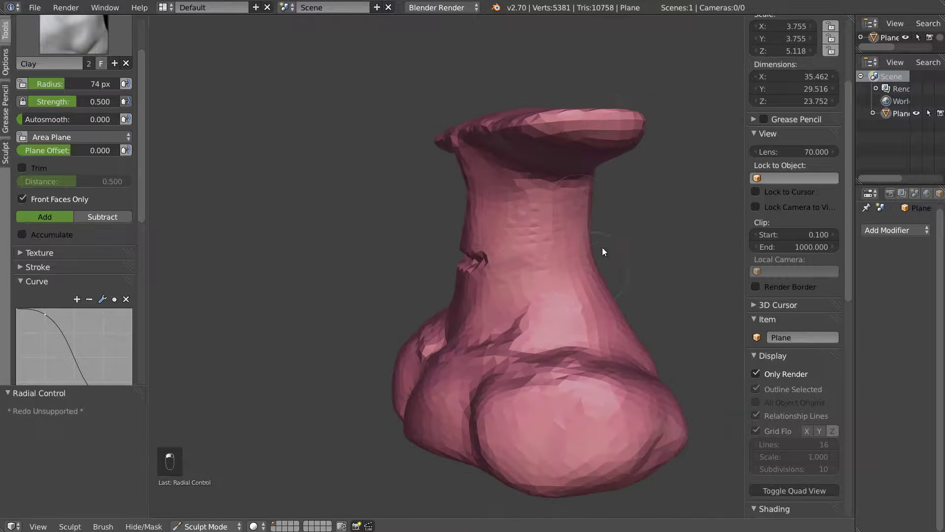
{"action": "middle_click_drag", "start_coordinate": [536, 243], "coordinate": [601, 257]}
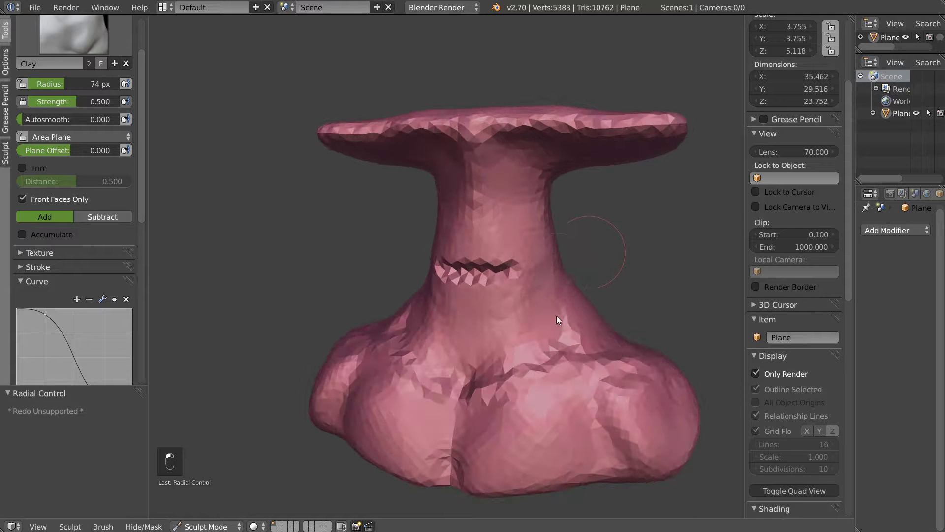
- Fill in the crease down the middle of the upper back with the Clay brush
{"action": "middle_click_drag", "start_coordinate": [585, 315], "coordinate": [644, 322]}
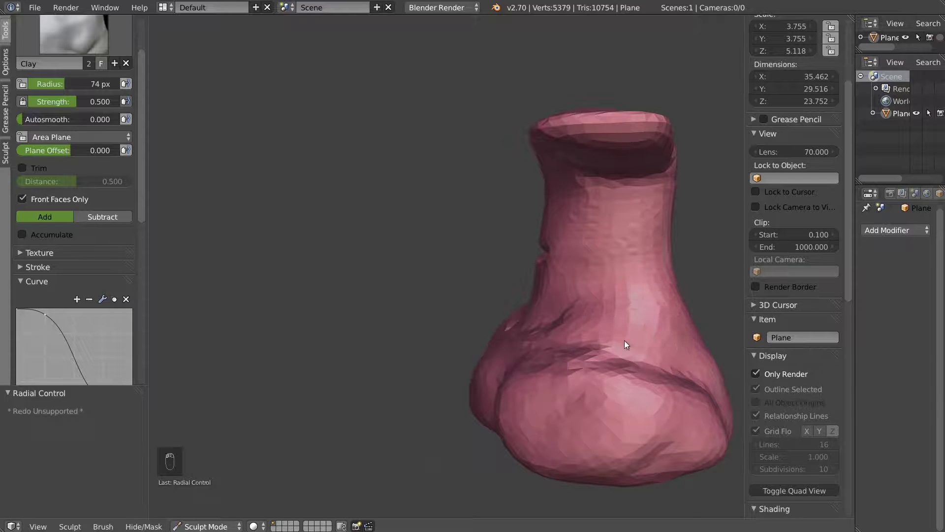
{"action": "mouse_move", "coordinate": [678, 329]}
{"action": "middle_mouse_down"}
{"action": "mouse_move", "coordinate": [664, 344]}
{"action": "mouse_move", "coordinate": [692, 319]}
{"action": "mouse_move", "coordinate": [607, 316]}
{"action": "middle_mouse_up"}
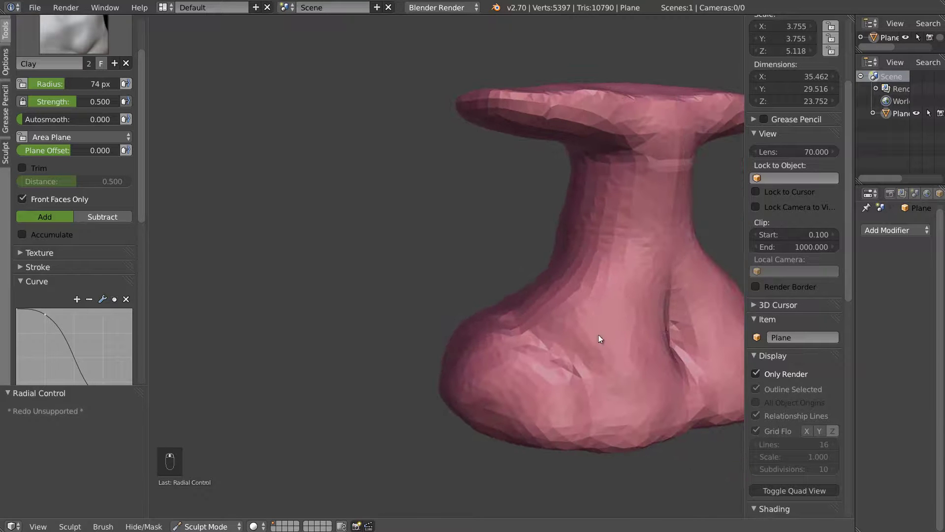
{"action": "left_click_drag", "start_coordinate": [672, 300], "coordinate": [678, 353]}
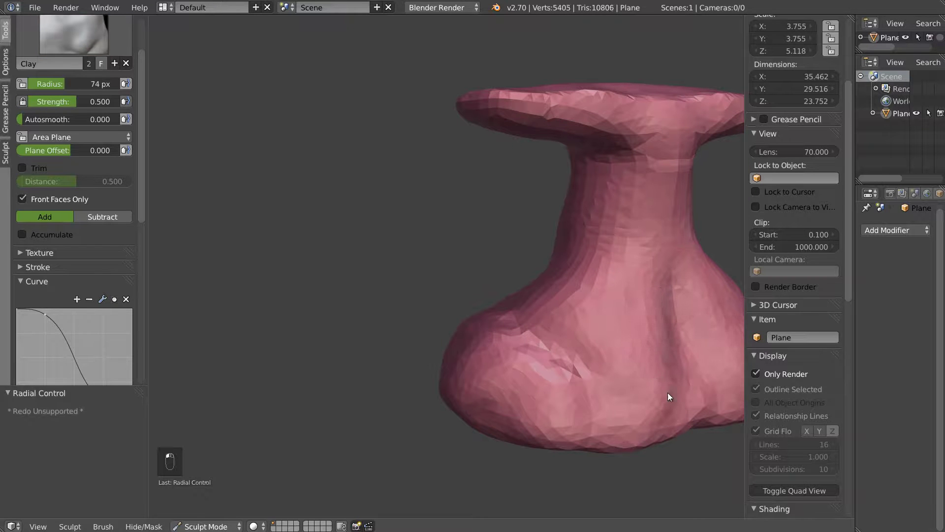
{"action": "middle_click_drag", "start_coordinate": [574, 363], "coordinate": [535, 359]}
{"action": "scroll", "coordinate": [658, 327], "scroll_direction": "up", "scroll_amount": 3}
{"action": "scroll", "coordinate": [656, 324], "scroll_direction": "down", "scroll_amount": 5}
{"action": "middle_click_drag", "start_coordinate": [671, 350], "coordinate": [474, 327]}
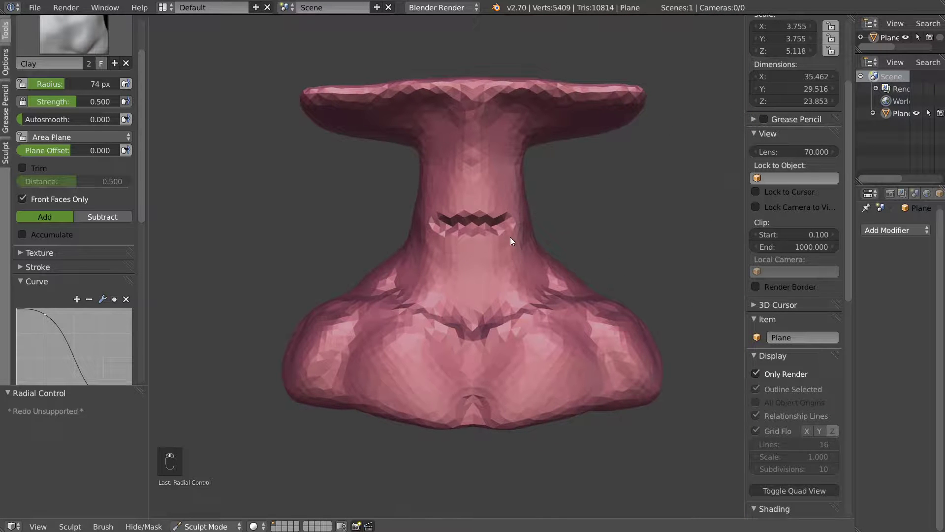
- Smooth the area around the mouth and build up the slopes from the neck to the shoulders with the Clay brush
{"action": "scroll", "coordinate": [485, 226], "scroll_direction": "up", "scroll_amount": 2}
{"action": "key", "text": "s"}
{"action": "key", "text": "c"}
{"action": "mouse_move", "coordinate": [527, 161]}
{"action": "middle_mouse_down"}
{"action": "mouse_move", "coordinate": [520, 137]}
{"action": "mouse_move", "coordinate": [431, 272]}
{"action": "middle_mouse_up"}
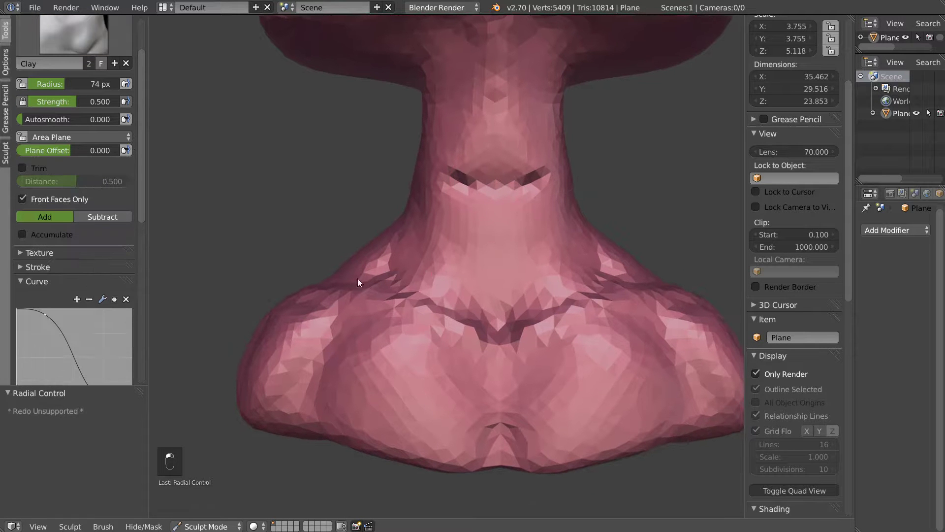
{"action": "key", "text": "s"}
{"action": "key", "text": "c"}
{"action": "mouse_move", "coordinate": [428, 233]}
{"action": "middle_mouse_down"}
{"action": "mouse_move", "coordinate": [447, 280]}
{"action": "mouse_move", "coordinate": [396, 291]}
{"action": "mouse_move", "coordinate": [375, 251]}
{"action": "mouse_move", "coordinate": [396, 246]}
{"action": "middle_mouse_up"}
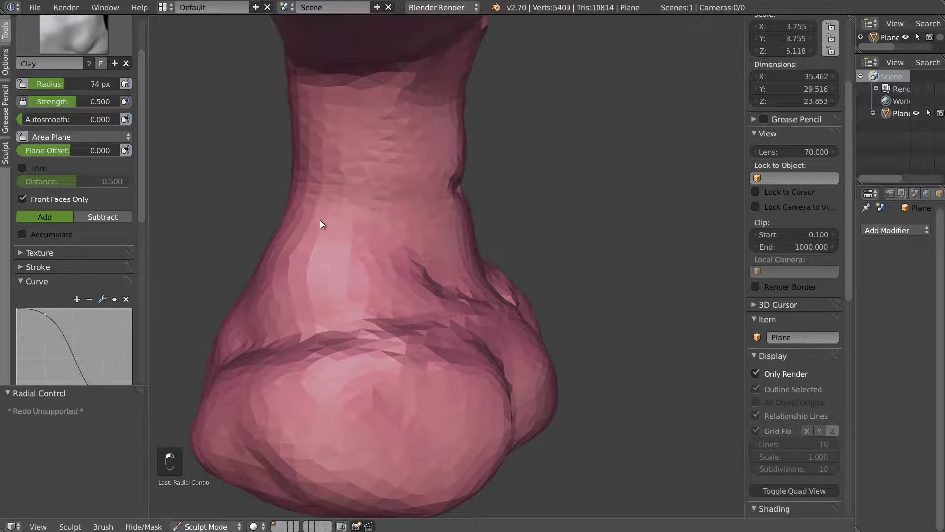
{"action": "left_click_drag", "start_coordinate": [320, 267], "coordinate": [288, 300], "text": "shift"}
{"action": "mouse_move", "coordinate": [288, 300]}
{"action": "middle_mouse_down"}
{"action": "mouse_move", "coordinate": [332, 243]}
{"action": "mouse_move", "coordinate": [307, 244]}
{"action": "mouse_move", "coordinate": [344, 246]}
{"action": "middle_mouse_up"}
{"action": "scroll", "coordinate": [381, 272], "scroll_direction": "down", "scroll_amount": 3}
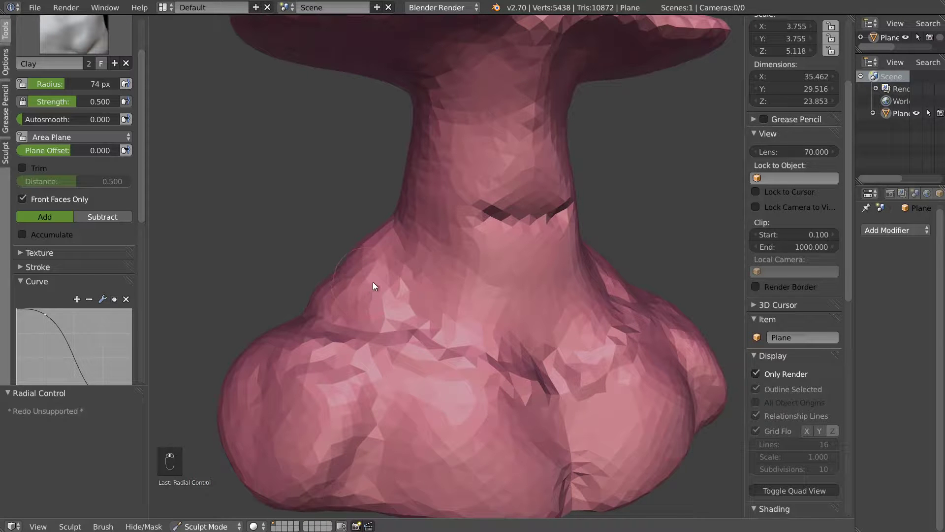
- Set the Clay brush's radius to 110 px, adjust its strength, and build up and smooth the muscle between neck and shoulder
{"action": "key", "text": "f"}
{"action": "left_click", "coordinate": [389, 279]}
{"action": "key", "text": "shift+f"}
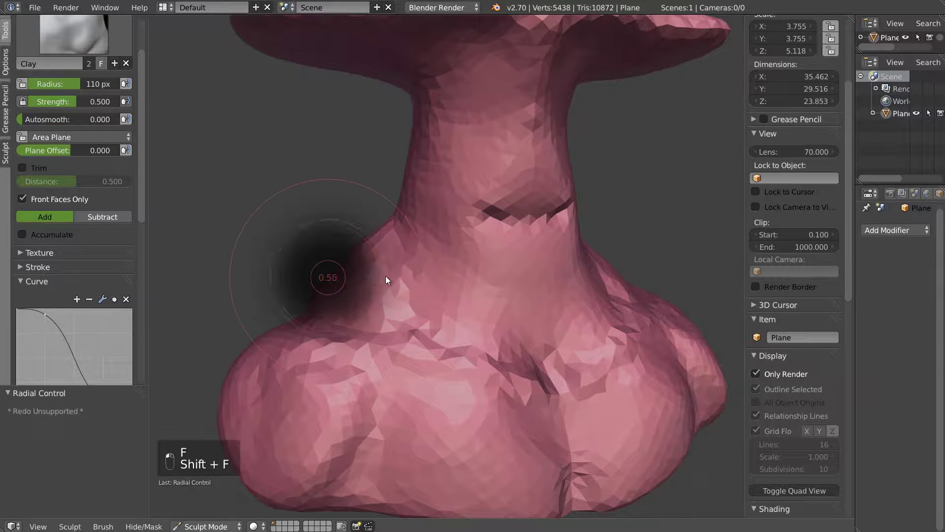
{"action": "left_click", "coordinate": [361, 279]}
{"action": "middle_click_drag", "start_coordinate": [361, 279], "coordinate": [363, 258]}
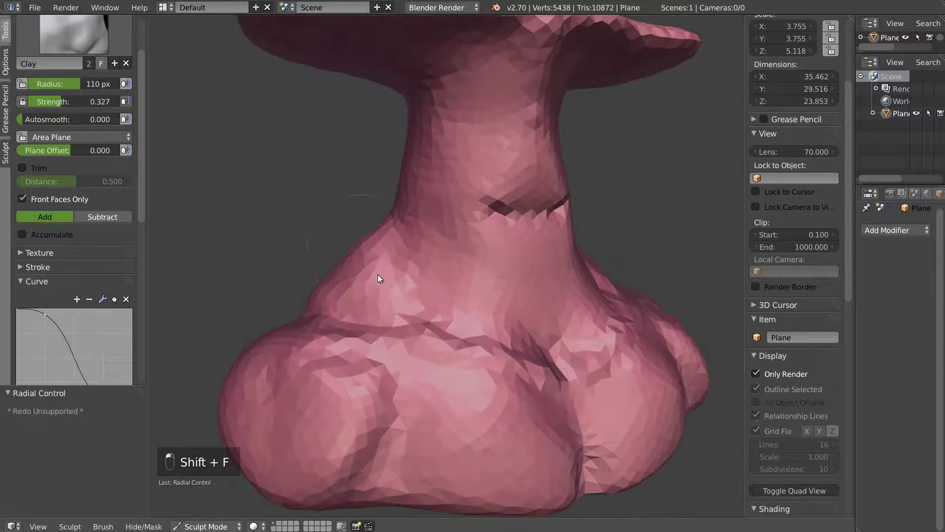
{"action": "key", "text": "shift+f"}
{"action": "left_click", "coordinate": [353, 256]}
{"action": "left_click_drag", "start_coordinate": [348, 282], "coordinate": [326, 349]}
{"action": "mouse_move", "coordinate": [358, 273]}
{"action": "left_mouse_down", "text": "shift"}
{"action": "mouse_move", "coordinate": [352, 260]}
{"action": "mouse_move", "coordinate": [338, 275]}
{"action": "mouse_move", "coordinate": [344, 244]}
{"action": "left_mouse_up", "text": "shift"}
- Pull the shoulders outward with the Grab brush at a radius of 200 px
{"action": "mouse_move", "coordinate": [420, 287]}
{"action": "middle_mouse_down"}
{"action": "mouse_move", "coordinate": [376, 273]}
{"action": "mouse_move", "coordinate": [444, 275]}
{"action": "mouse_move", "coordinate": [425, 337]}
{"action": "mouse_move", "coordinate": [453, 287]}
{"action": "mouse_move", "coordinate": [450, 273]}
{"action": "middle_mouse_up"}
{"action": "key", "text": "g"}
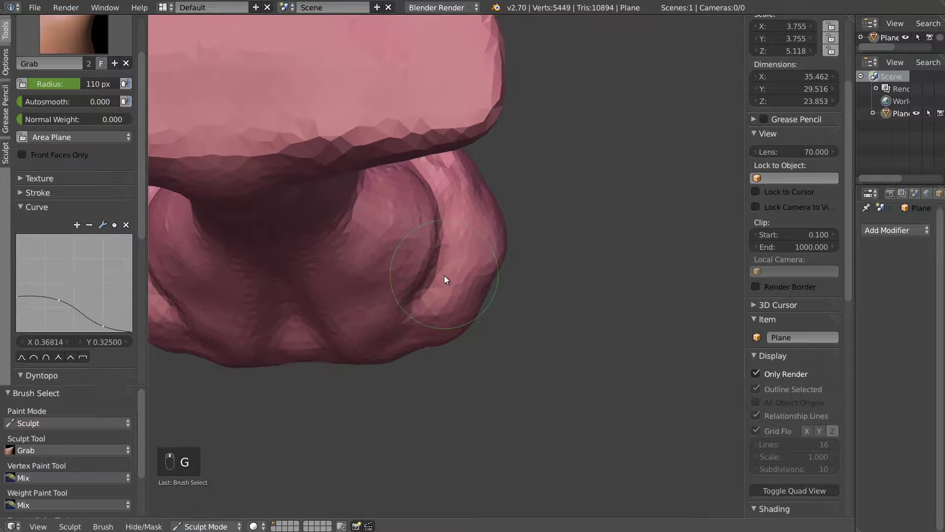
{"action": "key", "text": "f"}
{"action": "left_click", "coordinate": [485, 264]}
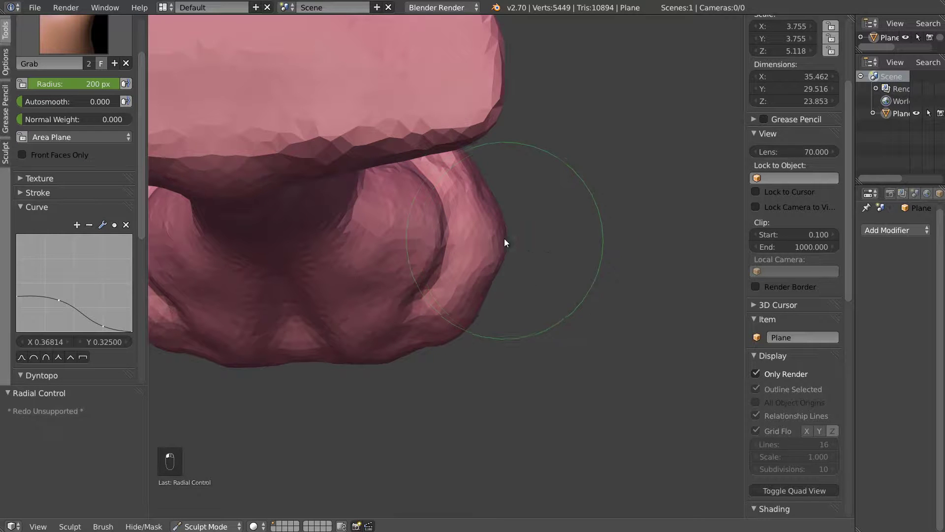
{"action": "left_click_drag", "start_coordinate": [504, 238], "coordinate": [545, 245]}
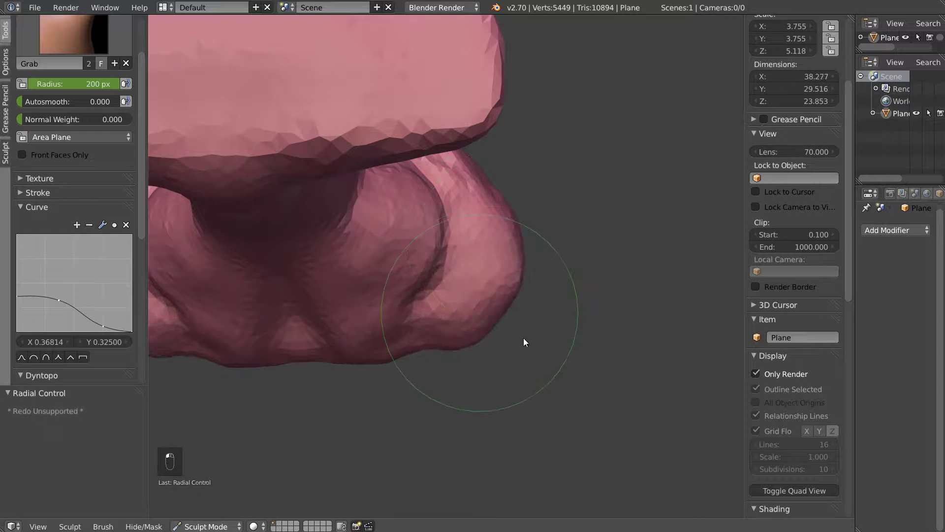
{"action": "left_click_drag", "start_coordinate": [494, 192], "coordinate": [551, 176]}
{"action": "mouse_move", "coordinate": [535, 202]}
{"action": "middle_mouse_down"}
{"action": "mouse_move", "coordinate": [397, 181]}
{"action": "mouse_move", "coordinate": [634, 226]}
{"action": "mouse_move", "coordinate": [469, 242]}
{"action": "mouse_move", "coordinate": [479, 280]}
{"action": "mouse_move", "coordinate": [477, 243]}
{"action": "middle_mouse_up"}
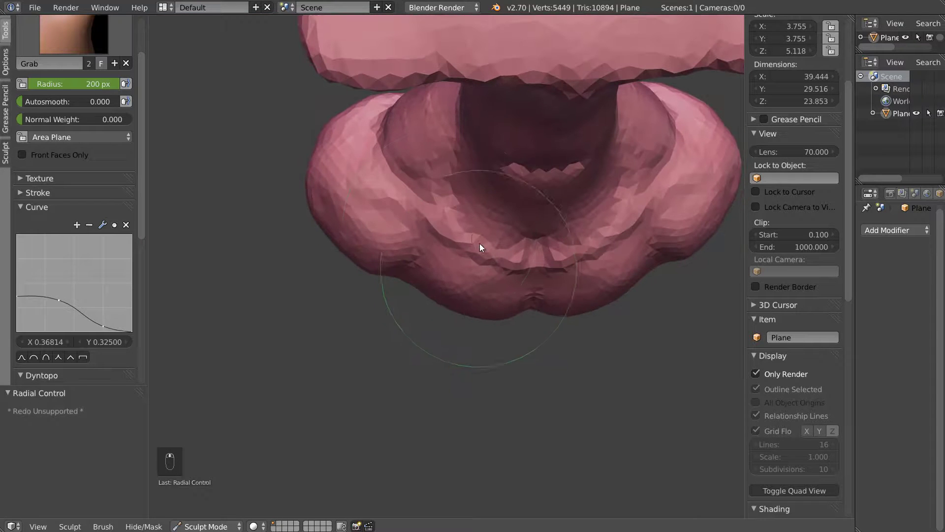
- Reduce the Grab brush's radius to 117 px and refine the contour of the shoulders
{"action": "key", "text": "f"}
{"action": "left_click", "coordinate": [385, 234]}
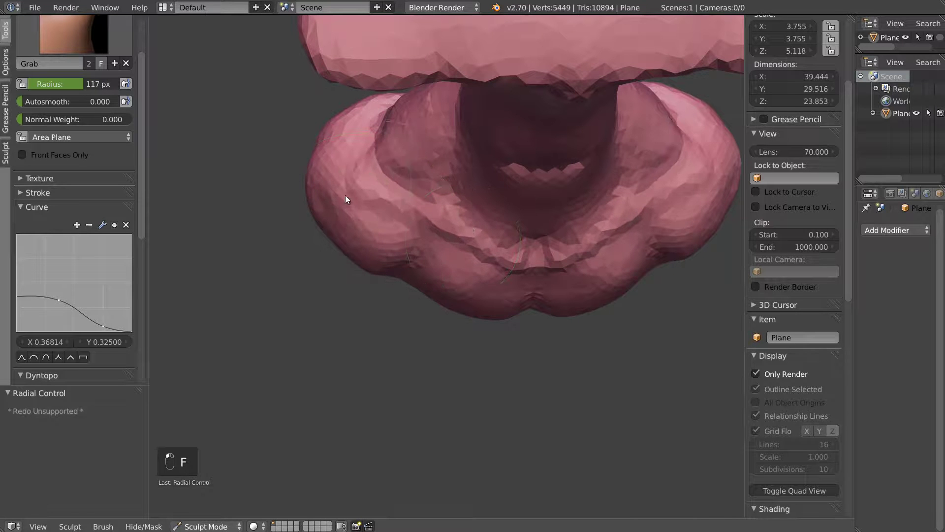
{"action": "middle_click_drag", "start_coordinate": [350, 152], "coordinate": [386, 169]}
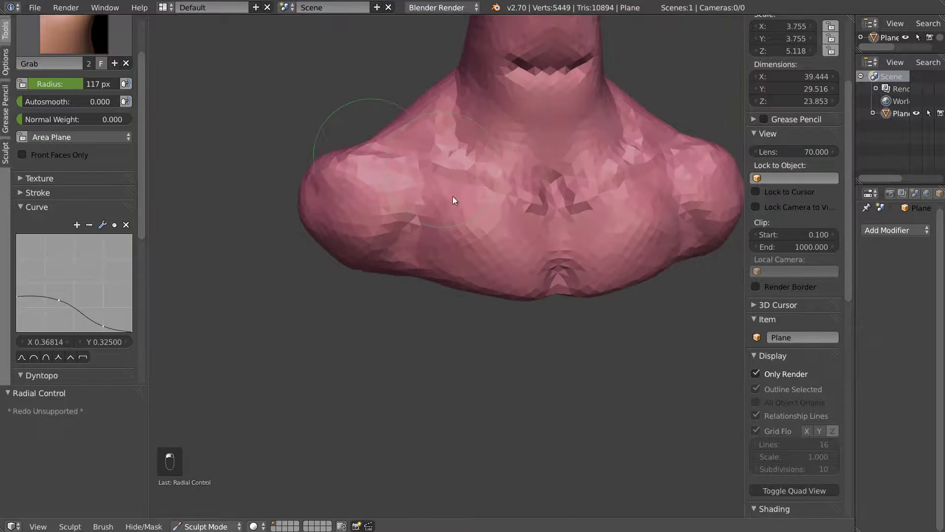
{"action": "middle_click_drag", "start_coordinate": [495, 176], "coordinate": [429, 212]}
- Turn on Grease Pencil display, create a new grease pencil layer, and set its strokes to be drawn on the surface
{"action": "left_click", "coordinate": [764, 119]}
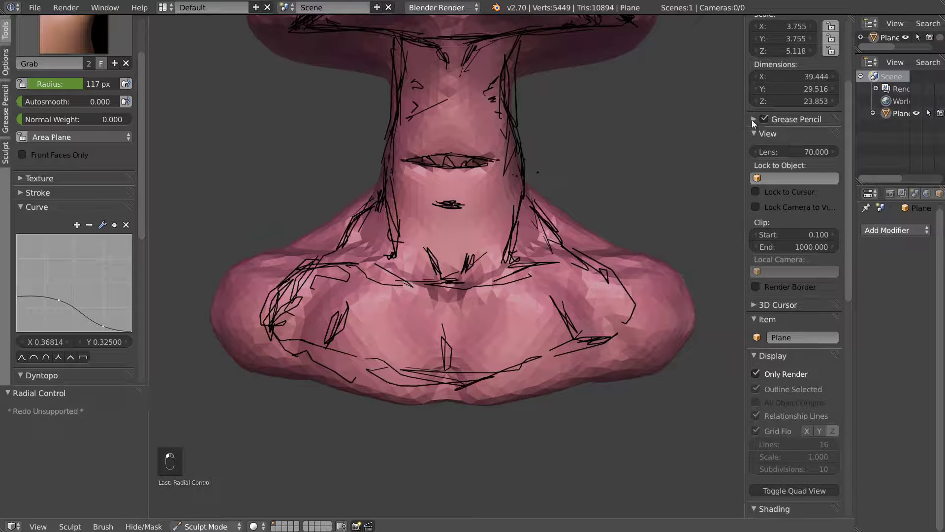
{"action": "left_click", "coordinate": [753, 120]}
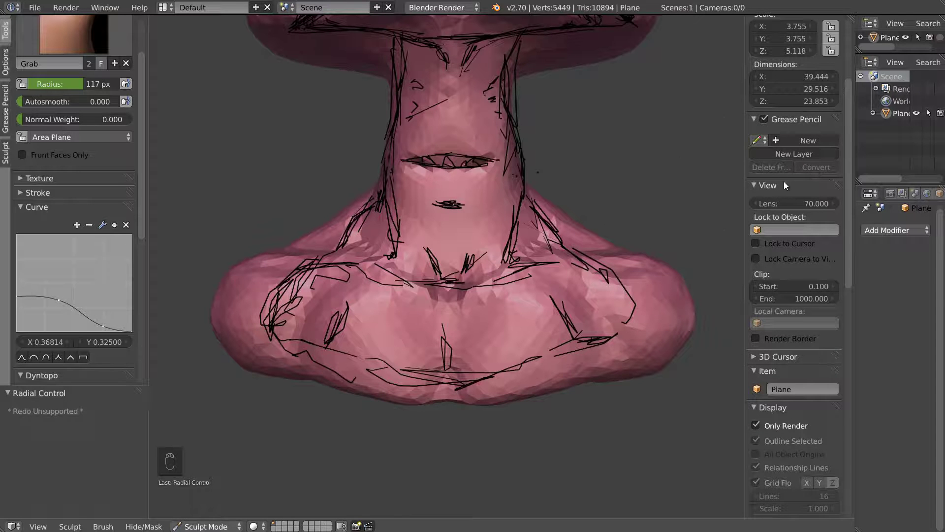
{"action": "scroll", "coordinate": [786, 185], "scroll_direction": "down", "scroll_amount": 3}
{"action": "left_click", "coordinate": [782, 127]}
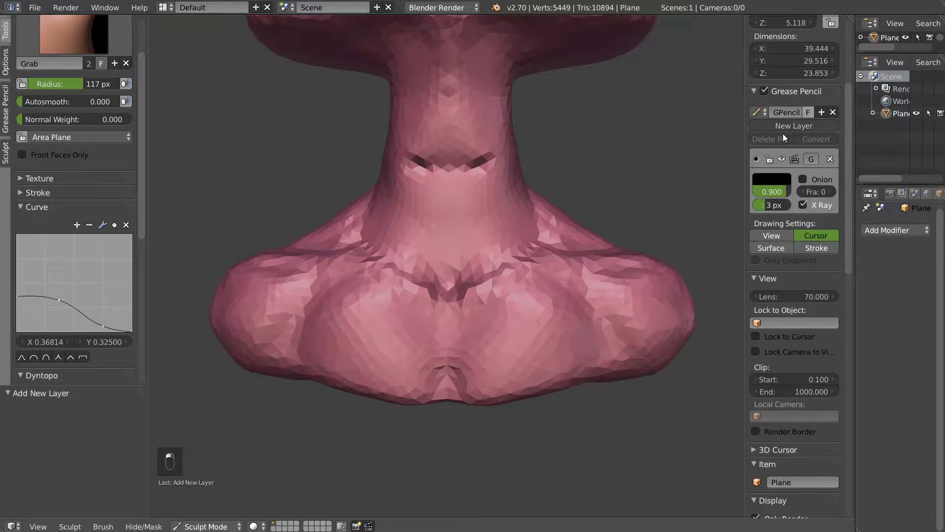
{"action": "mouse_move", "coordinate": [530, 200]}
{"action": "middle_mouse_down"}
{"action": "mouse_move", "coordinate": [546, 238]}
{"action": "mouse_move", "coordinate": [562, 223]}
{"action": "middle_mouse_up"}
{"action": "middle_click_drag", "start_coordinate": [426, 255], "coordinate": [447, 255]}
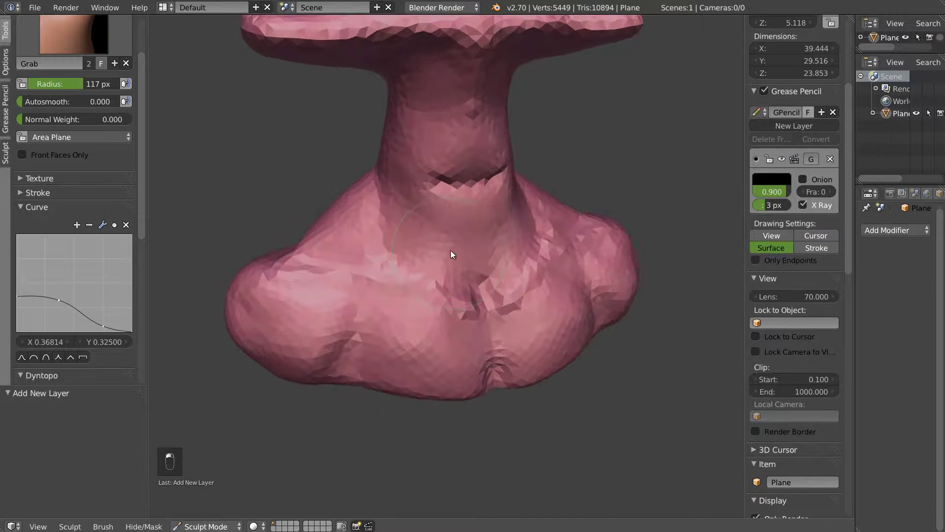
- Sketch the collarbone guide on the surface from the centre of the chest out to the shoulder
{"action": "key", "text": "d"}
{"action": "middle_click_drag", "start_coordinate": [497, 277], "coordinate": [452, 260]}
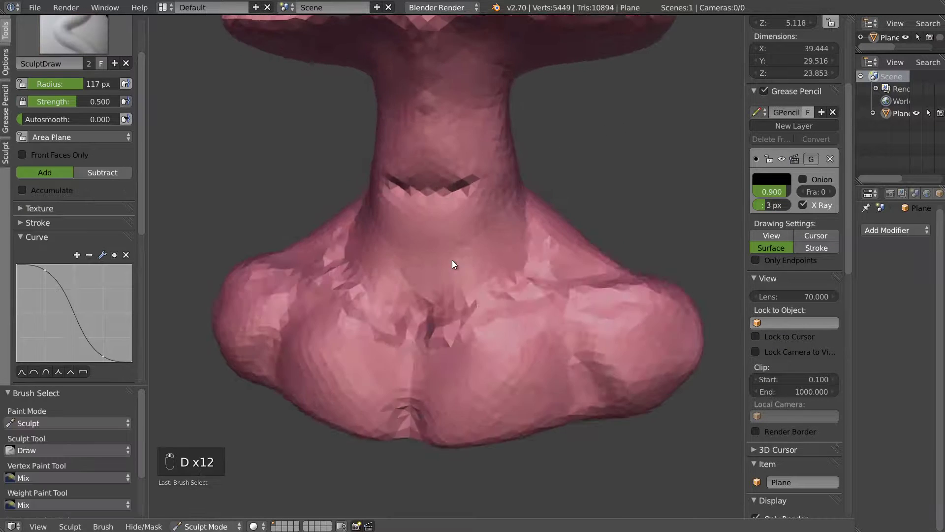
{"action": "scroll", "coordinate": [433, 329], "scroll_direction": "up", "scroll_amount": 1}
{"action": "key", "text": "d"}
{"action": "left_click_drag", "start_coordinate": [399, 359], "coordinate": [409, 346]}
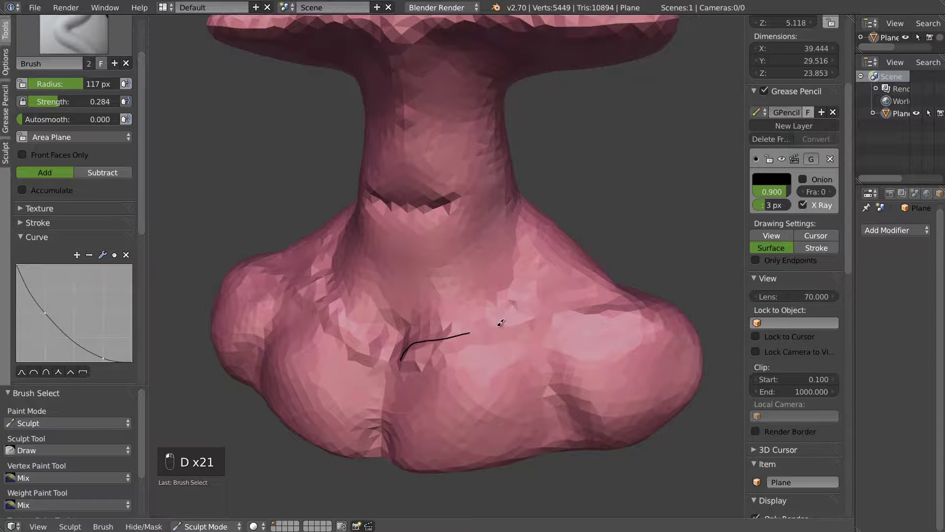
{"action": "left_click_drag", "start_coordinate": [618, 308], "coordinate": [635, 306]}
{"action": "key", "text": "d"}
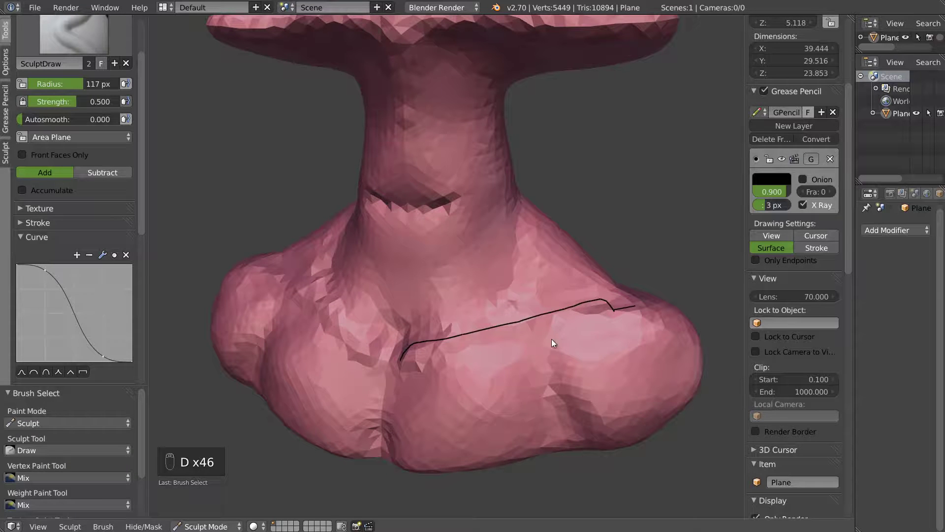
{"action": "left_click_drag", "start_coordinate": [568, 324], "coordinate": [556, 336]}
- Sketch the chest muscle's upper edge and its boundary with the shoulder on the surface
{"action": "key", "text": "d"}
{"action": "left_click_drag", "start_coordinate": [575, 400], "coordinate": [624, 444]}
{"action": "key", "text": "d"}
{"action": "key", "text": "d"}
{"action": "left_click_drag", "start_coordinate": [501, 352], "coordinate": [544, 378]}
{"action": "left_click_drag", "start_coordinate": [524, 357], "coordinate": [587, 441]}
{"action": "left_click_drag", "start_coordinate": [533, 370], "coordinate": [586, 424]}
{"action": "key", "text": "d"}
{"action": "left_click_drag", "start_coordinate": [439, 362], "coordinate": [502, 352]}
- Draw the centre line of the chest and add guide strokes beside the armpit and down the front of the shoulder
{"action": "key", "text": "d"}
{"action": "mouse_move", "coordinate": [412, 373]}
{"action": "left_mouse_down"}
{"action": "mouse_move", "coordinate": [390, 443]}
{"action": "mouse_move", "coordinate": [401, 475]}
{"action": "left_mouse_up"}
{"action": "key", "text": "d"}
{"action": "left_click_drag", "start_coordinate": [543, 385], "coordinate": [562, 438]}
{"action": "left_click_drag", "start_coordinate": [562, 404], "coordinate": [573, 437]}
{"action": "left_click_drag", "start_coordinate": [621, 314], "coordinate": [621, 429]}
- Continue the grease pencil guides around the outer side of the shoulder and onto its back
{"action": "key", "text": "d"}
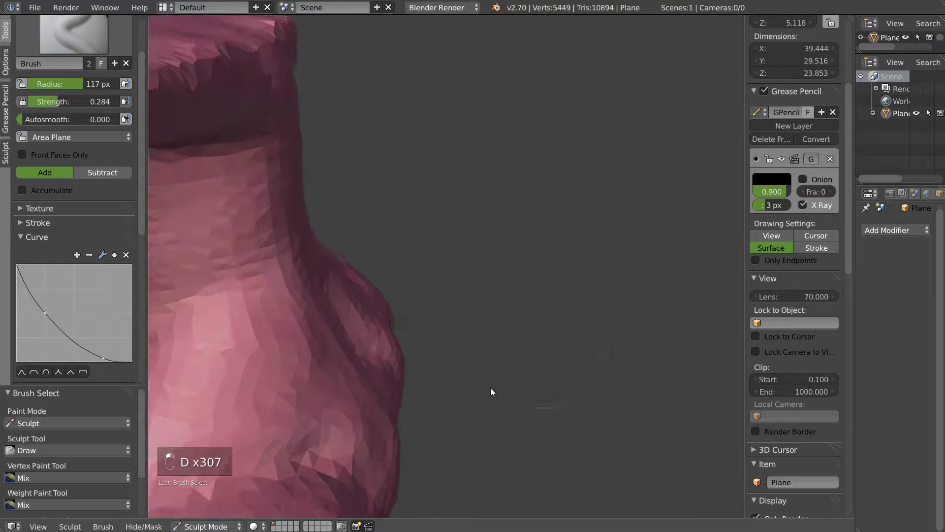
{"action": "scroll", "coordinate": [490, 388], "scroll_direction": "down", "scroll_amount": 4}
{"action": "mouse_move", "coordinate": [545, 328]}
{"action": "middle_mouse_down"}
{"action": "mouse_move", "coordinate": [470, 350]}
{"action": "mouse_move", "coordinate": [495, 379]}
{"action": "middle_mouse_up"}
{"action": "key", "text": "d"}
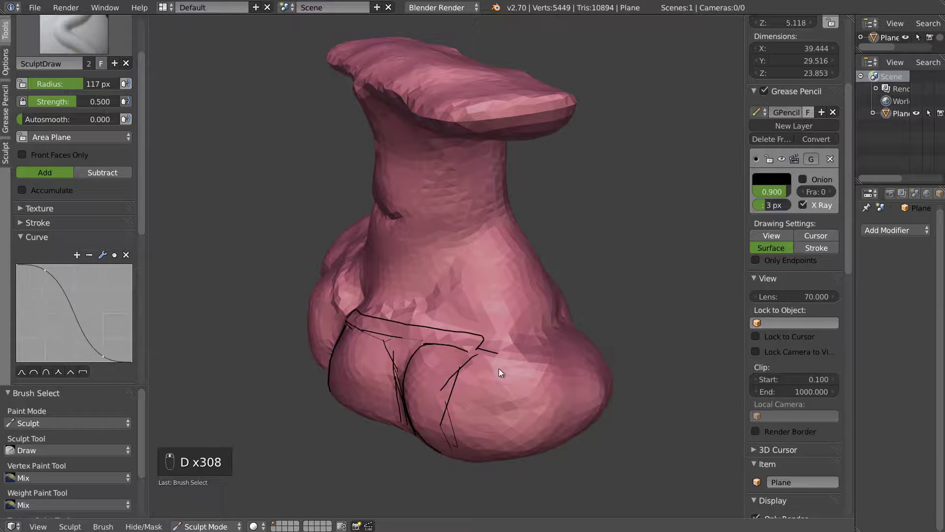
{"action": "mouse_move", "coordinate": [515, 350]}
{"action": "left_mouse_down"}
{"action": "mouse_move", "coordinate": [535, 401]}
{"action": "mouse_move", "coordinate": [529, 368]}
{"action": "left_mouse_up"}
{"action": "key", "text": "d"}
{"action": "middle_click_drag", "start_coordinate": [588, 382], "coordinate": [473, 428]}
{"action": "key", "text": "d"}
{"action": "left_click_drag", "start_coordinate": [394, 401], "coordinate": [475, 369]}
- Sketch the upper and inner edges of the shoulder blade on the back
{"action": "mouse_move", "coordinate": [474, 369]}
{"action": "middle_mouse_down"}
{"action": "mouse_move", "coordinate": [458, 354]}
{"action": "mouse_move", "coordinate": [532, 376]}
{"action": "mouse_move", "coordinate": [386, 313]}
{"action": "middle_mouse_up"}
{"action": "middle_click_drag", "start_coordinate": [392, 322], "coordinate": [397, 336]}
{"action": "key", "text": "d"}
{"action": "mouse_move", "coordinate": [366, 352]}
{"action": "left_mouse_down"}
{"action": "mouse_move", "coordinate": [422, 360]}
{"action": "mouse_move", "coordinate": [473, 353]}
{"action": "mouse_move", "coordinate": [483, 401]}
{"action": "left_mouse_up"}
{"action": "left_click_drag", "start_coordinate": [474, 359], "coordinate": [482, 401]}
- Add guide strokes below the shoulder blade's ridge and down the rear of the shoulder muscle
{"action": "key", "text": "d"}
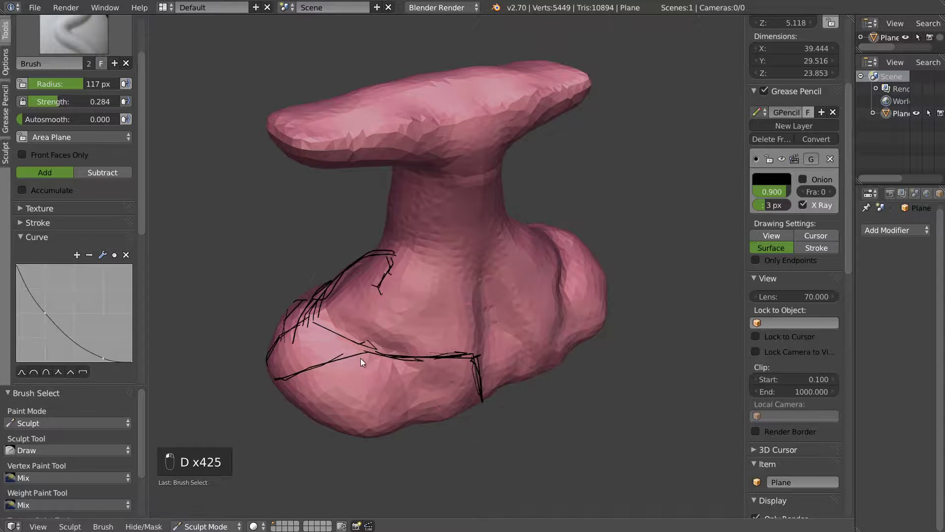
{"action": "left_click_drag", "start_coordinate": [373, 367], "coordinate": [447, 373]}
{"action": "left_click_drag", "start_coordinate": [384, 363], "coordinate": [462, 372]}
{"action": "left_click_drag", "start_coordinate": [387, 365], "coordinate": [364, 395]}
{"action": "left_click_drag", "start_coordinate": [404, 372], "coordinate": [328, 425]}
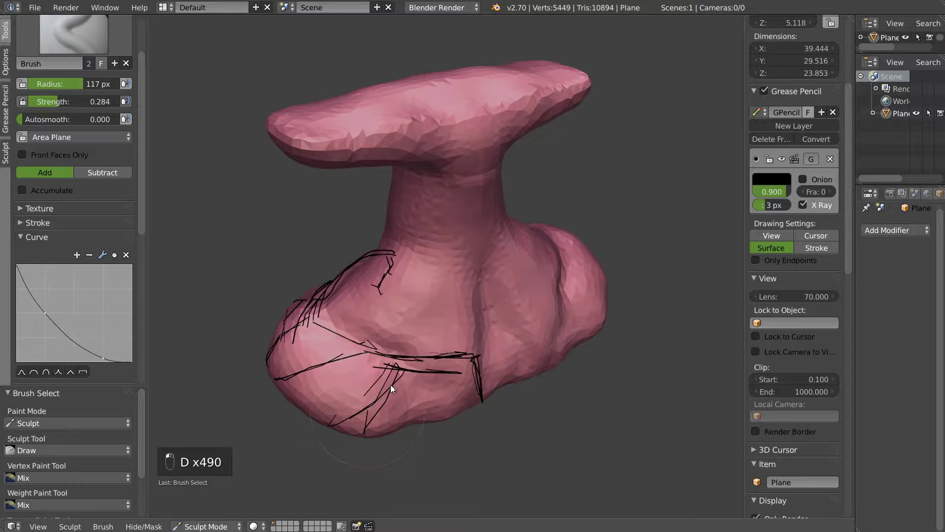
- Draw guides for the muscles running from the collarbone up the side of the neck
{"action": "middle_click_drag", "start_coordinate": [377, 384], "coordinate": [462, 383]}
{"action": "mouse_move", "coordinate": [473, 320]}
{"action": "middle_mouse_down"}
{"action": "mouse_move", "coordinate": [563, 323]}
{"action": "mouse_move", "coordinate": [476, 321]}
{"action": "mouse_move", "coordinate": [397, 340]}
{"action": "mouse_move", "coordinate": [470, 277]}
{"action": "middle_mouse_up"}
{"action": "key", "text": "d"}
{"action": "mouse_move", "coordinate": [484, 314]}
{"action": "left_mouse_down"}
{"action": "mouse_move", "coordinate": [533, 244]}
{"action": "mouse_move", "coordinate": [529, 266]}
{"action": "mouse_move", "coordinate": [540, 220]}
{"action": "mouse_move", "coordinate": [496, 300]}
{"action": "left_mouse_up"}
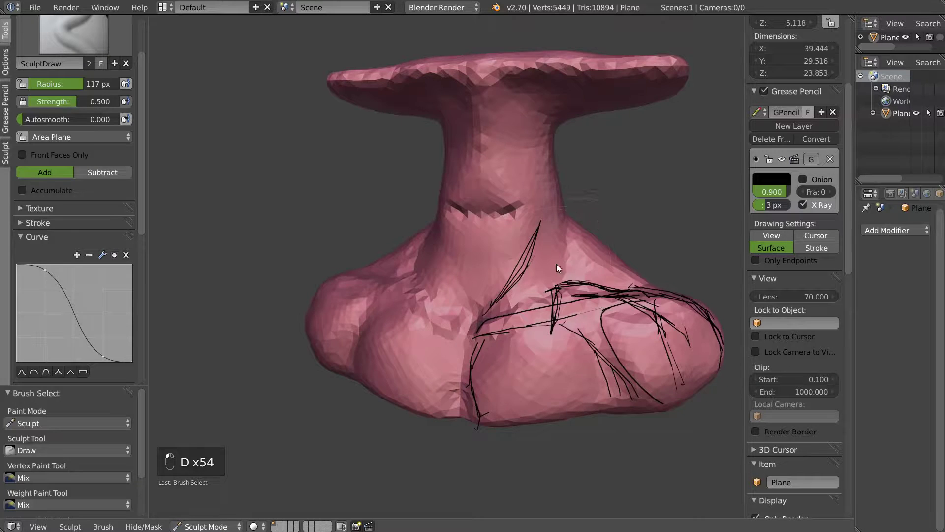
{"action": "middle_click_drag", "start_coordinate": [574, 264], "coordinate": [502, 295]}
{"action": "left_click_drag", "start_coordinate": [492, 337], "coordinate": [516, 239]}
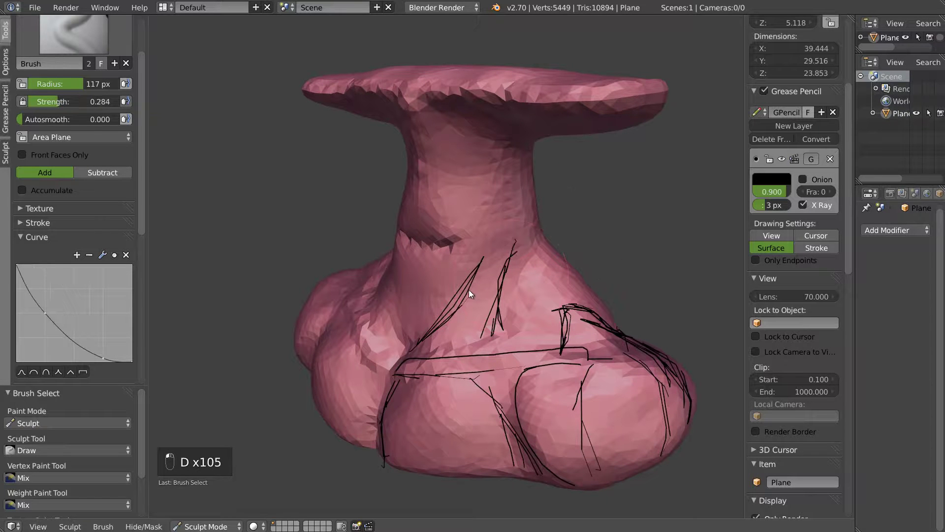
- Set the draw brush's radius to 49 px and start sculpting the chest muscles along the sketched guides
{"action": "mouse_move", "coordinate": [474, 284]}
{"action": "middle_mouse_down"}
{"action": "mouse_move", "coordinate": [517, 277]}
{"action": "mouse_move", "coordinate": [519, 264]}
{"action": "mouse_move", "coordinate": [492, 313]}
{"action": "mouse_move", "coordinate": [460, 300]}
{"action": "mouse_move", "coordinate": [556, 278]}
{"action": "middle_mouse_up"}
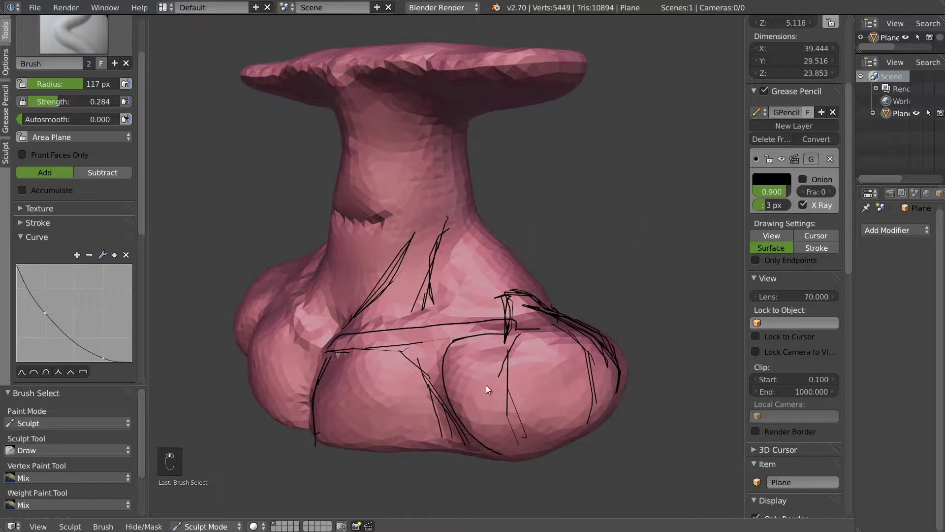
{"action": "key", "text": "f"}
{"action": "left_click", "coordinate": [465, 366]}
{"action": "mouse_move", "coordinate": [465, 366]}
{"action": "middle_mouse_down"}
{"action": "mouse_move", "coordinate": [493, 379]}
{"action": "mouse_move", "coordinate": [534, 371]}
{"action": "middle_mouse_up"}
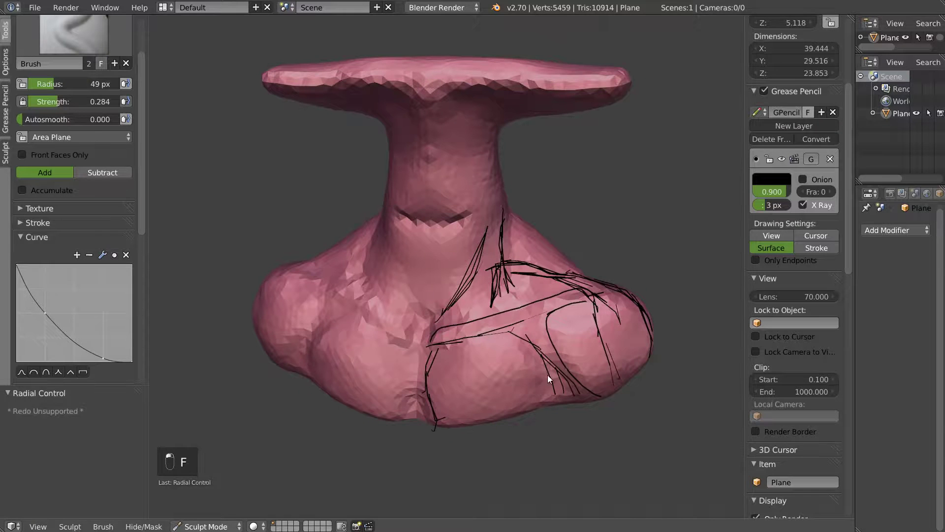
{"action": "middle_click_drag", "start_coordinate": [454, 383], "coordinate": [436, 377]}
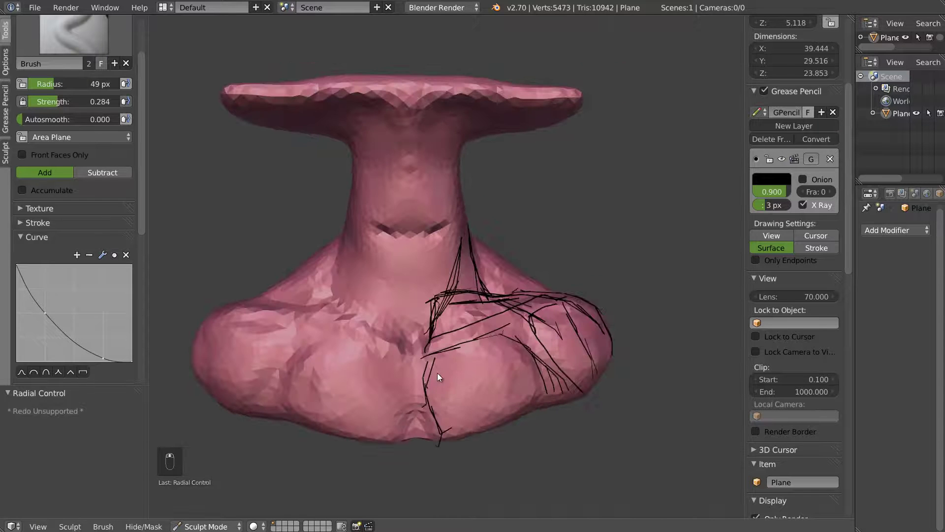
{"action": "mouse_move", "coordinate": [429, 381]}
{"action": "left_mouse_down"}
{"action": "mouse_move", "coordinate": [441, 377]}
{"action": "mouse_move", "coordinate": [439, 427]}
{"action": "mouse_move", "coordinate": [434, 396]}
{"action": "left_mouse_up"}
{"action": "mouse_move", "coordinate": [460, 377]}
{"action": "middle_mouse_down"}
{"action": "mouse_move", "coordinate": [488, 377]}
{"action": "mouse_move", "coordinate": [477, 348]}
{"action": "middle_mouse_up"}
- Define the upper and outer edges of the chest muscle along its guides and smooth the transition to the shoulder
{"action": "mouse_move", "coordinate": [457, 303]}
{"action": "middle_mouse_down"}
{"action": "mouse_move", "coordinate": [465, 271]}
{"action": "mouse_move", "coordinate": [560, 332]}
{"action": "mouse_move", "coordinate": [474, 338]}
{"action": "mouse_move", "coordinate": [433, 353]}
{"action": "middle_mouse_up"}
{"action": "mouse_move", "coordinate": [433, 353]}
{"action": "left_mouse_down"}
{"action": "mouse_move", "coordinate": [515, 357]}
{"action": "mouse_move", "coordinate": [489, 361]}
{"action": "mouse_move", "coordinate": [530, 361]}
{"action": "mouse_move", "coordinate": [475, 355]}
{"action": "mouse_move", "coordinate": [458, 371]}
{"action": "mouse_move", "coordinate": [546, 383]}
{"action": "mouse_move", "coordinate": [538, 402]}
{"action": "mouse_move", "coordinate": [453, 386]}
{"action": "mouse_move", "coordinate": [515, 385]}
{"action": "mouse_move", "coordinate": [468, 406]}
{"action": "mouse_move", "coordinate": [534, 364]}
{"action": "mouse_move", "coordinate": [550, 380]}
{"action": "left_mouse_up"}
{"action": "mouse_move", "coordinate": [546, 347]}
{"action": "middle_mouse_down"}
{"action": "mouse_move", "coordinate": [524, 385]}
{"action": "mouse_move", "coordinate": [525, 361]}
{"action": "mouse_move", "coordinate": [470, 377]}
{"action": "middle_mouse_up"}
{"action": "mouse_move", "coordinate": [469, 376]}
{"action": "left_mouse_down"}
{"action": "mouse_move", "coordinate": [544, 370]}
{"action": "mouse_move", "coordinate": [533, 383]}
{"action": "mouse_move", "coordinate": [545, 352]}
{"action": "left_mouse_up"}
{"action": "key", "text": "s"}
{"action": "mouse_move", "coordinate": [489, 325]}
{"action": "left_mouse_down", "text": "shift"}
{"action": "mouse_move", "coordinate": [483, 313]}
{"action": "mouse_move", "coordinate": [527, 350]}
{"action": "mouse_move", "coordinate": [541, 346]}
{"action": "left_mouse_up", "text": "shift"}
{"action": "mouse_move", "coordinate": [587, 332]}
{"action": "middle_mouse_down"}
{"action": "mouse_move", "coordinate": [486, 356]}
{"action": "mouse_move", "coordinate": [476, 341]}
{"action": "middle_mouse_up"}
- Refine the forms around the centre of the chest and smooth the neighbouring surface
{"action": "mouse_move", "coordinate": [453, 334]}
{"action": "left_mouse_down"}
{"action": "mouse_move", "coordinate": [453, 377]}
{"action": "mouse_move", "coordinate": [477, 347]}
{"action": "mouse_move", "coordinate": [441, 319]}
{"action": "left_mouse_up"}
{"action": "middle_click_drag", "start_coordinate": [441, 319], "coordinate": [438, 384]}
{"action": "middle_click_drag", "start_coordinate": [460, 315], "coordinate": [478, 266], "text": "ctrl"}
{"action": "left_click_drag", "start_coordinate": [517, 202], "coordinate": [516, 165], "text": "shift"}
{"action": "scroll", "coordinate": [545, 223], "scroll_direction": "down", "scroll_amount": 3}
{"action": "middle_click_drag", "start_coordinate": [509, 252], "coordinate": [503, 250]}
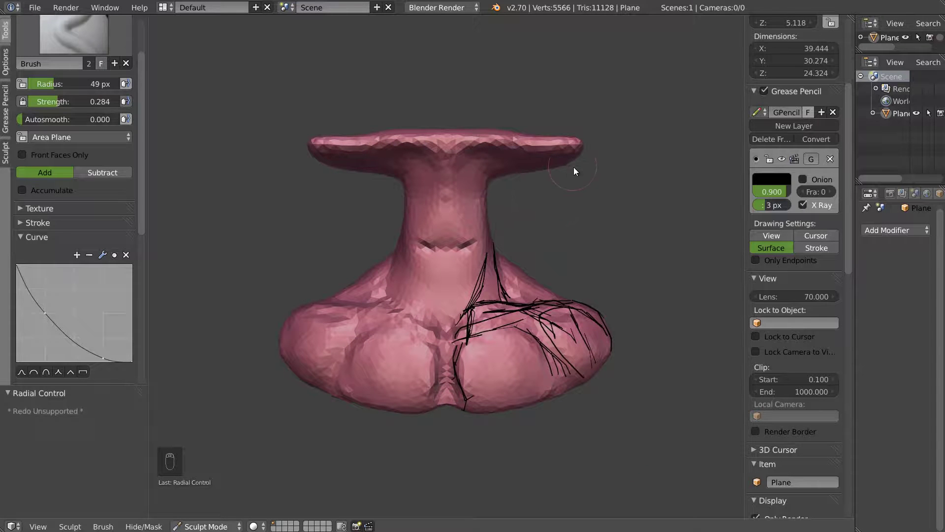
- Sculpt the muscle forms on the back and rear of the shoulder with the 49 px draw brush
{"action": "mouse_move", "coordinate": [521, 207]}
{"action": "middle_mouse_down"}
{"action": "mouse_move", "coordinate": [478, 202]}
{"action": "mouse_move", "coordinate": [440, 257]}
{"action": "mouse_move", "coordinate": [321, 343]}
{"action": "mouse_move", "coordinate": [338, 309]}
{"action": "middle_mouse_up"}
{"action": "mouse_move", "coordinate": [337, 310]}
{"action": "left_mouse_down"}
{"action": "mouse_move", "coordinate": [335, 291]}
{"action": "mouse_move", "coordinate": [358, 265]}
{"action": "left_mouse_up"}
{"action": "middle_click_drag", "start_coordinate": [358, 264], "coordinate": [380, 277]}
{"action": "left_click_drag", "start_coordinate": [380, 277], "coordinate": [297, 316]}
{"action": "mouse_move", "coordinate": [297, 316]}
{"action": "middle_mouse_down"}
{"action": "mouse_move", "coordinate": [353, 289]}
{"action": "mouse_move", "coordinate": [261, 261]}
{"action": "middle_mouse_up"}
{"action": "left_click_drag", "start_coordinate": [255, 310], "coordinate": [289, 312]}
{"action": "middle_click_drag", "start_coordinate": [289, 312], "coordinate": [246, 273]}
- Pull the chest's lower edge downward in front view with the Snake Hook brush and set its radius to 139 px
{"action": "scroll", "coordinate": [83, 94], "scroll_direction": "up", "scroll_amount": 2}
{"action": "left_click", "coordinate": [74, 44]}
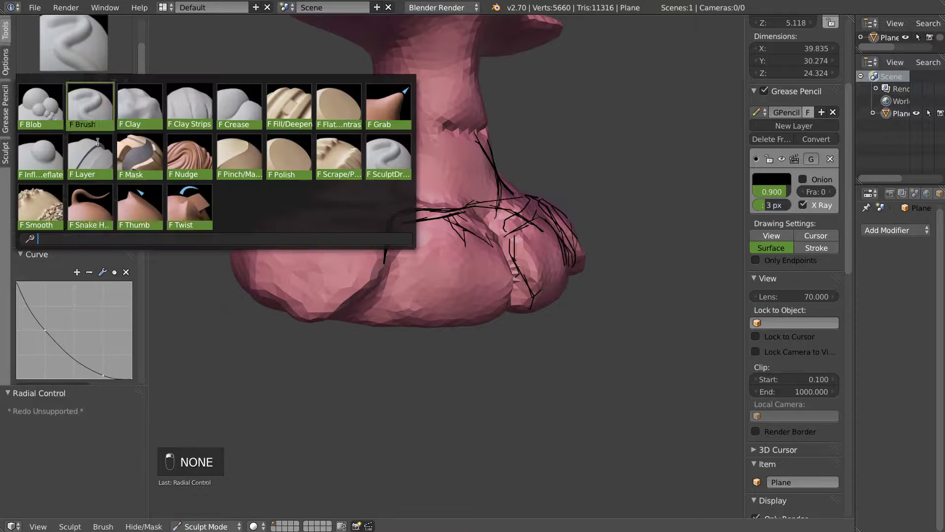
{"action": "left_click", "coordinate": [85, 205]}
{"action": "key", "text": "KP_1"}
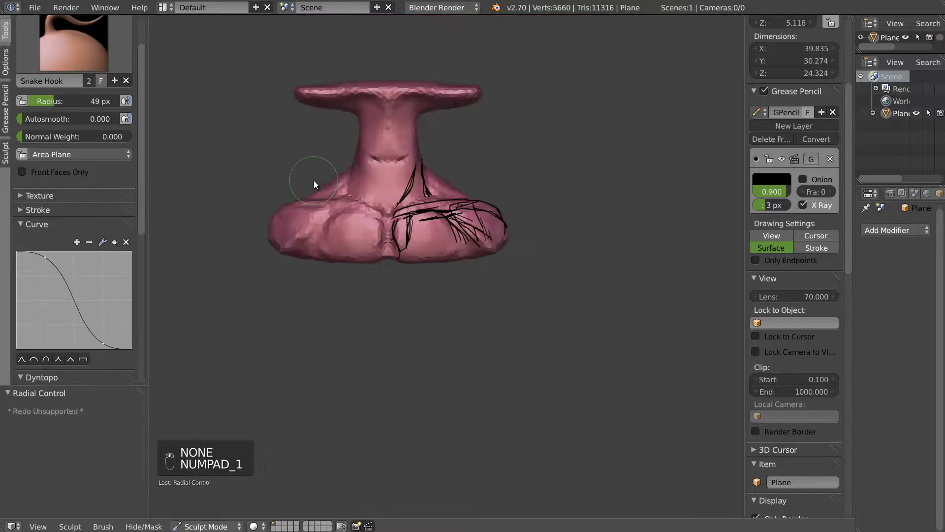
{"action": "scroll", "coordinate": [326, 237], "scroll_direction": "up", "scroll_amount": 4}
{"action": "scroll", "coordinate": [453, 229], "scroll_direction": "down", "scroll_amount": 3}
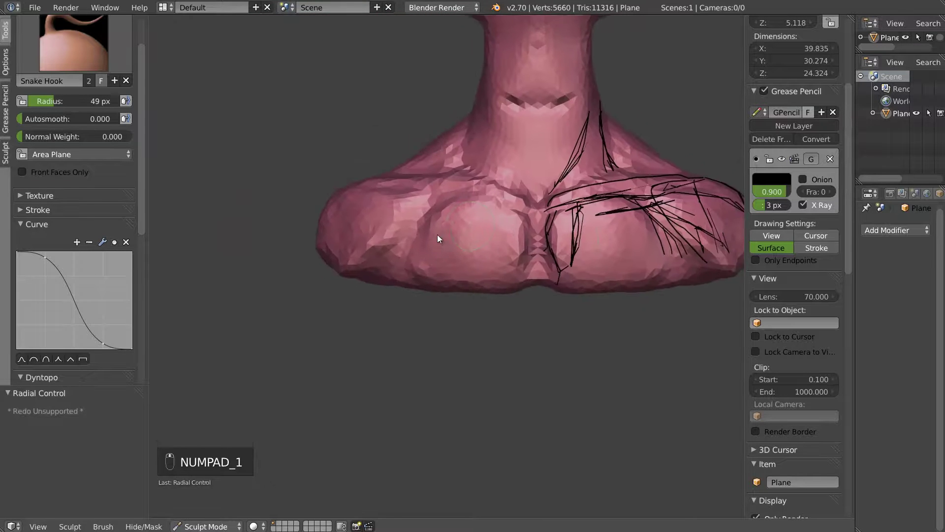
{"action": "mouse_move", "coordinate": [517, 299]}
{"action": "left_mouse_down"}
{"action": "mouse_move", "coordinate": [542, 291]}
{"action": "mouse_move", "coordinate": [514, 291]}
{"action": "mouse_move", "coordinate": [552, 299]}
{"action": "mouse_move", "coordinate": [547, 306]}
{"action": "left_mouse_up"}
{"action": "key", "text": "f"}
{"action": "left_click", "coordinate": [514, 289]}
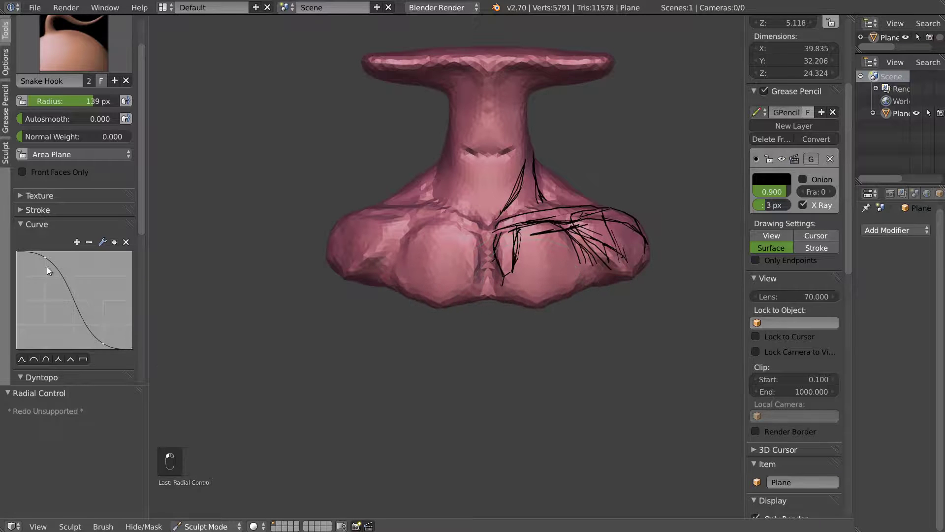
- Lower the Snake Hook falloff curve's upper points, one to X 0.35970, Y 0.40000, and reshape the chest's lower and upper edges at 73 px radius
{"action": "left_click_drag", "start_coordinate": [44, 257], "coordinate": [57, 308]}
{"action": "mouse_move", "coordinate": [17, 253]}
{"action": "left_mouse_down"}
{"action": "mouse_move", "coordinate": [17, 306]}
{"action": "mouse_move", "coordinate": [58, 310]}
{"action": "left_mouse_up"}
{"action": "left_click_drag", "start_coordinate": [473, 298], "coordinate": [484, 302]}
{"action": "key", "text": "f"}
{"action": "left_click", "coordinate": [405, 214]}
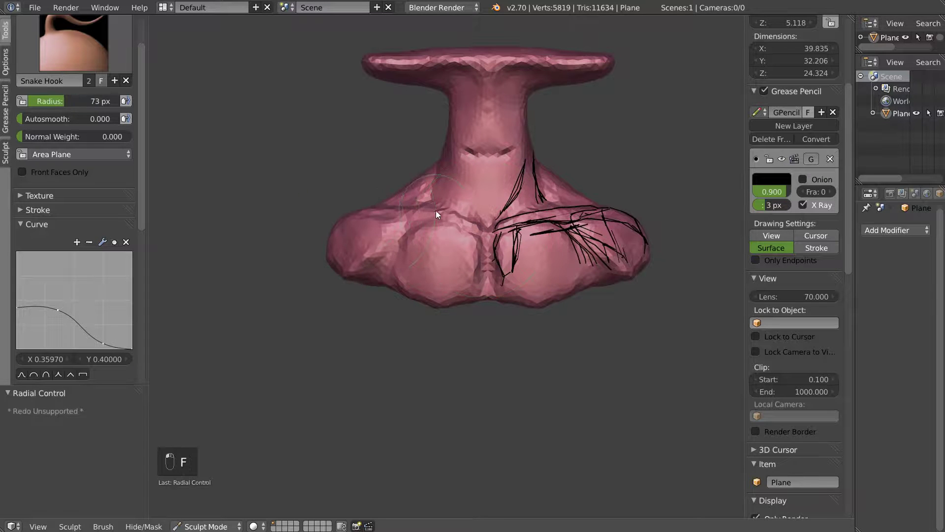
{"action": "mouse_move", "coordinate": [430, 219]}
{"action": "left_mouse_down"}
{"action": "mouse_move", "coordinate": [453, 214]}
{"action": "mouse_move", "coordinate": [448, 225]}
{"action": "mouse_move", "coordinate": [398, 213]}
{"action": "left_mouse_up"}
- Set the Snake Hook radius to 104 px, pull the shoulder outward and even out the chest's lower outline
{"action": "key", "text": "f"}
{"action": "left_click", "coordinate": [462, 225]}
{"action": "mouse_move", "coordinate": [333, 266]}
{"action": "left_mouse_down"}
{"action": "mouse_move", "coordinate": [306, 280]}
{"action": "mouse_move", "coordinate": [346, 283]}
{"action": "mouse_move", "coordinate": [323, 278]}
{"action": "left_mouse_up"}
{"action": "mouse_move", "coordinate": [422, 296]}
{"action": "left_mouse_down"}
{"action": "mouse_move", "coordinate": [401, 297]}
{"action": "mouse_move", "coordinate": [400, 264]}
{"action": "mouse_move", "coordinate": [382, 263]}
{"action": "left_mouse_up"}
{"action": "left_click_drag", "start_coordinate": [478, 300], "coordinate": [468, 308]}
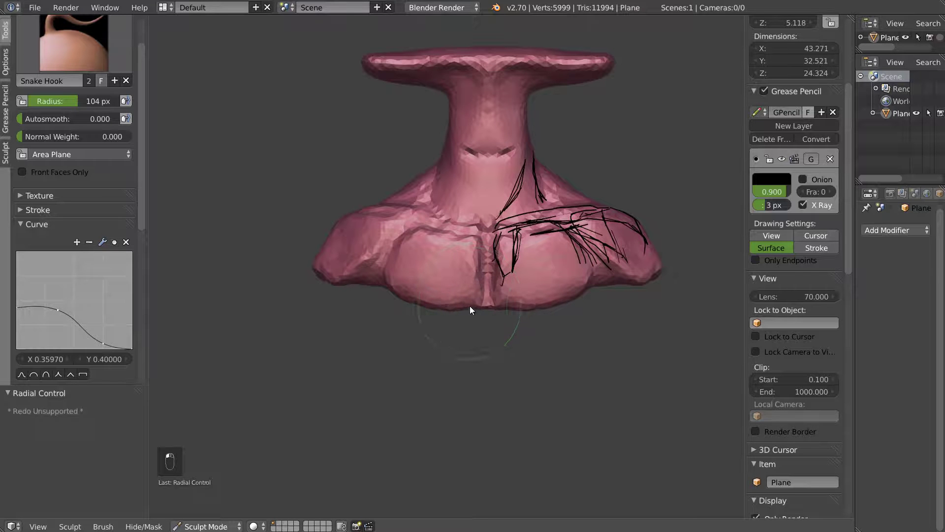
{"action": "mouse_move", "coordinate": [614, 285]}
{"action": "left_mouse_down"}
{"action": "mouse_move", "coordinate": [576, 285]}
{"action": "mouse_move", "coordinate": [545, 309]}
{"action": "mouse_move", "coordinate": [577, 315]}
{"action": "mouse_move", "coordinate": [526, 311]}
{"action": "mouse_move", "coordinate": [568, 303]}
{"action": "left_mouse_up"}
- Extend the lower edge of the back and rear shoulder downward with Snake Hook strokes in the rear view
{"action": "scroll", "coordinate": [486, 274], "scroll_direction": "up", "scroll_amount": 5}
{"action": "middle_click_drag", "start_coordinate": [486, 273], "coordinate": [595, 268]}
{"action": "scroll", "coordinate": [437, 326], "scroll_direction": "down", "scroll_amount": 4}
{"action": "middle_click_drag", "start_coordinate": [437, 327], "coordinate": [504, 302]}
{"action": "scroll", "coordinate": [542, 258], "scroll_direction": "up", "scroll_amount": 3}
{"action": "middle_click_drag", "start_coordinate": [543, 257], "coordinate": [491, 264]}
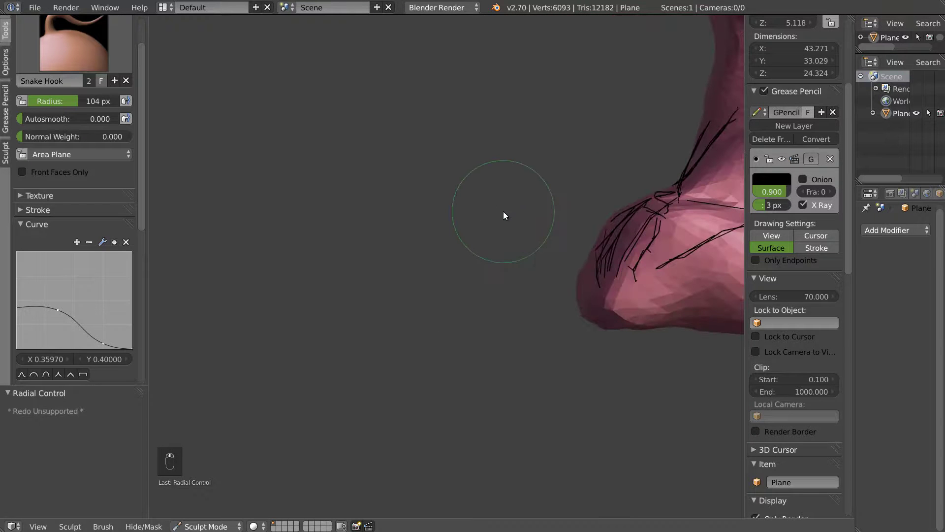
{"action": "key", "text": "ctrl+KP_1"}
{"action": "scroll", "coordinate": [436, 201], "scroll_direction": "up", "scroll_amount": 2}
{"action": "scroll", "coordinate": [437, 201], "scroll_direction": "up", "scroll_amount": 2}
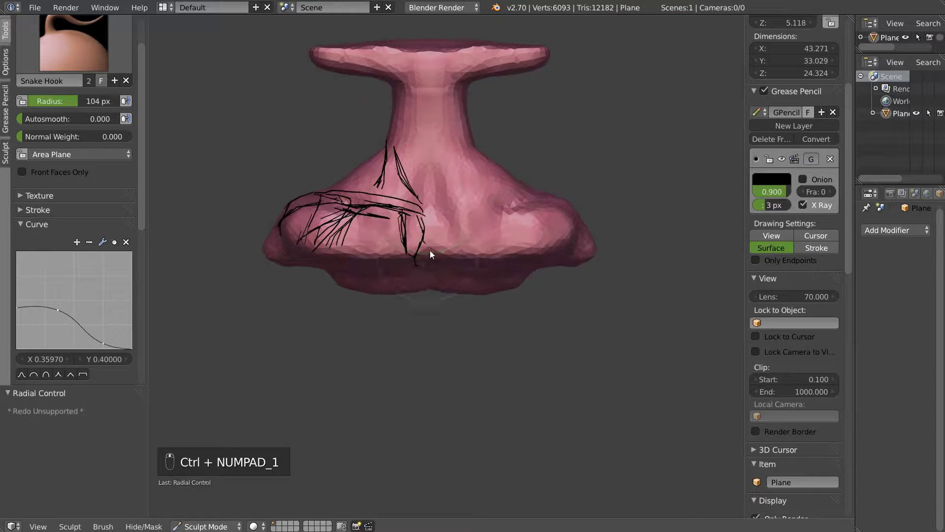
{"action": "left_click_drag", "start_coordinate": [429, 249], "coordinate": [436, 284]}
{"action": "left_click_drag", "start_coordinate": [386, 250], "coordinate": [388, 288]}
{"action": "left_click_drag", "start_coordinate": [341, 251], "coordinate": [336, 290]}
{"action": "mouse_move", "coordinate": [305, 249]}
{"action": "left_mouse_down"}
{"action": "mouse_move", "coordinate": [296, 282]}
{"action": "mouse_move", "coordinate": [251, 285]}
{"action": "left_mouse_up"}
{"action": "mouse_move", "coordinate": [274, 252]}
{"action": "left_mouse_down"}
{"action": "mouse_move", "coordinate": [253, 262]}
{"action": "mouse_move", "coordinate": [294, 278]}
{"action": "mouse_move", "coordinate": [390, 287]}
{"action": "mouse_move", "coordinate": [386, 273]}
{"action": "mouse_move", "coordinate": [390, 282]}
{"action": "left_mouse_up"}
- Adjust the lower back beside the spine with Snake Hook and smooth the surface towards the shoulder
{"action": "mouse_move", "coordinate": [426, 233]}
{"action": "middle_mouse_down"}
{"action": "mouse_move", "coordinate": [495, 248]}
{"action": "mouse_move", "coordinate": [320, 313]}
{"action": "mouse_move", "coordinate": [410, 270]}
{"action": "mouse_move", "coordinate": [441, 236]}
{"action": "middle_mouse_up"}
{"action": "scroll", "coordinate": [321, 312], "scroll_direction": "down", "scroll_amount": 3}
{"action": "scroll", "coordinate": [438, 239], "scroll_direction": "up", "scroll_amount": 3}
{"action": "mouse_move", "coordinate": [359, 265]}
{"action": "left_mouse_down"}
{"action": "mouse_move", "coordinate": [361, 279]}
{"action": "mouse_move", "coordinate": [392, 271]}
{"action": "left_mouse_up"}
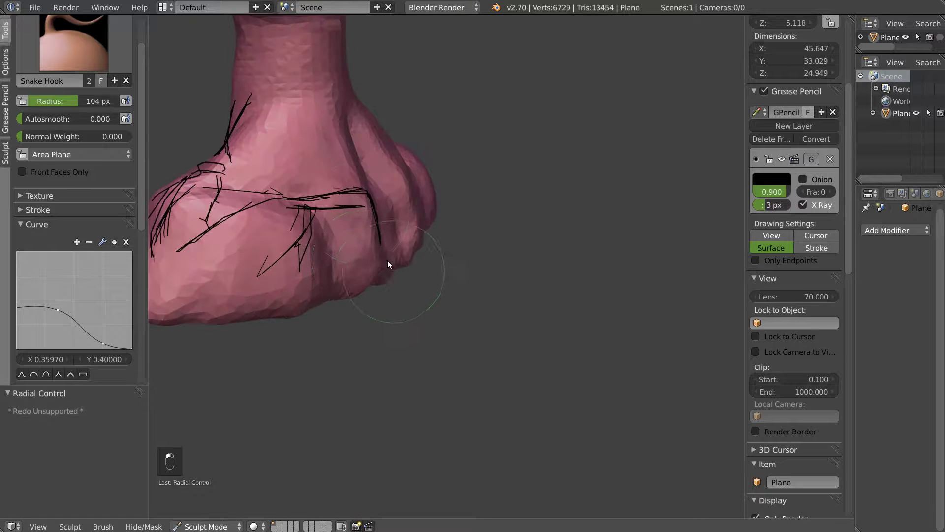
{"action": "mouse_move", "coordinate": [383, 214]}
{"action": "left_mouse_down", "text": "shift"}
{"action": "mouse_move", "coordinate": [394, 220]}
{"action": "mouse_move", "coordinate": [392, 264]}
{"action": "mouse_move", "coordinate": [282, 284]}
{"action": "mouse_move", "coordinate": [285, 276]}
{"action": "left_mouse_up", "text": "shift"}
{"action": "middle_click_drag", "start_coordinate": [298, 220], "coordinate": [416, 258], "text": "shift"}
{"action": "mouse_move", "coordinate": [415, 259]}
{"action": "left_mouse_down", "text": "shift"}
{"action": "mouse_move", "coordinate": [408, 285]}
{"action": "mouse_move", "coordinate": [421, 304]}
{"action": "left_mouse_up", "text": "shift"}
{"action": "left_click_drag", "start_coordinate": [340, 345], "coordinate": [307, 330], "text": "shift"}
{"action": "mouse_move", "coordinate": [427, 247]}
{"action": "middle_mouse_down"}
{"action": "mouse_move", "coordinate": [323, 289]}
{"action": "mouse_move", "coordinate": [485, 251]}
{"action": "middle_mouse_up"}
{"action": "scroll", "coordinate": [325, 290], "scroll_direction": "down", "scroll_amount": 3}
{"action": "middle_click_drag", "start_coordinate": [445, 246], "coordinate": [403, 274]}
{"action": "mouse_move", "coordinate": [421, 293]}
{"action": "left_mouse_down"}
{"action": "mouse_move", "coordinate": [419, 303]}
{"action": "mouse_move", "coordinate": [404, 302]}
{"action": "mouse_move", "coordinate": [465, 300]}
{"action": "left_mouse_up"}
- Work the bust's outline from below with the Clay brush, and widen the shoulder with the Grab brush at 80 px radius
{"action": "mouse_move", "coordinate": [436, 221]}
{"action": "middle_mouse_down"}
{"action": "mouse_move", "coordinate": [457, 165]}
{"action": "mouse_move", "coordinate": [426, 232]}
{"action": "middle_mouse_up"}
{"action": "key", "text": "c"}
{"action": "mouse_move", "coordinate": [417, 306]}
{"action": "left_mouse_down"}
{"action": "mouse_move", "coordinate": [479, 241]}
{"action": "mouse_move", "coordinate": [458, 228]}
{"action": "mouse_move", "coordinate": [527, 224]}
{"action": "mouse_move", "coordinate": [574, 262]}
{"action": "mouse_move", "coordinate": [484, 320]}
{"action": "mouse_move", "coordinate": [572, 256]}
{"action": "mouse_move", "coordinate": [549, 226]}
{"action": "mouse_move", "coordinate": [604, 199]}
{"action": "mouse_move", "coordinate": [597, 255]}
{"action": "mouse_move", "coordinate": [426, 386]}
{"action": "mouse_move", "coordinate": [385, 270]}
{"action": "mouse_move", "coordinate": [448, 336]}
{"action": "mouse_move", "coordinate": [564, 253]}
{"action": "mouse_move", "coordinate": [582, 216]}
{"action": "mouse_move", "coordinate": [340, 349]}
{"action": "mouse_move", "coordinate": [355, 320]}
{"action": "left_mouse_up"}
{"action": "key", "text": "f"}
{"action": "left_click", "coordinate": [351, 307]}
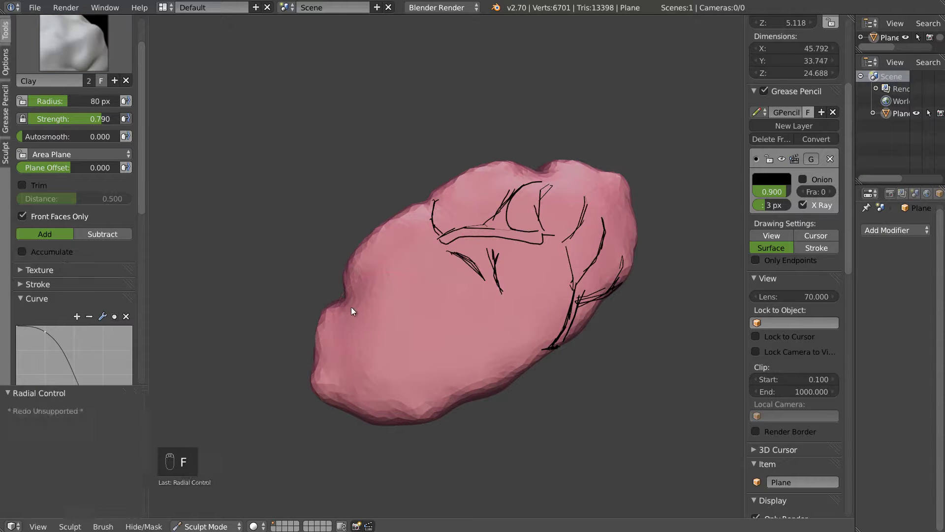
{"action": "key", "text": "g"}
{"action": "mouse_move", "coordinate": [314, 337]}
{"action": "left_mouse_down"}
{"action": "mouse_move", "coordinate": [317, 351]}
{"action": "mouse_move", "coordinate": [296, 364]}
{"action": "left_mouse_up"}
{"action": "mouse_move", "coordinate": [299, 412]}
{"action": "left_mouse_down"}
{"action": "mouse_move", "coordinate": [338, 429]}
{"action": "mouse_move", "coordinate": [397, 424]}
{"action": "left_mouse_up"}
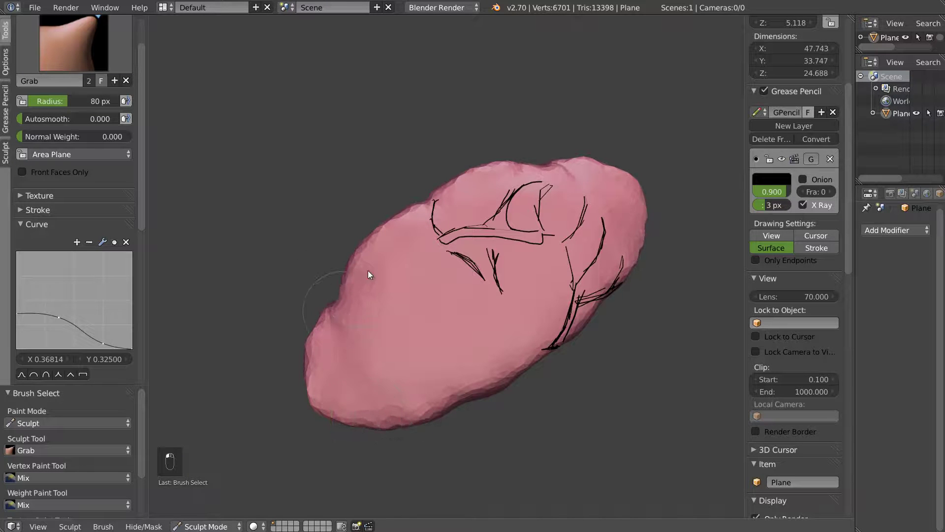
- Hide the grease pencil guides and turn the bust to show the front of the shoulder
{"action": "mouse_move", "coordinate": [512, 202]}
{"action": "middle_mouse_down"}
{"action": "mouse_move", "coordinate": [518, 339]}
{"action": "mouse_move", "coordinate": [408, 270]}
{"action": "mouse_move", "coordinate": [421, 302]}
{"action": "mouse_move", "coordinate": [465, 308]}
{"action": "mouse_move", "coordinate": [417, 295]}
{"action": "mouse_move", "coordinate": [553, 242]}
{"action": "middle_mouse_up"}
{"action": "left_click", "coordinate": [765, 90]}
{"action": "mouse_move", "coordinate": [498, 273]}
{"action": "middle_mouse_down"}
{"action": "mouse_move", "coordinate": [550, 266]}
{"action": "mouse_move", "coordinate": [472, 283]}
{"action": "mouse_move", "coordinate": [534, 275]}
{"action": "mouse_move", "coordinate": [466, 286]}
{"action": "mouse_move", "coordinate": [474, 298]}
{"action": "mouse_move", "coordinate": [489, 254]}
{"action": "middle_mouse_up"}
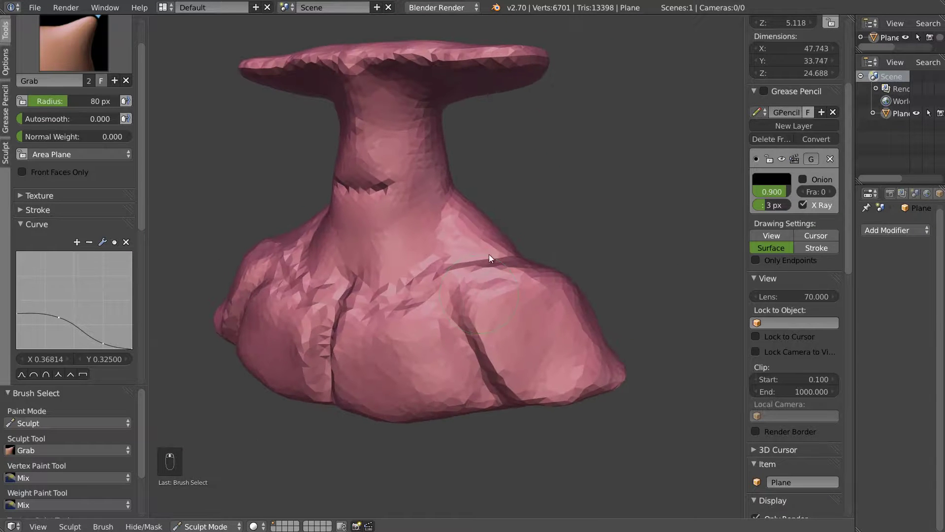
{"action": "key", "text": "f"}
{"action": "left_click", "coordinate": [478, 306]}
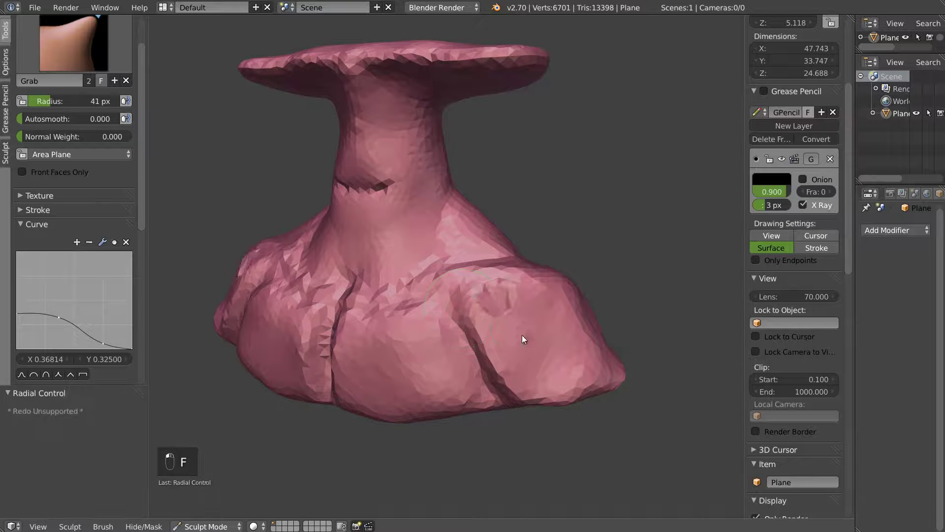
{"action": "key", "text": "ctrl+z"}
{"action": "key", "text": "ctrl+z"}
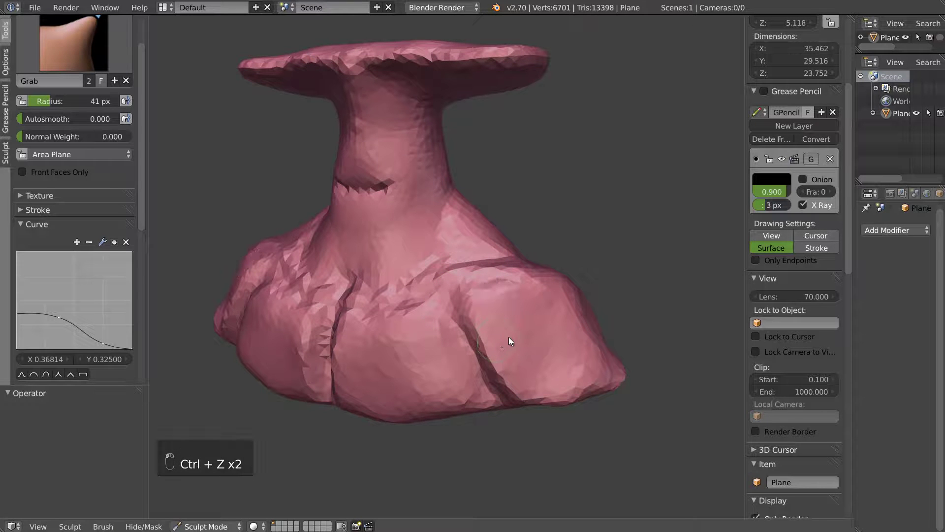
- Build up the front of the shoulder muscle with the Clay brush and smooth the chest and collar area
{"action": "key", "text": "c"}
{"action": "key", "text": "f"}
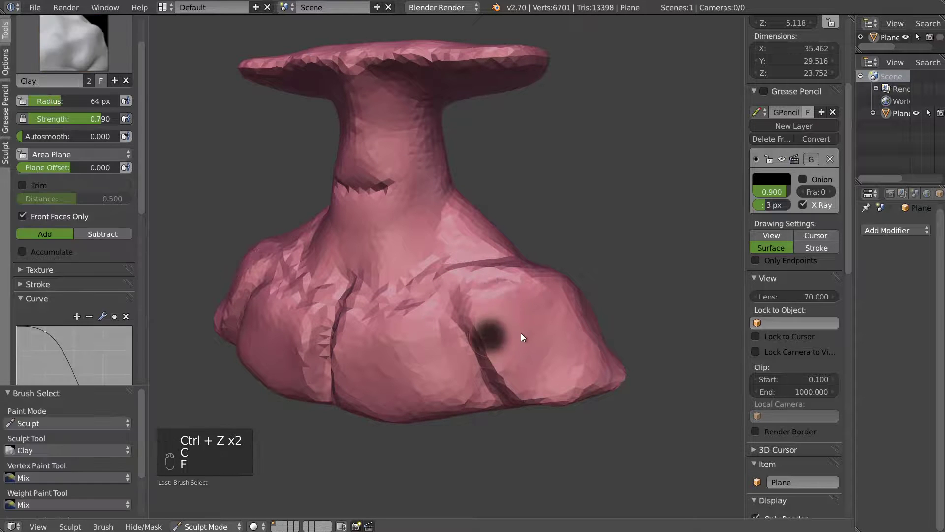
{"action": "left_click", "coordinate": [502, 288]}
{"action": "mouse_move", "coordinate": [529, 365]}
{"action": "left_mouse_down"}
{"action": "mouse_move", "coordinate": [545, 347]}
{"action": "mouse_move", "coordinate": [481, 311]}
{"action": "mouse_move", "coordinate": [501, 370]}
{"action": "left_mouse_up"}
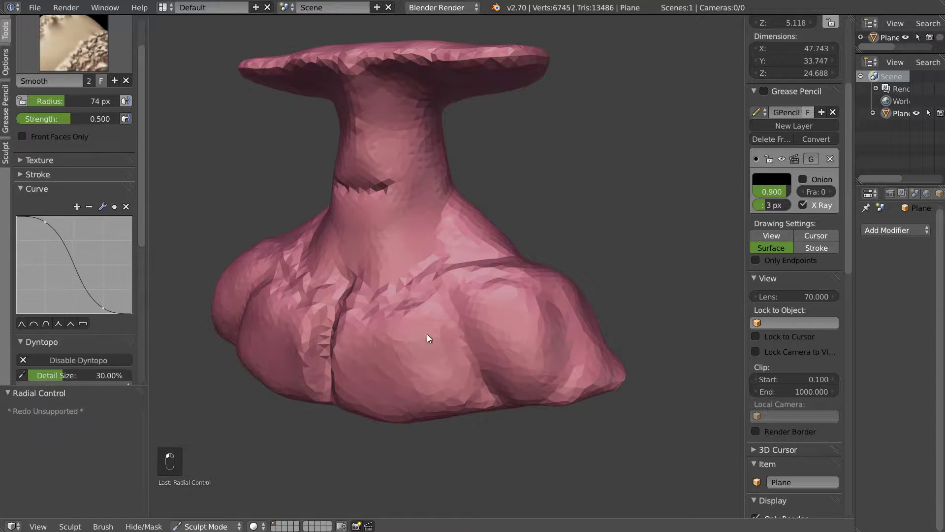
{"action": "mouse_move", "coordinate": [302, 356]}
{"action": "left_mouse_down", "text": "shift"}
{"action": "mouse_move", "coordinate": [289, 298]}
{"action": "mouse_move", "coordinate": [320, 393]}
{"action": "mouse_move", "coordinate": [390, 344]}
{"action": "mouse_move", "coordinate": [426, 386]}
{"action": "left_mouse_up", "text": "shift"}
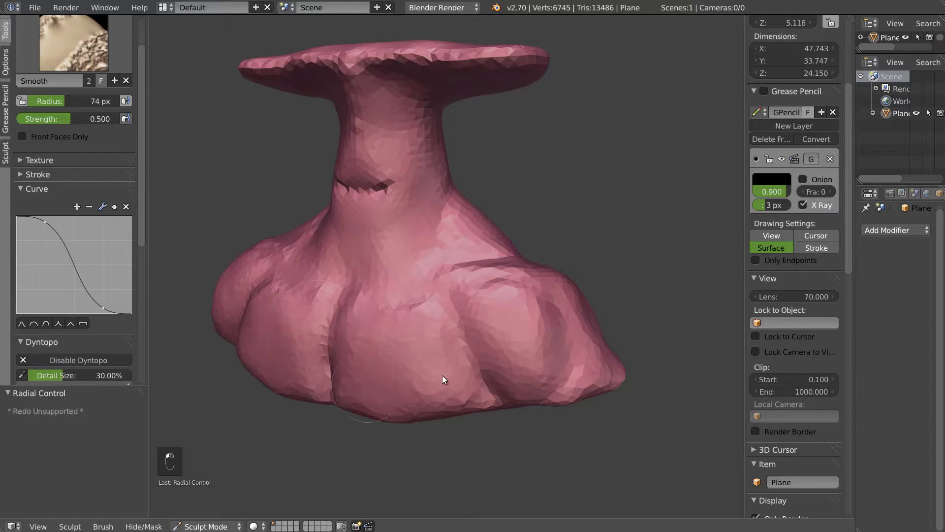
- Add clay volume around the outer side of the shoulder from several angles and smooth the transitions
{"action": "middle_click_drag", "start_coordinate": [536, 312], "coordinate": [436, 314]}
{"action": "mouse_move", "coordinate": [590, 335]}
{"action": "left_mouse_down"}
{"action": "mouse_move", "coordinate": [561, 439]}
{"action": "mouse_move", "coordinate": [639, 382]}
{"action": "left_mouse_up"}
{"action": "mouse_move", "coordinate": [603, 381]}
{"action": "middle_mouse_down"}
{"action": "mouse_move", "coordinate": [563, 380]}
{"action": "mouse_move", "coordinate": [492, 434]}
{"action": "middle_mouse_up"}
{"action": "mouse_move", "coordinate": [503, 432]}
{"action": "left_mouse_down"}
{"action": "mouse_move", "coordinate": [533, 336]}
{"action": "mouse_move", "coordinate": [507, 352]}
{"action": "left_mouse_up"}
{"action": "middle_click_drag", "start_coordinate": [507, 353], "coordinate": [636, 292]}
{"action": "mouse_move", "coordinate": [633, 291]}
{"action": "left_mouse_down"}
{"action": "mouse_move", "coordinate": [595, 402]}
{"action": "mouse_move", "coordinate": [634, 369]}
{"action": "left_mouse_up"}
{"action": "mouse_move", "coordinate": [640, 325]}
{"action": "left_mouse_down", "text": "shift"}
{"action": "mouse_move", "coordinate": [637, 301]}
{"action": "mouse_move", "coordinate": [517, 338]}
{"action": "mouse_move", "coordinate": [581, 276]}
{"action": "left_mouse_up", "text": "shift"}
{"action": "mouse_move", "coordinate": [623, 320]}
{"action": "middle_mouse_down"}
{"action": "mouse_move", "coordinate": [582, 335]}
{"action": "mouse_move", "coordinate": [540, 321]}
{"action": "mouse_move", "coordinate": [553, 258]}
{"action": "middle_mouse_up"}
- Set the Clay radius to 42 px and sculpt the muscle forms on the rear shoulder and shoulder blade
{"action": "key", "text": "f"}
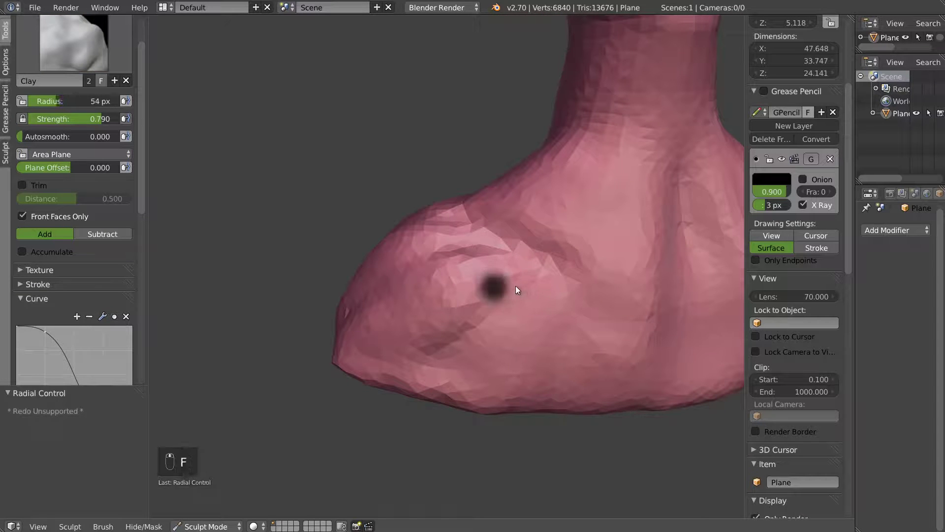
{"action": "left_click", "coordinate": [513, 280]}
{"action": "mouse_move", "coordinate": [540, 284]}
{"action": "left_mouse_down"}
{"action": "mouse_move", "coordinate": [633, 301]}
{"action": "mouse_move", "coordinate": [624, 363]}
{"action": "mouse_move", "coordinate": [599, 320]}
{"action": "mouse_move", "coordinate": [564, 306]}
{"action": "mouse_move", "coordinate": [445, 357]}
{"action": "mouse_move", "coordinate": [390, 369]}
{"action": "left_mouse_up"}
{"action": "mouse_move", "coordinate": [532, 296]}
{"action": "left_mouse_down"}
{"action": "mouse_move", "coordinate": [455, 327]}
{"action": "mouse_move", "coordinate": [444, 342]}
{"action": "mouse_move", "coordinate": [610, 317]}
{"action": "mouse_move", "coordinate": [611, 398]}
{"action": "left_mouse_up"}
{"action": "mouse_move", "coordinate": [622, 358]}
{"action": "left_mouse_down"}
{"action": "mouse_move", "coordinate": [551, 413]}
{"action": "mouse_move", "coordinate": [463, 422]}
{"action": "mouse_move", "coordinate": [550, 376]}
{"action": "left_mouse_up"}
{"action": "mouse_move", "coordinate": [482, 392]}
{"action": "left_mouse_down"}
{"action": "mouse_move", "coordinate": [490, 406]}
{"action": "mouse_move", "coordinate": [546, 382]}
{"action": "mouse_move", "coordinate": [574, 395]}
{"action": "mouse_move", "coordinate": [545, 405]}
{"action": "mouse_move", "coordinate": [570, 363]}
{"action": "mouse_move", "coordinate": [544, 400]}
{"action": "left_mouse_up"}
- Pull the shoulder's lower end downward in side view with the Grab brush at 72 px, and reduce its radius to 53 px
{"action": "scroll", "coordinate": [497, 310], "scroll_direction": "down", "scroll_amount": 5}
{"action": "middle_click_drag", "start_coordinate": [521, 311], "coordinate": [445, 296]}
{"action": "scroll", "coordinate": [512, 298], "scroll_direction": "up", "scroll_amount": 4}
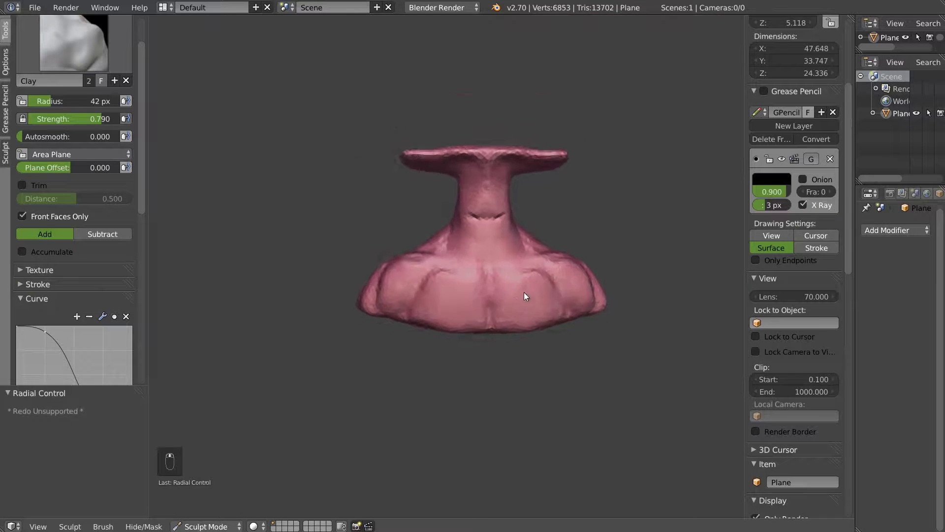
{"action": "mouse_move", "coordinate": [519, 281]}
{"action": "middle_mouse_down"}
{"action": "mouse_move", "coordinate": [434, 255]}
{"action": "mouse_move", "coordinate": [338, 314]}
{"action": "mouse_move", "coordinate": [403, 376]}
{"action": "mouse_move", "coordinate": [387, 347]}
{"action": "mouse_move", "coordinate": [392, 368]}
{"action": "middle_mouse_up"}
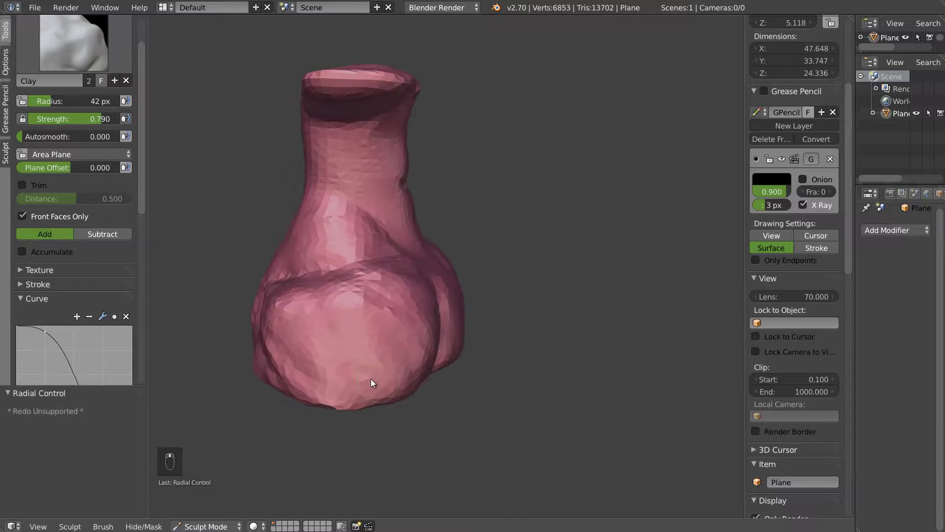
{"action": "key", "text": "g"}
{"action": "key", "text": "f"}
{"action": "left_click_drag", "start_coordinate": [376, 410], "coordinate": [400, 428]}
{"action": "key", "text": "f"}
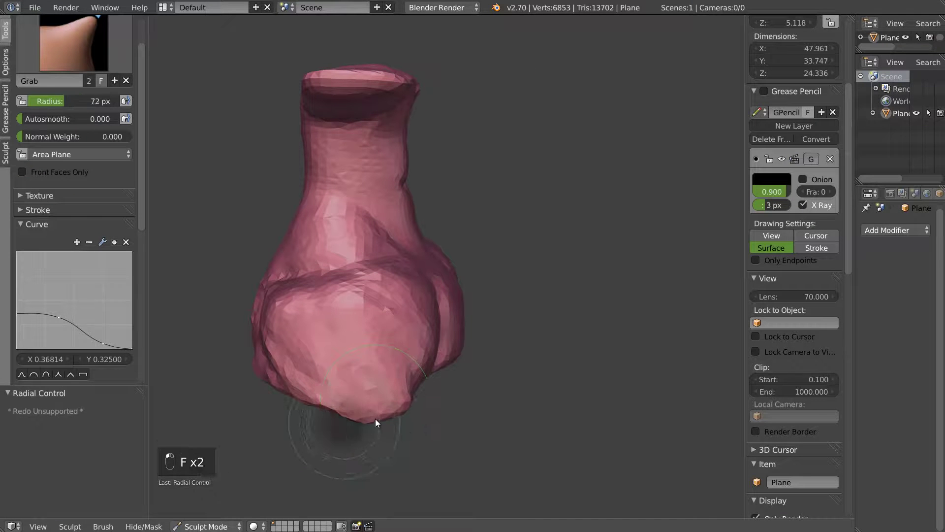
- Widen the hammer-shaped head by pulling its end outward with the Snake Hook brush
{"action": "mouse_move", "coordinate": [391, 405]}
{"action": "middle_mouse_down"}
{"action": "mouse_move", "coordinate": [331, 377]}
{"action": "mouse_move", "coordinate": [365, 379]}
{"action": "middle_mouse_up"}
{"action": "mouse_move", "coordinate": [427, 386]}
{"action": "middle_mouse_down"}
{"action": "mouse_move", "coordinate": [459, 342]}
{"action": "mouse_move", "coordinate": [445, 338]}
{"action": "mouse_move", "coordinate": [439, 235]}
{"action": "middle_mouse_up"}
{"action": "middle_click_drag", "start_coordinate": [365, 175], "coordinate": [440, 245], "text": "shift"}
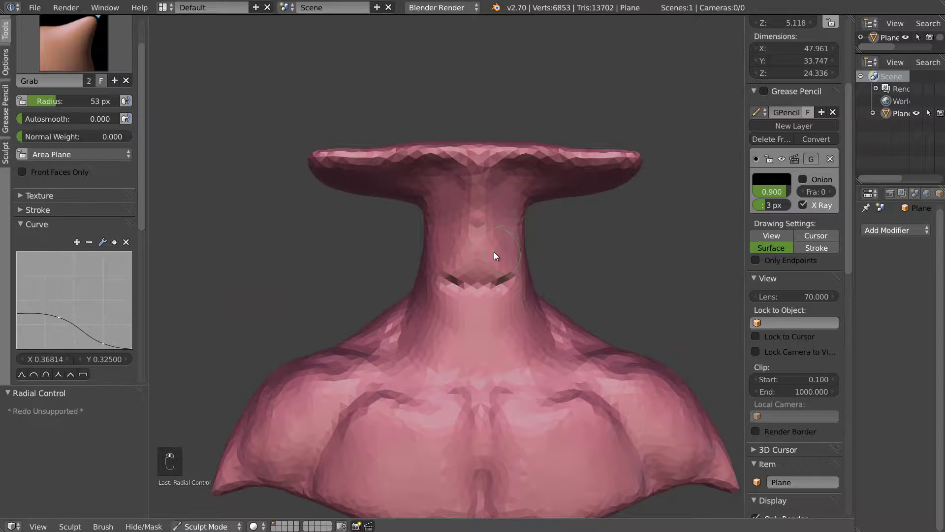
{"action": "key", "text": "g"}
{"action": "key", "text": "f"}
{"action": "left_click", "coordinate": [559, 238]}
{"action": "mouse_move", "coordinate": [557, 195]}
{"action": "middle_mouse_down"}
{"action": "mouse_move", "coordinate": [546, 143]}
{"action": "mouse_move", "coordinate": [536, 208]}
{"action": "mouse_move", "coordinate": [566, 160]}
{"action": "middle_mouse_up"}
{"action": "left_click", "coordinate": [74, 43]}
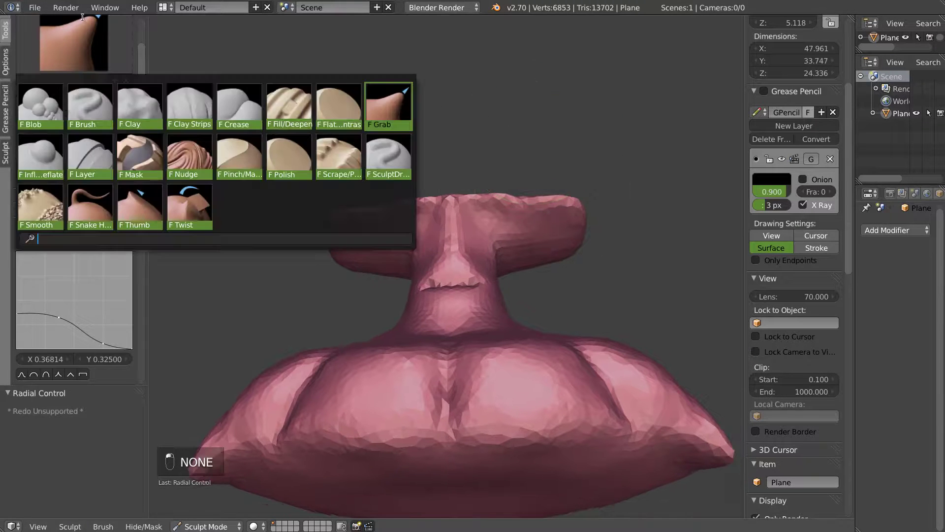
{"action": "left_click", "coordinate": [89, 206]}
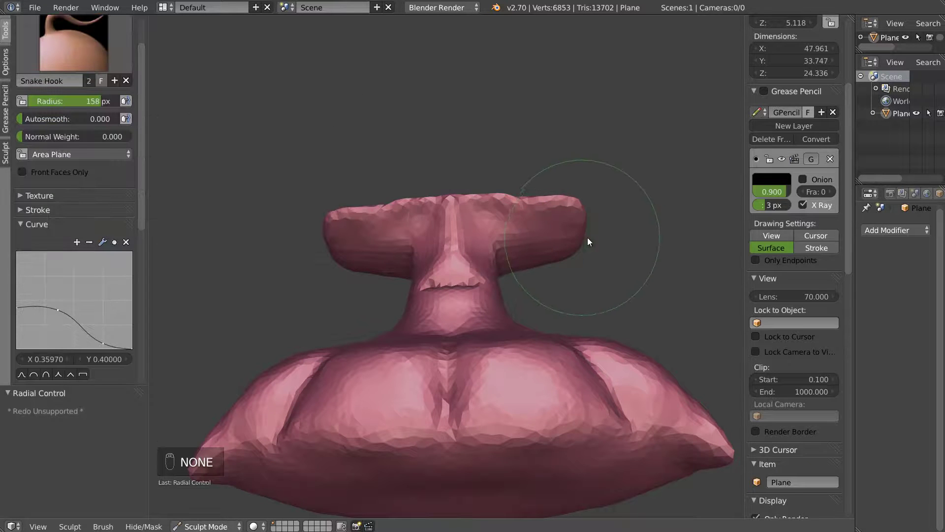
{"action": "key", "text": "f"}
{"action": "left_click", "coordinate": [630, 235]}
{"action": "middle_click_drag", "start_coordinate": [629, 237], "coordinate": [612, 217]}
{"action": "left_click_drag", "start_coordinate": [575, 261], "coordinate": [618, 258]}
- Refine the shape of the head and neck from several angles with repeated Snake Hook pulls
{"action": "mouse_move", "coordinate": [493, 291]}
{"action": "left_mouse_down"}
{"action": "mouse_move", "coordinate": [502, 290]}
{"action": "mouse_move", "coordinate": [512, 317]}
{"action": "left_mouse_up"}
{"action": "mouse_move", "coordinate": [529, 292]}
{"action": "middle_mouse_down"}
{"action": "mouse_move", "coordinate": [531, 313]}
{"action": "mouse_move", "coordinate": [512, 336]}
{"action": "middle_mouse_up"}
{"action": "left_click_drag", "start_coordinate": [512, 336], "coordinate": [526, 339]}
{"action": "middle_click_drag", "start_coordinate": [521, 313], "coordinate": [518, 224]}
{"action": "left_click_drag", "start_coordinate": [450, 252], "coordinate": [448, 238]}
{"action": "mouse_move", "coordinate": [536, 243]}
{"action": "left_mouse_down"}
{"action": "mouse_move", "coordinate": [591, 252]}
{"action": "mouse_move", "coordinate": [612, 291]}
{"action": "left_mouse_up"}
{"action": "mouse_move", "coordinate": [545, 303]}
{"action": "left_mouse_down"}
{"action": "mouse_move", "coordinate": [554, 311]}
{"action": "mouse_move", "coordinate": [604, 291]}
{"action": "mouse_move", "coordinate": [596, 244]}
{"action": "mouse_move", "coordinate": [545, 228]}
{"action": "left_mouse_up"}
{"action": "mouse_move", "coordinate": [544, 229]}
{"action": "middle_mouse_down"}
{"action": "mouse_move", "coordinate": [424, 320]}
{"action": "mouse_move", "coordinate": [456, 288]}
{"action": "mouse_move", "coordinate": [468, 251]}
{"action": "mouse_move", "coordinate": [485, 293]}
{"action": "middle_mouse_up"}
{"action": "scroll", "coordinate": [485, 293], "scroll_direction": "up", "scroll_amount": 1}
{"action": "mouse_move", "coordinate": [478, 310]}
{"action": "left_mouse_down"}
{"action": "mouse_move", "coordinate": [486, 308]}
{"action": "mouse_move", "coordinate": [488, 273]}
{"action": "left_mouse_up"}
{"action": "left_click_drag", "start_coordinate": [476, 239], "coordinate": [484, 238]}
{"action": "left_click_drag", "start_coordinate": [495, 325], "coordinate": [503, 325]}
- Set the Snake Hook radius to 96 px and adjust the bust's outline from the side
{"action": "mouse_move", "coordinate": [486, 324]}
{"action": "middle_mouse_down", "text": "shift"}
{"action": "mouse_move", "coordinate": [507, 294]}
{"action": "mouse_move", "coordinate": [546, 271]}
{"action": "middle_mouse_up", "text": "shift"}
{"action": "left_click_drag", "start_coordinate": [401, 346], "coordinate": [447, 320]}
{"action": "mouse_move", "coordinate": [447, 320]}
{"action": "middle_mouse_down"}
{"action": "mouse_move", "coordinate": [458, 316]}
{"action": "mouse_move", "coordinate": [434, 315]}
{"action": "middle_mouse_up"}
{"action": "key", "text": "f"}
{"action": "left_click", "coordinate": [406, 320]}
{"action": "mouse_move", "coordinate": [455, 314]}
{"action": "left_mouse_down"}
{"action": "mouse_move", "coordinate": [491, 312]}
{"action": "mouse_move", "coordinate": [510, 326]}
{"action": "mouse_move", "coordinate": [522, 302]}
{"action": "left_mouse_up"}
{"action": "middle_click_drag", "start_coordinate": [523, 303], "coordinate": [467, 291]}
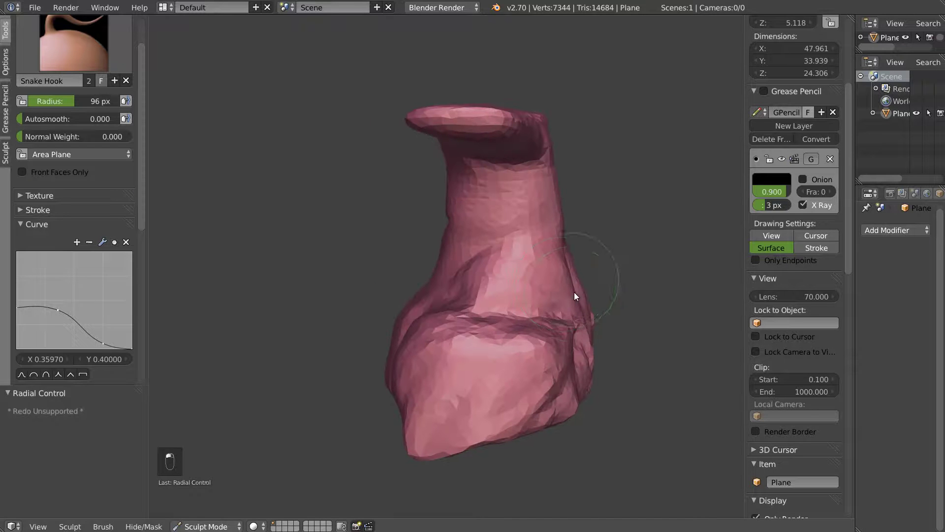
- Build up the back muscles along both sides of the spine with the Clay brush at 63 px radius and 0.509 strength
{"action": "mouse_move", "coordinate": [576, 297]}
{"action": "middle_mouse_down"}
{"action": "mouse_move", "coordinate": [503, 277]}
{"action": "mouse_move", "coordinate": [571, 279]}
{"action": "middle_mouse_up"}
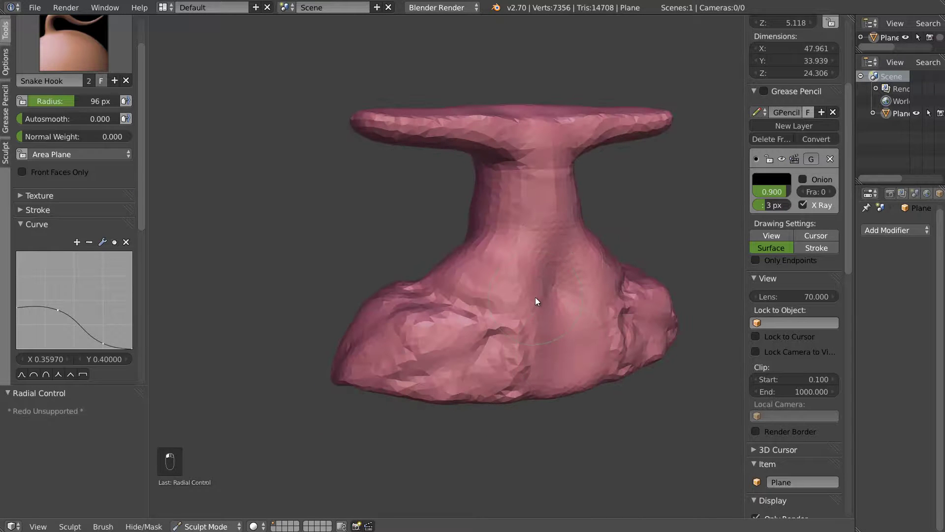
{"action": "key", "text": "c"}
{"action": "key", "text": "f"}
{"action": "left_click", "coordinate": [522, 292]}
{"action": "mouse_move", "coordinate": [531, 281]}
{"action": "left_mouse_down"}
{"action": "mouse_move", "coordinate": [538, 250]}
{"action": "mouse_move", "coordinate": [551, 279]}
{"action": "left_mouse_up"}
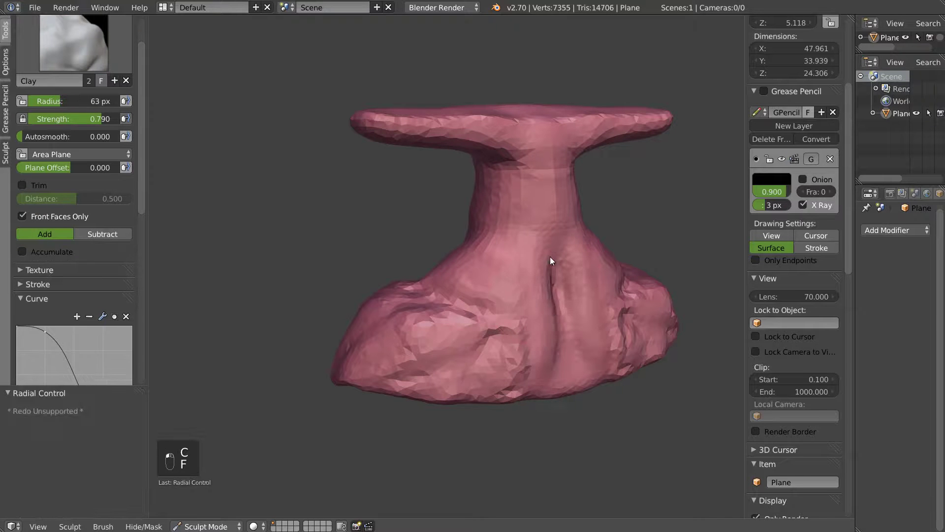
{"action": "key", "text": "shift+f"}
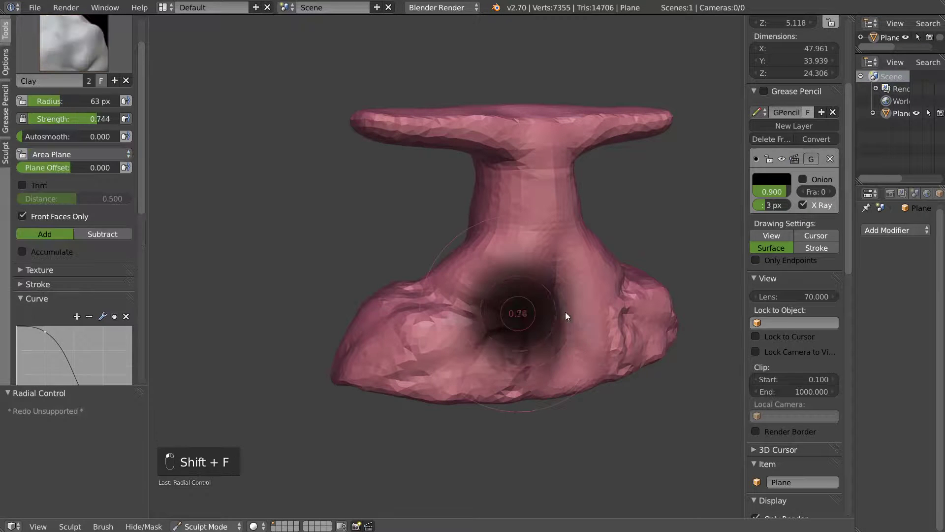
{"action": "left_click", "coordinate": [574, 311]}
{"action": "left_click_drag", "start_coordinate": [556, 288], "coordinate": [561, 364]}
{"action": "mouse_move", "coordinate": [595, 336]}
{"action": "middle_mouse_down"}
{"action": "mouse_move", "coordinate": [566, 332]}
{"action": "mouse_move", "coordinate": [510, 293]}
{"action": "mouse_move", "coordinate": [462, 305]}
{"action": "middle_mouse_up"}
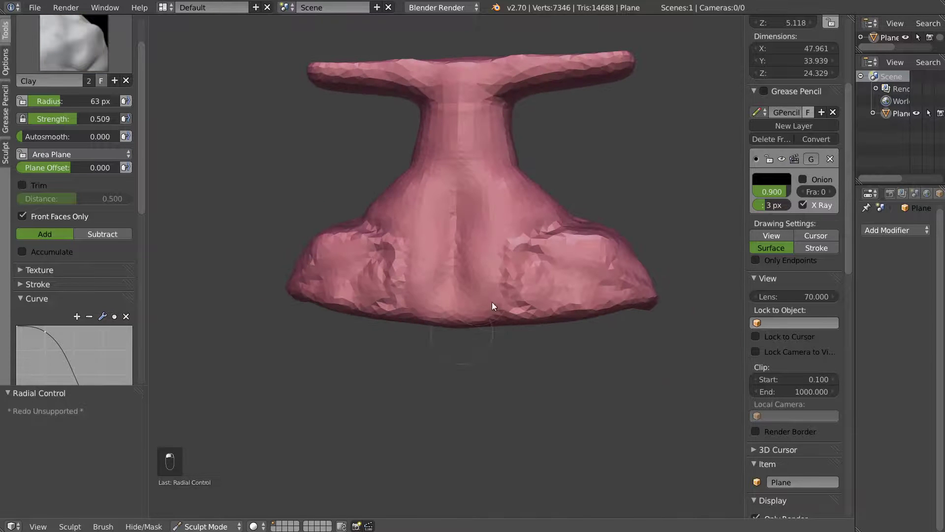
{"action": "mouse_move", "coordinate": [501, 272]}
{"action": "left_mouse_down"}
{"action": "mouse_move", "coordinate": [509, 238]}
{"action": "mouse_move", "coordinate": [481, 297]}
{"action": "left_mouse_up"}
{"action": "mouse_move", "coordinate": [481, 297]}
{"action": "middle_mouse_down"}
{"action": "mouse_move", "coordinate": [443, 283]}
{"action": "mouse_move", "coordinate": [483, 207]}
{"action": "middle_mouse_up"}
- Set the Grab brush's radius to 99 px and pull the side of the neck's base down towards the collarbone
{"action": "key", "text": "f"}
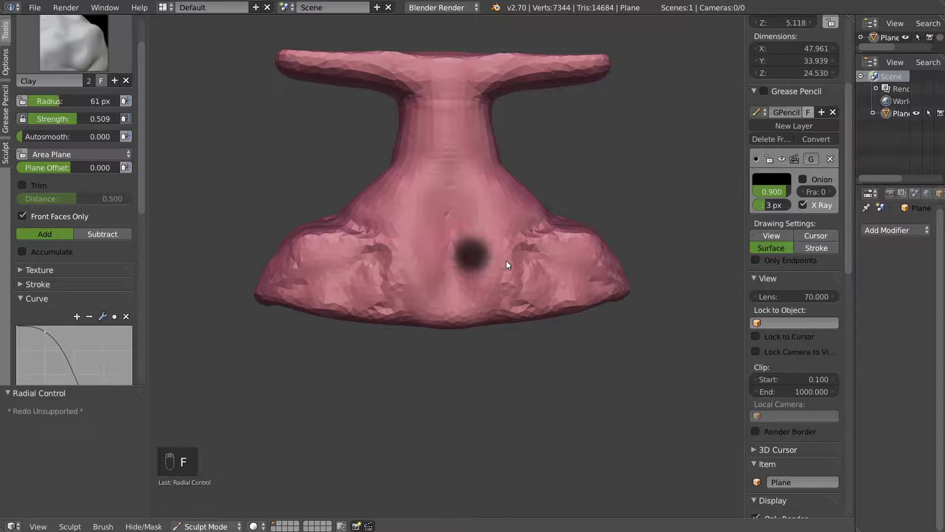
{"action": "key", "text": "g"}
{"action": "key", "text": "f"}
{"action": "left_click", "coordinate": [506, 310]}
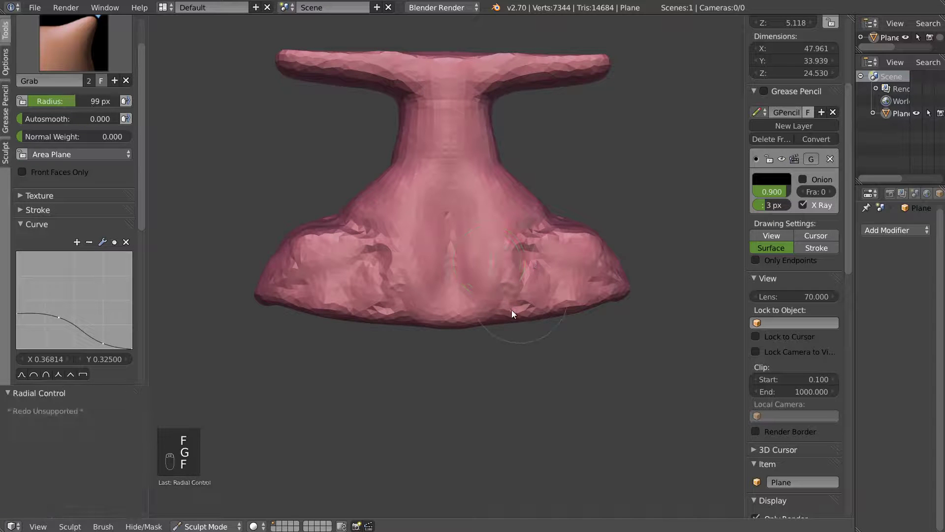
{"action": "middle_click_drag", "start_coordinate": [491, 301], "coordinate": [396, 162]}
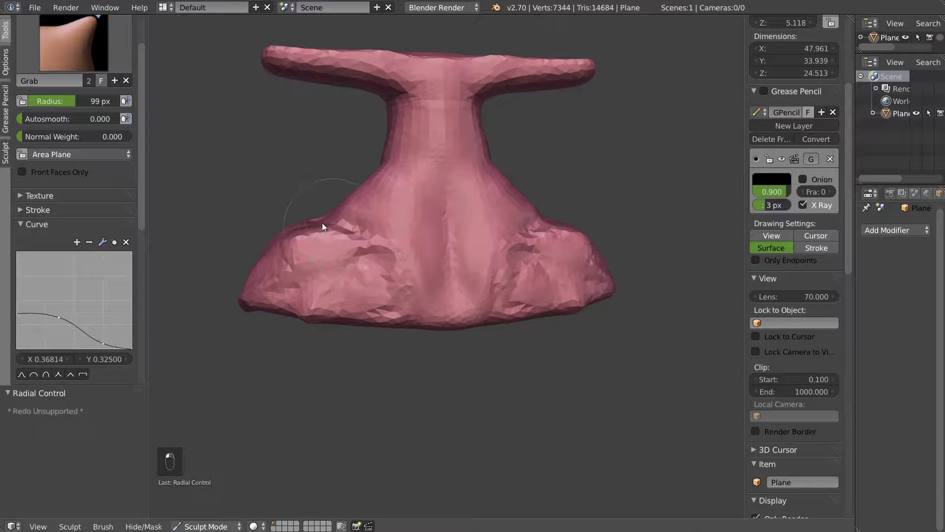
{"action": "mouse_move", "coordinate": [363, 190]}
{"action": "middle_mouse_down"}
{"action": "mouse_move", "coordinate": [460, 204]}
{"action": "mouse_move", "coordinate": [365, 223]}
{"action": "mouse_move", "coordinate": [420, 244]}
{"action": "mouse_move", "coordinate": [510, 234]}
{"action": "mouse_move", "coordinate": [501, 226]}
{"action": "mouse_move", "coordinate": [461, 242]}
{"action": "mouse_move", "coordinate": [447, 220]}
{"action": "middle_mouse_up"}
{"action": "scroll", "coordinate": [447, 220], "scroll_direction": "up", "scroll_amount": 4}
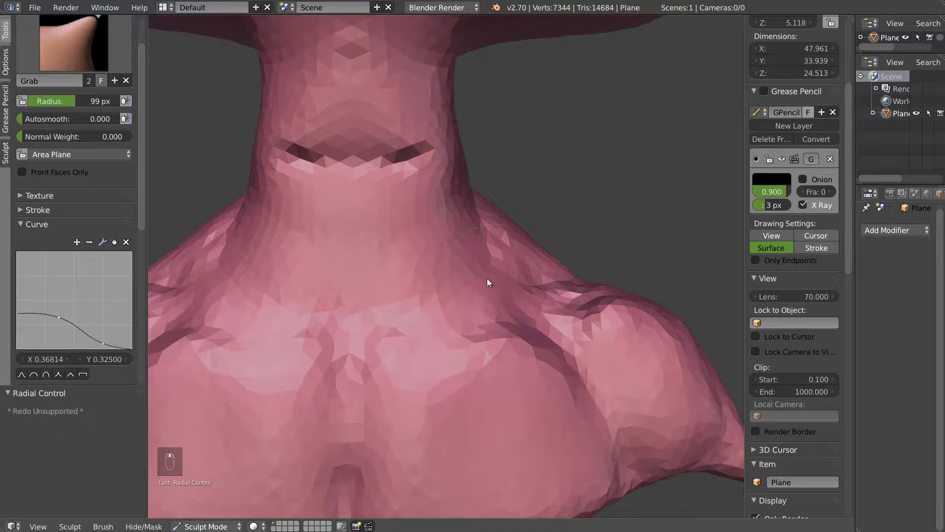
{"action": "mouse_move", "coordinate": [480, 252]}
{"action": "left_mouse_down"}
{"action": "mouse_move", "coordinate": [474, 302]}
{"action": "mouse_move", "coordinate": [439, 329]}
{"action": "mouse_move", "coordinate": [485, 318]}
{"action": "left_mouse_up"}
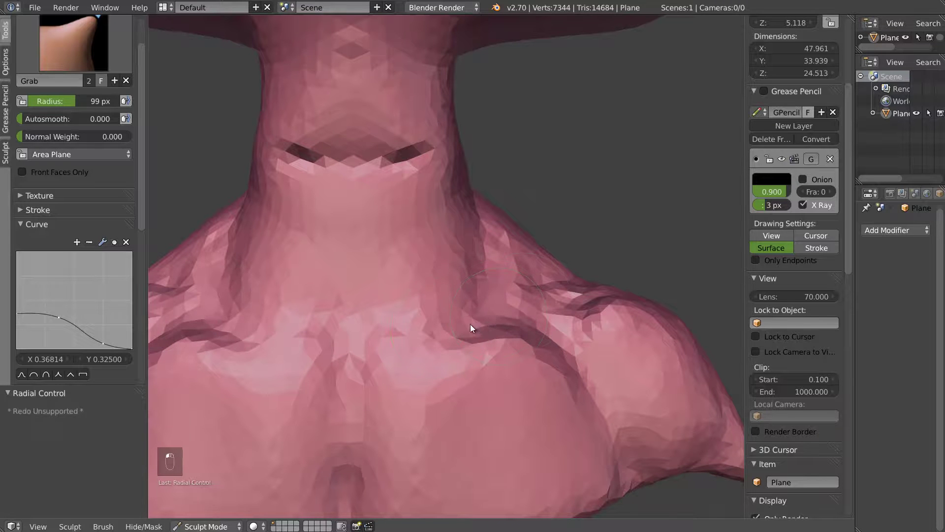
{"action": "mouse_move", "coordinate": [502, 276]}
{"action": "middle_mouse_down"}
{"action": "mouse_move", "coordinate": [491, 303]}
{"action": "mouse_move", "coordinate": [504, 261]}
{"action": "middle_mouse_up"}
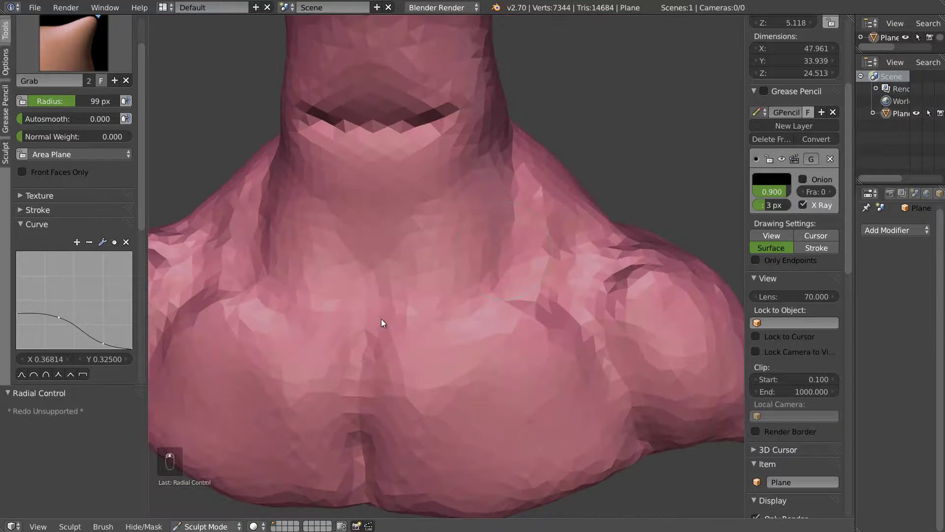
- Enlarge the brush radius to 200 px and smooth the upper chest near its centre with the Smooth brush
{"action": "middle_click_drag", "start_coordinate": [409, 318], "coordinate": [349, 313]}
{"action": "key", "text": "f"}
{"action": "left_click", "coordinate": [404, 327]}
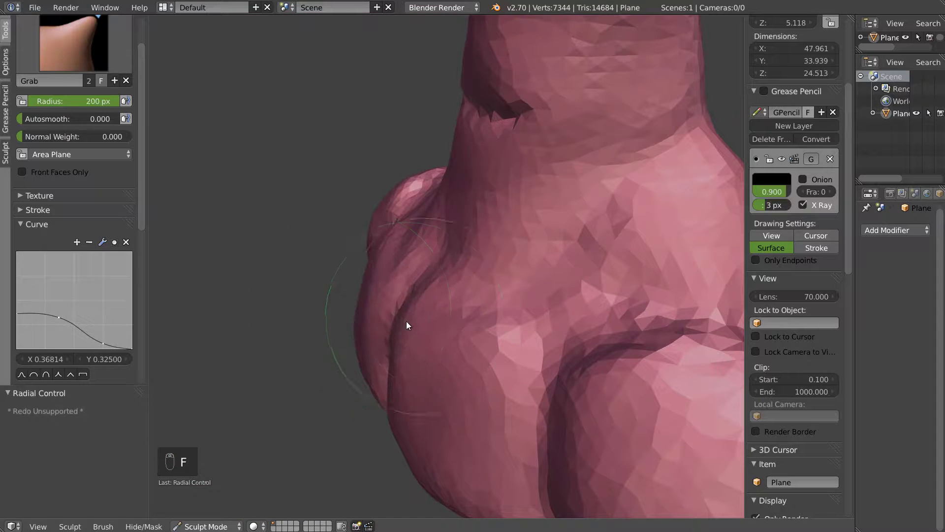
{"action": "key", "text": "s"}
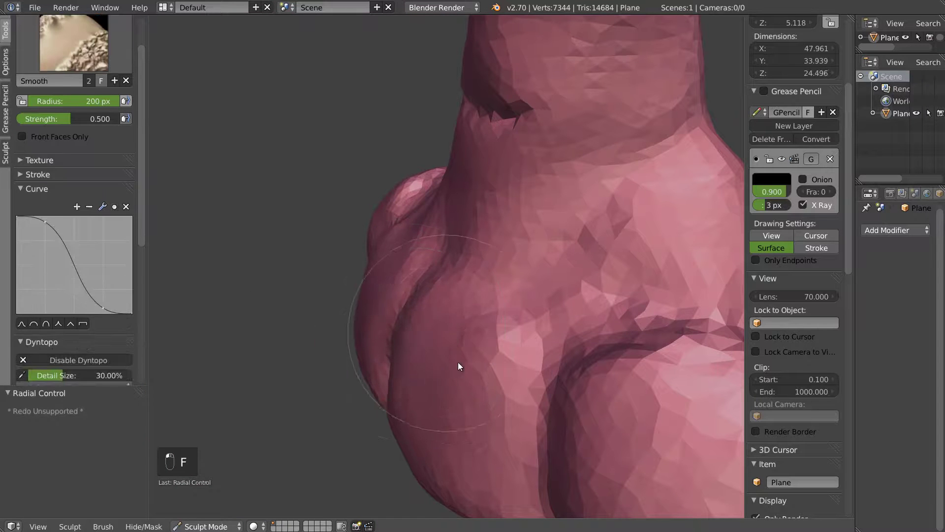
{"action": "left_click_drag", "start_coordinate": [449, 341], "coordinate": [460, 409]}
- Set the draw brush's radius to 52 px and sculpt along the centre line of the chest from the collarbone down
{"action": "key", "text": "g"}
{"action": "mouse_move", "coordinate": [423, 344]}
{"action": "middle_mouse_down"}
{"action": "mouse_move", "coordinate": [475, 301]}
{"action": "mouse_move", "coordinate": [424, 305]}
{"action": "middle_mouse_up"}
{"action": "key", "text": "d"}
{"action": "key", "text": "f"}
{"action": "left_click", "coordinate": [348, 274]}
{"action": "middle_click_drag", "start_coordinate": [380, 258], "coordinate": [382, 299]}
{"action": "left_click_drag", "start_coordinate": [382, 268], "coordinate": [378, 354]}
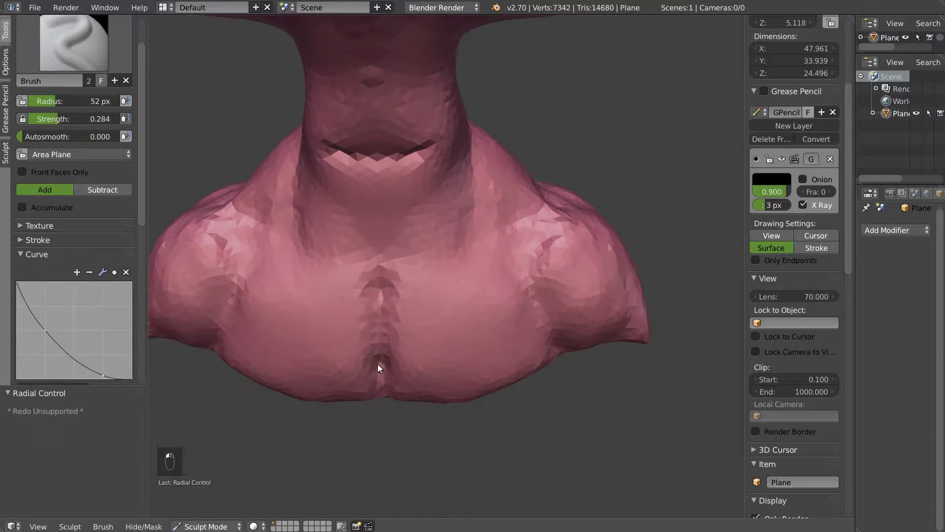
- Sculpt the collarbone ridges from the chest's centre line out to the shoulders, then build up and lightly smooth the area beside the neck's base
{"action": "mouse_move", "coordinate": [397, 277]}
{"action": "left_mouse_down"}
{"action": "mouse_move", "coordinate": [425, 279]}
{"action": "mouse_move", "coordinate": [418, 268]}
{"action": "mouse_move", "coordinate": [496, 246]}
{"action": "mouse_move", "coordinate": [534, 224]}
{"action": "left_mouse_up"}
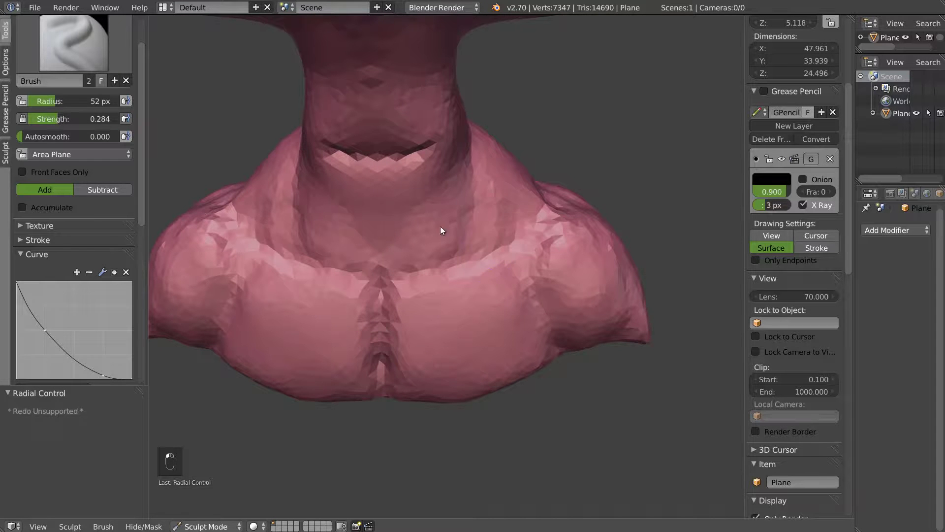
{"action": "middle_click_drag", "start_coordinate": [443, 249], "coordinate": [457, 159]}
{"action": "mouse_move", "coordinate": [456, 157]}
{"action": "left_mouse_down"}
{"action": "mouse_move", "coordinate": [461, 169]}
{"action": "mouse_move", "coordinate": [468, 161]}
{"action": "left_mouse_up"}
{"action": "mouse_move", "coordinate": [443, 215]}
{"action": "left_mouse_down"}
{"action": "mouse_move", "coordinate": [432, 201]}
{"action": "mouse_move", "coordinate": [439, 176]}
{"action": "mouse_move", "coordinate": [412, 244]}
{"action": "mouse_move", "coordinate": [465, 200]}
{"action": "mouse_move", "coordinate": [483, 227]}
{"action": "mouse_move", "coordinate": [438, 203]}
{"action": "mouse_move", "coordinate": [437, 162]}
{"action": "mouse_move", "coordinate": [414, 232]}
{"action": "mouse_move", "coordinate": [393, 253]}
{"action": "mouse_move", "coordinate": [444, 200]}
{"action": "mouse_move", "coordinate": [437, 236]}
{"action": "mouse_move", "coordinate": [460, 214]}
{"action": "mouse_move", "coordinate": [468, 229]}
{"action": "mouse_move", "coordinate": [483, 206]}
{"action": "mouse_move", "coordinate": [471, 200]}
{"action": "mouse_move", "coordinate": [462, 235]}
{"action": "left_mouse_up"}
{"action": "left_click_drag", "start_coordinate": [462, 188], "coordinate": [462, 204]}
{"action": "mouse_move", "coordinate": [467, 189]}
{"action": "left_mouse_down", "text": "shift"}
{"action": "mouse_move", "coordinate": [475, 202]}
{"action": "mouse_move", "coordinate": [462, 226]}
{"action": "mouse_move", "coordinate": [477, 189]}
{"action": "left_mouse_up", "text": "shift"}
{"action": "scroll", "coordinate": [465, 255], "scroll_direction": "down", "scroll_amount": 4}
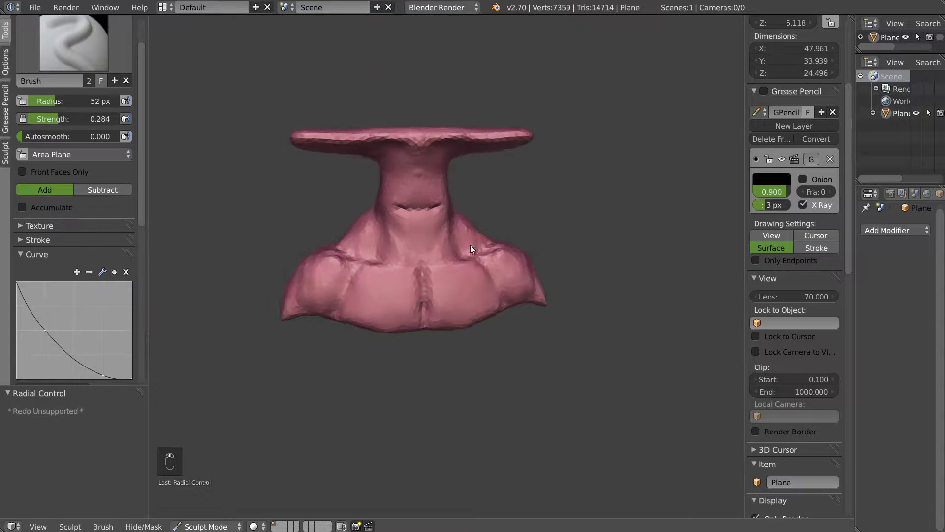
- Build up the outer shoulder with the Clay brush at a 72 px radius and smooth its lower corner
{"action": "scroll", "coordinate": [500, 236], "scroll_direction": "up", "scroll_amount": 5}
{"action": "mouse_move", "coordinate": [500, 232]}
{"action": "middle_mouse_down"}
{"action": "mouse_move", "coordinate": [583, 334]}
{"action": "mouse_move", "coordinate": [604, 335]}
{"action": "mouse_move", "coordinate": [589, 255]}
{"action": "middle_mouse_up"}
{"action": "key", "text": "c"}
{"action": "key", "text": "f"}
{"action": "left_click", "coordinate": [570, 313]}
{"action": "mouse_move", "coordinate": [540, 268]}
{"action": "left_mouse_down"}
{"action": "mouse_move", "coordinate": [572, 285]}
{"action": "mouse_move", "coordinate": [622, 394]}
{"action": "mouse_move", "coordinate": [604, 264]}
{"action": "mouse_move", "coordinate": [640, 368]}
{"action": "mouse_move", "coordinate": [585, 377]}
{"action": "mouse_move", "coordinate": [609, 391]}
{"action": "mouse_move", "coordinate": [625, 297]}
{"action": "left_mouse_up"}
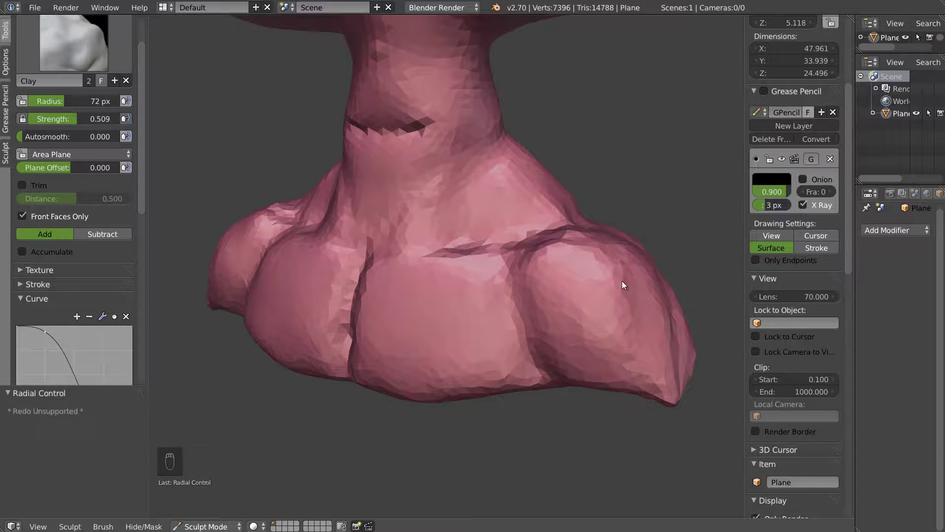
{"action": "middle_click_drag", "start_coordinate": [626, 297], "coordinate": [652, 314]}
{"action": "left_click_drag", "start_coordinate": [621, 370], "coordinate": [668, 410], "text": "shift"}
{"action": "mouse_move", "coordinate": [667, 410]}
{"action": "middle_mouse_down"}
{"action": "mouse_move", "coordinate": [654, 332]}
{"action": "mouse_move", "coordinate": [629, 326]}
{"action": "mouse_move", "coordinate": [606, 285]}
{"action": "middle_mouse_up"}
- Sculpt strokes down the shoulder and across its back with the Draw brush at a 28 px radius, smoothing between strokes
{"action": "key", "text": "d"}
{"action": "key", "text": "f"}
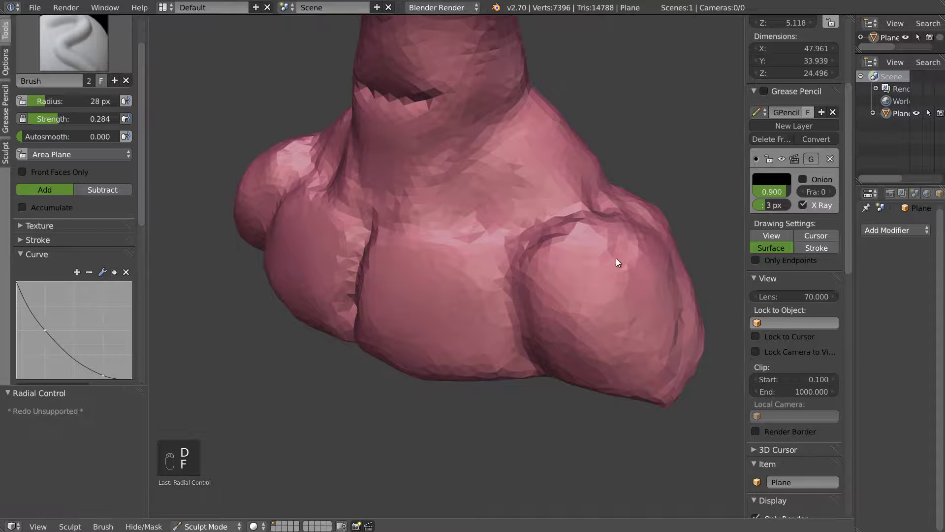
{"action": "mouse_move", "coordinate": [616, 247]}
{"action": "left_mouse_down"}
{"action": "mouse_move", "coordinate": [633, 329]}
{"action": "mouse_move", "coordinate": [667, 327]}
{"action": "left_mouse_up"}
{"action": "mouse_move", "coordinate": [667, 327]}
{"action": "middle_mouse_down"}
{"action": "mouse_move", "coordinate": [567, 295]}
{"action": "mouse_move", "coordinate": [354, 265]}
{"action": "mouse_move", "coordinate": [377, 326]}
{"action": "middle_mouse_up"}
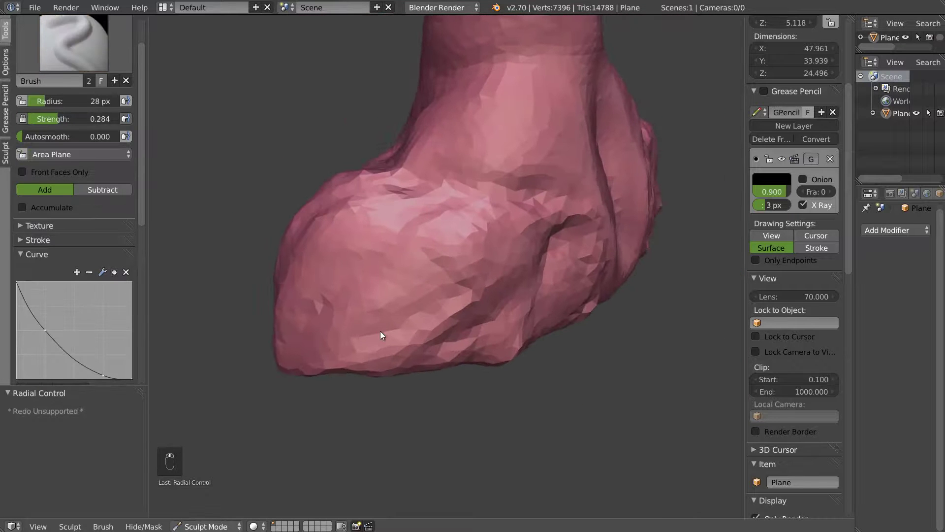
{"action": "left_click_drag", "start_coordinate": [385, 353], "coordinate": [507, 291], "text": "shift"}
{"action": "mouse_move", "coordinate": [333, 356]}
{"action": "left_mouse_down"}
{"action": "mouse_move", "coordinate": [483, 321]}
{"action": "mouse_move", "coordinate": [545, 261]}
{"action": "mouse_move", "coordinate": [463, 327]}
{"action": "mouse_move", "coordinate": [510, 291]}
{"action": "left_mouse_up"}
- Fill out the lower back edge behind the shoulder with the Clay brush at an 82 px radius
{"action": "mouse_move", "coordinate": [510, 291]}
{"action": "middle_mouse_down"}
{"action": "mouse_move", "coordinate": [473, 244]}
{"action": "mouse_move", "coordinate": [470, 369]}
{"action": "middle_mouse_up"}
{"action": "key", "text": "c"}
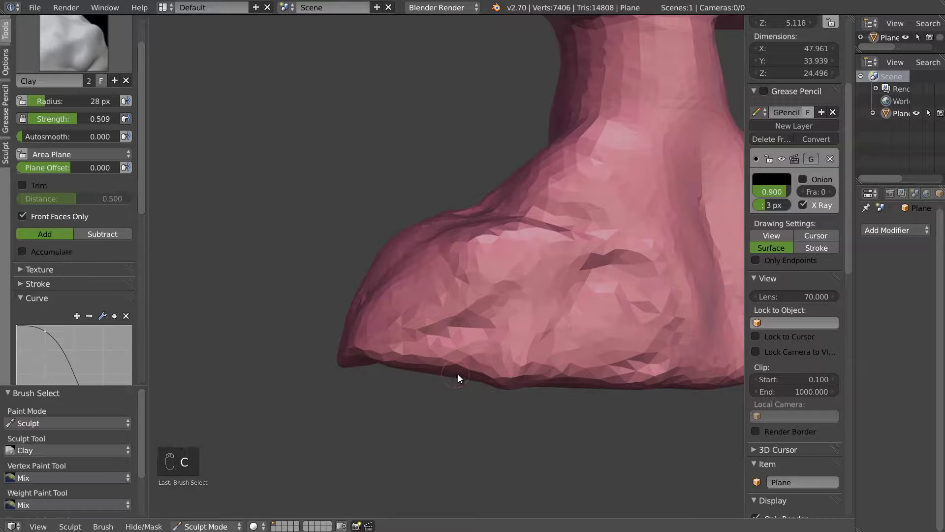
{"action": "key", "text": "f"}
{"action": "left_click", "coordinate": [460, 377]}
{"action": "mouse_move", "coordinate": [483, 395]}
{"action": "left_mouse_down"}
{"action": "mouse_move", "coordinate": [506, 343]}
{"action": "mouse_move", "coordinate": [499, 320]}
{"action": "left_mouse_up"}
- Reshape the lower edge of the chest and the collarbone area with the Grab brush at a 91 px radius
{"action": "middle_click_drag", "start_coordinate": [488, 286], "coordinate": [609, 300]}
{"action": "scroll", "coordinate": [503, 304], "scroll_direction": "down", "scroll_amount": 5}
{"action": "middle_click_drag", "start_coordinate": [510, 312], "coordinate": [526, 290]}
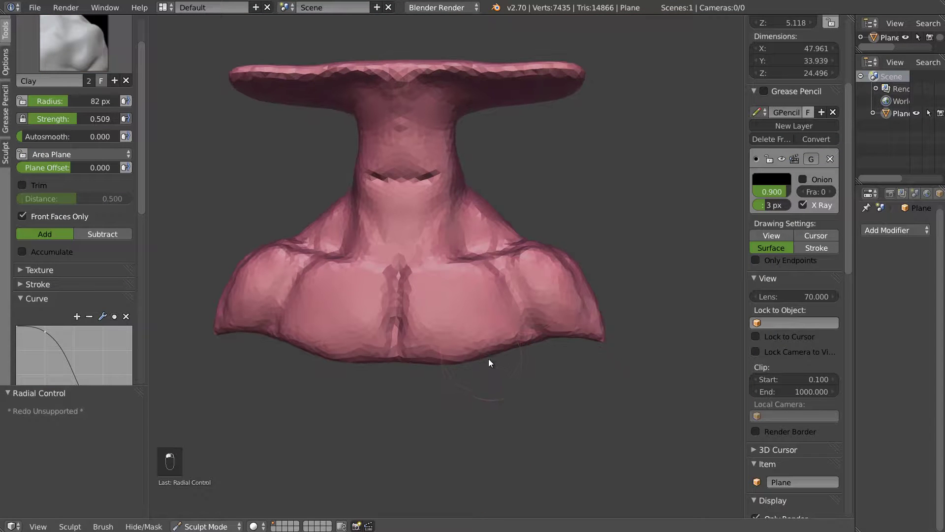
{"action": "middle_click_drag", "start_coordinate": [489, 353], "coordinate": [500, 346]}
{"action": "key", "text": "g"}
{"action": "key", "text": "f"}
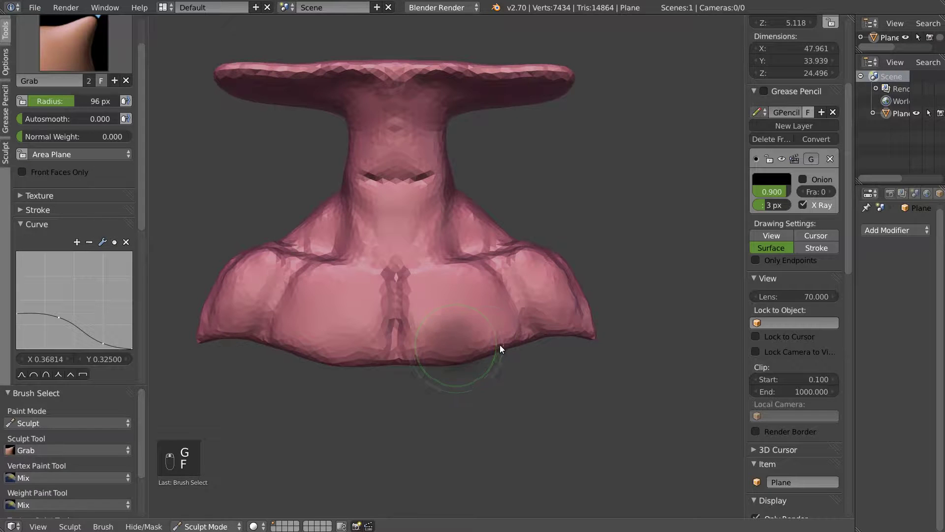
{"action": "left_click_drag", "start_coordinate": [492, 349], "coordinate": [495, 356]}
{"action": "mouse_move", "coordinate": [432, 361]}
{"action": "left_mouse_down"}
{"action": "mouse_move", "coordinate": [489, 363]}
{"action": "mouse_move", "coordinate": [514, 349]}
{"action": "left_mouse_up"}
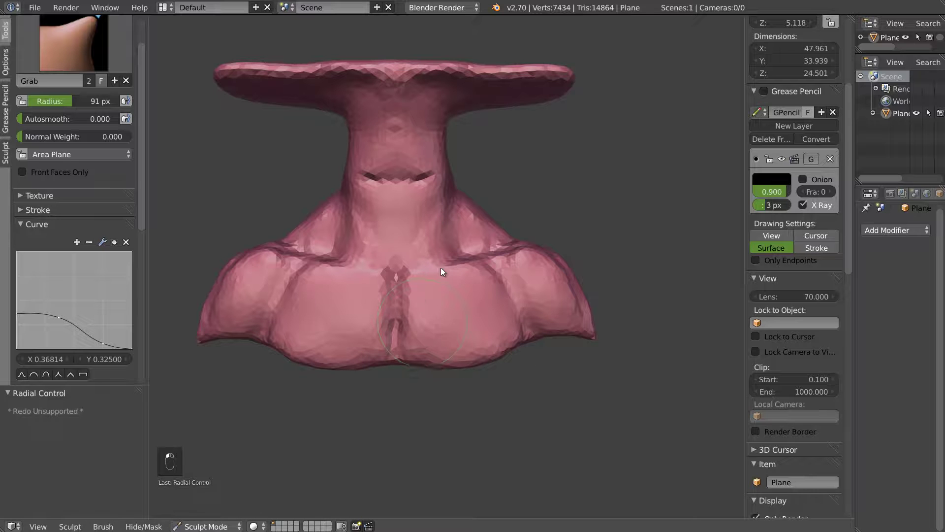
{"action": "mouse_move", "coordinate": [463, 268]}
{"action": "left_mouse_down"}
{"action": "mouse_move", "coordinate": [489, 262]}
{"action": "mouse_move", "coordinate": [501, 223]}
{"action": "mouse_move", "coordinate": [568, 277]}
{"action": "left_mouse_up"}
- Smooth the sides of the neck and their transition into the shoulders with the Smooth brush
{"action": "middle_click_drag", "start_coordinate": [399, 183], "coordinate": [463, 234], "text": "shift"}
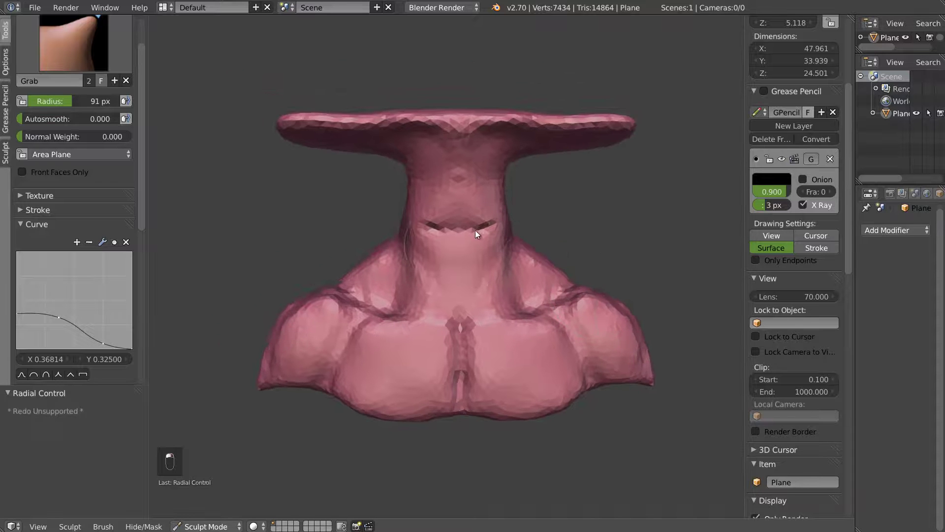
{"action": "scroll", "coordinate": [461, 233], "scroll_direction": "up", "scroll_amount": 3}
{"action": "key", "text": "s"}
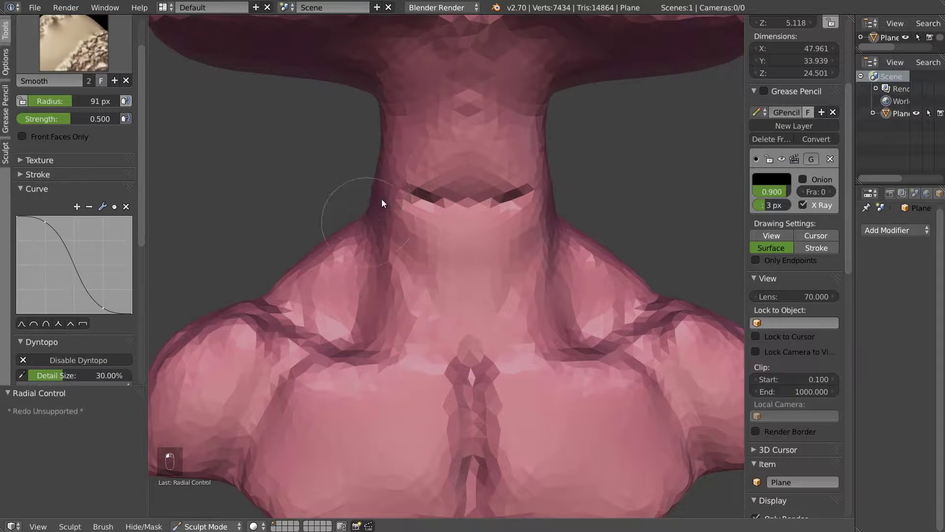
{"action": "key", "text": "g"}
{"action": "key", "text": "s"}
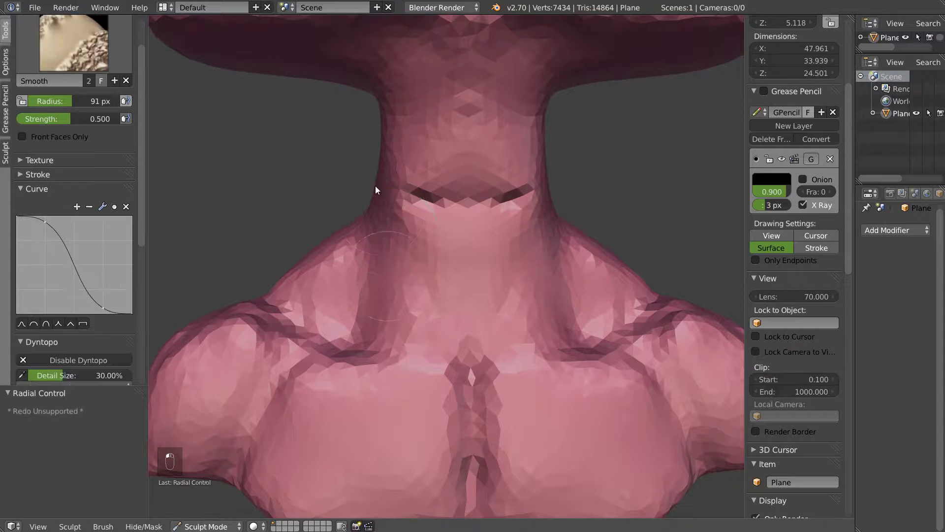
{"action": "key", "text": "g"}
{"action": "scroll", "coordinate": [397, 217], "scroll_direction": "down", "scroll_amount": 4}
{"action": "mouse_move", "coordinate": [396, 216]}
{"action": "middle_mouse_down"}
{"action": "mouse_move", "coordinate": [489, 217]}
{"action": "mouse_move", "coordinate": [393, 220]}
{"action": "mouse_move", "coordinate": [397, 228]}
{"action": "mouse_move", "coordinate": [302, 241]}
{"action": "middle_mouse_up"}
{"action": "key", "text": "s"}
{"action": "key", "text": "g"}
{"action": "mouse_move", "coordinate": [374, 408]}
{"action": "left_mouse_down", "text": "shift"}
{"action": "mouse_move", "coordinate": [414, 409]}
{"action": "mouse_move", "coordinate": [419, 398]}
{"action": "left_mouse_up", "text": "shift"}
{"action": "middle_click_drag", "start_coordinate": [384, 266], "coordinate": [485, 297]}
{"action": "scroll", "coordinate": [473, 293], "scroll_direction": "down", "scroll_amount": 2}
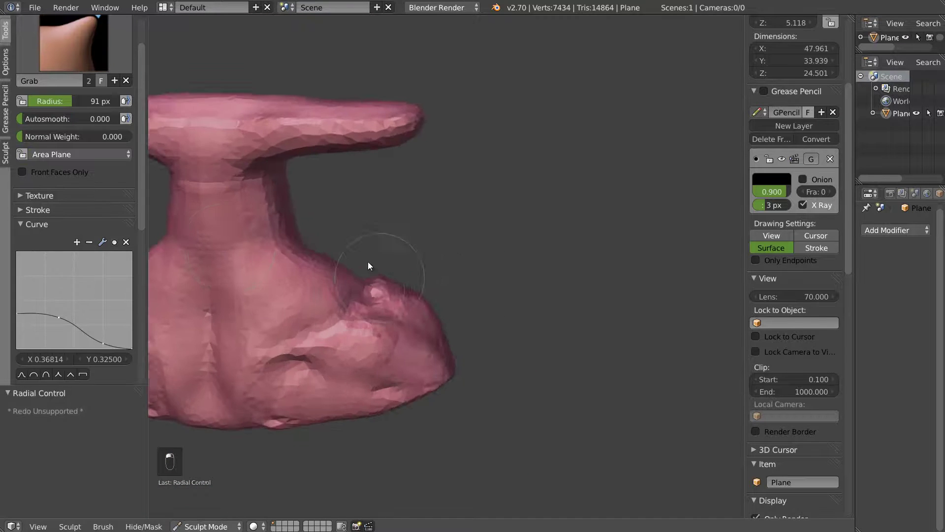
- Undo the last sculpting change and build up the base of the skull behind the neck with the Clay brush
{"action": "middle_click_drag", "start_coordinate": [340, 268], "coordinate": [551, 266], "text": "shift"}
{"action": "scroll", "coordinate": [463, 264], "scroll_direction": "up", "scroll_amount": 4}
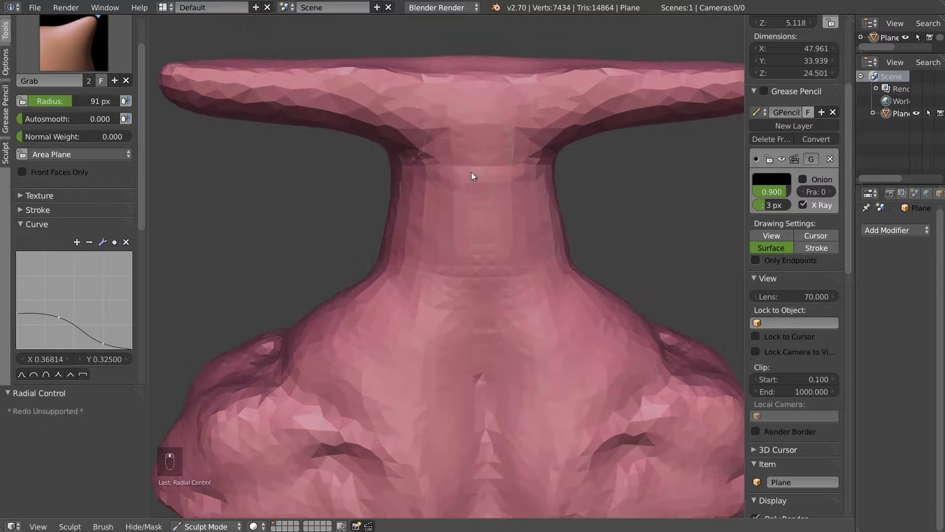
{"action": "key", "text": "ctrl+z"}
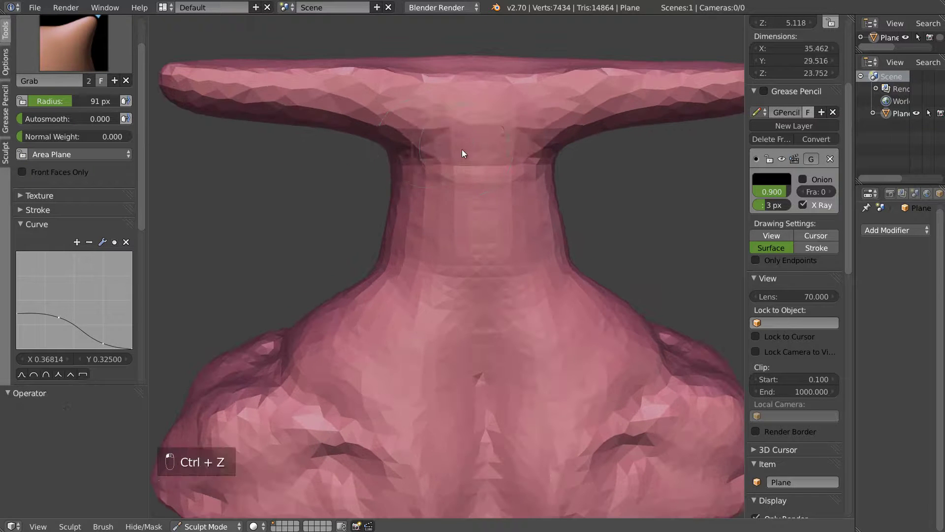
{"action": "key", "text": "c"}
{"action": "mouse_move", "coordinate": [441, 132]}
{"action": "left_mouse_down"}
{"action": "mouse_move", "coordinate": [431, 111]}
{"action": "mouse_move", "coordinate": [570, 104]}
{"action": "mouse_move", "coordinate": [512, 130]}
{"action": "left_mouse_up"}
- Sculpt a horizontal crease across the back of the neck's base with the Draw brush at a 45 px radius
{"action": "mouse_move", "coordinate": [532, 128]}
{"action": "middle_mouse_down"}
{"action": "mouse_move", "coordinate": [510, 239]}
{"action": "mouse_move", "coordinate": [481, 258]}
{"action": "mouse_move", "coordinate": [482, 275]}
{"action": "middle_mouse_up"}
{"action": "key", "text": "d"}
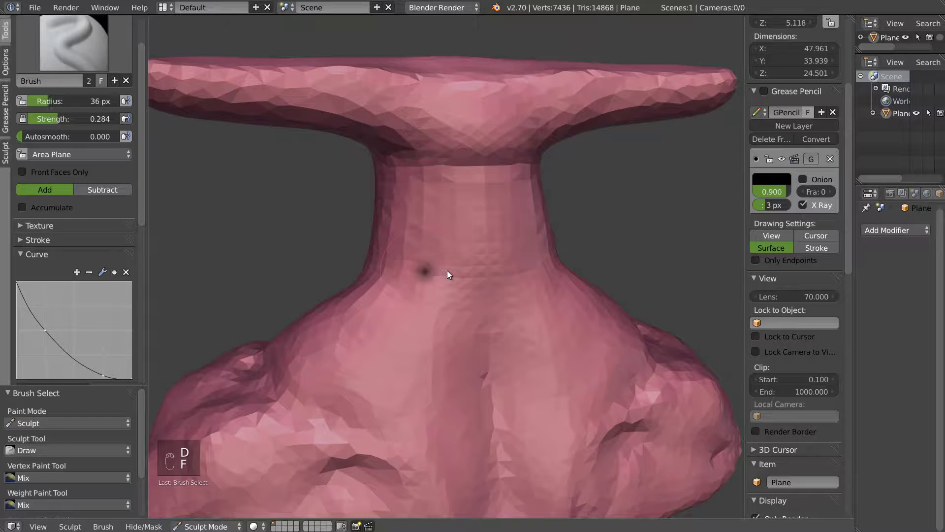
{"action": "left_click", "coordinate": [446, 270]}
{"action": "left_click_drag", "start_coordinate": [444, 274], "coordinate": [480, 275]}
{"action": "mouse_move", "coordinate": [397, 282]}
{"action": "left_mouse_down"}
{"action": "mouse_move", "coordinate": [539, 253]}
{"action": "mouse_move", "coordinate": [435, 247]}
{"action": "mouse_move", "coordinate": [420, 256]}
{"action": "left_mouse_up"}
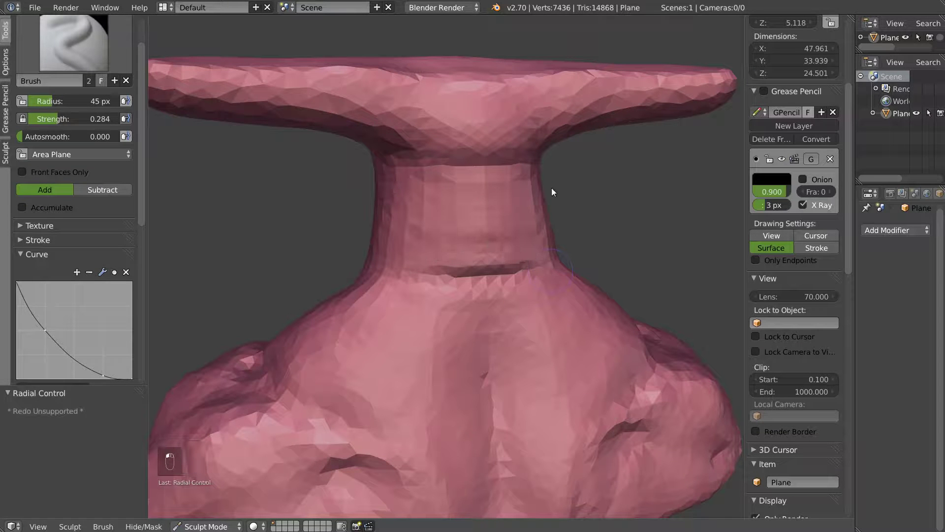
- Examine the neck and shoulders of the bust from the back, front and side
{"action": "middle_click_drag", "start_coordinate": [383, 172], "coordinate": [454, 176]}
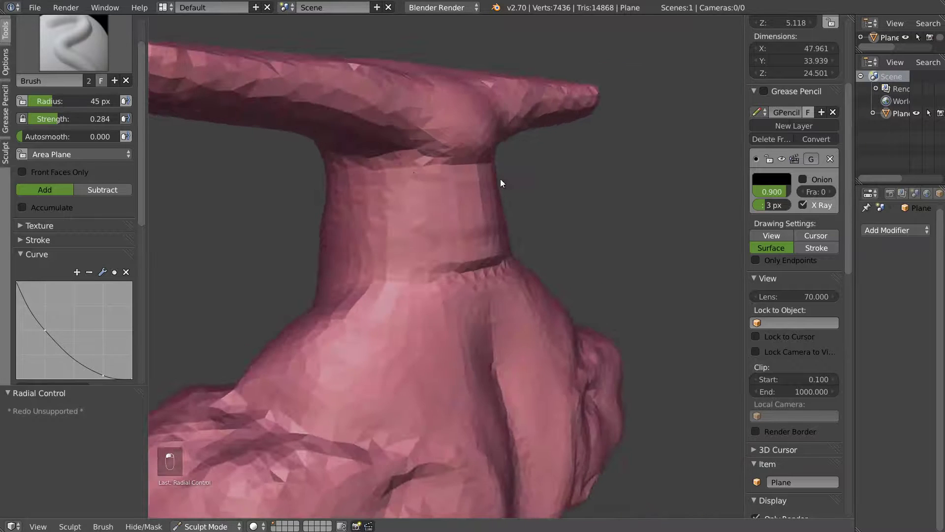
{"action": "scroll", "coordinate": [446, 300], "scroll_direction": "down", "scroll_amount": 5}
{"action": "mouse_move", "coordinate": [446, 300]}
{"action": "middle_mouse_down"}
{"action": "mouse_move", "coordinate": [411, 333]}
{"action": "mouse_move", "coordinate": [597, 291]}
{"action": "middle_mouse_up"}
{"action": "key", "text": "KP_1"}
{"action": "scroll", "coordinate": [594, 297], "scroll_direction": "up", "scroll_amount": 3}
{"action": "middle_click_drag", "start_coordinate": [395, 263], "coordinate": [401, 270]}
{"action": "scroll", "coordinate": [450, 246], "scroll_direction": "up", "scroll_amount": 4}
{"action": "mouse_move", "coordinate": [450, 245]}
{"action": "middle_mouse_down"}
{"action": "mouse_move", "coordinate": [495, 251]}
{"action": "mouse_move", "coordinate": [442, 257]}
{"action": "middle_mouse_up"}
{"action": "scroll", "coordinate": [495, 250], "scroll_direction": "down", "scroll_amount": 3}
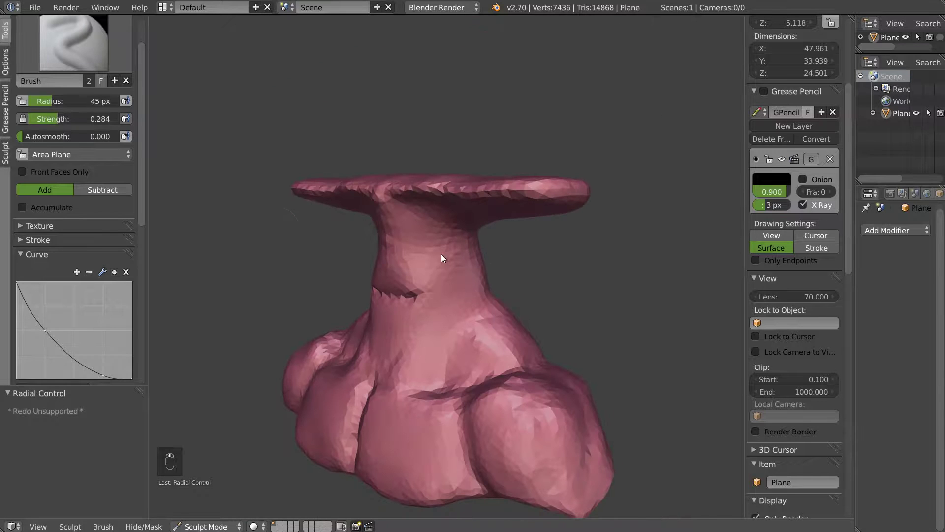
- Set the dynamic topology detail size to 15% and flood fill the whole mesh with that detail
{"action": "left_click", "coordinate": [42, 253]}
{"action": "scroll", "coordinate": [84, 173], "scroll_direction": "down", "scroll_amount": 5}
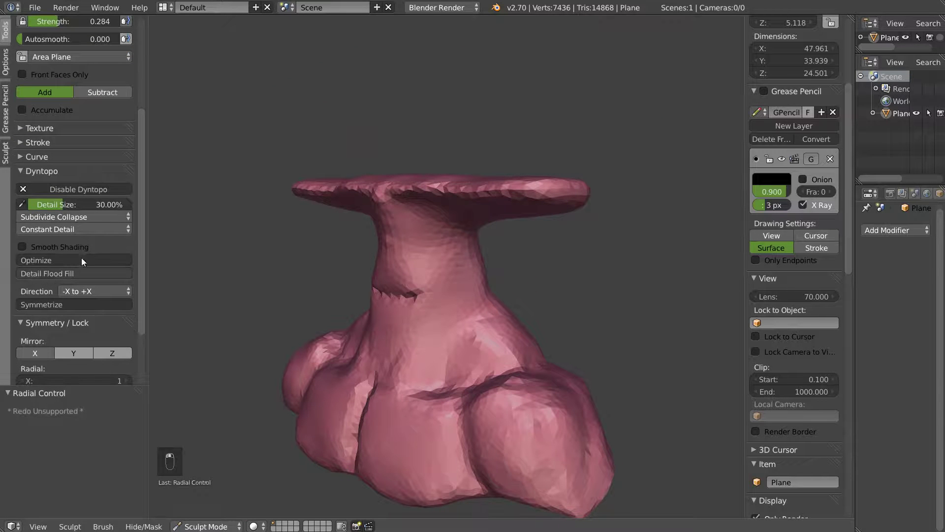
{"action": "left_click", "coordinate": [77, 205]}
{"action": "type", "text": "15"}
{"action": "key", "text": "KP_Enter"}
{"action": "key", "text": "KP_Enter"}
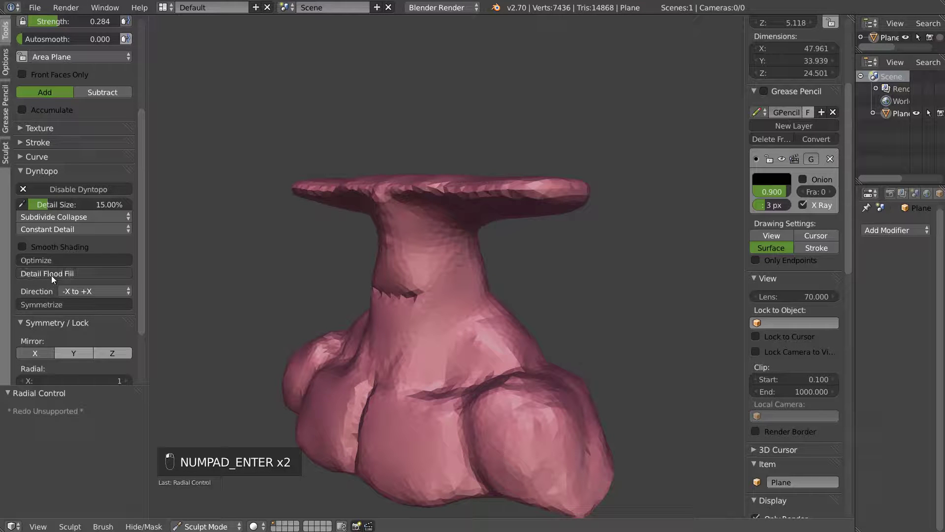
{"action": "left_click", "coordinate": [50, 274]}
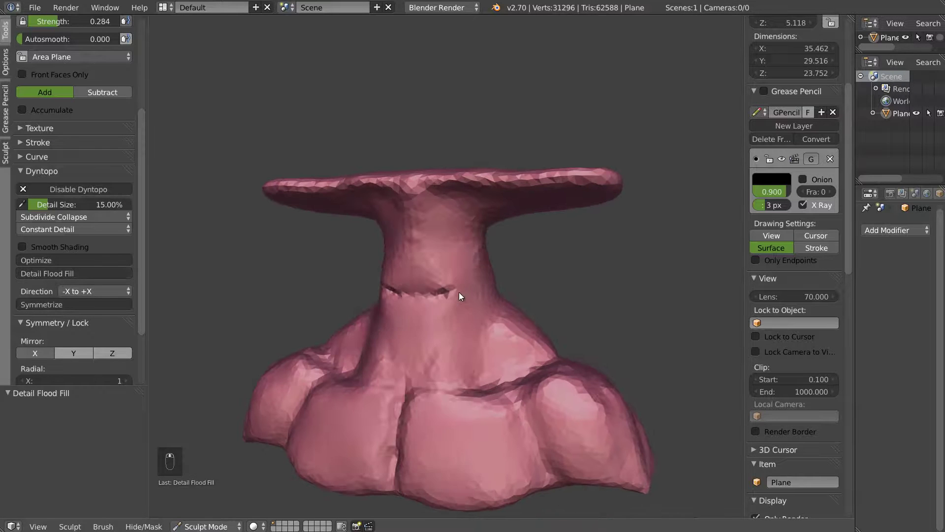
- Turn Only Render off to examine the mesh density around the neck, and turn it back on
{"action": "key", "text": "space"}
{"action": "left_click", "coordinate": [417, 294]}
{"action": "scroll", "coordinate": [430, 315], "scroll_direction": "up", "scroll_amount": 5}
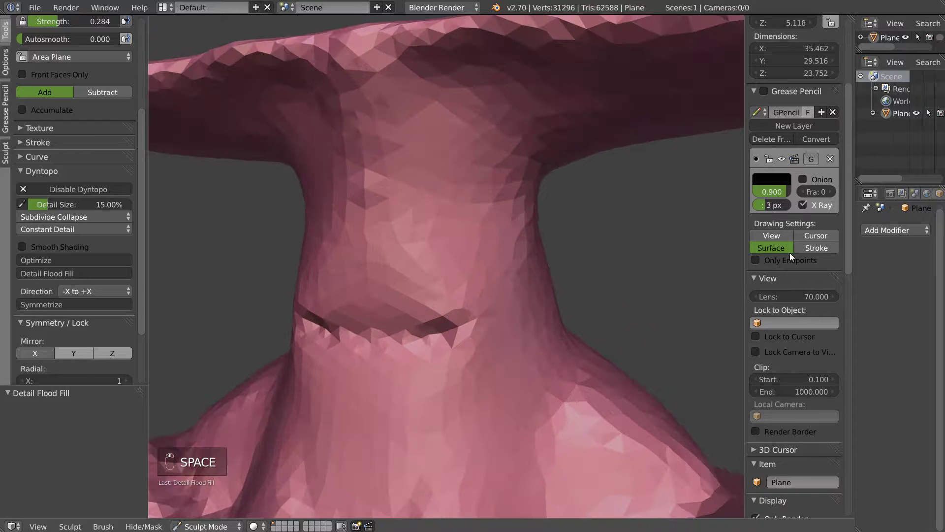
{"action": "scroll", "coordinate": [778, 434], "scroll_direction": "down", "scroll_amount": 5}
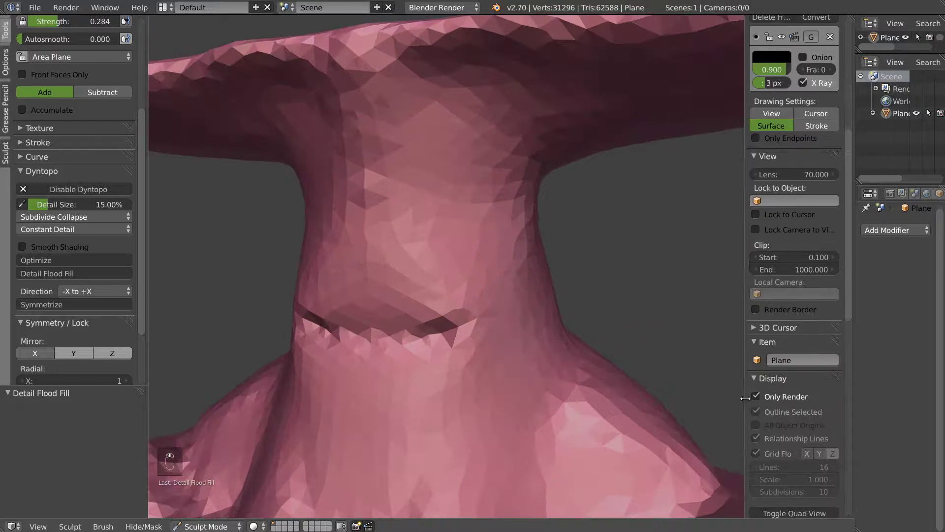
{"action": "left_click", "coordinate": [755, 398]}
{"action": "middle_click_drag", "start_coordinate": [367, 196], "coordinate": [426, 142]}
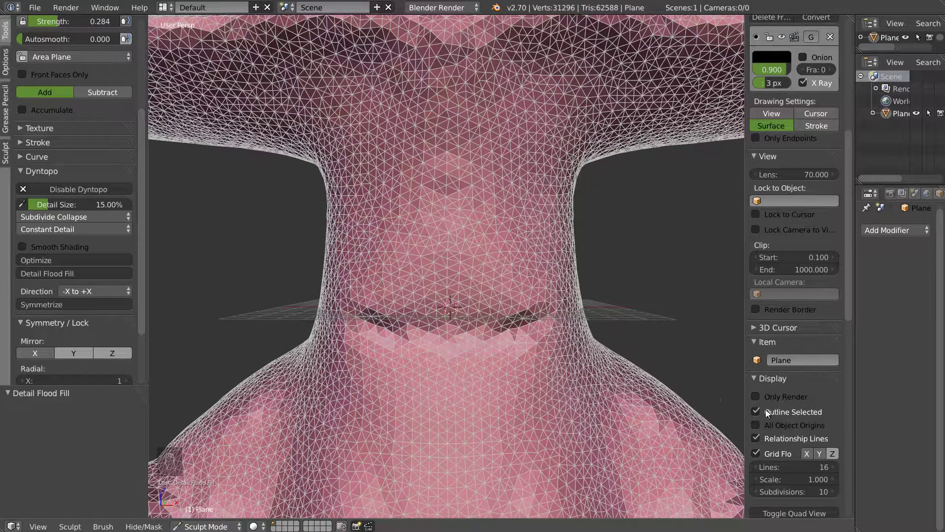
{"action": "left_click", "coordinate": [755, 397]}
{"action": "scroll", "coordinate": [487, 304], "scroll_direction": "down", "scroll_amount": 1}
{"action": "scroll", "coordinate": [427, 285], "scroll_direction": "up", "scroll_amount": 1}
{"action": "scroll", "coordinate": [418, 294], "scroll_direction": "down", "scroll_amount": 2}
{"action": "scroll", "coordinate": [416, 294], "scroll_direction": "up", "scroll_amount": 1}
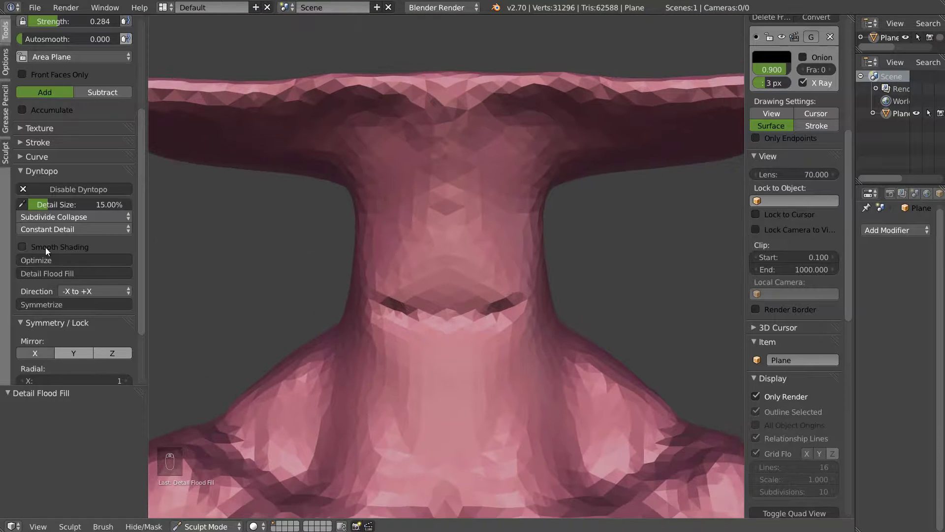
- Enable smooth shading for the dynamic topology sculpt
{"action": "left_click", "coordinate": [31, 245]}
{"action": "scroll", "coordinate": [494, 253], "scroll_direction": "down", "scroll_amount": 2}
{"action": "mouse_move", "coordinate": [494, 253]}
{"action": "middle_mouse_down"}
{"action": "mouse_move", "coordinate": [434, 276]}
{"action": "mouse_move", "coordinate": [498, 247]}
{"action": "middle_mouse_up"}
{"action": "scroll", "coordinate": [475, 241], "scroll_direction": "up", "scroll_amount": 3}
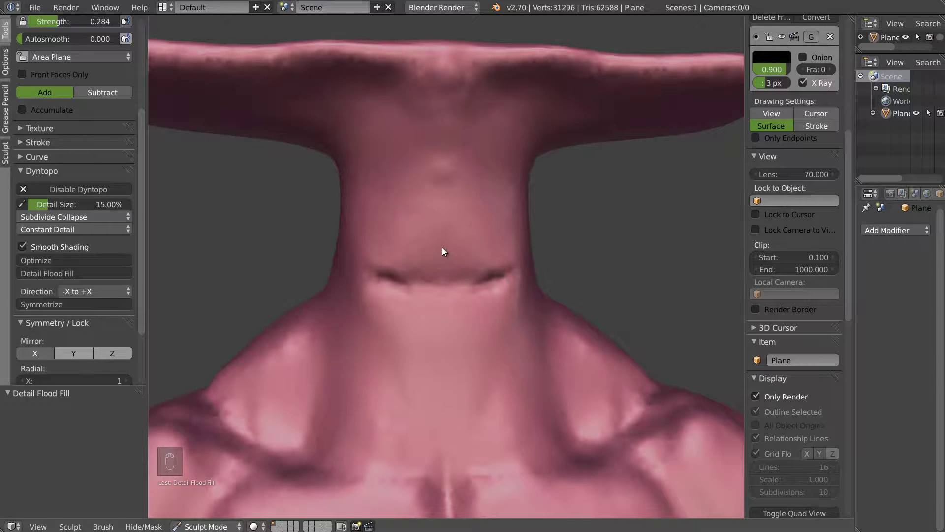
- Sculpt a vertical stroke down the middle of the throat with the Clay brush at a 50 px radius
{"action": "key", "text": "c"}
{"action": "key", "text": "f"}
{"action": "left_click", "coordinate": [443, 185]}
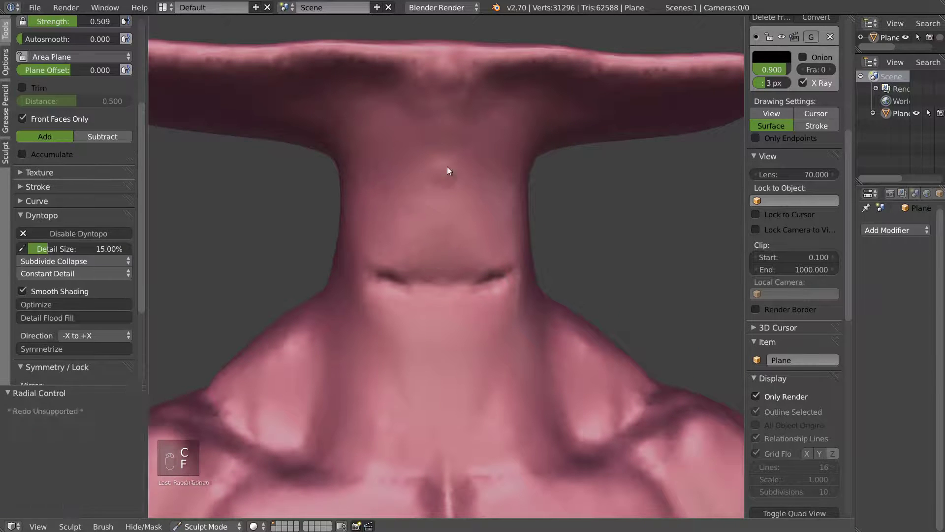
{"action": "left_click_drag", "start_coordinate": [445, 90], "coordinate": [424, 198]}
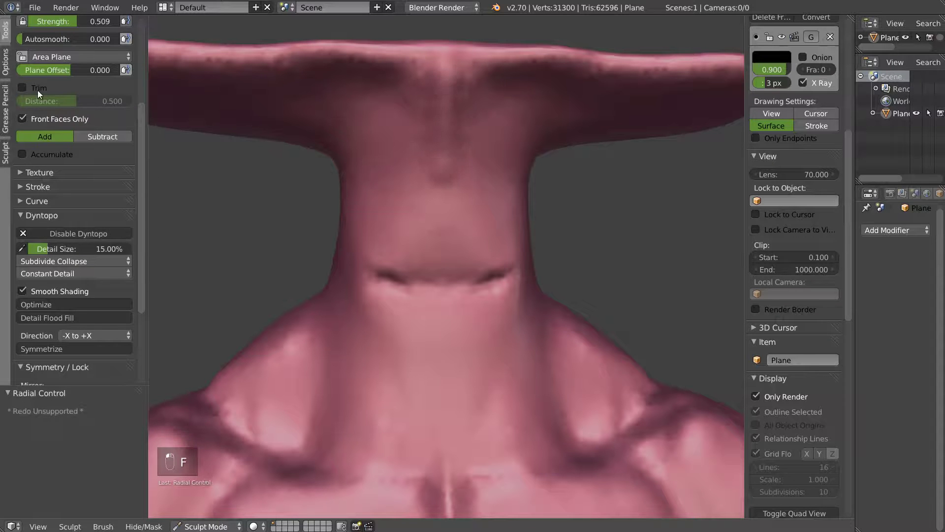
- Set the Clay brush's autosmooth to 0.772 and sculpt along the middle of the throat under the jaw
{"action": "scroll", "coordinate": [40, 194], "scroll_direction": "up", "scroll_amount": 5}
{"action": "scroll", "coordinate": [40, 194], "scroll_direction": "up", "scroll_amount": 1}
{"action": "mouse_move", "coordinate": [52, 140]}
{"action": "left_mouse_down"}
{"action": "mouse_move", "coordinate": [132, 147]}
{"action": "mouse_move", "coordinate": [122, 145]}
{"action": "left_mouse_up"}
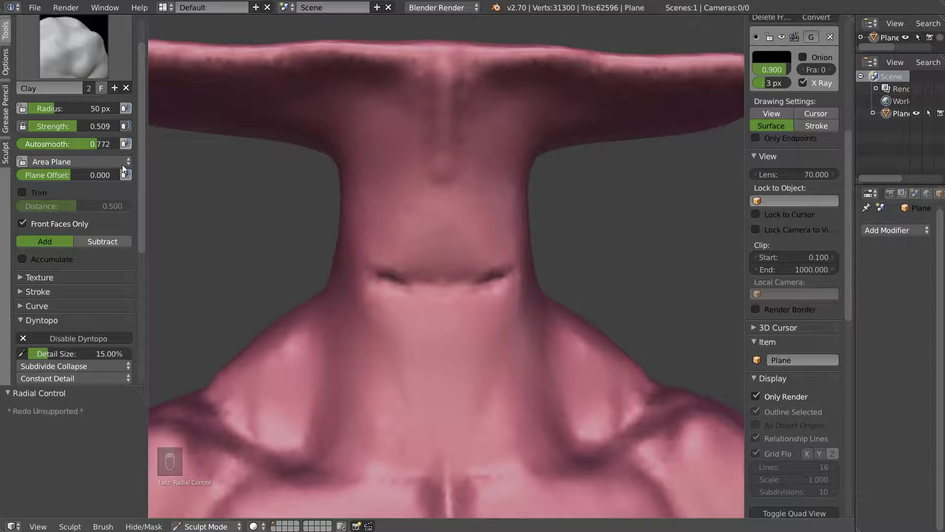
{"action": "left_click_drag", "start_coordinate": [455, 76], "coordinate": [444, 170]}
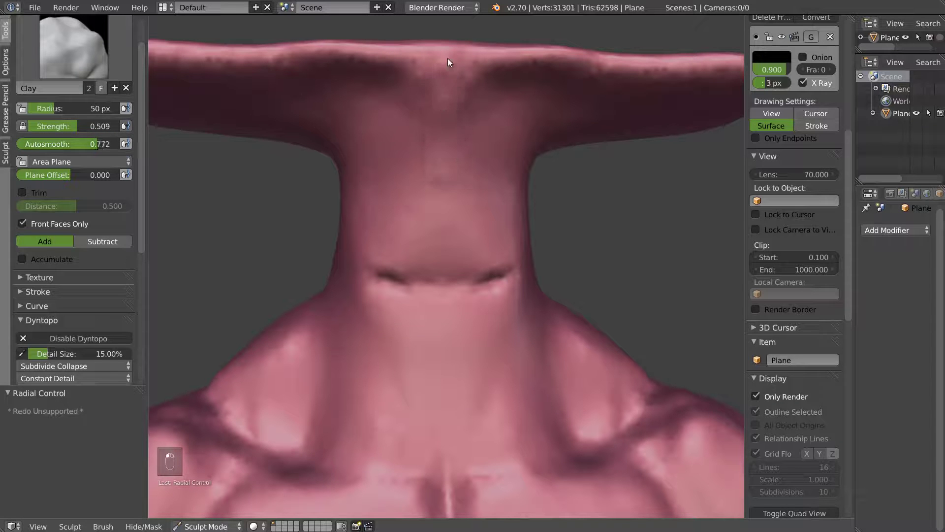
{"action": "left_click_drag", "start_coordinate": [452, 63], "coordinate": [447, 119]}
- Set the Clay brush's autosmooth to 0.311 and sculpt a vertical stroke beside the throat's centre ridge
{"action": "middle_click_drag", "start_coordinate": [481, 130], "coordinate": [480, 72]}
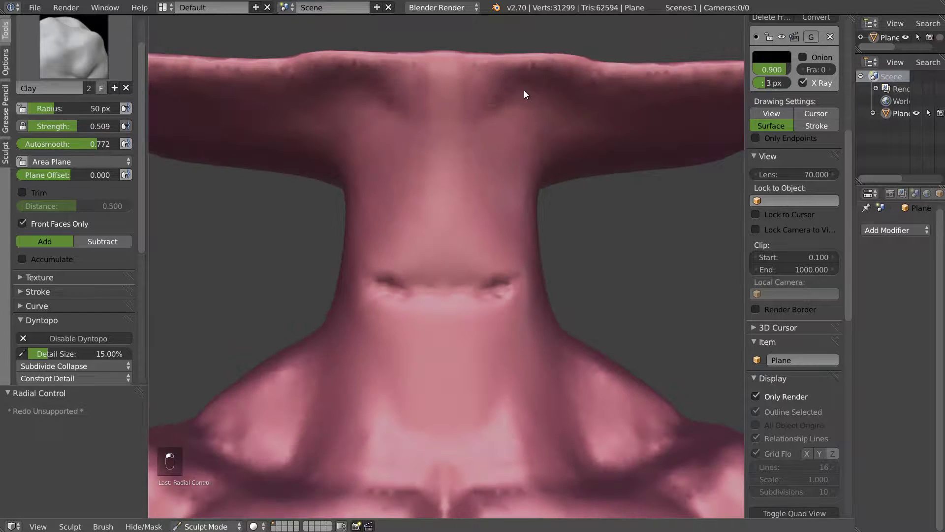
{"action": "key", "text": "s"}
{"action": "key", "text": "c"}
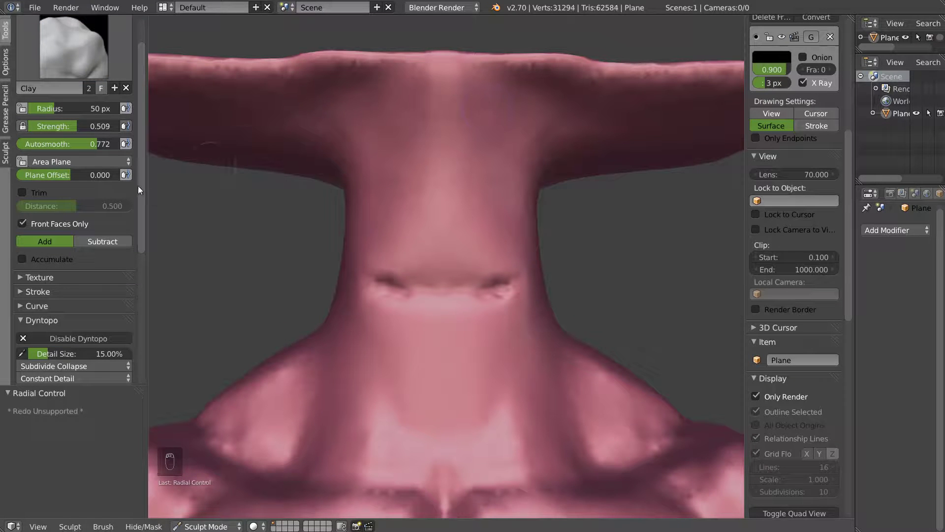
{"action": "left_click_drag", "start_coordinate": [67, 147], "coordinate": [45, 153]}
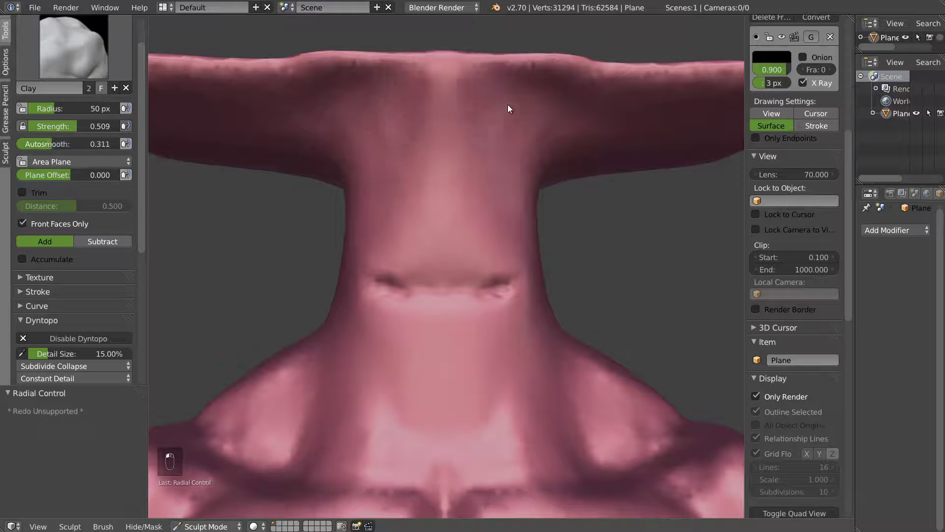
{"action": "left_click_drag", "start_coordinate": [475, 132], "coordinate": [480, 86]}
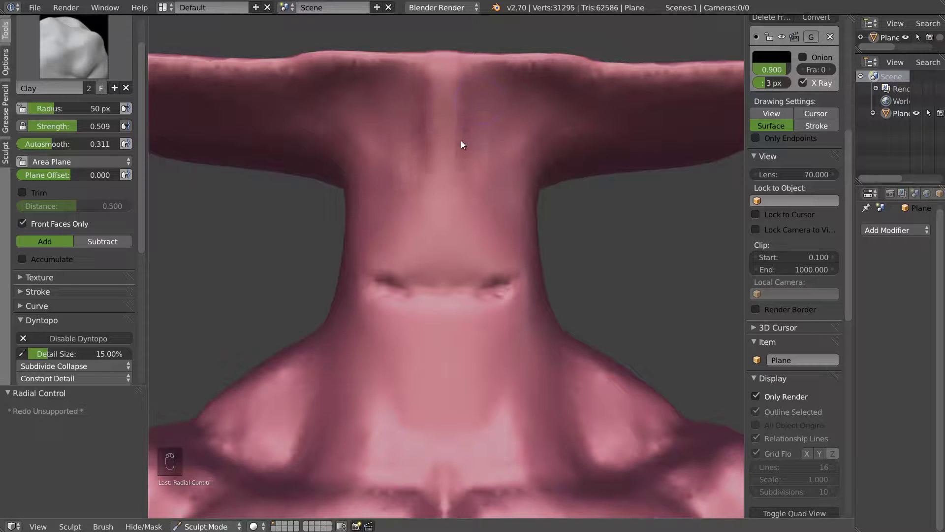
- Smooth the jagged groove down the centre of the chest
{"action": "mouse_move", "coordinate": [542, 215]}
{"action": "middle_mouse_down"}
{"action": "mouse_move", "coordinate": [457, 282]}
{"action": "mouse_move", "coordinate": [446, 231]}
{"action": "mouse_move", "coordinate": [450, 247]}
{"action": "mouse_move", "coordinate": [423, 270]}
{"action": "middle_mouse_up"}
{"action": "scroll", "coordinate": [423, 270], "scroll_direction": "up", "scroll_amount": 6}
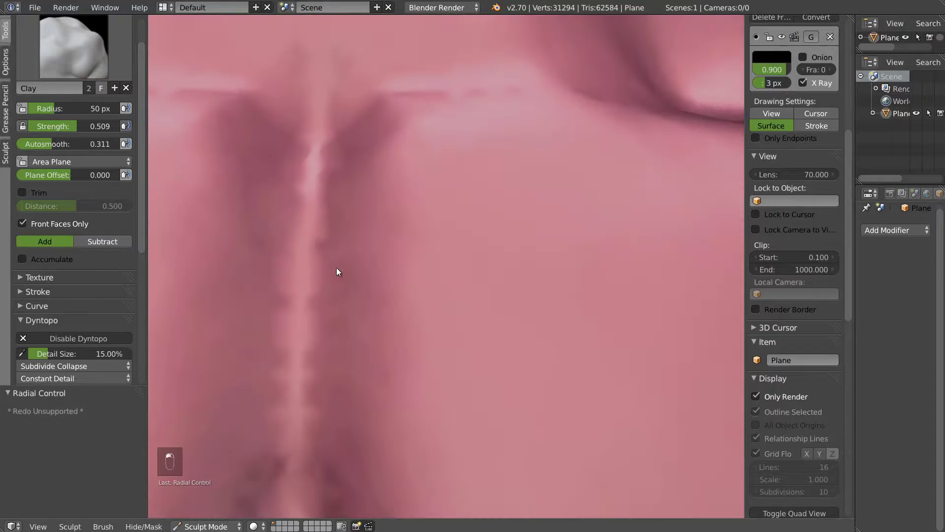
{"action": "mouse_move", "coordinate": [325, 250]}
{"action": "left_mouse_down", "text": "shift"}
{"action": "mouse_move", "coordinate": [329, 332]}
{"action": "mouse_move", "coordinate": [341, 282]}
{"action": "left_mouse_up", "text": "shift"}
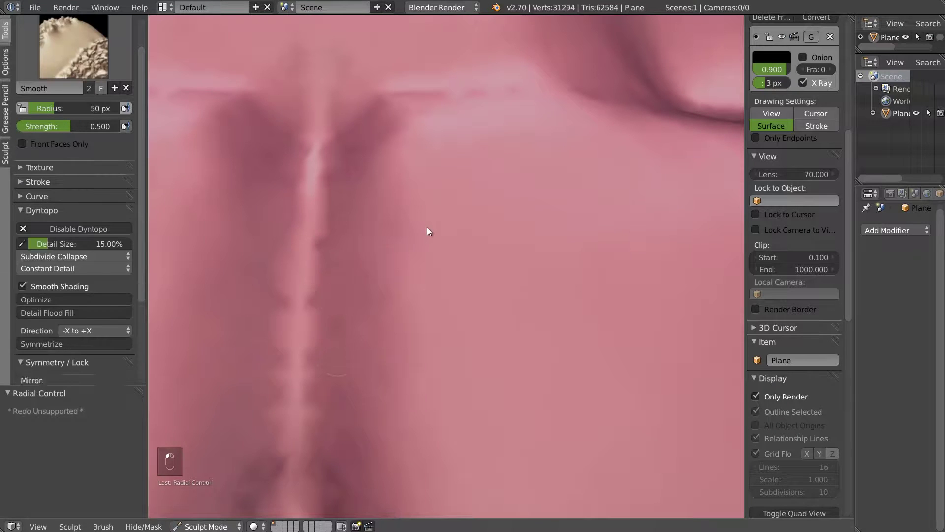
- Reshape the base of the throat just above the collarbone with the Grab brush
{"action": "scroll", "coordinate": [425, 239], "scroll_direction": "down", "scroll_amount": 11}
{"action": "scroll", "coordinate": [431, 246], "scroll_direction": "up", "scroll_amount": 3}
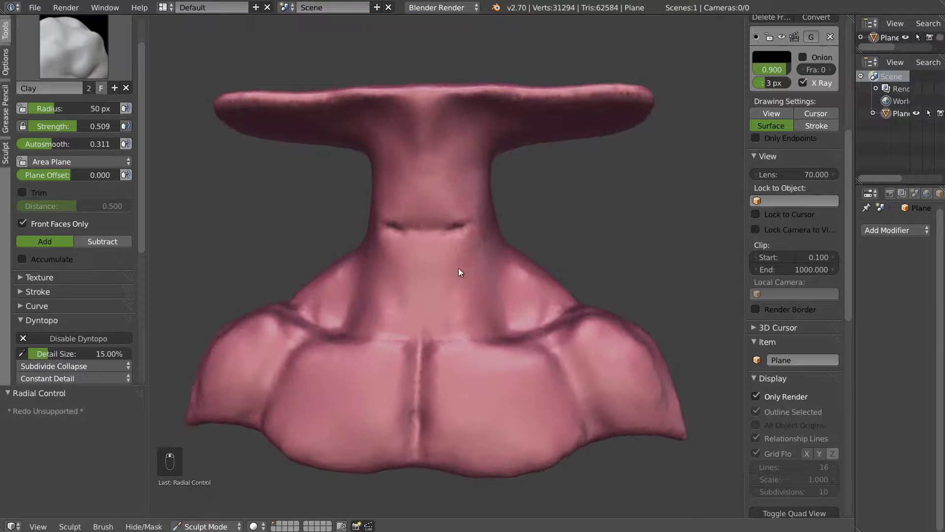
{"action": "scroll", "coordinate": [462, 270], "scroll_direction": "up", "scroll_amount": 5}
{"action": "mouse_move", "coordinate": [497, 286]}
{"action": "middle_mouse_down"}
{"action": "mouse_move", "coordinate": [568, 268]}
{"action": "mouse_move", "coordinate": [542, 278]}
{"action": "mouse_move", "coordinate": [481, 277]}
{"action": "mouse_move", "coordinate": [474, 250]}
{"action": "middle_mouse_up"}
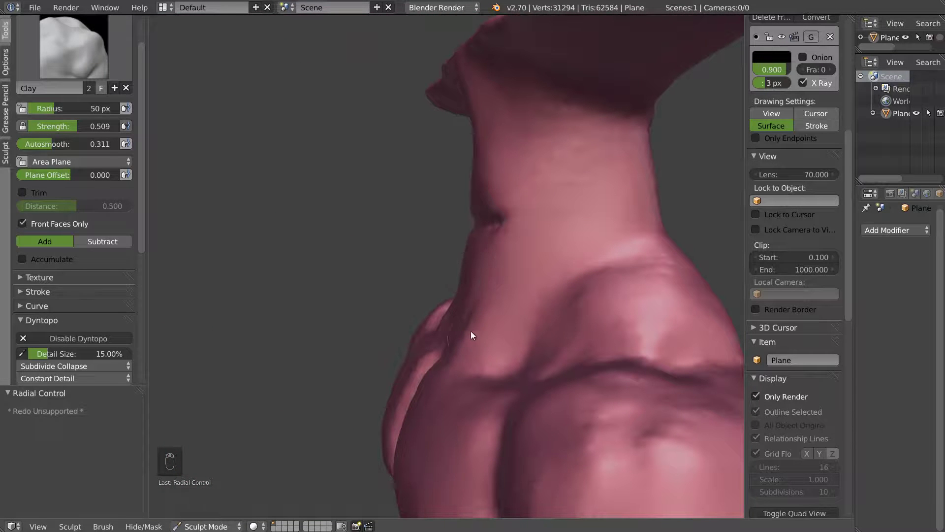
{"action": "key", "text": "g"}
{"action": "key", "text": "f"}
{"action": "left_click", "coordinate": [540, 319]}
{"action": "mouse_move", "coordinate": [453, 336]}
{"action": "left_mouse_down"}
{"action": "mouse_move", "coordinate": [478, 340]}
{"action": "mouse_move", "coordinate": [458, 319]}
{"action": "mouse_move", "coordinate": [479, 296]}
{"action": "mouse_move", "coordinate": [477, 266]}
{"action": "mouse_move", "coordinate": [492, 324]}
{"action": "mouse_move", "coordinate": [504, 312]}
{"action": "mouse_move", "coordinate": [510, 274]}
{"action": "left_mouse_up"}
- Build up the front of the throat above the collarbones with the Clay brush at an 80 px radius
{"action": "mouse_move", "coordinate": [511, 274]}
{"action": "middle_mouse_down"}
{"action": "mouse_move", "coordinate": [515, 314]}
{"action": "mouse_move", "coordinate": [544, 328]}
{"action": "mouse_move", "coordinate": [482, 303]}
{"action": "middle_mouse_up"}
{"action": "key", "text": "c"}
{"action": "key", "text": "f"}
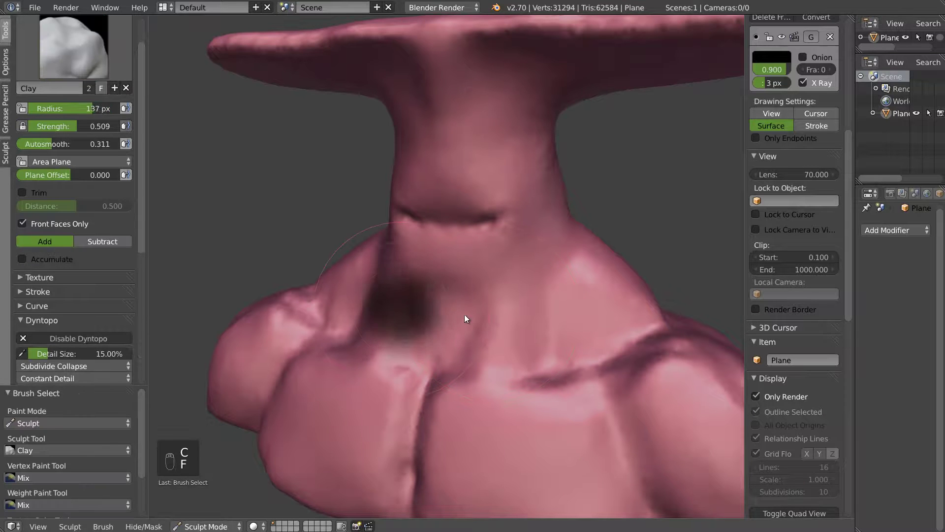
{"action": "left_click", "coordinate": [439, 323]}
{"action": "middle_click_drag", "start_coordinate": [454, 345], "coordinate": [489, 356]}
{"action": "mouse_move", "coordinate": [489, 356]}
{"action": "left_mouse_down"}
{"action": "mouse_move", "coordinate": [458, 363]}
{"action": "mouse_move", "coordinate": [487, 332]}
{"action": "mouse_move", "coordinate": [524, 316]}
{"action": "mouse_move", "coordinate": [546, 336]}
{"action": "mouse_move", "coordinate": [542, 288]}
{"action": "mouse_move", "coordinate": [488, 291]}
{"action": "mouse_move", "coordinate": [481, 271]}
{"action": "mouse_move", "coordinate": [511, 286]}
{"action": "left_mouse_up"}
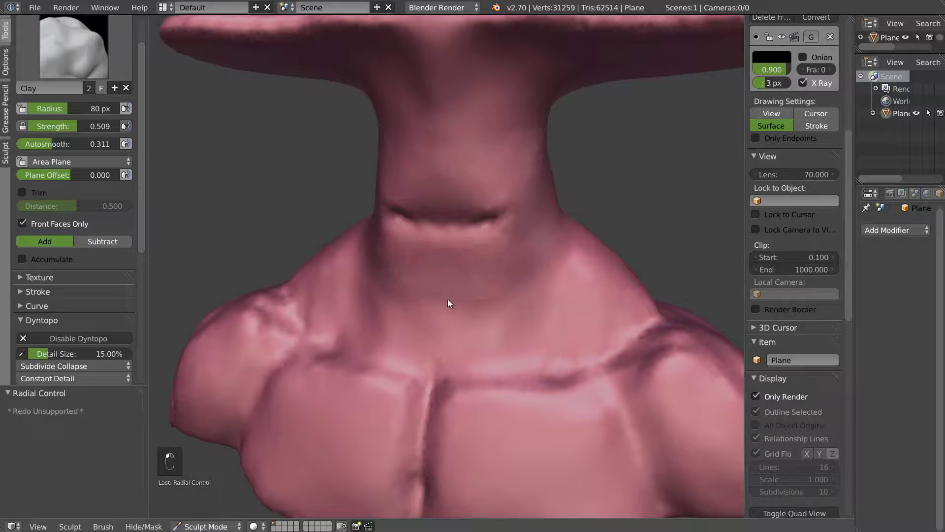
- Smooth and build up the side neck muscle running from below the jaw to the inner collarbone
{"action": "key", "text": "s"}
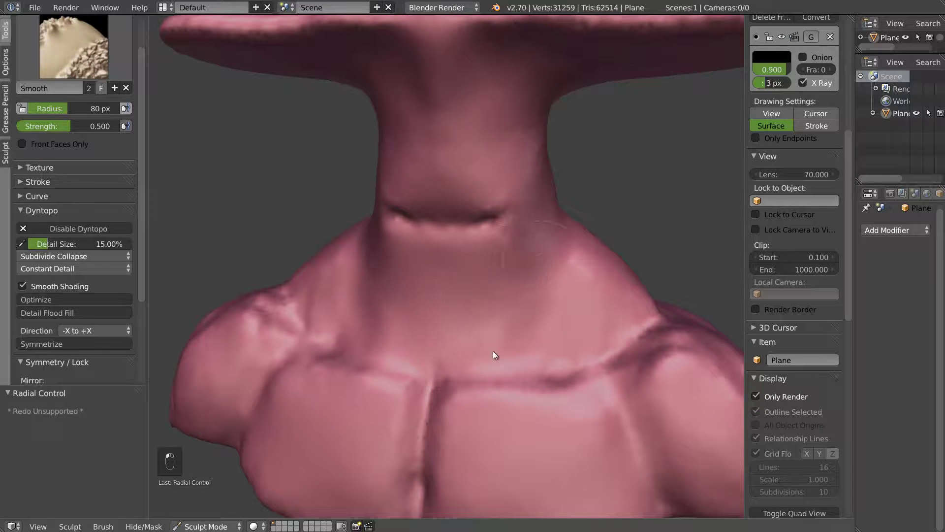
{"action": "key", "text": "c"}
{"action": "left_click_drag", "start_coordinate": [523, 262], "coordinate": [551, 279]}
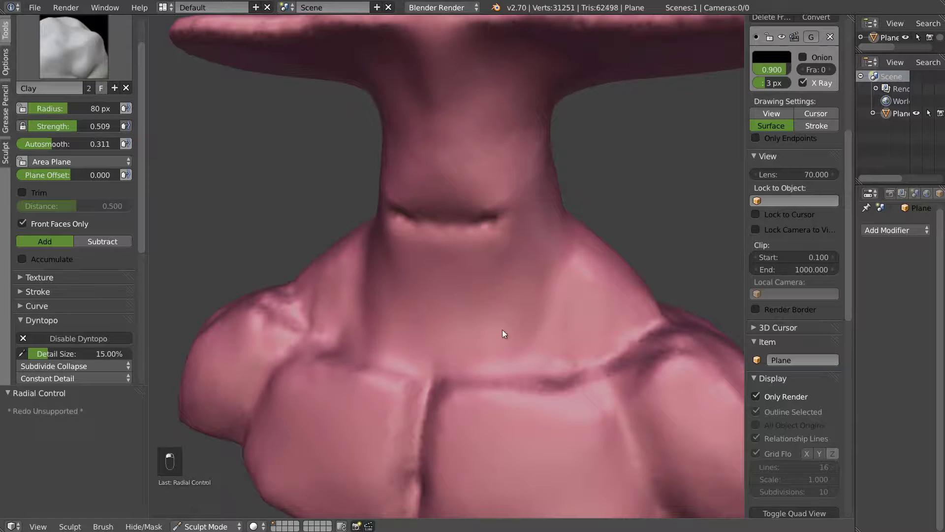
{"action": "left_click_drag", "start_coordinate": [478, 349], "coordinate": [540, 235]}
{"action": "middle_click_drag", "start_coordinate": [542, 251], "coordinate": [558, 197]}
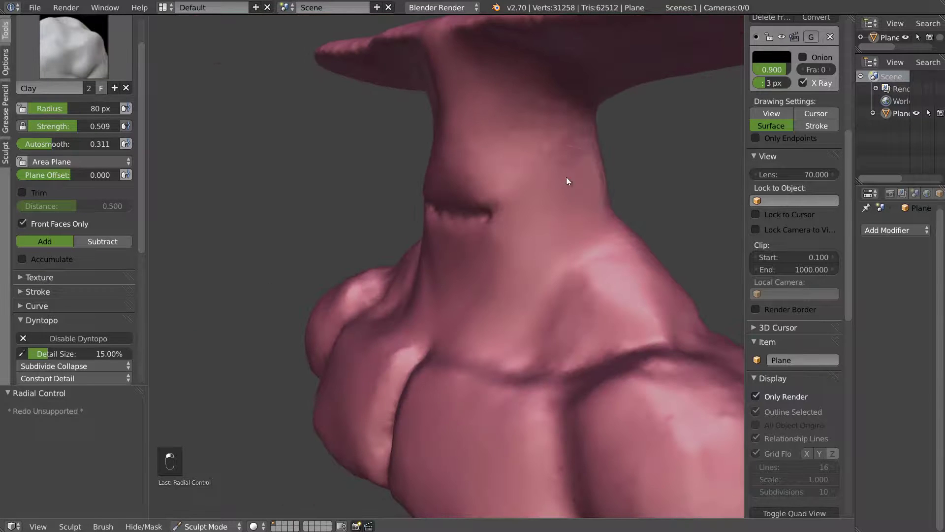
{"action": "left_click_drag", "start_coordinate": [581, 162], "coordinate": [528, 306]}
{"action": "middle_click_drag", "start_coordinate": [503, 285], "coordinate": [577, 227]}
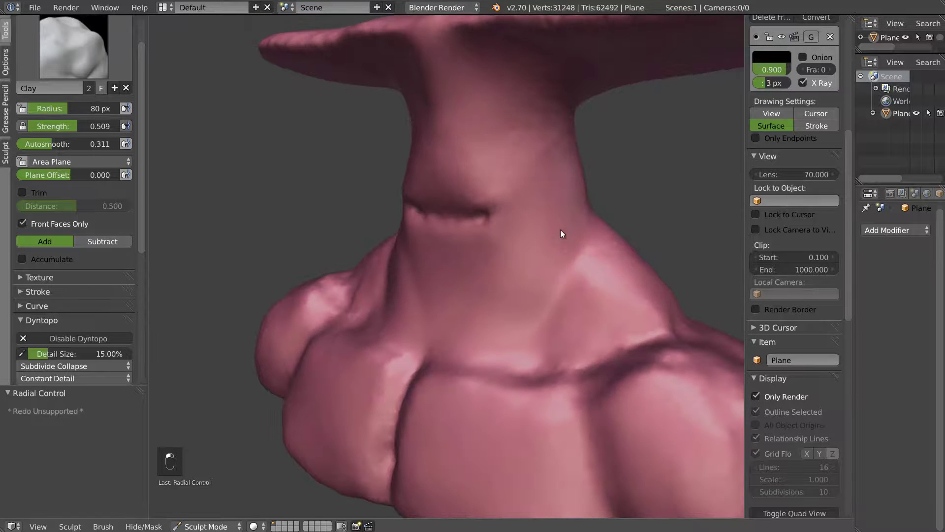
{"action": "middle_click_drag", "start_coordinate": [587, 279], "coordinate": [589, 235]}
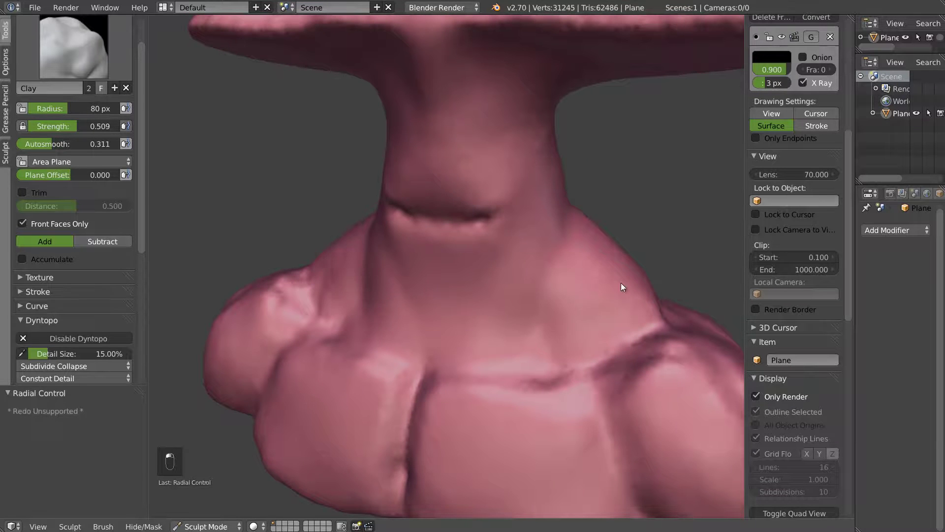
- Sculpt the top of the shoulder and the back of the neck with the Clay brush
{"action": "middle_click_drag", "start_coordinate": [579, 288], "coordinate": [336, 312]}
{"action": "left_click_drag", "start_coordinate": [336, 316], "coordinate": [385, 293]}
{"action": "middle_click_drag", "start_coordinate": [412, 312], "coordinate": [388, 251]}
{"action": "left_click_drag", "start_coordinate": [356, 227], "coordinate": [501, 235]}
{"action": "mouse_move", "coordinate": [502, 234]}
{"action": "middle_mouse_down"}
{"action": "mouse_move", "coordinate": [438, 205]}
{"action": "mouse_move", "coordinate": [467, 209]}
{"action": "middle_mouse_up"}
{"action": "left_click_drag", "start_coordinate": [467, 209], "coordinate": [535, 182]}
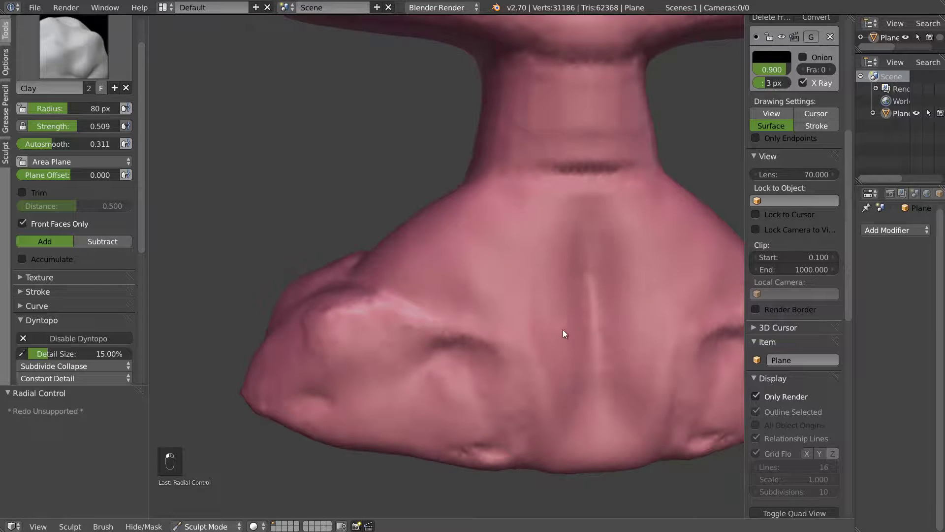
- Build up the lower end of the spine and the area around the shoulder blade with Clay strokes
{"action": "mouse_move", "coordinate": [572, 370]}
{"action": "left_mouse_down"}
{"action": "mouse_move", "coordinate": [558, 427]}
{"action": "mouse_move", "coordinate": [569, 412]}
{"action": "mouse_move", "coordinate": [570, 431]}
{"action": "left_mouse_up"}
{"action": "left_click_drag", "start_coordinate": [597, 387], "coordinate": [598, 371]}
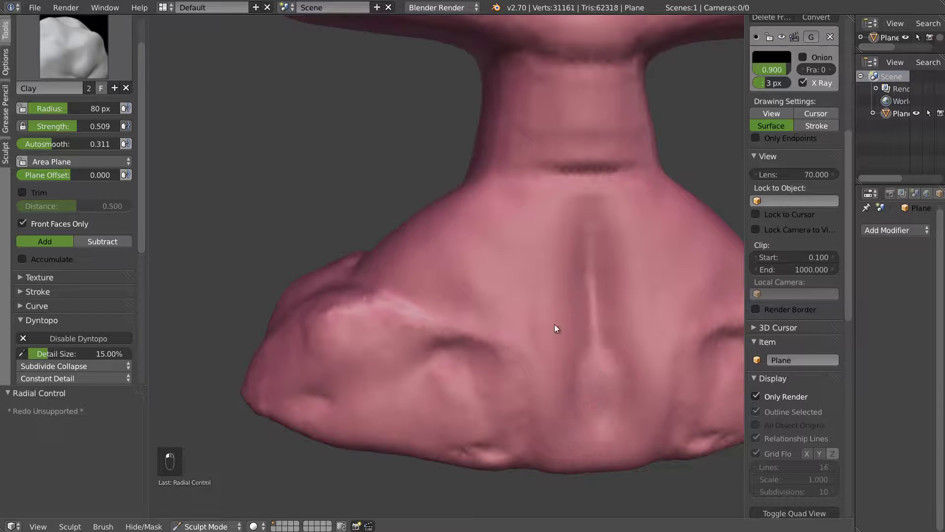
{"action": "middle_click_drag", "start_coordinate": [417, 340], "coordinate": [389, 324]}
{"action": "mouse_move", "coordinate": [490, 344]}
{"action": "left_mouse_down"}
{"action": "mouse_move", "coordinate": [447, 329]}
{"action": "mouse_move", "coordinate": [498, 342]}
{"action": "left_mouse_up"}
{"action": "left_click_drag", "start_coordinate": [518, 392], "coordinate": [403, 400]}
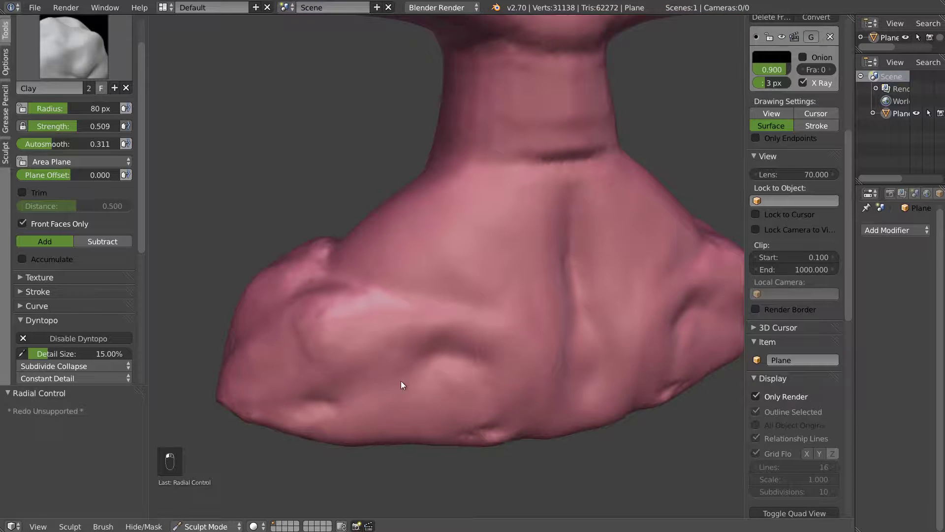
{"action": "left_click_drag", "start_coordinate": [477, 386], "coordinate": [471, 441]}
- Sculpt the rear shoulder and the upper ridge of the shoulder blade with the Clay brush
{"action": "middle_click_drag", "start_coordinate": [474, 397], "coordinate": [397, 282]}
{"action": "mouse_move", "coordinate": [397, 282]}
{"action": "left_mouse_down"}
{"action": "mouse_move", "coordinate": [362, 344]}
{"action": "mouse_move", "coordinate": [459, 303]}
{"action": "mouse_move", "coordinate": [429, 373]}
{"action": "mouse_move", "coordinate": [263, 469]}
{"action": "mouse_move", "coordinate": [421, 359]}
{"action": "mouse_move", "coordinate": [237, 465]}
{"action": "left_mouse_up"}
{"action": "mouse_move", "coordinate": [377, 315]}
{"action": "left_mouse_down"}
{"action": "mouse_move", "coordinate": [453, 311]}
{"action": "mouse_move", "coordinate": [385, 412]}
{"action": "mouse_move", "coordinate": [492, 343]}
{"action": "left_mouse_up"}
{"action": "middle_click_drag", "start_coordinate": [491, 342], "coordinate": [436, 324]}
{"action": "scroll", "coordinate": [436, 328], "scroll_direction": "down", "scroll_amount": 6}
{"action": "middle_click_drag", "start_coordinate": [401, 351], "coordinate": [448, 326]}
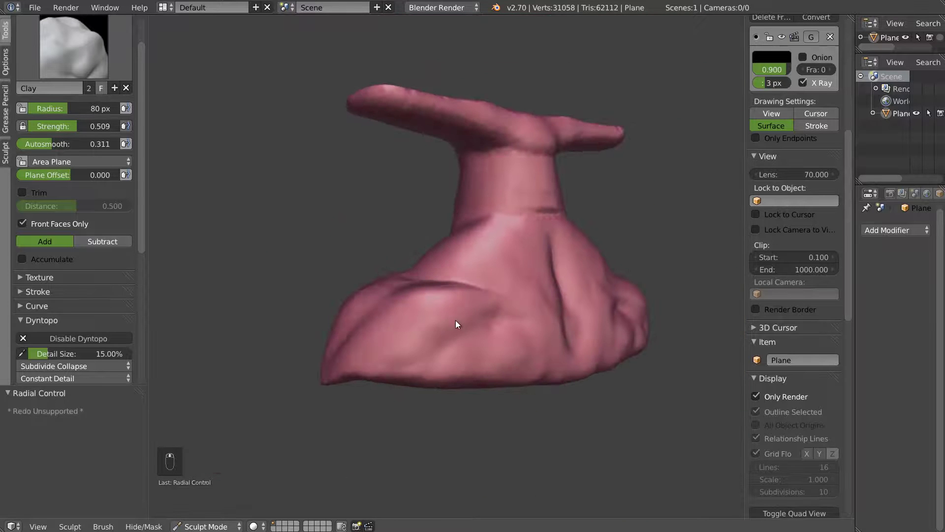
- Refine the transition between the outer shoulder and the upper back with further Clay strokes
{"action": "mouse_move", "coordinate": [350, 367]}
{"action": "middle_mouse_down"}
{"action": "mouse_move", "coordinate": [424, 363]}
{"action": "mouse_move", "coordinate": [424, 352]}
{"action": "mouse_move", "coordinate": [414, 370]}
{"action": "mouse_move", "coordinate": [501, 312]}
{"action": "middle_mouse_up"}
{"action": "mouse_move", "coordinate": [513, 357]}
{"action": "left_mouse_down"}
{"action": "mouse_move", "coordinate": [515, 380]}
{"action": "mouse_move", "coordinate": [464, 344]}
{"action": "left_mouse_up"}
{"action": "mouse_move", "coordinate": [464, 344]}
{"action": "middle_mouse_down"}
{"action": "mouse_move", "coordinate": [500, 331]}
{"action": "mouse_move", "coordinate": [441, 369]}
{"action": "middle_mouse_up"}
{"action": "mouse_move", "coordinate": [441, 369]}
{"action": "left_mouse_down"}
{"action": "mouse_move", "coordinate": [488, 393]}
{"action": "mouse_move", "coordinate": [436, 308]}
{"action": "left_mouse_up"}
{"action": "middle_click_drag", "start_coordinate": [439, 329], "coordinate": [391, 315]}
{"action": "mouse_move", "coordinate": [391, 315]}
{"action": "left_mouse_down"}
{"action": "mouse_move", "coordinate": [419, 279]}
{"action": "mouse_move", "coordinate": [421, 305]}
{"action": "left_mouse_up"}
- Give the Draw brush a 53 px radius and a smooth falloff curve, and stroke along the inner collarbone
{"action": "mouse_move", "coordinate": [421, 305]}
{"action": "middle_mouse_down"}
{"action": "mouse_move", "coordinate": [373, 331]}
{"action": "mouse_move", "coordinate": [377, 315]}
{"action": "mouse_move", "coordinate": [408, 309]}
{"action": "mouse_move", "coordinate": [389, 277]}
{"action": "mouse_move", "coordinate": [464, 315]}
{"action": "middle_mouse_up"}
{"action": "key", "text": "d"}
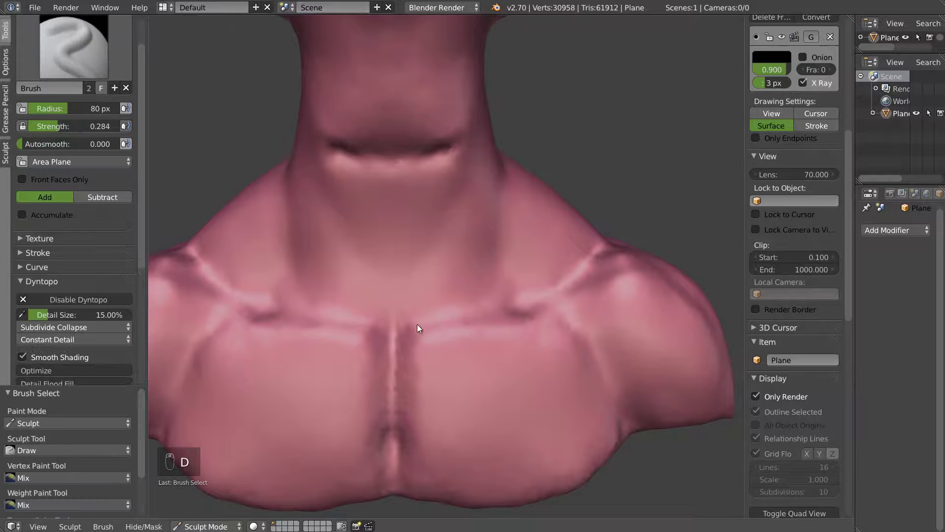
{"action": "key", "text": "f"}
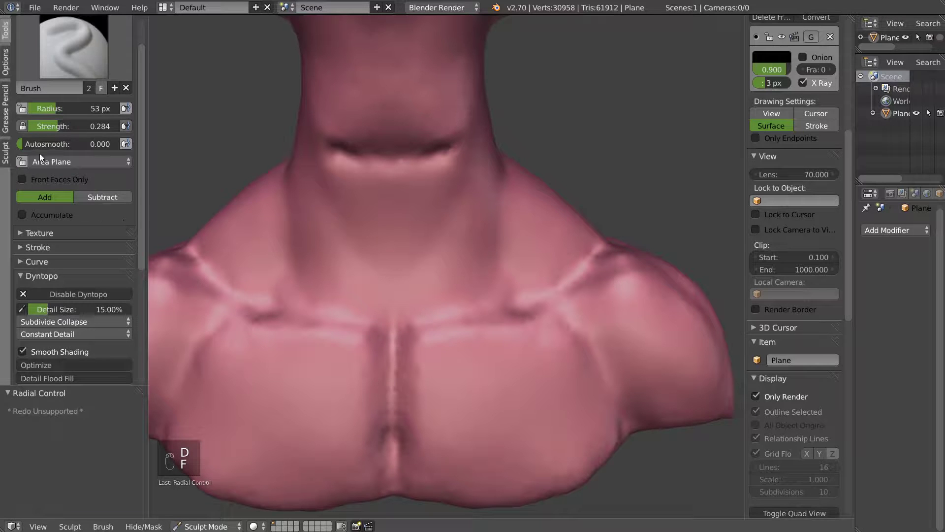
{"action": "left_click", "coordinate": [33, 261]}
{"action": "scroll", "coordinate": [23, 300], "scroll_direction": "down", "scroll_amount": 5}
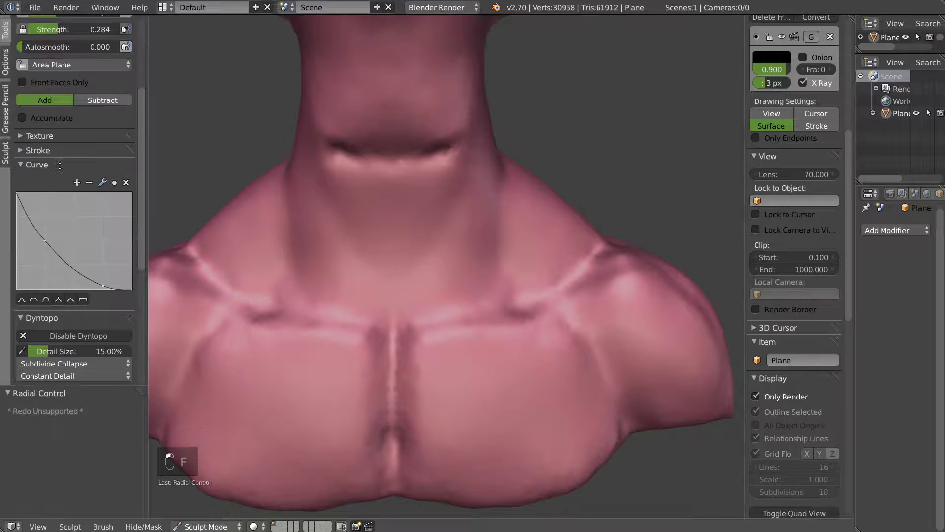
{"action": "middle_click_drag", "start_coordinate": [469, 335], "coordinate": [429, 320]}
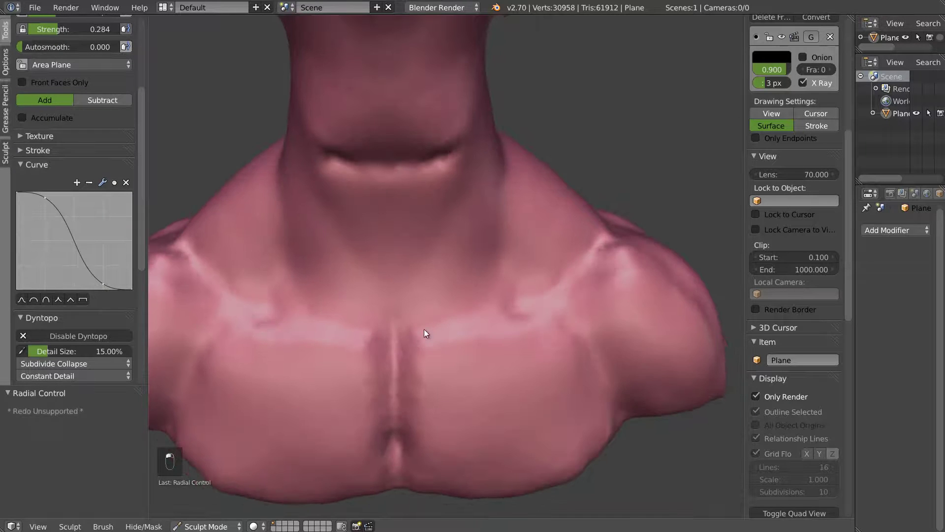
{"action": "left_click_drag", "start_coordinate": [421, 329], "coordinate": [463, 326]}
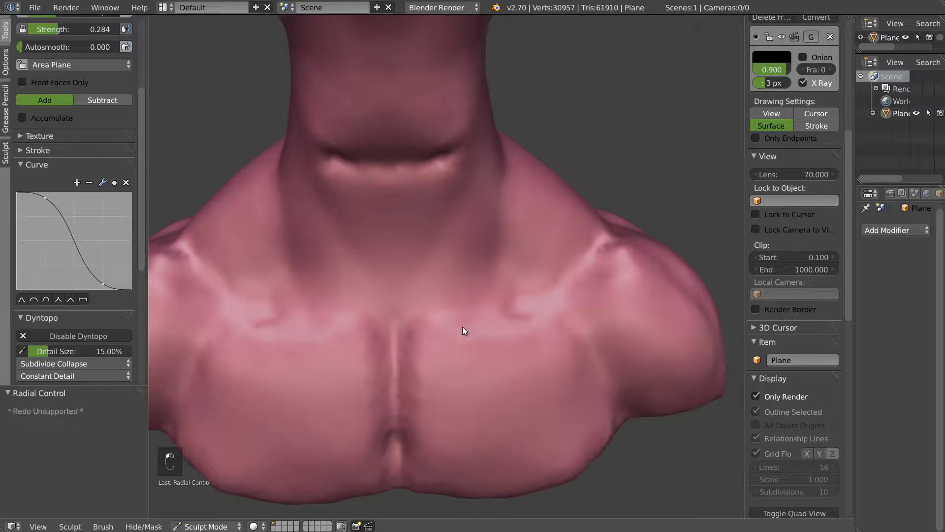
- Set the Draw brush's strength to 0.822 and radius to 34 px, sculpt the collarbone out to the shoulder, and readjust the strength
{"action": "key", "text": "shift+f"}
{"action": "left_click", "coordinate": [431, 312]}
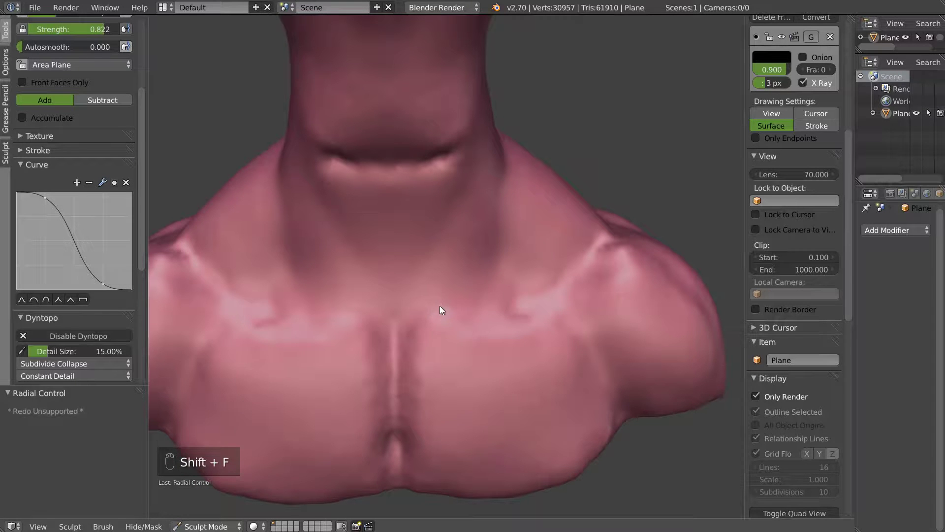
{"action": "key", "text": "f"}
{"action": "left_click", "coordinate": [430, 307]}
{"action": "middle_click_drag", "start_coordinate": [437, 321], "coordinate": [435, 339]}
{"action": "mouse_move", "coordinate": [415, 329]}
{"action": "left_mouse_down"}
{"action": "mouse_move", "coordinate": [434, 325]}
{"action": "mouse_move", "coordinate": [437, 332]}
{"action": "mouse_move", "coordinate": [430, 327]}
{"action": "mouse_move", "coordinate": [535, 299]}
{"action": "mouse_move", "coordinate": [613, 231]}
{"action": "mouse_move", "coordinate": [514, 290]}
{"action": "left_mouse_up"}
{"action": "key", "text": "shift+f"}
{"action": "left_click", "coordinate": [457, 325]}
- Smooth the new collarbone stroke from the shoulder to the inner end beside the sternum
{"action": "mouse_move", "coordinate": [514, 290]}
{"action": "middle_mouse_down"}
{"action": "mouse_move", "coordinate": [497, 248]}
{"action": "mouse_move", "coordinate": [515, 251]}
{"action": "mouse_move", "coordinate": [424, 320]}
{"action": "middle_mouse_up"}
{"action": "key", "text": "s"}
{"action": "mouse_move", "coordinate": [534, 288]}
{"action": "left_mouse_down"}
{"action": "mouse_move", "coordinate": [591, 240]}
{"action": "mouse_move", "coordinate": [625, 230]}
{"action": "mouse_move", "coordinate": [515, 302]}
{"action": "mouse_move", "coordinate": [447, 323]}
{"action": "left_mouse_up"}
{"action": "middle_click_drag", "start_coordinate": [409, 323], "coordinate": [410, 337]}
{"action": "mouse_move", "coordinate": [410, 337]}
{"action": "left_mouse_down"}
{"action": "mouse_move", "coordinate": [427, 330]}
{"action": "mouse_move", "coordinate": [411, 347]}
{"action": "mouse_move", "coordinate": [427, 342]}
{"action": "left_mouse_up"}
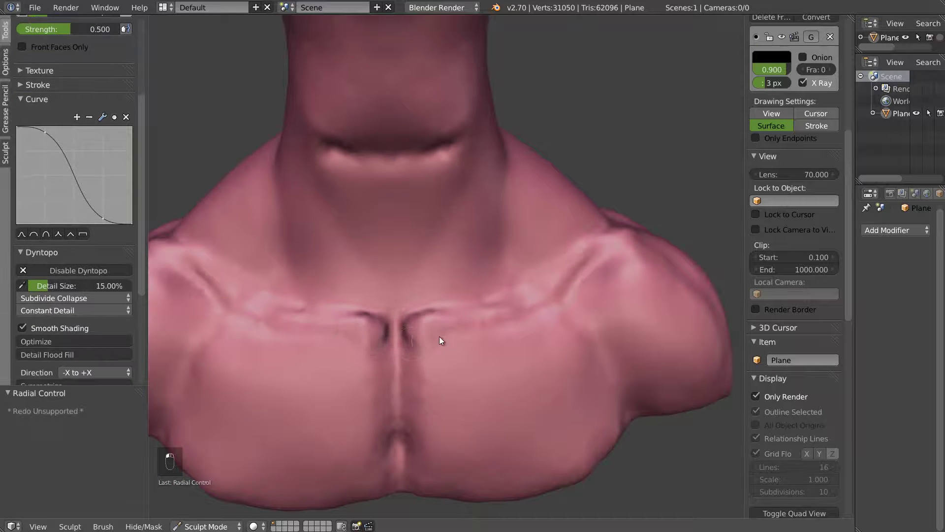
- Build up the inner end of the collarbone with the Clay brush, raising its strength to 0.788
{"action": "key", "text": "c"}
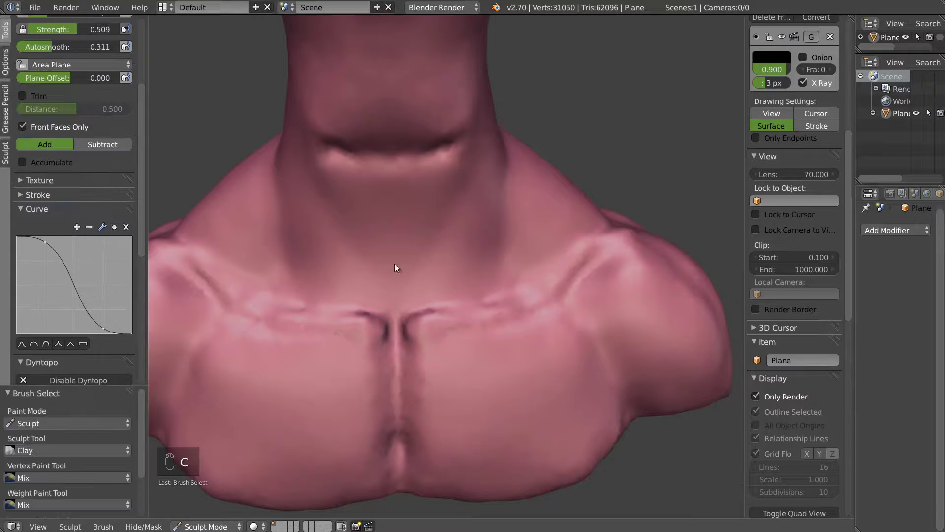
{"action": "mouse_move", "coordinate": [419, 324]}
{"action": "left_mouse_down"}
{"action": "mouse_move", "coordinate": [415, 332]}
{"action": "mouse_move", "coordinate": [443, 317]}
{"action": "left_mouse_up"}
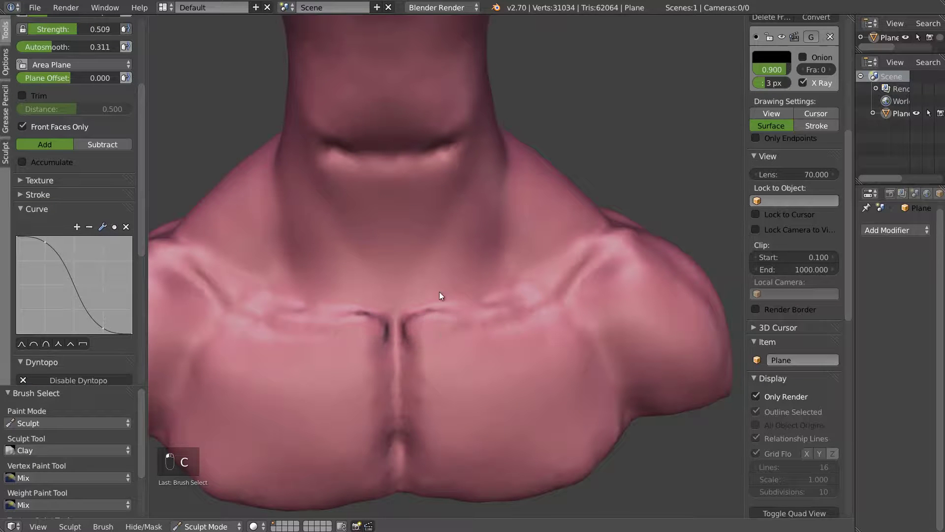
{"action": "middle_click_drag", "start_coordinate": [449, 361], "coordinate": [418, 326]}
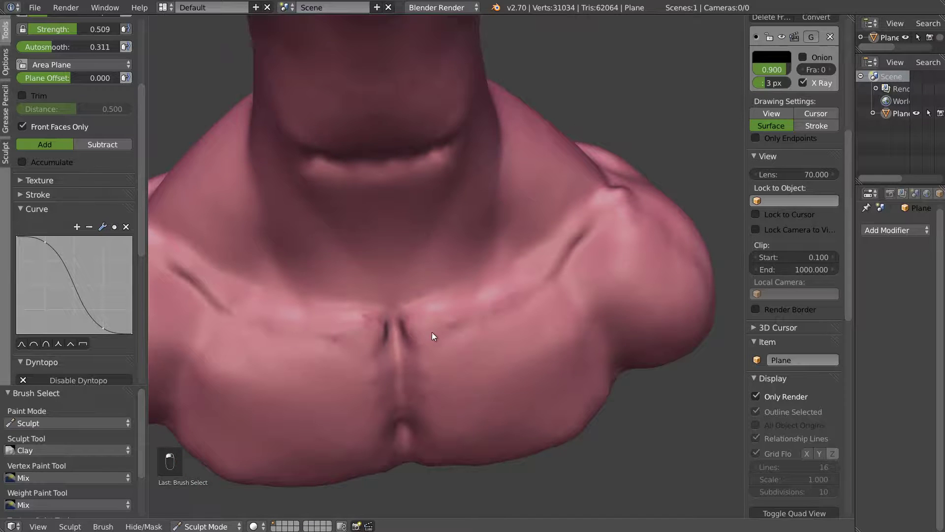
{"action": "key", "text": "shift+f"}
{"action": "left_click", "coordinate": [426, 331]}
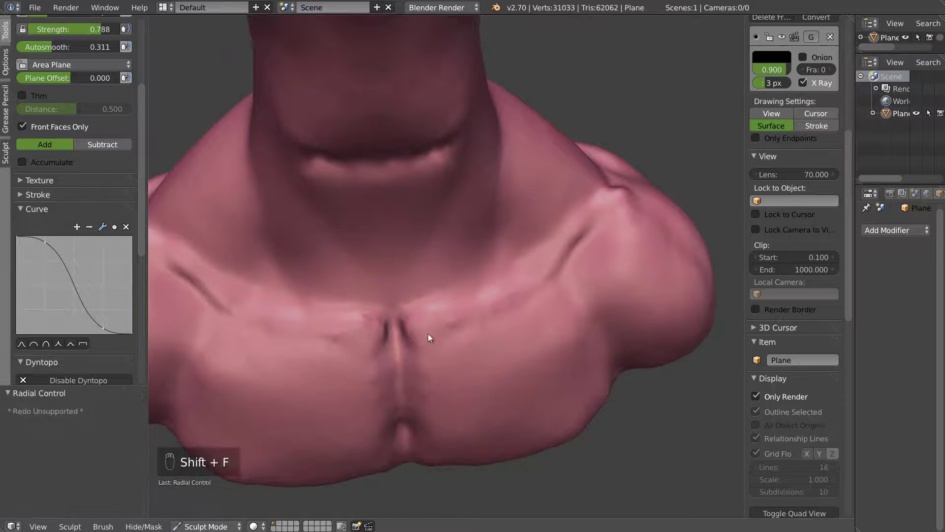
{"action": "left_click_drag", "start_coordinate": [416, 334], "coordinate": [427, 321]}
- Set the Clay brush's autosmooth to 0.155 and sculpt along the collarbone from the sternum to the shoulder
{"action": "middle_click_drag", "start_coordinate": [427, 321], "coordinate": [452, 309]}
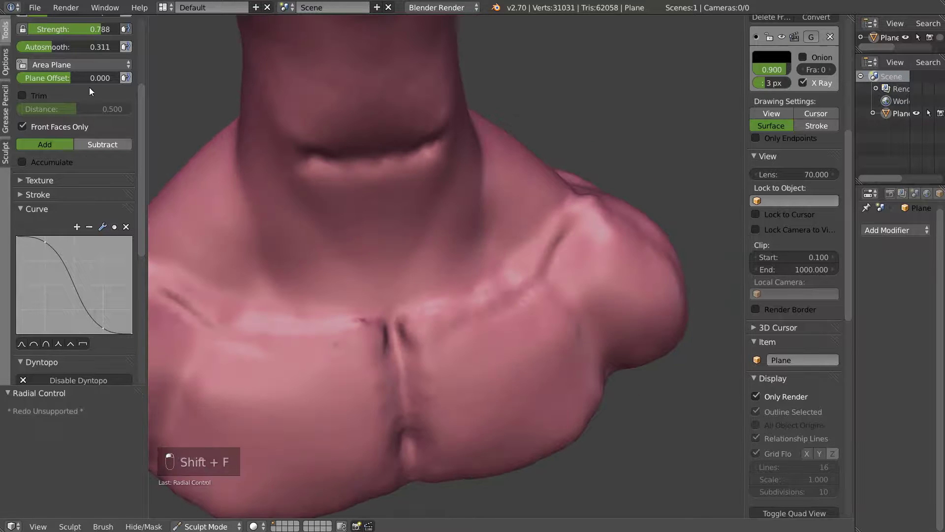
{"action": "scroll", "coordinate": [87, 168], "scroll_direction": "up", "scroll_amount": 3}
{"action": "scroll", "coordinate": [87, 166], "scroll_direction": "up", "scroll_amount": 1}
{"action": "left_click_drag", "start_coordinate": [42, 121], "coordinate": [31, 126]}
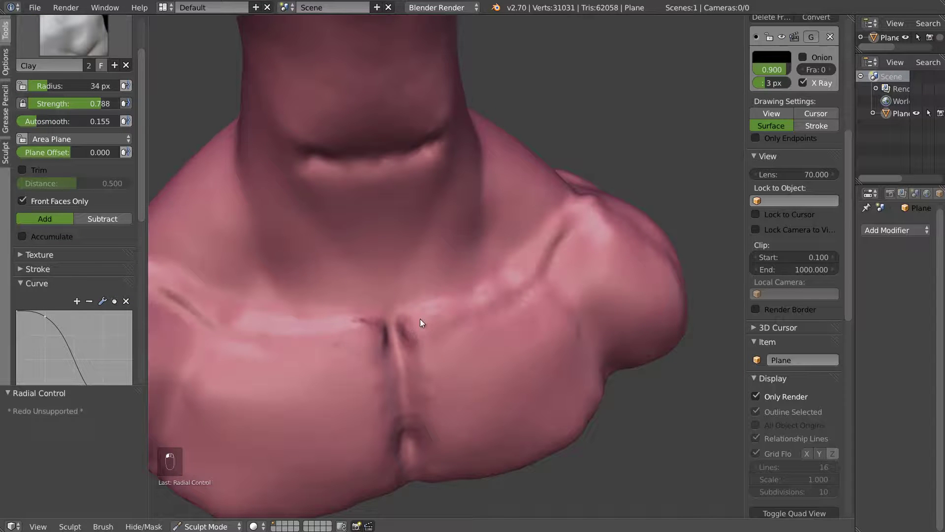
{"action": "mouse_move", "coordinate": [427, 317]}
{"action": "left_mouse_down"}
{"action": "mouse_move", "coordinate": [533, 274]}
{"action": "mouse_move", "coordinate": [495, 293]}
{"action": "mouse_move", "coordinate": [569, 213]}
{"action": "left_mouse_up"}
- Smooth the outer chest beside the shoulder muscle and the groove down the sternum
{"action": "middle_click_drag", "start_coordinate": [560, 235], "coordinate": [501, 281]}
{"action": "mouse_move", "coordinate": [501, 282]}
{"action": "left_mouse_down", "text": "shift"}
{"action": "mouse_move", "coordinate": [471, 287]}
{"action": "mouse_move", "coordinate": [495, 317]}
{"action": "mouse_move", "coordinate": [554, 315]}
{"action": "left_mouse_up", "text": "shift"}
{"action": "middle_click_drag", "start_coordinate": [555, 315], "coordinate": [493, 288]}
{"action": "mouse_move", "coordinate": [493, 287]}
{"action": "left_mouse_down", "text": "shift"}
{"action": "mouse_move", "coordinate": [515, 311]}
{"action": "mouse_move", "coordinate": [518, 289]}
{"action": "mouse_move", "coordinate": [526, 310]}
{"action": "left_mouse_up", "text": "shift"}
{"action": "left_click_drag", "start_coordinate": [547, 342], "coordinate": [510, 303], "text": "shift"}
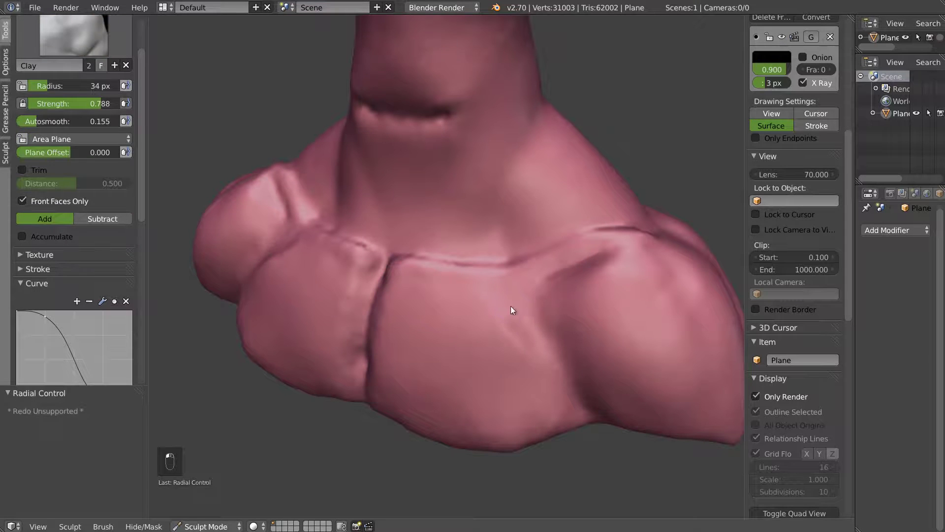
{"action": "left_click_drag", "start_coordinate": [524, 352], "coordinate": [509, 337], "text": "shift"}
{"action": "mouse_move", "coordinate": [415, 291]}
{"action": "left_mouse_down", "text": "shift"}
{"action": "mouse_move", "coordinate": [349, 305]}
{"action": "mouse_move", "coordinate": [368, 369]}
{"action": "left_mouse_up", "text": "shift"}
- Set the Grab brush's radius to 98 px, and smooth the collarbone groove and the lower end of the sternum
{"action": "mouse_move", "coordinate": [368, 370]}
{"action": "middle_mouse_down"}
{"action": "mouse_move", "coordinate": [438, 320]}
{"action": "mouse_move", "coordinate": [421, 295]}
{"action": "mouse_move", "coordinate": [363, 274]}
{"action": "mouse_move", "coordinate": [400, 281]}
{"action": "mouse_move", "coordinate": [424, 264]}
{"action": "mouse_move", "coordinate": [427, 329]}
{"action": "middle_mouse_up"}
{"action": "left_click", "coordinate": [449, 326]}
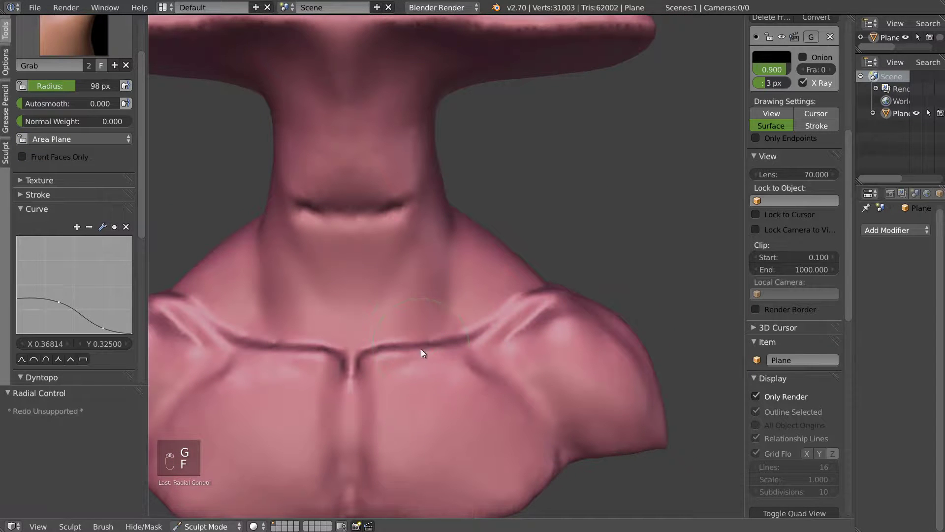
{"action": "left_click_drag", "start_coordinate": [412, 347], "coordinate": [487, 318], "text": "shift"}
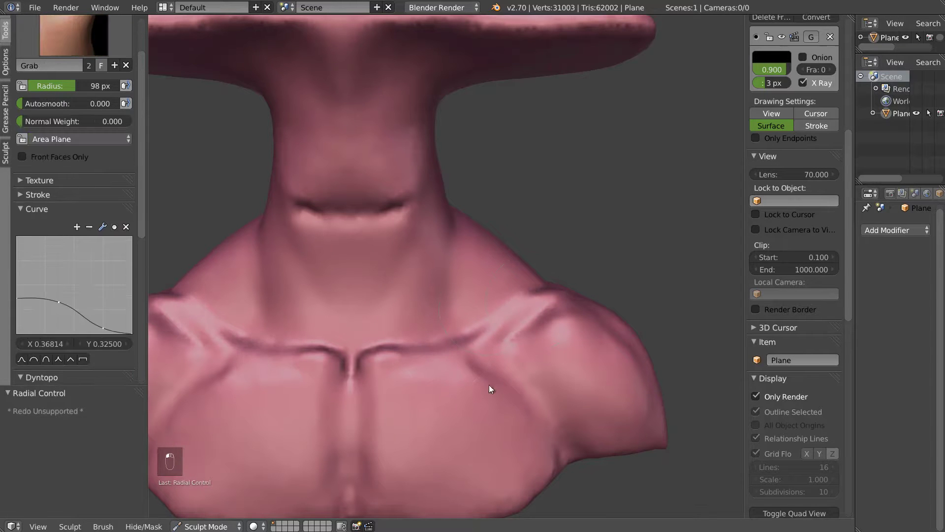
{"action": "key", "text": "s"}
{"action": "left_click_drag", "start_coordinate": [359, 507], "coordinate": [361, 495], "text": "shift"}
- Resize the Clay brush and build up the chest muscle from beside the sternum to its lower edge
{"action": "mouse_move", "coordinate": [376, 395]}
{"action": "middle_mouse_down", "text": "shift"}
{"action": "mouse_move", "coordinate": [471, 274]}
{"action": "mouse_move", "coordinate": [461, 300]}
{"action": "mouse_move", "coordinate": [498, 289]}
{"action": "middle_mouse_up", "text": "shift"}
{"action": "key", "text": "c"}
{"action": "key", "text": "f"}
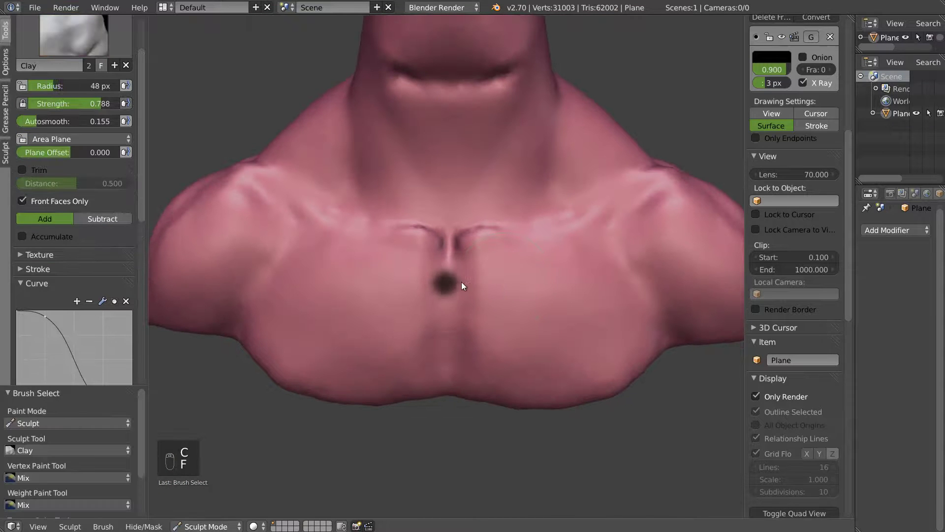
{"action": "left_click", "coordinate": [467, 280]}
{"action": "left_click_drag", "start_coordinate": [501, 288], "coordinate": [460, 311]}
{"action": "middle_click_drag", "start_coordinate": [556, 365], "coordinate": [485, 340]}
{"action": "mouse_move", "coordinate": [561, 335]}
{"action": "left_mouse_down"}
{"action": "mouse_move", "coordinate": [477, 344]}
{"action": "mouse_move", "coordinate": [500, 373]}
{"action": "mouse_move", "coordinate": [465, 395]}
{"action": "left_mouse_up"}
- Set the brush radius to 61 px and smooth the streaks across the chest muscle
{"action": "key", "text": "f"}
{"action": "left_click", "coordinate": [493, 363]}
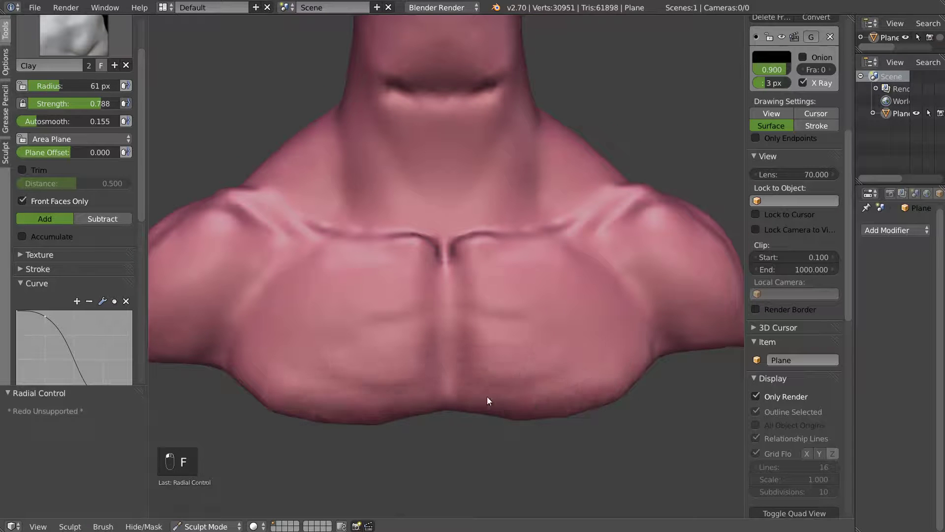
{"action": "key", "text": "s"}
{"action": "left_click_drag", "start_coordinate": [494, 306], "coordinate": [542, 365]}
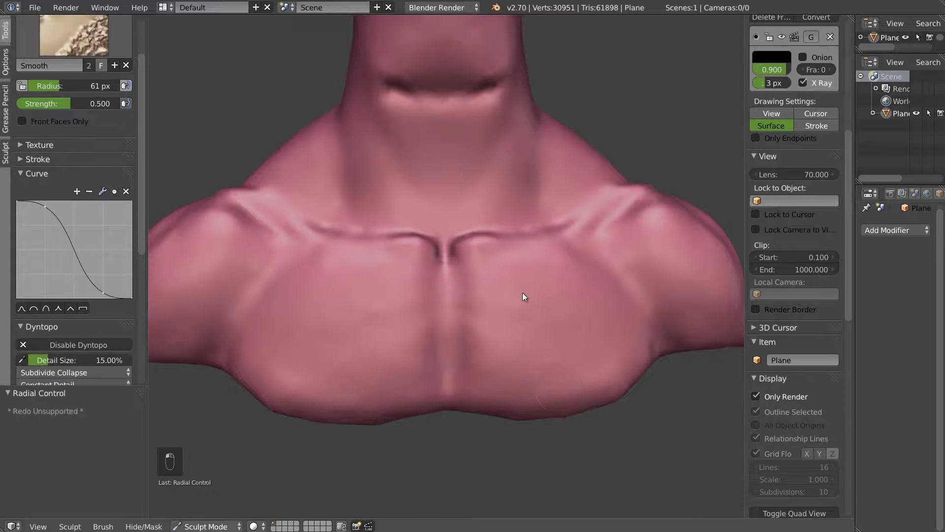
- Sculpt the lower edge of the chest muscle from below with the Clay brush and smooth it
{"action": "key", "text": "c"}
{"action": "mouse_move", "coordinate": [561, 383]}
{"action": "middle_mouse_down"}
{"action": "mouse_move", "coordinate": [545, 368]}
{"action": "mouse_move", "coordinate": [502, 371]}
{"action": "mouse_move", "coordinate": [434, 330]}
{"action": "mouse_move", "coordinate": [443, 344]}
{"action": "middle_mouse_up"}
{"action": "mouse_move", "coordinate": [461, 374]}
{"action": "left_mouse_down"}
{"action": "mouse_move", "coordinate": [498, 365]}
{"action": "mouse_move", "coordinate": [492, 379]}
{"action": "mouse_move", "coordinate": [448, 381]}
{"action": "left_mouse_up"}
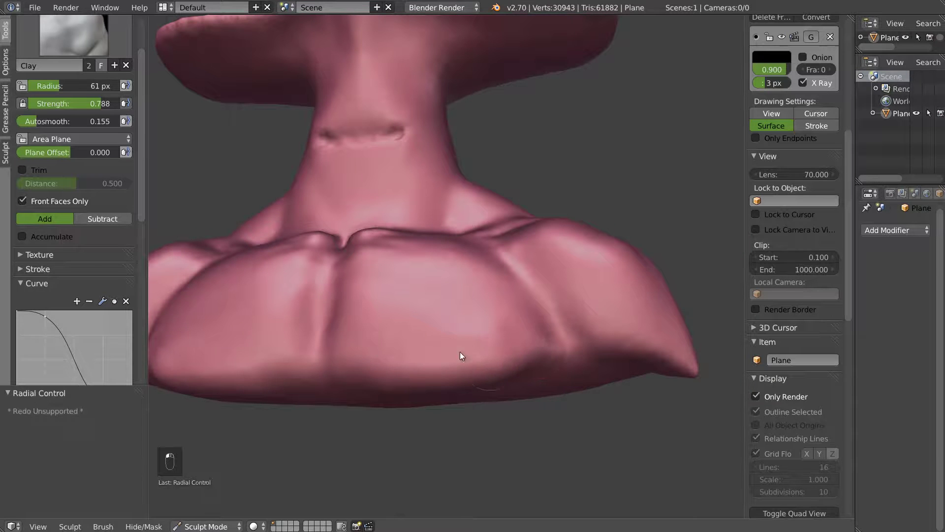
{"action": "key", "text": "s"}
{"action": "key", "text": "c"}
- Build up the upper inner chest muscle below the collarbone and beside the sternum with Clay strokes
{"action": "mouse_move", "coordinate": [376, 378]}
{"action": "middle_mouse_down"}
{"action": "mouse_move", "coordinate": [371, 353]}
{"action": "mouse_move", "coordinate": [419, 321]}
{"action": "mouse_move", "coordinate": [460, 325]}
{"action": "middle_mouse_up"}
{"action": "key", "text": "s"}
{"action": "key", "text": "c"}
{"action": "mouse_move", "coordinate": [367, 257]}
{"action": "middle_mouse_down"}
{"action": "mouse_move", "coordinate": [365, 275]}
{"action": "mouse_move", "coordinate": [368, 239]}
{"action": "middle_mouse_up"}
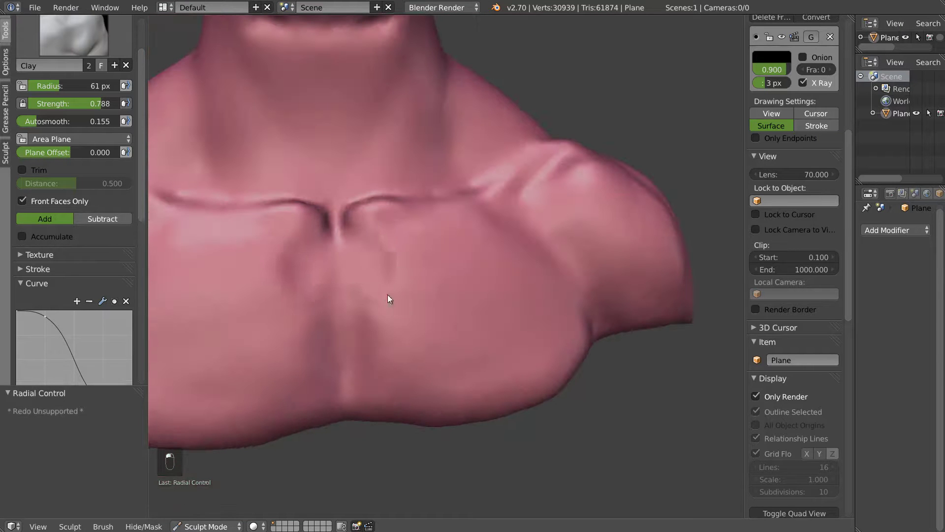
{"action": "mouse_move", "coordinate": [452, 247]}
{"action": "left_mouse_down"}
{"action": "mouse_move", "coordinate": [442, 269]}
{"action": "mouse_move", "coordinate": [391, 277]}
{"action": "left_mouse_up"}
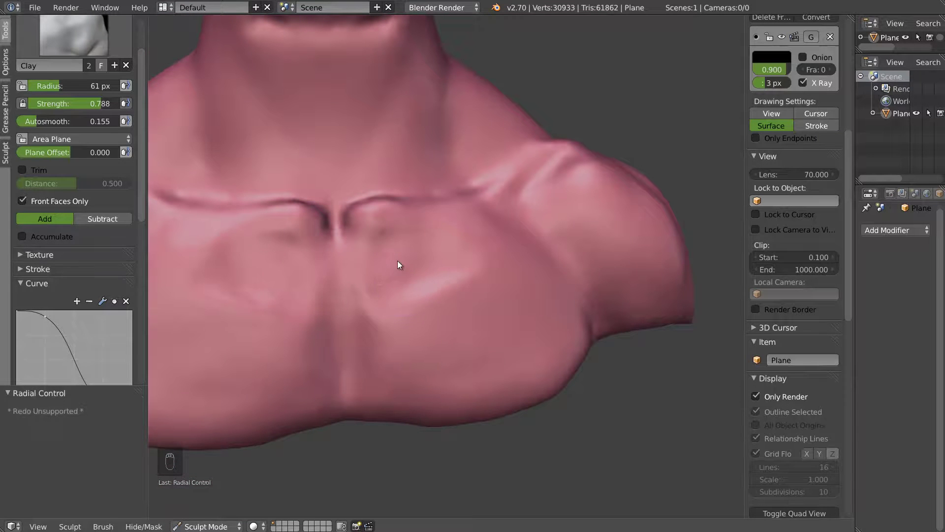
- Smooth the inner chest muscle beside the sternum and refine its lower part with the Clay brush
{"action": "key", "text": "s"}
{"action": "left_click_drag", "start_coordinate": [394, 330], "coordinate": [418, 296]}
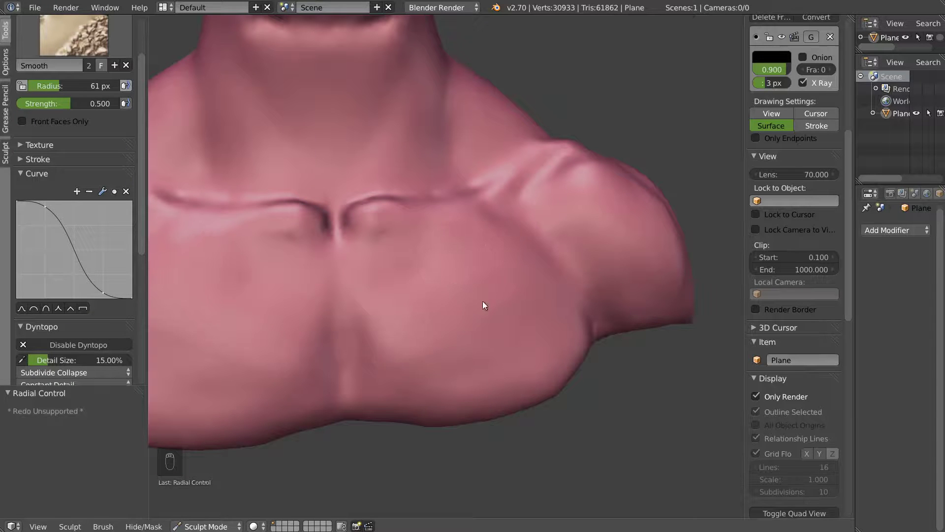
{"action": "left_click_drag", "start_coordinate": [448, 332], "coordinate": [355, 310]}
{"action": "key", "text": "c"}
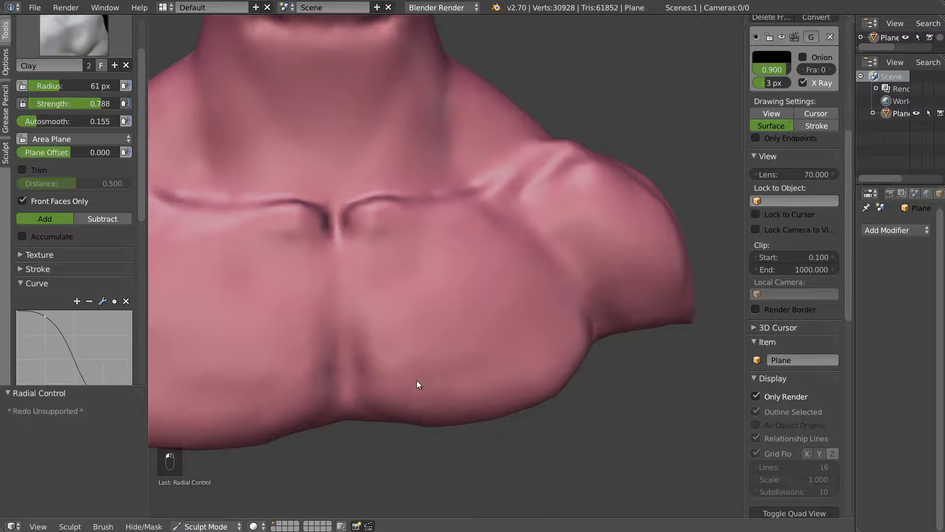
{"action": "mouse_move", "coordinate": [433, 383]}
{"action": "left_mouse_down", "text": "shift"}
{"action": "mouse_move", "coordinate": [397, 379]}
{"action": "mouse_move", "coordinate": [439, 370]}
{"action": "left_mouse_up", "text": "shift"}
- With the Draw brush at 33 px radius and 0.363 strength, raise the neck tendons from the inner collarbone ends
{"action": "scroll", "coordinate": [482, 274], "scroll_direction": "down", "scroll_amount": 1}
{"action": "middle_click_drag", "start_coordinate": [448, 274], "coordinate": [461, 359]}
{"action": "scroll", "coordinate": [463, 275], "scroll_direction": "down", "scroll_amount": 2}
{"action": "scroll", "coordinate": [467, 261], "scroll_direction": "up", "scroll_amount": 9}
{"action": "scroll", "coordinate": [456, 267], "scroll_direction": "down", "scroll_amount": 4}
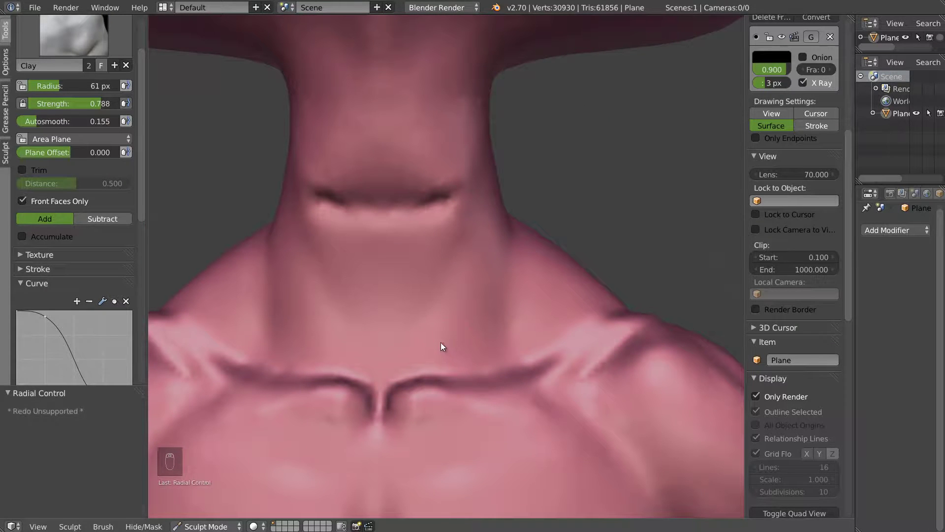
{"action": "key", "text": "d"}
{"action": "key", "text": "f"}
{"action": "left_click", "coordinate": [422, 341]}
{"action": "key", "text": "shift+f"}
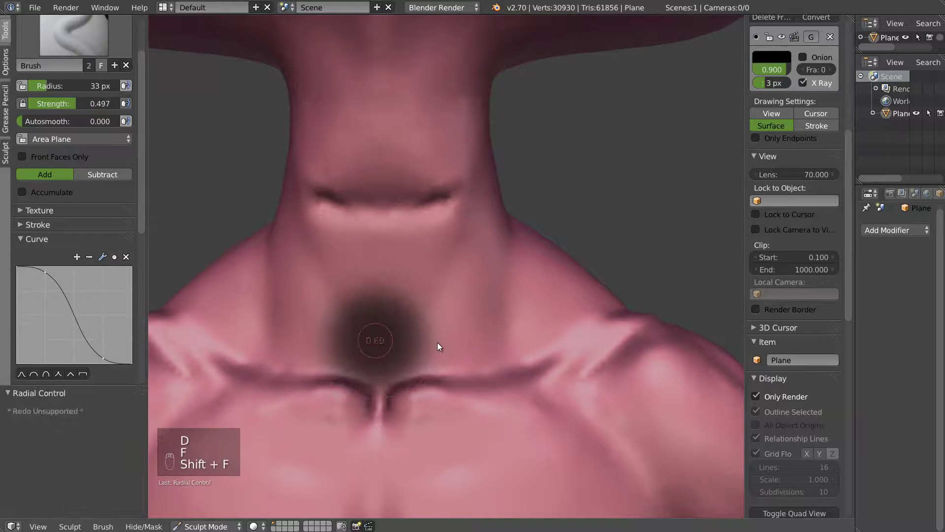
{"action": "left_click", "coordinate": [440, 343]}
{"action": "left_click_drag", "start_coordinate": [412, 373], "coordinate": [446, 328]}
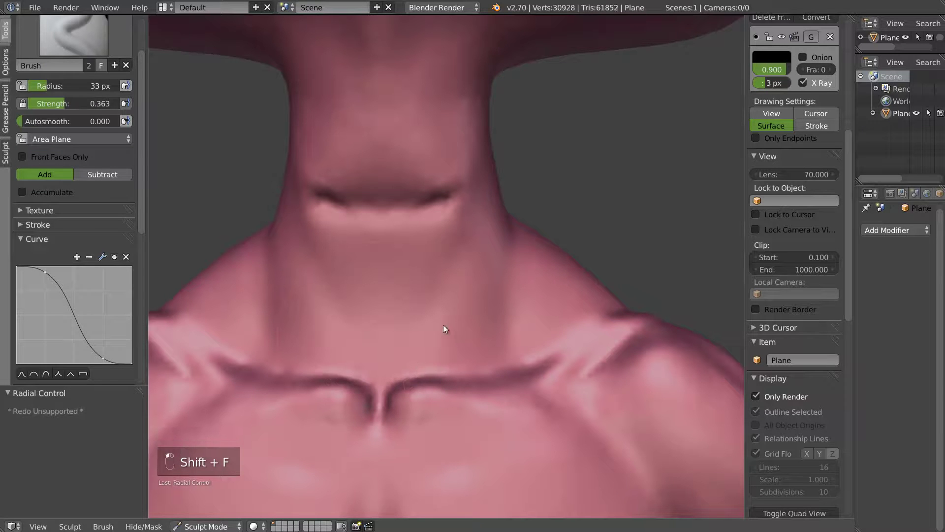
{"action": "mouse_move", "coordinate": [407, 380]}
{"action": "left_mouse_down"}
{"action": "mouse_move", "coordinate": [443, 327]}
{"action": "mouse_move", "coordinate": [442, 300]}
{"action": "mouse_move", "coordinate": [433, 335]}
{"action": "mouse_move", "coordinate": [443, 348]}
{"action": "mouse_move", "coordinate": [468, 332]}
{"action": "mouse_move", "coordinate": [445, 370]}
{"action": "mouse_move", "coordinate": [485, 356]}
{"action": "mouse_move", "coordinate": [496, 371]}
{"action": "mouse_move", "coordinate": [502, 361]}
{"action": "mouse_move", "coordinate": [485, 308]}
{"action": "mouse_move", "coordinate": [480, 367]}
{"action": "mouse_move", "coordinate": [449, 348]}
{"action": "mouse_move", "coordinate": [458, 333]}
{"action": "mouse_move", "coordinate": [508, 354]}
{"action": "mouse_move", "coordinate": [469, 340]}
{"action": "left_mouse_up"}
- Set the brush radius to 74 px, smooth the neck tendons and shape the hollow between them with the Draw brush
{"action": "key", "text": "f"}
{"action": "left_click", "coordinate": [486, 343]}
{"action": "key", "text": "s"}
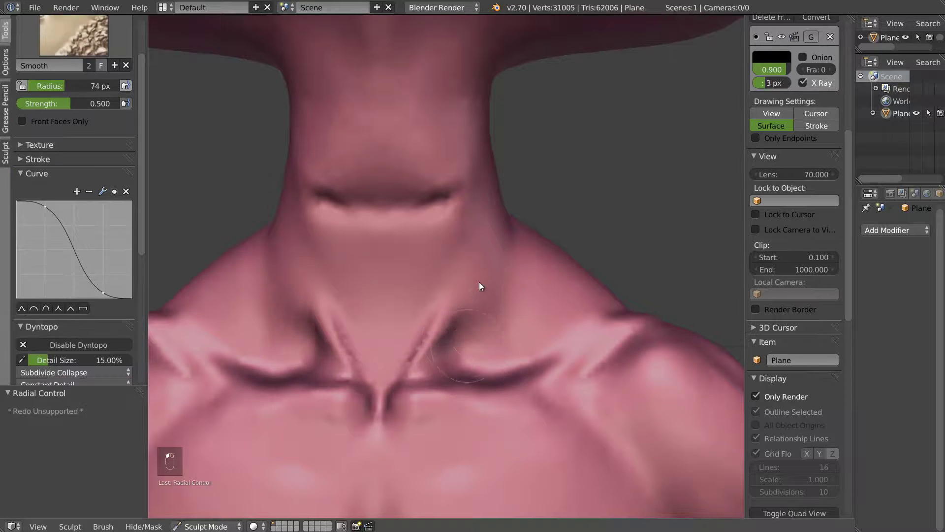
{"action": "key", "text": "x"}
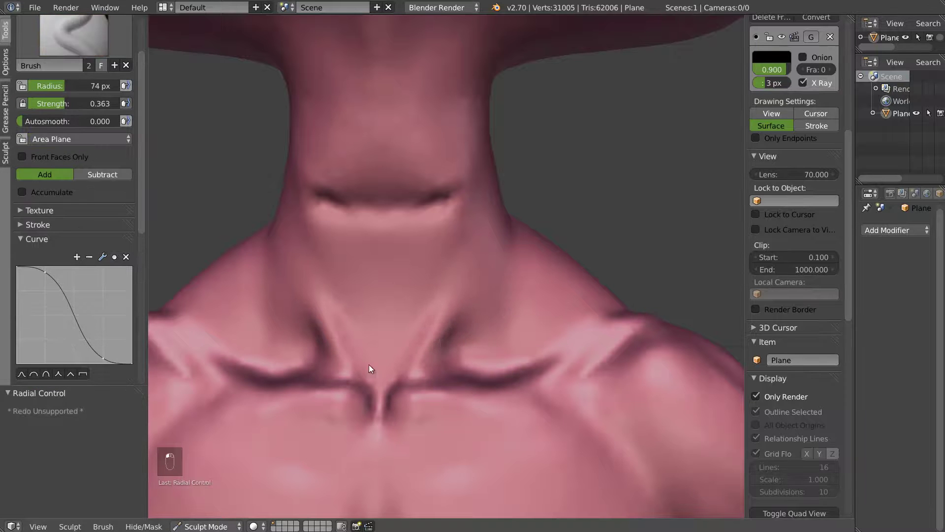
{"action": "mouse_move", "coordinate": [379, 383]}
{"action": "left_mouse_down"}
{"action": "mouse_move", "coordinate": [398, 344]}
{"action": "mouse_move", "coordinate": [380, 329]}
{"action": "mouse_move", "coordinate": [389, 322]}
{"action": "mouse_move", "coordinate": [392, 341]}
{"action": "mouse_move", "coordinate": [397, 318]}
{"action": "left_mouse_up"}
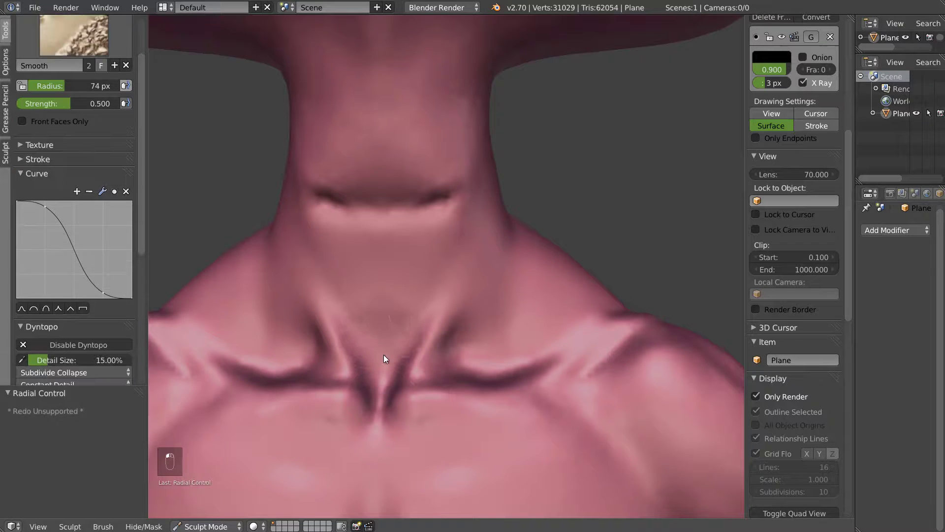
- Build up the front of the shoulder muscle with Clay strokes at 67 px radius, following its fibres downward
{"action": "scroll", "coordinate": [596, 329], "scroll_direction": "down", "scroll_amount": 4}
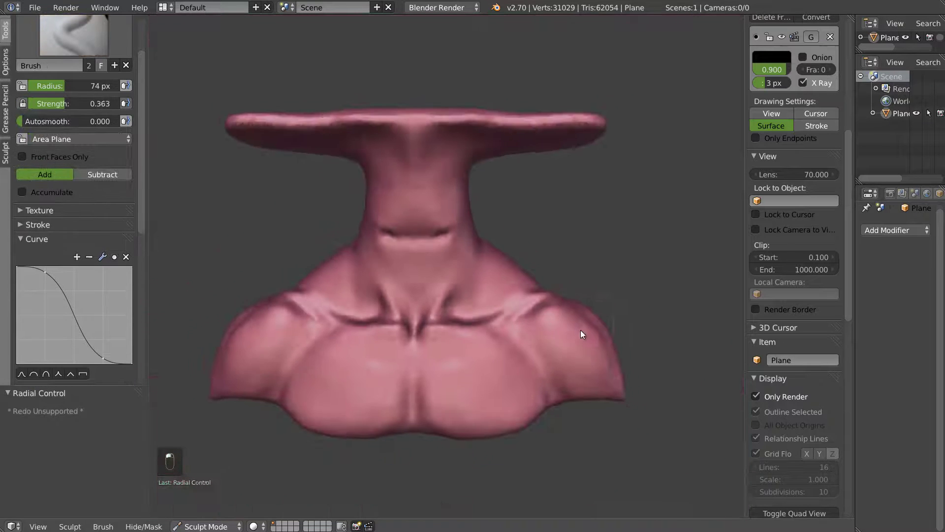
{"action": "mouse_move", "coordinate": [536, 317]}
{"action": "middle_mouse_down"}
{"action": "mouse_move", "coordinate": [444, 323]}
{"action": "mouse_move", "coordinate": [556, 361]}
{"action": "mouse_move", "coordinate": [584, 386]}
{"action": "mouse_move", "coordinate": [457, 350]}
{"action": "middle_mouse_up"}
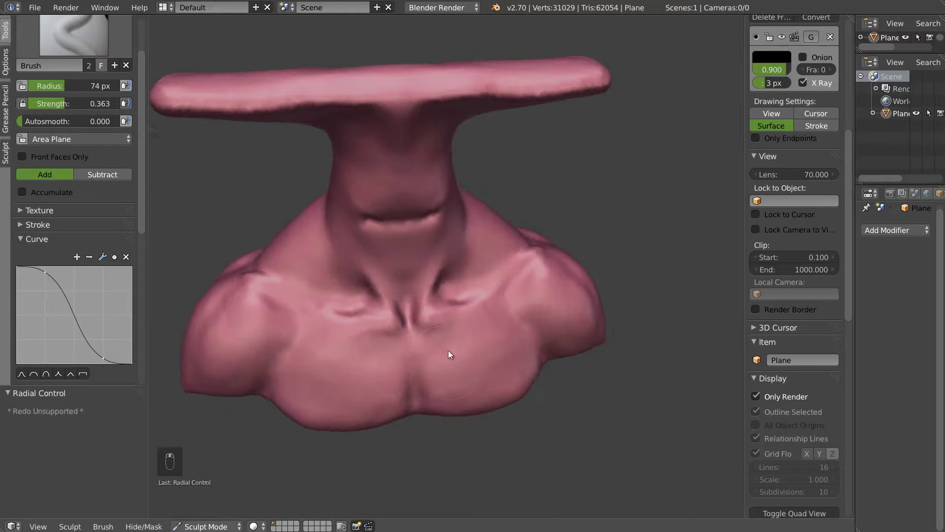
{"action": "key", "text": "shift"}
{"action": "mouse_move", "coordinate": [502, 374]}
{"action": "middle_mouse_down"}
{"action": "mouse_move", "coordinate": [327, 296]}
{"action": "mouse_move", "coordinate": [467, 325]}
{"action": "mouse_move", "coordinate": [585, 320]}
{"action": "mouse_move", "coordinate": [505, 322]}
{"action": "mouse_move", "coordinate": [532, 324]}
{"action": "mouse_move", "coordinate": [542, 342]}
{"action": "mouse_move", "coordinate": [468, 299]}
{"action": "mouse_move", "coordinate": [536, 294]}
{"action": "middle_mouse_up"}
{"action": "scroll", "coordinate": [536, 293], "scroll_direction": "up", "scroll_amount": 6}
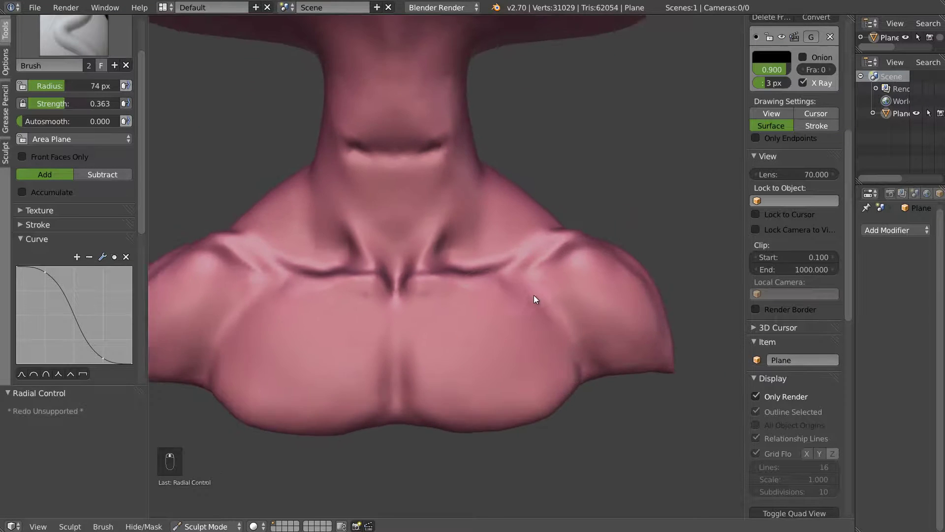
{"action": "middle_click_drag", "start_coordinate": [497, 319], "coordinate": [485, 326]}
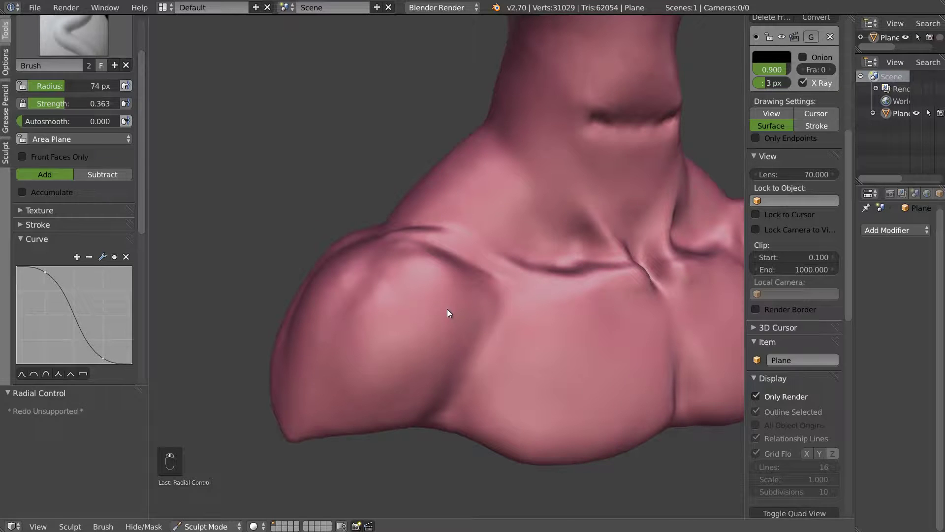
{"action": "key", "text": "c"}
{"action": "key", "text": "f"}
{"action": "left_click", "coordinate": [485, 290]}
{"action": "mouse_move", "coordinate": [485, 289]}
{"action": "left_mouse_down"}
{"action": "mouse_move", "coordinate": [456, 333]}
{"action": "mouse_move", "coordinate": [397, 377]}
{"action": "mouse_move", "coordinate": [456, 340]}
{"action": "mouse_move", "coordinate": [463, 302]}
{"action": "mouse_move", "coordinate": [426, 334]}
{"action": "mouse_move", "coordinate": [421, 309]}
{"action": "mouse_move", "coordinate": [438, 256]}
{"action": "left_mouse_up"}
{"action": "mouse_move", "coordinate": [438, 256]}
{"action": "middle_mouse_down"}
{"action": "mouse_move", "coordinate": [401, 298]}
{"action": "mouse_move", "coordinate": [355, 376]}
{"action": "middle_mouse_up"}
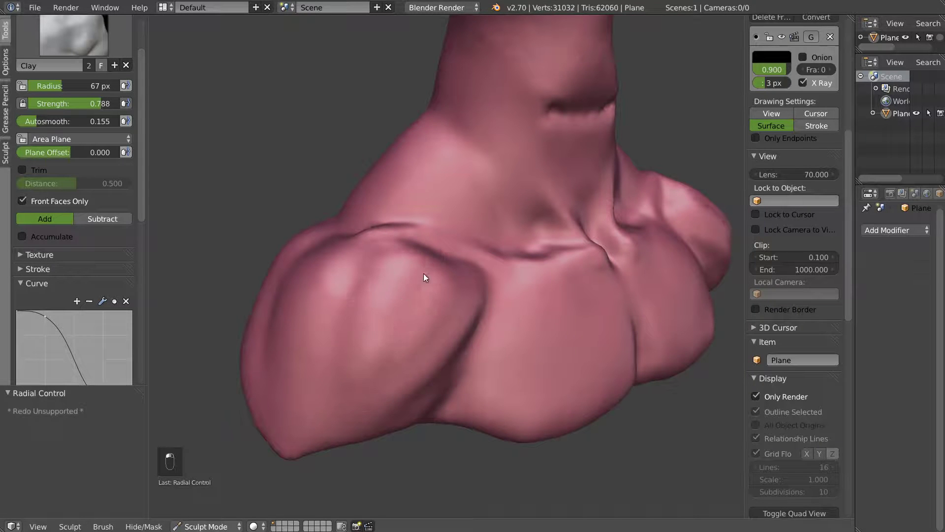
{"action": "left_click_drag", "start_coordinate": [431, 254], "coordinate": [386, 379]}
{"action": "middle_click_drag", "start_coordinate": [427, 310], "coordinate": [463, 291]}
{"action": "mouse_move", "coordinate": [463, 291]}
{"action": "left_mouse_down"}
{"action": "mouse_move", "coordinate": [415, 314]}
{"action": "mouse_move", "coordinate": [385, 398]}
{"action": "mouse_move", "coordinate": [411, 384]}
{"action": "left_mouse_up"}
- Smooth the front of the shoulder muscle and set the Smooth brush strength to 0.345
{"action": "key", "text": "s"}
{"action": "key", "text": "s"}
{"action": "left_click_drag", "start_coordinate": [450, 346], "coordinate": [408, 357]}
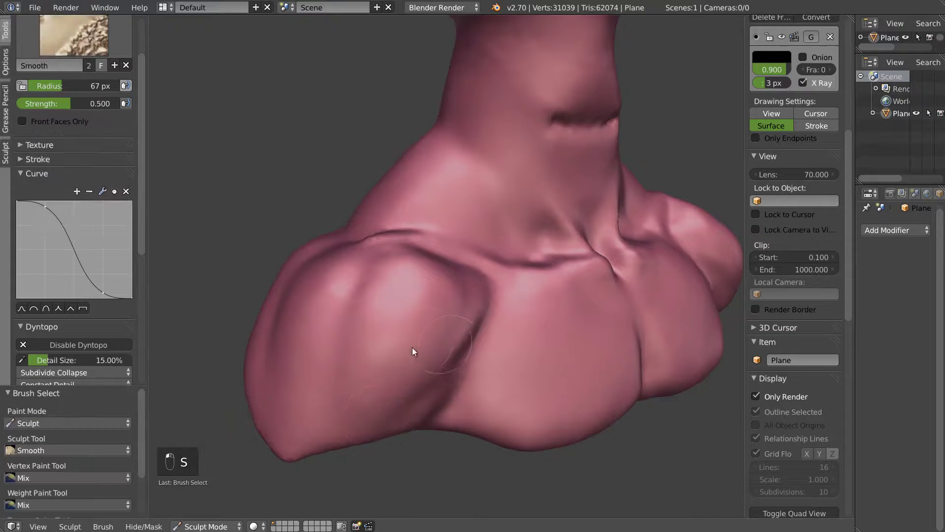
{"action": "key", "text": "shift+f"}
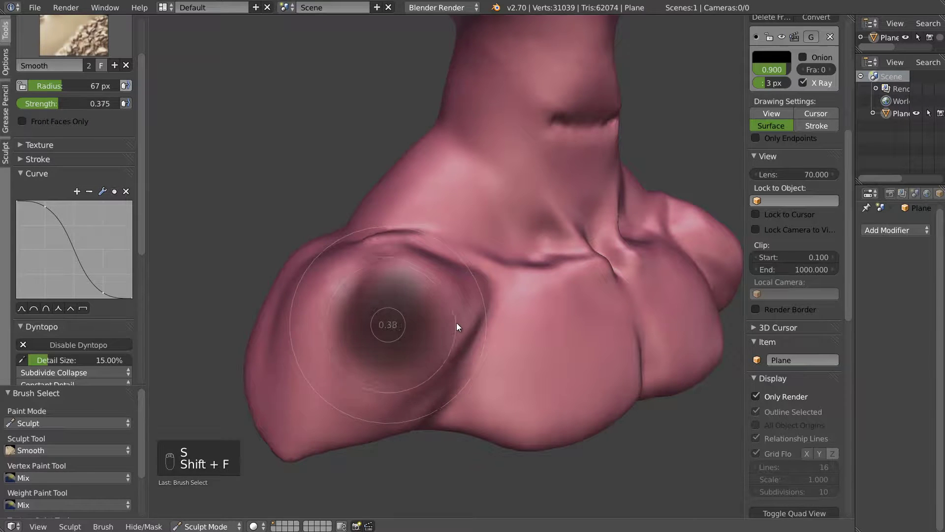
{"action": "left_click", "coordinate": [457, 323]}
- Define the border between the shoulder muscle and the upper outer chest with Clay strokes
{"action": "key", "text": "c"}
{"action": "scroll", "coordinate": [365, 310], "scroll_direction": "up", "scroll_amount": 2}
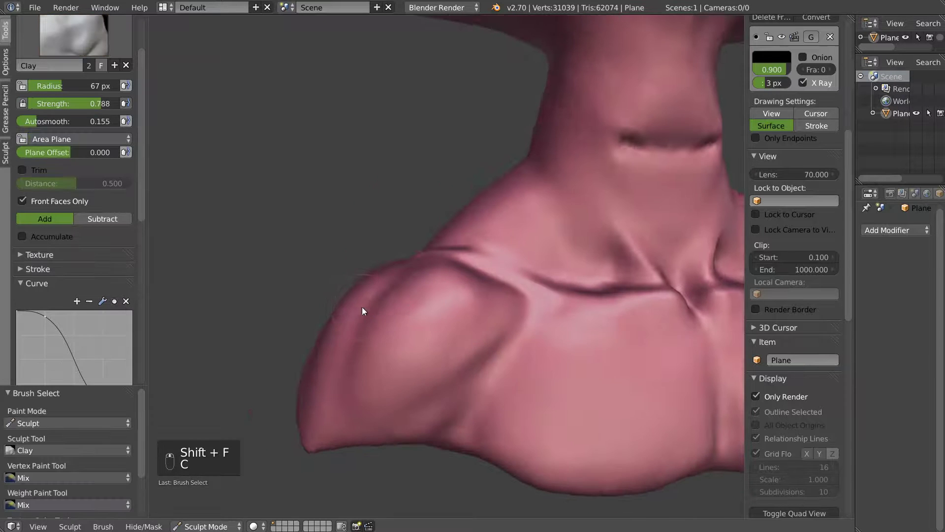
{"action": "mouse_move", "coordinate": [482, 387]}
{"action": "left_mouse_down"}
{"action": "mouse_move", "coordinate": [441, 441]}
{"action": "mouse_move", "coordinate": [453, 435]}
{"action": "mouse_move", "coordinate": [460, 443]}
{"action": "mouse_move", "coordinate": [450, 455]}
{"action": "left_mouse_up"}
{"action": "mouse_move", "coordinate": [448, 456]}
{"action": "middle_mouse_down"}
{"action": "mouse_move", "coordinate": [513, 382]}
{"action": "mouse_move", "coordinate": [534, 324]}
{"action": "middle_mouse_up"}
{"action": "left_click_drag", "start_coordinate": [526, 327], "coordinate": [516, 347]}
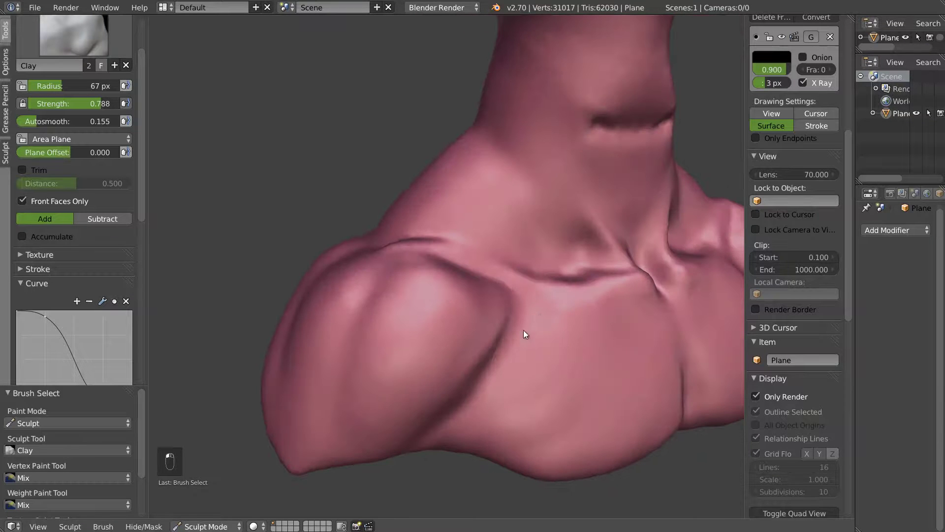
{"action": "mouse_move", "coordinate": [563, 353]}
{"action": "middle_mouse_down"}
{"action": "mouse_move", "coordinate": [524, 339]}
{"action": "mouse_move", "coordinate": [624, 326]}
{"action": "middle_mouse_up"}
{"action": "left_click_drag", "start_coordinate": [624, 327], "coordinate": [582, 360]}
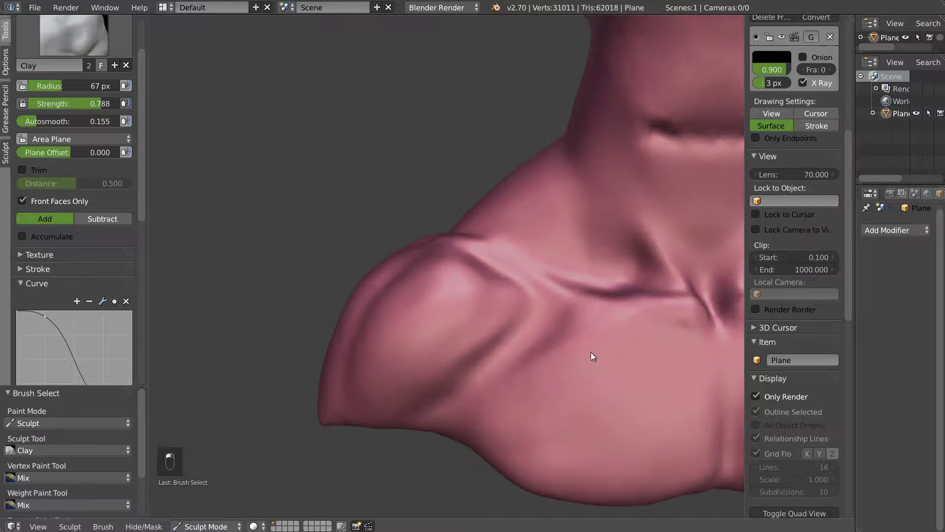
- Add Clay strokes along the chest fibres from the sternum towards the armpit
{"action": "middle_click_drag", "start_coordinate": [578, 332], "coordinate": [624, 303]}
{"action": "mouse_move", "coordinate": [667, 295]}
{"action": "left_mouse_down"}
{"action": "mouse_move", "coordinate": [605, 355]}
{"action": "mouse_move", "coordinate": [506, 400]}
{"action": "left_mouse_up"}
{"action": "mouse_move", "coordinate": [567, 426]}
{"action": "middle_mouse_down"}
{"action": "mouse_move", "coordinate": [599, 359]}
{"action": "mouse_move", "coordinate": [482, 333]}
{"action": "middle_mouse_up"}
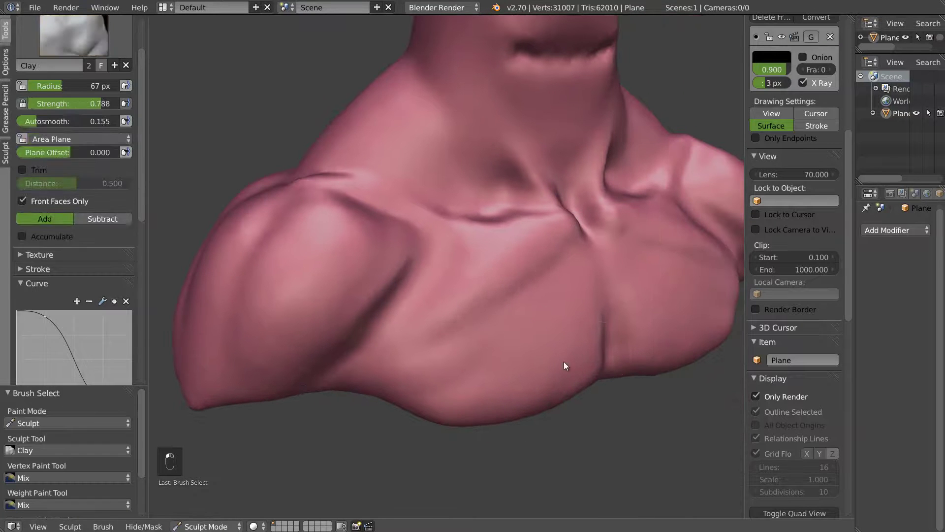
{"action": "left_click_drag", "start_coordinate": [579, 304], "coordinate": [584, 326]}
{"action": "left_click_drag", "start_coordinate": [403, 365], "coordinate": [539, 368]}
- Delete the old Grease Pencil layer, draw a guide line along the upper outer chest edge and turn on Grease Pencil display
{"action": "mouse_move", "coordinate": [540, 368]}
{"action": "middle_mouse_down"}
{"action": "mouse_move", "coordinate": [512, 341]}
{"action": "mouse_move", "coordinate": [494, 338]}
{"action": "mouse_move", "coordinate": [645, 229]}
{"action": "middle_mouse_up"}
{"action": "middle_click_drag", "start_coordinate": [790, 142], "coordinate": [789, 182]}
{"action": "left_click", "coordinate": [833, 75]}
{"action": "mouse_move", "coordinate": [485, 277]}
{"action": "middle_mouse_down"}
{"action": "mouse_move", "coordinate": [456, 284]}
{"action": "mouse_move", "coordinate": [496, 280]}
{"action": "mouse_move", "coordinate": [454, 310]}
{"action": "mouse_move", "coordinate": [441, 296]}
{"action": "mouse_move", "coordinate": [440, 349]}
{"action": "middle_mouse_up"}
{"action": "key", "text": "d"}
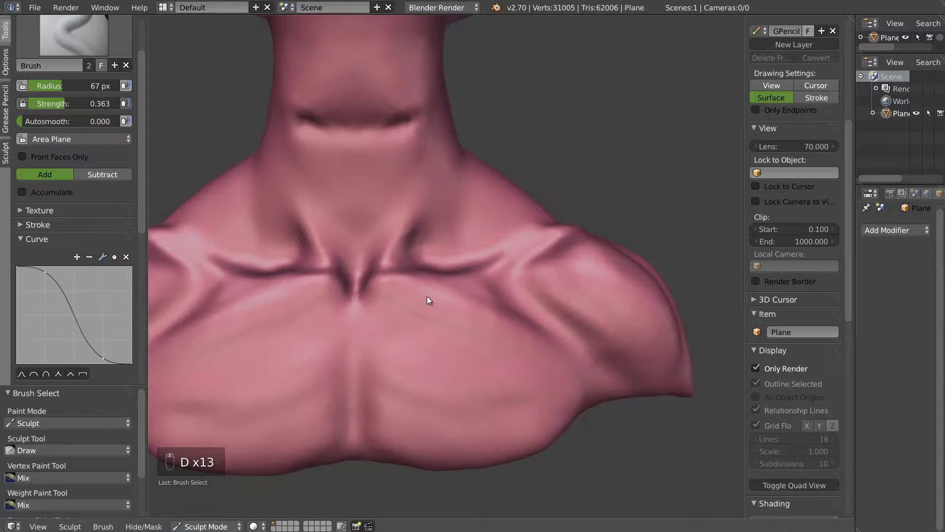
{"action": "mouse_move", "coordinate": [482, 291]}
{"action": "left_mouse_down"}
{"action": "mouse_move", "coordinate": [518, 308]}
{"action": "mouse_move", "coordinate": [474, 291]}
{"action": "left_mouse_up"}
{"action": "key", "text": "d"}
{"action": "key", "text": "d"}
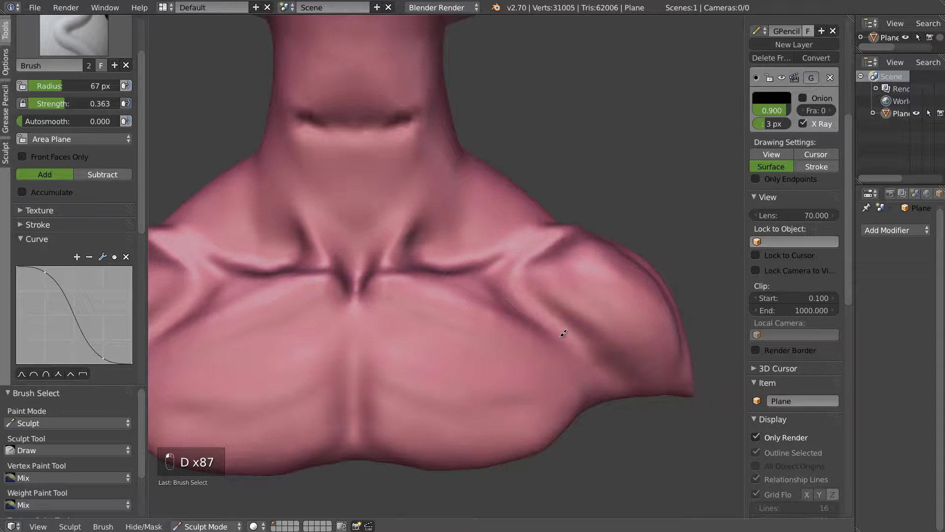
{"action": "scroll", "coordinate": [759, 158], "scroll_direction": "up", "scroll_amount": 3}
{"action": "middle_click_drag", "start_coordinate": [793, 204], "coordinate": [792, 238]}
{"action": "left_click", "coordinate": [765, 98]}
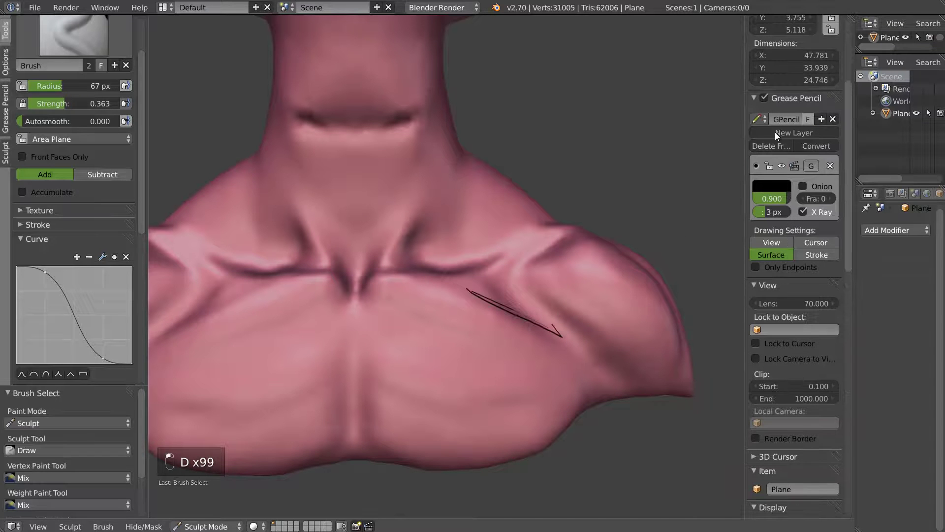
- Draw Grease Pencil guide lines along the chest's upper outer edge and around the front shoulder muscle
{"action": "key", "text": "d"}
{"action": "key", "text": "d"}
{"action": "left_click_drag", "start_coordinate": [547, 340], "coordinate": [473, 293]}
{"action": "left_click_drag", "start_coordinate": [507, 272], "coordinate": [566, 336]}
{"action": "left_click_drag", "start_coordinate": [554, 314], "coordinate": [656, 379]}
{"action": "mouse_move", "coordinate": [512, 275]}
{"action": "left_mouse_down"}
{"action": "mouse_move", "coordinate": [565, 256]}
{"action": "mouse_move", "coordinate": [595, 275]}
{"action": "left_mouse_up"}
{"action": "key", "text": "d"}
{"action": "left_click_drag", "start_coordinate": [585, 262], "coordinate": [676, 337]}
{"action": "left_click_drag", "start_coordinate": [654, 369], "coordinate": [571, 315]}
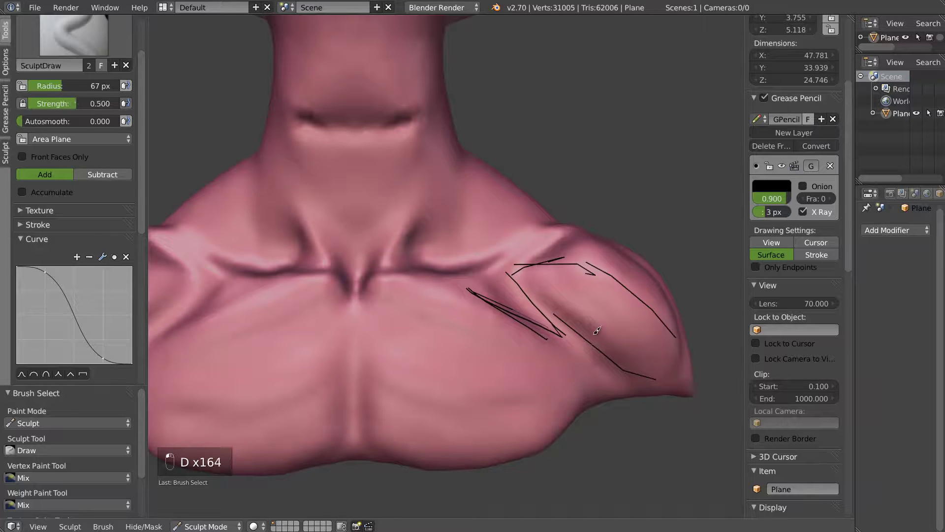
- Draw Grease Pencil lines across the chest muscle, showing its fibres converging towards the armpit
{"action": "key", "text": "d"}
{"action": "mouse_move", "coordinate": [368, 301]}
{"action": "left_mouse_down"}
{"action": "mouse_move", "coordinate": [536, 355]}
{"action": "mouse_move", "coordinate": [373, 369]}
{"action": "left_mouse_up"}
{"action": "key", "text": "d"}
{"action": "left_click_drag", "start_coordinate": [444, 373], "coordinate": [571, 355]}
{"action": "mouse_move", "coordinate": [415, 445]}
{"action": "left_mouse_down"}
{"action": "mouse_move", "coordinate": [549, 388]}
{"action": "mouse_move", "coordinate": [574, 364]}
{"action": "left_mouse_up"}
{"action": "key", "text": "d"}
{"action": "left_click_drag", "start_coordinate": [540, 442], "coordinate": [590, 366]}
{"action": "left_click_drag", "start_coordinate": [590, 365], "coordinate": [527, 455]}
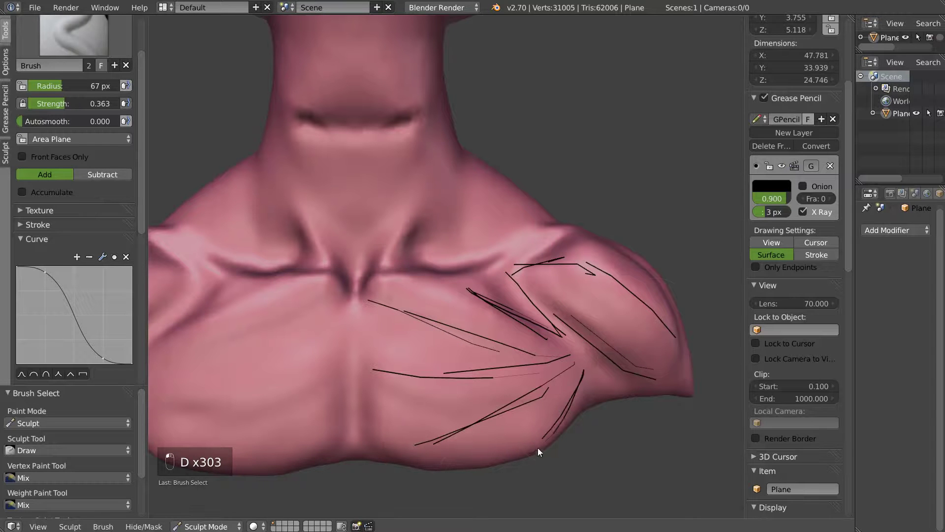
- Build up the lower chest muscle along its fibre guides with the Clay brush and smooth the strokes
{"action": "mouse_move", "coordinate": [505, 333]}
{"action": "middle_mouse_down"}
{"action": "mouse_move", "coordinate": [483, 338]}
{"action": "mouse_move", "coordinate": [538, 331]}
{"action": "mouse_move", "coordinate": [518, 321]}
{"action": "mouse_move", "coordinate": [527, 315]}
{"action": "middle_mouse_up"}
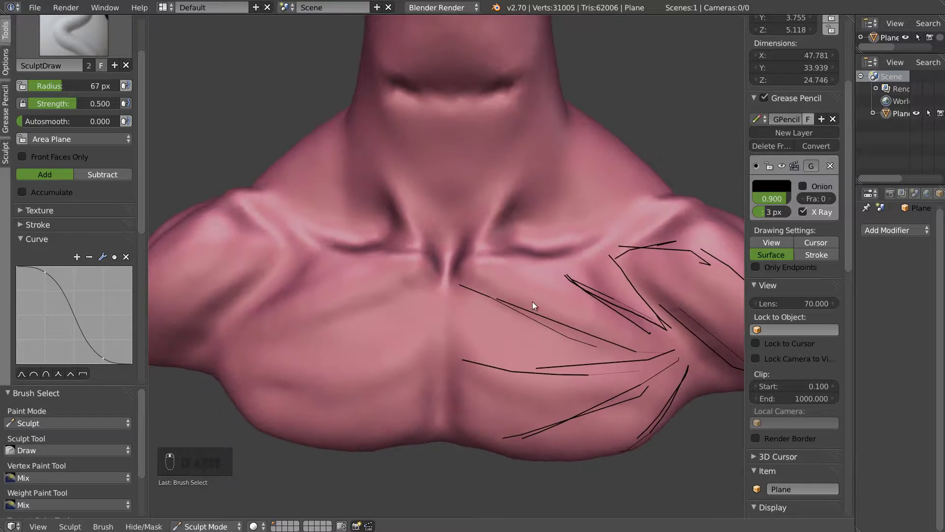
{"action": "key", "text": "c"}
{"action": "mouse_move", "coordinate": [408, 321]}
{"action": "middle_mouse_down"}
{"action": "mouse_move", "coordinate": [460, 323]}
{"action": "mouse_move", "coordinate": [408, 296]}
{"action": "middle_mouse_up"}
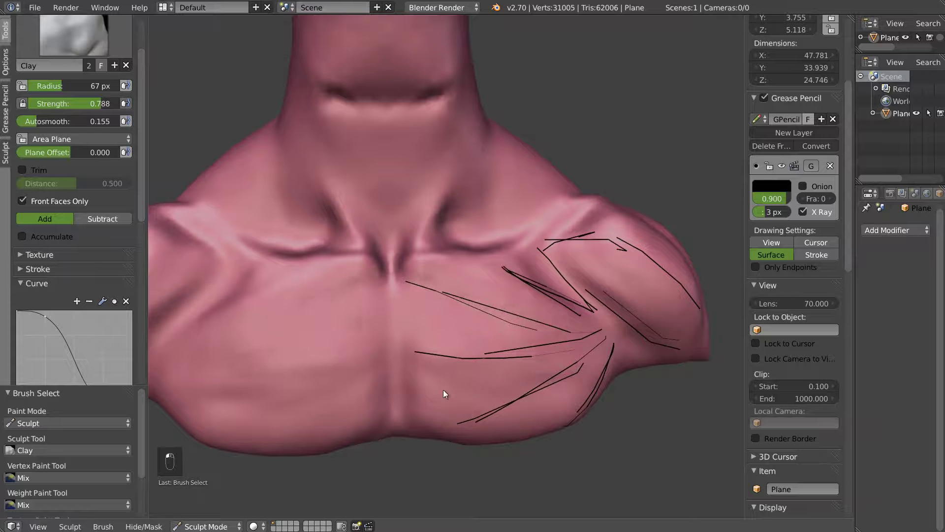
{"action": "mouse_move", "coordinate": [521, 373]}
{"action": "left_mouse_down"}
{"action": "mouse_move", "coordinate": [485, 386]}
{"action": "mouse_move", "coordinate": [550, 368]}
{"action": "mouse_move", "coordinate": [596, 340]}
{"action": "left_mouse_up"}
{"action": "key", "text": "s"}
{"action": "left_click_drag", "start_coordinate": [466, 398], "coordinate": [497, 385]}
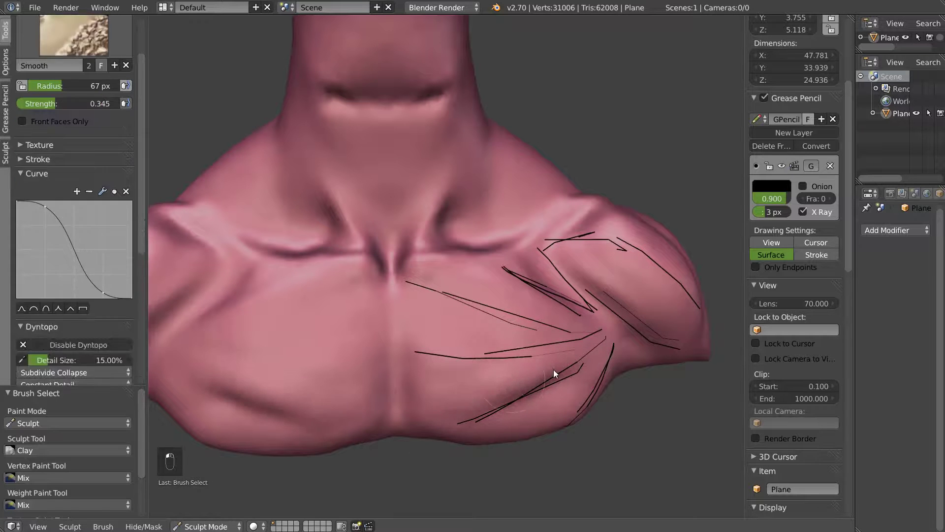
{"action": "mouse_move", "coordinate": [409, 368]}
{"action": "left_mouse_down", "text": "shift"}
{"action": "mouse_move", "coordinate": [473, 389]}
{"action": "mouse_move", "coordinate": [560, 392]}
{"action": "left_mouse_up", "text": "shift"}
- Add Clay strokes across the middle and upper chest towards the armpit and smooth them
{"action": "mouse_move", "coordinate": [551, 389]}
{"action": "middle_mouse_down"}
{"action": "mouse_move", "coordinate": [513, 348]}
{"action": "mouse_move", "coordinate": [408, 374]}
{"action": "middle_mouse_up"}
{"action": "mouse_move", "coordinate": [408, 374]}
{"action": "left_mouse_down"}
{"action": "mouse_move", "coordinate": [391, 369]}
{"action": "mouse_move", "coordinate": [476, 381]}
{"action": "mouse_move", "coordinate": [584, 328]}
{"action": "mouse_move", "coordinate": [471, 366]}
{"action": "mouse_move", "coordinate": [413, 365]}
{"action": "mouse_move", "coordinate": [448, 384]}
{"action": "mouse_move", "coordinate": [581, 315]}
{"action": "left_mouse_up"}
{"action": "mouse_move", "coordinate": [576, 320]}
{"action": "middle_mouse_down"}
{"action": "mouse_move", "coordinate": [540, 371]}
{"action": "mouse_move", "coordinate": [527, 373]}
{"action": "middle_mouse_up"}
{"action": "left_click_drag", "start_coordinate": [518, 356], "coordinate": [429, 377], "text": "shift"}
{"action": "mouse_move", "coordinate": [450, 314]}
{"action": "left_mouse_down", "text": "shift"}
{"action": "mouse_move", "coordinate": [544, 306]}
{"action": "mouse_move", "coordinate": [385, 356]}
{"action": "mouse_move", "coordinate": [501, 311]}
{"action": "mouse_move", "coordinate": [451, 336]}
{"action": "mouse_move", "coordinate": [394, 339]}
{"action": "left_mouse_up", "text": "shift"}
{"action": "mouse_move", "coordinate": [290, 321]}
{"action": "left_mouse_down", "text": "shift"}
{"action": "mouse_move", "coordinate": [271, 318]}
{"action": "mouse_move", "coordinate": [309, 294]}
{"action": "left_mouse_up", "text": "shift"}
{"action": "mouse_move", "coordinate": [313, 294]}
{"action": "middle_mouse_down"}
{"action": "mouse_move", "coordinate": [350, 285]}
{"action": "mouse_move", "coordinate": [318, 289]}
{"action": "mouse_move", "coordinate": [382, 323]}
{"action": "mouse_move", "coordinate": [346, 300]}
{"action": "middle_mouse_up"}
{"action": "left_click_drag", "start_coordinate": [415, 322], "coordinate": [537, 311]}
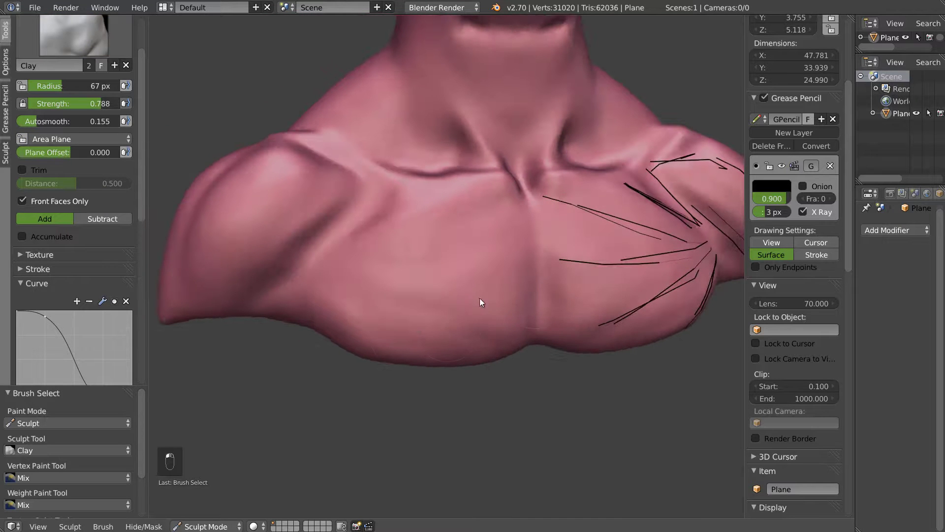
- Set the Clay brush strength to 0.500, smooth the chest surface and refine its volume with Clay
{"action": "key", "text": "shift+f"}
{"action": "left_click", "coordinate": [516, 305]}
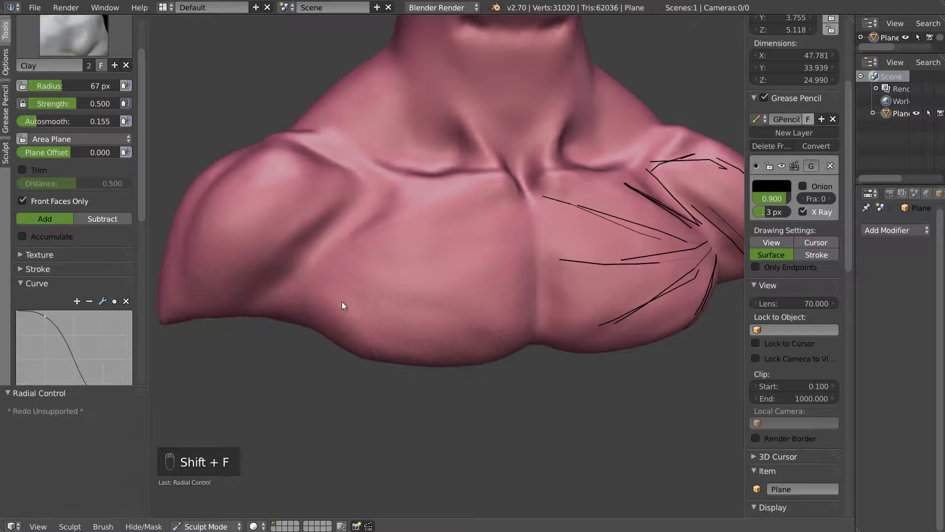
{"action": "key", "text": "s"}
{"action": "mouse_move", "coordinate": [411, 309]}
{"action": "left_mouse_down"}
{"action": "mouse_move", "coordinate": [506, 326]}
{"action": "mouse_move", "coordinate": [430, 314]}
{"action": "left_mouse_up"}
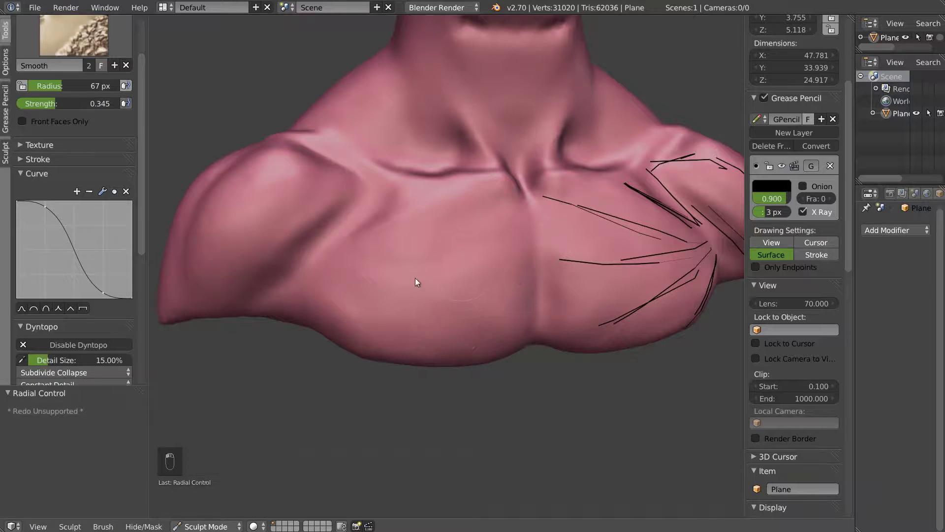
{"action": "middle_click_drag", "start_coordinate": [501, 250], "coordinate": [527, 270]}
{"action": "mouse_move", "coordinate": [439, 271]}
{"action": "left_mouse_down", "text": "shift"}
{"action": "mouse_move", "coordinate": [504, 273]}
{"action": "mouse_move", "coordinate": [488, 279]}
{"action": "left_mouse_up", "text": "shift"}
{"action": "middle_click_drag", "start_coordinate": [466, 261], "coordinate": [517, 277]}
{"action": "left_click_drag", "start_coordinate": [513, 285], "coordinate": [460, 333]}
- Shape the underside of the chest muscle from below with Clay strokes and undo the last stroke
{"action": "mouse_move", "coordinate": [506, 337]}
{"action": "middle_mouse_down"}
{"action": "mouse_move", "coordinate": [481, 257]}
{"action": "mouse_move", "coordinate": [372, 345]}
{"action": "mouse_move", "coordinate": [341, 337]}
{"action": "middle_mouse_up"}
{"action": "mouse_move", "coordinate": [309, 336]}
{"action": "left_mouse_down"}
{"action": "mouse_move", "coordinate": [299, 359]}
{"action": "mouse_move", "coordinate": [375, 357]}
{"action": "left_mouse_up"}
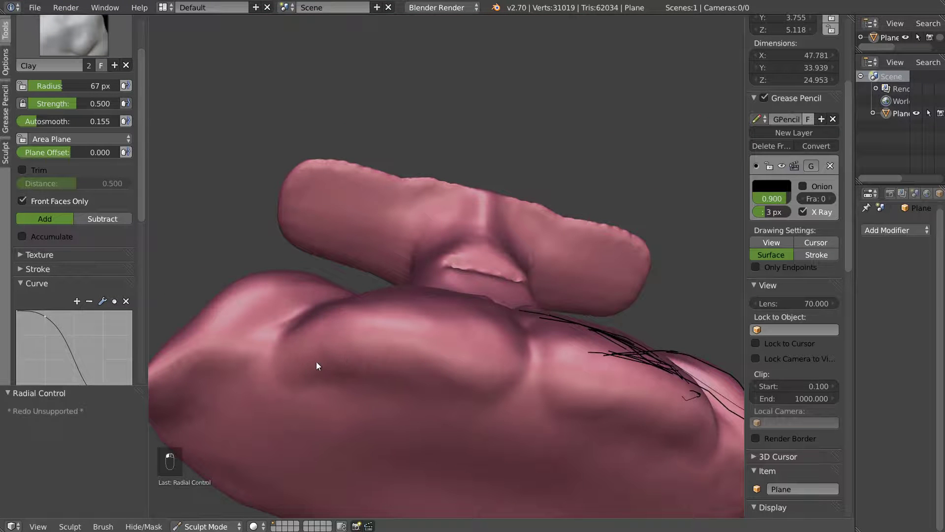
{"action": "mouse_move", "coordinate": [494, 386]}
{"action": "left_mouse_down"}
{"action": "mouse_move", "coordinate": [527, 405]}
{"action": "mouse_move", "coordinate": [483, 378]}
{"action": "mouse_move", "coordinate": [440, 385]}
{"action": "mouse_move", "coordinate": [300, 365]}
{"action": "mouse_move", "coordinate": [424, 390]}
{"action": "mouse_move", "coordinate": [442, 409]}
{"action": "mouse_move", "coordinate": [625, 459]}
{"action": "mouse_move", "coordinate": [271, 417]}
{"action": "mouse_move", "coordinate": [344, 412]}
{"action": "mouse_move", "coordinate": [545, 332]}
{"action": "left_mouse_up"}
{"action": "middle_click_drag", "start_coordinate": [545, 333], "coordinate": [497, 377]}
{"action": "key", "text": "ctrl+z"}
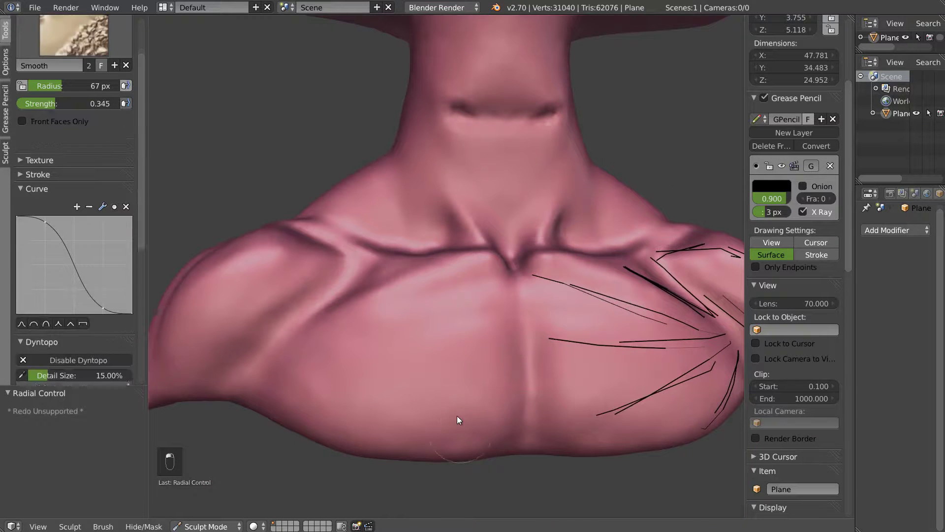
- Shape the hollow below the collarbone beside the deltoid with the Clay brush at 29 and 53 px radius, and smooth it
{"action": "mouse_move", "coordinate": [438, 325]}
{"action": "middle_mouse_down"}
{"action": "mouse_move", "coordinate": [459, 335]}
{"action": "mouse_move", "coordinate": [376, 310]}
{"action": "mouse_move", "coordinate": [418, 320]}
{"action": "middle_mouse_up"}
{"action": "key", "text": "f"}
{"action": "left_click", "coordinate": [400, 317]}
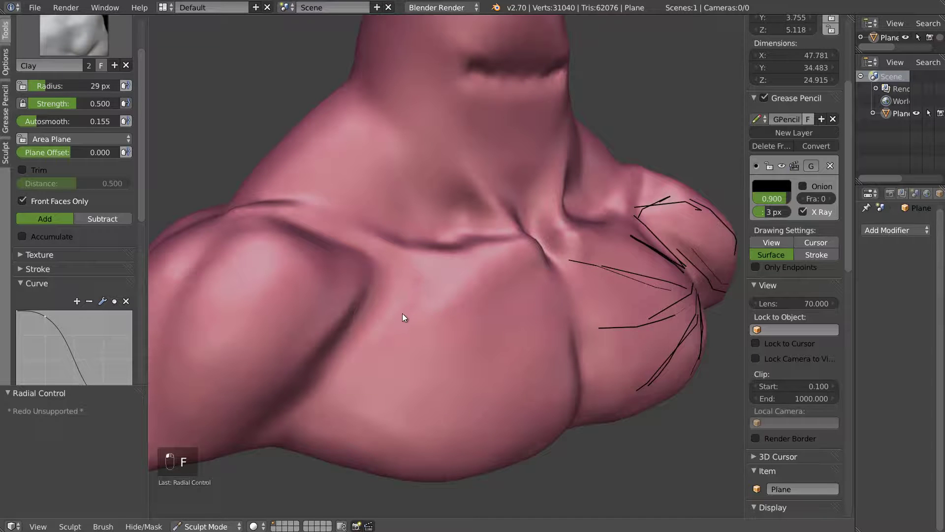
{"action": "mouse_move", "coordinate": [403, 311]}
{"action": "middle_mouse_down"}
{"action": "mouse_move", "coordinate": [395, 321]}
{"action": "mouse_move", "coordinate": [421, 291]}
{"action": "middle_mouse_up"}
{"action": "key", "text": "f"}
{"action": "left_click", "coordinate": [400, 270]}
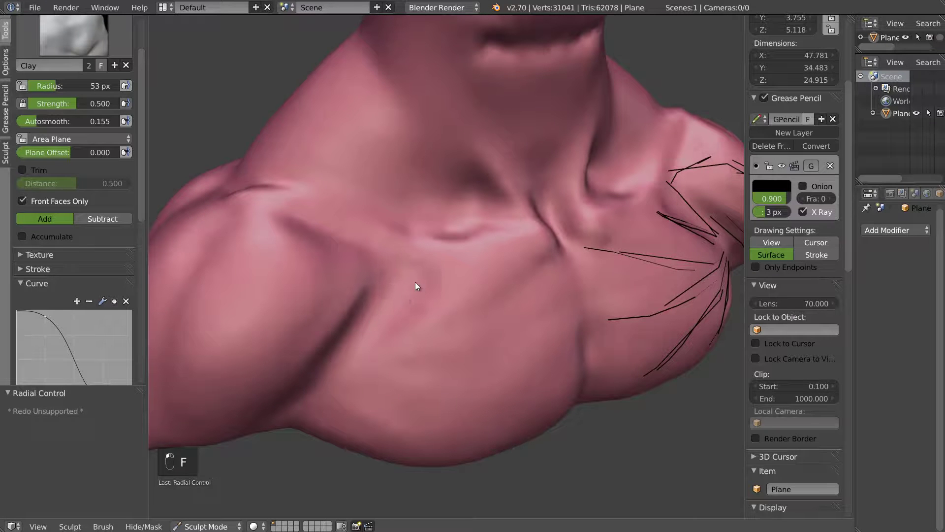
{"action": "key", "text": "s"}
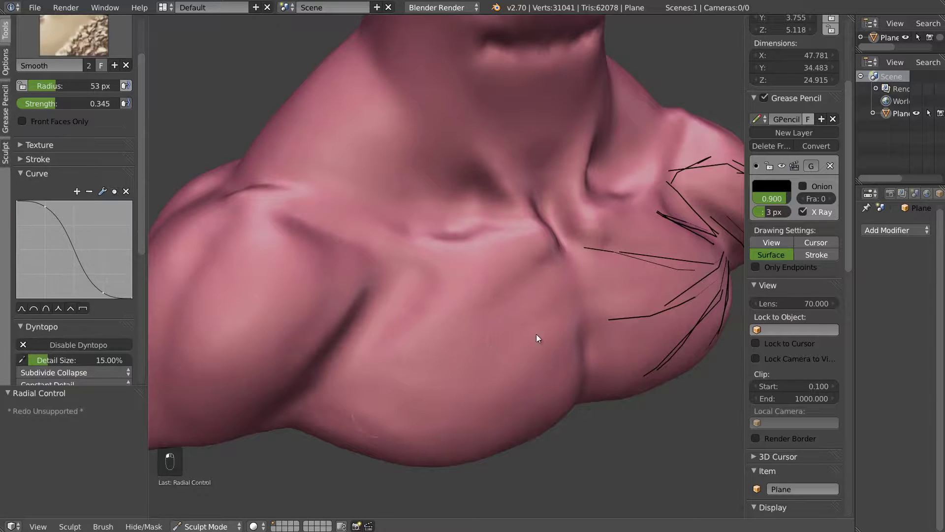
- Set the Clay brush radius to 67 px and smooth the groove between the deltoid and the chest muscle
{"action": "key", "text": "c"}
{"action": "mouse_move", "coordinate": [420, 339]}
{"action": "middle_mouse_down"}
{"action": "mouse_move", "coordinate": [401, 300]}
{"action": "mouse_move", "coordinate": [433, 269]}
{"action": "middle_mouse_up"}
{"action": "key", "text": "c"}
{"action": "key", "text": "f"}
{"action": "left_click", "coordinate": [414, 321]}
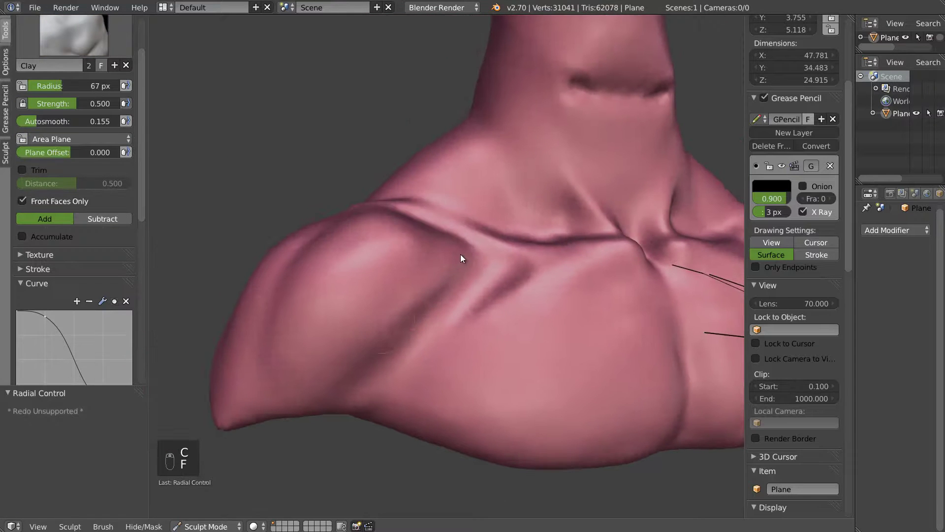
{"action": "mouse_move", "coordinate": [339, 380]}
{"action": "left_mouse_down", "text": "shift"}
{"action": "mouse_move", "coordinate": [385, 352]}
{"action": "mouse_move", "coordinate": [425, 297]}
{"action": "left_mouse_up", "text": "shift"}
- Blend the chest muscle into the armpit below the deltoid with Clay strokes
{"action": "mouse_move", "coordinate": [426, 297]}
{"action": "middle_mouse_down"}
{"action": "mouse_move", "coordinate": [441, 347]}
{"action": "mouse_move", "coordinate": [414, 356]}
{"action": "mouse_move", "coordinate": [466, 333]}
{"action": "middle_mouse_up"}
{"action": "left_click_drag", "start_coordinate": [383, 390], "coordinate": [355, 390]}
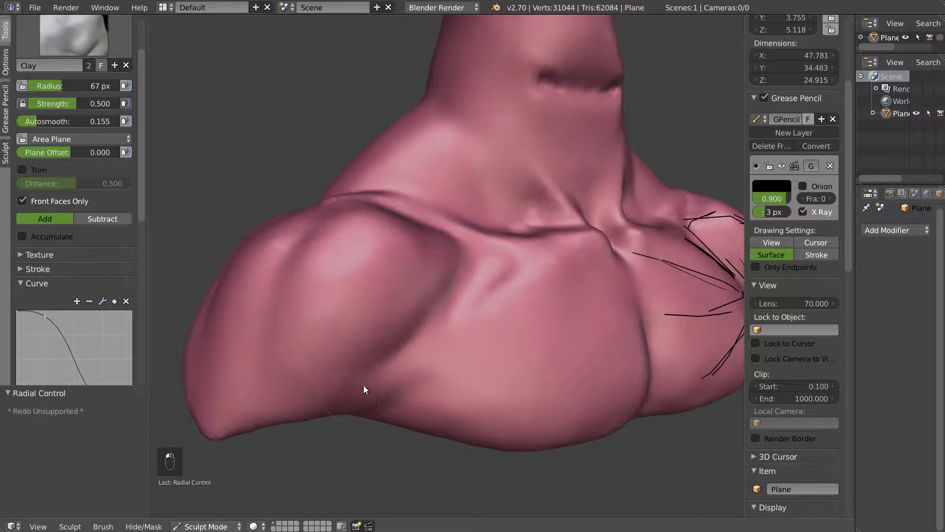
{"action": "left_click_drag", "start_coordinate": [530, 312], "coordinate": [381, 404]}
{"action": "left_click_drag", "start_coordinate": [456, 367], "coordinate": [394, 417]}
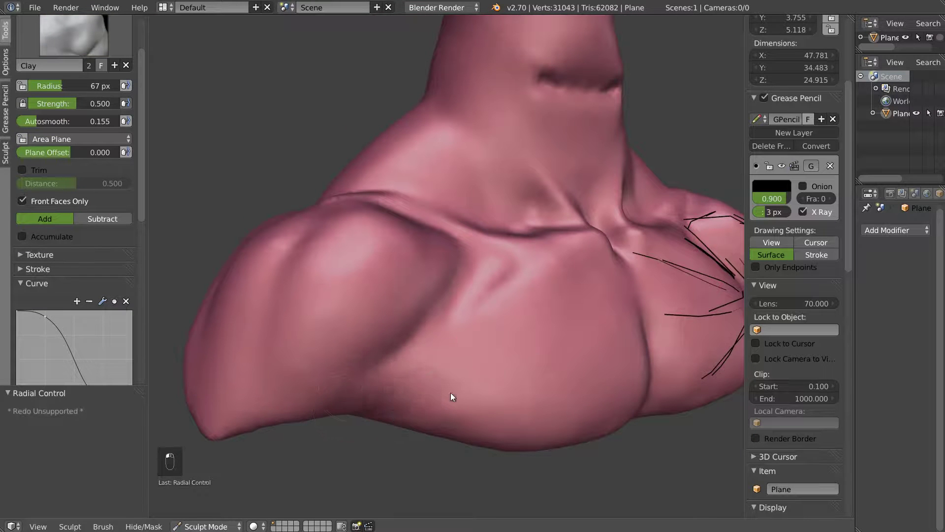
- Refine the side and rear of the deltoid with Clay strokes
{"action": "mouse_move", "coordinate": [413, 347]}
{"action": "middle_mouse_down"}
{"action": "mouse_move", "coordinate": [421, 335]}
{"action": "mouse_move", "coordinate": [451, 329]}
{"action": "mouse_move", "coordinate": [460, 313]}
{"action": "mouse_move", "coordinate": [493, 310]}
{"action": "mouse_move", "coordinate": [489, 338]}
{"action": "mouse_move", "coordinate": [401, 340]}
{"action": "mouse_move", "coordinate": [414, 290]}
{"action": "middle_mouse_up"}
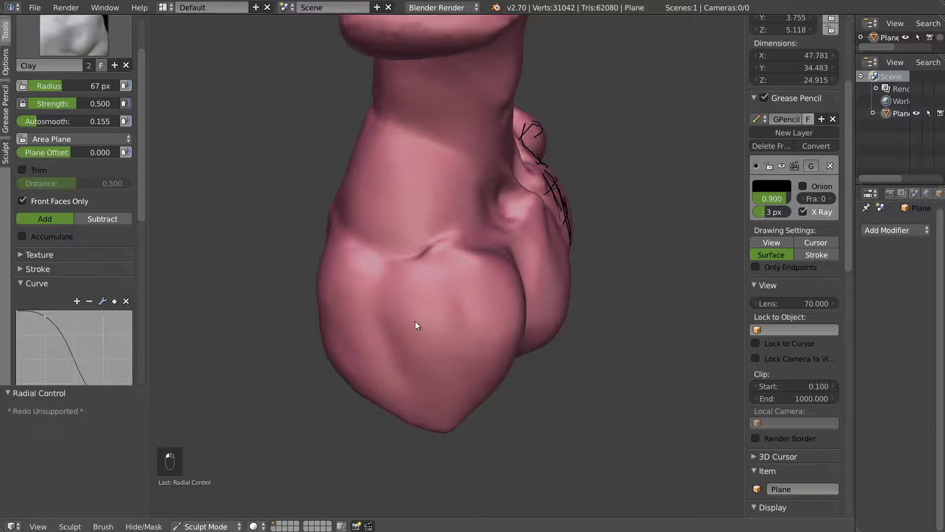
{"action": "middle_click_drag", "start_coordinate": [407, 336], "coordinate": [461, 341]}
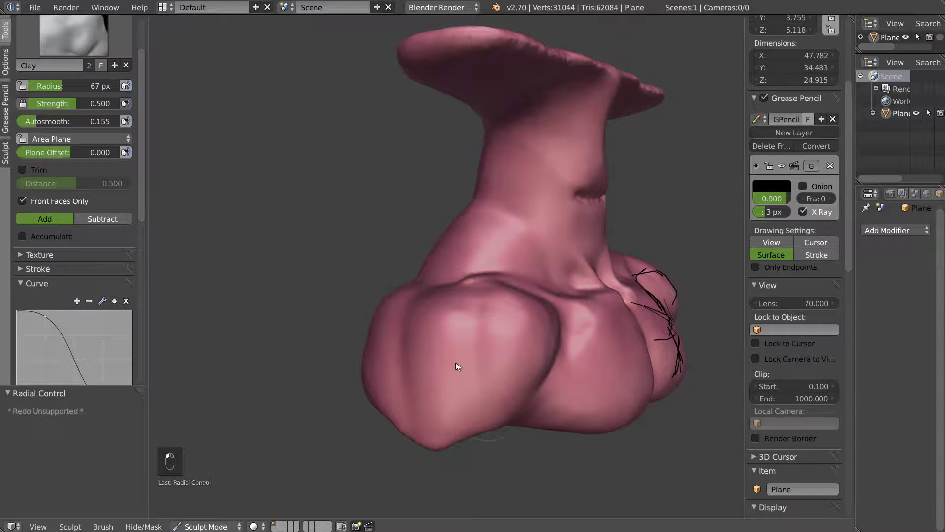
{"action": "mouse_move", "coordinate": [433, 355]}
{"action": "middle_mouse_down"}
{"action": "mouse_move", "coordinate": [452, 363]}
{"action": "mouse_move", "coordinate": [477, 353]}
{"action": "mouse_move", "coordinate": [404, 294]}
{"action": "middle_mouse_up"}
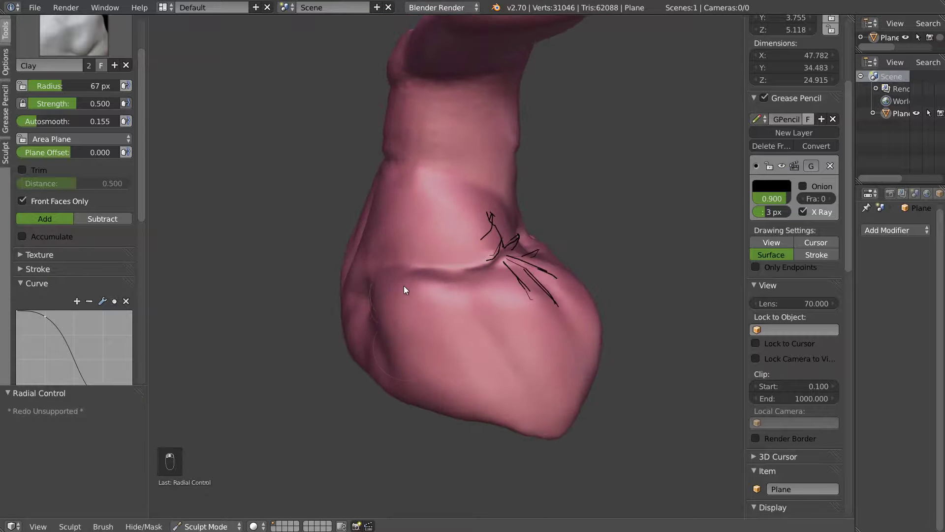
{"action": "mouse_move", "coordinate": [473, 348]}
{"action": "left_mouse_down"}
{"action": "mouse_move", "coordinate": [445, 385]}
{"action": "mouse_move", "coordinate": [465, 413]}
{"action": "mouse_move", "coordinate": [537, 437]}
{"action": "mouse_move", "coordinate": [432, 336]}
{"action": "left_mouse_up"}
{"action": "mouse_move", "coordinate": [433, 335]}
{"action": "middle_mouse_down"}
{"action": "mouse_move", "coordinate": [511, 319]}
{"action": "mouse_move", "coordinate": [456, 318]}
{"action": "mouse_move", "coordinate": [554, 297]}
{"action": "mouse_move", "coordinate": [484, 317]}
{"action": "mouse_move", "coordinate": [655, 209]}
{"action": "middle_mouse_up"}
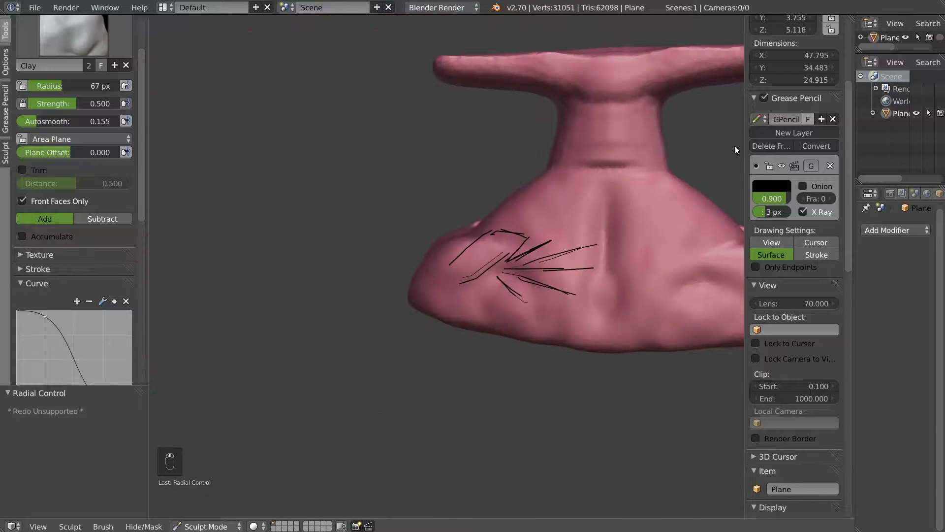
- Hide the Grease Pencil guides, add a Clay stroke on the upper back and smooth the crease at the nape
{"action": "left_click", "coordinate": [766, 97]}
{"action": "mouse_move", "coordinate": [602, 169]}
{"action": "middle_mouse_down"}
{"action": "mouse_move", "coordinate": [510, 252]}
{"action": "mouse_move", "coordinate": [527, 259]}
{"action": "mouse_move", "coordinate": [399, 297]}
{"action": "middle_mouse_up"}
{"action": "left_click_drag", "start_coordinate": [435, 279], "coordinate": [518, 208]}
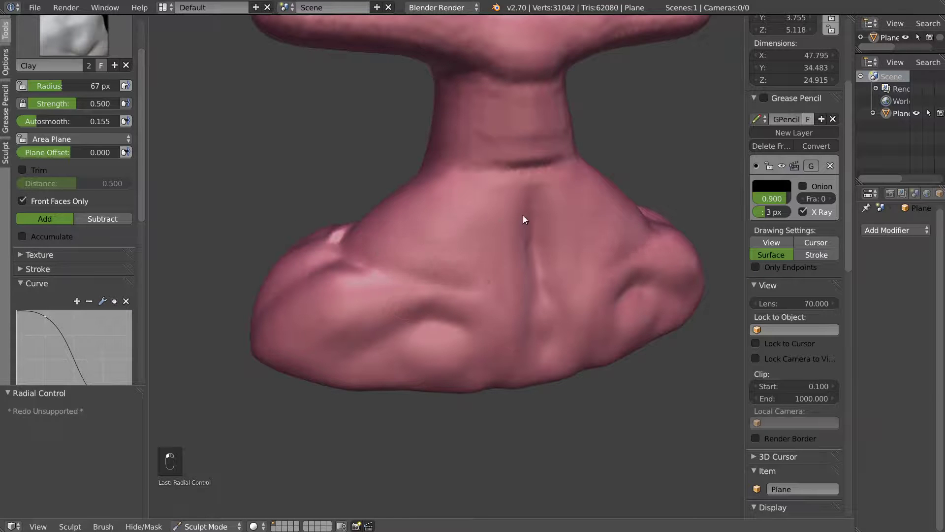
{"action": "mouse_move", "coordinate": [465, 133]}
{"action": "left_mouse_down", "text": "shift"}
{"action": "mouse_move", "coordinate": [443, 128]}
{"action": "mouse_move", "coordinate": [524, 129]}
{"action": "mouse_move", "coordinate": [526, 203]}
{"action": "mouse_move", "coordinate": [507, 308]}
{"action": "mouse_move", "coordinate": [497, 276]}
{"action": "left_mouse_up", "text": "shift"}
{"action": "middle_click_drag", "start_coordinate": [498, 276], "coordinate": [428, 289]}
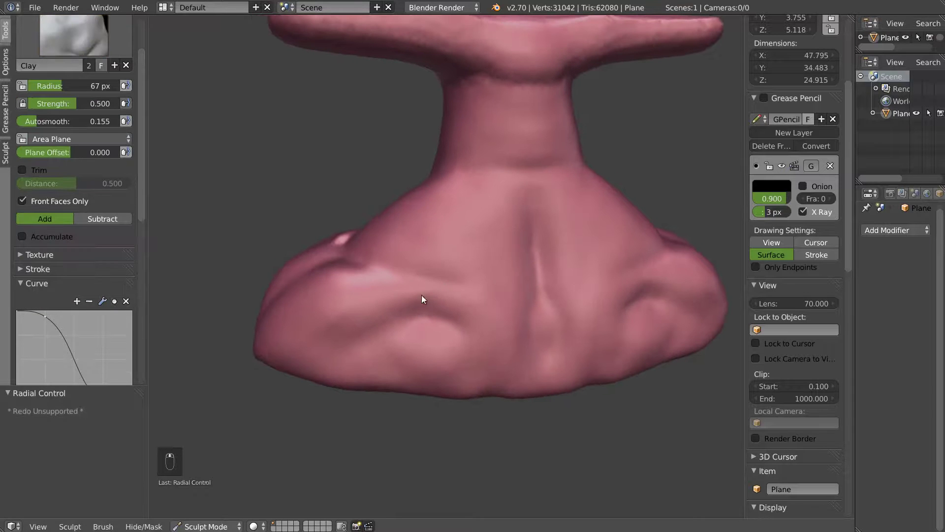
- Soften the shoulder blade with Clay and smoothing strokes, and build up its inner edge near the spine at 32 px radius
{"action": "mouse_move", "coordinate": [400, 320]}
{"action": "left_mouse_down"}
{"action": "mouse_move", "coordinate": [321, 367]}
{"action": "mouse_move", "coordinate": [338, 315]}
{"action": "mouse_move", "coordinate": [346, 328]}
{"action": "left_mouse_up"}
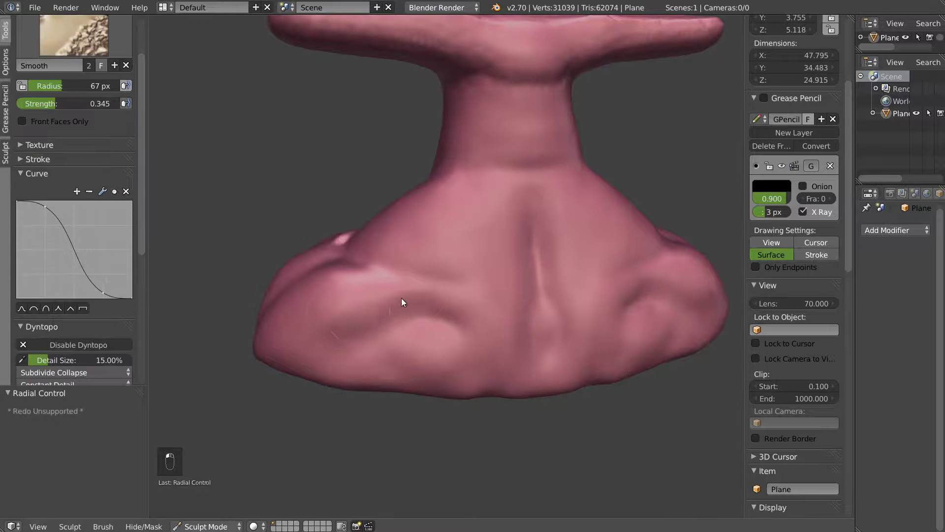
{"action": "left_click_drag", "start_coordinate": [408, 342], "coordinate": [395, 323], "text": "shift"}
{"action": "left_click_drag", "start_coordinate": [393, 369], "coordinate": [364, 388]}
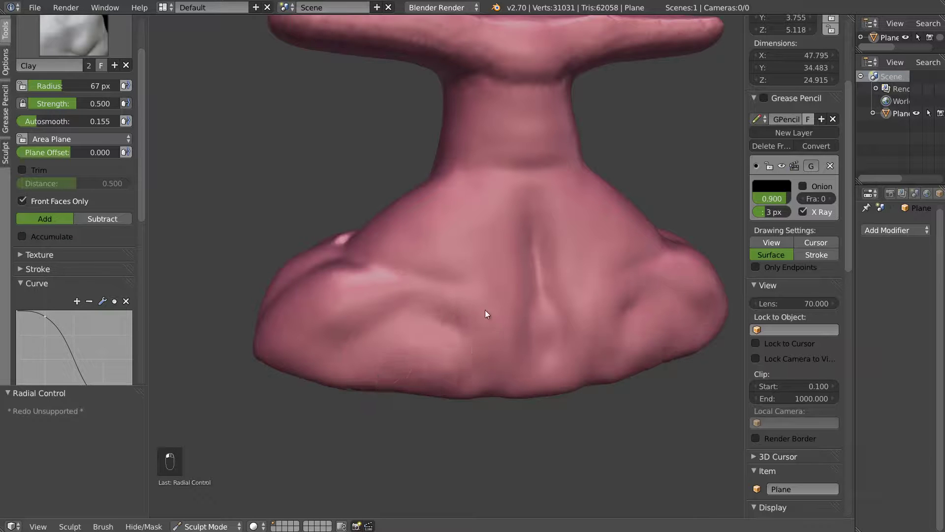
{"action": "key", "text": "f"}
{"action": "left_click", "coordinate": [460, 315]}
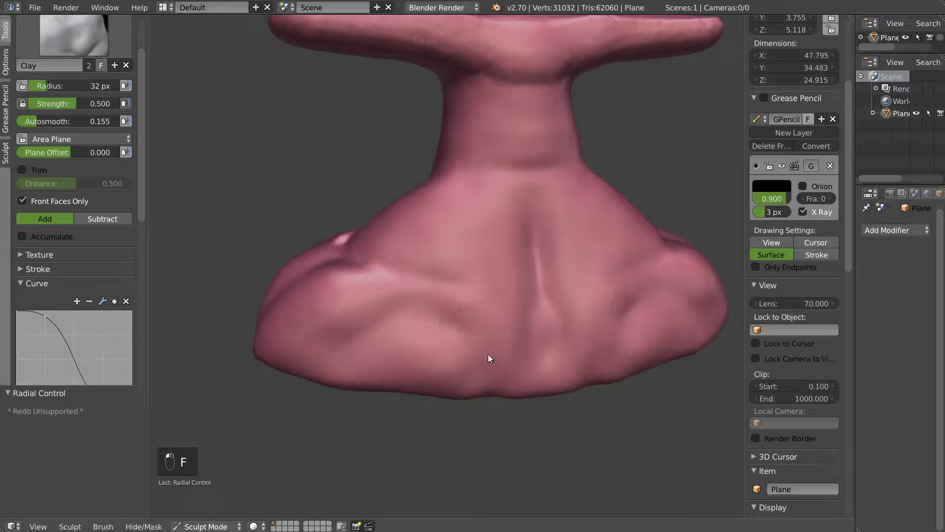
{"action": "mouse_move", "coordinate": [474, 320]}
{"action": "left_mouse_down"}
{"action": "mouse_move", "coordinate": [481, 297]}
{"action": "mouse_move", "coordinate": [487, 362]}
{"action": "mouse_move", "coordinate": [470, 386]}
{"action": "mouse_move", "coordinate": [483, 392]}
{"action": "mouse_move", "coordinate": [500, 369]}
{"action": "left_mouse_up"}
- Smooth the shoulder area and set the brush radius to 54 px
{"action": "mouse_move", "coordinate": [501, 369]}
{"action": "middle_mouse_down"}
{"action": "mouse_move", "coordinate": [504, 301]}
{"action": "mouse_move", "coordinate": [612, 329]}
{"action": "mouse_move", "coordinate": [641, 322]}
{"action": "middle_mouse_up"}
{"action": "scroll", "coordinate": [505, 301], "scroll_direction": "down", "scroll_amount": 3}
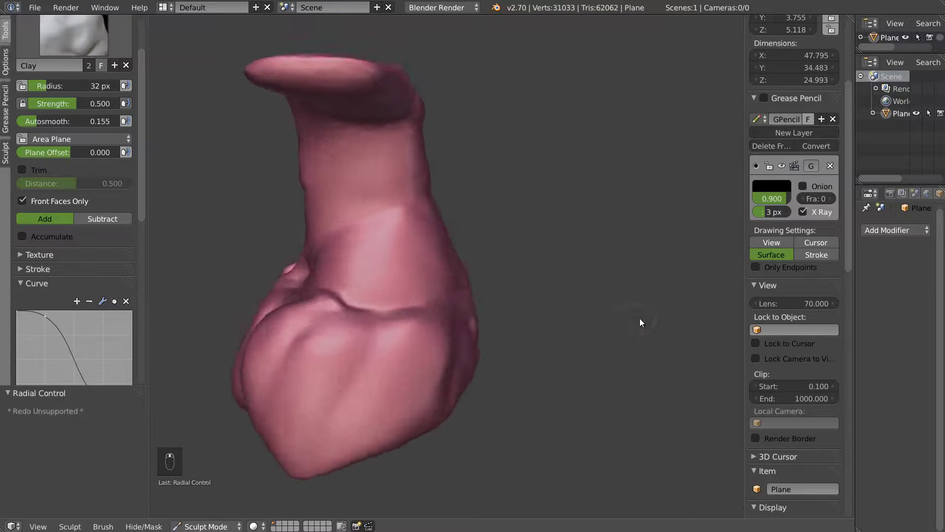
{"action": "middle_click_drag", "start_coordinate": [434, 280], "coordinate": [368, 297]}
{"action": "mouse_move", "coordinate": [424, 297]}
{"action": "left_mouse_down", "text": "shift"}
{"action": "mouse_move", "coordinate": [393, 301]}
{"action": "mouse_move", "coordinate": [392, 323]}
{"action": "left_mouse_up", "text": "shift"}
{"action": "key", "text": "f"}
{"action": "left_click", "coordinate": [404, 326]}
- Define the edge between neck and trapezius with the Draw brush, using a sharp falloff and a 17 px radius
{"action": "mouse_move", "coordinate": [429, 349]}
{"action": "middle_mouse_down"}
{"action": "mouse_move", "coordinate": [559, 312]}
{"action": "mouse_move", "coordinate": [454, 311]}
{"action": "mouse_move", "coordinate": [444, 280]}
{"action": "mouse_move", "coordinate": [444, 302]}
{"action": "mouse_move", "coordinate": [417, 272]}
{"action": "mouse_move", "coordinate": [455, 280]}
{"action": "mouse_move", "coordinate": [415, 288]}
{"action": "mouse_move", "coordinate": [437, 271]}
{"action": "middle_mouse_up"}
{"action": "scroll", "coordinate": [463, 272], "scroll_direction": "up", "scroll_amount": 3}
{"action": "key", "text": "d"}
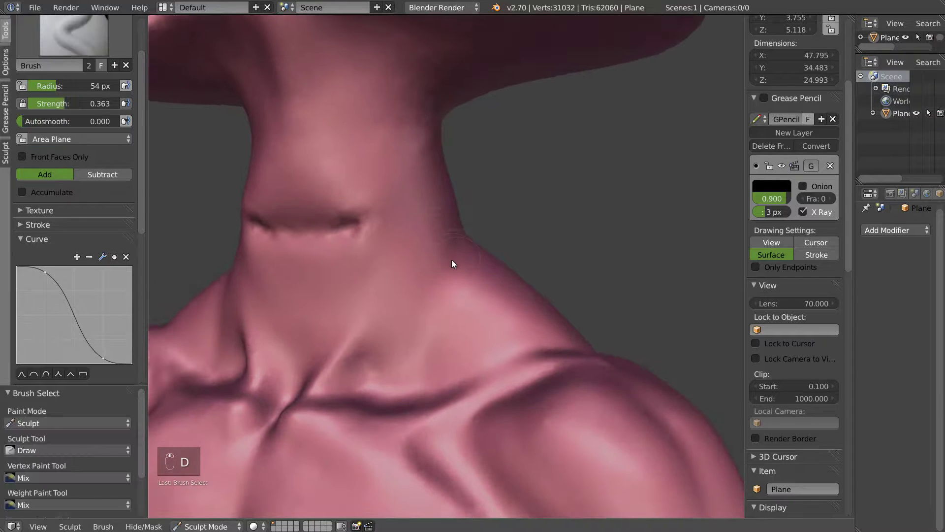
{"action": "left_click", "coordinate": [58, 373]}
{"action": "key", "text": "f"}
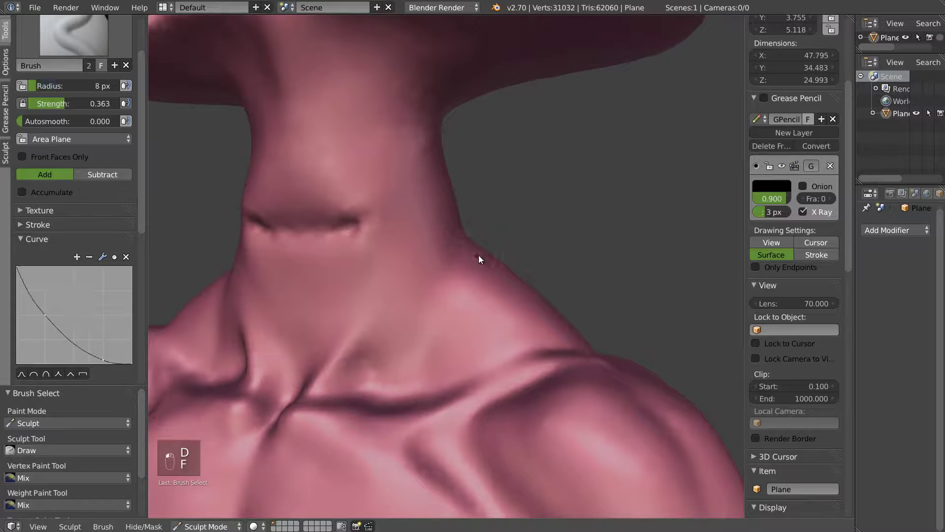
{"action": "left_click", "coordinate": [457, 265]}
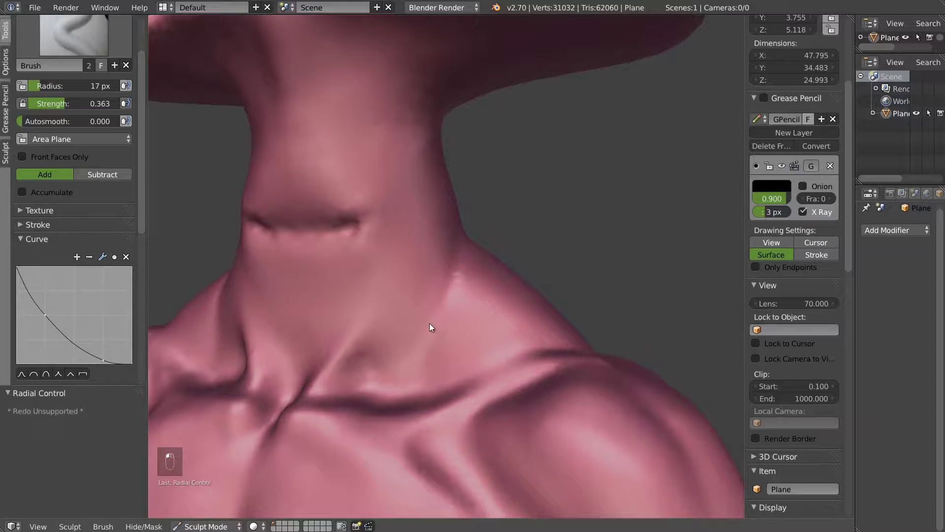
{"action": "middle_click_drag", "start_coordinate": [404, 315], "coordinate": [373, 386]}
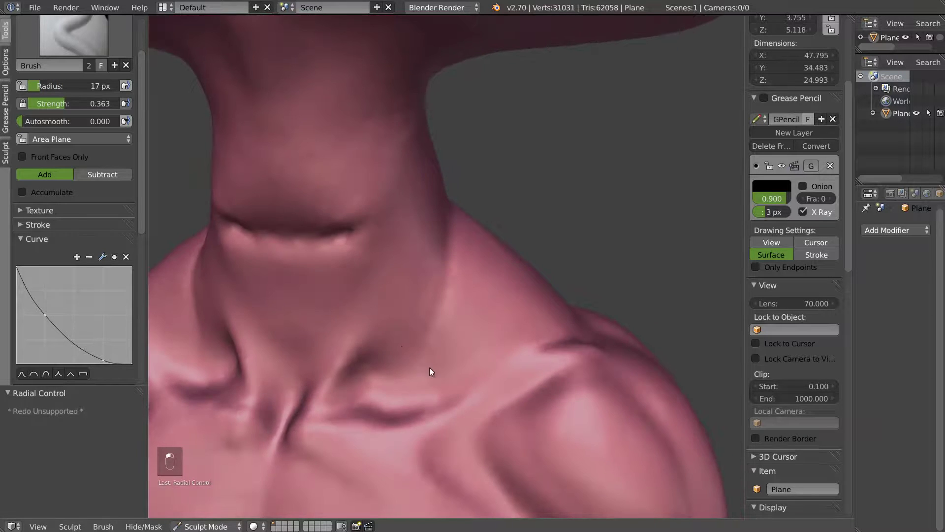
{"action": "middle_click_drag", "start_coordinate": [434, 323], "coordinate": [445, 349]}
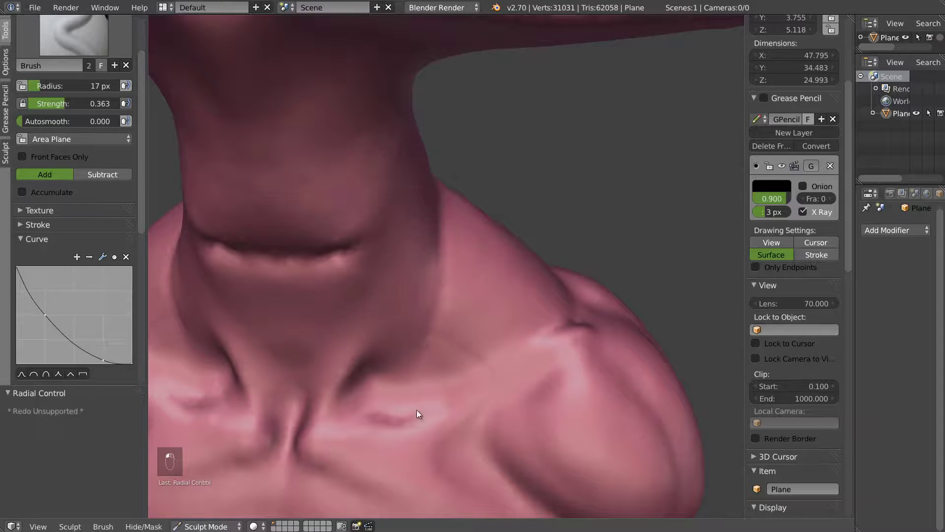
- Build up the area above the collarbone with the Draw brush, using smooth falloff and a 65 px radius, and smooth it
{"action": "key", "text": "d"}
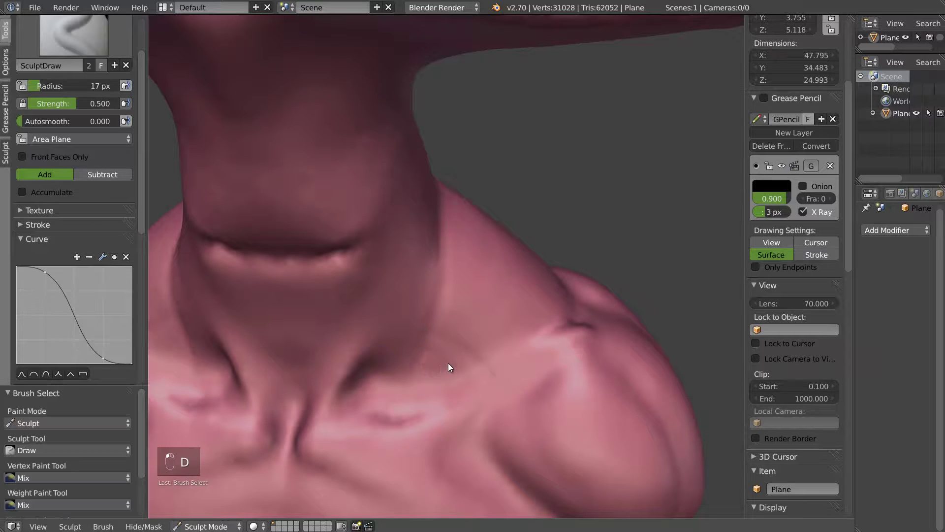
{"action": "key", "text": "f"}
{"action": "left_click", "coordinate": [441, 371]}
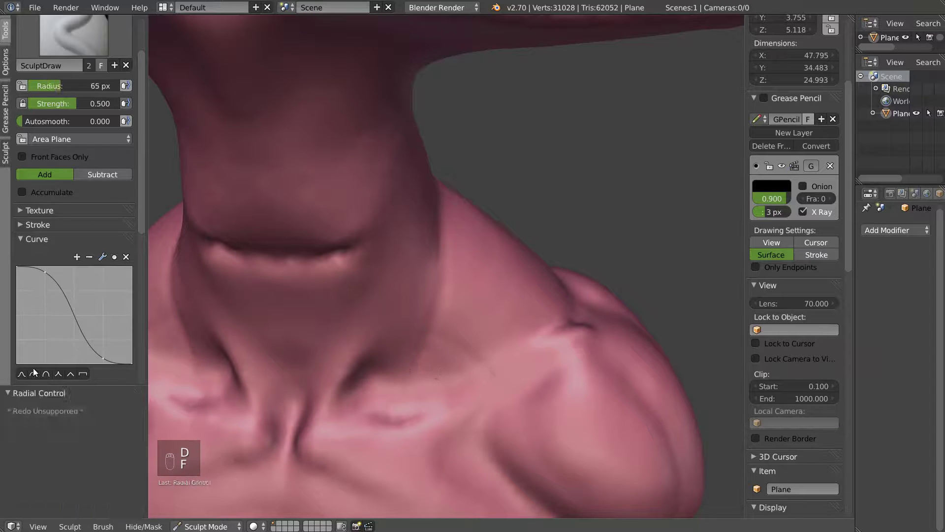
{"action": "key", "text": "d"}
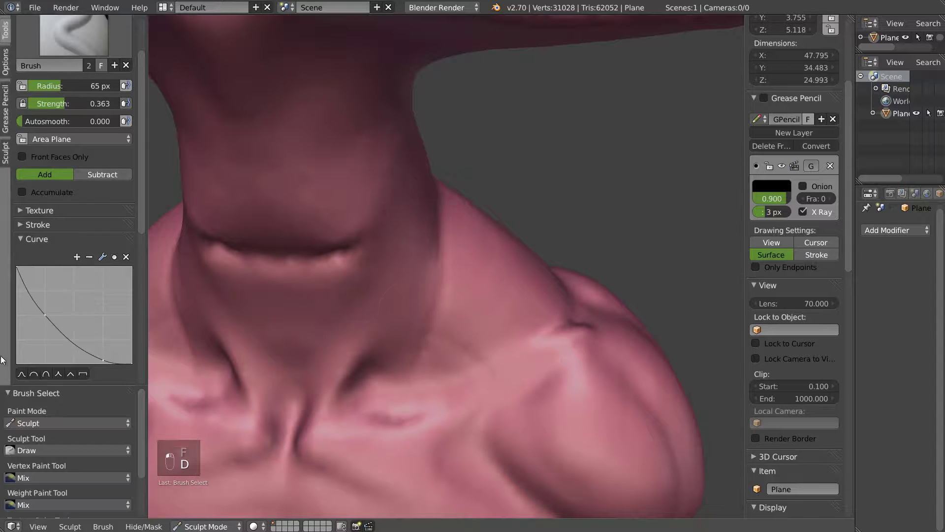
{"action": "left_click", "coordinate": [22, 373]}
{"action": "mouse_move", "coordinate": [433, 368]}
{"action": "left_mouse_down"}
{"action": "mouse_move", "coordinate": [475, 385]}
{"action": "mouse_move", "coordinate": [448, 365]}
{"action": "mouse_move", "coordinate": [399, 408]}
{"action": "left_mouse_up"}
{"action": "key", "text": "s"}
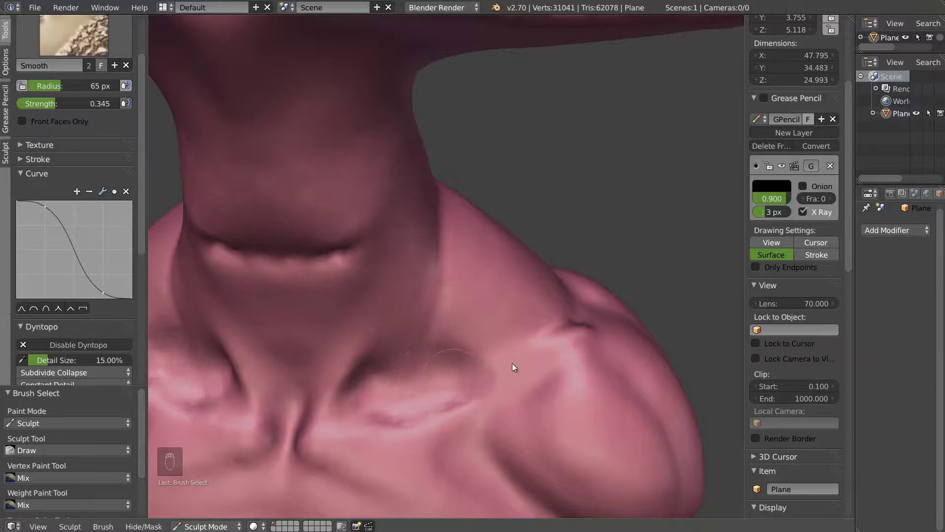
- Fill the horizontal crease on the throat with Draw and 104 px Clay strokes, and smooth the front of the neck
{"action": "key", "text": "x"}
{"action": "mouse_move", "coordinate": [516, 331]}
{"action": "middle_mouse_down"}
{"action": "mouse_move", "coordinate": [497, 289]}
{"action": "mouse_move", "coordinate": [439, 288]}
{"action": "middle_mouse_up"}
{"action": "mouse_move", "coordinate": [435, 222]}
{"action": "left_mouse_down"}
{"action": "mouse_move", "coordinate": [378, 303]}
{"action": "mouse_move", "coordinate": [403, 310]}
{"action": "mouse_move", "coordinate": [438, 248]}
{"action": "mouse_move", "coordinate": [436, 276]}
{"action": "mouse_move", "coordinate": [437, 241]}
{"action": "mouse_move", "coordinate": [408, 246]}
{"action": "mouse_move", "coordinate": [406, 231]}
{"action": "left_mouse_up"}
{"action": "mouse_move", "coordinate": [405, 223]}
{"action": "middle_mouse_down"}
{"action": "mouse_move", "coordinate": [448, 229]}
{"action": "mouse_move", "coordinate": [338, 196]}
{"action": "middle_mouse_up"}
{"action": "key", "text": "c"}
{"action": "key", "text": "c"}
{"action": "key", "text": "c"}
{"action": "key", "text": "f"}
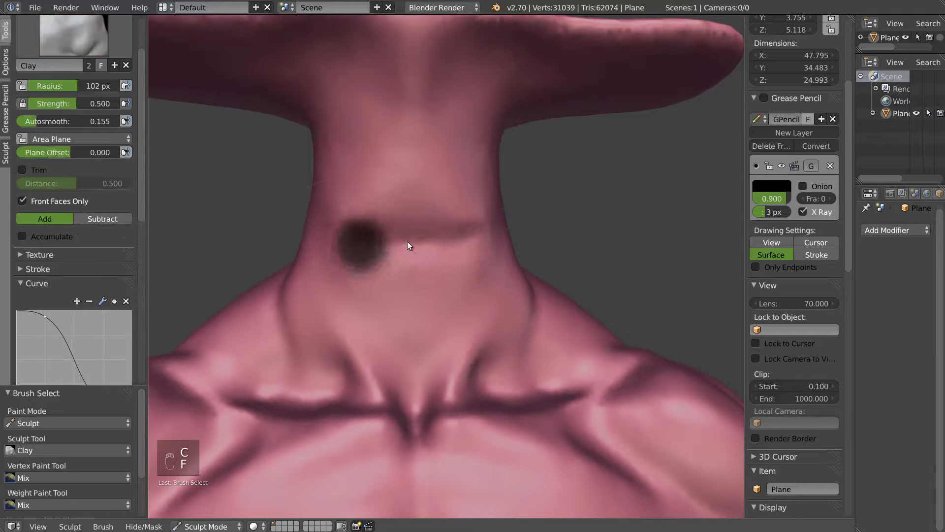
{"action": "left_click", "coordinate": [413, 243]}
{"action": "mouse_move", "coordinate": [444, 235]}
{"action": "left_mouse_down"}
{"action": "mouse_move", "coordinate": [425, 242]}
{"action": "mouse_move", "coordinate": [457, 217]}
{"action": "mouse_move", "coordinate": [385, 198]}
{"action": "mouse_move", "coordinate": [442, 226]}
{"action": "mouse_move", "coordinate": [336, 259]}
{"action": "left_mouse_up"}
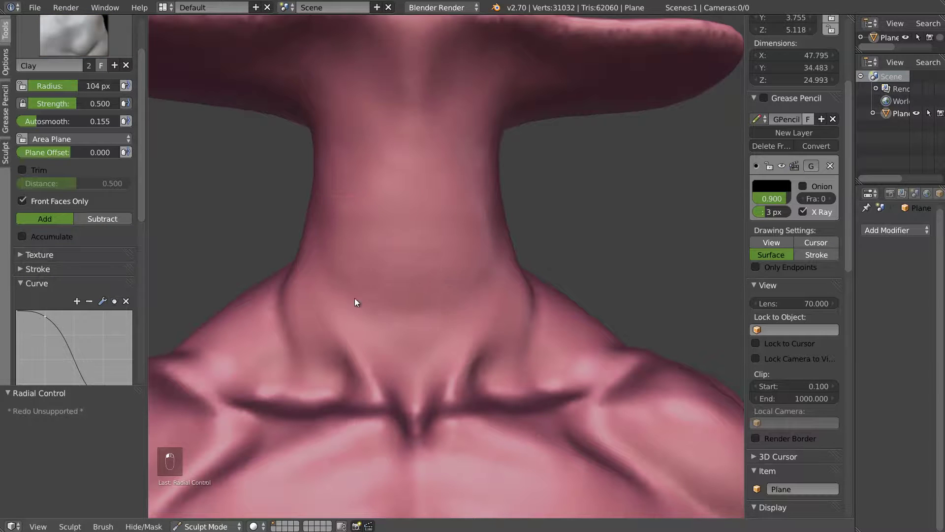
{"action": "key", "text": "s"}
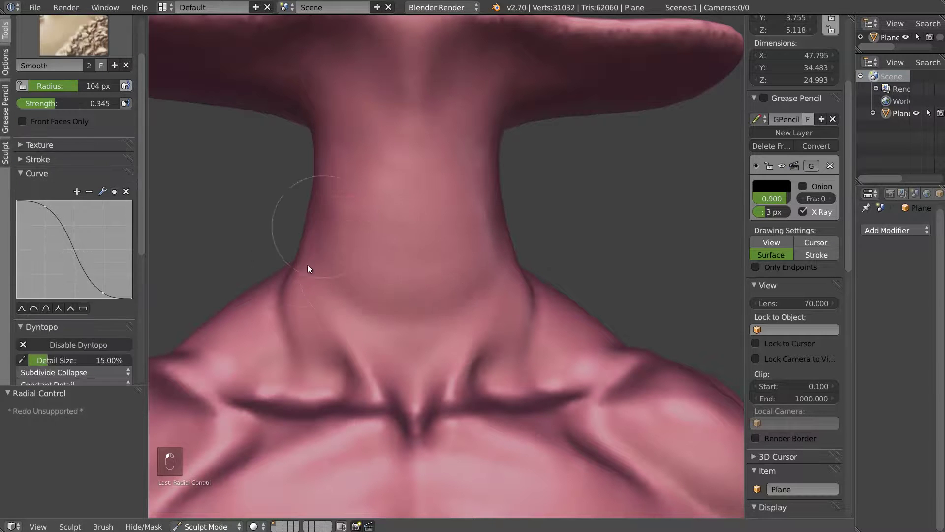
{"action": "key", "text": "c"}
- Pull the sides of the neck base inward with the Grab brush at 200 px radius and smooth them
{"action": "middle_click_drag", "start_coordinate": [554, 281], "coordinate": [486, 291]}
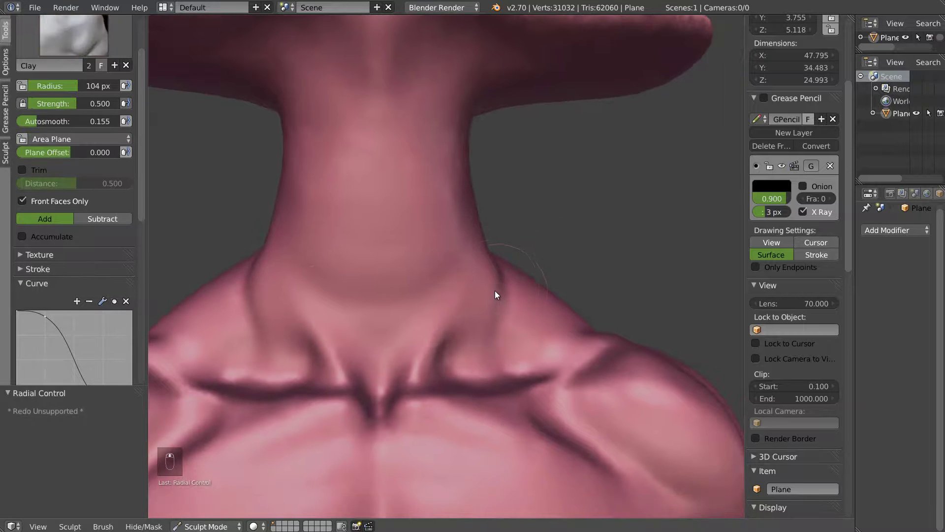
{"action": "key", "text": "g"}
{"action": "key", "text": "f"}
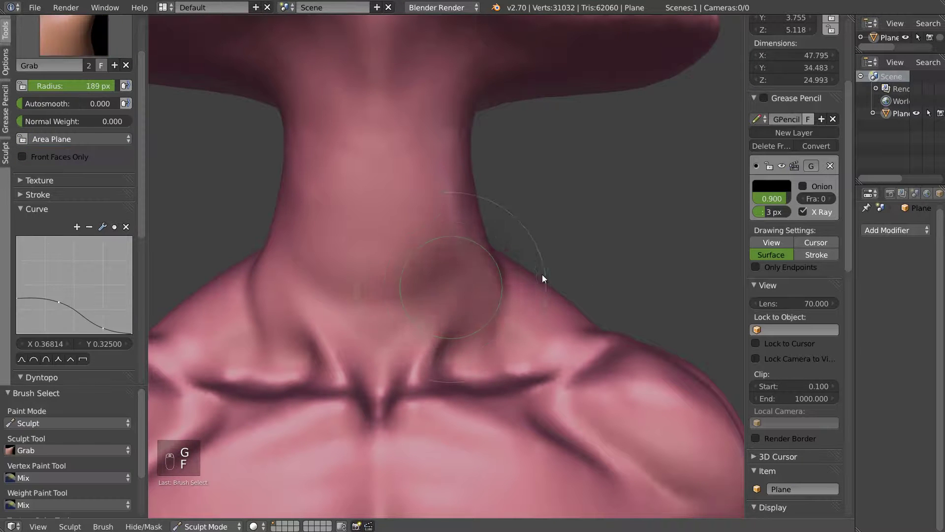
{"action": "left_click", "coordinate": [549, 277]}
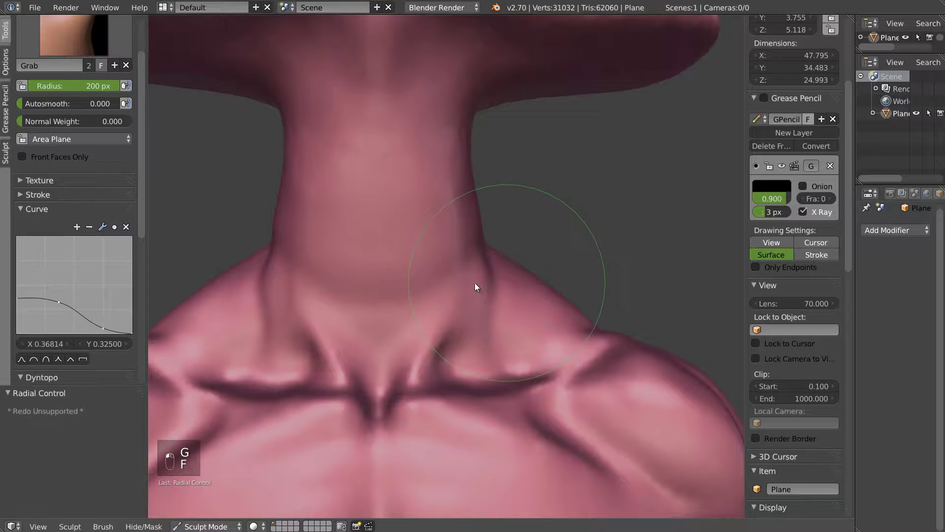
{"action": "left_click_drag", "start_coordinate": [480, 291], "coordinate": [473, 263], "text": "shift"}
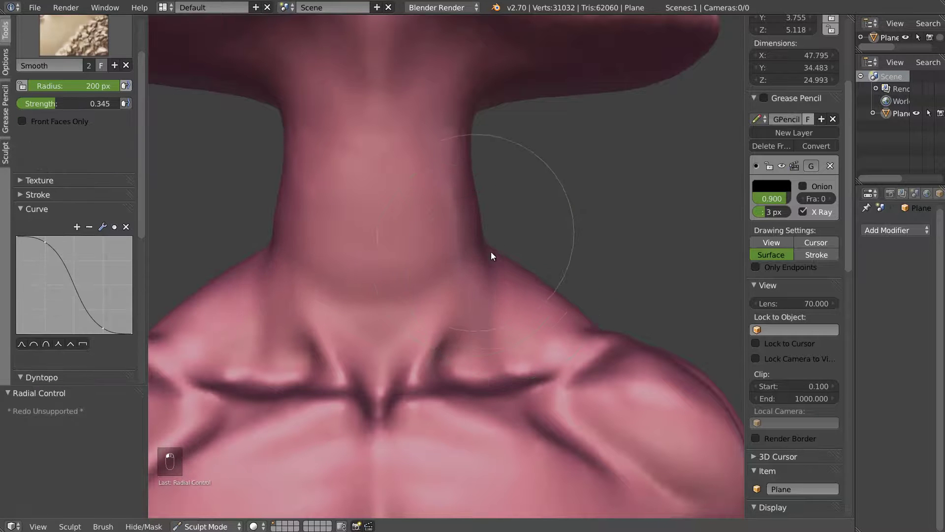
- Pull the trapezius contour at the upper back outward with Grab from the side, and smooth its transition into the neck
{"action": "scroll", "coordinate": [524, 268], "scroll_direction": "down", "scroll_amount": 5}
{"action": "mouse_move", "coordinate": [517, 275]}
{"action": "middle_mouse_down"}
{"action": "mouse_move", "coordinate": [507, 287]}
{"action": "mouse_move", "coordinate": [589, 285]}
{"action": "middle_mouse_up"}
{"action": "scroll", "coordinate": [547, 266], "scroll_direction": "up", "scroll_amount": 5}
{"action": "middle_click_drag", "start_coordinate": [535, 262], "coordinate": [488, 264]}
{"action": "left_click_drag", "start_coordinate": [362, 330], "coordinate": [343, 336]}
{"action": "left_click_drag", "start_coordinate": [372, 306], "coordinate": [361, 301]}
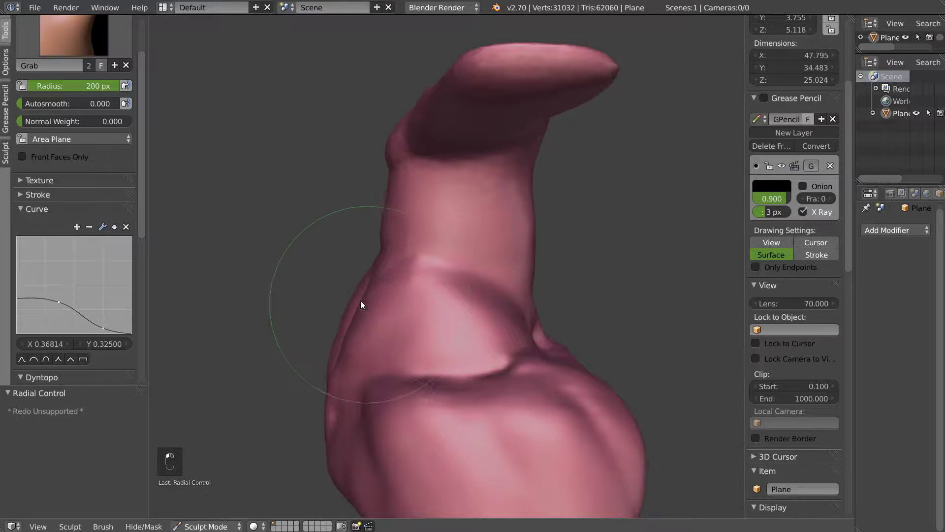
{"action": "mouse_move", "coordinate": [385, 205]}
{"action": "left_mouse_down", "text": "shift"}
{"action": "mouse_move", "coordinate": [391, 267]}
{"action": "mouse_move", "coordinate": [439, 267]}
{"action": "left_mouse_up", "text": "shift"}
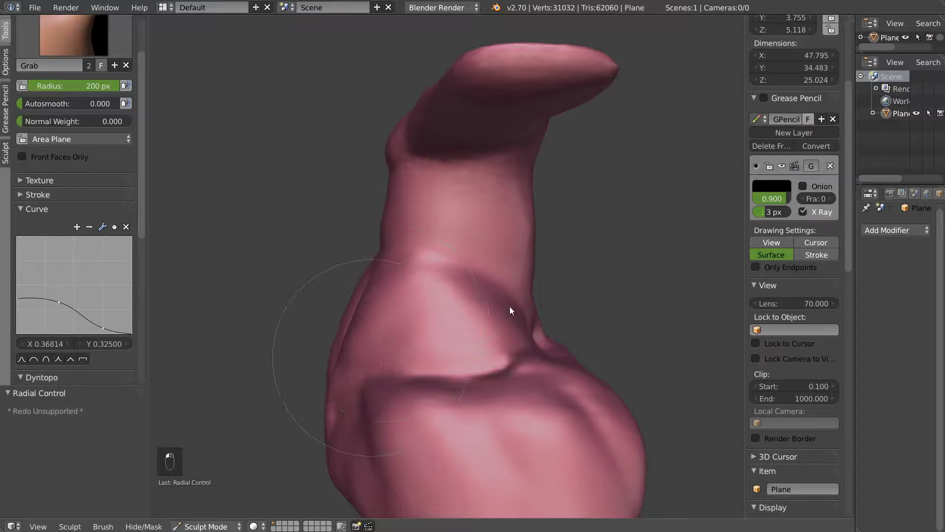
{"action": "scroll", "coordinate": [492, 298], "scroll_direction": "down", "scroll_amount": 5}
{"action": "mouse_move", "coordinate": [399, 307]}
{"action": "middle_mouse_down"}
{"action": "mouse_move", "coordinate": [323, 299]}
{"action": "mouse_move", "coordinate": [349, 305]}
{"action": "middle_mouse_up"}
{"action": "middle_click_drag", "start_coordinate": [568, 347], "coordinate": [371, 308], "text": "shift"}
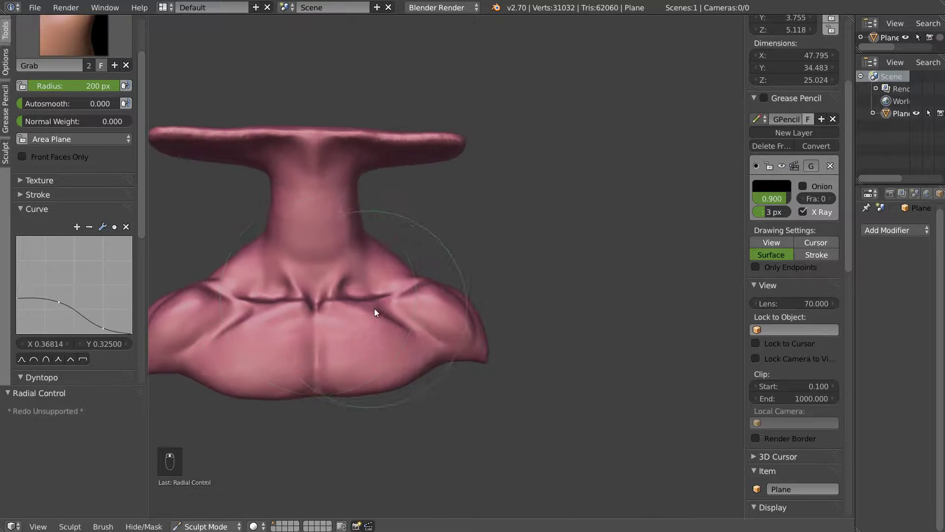
- Carve a horizontal crease across the throat with the Draw brush, using sharp falloff and a 16 px radius
{"action": "scroll", "coordinate": [371, 308], "scroll_direction": "up", "scroll_amount": 5}
{"action": "scroll", "coordinate": [380, 285], "scroll_direction": "up", "scroll_amount": 3}
{"action": "key", "text": "d"}
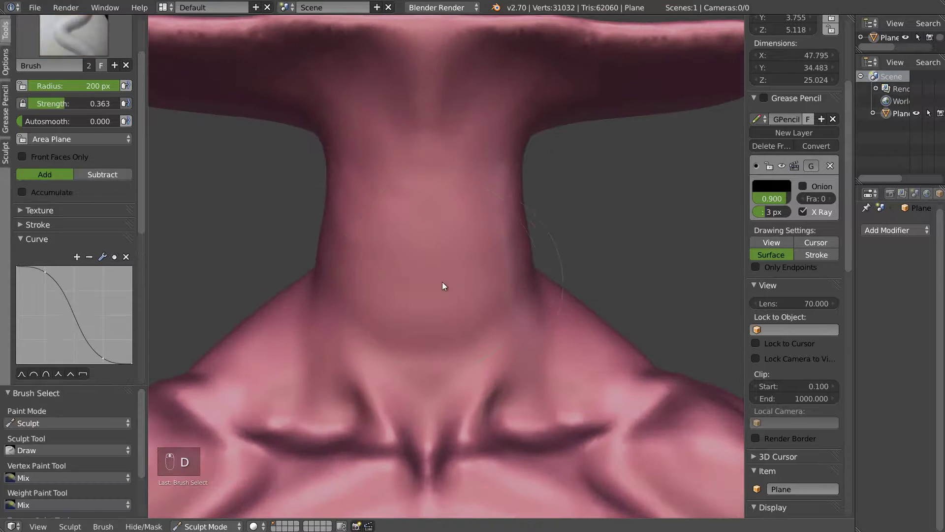
{"action": "left_click", "coordinate": [63, 374]}
{"action": "key", "text": "f"}
{"action": "left_click", "coordinate": [363, 288]}
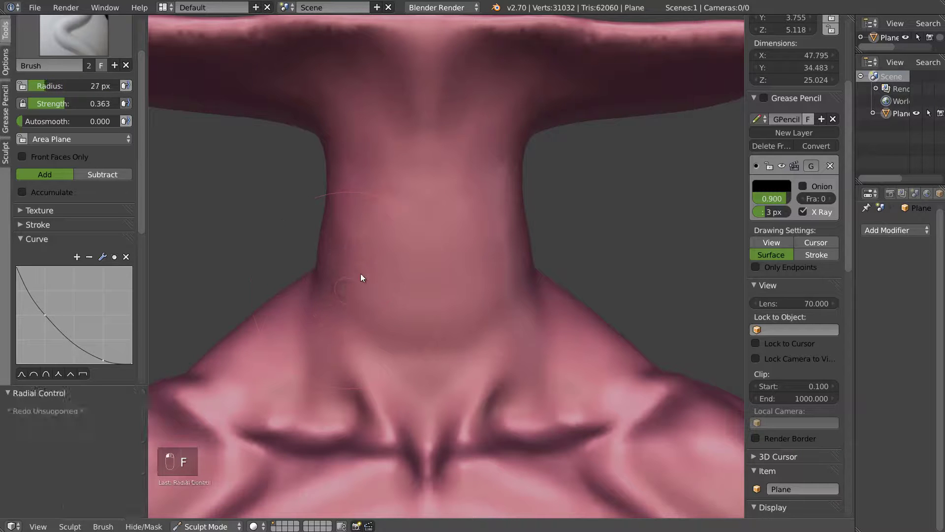
{"action": "key", "text": "f"}
{"action": "left_click", "coordinate": [346, 266]}
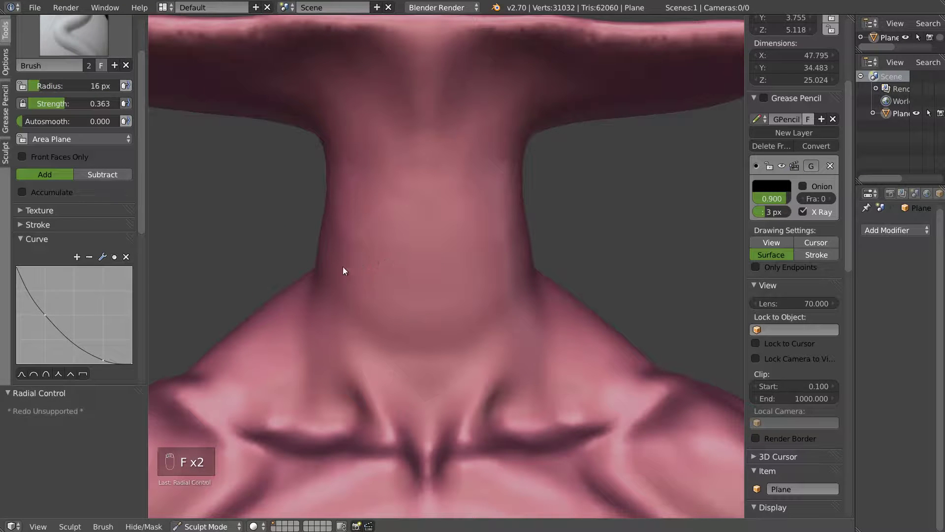
{"action": "mouse_move", "coordinate": [416, 272]}
{"action": "left_mouse_down"}
{"action": "mouse_move", "coordinate": [492, 266]}
{"action": "mouse_move", "coordinate": [447, 273]}
{"action": "left_mouse_up"}
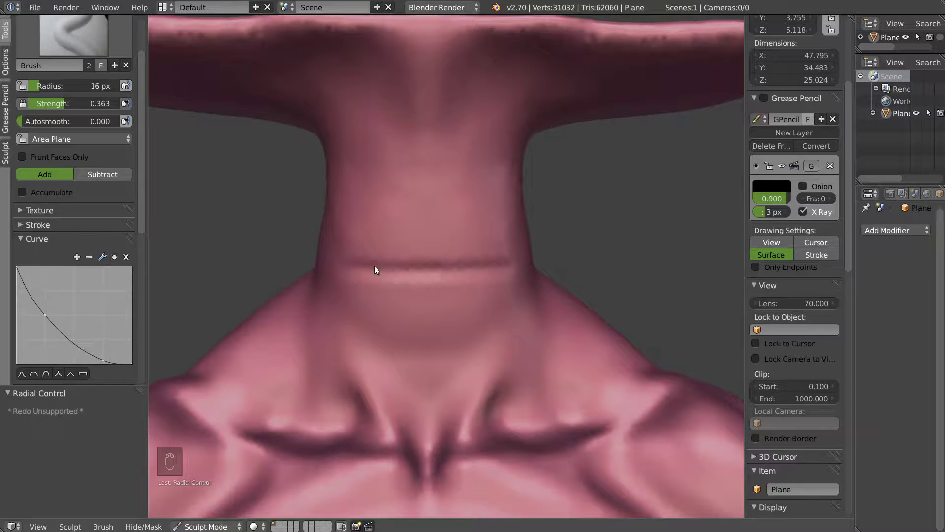
- Build up the throat below the crease with the Clay brush at a 55 px radius
{"action": "scroll", "coordinate": [418, 268], "scroll_direction": "down", "scroll_amount": 5}
{"action": "middle_click_drag", "start_coordinate": [418, 268], "coordinate": [467, 265]}
{"action": "scroll", "coordinate": [468, 265], "scroll_direction": "up", "scroll_amount": 4}
{"action": "scroll", "coordinate": [507, 268], "scroll_direction": "up", "scroll_amount": 1}
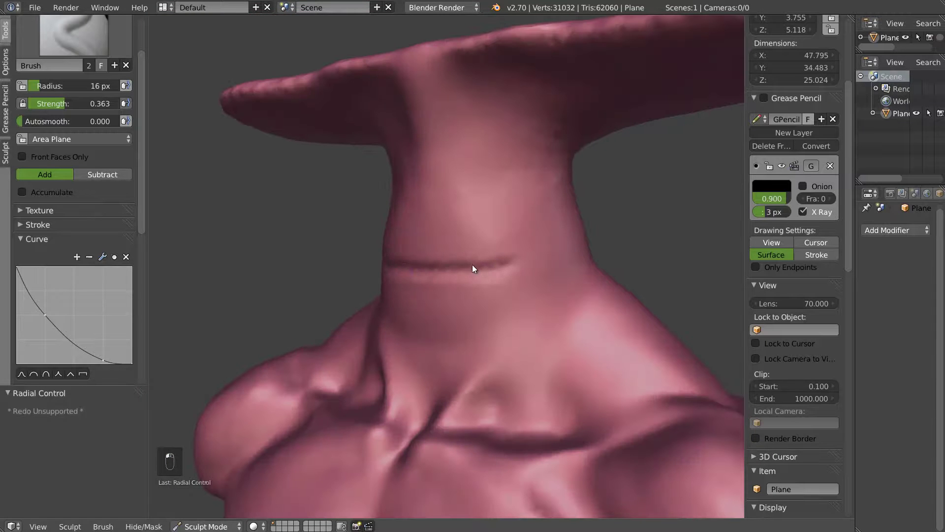
{"action": "middle_click_drag", "start_coordinate": [403, 270], "coordinate": [481, 270]}
{"action": "mouse_move", "coordinate": [459, 331]}
{"action": "middle_mouse_down"}
{"action": "mouse_move", "coordinate": [423, 337]}
{"action": "mouse_move", "coordinate": [428, 326]}
{"action": "middle_mouse_up"}
{"action": "key", "text": "c"}
{"action": "key", "text": "f"}
{"action": "left_click", "coordinate": [448, 326]}
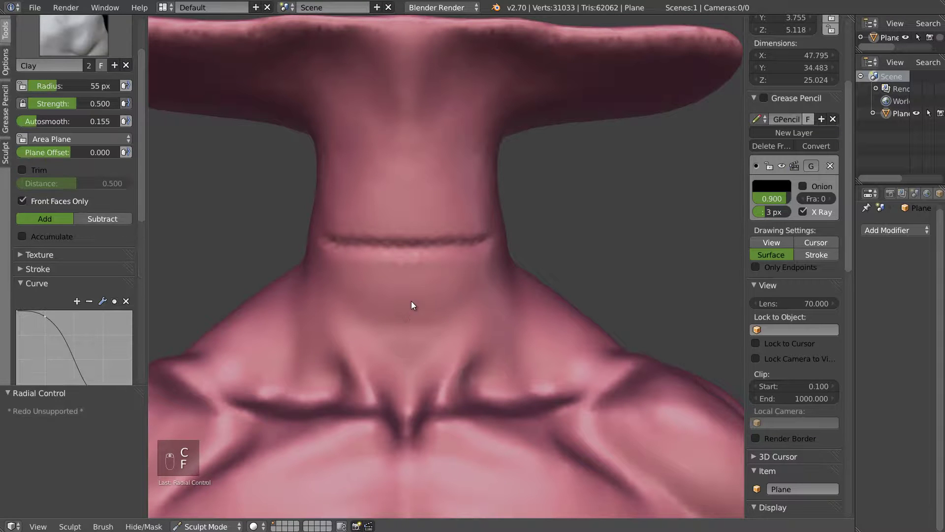
{"action": "mouse_move", "coordinate": [428, 332]}
{"action": "left_mouse_down"}
{"action": "mouse_move", "coordinate": [468, 301]}
{"action": "mouse_move", "coordinate": [439, 332]}
{"action": "left_mouse_up"}
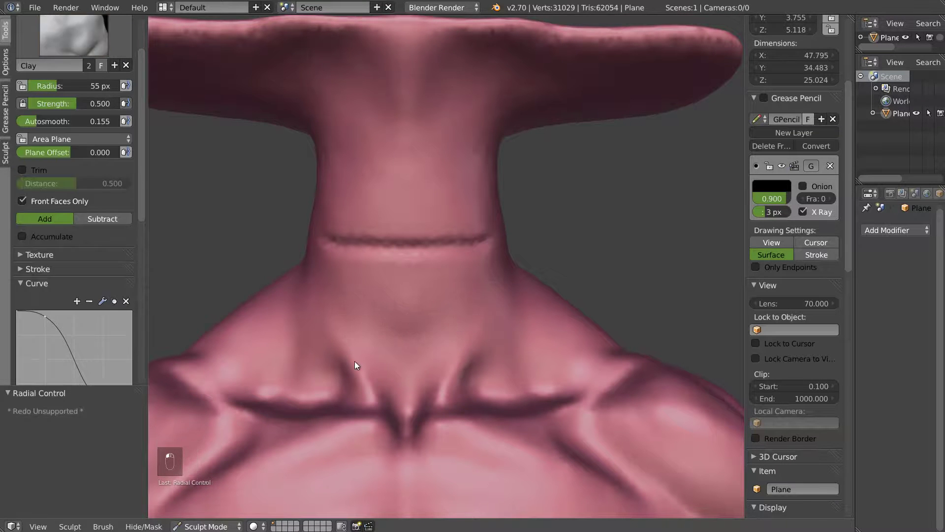
- Smooth the sides of the neck base, the shoulders and the upper chest at a 55 px radius
{"action": "left_click_drag", "start_coordinate": [297, 300], "coordinate": [292, 273], "text": "shift"}
{"action": "left_click_drag", "start_coordinate": [292, 303], "coordinate": [294, 278], "text": "shift"}
{"action": "scroll", "coordinate": [456, 287], "scroll_direction": "down", "scroll_amount": 5}
{"action": "scroll", "coordinate": [435, 315], "scroll_direction": "up", "scroll_amount": 3}
{"action": "mouse_move", "coordinate": [221, 366]}
{"action": "left_mouse_down", "text": "shift"}
{"action": "mouse_move", "coordinate": [234, 356]}
{"action": "mouse_move", "coordinate": [203, 393]}
{"action": "mouse_move", "coordinate": [247, 347]}
{"action": "mouse_move", "coordinate": [256, 380]}
{"action": "left_mouse_up", "text": "shift"}
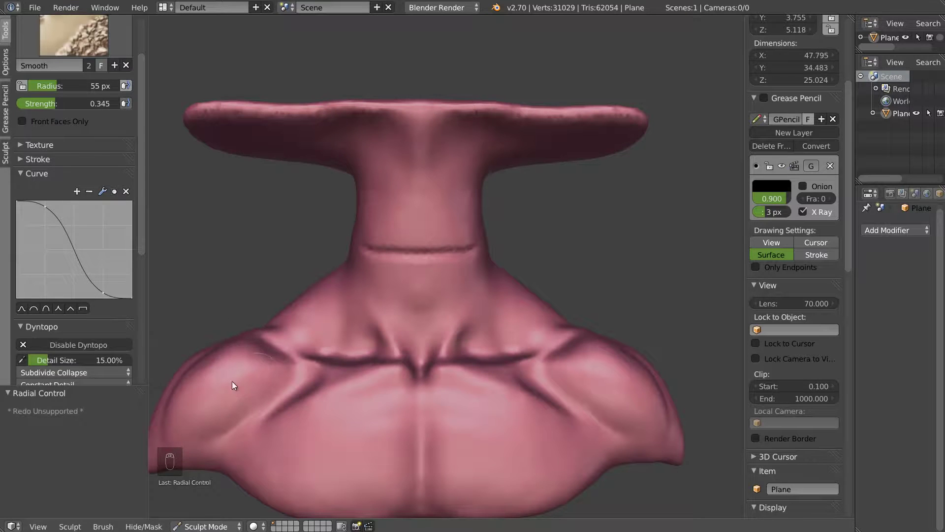
{"action": "mouse_move", "coordinate": [337, 385]}
{"action": "left_mouse_down", "text": "shift"}
{"action": "mouse_move", "coordinate": [377, 380]}
{"action": "mouse_move", "coordinate": [370, 429]}
{"action": "mouse_move", "coordinate": [384, 426]}
{"action": "left_mouse_up", "text": "shift"}
{"action": "mouse_move", "coordinate": [620, 392]}
{"action": "left_mouse_down", "text": "shift"}
{"action": "mouse_move", "coordinate": [638, 418]}
{"action": "mouse_move", "coordinate": [650, 399]}
{"action": "mouse_move", "coordinate": [609, 354]}
{"action": "left_mouse_up", "text": "shift"}
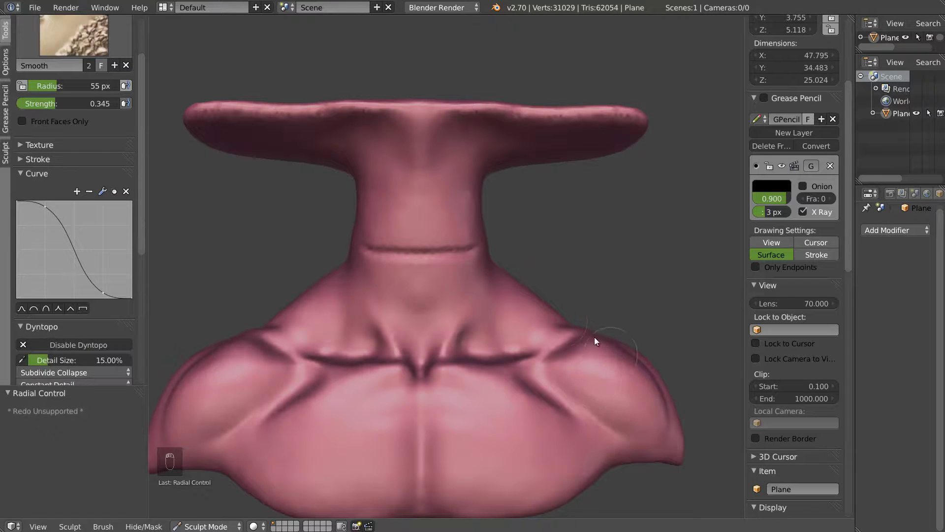
- Fill the area above the collarbone with Clay strokes at 22 px and 50 px radius, and smooth the trapezius slope
{"action": "middle_click_drag", "start_coordinate": [545, 359], "coordinate": [469, 325]}
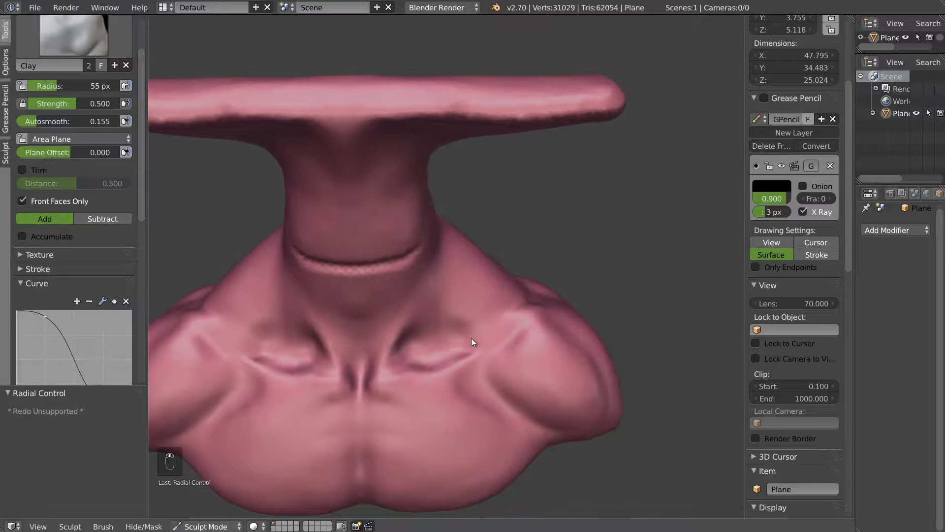
{"action": "key", "text": "f"}
{"action": "left_click", "coordinate": [448, 349]}
{"action": "key", "text": "c"}
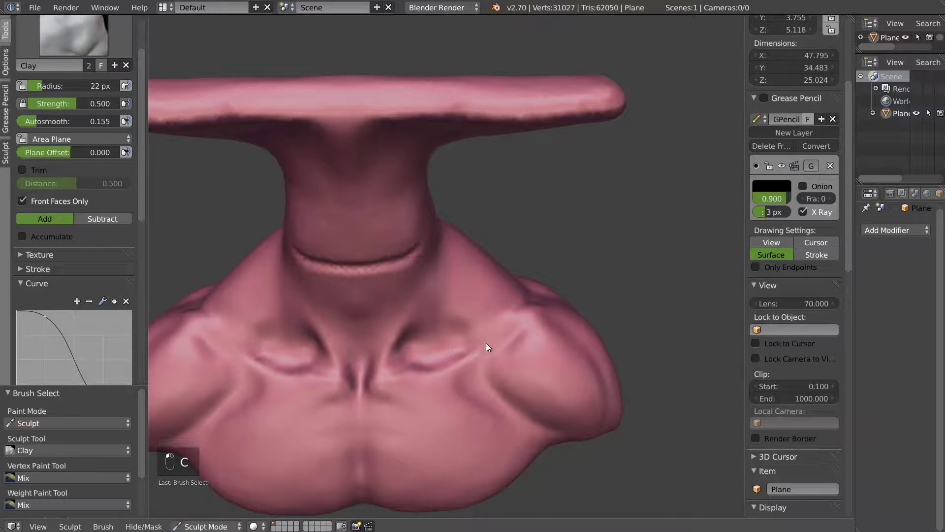
{"action": "mouse_move", "coordinate": [557, 303]}
{"action": "middle_mouse_down"}
{"action": "mouse_move", "coordinate": [544, 332]}
{"action": "mouse_move", "coordinate": [576, 284]}
{"action": "middle_mouse_up"}
{"action": "scroll", "coordinate": [499, 383], "scroll_direction": "up", "scroll_amount": 4}
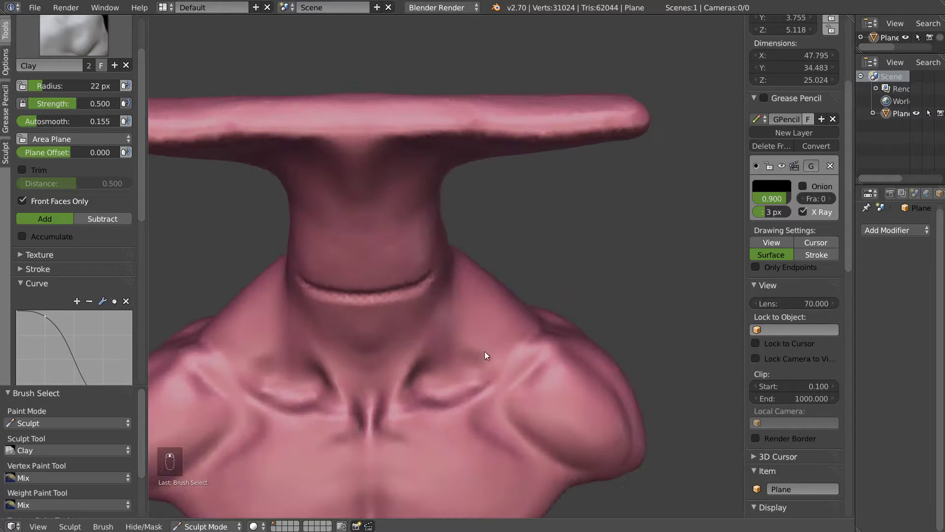
{"action": "middle_click_drag", "start_coordinate": [477, 367], "coordinate": [463, 373]}
{"action": "key", "text": "f"}
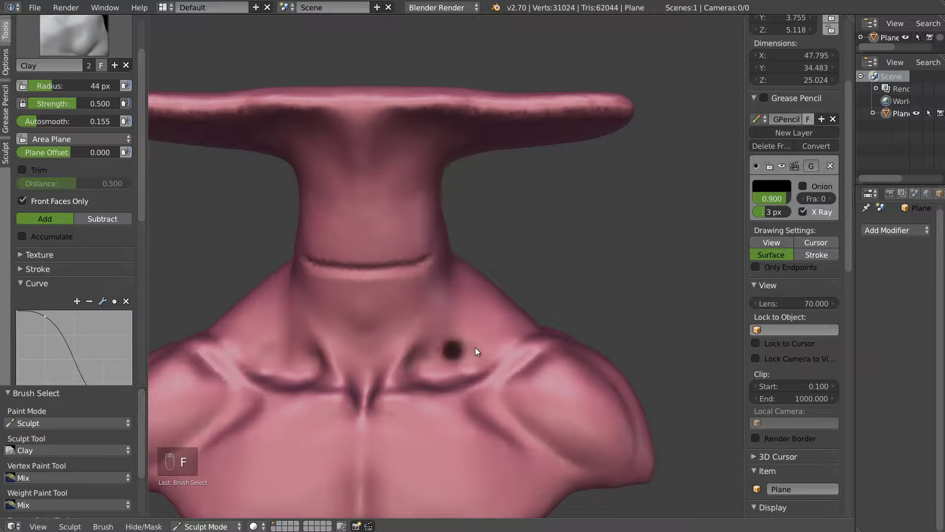
{"action": "left_click", "coordinate": [475, 347]}
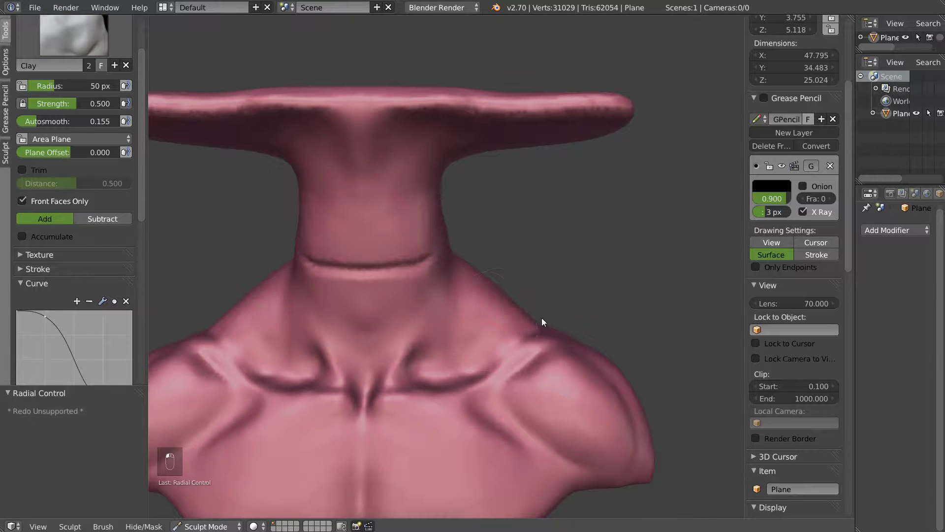
{"action": "mouse_move", "coordinate": [494, 304]}
{"action": "left_mouse_down", "text": "shift"}
{"action": "mouse_move", "coordinate": [525, 321]}
{"action": "mouse_move", "coordinate": [520, 309]}
{"action": "left_mouse_up", "text": "shift"}
- Stroke the flared rim atop the neck with Clay at zero autosmooth and with the Draw brush at a 26 px radius
{"action": "mouse_move", "coordinate": [513, 290]}
{"action": "middle_mouse_down"}
{"action": "mouse_move", "coordinate": [476, 277]}
{"action": "mouse_move", "coordinate": [507, 246]}
{"action": "mouse_move", "coordinate": [480, 262]}
{"action": "middle_mouse_up"}
{"action": "scroll", "coordinate": [477, 266], "scroll_direction": "up", "scroll_amount": 4}
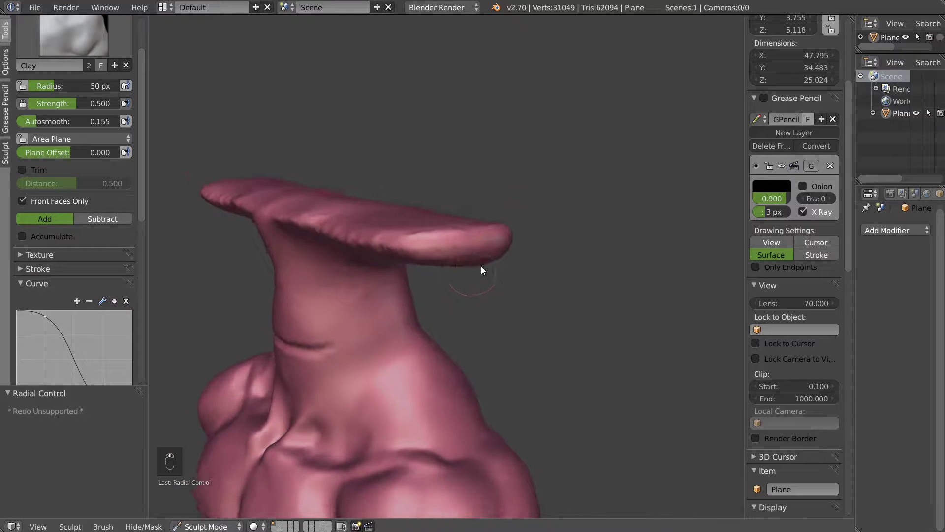
{"action": "left_click_drag", "start_coordinate": [462, 223], "coordinate": [507, 198]}
{"action": "left_click_drag", "start_coordinate": [39, 121], "coordinate": [22, 121]}
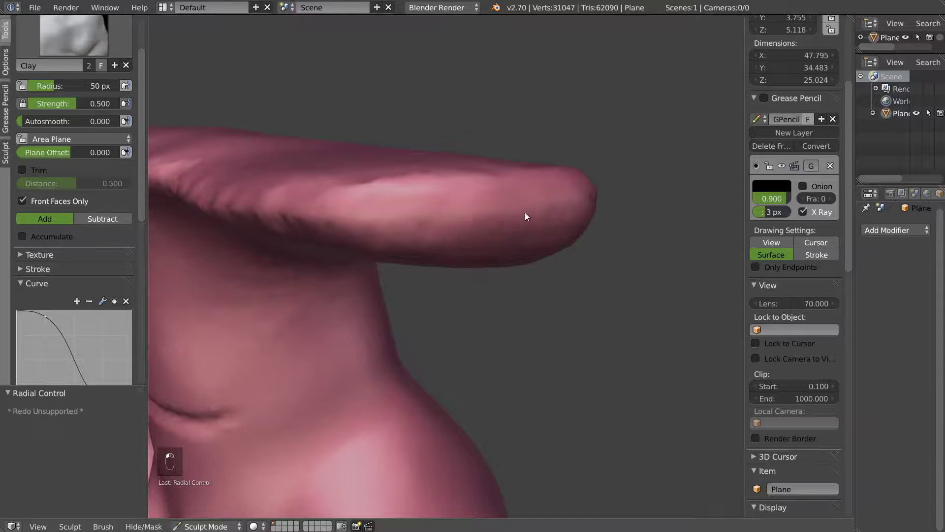
{"action": "middle_click_drag", "start_coordinate": [486, 228], "coordinate": [495, 220]}
{"action": "key", "text": "d"}
{"action": "key", "text": "f"}
{"action": "left_click", "coordinate": [535, 201]}
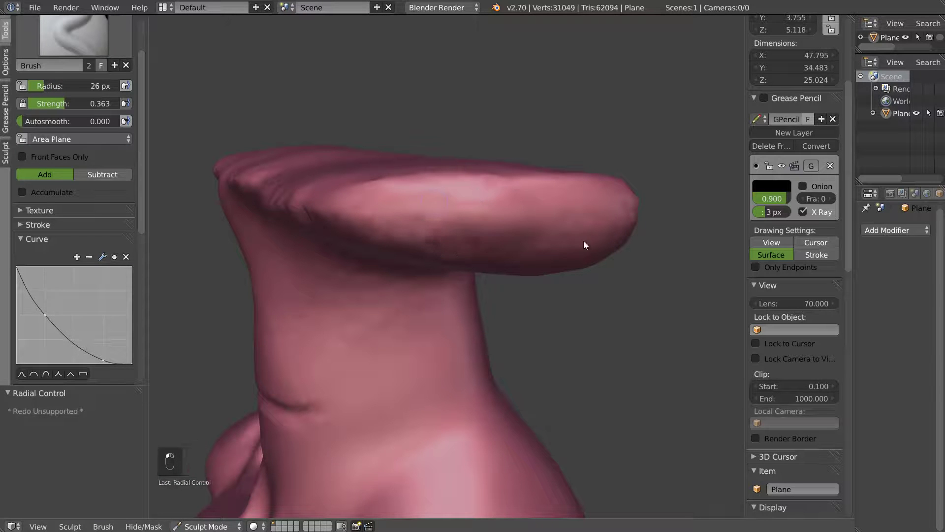
- Collapse the View and Item sections and turn off Only Render to inspect the mesh wireframe around the flared rim
{"action": "key", "text": "space"}
{"action": "left_click", "coordinate": [486, 241]}
{"action": "scroll", "coordinate": [752, 451], "scroll_direction": "down", "scroll_amount": 5}
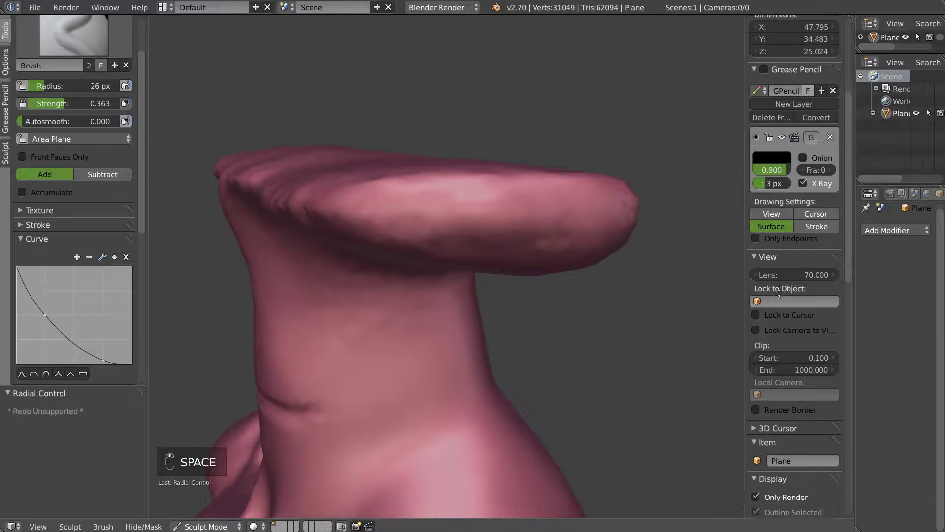
{"action": "left_click", "coordinate": [752, 188]}
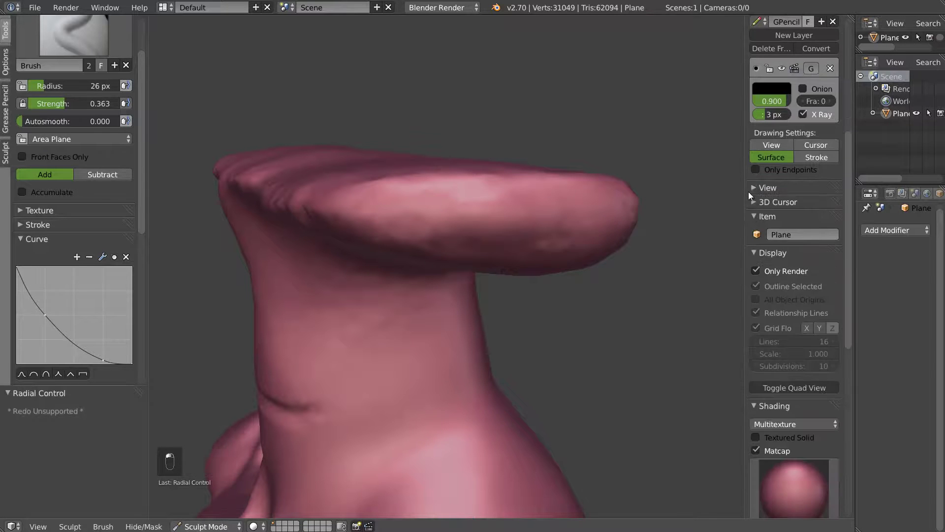
{"action": "left_click", "coordinate": [756, 217]}
{"action": "left_click", "coordinate": [755, 249]}
{"action": "middle_click_drag", "start_coordinate": [492, 219], "coordinate": [468, 204]}
{"action": "key", "text": "space"}
{"action": "left_click", "coordinate": [400, 214]}
{"action": "middle_click_drag", "start_coordinate": [382, 246], "coordinate": [344, 250]}
- Set the dynamic topology detail size to 5% and add Draw strokes on the side of the flared rim
{"action": "scroll", "coordinate": [62, 326], "scroll_direction": "down", "scroll_amount": 8}
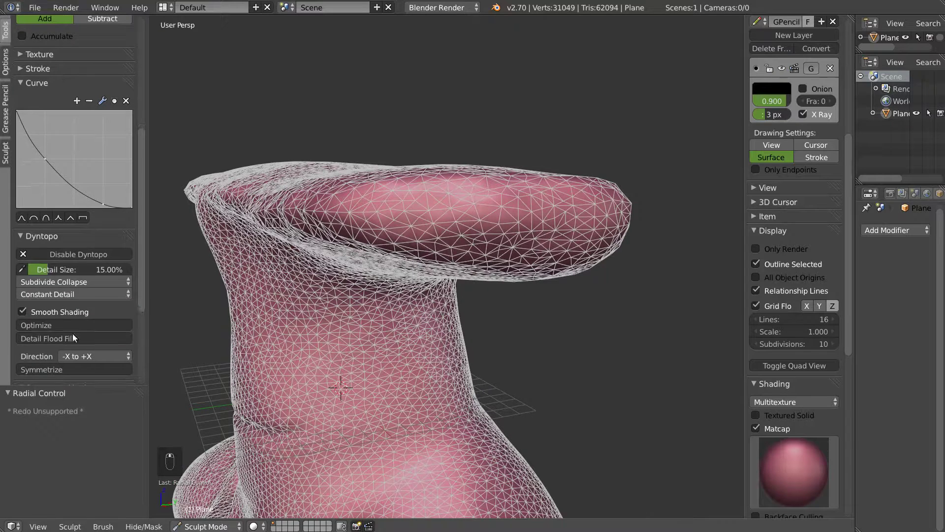
{"action": "scroll", "coordinate": [62, 326], "scroll_direction": "down", "scroll_amount": 2}
{"action": "left_click", "coordinate": [69, 222]}
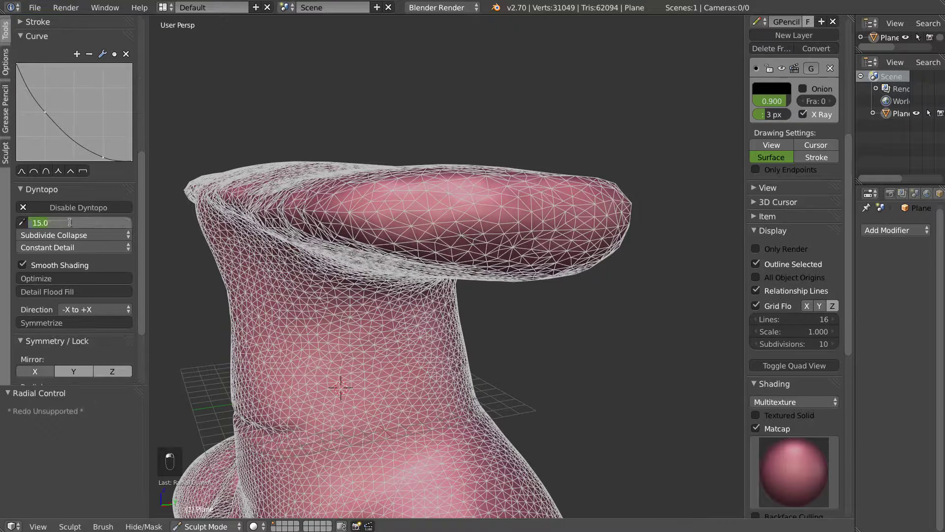
{"action": "type", "text": "5"}
{"action": "key", "text": "Return"}
{"action": "mouse_move", "coordinate": [519, 197]}
{"action": "left_mouse_down"}
{"action": "mouse_move", "coordinate": [460, 192]}
{"action": "mouse_move", "coordinate": [422, 203]}
{"action": "mouse_move", "coordinate": [407, 227]}
{"action": "mouse_move", "coordinate": [419, 238]}
{"action": "mouse_move", "coordinate": [499, 240]}
{"action": "mouse_move", "coordinate": [539, 207]}
{"action": "left_mouse_up"}
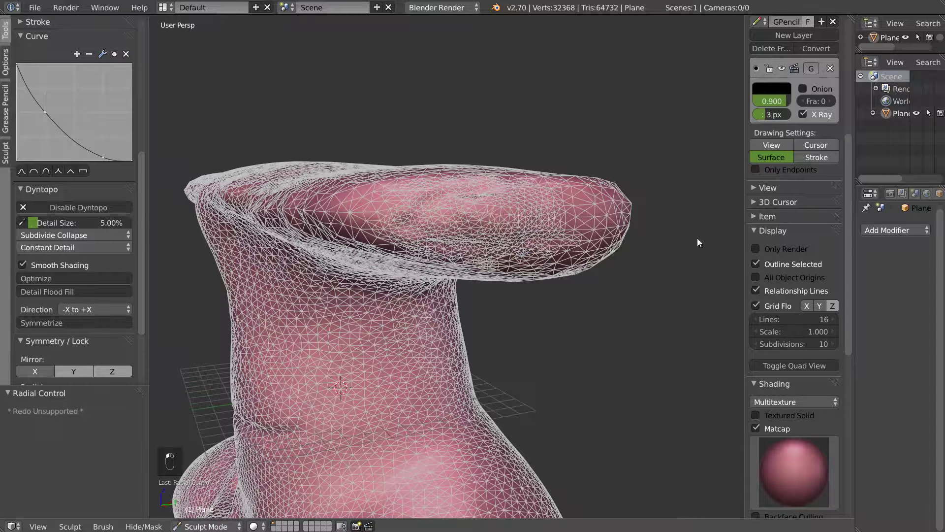
- Turn Only Render back on and smooth the bumpy strokes on the rim with a 136 px radius
{"action": "left_click", "coordinate": [768, 248]}
{"action": "scroll", "coordinate": [471, 240], "scroll_direction": "up", "scroll_amount": 2}
{"action": "scroll", "coordinate": [471, 241], "scroll_direction": "down", "scroll_amount": 2}
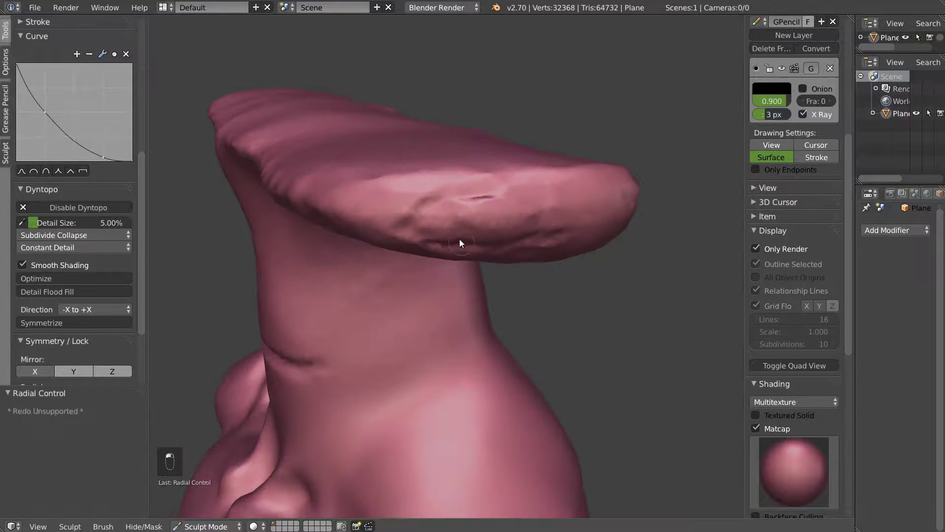
{"action": "key", "text": "f"}
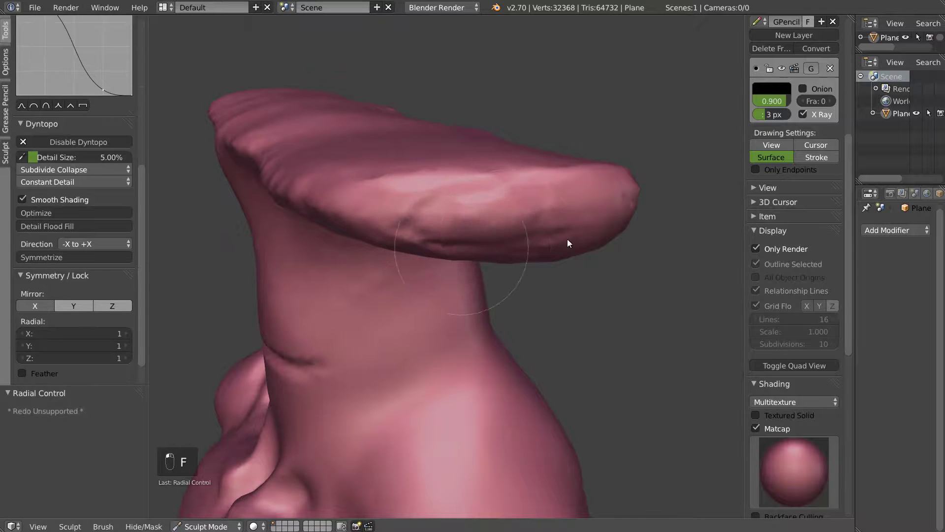
- Pinch the front edge of the flared rim with the Pinch/Magnify brush at 87 px radius and 0.386 autosmooth
{"action": "mouse_move", "coordinate": [468, 211]}
{"action": "middle_mouse_down"}
{"action": "mouse_move", "coordinate": [462, 226]}
{"action": "mouse_move", "coordinate": [524, 243]}
{"action": "mouse_move", "coordinate": [344, 266]}
{"action": "mouse_move", "coordinate": [443, 276]}
{"action": "mouse_move", "coordinate": [426, 276]}
{"action": "mouse_move", "coordinate": [485, 264]}
{"action": "mouse_move", "coordinate": [432, 271]}
{"action": "mouse_move", "coordinate": [384, 222]}
{"action": "middle_mouse_up"}
{"action": "scroll", "coordinate": [123, 231], "scroll_direction": "up", "scroll_amount": 10}
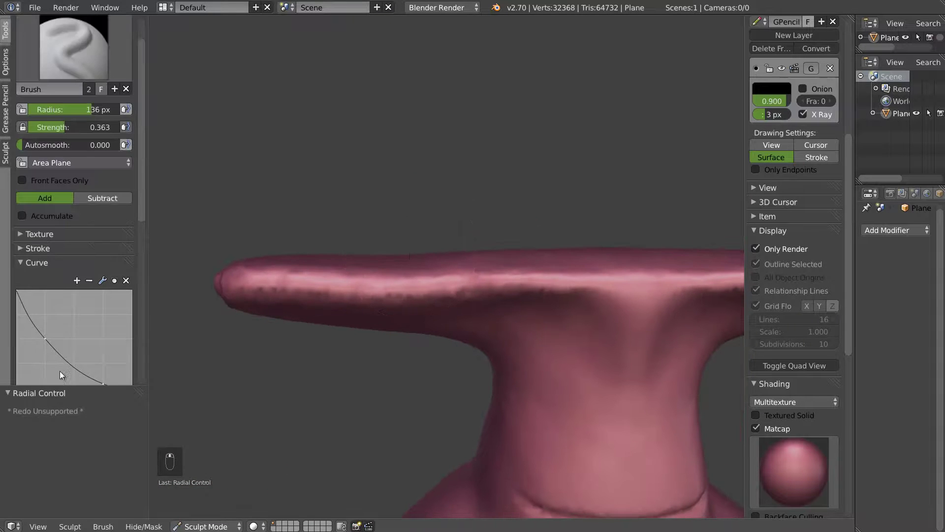
{"action": "key", "text": "p"}
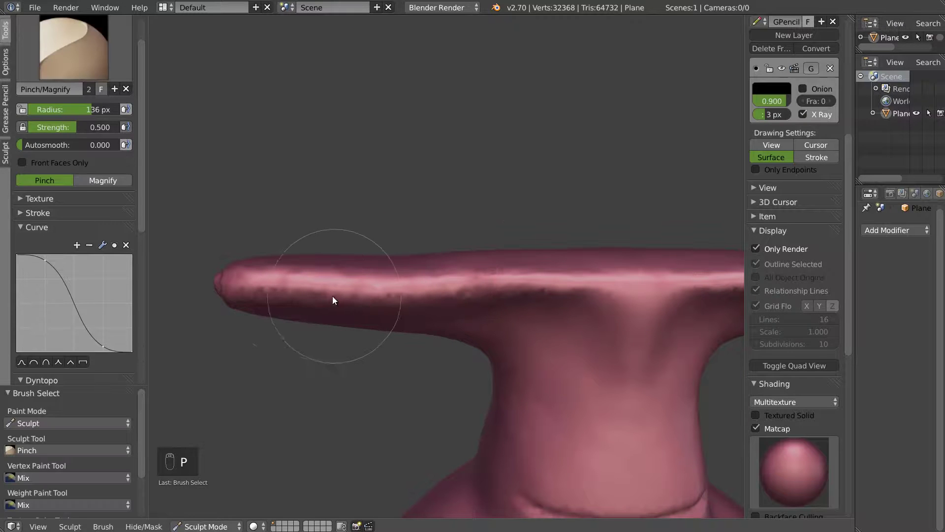
{"action": "key", "text": "g"}
{"action": "key", "text": "p"}
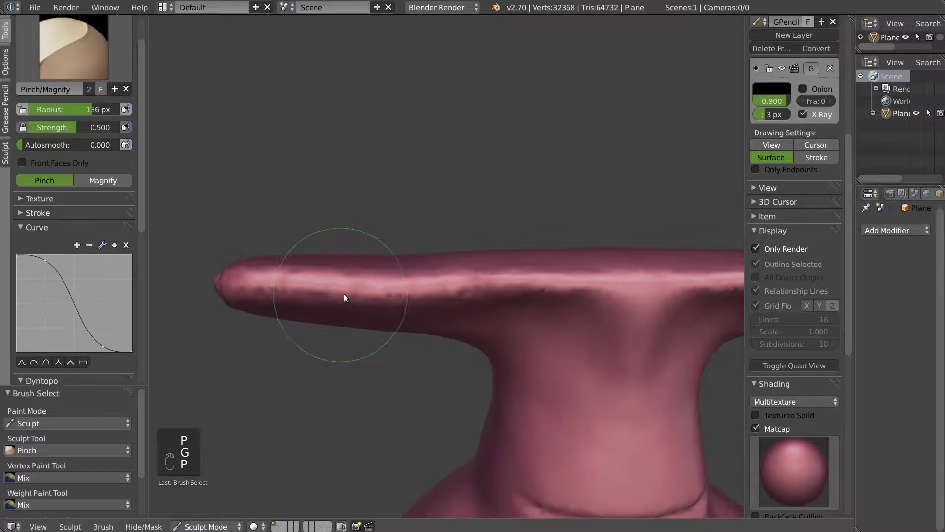
{"action": "key", "text": "f"}
{"action": "left_click", "coordinate": [298, 290]}
{"action": "mouse_move", "coordinate": [332, 294]}
{"action": "left_mouse_down"}
{"action": "mouse_move", "coordinate": [492, 296]}
{"action": "mouse_move", "coordinate": [262, 289]}
{"action": "left_mouse_up"}
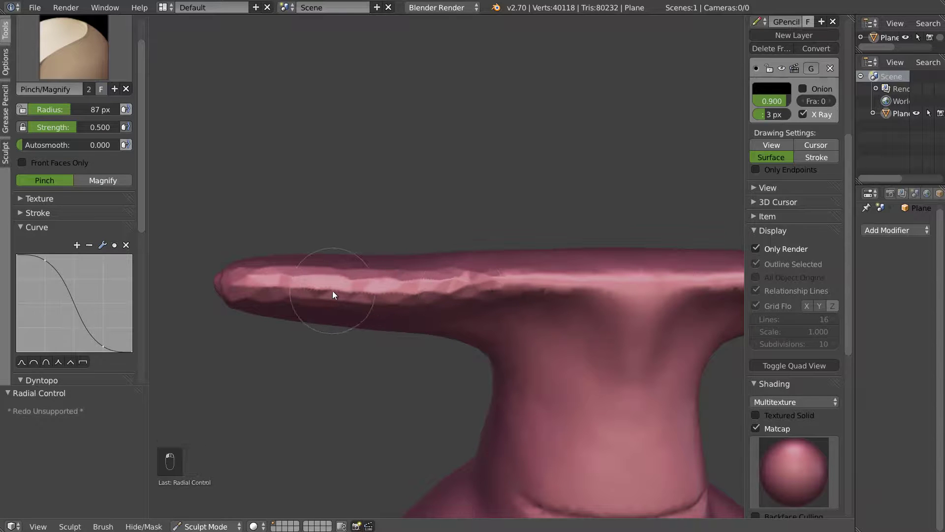
{"action": "key", "text": "ctrl+z"}
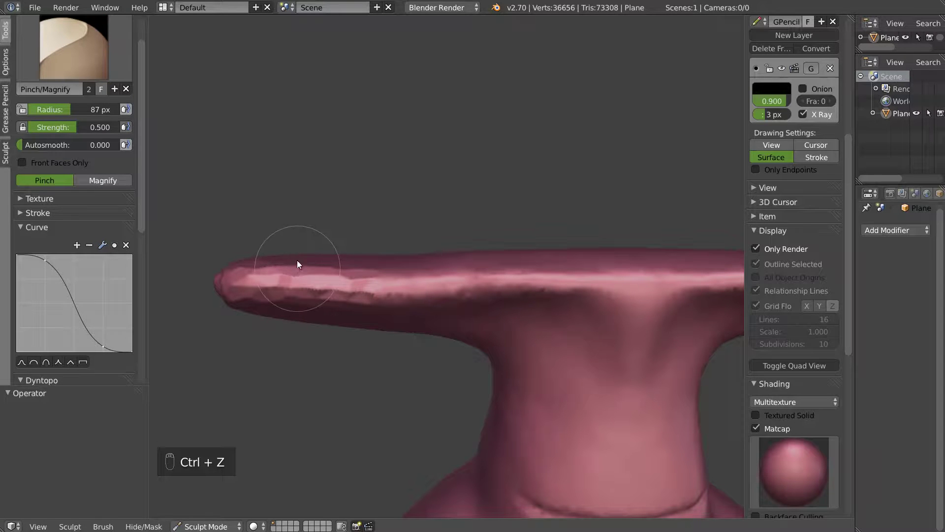
{"action": "key", "text": "ctrl+z"}
{"action": "left_click_drag", "start_coordinate": [74, 144], "coordinate": [81, 146]}
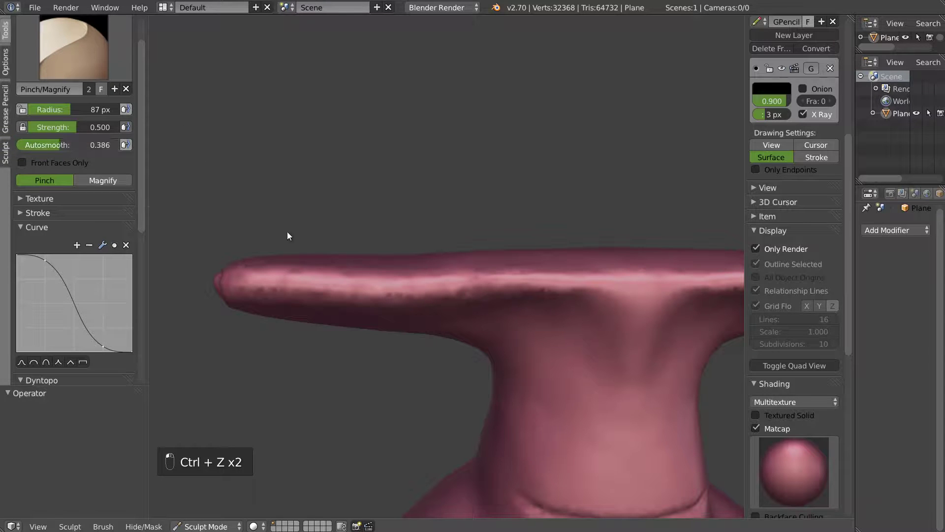
{"action": "mouse_move", "coordinate": [242, 281]}
{"action": "left_mouse_down"}
{"action": "mouse_move", "coordinate": [462, 299]}
{"action": "mouse_move", "coordinate": [413, 306]}
{"action": "mouse_move", "coordinate": [679, 291]}
{"action": "mouse_move", "coordinate": [236, 302]}
{"action": "mouse_move", "coordinate": [268, 291]}
{"action": "mouse_move", "coordinate": [393, 298]}
{"action": "mouse_move", "coordinate": [318, 291]}
{"action": "mouse_move", "coordinate": [522, 287]}
{"action": "mouse_move", "coordinate": [338, 275]}
{"action": "left_mouse_up"}
{"action": "middle_click_drag", "start_coordinate": [338, 275], "coordinate": [356, 310]}
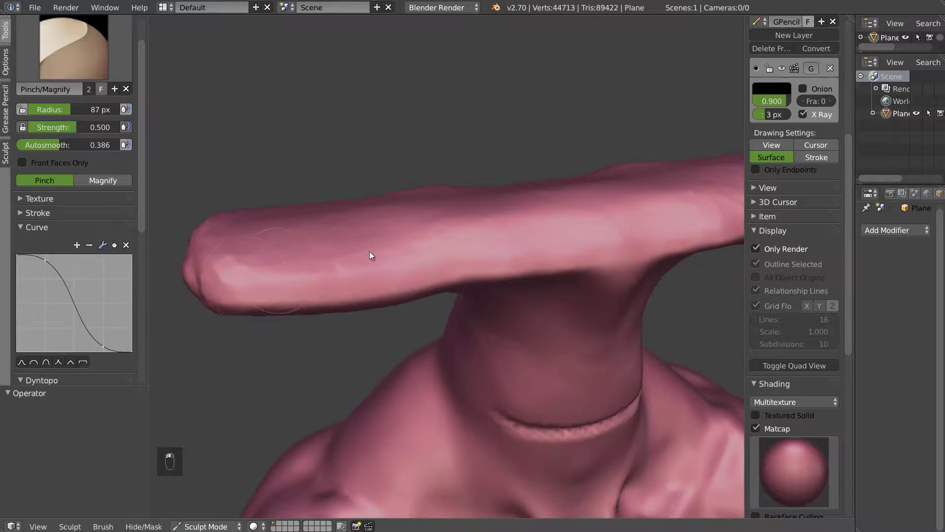
- Switch to the Snake Hook brush and set its radius to 186 px for reshaping the neck
{"action": "scroll", "coordinate": [491, 269], "scroll_direction": "down", "scroll_amount": 5}
{"action": "mouse_move", "coordinate": [491, 268]}
{"action": "middle_mouse_down"}
{"action": "mouse_move", "coordinate": [453, 299]}
{"action": "mouse_move", "coordinate": [539, 231]}
{"action": "mouse_move", "coordinate": [541, 206]}
{"action": "middle_mouse_up"}
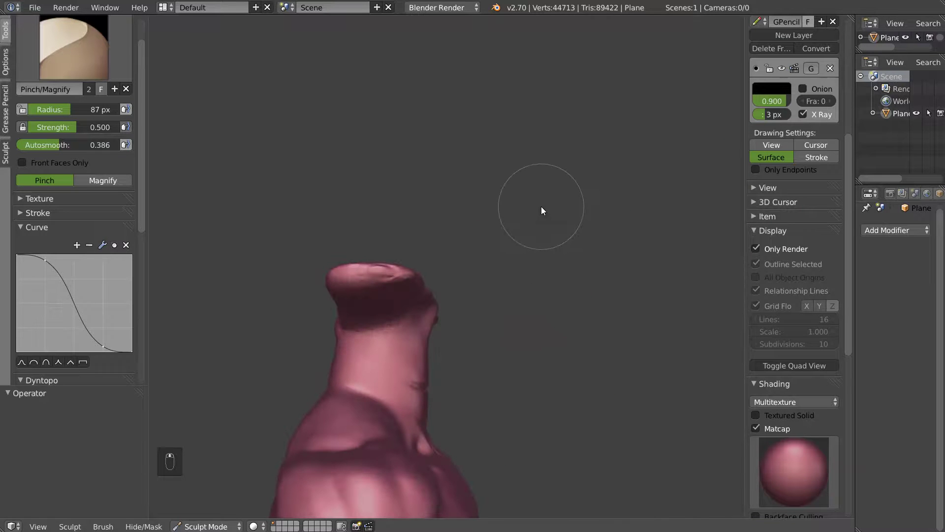
{"action": "scroll", "coordinate": [493, 271], "scroll_direction": "down", "scroll_amount": 3}
{"action": "middle_click_drag", "start_coordinate": [399, 385], "coordinate": [449, 361]}
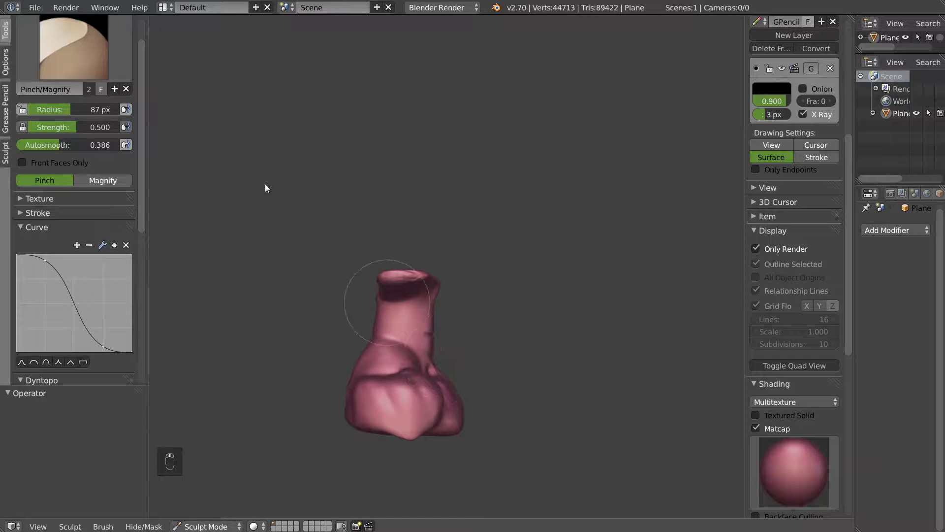
{"action": "left_click", "coordinate": [74, 49]}
{"action": "left_click", "coordinate": [83, 220]}
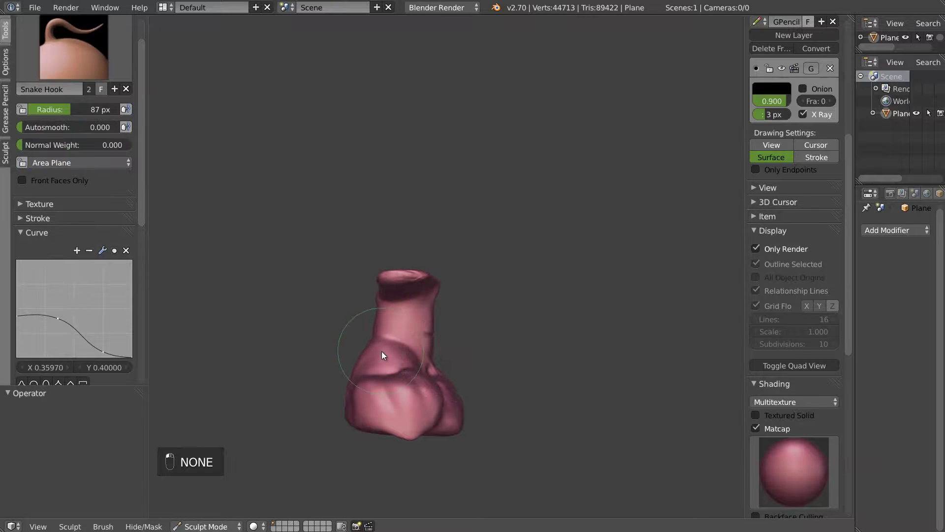
{"action": "key", "text": "g"}
{"action": "left_click", "coordinate": [74, 50]}
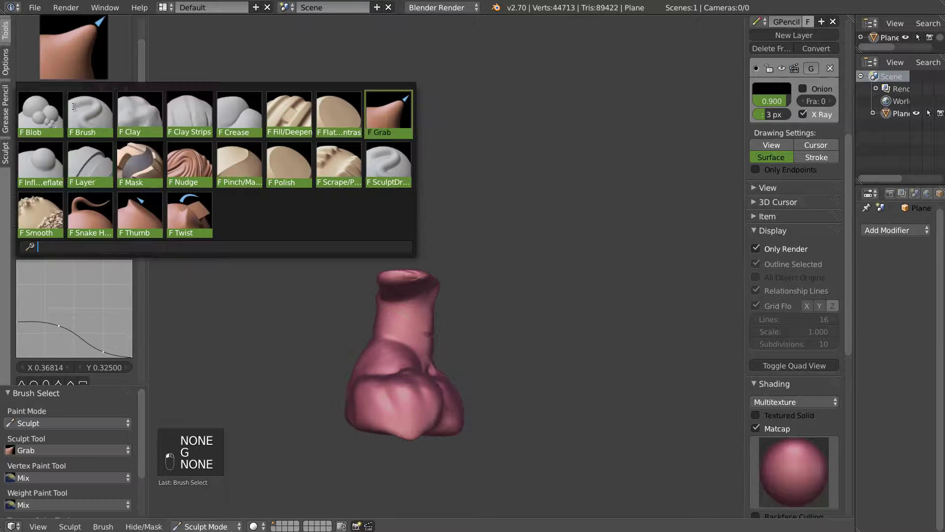
{"action": "left_click", "coordinate": [83, 219]}
{"action": "key", "text": "f"}
{"action": "left_click", "coordinate": [434, 329]}
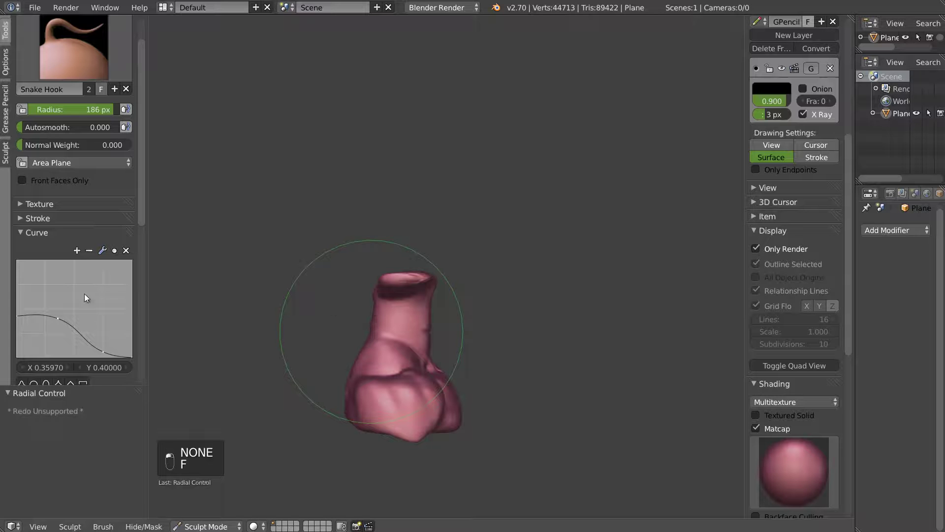
- Undo a trial Snake Hook pull on the neck and set the dynamic topology detail size to 15%
{"action": "mouse_move", "coordinate": [391, 320]}
{"action": "left_mouse_down"}
{"action": "mouse_move", "coordinate": [302, 348]}
{"action": "mouse_move", "coordinate": [330, 344]}
{"action": "left_mouse_up"}
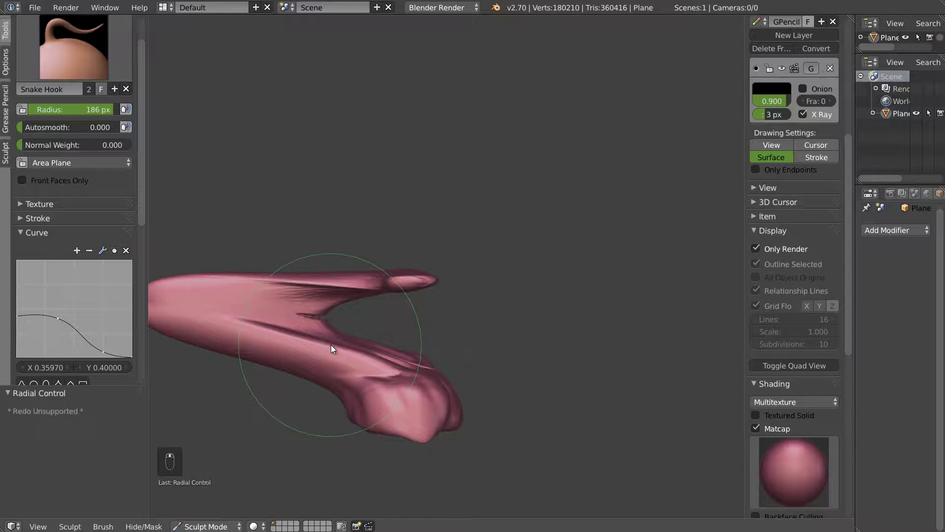
{"action": "key", "text": "ctrl+z"}
{"action": "scroll", "coordinate": [74, 278], "scroll_direction": "down", "scroll_amount": 8}
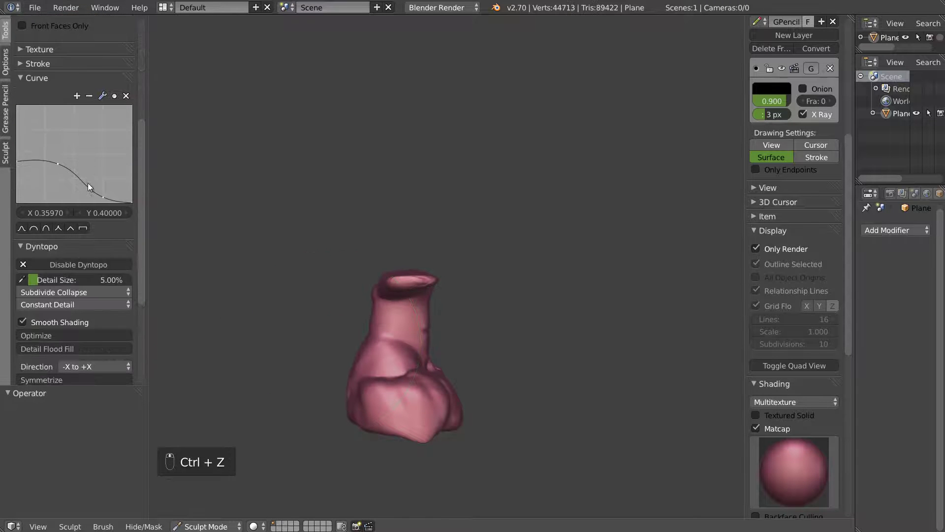
{"action": "left_click_drag", "start_coordinate": [73, 277], "coordinate": [84, 277]}
{"action": "scroll", "coordinate": [392, 338], "scroll_direction": "up", "scroll_amount": 3}
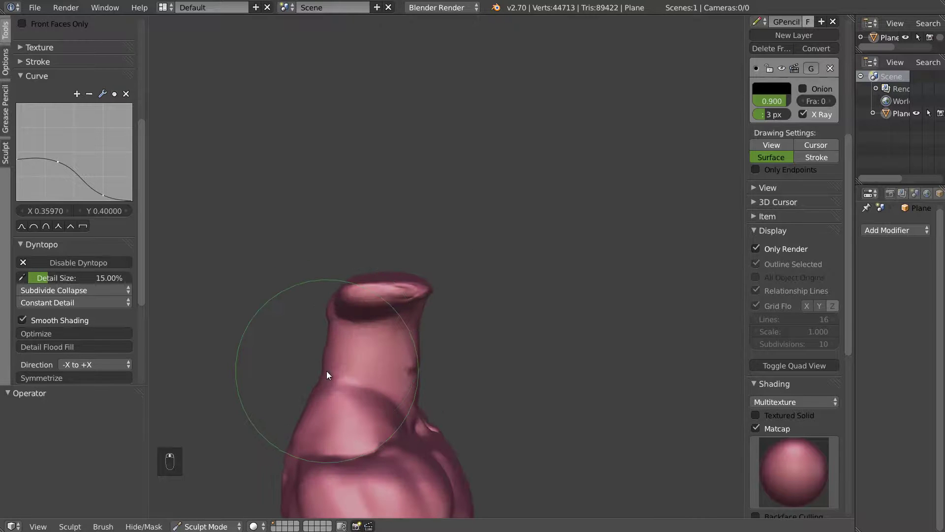
- Pull the silhouette of the neck and shoulders into shape with Snake Hook strokes from several angles
{"action": "left_click_drag", "start_coordinate": [320, 371], "coordinate": [317, 354]}
{"action": "mouse_move", "coordinate": [317, 355]}
{"action": "middle_mouse_down"}
{"action": "mouse_move", "coordinate": [486, 262]}
{"action": "mouse_move", "coordinate": [505, 309]}
{"action": "mouse_move", "coordinate": [482, 258]}
{"action": "middle_mouse_up"}
{"action": "mouse_move", "coordinate": [474, 258]}
{"action": "left_mouse_down"}
{"action": "mouse_move", "coordinate": [477, 321]}
{"action": "mouse_move", "coordinate": [459, 338]}
{"action": "mouse_move", "coordinate": [445, 438]}
{"action": "mouse_move", "coordinate": [445, 412]}
{"action": "left_mouse_up"}
{"action": "mouse_move", "coordinate": [445, 412]}
{"action": "middle_mouse_down"}
{"action": "mouse_move", "coordinate": [486, 390]}
{"action": "mouse_move", "coordinate": [527, 418]}
{"action": "mouse_move", "coordinate": [472, 398]}
{"action": "mouse_move", "coordinate": [474, 390]}
{"action": "middle_mouse_up"}
{"action": "middle_click_drag", "start_coordinate": [489, 441], "coordinate": [501, 422]}
{"action": "mouse_move", "coordinate": [498, 421]}
{"action": "left_mouse_down"}
{"action": "mouse_move", "coordinate": [439, 423]}
{"action": "mouse_move", "coordinate": [362, 382]}
{"action": "left_mouse_up"}
{"action": "mouse_move", "coordinate": [363, 382]}
{"action": "middle_mouse_down"}
{"action": "mouse_move", "coordinate": [487, 358]}
{"action": "mouse_move", "coordinate": [468, 351]}
{"action": "mouse_move", "coordinate": [445, 297]}
{"action": "mouse_move", "coordinate": [465, 285]}
{"action": "middle_mouse_up"}
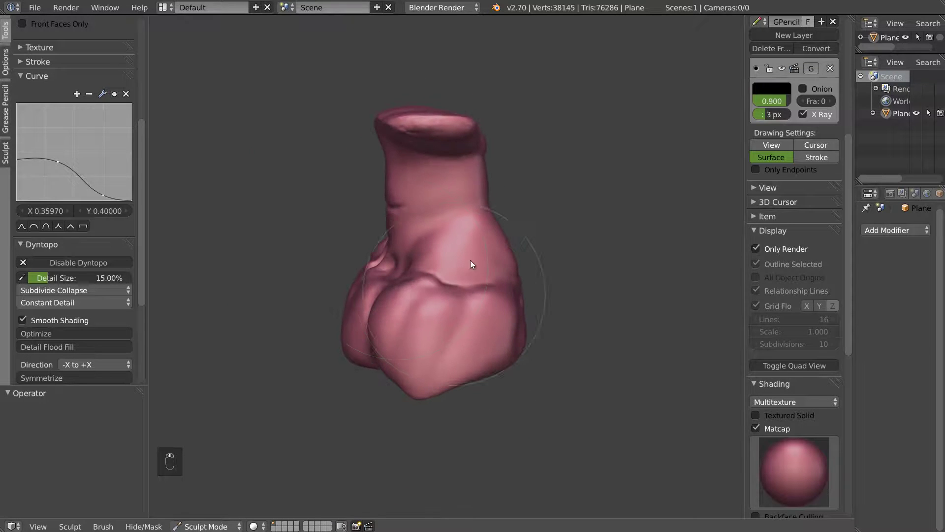
- Reshape the flared rim from behind and the front contour of the neck with Snake Hook strokes
{"action": "middle_click_drag", "start_coordinate": [400, 278], "coordinate": [469, 225]}
{"action": "mouse_move", "coordinate": [477, 150]}
{"action": "middle_mouse_down"}
{"action": "mouse_move", "coordinate": [460, 155]}
{"action": "mouse_move", "coordinate": [583, 143]}
{"action": "middle_mouse_up"}
{"action": "mouse_move", "coordinate": [583, 141]}
{"action": "left_mouse_down"}
{"action": "mouse_move", "coordinate": [519, 148]}
{"action": "mouse_move", "coordinate": [501, 138]}
{"action": "left_mouse_up"}
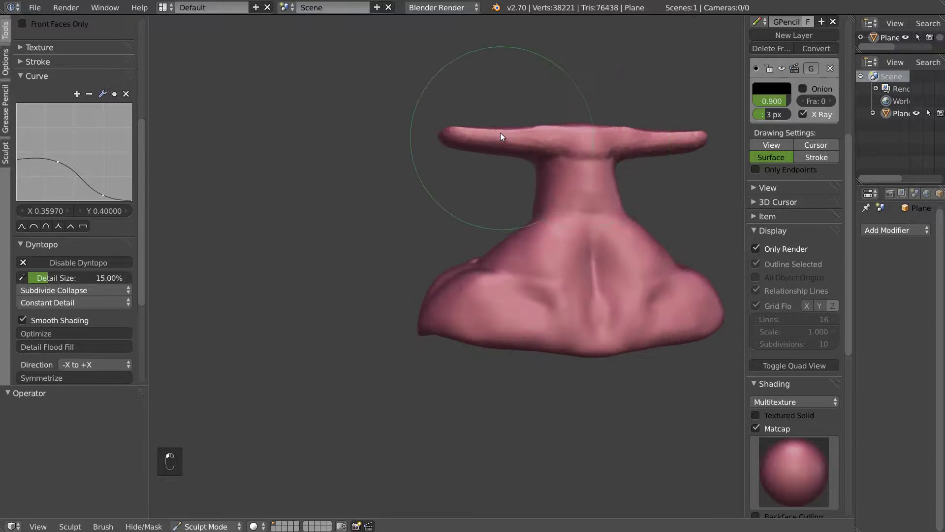
{"action": "mouse_move", "coordinate": [500, 141]}
{"action": "middle_mouse_down"}
{"action": "mouse_move", "coordinate": [561, 222]}
{"action": "mouse_move", "coordinate": [495, 218]}
{"action": "mouse_move", "coordinate": [477, 230]}
{"action": "middle_mouse_up"}
{"action": "scroll", "coordinate": [477, 229], "scroll_direction": "up", "scroll_amount": 3}
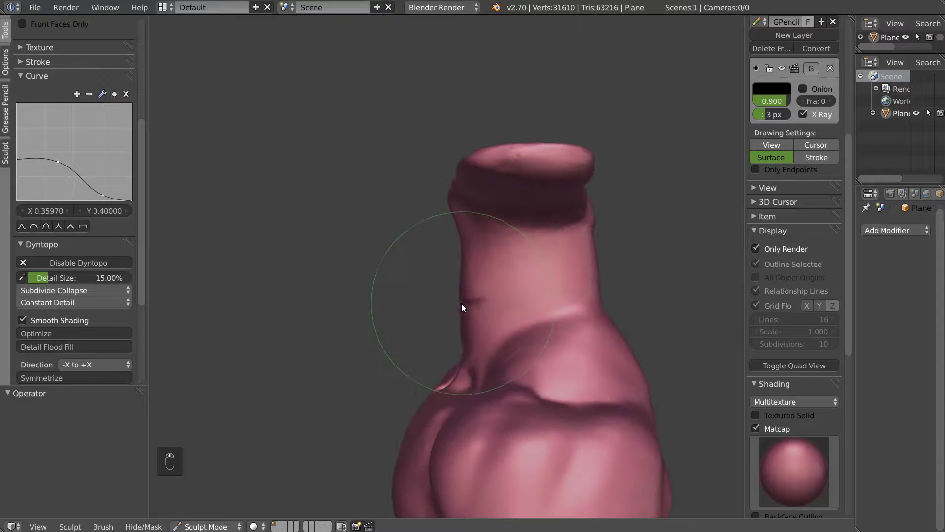
{"action": "mouse_move", "coordinate": [471, 303]}
{"action": "left_mouse_down"}
{"action": "mouse_move", "coordinate": [499, 303]}
{"action": "mouse_move", "coordinate": [477, 299]}
{"action": "mouse_move", "coordinate": [518, 274]}
{"action": "mouse_move", "coordinate": [499, 268]}
{"action": "mouse_move", "coordinate": [495, 234]}
{"action": "left_mouse_up"}
- Reduce the Snake Hook radius and pull both side edges of the flared rim's arm slightly outward
{"action": "mouse_move", "coordinate": [495, 235]}
{"action": "middle_mouse_down"}
{"action": "mouse_move", "coordinate": [500, 150]}
{"action": "mouse_move", "coordinate": [518, 97]}
{"action": "mouse_move", "coordinate": [507, 135]}
{"action": "middle_mouse_up"}
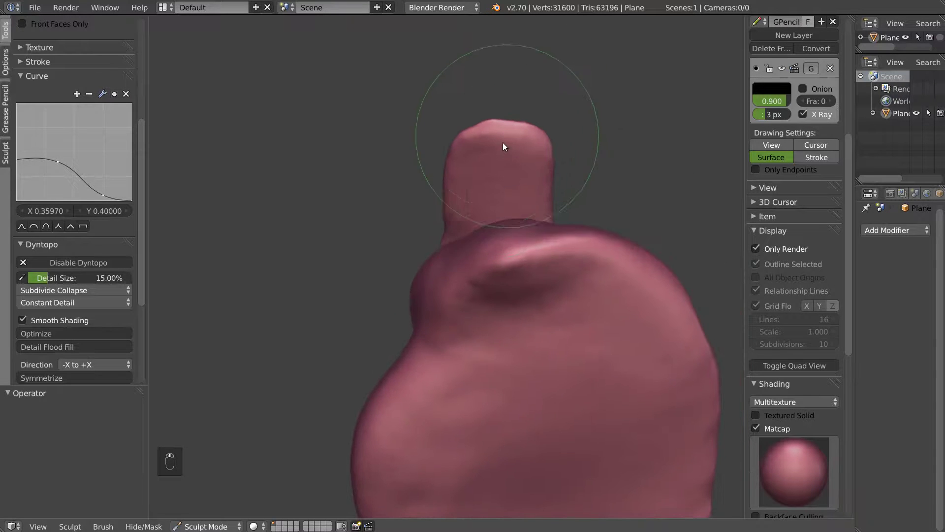
{"action": "key", "text": "f"}
{"action": "left_click", "coordinate": [452, 133]}
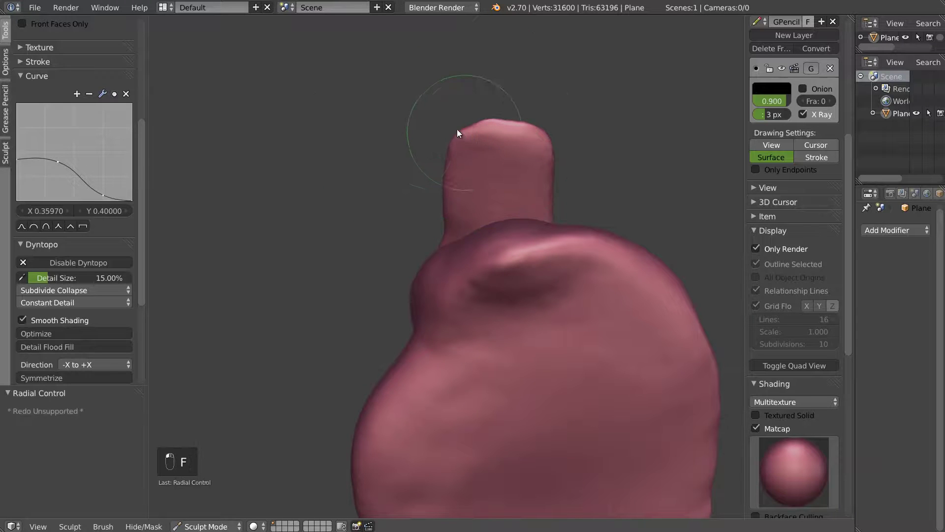
{"action": "left_click_drag", "start_coordinate": [447, 129], "coordinate": [444, 136]}
{"action": "left_click_drag", "start_coordinate": [544, 140], "coordinate": [552, 139]}
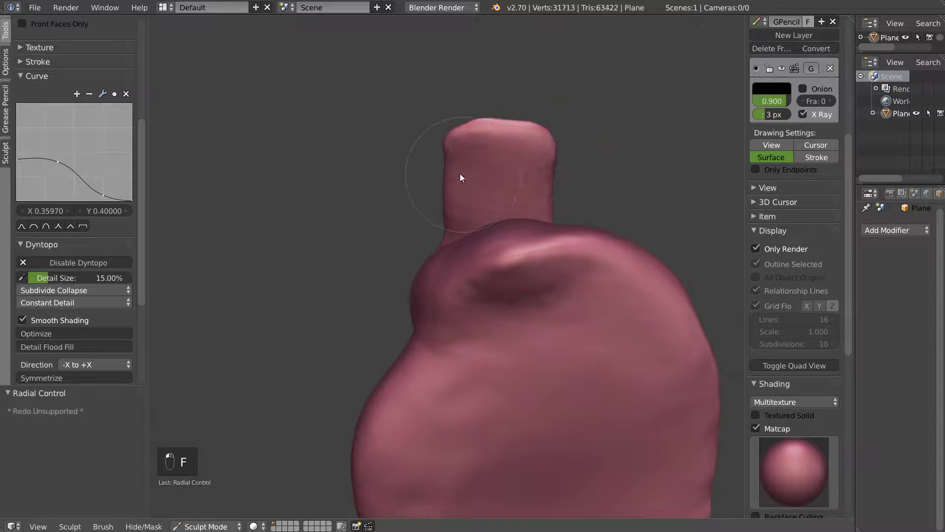
{"action": "left_click_drag", "start_coordinate": [459, 200], "coordinate": [442, 214]}
{"action": "left_click_drag", "start_coordinate": [549, 188], "coordinate": [561, 199]}
- Set the dynamic topology detail size to 10%
{"action": "mouse_move", "coordinate": [562, 199]}
{"action": "middle_mouse_down"}
{"action": "mouse_move", "coordinate": [574, 201]}
{"action": "mouse_move", "coordinate": [562, 235]}
{"action": "middle_mouse_up"}
{"action": "mouse_move", "coordinate": [590, 189]}
{"action": "middle_mouse_down"}
{"action": "mouse_move", "coordinate": [531, 265]}
{"action": "mouse_move", "coordinate": [665, 249]}
{"action": "mouse_move", "coordinate": [590, 268]}
{"action": "mouse_move", "coordinate": [294, 233]}
{"action": "mouse_move", "coordinate": [414, 243]}
{"action": "mouse_move", "coordinate": [574, 233]}
{"action": "mouse_move", "coordinate": [548, 227]}
{"action": "mouse_move", "coordinate": [518, 237]}
{"action": "mouse_move", "coordinate": [392, 217]}
{"action": "middle_mouse_up"}
{"action": "scroll", "coordinate": [476, 240], "scroll_direction": "up", "scroll_amount": 5}
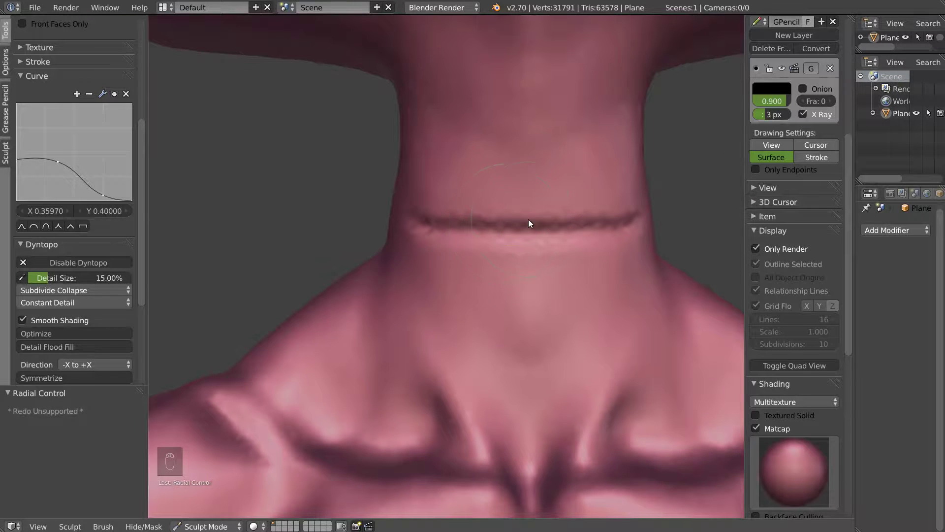
{"action": "scroll", "coordinate": [530, 220], "scroll_direction": "down", "scroll_amount": 1}
{"action": "left_click_drag", "start_coordinate": [66, 277], "coordinate": [58, 277]}
{"action": "left_click", "coordinate": [72, 275]}
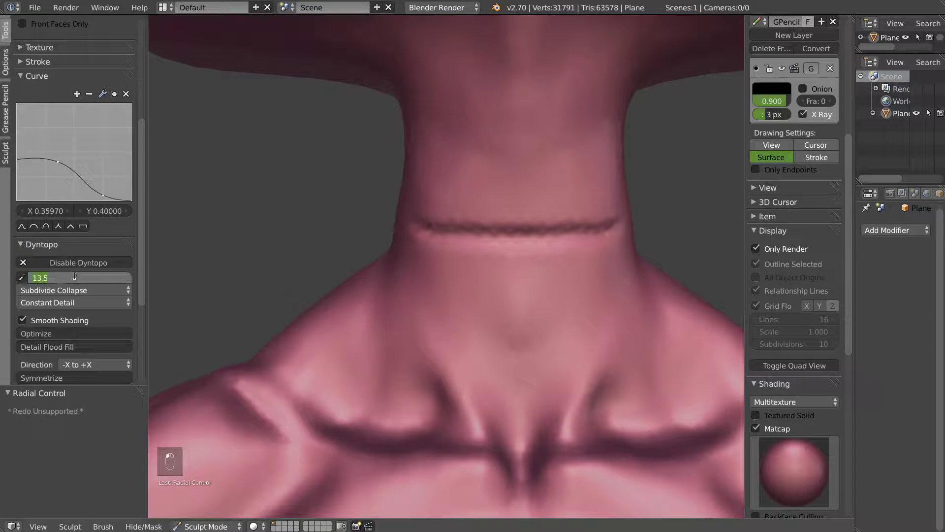
{"action": "type", "text": "10"}
{"action": "key", "text": "Return"}
- Flatten the front of the flared rim with the Scrape/Peaks brush at a 77 px radius
{"action": "mouse_move", "coordinate": [408, 157]}
{"action": "middle_mouse_down"}
{"action": "mouse_move", "coordinate": [445, 229]}
{"action": "mouse_move", "coordinate": [476, 242]}
{"action": "mouse_move", "coordinate": [447, 292]}
{"action": "mouse_move", "coordinate": [470, 293]}
{"action": "mouse_move", "coordinate": [458, 332]}
{"action": "mouse_move", "coordinate": [433, 337]}
{"action": "mouse_move", "coordinate": [447, 311]}
{"action": "middle_mouse_up"}
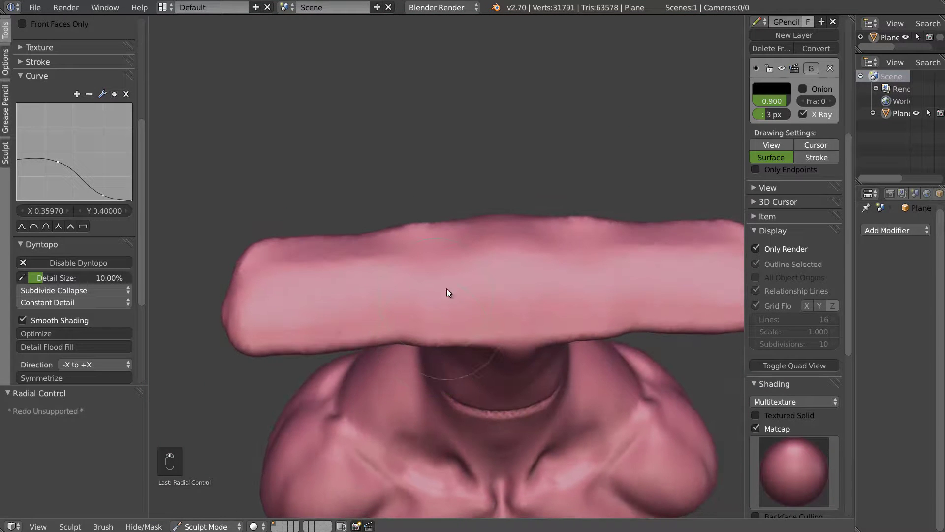
{"action": "key", "text": "q"}
{"action": "middle_click_drag", "start_coordinate": [93, 143], "coordinate": [29, 345]}
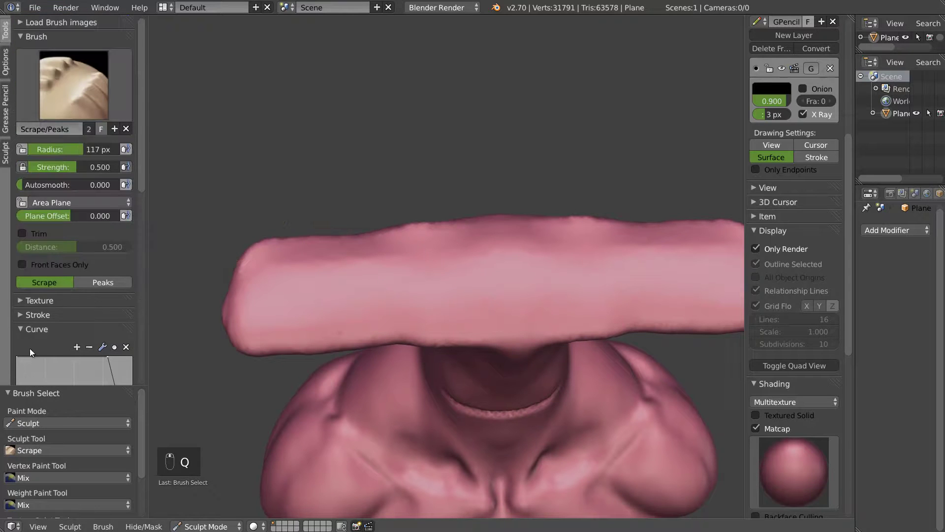
{"action": "left_click", "coordinate": [79, 91]}
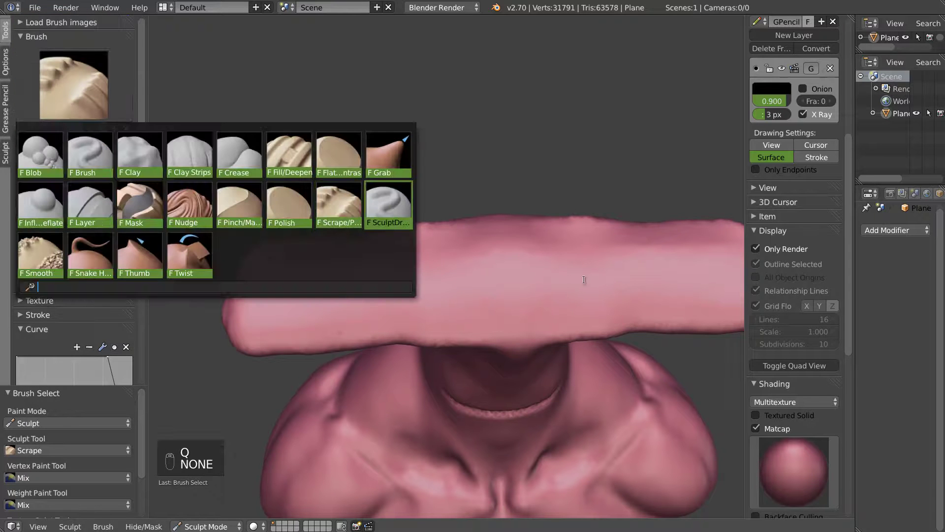
{"action": "key", "text": "f"}
{"action": "left_click", "coordinate": [446, 287]}
{"action": "mouse_move", "coordinate": [559, 244]}
{"action": "left_mouse_down"}
{"action": "mouse_move", "coordinate": [631, 253]}
{"action": "mouse_move", "coordinate": [598, 266]}
{"action": "mouse_move", "coordinate": [560, 226]}
{"action": "mouse_move", "coordinate": [685, 226]}
{"action": "mouse_move", "coordinate": [708, 238]}
{"action": "left_mouse_up"}
{"action": "middle_click_drag", "start_coordinate": [741, 256], "coordinate": [601, 267], "text": "shift"}
{"action": "mouse_move", "coordinate": [485, 267]}
{"action": "left_mouse_down"}
{"action": "mouse_move", "coordinate": [492, 249]}
{"action": "mouse_move", "coordinate": [469, 306]}
{"action": "mouse_move", "coordinate": [367, 330]}
{"action": "mouse_move", "coordinate": [429, 321]}
{"action": "left_mouse_up"}
- Scrape the flared rim further and smooth the area beneath it where it joins the neck
{"action": "mouse_move", "coordinate": [521, 291]}
{"action": "middle_mouse_down"}
{"action": "mouse_move", "coordinate": [386, 262]}
{"action": "mouse_move", "coordinate": [404, 278]}
{"action": "mouse_move", "coordinate": [434, 282]}
{"action": "mouse_move", "coordinate": [430, 228]}
{"action": "middle_mouse_up"}
{"action": "mouse_move", "coordinate": [430, 228]}
{"action": "left_mouse_down"}
{"action": "mouse_move", "coordinate": [480, 218]}
{"action": "mouse_move", "coordinate": [469, 239]}
{"action": "mouse_move", "coordinate": [515, 249]}
{"action": "mouse_move", "coordinate": [551, 241]}
{"action": "mouse_move", "coordinate": [503, 288]}
{"action": "mouse_move", "coordinate": [502, 260]}
{"action": "left_mouse_up"}
{"action": "mouse_move", "coordinate": [502, 260]}
{"action": "middle_mouse_down"}
{"action": "mouse_move", "coordinate": [430, 333]}
{"action": "mouse_move", "coordinate": [433, 323]}
{"action": "middle_mouse_up"}
{"action": "mouse_move", "coordinate": [432, 323]}
{"action": "left_mouse_down"}
{"action": "mouse_move", "coordinate": [489, 318]}
{"action": "mouse_move", "coordinate": [489, 303]}
{"action": "mouse_move", "coordinate": [462, 307]}
{"action": "mouse_move", "coordinate": [472, 318]}
{"action": "left_mouse_up"}
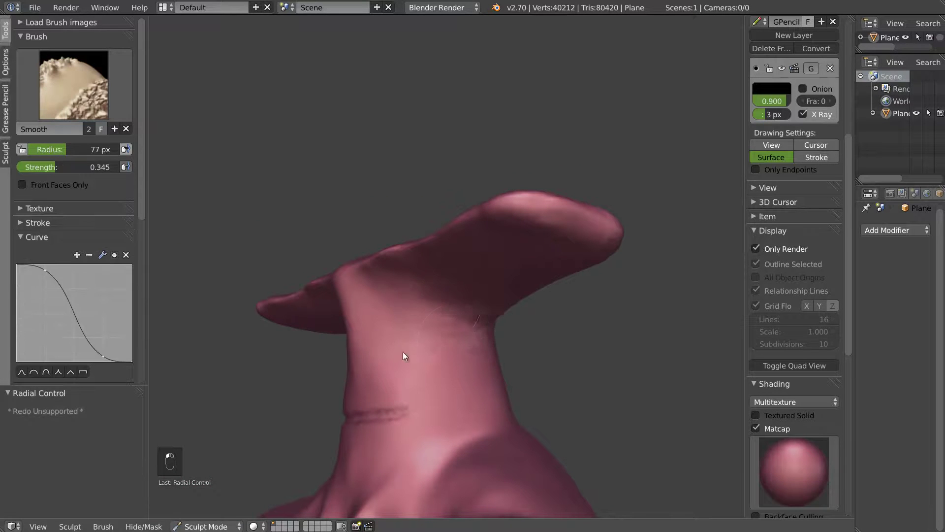
- Even out the surfaces and edges of the flared rim with further scrape and smooth strokes from several angles
{"action": "middle_click_drag", "start_coordinate": [456, 311], "coordinate": [479, 187]}
{"action": "mouse_move", "coordinate": [524, 181]}
{"action": "left_mouse_down"}
{"action": "mouse_move", "coordinate": [546, 194]}
{"action": "mouse_move", "coordinate": [513, 292]}
{"action": "mouse_move", "coordinate": [528, 243]}
{"action": "mouse_move", "coordinate": [532, 272]}
{"action": "left_mouse_up"}
{"action": "mouse_move", "coordinate": [625, 255]}
{"action": "middle_mouse_down"}
{"action": "mouse_move", "coordinate": [483, 297]}
{"action": "mouse_move", "coordinate": [522, 241]}
{"action": "middle_mouse_up"}
{"action": "mouse_move", "coordinate": [521, 241]}
{"action": "left_mouse_down"}
{"action": "mouse_move", "coordinate": [572, 225]}
{"action": "mouse_move", "coordinate": [536, 211]}
{"action": "mouse_move", "coordinate": [453, 270]}
{"action": "mouse_move", "coordinate": [453, 247]}
{"action": "mouse_move", "coordinate": [642, 220]}
{"action": "mouse_move", "coordinate": [492, 237]}
{"action": "mouse_move", "coordinate": [535, 235]}
{"action": "left_mouse_up"}
{"action": "middle_click_drag", "start_coordinate": [535, 236], "coordinate": [489, 210]}
{"action": "mouse_move", "coordinate": [489, 210]}
{"action": "left_mouse_down"}
{"action": "mouse_move", "coordinate": [457, 228]}
{"action": "mouse_move", "coordinate": [594, 205]}
{"action": "mouse_move", "coordinate": [429, 238]}
{"action": "mouse_move", "coordinate": [486, 205]}
{"action": "left_mouse_up"}
{"action": "middle_click_drag", "start_coordinate": [485, 204], "coordinate": [517, 180]}
{"action": "mouse_move", "coordinate": [554, 190]}
{"action": "left_mouse_down"}
{"action": "mouse_move", "coordinate": [473, 217]}
{"action": "mouse_move", "coordinate": [606, 219]}
{"action": "mouse_move", "coordinate": [623, 194]}
{"action": "mouse_move", "coordinate": [584, 186]}
{"action": "mouse_move", "coordinate": [614, 187]}
{"action": "mouse_move", "coordinate": [467, 243]}
{"action": "mouse_move", "coordinate": [437, 234]}
{"action": "mouse_move", "coordinate": [426, 279]}
{"action": "mouse_move", "coordinate": [397, 238]}
{"action": "left_mouse_up"}
- Scrape and smooth the front of the neck and the underside of the rim from the front view
{"action": "key", "text": "KP_1"}
{"action": "scroll", "coordinate": [581, 204], "scroll_direction": "down", "scroll_amount": 5}
{"action": "scroll", "coordinate": [451, 265], "scroll_direction": "up", "scroll_amount": 6}
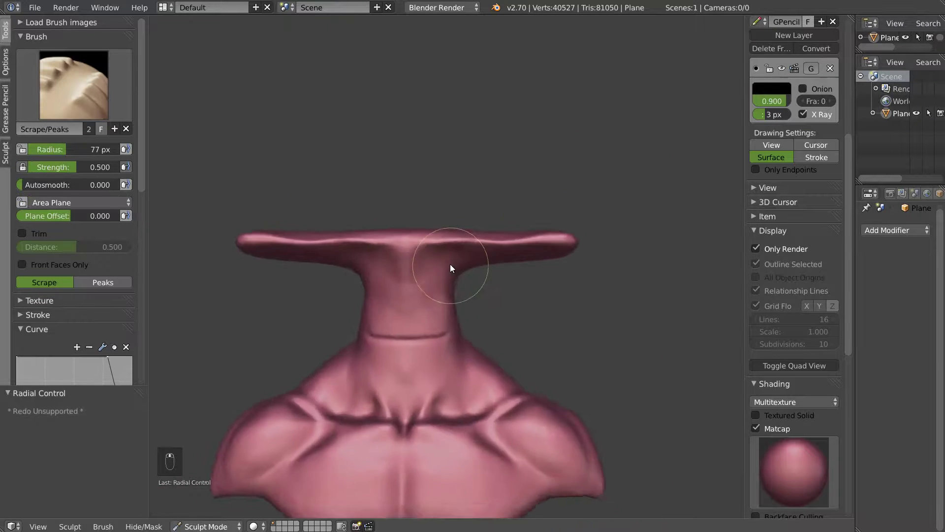
{"action": "mouse_move", "coordinate": [442, 216]}
{"action": "left_mouse_down"}
{"action": "mouse_move", "coordinate": [441, 262]}
{"action": "mouse_move", "coordinate": [496, 197]}
{"action": "mouse_move", "coordinate": [433, 326]}
{"action": "mouse_move", "coordinate": [481, 323]}
{"action": "mouse_move", "coordinate": [327, 363]}
{"action": "left_mouse_up"}
{"action": "mouse_move", "coordinate": [473, 372]}
{"action": "left_mouse_down"}
{"action": "mouse_move", "coordinate": [473, 397]}
{"action": "mouse_move", "coordinate": [492, 356]}
{"action": "mouse_move", "coordinate": [423, 359]}
{"action": "mouse_move", "coordinate": [400, 331]}
{"action": "mouse_move", "coordinate": [347, 329]}
{"action": "mouse_move", "coordinate": [412, 329]}
{"action": "mouse_move", "coordinate": [411, 284]}
{"action": "mouse_move", "coordinate": [335, 337]}
{"action": "mouse_move", "coordinate": [430, 323]}
{"action": "mouse_move", "coordinate": [345, 280]}
{"action": "left_mouse_up"}
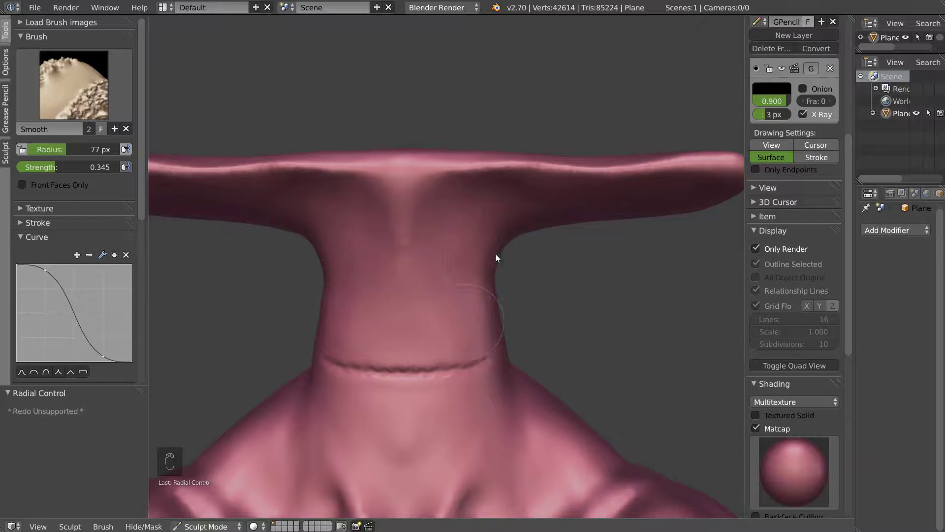
- Switch to the Grab brush with a 195 px radius and adjust the side contour of the neck
{"action": "key", "text": "g"}
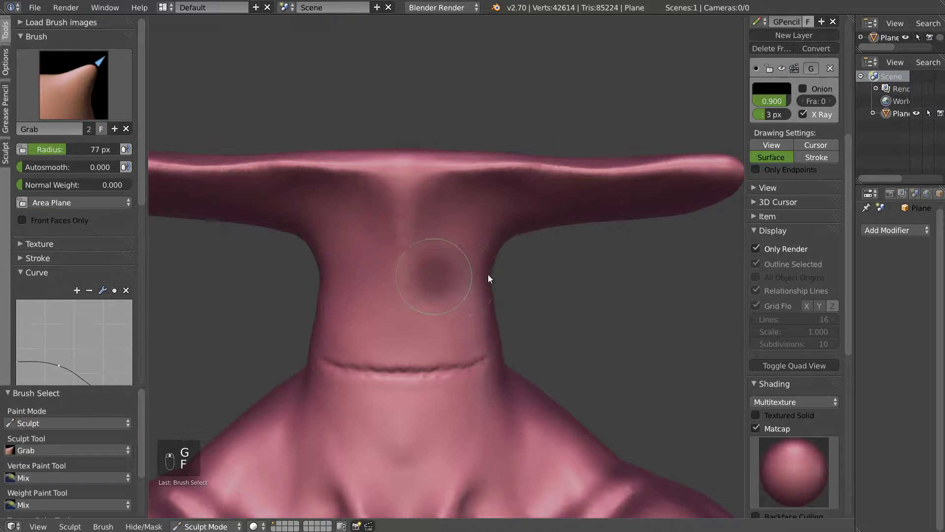
{"action": "key", "text": "f"}
{"action": "left_click", "coordinate": [524, 270]}
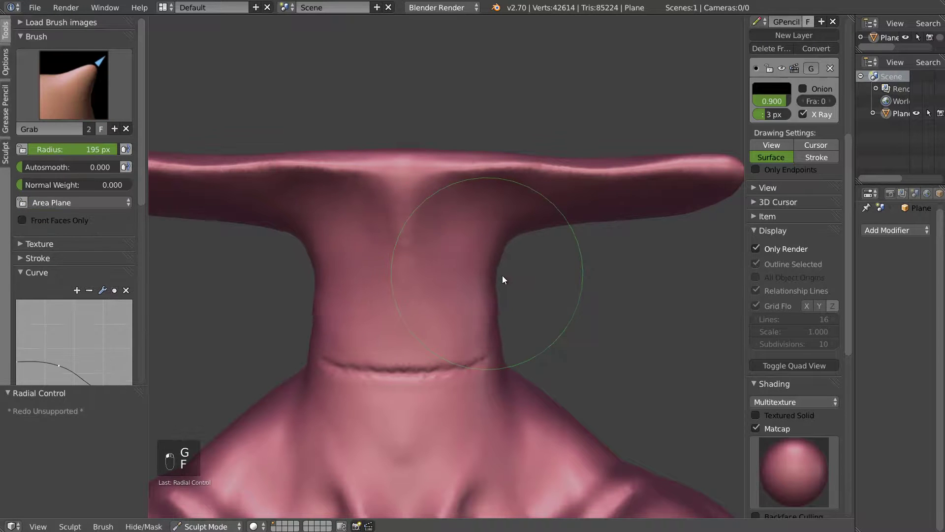
- Add strokes along the junction of neck and rim with the Draw brush at a 48 px radius
{"action": "mouse_move", "coordinate": [499, 271]}
{"action": "middle_mouse_down"}
{"action": "mouse_move", "coordinate": [457, 303]}
{"action": "mouse_move", "coordinate": [430, 303]}
{"action": "mouse_move", "coordinate": [521, 266]}
{"action": "mouse_move", "coordinate": [471, 274]}
{"action": "mouse_move", "coordinate": [555, 217]}
{"action": "middle_mouse_up"}
{"action": "key", "text": "d"}
{"action": "key", "text": "f"}
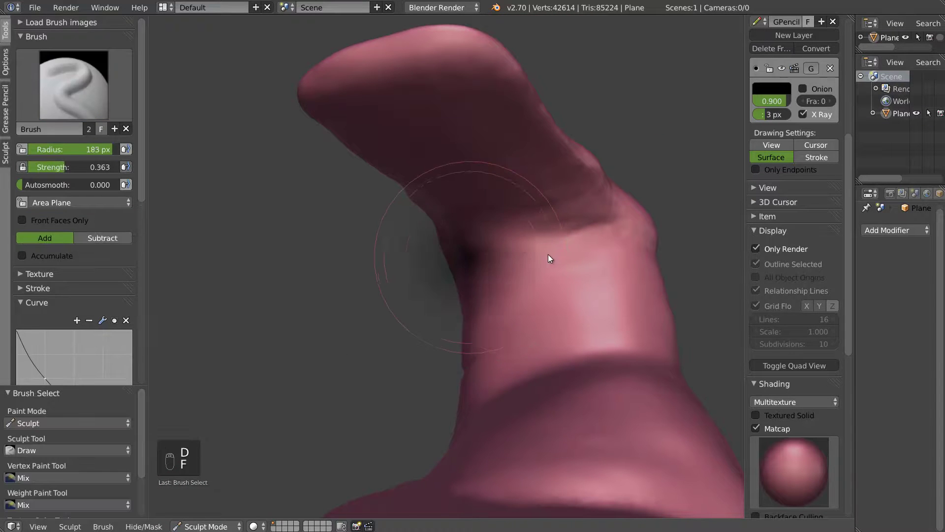
{"action": "left_click", "coordinate": [494, 261]}
{"action": "mouse_move", "coordinate": [507, 247]}
{"action": "left_mouse_down"}
{"action": "mouse_move", "coordinate": [601, 221]}
{"action": "mouse_move", "coordinate": [481, 264]}
{"action": "left_mouse_up"}
{"action": "mouse_move", "coordinate": [482, 264]}
{"action": "middle_mouse_down"}
{"action": "mouse_move", "coordinate": [553, 264]}
{"action": "mouse_move", "coordinate": [507, 221]}
{"action": "middle_mouse_up"}
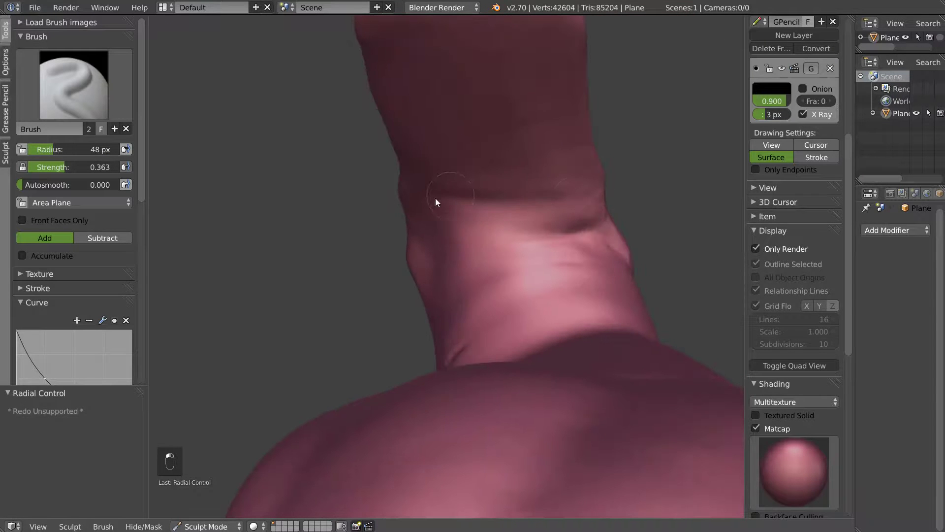
{"action": "middle_click_drag", "start_coordinate": [559, 203], "coordinate": [525, 247]}
{"action": "left_click_drag", "start_coordinate": [537, 256], "coordinate": [654, 229]}
- Raise the shoulder muscle's upper edge beside the neck with the Draw brush and undo the last stroke
{"action": "mouse_move", "coordinate": [654, 228]}
{"action": "middle_mouse_down"}
{"action": "mouse_move", "coordinate": [608, 238]}
{"action": "mouse_move", "coordinate": [586, 261]}
{"action": "mouse_move", "coordinate": [461, 284]}
{"action": "middle_mouse_up"}
{"action": "scroll", "coordinate": [589, 268], "scroll_direction": "down", "scroll_amount": 1}
{"action": "left_click_drag", "start_coordinate": [421, 334], "coordinate": [453, 322]}
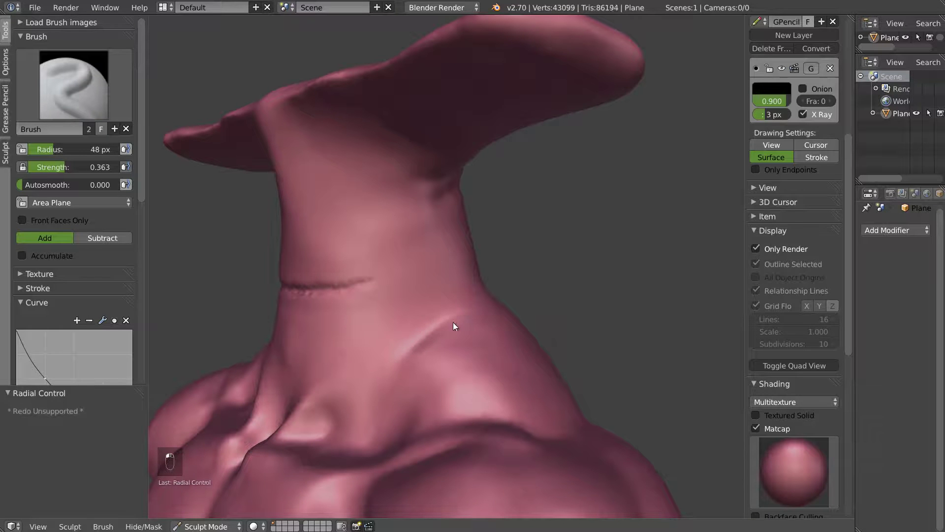
{"action": "key", "text": "ctrl+z"}
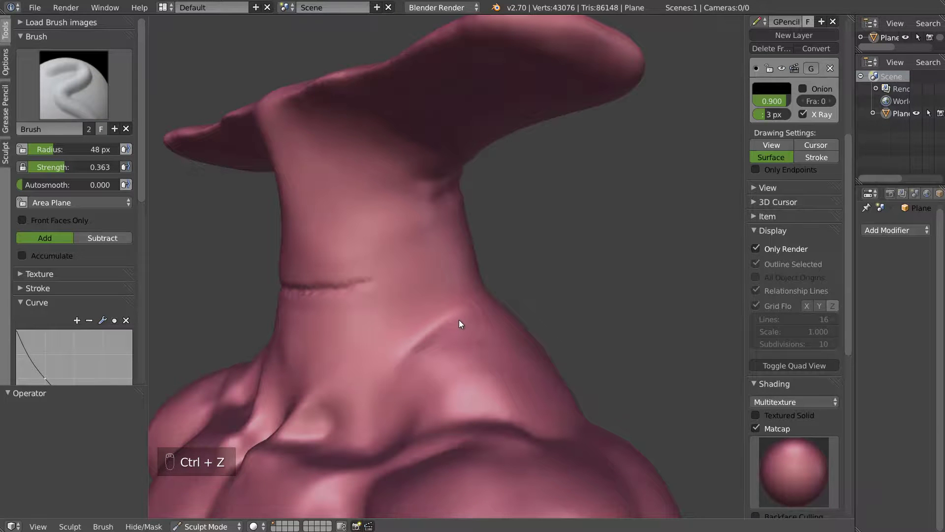
- Reduce the Draw brush radius to 14 px and define the crease where the shoulder muscle meets the neck
{"action": "scroll", "coordinate": [462, 323], "scroll_direction": "up", "scroll_amount": 1}
{"action": "key", "text": "f"}
{"action": "left_click", "coordinate": [455, 323]}
{"action": "middle_click_drag", "start_coordinate": [455, 324], "coordinate": [412, 328]}
{"action": "left_click_drag", "start_coordinate": [460, 300], "coordinate": [397, 356]}
{"action": "mouse_move", "coordinate": [439, 322]}
{"action": "left_mouse_down"}
{"action": "mouse_move", "coordinate": [404, 364]}
{"action": "mouse_move", "coordinate": [404, 338]}
{"action": "left_mouse_up"}
{"action": "mouse_move", "coordinate": [404, 339]}
{"action": "middle_mouse_down"}
{"action": "mouse_move", "coordinate": [454, 336]}
{"action": "mouse_move", "coordinate": [403, 344]}
{"action": "mouse_move", "coordinate": [436, 256]}
{"action": "middle_mouse_up"}
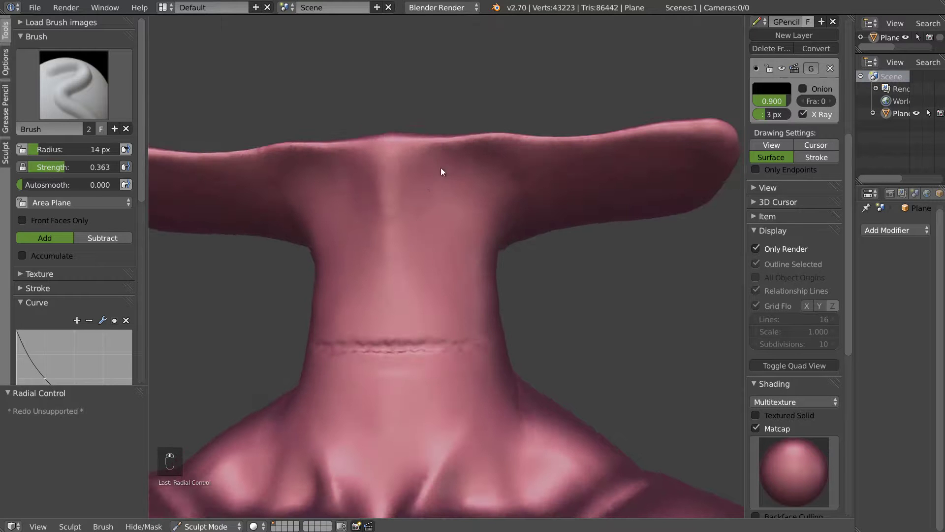
{"action": "middle_click_drag", "start_coordinate": [524, 186], "coordinate": [503, 154]}
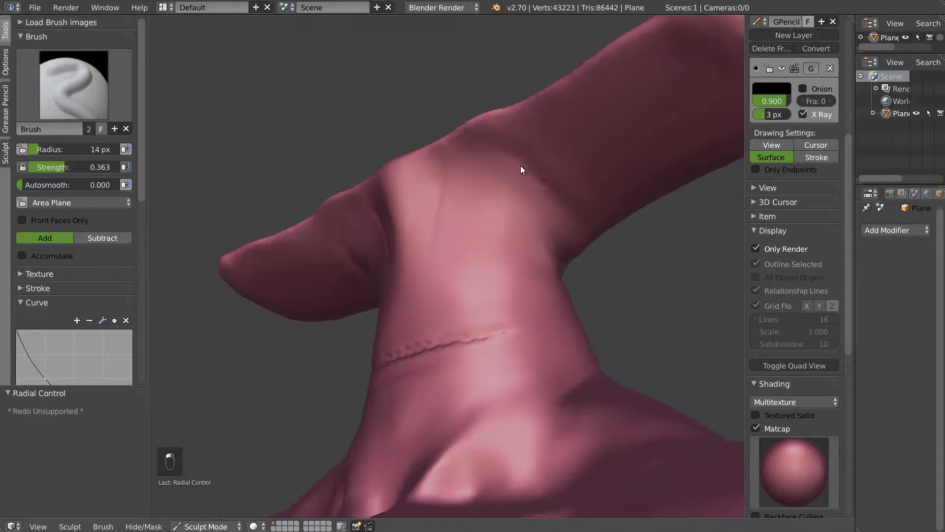
{"action": "middle_click_drag", "start_coordinate": [569, 197], "coordinate": [494, 207]}
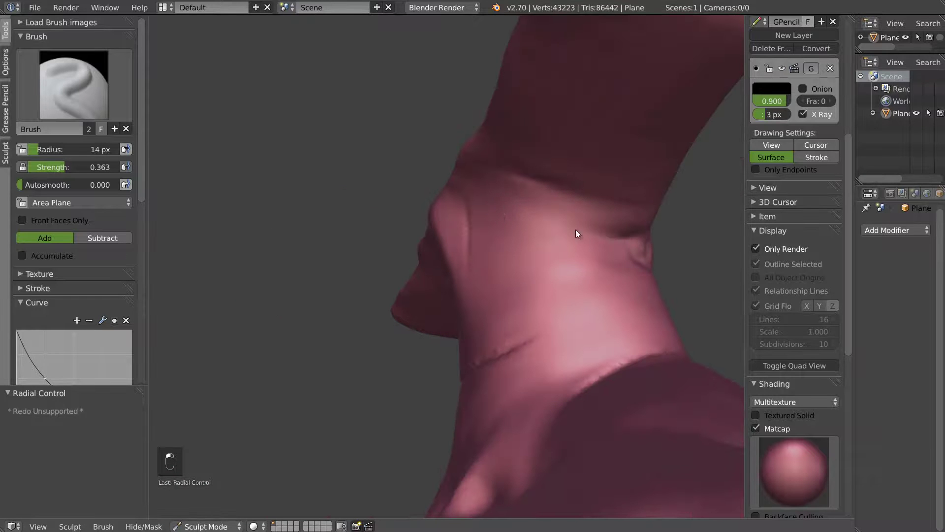
{"action": "middle_click_drag", "start_coordinate": [604, 214], "coordinate": [565, 275]}
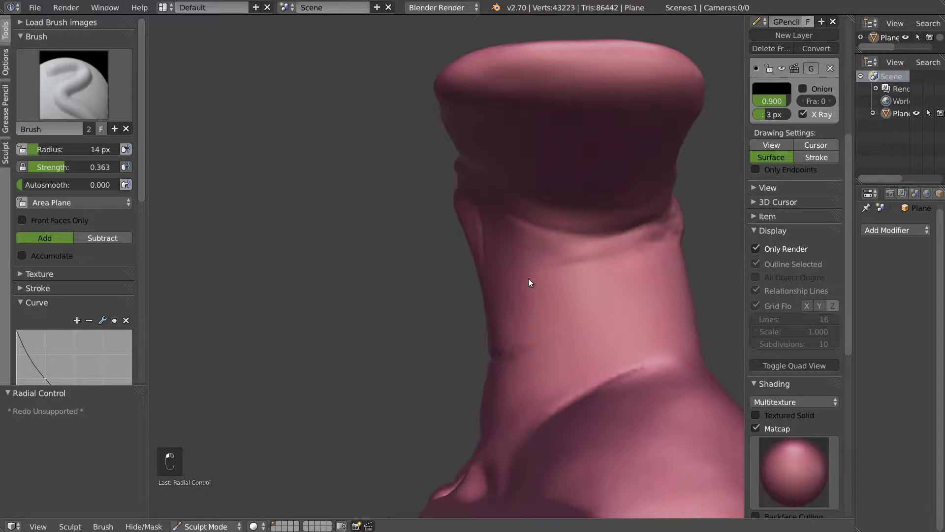
{"action": "mouse_move", "coordinate": [544, 205]}
{"action": "middle_mouse_down"}
{"action": "mouse_move", "coordinate": [625, 191]}
{"action": "mouse_move", "coordinate": [510, 194]}
{"action": "mouse_move", "coordinate": [509, 177]}
{"action": "mouse_move", "coordinate": [555, 198]}
{"action": "mouse_move", "coordinate": [519, 216]}
{"action": "mouse_move", "coordinate": [518, 188]}
{"action": "mouse_move", "coordinate": [599, 206]}
{"action": "mouse_move", "coordinate": [579, 217]}
{"action": "mouse_move", "coordinate": [729, 244]}
{"action": "middle_mouse_up"}
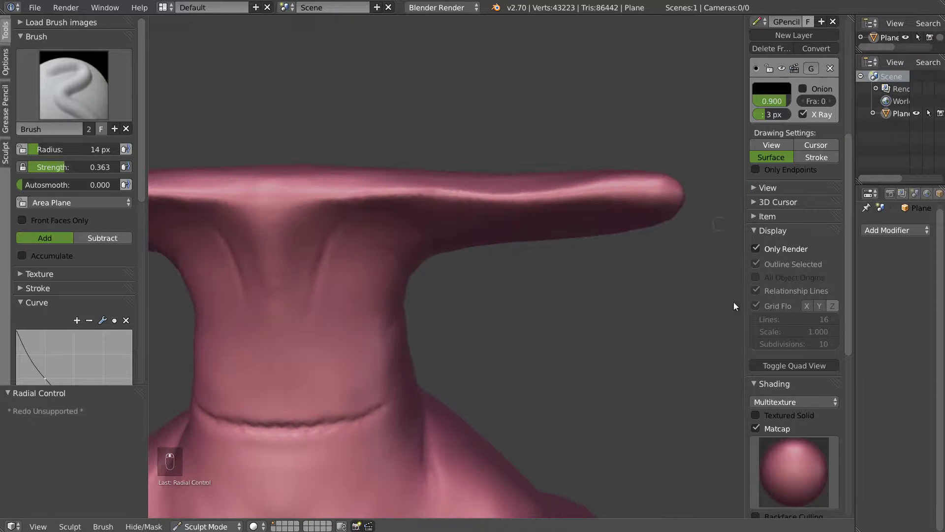
- Split off a new area beside the 3D view and show the hammerhead shark reference image in a UV/Image Editor
{"action": "left_click_drag", "start_coordinate": [849, 19], "coordinate": [555, 81]}
{"action": "left_click", "coordinate": [569, 526]}
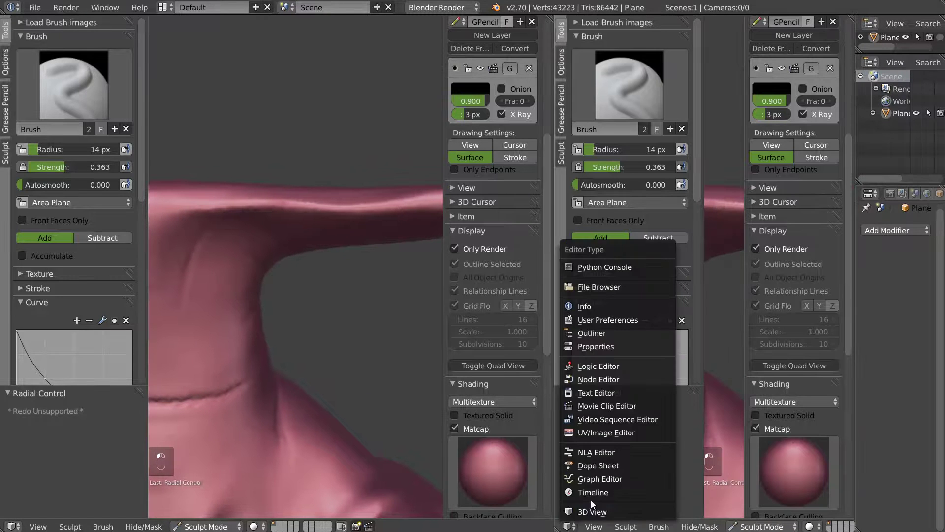
{"action": "left_click", "coordinate": [607, 429]}
{"action": "left_click", "coordinate": [653, 526]}
{"action": "left_click", "coordinate": [668, 418]}
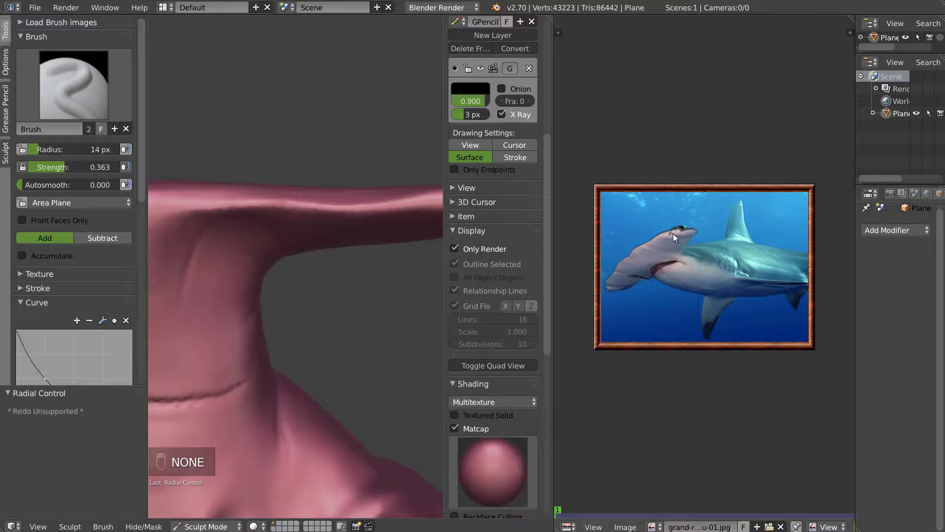
- Enlarge the shark's head in the reference image and reshape the head's upper outer edge with the Grab brush at a 77 px radius
{"action": "scroll", "coordinate": [652, 264], "scroll_direction": "up", "scroll_amount": 5}
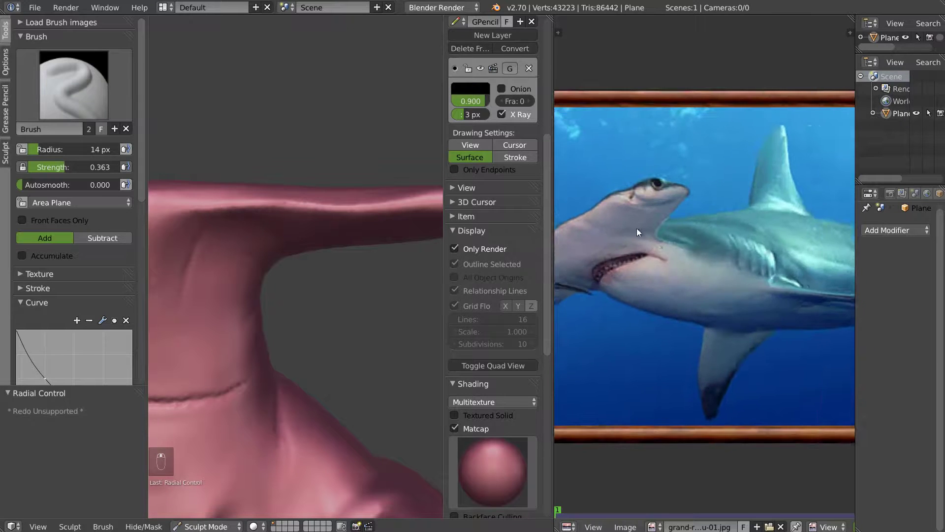
{"action": "middle_click_drag", "start_coordinate": [729, 178], "coordinate": [768, 207]}
{"action": "scroll", "coordinate": [767, 207], "scroll_direction": "up", "scroll_amount": 4}
{"action": "middle_click_drag", "start_coordinate": [741, 239], "coordinate": [685, 225]}
{"action": "scroll", "coordinate": [694, 241], "scroll_direction": "down", "scroll_amount": 2}
{"action": "mouse_move", "coordinate": [374, 244]}
{"action": "middle_mouse_down"}
{"action": "mouse_move", "coordinate": [289, 243]}
{"action": "mouse_move", "coordinate": [281, 211]}
{"action": "mouse_move", "coordinate": [357, 231]}
{"action": "mouse_move", "coordinate": [330, 230]}
{"action": "mouse_move", "coordinate": [304, 274]}
{"action": "mouse_move", "coordinate": [274, 287]}
{"action": "mouse_move", "coordinate": [268, 319]}
{"action": "middle_mouse_up"}
{"action": "key", "text": "g"}
{"action": "key", "text": "f"}
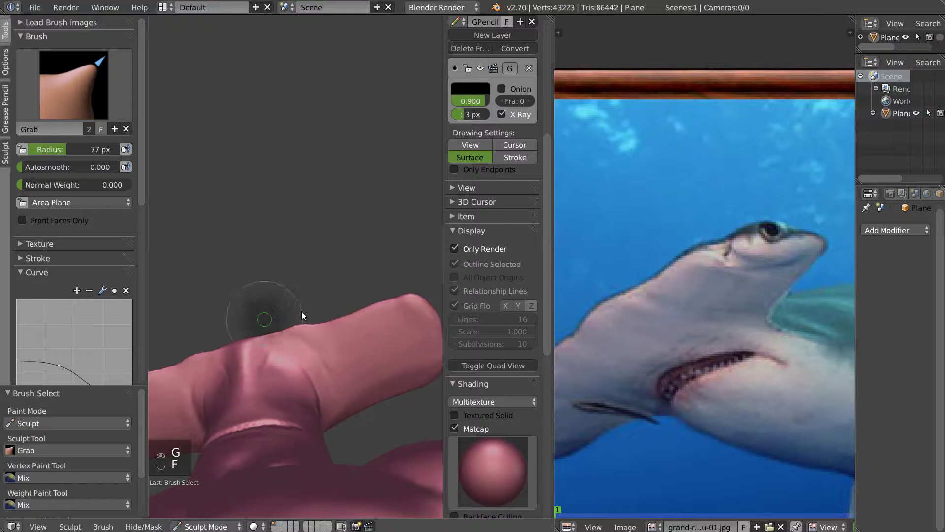
{"action": "left_click", "coordinate": [301, 313]}
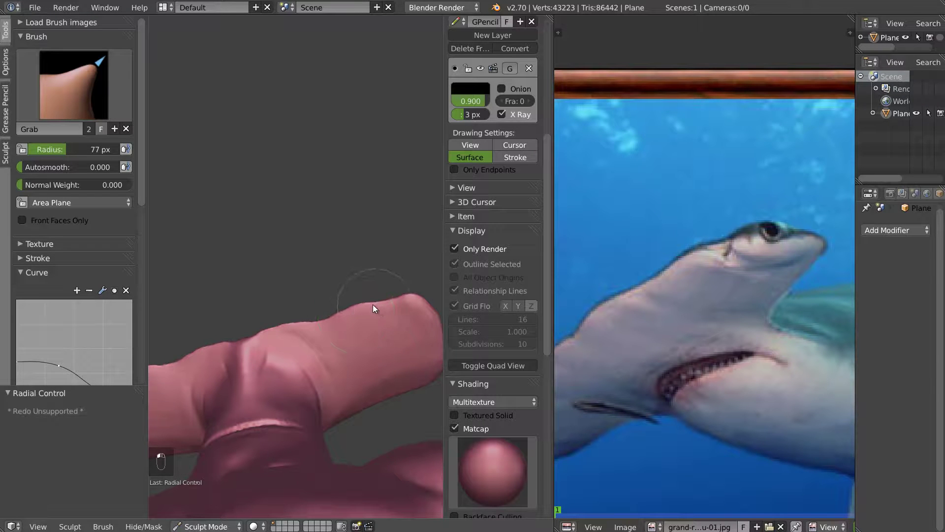
{"action": "mouse_move", "coordinate": [396, 296]}
{"action": "middle_mouse_down"}
{"action": "mouse_move", "coordinate": [336, 326]}
{"action": "mouse_move", "coordinate": [353, 287]}
{"action": "mouse_move", "coordinate": [385, 280]}
{"action": "middle_mouse_up"}
- Carve curved creases near the outer end of the head with the Draw brush at a 14 px radius
{"action": "key", "text": "d"}
{"action": "key", "text": "f"}
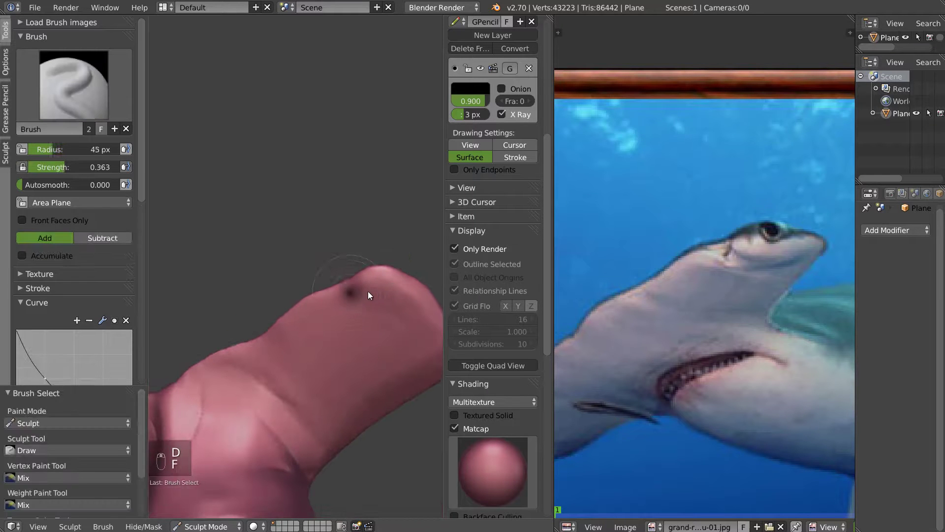
{"action": "left_click", "coordinate": [372, 292]}
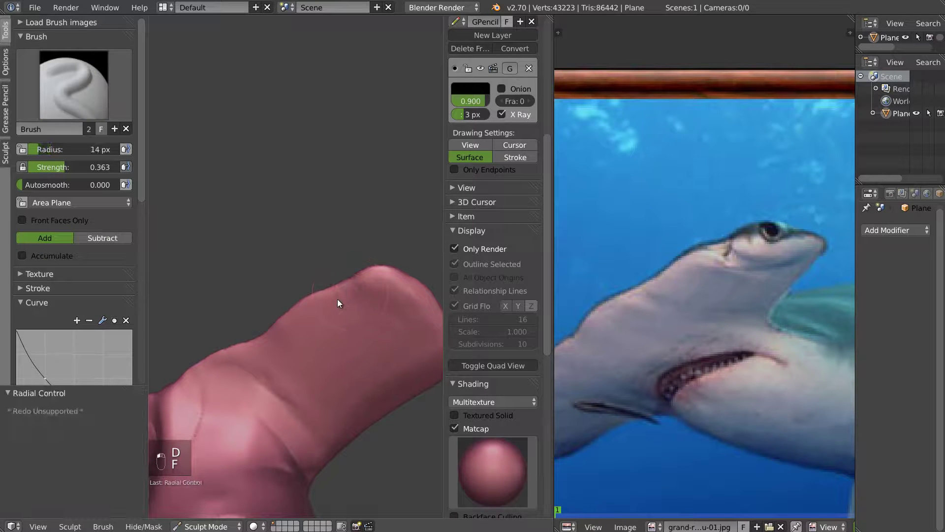
{"action": "left_click_drag", "start_coordinate": [355, 308], "coordinate": [418, 311]}
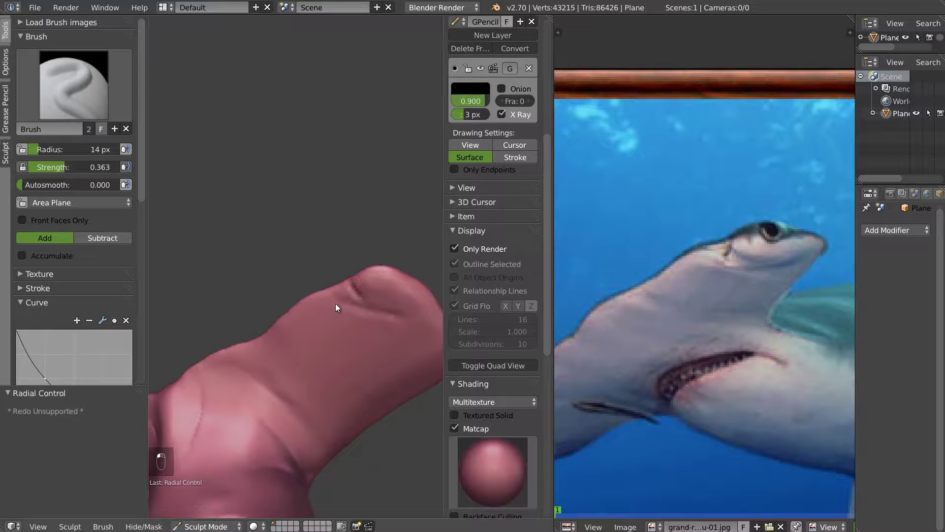
{"action": "left_click_drag", "start_coordinate": [362, 326], "coordinate": [406, 325]}
{"action": "mouse_move", "coordinate": [386, 327]}
{"action": "middle_mouse_down"}
{"action": "mouse_move", "coordinate": [391, 369]}
{"action": "mouse_move", "coordinate": [384, 302]}
{"action": "mouse_move", "coordinate": [371, 340]}
{"action": "middle_mouse_up"}
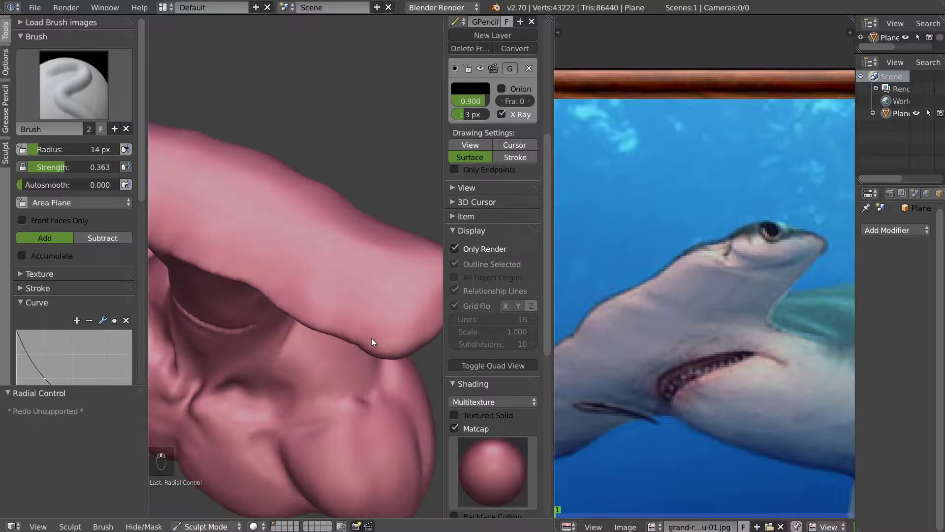
{"action": "left_click_drag", "start_coordinate": [403, 301], "coordinate": [420, 295]}
{"action": "mouse_move", "coordinate": [421, 295]}
{"action": "middle_mouse_down"}
{"action": "mouse_move", "coordinate": [357, 272]}
{"action": "mouse_move", "coordinate": [343, 230]}
{"action": "mouse_move", "coordinate": [373, 299]}
{"action": "mouse_move", "coordinate": [323, 243]}
{"action": "mouse_move", "coordinate": [335, 261]}
{"action": "middle_mouse_up"}
- Hide the 3D view's properties sidebar and puff out a small eye bulge at the head's tip with the Inflate/Deflate brush
{"action": "key", "text": "n"}
{"action": "middle_click_drag", "start_coordinate": [418, 306], "coordinate": [406, 300]}
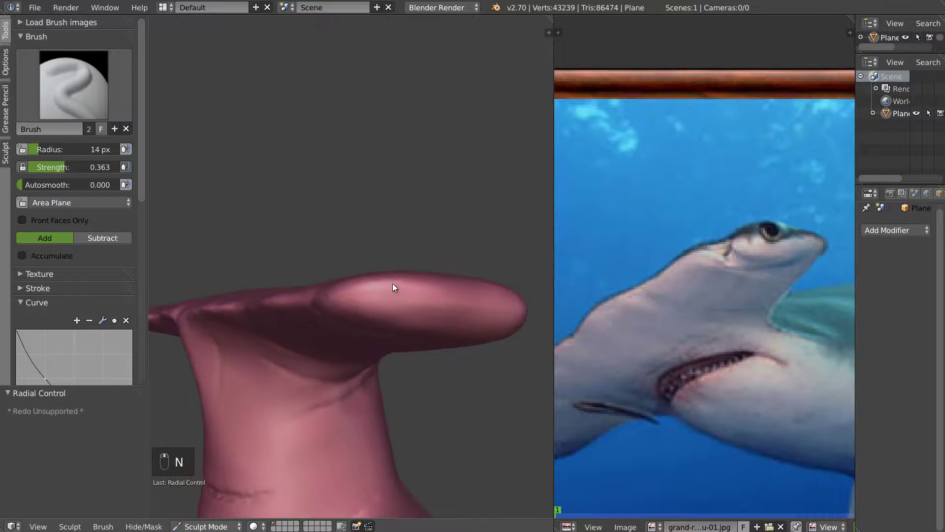
{"action": "key", "text": "f"}
{"action": "left_click", "coordinate": [81, 127]}
{"action": "left_click", "coordinate": [49, 210]}
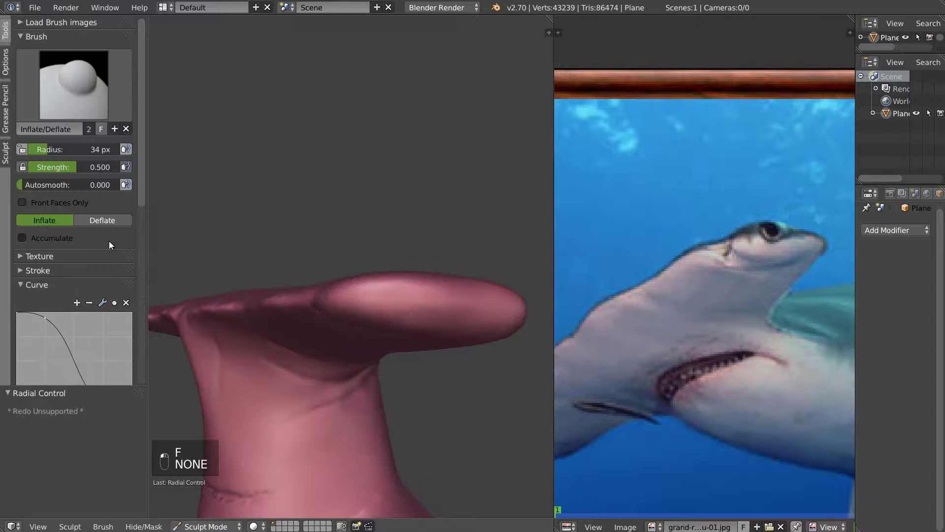
{"action": "left_click", "coordinate": [403, 301]}
{"action": "left_click_drag", "start_coordinate": [388, 287], "coordinate": [395, 298]}
{"action": "mouse_move", "coordinate": [385, 297]}
{"action": "middle_mouse_down"}
{"action": "mouse_move", "coordinate": [388, 238]}
{"action": "mouse_move", "coordinate": [403, 327]}
{"action": "mouse_move", "coordinate": [394, 286]}
{"action": "mouse_move", "coordinate": [403, 320]}
{"action": "mouse_move", "coordinate": [408, 279]}
{"action": "mouse_move", "coordinate": [389, 229]}
{"action": "mouse_move", "coordinate": [427, 355]}
{"action": "mouse_move", "coordinate": [350, 301]}
{"action": "mouse_move", "coordinate": [394, 274]}
{"action": "mouse_move", "coordinate": [392, 265]}
{"action": "mouse_move", "coordinate": [349, 288]}
{"action": "middle_mouse_up"}
{"action": "left_click", "coordinate": [421, 292]}
{"action": "left_click", "coordinate": [415, 286]}
{"action": "left_click", "coordinate": [443, 283]}
{"action": "left_click", "coordinate": [423, 290]}
- Build up the fleshy form behind the eye bulge with the Clay brush at a 65 px radius
{"action": "key", "text": "c"}
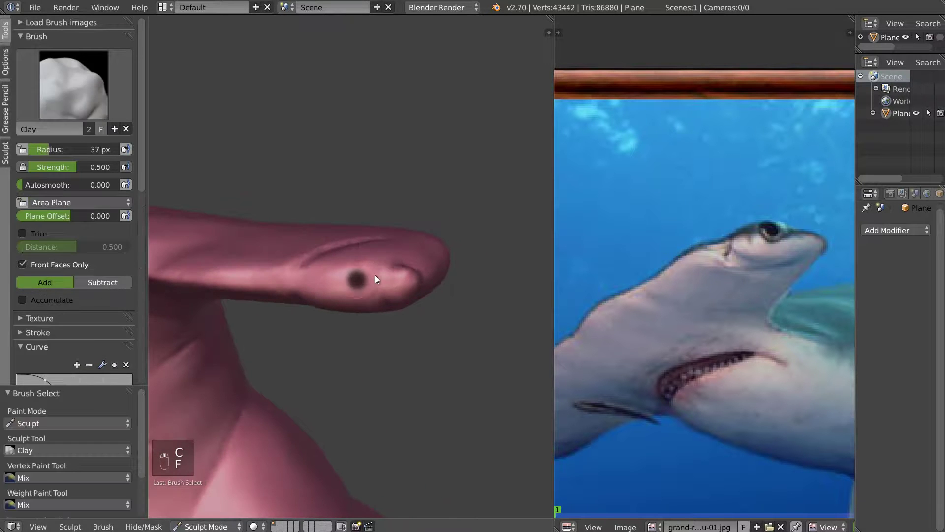
{"action": "left_click", "coordinate": [373, 270]}
{"action": "middle_click_drag", "start_coordinate": [377, 260], "coordinate": [344, 272]}
{"action": "key", "text": "f"}
{"action": "left_click", "coordinate": [329, 253]}
{"action": "mouse_move", "coordinate": [330, 254]}
{"action": "left_mouse_down"}
{"action": "mouse_move", "coordinate": [333, 269]}
{"action": "mouse_move", "coordinate": [395, 221]}
{"action": "mouse_move", "coordinate": [315, 270]}
{"action": "left_mouse_up"}
{"action": "mouse_move", "coordinate": [315, 270]}
{"action": "middle_mouse_down"}
{"action": "mouse_move", "coordinate": [344, 203]}
{"action": "mouse_move", "coordinate": [330, 241]}
{"action": "middle_mouse_up"}
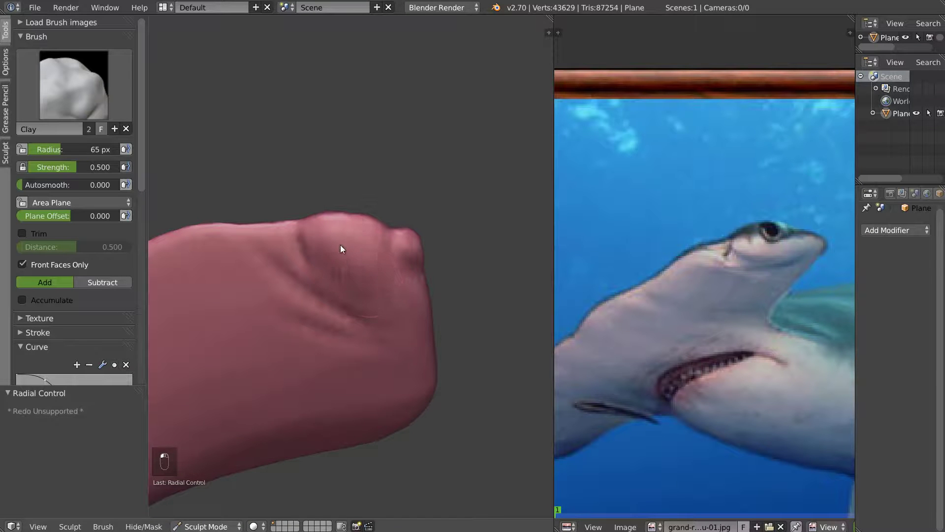
{"action": "left_click_drag", "start_coordinate": [403, 324], "coordinate": [377, 269]}
{"action": "mouse_move", "coordinate": [377, 268]}
{"action": "middle_mouse_down"}
{"action": "mouse_move", "coordinate": [356, 286]}
{"action": "mouse_move", "coordinate": [275, 263]}
{"action": "middle_mouse_up"}
{"action": "mouse_move", "coordinate": [275, 259]}
{"action": "left_mouse_down"}
{"action": "mouse_move", "coordinate": [312, 289]}
{"action": "mouse_move", "coordinate": [407, 312]}
{"action": "left_mouse_up"}
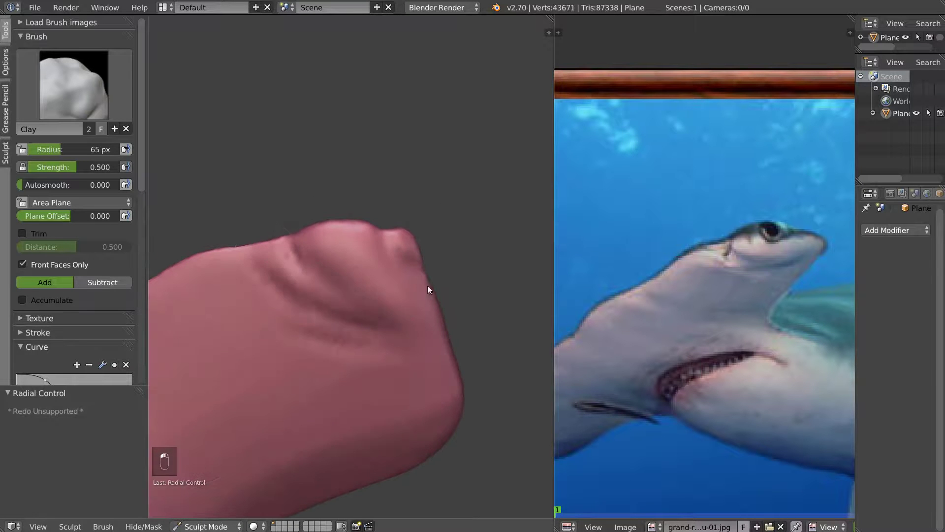
{"action": "middle_click_drag", "start_coordinate": [408, 312], "coordinate": [363, 273]}
- Round out the volume around the eye and along the head's end with more Clay brush strokes
{"action": "mouse_move", "coordinate": [384, 232]}
{"action": "left_mouse_down"}
{"action": "mouse_move", "coordinate": [458, 252]}
{"action": "mouse_move", "coordinate": [483, 248]}
{"action": "left_mouse_up"}
{"action": "mouse_move", "coordinate": [482, 249]}
{"action": "middle_mouse_down"}
{"action": "mouse_move", "coordinate": [402, 335]}
{"action": "mouse_move", "coordinate": [392, 266]}
{"action": "mouse_move", "coordinate": [315, 256]}
{"action": "middle_mouse_up"}
{"action": "mouse_move", "coordinate": [288, 232]}
{"action": "left_mouse_down"}
{"action": "mouse_move", "coordinate": [393, 181]}
{"action": "mouse_move", "coordinate": [320, 191]}
{"action": "mouse_move", "coordinate": [339, 212]}
{"action": "mouse_move", "coordinate": [413, 196]}
{"action": "left_mouse_up"}
{"action": "mouse_move", "coordinate": [414, 197]}
{"action": "middle_mouse_down"}
{"action": "mouse_move", "coordinate": [333, 197]}
{"action": "mouse_move", "coordinate": [349, 225]}
{"action": "middle_mouse_up"}
{"action": "left_click_drag", "start_coordinate": [373, 250], "coordinate": [379, 253]}
{"action": "mouse_move", "coordinate": [380, 253]}
{"action": "middle_mouse_down"}
{"action": "mouse_move", "coordinate": [369, 213]}
{"action": "mouse_move", "coordinate": [317, 279]}
{"action": "middle_mouse_up"}
{"action": "mouse_move", "coordinate": [303, 273]}
{"action": "left_mouse_down"}
{"action": "mouse_move", "coordinate": [400, 285]}
{"action": "mouse_move", "coordinate": [277, 285]}
{"action": "mouse_move", "coordinate": [300, 306]}
{"action": "mouse_move", "coordinate": [310, 301]}
{"action": "left_mouse_up"}
{"action": "middle_click_drag", "start_coordinate": [310, 301], "coordinate": [323, 267]}
{"action": "mouse_move", "coordinate": [284, 329]}
{"action": "left_mouse_down"}
{"action": "mouse_move", "coordinate": [272, 355]}
{"action": "mouse_move", "coordinate": [311, 335]}
{"action": "left_mouse_up"}
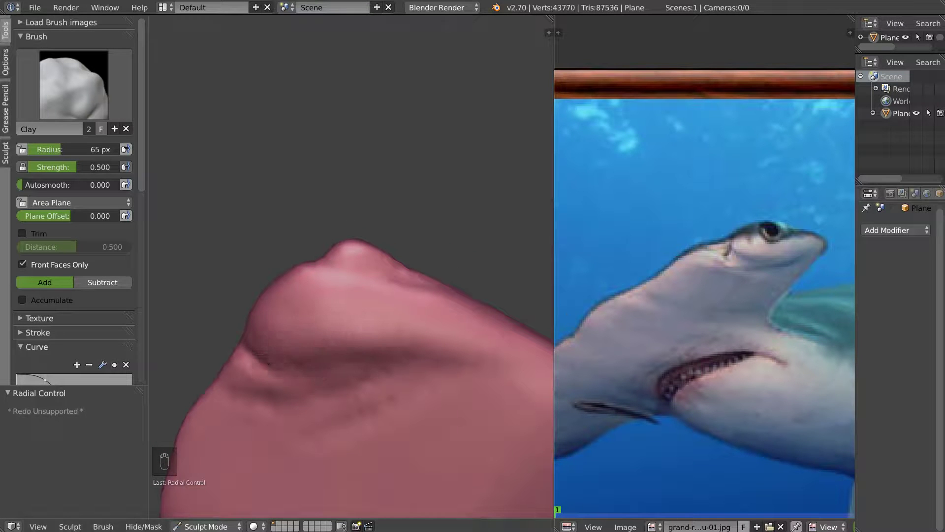
{"action": "mouse_move", "coordinate": [402, 334]}
{"action": "middle_mouse_down"}
{"action": "mouse_move", "coordinate": [395, 311]}
{"action": "mouse_move", "coordinate": [293, 366]}
{"action": "middle_mouse_up"}
{"action": "left_click_drag", "start_coordinate": [294, 365], "coordinate": [402, 350]}
{"action": "mouse_move", "coordinate": [285, 300]}
{"action": "middle_mouse_down"}
{"action": "mouse_move", "coordinate": [377, 391]}
{"action": "mouse_move", "coordinate": [333, 310]}
{"action": "mouse_move", "coordinate": [247, 271]}
{"action": "mouse_move", "coordinate": [371, 250]}
{"action": "middle_mouse_up"}
- Flatten the front of the chest muscle with the Scrape/Peaks brush at a 65 px radius and smooth it
{"action": "scroll", "coordinate": [372, 249], "scroll_direction": "down", "scroll_amount": 8}
{"action": "mouse_move", "coordinate": [352, 281]}
{"action": "middle_mouse_down"}
{"action": "mouse_move", "coordinate": [321, 318]}
{"action": "mouse_move", "coordinate": [344, 284]}
{"action": "mouse_move", "coordinate": [268, 302]}
{"action": "mouse_move", "coordinate": [337, 276]}
{"action": "mouse_move", "coordinate": [421, 282]}
{"action": "mouse_move", "coordinate": [337, 284]}
{"action": "middle_mouse_up"}
{"action": "scroll", "coordinate": [296, 291], "scroll_direction": "up", "scroll_amount": 2}
{"action": "scroll", "coordinate": [338, 283], "scroll_direction": "up", "scroll_amount": 5}
{"action": "mouse_move", "coordinate": [421, 297]}
{"action": "middle_mouse_down", "text": "shift"}
{"action": "mouse_move", "coordinate": [413, 270]}
{"action": "mouse_move", "coordinate": [345, 285]}
{"action": "mouse_move", "coordinate": [350, 297]}
{"action": "middle_mouse_up", "text": "shift"}
{"action": "scroll", "coordinate": [413, 270], "scroll_direction": "down", "scroll_amount": 3}
{"action": "scroll", "coordinate": [367, 288], "scroll_direction": "up", "scroll_amount": 5}
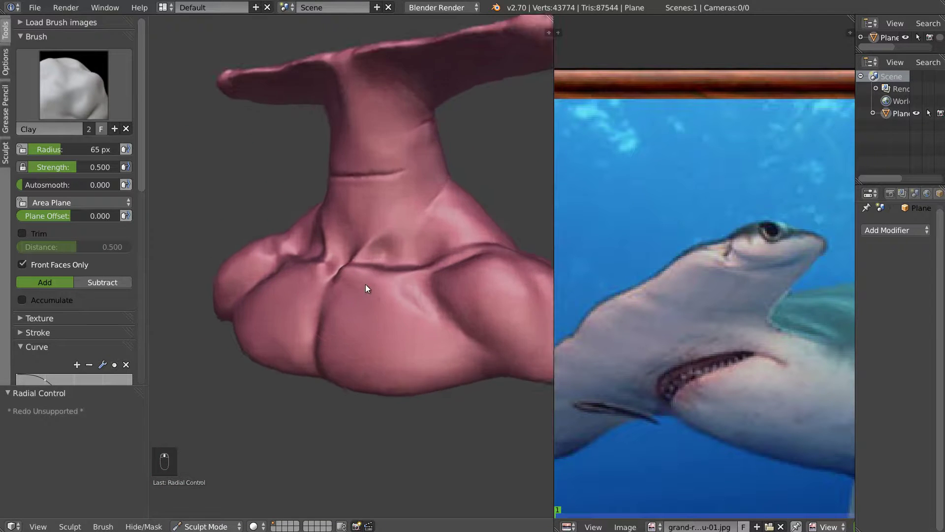
{"action": "scroll", "coordinate": [382, 310], "scroll_direction": "up", "scroll_amount": 3}
{"action": "key", "text": "q"}
{"action": "mouse_move", "coordinate": [439, 325]}
{"action": "left_mouse_down"}
{"action": "mouse_move", "coordinate": [391, 302]}
{"action": "mouse_move", "coordinate": [441, 347]}
{"action": "mouse_move", "coordinate": [436, 323]}
{"action": "mouse_move", "coordinate": [374, 297]}
{"action": "mouse_move", "coordinate": [408, 322]}
{"action": "mouse_move", "coordinate": [371, 322]}
{"action": "mouse_move", "coordinate": [344, 298]}
{"action": "left_mouse_up"}
{"action": "middle_click_drag", "start_coordinate": [291, 298], "coordinate": [408, 322]}
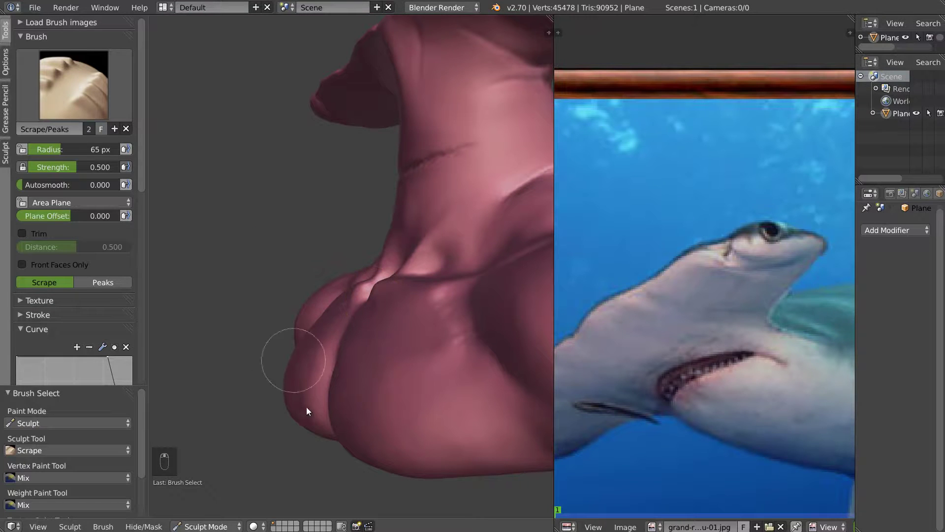
{"action": "mouse_move", "coordinate": [359, 324]}
{"action": "left_mouse_down"}
{"action": "mouse_move", "coordinate": [451, 342]}
{"action": "mouse_move", "coordinate": [371, 341]}
{"action": "mouse_move", "coordinate": [376, 375]}
{"action": "mouse_move", "coordinate": [361, 374]}
{"action": "mouse_move", "coordinate": [397, 347]}
{"action": "mouse_move", "coordinate": [415, 347]}
{"action": "mouse_move", "coordinate": [444, 319]}
{"action": "left_mouse_up"}
{"action": "key", "text": "s"}
{"action": "key", "text": "s"}
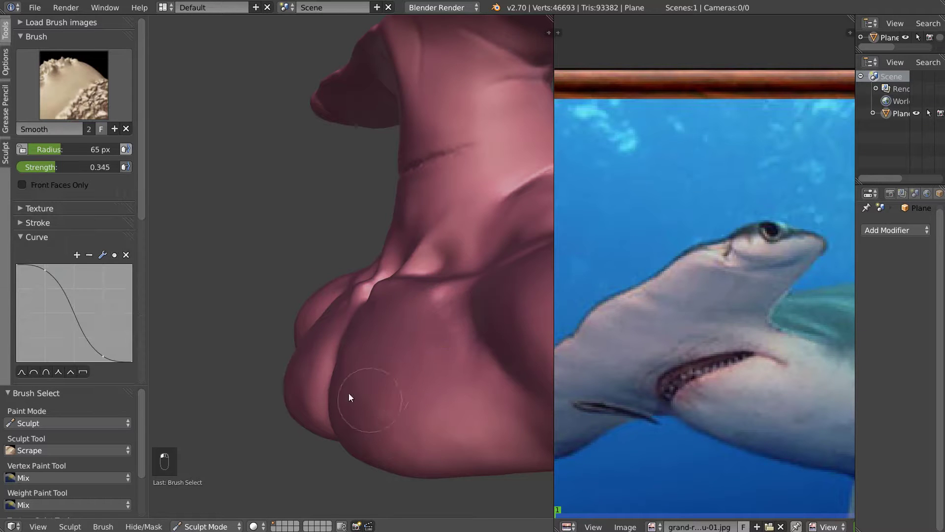
- Flatten the lower chest and its underside with the Scrape/Peaks brush, enlarging its radius to 72 px
{"action": "mouse_move", "coordinate": [418, 363]}
{"action": "middle_mouse_down"}
{"action": "mouse_move", "coordinate": [398, 364]}
{"action": "mouse_move", "coordinate": [333, 331]}
{"action": "mouse_move", "coordinate": [274, 355]}
{"action": "mouse_move", "coordinate": [290, 362]}
{"action": "mouse_move", "coordinate": [288, 350]}
{"action": "mouse_move", "coordinate": [297, 352]}
{"action": "mouse_move", "coordinate": [289, 355]}
{"action": "middle_mouse_up"}
{"action": "scroll", "coordinate": [289, 350], "scroll_direction": "up", "scroll_amount": 1}
{"action": "key", "text": "f"}
{"action": "left_click", "coordinate": [290, 349]}
{"action": "mouse_move", "coordinate": [285, 398]}
{"action": "left_mouse_down"}
{"action": "mouse_move", "coordinate": [286, 448]}
{"action": "mouse_move", "coordinate": [288, 425]}
{"action": "left_mouse_up"}
{"action": "mouse_move", "coordinate": [341, 383]}
{"action": "middle_mouse_down"}
{"action": "mouse_move", "coordinate": [416, 379]}
{"action": "mouse_move", "coordinate": [341, 396]}
{"action": "middle_mouse_up"}
{"action": "key", "text": "f"}
{"action": "left_click", "coordinate": [354, 393]}
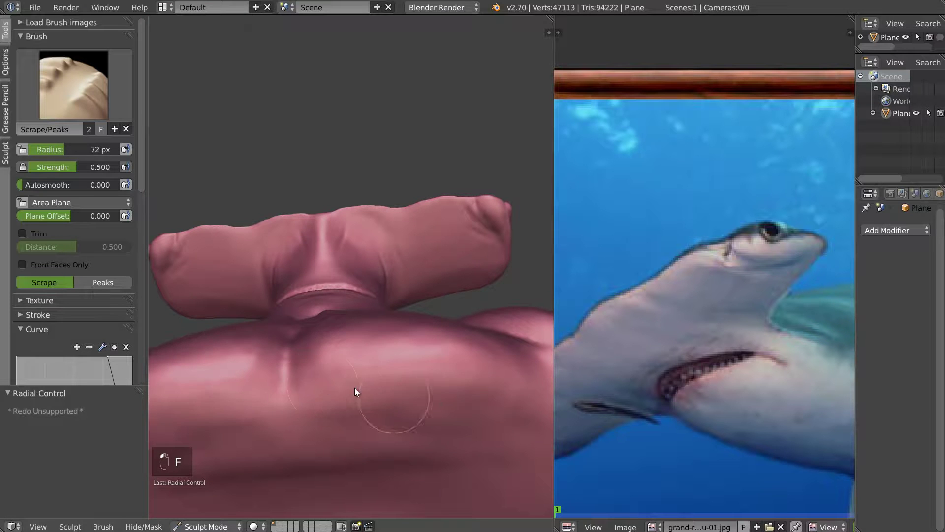
{"action": "mouse_move", "coordinate": [424, 396]}
{"action": "middle_mouse_down"}
{"action": "mouse_move", "coordinate": [502, 372]}
{"action": "mouse_move", "coordinate": [521, 339]}
{"action": "middle_mouse_up"}
{"action": "left_click_drag", "start_coordinate": [494, 387], "coordinate": [502, 380]}
{"action": "mouse_move", "coordinate": [502, 382]}
{"action": "middle_mouse_down"}
{"action": "mouse_move", "coordinate": [433, 399]}
{"action": "mouse_move", "coordinate": [390, 441]}
{"action": "middle_mouse_up"}
{"action": "mouse_move", "coordinate": [392, 436]}
{"action": "left_mouse_down"}
{"action": "mouse_move", "coordinate": [406, 431]}
{"action": "mouse_move", "coordinate": [390, 435]}
{"action": "left_mouse_up"}
{"action": "middle_click_drag", "start_coordinate": [438, 418], "coordinate": [447, 418]}
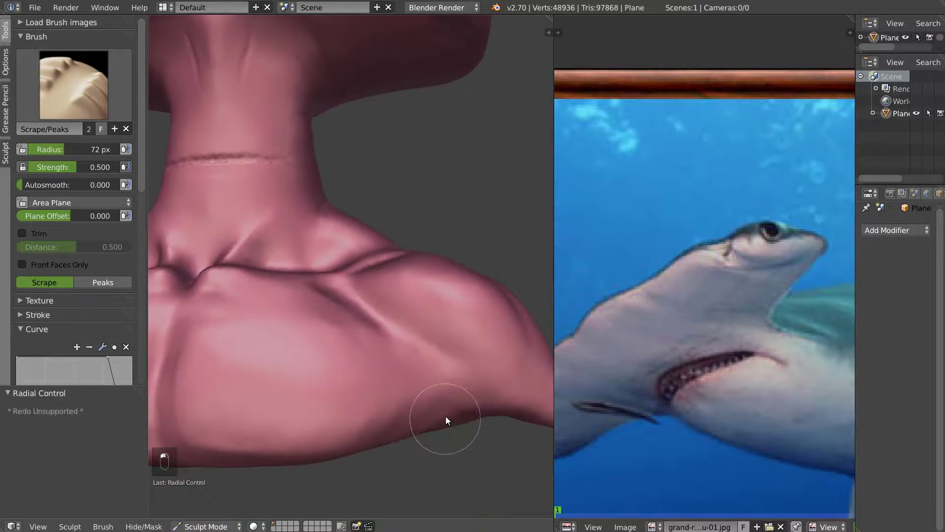
- Smooth the chest surface beside its centre line
{"action": "scroll", "coordinate": [400, 387], "scroll_direction": "down", "scroll_amount": 3}
{"action": "scroll", "coordinate": [404, 389], "scroll_direction": "up", "scroll_amount": 3}
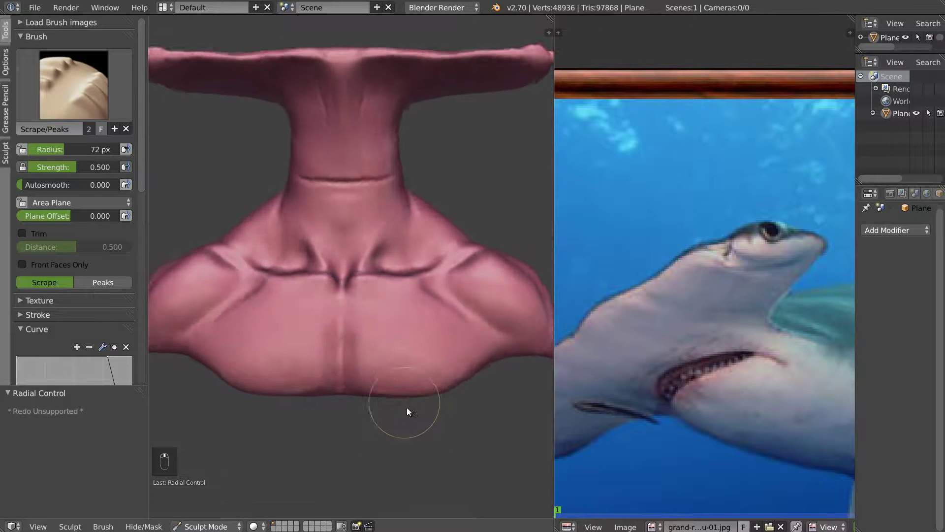
{"action": "mouse_move", "coordinate": [391, 364]}
{"action": "left_mouse_down", "text": "shift"}
{"action": "mouse_move", "coordinate": [379, 353]}
{"action": "mouse_move", "coordinate": [372, 371]}
{"action": "mouse_move", "coordinate": [442, 368]}
{"action": "mouse_move", "coordinate": [432, 342]}
{"action": "left_mouse_up", "text": "shift"}
{"action": "mouse_move", "coordinate": [432, 342]}
{"action": "middle_mouse_down"}
{"action": "mouse_move", "coordinate": [358, 340]}
{"action": "mouse_move", "coordinate": [374, 317]}
{"action": "middle_mouse_up"}
- Scrape the shoulder muscle into flatter planes from several sides with the Scrape/Peaks brush
{"action": "mouse_move", "coordinate": [238, 394]}
{"action": "left_mouse_down"}
{"action": "mouse_move", "coordinate": [245, 428]}
{"action": "mouse_move", "coordinate": [296, 298]}
{"action": "mouse_move", "coordinate": [265, 357]}
{"action": "left_mouse_up"}
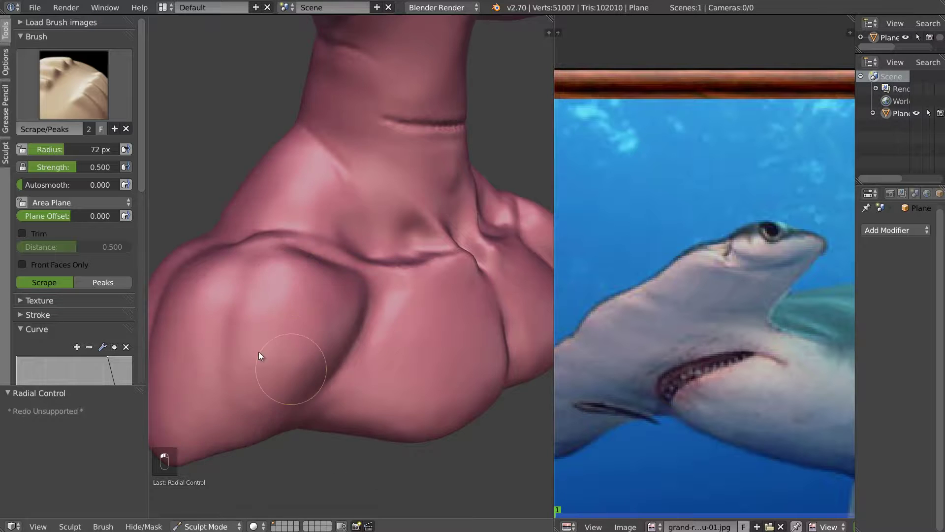
{"action": "middle_click_drag", "start_coordinate": [265, 356], "coordinate": [365, 314]}
{"action": "mouse_move", "coordinate": [365, 315]}
{"action": "left_mouse_down"}
{"action": "mouse_move", "coordinate": [338, 329]}
{"action": "mouse_move", "coordinate": [373, 311]}
{"action": "mouse_move", "coordinate": [296, 359]}
{"action": "left_mouse_up"}
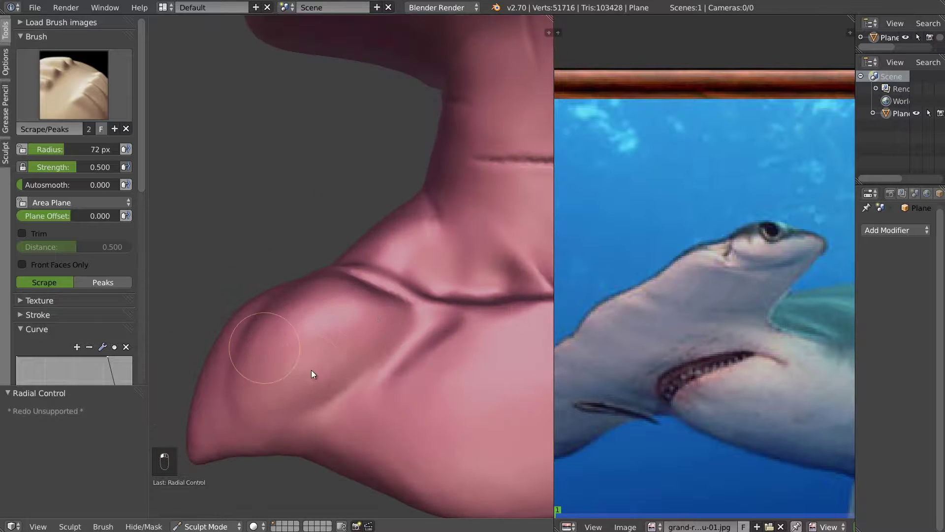
{"action": "middle_click_drag", "start_coordinate": [295, 359], "coordinate": [308, 268]}
{"action": "mouse_move", "coordinate": [309, 268]}
{"action": "left_mouse_down"}
{"action": "mouse_move", "coordinate": [332, 279]}
{"action": "mouse_move", "coordinate": [302, 260]}
{"action": "mouse_move", "coordinate": [263, 348]}
{"action": "mouse_move", "coordinate": [321, 276]}
{"action": "mouse_move", "coordinate": [285, 399]}
{"action": "mouse_move", "coordinate": [290, 306]}
{"action": "mouse_move", "coordinate": [242, 258]}
{"action": "mouse_move", "coordinate": [264, 296]}
{"action": "mouse_move", "coordinate": [228, 428]}
{"action": "mouse_move", "coordinate": [253, 343]}
{"action": "mouse_move", "coordinate": [255, 411]}
{"action": "left_mouse_up"}
{"action": "mouse_move", "coordinate": [254, 411]}
{"action": "middle_mouse_down"}
{"action": "mouse_move", "coordinate": [220, 316]}
{"action": "mouse_move", "coordinate": [235, 314]}
{"action": "middle_mouse_up"}
{"action": "mouse_move", "coordinate": [235, 313]}
{"action": "left_mouse_down"}
{"action": "mouse_move", "coordinate": [247, 414]}
{"action": "mouse_move", "coordinate": [229, 433]}
{"action": "mouse_move", "coordinate": [291, 411]}
{"action": "left_mouse_up"}
- Add strokes above and below the horizontal crease on the neck with the Draw brush at a 21 px radius
{"action": "scroll", "coordinate": [379, 328], "scroll_direction": "down", "scroll_amount": 5}
{"action": "mouse_move", "coordinate": [377, 326]}
{"action": "middle_mouse_down"}
{"action": "mouse_move", "coordinate": [438, 342]}
{"action": "mouse_move", "coordinate": [472, 382]}
{"action": "mouse_move", "coordinate": [553, 374]}
{"action": "mouse_move", "coordinate": [327, 347]}
{"action": "mouse_move", "coordinate": [378, 348]}
{"action": "mouse_move", "coordinate": [404, 327]}
{"action": "mouse_move", "coordinate": [222, 312]}
{"action": "mouse_move", "coordinate": [349, 310]}
{"action": "mouse_move", "coordinate": [327, 271]}
{"action": "mouse_move", "coordinate": [375, 284]}
{"action": "mouse_move", "coordinate": [394, 273]}
{"action": "mouse_move", "coordinate": [369, 297]}
{"action": "mouse_move", "coordinate": [336, 296]}
{"action": "mouse_move", "coordinate": [362, 272]}
{"action": "mouse_move", "coordinate": [380, 297]}
{"action": "mouse_move", "coordinate": [338, 297]}
{"action": "middle_mouse_up"}
{"action": "scroll", "coordinate": [473, 382], "scroll_direction": "up", "scroll_amount": 3}
{"action": "scroll", "coordinate": [344, 290], "scroll_direction": "up", "scroll_amount": 2}
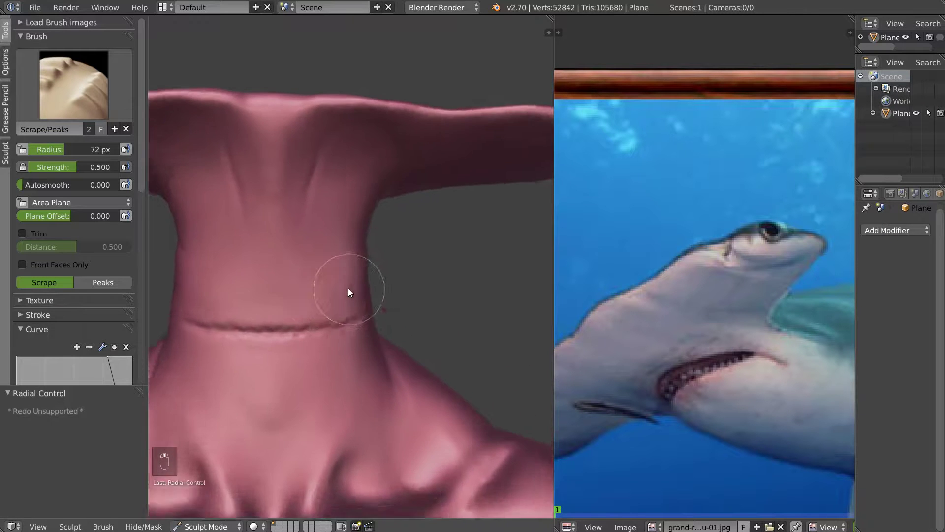
{"action": "scroll", "coordinate": [320, 292], "scroll_direction": "up", "scroll_amount": 2}
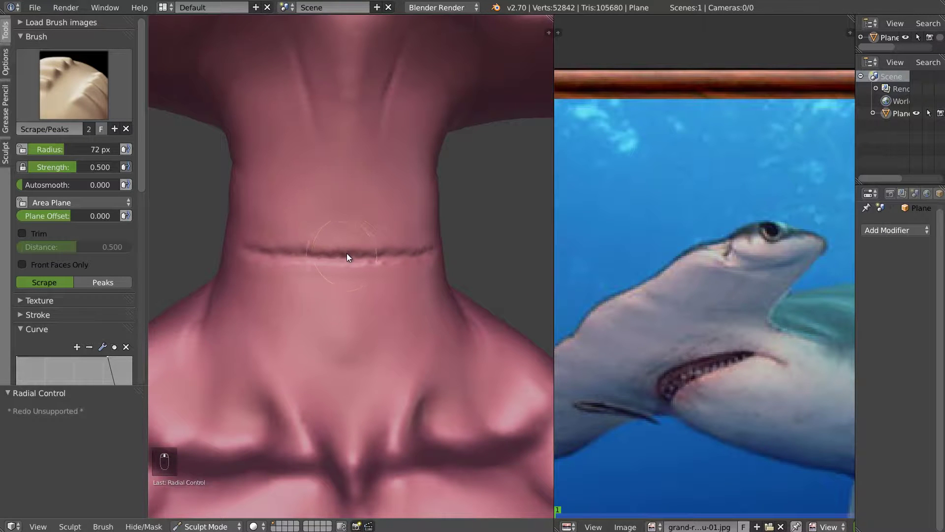
{"action": "key", "text": "f"}
{"action": "left_click", "coordinate": [328, 251]}
{"action": "key", "text": "d"}
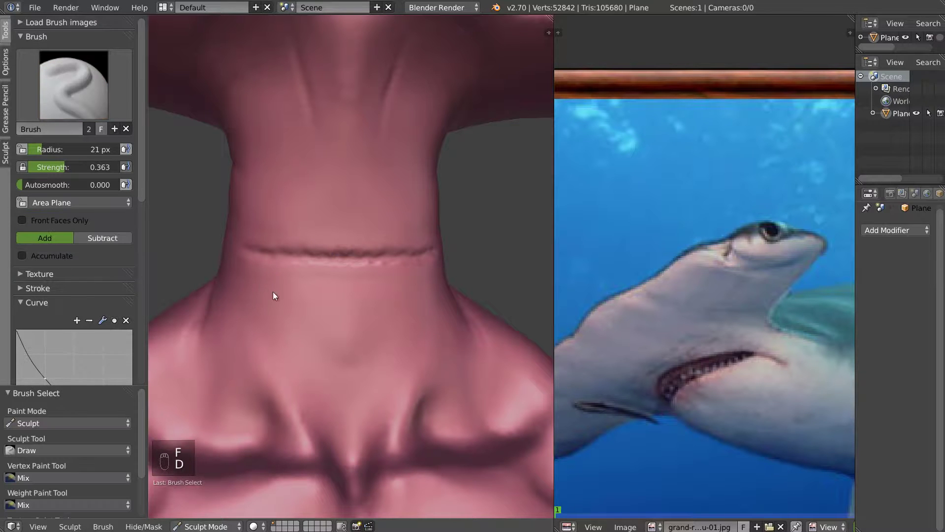
{"action": "left_click_drag", "start_coordinate": [246, 249], "coordinate": [321, 243]}
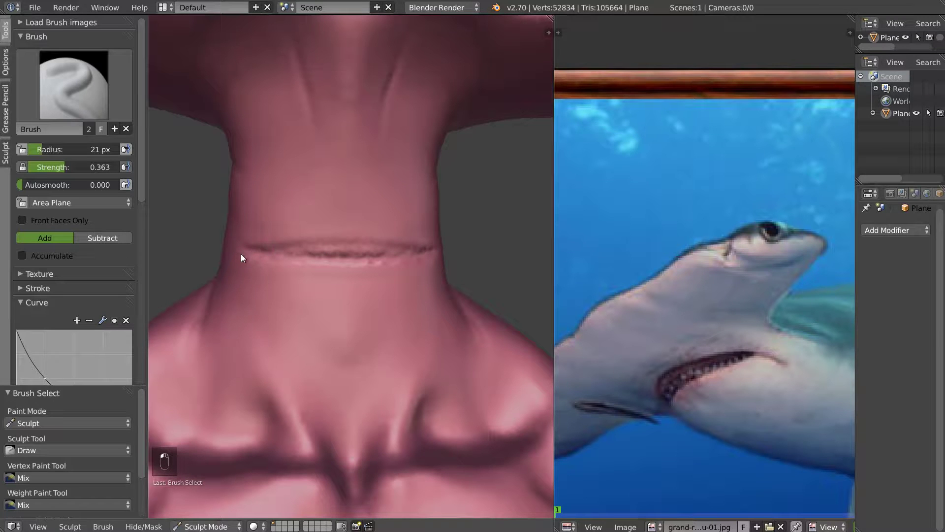
{"action": "mouse_move", "coordinate": [241, 256]}
{"action": "left_mouse_down"}
{"action": "mouse_move", "coordinate": [225, 264]}
{"action": "mouse_move", "coordinate": [296, 247]}
{"action": "left_mouse_up"}
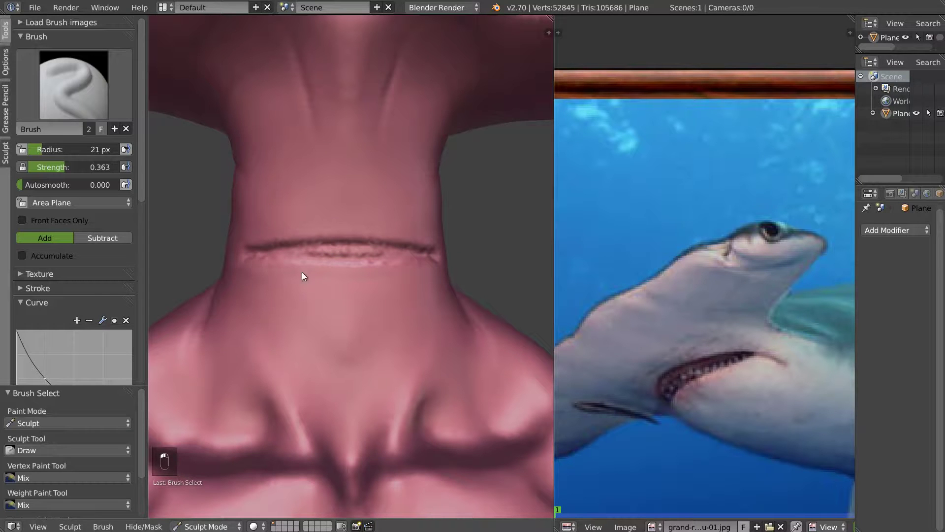
{"action": "mouse_move", "coordinate": [370, 268]}
{"action": "left_mouse_down"}
{"action": "mouse_move", "coordinate": [378, 267]}
{"action": "mouse_move", "coordinate": [249, 261]}
{"action": "mouse_move", "coordinate": [404, 255]}
{"action": "left_mouse_up"}
- Deepen the neck crease towards its ends around the sides of the neck with the Draw brush
{"action": "mouse_move", "coordinate": [404, 255]}
{"action": "middle_mouse_down"}
{"action": "mouse_move", "coordinate": [350, 274]}
{"action": "mouse_move", "coordinate": [415, 257]}
{"action": "mouse_move", "coordinate": [403, 246]}
{"action": "middle_mouse_up"}
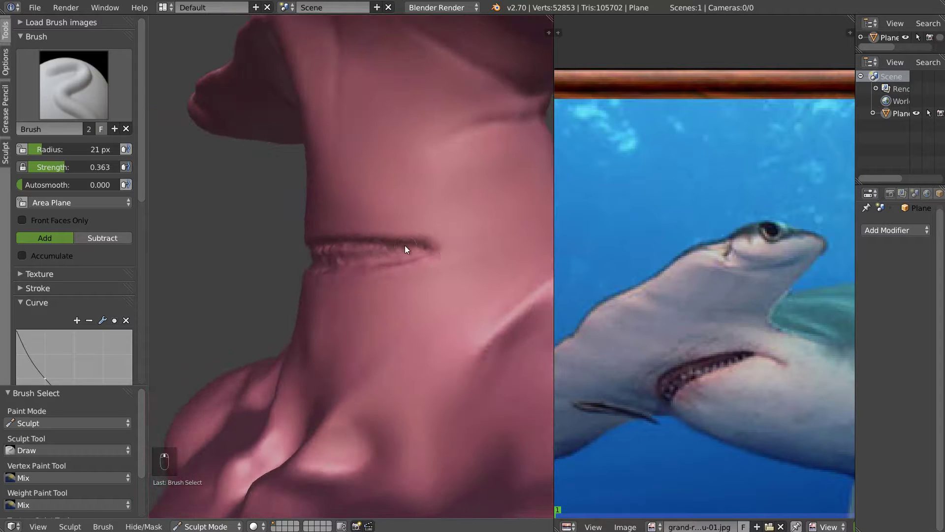
{"action": "left_click_drag", "start_coordinate": [452, 259], "coordinate": [348, 244]}
{"action": "middle_click_drag", "start_coordinate": [348, 244], "coordinate": [323, 251]}
{"action": "mouse_move", "coordinate": [291, 244]}
{"action": "left_mouse_down"}
{"action": "mouse_move", "coordinate": [241, 255]}
{"action": "mouse_move", "coordinate": [326, 255]}
{"action": "left_mouse_up"}
{"action": "scroll", "coordinate": [45, 265], "scroll_direction": "down", "scroll_amount": 10}
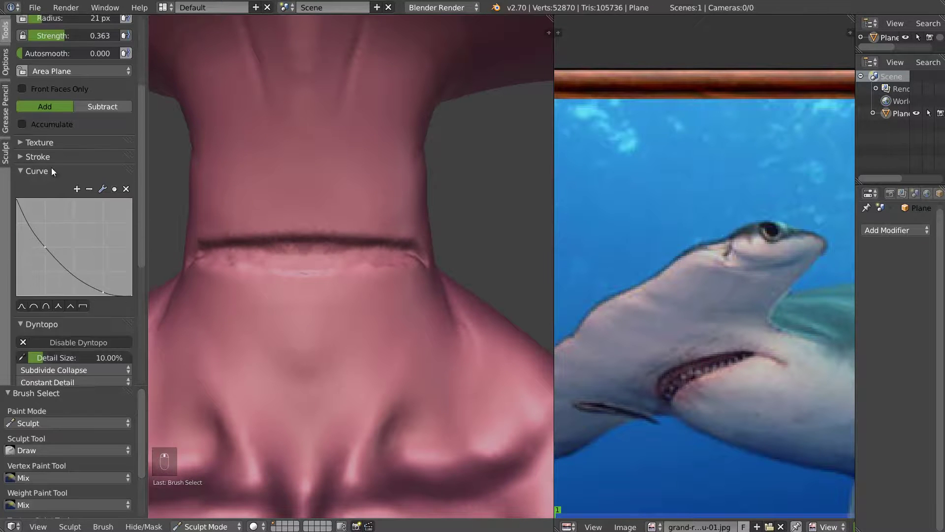
{"action": "mouse_move", "coordinate": [227, 200]}
{"action": "middle_mouse_down"}
{"action": "mouse_move", "coordinate": [310, 259]}
{"action": "mouse_move", "coordinate": [253, 264]}
{"action": "middle_mouse_up"}
{"action": "mouse_move", "coordinate": [371, 255]}
{"action": "left_mouse_down"}
{"action": "mouse_move", "coordinate": [276, 255]}
{"action": "mouse_move", "coordinate": [327, 251]}
{"action": "left_mouse_up"}
{"action": "mouse_move", "coordinate": [327, 252]}
{"action": "middle_mouse_down"}
{"action": "mouse_move", "coordinate": [293, 239]}
{"action": "mouse_move", "coordinate": [200, 257]}
{"action": "middle_mouse_up"}
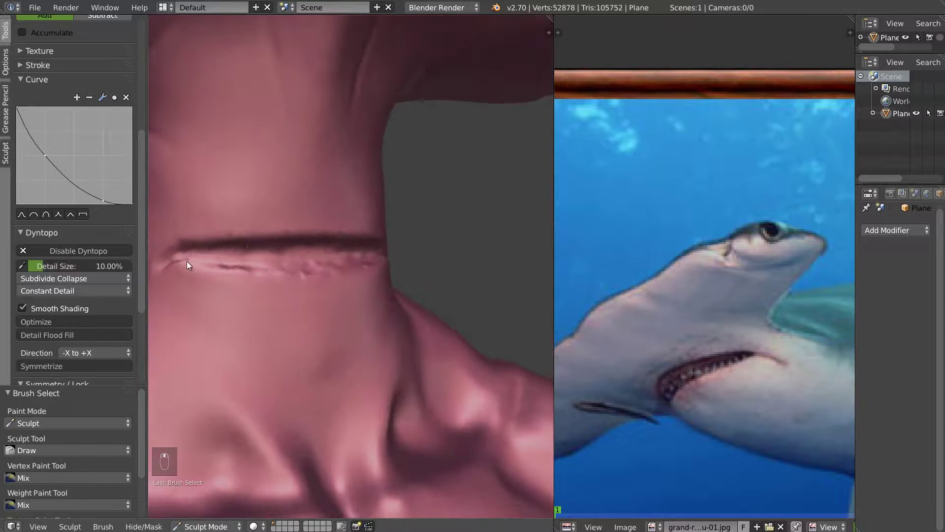
- Sharpen the lower edge of the neck crease and darken the recess above it with Draw strokes
{"action": "mouse_move", "coordinate": [187, 248]}
{"action": "left_mouse_down"}
{"action": "mouse_move", "coordinate": [252, 255]}
{"action": "mouse_move", "coordinate": [205, 260]}
{"action": "mouse_move", "coordinate": [330, 256]}
{"action": "left_mouse_up"}
{"action": "mouse_move", "coordinate": [311, 252]}
{"action": "middle_mouse_down"}
{"action": "mouse_move", "coordinate": [289, 241]}
{"action": "mouse_move", "coordinate": [312, 236]}
{"action": "mouse_move", "coordinate": [247, 250]}
{"action": "mouse_move", "coordinate": [222, 235]}
{"action": "middle_mouse_up"}
{"action": "left_click", "coordinate": [295, 244]}
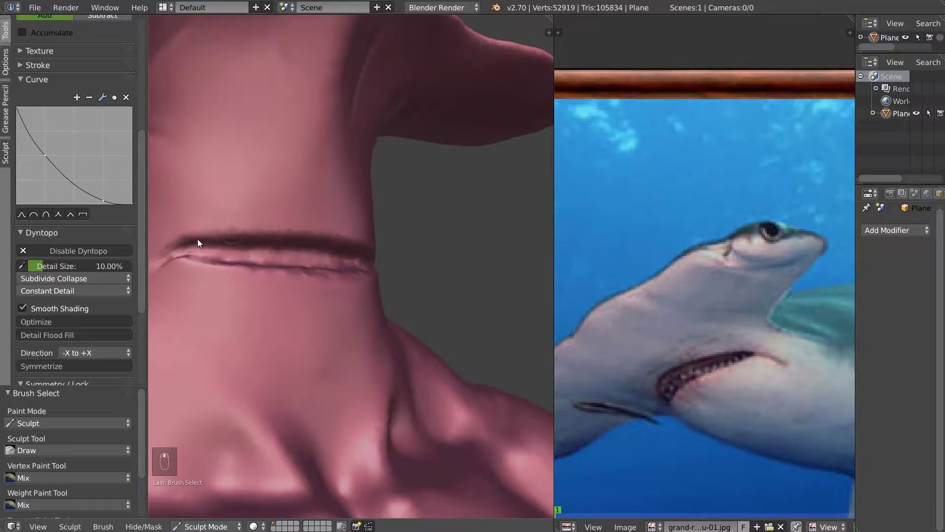
{"action": "mouse_move", "coordinate": [304, 241]}
{"action": "left_mouse_down"}
{"action": "mouse_move", "coordinate": [291, 236]}
{"action": "mouse_move", "coordinate": [324, 243]}
{"action": "mouse_move", "coordinate": [288, 256]}
{"action": "left_mouse_up"}
{"action": "middle_click_drag", "start_coordinate": [288, 256], "coordinate": [204, 259]}
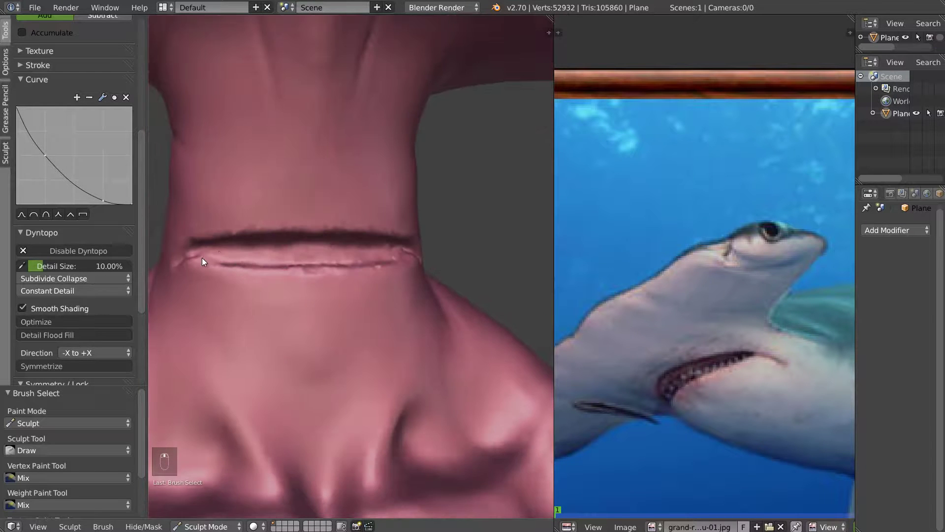
- Deepen the opening between the upper and lower edges of the neck crease and define its lower lip
{"action": "mouse_move", "coordinate": [289, 255]}
{"action": "left_mouse_down"}
{"action": "mouse_move", "coordinate": [263, 259]}
{"action": "mouse_move", "coordinate": [361, 262]}
{"action": "mouse_move", "coordinate": [215, 259]}
{"action": "left_mouse_up"}
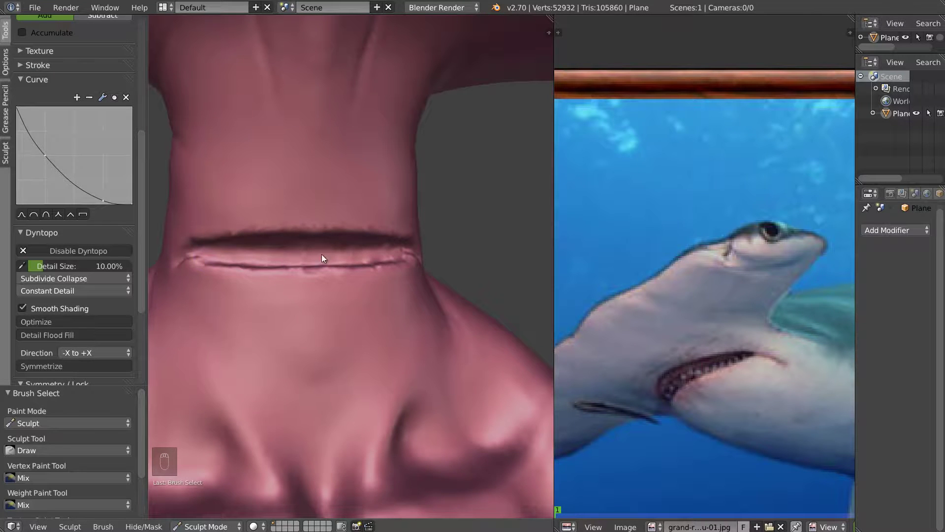
{"action": "middle_click_drag", "start_coordinate": [409, 250], "coordinate": [364, 255]}
{"action": "mouse_move", "coordinate": [364, 255]}
{"action": "left_mouse_down"}
{"action": "mouse_move", "coordinate": [341, 244]}
{"action": "mouse_move", "coordinate": [430, 255]}
{"action": "left_mouse_up"}
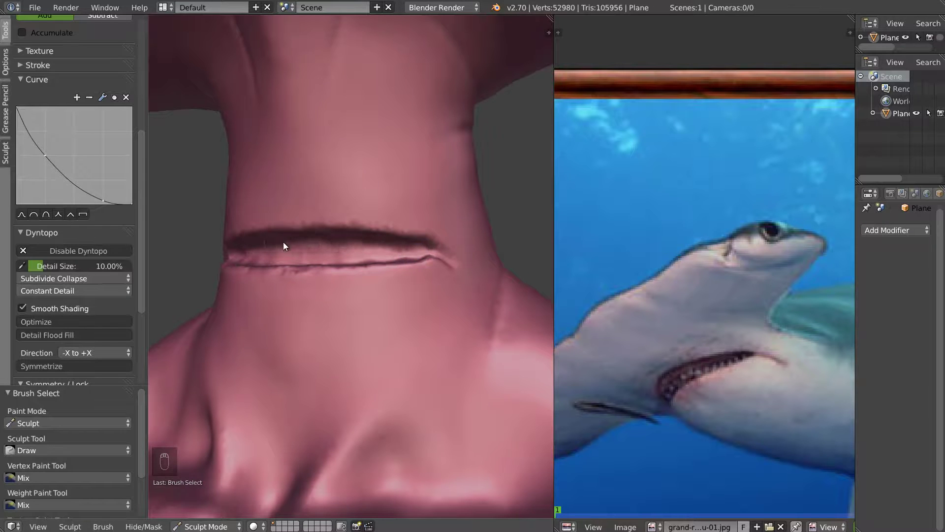
{"action": "middle_click_drag", "start_coordinate": [279, 239], "coordinate": [312, 211]}
{"action": "mouse_move", "coordinate": [226, 249]}
{"action": "left_mouse_down"}
{"action": "mouse_move", "coordinate": [270, 233]}
{"action": "mouse_move", "coordinate": [302, 236]}
{"action": "left_mouse_up"}
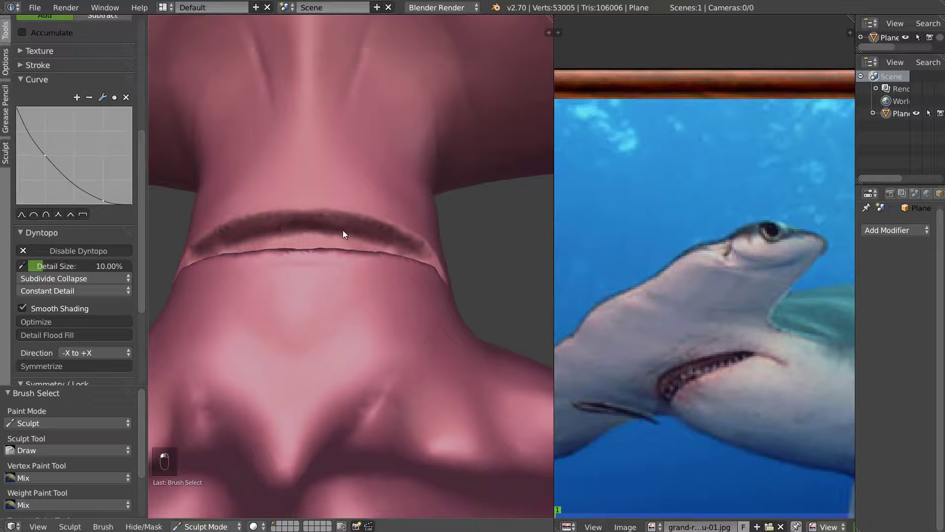
{"action": "left_click_drag", "start_coordinate": [393, 244], "coordinate": [316, 245]}
{"action": "middle_click_drag", "start_coordinate": [317, 244], "coordinate": [331, 285]}
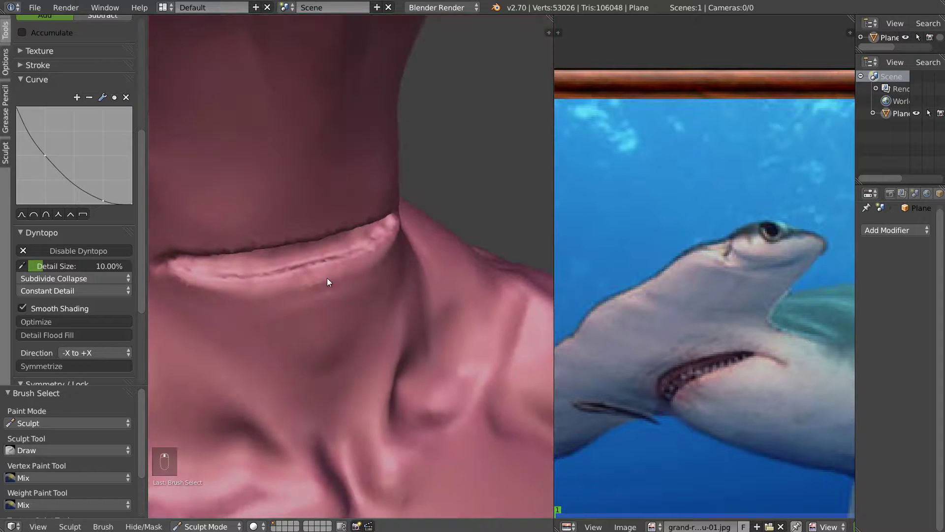
- Add Draw strokes along the raised lower lip of the neck crease towards its side end
{"action": "mouse_move", "coordinate": [269, 261]}
{"action": "middle_mouse_down"}
{"action": "mouse_move", "coordinate": [291, 279]}
{"action": "mouse_move", "coordinate": [241, 274]}
{"action": "middle_mouse_up"}
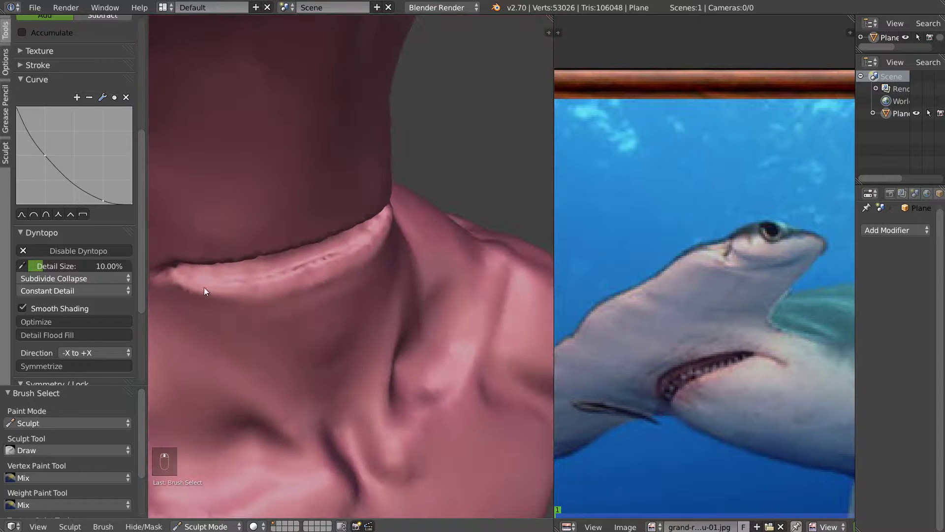
{"action": "mouse_move", "coordinate": [367, 250]}
{"action": "left_mouse_down"}
{"action": "mouse_move", "coordinate": [253, 271]}
{"action": "mouse_move", "coordinate": [306, 253]}
{"action": "left_mouse_up"}
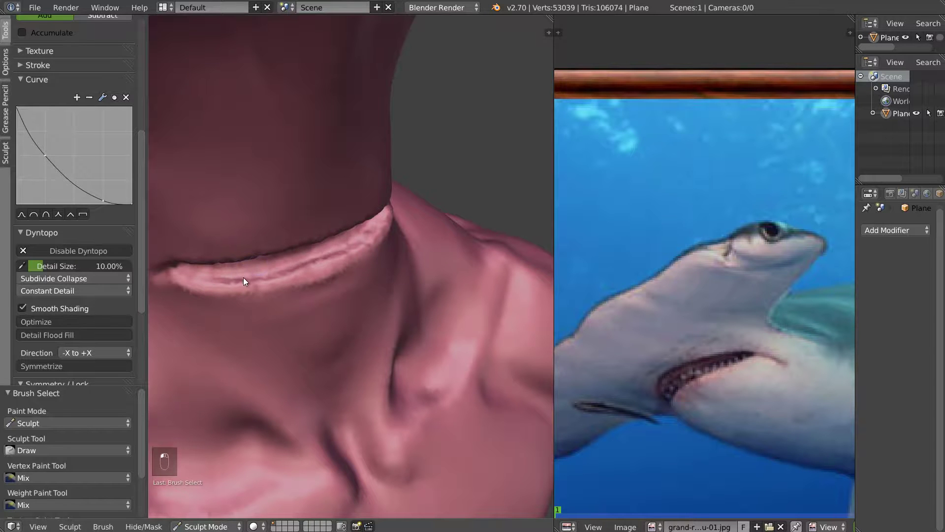
{"action": "mouse_move", "coordinate": [341, 252]}
{"action": "middle_mouse_down"}
{"action": "mouse_move", "coordinate": [300, 223]}
{"action": "mouse_move", "coordinate": [268, 253]}
{"action": "middle_mouse_up"}
{"action": "left_click_drag", "start_coordinate": [268, 253], "coordinate": [194, 253]}
{"action": "middle_click_drag", "start_coordinate": [202, 248], "coordinate": [229, 231]}
{"action": "left_click_drag", "start_coordinate": [261, 243], "coordinate": [456, 239]}
- Sculpt the surface between the upper and lower edges of the neck crease with short Draw strokes
{"action": "mouse_move", "coordinate": [456, 239]}
{"action": "middle_mouse_down"}
{"action": "mouse_move", "coordinate": [332, 255]}
{"action": "mouse_move", "coordinate": [352, 255]}
{"action": "middle_mouse_up"}
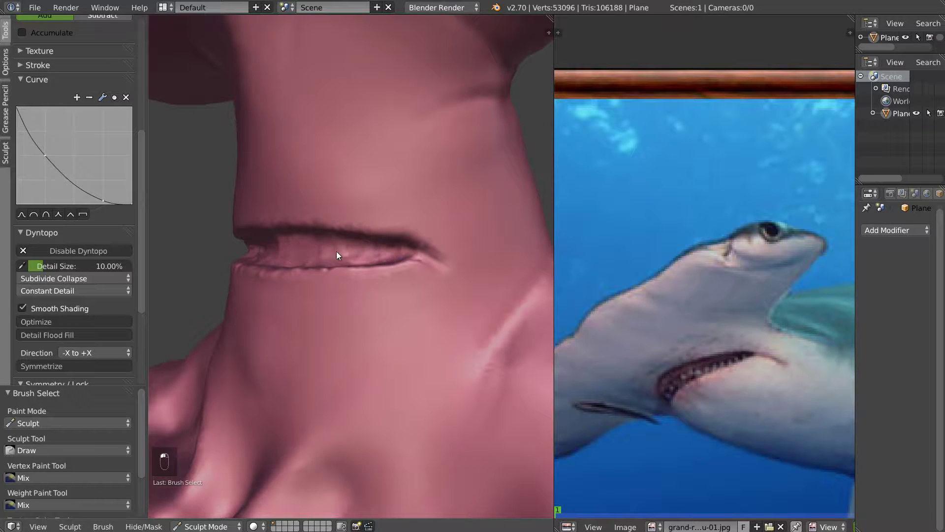
{"action": "left_click_drag", "start_coordinate": [323, 240], "coordinate": [311, 244]}
{"action": "middle_click_drag", "start_coordinate": [310, 244], "coordinate": [290, 258]}
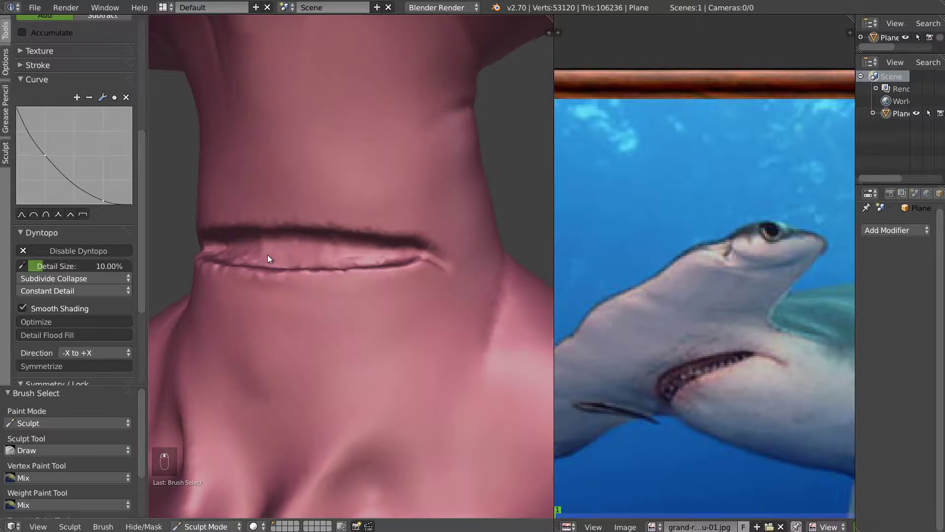
{"action": "left_click_drag", "start_coordinate": [304, 243], "coordinate": [336, 255]}
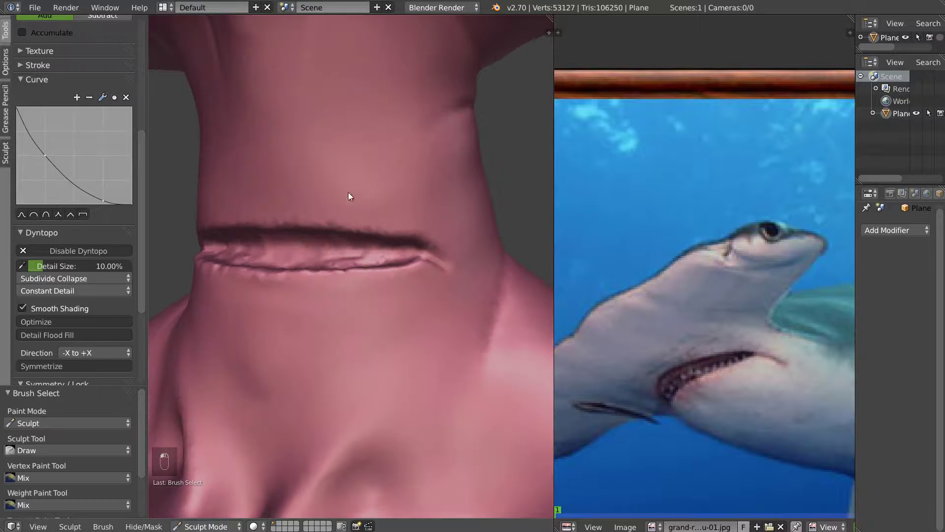
{"action": "key", "text": "space"}
{"action": "left_click", "coordinate": [326, 237]}
- Extend the Draw strokes inside the crease into its corners at the sides of the neck
{"action": "middle_click_drag", "start_coordinate": [344, 221], "coordinate": [316, 260]}
{"action": "mouse_move", "coordinate": [285, 262]}
{"action": "left_mouse_down"}
{"action": "mouse_move", "coordinate": [226, 261]}
{"action": "mouse_move", "coordinate": [282, 262]}
{"action": "left_mouse_up"}
{"action": "middle_click_drag", "start_coordinate": [414, 236], "coordinate": [343, 261]}
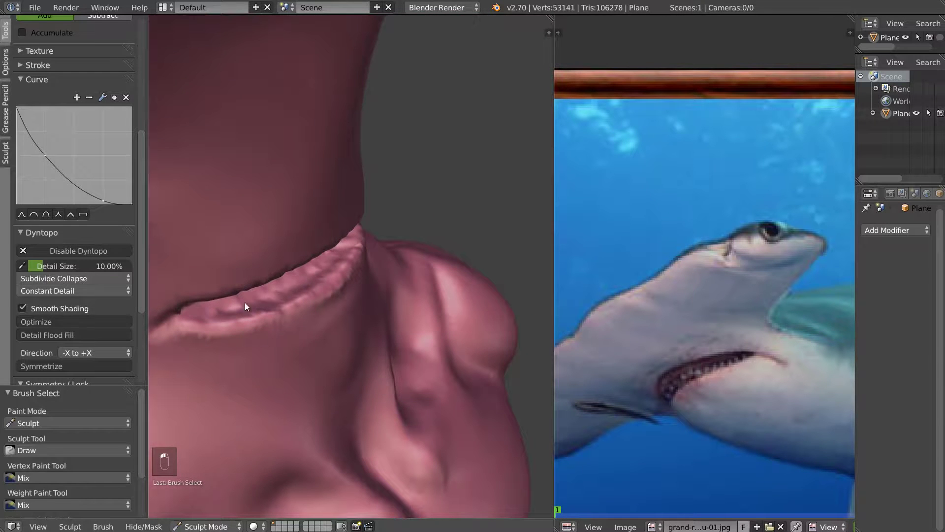
{"action": "left_click_drag", "start_coordinate": [213, 305], "coordinate": [231, 300]}
{"action": "mouse_move", "coordinate": [230, 299]}
{"action": "middle_mouse_down"}
{"action": "mouse_move", "coordinate": [276, 222]}
{"action": "mouse_move", "coordinate": [235, 271]}
{"action": "middle_mouse_up"}
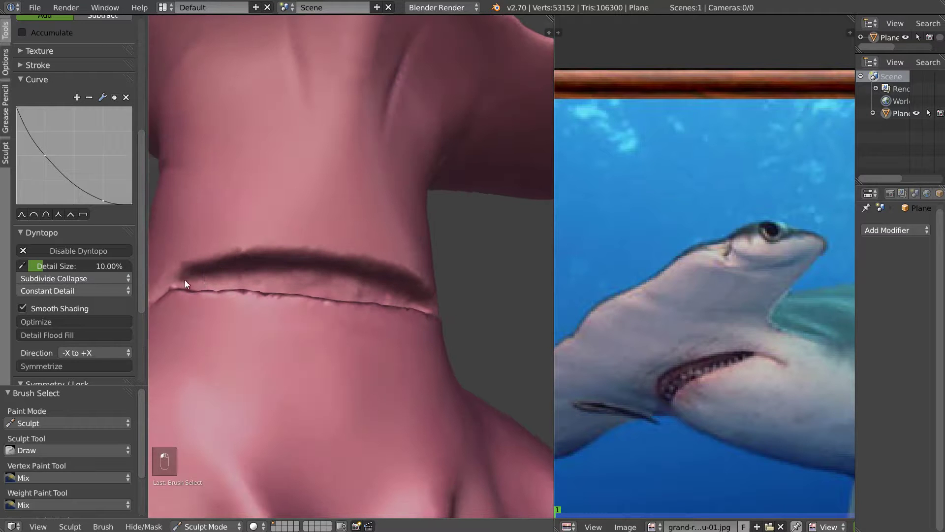
{"action": "left_click_drag", "start_coordinate": [230, 279], "coordinate": [197, 287]}
{"action": "mouse_move", "coordinate": [356, 214]}
{"action": "middle_mouse_down"}
{"action": "mouse_move", "coordinate": [307, 198]}
{"action": "mouse_move", "coordinate": [274, 235]}
{"action": "middle_mouse_up"}
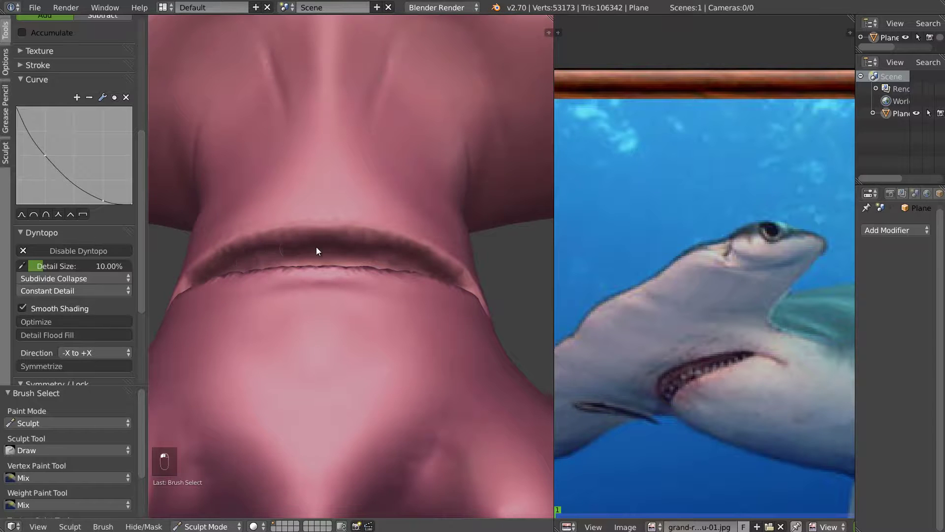
- Shape the dark recess under the upper edge across the front of the neck crease with Draw strokes
{"action": "left_click_drag", "start_coordinate": [282, 252], "coordinate": [286, 252]}
{"action": "middle_click_drag", "start_coordinate": [287, 252], "coordinate": [306, 253]}
{"action": "mouse_move", "coordinate": [206, 283]}
{"action": "left_mouse_down"}
{"action": "mouse_move", "coordinate": [300, 248]}
{"action": "mouse_move", "coordinate": [353, 243]}
{"action": "left_mouse_up"}
{"action": "mouse_move", "coordinate": [265, 247]}
{"action": "middle_mouse_down"}
{"action": "mouse_move", "coordinate": [241, 263]}
{"action": "mouse_move", "coordinate": [220, 262]}
{"action": "middle_mouse_up"}
{"action": "mouse_move", "coordinate": [220, 261]}
{"action": "left_mouse_down"}
{"action": "mouse_move", "coordinate": [194, 279]}
{"action": "mouse_move", "coordinate": [264, 254]}
{"action": "mouse_move", "coordinate": [315, 256]}
{"action": "left_mouse_up"}
{"action": "mouse_move", "coordinate": [325, 253]}
{"action": "middle_mouse_down"}
{"action": "mouse_move", "coordinate": [347, 226]}
{"action": "mouse_move", "coordinate": [255, 226]}
{"action": "mouse_move", "coordinate": [247, 239]}
{"action": "middle_mouse_up"}
{"action": "mouse_move", "coordinate": [285, 228]}
{"action": "left_mouse_down"}
{"action": "mouse_move", "coordinate": [331, 228]}
{"action": "mouse_move", "coordinate": [297, 229]}
{"action": "mouse_move", "coordinate": [243, 250]}
{"action": "left_mouse_up"}
- Define the groove between the inner surface and lower lip of the crease with Draw strokes
{"action": "middle_click_drag", "start_coordinate": [265, 248], "coordinate": [273, 253]}
{"action": "mouse_move", "coordinate": [217, 254]}
{"action": "left_mouse_down"}
{"action": "mouse_move", "coordinate": [355, 237]}
{"action": "mouse_move", "coordinate": [310, 236]}
{"action": "mouse_move", "coordinate": [350, 253]}
{"action": "left_mouse_up"}
{"action": "middle_click_drag", "start_coordinate": [350, 253], "coordinate": [221, 323]}
{"action": "left_click_drag", "start_coordinate": [334, 274], "coordinate": [283, 286]}
{"action": "mouse_move", "coordinate": [283, 287]}
{"action": "middle_mouse_down"}
{"action": "mouse_move", "coordinate": [312, 196]}
{"action": "mouse_move", "coordinate": [241, 279]}
{"action": "mouse_move", "coordinate": [206, 271]}
{"action": "middle_mouse_up"}
{"action": "mouse_move", "coordinate": [207, 272]}
{"action": "left_mouse_down"}
{"action": "mouse_move", "coordinate": [259, 270]}
{"action": "mouse_move", "coordinate": [207, 272]}
{"action": "left_mouse_up"}
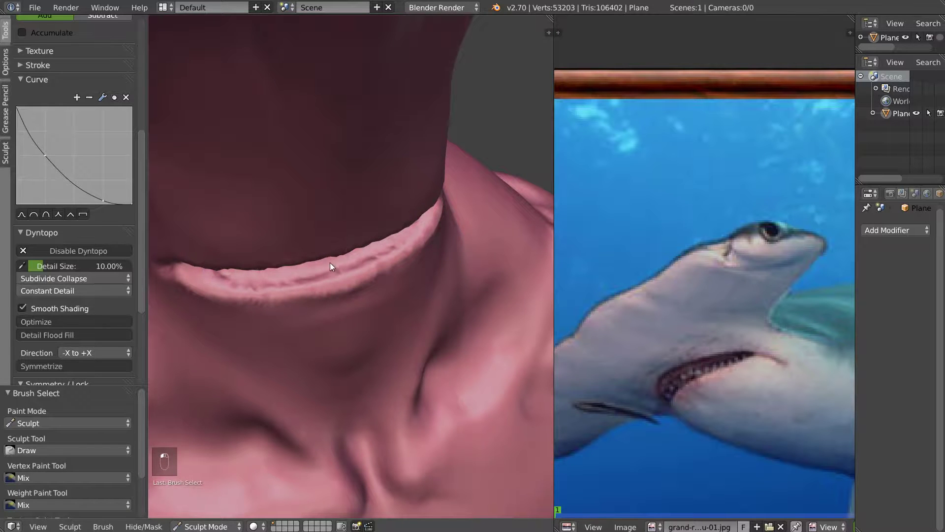
{"action": "middle_click_drag", "start_coordinate": [354, 252], "coordinate": [274, 261]}
{"action": "left_click_drag", "start_coordinate": [268, 255], "coordinate": [302, 256]}
- Set the Draw brush strength to 0.618 and stroke along the full width of the crease's upper recess
{"action": "key", "text": "shift+f"}
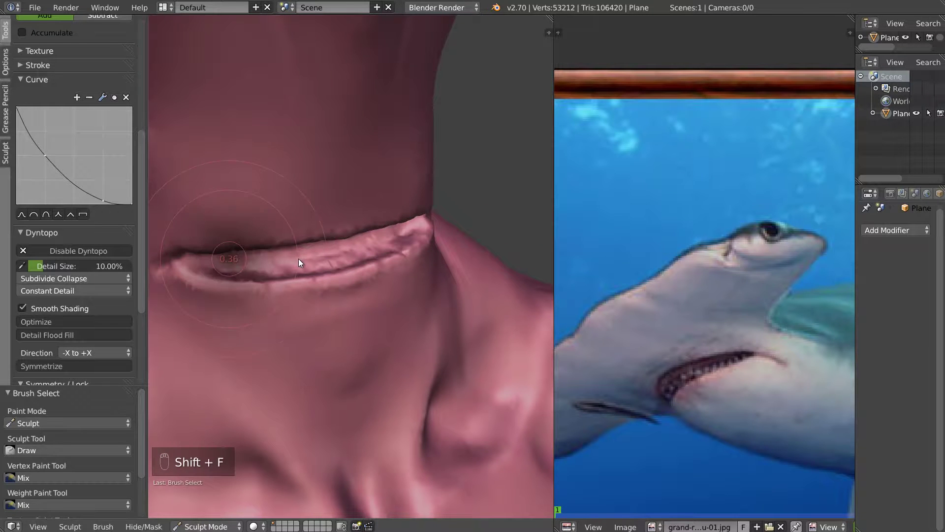
{"action": "left_click", "coordinate": [279, 255]}
{"action": "middle_click_drag", "start_coordinate": [280, 255], "coordinate": [273, 237]}
{"action": "mouse_move", "coordinate": [273, 238]}
{"action": "left_mouse_down"}
{"action": "mouse_move", "coordinate": [302, 242]}
{"action": "mouse_move", "coordinate": [200, 252]}
{"action": "left_mouse_up"}
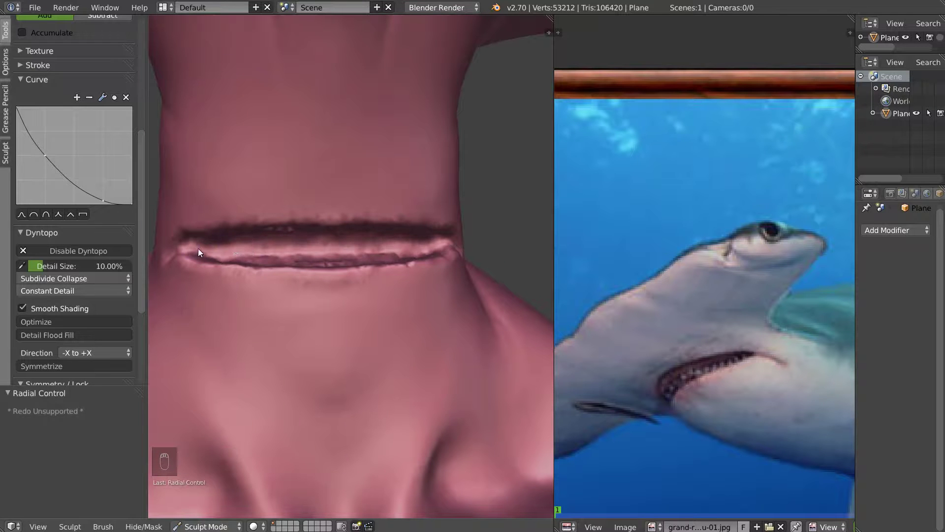
{"action": "left_click_drag", "start_coordinate": [273, 243], "coordinate": [374, 241]}
{"action": "mouse_move", "coordinate": [329, 238]}
{"action": "middle_mouse_down"}
{"action": "mouse_move", "coordinate": [319, 202]}
{"action": "mouse_move", "coordinate": [333, 214]}
{"action": "mouse_move", "coordinate": [303, 233]}
{"action": "middle_mouse_up"}
{"action": "mouse_move", "coordinate": [304, 237]}
{"action": "left_mouse_down"}
{"action": "mouse_move", "coordinate": [312, 236]}
{"action": "mouse_move", "coordinate": [253, 242]}
{"action": "mouse_move", "coordinate": [297, 234]}
{"action": "left_mouse_up"}
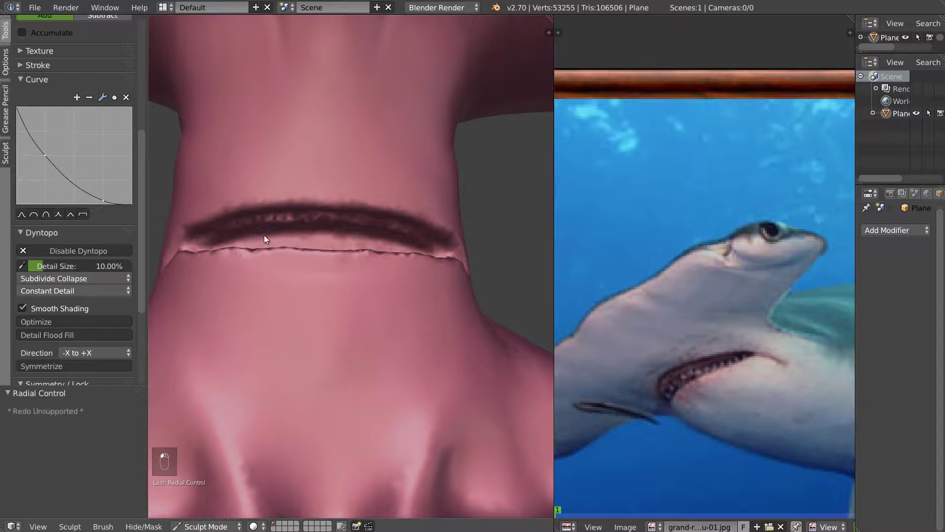
- Carve the groove inside the lower lip of the crease from the front towards the side corner
{"action": "mouse_move", "coordinate": [358, 241]}
{"action": "middle_mouse_down"}
{"action": "mouse_move", "coordinate": [401, 274]}
{"action": "mouse_move", "coordinate": [338, 249]}
{"action": "mouse_move", "coordinate": [346, 259]}
{"action": "mouse_move", "coordinate": [333, 242]}
{"action": "middle_mouse_up"}
{"action": "mouse_move", "coordinate": [334, 243]}
{"action": "left_mouse_down"}
{"action": "mouse_move", "coordinate": [232, 260]}
{"action": "mouse_move", "coordinate": [337, 235]}
{"action": "mouse_move", "coordinate": [327, 249]}
{"action": "left_mouse_up"}
{"action": "middle_click_drag", "start_coordinate": [327, 250], "coordinate": [245, 277]}
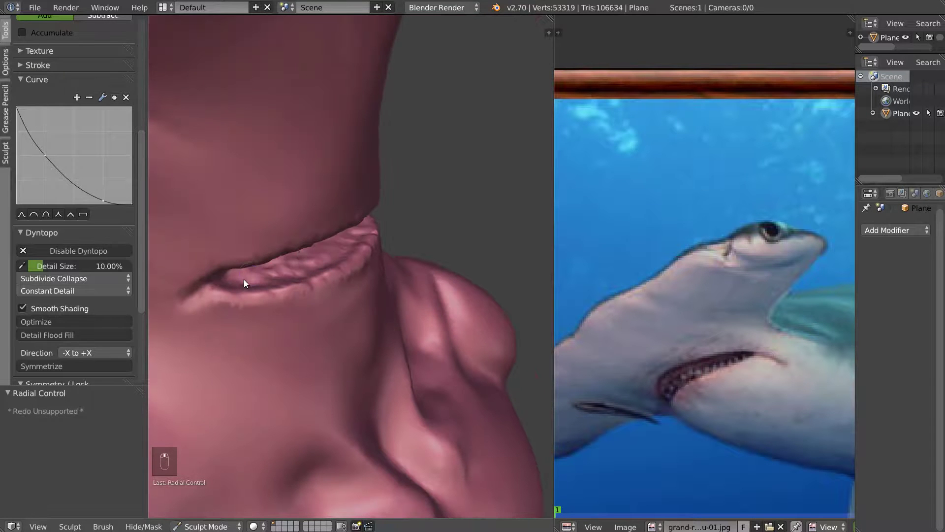
{"action": "mouse_move", "coordinate": [318, 253]}
{"action": "left_mouse_down"}
{"action": "mouse_move", "coordinate": [331, 241]}
{"action": "mouse_move", "coordinate": [321, 248]}
{"action": "left_mouse_up"}
{"action": "middle_click_drag", "start_coordinate": [321, 248], "coordinate": [252, 267]}
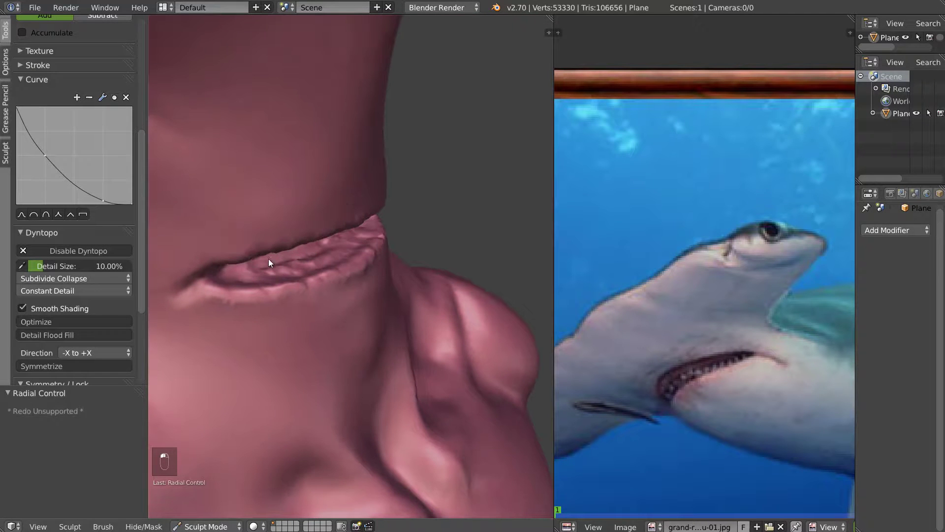
{"action": "left_click_drag", "start_coordinate": [268, 266], "coordinate": [333, 243]}
{"action": "mouse_move", "coordinate": [334, 243]}
{"action": "middle_mouse_down"}
{"action": "mouse_move", "coordinate": [321, 232]}
{"action": "mouse_move", "coordinate": [370, 251]}
{"action": "middle_mouse_up"}
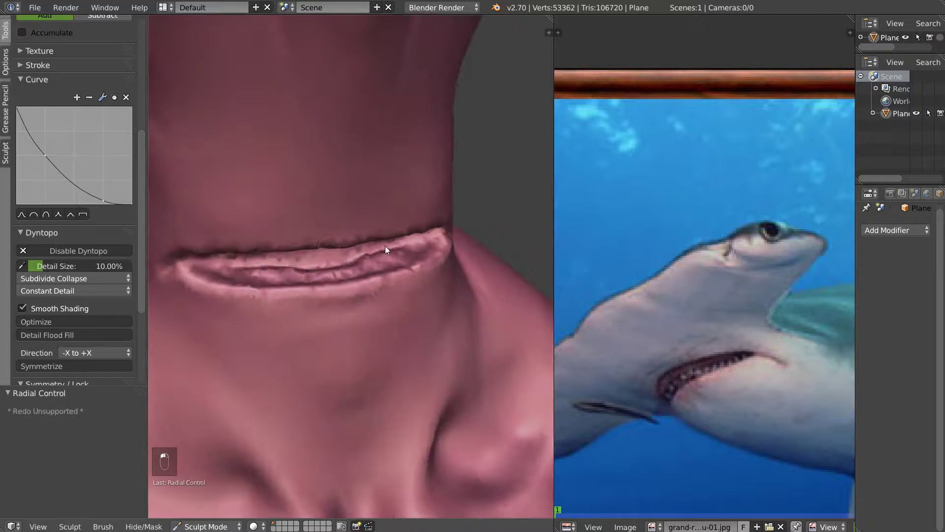
- Refine the outer end of the crease and its lower groove with short Draw strokes
{"action": "mouse_move", "coordinate": [387, 249]}
{"action": "left_mouse_down"}
{"action": "mouse_move", "coordinate": [376, 255]}
{"action": "mouse_move", "coordinate": [414, 244]}
{"action": "mouse_move", "coordinate": [351, 261]}
{"action": "mouse_move", "coordinate": [422, 256]}
{"action": "left_mouse_up"}
{"action": "middle_click_drag", "start_coordinate": [422, 253], "coordinate": [424, 252]}
{"action": "left_click_drag", "start_coordinate": [424, 252], "coordinate": [429, 253]}
{"action": "middle_click_drag", "start_coordinate": [429, 253], "coordinate": [407, 246]}
{"action": "mouse_move", "coordinate": [407, 246]}
{"action": "left_mouse_down"}
{"action": "mouse_move", "coordinate": [391, 266]}
{"action": "mouse_move", "coordinate": [326, 272]}
{"action": "left_mouse_up"}
{"action": "mouse_move", "coordinate": [326, 272]}
{"action": "middle_mouse_down"}
{"action": "mouse_move", "coordinate": [318, 228]}
{"action": "mouse_move", "coordinate": [415, 216]}
{"action": "middle_mouse_up"}
- Smooth the neck surface just below the lower lip of the crease
{"action": "scroll", "coordinate": [329, 247], "scroll_direction": "down", "scroll_amount": 10}
{"action": "scroll", "coordinate": [378, 211], "scroll_direction": "up", "scroll_amount": 10}
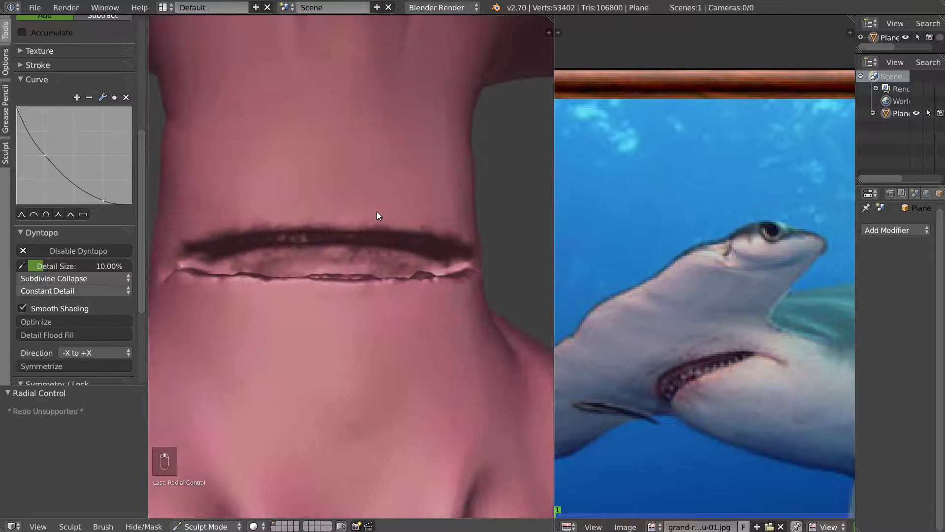
{"action": "middle_click_drag", "start_coordinate": [351, 225], "coordinate": [267, 299]}
{"action": "mouse_move", "coordinate": [261, 296]}
{"action": "left_mouse_down", "text": "shift"}
{"action": "mouse_move", "coordinate": [396, 294]}
{"action": "mouse_move", "coordinate": [383, 317]}
{"action": "left_mouse_up", "text": "shift"}
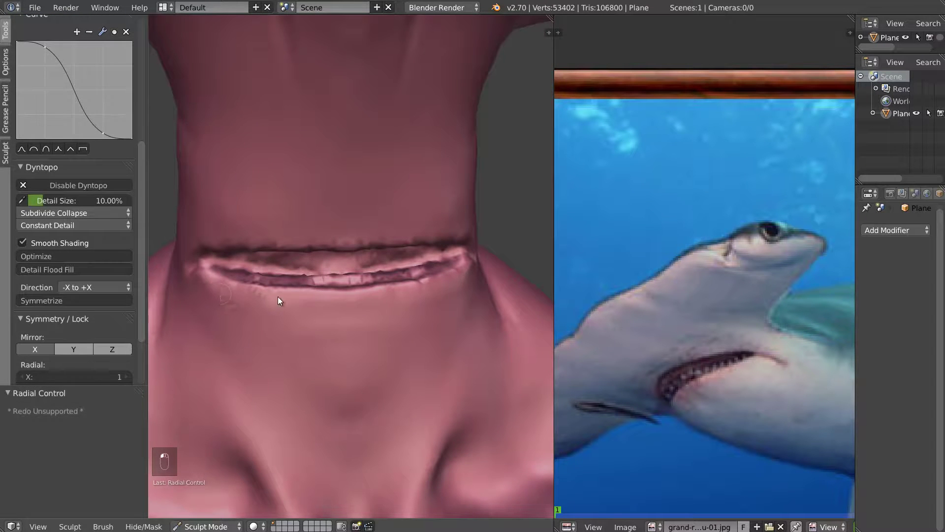
- Fill the hollow on the lower front of the shoulder with the Fill/Deepen brush at a 62 px radius
{"action": "mouse_move", "coordinate": [293, 282]}
{"action": "middle_mouse_down"}
{"action": "mouse_move", "coordinate": [290, 217]}
{"action": "mouse_move", "coordinate": [215, 250]}
{"action": "middle_mouse_up"}
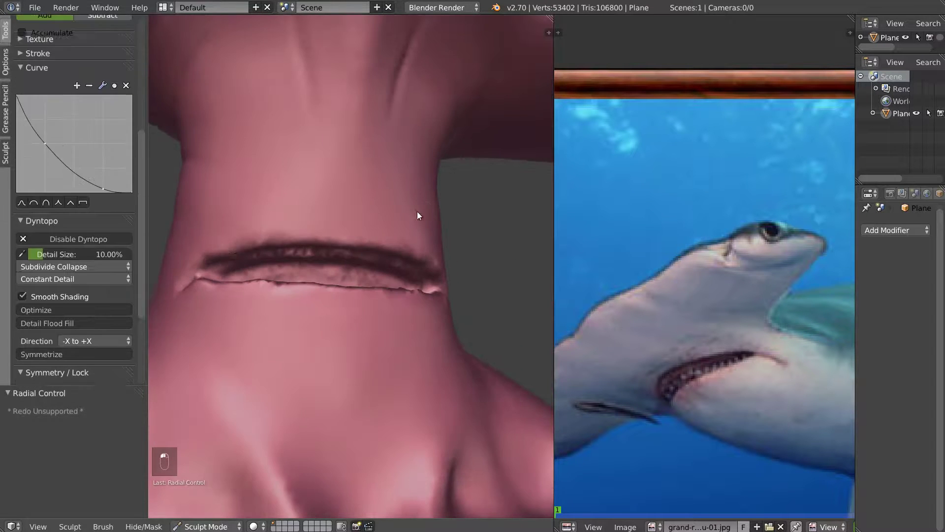
{"action": "scroll", "coordinate": [384, 227], "scroll_direction": "down", "scroll_amount": 5}
{"action": "scroll", "coordinate": [344, 213], "scroll_direction": "down", "scroll_amount": 4}
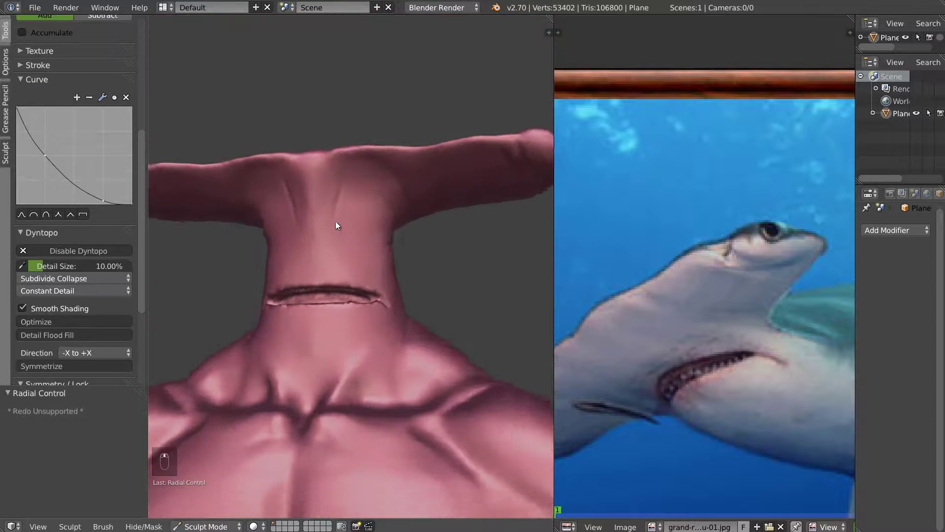
{"action": "mouse_move", "coordinate": [338, 291]}
{"action": "middle_mouse_down"}
{"action": "mouse_move", "coordinate": [386, 277]}
{"action": "mouse_move", "coordinate": [335, 248]}
{"action": "mouse_move", "coordinate": [272, 254]}
{"action": "mouse_move", "coordinate": [324, 259]}
{"action": "mouse_move", "coordinate": [335, 274]}
{"action": "middle_mouse_up"}
{"action": "scroll", "coordinate": [285, 273], "scroll_direction": "up", "scroll_amount": 4}
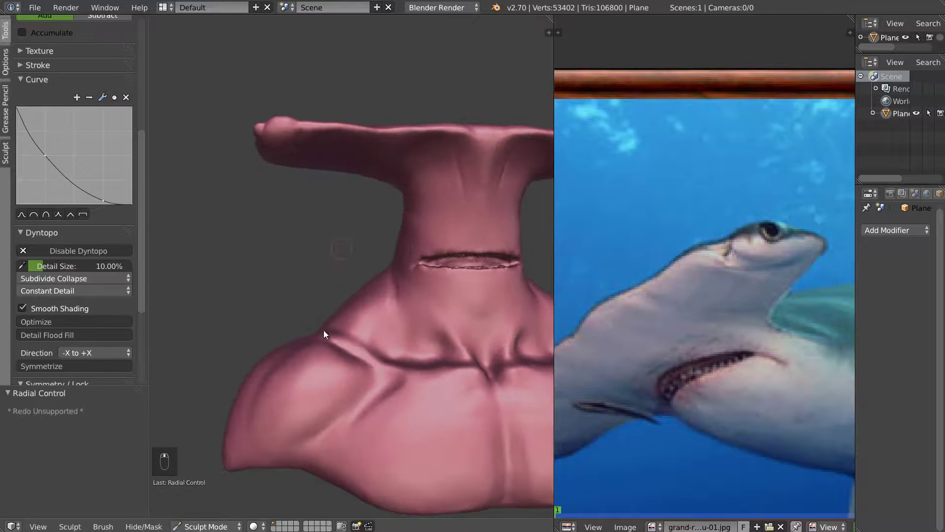
{"action": "mouse_move", "coordinate": [329, 366]}
{"action": "middle_mouse_down"}
{"action": "mouse_move", "coordinate": [335, 378]}
{"action": "mouse_move", "coordinate": [315, 388]}
{"action": "middle_mouse_up"}
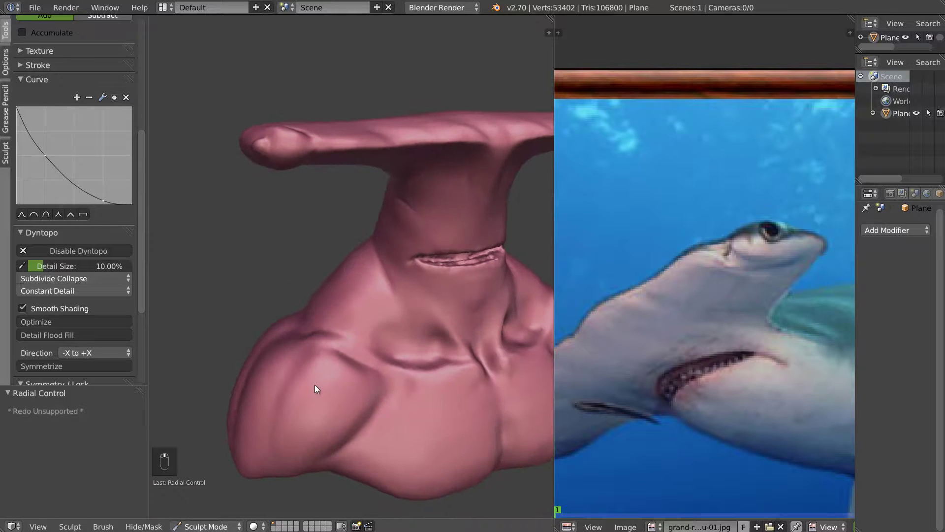
{"action": "scroll", "coordinate": [66, 71], "scroll_direction": "up", "scroll_amount": 10}
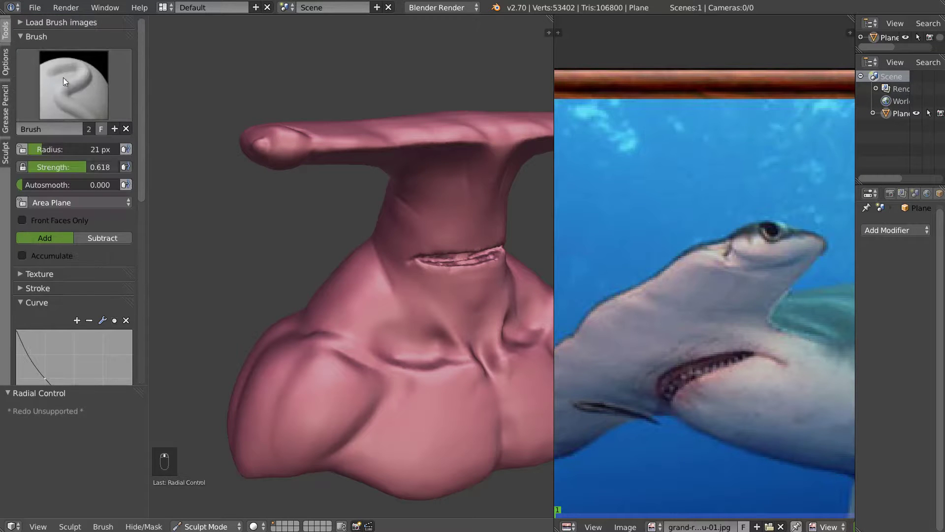
{"action": "left_click", "coordinate": [74, 84]}
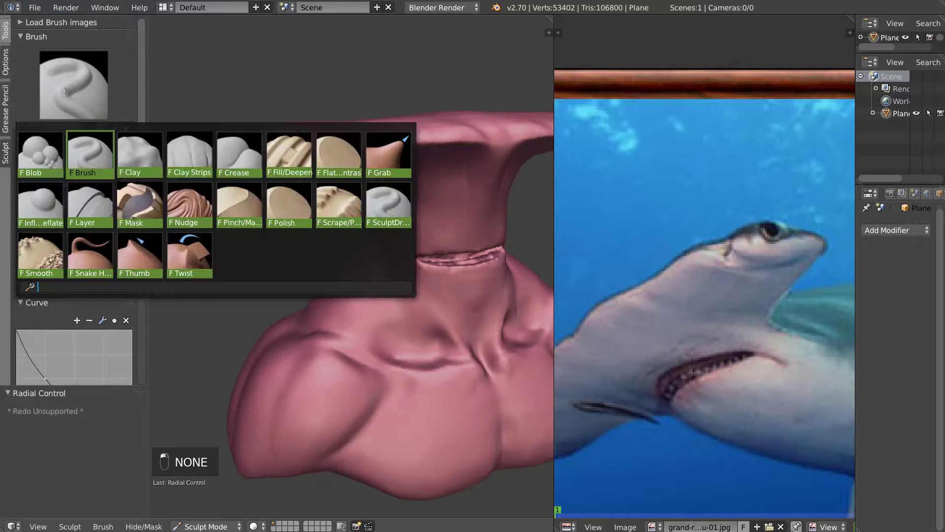
{"action": "left_click", "coordinate": [289, 154]}
{"action": "key", "text": "f"}
{"action": "left_click", "coordinate": [303, 403]}
{"action": "middle_click_drag", "start_coordinate": [304, 403], "coordinate": [323, 399]}
{"action": "mouse_move", "coordinate": [295, 471]}
{"action": "left_mouse_down"}
{"action": "mouse_move", "coordinate": [311, 374]}
{"action": "mouse_move", "coordinate": [332, 402]}
{"action": "left_mouse_up"}
- Fill the groove between the shoulder muscle and the chest and smooth the transition
{"action": "middle_click_drag", "start_coordinate": [332, 402], "coordinate": [367, 413]}
{"action": "mouse_move", "coordinate": [415, 421]}
{"action": "left_mouse_down"}
{"action": "mouse_move", "coordinate": [362, 471]}
{"action": "mouse_move", "coordinate": [407, 415]}
{"action": "left_mouse_up"}
{"action": "middle_click_drag", "start_coordinate": [388, 403], "coordinate": [392, 429]}
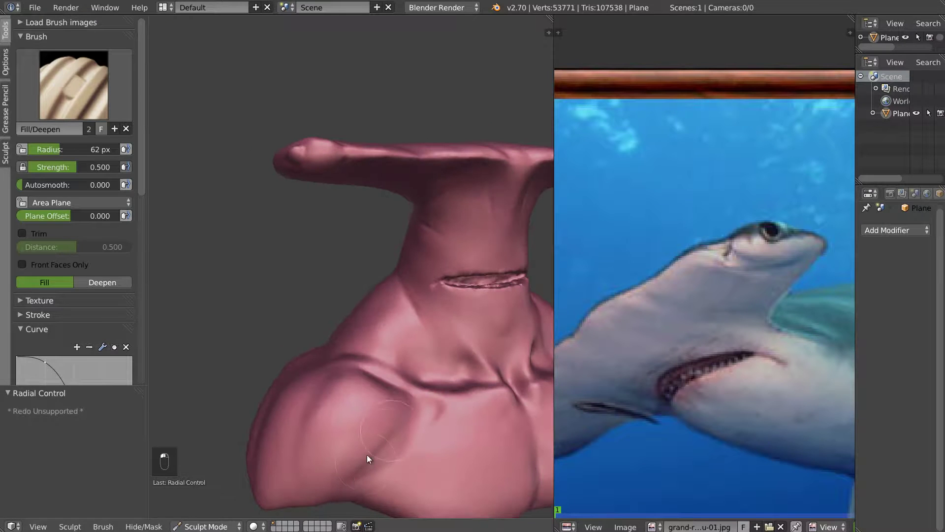
{"action": "mouse_move", "coordinate": [405, 439]}
{"action": "left_mouse_down"}
{"action": "mouse_move", "coordinate": [364, 456]}
{"action": "mouse_move", "coordinate": [353, 474]}
{"action": "mouse_move", "coordinate": [365, 459]}
{"action": "left_mouse_up"}
{"action": "left_click_drag", "start_coordinate": [392, 418], "coordinate": [348, 486], "text": "shift"}
{"action": "left_click_drag", "start_coordinate": [398, 457], "coordinate": [333, 483], "text": "shift"}
- Build up the area between shoulder and chest with the Clay brush at an 89 px radius and smooth it
{"action": "mouse_move", "coordinate": [365, 406]}
{"action": "middle_mouse_down"}
{"action": "mouse_move", "coordinate": [333, 394]}
{"action": "mouse_move", "coordinate": [393, 398]}
{"action": "mouse_move", "coordinate": [349, 390]}
{"action": "middle_mouse_up"}
{"action": "key", "text": "c"}
{"action": "key", "text": "f"}
{"action": "left_click", "coordinate": [368, 403]}
{"action": "mouse_move", "coordinate": [334, 433]}
{"action": "left_mouse_down"}
{"action": "mouse_move", "coordinate": [315, 457]}
{"action": "mouse_move", "coordinate": [343, 450]}
{"action": "mouse_move", "coordinate": [391, 406]}
{"action": "mouse_move", "coordinate": [353, 444]}
{"action": "mouse_move", "coordinate": [361, 453]}
{"action": "mouse_move", "coordinate": [344, 433]}
{"action": "mouse_move", "coordinate": [372, 421]}
{"action": "left_mouse_up"}
{"action": "mouse_move", "coordinate": [372, 384]}
{"action": "left_mouse_down", "text": "shift"}
{"action": "mouse_move", "coordinate": [402, 421]}
{"action": "mouse_move", "coordinate": [356, 449]}
{"action": "mouse_move", "coordinate": [417, 407]}
{"action": "left_mouse_up", "text": "shift"}
- Add Clay volume to the chest and shoulder around their lower edge and smooth the surface
{"action": "middle_click_drag", "start_coordinate": [417, 406], "coordinate": [360, 478]}
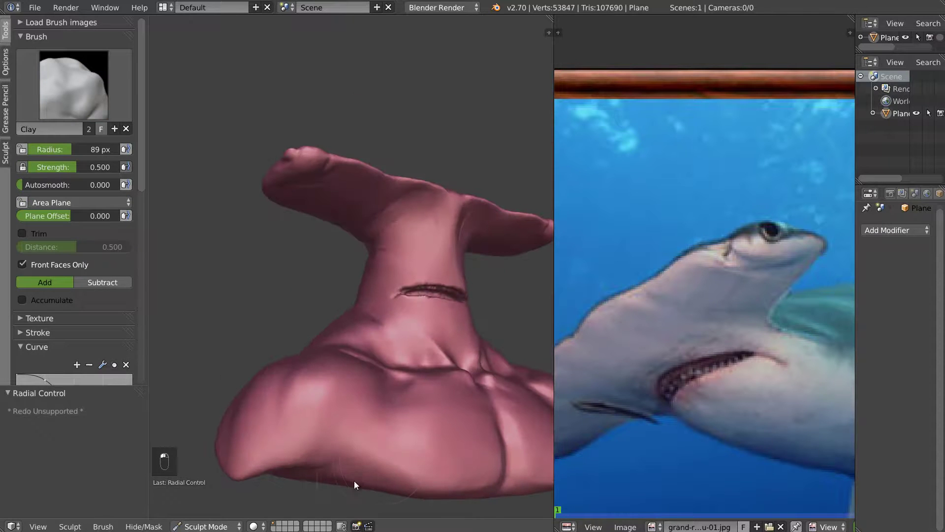
{"action": "mouse_move", "coordinate": [392, 443]}
{"action": "left_mouse_down"}
{"action": "mouse_move", "coordinate": [420, 439]}
{"action": "mouse_move", "coordinate": [373, 447]}
{"action": "mouse_move", "coordinate": [418, 454]}
{"action": "left_mouse_up"}
{"action": "mouse_move", "coordinate": [377, 399]}
{"action": "middle_mouse_down"}
{"action": "mouse_move", "coordinate": [379, 418]}
{"action": "mouse_move", "coordinate": [277, 376]}
{"action": "middle_mouse_up"}
{"action": "mouse_move", "coordinate": [277, 377]}
{"action": "left_mouse_down", "text": "shift"}
{"action": "mouse_move", "coordinate": [284, 372]}
{"action": "mouse_move", "coordinate": [275, 375]}
{"action": "mouse_move", "coordinate": [291, 385]}
{"action": "left_mouse_up", "text": "shift"}
{"action": "mouse_move", "coordinate": [301, 389]}
{"action": "middle_mouse_down"}
{"action": "mouse_move", "coordinate": [350, 393]}
{"action": "mouse_move", "coordinate": [379, 356]}
{"action": "middle_mouse_up"}
{"action": "mouse_move", "coordinate": [436, 429]}
{"action": "left_mouse_down"}
{"action": "mouse_move", "coordinate": [362, 368]}
{"action": "mouse_move", "coordinate": [413, 376]}
{"action": "mouse_move", "coordinate": [450, 397]}
{"action": "mouse_move", "coordinate": [314, 378]}
{"action": "mouse_move", "coordinate": [395, 382]}
{"action": "left_mouse_up"}
{"action": "mouse_move", "coordinate": [358, 331]}
{"action": "middle_mouse_down"}
{"action": "mouse_move", "coordinate": [336, 288]}
{"action": "mouse_move", "coordinate": [377, 301]}
{"action": "mouse_move", "coordinate": [309, 333]}
{"action": "middle_mouse_up"}
{"action": "mouse_move", "coordinate": [272, 343]}
{"action": "left_mouse_down"}
{"action": "mouse_move", "coordinate": [331, 319]}
{"action": "mouse_move", "coordinate": [281, 317]}
{"action": "mouse_move", "coordinate": [202, 268]}
{"action": "mouse_move", "coordinate": [281, 293]}
{"action": "mouse_move", "coordinate": [384, 294]}
{"action": "left_mouse_up"}
- Build up the underside of the hammer-shaped head where it joins the neck with Clay strokes
{"action": "mouse_move", "coordinate": [384, 294]}
{"action": "middle_mouse_down"}
{"action": "mouse_move", "coordinate": [329, 243]}
{"action": "mouse_move", "coordinate": [253, 205]}
{"action": "middle_mouse_up"}
{"action": "mouse_move", "coordinate": [246, 196]}
{"action": "left_mouse_down"}
{"action": "mouse_move", "coordinate": [247, 176]}
{"action": "mouse_move", "coordinate": [231, 212]}
{"action": "left_mouse_up"}
{"action": "mouse_move", "coordinate": [232, 211]}
{"action": "middle_mouse_down"}
{"action": "mouse_move", "coordinate": [370, 210]}
{"action": "mouse_move", "coordinate": [356, 184]}
{"action": "middle_mouse_up"}
{"action": "mouse_move", "coordinate": [357, 183]}
{"action": "left_mouse_down"}
{"action": "mouse_move", "coordinate": [380, 221]}
{"action": "mouse_move", "coordinate": [400, 214]}
{"action": "left_mouse_up"}
{"action": "mouse_move", "coordinate": [400, 214]}
{"action": "middle_mouse_down"}
{"action": "mouse_move", "coordinate": [371, 224]}
{"action": "mouse_move", "coordinate": [431, 220]}
{"action": "middle_mouse_up"}
{"action": "mouse_move", "coordinate": [430, 219]}
{"action": "left_mouse_down"}
{"action": "mouse_move", "coordinate": [428, 205]}
{"action": "mouse_move", "coordinate": [481, 212]}
{"action": "mouse_move", "coordinate": [477, 224]}
{"action": "left_mouse_up"}
{"action": "middle_click_drag", "start_coordinate": [474, 220], "coordinate": [407, 210]}
{"action": "mouse_move", "coordinate": [433, 205]}
{"action": "left_mouse_down"}
{"action": "mouse_move", "coordinate": [423, 153]}
{"action": "mouse_move", "coordinate": [485, 180]}
{"action": "mouse_move", "coordinate": [455, 205]}
{"action": "mouse_move", "coordinate": [432, 204]}
{"action": "mouse_move", "coordinate": [480, 245]}
{"action": "left_mouse_up"}
{"action": "mouse_move", "coordinate": [481, 245]}
{"action": "middle_mouse_down"}
{"action": "mouse_move", "coordinate": [400, 238]}
{"action": "mouse_move", "coordinate": [450, 228]}
{"action": "mouse_move", "coordinate": [459, 176]}
{"action": "middle_mouse_up"}
{"action": "mouse_move", "coordinate": [459, 176]}
{"action": "left_mouse_down"}
{"action": "mouse_move", "coordinate": [467, 161]}
{"action": "mouse_move", "coordinate": [513, 176]}
{"action": "left_mouse_up"}
{"action": "mouse_move", "coordinate": [513, 177]}
{"action": "middle_mouse_down"}
{"action": "mouse_move", "coordinate": [486, 156]}
{"action": "mouse_move", "coordinate": [439, 153]}
{"action": "middle_mouse_up"}
{"action": "left_click_drag", "start_coordinate": [439, 153], "coordinate": [479, 190]}
{"action": "mouse_move", "coordinate": [479, 189]}
{"action": "middle_mouse_down"}
{"action": "mouse_move", "coordinate": [543, 186]}
{"action": "mouse_move", "coordinate": [539, 199]}
{"action": "middle_mouse_up"}
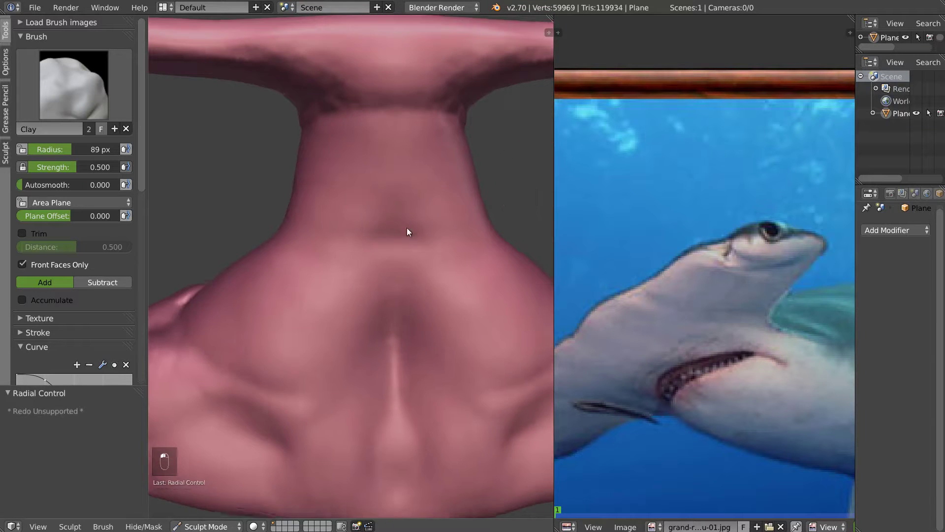
- Add Clay volume to the trapezius and upper back behind the shoulder
{"action": "middle_click_drag", "start_coordinate": [404, 226], "coordinate": [406, 266]}
{"action": "scroll", "coordinate": [380, 278], "scroll_direction": "down", "scroll_amount": 4}
{"action": "mouse_move", "coordinate": [354, 290]}
{"action": "middle_mouse_down"}
{"action": "mouse_move", "coordinate": [372, 288]}
{"action": "mouse_move", "coordinate": [400, 327]}
{"action": "middle_mouse_up"}
{"action": "scroll", "coordinate": [372, 288], "scroll_direction": "up", "scroll_amount": 1}
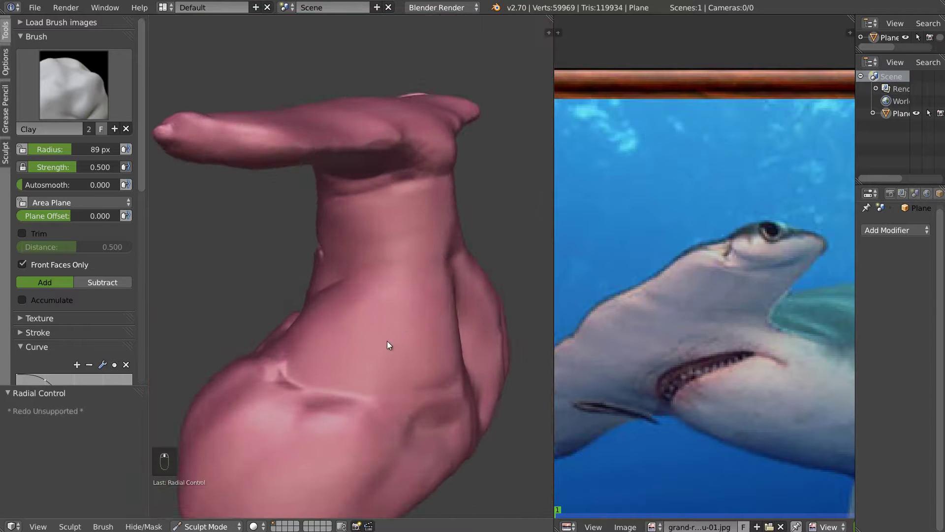
{"action": "mouse_move", "coordinate": [383, 358]}
{"action": "left_mouse_down"}
{"action": "mouse_move", "coordinate": [424, 347]}
{"action": "mouse_move", "coordinate": [444, 356]}
{"action": "left_mouse_up"}
{"action": "mouse_move", "coordinate": [444, 356]}
{"action": "middle_mouse_down"}
{"action": "mouse_move", "coordinate": [403, 351]}
{"action": "mouse_move", "coordinate": [347, 288]}
{"action": "mouse_move", "coordinate": [303, 208]}
{"action": "middle_mouse_up"}
{"action": "left_click_drag", "start_coordinate": [304, 208], "coordinate": [364, 232]}
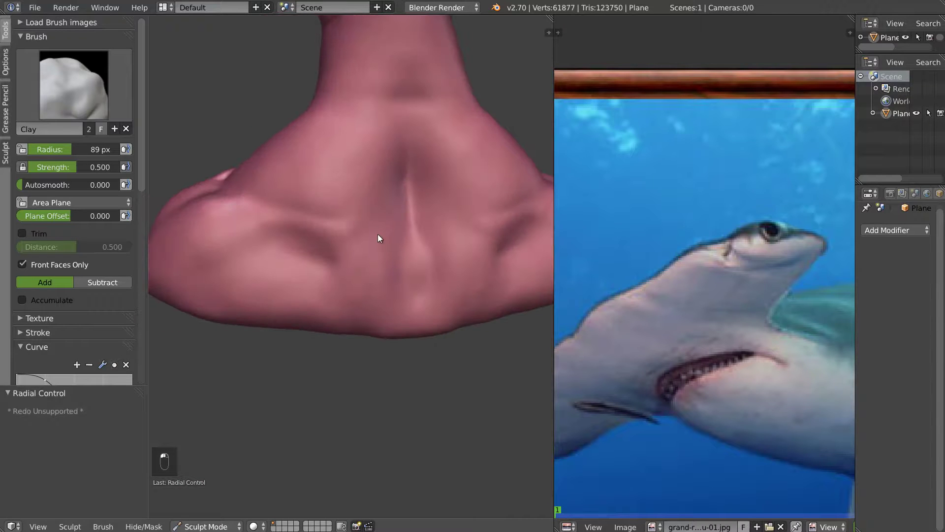
- Add a Clay stroke beside the spine at a 44 px radius and smooth it
{"action": "key", "text": "f"}
{"action": "left_click", "coordinate": [356, 229]}
{"action": "mouse_move", "coordinate": [385, 158]}
{"action": "left_mouse_down"}
{"action": "mouse_move", "coordinate": [384, 183]}
{"action": "mouse_move", "coordinate": [396, 193]}
{"action": "mouse_move", "coordinate": [375, 232]}
{"action": "mouse_move", "coordinate": [378, 264]}
{"action": "mouse_move", "coordinate": [396, 193]}
{"action": "mouse_move", "coordinate": [371, 247]}
{"action": "mouse_move", "coordinate": [350, 204]}
{"action": "mouse_move", "coordinate": [371, 155]}
{"action": "mouse_move", "coordinate": [379, 195]}
{"action": "left_mouse_up"}
{"action": "key", "text": "s"}
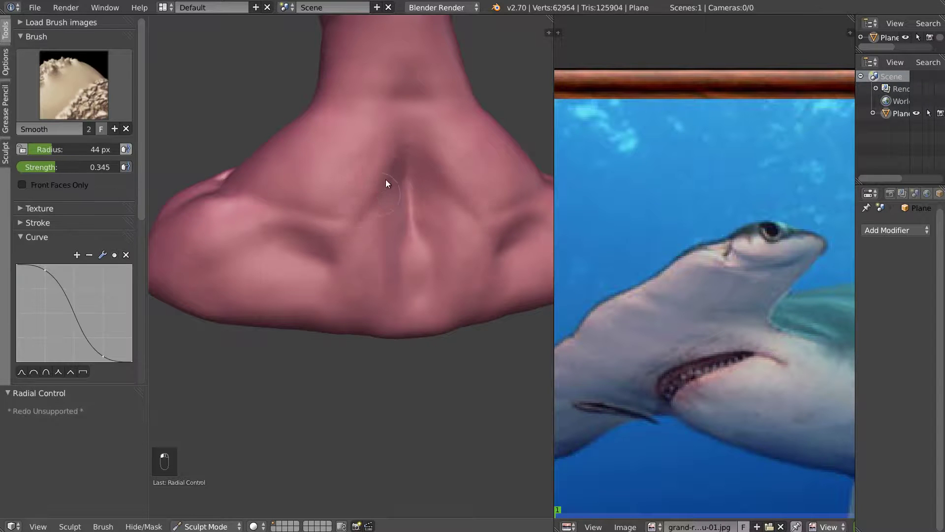
- Build up the muscles along the spine with the Clay brush at a 60 px radius and smooth them
{"action": "key", "text": "c"}
{"action": "key", "text": "f"}
{"action": "left_click", "coordinate": [367, 216]}
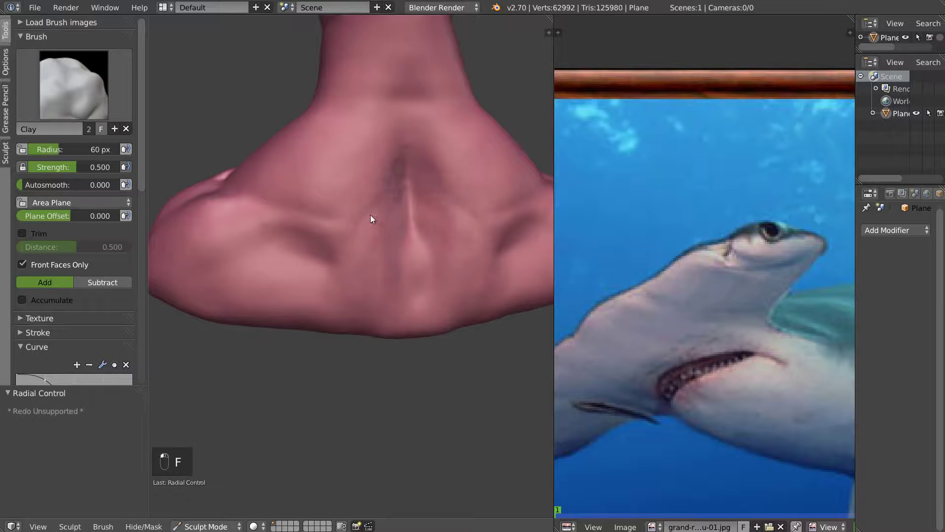
{"action": "key", "text": "s"}
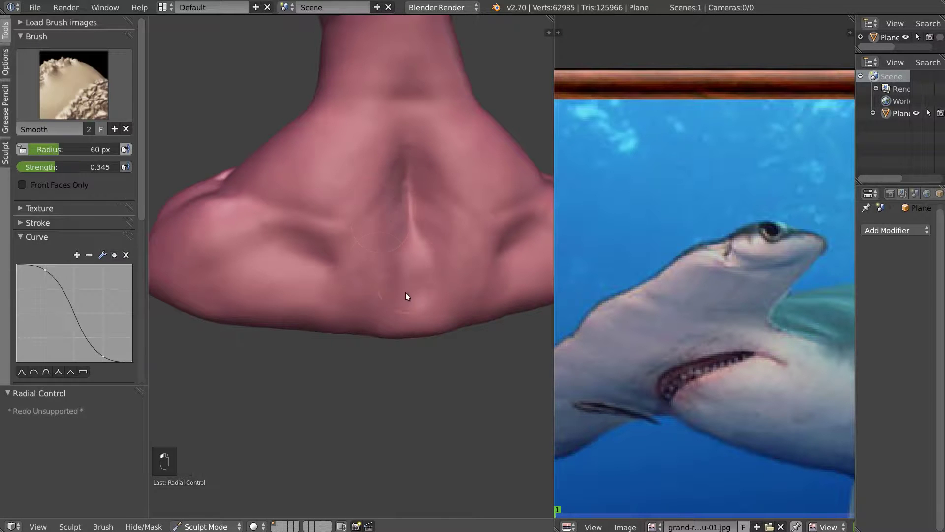
{"action": "key", "text": "c"}
{"action": "left_click_drag", "start_coordinate": [454, 236], "coordinate": [418, 145]}
{"action": "mouse_move", "coordinate": [385, 177]}
{"action": "left_mouse_down", "text": "shift"}
{"action": "mouse_move", "coordinate": [388, 201]}
{"action": "mouse_move", "coordinate": [379, 198]}
{"action": "left_mouse_up", "text": "shift"}
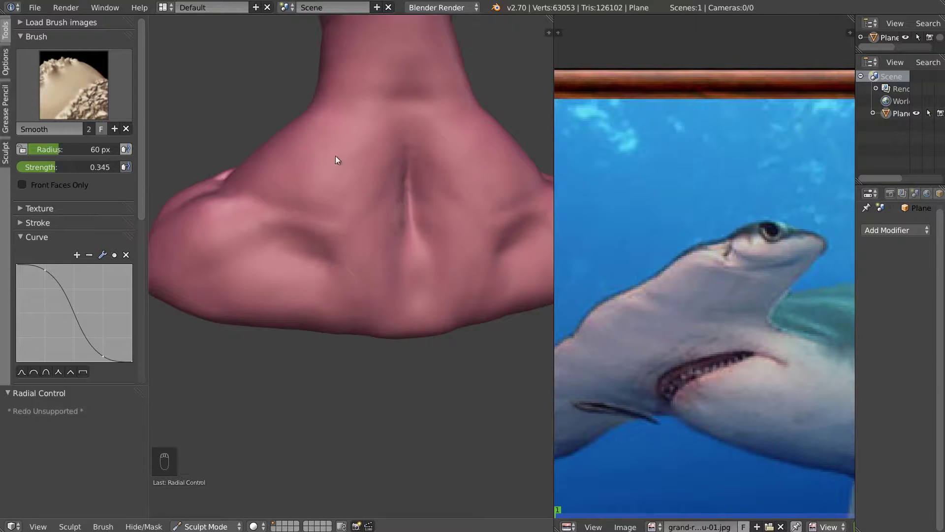
- Add Clay at the nape below the head and smooth the back of the head above it
{"action": "mouse_move", "coordinate": [352, 109]}
{"action": "middle_mouse_down"}
{"action": "mouse_move", "coordinate": [372, 227]}
{"action": "mouse_move", "coordinate": [333, 288]}
{"action": "mouse_move", "coordinate": [346, 287]}
{"action": "middle_mouse_up"}
{"action": "mouse_move", "coordinate": [343, 315]}
{"action": "left_mouse_down"}
{"action": "mouse_move", "coordinate": [397, 316]}
{"action": "mouse_move", "coordinate": [354, 337]}
{"action": "left_mouse_up"}
{"action": "middle_click_drag", "start_coordinate": [354, 337], "coordinate": [433, 319]}
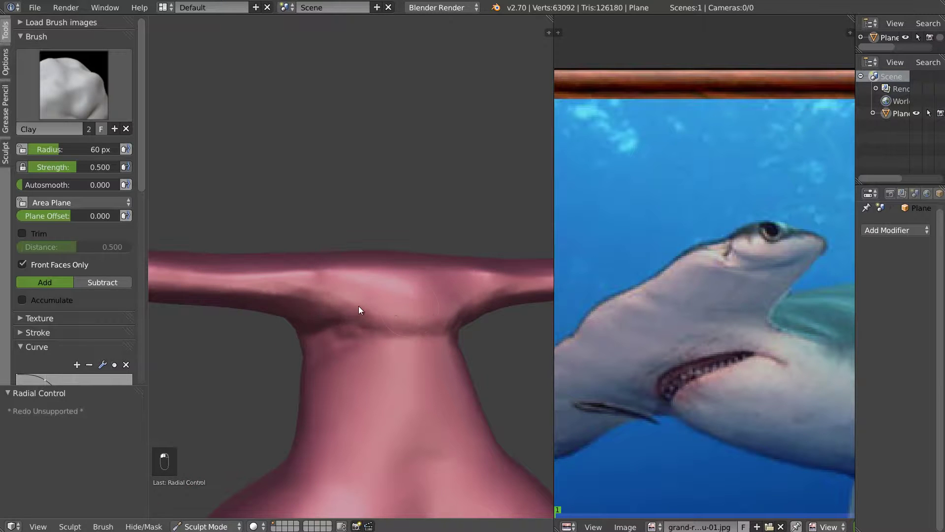
{"action": "left_click_drag", "start_coordinate": [353, 306], "coordinate": [419, 319], "text": "shift"}
{"action": "mouse_move", "coordinate": [337, 279]}
{"action": "left_mouse_down", "text": "shift"}
{"action": "mouse_move", "coordinate": [330, 295]}
{"action": "mouse_move", "coordinate": [306, 297]}
{"action": "left_mouse_up", "text": "shift"}
- Work over the underside of the head with the Clay brush at a 41 px radius and smooth it
{"action": "mouse_move", "coordinate": [306, 297]}
{"action": "middle_mouse_down"}
{"action": "mouse_move", "coordinate": [384, 246]}
{"action": "mouse_move", "coordinate": [327, 270]}
{"action": "mouse_move", "coordinate": [380, 274]}
{"action": "mouse_move", "coordinate": [370, 244]}
{"action": "mouse_move", "coordinate": [374, 257]}
{"action": "middle_mouse_up"}
{"action": "key", "text": "f"}
{"action": "left_click_drag", "start_coordinate": [306, 257], "coordinate": [317, 256]}
{"action": "mouse_move", "coordinate": [391, 245]}
{"action": "middle_mouse_down"}
{"action": "mouse_move", "coordinate": [413, 244]}
{"action": "mouse_move", "coordinate": [378, 214]}
{"action": "middle_mouse_up"}
{"action": "mouse_move", "coordinate": [381, 215]}
{"action": "left_mouse_down"}
{"action": "mouse_move", "coordinate": [443, 236]}
{"action": "mouse_move", "coordinate": [469, 213]}
{"action": "left_mouse_up"}
{"action": "key", "text": "s"}
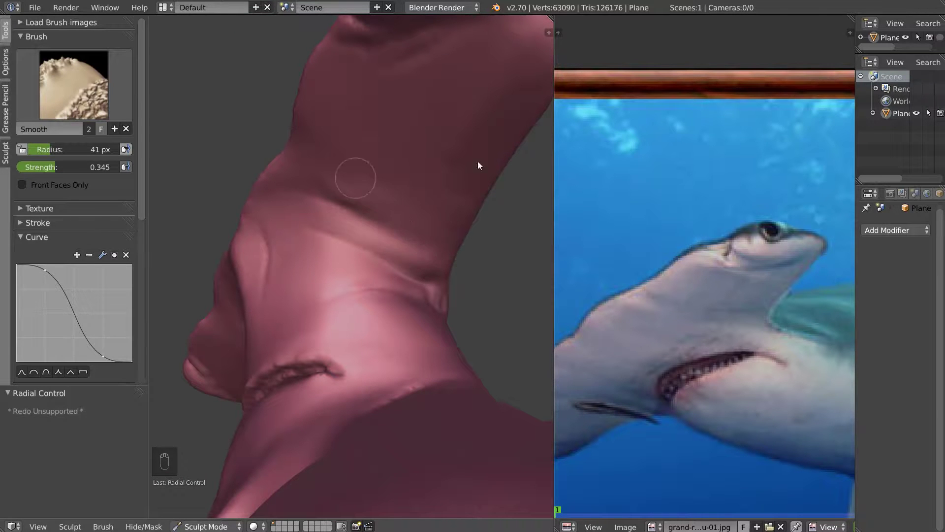
- Add a Clay stroke to the head's underside just below the eye bulge
{"action": "key", "text": "c"}
{"action": "mouse_move", "coordinate": [429, 148]}
{"action": "middle_mouse_down"}
{"action": "mouse_move", "coordinate": [386, 175]}
{"action": "mouse_move", "coordinate": [353, 227]}
{"action": "mouse_move", "coordinate": [339, 315]}
{"action": "middle_mouse_up"}
{"action": "mouse_move", "coordinate": [339, 315]}
{"action": "left_mouse_down"}
{"action": "mouse_move", "coordinate": [374, 312]}
{"action": "mouse_move", "coordinate": [384, 326]}
{"action": "left_mouse_up"}
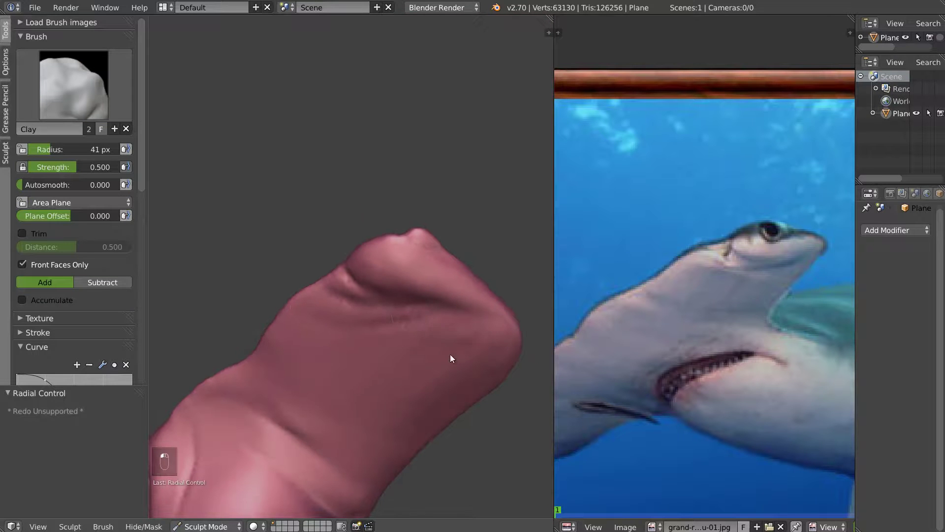
- Smooth the underside of the head and the crease behind the eye bulge on its upper side
{"action": "key", "text": "s"}
{"action": "left_click_drag", "start_coordinate": [462, 377], "coordinate": [506, 349]}
{"action": "key", "text": "c"}
{"action": "mouse_move", "coordinate": [462, 296]}
{"action": "middle_mouse_down"}
{"action": "mouse_move", "coordinate": [423, 288]}
{"action": "mouse_move", "coordinate": [481, 277]}
{"action": "mouse_move", "coordinate": [454, 339]}
{"action": "mouse_move", "coordinate": [489, 349]}
{"action": "mouse_move", "coordinate": [437, 332]}
{"action": "mouse_move", "coordinate": [453, 327]}
{"action": "mouse_move", "coordinate": [420, 407]}
{"action": "mouse_move", "coordinate": [399, 374]}
{"action": "middle_mouse_up"}
{"action": "middle_click_drag", "start_coordinate": [443, 291], "coordinate": [361, 220]}
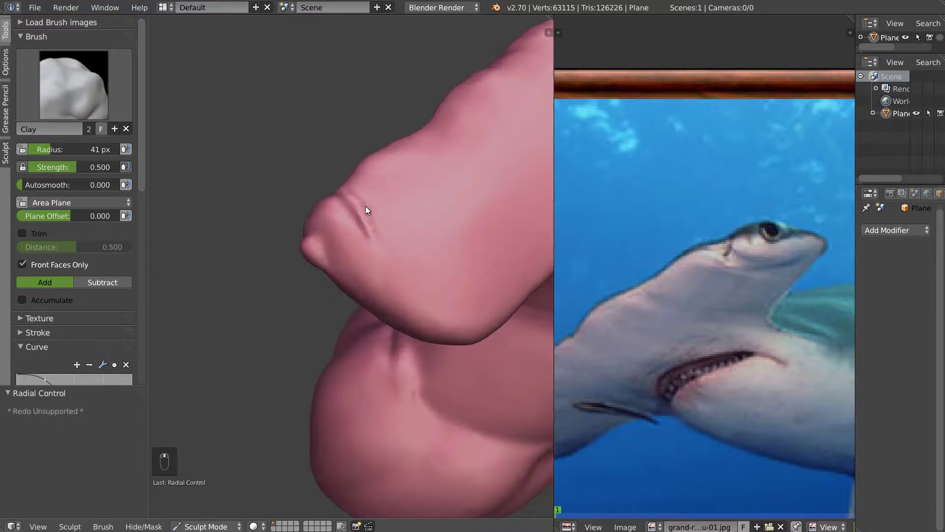
{"action": "key", "text": "s"}
{"action": "left_click_drag", "start_coordinate": [364, 190], "coordinate": [379, 228]}
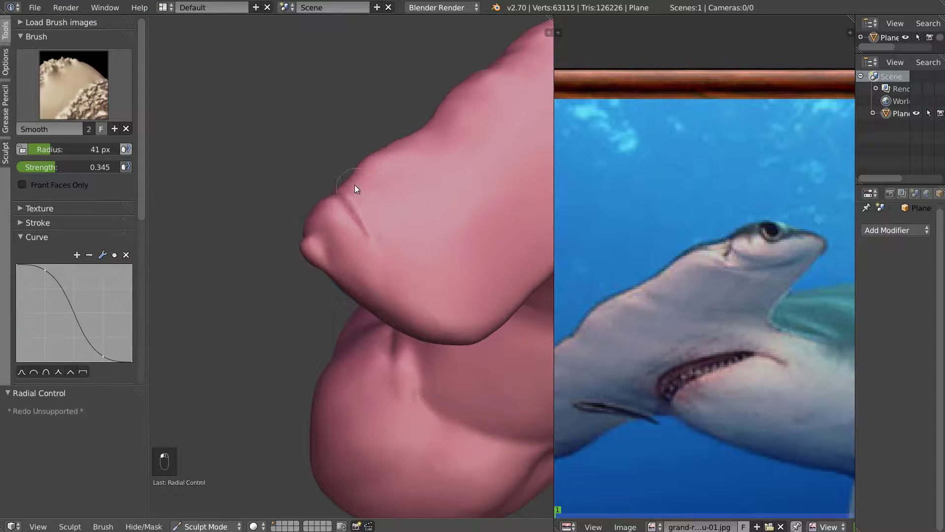
{"action": "key", "text": "c"}
{"action": "mouse_move", "coordinate": [366, 240]}
{"action": "middle_mouse_down"}
{"action": "mouse_move", "coordinate": [407, 212]}
{"action": "mouse_move", "coordinate": [406, 223]}
{"action": "mouse_move", "coordinate": [317, 229]}
{"action": "mouse_move", "coordinate": [340, 194]}
{"action": "middle_mouse_up"}
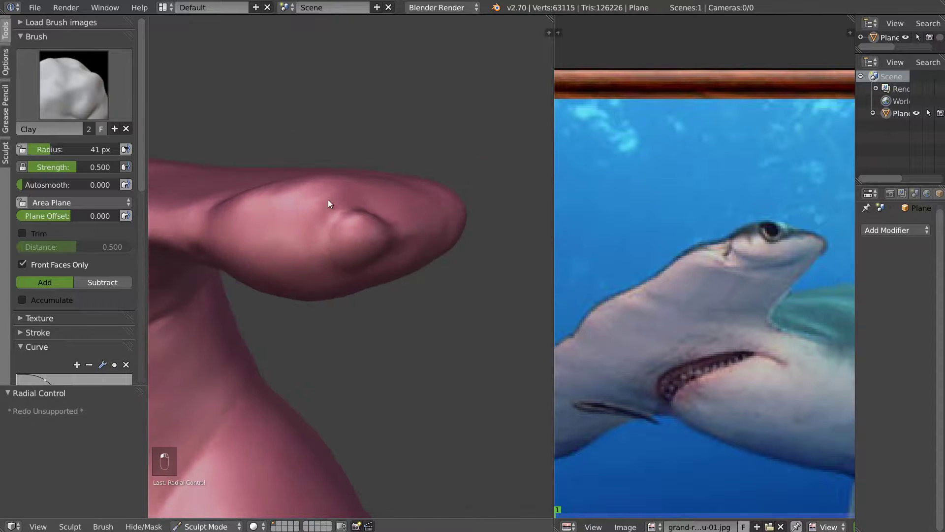
- Add Clay strokes beside the eye bulge at the head's tip and smooth the area
{"action": "left_click_drag", "start_coordinate": [303, 226], "coordinate": [319, 222]}
{"action": "mouse_move", "coordinate": [319, 222]}
{"action": "middle_mouse_down"}
{"action": "mouse_move", "coordinate": [331, 183]}
{"action": "mouse_move", "coordinate": [303, 198]}
{"action": "middle_mouse_up"}
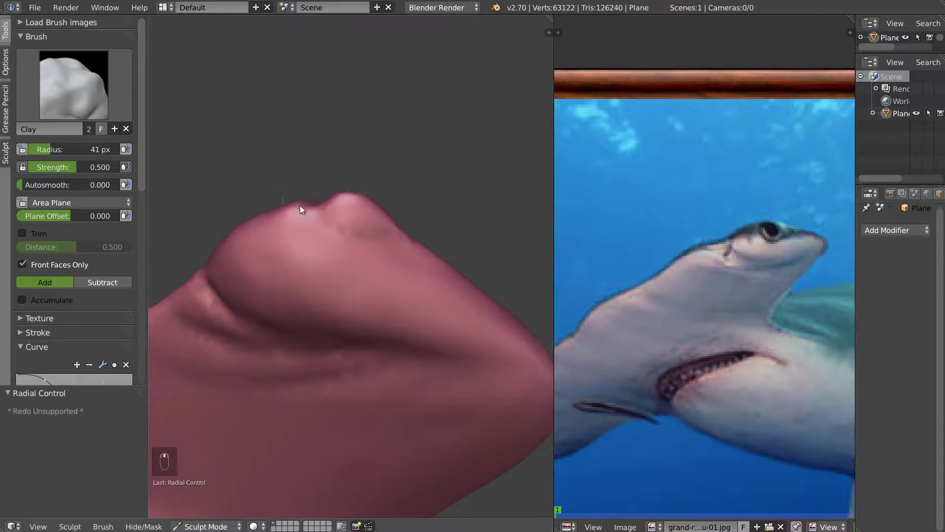
{"action": "left_click_drag", "start_coordinate": [306, 213], "coordinate": [319, 185]}
{"action": "mouse_move", "coordinate": [321, 190]}
{"action": "middle_mouse_down"}
{"action": "mouse_move", "coordinate": [314, 235]}
{"action": "mouse_move", "coordinate": [359, 194]}
{"action": "mouse_move", "coordinate": [279, 222]}
{"action": "mouse_move", "coordinate": [278, 195]}
{"action": "middle_mouse_up"}
{"action": "key", "text": "s"}
{"action": "key", "text": "c"}
{"action": "key", "text": "s"}
{"action": "key", "text": "c"}
- Fill out the end of the head around the eye bulge with the Clay brush at a 62 px radius
{"action": "key", "text": "f"}
{"action": "left_click", "coordinate": [285, 205]}
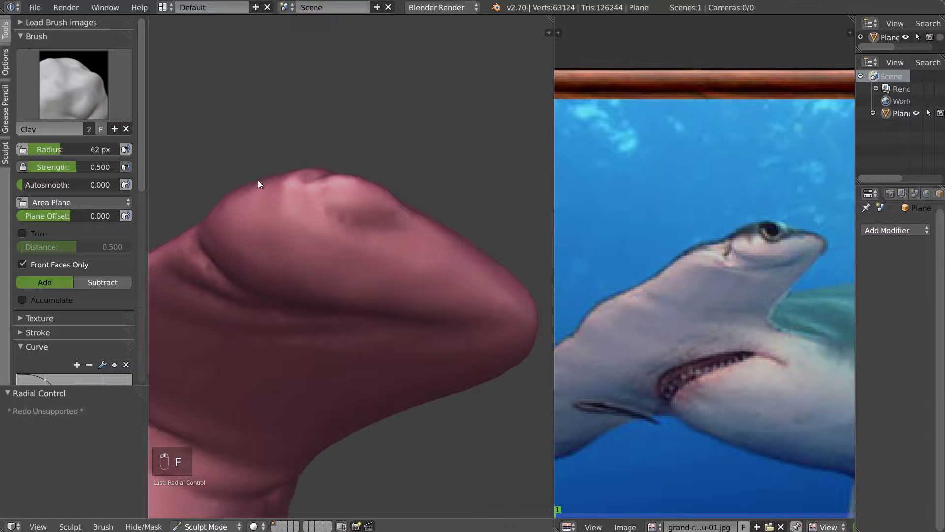
{"action": "middle_click_drag", "start_coordinate": [256, 199], "coordinate": [320, 268]}
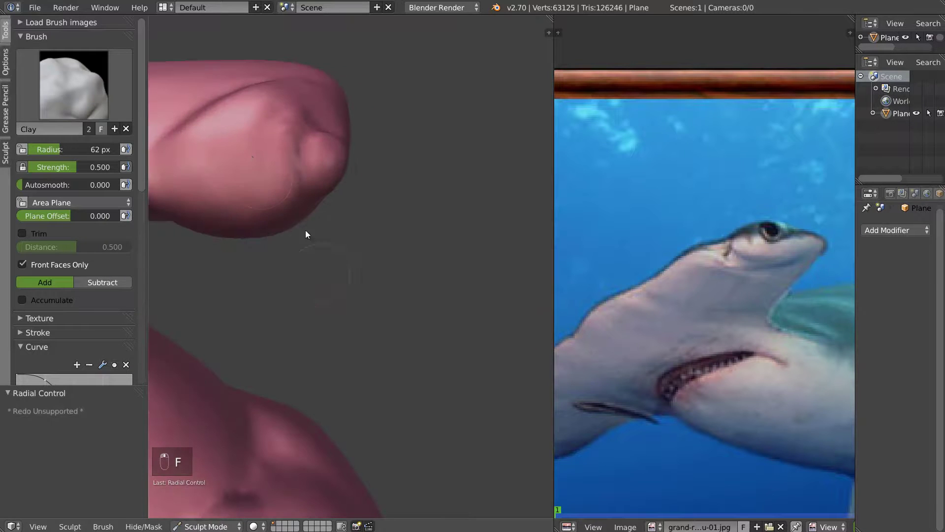
{"action": "mouse_move", "coordinate": [264, 192]}
{"action": "middle_mouse_down"}
{"action": "mouse_move", "coordinate": [309, 193]}
{"action": "mouse_move", "coordinate": [295, 164]}
{"action": "middle_mouse_up"}
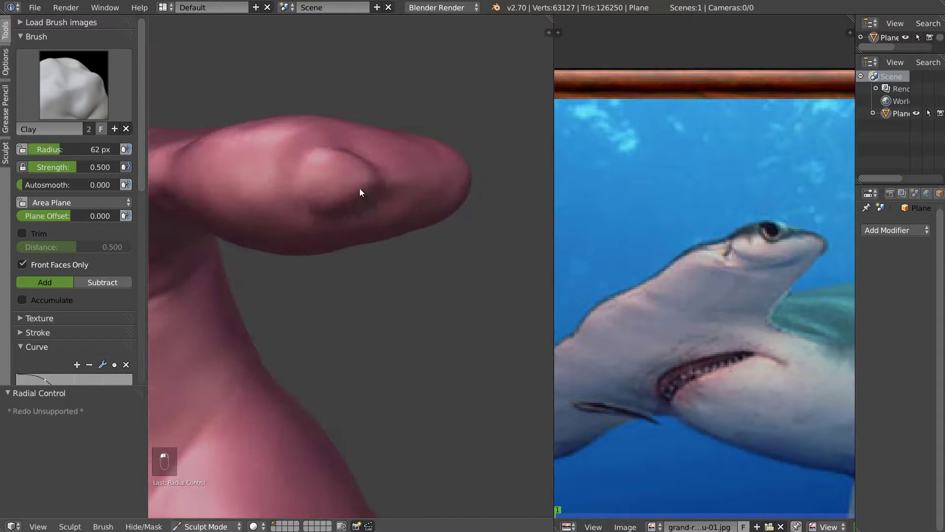
{"action": "left_click", "coordinate": [272, 153]}
- Reshape the lower edge of the shoulder with the Grab brush at 108 px and 69 px radii, and smooth it
{"action": "scroll", "coordinate": [344, 208], "scroll_direction": "down", "scroll_amount": 8}
{"action": "mouse_move", "coordinate": [344, 208]}
{"action": "middle_mouse_down"}
{"action": "mouse_move", "coordinate": [309, 208]}
{"action": "mouse_move", "coordinate": [362, 198]}
{"action": "mouse_move", "coordinate": [314, 216]}
{"action": "mouse_move", "coordinate": [329, 241]}
{"action": "middle_mouse_up"}
{"action": "mouse_move", "coordinate": [274, 255]}
{"action": "middle_mouse_down", "text": "shift"}
{"action": "mouse_move", "coordinate": [338, 240]}
{"action": "mouse_move", "coordinate": [324, 228]}
{"action": "middle_mouse_up", "text": "shift"}
{"action": "scroll", "coordinate": [433, 283], "scroll_direction": "up", "scroll_amount": 1}
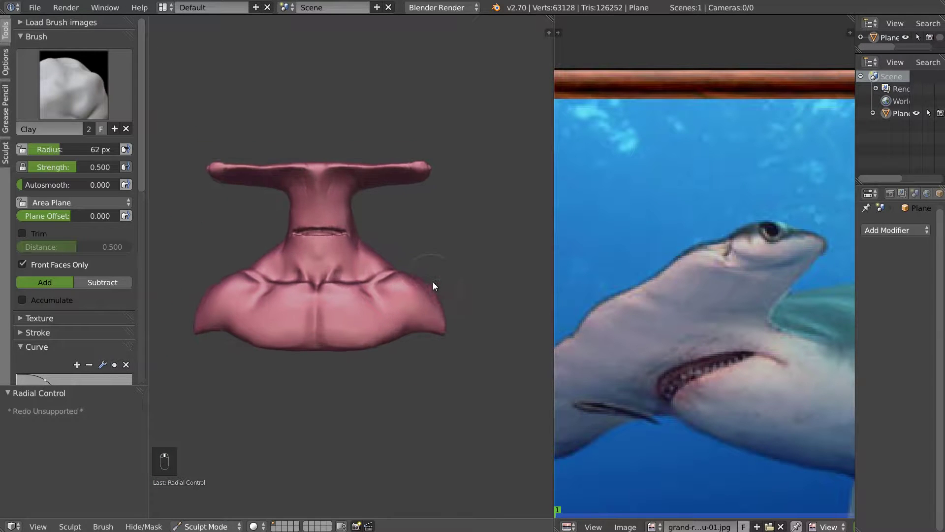
{"action": "scroll", "coordinate": [432, 282], "scroll_direction": "up", "scroll_amount": 1}
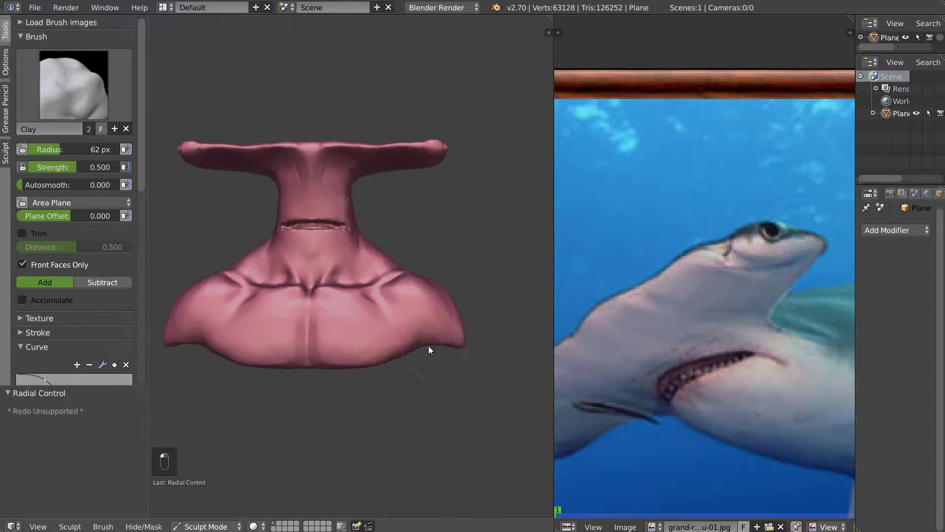
{"action": "key", "text": "g"}
{"action": "key", "text": "f"}
{"action": "left_click", "coordinate": [450, 344]}
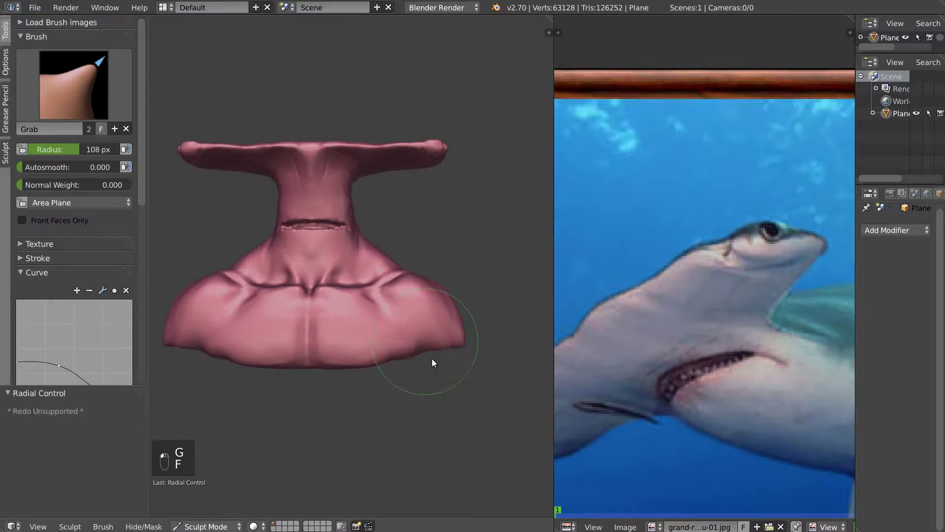
{"action": "mouse_move", "coordinate": [441, 334]}
{"action": "middle_mouse_down"}
{"action": "mouse_move", "coordinate": [415, 354]}
{"action": "mouse_move", "coordinate": [496, 344]}
{"action": "mouse_move", "coordinate": [435, 344]}
{"action": "mouse_move", "coordinate": [461, 347]}
{"action": "middle_mouse_up"}
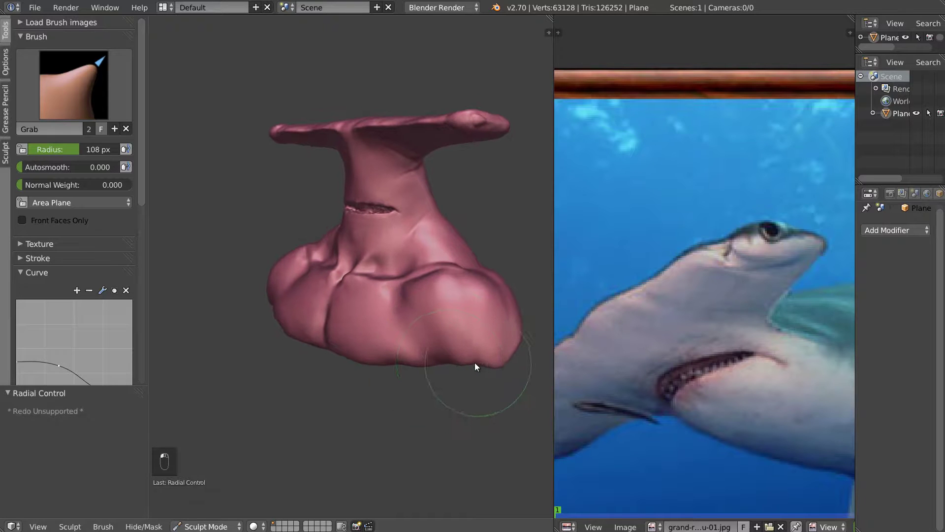
{"action": "key", "text": "f"}
{"action": "left_click", "coordinate": [463, 363]}
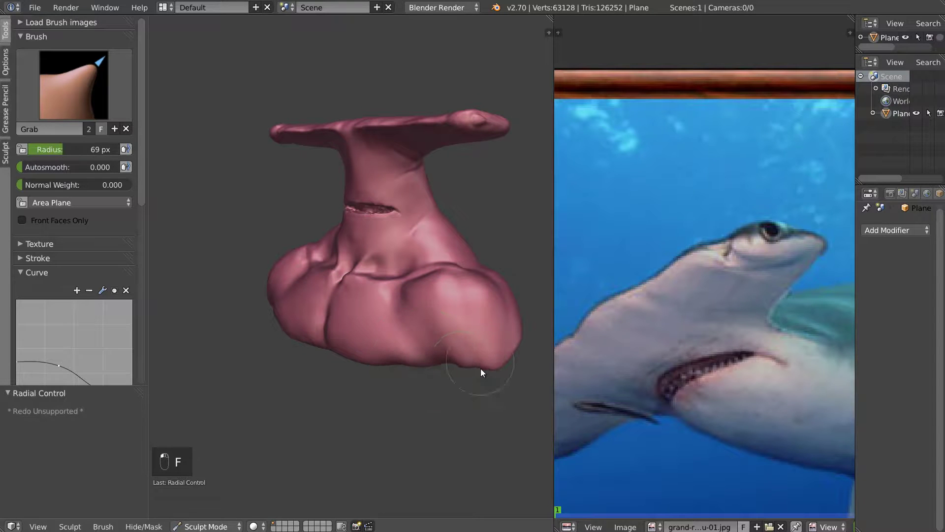
{"action": "mouse_move", "coordinate": [470, 366]}
{"action": "left_mouse_down", "text": "shift"}
{"action": "mouse_move", "coordinate": [487, 361]}
{"action": "mouse_move", "coordinate": [457, 358]}
{"action": "left_mouse_up", "text": "shift"}
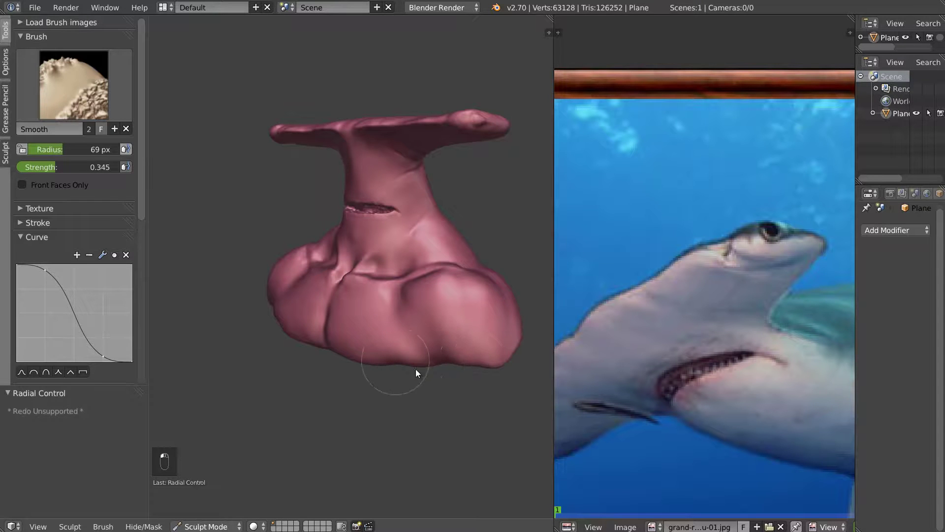
{"action": "mouse_move", "coordinate": [373, 344]}
{"action": "middle_mouse_down"}
{"action": "mouse_move", "coordinate": [430, 323]}
{"action": "mouse_move", "coordinate": [380, 312]}
{"action": "mouse_move", "coordinate": [391, 290]}
{"action": "mouse_move", "coordinate": [323, 330]}
{"action": "mouse_move", "coordinate": [318, 308]}
{"action": "middle_mouse_up"}
{"action": "key", "text": "f"}
{"action": "left_click", "coordinate": [321, 306]}
{"action": "left_click_drag", "start_coordinate": [347, 288], "coordinate": [340, 292]}
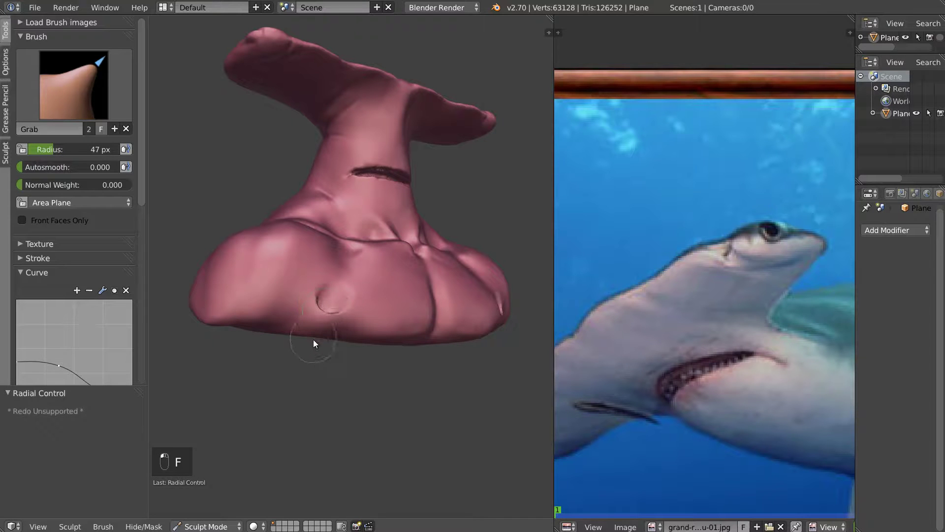
{"action": "key", "text": "ctrl+z"}
{"action": "key", "text": "ctrl+z"}
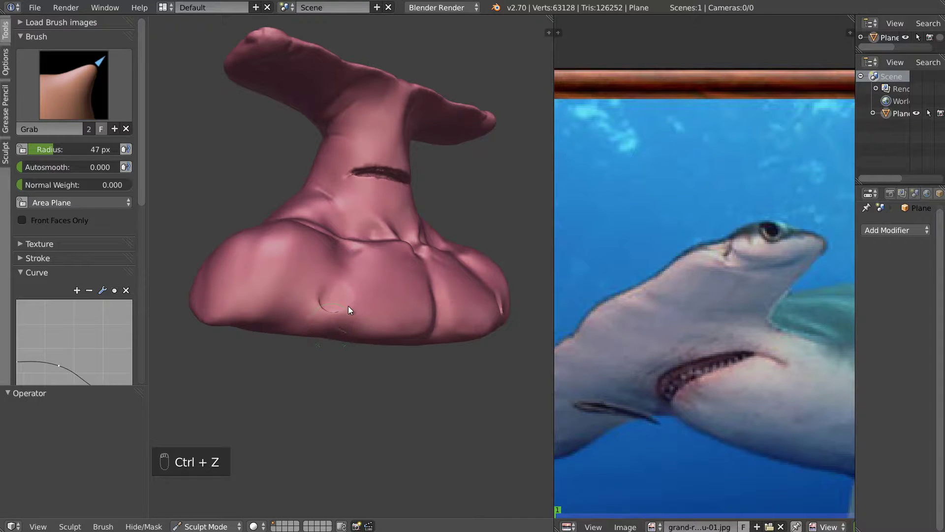
- Build up the lower chest beside the shoulder with the Clay brush at a 48 px radius and smooth it
{"action": "key", "text": "c"}
{"action": "key", "text": "f"}
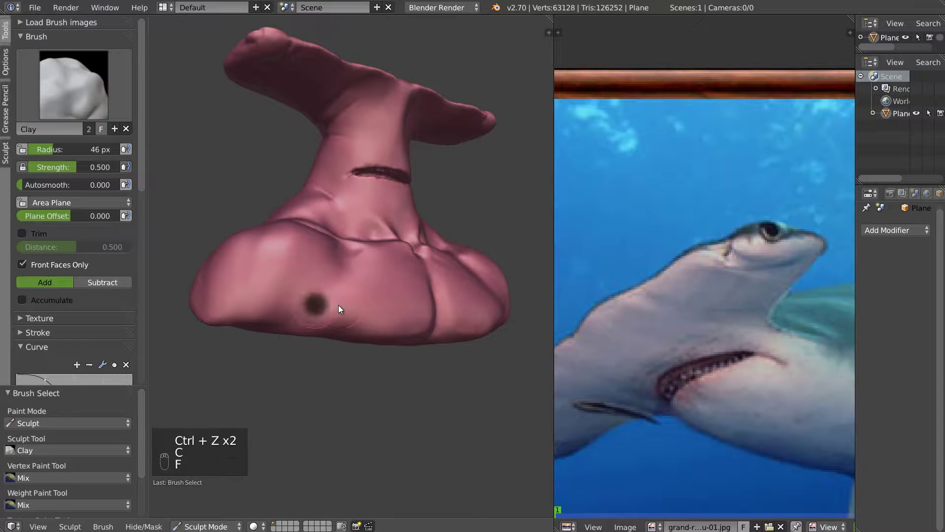
{"action": "left_click", "coordinate": [338, 305]}
{"action": "mouse_move", "coordinate": [332, 318]}
{"action": "left_mouse_down"}
{"action": "mouse_move", "coordinate": [407, 330]}
{"action": "mouse_move", "coordinate": [336, 321]}
{"action": "mouse_move", "coordinate": [394, 322]}
{"action": "left_mouse_up"}
{"action": "key", "text": "s"}
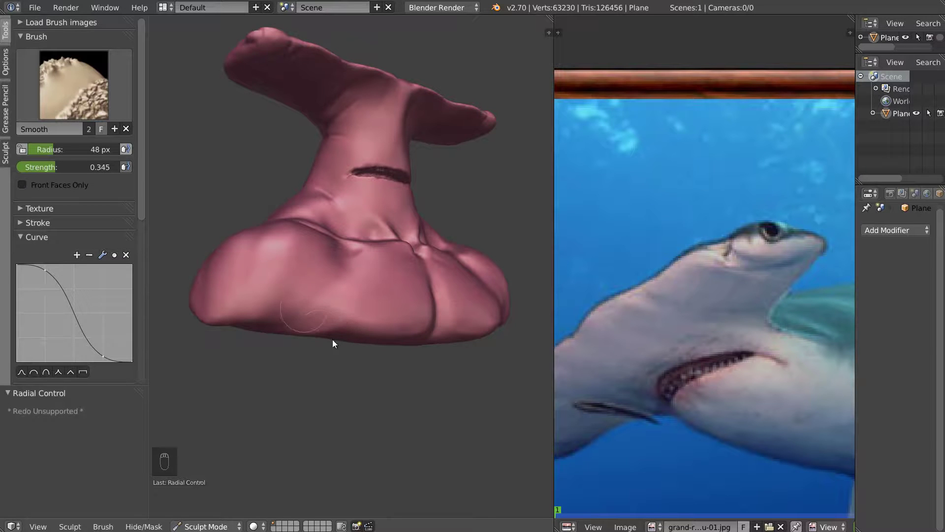
{"action": "key", "text": "c"}
- Add Clay along the lower rim of the chest and smooth its underside
{"action": "middle_click_drag", "start_coordinate": [370, 306], "coordinate": [350, 329]}
{"action": "mouse_move", "coordinate": [413, 341]}
{"action": "left_mouse_down"}
{"action": "mouse_move", "coordinate": [295, 347]}
{"action": "mouse_move", "coordinate": [475, 386]}
{"action": "left_mouse_up"}
{"action": "left_click_drag", "start_coordinate": [328, 345], "coordinate": [309, 357]}
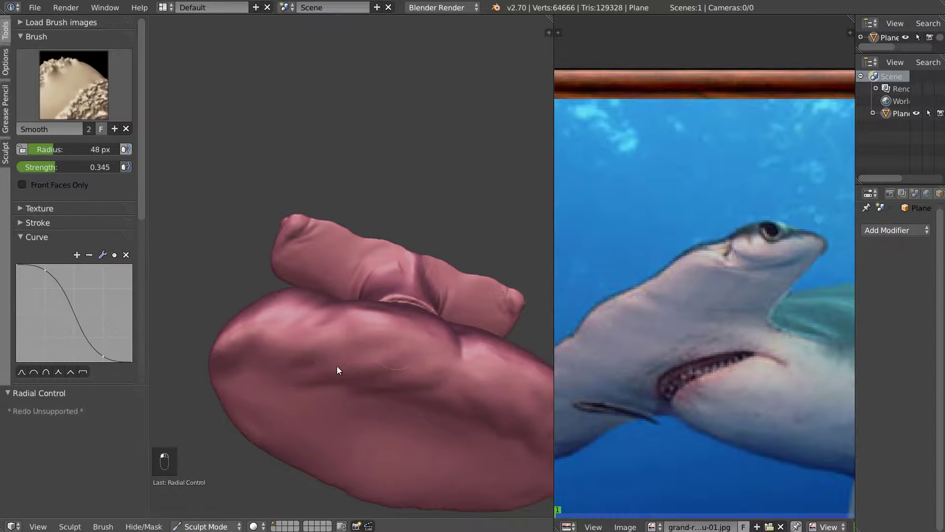
{"action": "mouse_move", "coordinate": [333, 274]}
{"action": "middle_mouse_down"}
{"action": "mouse_move", "coordinate": [369, 384]}
{"action": "mouse_move", "coordinate": [315, 324]}
{"action": "middle_mouse_up"}
{"action": "scroll", "coordinate": [310, 319], "scroll_direction": "up", "scroll_amount": 1}
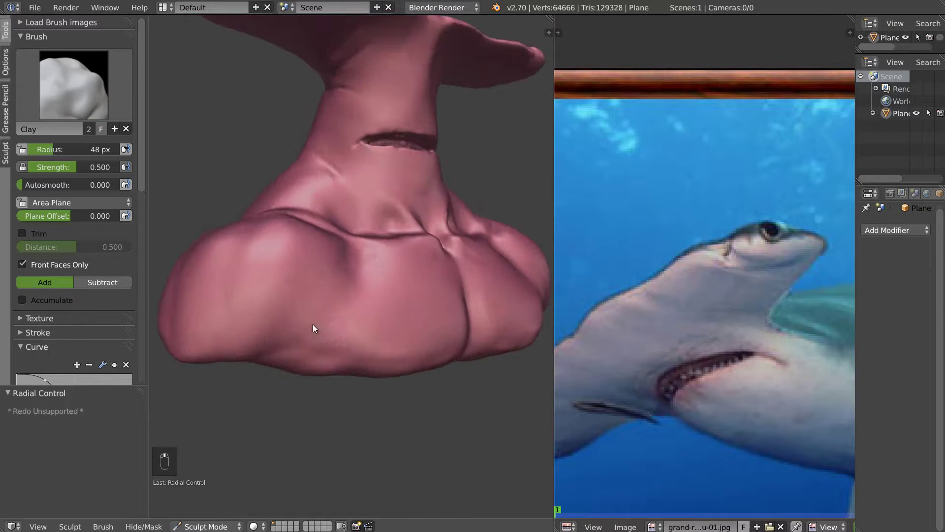
- Shape the lower pectoral next to the shoulder with further Clay strokes and smooth its lower edge
{"action": "mouse_move", "coordinate": [294, 306]}
{"action": "left_mouse_down"}
{"action": "mouse_move", "coordinate": [280, 331]}
{"action": "mouse_move", "coordinate": [285, 312]}
{"action": "mouse_move", "coordinate": [294, 354]}
{"action": "mouse_move", "coordinate": [408, 350]}
{"action": "left_mouse_up"}
{"action": "middle_click_drag", "start_coordinate": [348, 326], "coordinate": [368, 310]}
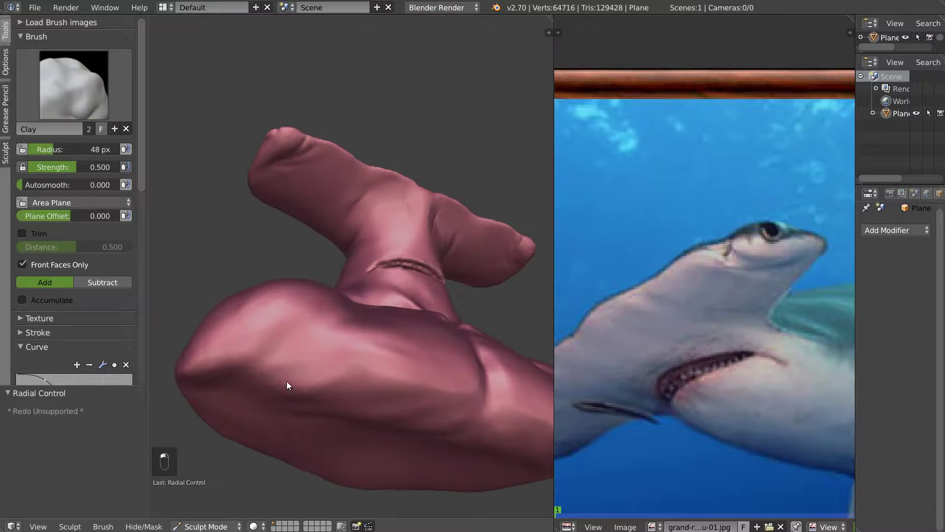
{"action": "mouse_move", "coordinate": [296, 369]}
{"action": "left_mouse_down", "text": "shift"}
{"action": "mouse_move", "coordinate": [285, 384]}
{"action": "mouse_move", "coordinate": [349, 379]}
{"action": "mouse_move", "coordinate": [408, 398]}
{"action": "left_mouse_up", "text": "shift"}
{"action": "middle_click_drag", "start_coordinate": [349, 401], "coordinate": [369, 409]}
{"action": "mouse_move", "coordinate": [307, 365]}
{"action": "left_mouse_down", "text": "shift"}
{"action": "mouse_move", "coordinate": [410, 371]}
{"action": "mouse_move", "coordinate": [382, 351]}
{"action": "mouse_move", "coordinate": [386, 336]}
{"action": "left_mouse_up", "text": "shift"}
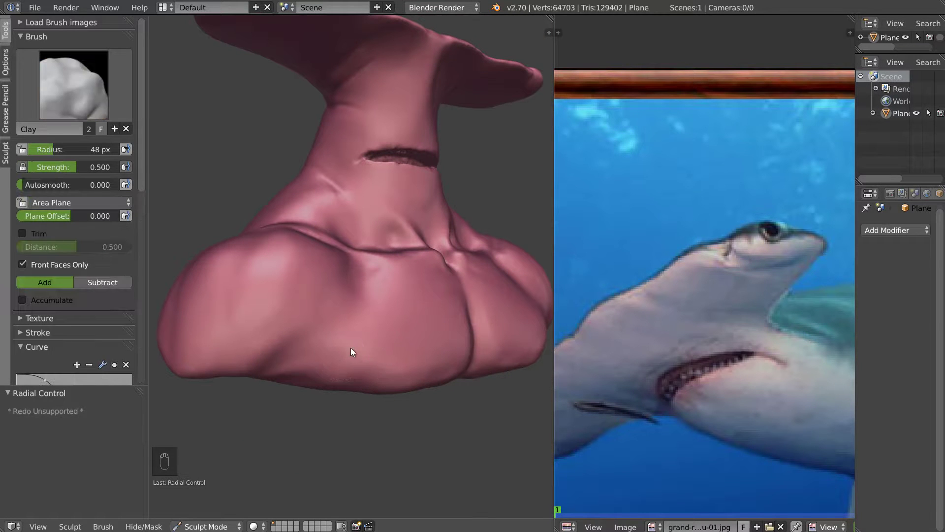
- Raise the Smooth brush strength to 0.660 and smooth the pectoral and the underside of the shoulder
{"action": "key", "text": "s"}
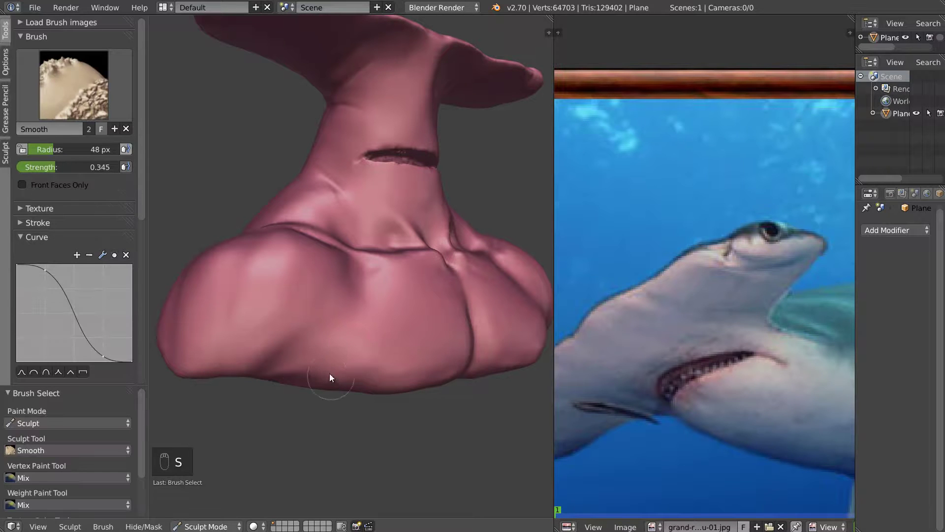
{"action": "key", "text": "shift+f"}
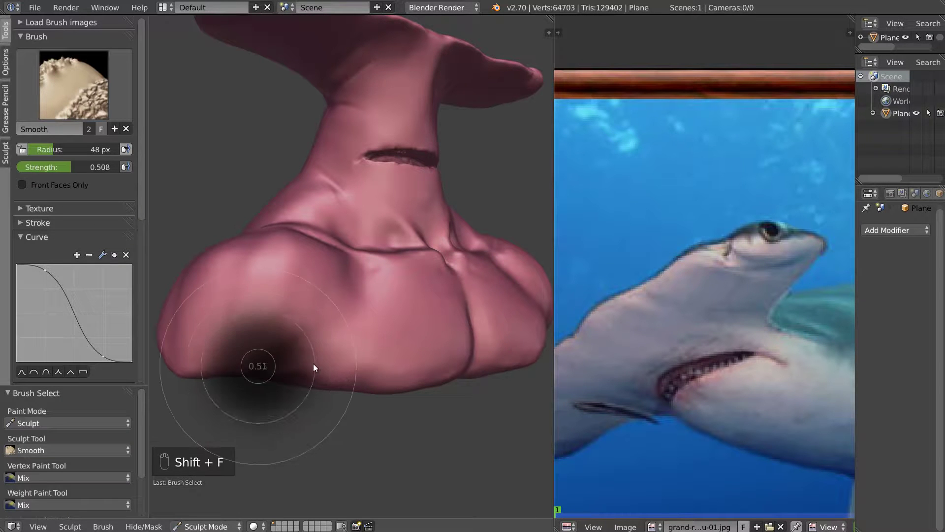
{"action": "left_click", "coordinate": [327, 369]}
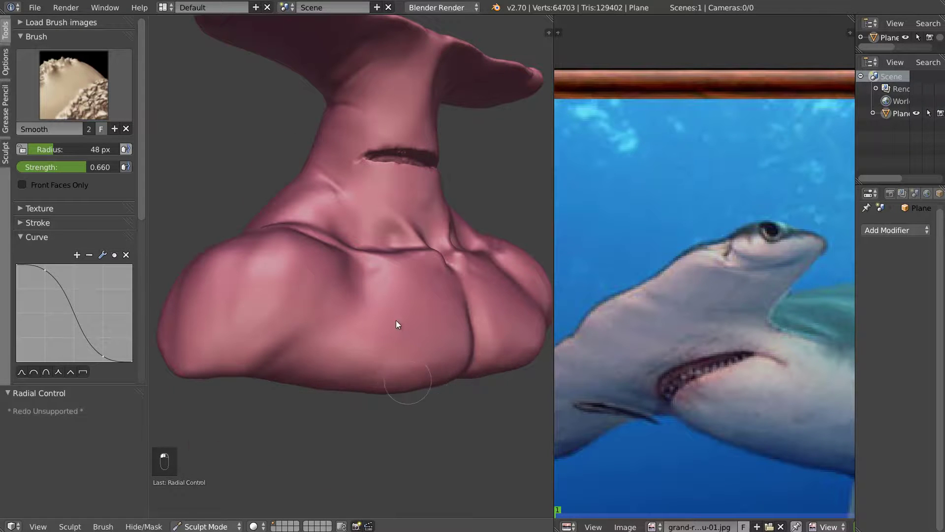
{"action": "middle_click_drag", "start_coordinate": [402, 351], "coordinate": [299, 400]}
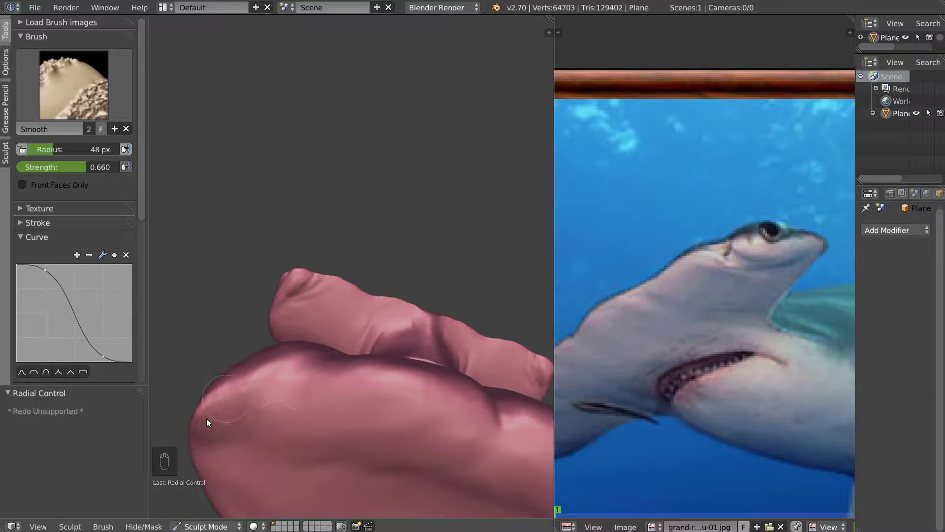
{"action": "mouse_move", "coordinate": [253, 389]}
{"action": "middle_mouse_down"}
{"action": "mouse_move", "coordinate": [250, 434]}
{"action": "mouse_move", "coordinate": [214, 421]}
{"action": "mouse_move", "coordinate": [261, 415]}
{"action": "mouse_move", "coordinate": [300, 363]}
{"action": "middle_mouse_up"}
- Work Clay at a 62 px radius into the transition between shoulder and pectoral and smooth it
{"action": "key", "text": "c"}
{"action": "key", "text": "f"}
{"action": "left_click", "coordinate": [312, 353]}
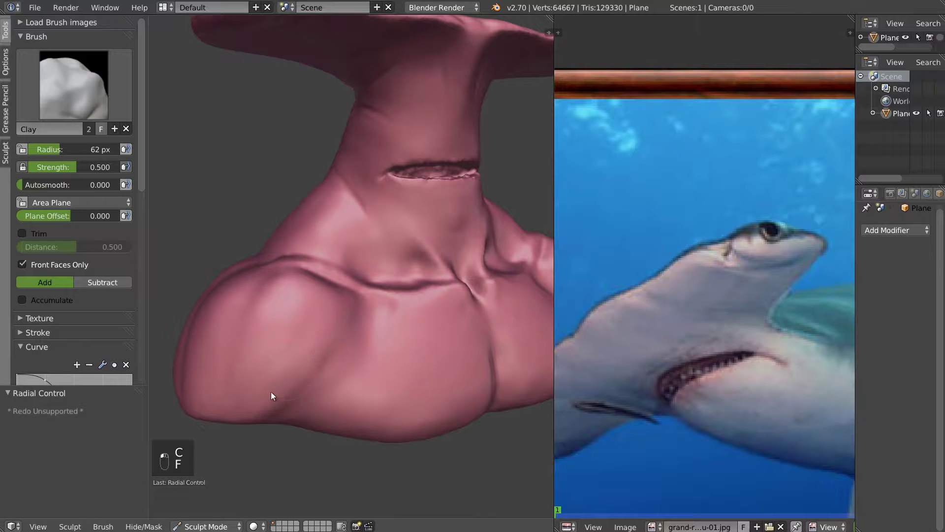
{"action": "mouse_move", "coordinate": [338, 377]}
{"action": "left_mouse_down"}
{"action": "mouse_move", "coordinate": [365, 380]}
{"action": "mouse_move", "coordinate": [318, 426]}
{"action": "left_mouse_up"}
{"action": "mouse_move", "coordinate": [365, 376]}
{"action": "middle_mouse_down"}
{"action": "mouse_move", "coordinate": [308, 361]}
{"action": "mouse_move", "coordinate": [301, 373]}
{"action": "middle_mouse_up"}
{"action": "key", "text": "s"}
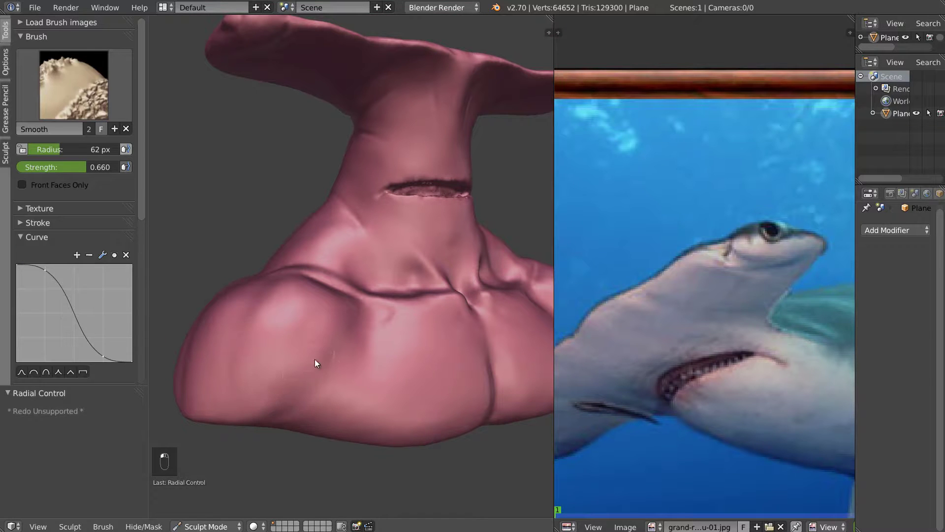
{"action": "left_click_drag", "start_coordinate": [279, 377], "coordinate": [252, 406]}
{"action": "key", "text": "c"}
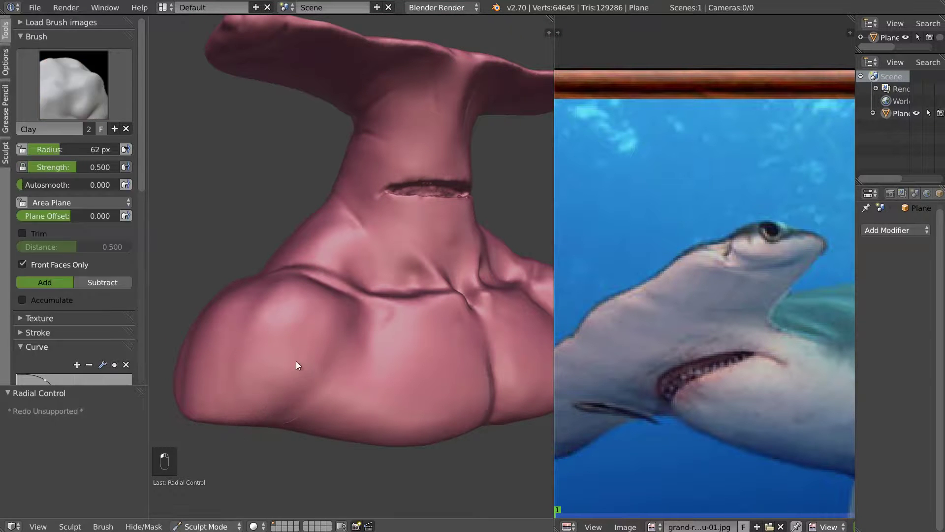
- Carve muscle lines across the upper chest toward the base of the throat with the Draw brush at a 38 px radius
{"action": "mouse_move", "coordinate": [288, 336]}
{"action": "middle_mouse_down"}
{"action": "mouse_move", "coordinate": [302, 362]}
{"action": "mouse_move", "coordinate": [373, 346]}
{"action": "middle_mouse_up"}
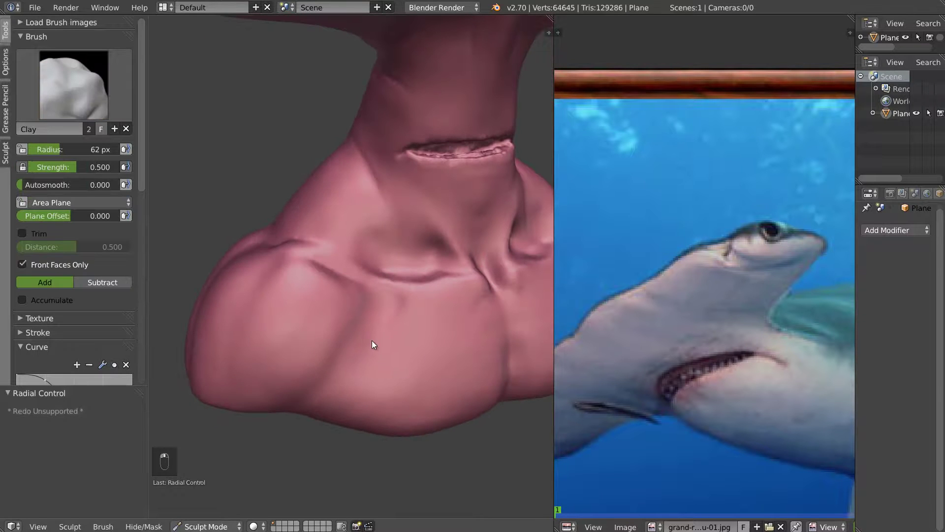
{"action": "key", "text": "d"}
{"action": "key", "text": "f"}
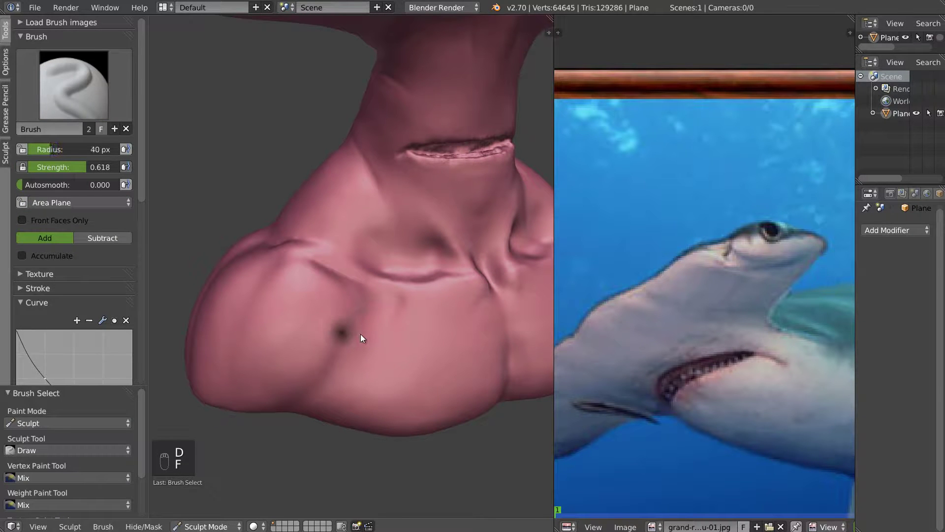
{"action": "left_click", "coordinate": [379, 325]}
{"action": "left_click_drag", "start_coordinate": [335, 363], "coordinate": [393, 317]}
{"action": "mouse_move", "coordinate": [355, 343]}
{"action": "left_mouse_down", "text": "shift"}
{"action": "mouse_move", "coordinate": [385, 321]}
{"action": "mouse_move", "coordinate": [354, 348]}
{"action": "mouse_move", "coordinate": [397, 326]}
{"action": "left_mouse_up", "text": "shift"}
{"action": "mouse_move", "coordinate": [368, 336]}
{"action": "middle_mouse_down"}
{"action": "mouse_move", "coordinate": [424, 312]}
{"action": "mouse_move", "coordinate": [402, 321]}
{"action": "mouse_move", "coordinate": [457, 315]}
{"action": "mouse_move", "coordinate": [430, 315]}
{"action": "mouse_move", "coordinate": [436, 299]}
{"action": "middle_mouse_up"}
{"action": "mouse_move", "coordinate": [435, 300]}
{"action": "left_mouse_down"}
{"action": "mouse_move", "coordinate": [388, 343]}
{"action": "mouse_move", "coordinate": [437, 314]}
{"action": "left_mouse_up"}
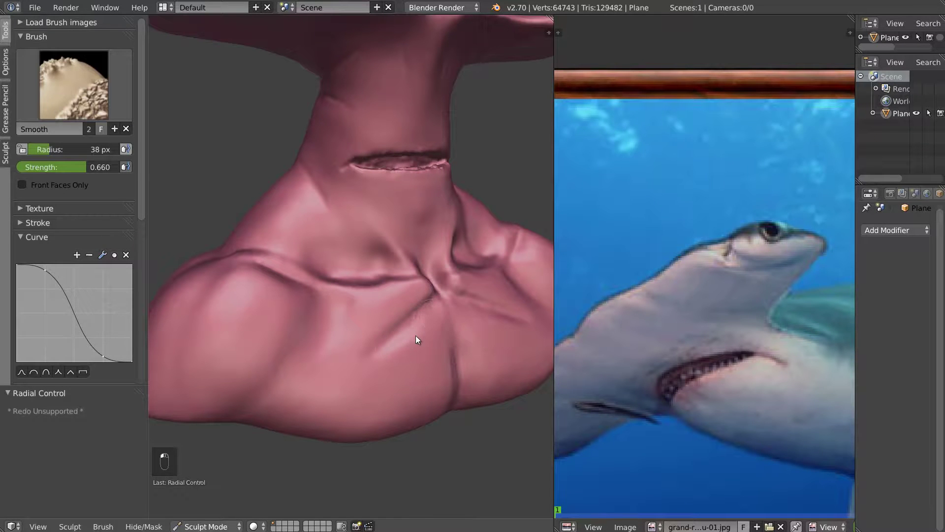
- Soften the carved muscle lines on the upper chest with the Smooth brush
{"action": "mouse_move", "coordinate": [452, 356]}
{"action": "middle_mouse_down"}
{"action": "mouse_move", "coordinate": [394, 344]}
{"action": "mouse_move", "coordinate": [445, 351]}
{"action": "middle_mouse_up"}
{"action": "key", "text": "shift"}
{"action": "key", "text": "shift"}
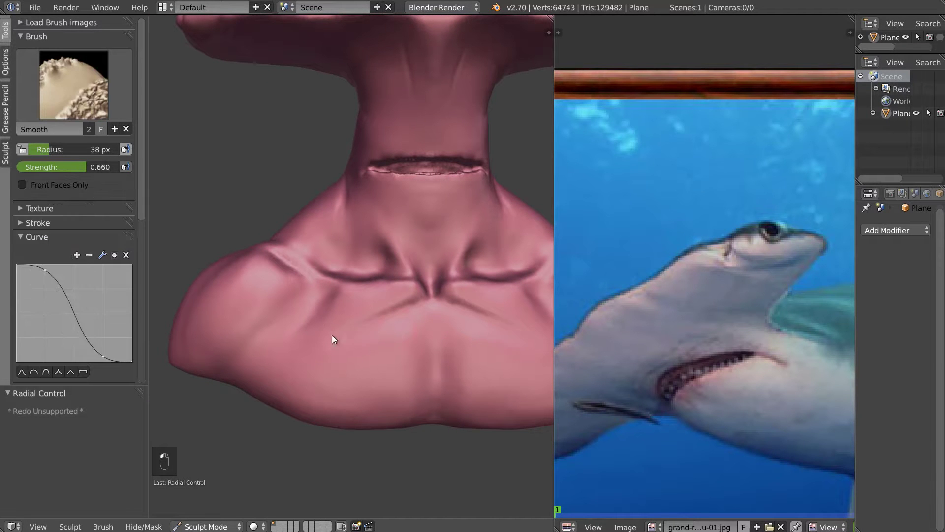
{"action": "key", "text": "shift"}
{"action": "key", "text": "shift"}
- Blend the upper chest below the collarbone with the Clay brush at a 58 px radius and smooth it
{"action": "middle_click_drag", "start_coordinate": [348, 319], "coordinate": [383, 320]}
{"action": "scroll", "coordinate": [382, 321], "scroll_direction": "up", "scroll_amount": 2}
{"action": "key", "text": "c"}
{"action": "key", "text": "f"}
{"action": "mouse_move", "coordinate": [349, 343]}
{"action": "left_mouse_down"}
{"action": "mouse_move", "coordinate": [371, 312]}
{"action": "mouse_move", "coordinate": [362, 342]}
{"action": "left_mouse_up"}
{"action": "left_click_drag", "start_coordinate": [403, 305], "coordinate": [315, 367]}
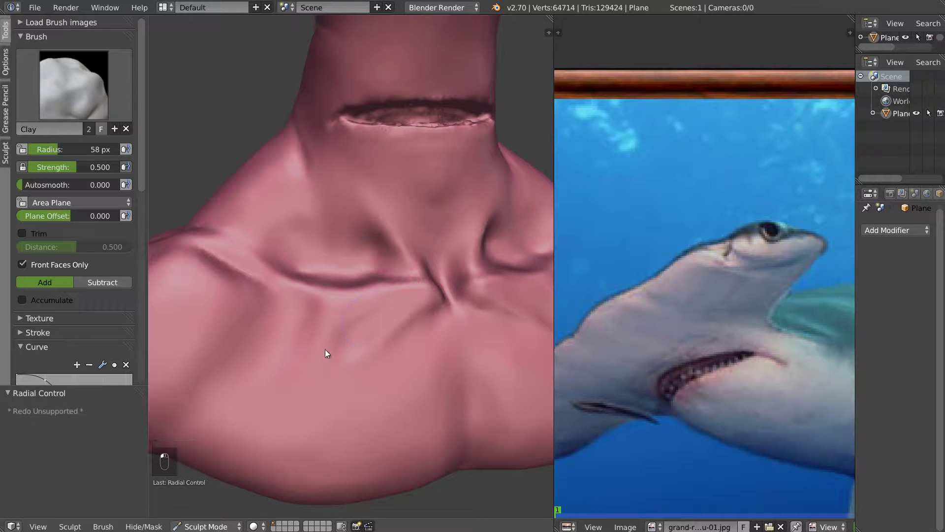
{"action": "key", "text": "s"}
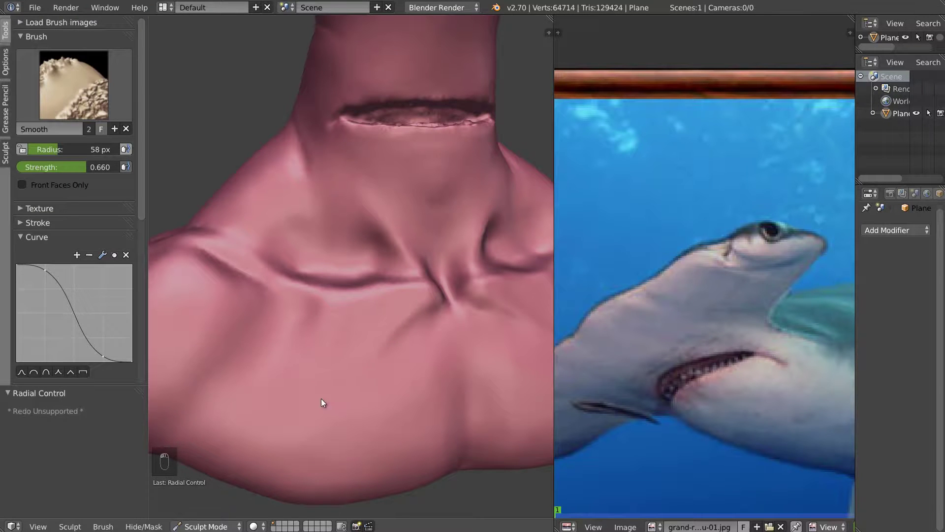
{"action": "key", "text": "c"}
{"action": "mouse_move", "coordinate": [399, 334]}
{"action": "middle_mouse_down"}
{"action": "mouse_move", "coordinate": [426, 323]}
{"action": "mouse_move", "coordinate": [317, 302]}
{"action": "middle_mouse_up"}
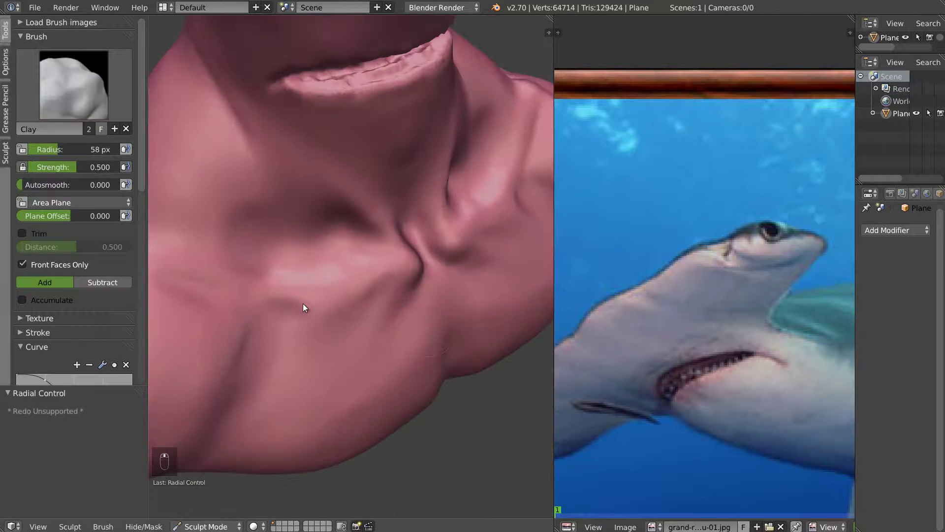
- Add a Clay stroke along the collarbone at a 58 px radius and reduce the Smooth brush strength to 0.388
{"action": "left_click_drag", "start_coordinate": [358, 293], "coordinate": [404, 270]}
{"action": "mouse_move", "coordinate": [350, 276]}
{"action": "middle_mouse_down"}
{"action": "mouse_move", "coordinate": [328, 234]}
{"action": "mouse_move", "coordinate": [338, 241]}
{"action": "middle_mouse_up"}
{"action": "key", "text": "s"}
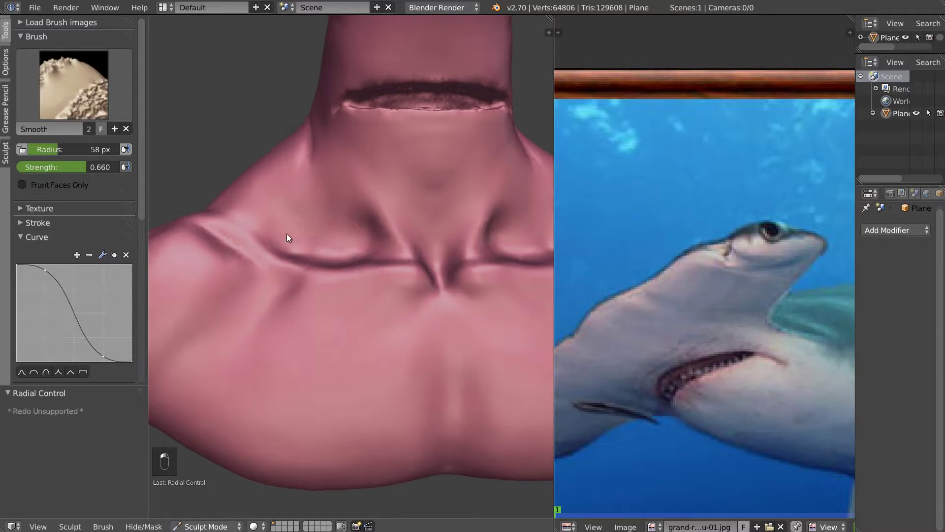
{"action": "key", "text": "c"}
{"action": "key", "text": "s"}
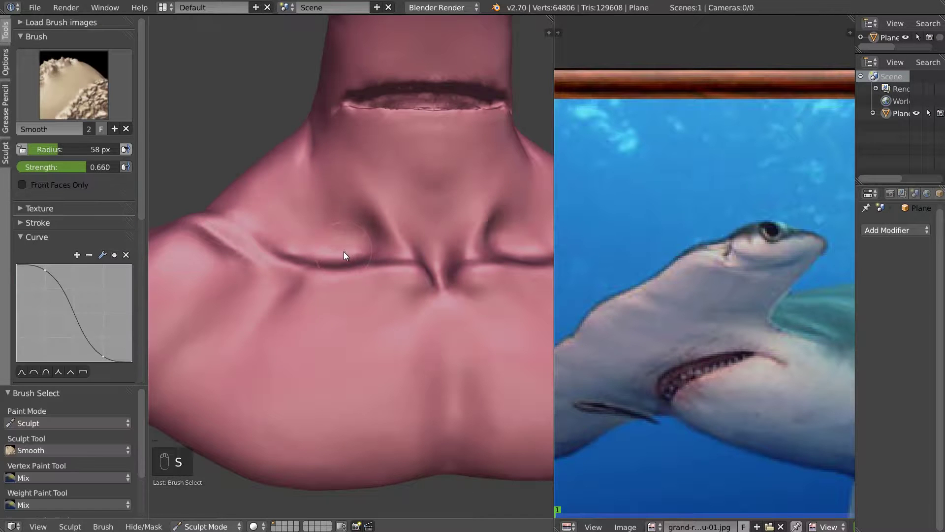
{"action": "key", "text": "shift+f"}
{"action": "left_click", "coordinate": [365, 251]}
- Carve the crease at the middle of the head's front edge with the Draw brush, undoing the first stroke and redoing it at reduced strength
{"action": "mouse_move", "coordinate": [385, 232]}
{"action": "middle_mouse_down"}
{"action": "mouse_move", "coordinate": [305, 205]}
{"action": "mouse_move", "coordinate": [352, 249]}
{"action": "mouse_move", "coordinate": [412, 266]}
{"action": "middle_mouse_up"}
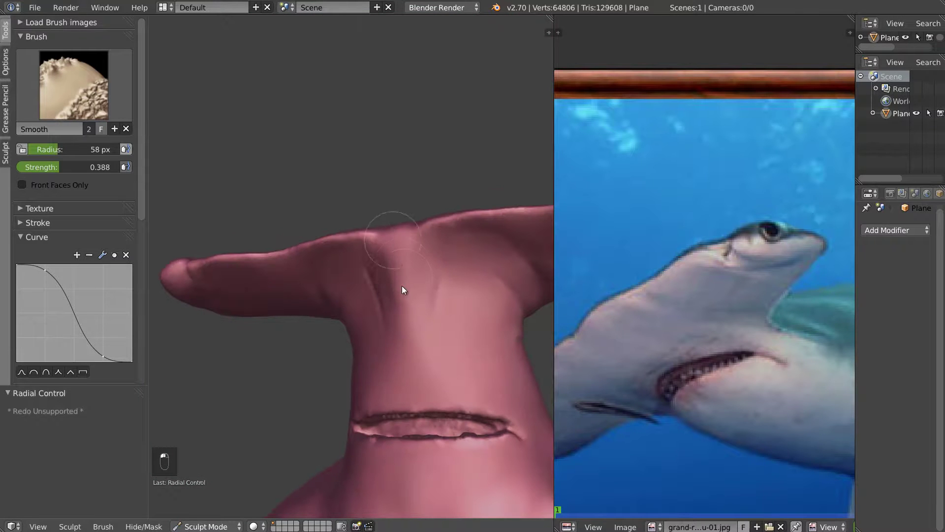
{"action": "key", "text": "d"}
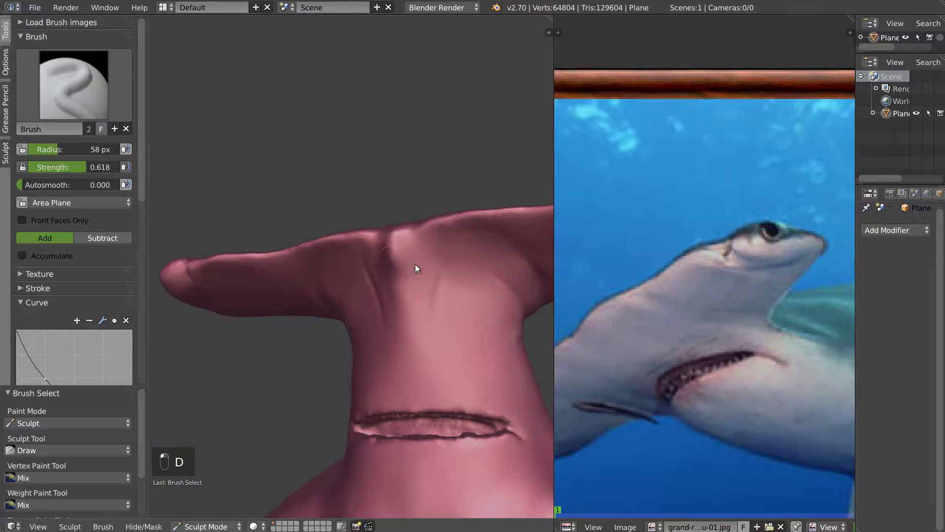
{"action": "key", "text": "ctrl+z"}
{"action": "key", "text": "shift+f"}
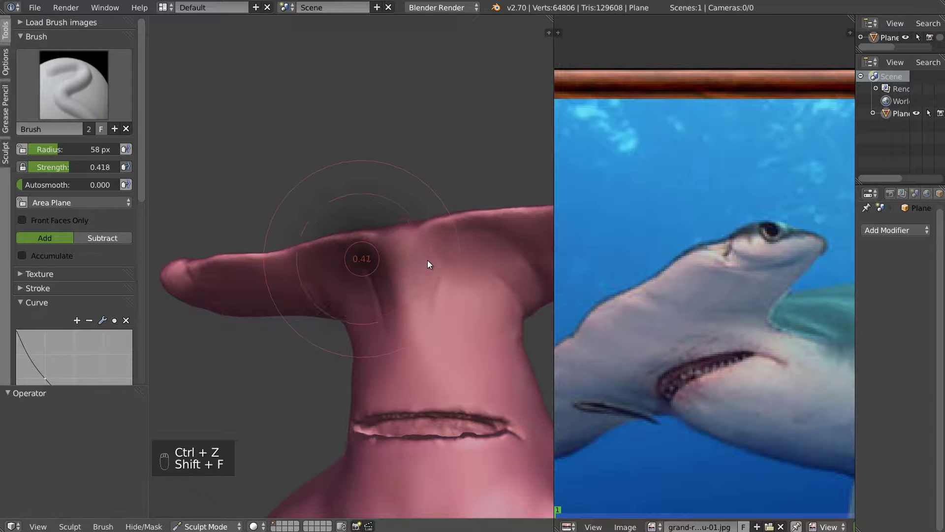
{"action": "left_click", "coordinate": [415, 249]}
{"action": "left_click_drag", "start_coordinate": [394, 233], "coordinate": [394, 265]}
{"action": "key", "text": "s"}
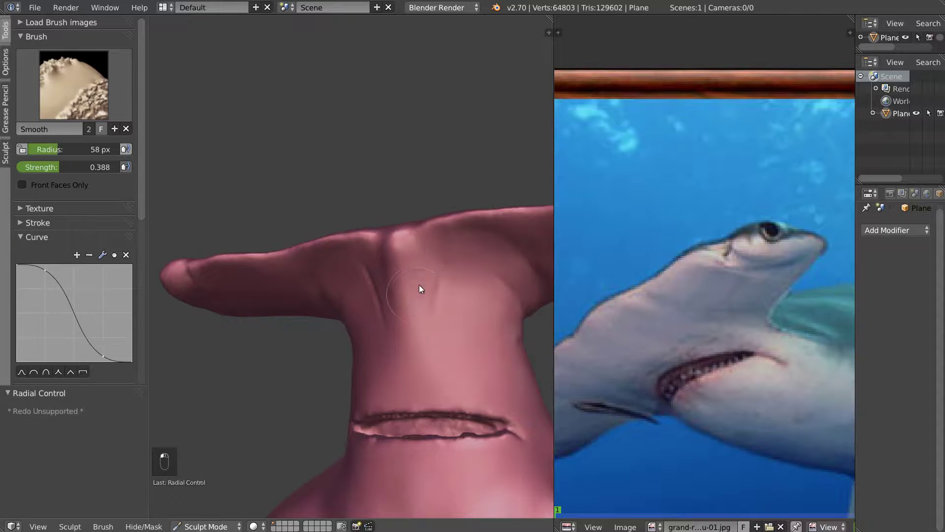
- Set the Clay brush to a 34 px radius for shaping the head surface between the hammer and the mouth
{"action": "key", "text": "x"}
{"action": "mouse_move", "coordinate": [430, 267]}
{"action": "middle_mouse_down"}
{"action": "mouse_move", "coordinate": [506, 279]}
{"action": "mouse_move", "coordinate": [393, 256]}
{"action": "mouse_move", "coordinate": [386, 219]}
{"action": "middle_mouse_up"}
{"action": "key", "text": "c"}
{"action": "key", "text": "f"}
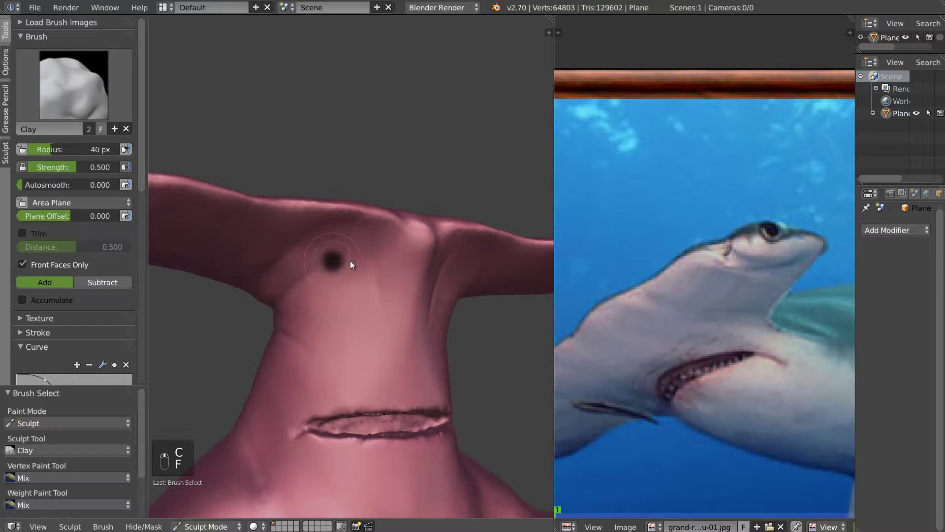
{"action": "left_click", "coordinate": [350, 262]}
{"action": "mouse_move", "coordinate": [349, 262]}
{"action": "middle_mouse_down"}
{"action": "mouse_move", "coordinate": [269, 291]}
{"action": "mouse_move", "coordinate": [305, 259]}
{"action": "middle_mouse_up"}
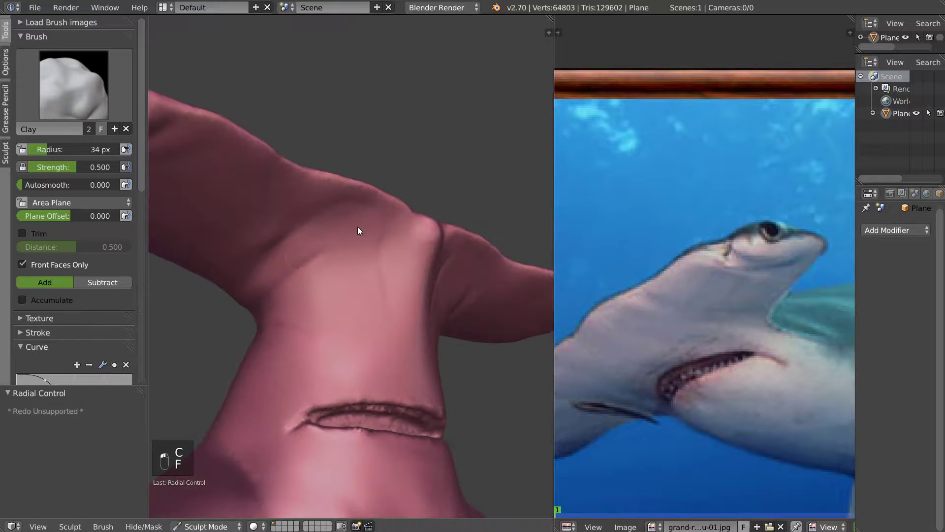
- Build up the underside of the head beside its centre with the Clay brush at 34 px and smooth the surface
{"action": "mouse_move", "coordinate": [363, 222]}
{"action": "left_mouse_down"}
{"action": "mouse_move", "coordinate": [320, 268]}
{"action": "mouse_move", "coordinate": [365, 229]}
{"action": "mouse_move", "coordinate": [374, 236]}
{"action": "left_mouse_up"}
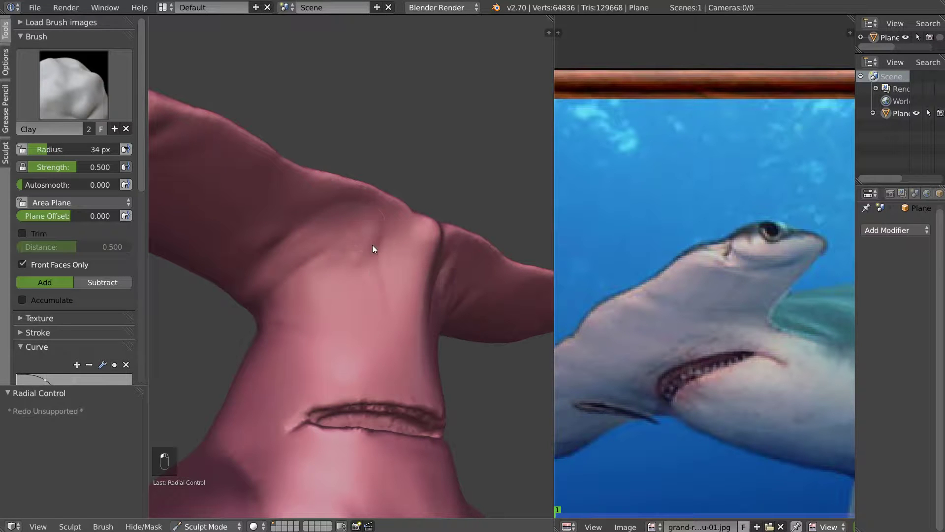
{"action": "key", "text": "s"}
{"action": "key", "text": "c"}
{"action": "left_click", "coordinate": [421, 268]}
{"action": "left_click", "coordinate": [424, 268]}
{"action": "middle_click_drag", "start_coordinate": [410, 263], "coordinate": [387, 281]}
{"action": "mouse_move", "coordinate": [413, 337]}
{"action": "middle_mouse_down"}
{"action": "mouse_move", "coordinate": [399, 265]}
{"action": "mouse_move", "coordinate": [359, 308]}
{"action": "mouse_move", "coordinate": [403, 297]}
{"action": "mouse_move", "coordinate": [392, 294]}
{"action": "middle_mouse_up"}
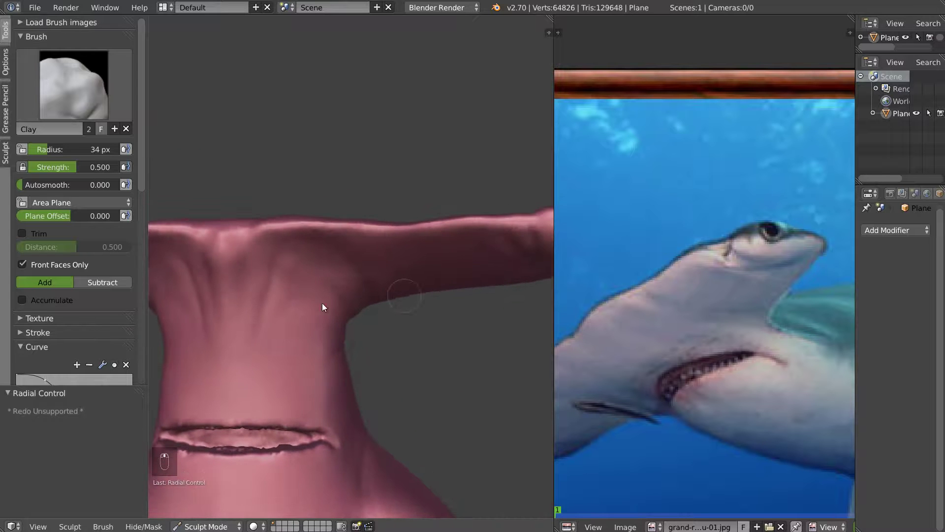
- Smooth the folds above the mouth and add Clay strokes across the hammer wing's base and along its front edge
{"action": "key", "text": "s"}
{"action": "key", "text": "s"}
{"action": "key", "text": "s"}
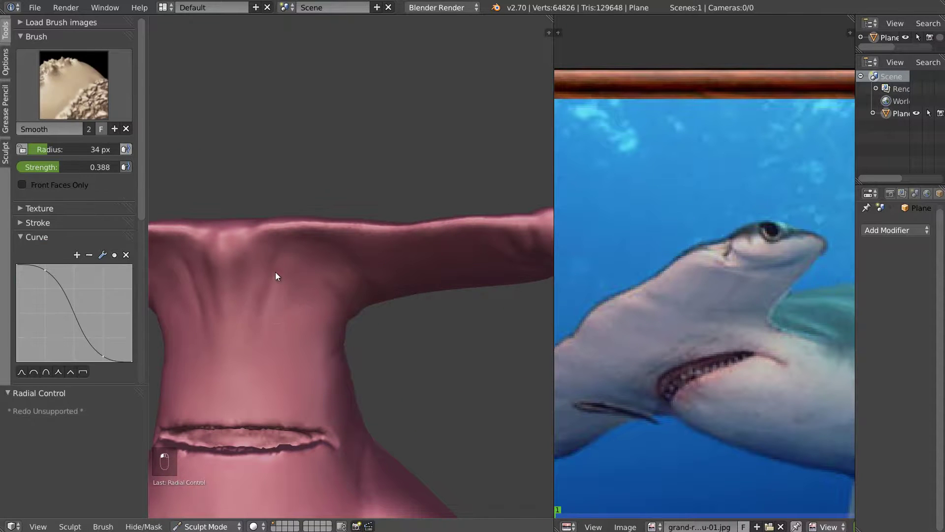
{"action": "key", "text": "c"}
{"action": "mouse_move", "coordinate": [289, 294]}
{"action": "middle_mouse_down"}
{"action": "mouse_move", "coordinate": [304, 252]}
{"action": "mouse_move", "coordinate": [358, 272]}
{"action": "middle_mouse_up"}
{"action": "left_click_drag", "start_coordinate": [365, 261], "coordinate": [404, 279]}
{"action": "mouse_move", "coordinate": [388, 238]}
{"action": "left_mouse_down"}
{"action": "mouse_move", "coordinate": [401, 261]}
{"action": "mouse_move", "coordinate": [363, 223]}
{"action": "mouse_move", "coordinate": [314, 215]}
{"action": "mouse_move", "coordinate": [422, 173]}
{"action": "left_mouse_up"}
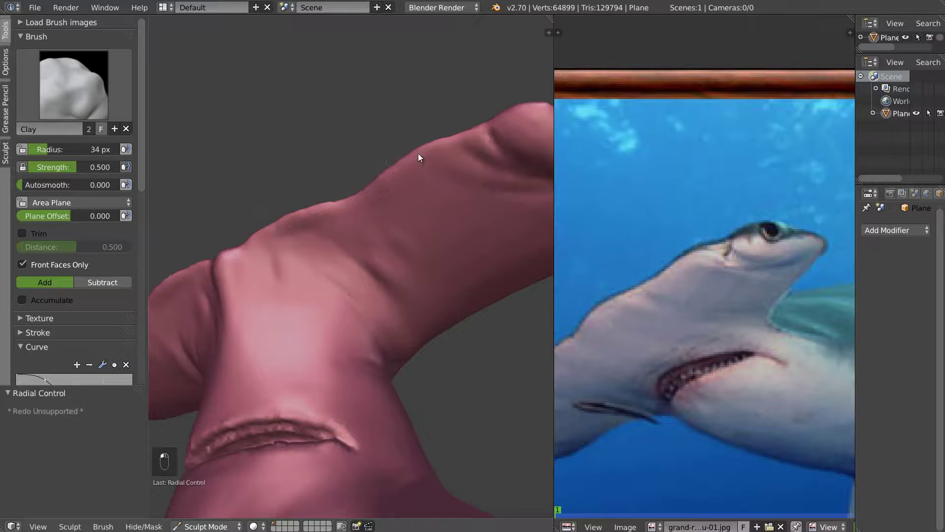
{"action": "left_click_drag", "start_coordinate": [442, 140], "coordinate": [349, 199]}
- Smooth the notch at the middle of the head's front edge, ending with the Clay brush selected
{"action": "mouse_move", "coordinate": [350, 199]}
{"action": "middle_mouse_down"}
{"action": "mouse_move", "coordinate": [385, 263]}
{"action": "mouse_move", "coordinate": [386, 247]}
{"action": "mouse_move", "coordinate": [344, 186]}
{"action": "mouse_move", "coordinate": [345, 164]}
{"action": "mouse_move", "coordinate": [310, 220]}
{"action": "mouse_move", "coordinate": [314, 163]}
{"action": "mouse_move", "coordinate": [318, 224]}
{"action": "middle_mouse_up"}
{"action": "key", "text": "shift+s"}
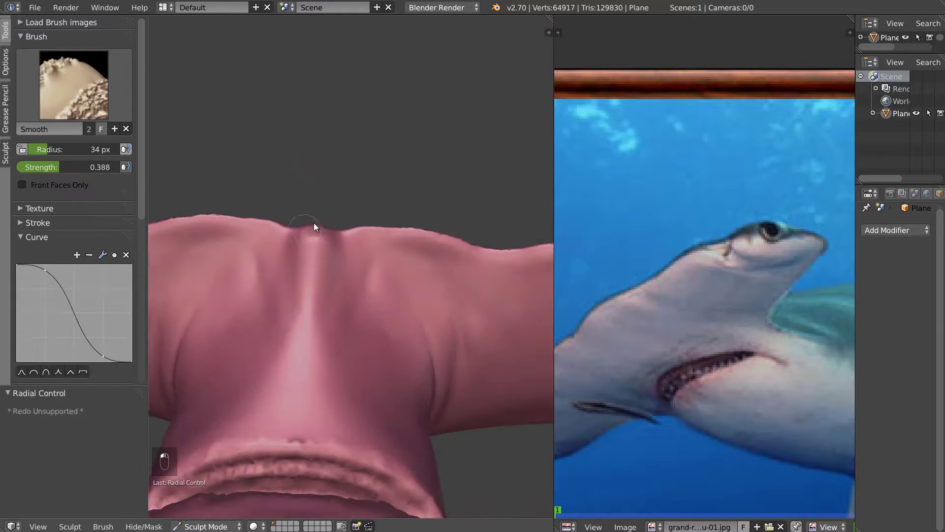
{"action": "mouse_move", "coordinate": [320, 241]}
{"action": "left_mouse_down"}
{"action": "mouse_move", "coordinate": [296, 231]}
{"action": "mouse_move", "coordinate": [315, 232]}
{"action": "left_mouse_up"}
{"action": "key", "text": "c"}
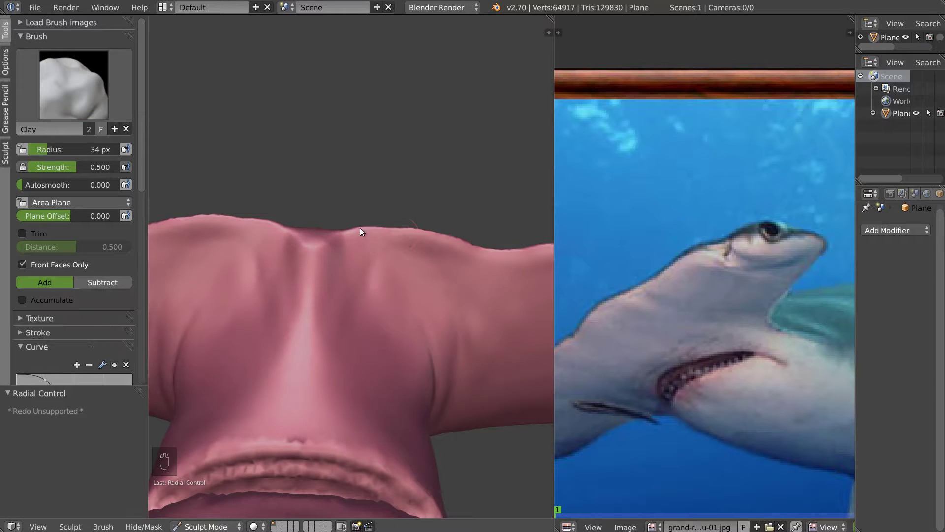
- Inflate the front edge beside the central notch using the Inflate/Deflate brush at a 56 px radius
{"action": "middle_click_drag", "start_coordinate": [361, 226], "coordinate": [348, 249]}
{"action": "left_click", "coordinate": [74, 96]}
{"action": "left_click", "coordinate": [41, 203]}
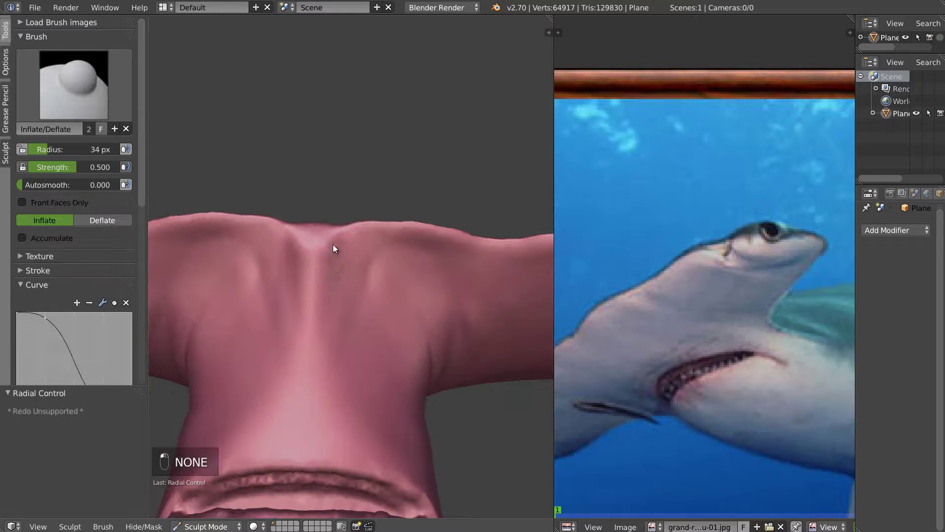
{"action": "key", "text": "f"}
{"action": "mouse_move", "coordinate": [430, 228]}
{"action": "left_mouse_down"}
{"action": "mouse_move", "coordinate": [445, 228]}
{"action": "mouse_move", "coordinate": [395, 229]}
{"action": "mouse_move", "coordinate": [400, 222]}
{"action": "left_mouse_up"}
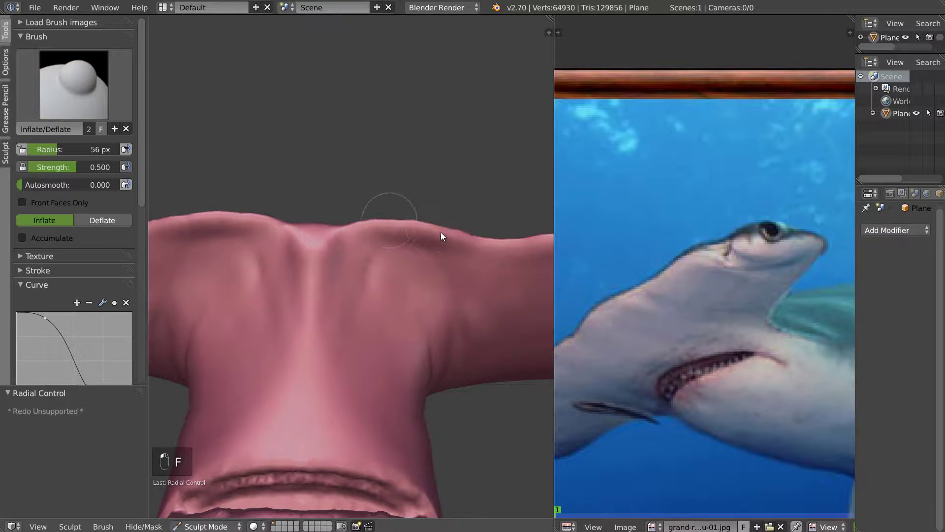
- Inflate the front edge of the hammer wing and smooth it toward the eye bulge
{"action": "middle_click_drag", "start_coordinate": [483, 236], "coordinate": [327, 263]}
{"action": "mouse_move", "coordinate": [327, 264]}
{"action": "left_mouse_down"}
{"action": "mouse_move", "coordinate": [450, 267]}
{"action": "mouse_move", "coordinate": [361, 261]}
{"action": "left_mouse_up"}
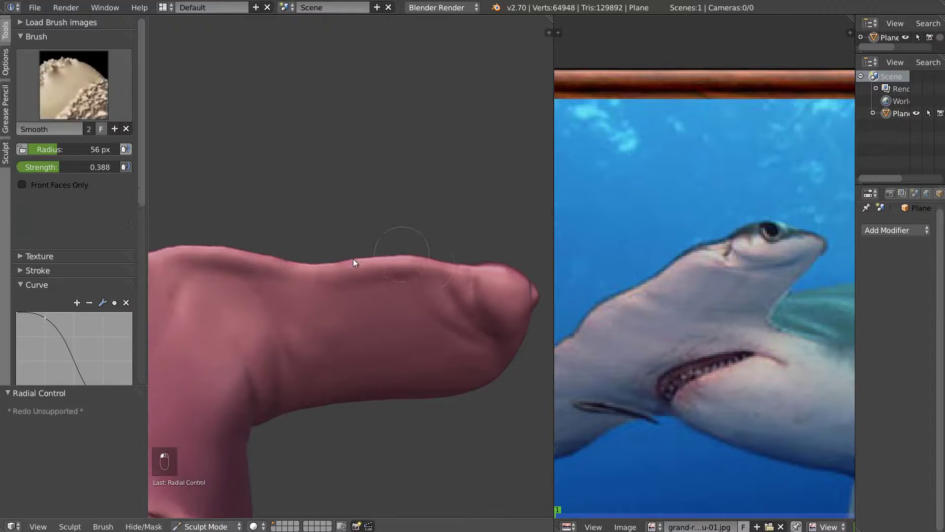
{"action": "mouse_move", "coordinate": [422, 266]}
{"action": "left_mouse_down", "text": "shift"}
{"action": "mouse_move", "coordinate": [397, 278]}
{"action": "mouse_move", "coordinate": [430, 283]}
{"action": "left_mouse_up", "text": "shift"}
{"action": "middle_click_drag", "start_coordinate": [411, 267], "coordinate": [396, 256]}
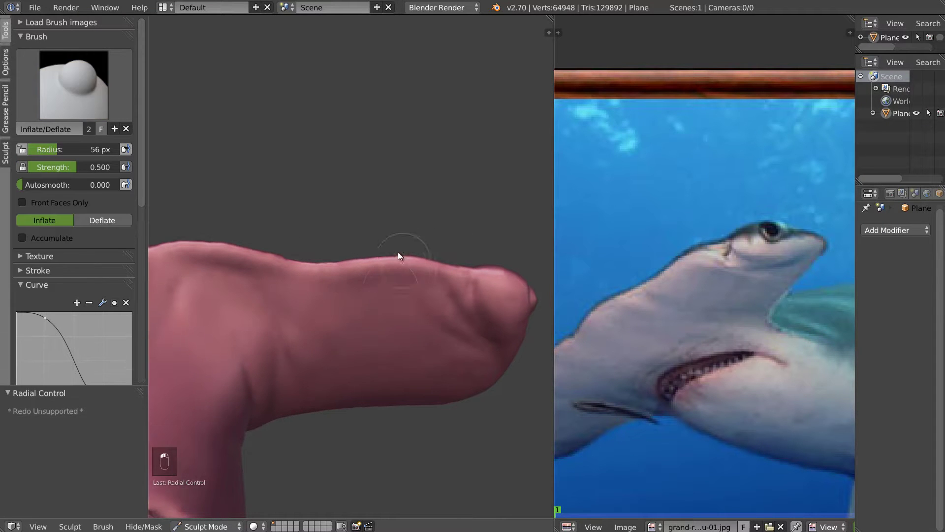
- Add Clay volume to the hammer wing's underside next to the eye bulge and smooth the transition
{"action": "key", "text": "c"}
{"action": "mouse_move", "coordinate": [429, 282]}
{"action": "left_mouse_down"}
{"action": "mouse_move", "coordinate": [365, 288]}
{"action": "mouse_move", "coordinate": [377, 309]}
{"action": "mouse_move", "coordinate": [353, 317]}
{"action": "mouse_move", "coordinate": [388, 293]}
{"action": "left_mouse_up"}
{"action": "key", "text": "shift"}
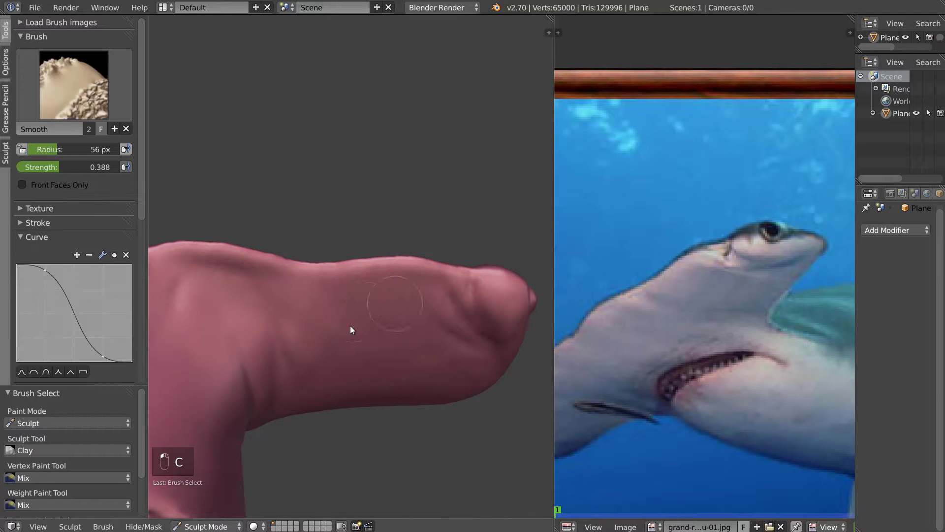
{"action": "middle_click_drag", "start_coordinate": [387, 302], "coordinate": [517, 280]}
{"action": "left_click_drag", "start_coordinate": [516, 281], "coordinate": [501, 292]}
{"action": "middle_click_drag", "start_coordinate": [484, 298], "coordinate": [474, 308]}
{"action": "left_click_drag", "start_coordinate": [491, 325], "coordinate": [472, 335]}
{"action": "left_click_drag", "start_coordinate": [489, 295], "coordinate": [459, 339]}
- Check the head's silhouette from several angles and even out the bumps on its upper surface near the front edge
{"action": "middle_click_drag", "start_coordinate": [421, 270], "coordinate": [343, 300]}
{"action": "scroll", "coordinate": [377, 291], "scroll_direction": "up", "scroll_amount": 2}
{"action": "scroll", "coordinate": [398, 321], "scroll_direction": "down", "scroll_amount": 3}
{"action": "mouse_move", "coordinate": [398, 323]}
{"action": "middle_mouse_down"}
{"action": "mouse_move", "coordinate": [375, 289]}
{"action": "mouse_move", "coordinate": [406, 329]}
{"action": "mouse_move", "coordinate": [436, 331]}
{"action": "mouse_move", "coordinate": [359, 309]}
{"action": "mouse_move", "coordinate": [310, 366]}
{"action": "middle_mouse_up"}
{"action": "scroll", "coordinate": [325, 344], "scroll_direction": "up", "scroll_amount": 2}
{"action": "middle_click_drag", "start_coordinate": [336, 327], "coordinate": [463, 300]}
{"action": "middle_click_drag", "start_coordinate": [374, 333], "coordinate": [368, 332]}
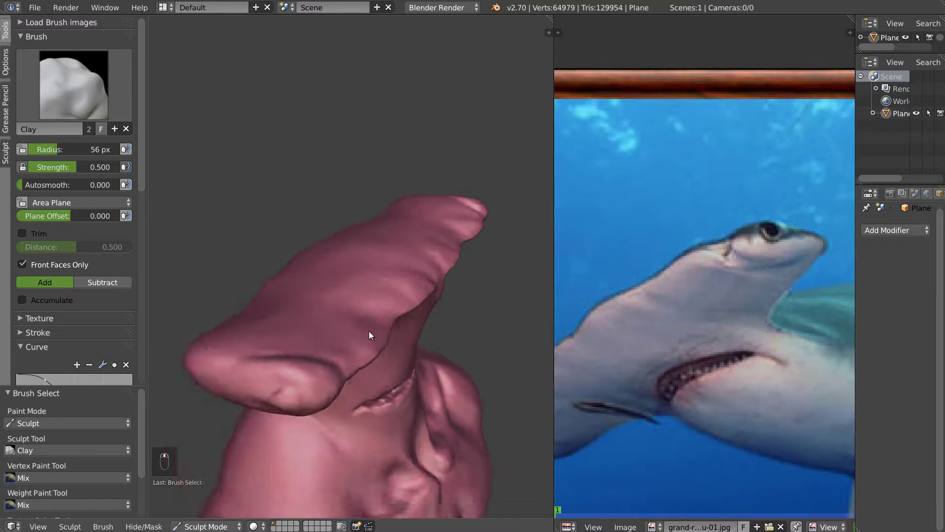
{"action": "scroll", "coordinate": [394, 329], "scroll_direction": "up", "scroll_amount": 2}
{"action": "mouse_move", "coordinate": [468, 293]}
{"action": "left_mouse_down"}
{"action": "mouse_move", "coordinate": [425, 327]}
{"action": "mouse_move", "coordinate": [412, 309]}
{"action": "mouse_move", "coordinate": [439, 295]}
{"action": "left_mouse_up"}
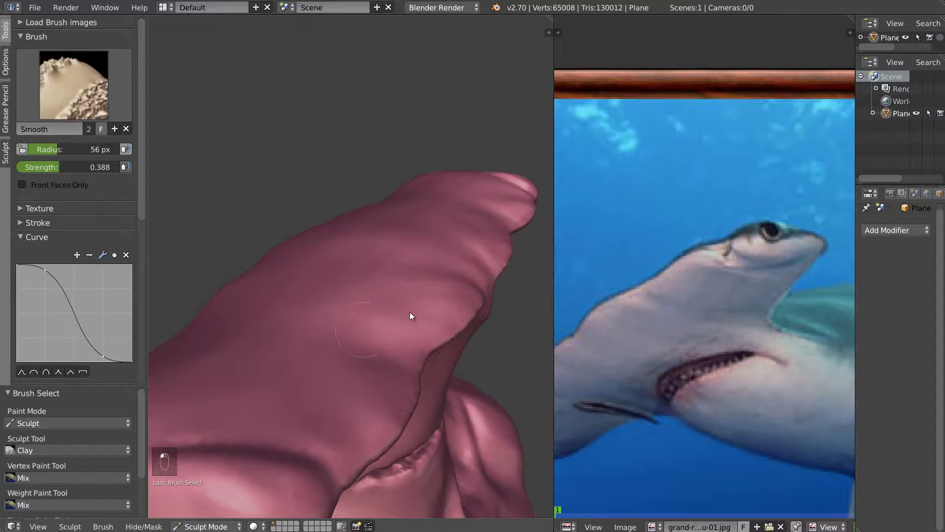
- Smooth the ridges across the rest of the hammerhead's surface, ending with the Clay brush selected
{"action": "mouse_move", "coordinate": [424, 332]}
{"action": "middle_mouse_down"}
{"action": "mouse_move", "coordinate": [294, 349]}
{"action": "mouse_move", "coordinate": [296, 360]}
{"action": "mouse_move", "coordinate": [323, 236]}
{"action": "mouse_move", "coordinate": [230, 333]}
{"action": "middle_mouse_up"}
{"action": "mouse_move", "coordinate": [220, 256]}
{"action": "left_mouse_down"}
{"action": "mouse_move", "coordinate": [241, 274]}
{"action": "mouse_move", "coordinate": [262, 226]}
{"action": "mouse_move", "coordinate": [346, 332]}
{"action": "left_mouse_up"}
{"action": "mouse_move", "coordinate": [346, 331]}
{"action": "middle_mouse_down"}
{"action": "mouse_move", "coordinate": [322, 218]}
{"action": "mouse_move", "coordinate": [315, 222]}
{"action": "middle_mouse_up"}
{"action": "left_click_drag", "start_coordinate": [280, 247], "coordinate": [276, 294]}
{"action": "mouse_move", "coordinate": [348, 268]}
{"action": "left_mouse_down"}
{"action": "mouse_move", "coordinate": [343, 312]}
{"action": "mouse_move", "coordinate": [344, 285]}
{"action": "left_mouse_up"}
{"action": "key", "text": "shift+s"}
{"action": "key", "text": "c"}
{"action": "mouse_move", "coordinate": [350, 281]}
{"action": "middle_mouse_down"}
{"action": "mouse_move", "coordinate": [327, 258]}
{"action": "mouse_move", "coordinate": [395, 300]}
{"action": "mouse_move", "coordinate": [382, 296]}
{"action": "mouse_move", "coordinate": [371, 315]}
{"action": "middle_mouse_up"}
- Set the Dyntopo detail size to 5%
{"action": "scroll", "coordinate": [382, 297], "scroll_direction": "down", "scroll_amount": 4}
{"action": "mouse_move", "coordinate": [265, 319]}
{"action": "middle_mouse_down", "text": "shift"}
{"action": "mouse_move", "coordinate": [383, 309]}
{"action": "mouse_move", "coordinate": [312, 329]}
{"action": "mouse_move", "coordinate": [262, 326]}
{"action": "mouse_move", "coordinate": [428, 323]}
{"action": "mouse_move", "coordinate": [347, 323]}
{"action": "mouse_move", "coordinate": [369, 306]}
{"action": "mouse_move", "coordinate": [377, 278]}
{"action": "mouse_move", "coordinate": [332, 282]}
{"action": "mouse_move", "coordinate": [364, 211]}
{"action": "mouse_move", "coordinate": [354, 240]}
{"action": "middle_mouse_up", "text": "shift"}
{"action": "scroll", "coordinate": [68, 186], "scroll_direction": "down", "scroll_amount": 5}
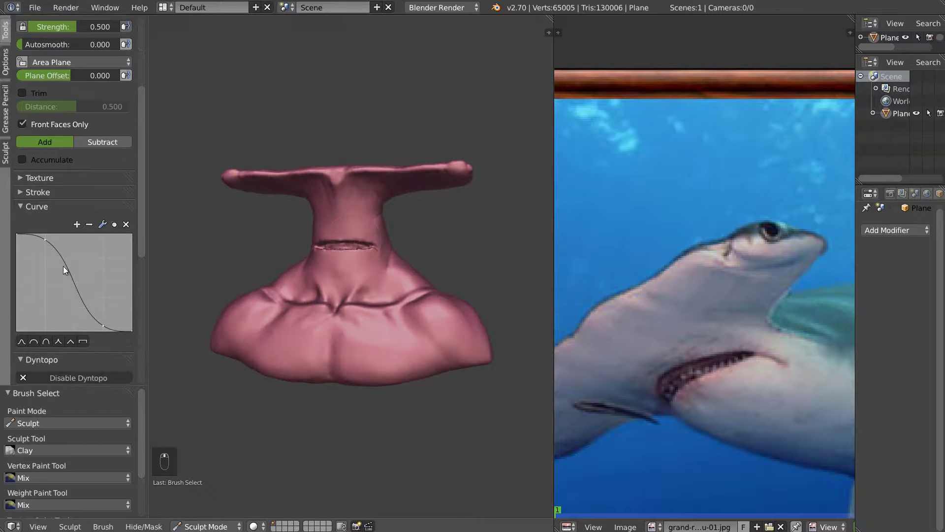
{"action": "scroll", "coordinate": [93, 213], "scroll_direction": "down", "scroll_amount": 6}
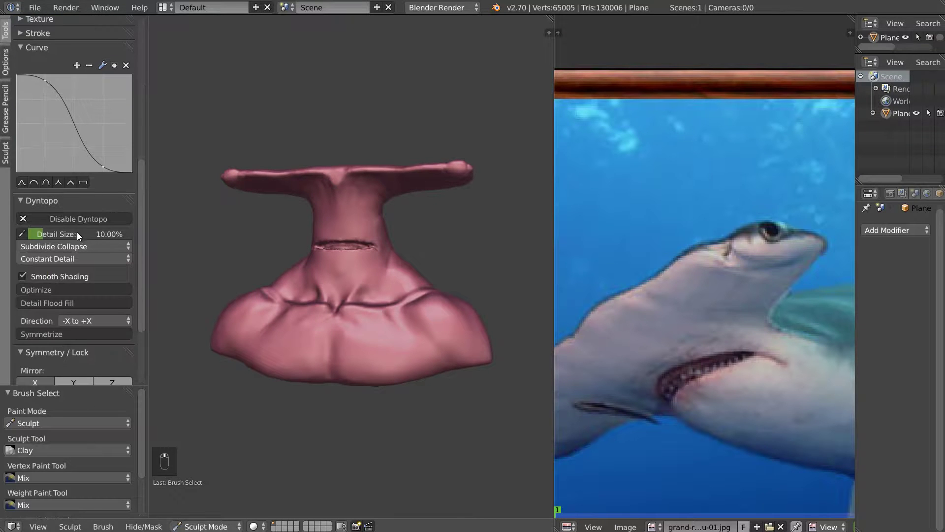
{"action": "left_click", "coordinate": [81, 232]}
{"action": "type", "text": "5"}
{"action": "key", "text": "Return"}
- Pinch the upper edge of the mouth with the Pinch/Magnify brush from the corner toward the middle
{"action": "middle_click_drag", "start_coordinate": [395, 256], "coordinate": [352, 256], "text": "shift"}
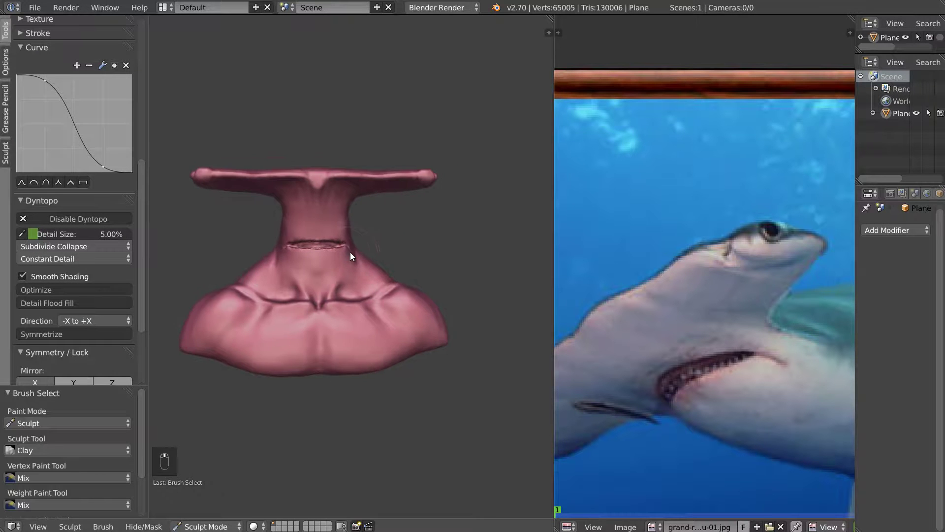
{"action": "scroll", "coordinate": [350, 252], "scroll_direction": "up", "scroll_amount": 10}
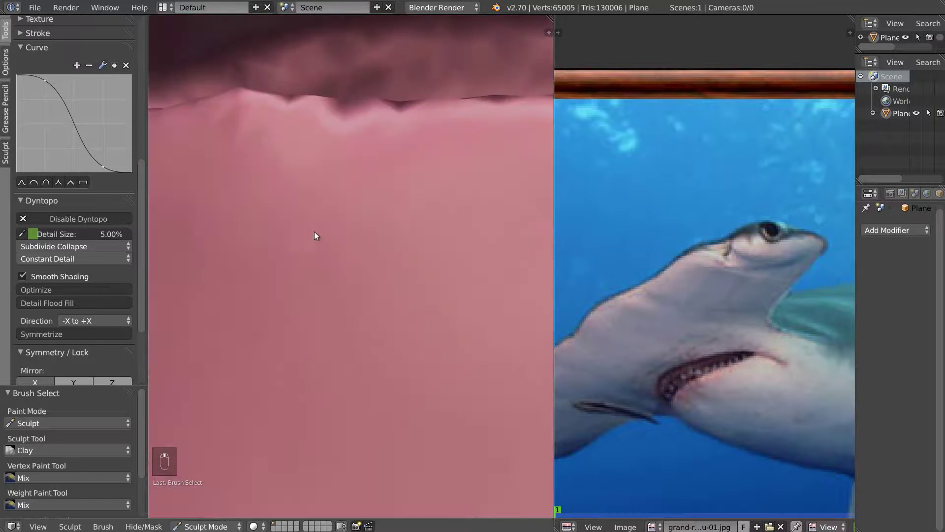
{"action": "scroll", "coordinate": [354, 217], "scroll_direction": "up", "scroll_amount": 3}
{"action": "scroll", "coordinate": [354, 217], "scroll_direction": "down", "scroll_amount": 9}
{"action": "middle_click_drag", "start_coordinate": [353, 217], "coordinate": [352, 190]}
{"action": "scroll", "coordinate": [353, 190], "scroll_direction": "up", "scroll_amount": 1}
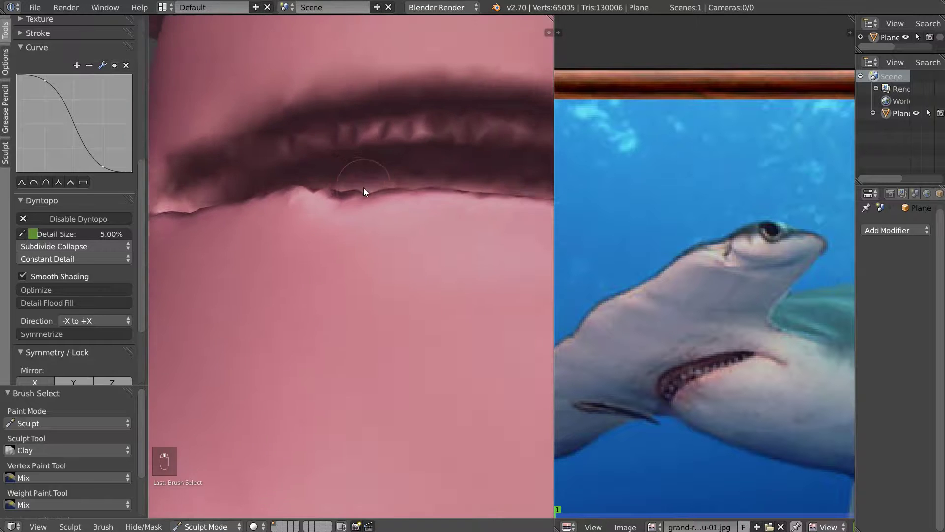
{"action": "scroll", "coordinate": [362, 190], "scroll_direction": "down", "scroll_amount": 5}
{"action": "scroll", "coordinate": [358, 191], "scroll_direction": "up", "scroll_amount": 4}
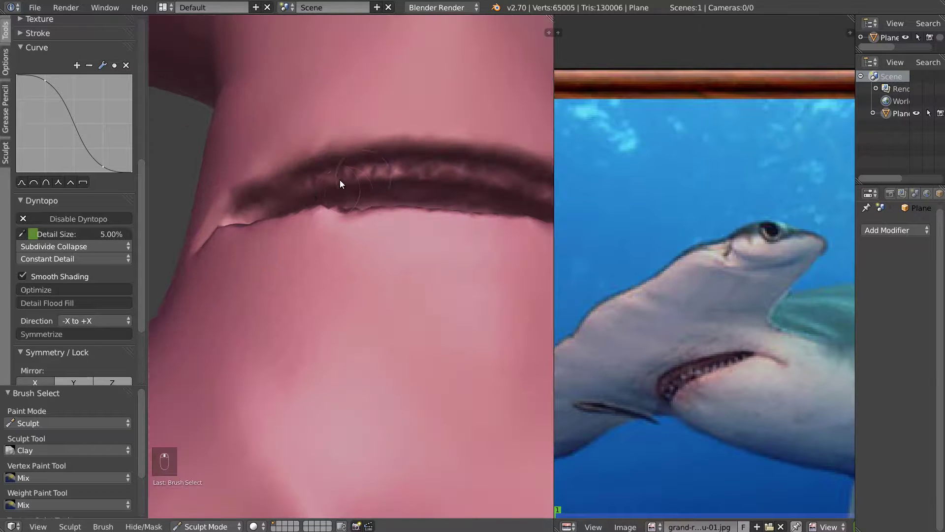
{"action": "key", "text": "p"}
{"action": "mouse_move", "coordinate": [235, 189]}
{"action": "left_mouse_down"}
{"action": "mouse_move", "coordinate": [398, 137]}
{"action": "mouse_move", "coordinate": [503, 138]}
{"action": "mouse_move", "coordinate": [443, 152]}
{"action": "left_mouse_up"}
- Define the upper lip near the mouth corner with the Draw brush and smooth the skin above it
{"action": "middle_click_drag", "start_coordinate": [307, 165], "coordinate": [324, 176]}
{"action": "key", "text": "d"}
{"action": "mouse_move", "coordinate": [184, 177]}
{"action": "left_mouse_down"}
{"action": "mouse_move", "coordinate": [362, 132]}
{"action": "mouse_move", "coordinate": [472, 139]}
{"action": "mouse_move", "coordinate": [335, 137]}
{"action": "mouse_move", "coordinate": [194, 167]}
{"action": "mouse_move", "coordinate": [159, 202]}
{"action": "mouse_move", "coordinate": [207, 165]}
{"action": "left_mouse_up"}
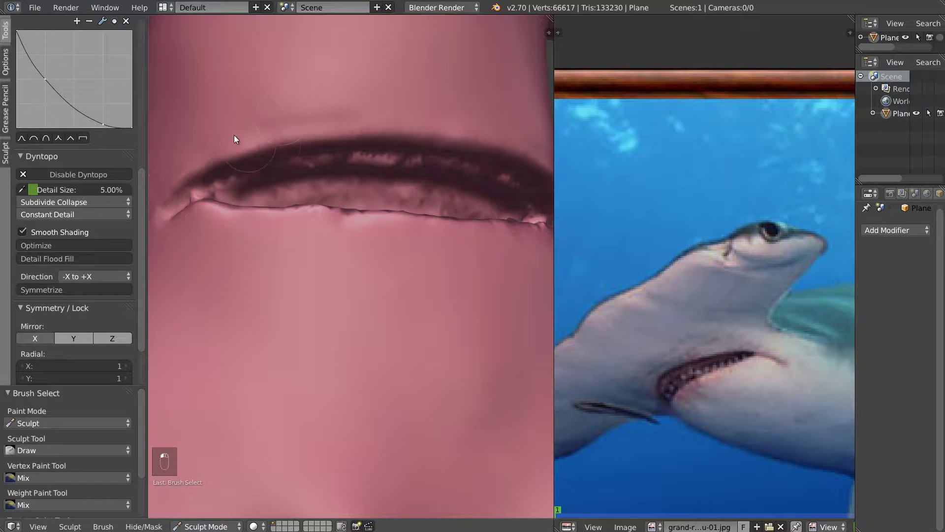
{"action": "left_click_drag", "start_coordinate": [291, 109], "coordinate": [347, 101], "text": "shift"}
- Draw raised strokes along the lower lip across the width of the mouth
{"action": "middle_click_drag", "start_coordinate": [167, 202], "coordinate": [205, 231]}
{"action": "mouse_move", "coordinate": [206, 231]}
{"action": "left_mouse_down"}
{"action": "mouse_move", "coordinate": [169, 210]}
{"action": "mouse_move", "coordinate": [370, 224]}
{"action": "mouse_move", "coordinate": [495, 211]}
{"action": "mouse_move", "coordinate": [221, 233]}
{"action": "mouse_move", "coordinate": [373, 226]}
{"action": "left_mouse_up"}
{"action": "middle_click_drag", "start_coordinate": [474, 195], "coordinate": [397, 230]}
{"action": "mouse_move", "coordinate": [276, 196]}
{"action": "left_mouse_down"}
{"action": "mouse_move", "coordinate": [365, 198]}
{"action": "mouse_move", "coordinate": [445, 160]}
{"action": "mouse_move", "coordinate": [241, 200]}
{"action": "mouse_move", "coordinate": [289, 202]}
{"action": "mouse_move", "coordinate": [374, 184]}
{"action": "mouse_move", "coordinate": [257, 199]}
{"action": "mouse_move", "coordinate": [425, 170]}
{"action": "left_mouse_up"}
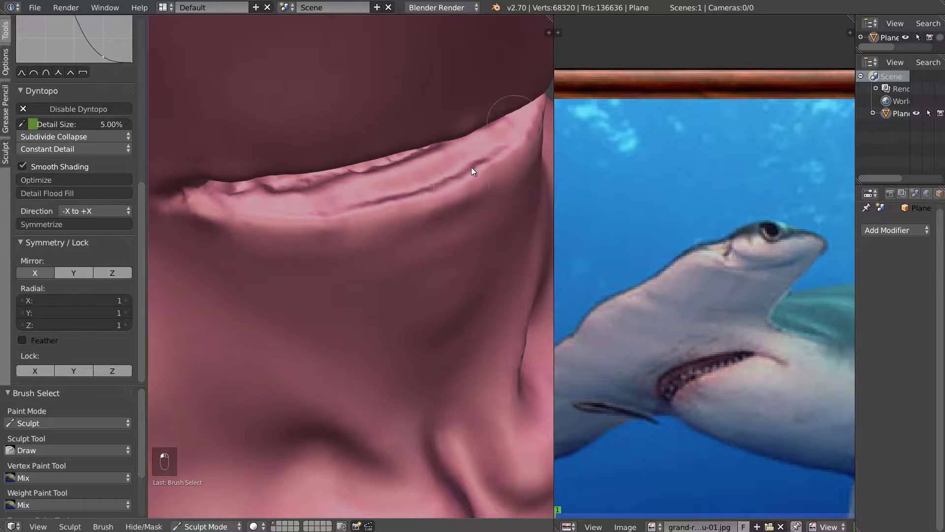
{"action": "mouse_move", "coordinate": [531, 150]}
{"action": "middle_mouse_down"}
{"action": "mouse_move", "coordinate": [434, 165]}
{"action": "mouse_move", "coordinate": [448, 158]}
{"action": "middle_mouse_up"}
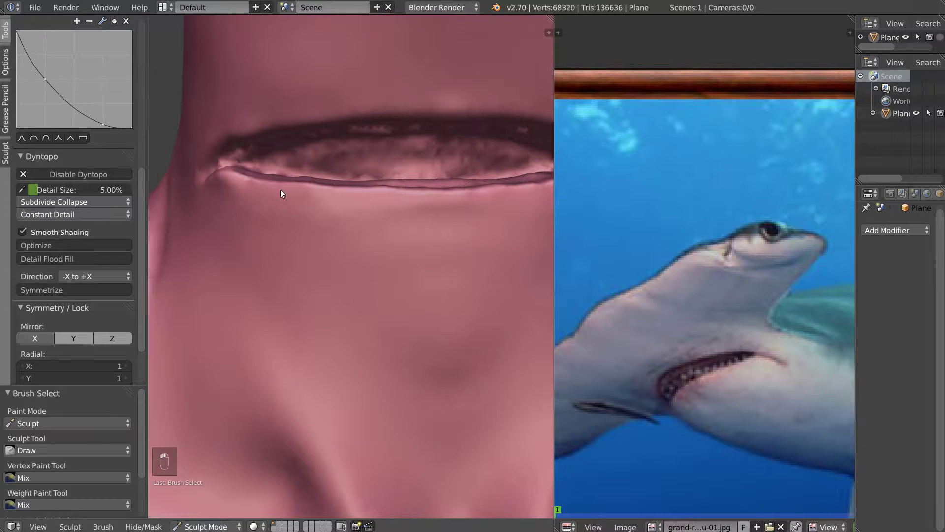
{"action": "middle_click_drag", "start_coordinate": [290, 200], "coordinate": [229, 180]}
- Sharpen the lower lip's edge and the mouth corner with the Pinch/Magnify brush
{"action": "key", "text": "p"}
{"action": "mouse_move", "coordinate": [344, 197]}
{"action": "left_mouse_down"}
{"action": "mouse_move", "coordinate": [505, 191]}
{"action": "mouse_move", "coordinate": [418, 201]}
{"action": "left_mouse_up"}
{"action": "middle_click_drag", "start_coordinate": [377, 220], "coordinate": [347, 186]}
{"action": "left_click_drag", "start_coordinate": [220, 201], "coordinate": [363, 207]}
{"action": "mouse_move", "coordinate": [367, 202]}
{"action": "middle_mouse_down"}
{"action": "mouse_move", "coordinate": [361, 122]}
{"action": "mouse_move", "coordinate": [265, 161]}
{"action": "middle_mouse_up"}
{"action": "mouse_move", "coordinate": [232, 190]}
{"action": "left_mouse_down"}
{"action": "mouse_move", "coordinate": [412, 131]}
{"action": "mouse_move", "coordinate": [259, 169]}
{"action": "left_mouse_up"}
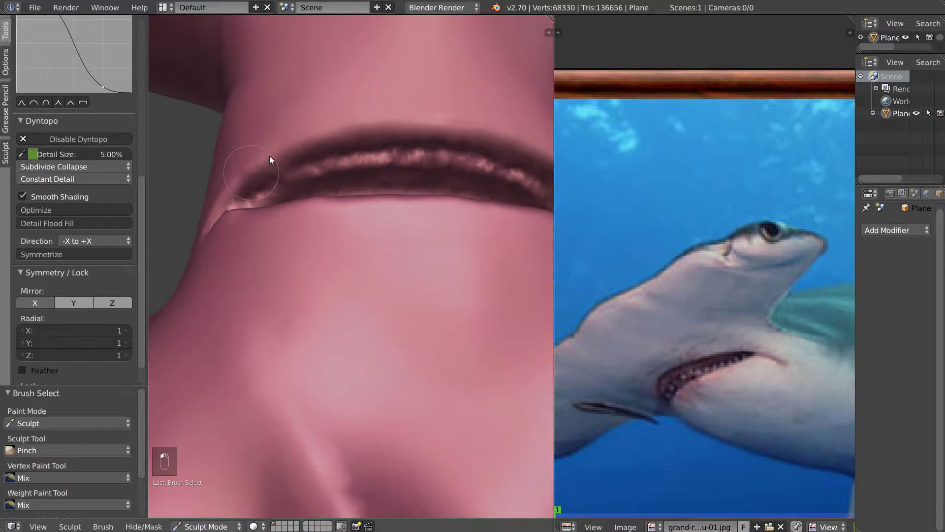
- Set the Pinch brush's Autosmooth to 0, pinch the upper lip's edge, and smooth the area just above it
{"action": "scroll", "coordinate": [81, 280], "scroll_direction": "up", "scroll_amount": 8}
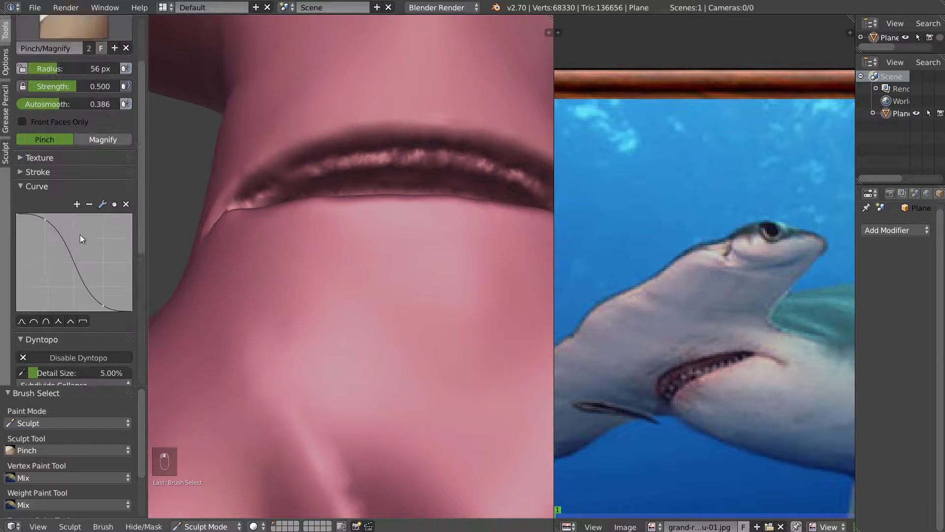
{"action": "scroll", "coordinate": [57, 248], "scroll_direction": "down", "scroll_amount": 6}
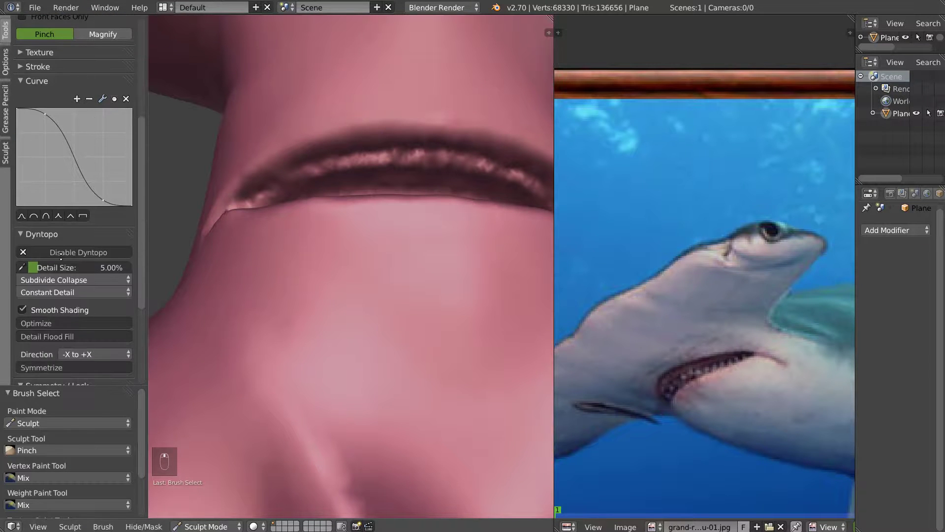
{"action": "scroll", "coordinate": [56, 196], "scroll_direction": "up", "scroll_amount": 10}
{"action": "left_click_drag", "start_coordinate": [56, 186], "coordinate": [15, 186]}
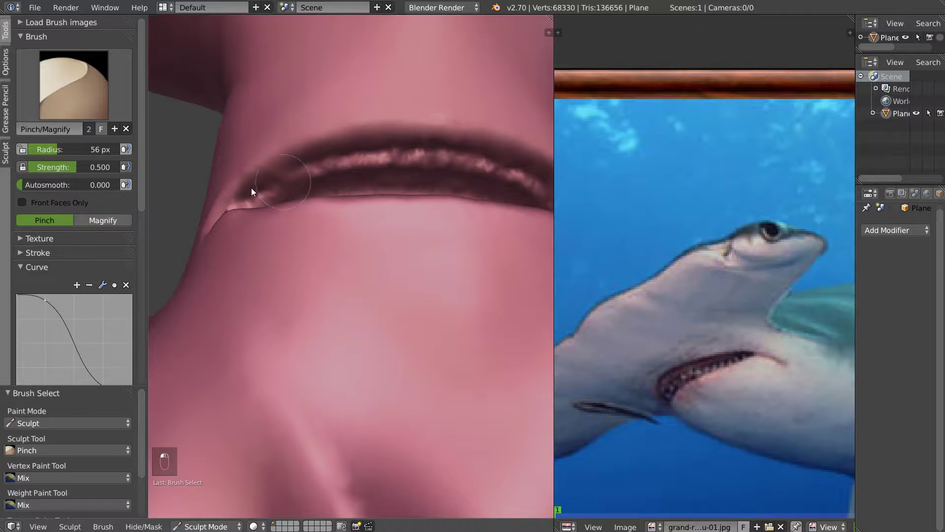
{"action": "mouse_move", "coordinate": [300, 147]}
{"action": "left_mouse_down"}
{"action": "mouse_move", "coordinate": [235, 178]}
{"action": "mouse_move", "coordinate": [288, 141]}
{"action": "mouse_move", "coordinate": [272, 144]}
{"action": "mouse_move", "coordinate": [214, 190]}
{"action": "mouse_move", "coordinate": [283, 152]}
{"action": "left_mouse_up"}
{"action": "mouse_move", "coordinate": [294, 165]}
{"action": "middle_mouse_down"}
{"action": "mouse_move", "coordinate": [309, 179]}
{"action": "mouse_move", "coordinate": [417, 143]}
{"action": "mouse_move", "coordinate": [404, 135]}
{"action": "middle_mouse_up"}
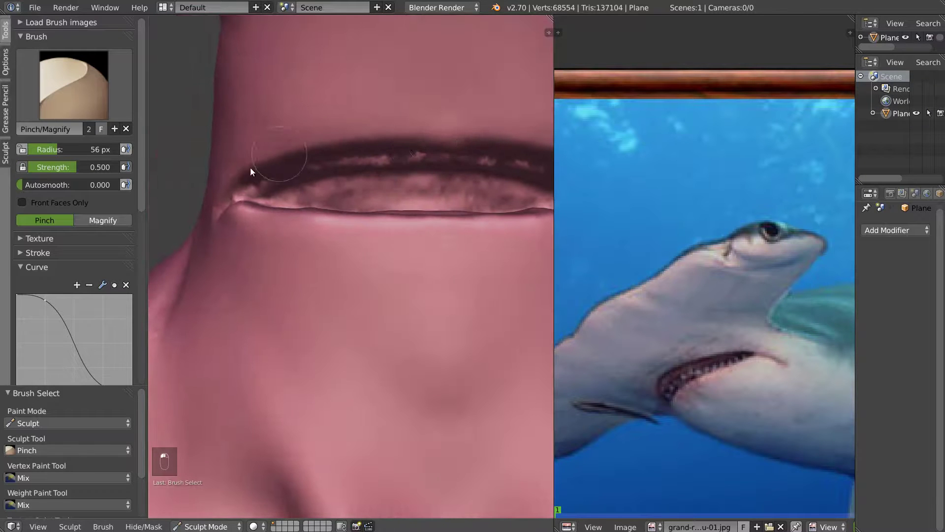
{"action": "mouse_move", "coordinate": [349, 143]}
{"action": "left_mouse_down"}
{"action": "mouse_move", "coordinate": [463, 128]}
{"action": "mouse_move", "coordinate": [394, 135]}
{"action": "left_mouse_up"}
{"action": "mouse_move", "coordinate": [335, 138]}
{"action": "left_mouse_down", "text": "shift"}
{"action": "mouse_move", "coordinate": [279, 133]}
{"action": "mouse_move", "coordinate": [355, 118]}
{"action": "left_mouse_up", "text": "shift"}
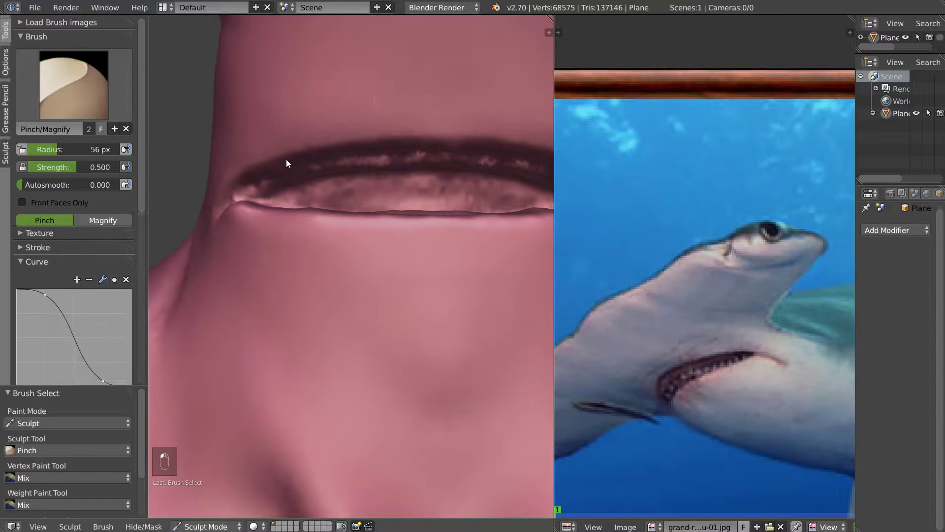
- Switch the Dyntopo detail refine method to Subdivide Edges and pinch the upper lip again
{"action": "scroll", "coordinate": [64, 237], "scroll_direction": "down", "scroll_amount": 8}
{"action": "left_click", "coordinate": [59, 294]}
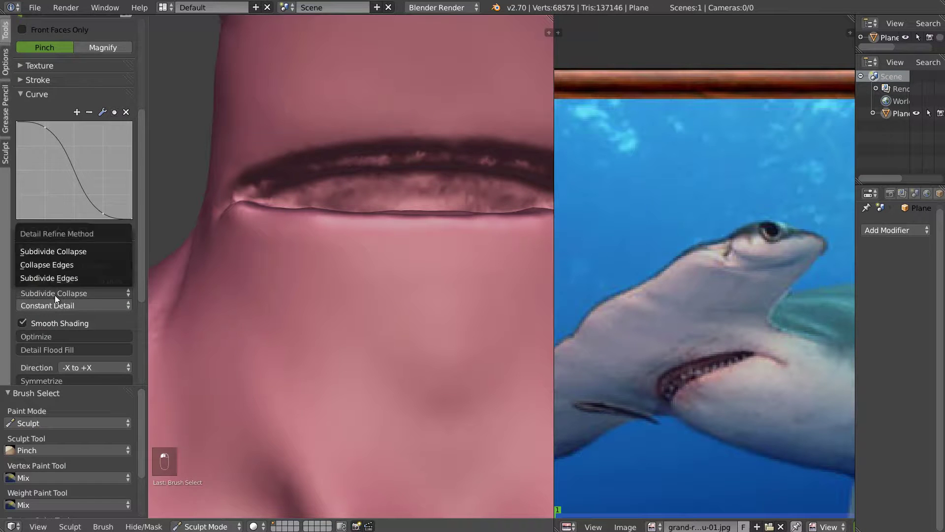
{"action": "left_click", "coordinate": [48, 278]}
{"action": "middle_click_drag", "start_coordinate": [280, 144], "coordinate": [199, 197]}
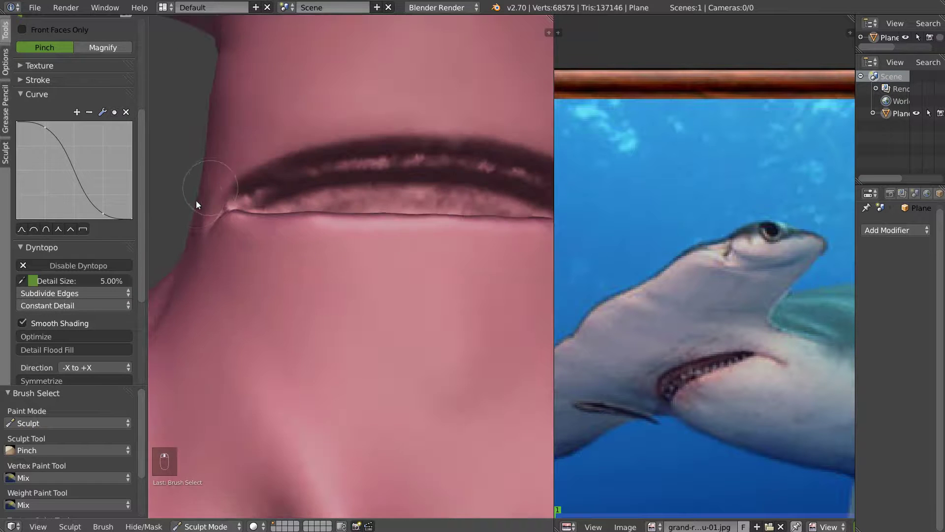
{"action": "mouse_move", "coordinate": [347, 140]}
{"action": "left_mouse_down"}
{"action": "mouse_move", "coordinate": [443, 141]}
{"action": "mouse_move", "coordinate": [359, 141]}
{"action": "left_mouse_up"}
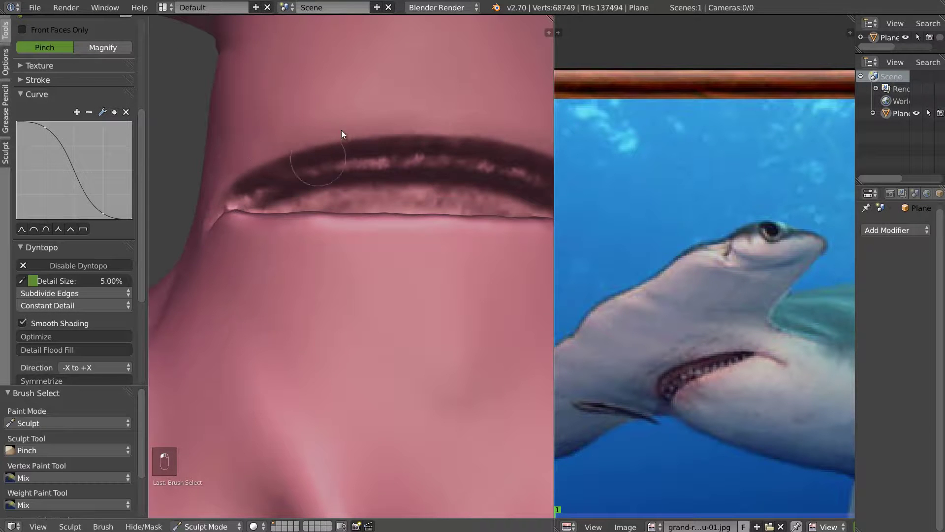
- Pinch along the lower lip's edge and smooth the surface around it
{"action": "middle_click_drag", "start_coordinate": [358, 141], "coordinate": [347, 201]}
{"action": "mouse_move", "coordinate": [213, 185]}
{"action": "left_mouse_down"}
{"action": "mouse_move", "coordinate": [425, 214]}
{"action": "mouse_move", "coordinate": [409, 206]}
{"action": "left_mouse_up"}
{"action": "middle_click_drag", "start_coordinate": [409, 206], "coordinate": [341, 250]}
{"action": "left_click_drag", "start_coordinate": [316, 237], "coordinate": [385, 225], "text": "shift"}
{"action": "mouse_move", "coordinate": [385, 228]}
{"action": "middle_mouse_down"}
{"action": "mouse_move", "coordinate": [406, 226]}
{"action": "mouse_move", "coordinate": [411, 214]}
{"action": "mouse_move", "coordinate": [382, 197]}
{"action": "mouse_move", "coordinate": [376, 205]}
{"action": "mouse_move", "coordinate": [387, 162]}
{"action": "middle_mouse_up"}
- Thicken the lower lip from one mouth corner to the other with the Draw brush
{"action": "key", "text": "d"}
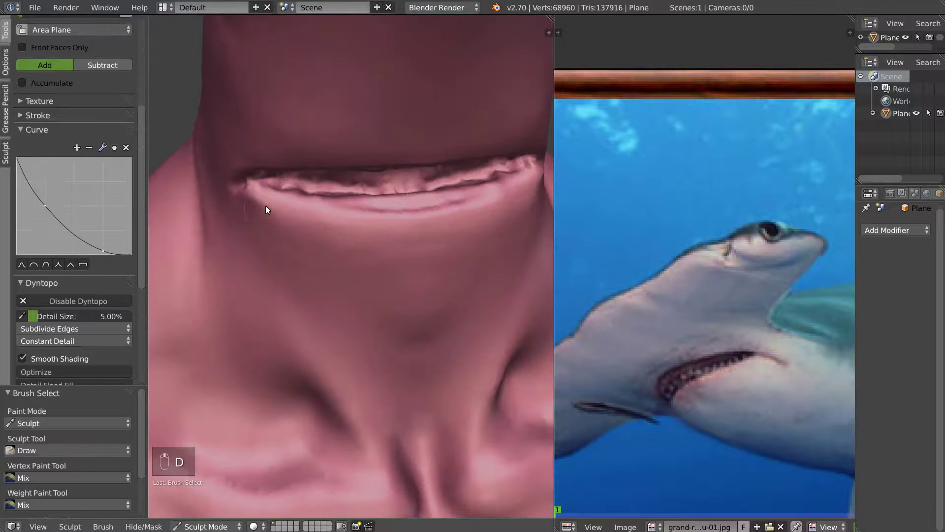
{"action": "mouse_move", "coordinate": [274, 206]}
{"action": "left_mouse_down"}
{"action": "mouse_move", "coordinate": [314, 222]}
{"action": "mouse_move", "coordinate": [477, 215]}
{"action": "left_mouse_up"}
{"action": "mouse_move", "coordinate": [507, 196]}
{"action": "middle_mouse_down"}
{"action": "mouse_move", "coordinate": [432, 226]}
{"action": "mouse_move", "coordinate": [334, 195]}
{"action": "mouse_move", "coordinate": [302, 171]}
{"action": "middle_mouse_up"}
- Resize the Draw brush, add a stroke along the inner side of the lower lip, and select the Clay brush
{"action": "key", "text": "f"}
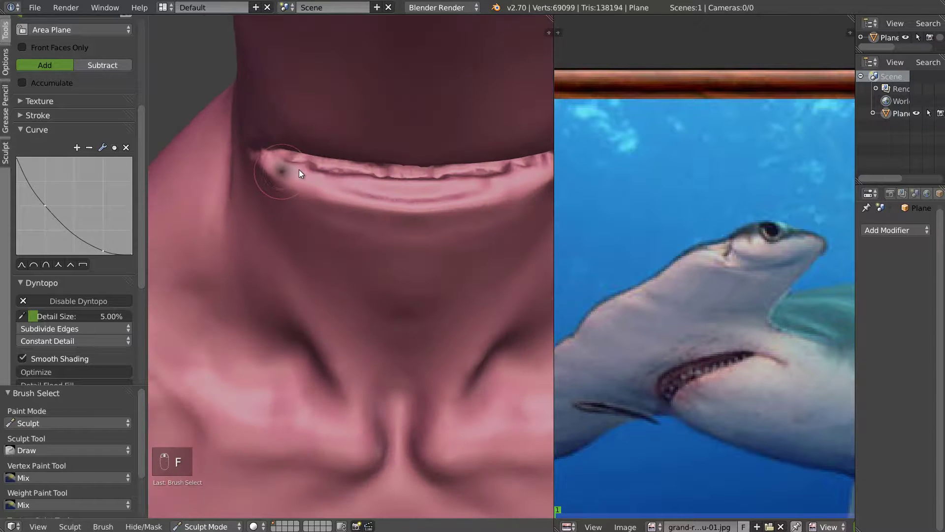
{"action": "left_click", "coordinate": [289, 167]}
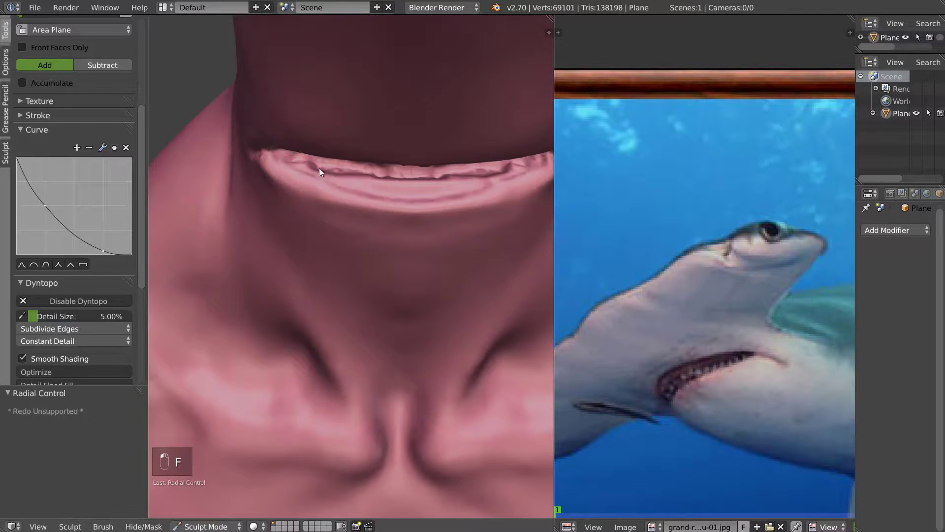
{"action": "left_click_drag", "start_coordinate": [370, 182], "coordinate": [483, 182]}
{"action": "middle_click_drag", "start_coordinate": [475, 188], "coordinate": [438, 195]}
{"action": "key", "text": "c"}
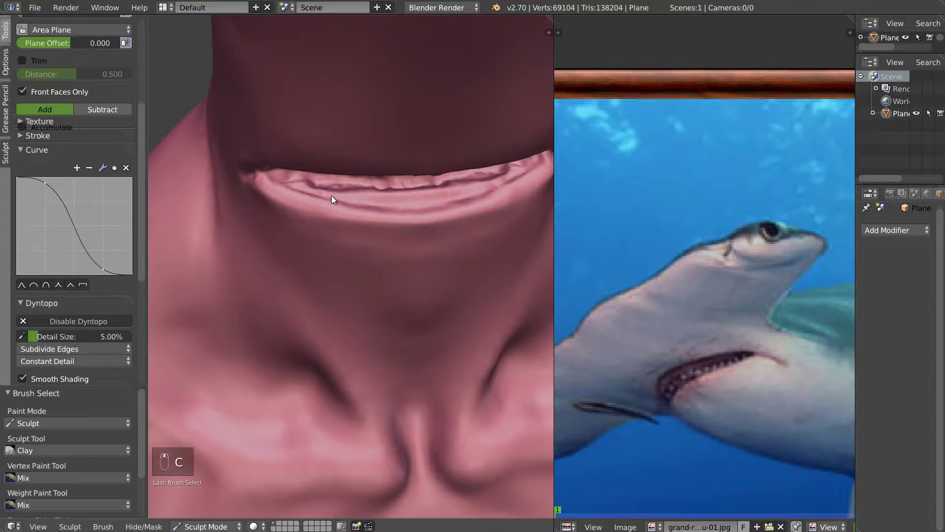
- Resize the Clay brush and fill in the rough inner side of the lower lip along the mouth opening
{"action": "key", "text": "f"}
{"action": "left_click", "coordinate": [294, 186]}
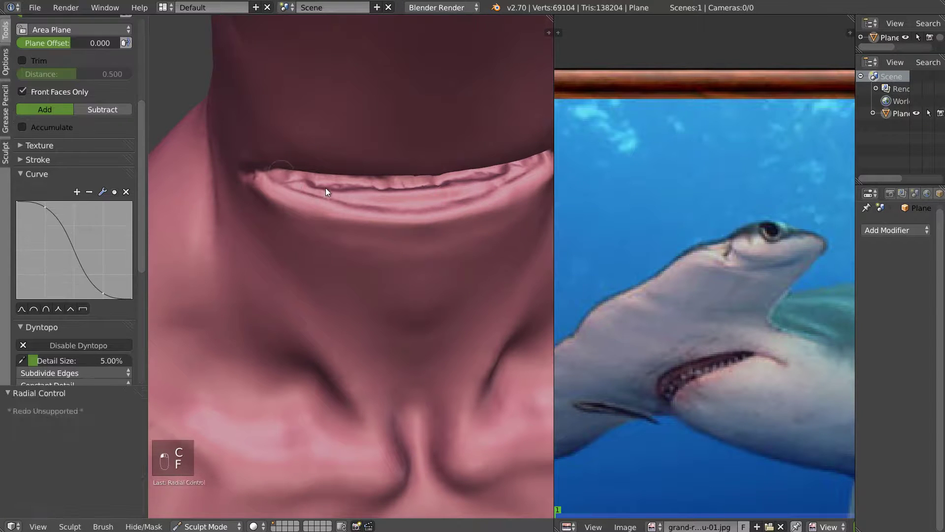
{"action": "left_click_drag", "start_coordinate": [310, 184], "coordinate": [418, 190]}
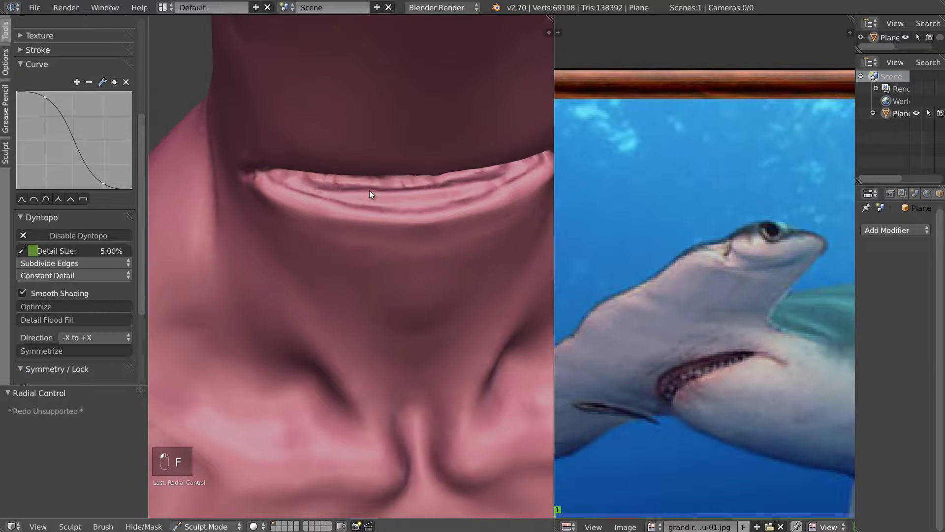
- Build up the inside of the mouth under the upper lip with Clay strokes toward the mouth corner
{"action": "mouse_move", "coordinate": [444, 193]}
{"action": "middle_mouse_down"}
{"action": "mouse_move", "coordinate": [410, 129]}
{"action": "mouse_move", "coordinate": [327, 140]}
{"action": "mouse_move", "coordinate": [377, 128]}
{"action": "middle_mouse_up"}
{"action": "mouse_move", "coordinate": [386, 129]}
{"action": "left_mouse_down"}
{"action": "mouse_move", "coordinate": [380, 125]}
{"action": "mouse_move", "coordinate": [457, 127]}
{"action": "mouse_move", "coordinate": [350, 131]}
{"action": "mouse_move", "coordinate": [306, 153]}
{"action": "left_mouse_up"}
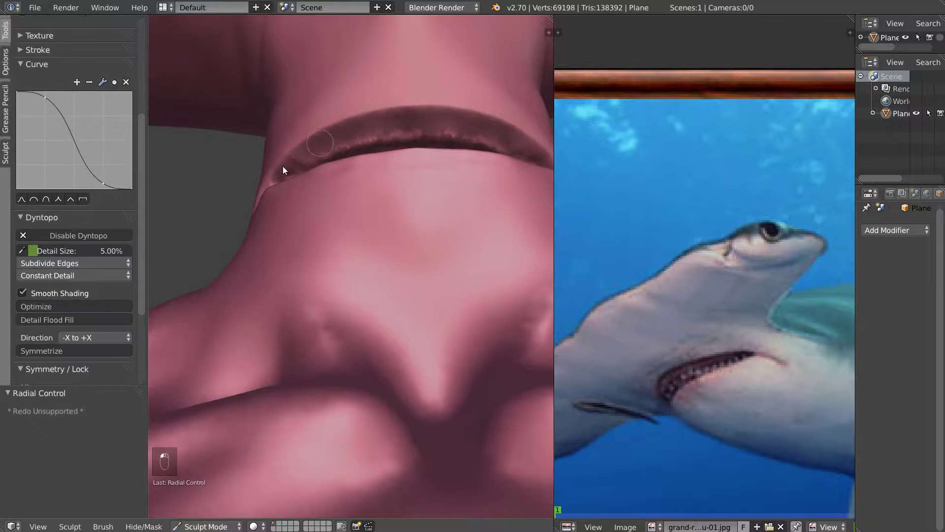
{"action": "middle_click_drag", "start_coordinate": [320, 150], "coordinate": [291, 170]}
{"action": "mouse_move", "coordinate": [350, 143]}
{"action": "left_mouse_down"}
{"action": "mouse_move", "coordinate": [412, 129]}
{"action": "mouse_move", "coordinate": [481, 138]}
{"action": "mouse_move", "coordinate": [359, 134]}
{"action": "mouse_move", "coordinate": [329, 152]}
{"action": "left_mouse_up"}
{"action": "middle_click_drag", "start_coordinate": [405, 125], "coordinate": [381, 166]}
{"action": "middle_click_drag", "start_coordinate": [383, 119], "coordinate": [409, 101]}
- Enlarge the Clay brush and add volume above the upper lip and around the mouth corner
{"action": "key", "text": "c"}
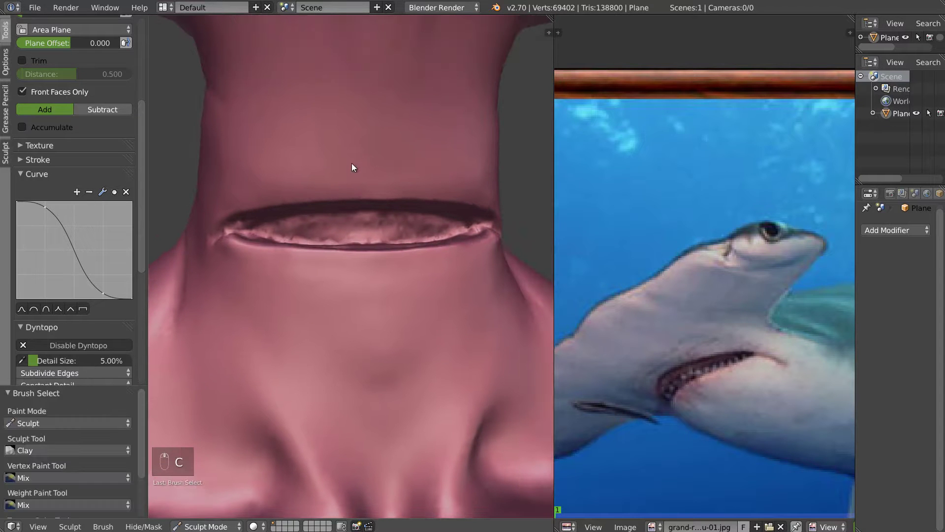
{"action": "left_click", "coordinate": [367, 163]}
{"action": "key", "text": "f"}
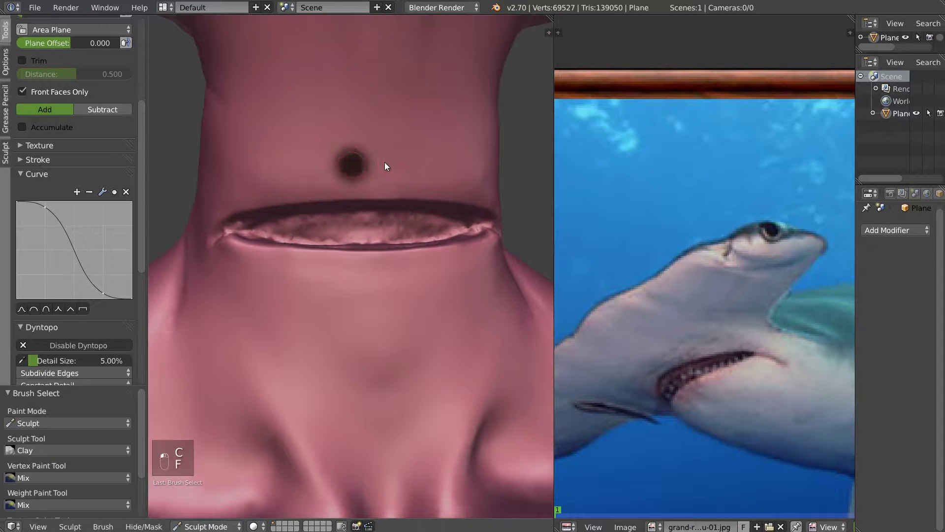
{"action": "left_click", "coordinate": [383, 163]}
{"action": "mouse_move", "coordinate": [407, 169]}
{"action": "middle_mouse_down"}
{"action": "mouse_move", "coordinate": [382, 168]}
{"action": "mouse_move", "coordinate": [264, 213]}
{"action": "middle_mouse_up"}
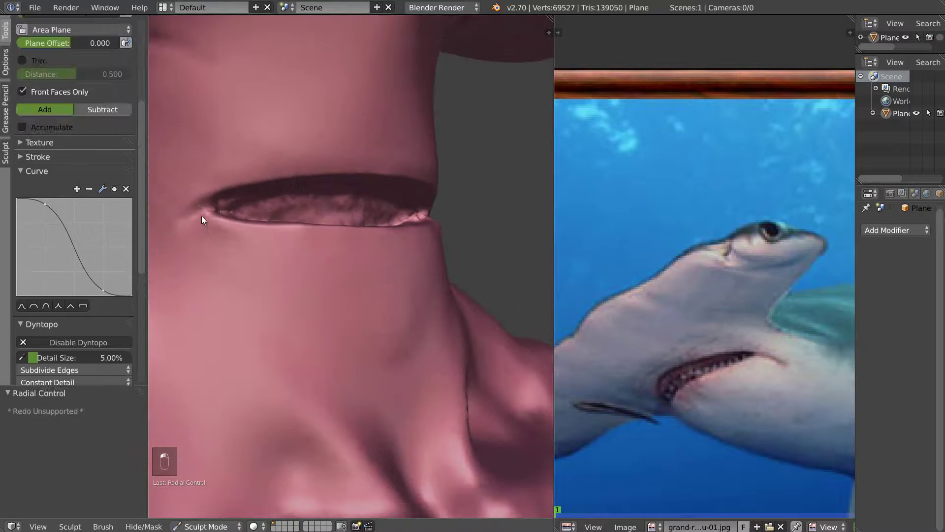
{"action": "key", "text": "f"}
{"action": "mouse_move", "coordinate": [214, 185]}
{"action": "left_mouse_down"}
{"action": "mouse_move", "coordinate": [261, 156]}
{"action": "mouse_move", "coordinate": [210, 176]}
{"action": "left_mouse_up"}
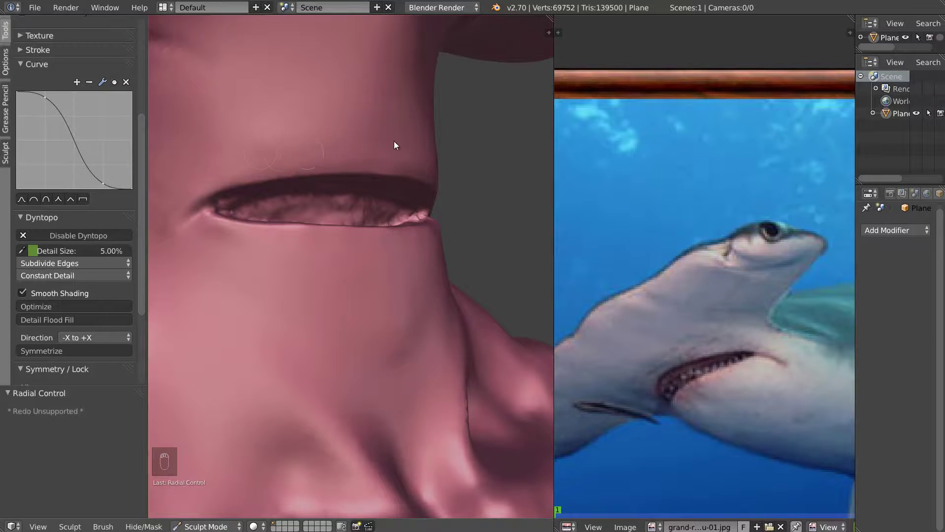
{"action": "middle_click_drag", "start_coordinate": [179, 191], "coordinate": [188, 223]}
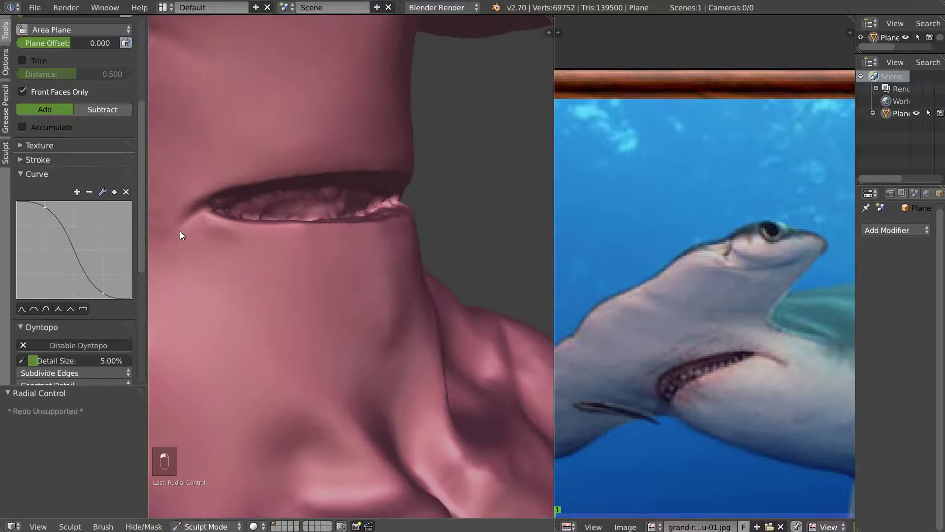
{"action": "left_click_drag", "start_coordinate": [215, 244], "coordinate": [228, 245]}
- Bring the gills into view in the reference photo and carve a first slanted gill slit behind the mouth corner with the Draw brush
{"action": "middle_click_drag", "start_coordinate": [206, 214], "coordinate": [282, 163]}
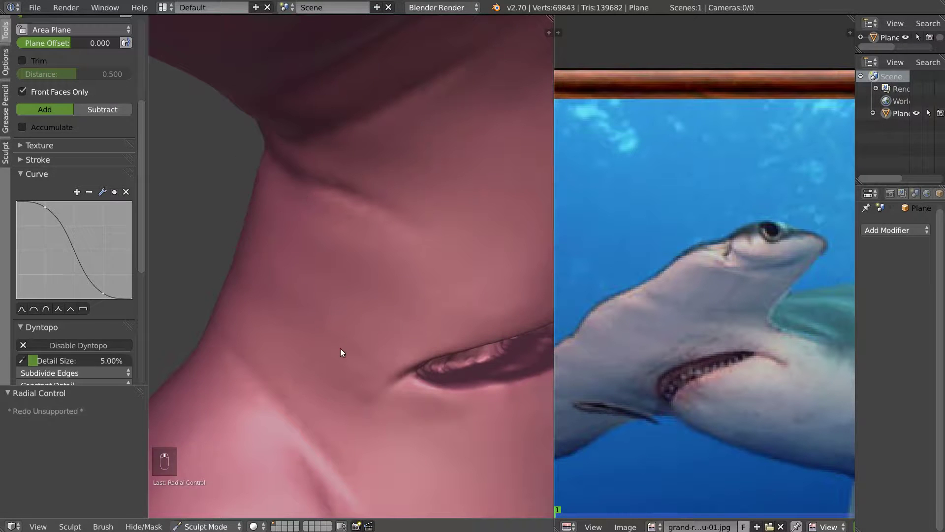
{"action": "mouse_move", "coordinate": [306, 316]}
{"action": "middle_mouse_down"}
{"action": "mouse_move", "coordinate": [285, 300]}
{"action": "mouse_move", "coordinate": [268, 313]}
{"action": "mouse_move", "coordinate": [336, 293]}
{"action": "mouse_move", "coordinate": [336, 303]}
{"action": "mouse_move", "coordinate": [326, 300]}
{"action": "mouse_move", "coordinate": [362, 278]}
{"action": "mouse_move", "coordinate": [340, 274]}
{"action": "middle_mouse_up"}
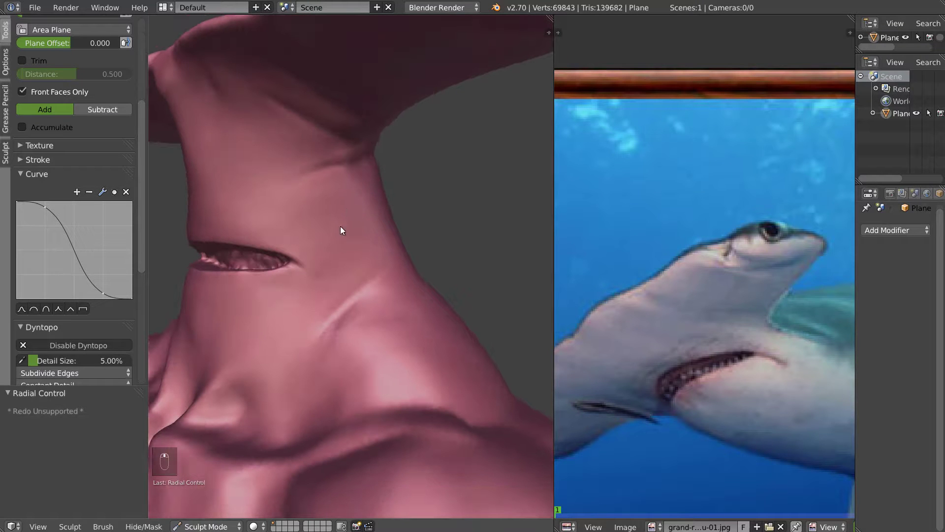
{"action": "middle_click_drag", "start_coordinate": [793, 295], "coordinate": [614, 276]}
{"action": "middle_click_drag", "start_coordinate": [340, 226], "coordinate": [307, 242]}
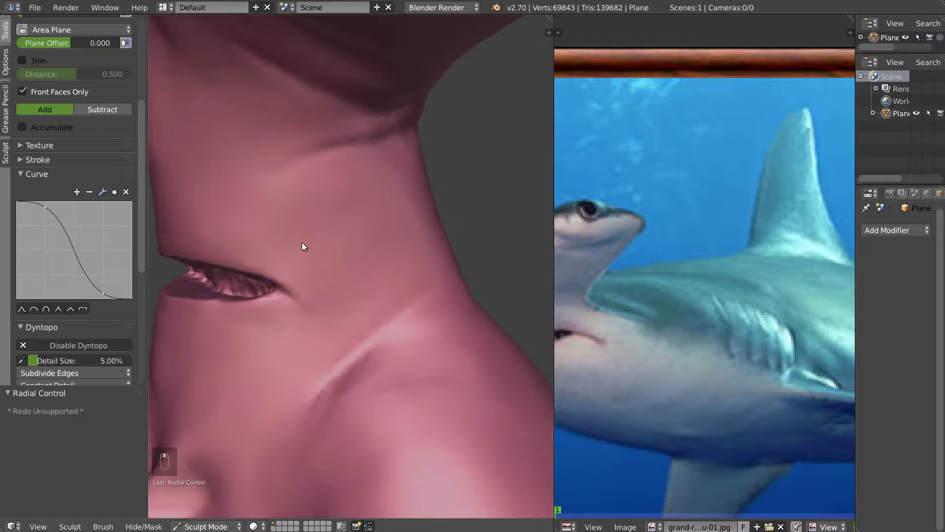
{"action": "key", "text": "d"}
{"action": "key", "text": "f"}
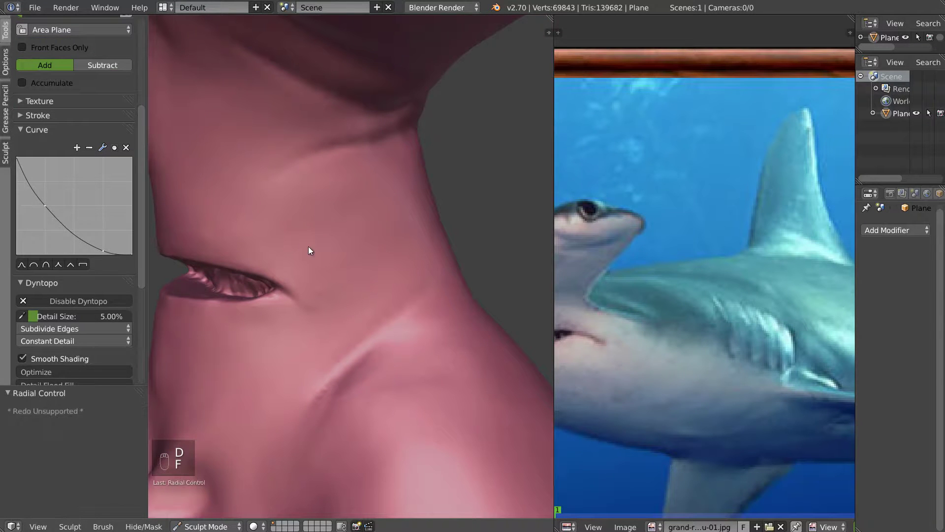
{"action": "left_click_drag", "start_coordinate": [299, 251], "coordinate": [347, 222]}
{"action": "left_click_drag", "start_coordinate": [301, 245], "coordinate": [352, 218]}
{"action": "left_click_drag", "start_coordinate": [382, 178], "coordinate": [372, 197]}
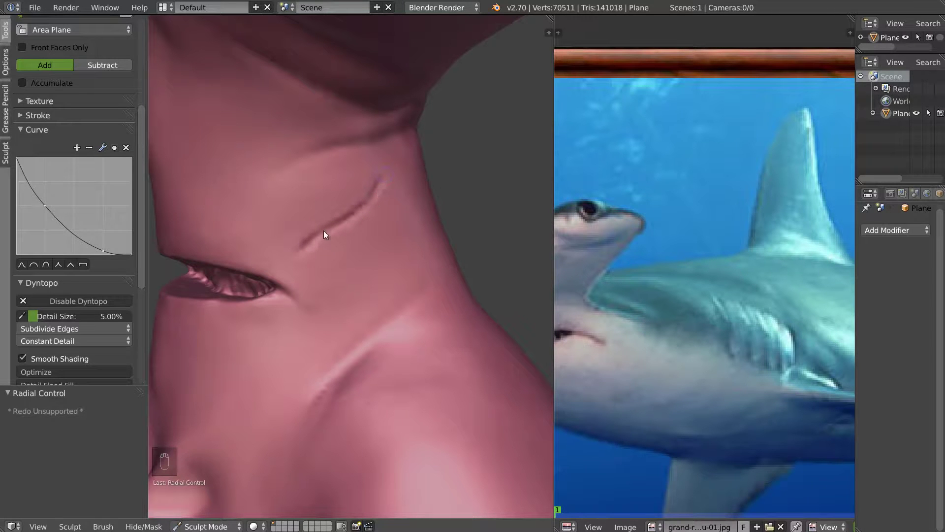
{"action": "mouse_move", "coordinate": [344, 216]}
{"action": "left_mouse_down"}
{"action": "mouse_move", "coordinate": [301, 243]}
{"action": "mouse_move", "coordinate": [377, 179]}
{"action": "mouse_move", "coordinate": [297, 244]}
{"action": "mouse_move", "coordinate": [330, 254]}
{"action": "left_mouse_up"}
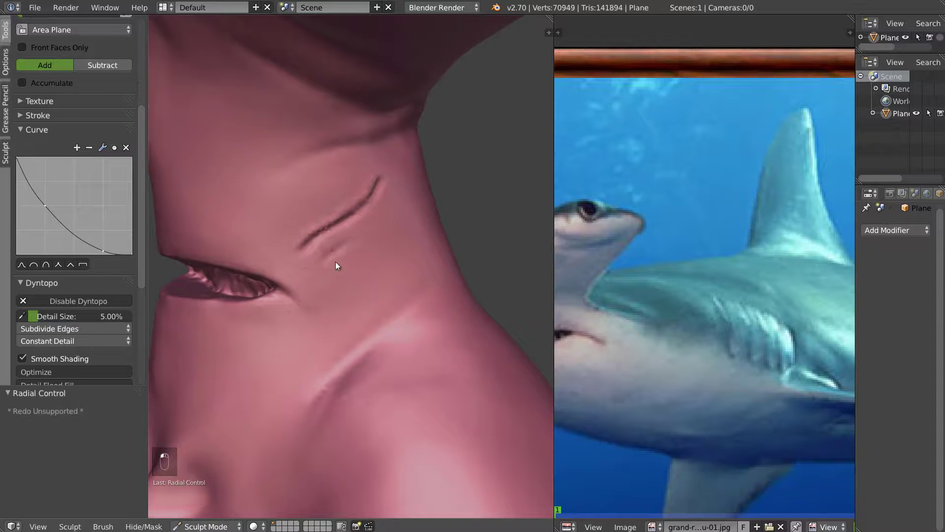
{"action": "key", "text": "ctrl+z"}
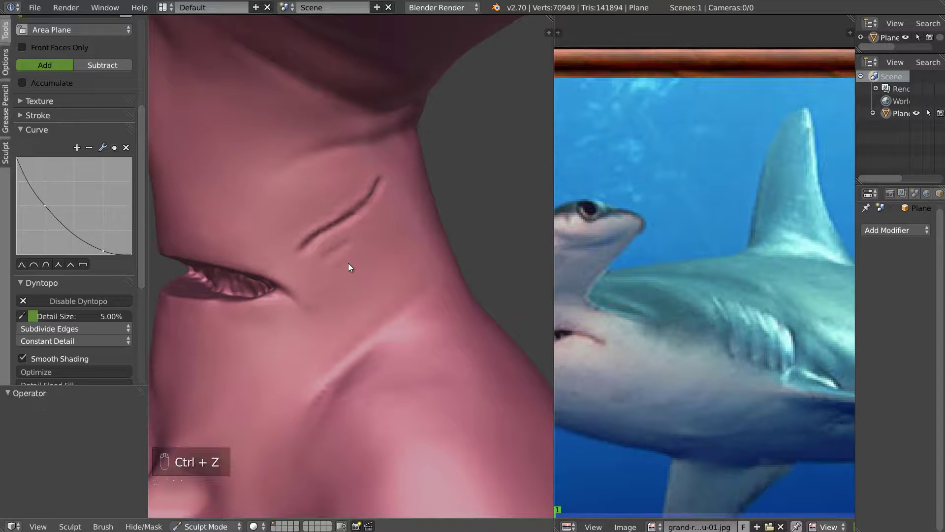
{"action": "key", "text": "ctrl+z"}
{"action": "key", "text": "ctrl+z"}
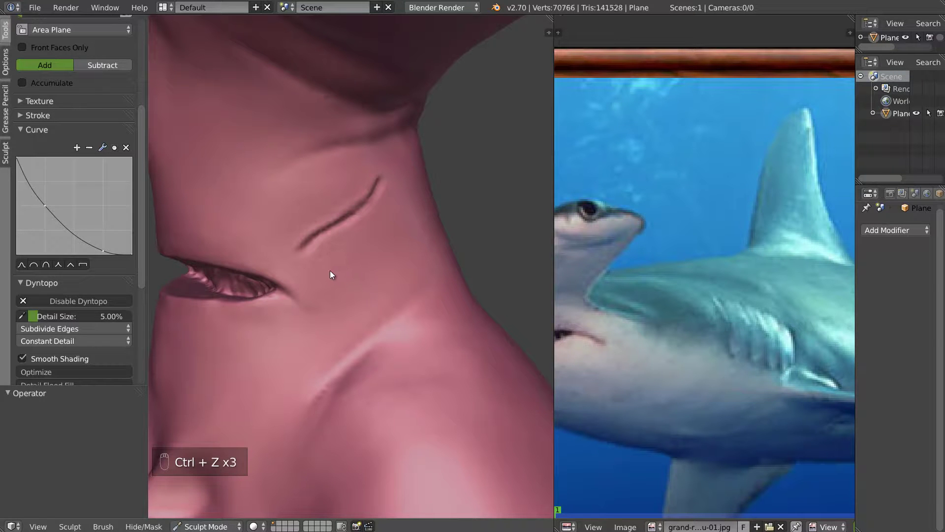
{"action": "key", "text": "ctrl+z"}
- Carve a second and a third curved gill slit below the first one, roughly parallel to it
{"action": "mouse_move", "coordinate": [329, 266]}
{"action": "left_mouse_down"}
{"action": "mouse_move", "coordinate": [381, 225]}
{"action": "mouse_move", "coordinate": [330, 260]}
{"action": "left_mouse_up"}
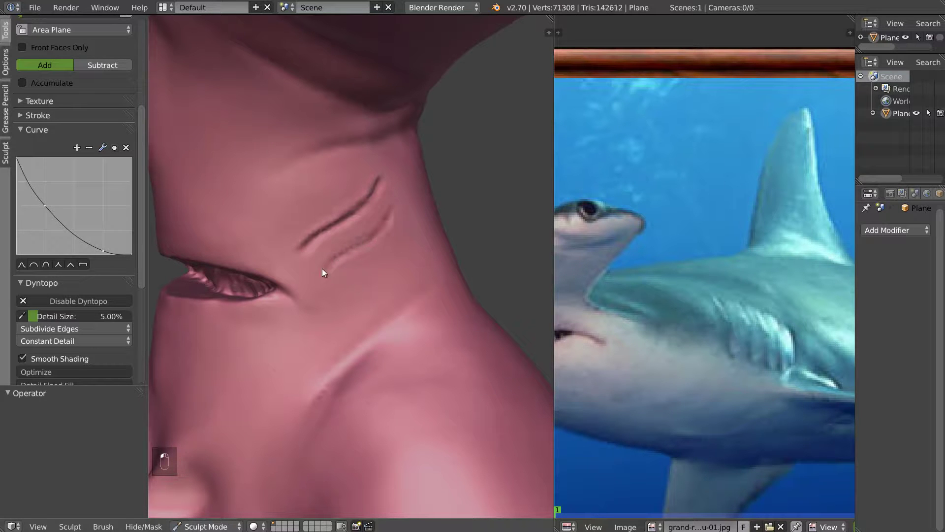
{"action": "left_click", "coordinate": [355, 241]}
{"action": "mouse_move", "coordinate": [350, 291]}
{"action": "left_mouse_down"}
{"action": "mouse_move", "coordinate": [394, 259]}
{"action": "mouse_move", "coordinate": [406, 232]}
{"action": "mouse_move", "coordinate": [397, 252]}
{"action": "mouse_move", "coordinate": [333, 265]}
{"action": "mouse_move", "coordinate": [386, 223]}
{"action": "left_mouse_up"}
{"action": "left_click_drag", "start_coordinate": [322, 274], "coordinate": [339, 262]}
{"action": "mouse_move", "coordinate": [341, 300]}
{"action": "left_mouse_down"}
{"action": "mouse_move", "coordinate": [392, 258]}
{"action": "mouse_move", "coordinate": [344, 295]}
{"action": "mouse_move", "coordinate": [322, 264]}
{"action": "left_mouse_up"}
{"action": "left_click_drag", "start_coordinate": [385, 202], "coordinate": [322, 214]}
- Build up the neck folds and the skin around the three gill slits with the Clay brush and clean up the slits' edges
{"action": "mouse_move", "coordinate": [322, 214]}
{"action": "middle_mouse_down"}
{"action": "mouse_move", "coordinate": [368, 208]}
{"action": "mouse_move", "coordinate": [368, 139]}
{"action": "mouse_move", "coordinate": [293, 138]}
{"action": "mouse_move", "coordinate": [339, 153]}
{"action": "middle_mouse_up"}
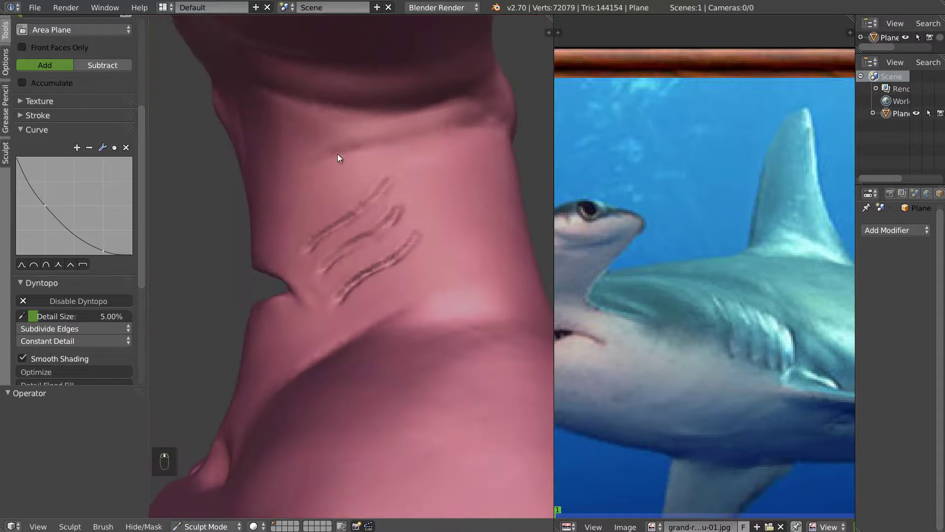
{"action": "key", "text": "c"}
{"action": "key", "text": "f"}
{"action": "left_click", "coordinate": [341, 158]}
{"action": "mouse_move", "coordinate": [339, 142]}
{"action": "left_mouse_down"}
{"action": "mouse_move", "coordinate": [468, 115]}
{"action": "mouse_move", "coordinate": [311, 110]}
{"action": "mouse_move", "coordinate": [296, 138]}
{"action": "mouse_move", "coordinate": [392, 131]}
{"action": "mouse_move", "coordinate": [311, 121]}
{"action": "mouse_move", "coordinate": [368, 143]}
{"action": "mouse_move", "coordinate": [356, 174]}
{"action": "mouse_move", "coordinate": [294, 179]}
{"action": "mouse_move", "coordinate": [312, 205]}
{"action": "mouse_move", "coordinate": [329, 206]}
{"action": "mouse_move", "coordinate": [390, 171]}
{"action": "mouse_move", "coordinate": [368, 177]}
{"action": "mouse_move", "coordinate": [367, 189]}
{"action": "mouse_move", "coordinate": [284, 217]}
{"action": "mouse_move", "coordinate": [332, 198]}
{"action": "mouse_move", "coordinate": [303, 234]}
{"action": "left_mouse_up"}
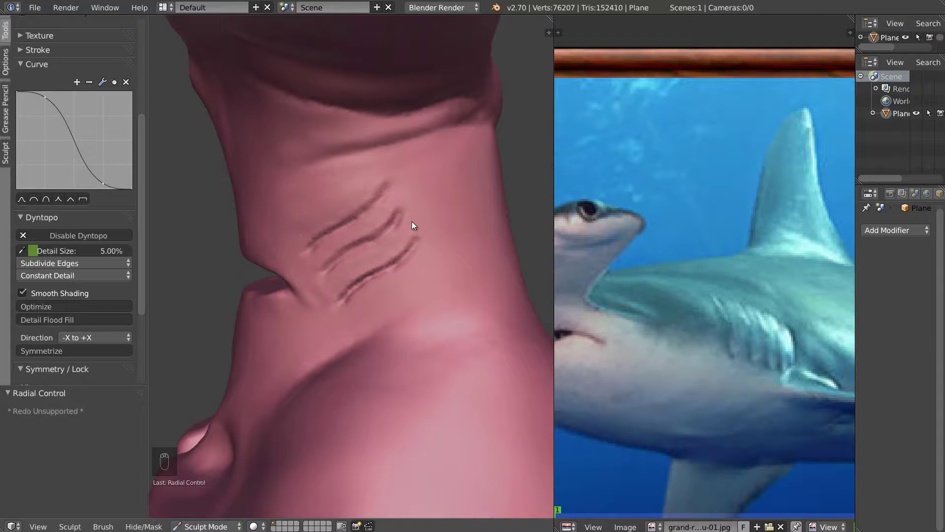
{"action": "middle_click_drag", "start_coordinate": [402, 259], "coordinate": [378, 275]}
{"action": "key", "text": "f"}
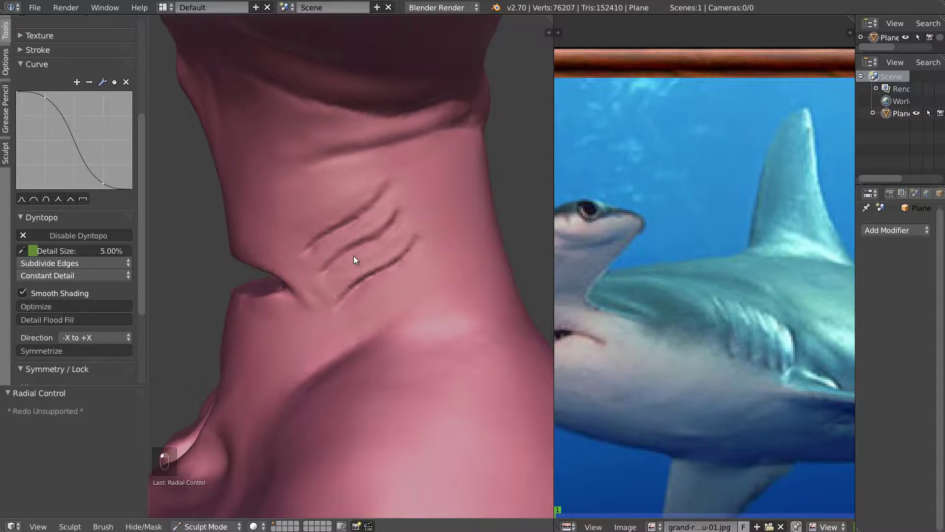
{"action": "mouse_move", "coordinate": [380, 235]}
{"action": "middle_mouse_down"}
{"action": "mouse_move", "coordinate": [407, 242]}
{"action": "mouse_move", "coordinate": [344, 217]}
{"action": "middle_mouse_up"}
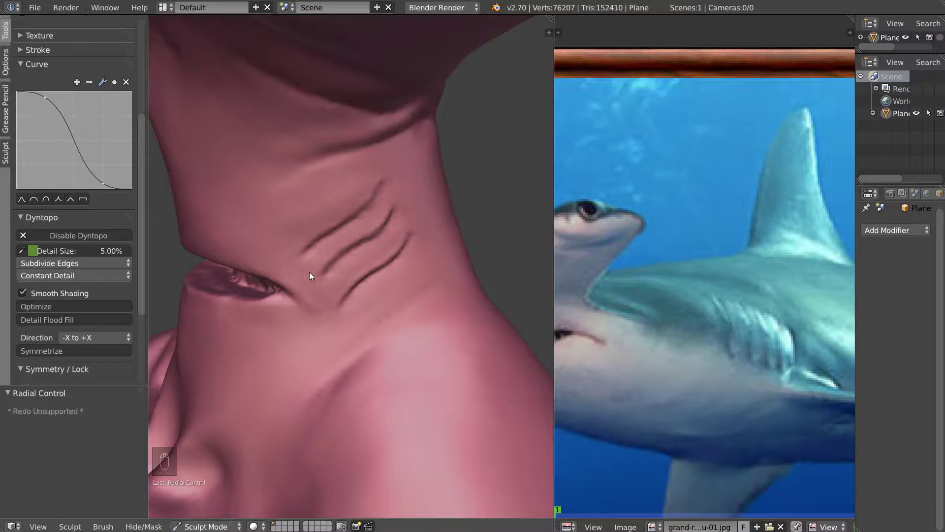
- Examine the gill slits from the front, up close and from the side
{"action": "middle_click_drag", "start_coordinate": [350, 194], "coordinate": [455, 180]}
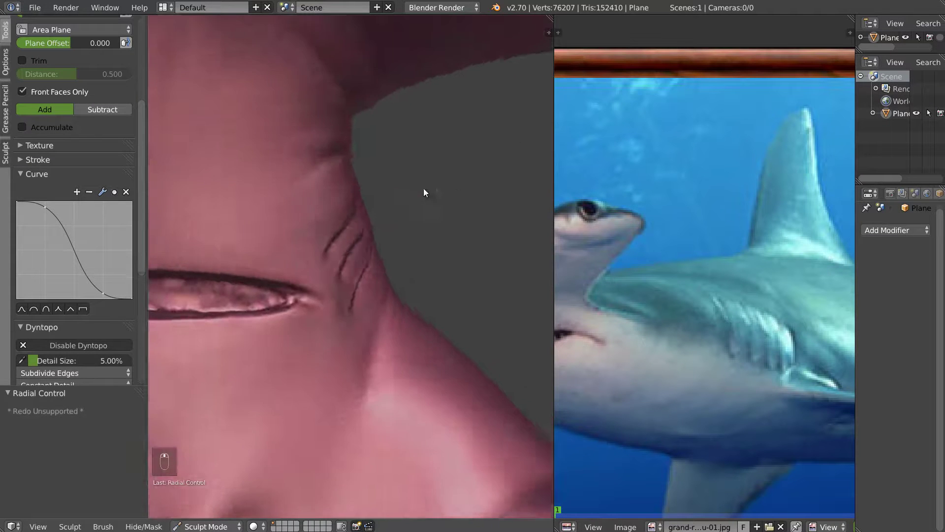
{"action": "scroll", "coordinate": [394, 214], "scroll_direction": "down", "scroll_amount": 8}
{"action": "mouse_move", "coordinate": [376, 221]}
{"action": "middle_mouse_down"}
{"action": "mouse_move", "coordinate": [495, 220]}
{"action": "mouse_move", "coordinate": [315, 229]}
{"action": "mouse_move", "coordinate": [284, 253]}
{"action": "middle_mouse_up"}
{"action": "scroll", "coordinate": [308, 241], "scroll_direction": "up", "scroll_amount": 11}
{"action": "scroll", "coordinate": [307, 237], "scroll_direction": "down", "scroll_amount": 5}
{"action": "scroll", "coordinate": [305, 236], "scroll_direction": "up", "scroll_amount": 3}
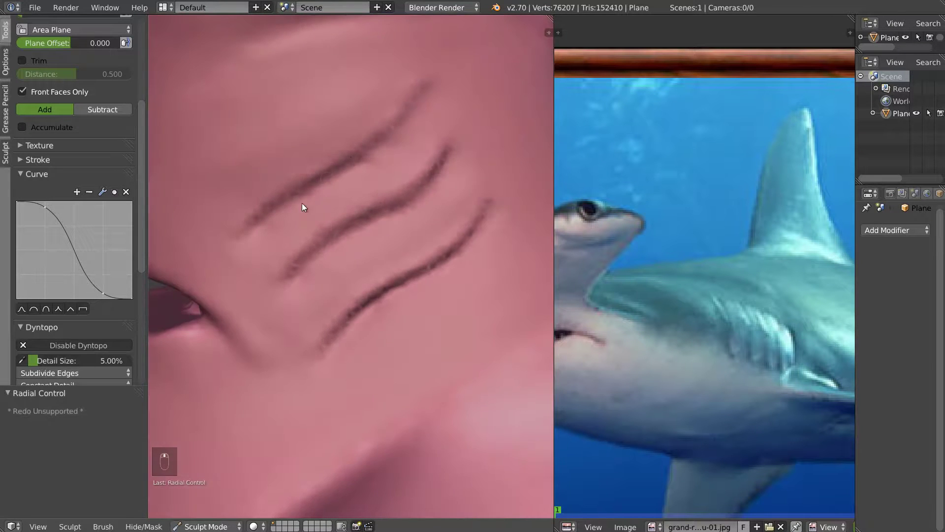
{"action": "scroll", "coordinate": [350, 158], "scroll_direction": "down", "scroll_amount": 10}
{"action": "scroll", "coordinate": [350, 158], "scroll_direction": "up", "scroll_amount": 4}
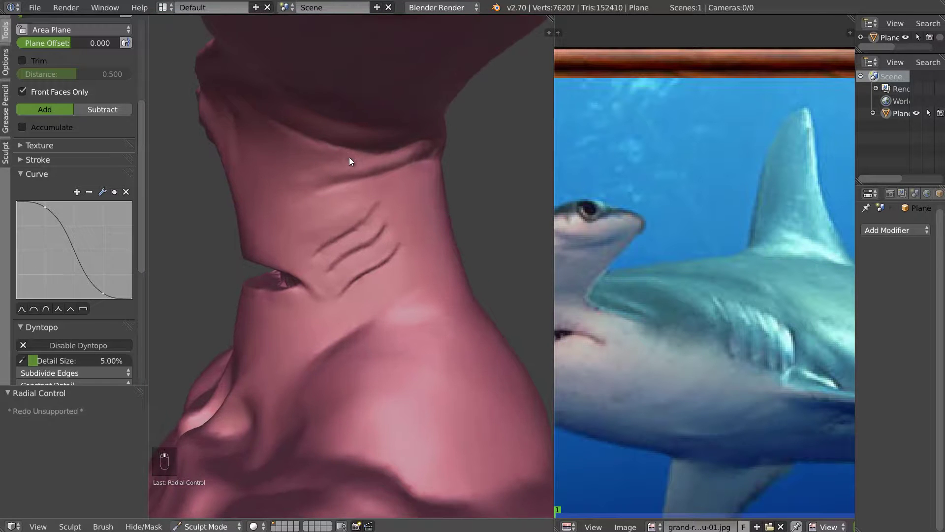
{"action": "middle_click_drag", "start_coordinate": [363, 241], "coordinate": [363, 244]}
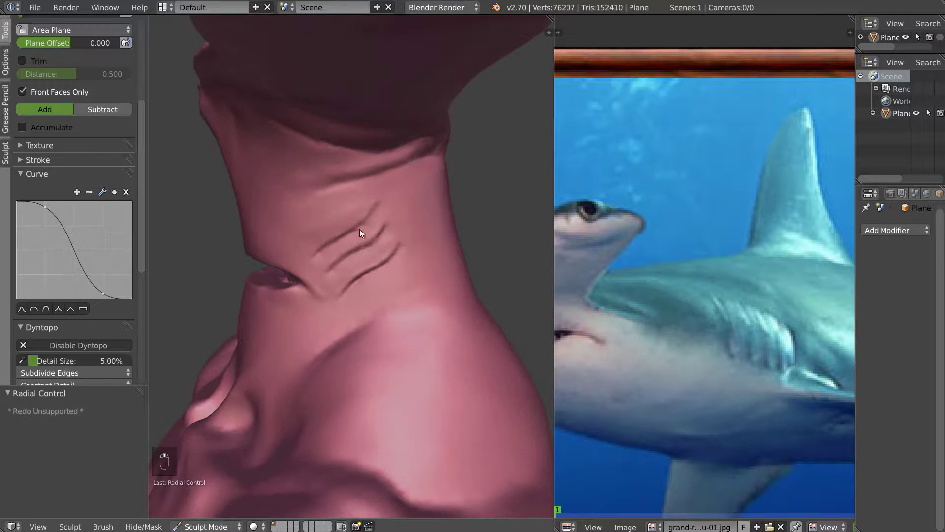
- Choose the Snake Hook brush, set its radius to 140 px, and pull the gill slits back along the neck
{"action": "scroll", "coordinate": [63, 98], "scroll_direction": "up", "scroll_amount": 8}
{"action": "left_click", "coordinate": [63, 64]}
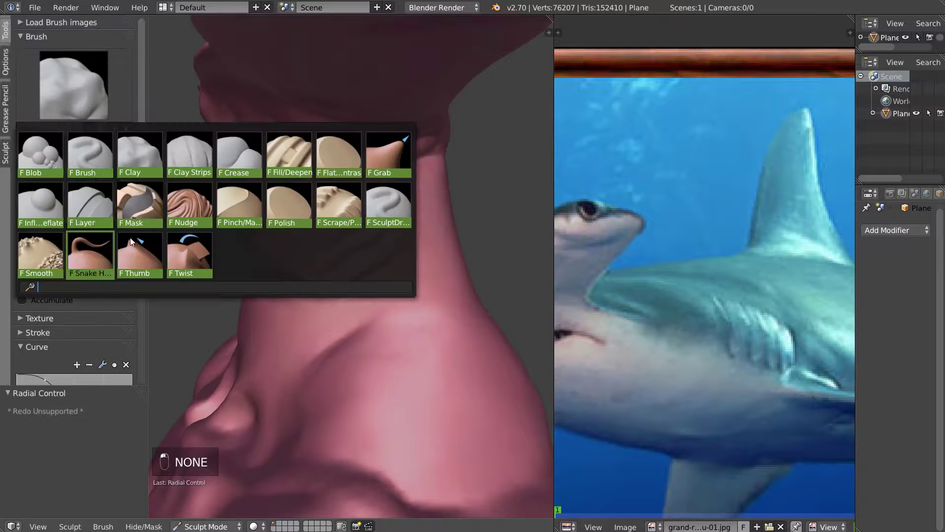
{"action": "left_click", "coordinate": [87, 255]}
{"action": "key", "text": "f"}
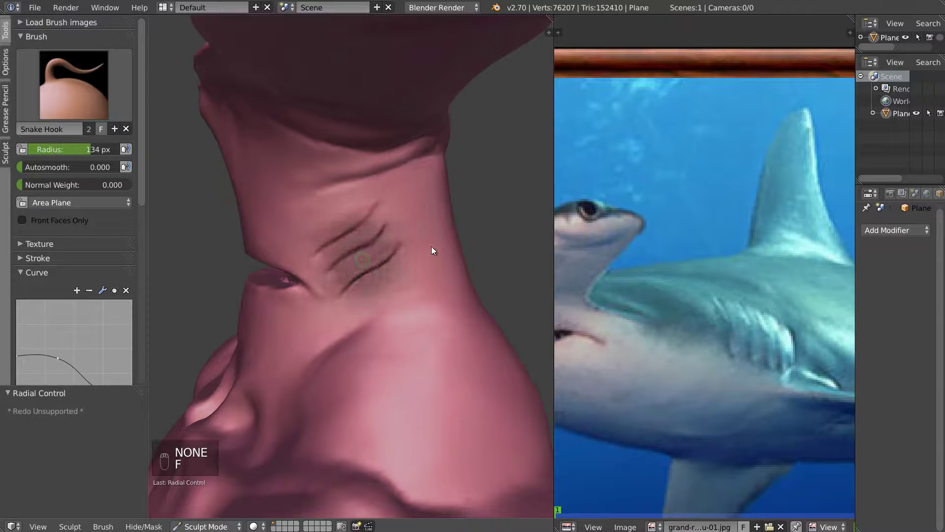
{"action": "left_click", "coordinate": [430, 249]}
{"action": "left_click_drag", "start_coordinate": [376, 245], "coordinate": [402, 237]}
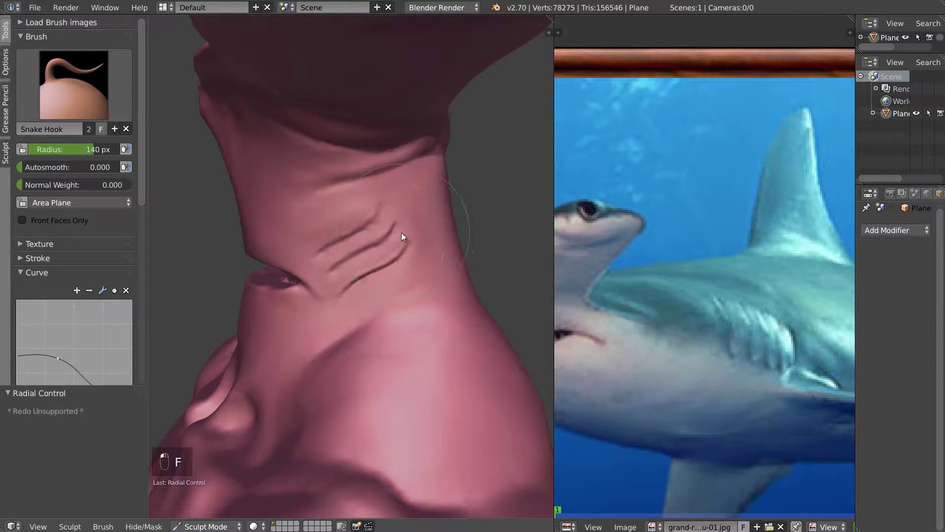
{"action": "left_click_drag", "start_coordinate": [348, 273], "coordinate": [377, 263]}
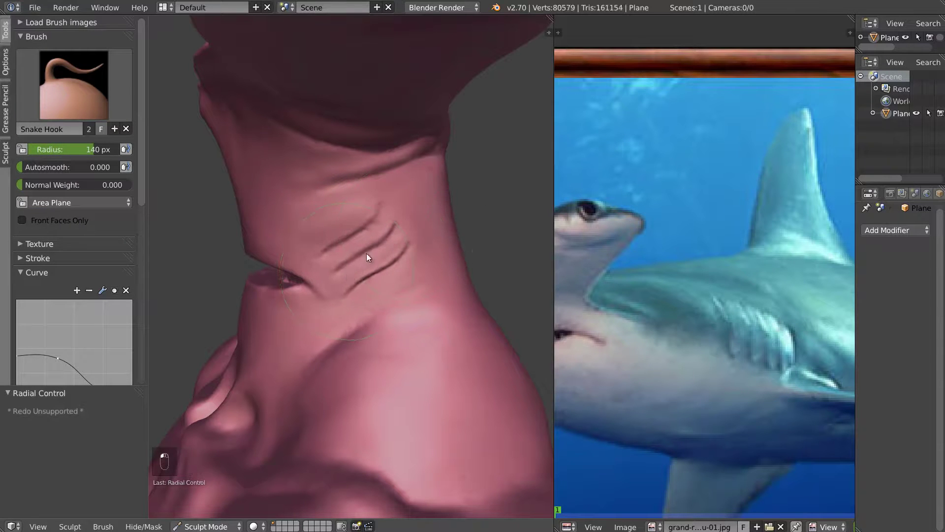
- Turn off Matcap shading and lasso a mask over the mouth and its corner in front of the gill slits
{"action": "mouse_move", "coordinate": [200, 240]}
{"action": "right_mouse_down"}
{"action": "mouse_move", "coordinate": [300, 336]}
{"action": "mouse_move", "coordinate": [321, 308]}
{"action": "right_mouse_up"}
{"action": "mouse_move", "coordinate": [202, 261]}
{"action": "right_mouse_down"}
{"action": "mouse_move", "coordinate": [219, 334]}
{"action": "mouse_move", "coordinate": [327, 306]}
{"action": "mouse_move", "coordinate": [284, 253]}
{"action": "mouse_move", "coordinate": [186, 269]}
{"action": "right_mouse_up"}
{"action": "mouse_move", "coordinate": [475, 350]}
{"action": "middle_mouse_down"}
{"action": "mouse_move", "coordinate": [354, 316]}
{"action": "mouse_move", "coordinate": [371, 332]}
{"action": "mouse_move", "coordinate": [365, 320]}
{"action": "middle_mouse_up"}
{"action": "key", "text": "n"}
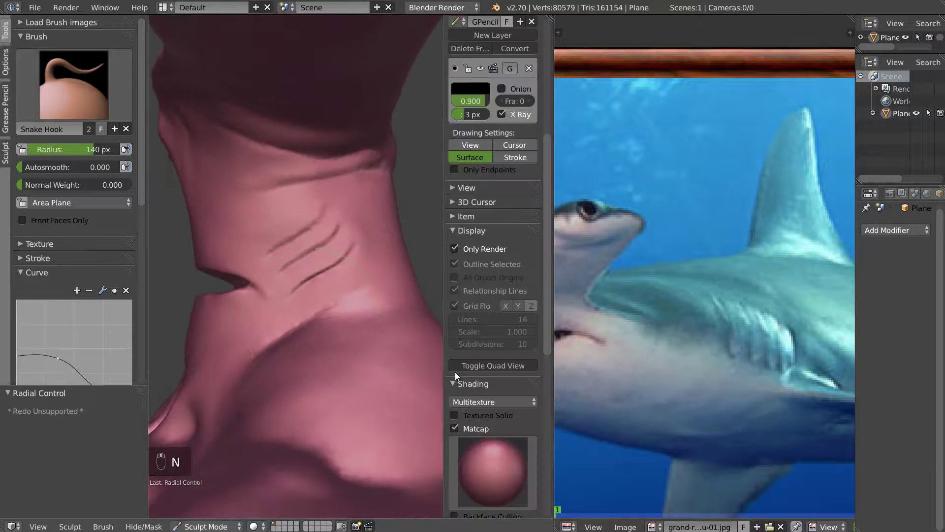
{"action": "left_click", "coordinate": [456, 428]}
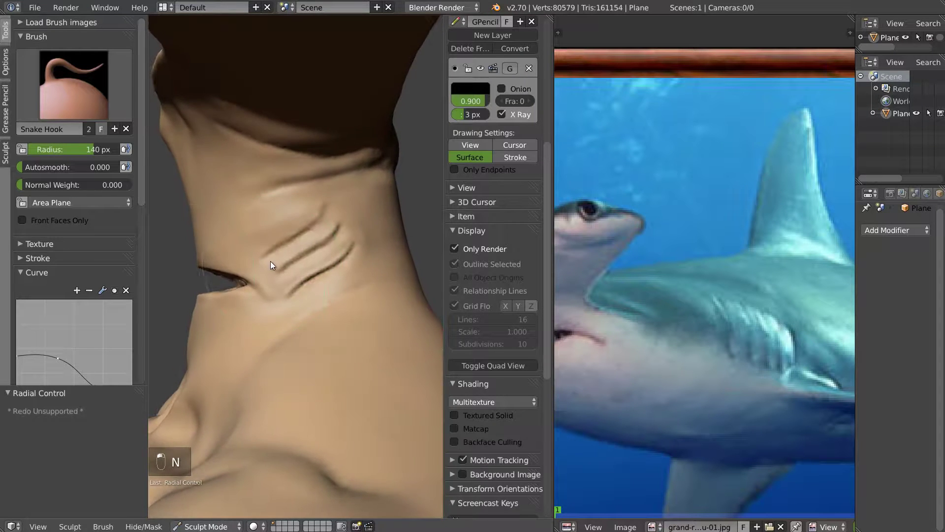
{"action": "mouse_move", "coordinate": [177, 250]}
{"action": "right_mouse_down"}
{"action": "mouse_move", "coordinate": [199, 327]}
{"action": "mouse_move", "coordinate": [265, 299]}
{"action": "mouse_move", "coordinate": [184, 238]}
{"action": "right_mouse_up"}
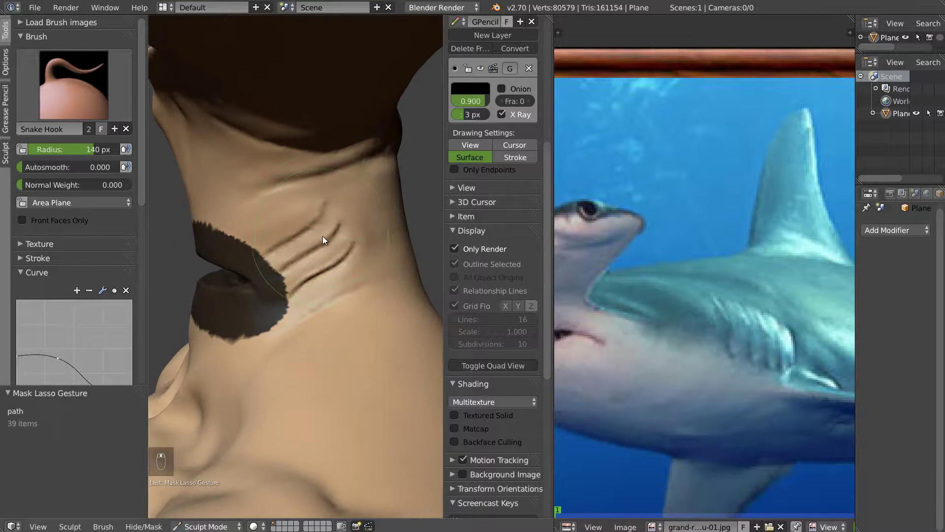
- Set the Snake Hook radius to 200 px and pull the unmasked gill area further back along the neck
{"action": "key", "text": "f"}
{"action": "left_click", "coordinate": [361, 223]}
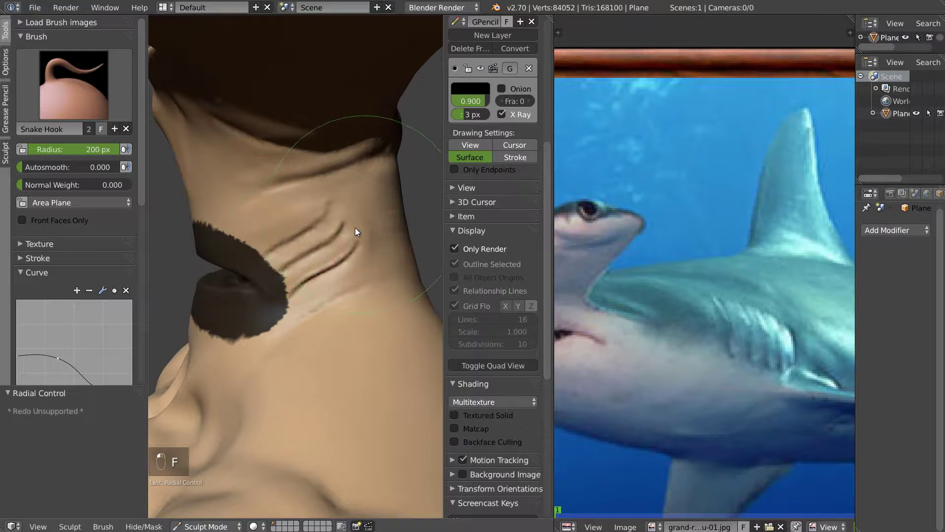
{"action": "mouse_move", "coordinate": [314, 265]}
{"action": "left_mouse_down"}
{"action": "mouse_move", "coordinate": [328, 264]}
{"action": "mouse_move", "coordinate": [359, 221]}
{"action": "mouse_move", "coordinate": [370, 231]}
{"action": "mouse_move", "coordinate": [384, 211]}
{"action": "left_mouse_up"}
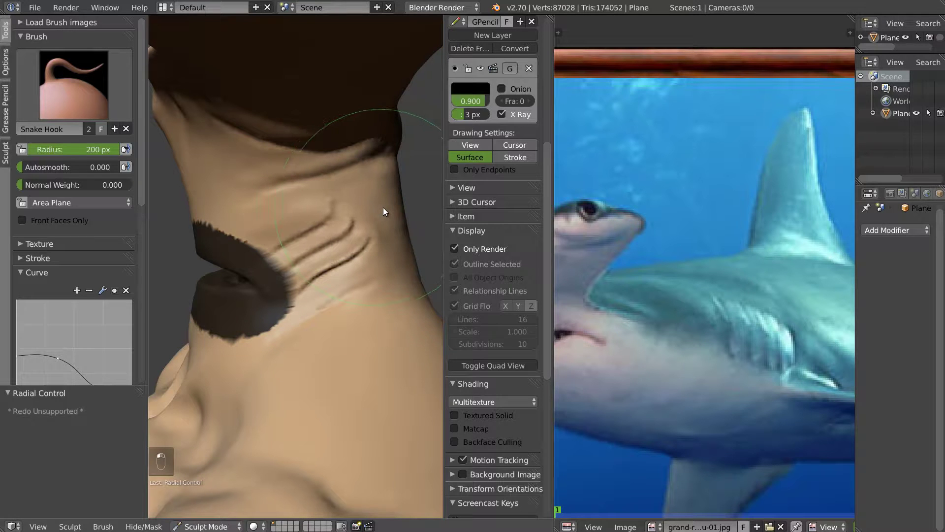
{"action": "left_click_drag", "start_coordinate": [336, 250], "coordinate": [333, 250]}
{"action": "middle_click_drag", "start_coordinate": [332, 250], "coordinate": [373, 291]}
{"action": "left_click_drag", "start_coordinate": [374, 292], "coordinate": [388, 293]}
{"action": "mouse_move", "coordinate": [413, 294]}
{"action": "middle_mouse_down"}
{"action": "mouse_move", "coordinate": [275, 216]}
{"action": "mouse_move", "coordinate": [314, 266]}
{"action": "mouse_move", "coordinate": [386, 264]}
{"action": "mouse_move", "coordinate": [343, 306]}
{"action": "mouse_move", "coordinate": [391, 270]}
{"action": "mouse_move", "coordinate": [314, 287]}
{"action": "middle_mouse_up"}
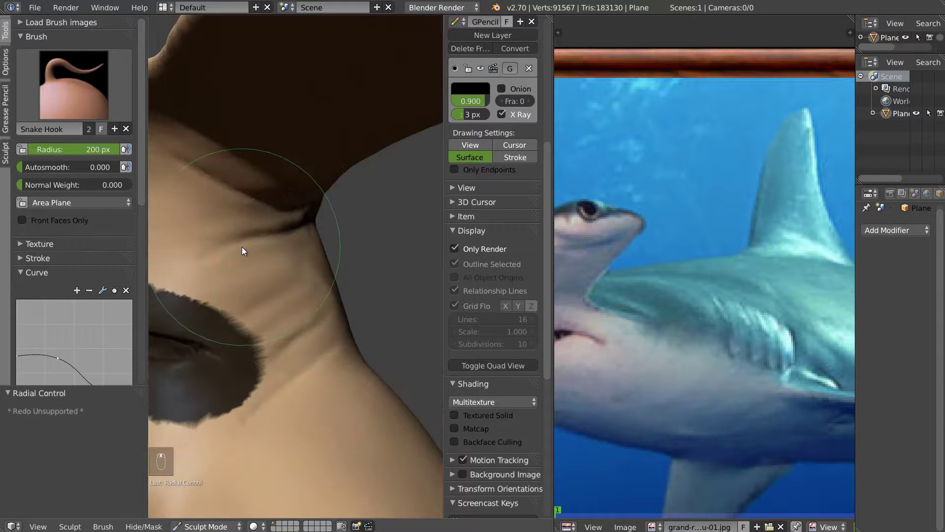
- Clear the sculpt mask, hide the viewport's properties shelf, and widen the 3D view beside the reference image
{"action": "key", "text": "alt+m"}
{"action": "key", "text": "n"}
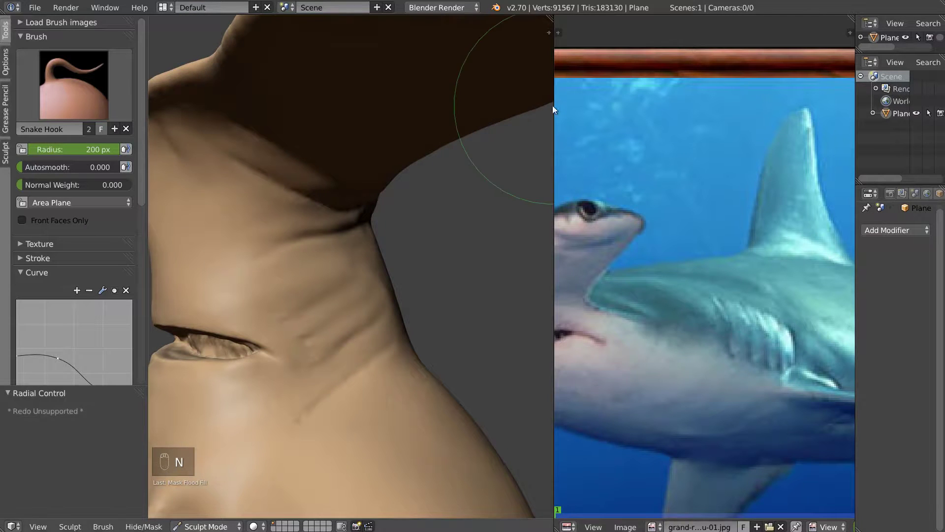
{"action": "left_click_drag", "start_coordinate": [869, 258], "coordinate": [920, 256]}
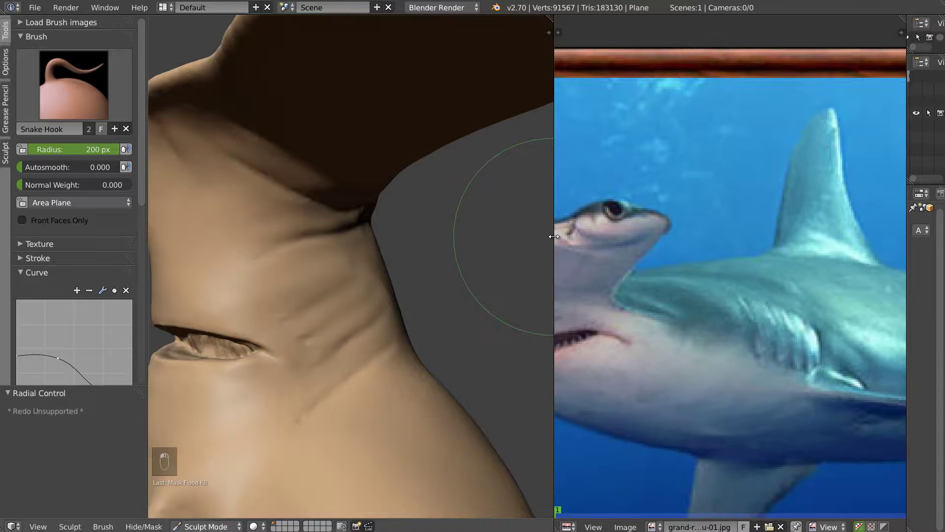
{"action": "mouse_move", "coordinate": [554, 237]}
{"action": "left_mouse_down"}
{"action": "mouse_move", "coordinate": [680, 231]}
{"action": "mouse_move", "coordinate": [681, 221]}
{"action": "left_mouse_up"}
- Set the Dyntopo detail refine method to Subdivide Collapse
{"action": "scroll", "coordinate": [353, 324], "scroll_direction": "up", "scroll_amount": 4}
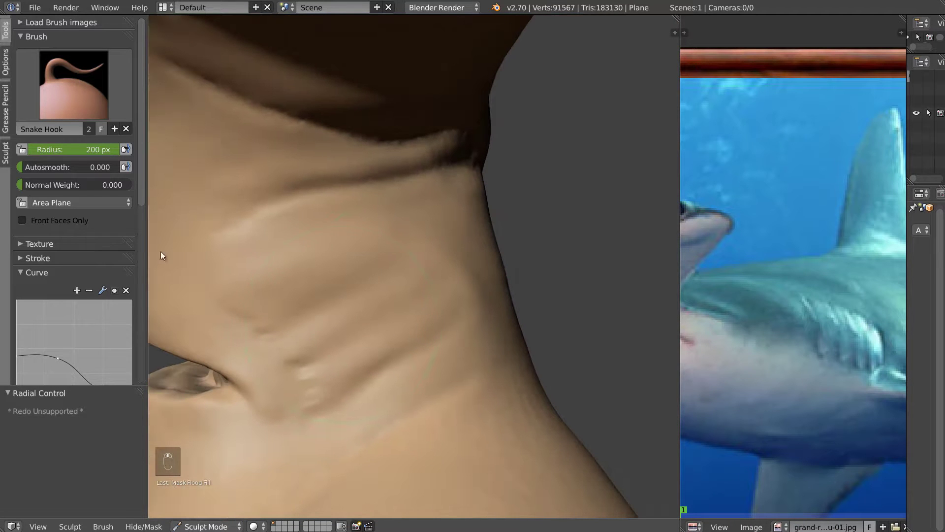
{"action": "scroll", "coordinate": [69, 98], "scroll_direction": "down", "scroll_amount": 8}
{"action": "left_click", "coordinate": [58, 308]}
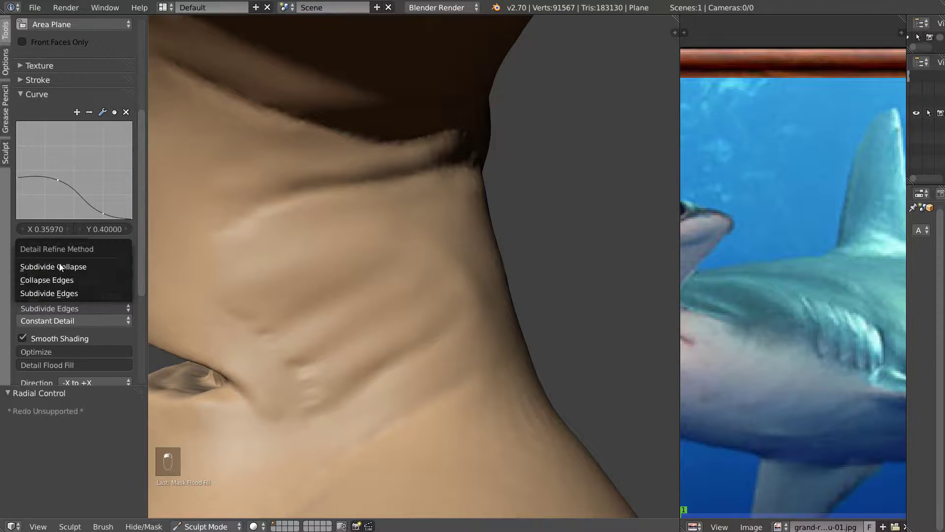
{"action": "left_click", "coordinate": [93, 267]}
- Choose the Clay brush, resize it, and fill and smooth the front ends of the gill slits near the mouth corner
{"action": "key", "text": "c"}
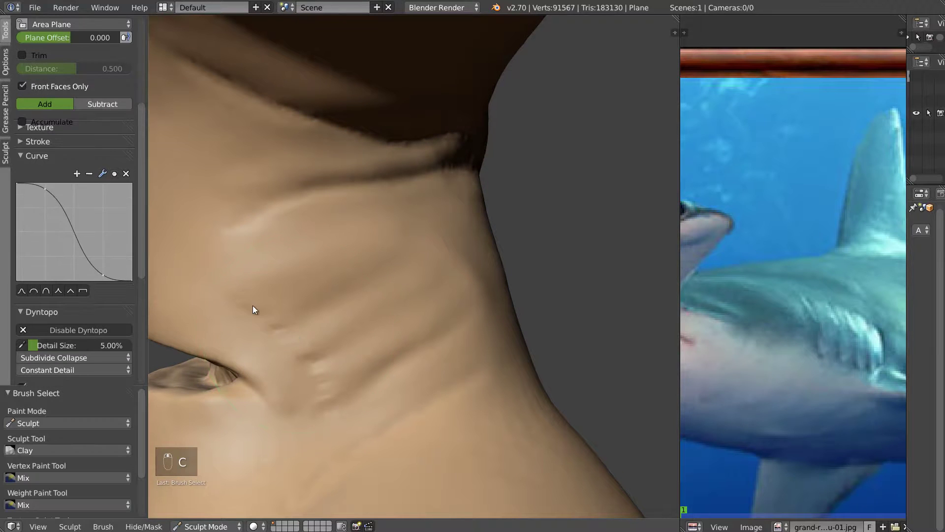
{"action": "key", "text": "f"}
{"action": "left_click", "coordinate": [290, 316]}
{"action": "mouse_move", "coordinate": [295, 346]}
{"action": "left_mouse_down"}
{"action": "mouse_move", "coordinate": [391, 351]}
{"action": "mouse_move", "coordinate": [459, 317]}
{"action": "left_mouse_up"}
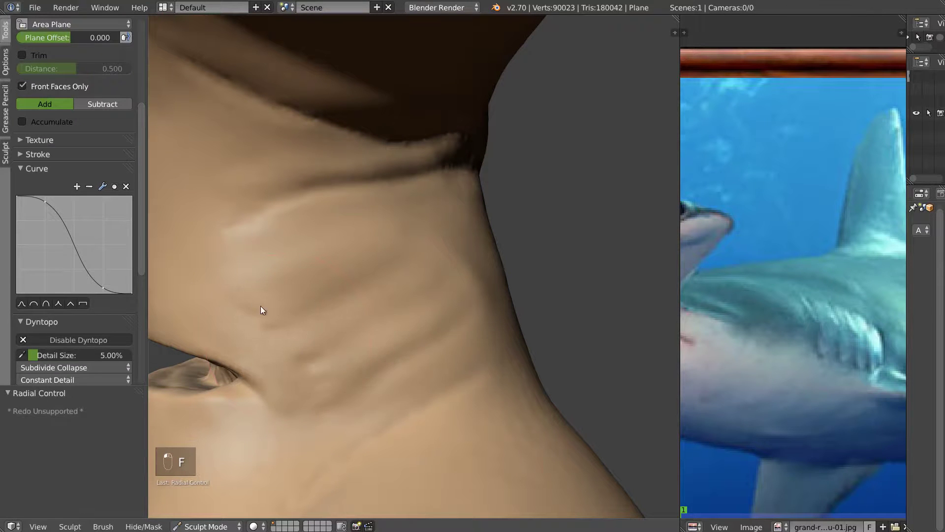
{"action": "left_click_drag", "start_coordinate": [272, 305], "coordinate": [290, 315], "text": "shift"}
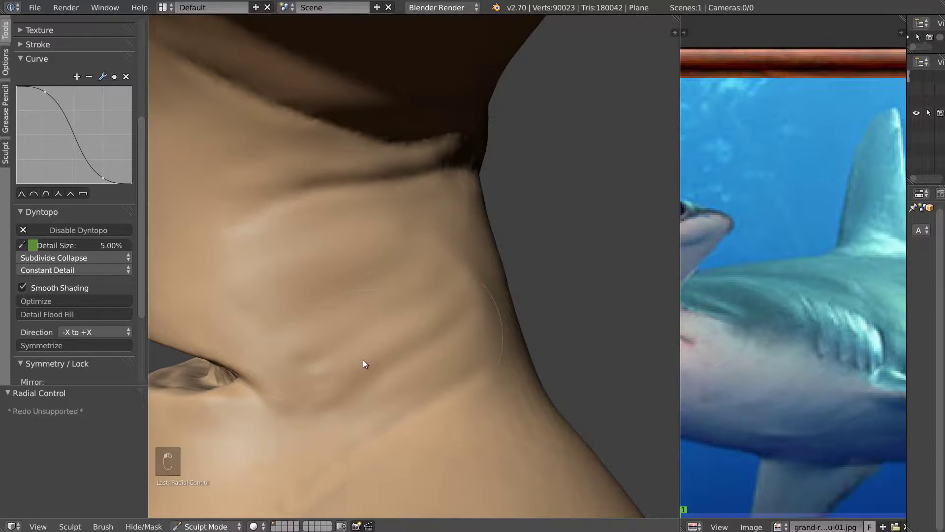
- Resize the brush and soften the middle and lower gill slits down the side of the neck
{"action": "scroll", "coordinate": [436, 303], "scroll_direction": "down", "scroll_amount": 5}
{"action": "mouse_move", "coordinate": [448, 321]}
{"action": "middle_mouse_down"}
{"action": "mouse_move", "coordinate": [472, 330]}
{"action": "mouse_move", "coordinate": [427, 314]}
{"action": "mouse_move", "coordinate": [376, 274]}
{"action": "mouse_move", "coordinate": [390, 314]}
{"action": "middle_mouse_up"}
{"action": "scroll", "coordinate": [427, 314], "scroll_direction": "up", "scroll_amount": 4}
{"action": "scroll", "coordinate": [390, 310], "scroll_direction": "up", "scroll_amount": 6}
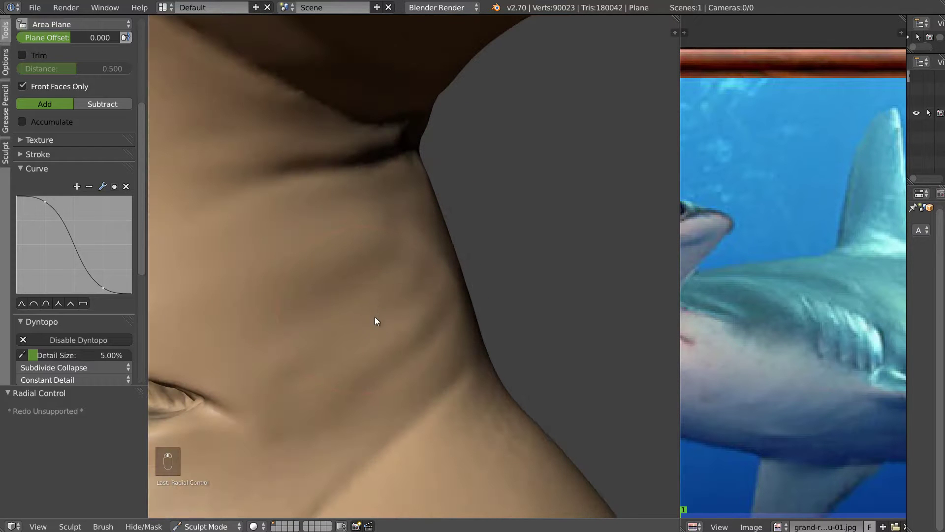
{"action": "key", "text": "f"}
{"action": "middle_click_drag", "start_coordinate": [346, 323], "coordinate": [322, 376]}
{"action": "mouse_move", "coordinate": [322, 376]}
{"action": "left_mouse_down"}
{"action": "mouse_move", "coordinate": [453, 262]}
{"action": "mouse_move", "coordinate": [362, 312]}
{"action": "mouse_move", "coordinate": [391, 283]}
{"action": "mouse_move", "coordinate": [255, 397]}
{"action": "left_mouse_up"}
{"action": "scroll", "coordinate": [73, 246], "scroll_direction": "down", "scroll_amount": 5}
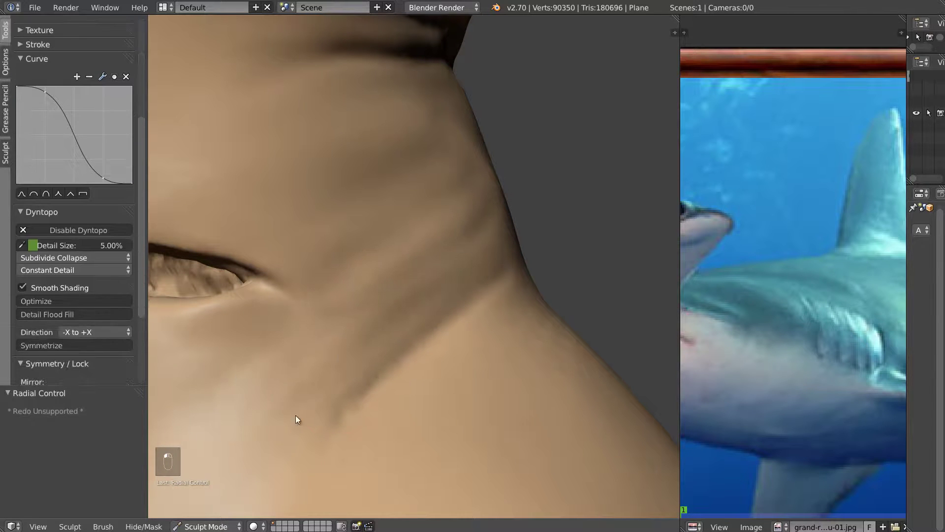
- Adjust the Smooth brush's strength and smooth down the gill ridges across the neck
{"action": "key", "text": "s"}
{"action": "key", "text": "shift+f"}
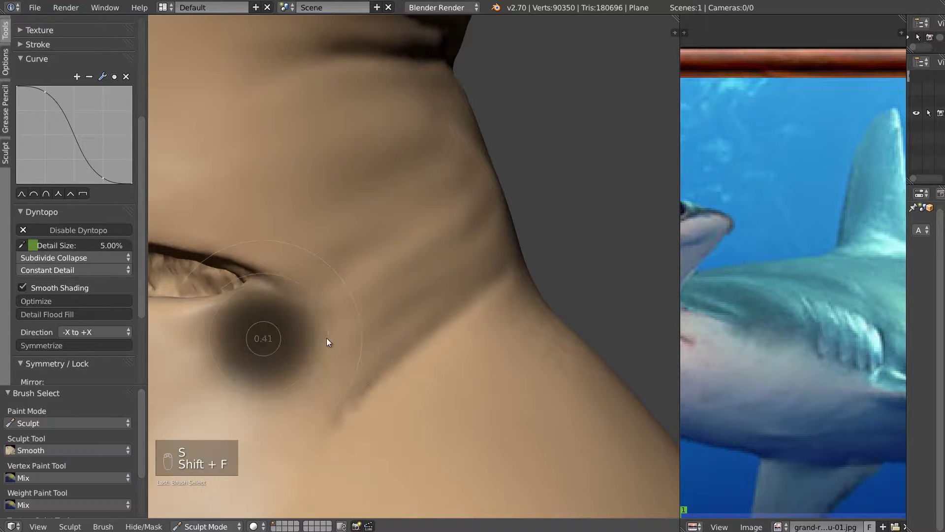
{"action": "left_click", "coordinate": [338, 314]}
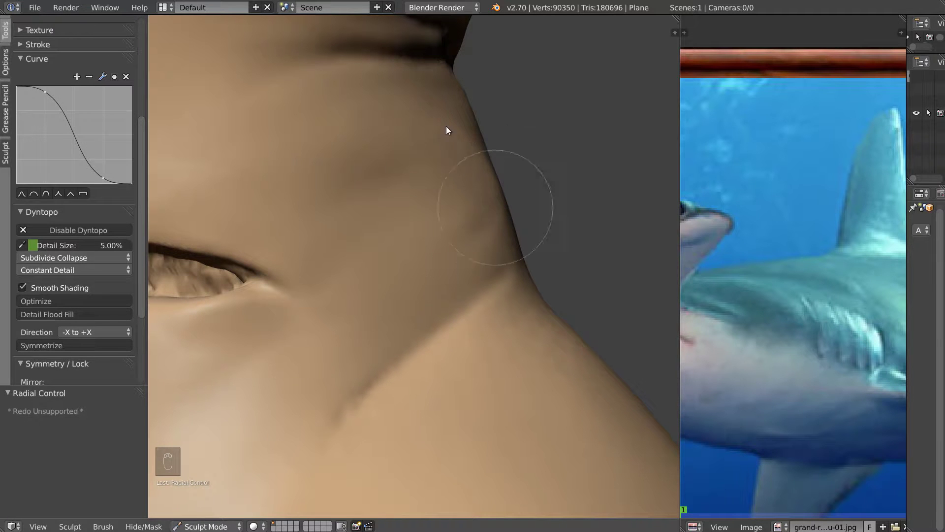
- Fill the remaining gill creases with a resized Clay brush until the side of the neck is even
{"action": "key", "text": "c"}
{"action": "key", "text": "f"}
{"action": "left_click", "coordinate": [399, 192]}
{"action": "mouse_move", "coordinate": [329, 236]}
{"action": "left_mouse_down"}
{"action": "mouse_move", "coordinate": [412, 223]}
{"action": "mouse_move", "coordinate": [450, 199]}
{"action": "left_mouse_up"}
{"action": "left_click_drag", "start_coordinate": [368, 306], "coordinate": [491, 225]}
{"action": "left_click_drag", "start_coordinate": [382, 349], "coordinate": [490, 298]}
{"action": "mouse_move", "coordinate": [360, 400]}
{"action": "left_mouse_down"}
{"action": "mouse_move", "coordinate": [402, 356]}
{"action": "mouse_move", "coordinate": [380, 349]}
{"action": "mouse_move", "coordinate": [397, 383]}
{"action": "mouse_move", "coordinate": [481, 223]}
{"action": "mouse_move", "coordinate": [465, 212]}
{"action": "mouse_move", "coordinate": [453, 270]}
{"action": "left_mouse_up"}
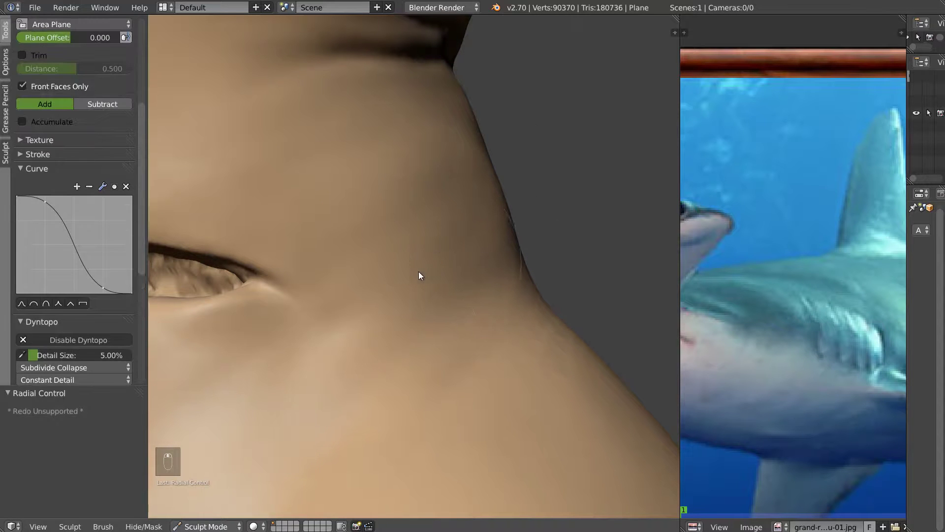
- Smooth the filled side of the neck, from below the head fold down to the shoulder
{"action": "scroll", "coordinate": [422, 270], "scroll_direction": "down", "scroll_amount": 6}
{"action": "middle_click_drag", "start_coordinate": [352, 296], "coordinate": [418, 247]}
{"action": "scroll", "coordinate": [388, 263], "scroll_direction": "up", "scroll_amount": 4}
{"action": "mouse_move", "coordinate": [370, 224]}
{"action": "left_mouse_down", "text": "shift"}
{"action": "mouse_move", "coordinate": [361, 220]}
{"action": "mouse_move", "coordinate": [408, 221]}
{"action": "mouse_move", "coordinate": [443, 204]}
{"action": "mouse_move", "coordinate": [432, 197]}
{"action": "mouse_move", "coordinate": [436, 229]}
{"action": "left_mouse_up", "text": "shift"}
{"action": "mouse_move", "coordinate": [364, 249]}
{"action": "middle_mouse_down"}
{"action": "mouse_move", "coordinate": [468, 238]}
{"action": "mouse_move", "coordinate": [361, 249]}
{"action": "mouse_move", "coordinate": [407, 221]}
{"action": "middle_mouse_up"}
{"action": "mouse_move", "coordinate": [408, 221]}
{"action": "left_mouse_down", "text": "shift"}
{"action": "mouse_move", "coordinate": [421, 379]}
{"action": "mouse_move", "coordinate": [446, 421]}
{"action": "left_mouse_up", "text": "shift"}
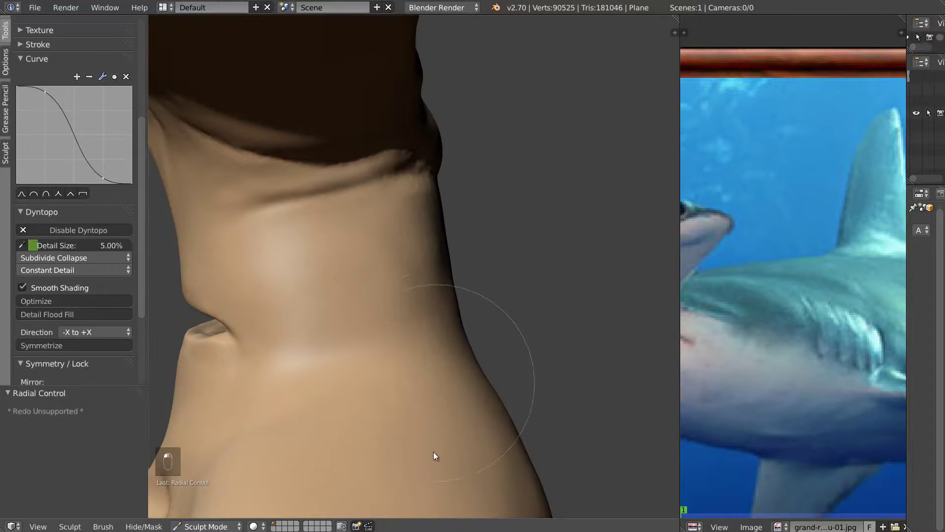
- Try to sketch a gill line on the side of the neck with the grease pencil
{"action": "middle_click_drag", "start_coordinate": [382, 260], "coordinate": [352, 218]}
{"action": "key", "text": "d"}
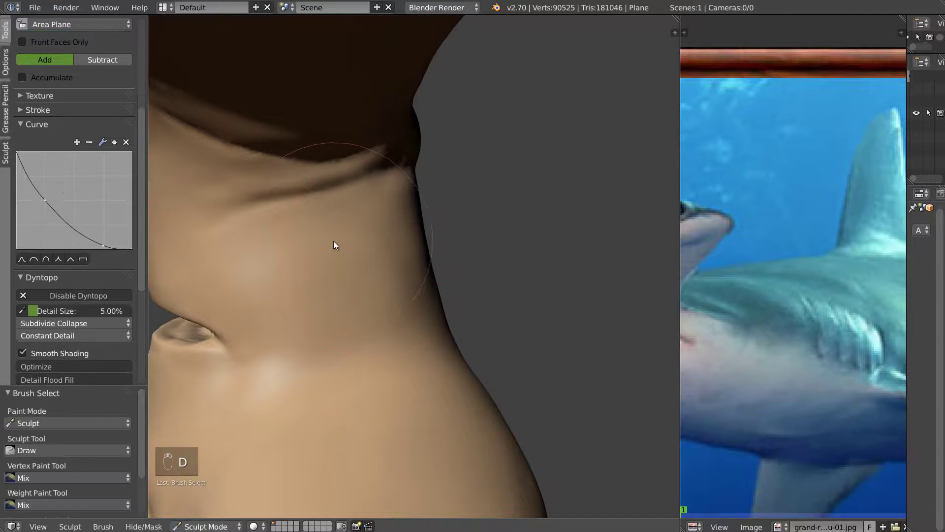
{"action": "key", "text": "f"}
{"action": "left_click", "coordinate": [259, 254]}
{"action": "mouse_move", "coordinate": [294, 250]}
{"action": "middle_mouse_down"}
{"action": "mouse_move", "coordinate": [300, 239]}
{"action": "mouse_move", "coordinate": [266, 267]}
{"action": "middle_mouse_up"}
{"action": "key", "text": "d"}
{"action": "key", "text": "d"}
{"action": "key", "text": "d"}
{"action": "key", "text": "d"}
{"action": "key", "text": "d"}
{"action": "key", "text": "d"}
{"action": "key", "text": "d"}
{"action": "key", "text": "d"}
{"action": "key", "text": "d"}
{"action": "key", "text": "d"}
{"action": "key", "text": "d"}
{"action": "key", "text": "d"}
{"action": "key", "text": "d"}
{"action": "key", "text": "d"}
{"action": "key", "text": "d"}
{"action": "key", "text": "d"}
{"action": "key", "text": "d"}
{"action": "key", "text": "d"}
{"action": "key", "text": "d"}
{"action": "key", "text": "d"}
{"action": "key", "text": "d"}
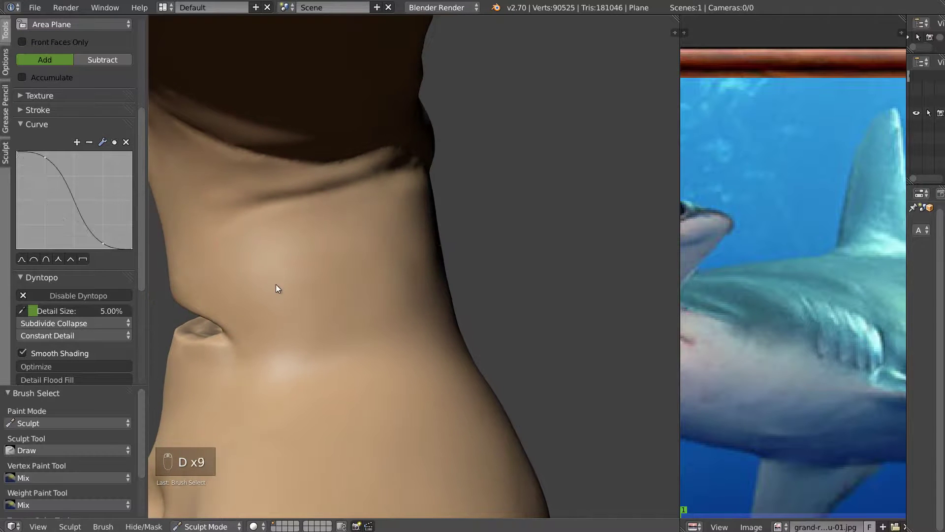
- Delete the old grease pencil layer and turn on Grease Pencil display in the 3D view
{"action": "key", "text": "n"}
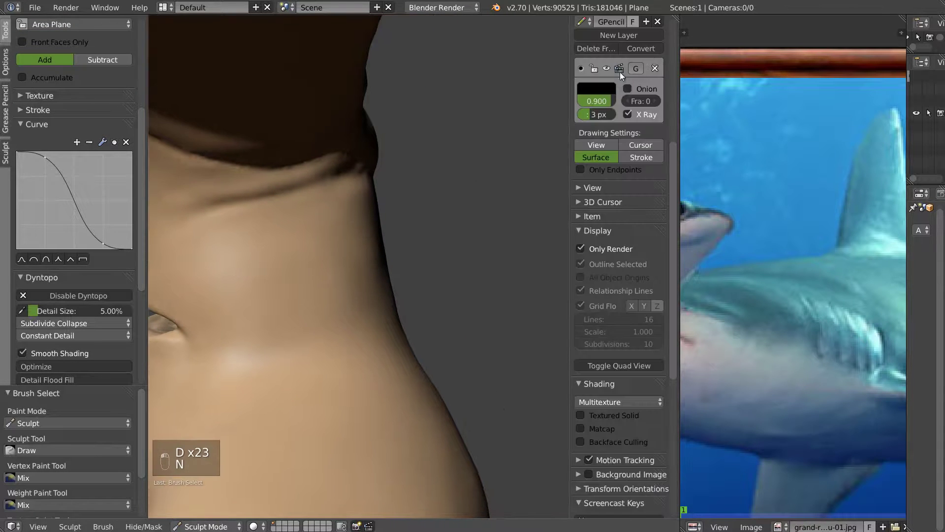
{"action": "left_click", "coordinate": [656, 68]}
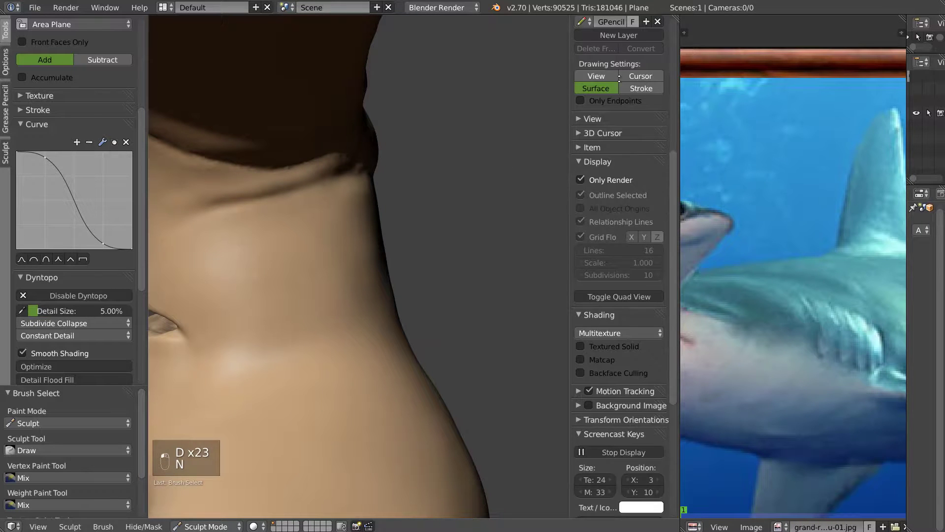
{"action": "scroll", "coordinate": [575, 102], "scroll_direction": "up", "scroll_amount": 5}
{"action": "left_click", "coordinate": [589, 166]}
- Sketch three parallel S-shaped gill lines on the neck surface behind the mouth with the grease pencil
{"action": "mouse_move", "coordinate": [246, 274]}
{"action": "middle_mouse_down"}
{"action": "mouse_move", "coordinate": [339, 256]}
{"action": "mouse_move", "coordinate": [274, 281]}
{"action": "middle_mouse_up"}
{"action": "key", "text": "d"}
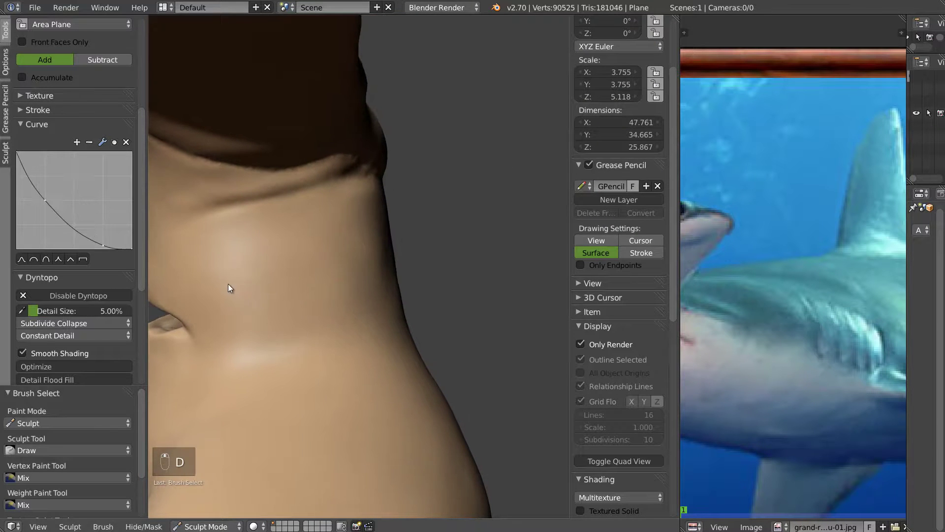
{"action": "left_click_drag", "start_coordinate": [231, 282], "coordinate": [269, 266]}
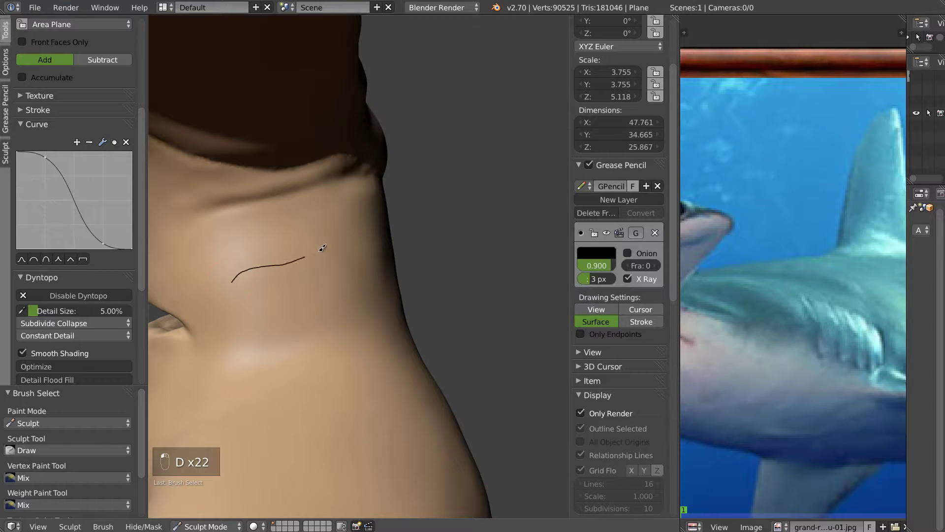
{"action": "left_click_drag", "start_coordinate": [343, 221], "coordinate": [343, 219]}
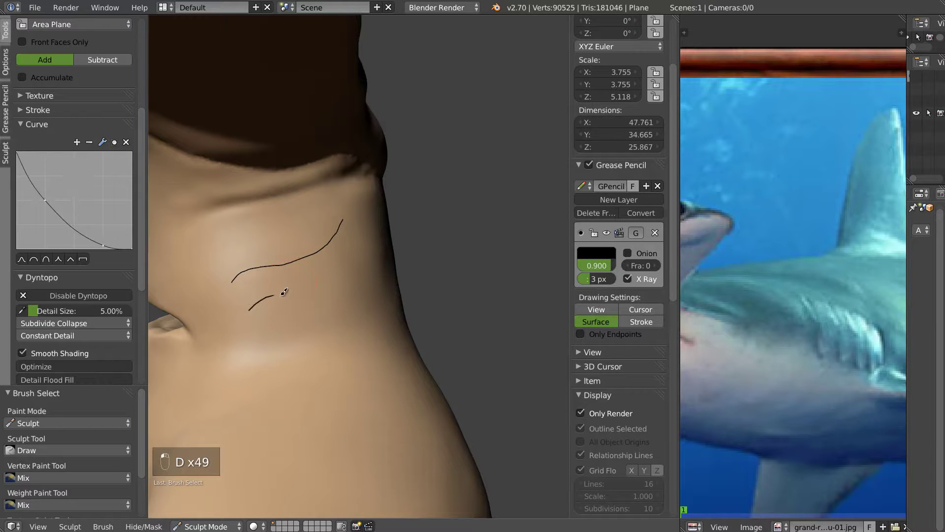
{"action": "left_click_drag", "start_coordinate": [347, 261], "coordinate": [346, 254]}
{"action": "left_click_drag", "start_coordinate": [278, 343], "coordinate": [306, 323]}
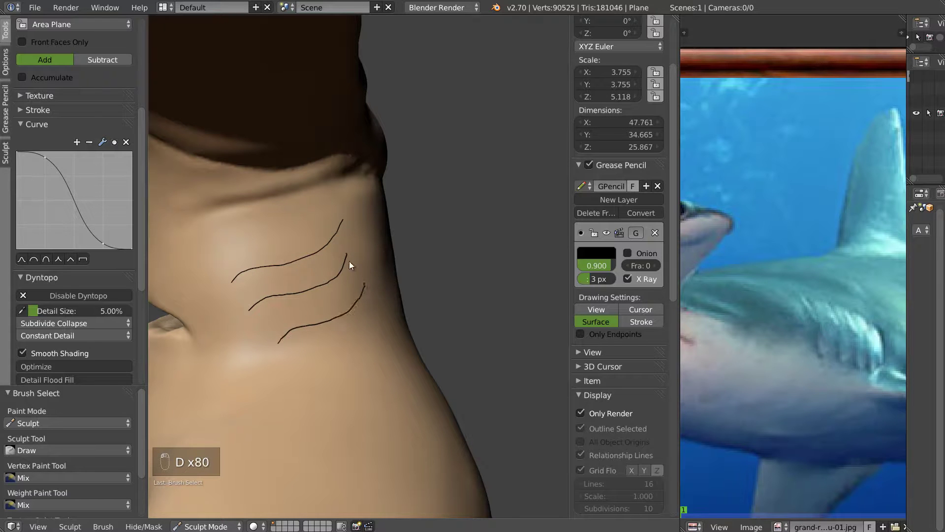
- Resize the Draw brush and carve creases into the neck along the three sketched gill lines
{"action": "scroll", "coordinate": [361, 261], "scroll_direction": "down", "scroll_amount": 5}
{"action": "mouse_move", "coordinate": [358, 262]}
{"action": "middle_mouse_down"}
{"action": "mouse_move", "coordinate": [455, 252]}
{"action": "mouse_move", "coordinate": [264, 266]}
{"action": "mouse_move", "coordinate": [305, 247]}
{"action": "middle_mouse_up"}
{"action": "scroll", "coordinate": [291, 259], "scroll_direction": "up", "scroll_amount": 5}
{"action": "scroll", "coordinate": [305, 265], "scroll_direction": "up", "scroll_amount": 3}
{"action": "key", "text": "f"}
{"action": "left_click", "coordinate": [309, 277]}
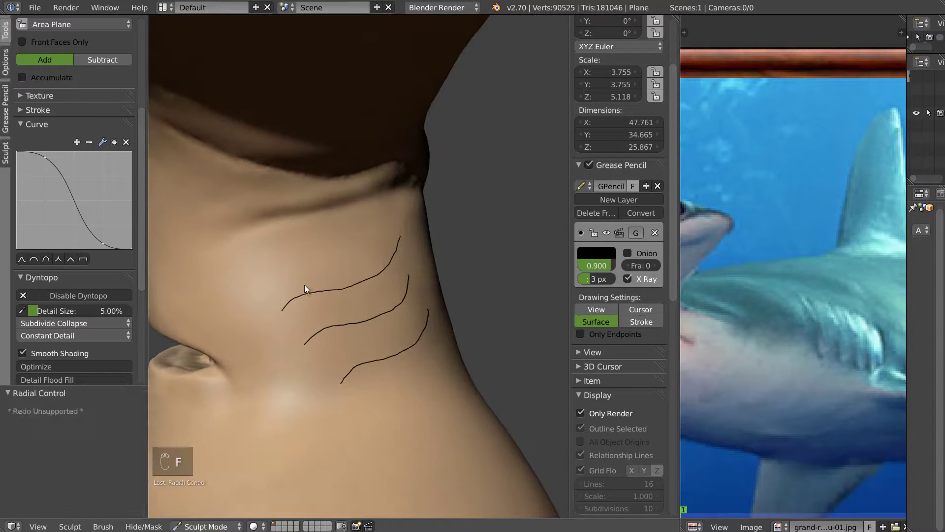
{"action": "middle_click_drag", "start_coordinate": [312, 283], "coordinate": [285, 309]}
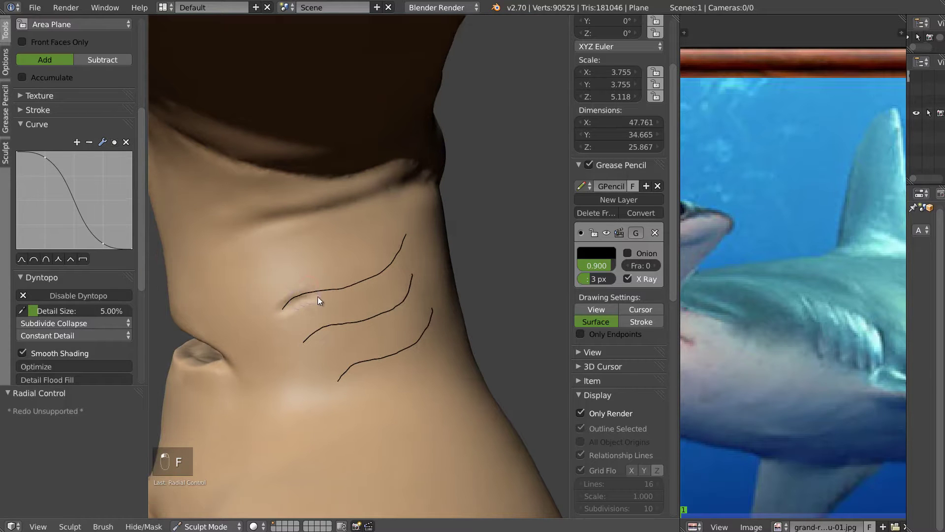
{"action": "left_click_drag", "start_coordinate": [343, 295], "coordinate": [366, 290]}
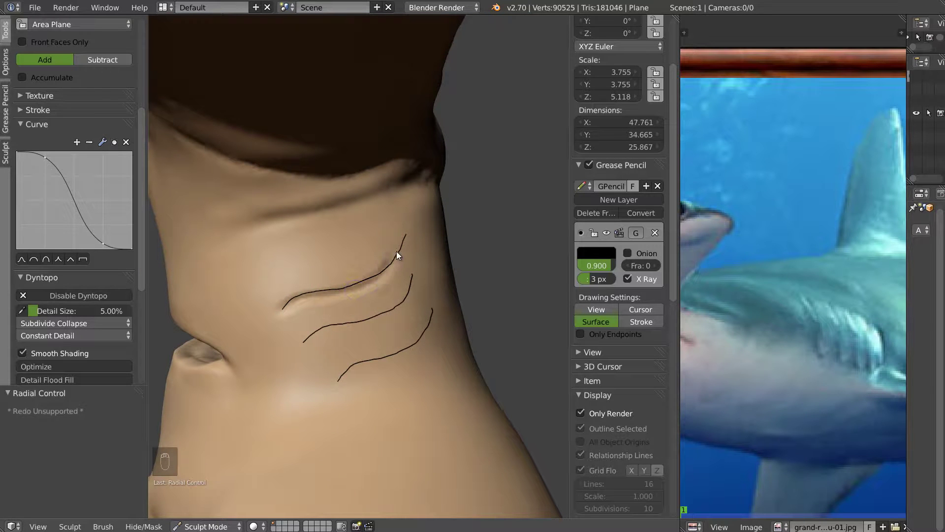
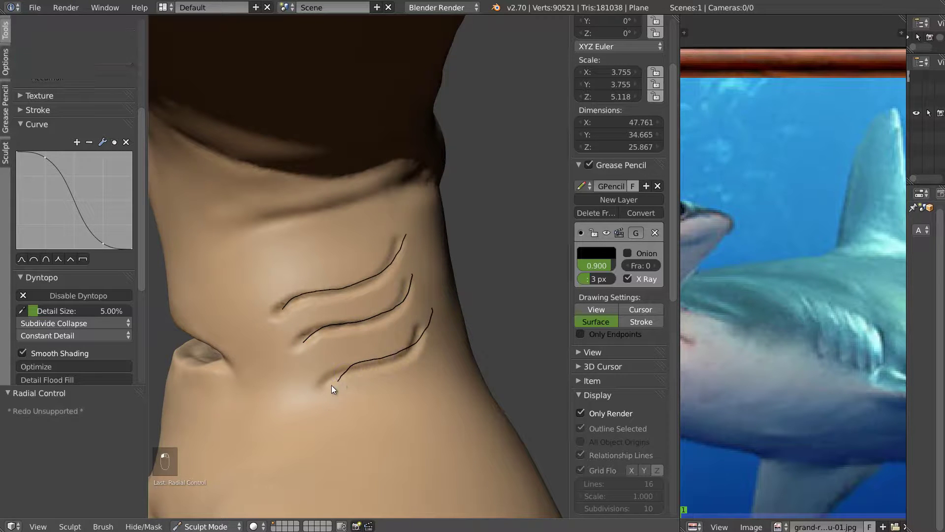
- Smooth the skin below the lower and middle gill creases, resizing the brush for the space between them
{"action": "left_click_drag", "start_coordinate": [343, 380], "coordinate": [389, 372], "text": "shift"}
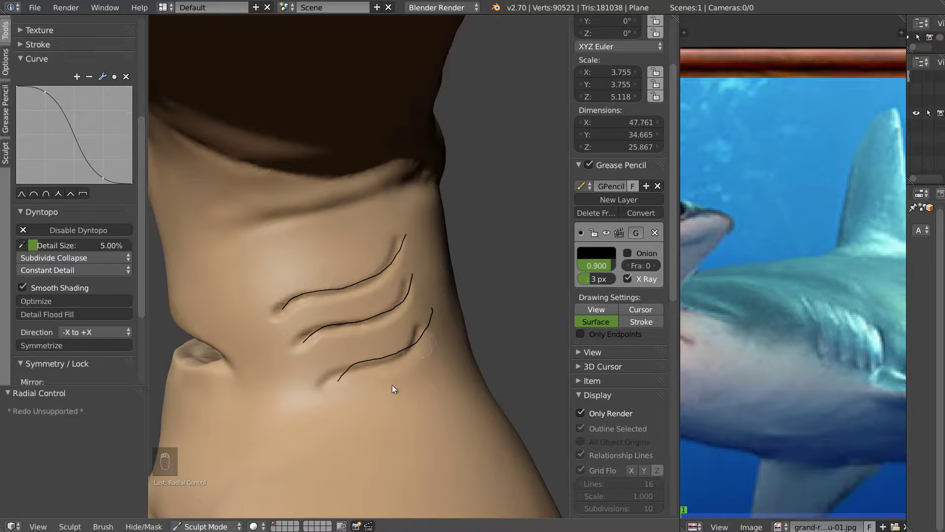
{"action": "left_click_drag", "start_coordinate": [315, 342], "coordinate": [331, 333], "text": "shift"}
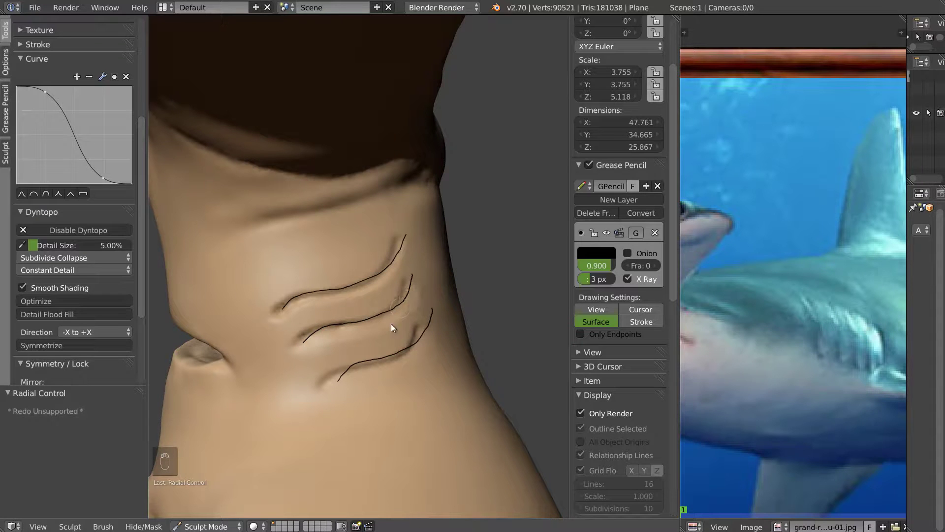
{"action": "key", "text": "f"}
{"action": "left_click", "coordinate": [351, 347]}
{"action": "left_click_drag", "start_coordinate": [334, 343], "coordinate": [345, 346], "text": "shift"}
{"action": "left_click_drag", "start_coordinate": [426, 300], "coordinate": [423, 306], "text": "shift"}
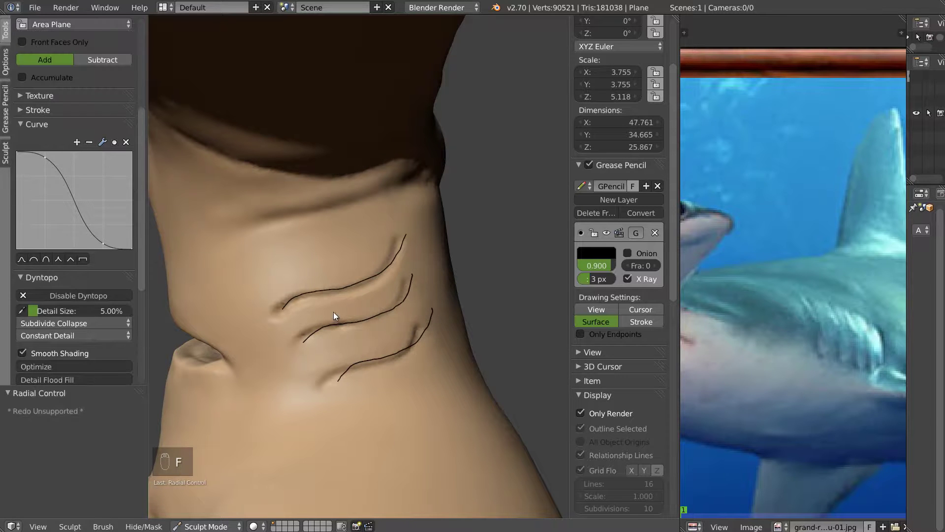
- Resize the brush and smooth the skin between the upper and middle gill creases and around their ends
{"action": "key", "text": "f"}
{"action": "left_click", "coordinate": [299, 311]}
{"action": "left_click_drag", "start_coordinate": [297, 311], "coordinate": [330, 302], "text": "shift"}
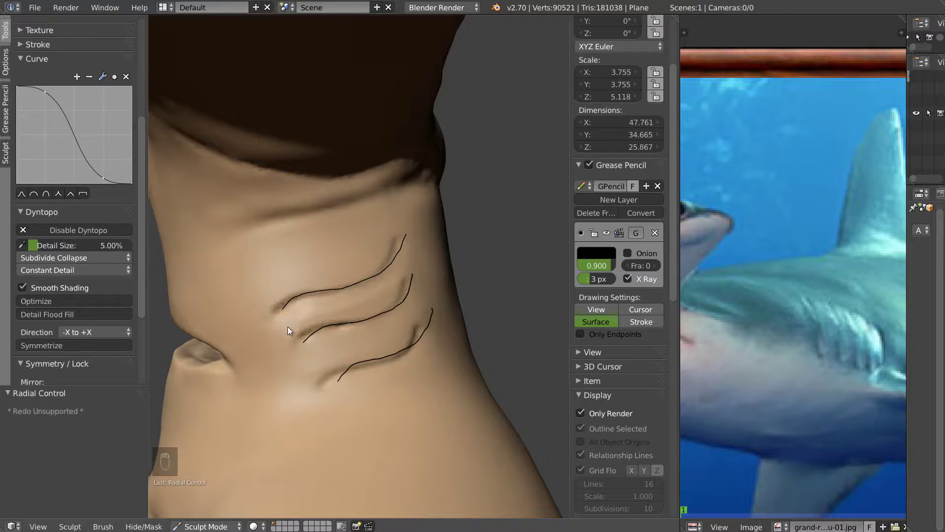
{"action": "left_click_drag", "start_coordinate": [412, 259], "coordinate": [395, 261], "text": "shift"}
{"action": "mouse_move", "coordinate": [282, 333]}
{"action": "left_mouse_down", "text": "shift"}
{"action": "mouse_move", "coordinate": [274, 332]}
{"action": "mouse_move", "coordinate": [306, 329]}
{"action": "left_mouse_up", "text": "shift"}
- Turn off Grease Pencil display and hide the properties shelf
{"action": "mouse_move", "coordinate": [335, 327]}
{"action": "middle_mouse_down"}
{"action": "mouse_move", "coordinate": [309, 329]}
{"action": "mouse_move", "coordinate": [331, 323]}
{"action": "middle_mouse_up"}
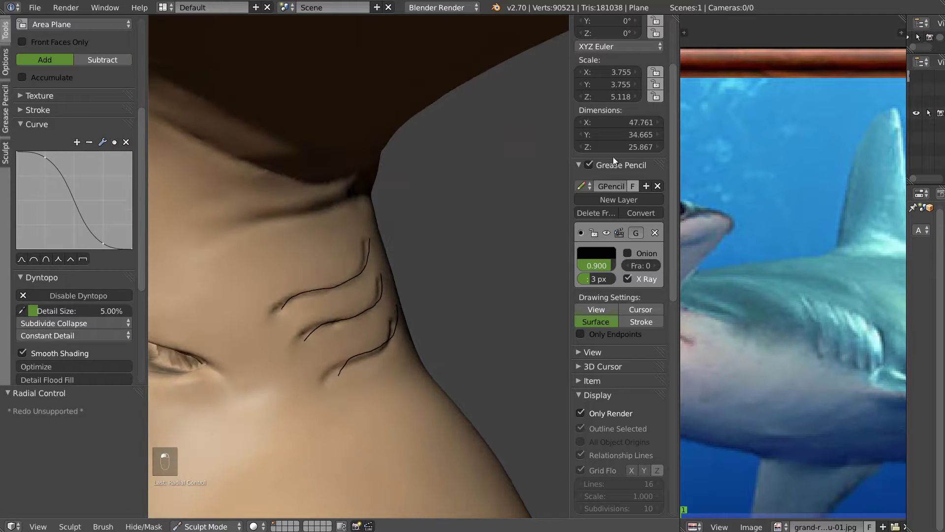
{"action": "left_click", "coordinate": [589, 165]}
{"action": "key", "text": "n"}
- Deepen the three gill creases with the sharper Draw brush
{"action": "middle_click_drag", "start_coordinate": [399, 253], "coordinate": [355, 290]}
{"action": "key", "text": "d"}
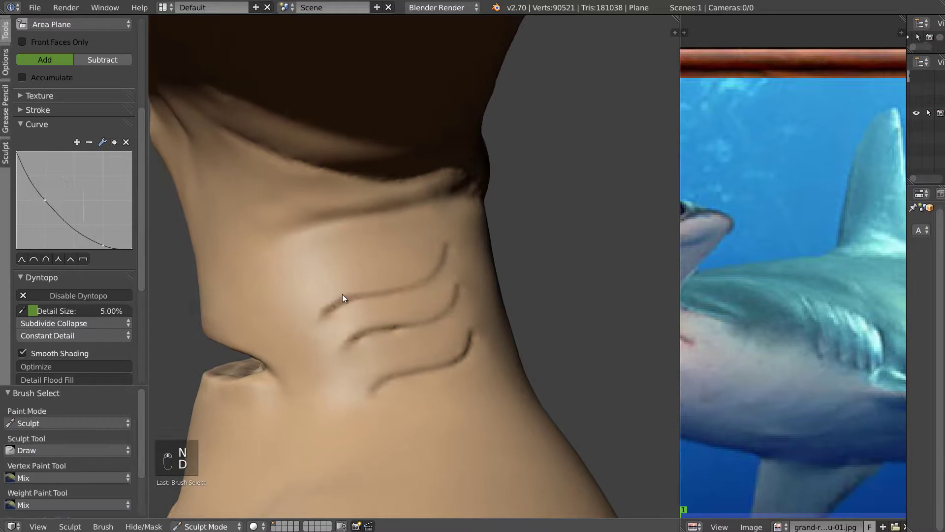
{"action": "left_click_drag", "start_coordinate": [350, 295], "coordinate": [392, 288]}
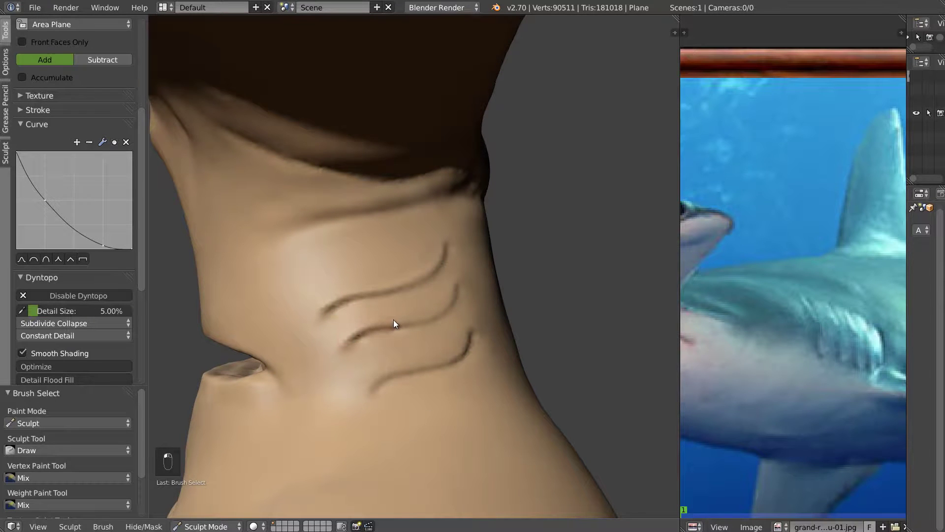
{"action": "middle_click_drag", "start_coordinate": [457, 301], "coordinate": [370, 394]}
{"action": "mouse_move", "coordinate": [484, 305]}
{"action": "middle_mouse_down"}
{"action": "mouse_move", "coordinate": [406, 307]}
{"action": "mouse_move", "coordinate": [415, 309]}
{"action": "middle_mouse_up"}
- Adjust the gill creases with a resized Grab brush and smooth the rear ends of the upper and middle creases
{"action": "key", "text": "g"}
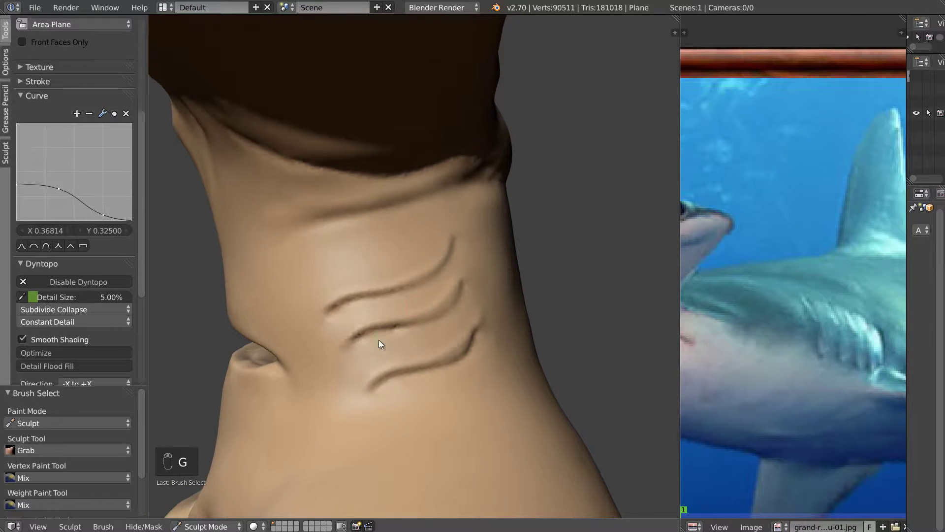
{"action": "key", "text": "f"}
{"action": "left_click", "coordinate": [397, 334]}
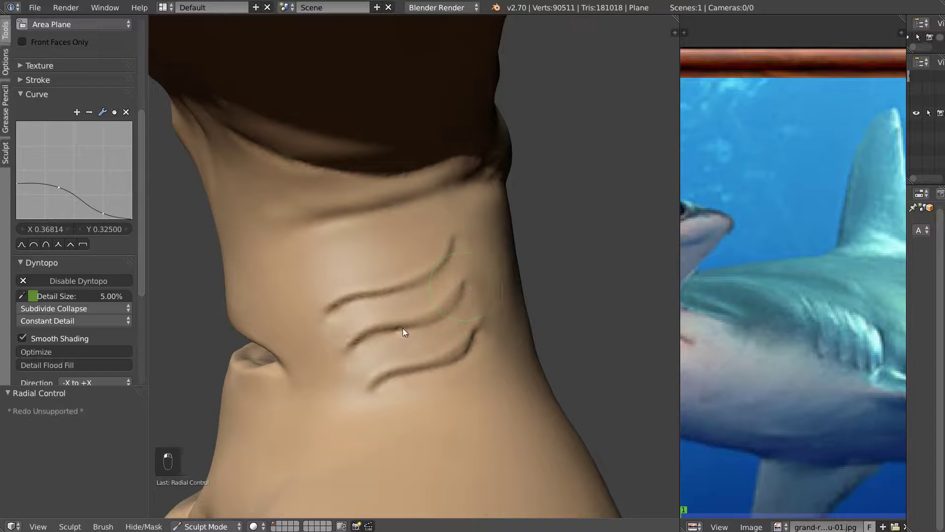
{"action": "mouse_move", "coordinate": [498, 303]}
{"action": "middle_mouse_down"}
{"action": "mouse_move", "coordinate": [468, 308]}
{"action": "mouse_move", "coordinate": [482, 309]}
{"action": "middle_mouse_up"}
{"action": "key", "text": "f"}
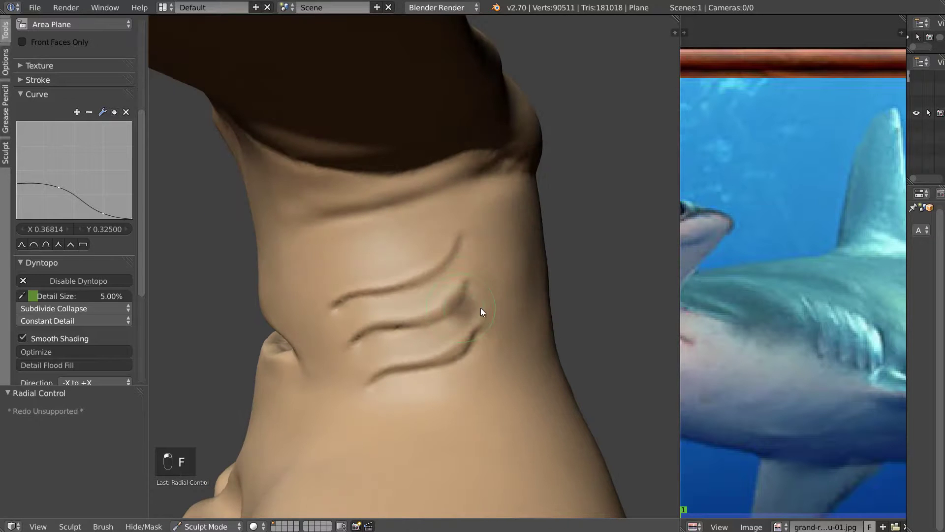
{"action": "mouse_move", "coordinate": [437, 347]}
{"action": "left_mouse_down", "text": "shift"}
{"action": "mouse_move", "coordinate": [454, 340]}
{"action": "mouse_move", "coordinate": [437, 346]}
{"action": "left_mouse_up", "text": "shift"}
{"action": "mouse_move", "coordinate": [457, 306]}
{"action": "left_mouse_down", "text": "shift"}
{"action": "mouse_move", "coordinate": [442, 297]}
{"action": "mouse_move", "coordinate": [456, 275]}
{"action": "left_mouse_up", "text": "shift"}
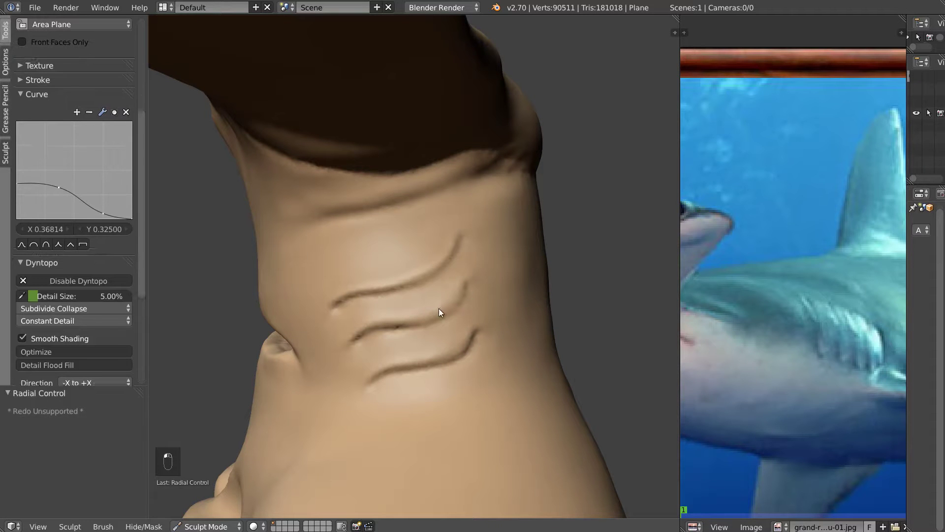
{"action": "key", "text": "d"}
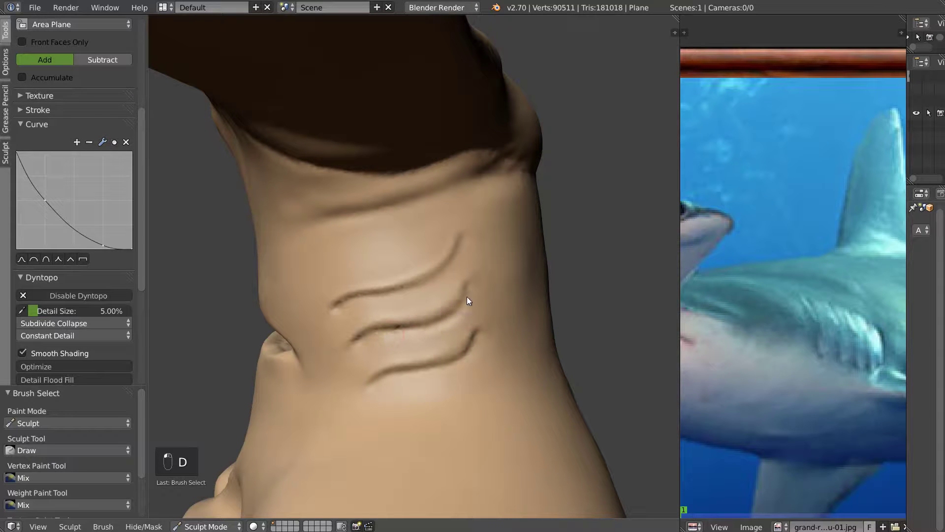
{"action": "left_click_drag", "start_coordinate": [471, 282], "coordinate": [466, 268], "text": "shift"}
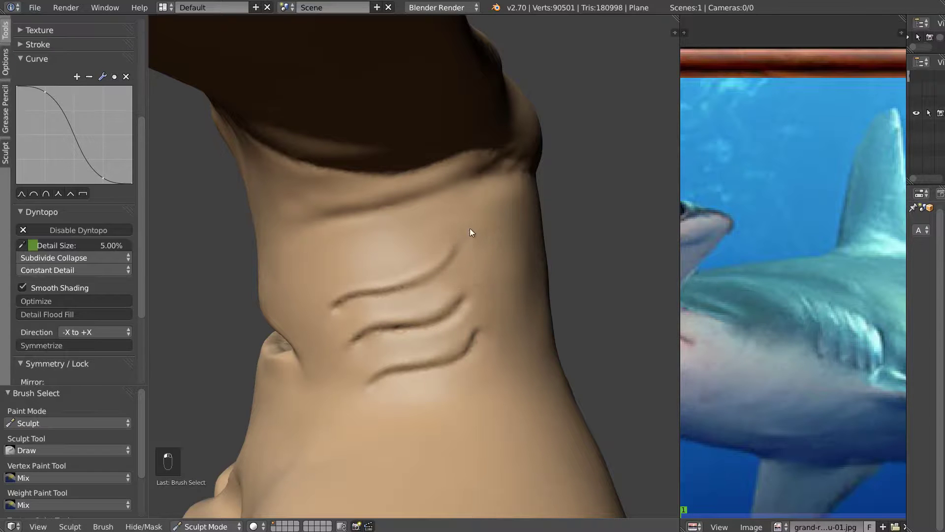
- Build up the skin below the opening across the front of the neck with a resized Clay brush and smooth it
{"action": "mouse_move", "coordinate": [347, 279]}
{"action": "middle_mouse_down"}
{"action": "mouse_move", "coordinate": [371, 311]}
{"action": "mouse_move", "coordinate": [345, 315]}
{"action": "middle_mouse_up"}
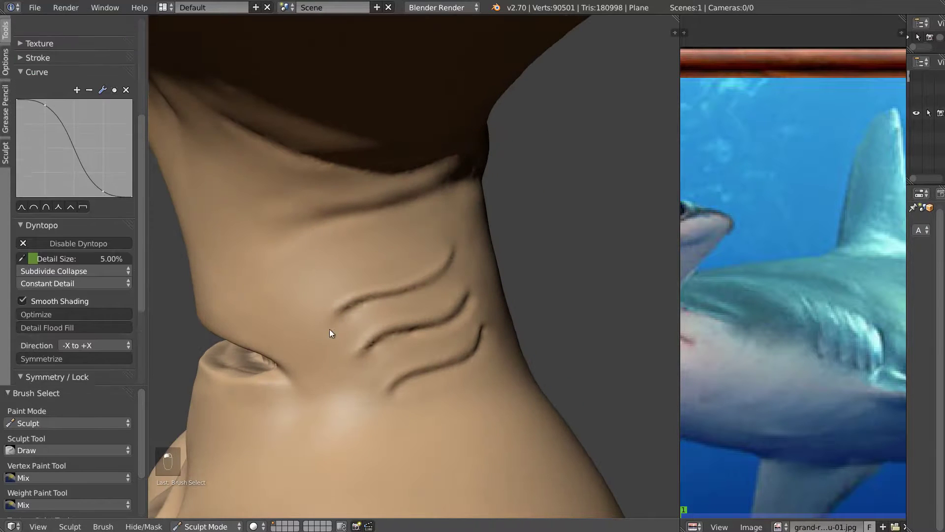
{"action": "mouse_move", "coordinate": [313, 358]}
{"action": "middle_mouse_down"}
{"action": "mouse_move", "coordinate": [374, 335]}
{"action": "mouse_move", "coordinate": [429, 373]}
{"action": "mouse_move", "coordinate": [413, 344]}
{"action": "mouse_move", "coordinate": [370, 344]}
{"action": "middle_mouse_up"}
{"action": "key", "text": "f"}
{"action": "left_click", "coordinate": [282, 316]}
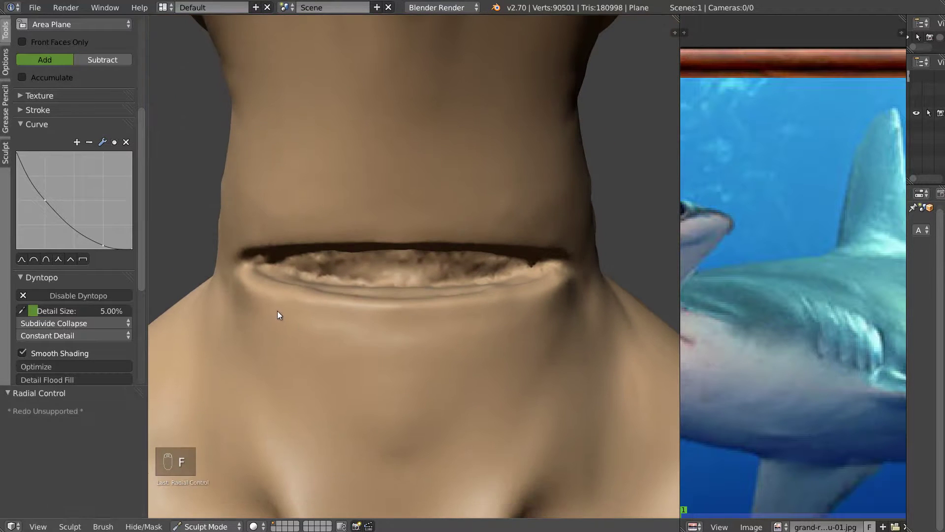
{"action": "key", "text": "c"}
{"action": "mouse_move", "coordinate": [273, 326]}
{"action": "left_mouse_down"}
{"action": "mouse_move", "coordinate": [473, 341]}
{"action": "mouse_move", "coordinate": [517, 328]}
{"action": "left_mouse_up"}
{"action": "left_click_drag", "start_coordinate": [517, 329], "coordinate": [306, 351], "text": "shift"}
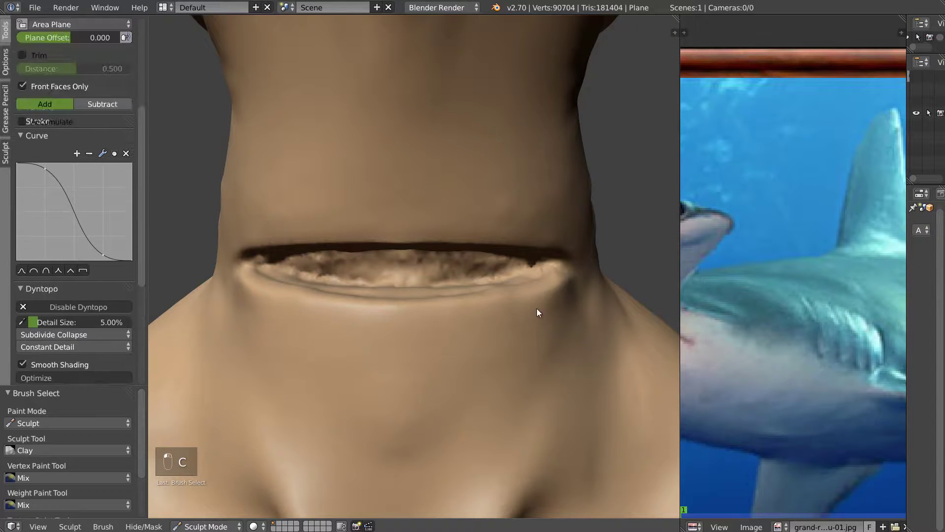
- Sharpen the lower rim of the neck opening with the Pinch brush and smooth along it
{"action": "middle_click_drag", "start_coordinate": [523, 315], "coordinate": [496, 285]}
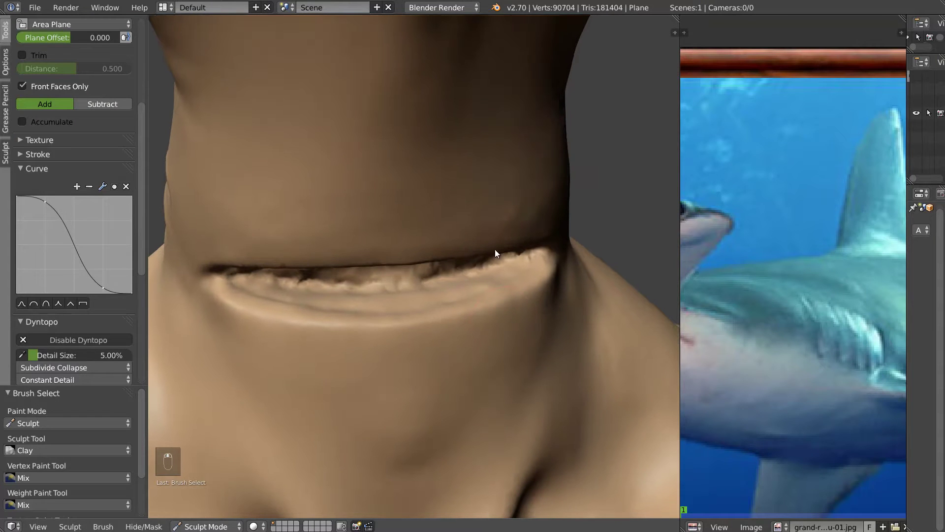
{"action": "key", "text": "p"}
{"action": "left_click_drag", "start_coordinate": [289, 338], "coordinate": [350, 338]}
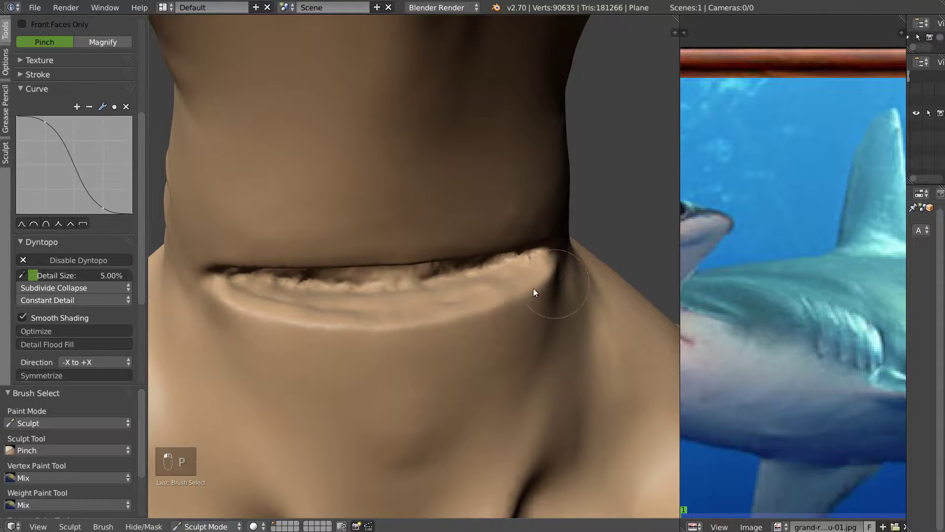
{"action": "mouse_move", "coordinate": [291, 313]}
{"action": "left_mouse_down", "text": "shift"}
{"action": "mouse_move", "coordinate": [273, 305]}
{"action": "mouse_move", "coordinate": [343, 318]}
{"action": "mouse_move", "coordinate": [518, 279]}
{"action": "mouse_move", "coordinate": [253, 287]}
{"action": "left_mouse_up", "text": "shift"}
- Resize the brush and smooth along the upper rim of the neck opening
{"action": "middle_click_drag", "start_coordinate": [468, 298], "coordinate": [407, 226]}
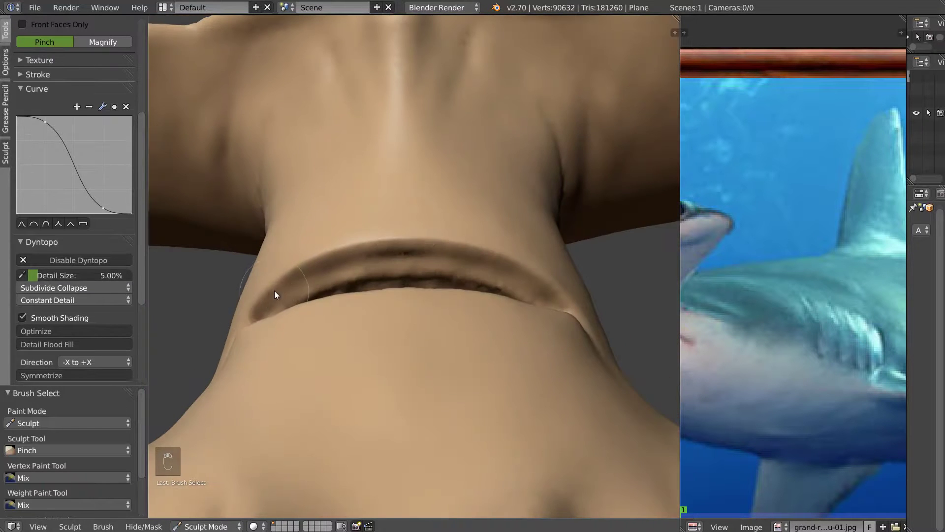
{"action": "key", "text": "f"}
{"action": "left_click", "coordinate": [250, 306]}
{"action": "left_click_drag", "start_coordinate": [244, 311], "coordinate": [354, 250], "text": "shift"}
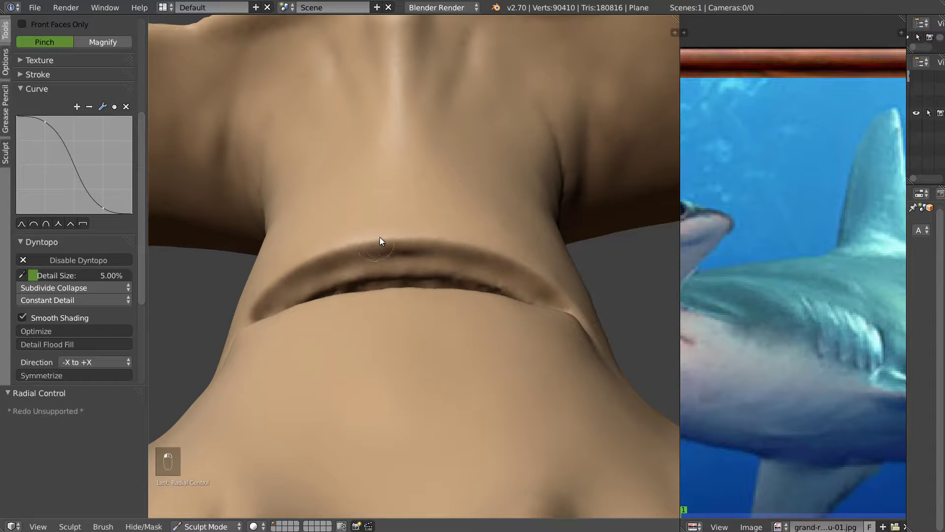
- Set the Dyntopo refine method to Subdivide Edges and pinch the upper and lower rims of the neck opening
{"action": "left_click", "coordinate": [56, 287]}
{"action": "left_click", "coordinate": [54, 270]}
{"action": "left_click_drag", "start_coordinate": [335, 255], "coordinate": [399, 235]}
{"action": "mouse_move", "coordinate": [452, 240]}
{"action": "middle_mouse_down"}
{"action": "mouse_move", "coordinate": [391, 278]}
{"action": "mouse_move", "coordinate": [273, 282]}
{"action": "middle_mouse_up"}
{"action": "mouse_move", "coordinate": [353, 291]}
{"action": "left_mouse_down"}
{"action": "mouse_move", "coordinate": [412, 303]}
{"action": "mouse_move", "coordinate": [507, 272]}
{"action": "mouse_move", "coordinate": [494, 303]}
{"action": "left_mouse_up"}
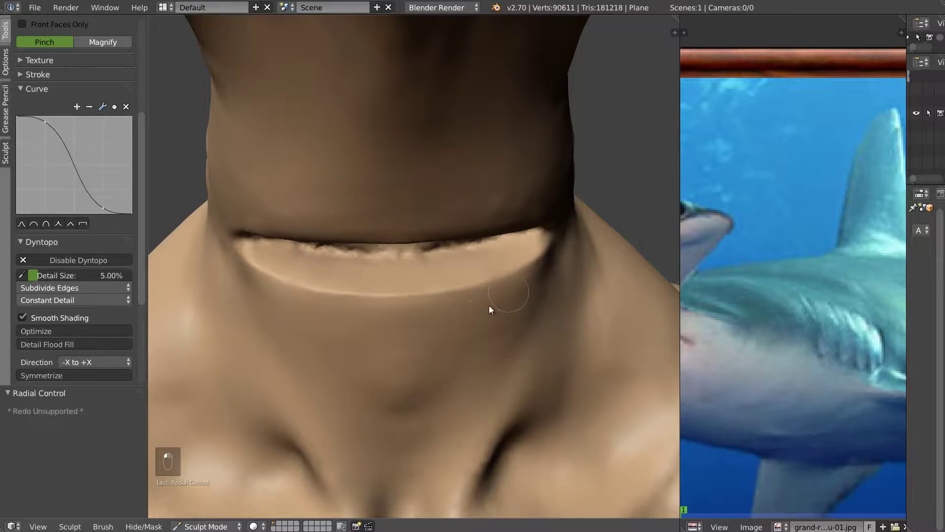
{"action": "middle_click_drag", "start_coordinate": [493, 304], "coordinate": [401, 294]}
- Sculpt along the inner side of the neck opening's lower rim with the Draw brush
{"action": "mouse_move", "coordinate": [589, 274]}
{"action": "middle_mouse_down"}
{"action": "mouse_move", "coordinate": [567, 318]}
{"action": "mouse_move", "coordinate": [565, 306]}
{"action": "mouse_move", "coordinate": [397, 238]}
{"action": "middle_mouse_up"}
{"action": "key", "text": "d"}
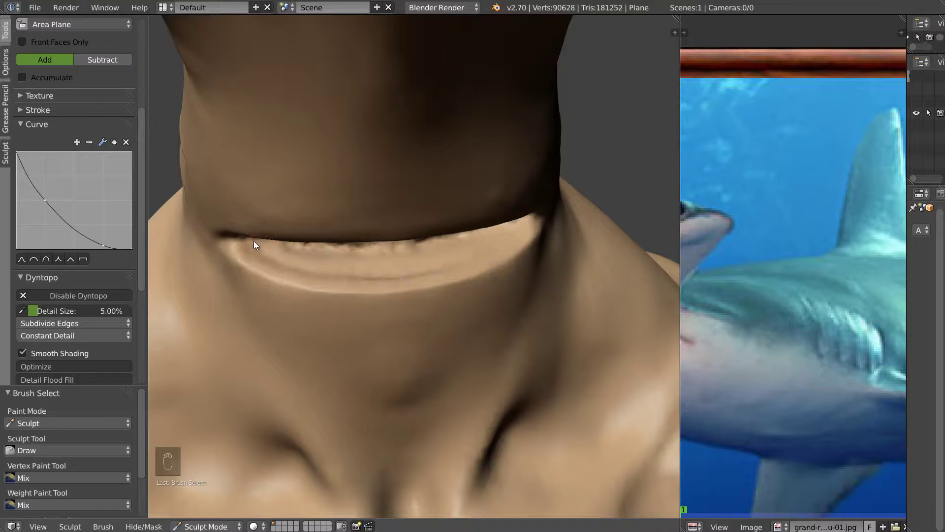
{"action": "left_click_drag", "start_coordinate": [350, 268], "coordinate": [427, 260]}
{"action": "mouse_move", "coordinate": [429, 215]}
{"action": "middle_mouse_down"}
{"action": "mouse_move", "coordinate": [408, 189]}
{"action": "mouse_move", "coordinate": [404, 140]}
{"action": "mouse_move", "coordinate": [291, 231]}
{"action": "middle_mouse_up"}
{"action": "mouse_move", "coordinate": [270, 242]}
{"action": "left_mouse_down"}
{"action": "mouse_move", "coordinate": [346, 207]}
{"action": "mouse_move", "coordinate": [452, 198]}
{"action": "left_mouse_up"}
{"action": "middle_click_drag", "start_coordinate": [323, 217], "coordinate": [287, 241]}
{"action": "mouse_move", "coordinate": [279, 243]}
{"action": "left_mouse_down"}
{"action": "mouse_move", "coordinate": [387, 210]}
{"action": "mouse_move", "coordinate": [259, 240]}
{"action": "mouse_move", "coordinate": [365, 173]}
{"action": "left_mouse_up"}
{"action": "middle_click_drag", "start_coordinate": [365, 173], "coordinate": [263, 239]}
{"action": "middle_click_drag", "start_coordinate": [479, 200], "coordinate": [451, 220]}
- Show the viewport light settings in Quick Preferences and toggle the third light, leaving it on
{"action": "scroll", "coordinate": [452, 220], "scroll_direction": "down", "scroll_amount": 6}
{"action": "mouse_move", "coordinate": [299, 243]}
{"action": "middle_mouse_down"}
{"action": "mouse_move", "coordinate": [245, 235]}
{"action": "mouse_move", "coordinate": [406, 241]}
{"action": "mouse_move", "coordinate": [327, 258]}
{"action": "mouse_move", "coordinate": [365, 234]}
{"action": "mouse_move", "coordinate": [307, 226]}
{"action": "mouse_move", "coordinate": [349, 215]}
{"action": "mouse_move", "coordinate": [360, 240]}
{"action": "mouse_move", "coordinate": [426, 155]}
{"action": "mouse_move", "coordinate": [448, 108]}
{"action": "middle_mouse_up"}
{"action": "key", "text": "n"}
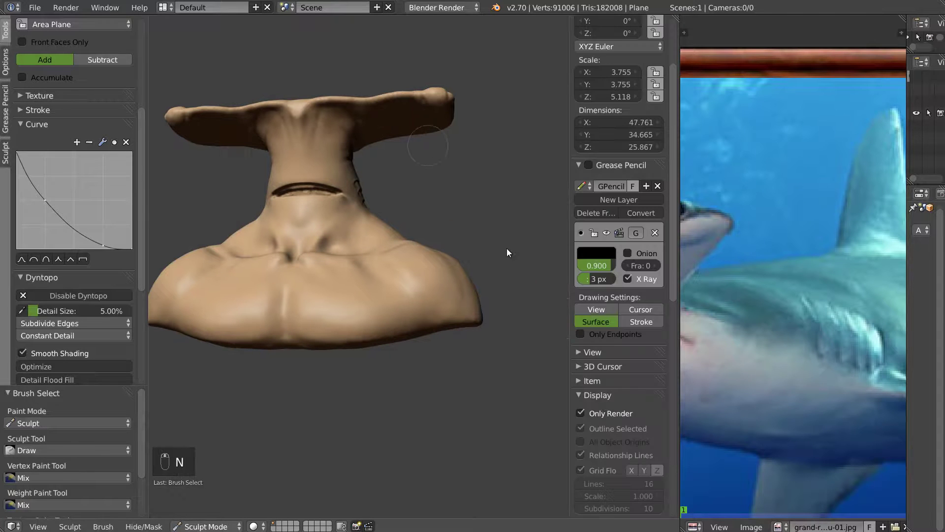
{"action": "scroll", "coordinate": [590, 155], "scroll_direction": "down", "scroll_amount": 10}
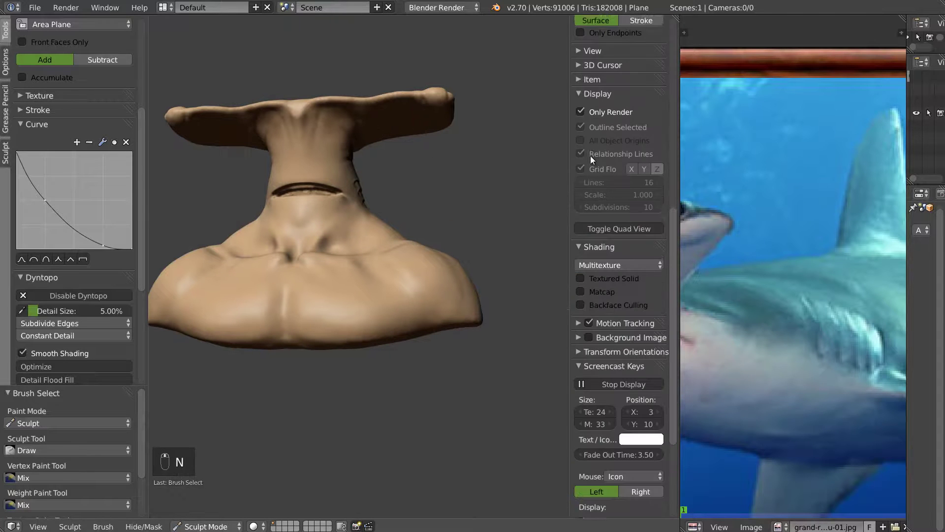
{"action": "left_click", "coordinate": [580, 362]}
{"action": "left_click", "coordinate": [612, 379]}
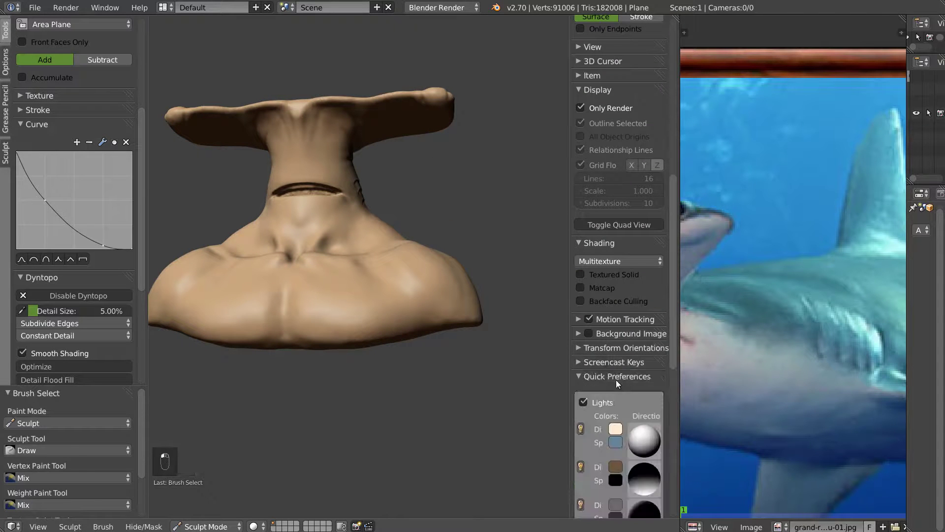
{"action": "scroll", "coordinate": [612, 379], "scroll_direction": "down", "scroll_amount": 8}
{"action": "scroll", "coordinate": [570, 173], "scroll_direction": "down", "scroll_amount": 1}
{"action": "left_click", "coordinate": [582, 332]}
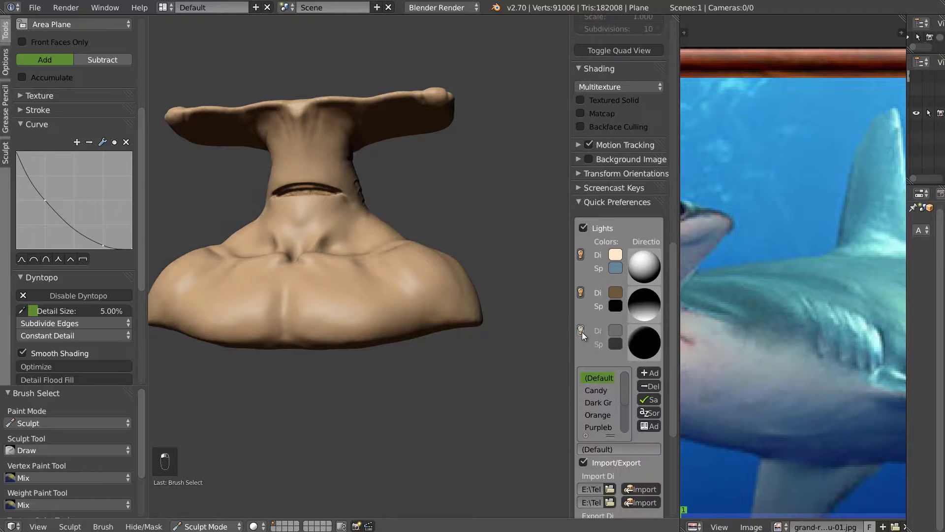
{"action": "left_click", "coordinate": [582, 331]}
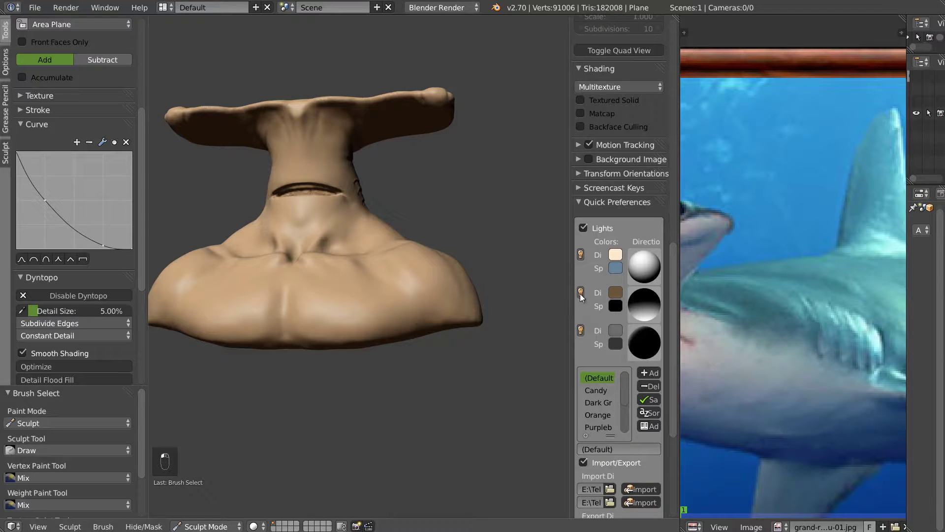
- Brighten the second light's diffuse colour to RGB 0.212, 0.124, 0.059 and adjust the light's direction
{"action": "left_click", "coordinate": [581, 295]}
{"action": "left_click", "coordinate": [615, 293]}
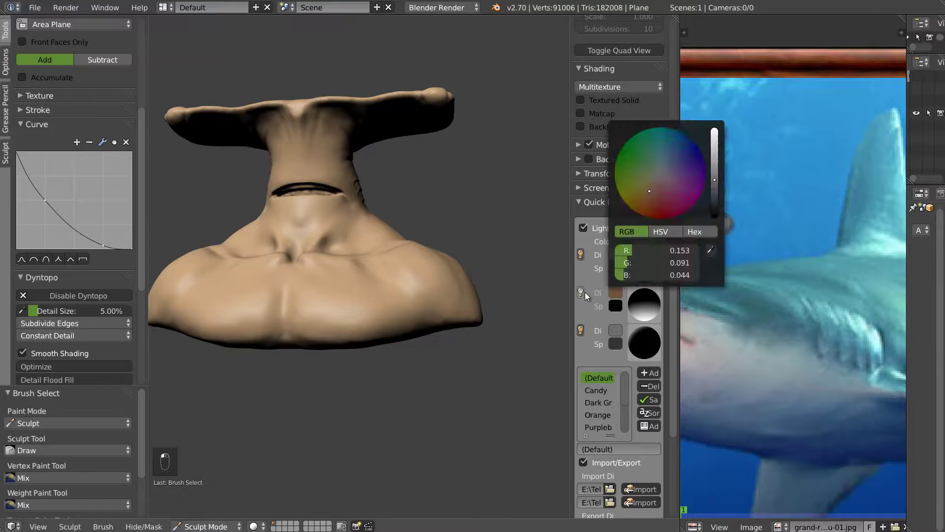
{"action": "left_click", "coordinate": [581, 293]}
{"action": "left_click", "coordinate": [616, 293]}
{"action": "left_click_drag", "start_coordinate": [715, 180], "coordinate": [716, 174]}
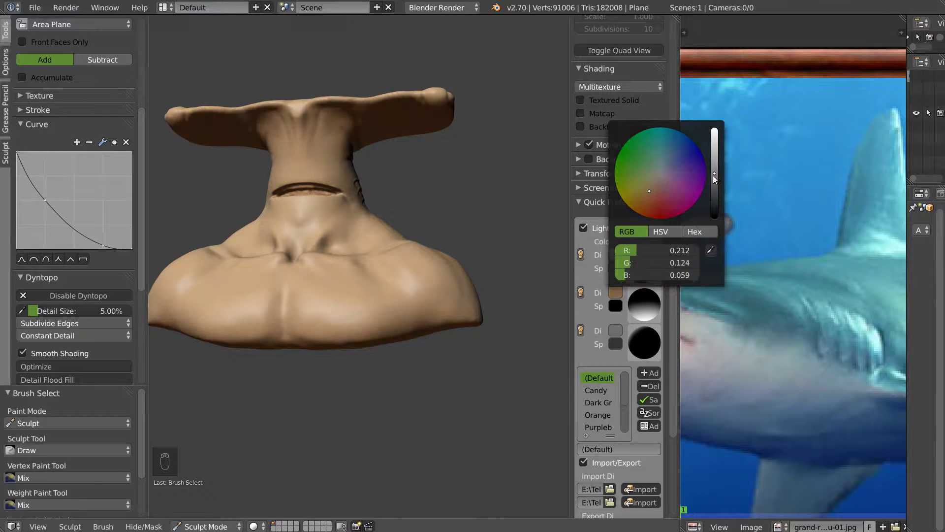
{"action": "mouse_move", "coordinate": [649, 318]}
{"action": "left_mouse_down"}
{"action": "mouse_move", "coordinate": [647, 296]}
{"action": "mouse_move", "coordinate": [648, 328]}
{"action": "mouse_move", "coordinate": [641, 256]}
{"action": "mouse_move", "coordinate": [648, 318]}
{"action": "mouse_move", "coordinate": [670, 310]}
{"action": "mouse_move", "coordinate": [647, 316]}
{"action": "left_mouse_up"}
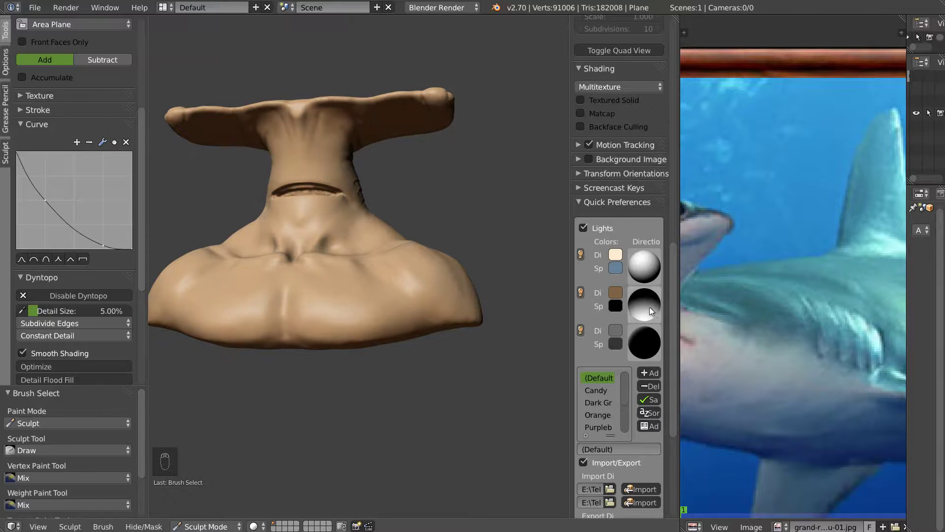
- Desaturate and brighten the second light's diffuse colour to RGB 0.311, 0.230, 0.150
{"action": "left_click", "coordinate": [616, 293]}
{"action": "left_click_drag", "start_coordinate": [651, 193], "coordinate": [653, 184]}
{"action": "left_click_drag", "start_coordinate": [715, 172], "coordinate": [715, 165]}
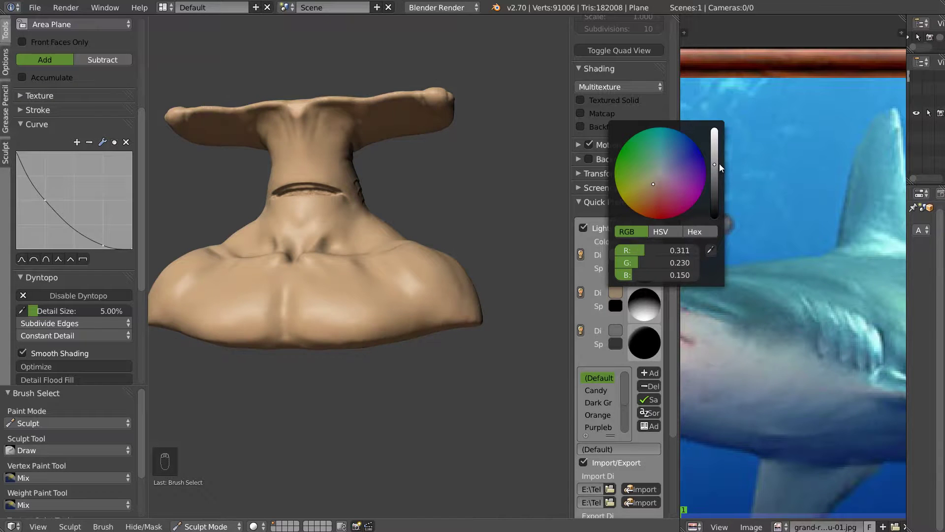
- Check the neck under the new lighting, fine-tune the brightness of the second light's diffuse colour and collapse Quick Preferences
{"action": "middle_click_drag", "start_coordinate": [317, 175], "coordinate": [363, 158]}
{"action": "scroll", "coordinate": [363, 157], "scroll_direction": "up", "scroll_amount": 3}
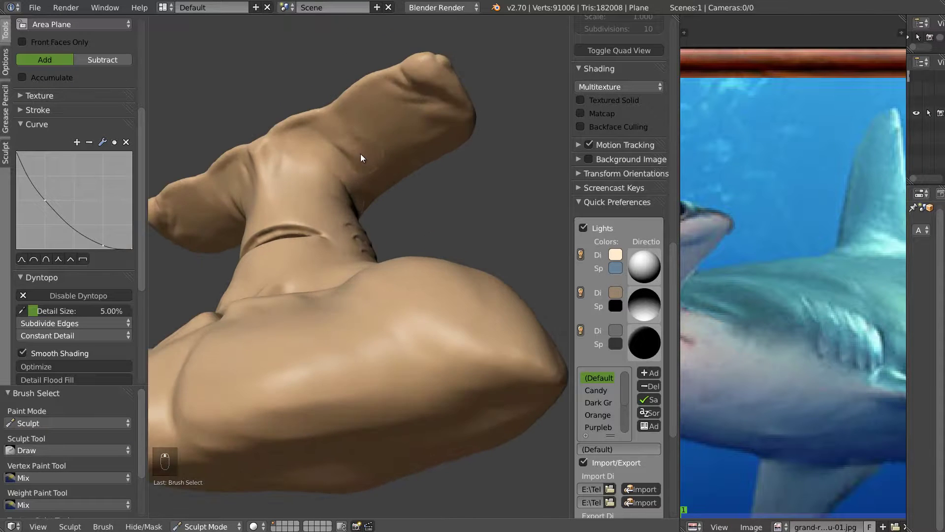
{"action": "mouse_move", "coordinate": [344, 219]}
{"action": "middle_mouse_down"}
{"action": "mouse_move", "coordinate": [283, 236]}
{"action": "mouse_move", "coordinate": [334, 237]}
{"action": "mouse_move", "coordinate": [343, 221]}
{"action": "middle_mouse_up"}
{"action": "mouse_move", "coordinate": [311, 178]}
{"action": "middle_mouse_down", "text": "shift"}
{"action": "mouse_move", "coordinate": [340, 221]}
{"action": "mouse_move", "coordinate": [297, 218]}
{"action": "middle_mouse_up", "text": "shift"}
{"action": "scroll", "coordinate": [301, 217], "scroll_direction": "up", "scroll_amount": 3}
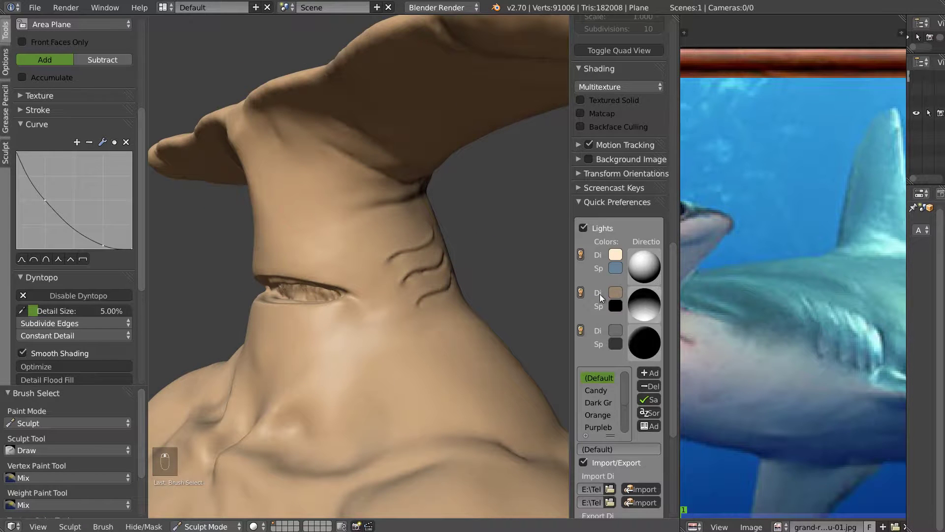
{"action": "left_click", "coordinate": [614, 294]}
{"action": "left_click_drag", "start_coordinate": [717, 169], "coordinate": [719, 170]}
{"action": "left_click", "coordinate": [581, 202]}
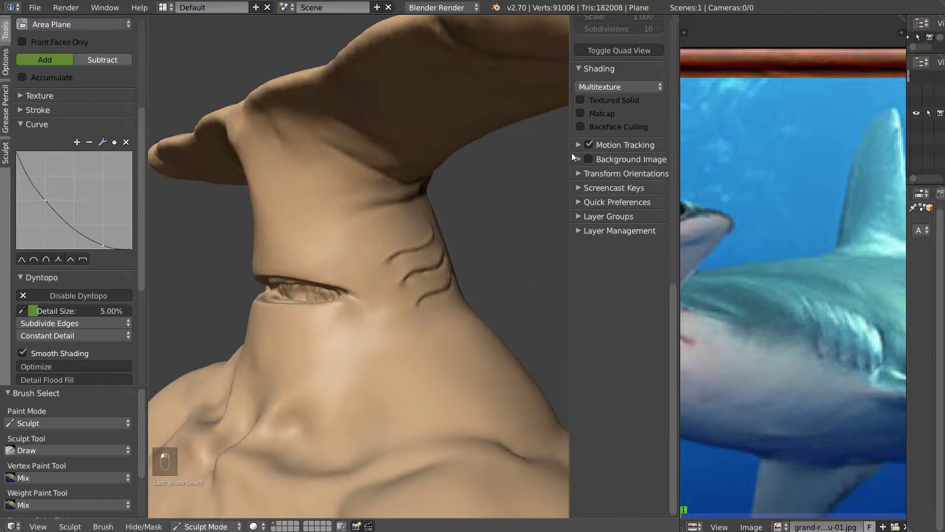
- Try matcap shading on the sculpt with the pink, violet, beige and light grey materials, and turn it off
{"action": "left_click", "coordinate": [580, 115]}
{"action": "middle_click_drag", "start_coordinate": [371, 171], "coordinate": [367, 137]}
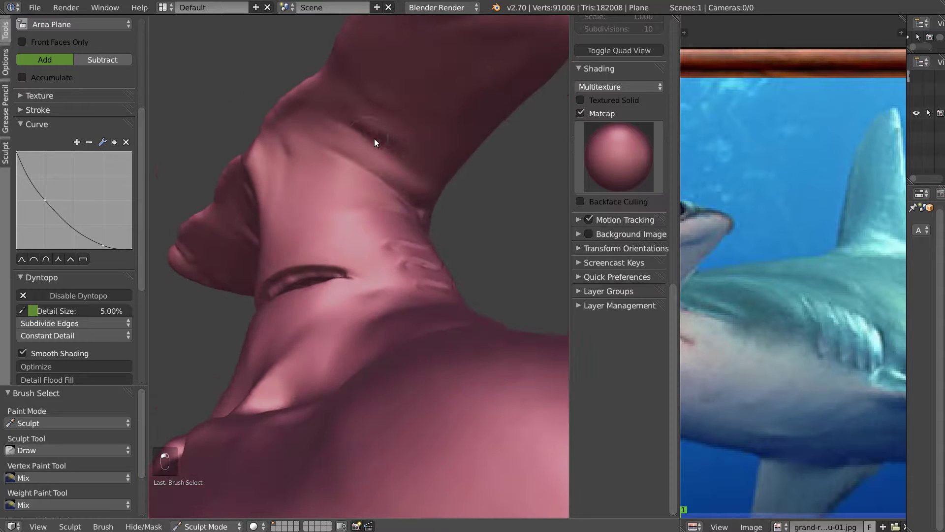
{"action": "left_click", "coordinate": [590, 179]}
{"action": "left_click", "coordinate": [332, 232]}
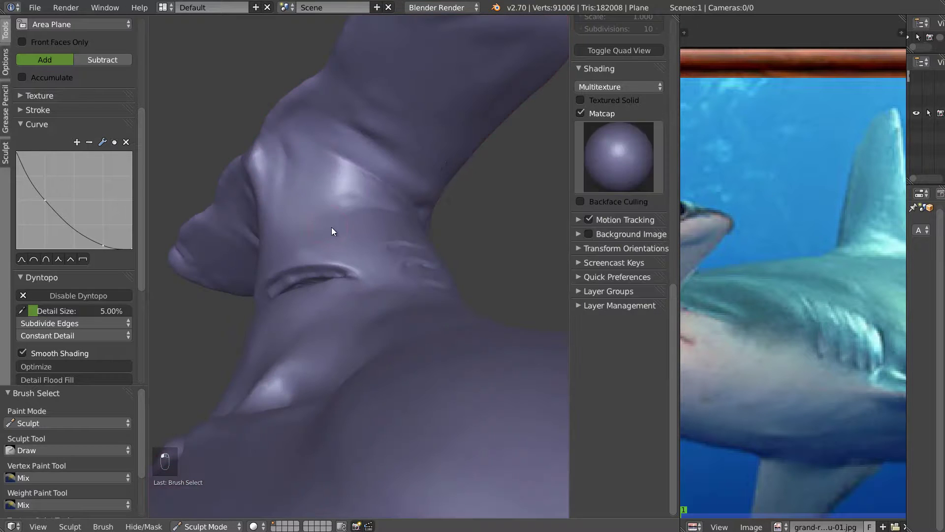
{"action": "mouse_move", "coordinate": [492, 173]}
{"action": "middle_mouse_down"}
{"action": "mouse_move", "coordinate": [355, 204]}
{"action": "mouse_move", "coordinate": [439, 186]}
{"action": "mouse_move", "coordinate": [411, 196]}
{"action": "mouse_move", "coordinate": [330, 148]}
{"action": "middle_mouse_up"}
{"action": "left_click", "coordinate": [611, 156]}
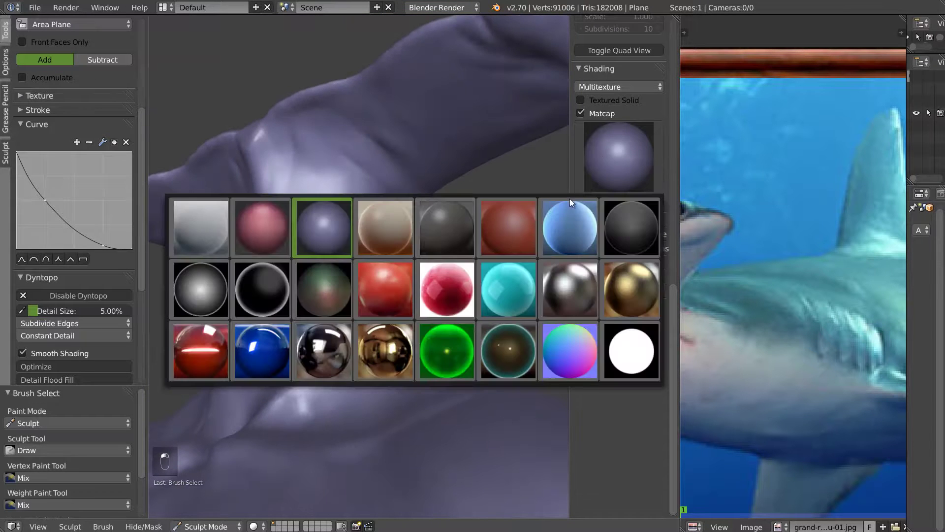
{"action": "left_click", "coordinate": [400, 233]}
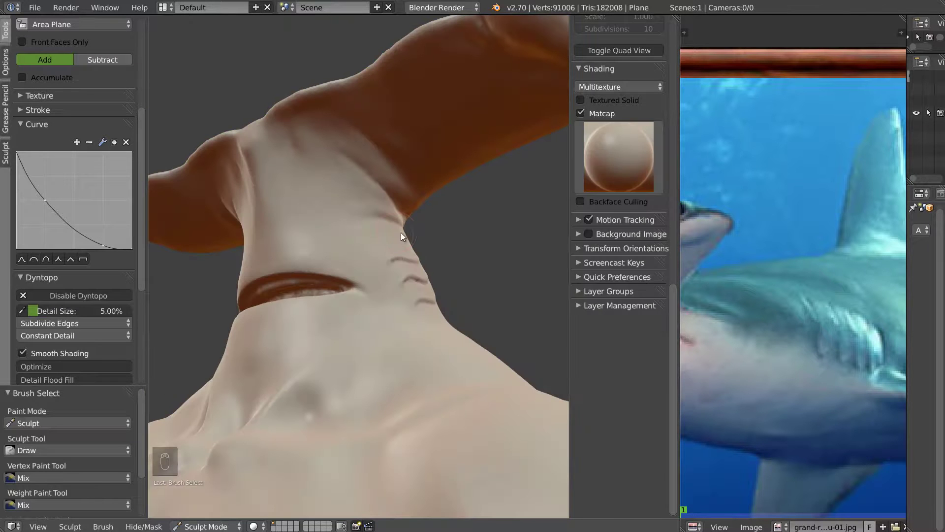
{"action": "left_click", "coordinate": [599, 163]}
{"action": "left_click", "coordinate": [202, 225]}
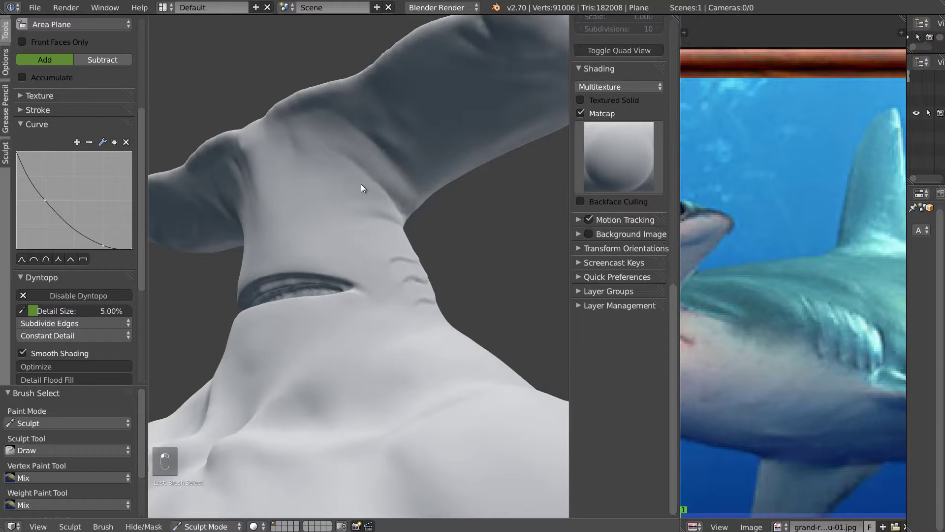
{"action": "mouse_move", "coordinate": [361, 167]}
{"action": "middle_mouse_down"}
{"action": "mouse_move", "coordinate": [342, 160]}
{"action": "mouse_move", "coordinate": [374, 156]}
{"action": "middle_mouse_up"}
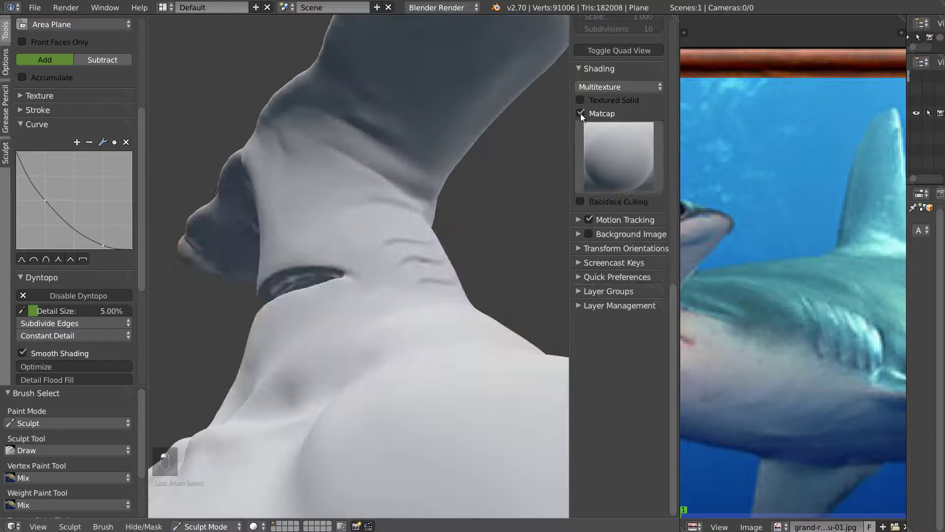
{"action": "left_click", "coordinate": [581, 113]}
- Smooth the nape below the head and carve a crease along it with a resized Draw brush
{"action": "mouse_move", "coordinate": [557, 99]}
{"action": "middle_mouse_down"}
{"action": "mouse_move", "coordinate": [321, 215]}
{"action": "mouse_move", "coordinate": [346, 225]}
{"action": "mouse_move", "coordinate": [309, 212]}
{"action": "mouse_move", "coordinate": [306, 229]}
{"action": "mouse_move", "coordinate": [278, 229]}
{"action": "mouse_move", "coordinate": [292, 232]}
{"action": "middle_mouse_up"}
{"action": "scroll", "coordinate": [283, 230], "scroll_direction": "up", "scroll_amount": 2}
{"action": "key", "text": "d"}
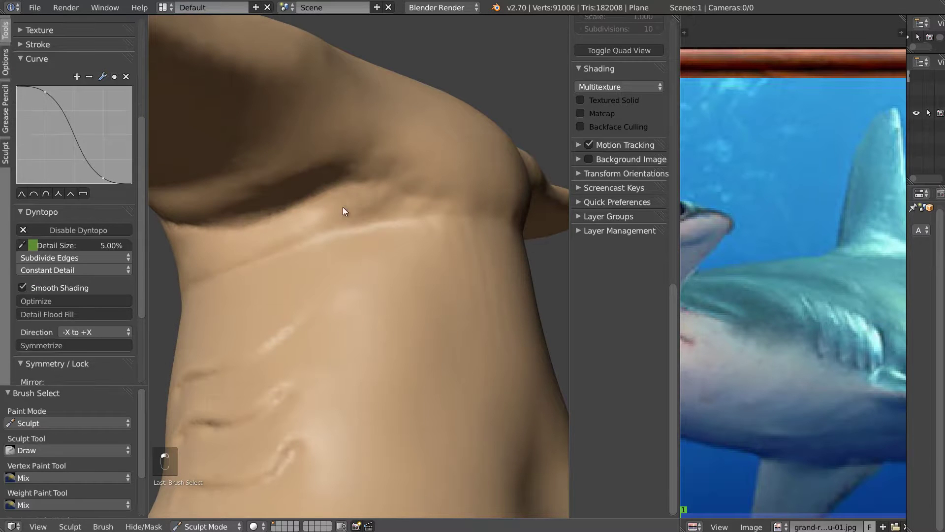
{"action": "left_click_drag", "start_coordinate": [486, 191], "coordinate": [488, 192], "text": "shift"}
{"action": "mouse_move", "coordinate": [418, 189]}
{"action": "middle_mouse_down"}
{"action": "mouse_move", "coordinate": [389, 204]}
{"action": "mouse_move", "coordinate": [406, 200]}
{"action": "middle_mouse_up"}
{"action": "key", "text": "d"}
{"action": "key", "text": "f"}
{"action": "left_click", "coordinate": [384, 202]}
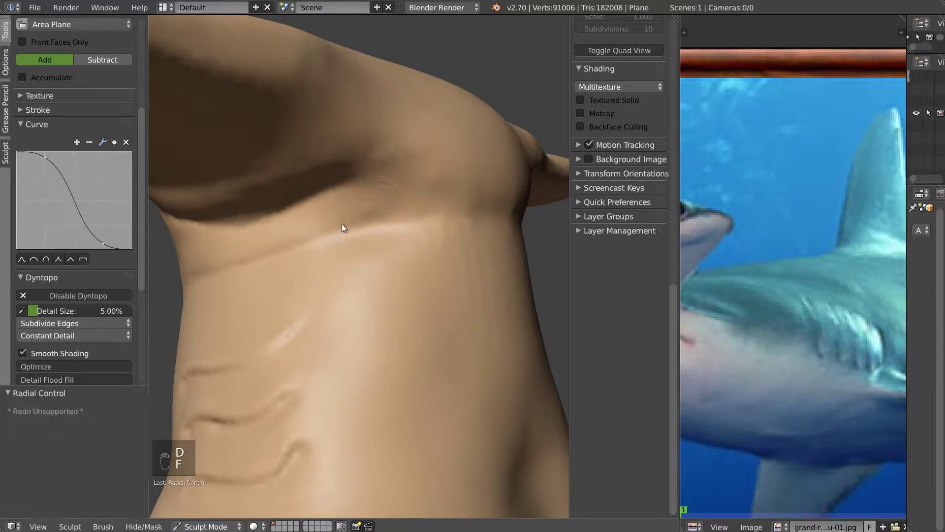
{"action": "left_click_drag", "start_coordinate": [348, 227], "coordinate": [420, 211]}
{"action": "left_click_drag", "start_coordinate": [361, 240], "coordinate": [457, 220]}
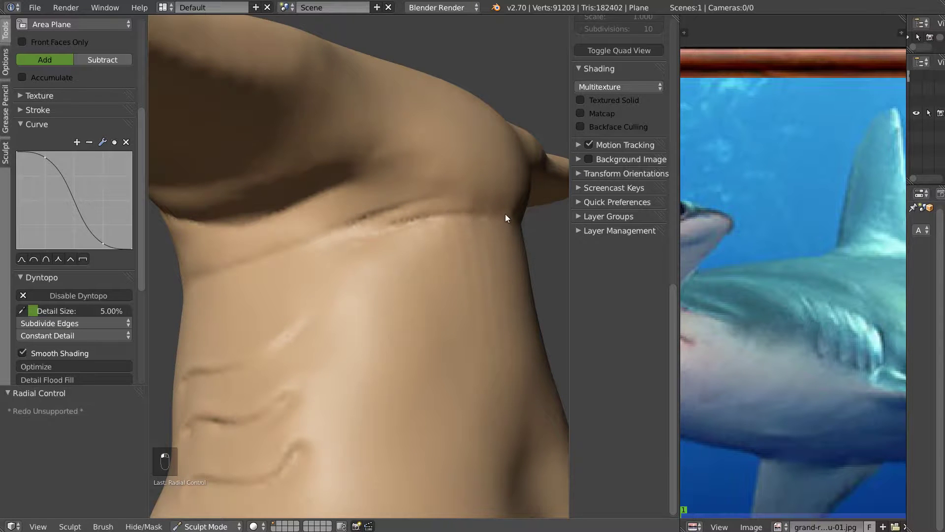
- Add a fold near the head at the side of the nape and build up the nape's crease with the Clay brush
{"action": "middle_click_drag", "start_coordinate": [416, 203], "coordinate": [237, 235]}
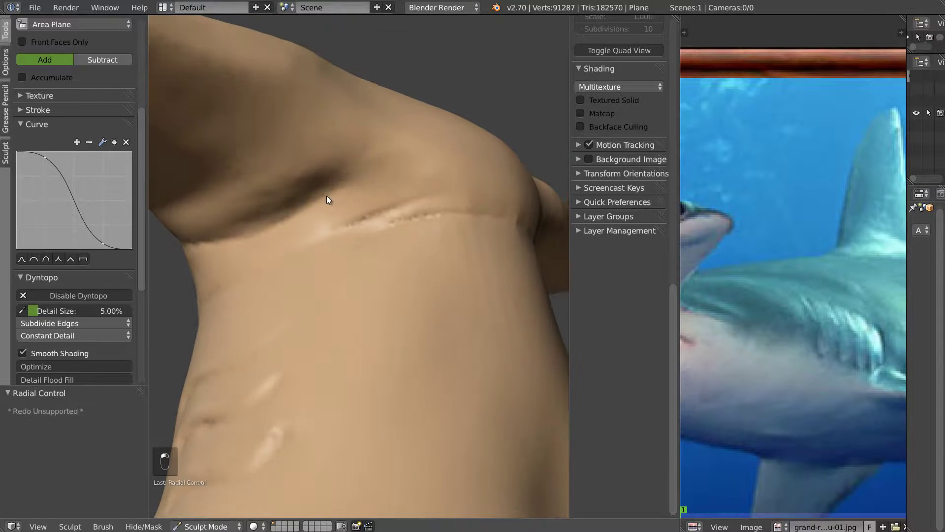
{"action": "mouse_move", "coordinate": [267, 211]}
{"action": "left_mouse_down"}
{"action": "mouse_move", "coordinate": [356, 174]}
{"action": "mouse_move", "coordinate": [315, 202]}
{"action": "left_mouse_up"}
{"action": "mouse_move", "coordinate": [470, 172]}
{"action": "middle_mouse_down"}
{"action": "mouse_move", "coordinate": [400, 179]}
{"action": "mouse_move", "coordinate": [367, 216]}
{"action": "middle_mouse_up"}
{"action": "key", "text": "c"}
{"action": "left_click", "coordinate": [266, 242]}
{"action": "mouse_move", "coordinate": [399, 193]}
{"action": "left_mouse_down"}
{"action": "mouse_move", "coordinate": [487, 185]}
{"action": "mouse_move", "coordinate": [530, 199]}
{"action": "left_mouse_up"}
{"action": "mouse_move", "coordinate": [529, 197]}
{"action": "middle_mouse_down"}
{"action": "mouse_move", "coordinate": [473, 224]}
{"action": "mouse_move", "coordinate": [485, 220]}
{"action": "mouse_move", "coordinate": [300, 185]}
{"action": "middle_mouse_up"}
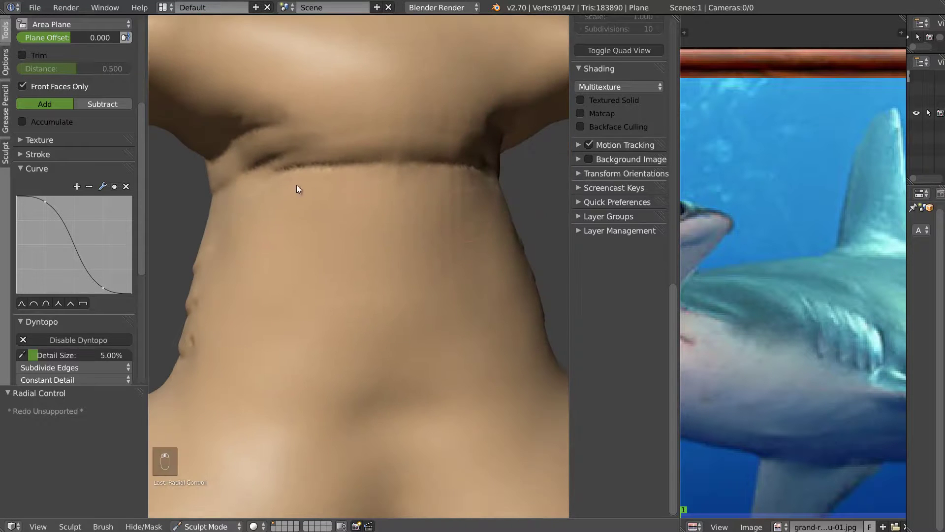
{"action": "mouse_move", "coordinate": [415, 179]}
{"action": "left_mouse_down"}
{"action": "mouse_move", "coordinate": [327, 181]}
{"action": "mouse_move", "coordinate": [462, 171]}
{"action": "mouse_move", "coordinate": [324, 138]}
{"action": "mouse_move", "coordinate": [495, 88]}
{"action": "left_mouse_up"}
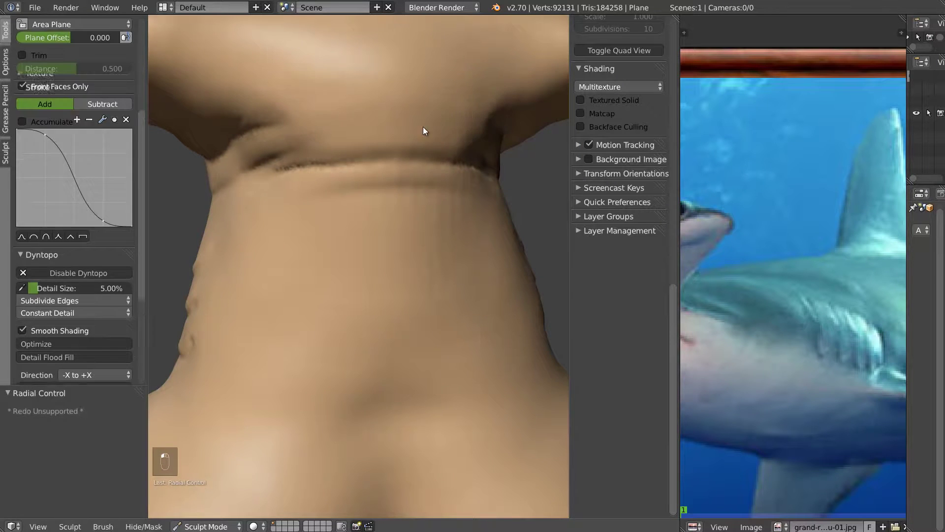
- Readjust the Clay brush's strength and size and build up the back of the neck below the nape crease
{"action": "scroll", "coordinate": [409, 122], "scroll_direction": "down", "scroll_amount": 5}
{"action": "scroll", "coordinate": [368, 184], "scroll_direction": "up", "scroll_amount": 4}
{"action": "mouse_move", "coordinate": [332, 219]}
{"action": "middle_mouse_down"}
{"action": "mouse_move", "coordinate": [348, 220]}
{"action": "mouse_move", "coordinate": [361, 194]}
{"action": "middle_mouse_up"}
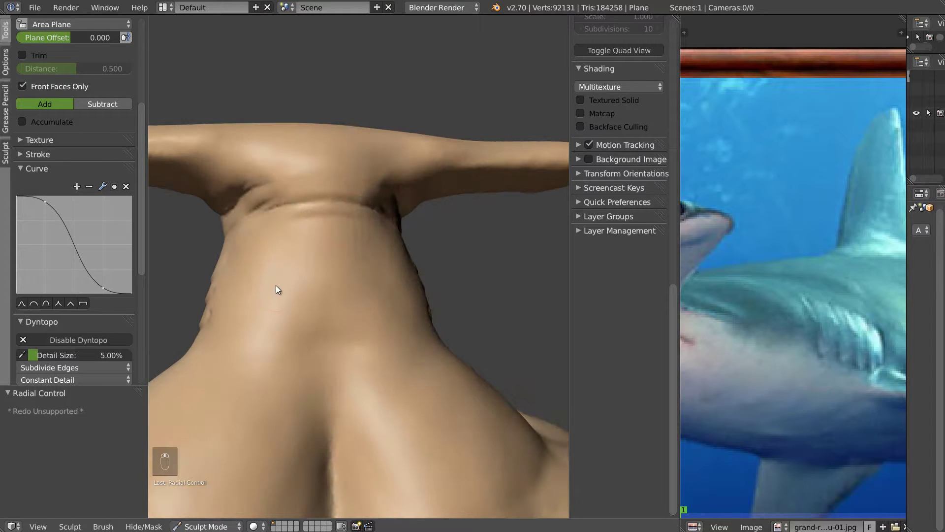
{"action": "key", "text": "shift+f"}
{"action": "left_click", "coordinate": [290, 288]}
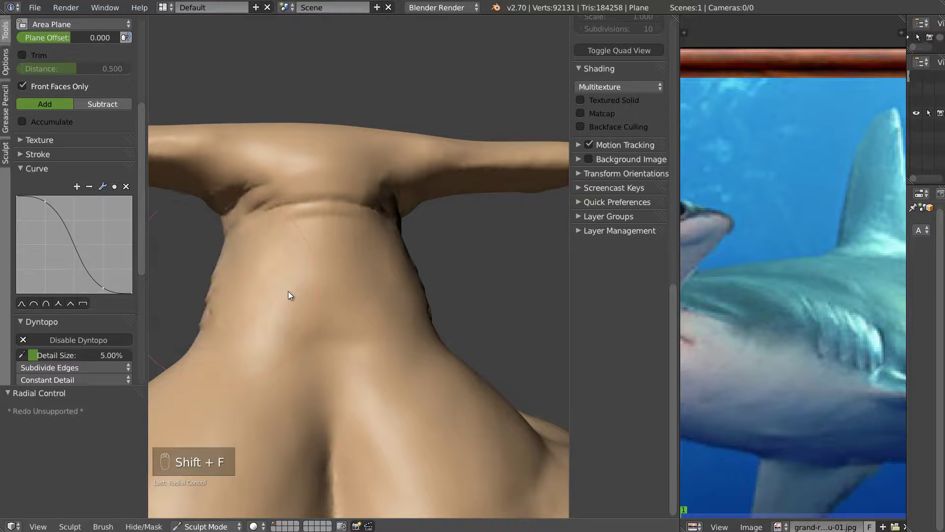
{"action": "key", "text": "f"}
{"action": "left_click", "coordinate": [294, 291]}
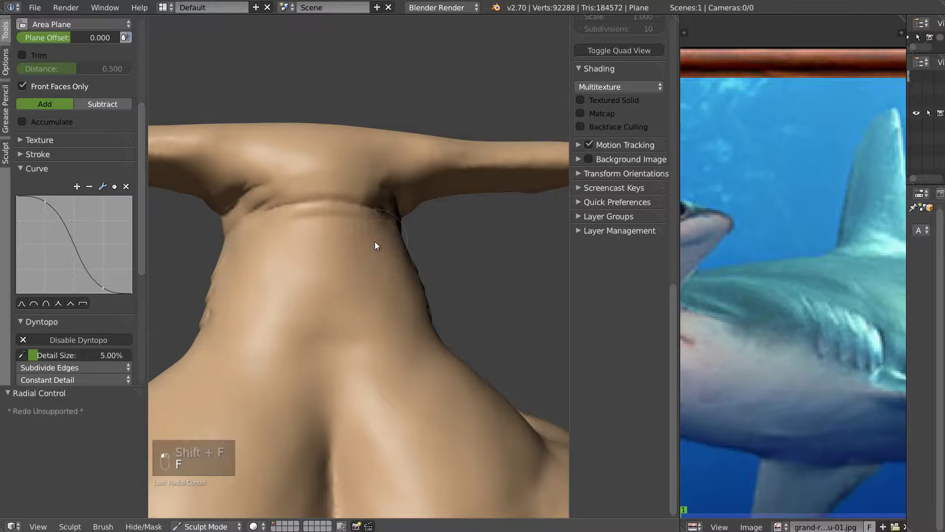
{"action": "left_click_drag", "start_coordinate": [372, 232], "coordinate": [387, 207]}
{"action": "middle_click_drag", "start_coordinate": [275, 258], "coordinate": [305, 269]}
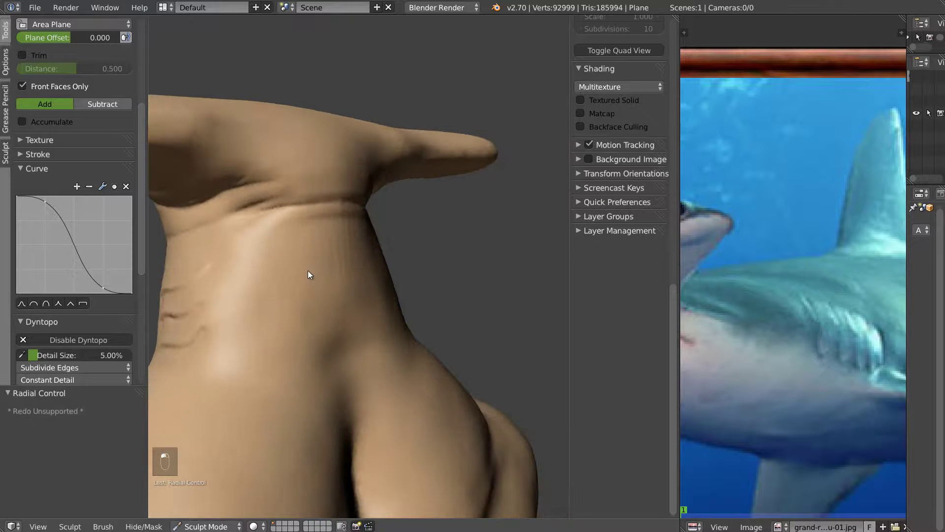
{"action": "mouse_move", "coordinate": [290, 249]}
{"action": "left_mouse_down"}
{"action": "mouse_move", "coordinate": [298, 231]}
{"action": "mouse_move", "coordinate": [356, 234]}
{"action": "left_mouse_up"}
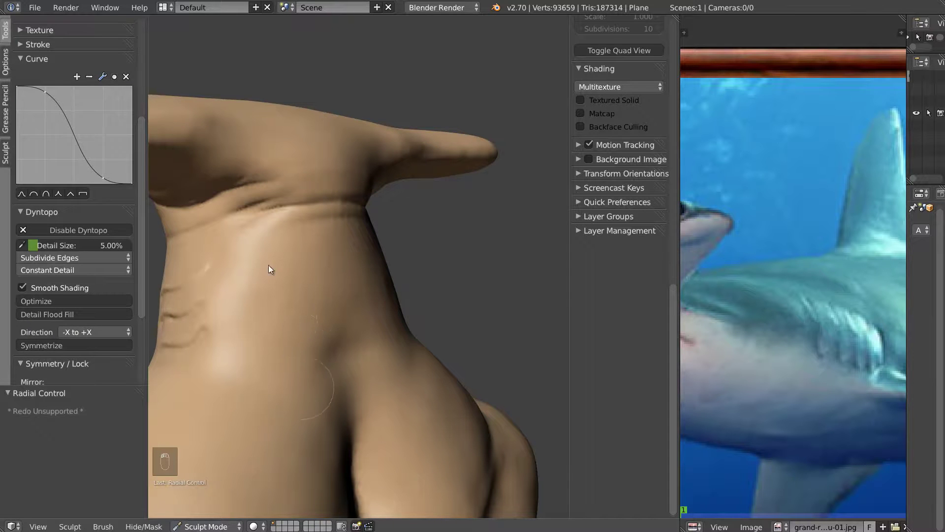
- Set the Clay brush radius to 53 px and build up the muscles of the back
{"action": "mouse_move", "coordinate": [324, 267]}
{"action": "middle_mouse_down"}
{"action": "mouse_move", "coordinate": [297, 300]}
{"action": "mouse_move", "coordinate": [335, 276]}
{"action": "mouse_move", "coordinate": [280, 228]}
{"action": "mouse_move", "coordinate": [281, 202]}
{"action": "middle_mouse_up"}
{"action": "mouse_move", "coordinate": [364, 202]}
{"action": "middle_mouse_down"}
{"action": "mouse_move", "coordinate": [335, 234]}
{"action": "mouse_move", "coordinate": [422, 281]}
{"action": "mouse_move", "coordinate": [377, 286]}
{"action": "mouse_move", "coordinate": [354, 274]}
{"action": "mouse_move", "coordinate": [330, 293]}
{"action": "mouse_move", "coordinate": [347, 357]}
{"action": "mouse_move", "coordinate": [333, 368]}
{"action": "middle_mouse_up"}
{"action": "key", "text": "f"}
{"action": "left_click", "coordinate": [325, 370]}
{"action": "mouse_move", "coordinate": [315, 353]}
{"action": "left_mouse_down"}
{"action": "mouse_move", "coordinate": [312, 371]}
{"action": "mouse_move", "coordinate": [338, 358]}
{"action": "mouse_move", "coordinate": [335, 373]}
{"action": "mouse_move", "coordinate": [342, 367]}
{"action": "left_mouse_up"}
{"action": "scroll", "coordinate": [64, 84], "scroll_direction": "up", "scroll_amount": 3}
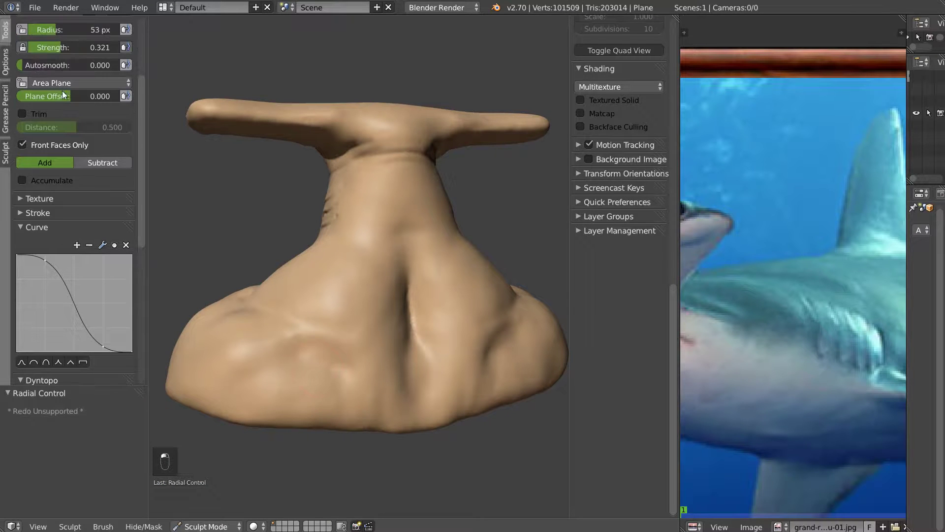
- Set the Clay brush's autosmooth to 0.150 and fill out the lower back along the bust's base
{"action": "left_click_drag", "start_coordinate": [177, 130], "coordinate": [197, 143]}
{"action": "left_click_drag", "start_coordinate": [335, 400], "coordinate": [320, 415]}
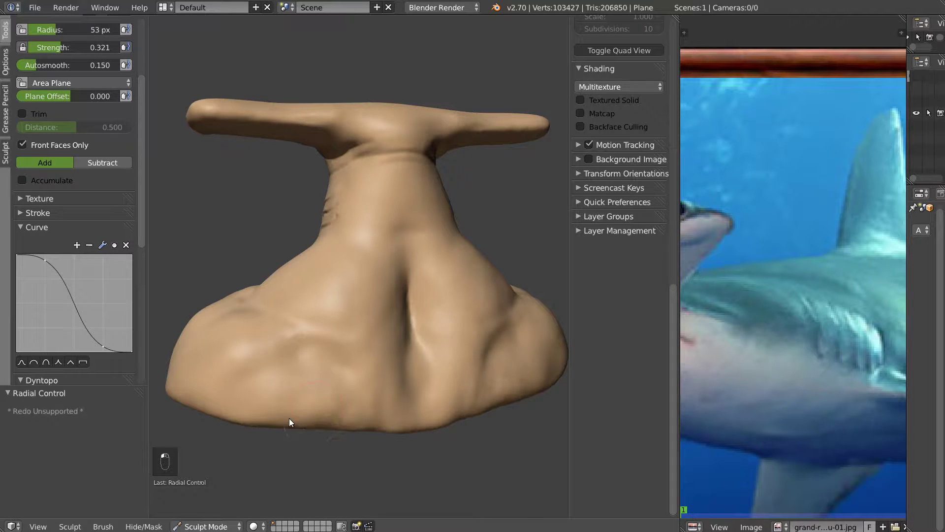
{"action": "left_click_drag", "start_coordinate": [370, 373], "coordinate": [360, 375]}
{"action": "left_click_drag", "start_coordinate": [361, 410], "coordinate": [323, 398]}
{"action": "middle_click_drag", "start_coordinate": [235, 389], "coordinate": [344, 388]}
{"action": "mouse_move", "coordinate": [335, 390]}
{"action": "left_mouse_down"}
{"action": "mouse_move", "coordinate": [278, 394]}
{"action": "mouse_move", "coordinate": [305, 406]}
{"action": "mouse_move", "coordinate": [285, 396]}
{"action": "mouse_move", "coordinate": [273, 423]}
{"action": "left_mouse_up"}
- Build up and smooth the upper back around the spine furrow and the base of the neck
{"action": "mouse_move", "coordinate": [273, 424]}
{"action": "middle_mouse_down"}
{"action": "mouse_move", "coordinate": [243, 382]}
{"action": "mouse_move", "coordinate": [288, 391]}
{"action": "mouse_move", "coordinate": [351, 282]}
{"action": "middle_mouse_up"}
{"action": "left_click_drag", "start_coordinate": [373, 256], "coordinate": [366, 303]}
{"action": "middle_click_drag", "start_coordinate": [347, 279], "coordinate": [386, 294]}
{"action": "key", "text": "s"}
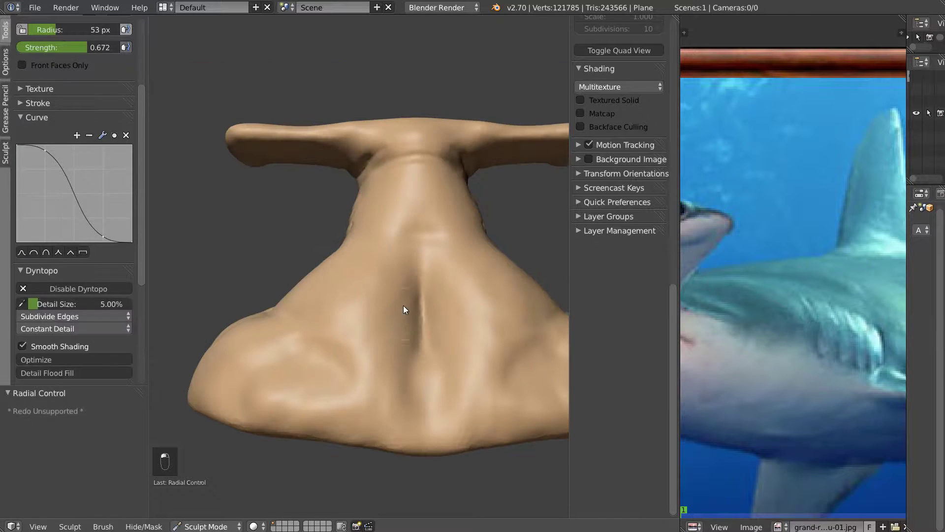
{"action": "key", "text": "c"}
{"action": "middle_click_drag", "start_coordinate": [416, 253], "coordinate": [407, 205]}
{"action": "left_click_drag", "start_coordinate": [408, 205], "coordinate": [399, 256]}
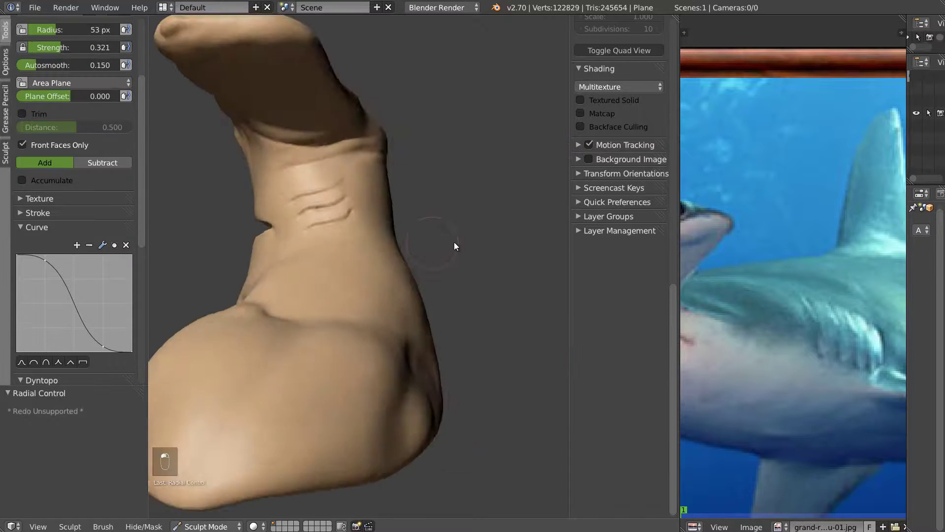
- Tighten the gill creases on the side of the neck with the Pinch brush
{"action": "middle_click_drag", "start_coordinate": [454, 242], "coordinate": [448, 256]}
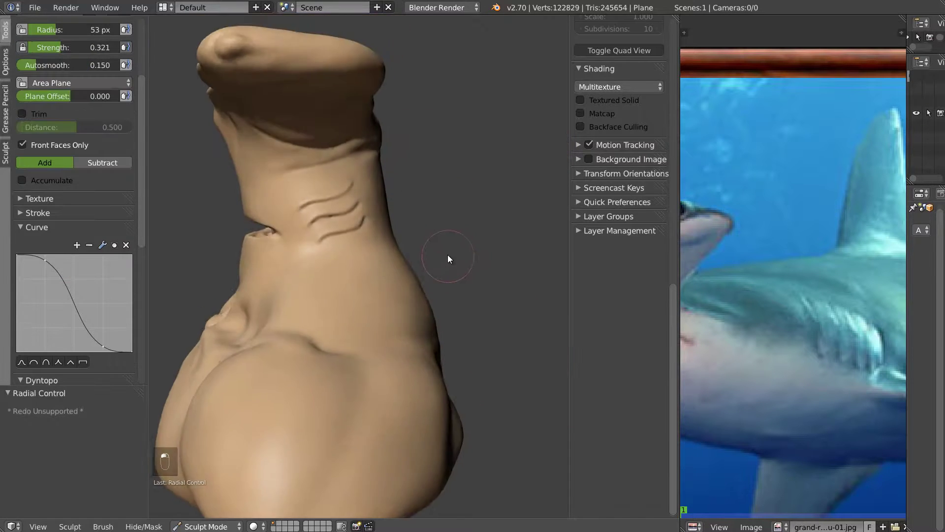
{"action": "mouse_move", "coordinate": [353, 242]}
{"action": "middle_mouse_down"}
{"action": "mouse_move", "coordinate": [454, 226]}
{"action": "mouse_move", "coordinate": [435, 256]}
{"action": "middle_mouse_up"}
{"action": "scroll", "coordinate": [389, 233], "scroll_direction": "up", "scroll_amount": 8}
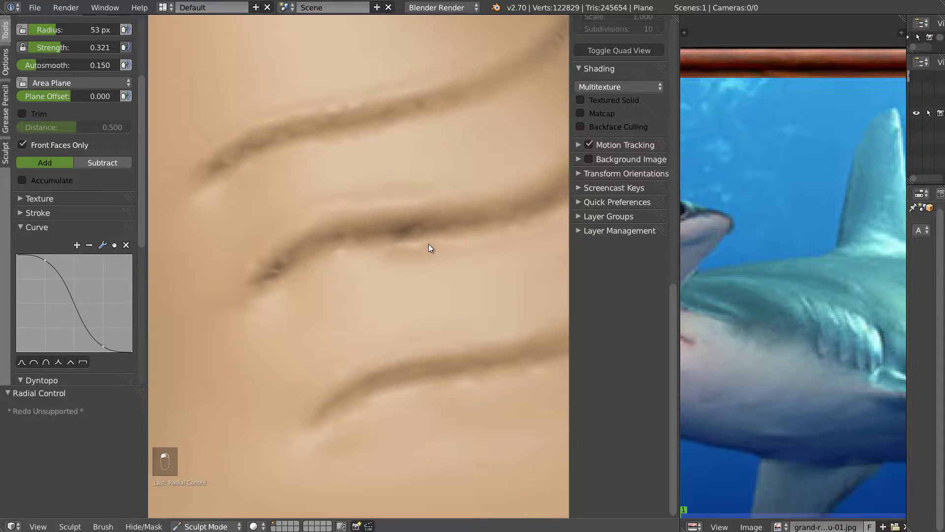
{"action": "scroll", "coordinate": [446, 232], "scroll_direction": "down", "scroll_amount": 5}
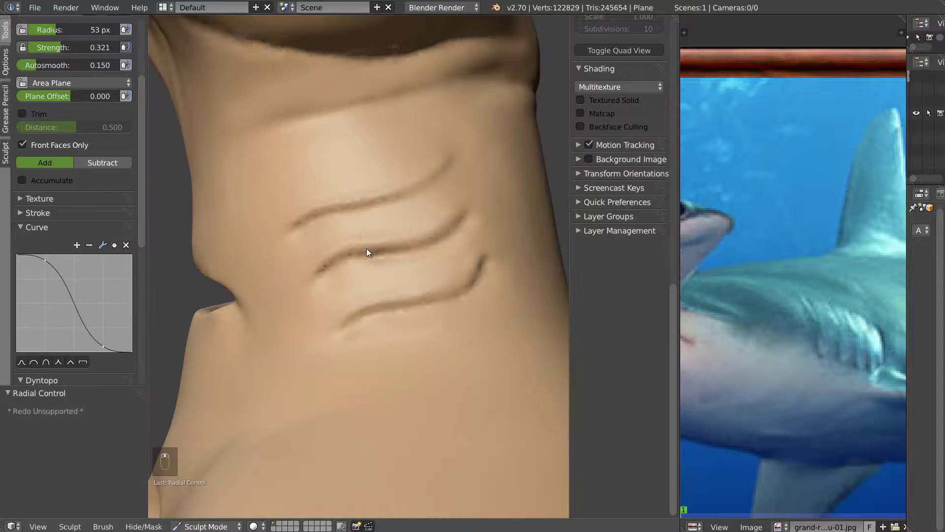
{"action": "key", "text": "p"}
{"action": "mouse_move", "coordinate": [362, 258]}
{"action": "left_mouse_down"}
{"action": "mouse_move", "coordinate": [415, 253]}
{"action": "mouse_move", "coordinate": [460, 222]}
{"action": "mouse_move", "coordinate": [350, 252]}
{"action": "mouse_move", "coordinate": [326, 215]}
{"action": "mouse_move", "coordinate": [422, 189]}
{"action": "mouse_move", "coordinate": [444, 251]}
{"action": "left_mouse_up"}
{"action": "mouse_move", "coordinate": [350, 338]}
{"action": "left_mouse_down"}
{"action": "mouse_move", "coordinate": [442, 302]}
{"action": "mouse_move", "coordinate": [496, 265]}
{"action": "left_mouse_up"}
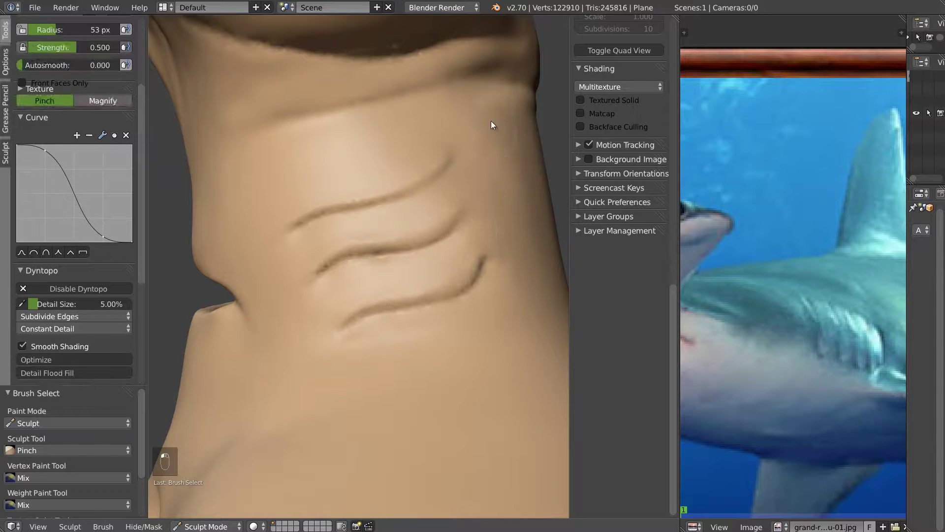
- Build up the neck below the outer corner of the front opening with a smaller Clay brush
{"action": "scroll", "coordinate": [370, 202], "scroll_direction": "down", "scroll_amount": 6}
{"action": "scroll", "coordinate": [389, 232], "scroll_direction": "up", "scroll_amount": 6}
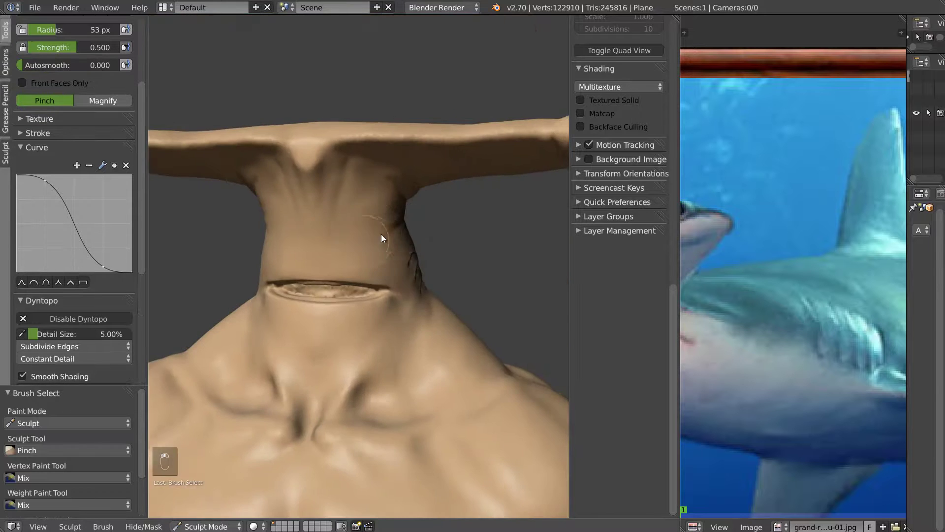
{"action": "mouse_move", "coordinate": [417, 387]}
{"action": "left_mouse_down", "text": "shift"}
{"action": "mouse_move", "coordinate": [412, 379]}
{"action": "mouse_move", "coordinate": [423, 375]}
{"action": "left_mouse_up", "text": "shift"}
{"action": "mouse_move", "coordinate": [436, 352]}
{"action": "middle_mouse_down"}
{"action": "mouse_move", "coordinate": [359, 343]}
{"action": "mouse_move", "coordinate": [424, 335]}
{"action": "mouse_move", "coordinate": [370, 363]}
{"action": "mouse_move", "coordinate": [475, 339]}
{"action": "mouse_move", "coordinate": [415, 335]}
{"action": "mouse_move", "coordinate": [474, 348]}
{"action": "mouse_move", "coordinate": [481, 327]}
{"action": "middle_mouse_up"}
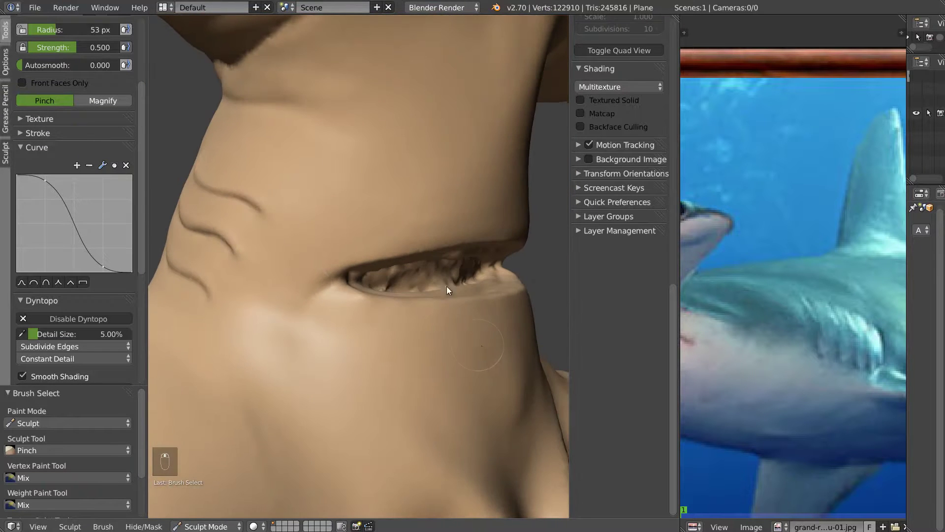
{"action": "key", "text": "c"}
{"action": "key", "text": "f"}
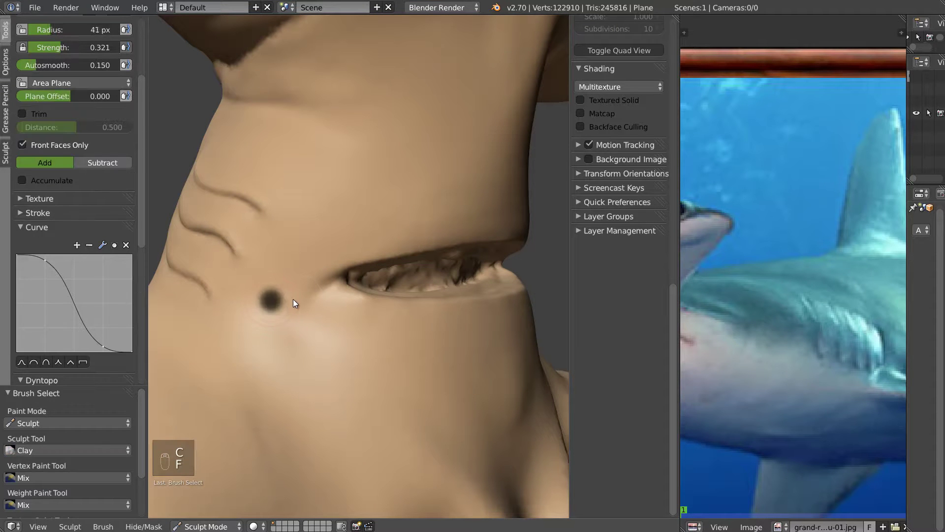
{"action": "left_click", "coordinate": [285, 313]}
{"action": "mouse_move", "coordinate": [327, 280]}
{"action": "left_mouse_down"}
{"action": "mouse_move", "coordinate": [276, 329]}
{"action": "mouse_move", "coordinate": [318, 334]}
{"action": "left_mouse_up"}
- Enlarge the Clay brush to 95 px and add volume to the neck beneath the gill creases and front opening
{"action": "key", "text": "f"}
{"action": "left_click", "coordinate": [338, 333]}
{"action": "left_click_drag", "start_coordinate": [276, 303], "coordinate": [325, 334]}
{"action": "mouse_move", "coordinate": [333, 337]}
{"action": "middle_mouse_down"}
{"action": "mouse_move", "coordinate": [261, 306]}
{"action": "mouse_move", "coordinate": [304, 314]}
{"action": "middle_mouse_up"}
{"action": "mouse_move", "coordinate": [325, 307]}
{"action": "left_mouse_down"}
{"action": "mouse_move", "coordinate": [288, 342]}
{"action": "mouse_move", "coordinate": [362, 309]}
{"action": "left_mouse_up"}
{"action": "mouse_move", "coordinate": [363, 309]}
{"action": "middle_mouse_down"}
{"action": "mouse_move", "coordinate": [415, 323]}
{"action": "mouse_move", "coordinate": [356, 312]}
{"action": "middle_mouse_up"}
- Smooth the front of the neck's base and its transition into the shoulder
{"action": "left_click_drag", "start_coordinate": [388, 311], "coordinate": [464, 332], "text": "shift"}
{"action": "mouse_move", "coordinate": [464, 332]}
{"action": "middle_mouse_down"}
{"action": "mouse_move", "coordinate": [411, 321]}
{"action": "mouse_move", "coordinate": [416, 356]}
{"action": "middle_mouse_up"}
{"action": "left_click_drag", "start_coordinate": [424, 359], "coordinate": [502, 387], "text": "shift"}
{"action": "mouse_move", "coordinate": [382, 378]}
{"action": "middle_mouse_down"}
{"action": "mouse_move", "coordinate": [411, 369]}
{"action": "mouse_move", "coordinate": [352, 394]}
{"action": "mouse_move", "coordinate": [308, 370]}
{"action": "middle_mouse_up"}
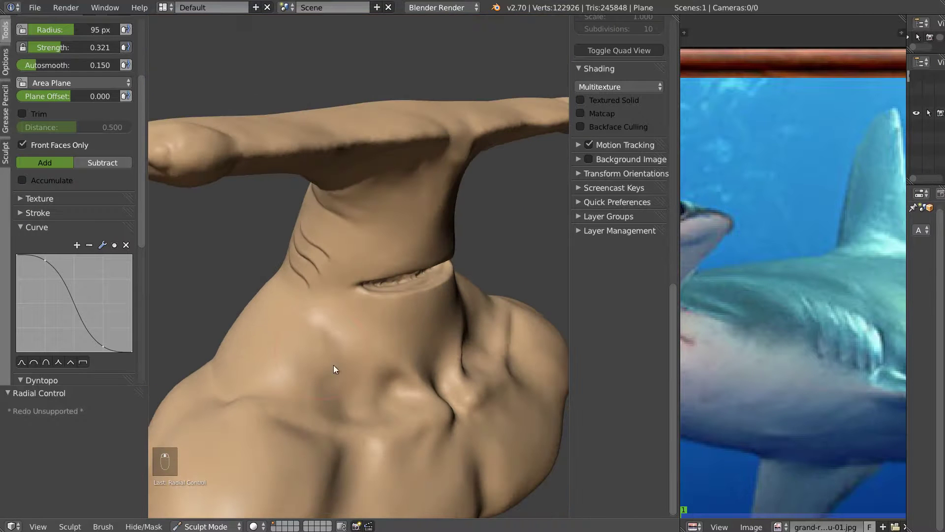
{"action": "key", "text": "shift"}
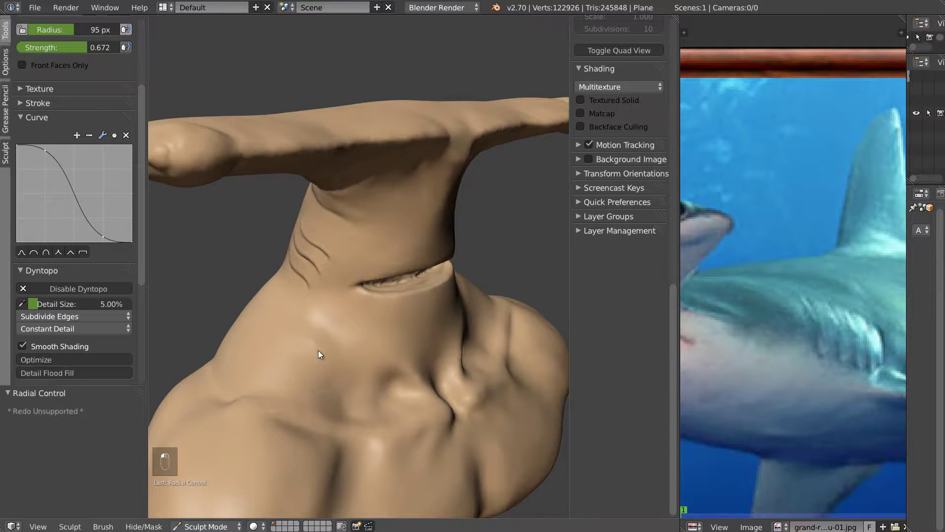
{"action": "mouse_move", "coordinate": [358, 351]}
{"action": "middle_mouse_down"}
{"action": "mouse_move", "coordinate": [397, 370]}
{"action": "mouse_move", "coordinate": [267, 407]}
{"action": "middle_mouse_up"}
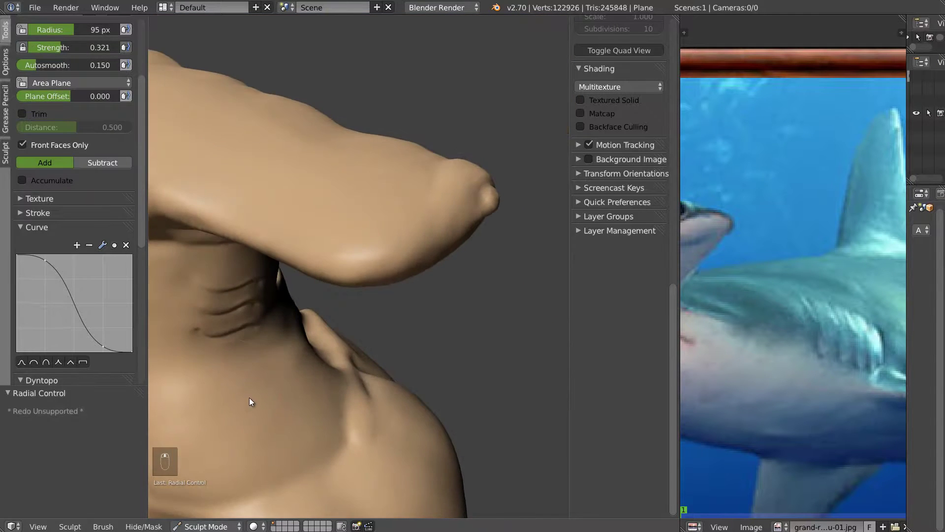
- Set the Clay brush radius to 107 px and build up the slope between the neck and shoulder
{"action": "key", "text": "c"}
{"action": "key", "text": "f"}
{"action": "left_click", "coordinate": [265, 367]}
{"action": "mouse_move", "coordinate": [286, 381]}
{"action": "left_mouse_down"}
{"action": "mouse_move", "coordinate": [266, 436]}
{"action": "mouse_move", "coordinate": [222, 449]}
{"action": "mouse_move", "coordinate": [281, 379]}
{"action": "mouse_move", "coordinate": [329, 420]}
{"action": "mouse_move", "coordinate": [286, 365]}
{"action": "mouse_move", "coordinate": [206, 465]}
{"action": "mouse_move", "coordinate": [269, 450]}
{"action": "left_mouse_up"}
{"action": "mouse_move", "coordinate": [268, 450]}
{"action": "middle_mouse_down"}
{"action": "mouse_move", "coordinate": [190, 376]}
{"action": "mouse_move", "coordinate": [270, 379]}
{"action": "mouse_move", "coordinate": [302, 318]}
{"action": "mouse_move", "coordinate": [264, 309]}
{"action": "mouse_move", "coordinate": [382, 358]}
{"action": "mouse_move", "coordinate": [385, 372]}
{"action": "mouse_move", "coordinate": [312, 348]}
{"action": "mouse_move", "coordinate": [340, 350]}
{"action": "mouse_move", "coordinate": [288, 373]}
{"action": "middle_mouse_up"}
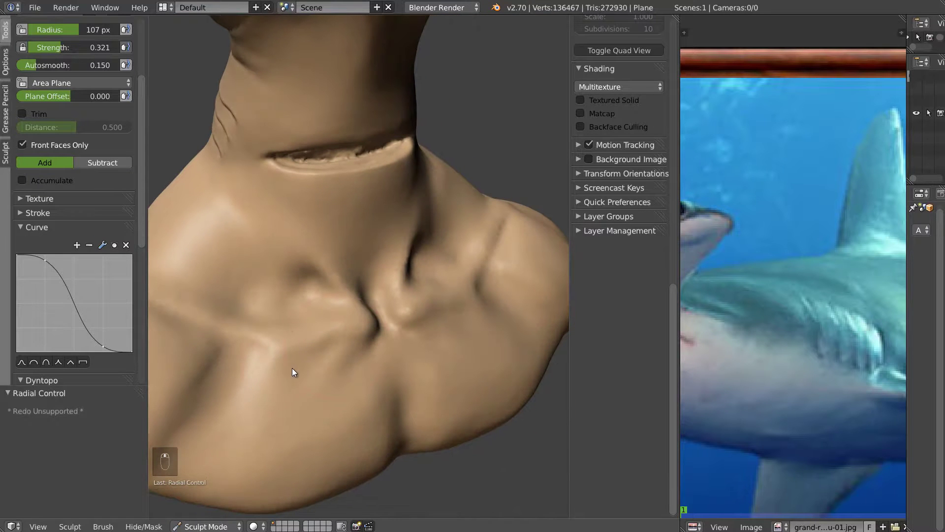
- Reduce the Clay brush radius to 61 px and build up the chest muscle below the collarbone
{"action": "key", "text": "c"}
{"action": "key", "text": "f"}
{"action": "left_click", "coordinate": [275, 369]}
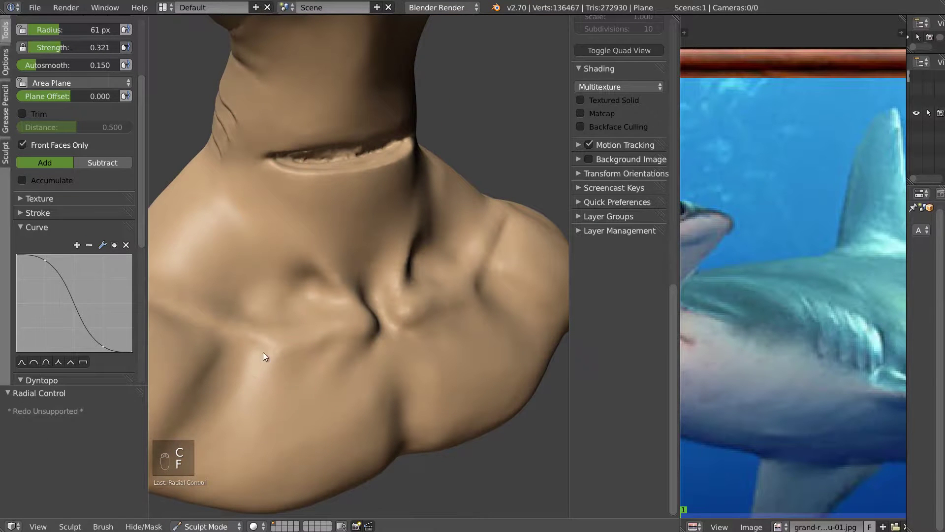
{"action": "mouse_move", "coordinate": [242, 399]}
{"action": "left_mouse_down"}
{"action": "mouse_move", "coordinate": [205, 438]}
{"action": "mouse_move", "coordinate": [285, 369]}
{"action": "mouse_move", "coordinate": [248, 409]}
{"action": "mouse_move", "coordinate": [328, 346]}
{"action": "mouse_move", "coordinate": [234, 439]}
{"action": "mouse_move", "coordinate": [336, 365]}
{"action": "left_mouse_up"}
{"action": "mouse_move", "coordinate": [242, 435]}
{"action": "left_mouse_down"}
{"action": "mouse_move", "coordinate": [317, 376]}
{"action": "mouse_move", "coordinate": [267, 323]}
{"action": "left_mouse_up"}
- Smooth the collarbone and upper chest, and add clay to the chest muscles on both sides of the centre
{"action": "key", "text": "s"}
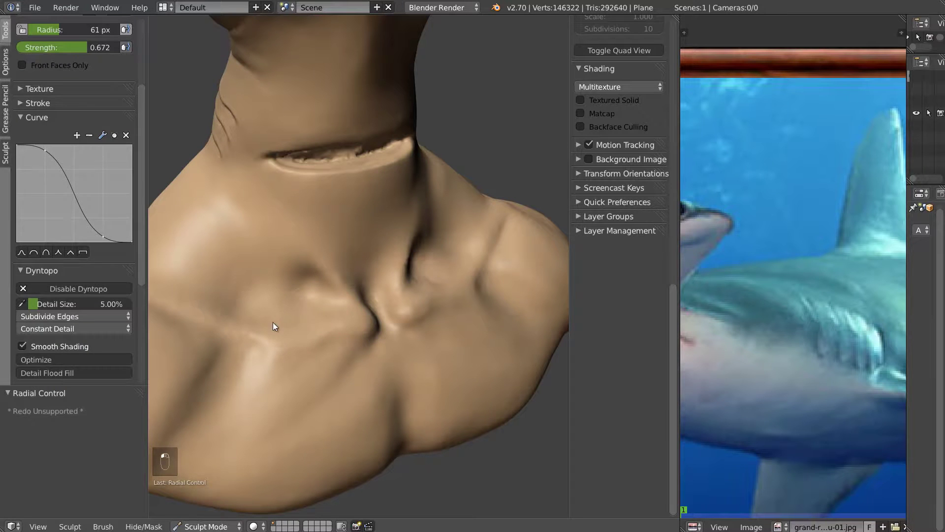
{"action": "left_click_drag", "start_coordinate": [336, 314], "coordinate": [295, 322], "text": "shift"}
{"action": "mouse_move", "coordinate": [237, 336]}
{"action": "left_mouse_down", "text": "shift"}
{"action": "mouse_move", "coordinate": [315, 351]}
{"action": "mouse_move", "coordinate": [273, 404]}
{"action": "left_mouse_up", "text": "shift"}
{"action": "left_click_drag", "start_coordinate": [220, 443], "coordinate": [279, 394]}
{"action": "mouse_move", "coordinate": [277, 394]}
{"action": "middle_mouse_down"}
{"action": "mouse_move", "coordinate": [238, 345]}
{"action": "mouse_move", "coordinate": [309, 353]}
{"action": "mouse_move", "coordinate": [344, 368]}
{"action": "mouse_move", "coordinate": [294, 344]}
{"action": "middle_mouse_up"}
{"action": "left_click_drag", "start_coordinate": [245, 398], "coordinate": [324, 389], "text": "shift"}
{"action": "mouse_move", "coordinate": [413, 338]}
{"action": "left_mouse_down"}
{"action": "mouse_move", "coordinate": [471, 295]}
{"action": "mouse_move", "coordinate": [359, 401]}
{"action": "mouse_move", "coordinate": [467, 370]}
{"action": "left_mouse_up"}
{"action": "mouse_move", "coordinate": [468, 367]}
{"action": "middle_mouse_down"}
{"action": "mouse_move", "coordinate": [384, 314]}
{"action": "mouse_move", "coordinate": [379, 388]}
{"action": "middle_mouse_up"}
{"action": "key", "text": "shift"}
- Round out the front and side of the shoulder with the Clay brush
{"action": "mouse_move", "coordinate": [335, 341]}
{"action": "middle_mouse_down"}
{"action": "mouse_move", "coordinate": [337, 353]}
{"action": "mouse_move", "coordinate": [328, 300]}
{"action": "mouse_move", "coordinate": [306, 311]}
{"action": "mouse_move", "coordinate": [434, 220]}
{"action": "mouse_move", "coordinate": [416, 203]}
{"action": "mouse_move", "coordinate": [455, 175]}
{"action": "middle_mouse_up"}
{"action": "mouse_move", "coordinate": [439, 217]}
{"action": "left_mouse_down"}
{"action": "mouse_move", "coordinate": [417, 286]}
{"action": "mouse_move", "coordinate": [459, 216]}
{"action": "left_mouse_up"}
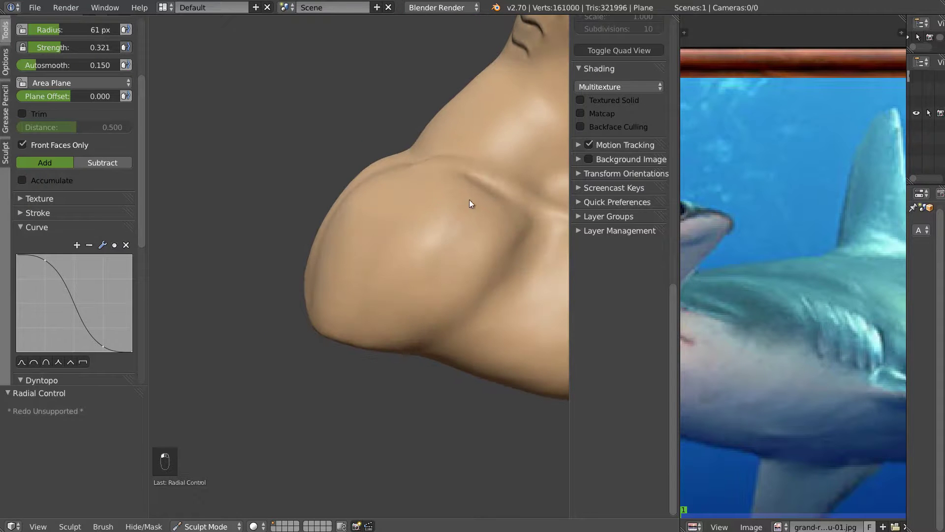
{"action": "mouse_move", "coordinate": [433, 289]}
{"action": "left_mouse_down"}
{"action": "mouse_move", "coordinate": [467, 238]}
{"action": "mouse_move", "coordinate": [509, 209]}
{"action": "mouse_move", "coordinate": [477, 197]}
{"action": "mouse_move", "coordinate": [462, 248]}
{"action": "left_mouse_up"}
{"action": "mouse_move", "coordinate": [461, 248]}
{"action": "middle_mouse_down"}
{"action": "mouse_move", "coordinate": [445, 265]}
{"action": "mouse_move", "coordinate": [433, 261]}
{"action": "mouse_move", "coordinate": [404, 315]}
{"action": "middle_mouse_up"}
- Set the Draw brush radius to 19 px and carve a long vertical muscle crease down the front of the shoulder
{"action": "key", "text": "d"}
{"action": "left_click", "coordinate": [377, 240]}
{"action": "key", "text": "f"}
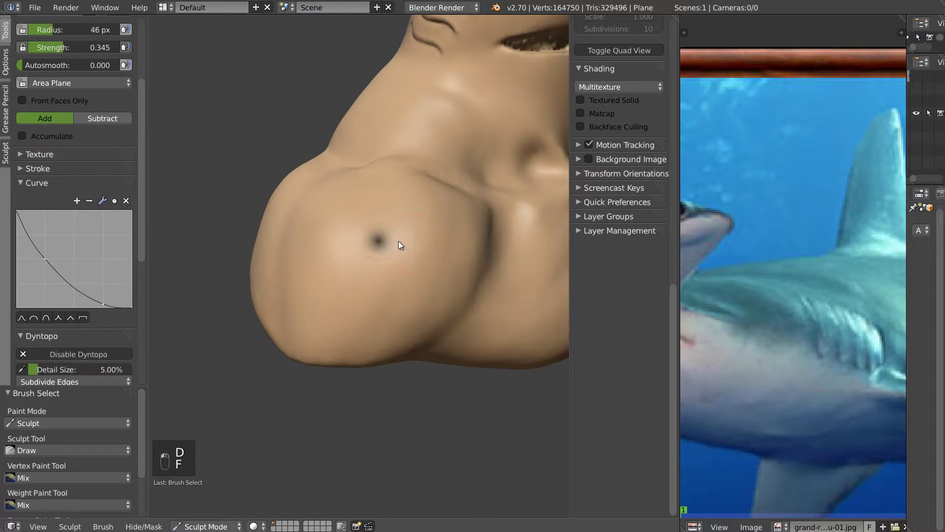
{"action": "left_click", "coordinate": [387, 244]}
{"action": "middle_click_drag", "start_coordinate": [388, 226], "coordinate": [386, 196]}
{"action": "left_click_drag", "start_coordinate": [411, 176], "coordinate": [390, 232]}
{"action": "left_click_drag", "start_coordinate": [411, 176], "coordinate": [365, 353]}
{"action": "mouse_move", "coordinate": [342, 267]}
{"action": "middle_mouse_down"}
{"action": "mouse_move", "coordinate": [404, 270]}
{"action": "mouse_move", "coordinate": [312, 226]}
{"action": "mouse_move", "coordinate": [276, 232]}
{"action": "mouse_move", "coordinate": [434, 260]}
{"action": "mouse_move", "coordinate": [413, 266]}
{"action": "mouse_move", "coordinate": [470, 266]}
{"action": "mouse_move", "coordinate": [258, 213]}
{"action": "middle_mouse_up"}
{"action": "left_click_drag", "start_coordinate": [272, 298], "coordinate": [257, 225]}
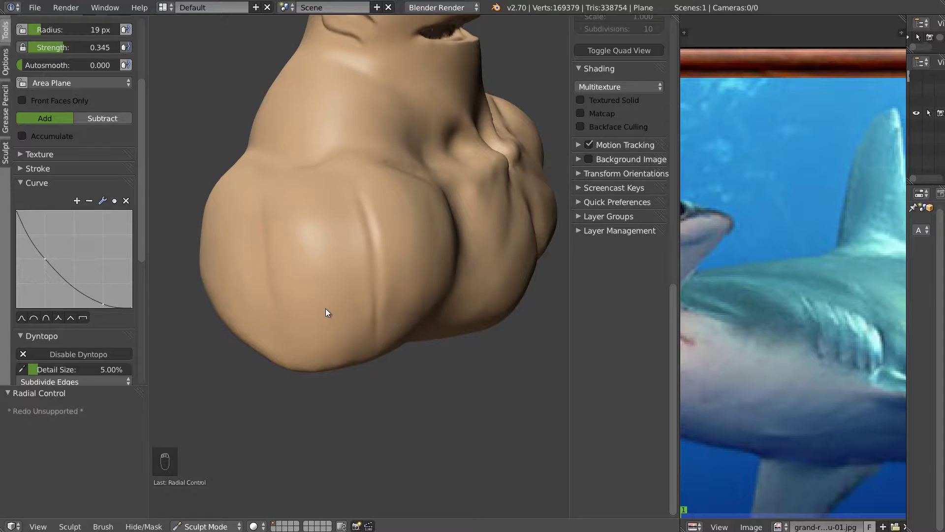
{"action": "key", "text": "ctrl+z"}
- Carve a curved muscle crease down the rear part of the shoulder with the Draw brush and soften it by smoothing
{"action": "mouse_move", "coordinate": [314, 297]}
{"action": "middle_mouse_down"}
{"action": "mouse_move", "coordinate": [312, 326]}
{"action": "mouse_move", "coordinate": [369, 352]}
{"action": "mouse_move", "coordinate": [322, 263]}
{"action": "mouse_move", "coordinate": [272, 244]}
{"action": "mouse_move", "coordinate": [194, 183]}
{"action": "middle_mouse_up"}
{"action": "middle_click_drag", "start_coordinate": [322, 280], "coordinate": [270, 246]}
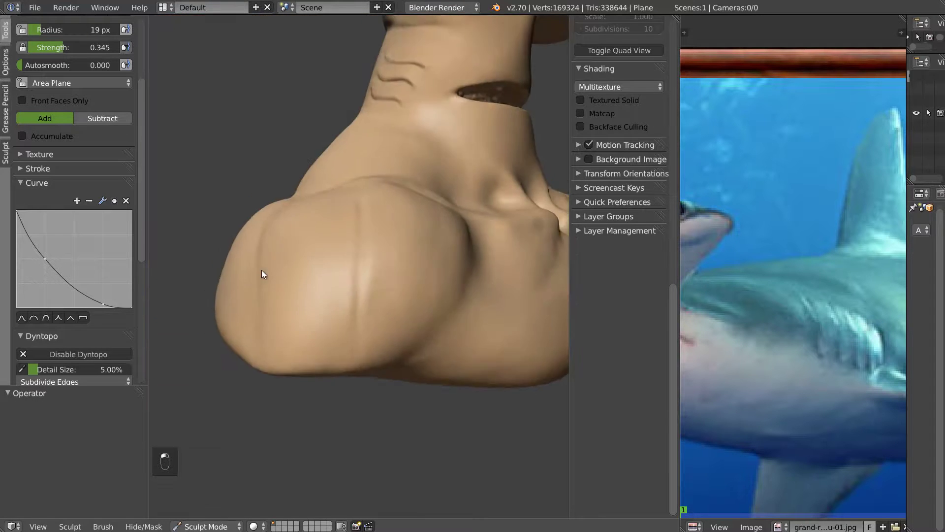
{"action": "left_click_drag", "start_coordinate": [270, 246], "coordinate": [281, 282]}
{"action": "left_click_drag", "start_coordinate": [304, 313], "coordinate": [267, 266]}
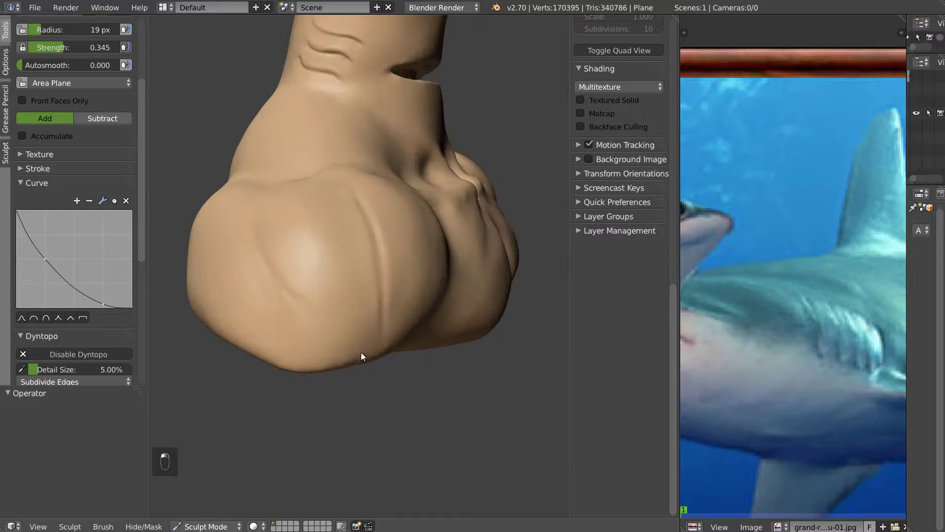
{"action": "middle_click_drag", "start_coordinate": [328, 297], "coordinate": [309, 294]}
{"action": "key", "text": "s"}
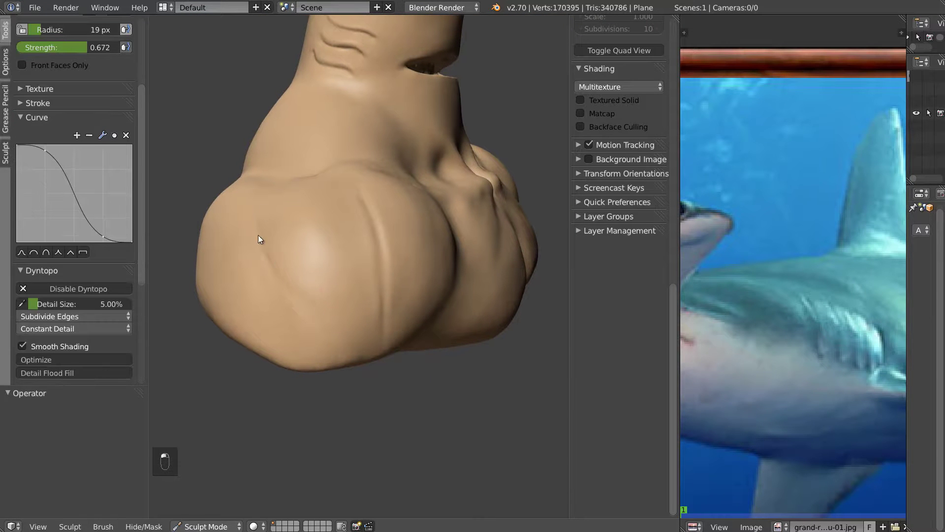
{"action": "key", "text": "x"}
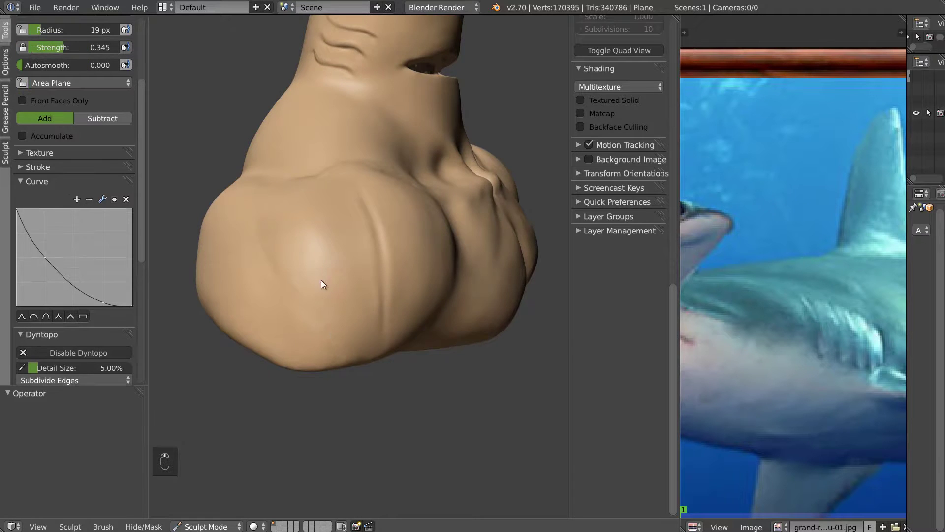
- Set the brush radius to 68 px and smooth out the muscle creases on the front, side and rear of the shoulder
{"action": "middle_click_drag", "start_coordinate": [326, 278], "coordinate": [407, 296]}
{"action": "key", "text": "f"}
{"action": "left_click", "coordinate": [394, 229]}
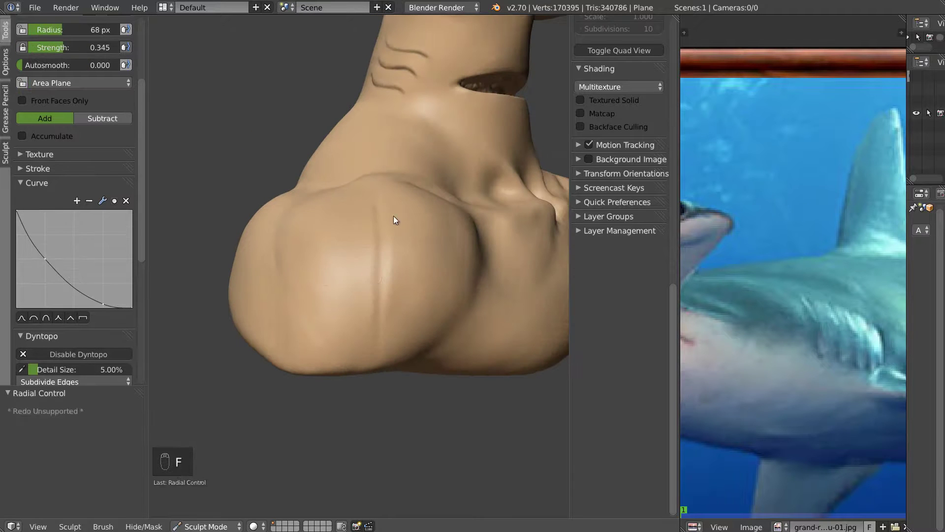
{"action": "key", "text": "s"}
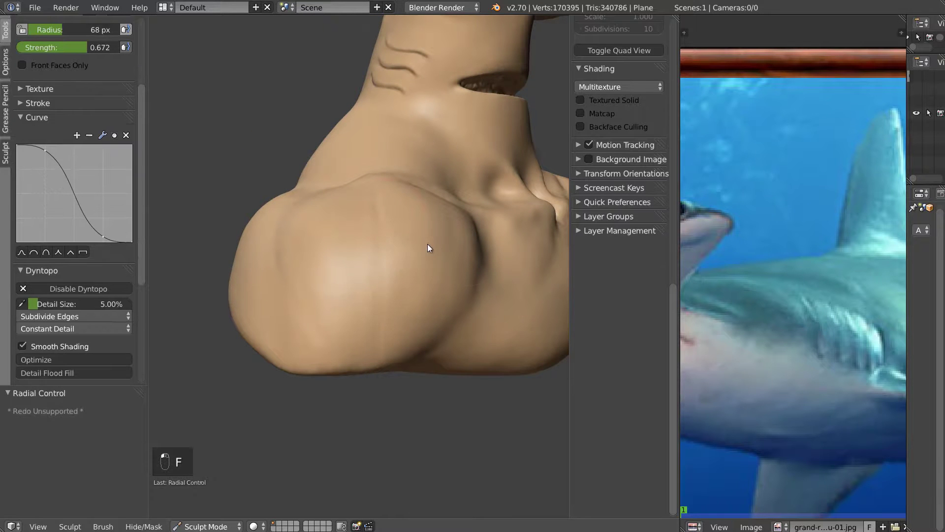
{"action": "key", "text": "x"}
{"action": "mouse_move", "coordinate": [398, 264]}
{"action": "middle_mouse_down"}
{"action": "mouse_move", "coordinate": [410, 272]}
{"action": "mouse_move", "coordinate": [382, 289]}
{"action": "mouse_move", "coordinate": [344, 245]}
{"action": "middle_mouse_up"}
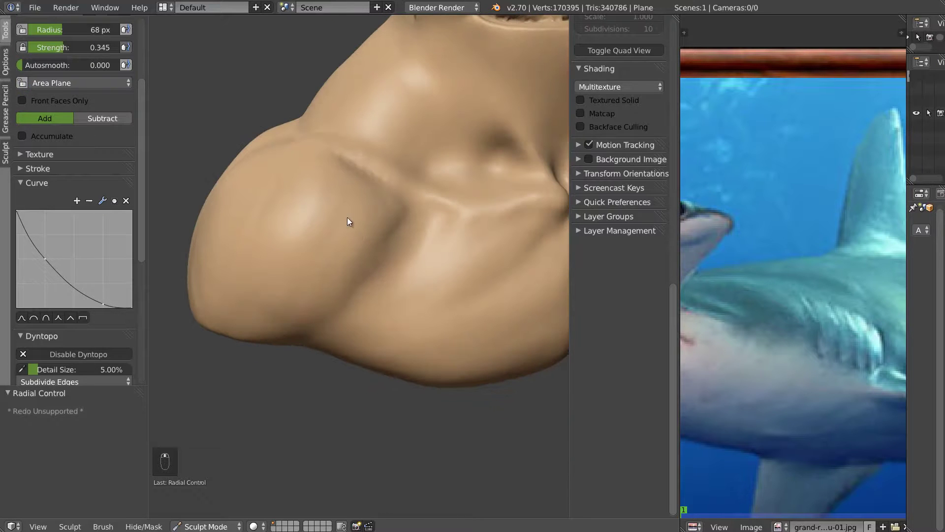
{"action": "key", "text": "s"}
{"action": "key", "text": "x"}
{"action": "mouse_move", "coordinate": [284, 254]}
{"action": "middle_mouse_down"}
{"action": "mouse_move", "coordinate": [341, 250]}
{"action": "mouse_move", "coordinate": [335, 298]}
{"action": "mouse_move", "coordinate": [339, 277]}
{"action": "mouse_move", "coordinate": [320, 267]}
{"action": "middle_mouse_up"}
{"action": "key", "text": "s"}
{"action": "mouse_move", "coordinate": [344, 311]}
{"action": "left_mouse_down", "text": "shift"}
{"action": "mouse_move", "coordinate": [377, 368]}
{"action": "mouse_move", "coordinate": [312, 249]}
{"action": "mouse_move", "coordinate": [360, 397]}
{"action": "left_mouse_up", "text": "shift"}
{"action": "key", "text": "s"}
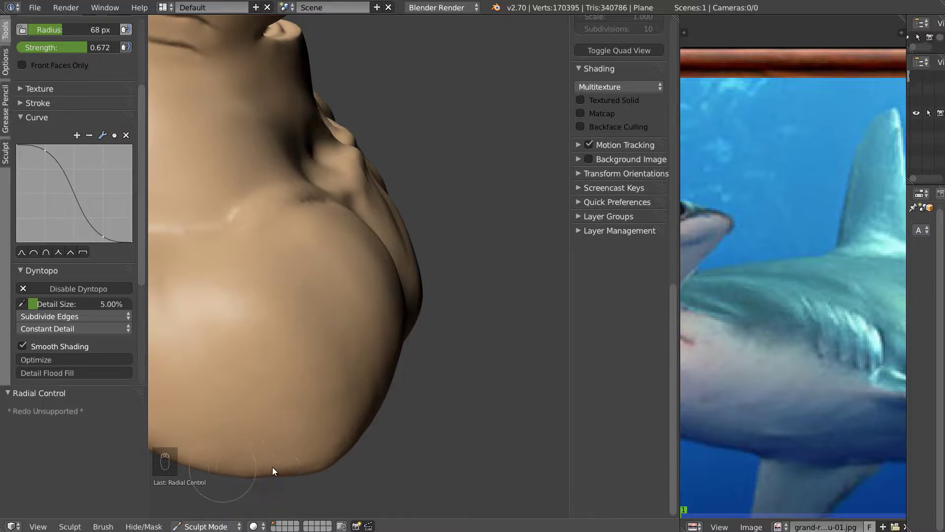
- Smooth the lower edge of the shoulder where it meets the cut underside
{"action": "middle_click_drag", "start_coordinate": [309, 353], "coordinate": [255, 276]}
{"action": "scroll", "coordinate": [315, 301], "scroll_direction": "down", "scroll_amount": 5}
{"action": "middle_click_drag", "start_coordinate": [329, 308], "coordinate": [265, 324]}
{"action": "scroll", "coordinate": [264, 324], "scroll_direction": "up", "scroll_amount": 3}
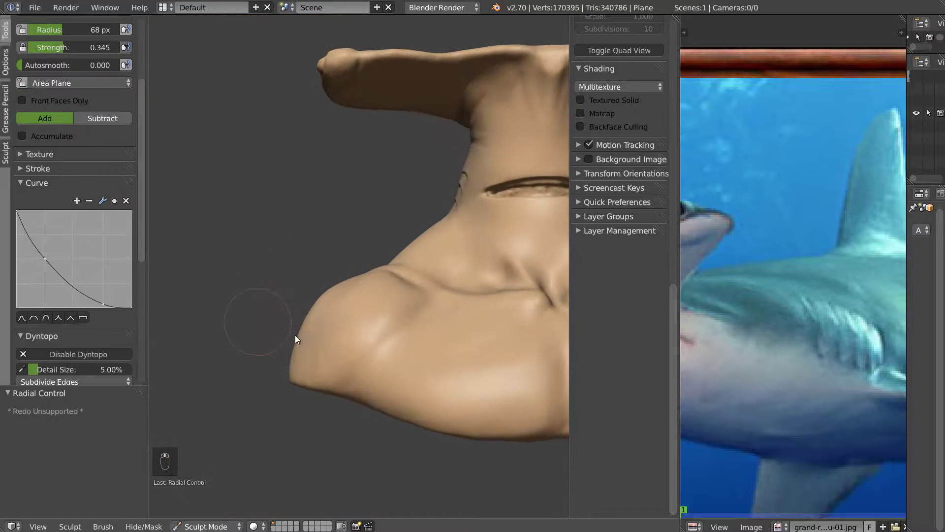
{"action": "left_click_drag", "start_coordinate": [315, 375], "coordinate": [335, 382], "text": "shift"}
- Deepen the vertical groove down the centre of the chest with the Draw brush and soften it by smoothing
{"action": "middle_click_drag", "start_coordinate": [480, 305], "coordinate": [374, 355]}
{"action": "middle_click_drag", "start_coordinate": [375, 355], "coordinate": [468, 251], "text": "shift"}
{"action": "scroll", "coordinate": [404, 305], "scroll_direction": "down", "scroll_amount": 2}
{"action": "mouse_move", "coordinate": [400, 307]}
{"action": "middle_mouse_down"}
{"action": "mouse_move", "coordinate": [284, 312]}
{"action": "mouse_move", "coordinate": [314, 281]}
{"action": "mouse_move", "coordinate": [394, 314]}
{"action": "mouse_move", "coordinate": [447, 314]}
{"action": "mouse_move", "coordinate": [341, 302]}
{"action": "mouse_move", "coordinate": [370, 287]}
{"action": "mouse_move", "coordinate": [357, 266]}
{"action": "mouse_move", "coordinate": [335, 259]}
{"action": "mouse_move", "coordinate": [317, 278]}
{"action": "mouse_move", "coordinate": [393, 331]}
{"action": "mouse_move", "coordinate": [365, 332]}
{"action": "mouse_move", "coordinate": [355, 312]}
{"action": "mouse_move", "coordinate": [387, 273]}
{"action": "middle_mouse_up"}
{"action": "scroll", "coordinate": [355, 312], "scroll_direction": "up", "scroll_amount": 5}
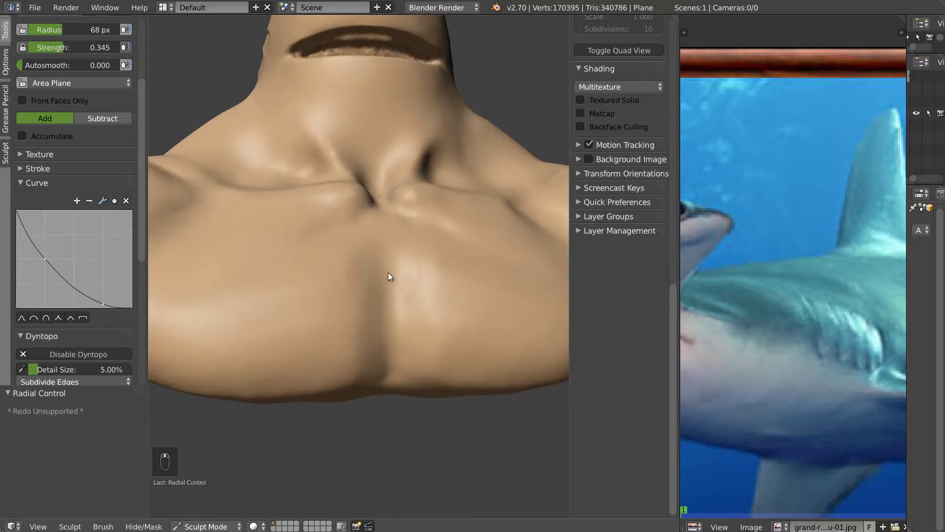
{"action": "key", "text": "d"}
{"action": "left_click_drag", "start_coordinate": [380, 212], "coordinate": [391, 392]}
{"action": "mouse_move", "coordinate": [386, 275]}
{"action": "middle_mouse_down"}
{"action": "mouse_move", "coordinate": [367, 297]}
{"action": "mouse_move", "coordinate": [375, 274]}
{"action": "middle_mouse_up"}
{"action": "mouse_move", "coordinate": [375, 274]}
{"action": "left_mouse_down", "text": "shift"}
{"action": "mouse_move", "coordinate": [391, 364]}
{"action": "mouse_move", "coordinate": [380, 266]}
{"action": "left_mouse_up", "text": "shift"}
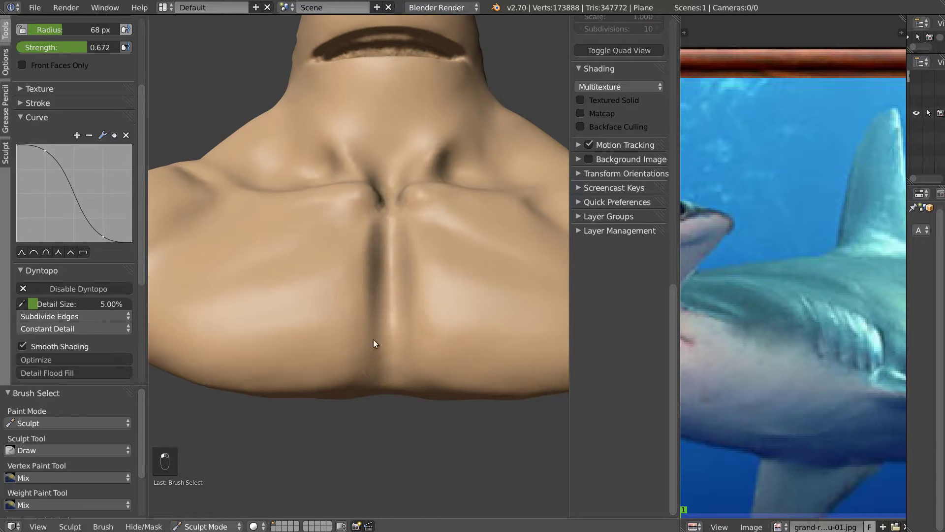
- Set the Clay brush to 44 px radius and 0.473 strength, and even out the inner chest beside the central groove by scraping and smoothing
{"action": "key", "text": "c"}
{"action": "key", "text": "f"}
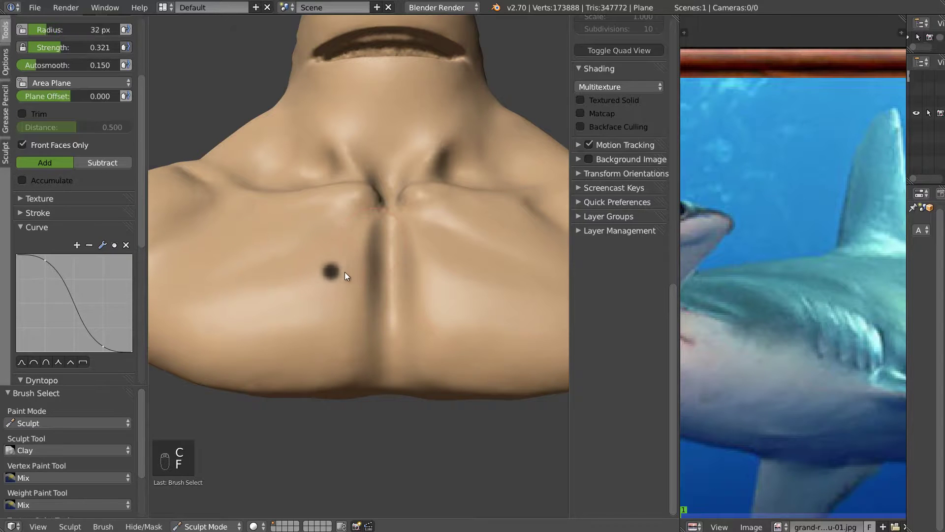
{"action": "left_click", "coordinate": [344, 274]}
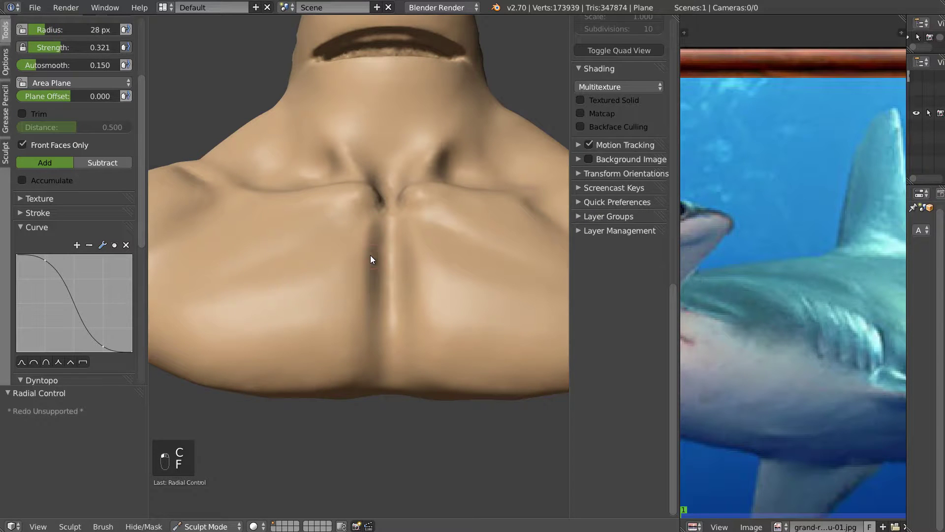
{"action": "key", "text": "shift+f"}
{"action": "left_click", "coordinate": [357, 256]}
{"action": "key", "text": "f"}
{"action": "left_click", "coordinate": [366, 245]}
{"action": "key", "text": "q"}
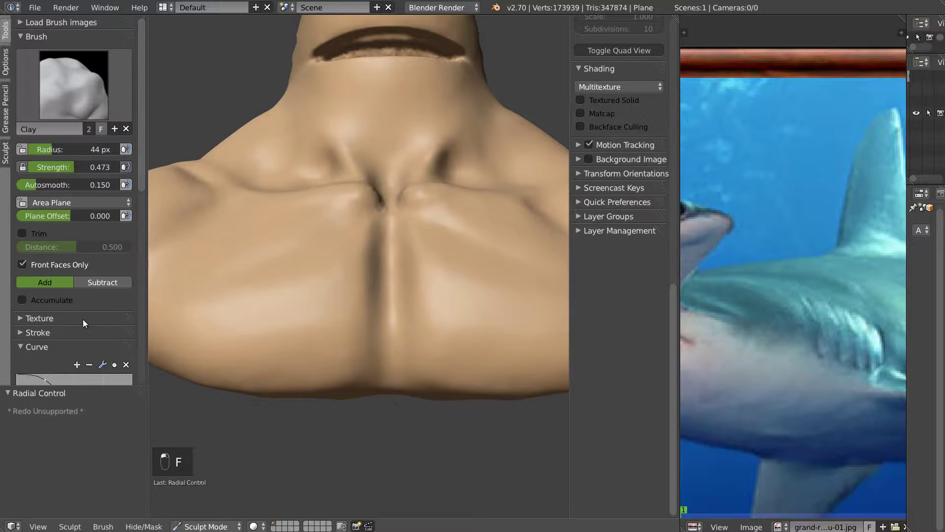
{"action": "mouse_move", "coordinate": [370, 256]}
{"action": "left_mouse_down"}
{"action": "mouse_move", "coordinate": [369, 379]}
{"action": "mouse_move", "coordinate": [375, 348]}
{"action": "mouse_move", "coordinate": [347, 324]}
{"action": "mouse_move", "coordinate": [354, 258]}
{"action": "mouse_move", "coordinate": [362, 285]}
{"action": "left_mouse_up"}
{"action": "mouse_move", "coordinate": [365, 323]}
{"action": "left_mouse_down", "text": "shift"}
{"action": "mouse_move", "coordinate": [356, 253]}
{"action": "mouse_move", "coordinate": [364, 293]}
{"action": "left_mouse_up", "text": "shift"}
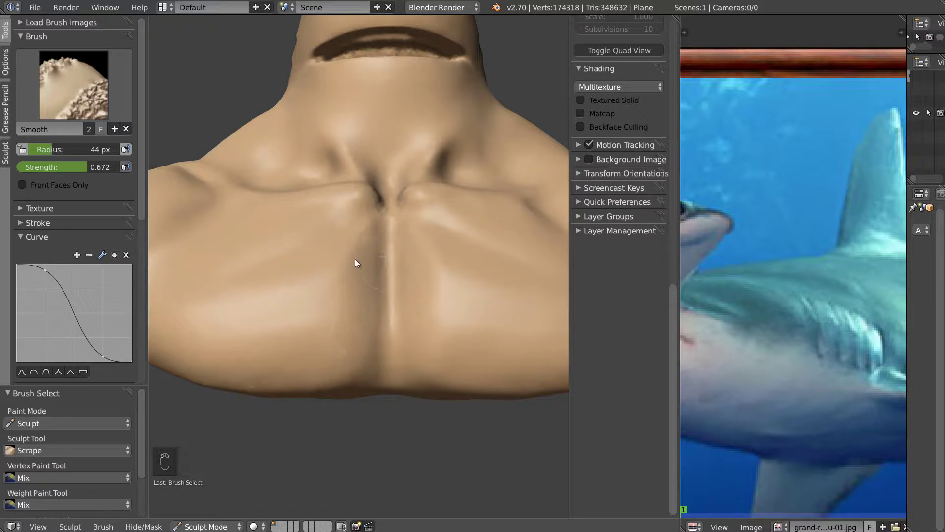
- Set the radius to 83 px and build up the inner and lower chest muscle beside the central groove with the Clay brush
{"action": "mouse_move", "coordinate": [362, 244]}
{"action": "middle_mouse_down"}
{"action": "mouse_move", "coordinate": [345, 285]}
{"action": "mouse_move", "coordinate": [374, 194]}
{"action": "mouse_move", "coordinate": [332, 261]}
{"action": "mouse_move", "coordinate": [316, 268]}
{"action": "middle_mouse_up"}
{"action": "key", "text": "f"}
{"action": "left_click", "coordinate": [335, 262]}
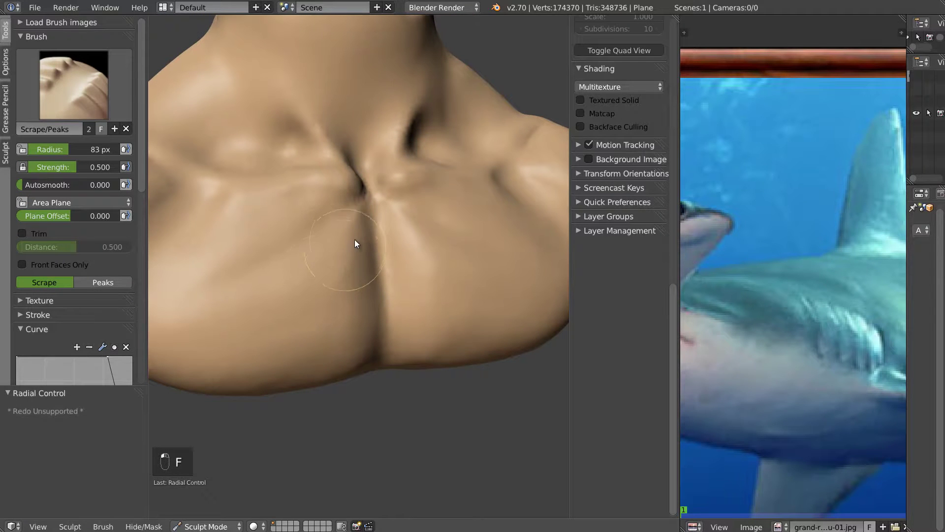
{"action": "key", "text": "c"}
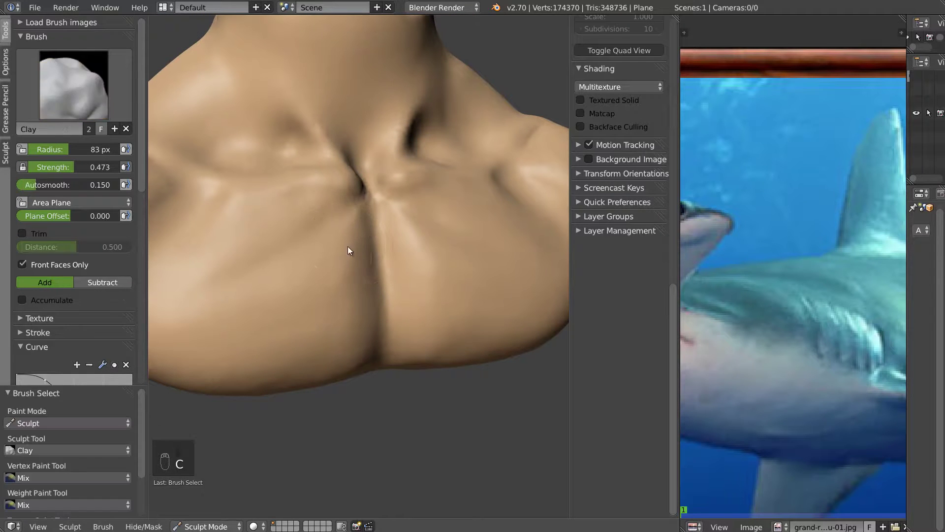
{"action": "mouse_move", "coordinate": [312, 279]}
{"action": "left_mouse_down"}
{"action": "mouse_move", "coordinate": [320, 286]}
{"action": "mouse_move", "coordinate": [298, 304]}
{"action": "mouse_move", "coordinate": [231, 316]}
{"action": "mouse_move", "coordinate": [381, 306]}
{"action": "left_mouse_up"}
{"action": "middle_click_drag", "start_coordinate": [380, 306], "coordinate": [374, 350]}
{"action": "mouse_move", "coordinate": [374, 349]}
{"action": "left_mouse_down"}
{"action": "mouse_move", "coordinate": [338, 358]}
{"action": "mouse_move", "coordinate": [369, 338]}
{"action": "mouse_move", "coordinate": [342, 365]}
{"action": "mouse_move", "coordinate": [367, 308]}
{"action": "left_mouse_up"}
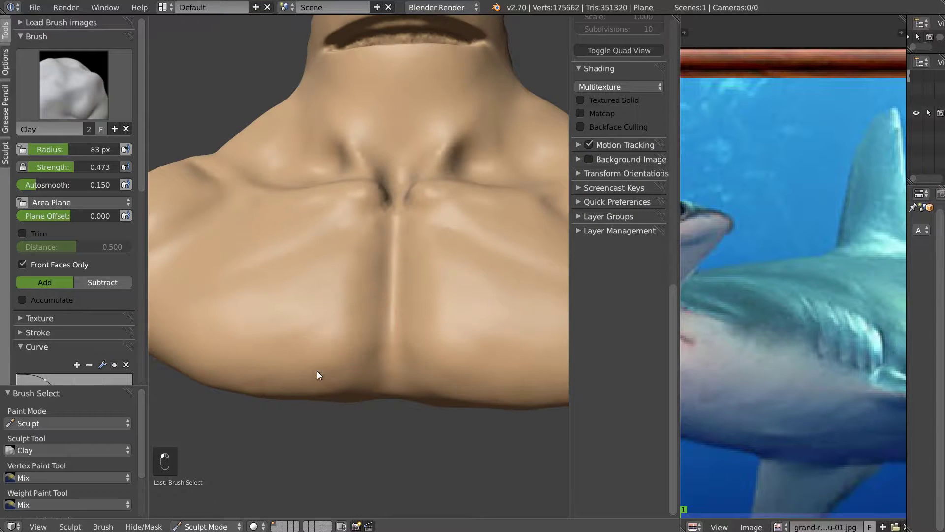
{"action": "middle_click_drag", "start_coordinate": [368, 309], "coordinate": [297, 366]}
{"action": "mouse_move", "coordinate": [350, 356]}
{"action": "left_mouse_down"}
{"action": "mouse_move", "coordinate": [350, 341]}
{"action": "mouse_move", "coordinate": [305, 342]}
{"action": "mouse_move", "coordinate": [241, 390]}
{"action": "mouse_move", "coordinate": [354, 332]}
{"action": "mouse_move", "coordinate": [351, 301]}
{"action": "mouse_move", "coordinate": [353, 332]}
{"action": "mouse_move", "coordinate": [238, 378]}
{"action": "mouse_move", "coordinate": [353, 363]}
{"action": "left_mouse_up"}
{"action": "middle_click_drag", "start_coordinate": [353, 363], "coordinate": [353, 373]}
{"action": "left_click_drag", "start_coordinate": [353, 373], "coordinate": [327, 374]}
- Set the Clay brush radius to 56 px, add muscle strands across the inner chest and smooth the lower chest
{"action": "mouse_move", "coordinate": [366, 362]}
{"action": "middle_mouse_down"}
{"action": "mouse_move", "coordinate": [324, 350]}
{"action": "mouse_move", "coordinate": [361, 310]}
{"action": "mouse_move", "coordinate": [329, 300]}
{"action": "middle_mouse_up"}
{"action": "key", "text": "f"}
{"action": "left_click", "coordinate": [343, 314]}
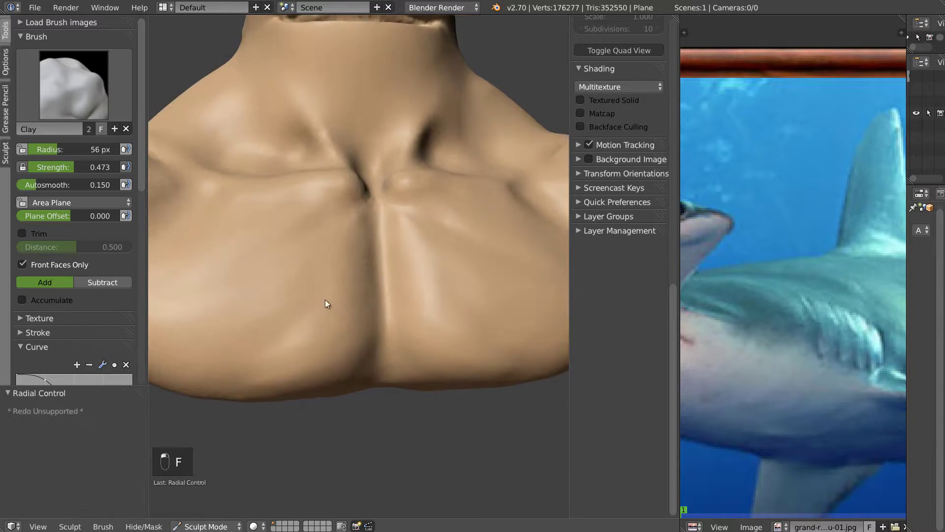
{"action": "mouse_move", "coordinate": [356, 256]}
{"action": "left_mouse_down"}
{"action": "mouse_move", "coordinate": [329, 258]}
{"action": "mouse_move", "coordinate": [347, 241]}
{"action": "left_mouse_up"}
{"action": "middle_click_drag", "start_coordinate": [286, 271], "coordinate": [330, 238]}
{"action": "left_click_drag", "start_coordinate": [331, 238], "coordinate": [329, 258]}
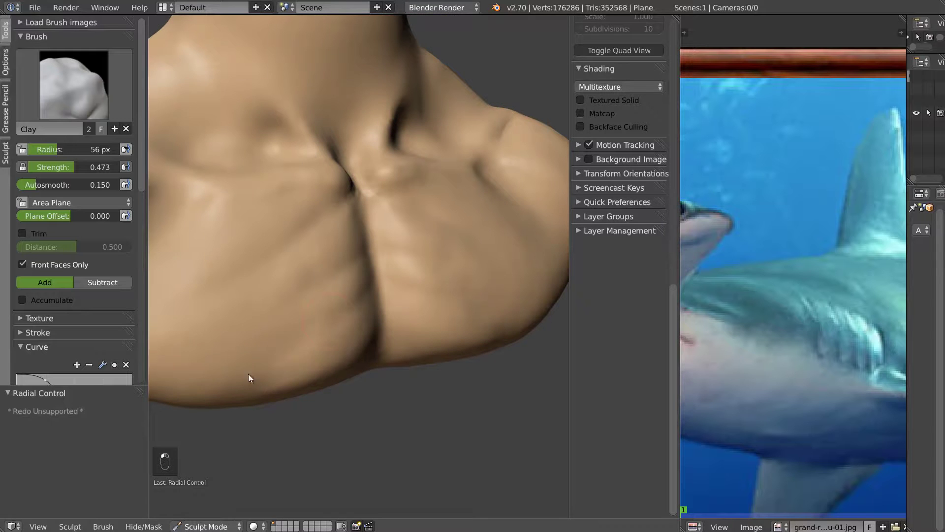
{"action": "key", "text": "s"}
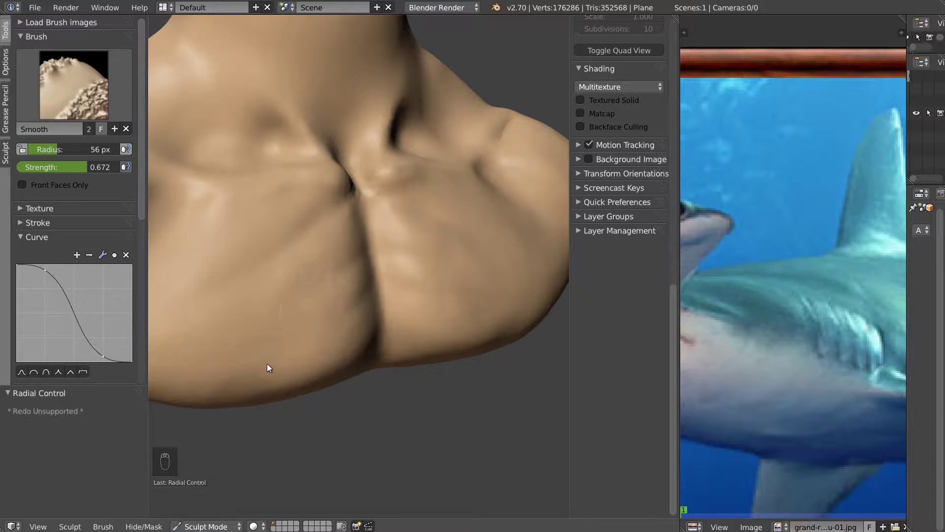
- Thicken the lower edge and underside of the chest muscle with the Clay brush and smooth the added volume
{"action": "key", "text": "c"}
{"action": "mouse_move", "coordinate": [256, 303]}
{"action": "middle_mouse_down"}
{"action": "mouse_move", "coordinate": [301, 275]}
{"action": "mouse_move", "coordinate": [338, 278]}
{"action": "mouse_move", "coordinate": [313, 285]}
{"action": "mouse_move", "coordinate": [297, 272]}
{"action": "mouse_move", "coordinate": [320, 295]}
{"action": "mouse_move", "coordinate": [273, 301]}
{"action": "mouse_move", "coordinate": [279, 349]}
{"action": "middle_mouse_up"}
{"action": "mouse_move", "coordinate": [278, 349]}
{"action": "left_mouse_down"}
{"action": "mouse_move", "coordinate": [247, 345]}
{"action": "mouse_move", "coordinate": [322, 291]}
{"action": "left_mouse_up"}
{"action": "middle_click_drag", "start_coordinate": [322, 291], "coordinate": [288, 338]}
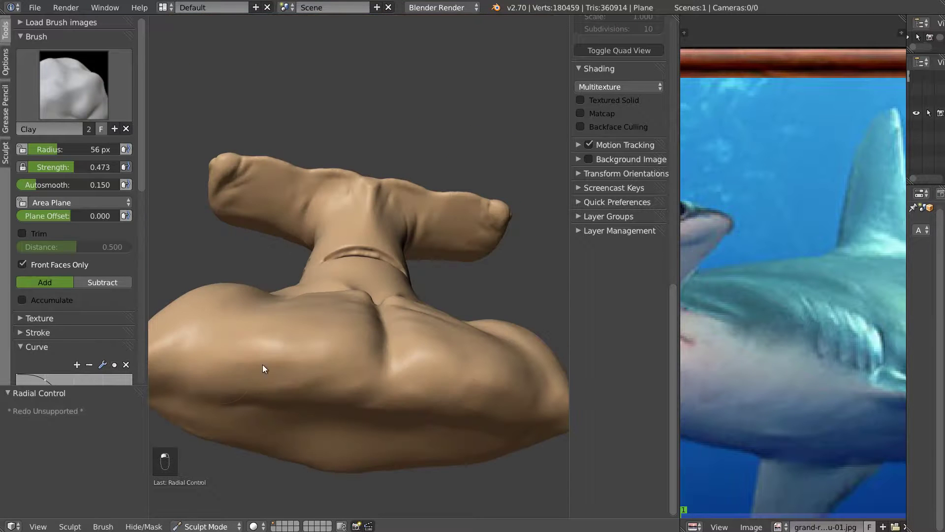
{"action": "mouse_move", "coordinate": [306, 367]}
{"action": "left_mouse_down"}
{"action": "mouse_move", "coordinate": [241, 363]}
{"action": "mouse_move", "coordinate": [380, 362]}
{"action": "left_mouse_up"}
{"action": "left_click_drag", "start_coordinate": [283, 371], "coordinate": [270, 345]}
{"action": "mouse_move", "coordinate": [270, 345]}
{"action": "middle_mouse_down"}
{"action": "mouse_move", "coordinate": [270, 362]}
{"action": "mouse_move", "coordinate": [236, 352]}
{"action": "middle_mouse_up"}
{"action": "mouse_move", "coordinate": [215, 341]}
{"action": "left_mouse_down"}
{"action": "mouse_move", "coordinate": [273, 332]}
{"action": "mouse_move", "coordinate": [244, 344]}
{"action": "left_mouse_up"}
{"action": "mouse_move", "coordinate": [264, 354]}
{"action": "left_mouse_down", "text": "shift"}
{"action": "mouse_move", "coordinate": [306, 366]}
{"action": "mouse_move", "coordinate": [353, 335]}
{"action": "left_mouse_up", "text": "shift"}
- Fill out the front and outer part of the chest muscle towards the shoulder with clay and smooth the transition
{"action": "middle_click_drag", "start_coordinate": [353, 336], "coordinate": [318, 366]}
{"action": "mouse_move", "coordinate": [318, 366]}
{"action": "left_mouse_down"}
{"action": "mouse_move", "coordinate": [337, 351]}
{"action": "mouse_move", "coordinate": [323, 371]}
{"action": "mouse_move", "coordinate": [364, 350]}
{"action": "mouse_move", "coordinate": [325, 328]}
{"action": "left_mouse_up"}
{"action": "mouse_move", "coordinate": [324, 329]}
{"action": "middle_mouse_down"}
{"action": "mouse_move", "coordinate": [337, 355]}
{"action": "mouse_move", "coordinate": [215, 321]}
{"action": "middle_mouse_up"}
{"action": "mouse_move", "coordinate": [215, 320]}
{"action": "left_mouse_down"}
{"action": "mouse_move", "coordinate": [264, 339]}
{"action": "mouse_move", "coordinate": [308, 334]}
{"action": "left_mouse_up"}
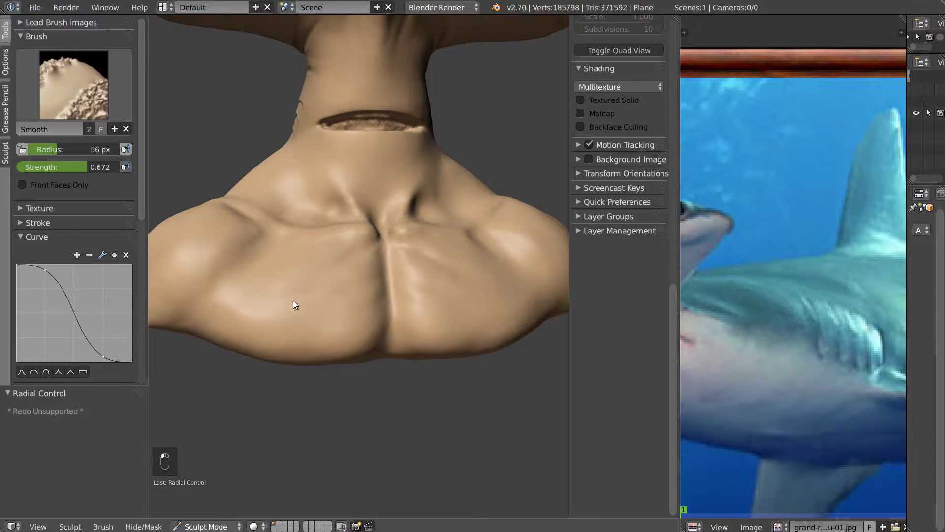
{"action": "mouse_move", "coordinate": [297, 324]}
{"action": "middle_mouse_down"}
{"action": "mouse_move", "coordinate": [282, 318]}
{"action": "mouse_move", "coordinate": [335, 217]}
{"action": "middle_mouse_up"}
{"action": "mouse_move", "coordinate": [310, 258]}
{"action": "left_mouse_down"}
{"action": "mouse_move", "coordinate": [325, 217]}
{"action": "mouse_move", "coordinate": [308, 276]}
{"action": "mouse_move", "coordinate": [321, 261]}
{"action": "left_mouse_up"}
{"action": "key", "text": "s"}
{"action": "middle_click_drag", "start_coordinate": [336, 258], "coordinate": [340, 245]}
{"action": "mouse_move", "coordinate": [335, 251]}
{"action": "left_mouse_down", "text": "shift"}
{"action": "mouse_move", "coordinate": [330, 259]}
{"action": "mouse_move", "coordinate": [333, 251]}
{"action": "left_mouse_up", "text": "shift"}
- Build up the front edge of the shoulder muscle along the crease beside the chest with the Clay brush
{"action": "mouse_move", "coordinate": [350, 209]}
{"action": "left_mouse_down"}
{"action": "mouse_move", "coordinate": [330, 242]}
{"action": "mouse_move", "coordinate": [277, 277]}
{"action": "mouse_move", "coordinate": [312, 222]}
{"action": "mouse_move", "coordinate": [305, 227]}
{"action": "left_mouse_up"}
{"action": "left_click_drag", "start_coordinate": [269, 290], "coordinate": [307, 229]}
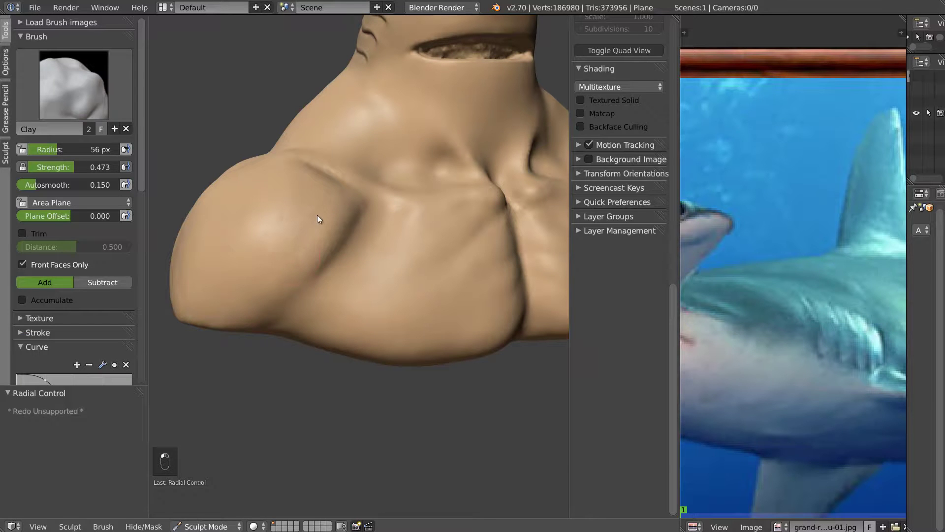
{"action": "left_click_drag", "start_coordinate": [273, 291], "coordinate": [316, 240]}
{"action": "left_click_drag", "start_coordinate": [226, 315], "coordinate": [306, 240]}
{"action": "key", "text": "s"}
{"action": "key", "text": "c"}
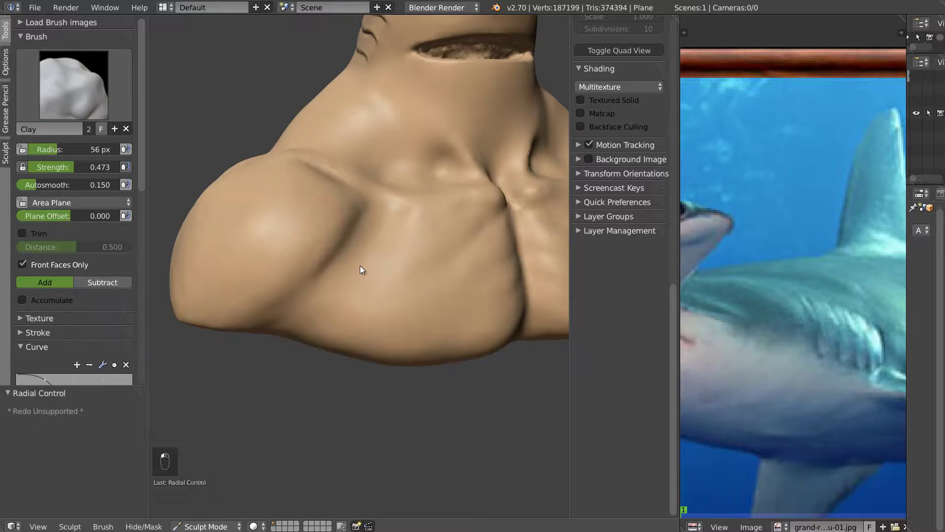
- Sharpen the outer chest edge along the shoulder crease with the Draw brush, undo the last stroke and smooth the lower crease
{"action": "key", "text": "d"}
{"action": "left_click_drag", "start_coordinate": [318, 286], "coordinate": [378, 241]}
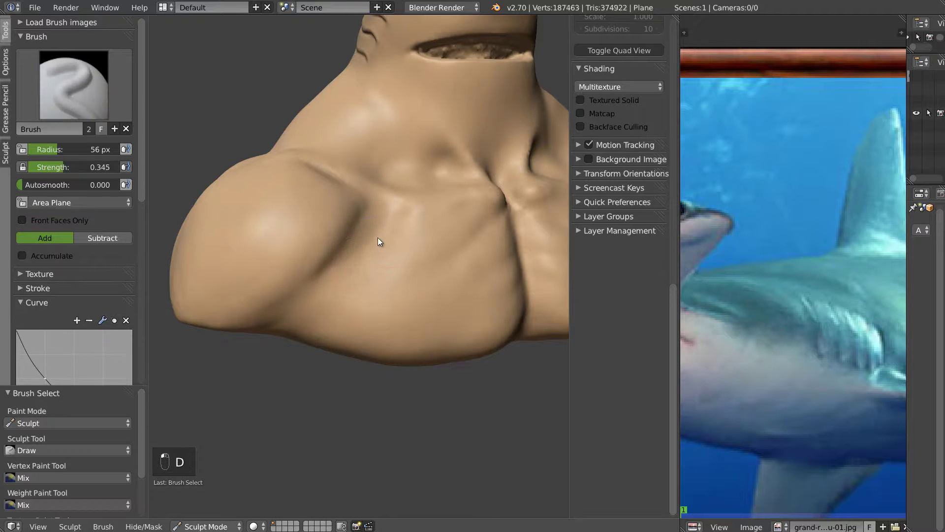
{"action": "left_click_drag", "start_coordinate": [264, 330], "coordinate": [286, 302]}
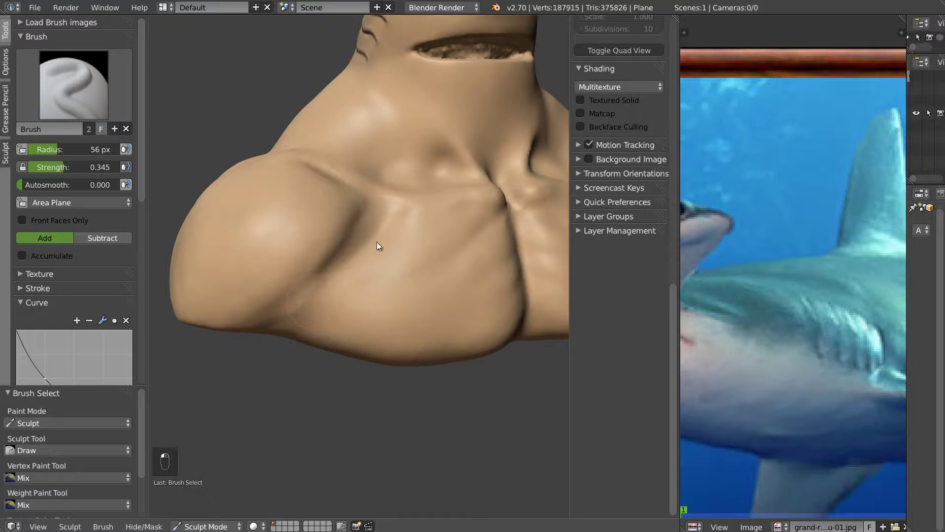
{"action": "key", "text": "ctrl+z"}
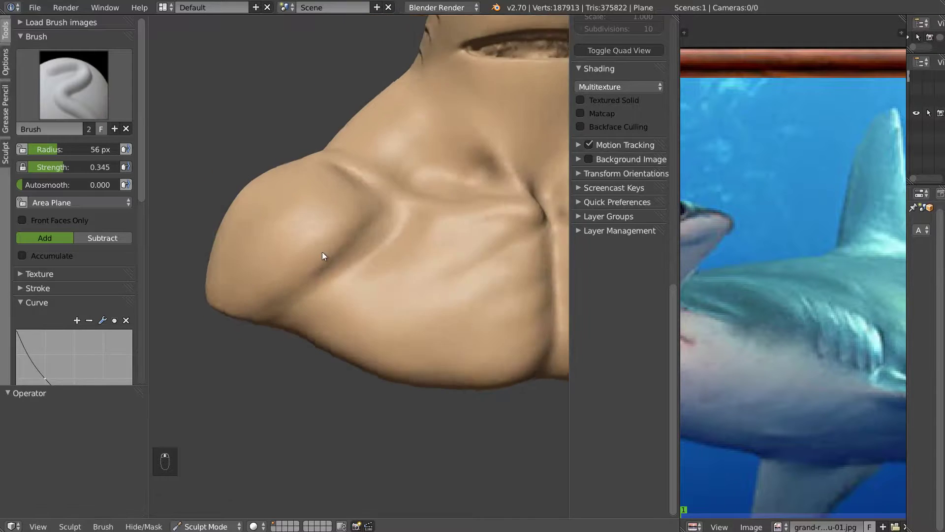
{"action": "key", "text": "s"}
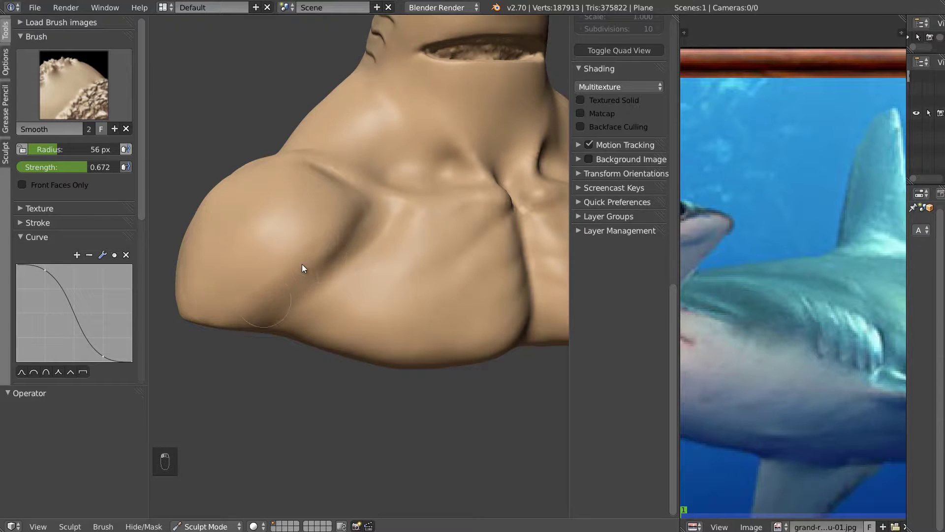
{"action": "key", "text": "x"}
{"action": "mouse_move", "coordinate": [305, 294]}
{"action": "middle_mouse_down"}
{"action": "mouse_move", "coordinate": [342, 269]}
{"action": "mouse_move", "coordinate": [297, 279]}
{"action": "middle_mouse_up"}
- Shape the folds around and below the eye bulge on the tip of the hammer head with the Draw brush, smoothing between strokes
{"action": "scroll", "coordinate": [345, 258], "scroll_direction": "down", "scroll_amount": 5}
{"action": "mouse_move", "coordinate": [380, 256]}
{"action": "middle_mouse_down"}
{"action": "mouse_move", "coordinate": [323, 256]}
{"action": "mouse_move", "coordinate": [389, 259]}
{"action": "mouse_move", "coordinate": [323, 228]}
{"action": "mouse_move", "coordinate": [347, 232]}
{"action": "mouse_move", "coordinate": [365, 285]}
{"action": "mouse_move", "coordinate": [300, 317]}
{"action": "mouse_move", "coordinate": [317, 320]}
{"action": "mouse_move", "coordinate": [303, 221]}
{"action": "mouse_move", "coordinate": [289, 216]}
{"action": "mouse_move", "coordinate": [303, 234]}
{"action": "mouse_move", "coordinate": [338, 226]}
{"action": "mouse_move", "coordinate": [328, 230]}
{"action": "mouse_move", "coordinate": [359, 177]}
{"action": "mouse_move", "coordinate": [362, 185]}
{"action": "middle_mouse_up"}
{"action": "scroll", "coordinate": [313, 290], "scroll_direction": "up", "scroll_amount": 2}
{"action": "scroll", "coordinate": [304, 234], "scroll_direction": "up", "scroll_amount": 3}
{"action": "key", "text": "n"}
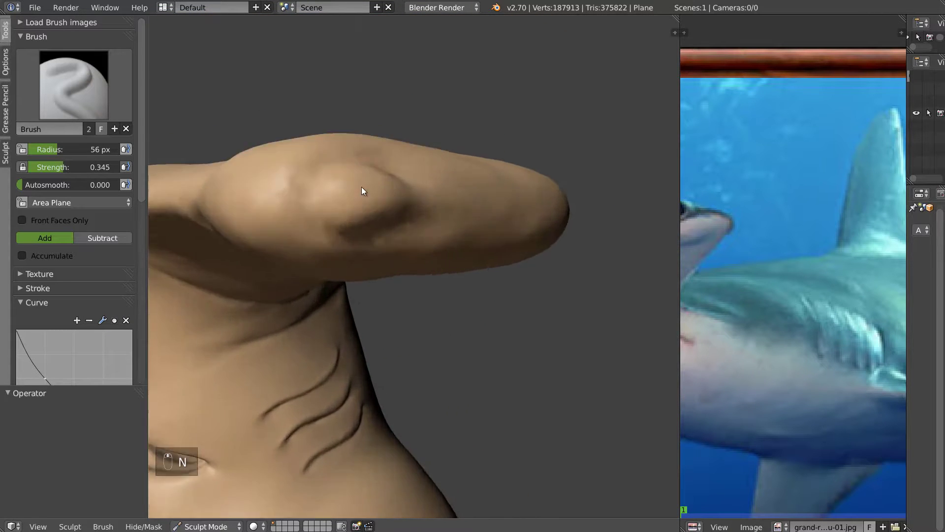
{"action": "mouse_move", "coordinate": [342, 174]}
{"action": "left_mouse_down"}
{"action": "mouse_move", "coordinate": [321, 195]}
{"action": "mouse_move", "coordinate": [355, 212]}
{"action": "mouse_move", "coordinate": [394, 200]}
{"action": "mouse_move", "coordinate": [297, 162]}
{"action": "left_mouse_up"}
{"action": "key", "text": "s"}
{"action": "key", "text": "x"}
{"action": "mouse_move", "coordinate": [260, 169]}
{"action": "middle_mouse_down"}
{"action": "mouse_move", "coordinate": [297, 188]}
{"action": "mouse_move", "coordinate": [280, 229]}
{"action": "middle_mouse_up"}
{"action": "mouse_move", "coordinate": [365, 241]}
{"action": "left_mouse_down"}
{"action": "mouse_move", "coordinate": [347, 247]}
{"action": "mouse_move", "coordinate": [372, 263]}
{"action": "left_mouse_up"}
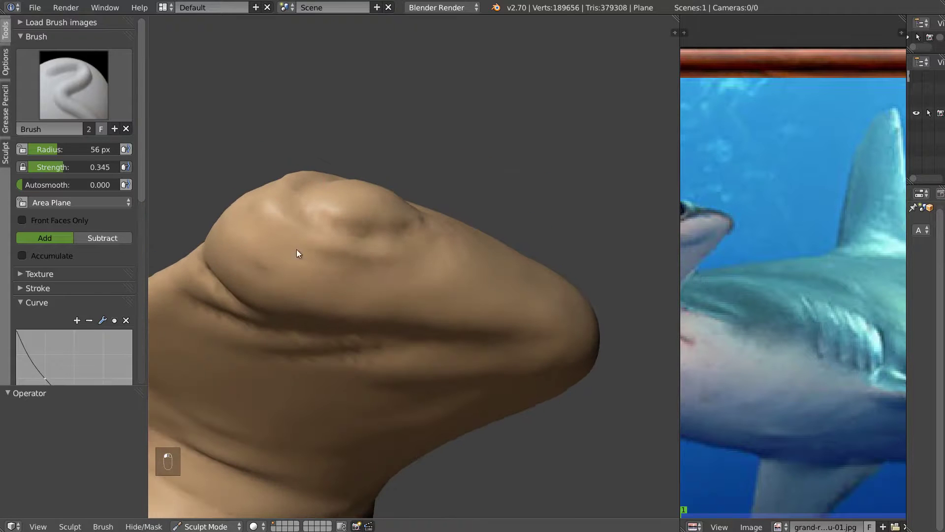
{"action": "mouse_move", "coordinate": [255, 208]}
{"action": "left_mouse_down"}
{"action": "mouse_move", "coordinate": [342, 272]}
{"action": "mouse_move", "coordinate": [316, 256]}
{"action": "left_mouse_up"}
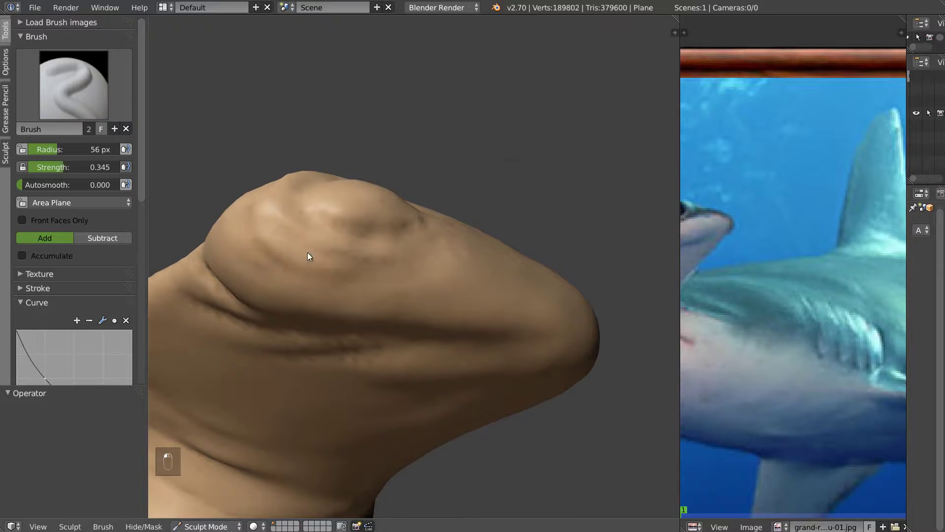
- Set the radius to 87 px and build up the head tip around and below the eye bulge with the Clay brush
{"action": "key", "text": "f"}
{"action": "left_click", "coordinate": [301, 236]}
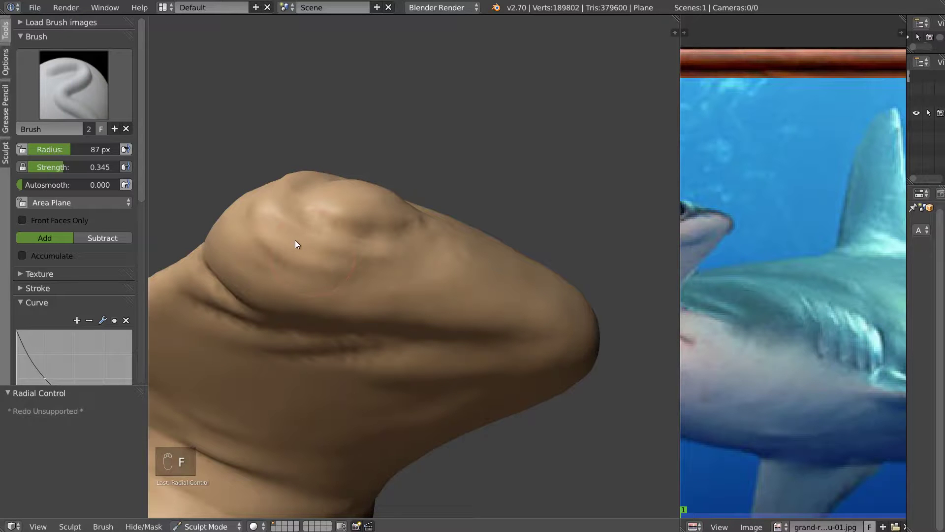
{"action": "key", "text": "c"}
{"action": "left_click_drag", "start_coordinate": [259, 184], "coordinate": [248, 217]}
{"action": "mouse_move", "coordinate": [259, 266]}
{"action": "left_mouse_down"}
{"action": "mouse_move", "coordinate": [312, 283]}
{"action": "mouse_move", "coordinate": [394, 269]}
{"action": "left_mouse_up"}
{"action": "middle_click_drag", "start_coordinate": [287, 266], "coordinate": [271, 198]}
{"action": "mouse_move", "coordinate": [236, 306]}
{"action": "left_mouse_down"}
{"action": "mouse_move", "coordinate": [362, 322]}
{"action": "mouse_move", "coordinate": [321, 288]}
{"action": "mouse_move", "coordinate": [235, 285]}
{"action": "mouse_move", "coordinate": [310, 322]}
{"action": "mouse_move", "coordinate": [245, 244]}
{"action": "left_mouse_up"}
{"action": "mouse_move", "coordinate": [280, 217]}
{"action": "middle_mouse_down"}
{"action": "mouse_move", "coordinate": [279, 277]}
{"action": "mouse_move", "coordinate": [272, 211]}
{"action": "mouse_move", "coordinate": [286, 132]}
{"action": "middle_mouse_up"}
{"action": "mouse_move", "coordinate": [285, 131]}
{"action": "left_mouse_down"}
{"action": "mouse_move", "coordinate": [268, 152]}
{"action": "mouse_move", "coordinate": [257, 145]}
{"action": "mouse_move", "coordinate": [274, 101]}
{"action": "mouse_move", "coordinate": [249, 171]}
{"action": "left_mouse_up"}
{"action": "mouse_move", "coordinate": [250, 171]}
{"action": "middle_mouse_down"}
{"action": "mouse_move", "coordinate": [226, 135]}
{"action": "mouse_move", "coordinate": [330, 195]}
{"action": "middle_mouse_up"}
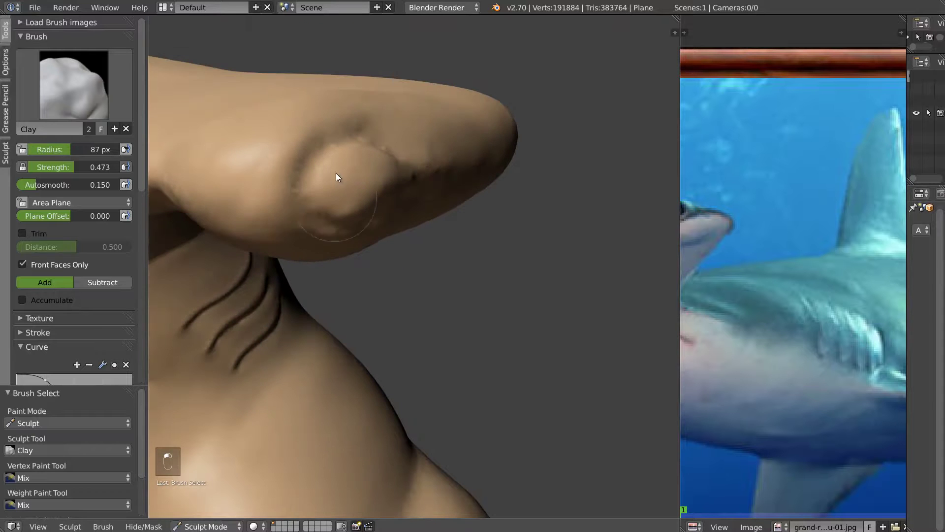
- Round out the eye bulge on the head tip with Clay strokes across its surface and lower rim
{"action": "left_click_drag", "start_coordinate": [376, 170], "coordinate": [365, 141]}
{"action": "middle_click_drag", "start_coordinate": [365, 141], "coordinate": [360, 196]}
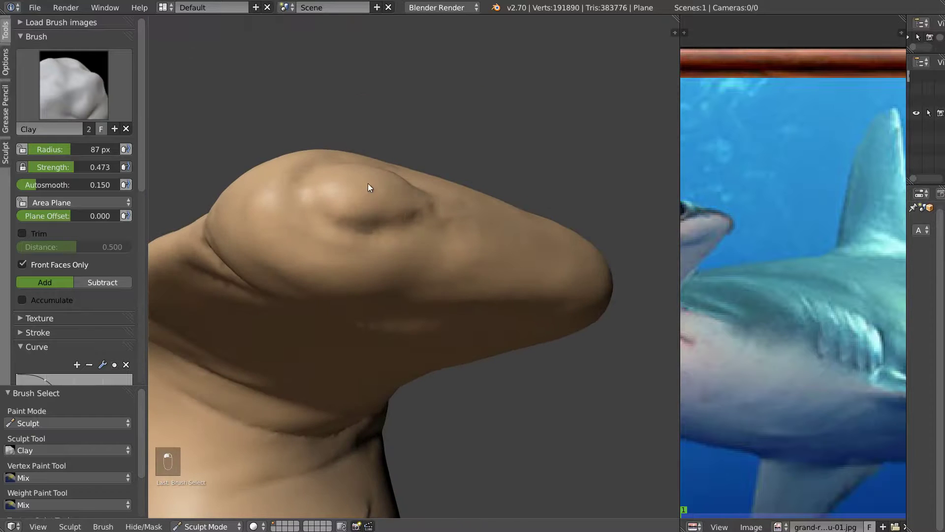
{"action": "mouse_move", "coordinate": [392, 199]}
{"action": "left_mouse_down"}
{"action": "mouse_move", "coordinate": [360, 195]}
{"action": "mouse_move", "coordinate": [377, 198]}
{"action": "left_mouse_up"}
{"action": "mouse_move", "coordinate": [378, 198]}
{"action": "middle_mouse_down"}
{"action": "mouse_move", "coordinate": [382, 229]}
{"action": "mouse_move", "coordinate": [344, 202]}
{"action": "middle_mouse_up"}
{"action": "middle_click_drag", "start_coordinate": [377, 138], "coordinate": [377, 137]}
{"action": "left_click_drag", "start_coordinate": [331, 211], "coordinate": [444, 212]}
{"action": "mouse_move", "coordinate": [351, 202]}
{"action": "middle_mouse_down"}
{"action": "mouse_move", "coordinate": [338, 229]}
{"action": "mouse_move", "coordinate": [268, 198]}
{"action": "middle_mouse_up"}
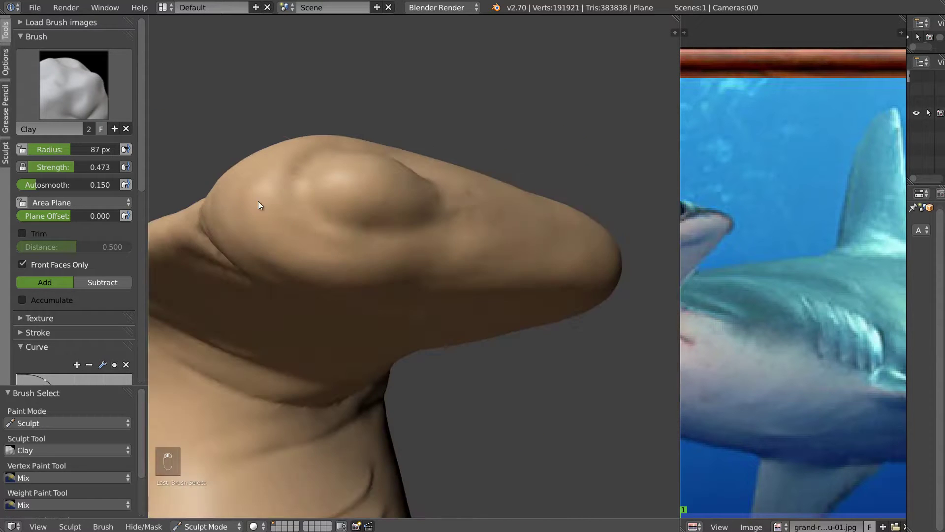
- Add clay to the head surface beside and beneath the eye bulge, filling the hollow next to it
{"action": "middle_click_drag", "start_coordinate": [259, 232], "coordinate": [330, 244]}
{"action": "left_click_drag", "start_coordinate": [330, 250], "coordinate": [400, 267]}
{"action": "middle_click_drag", "start_coordinate": [401, 268], "coordinate": [267, 246]}
{"action": "mouse_move", "coordinate": [266, 271]}
{"action": "left_mouse_down"}
{"action": "mouse_move", "coordinate": [312, 281]}
{"action": "mouse_move", "coordinate": [509, 264]}
{"action": "mouse_move", "coordinate": [262, 292]}
{"action": "left_mouse_up"}
{"action": "left_click_drag", "start_coordinate": [276, 337], "coordinate": [401, 250]}
{"action": "mouse_move", "coordinate": [401, 250]}
{"action": "middle_mouse_down"}
{"action": "mouse_move", "coordinate": [350, 309]}
{"action": "mouse_move", "coordinate": [356, 329]}
{"action": "mouse_move", "coordinate": [320, 332]}
{"action": "middle_mouse_up"}
{"action": "mouse_move", "coordinate": [273, 336]}
{"action": "left_mouse_down"}
{"action": "mouse_move", "coordinate": [311, 353]}
{"action": "mouse_move", "coordinate": [384, 357]}
{"action": "mouse_move", "coordinate": [376, 358]}
{"action": "left_mouse_up"}
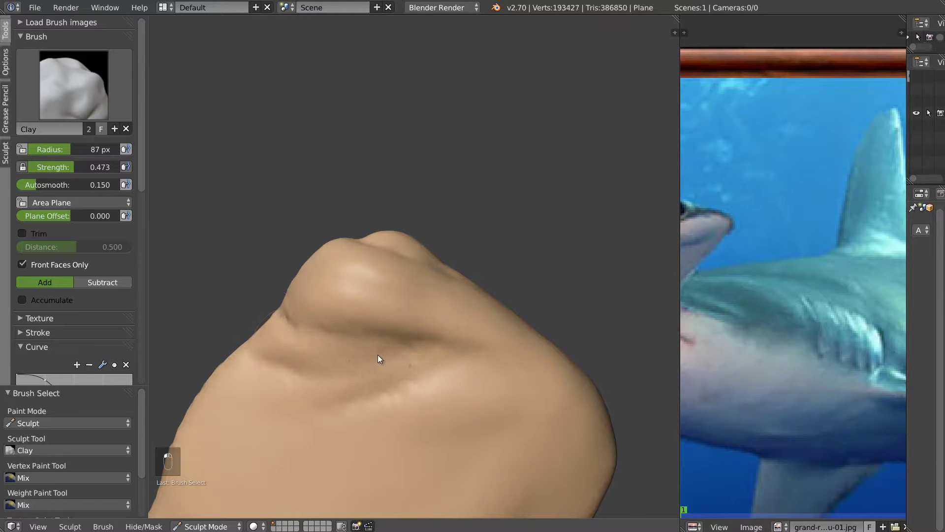
- Set the brush radius to 44 px, fill the hollow below the eye bulge with Clay and raise a fold beneath it with Draw
{"action": "key", "text": "f"}
{"action": "left_click", "coordinate": [277, 343]}
{"action": "mouse_move", "coordinate": [415, 354]}
{"action": "left_mouse_down"}
{"action": "mouse_move", "coordinate": [392, 376]}
{"action": "mouse_move", "coordinate": [366, 366]}
{"action": "mouse_move", "coordinate": [419, 357]}
{"action": "mouse_move", "coordinate": [300, 354]}
{"action": "mouse_move", "coordinate": [375, 379]}
{"action": "left_mouse_up"}
{"action": "key", "text": "d"}
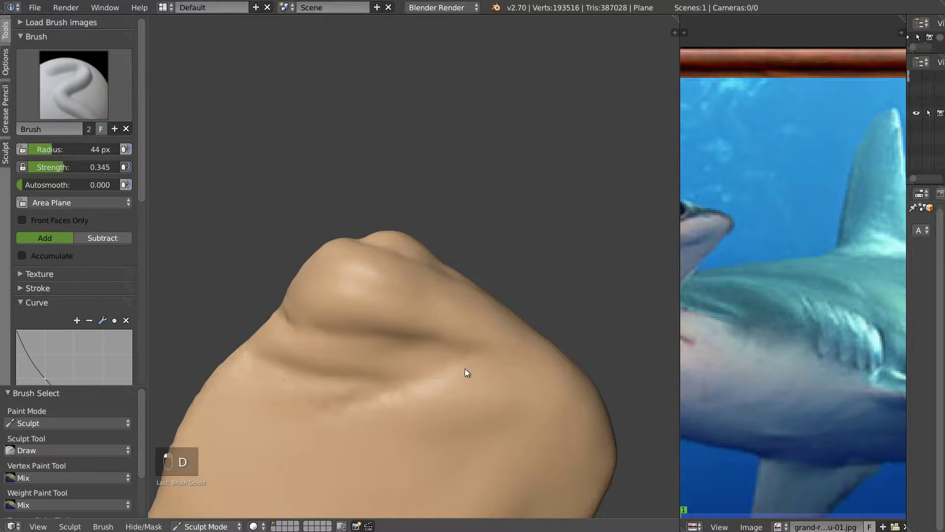
{"action": "left_click_drag", "start_coordinate": [262, 411], "coordinate": [336, 417]}
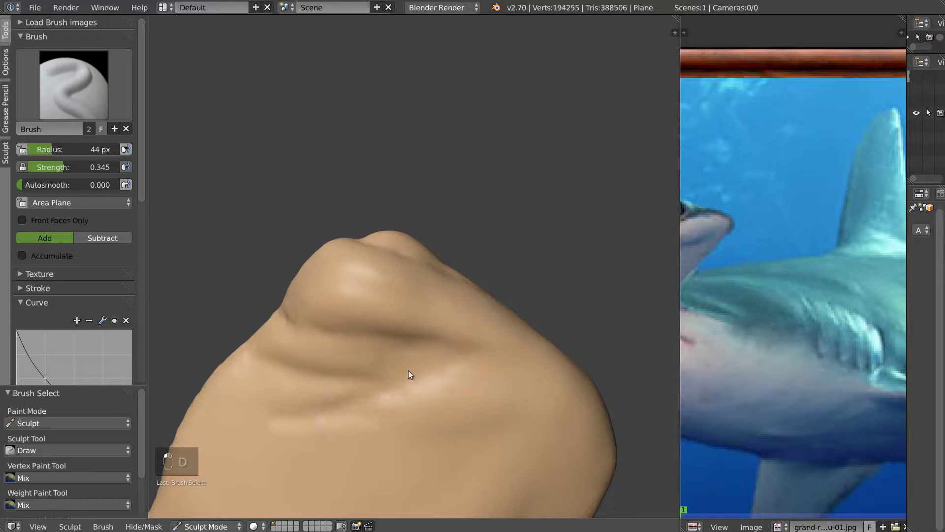
- Set the Clay radius to 70 px and build up and smooth the head surface around the folds below the eye bulge
{"action": "key", "text": "c"}
{"action": "key", "text": "f"}
{"action": "left_click", "coordinate": [317, 353]}
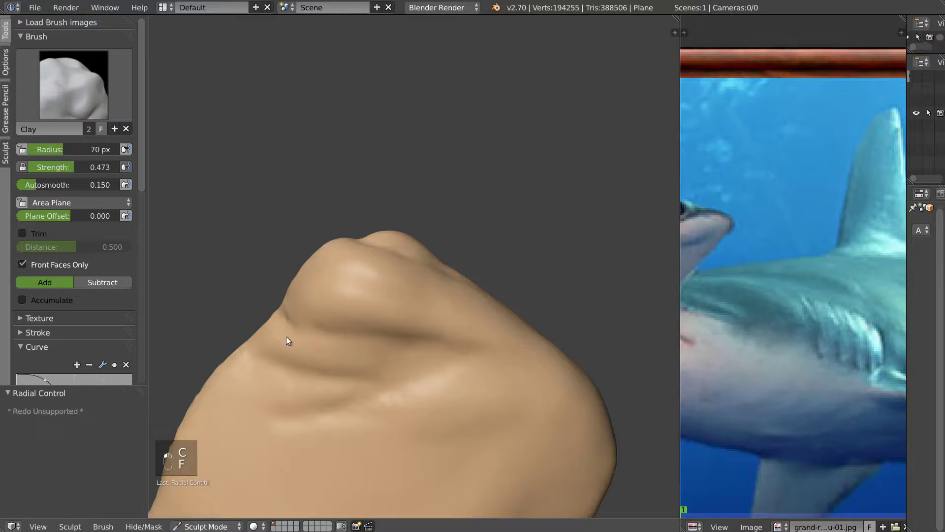
{"action": "mouse_move", "coordinate": [359, 354]}
{"action": "left_mouse_down"}
{"action": "mouse_move", "coordinate": [424, 363]}
{"action": "mouse_move", "coordinate": [358, 400]}
{"action": "mouse_move", "coordinate": [550, 442]}
{"action": "mouse_move", "coordinate": [529, 417]}
{"action": "mouse_move", "coordinate": [403, 421]}
{"action": "left_mouse_up"}
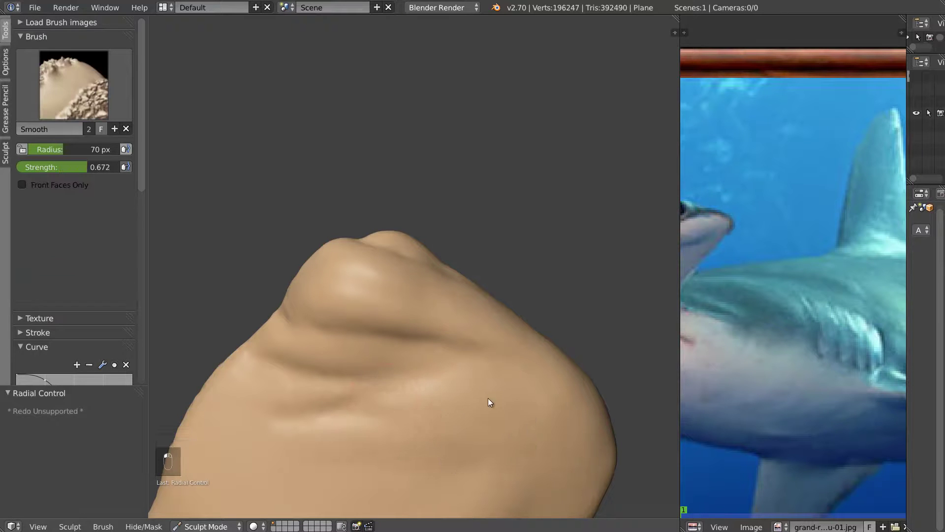
{"action": "key", "text": "s"}
{"action": "key", "text": "c"}
{"action": "mouse_move", "coordinate": [256, 369]}
{"action": "left_mouse_down"}
{"action": "mouse_move", "coordinate": [236, 382]}
{"action": "mouse_move", "coordinate": [295, 401]}
{"action": "mouse_move", "coordinate": [255, 420]}
{"action": "mouse_move", "coordinate": [210, 396]}
{"action": "left_mouse_up"}
{"action": "mouse_move", "coordinate": [266, 434]}
{"action": "left_mouse_down"}
{"action": "mouse_move", "coordinate": [194, 454]}
{"action": "mouse_move", "coordinate": [266, 468]}
{"action": "left_mouse_up"}
{"action": "mouse_move", "coordinate": [413, 355]}
{"action": "middle_mouse_down"}
{"action": "mouse_move", "coordinate": [392, 349]}
{"action": "mouse_move", "coordinate": [389, 392]}
{"action": "middle_mouse_up"}
{"action": "left_click_drag", "start_coordinate": [354, 338], "coordinate": [481, 340]}
- Resize the Draw brush and refine the upper and rear rim of the eye bulge from several angles
{"action": "mouse_move", "coordinate": [480, 339]}
{"action": "middle_mouse_down"}
{"action": "mouse_move", "coordinate": [395, 361]}
{"action": "mouse_move", "coordinate": [331, 273]}
{"action": "mouse_move", "coordinate": [382, 267]}
{"action": "mouse_move", "coordinate": [315, 248]}
{"action": "middle_mouse_up"}
{"action": "key", "text": "d"}
{"action": "key", "text": "f"}
{"action": "left_click", "coordinate": [339, 264]}
{"action": "scroll", "coordinate": [69, 168], "scroll_direction": "down", "scroll_amount": 5}
{"action": "scroll", "coordinate": [70, 167], "scroll_direction": "down", "scroll_amount": 4}
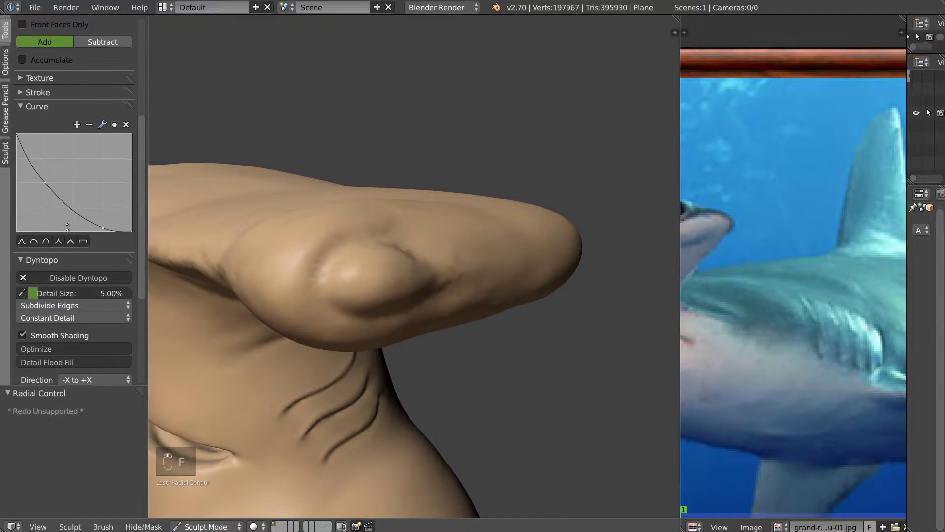
{"action": "middle_click_drag", "start_coordinate": [351, 273], "coordinate": [396, 272]}
{"action": "mouse_move", "coordinate": [385, 256]}
{"action": "left_mouse_down"}
{"action": "mouse_move", "coordinate": [318, 276]}
{"action": "mouse_move", "coordinate": [327, 267]}
{"action": "left_mouse_up"}
{"action": "middle_click_drag", "start_coordinate": [338, 245], "coordinate": [304, 296]}
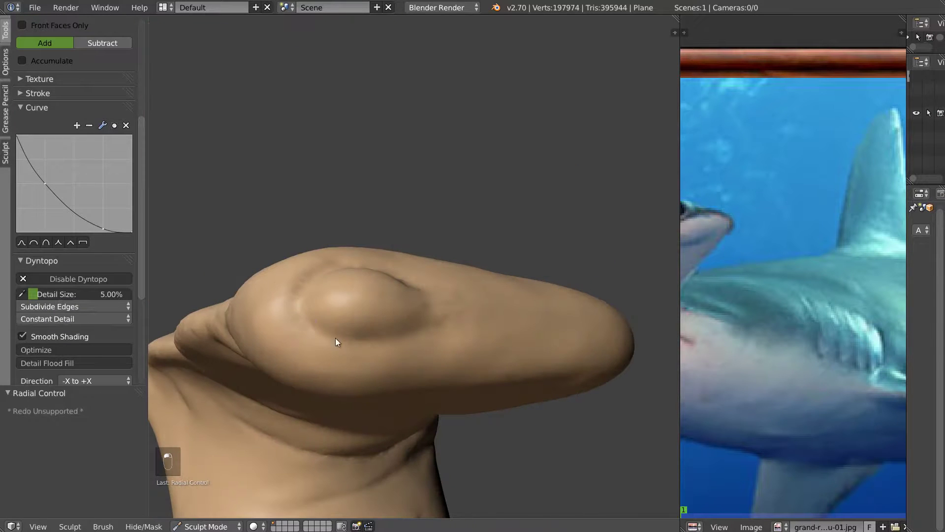
{"action": "middle_click_drag", "start_coordinate": [393, 317], "coordinate": [419, 300]}
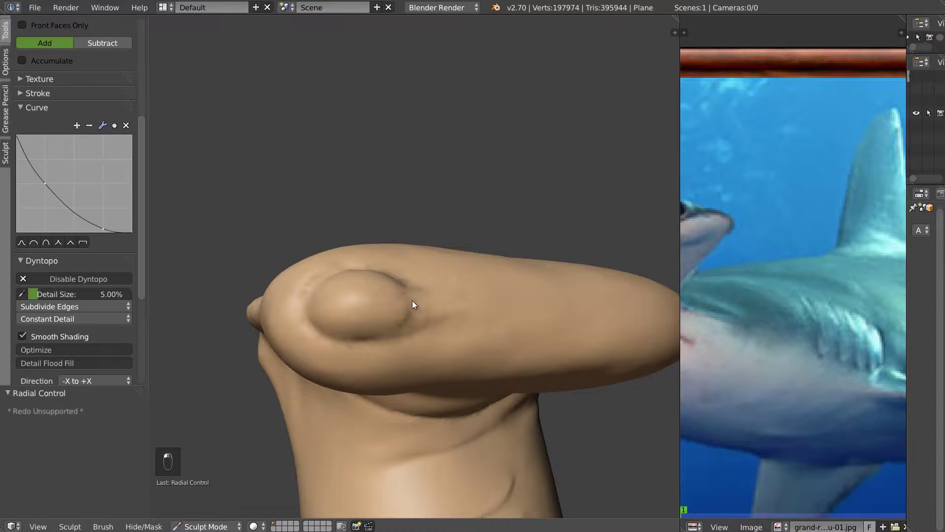
{"action": "left_click_drag", "start_coordinate": [418, 300], "coordinate": [437, 309]}
{"action": "mouse_move", "coordinate": [437, 309]}
{"action": "middle_mouse_down"}
{"action": "mouse_move", "coordinate": [429, 276]}
{"action": "mouse_move", "coordinate": [376, 289]}
{"action": "mouse_move", "coordinate": [448, 270]}
{"action": "middle_mouse_up"}
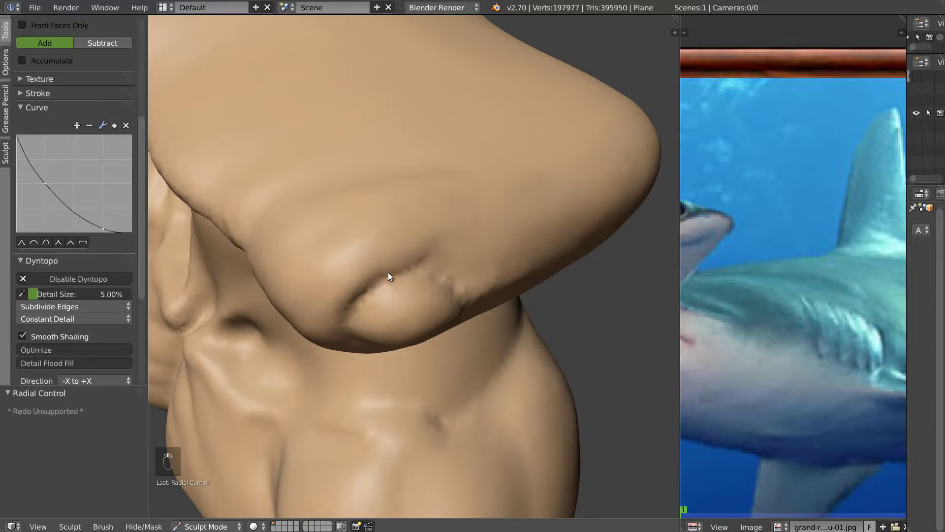
- Resize the Clay brush and build up the head surface above and behind the eye bulge
{"action": "key", "text": "c"}
{"action": "key", "text": "f"}
{"action": "left_click", "coordinate": [397, 258]}
{"action": "mouse_move", "coordinate": [422, 256]}
{"action": "left_mouse_down"}
{"action": "mouse_move", "coordinate": [471, 258]}
{"action": "mouse_move", "coordinate": [455, 252]}
{"action": "left_mouse_up"}
{"action": "mouse_move", "coordinate": [486, 292]}
{"action": "middle_mouse_down"}
{"action": "mouse_move", "coordinate": [473, 270]}
{"action": "mouse_move", "coordinate": [462, 332]}
{"action": "mouse_move", "coordinate": [461, 295]}
{"action": "mouse_move", "coordinate": [480, 297]}
{"action": "middle_mouse_up"}
{"action": "mouse_move", "coordinate": [481, 323]}
{"action": "left_mouse_down"}
{"action": "mouse_move", "coordinate": [506, 312]}
{"action": "mouse_move", "coordinate": [477, 321]}
{"action": "left_mouse_up"}
{"action": "mouse_move", "coordinate": [477, 321]}
{"action": "middle_mouse_down"}
{"action": "mouse_move", "coordinate": [481, 287]}
{"action": "mouse_move", "coordinate": [402, 370]}
{"action": "middle_mouse_up"}
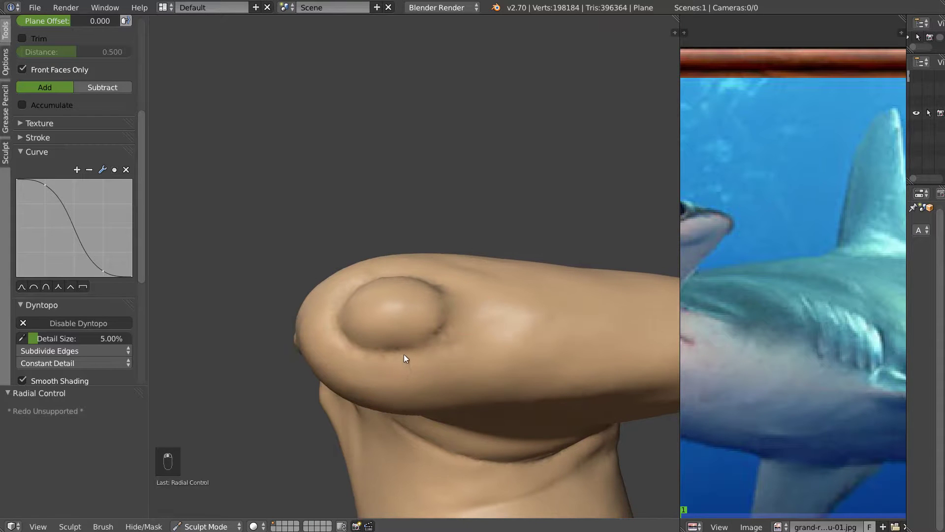
- Sculpt a curved fold around the rear side of the eye bulge with Draw brush strokes
{"action": "key", "text": "d"}
{"action": "mouse_move", "coordinate": [410, 330]}
{"action": "middle_mouse_down"}
{"action": "mouse_move", "coordinate": [427, 325]}
{"action": "mouse_move", "coordinate": [338, 346]}
{"action": "middle_mouse_up"}
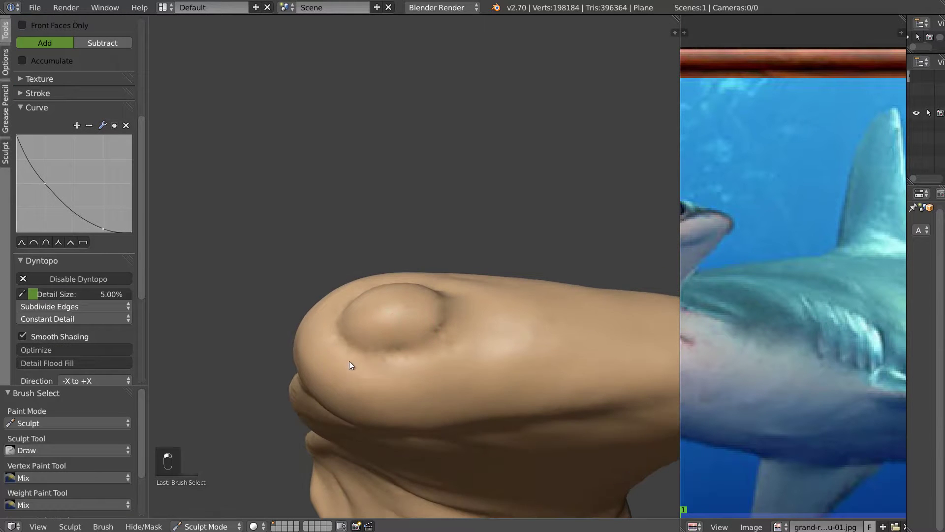
{"action": "middle_click_drag", "start_coordinate": [516, 333], "coordinate": [486, 351]}
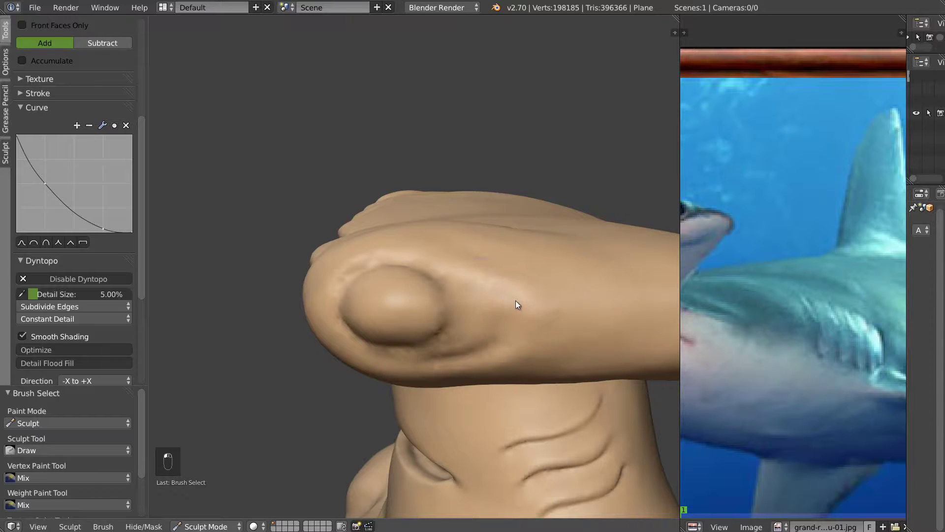
{"action": "mouse_move", "coordinate": [437, 255]}
{"action": "middle_mouse_down"}
{"action": "mouse_move", "coordinate": [459, 310]}
{"action": "mouse_move", "coordinate": [397, 252]}
{"action": "middle_mouse_up"}
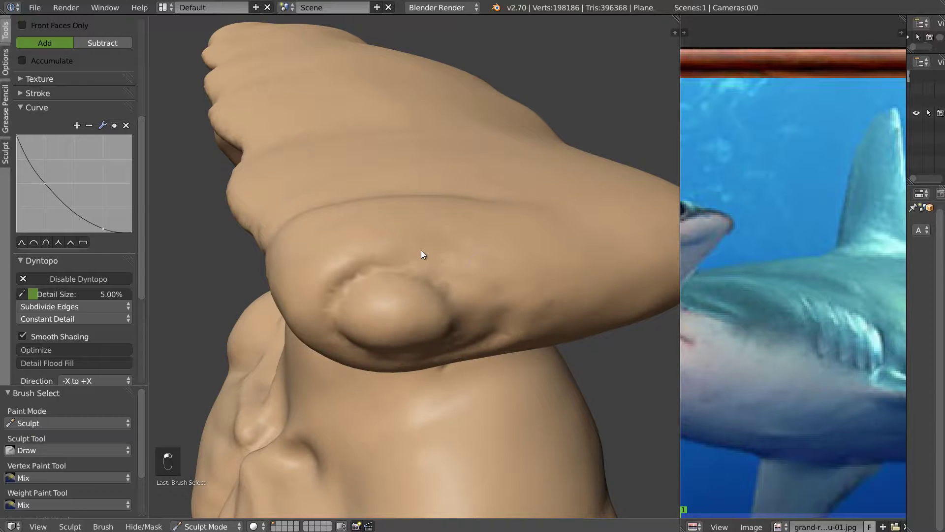
{"action": "middle_click_drag", "start_coordinate": [518, 275], "coordinate": [490, 286]}
{"action": "left_click_drag", "start_coordinate": [492, 288], "coordinate": [512, 311]}
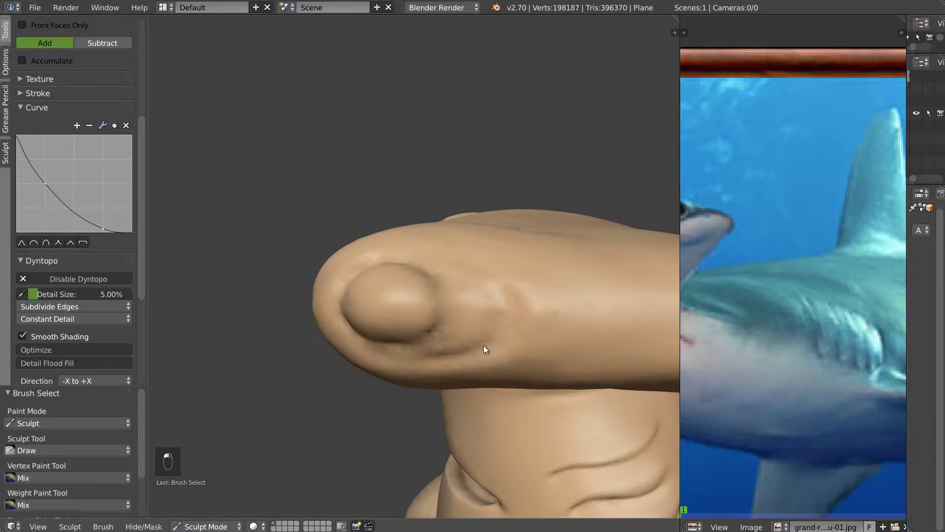
{"action": "middle_click_drag", "start_coordinate": [480, 306], "coordinate": [535, 323]}
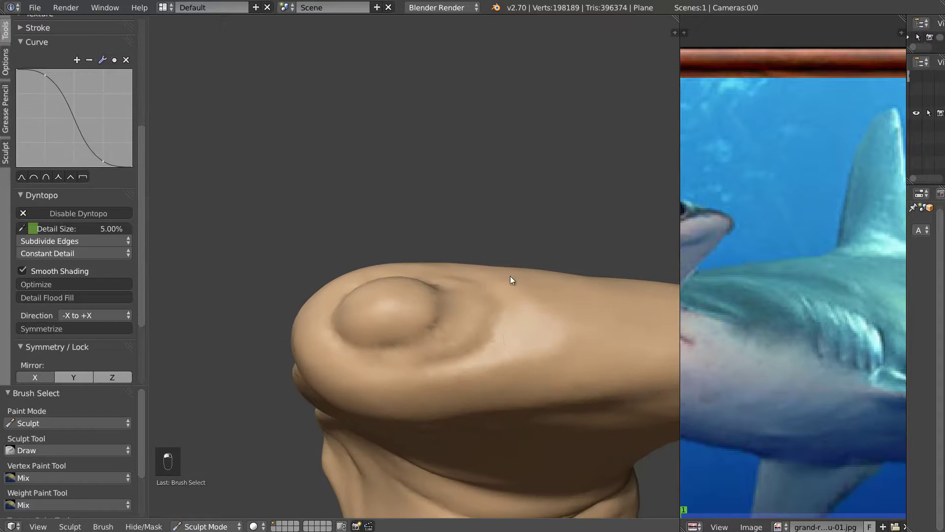
- Smooth the surface behind the curved fold and rework the rear rim of the eye bulge with the Draw brush
{"action": "mouse_move", "coordinate": [574, 316]}
{"action": "left_mouse_down", "text": "shift"}
{"action": "mouse_move", "coordinate": [553, 341]}
{"action": "mouse_move", "coordinate": [450, 371]}
{"action": "mouse_move", "coordinate": [530, 309]}
{"action": "left_mouse_up", "text": "shift"}
{"action": "mouse_move", "coordinate": [531, 314]}
{"action": "middle_mouse_down"}
{"action": "mouse_move", "coordinate": [456, 338]}
{"action": "mouse_move", "coordinate": [456, 323]}
{"action": "mouse_move", "coordinate": [432, 340]}
{"action": "middle_mouse_up"}
{"action": "key", "text": "d"}
{"action": "mouse_move", "coordinate": [410, 345]}
{"action": "left_mouse_down"}
{"action": "mouse_move", "coordinate": [447, 298]}
{"action": "mouse_move", "coordinate": [443, 287]}
{"action": "left_mouse_up"}
{"action": "middle_click_drag", "start_coordinate": [443, 289], "coordinate": [450, 335]}
{"action": "left_click_drag", "start_coordinate": [441, 312], "coordinate": [427, 339], "text": "shift"}
{"action": "middle_click_drag", "start_coordinate": [426, 338], "coordinate": [427, 274]}
- Adjust the brush radius and sharpen the crease around the base of the eye bulge with the Pinch brush
{"action": "key", "text": "c"}
{"action": "key", "text": "f"}
{"action": "left_click", "coordinate": [338, 303]}
{"action": "mouse_move", "coordinate": [338, 304]}
{"action": "middle_mouse_down"}
{"action": "mouse_move", "coordinate": [320, 278]}
{"action": "mouse_move", "coordinate": [347, 256]}
{"action": "mouse_move", "coordinate": [321, 249]}
{"action": "mouse_move", "coordinate": [344, 299]}
{"action": "middle_mouse_up"}
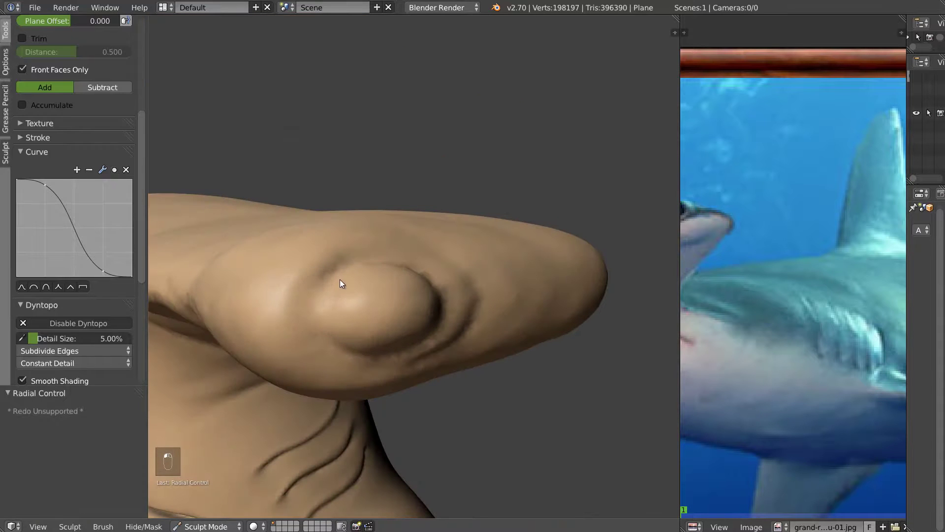
{"action": "key", "text": "p"}
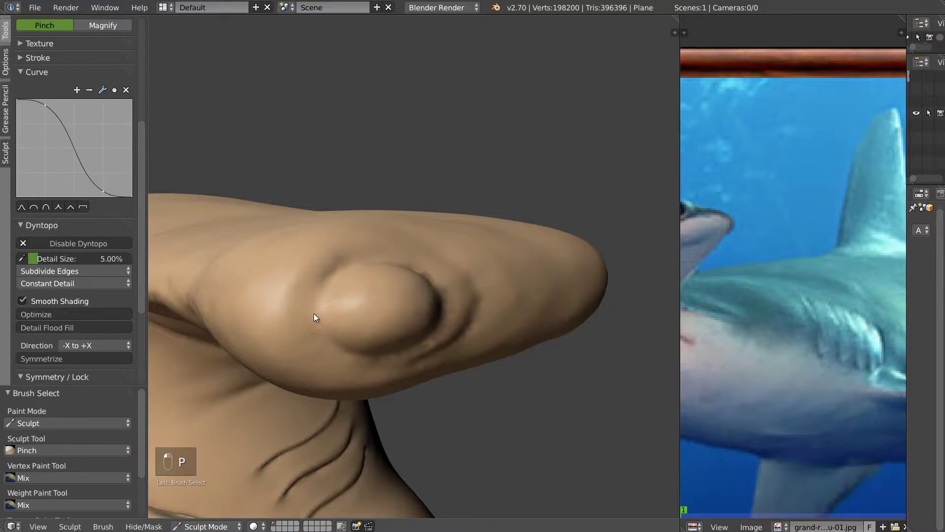
{"action": "middle_click_drag", "start_coordinate": [364, 323], "coordinate": [354, 355]}
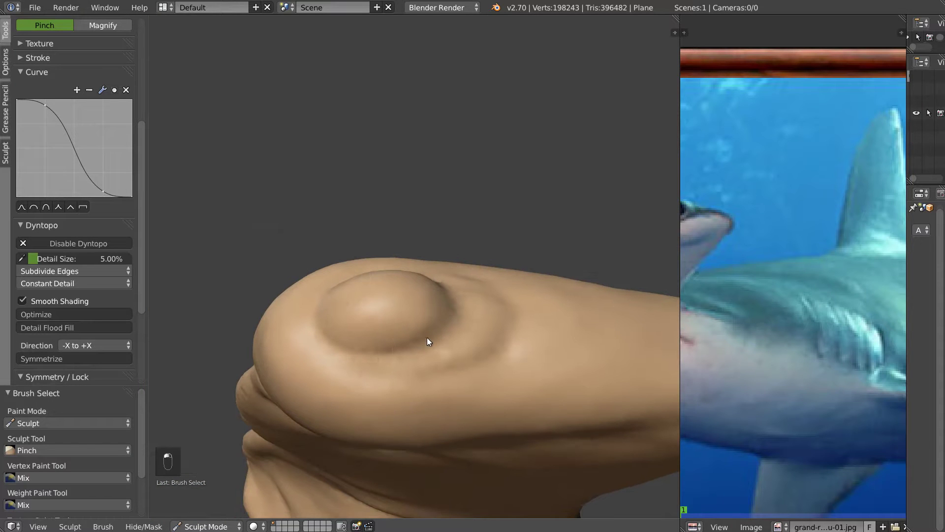
{"action": "middle_click_drag", "start_coordinate": [457, 308], "coordinate": [421, 330]}
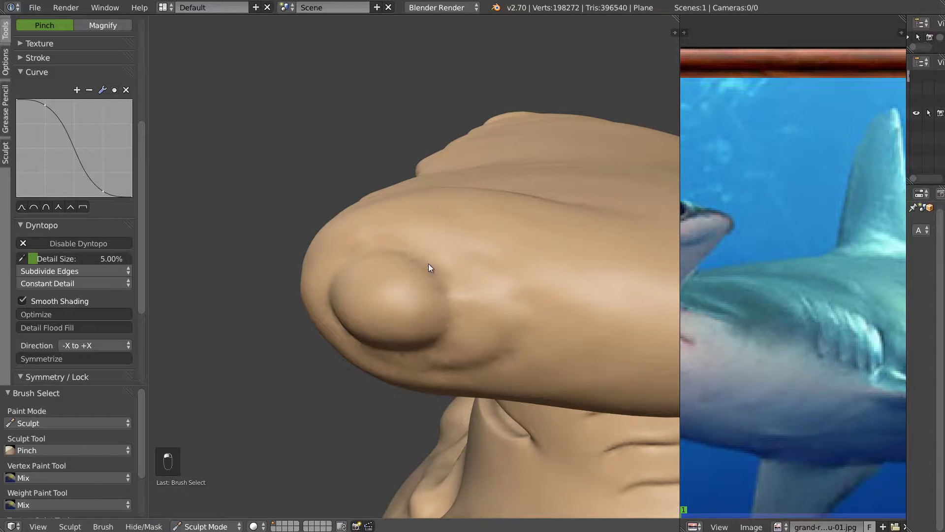
{"action": "middle_click_drag", "start_coordinate": [386, 254], "coordinate": [447, 301]}
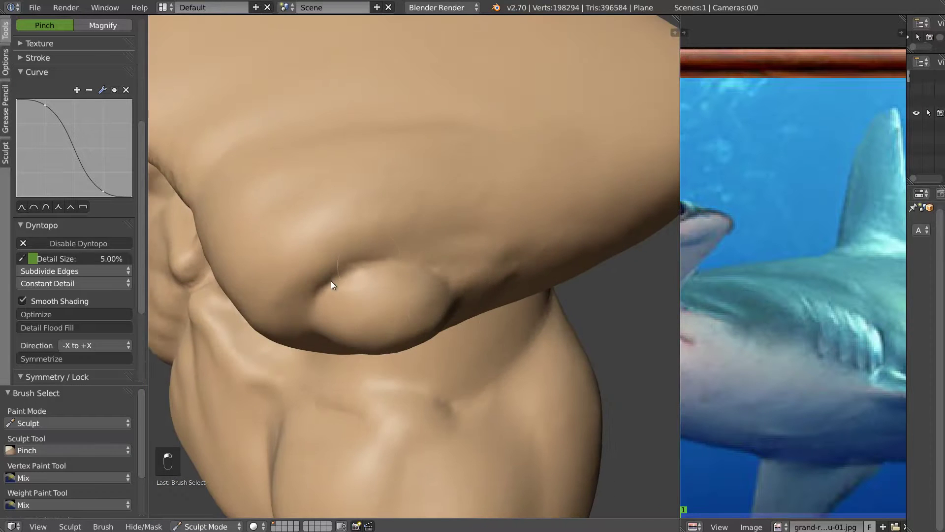
{"action": "left_click_drag", "start_coordinate": [309, 309], "coordinate": [323, 336]}
{"action": "middle_click_drag", "start_coordinate": [336, 347], "coordinate": [318, 299]}
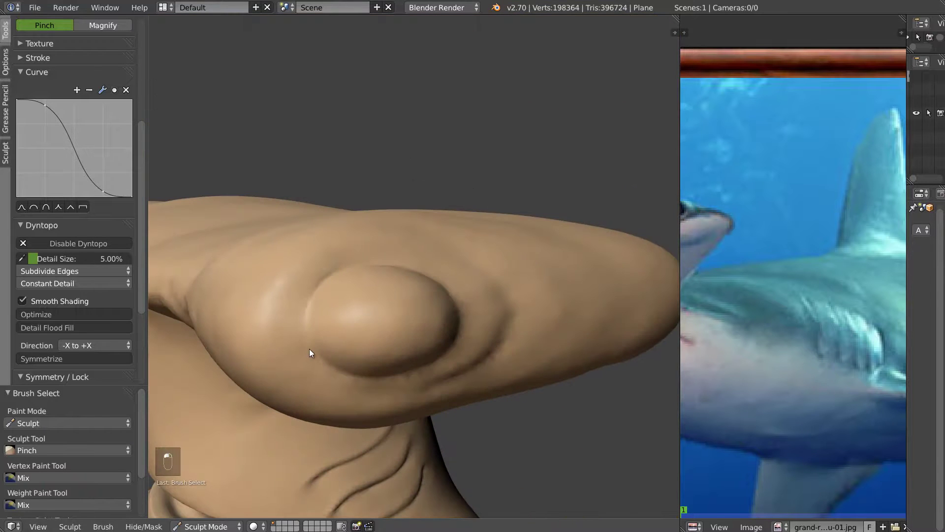
- Pinch the lower and rear rim of the eye bulge and the edge of the curved fold behind it
{"action": "left_click", "coordinate": [339, 367]}
{"action": "mouse_move", "coordinate": [338, 367]}
{"action": "middle_mouse_down"}
{"action": "mouse_move", "coordinate": [344, 293]}
{"action": "mouse_move", "coordinate": [351, 380]}
{"action": "middle_mouse_up"}
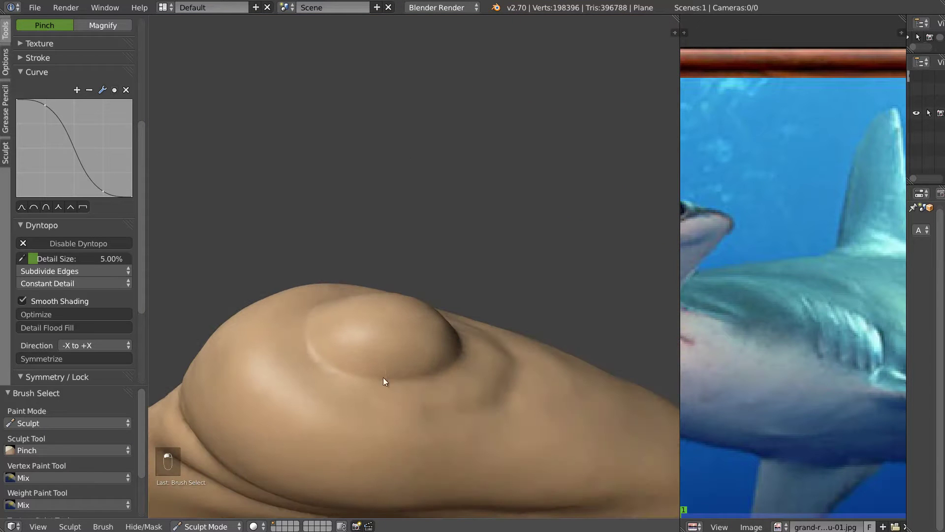
{"action": "left_click_drag", "start_coordinate": [454, 364], "coordinate": [445, 347]}
{"action": "middle_click_drag", "start_coordinate": [444, 347], "coordinate": [453, 395]}
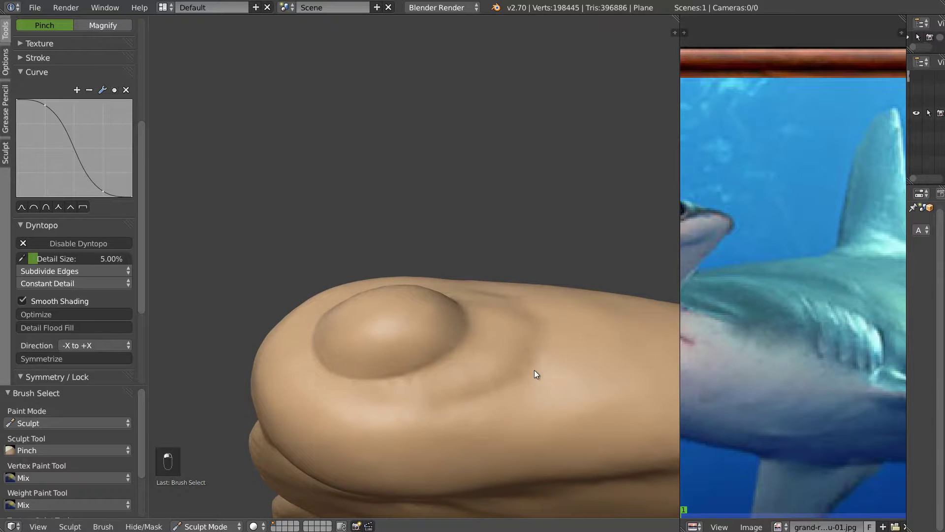
{"action": "left_click_drag", "start_coordinate": [456, 403], "coordinate": [514, 373]}
{"action": "middle_click_drag", "start_coordinate": [515, 373], "coordinate": [518, 382]}
{"action": "left_click", "coordinate": [433, 234]}
{"action": "mouse_move", "coordinate": [432, 234]}
{"action": "middle_mouse_down"}
{"action": "mouse_move", "coordinate": [498, 289]}
{"action": "mouse_move", "coordinate": [433, 260]}
{"action": "mouse_move", "coordinate": [497, 257]}
{"action": "middle_mouse_up"}
{"action": "left_click_drag", "start_coordinate": [543, 317], "coordinate": [483, 296]}
{"action": "middle_click_drag", "start_coordinate": [483, 296], "coordinate": [511, 276]}
- Resize the Clay brush and fill the area between the eye bulge and the curved fold behind it
{"action": "key", "text": "c"}
{"action": "key", "text": "f"}
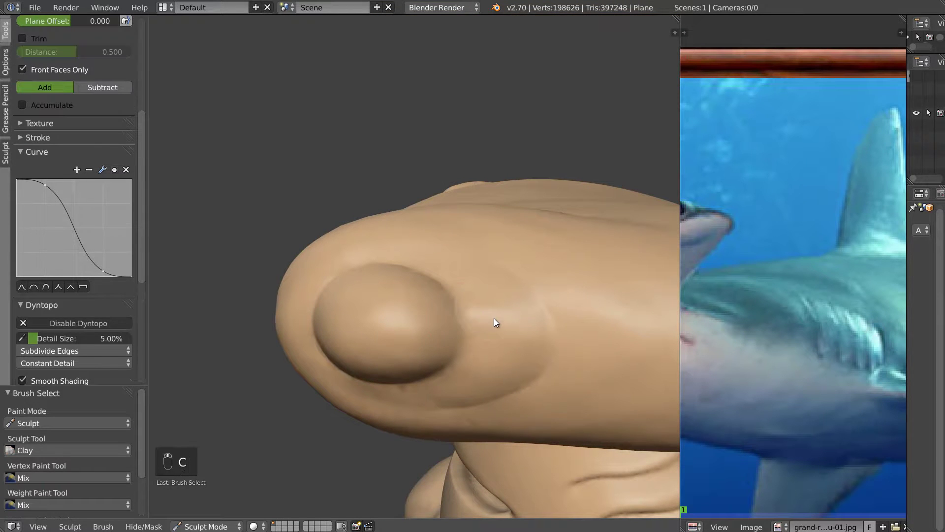
{"action": "left_click", "coordinate": [455, 395]}
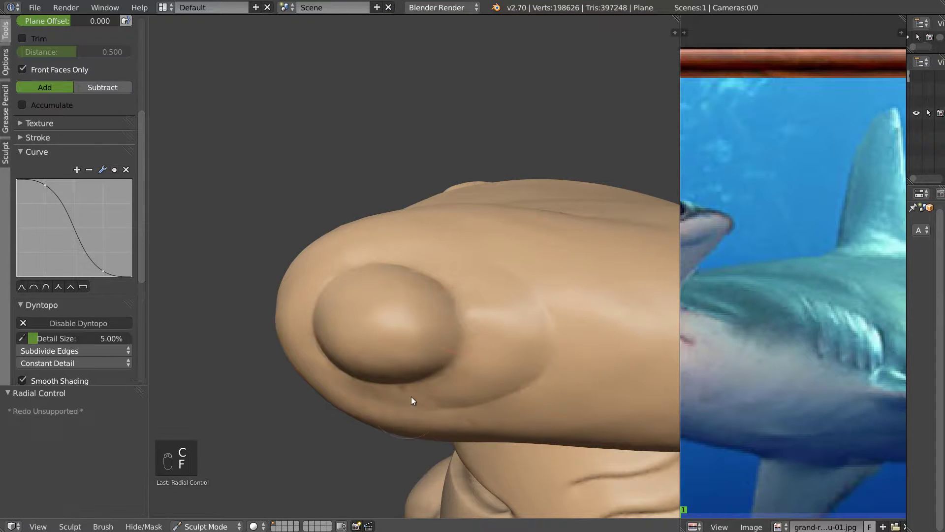
{"action": "key", "text": "f"}
{"action": "left_click", "coordinate": [439, 386]}
{"action": "middle_click_drag", "start_coordinate": [441, 370], "coordinate": [394, 405]}
{"action": "mouse_move", "coordinate": [441, 391]}
{"action": "left_mouse_down"}
{"action": "mouse_move", "coordinate": [451, 396]}
{"action": "mouse_move", "coordinate": [501, 374]}
{"action": "left_mouse_up"}
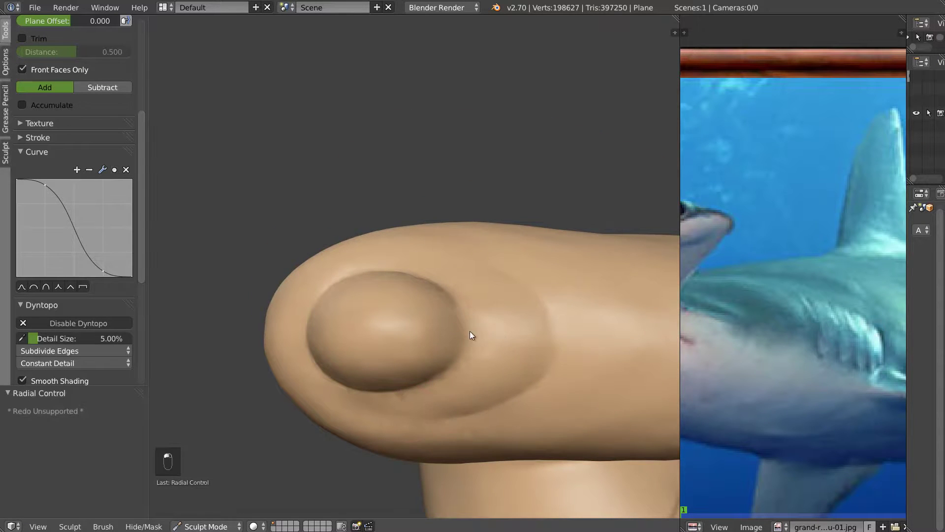
- Check the rim of the eye bulge from several angles and switch to the Pinch brush with an adjusted radius
{"action": "middle_click_drag", "start_coordinate": [470, 319], "coordinate": [444, 260]}
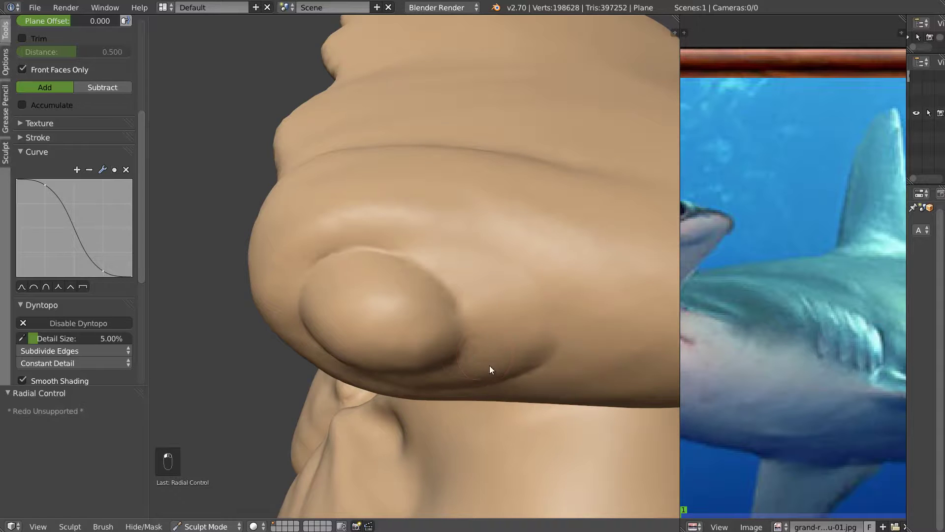
{"action": "middle_click_drag", "start_coordinate": [540, 311], "coordinate": [477, 274]}
{"action": "scroll", "coordinate": [522, 291], "scroll_direction": "up", "scroll_amount": 3}
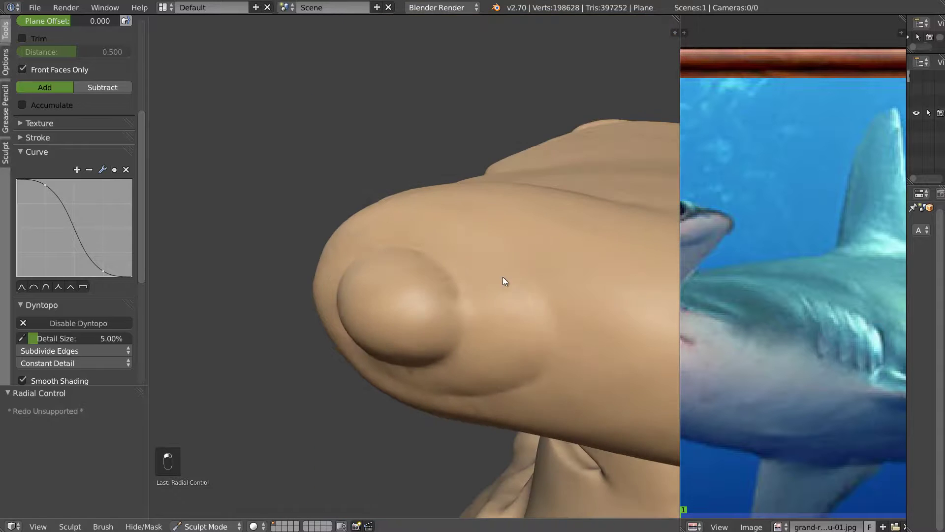
{"action": "mouse_move", "coordinate": [453, 329]}
{"action": "middle_mouse_down"}
{"action": "mouse_move", "coordinate": [471, 312]}
{"action": "mouse_move", "coordinate": [459, 234]}
{"action": "middle_mouse_up"}
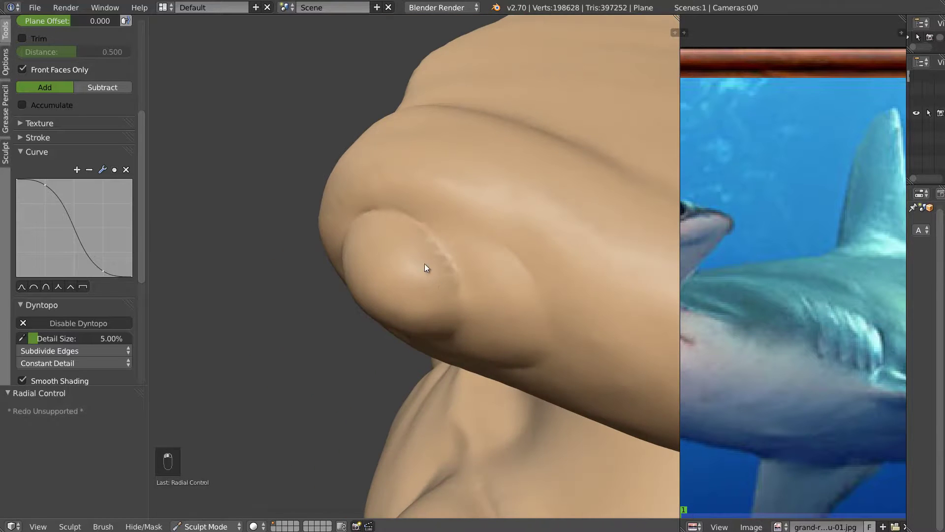
{"action": "key", "text": "f"}
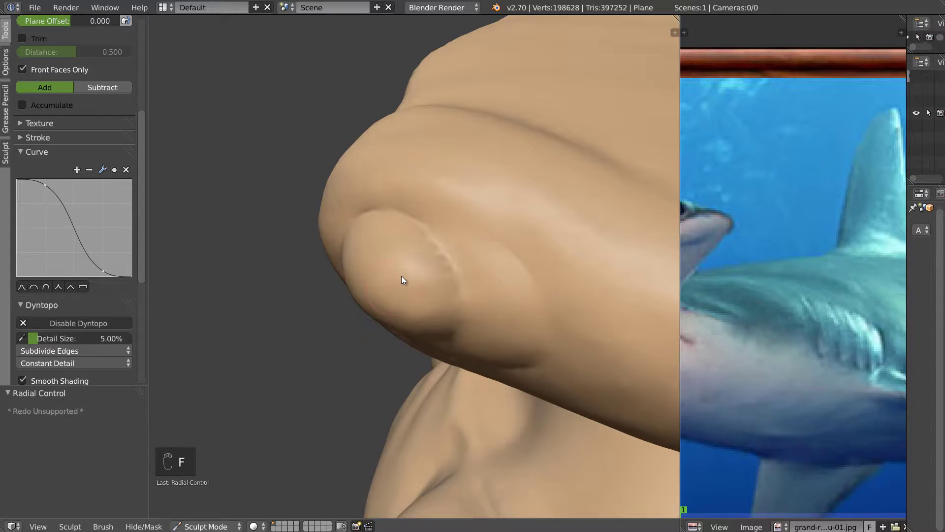
{"action": "middle_click_drag", "start_coordinate": [404, 275], "coordinate": [428, 251]}
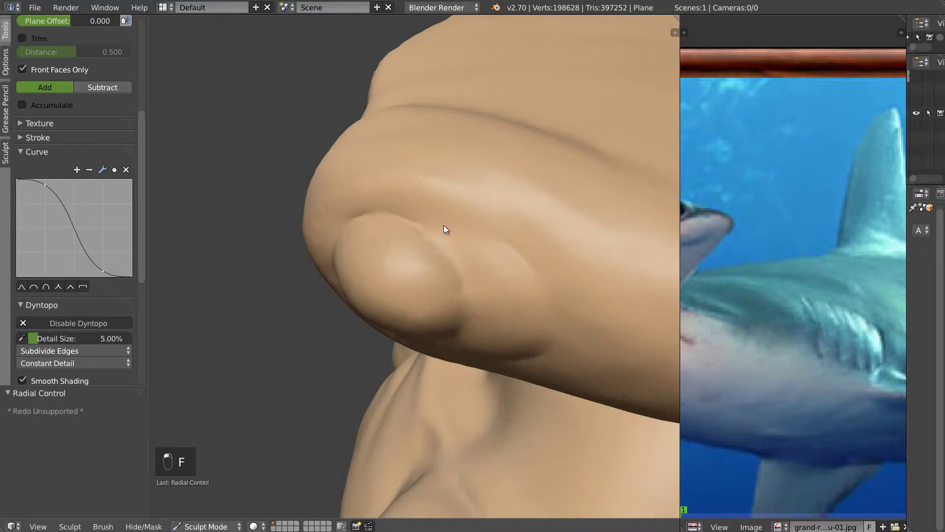
{"action": "key", "text": "p"}
{"action": "key", "text": "f"}
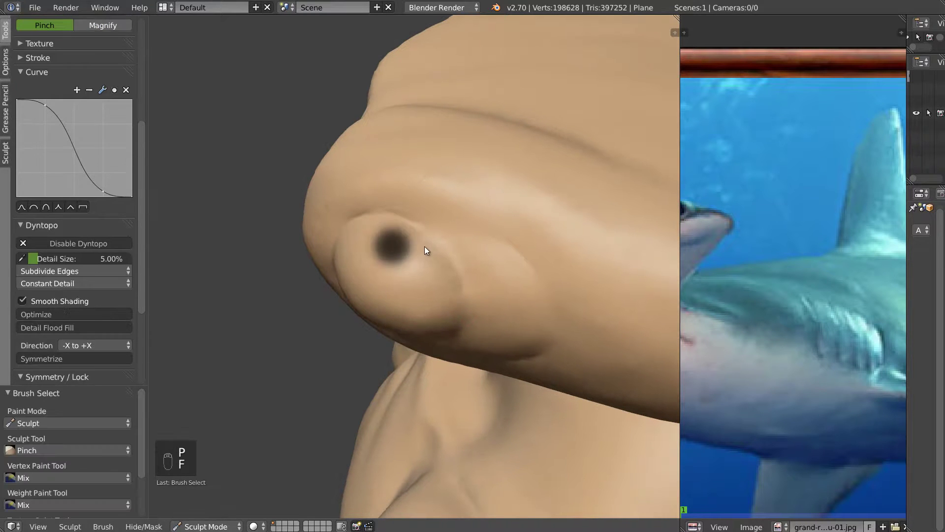
{"action": "left_click", "coordinate": [416, 251]}
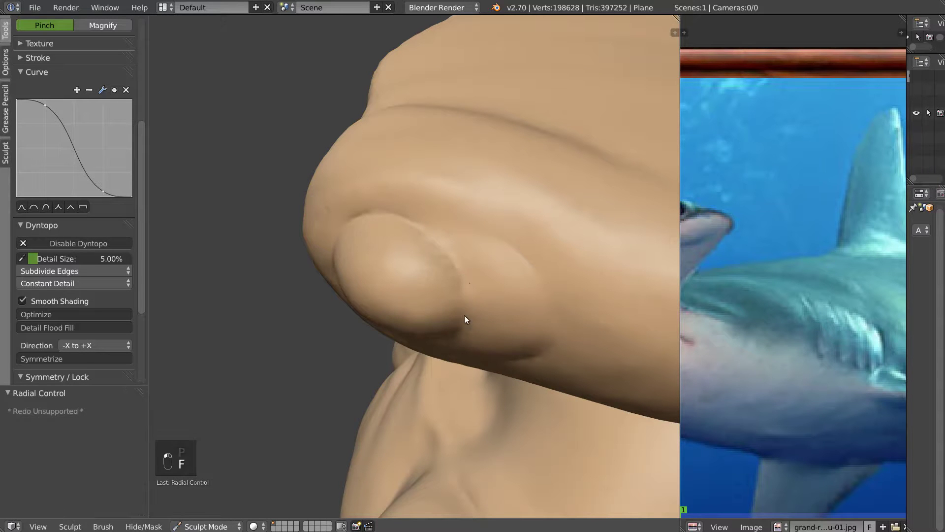
{"action": "key", "text": "space"}
{"action": "key", "text": "Escape"}
{"action": "mouse_move", "coordinate": [425, 275]}
{"action": "middle_mouse_down"}
{"action": "mouse_move", "coordinate": [439, 268]}
{"action": "mouse_move", "coordinate": [424, 267]}
{"action": "middle_mouse_up"}
{"action": "key", "text": "space"}
{"action": "key", "text": "Escape"}
{"action": "middle_click_drag", "start_coordinate": [472, 232], "coordinate": [468, 226]}
{"action": "key", "text": "space"}
{"action": "left_click", "coordinate": [442, 255]}
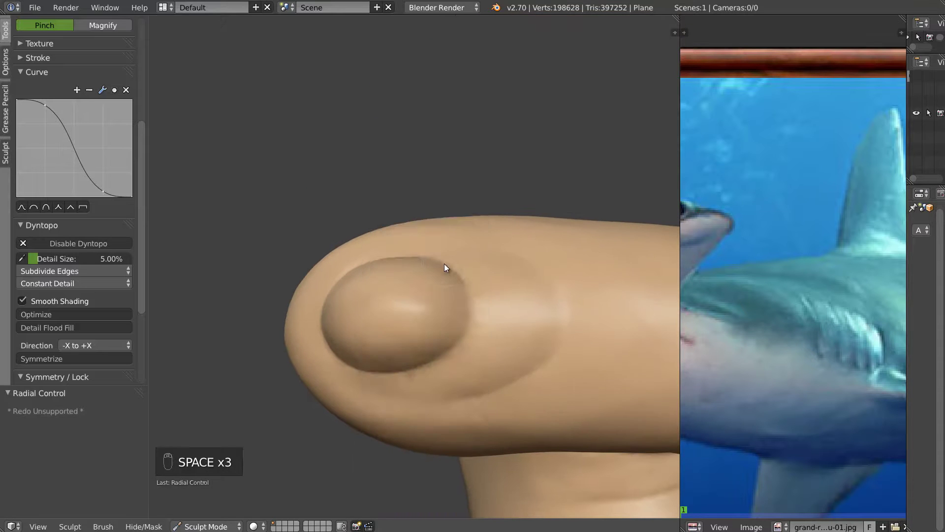
- Turn off the Only Render display option and bring the wireframed eye bulge into close view
{"action": "key", "text": "n"}
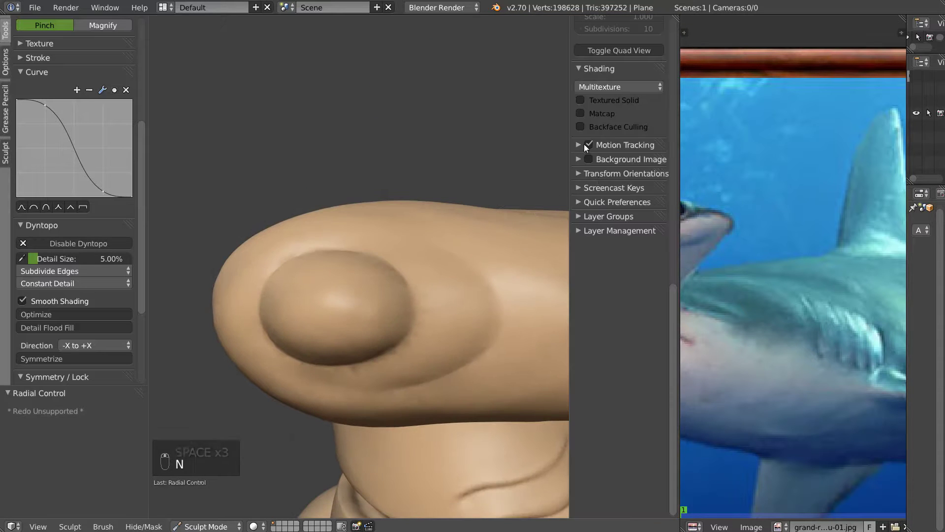
{"action": "left_click", "coordinate": [580, 68]}
{"action": "scroll", "coordinate": [598, 273], "scroll_direction": "up", "scroll_amount": 8}
{"action": "scroll", "coordinate": [598, 273], "scroll_direction": "up", "scroll_amount": 1}
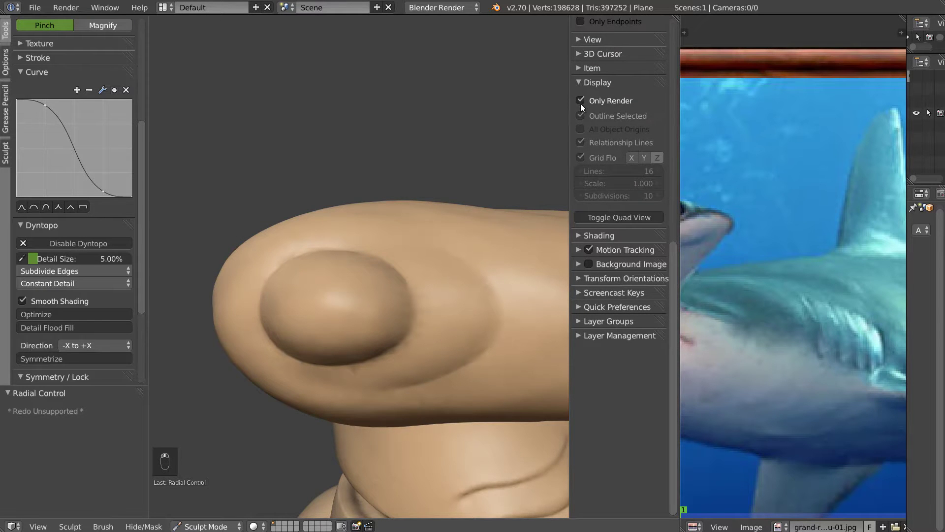
{"action": "left_click", "coordinate": [579, 100]}
{"action": "mouse_move", "coordinate": [391, 252]}
{"action": "middle_mouse_down"}
{"action": "mouse_move", "coordinate": [374, 276]}
{"action": "mouse_move", "coordinate": [399, 280]}
{"action": "middle_mouse_up"}
{"action": "scroll", "coordinate": [398, 277], "scroll_direction": "up", "scroll_amount": 5}
{"action": "scroll", "coordinate": [396, 279], "scroll_direction": "down", "scroll_amount": 2}
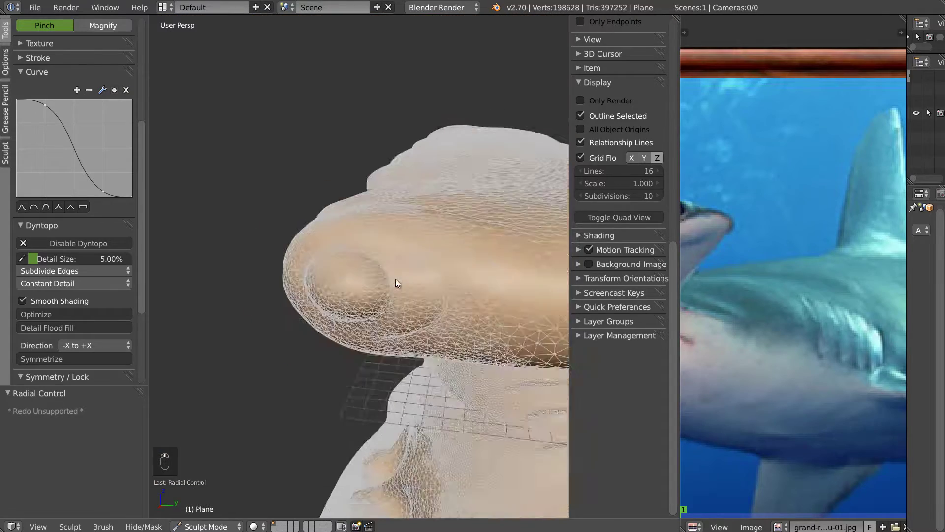
{"action": "scroll", "coordinate": [395, 279], "scroll_direction": "up", "scroll_amount": 1}
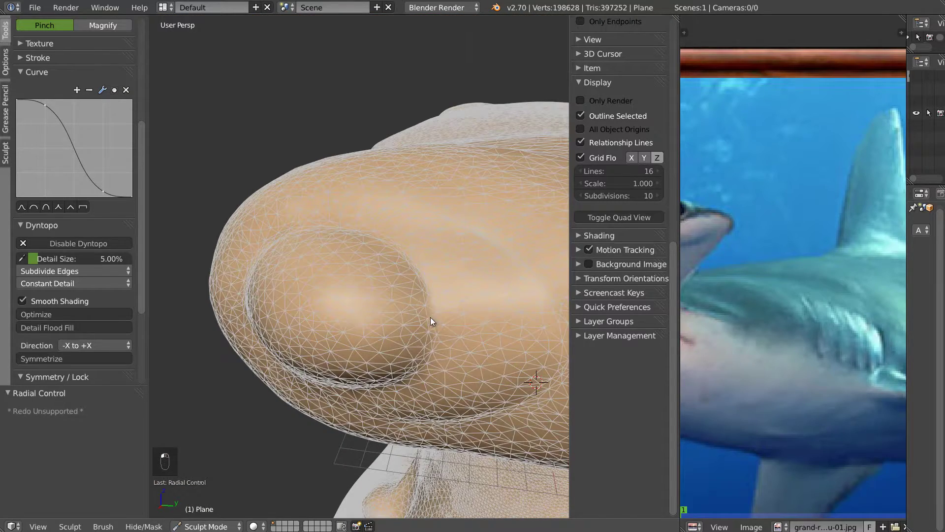
- Pinch the lower rear rim of the eye bulge while the wireframe is displayed
{"action": "left_click_drag", "start_coordinate": [438, 318], "coordinate": [414, 373]}
{"action": "mouse_move", "coordinate": [393, 325]}
{"action": "middle_mouse_down"}
{"action": "mouse_move", "coordinate": [404, 258]}
{"action": "mouse_move", "coordinate": [298, 427]}
{"action": "middle_mouse_up"}
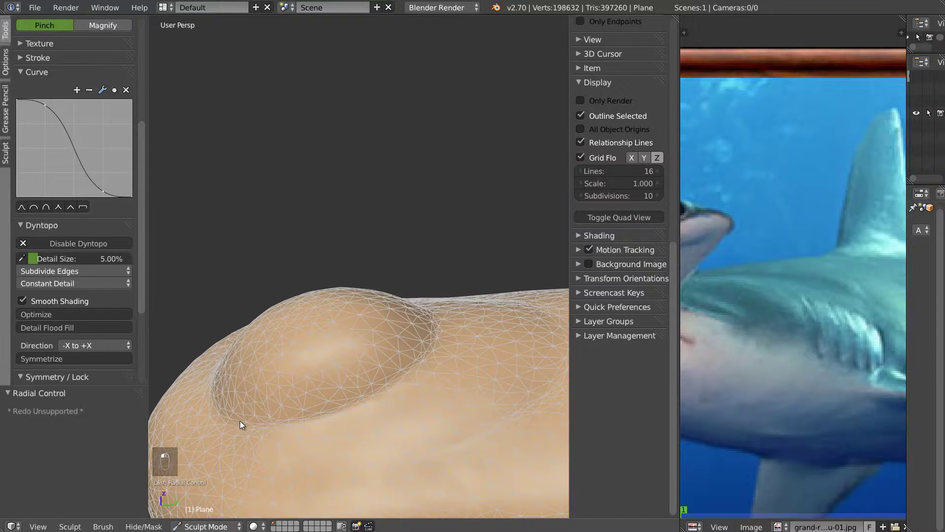
{"action": "mouse_move", "coordinate": [400, 339]}
{"action": "middle_mouse_down"}
{"action": "mouse_move", "coordinate": [408, 388]}
{"action": "mouse_move", "coordinate": [374, 302]}
{"action": "mouse_move", "coordinate": [303, 286]}
{"action": "mouse_move", "coordinate": [300, 261]}
{"action": "mouse_move", "coordinate": [284, 282]}
{"action": "mouse_move", "coordinate": [335, 253]}
{"action": "mouse_move", "coordinate": [311, 236]}
{"action": "middle_mouse_up"}
{"action": "scroll", "coordinate": [345, 291], "scroll_direction": "down", "scroll_amount": 3}
- Hide the wireframe and pinch the folds beside the bulge at the head tip
{"action": "key", "text": "space"}
{"action": "left_click", "coordinate": [288, 239]}
{"action": "left_click_drag", "start_coordinate": [310, 236], "coordinate": [372, 285]}
{"action": "mouse_move", "coordinate": [371, 285]}
{"action": "middle_mouse_down"}
{"action": "mouse_move", "coordinate": [337, 232]}
{"action": "mouse_move", "coordinate": [342, 240]}
{"action": "middle_mouse_up"}
{"action": "left_click_drag", "start_coordinate": [457, 279], "coordinate": [310, 289]}
{"action": "mouse_move", "coordinate": [266, 327]}
{"action": "left_mouse_down"}
{"action": "mouse_move", "coordinate": [243, 323]}
{"action": "mouse_move", "coordinate": [362, 324]}
{"action": "mouse_move", "coordinate": [276, 304]}
{"action": "left_mouse_up"}
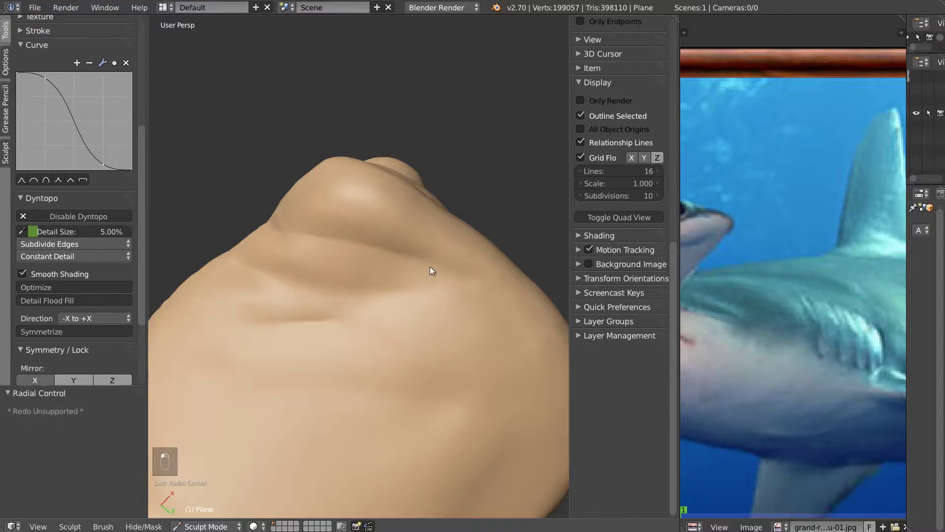
{"action": "mouse_move", "coordinate": [281, 218]}
{"action": "middle_mouse_down"}
{"action": "mouse_move", "coordinate": [335, 292]}
{"action": "mouse_move", "coordinate": [336, 319]}
{"action": "mouse_move", "coordinate": [318, 247]}
{"action": "mouse_move", "coordinate": [331, 251]}
{"action": "mouse_move", "coordinate": [344, 176]}
{"action": "middle_mouse_up"}
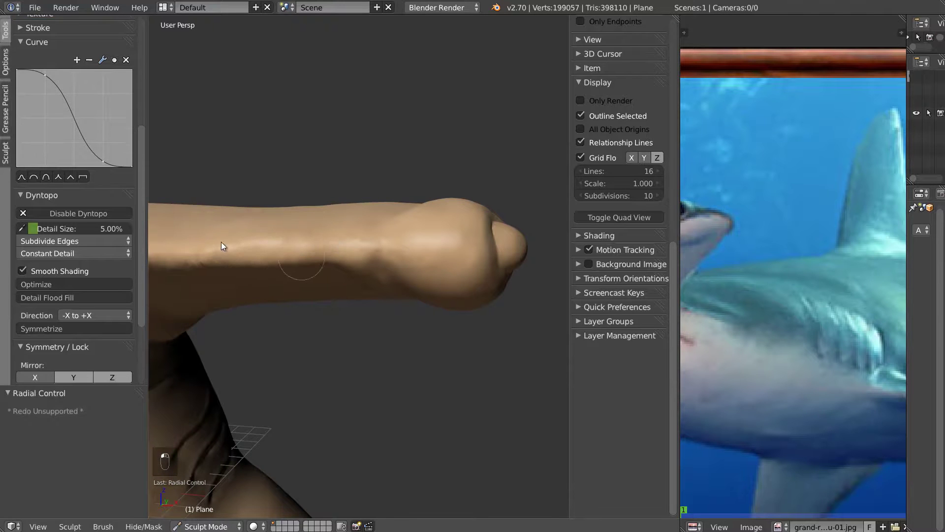
- Pinch the diagonal ridge on the upper surface of the head near the tip
{"action": "middle_click_drag", "start_coordinate": [348, 223], "coordinate": [404, 234]}
{"action": "left_click", "coordinate": [432, 179]}
{"action": "mouse_move", "coordinate": [431, 178]}
{"action": "middle_mouse_down"}
{"action": "mouse_move", "coordinate": [401, 245]}
{"action": "mouse_move", "coordinate": [386, 220]}
{"action": "middle_mouse_up"}
{"action": "left_click_drag", "start_coordinate": [468, 160], "coordinate": [522, 114]}
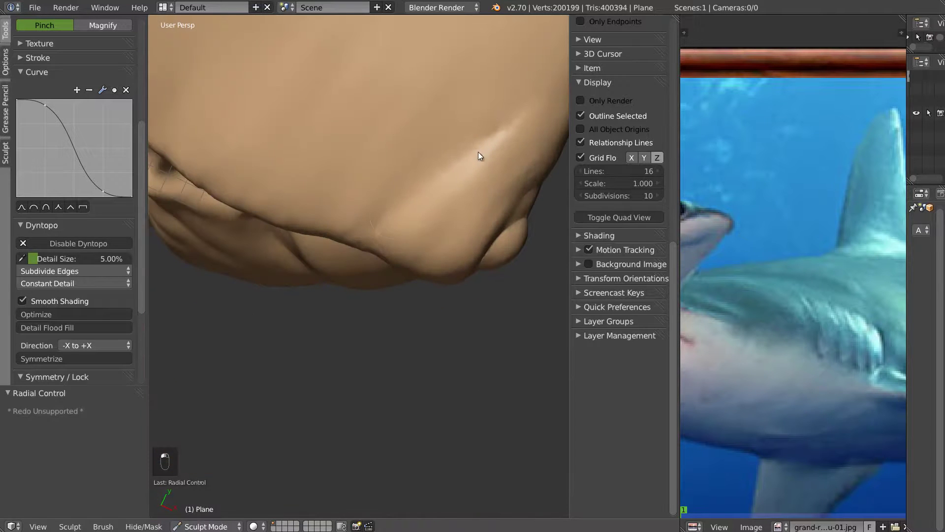
{"action": "left_click_drag", "start_coordinate": [376, 231], "coordinate": [487, 204]}
{"action": "mouse_move", "coordinate": [454, 239]}
{"action": "middle_mouse_down"}
{"action": "mouse_move", "coordinate": [424, 203]}
{"action": "mouse_move", "coordinate": [446, 183]}
{"action": "mouse_move", "coordinate": [436, 196]}
{"action": "middle_mouse_up"}
- Resize the Clay brush and fill the surface around the diagonal ridge near the head tip
{"action": "key", "text": "c"}
{"action": "key", "text": "f"}
{"action": "left_click", "coordinate": [426, 247]}
{"action": "mouse_move", "coordinate": [453, 213]}
{"action": "left_mouse_down"}
{"action": "mouse_move", "coordinate": [470, 207]}
{"action": "mouse_move", "coordinate": [477, 226]}
{"action": "mouse_move", "coordinate": [398, 275]}
{"action": "mouse_move", "coordinate": [444, 204]}
{"action": "left_mouse_up"}
{"action": "middle_click_drag", "start_coordinate": [443, 205], "coordinate": [318, 281]}
{"action": "mouse_move", "coordinate": [319, 281]}
{"action": "left_mouse_down"}
{"action": "mouse_move", "coordinate": [329, 249]}
{"action": "mouse_move", "coordinate": [368, 281]}
{"action": "left_mouse_up"}
{"action": "middle_click_drag", "start_coordinate": [369, 280], "coordinate": [321, 241]}
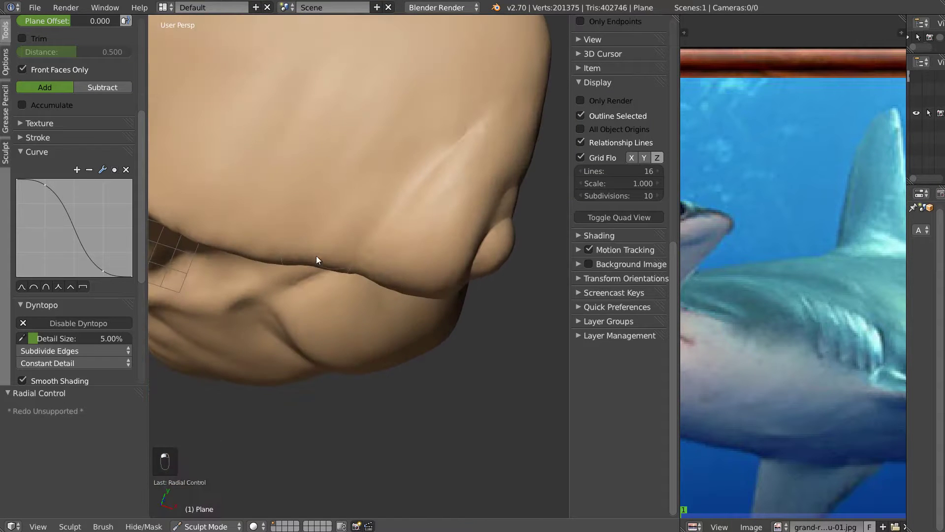
- Extend the clay along the diagonal ridge and smooth the surface beside it
{"action": "mouse_move", "coordinate": [310, 238]}
{"action": "left_mouse_down"}
{"action": "mouse_move", "coordinate": [359, 182]}
{"action": "mouse_move", "coordinate": [383, 189]}
{"action": "mouse_move", "coordinate": [460, 172]}
{"action": "mouse_move", "coordinate": [513, 85]}
{"action": "mouse_move", "coordinate": [514, 117]}
{"action": "mouse_move", "coordinate": [482, 134]}
{"action": "left_mouse_up"}
{"action": "mouse_move", "coordinate": [380, 115]}
{"action": "left_mouse_down"}
{"action": "mouse_move", "coordinate": [340, 202]}
{"action": "mouse_move", "coordinate": [413, 91]}
{"action": "left_mouse_up"}
{"action": "left_click_drag", "start_coordinate": [291, 91], "coordinate": [346, 141], "text": "shift"}
{"action": "middle_click_drag", "start_coordinate": [347, 141], "coordinate": [377, 150]}
- Resize the Pinch brush and sharpen the crease where the head's underside meets the neck, smoothing beside it
{"action": "scroll", "coordinate": [376, 150], "scroll_direction": "down", "scroll_amount": 4}
{"action": "mouse_move", "coordinate": [340, 114]}
{"action": "middle_mouse_down"}
{"action": "mouse_move", "coordinate": [351, 227]}
{"action": "mouse_move", "coordinate": [464, 199]}
{"action": "mouse_move", "coordinate": [436, 219]}
{"action": "mouse_move", "coordinate": [466, 244]}
{"action": "mouse_move", "coordinate": [439, 241]}
{"action": "middle_mouse_up"}
{"action": "scroll", "coordinate": [436, 217], "scroll_direction": "up", "scroll_amount": 3}
{"action": "scroll", "coordinate": [440, 240], "scroll_direction": "up", "scroll_amount": 1}
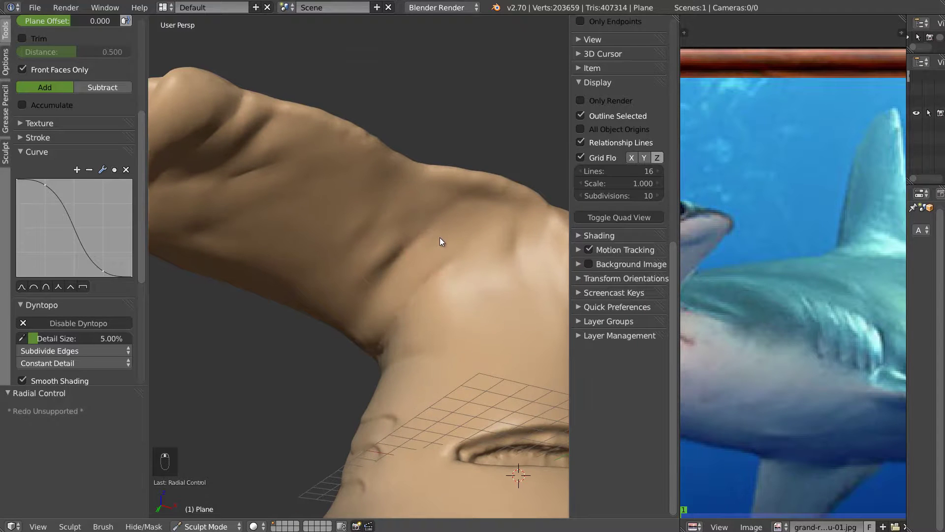
{"action": "key", "text": "p"}
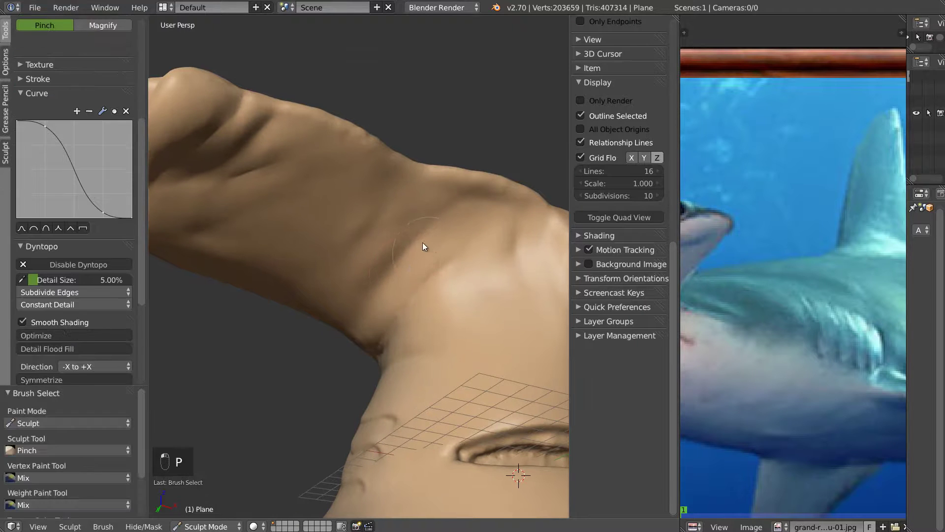
{"action": "key", "text": "f"}
{"action": "left_click", "coordinate": [397, 253]}
{"action": "mouse_move", "coordinate": [400, 260]}
{"action": "left_mouse_down"}
{"action": "mouse_move", "coordinate": [454, 209]}
{"action": "mouse_move", "coordinate": [423, 237]}
{"action": "mouse_move", "coordinate": [414, 300]}
{"action": "left_mouse_up"}
{"action": "middle_click_drag", "start_coordinate": [413, 300], "coordinate": [451, 259]}
{"action": "left_click_drag", "start_coordinate": [452, 259], "coordinate": [382, 307]}
{"action": "left_click_drag", "start_coordinate": [495, 230], "coordinate": [489, 240], "text": "shift"}
- Pinch the crease further around the side of the neck junction and smooth the adjoining surface
{"action": "middle_click_drag", "start_coordinate": [460, 217], "coordinate": [370, 248]}
{"action": "mouse_move", "coordinate": [336, 266]}
{"action": "left_mouse_down"}
{"action": "mouse_move", "coordinate": [419, 178]}
{"action": "mouse_move", "coordinate": [428, 202]}
{"action": "mouse_move", "coordinate": [444, 201]}
{"action": "mouse_move", "coordinate": [378, 290]}
{"action": "left_mouse_up"}
{"action": "left_click_drag", "start_coordinate": [433, 274], "coordinate": [415, 261], "text": "shift"}
{"action": "middle_click_drag", "start_coordinate": [293, 162], "coordinate": [215, 272]}
{"action": "left_click_drag", "start_coordinate": [215, 272], "coordinate": [403, 256]}
{"action": "mouse_move", "coordinate": [403, 256]}
{"action": "middle_mouse_down"}
{"action": "mouse_move", "coordinate": [447, 328]}
{"action": "mouse_move", "coordinate": [459, 320]}
{"action": "middle_mouse_up"}
{"action": "middle_click_drag", "start_coordinate": [280, 371], "coordinate": [348, 306]}
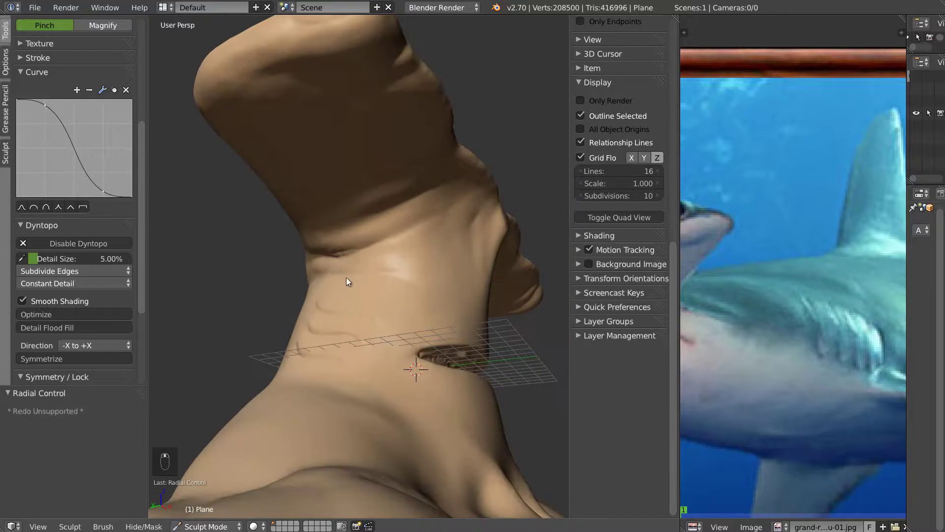
{"action": "mouse_move", "coordinate": [360, 276]}
{"action": "left_mouse_down"}
{"action": "mouse_move", "coordinate": [406, 281]}
{"action": "mouse_move", "coordinate": [390, 272]}
{"action": "mouse_move", "coordinate": [383, 288]}
{"action": "left_mouse_up"}
{"action": "mouse_move", "coordinate": [383, 288]}
{"action": "middle_mouse_down"}
{"action": "mouse_move", "coordinate": [391, 300]}
{"action": "mouse_move", "coordinate": [399, 281]}
{"action": "middle_mouse_up"}
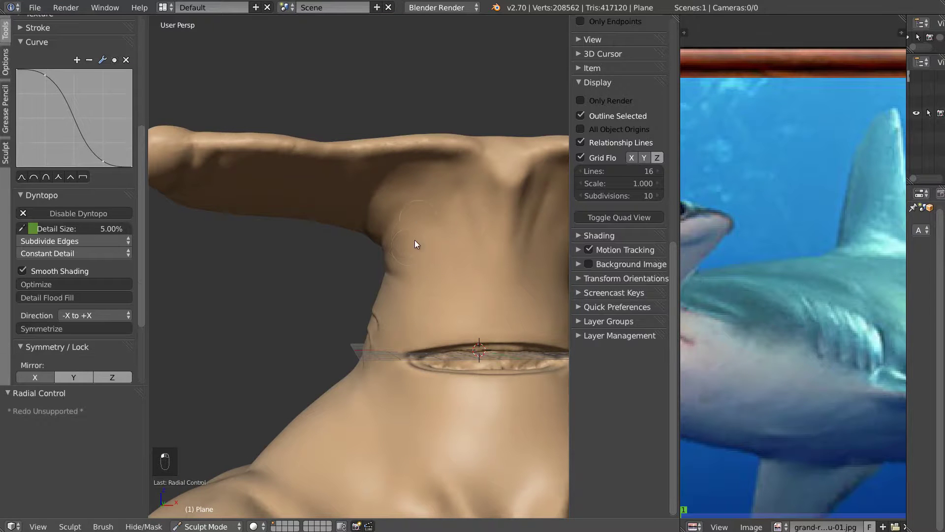
{"action": "mouse_move", "coordinate": [393, 206]}
{"action": "middle_mouse_down"}
{"action": "mouse_move", "coordinate": [412, 181]}
{"action": "mouse_move", "coordinate": [312, 231]}
{"action": "mouse_move", "coordinate": [323, 205]}
{"action": "middle_mouse_up"}
{"action": "middle_click_drag", "start_coordinate": [413, 192], "coordinate": [416, 192]}
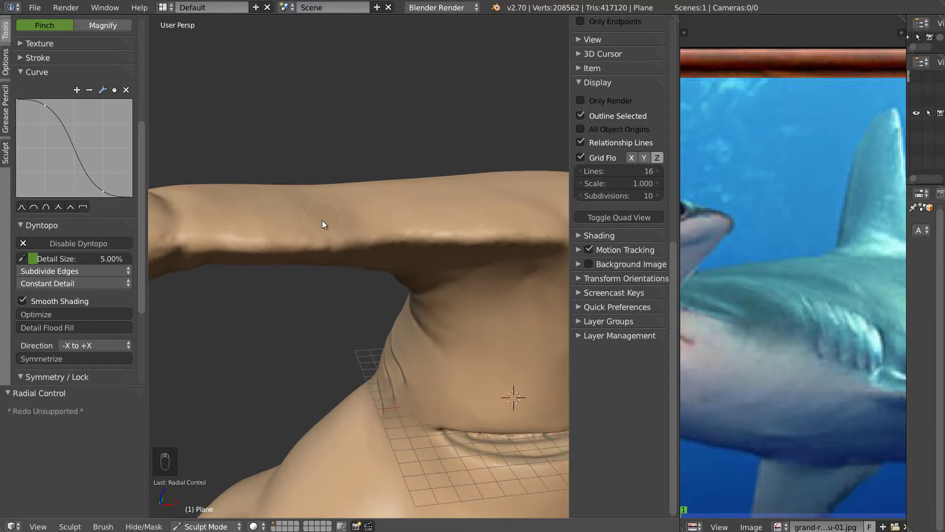
- Give the Draw brush a smooth falloff, build up the head's front edge and smooth its transition to the underside
{"action": "key", "text": "d"}
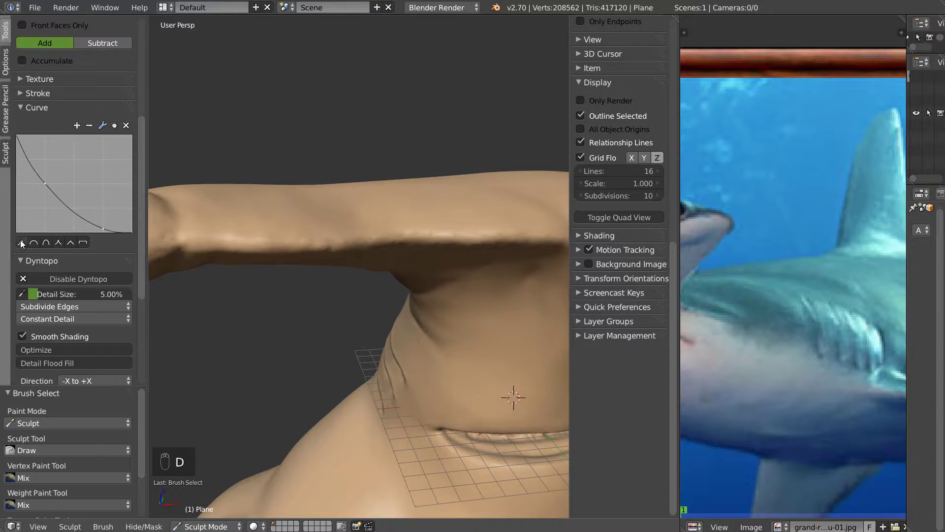
{"action": "key", "text": "f"}
{"action": "left_click", "coordinate": [291, 231]}
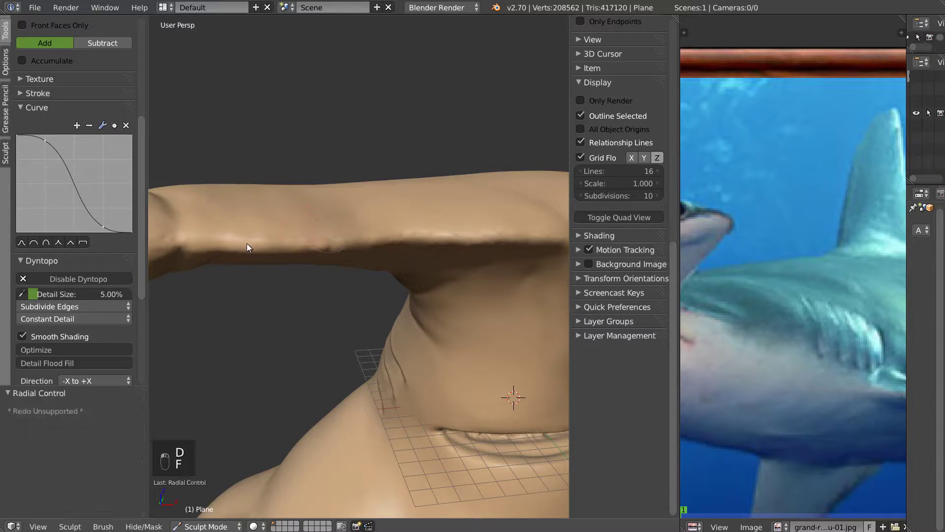
{"action": "mouse_move", "coordinate": [276, 245]}
{"action": "left_mouse_down"}
{"action": "mouse_move", "coordinate": [256, 248]}
{"action": "mouse_move", "coordinate": [329, 249]}
{"action": "left_mouse_up"}
{"action": "mouse_move", "coordinate": [394, 236]}
{"action": "left_mouse_down"}
{"action": "mouse_move", "coordinate": [553, 240]}
{"action": "mouse_move", "coordinate": [397, 234]}
{"action": "mouse_move", "coordinate": [261, 250]}
{"action": "mouse_move", "coordinate": [363, 240]}
{"action": "mouse_move", "coordinate": [379, 228]}
{"action": "left_mouse_up"}
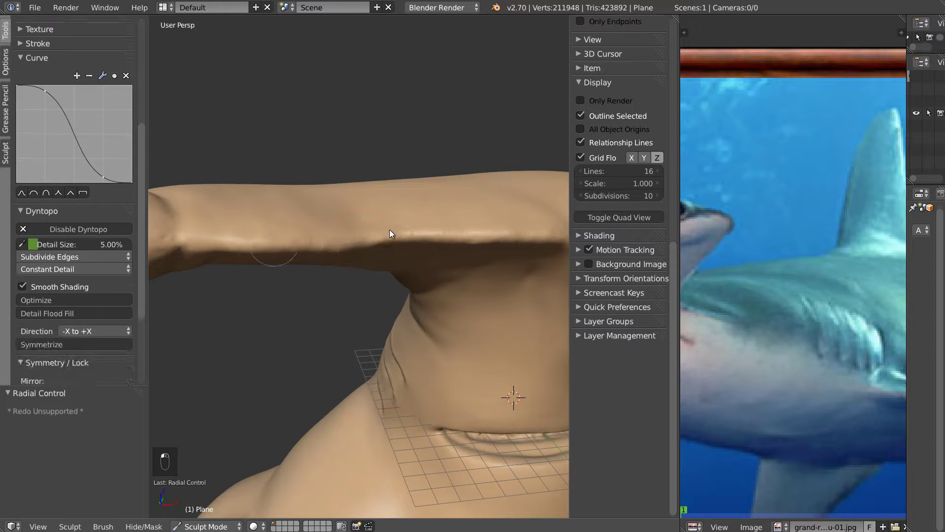
{"action": "left_click_drag", "start_coordinate": [510, 244], "coordinate": [485, 235], "text": "shift"}
{"action": "middle_click_drag", "start_coordinate": [439, 183], "coordinate": [431, 157]}
{"action": "mouse_move", "coordinate": [319, 257]}
{"action": "left_mouse_down", "text": "shift"}
{"action": "mouse_move", "coordinate": [410, 255]}
{"action": "mouse_move", "coordinate": [364, 264]}
{"action": "mouse_move", "coordinate": [522, 242]}
{"action": "mouse_move", "coordinate": [459, 270]}
{"action": "left_mouse_up", "text": "shift"}
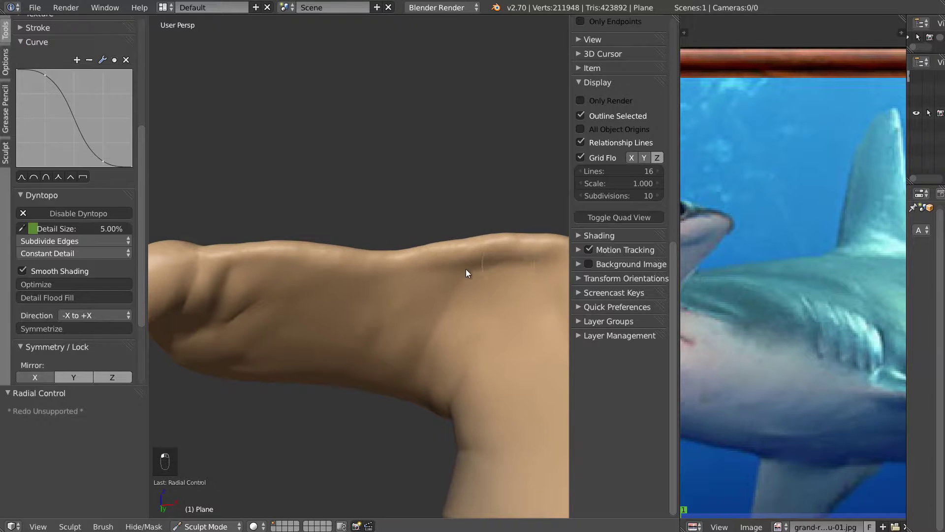
- Resize the Clay brush, fill the hollows along the head's front edge and underside, and smooth the edge
{"action": "key", "text": "c"}
{"action": "key", "text": "f"}
{"action": "left_click", "coordinate": [481, 271]}
{"action": "mouse_move", "coordinate": [476, 289]}
{"action": "left_mouse_down"}
{"action": "mouse_move", "coordinate": [464, 289]}
{"action": "mouse_move", "coordinate": [553, 253]}
{"action": "mouse_move", "coordinate": [495, 303]}
{"action": "mouse_move", "coordinate": [466, 311]}
{"action": "mouse_move", "coordinate": [499, 296]}
{"action": "left_mouse_up"}
{"action": "middle_click_drag", "start_coordinate": [368, 252], "coordinate": [275, 283]}
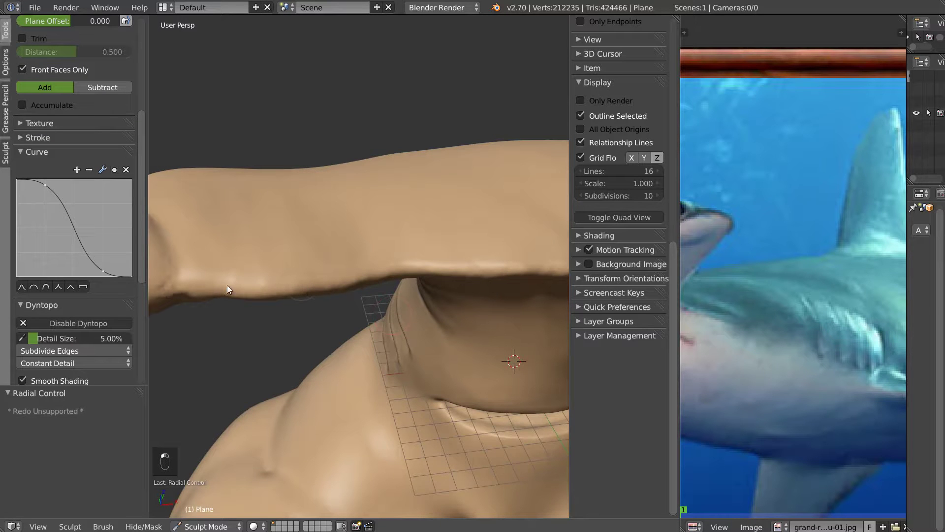
{"action": "left_click_drag", "start_coordinate": [329, 277], "coordinate": [324, 292]}
{"action": "middle_click_drag", "start_coordinate": [384, 261], "coordinate": [270, 299]}
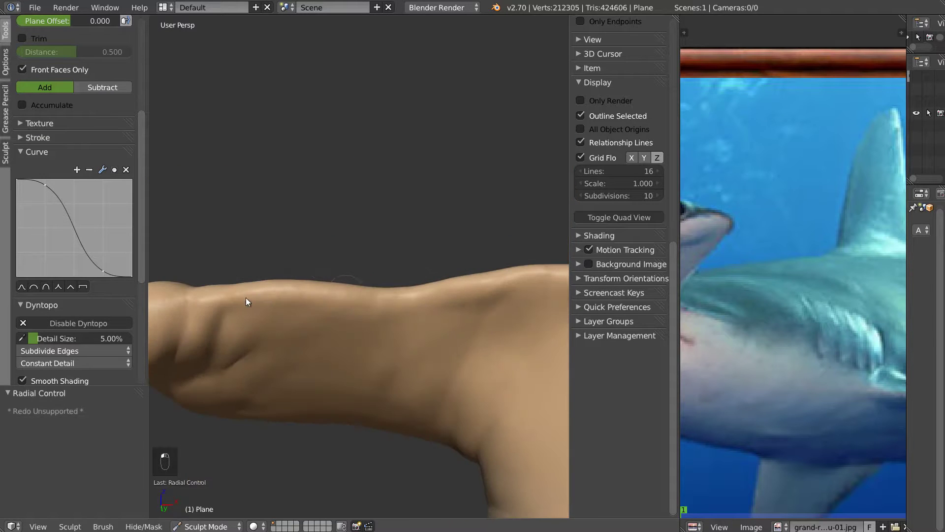
{"action": "mouse_move", "coordinate": [347, 294]}
{"action": "left_mouse_down", "text": "shift"}
{"action": "mouse_move", "coordinate": [315, 284]}
{"action": "mouse_move", "coordinate": [332, 282]}
{"action": "left_mouse_up", "text": "shift"}
- Examine the front edge of the head from its middle to the tip, toggling the wireframe display
{"action": "middle_click_drag", "start_coordinate": [327, 266], "coordinate": [318, 288]}
{"action": "scroll", "coordinate": [320, 283], "scroll_direction": "up", "scroll_amount": 3}
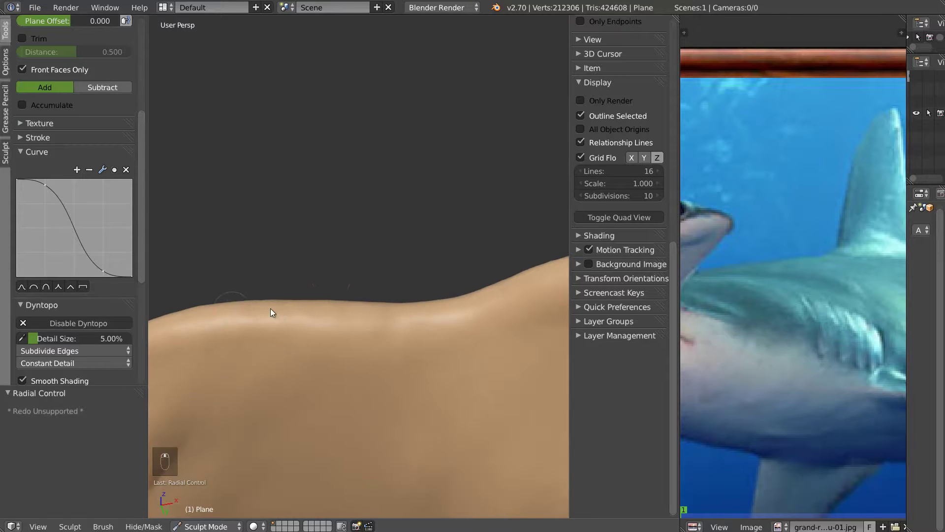
{"action": "key", "text": "space"}
{"action": "left_click", "coordinate": [226, 314]}
{"action": "key", "text": "space"}
{"action": "left_click", "coordinate": [270, 310]}
{"action": "middle_click_drag", "start_coordinate": [362, 270], "coordinate": [370, 330]}
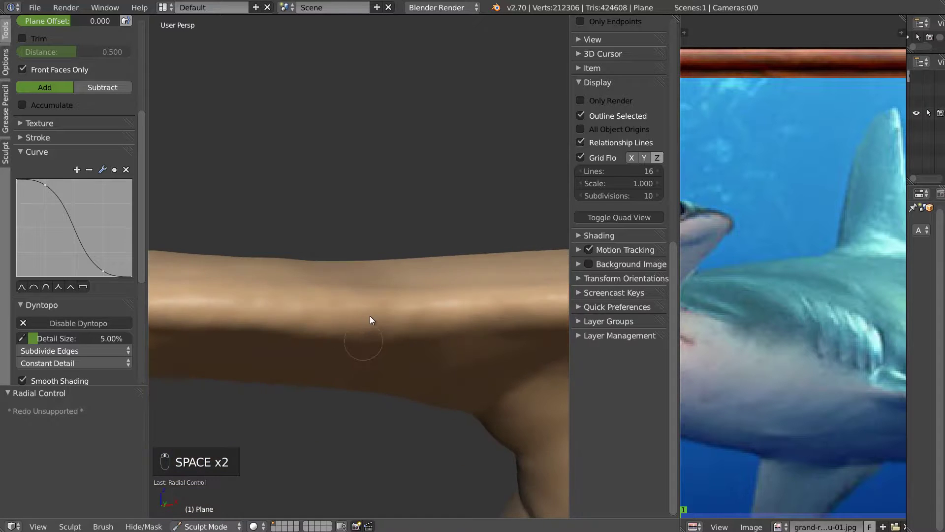
{"action": "scroll", "coordinate": [359, 317], "scroll_direction": "down", "scroll_amount": 4}
{"action": "scroll", "coordinate": [242, 262], "scroll_direction": "up", "scroll_amount": 1}
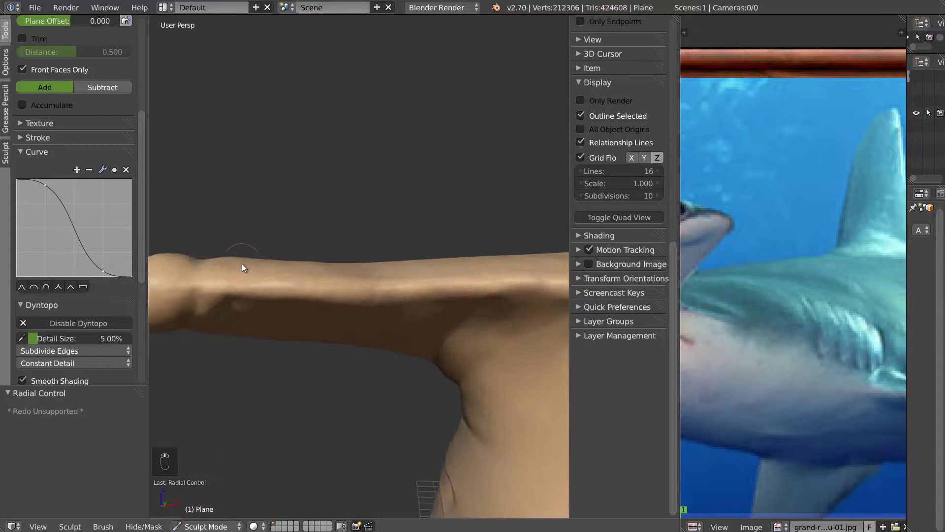
{"action": "key", "text": "KP_Decimal"}
{"action": "scroll", "coordinate": [239, 272], "scroll_direction": "down", "scroll_amount": 1}
{"action": "scroll", "coordinate": [308, 315], "scroll_direction": "up", "scroll_amount": 2}
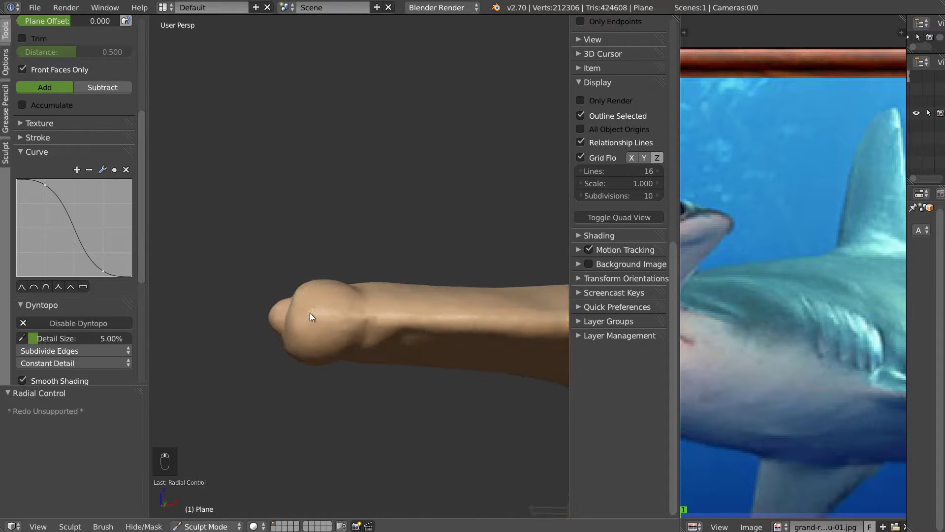
- Add clay beside the rounded bulge at the front of the head tip and smooth its join
{"action": "scroll", "coordinate": [315, 315], "scroll_direction": "up", "scroll_amount": 1}
{"action": "left_click_drag", "start_coordinate": [350, 321], "coordinate": [336, 307]}
{"action": "middle_click_drag", "start_coordinate": [347, 224], "coordinate": [350, 328]}
{"action": "mouse_move", "coordinate": [290, 352]}
{"action": "left_mouse_down", "text": "shift"}
{"action": "mouse_move", "coordinate": [287, 344]}
{"action": "mouse_move", "coordinate": [342, 342]}
{"action": "mouse_move", "coordinate": [364, 315]}
{"action": "left_mouse_up", "text": "shift"}
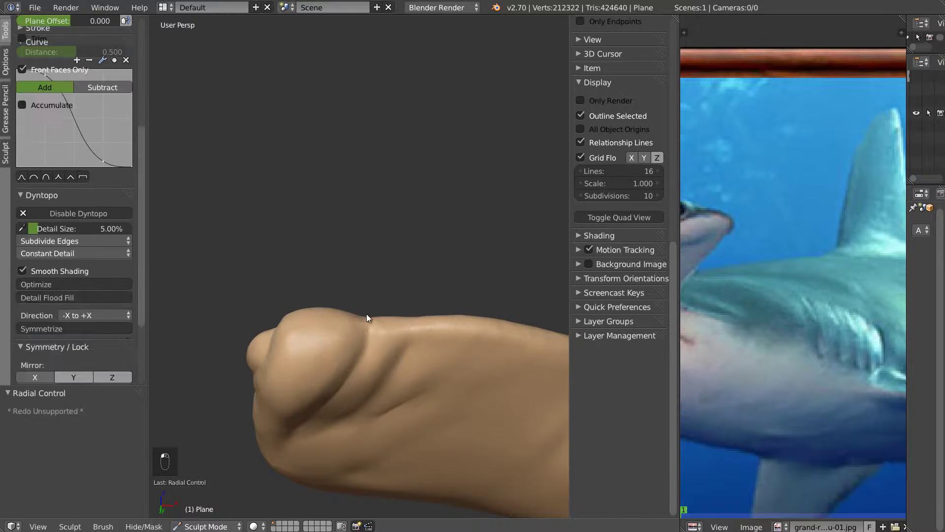
- Pinch the front edge of the head from the tip bulge towards the centre, adjusting the brush radius
{"action": "key", "text": "p"}
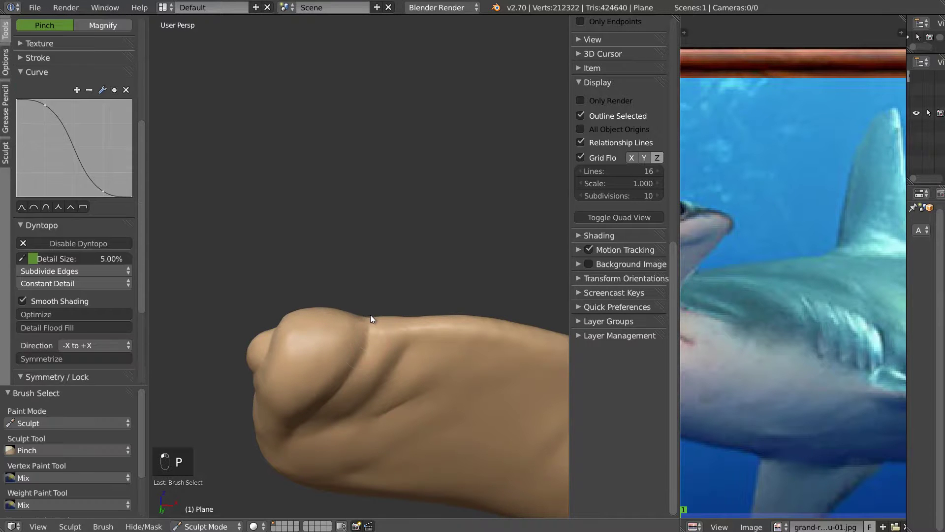
{"action": "mouse_move", "coordinate": [371, 329]}
{"action": "left_mouse_down"}
{"action": "mouse_move", "coordinate": [373, 315]}
{"action": "mouse_move", "coordinate": [516, 320]}
{"action": "left_mouse_up"}
{"action": "middle_click_drag", "start_coordinate": [499, 315], "coordinate": [403, 230]}
{"action": "key", "text": "p"}
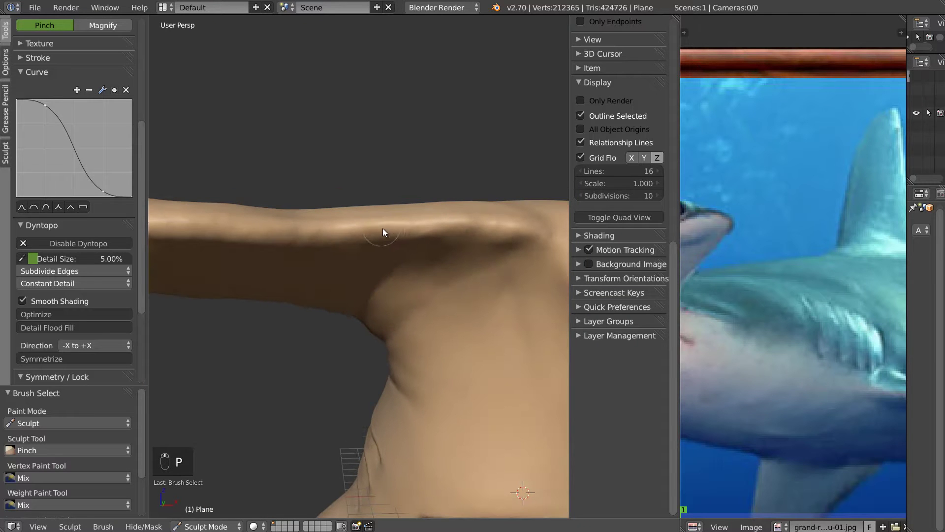
{"action": "key", "text": "f"}
{"action": "left_click", "coordinate": [403, 230]}
{"action": "mouse_move", "coordinate": [338, 231]}
{"action": "left_mouse_down"}
{"action": "mouse_move", "coordinate": [507, 228]}
{"action": "mouse_move", "coordinate": [194, 225]}
{"action": "mouse_move", "coordinate": [428, 227]}
{"action": "mouse_move", "coordinate": [457, 252]}
{"action": "left_mouse_up"}
{"action": "mouse_move", "coordinate": [456, 250]}
{"action": "middle_mouse_down"}
{"action": "mouse_move", "coordinate": [462, 220]}
{"action": "mouse_move", "coordinate": [437, 221]}
{"action": "mouse_move", "coordinate": [423, 177]}
{"action": "mouse_move", "coordinate": [398, 241]}
{"action": "mouse_move", "coordinate": [401, 230]}
{"action": "middle_mouse_up"}
- Resize the Grab brush and reshape the contour of the head's front edge between tip and centre
{"action": "key", "text": "f"}
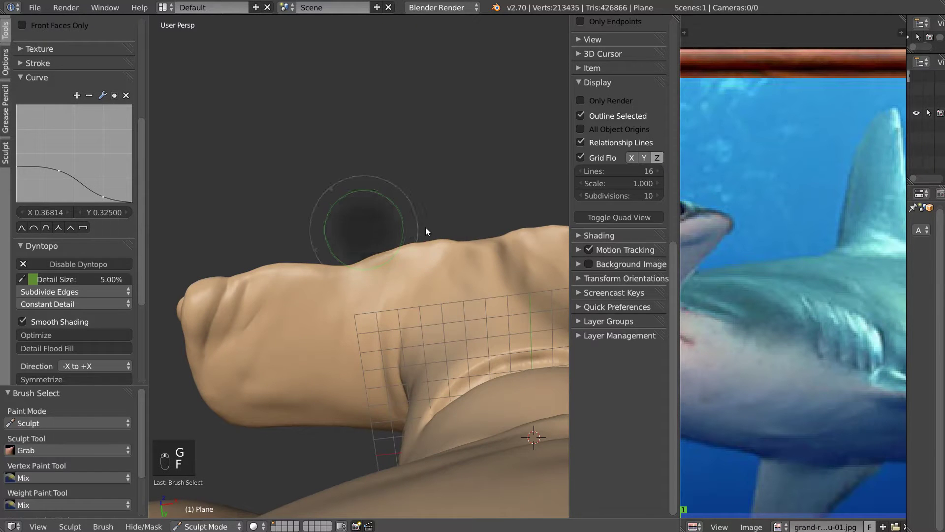
{"action": "left_click", "coordinate": [424, 246]}
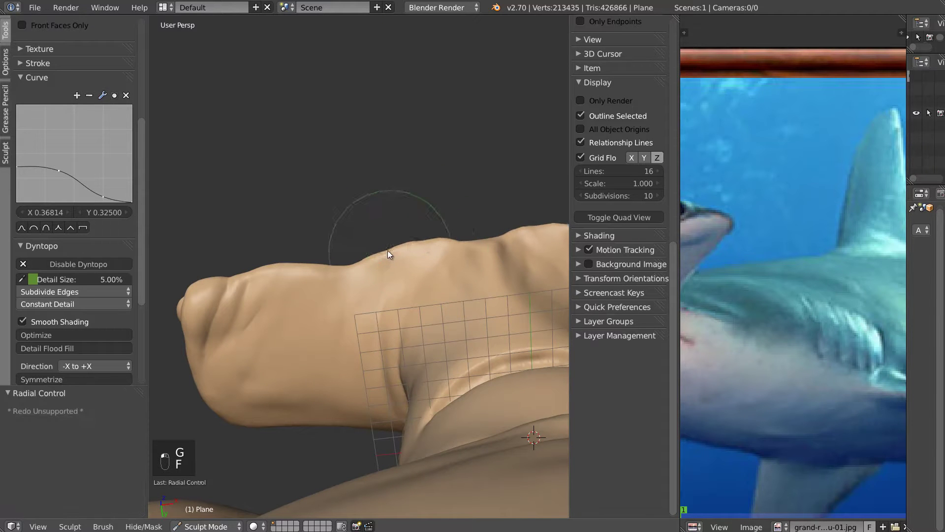
{"action": "mouse_move", "coordinate": [392, 257]}
{"action": "left_mouse_down"}
{"action": "mouse_move", "coordinate": [426, 238]}
{"action": "mouse_move", "coordinate": [429, 249]}
{"action": "left_mouse_up"}
{"action": "mouse_move", "coordinate": [428, 249]}
{"action": "middle_mouse_down"}
{"action": "mouse_move", "coordinate": [409, 370]}
{"action": "mouse_move", "coordinate": [433, 249]}
{"action": "mouse_move", "coordinate": [417, 191]}
{"action": "mouse_move", "coordinate": [418, 240]}
{"action": "mouse_move", "coordinate": [468, 238]}
{"action": "mouse_move", "coordinate": [447, 259]}
{"action": "mouse_move", "coordinate": [444, 215]}
{"action": "middle_mouse_up"}
- Resize the brush and add clay to the central point beneath the head's front edge
{"action": "key", "text": "f"}
{"action": "left_click", "coordinate": [439, 251]}
{"action": "key", "text": "c"}
{"action": "left_click_drag", "start_coordinate": [467, 260], "coordinate": [458, 279]}
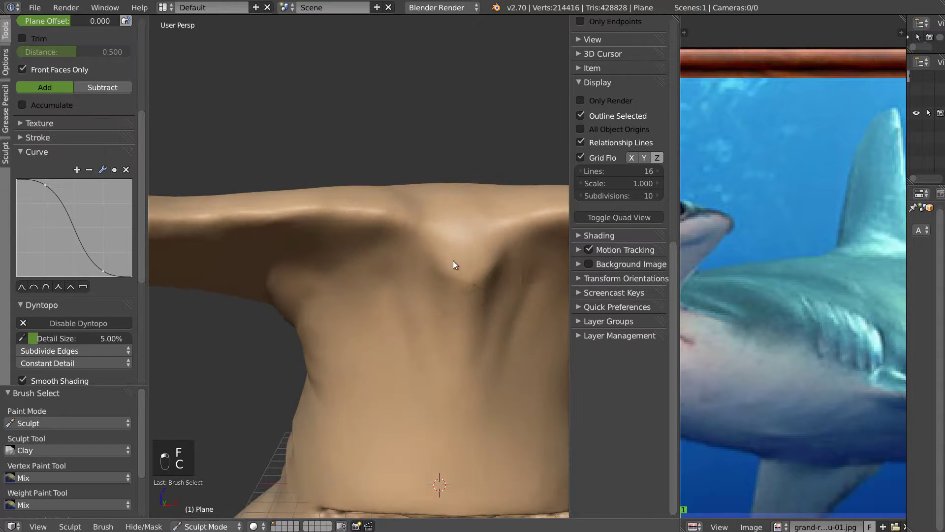
{"action": "mouse_move", "coordinate": [456, 327]}
{"action": "middle_mouse_down"}
{"action": "mouse_move", "coordinate": [464, 276]}
{"action": "mouse_move", "coordinate": [467, 306]}
{"action": "middle_mouse_up"}
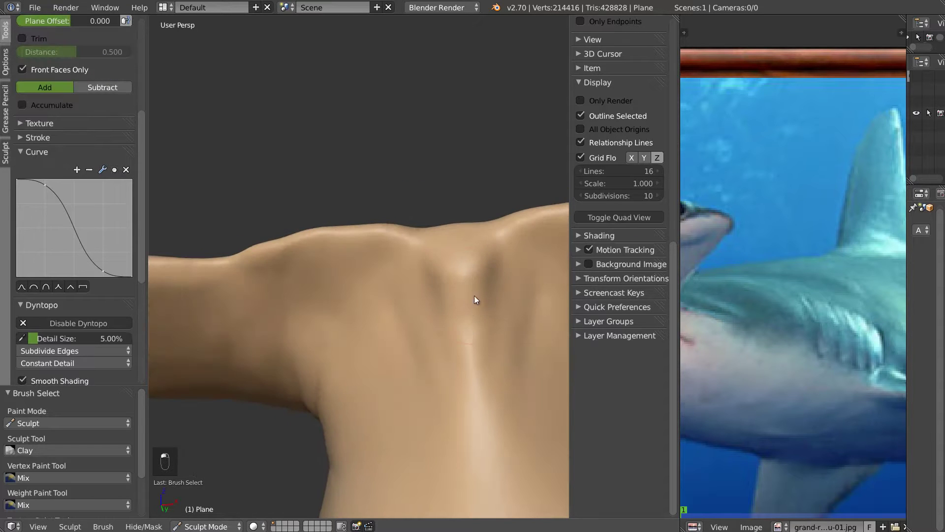
- Set the Draw brush to a sharp falloff and carve symmetrical furrows running down from the head's central point
{"action": "key", "text": "f"}
{"action": "left_click", "coordinate": [465, 294]}
{"action": "key", "text": "d"}
{"action": "scroll", "coordinate": [74, 276], "scroll_direction": "down", "scroll_amount": 3}
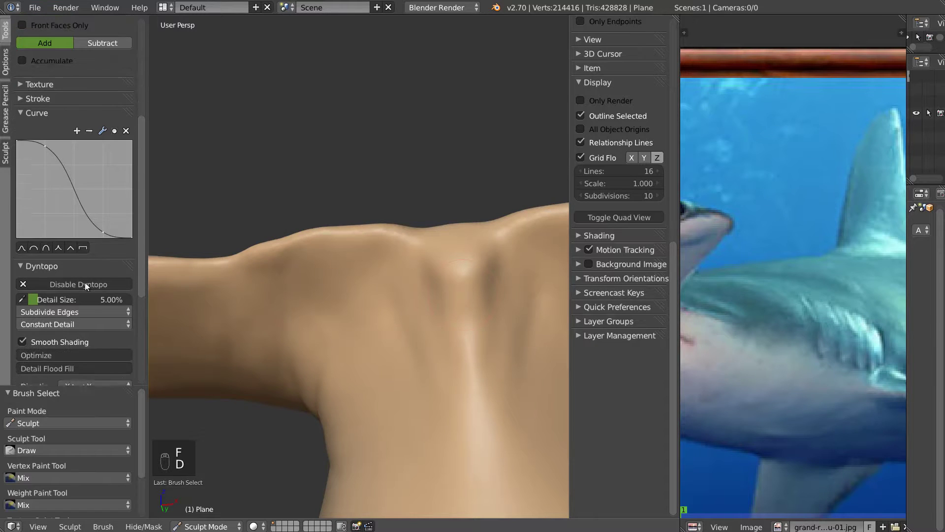
{"action": "left_click", "coordinate": [58, 242]}
{"action": "key", "text": "f"}
{"action": "left_click", "coordinate": [486, 276]}
{"action": "mouse_move", "coordinate": [498, 250]}
{"action": "left_mouse_down"}
{"action": "mouse_move", "coordinate": [489, 382]}
{"action": "mouse_move", "coordinate": [523, 406]}
{"action": "left_mouse_up"}
{"action": "left_click_drag", "start_coordinate": [537, 294], "coordinate": [527, 375]}
{"action": "mouse_move", "coordinate": [526, 334]}
{"action": "left_mouse_down"}
{"action": "mouse_move", "coordinate": [515, 273]}
{"action": "mouse_move", "coordinate": [539, 368]}
{"action": "left_mouse_up"}
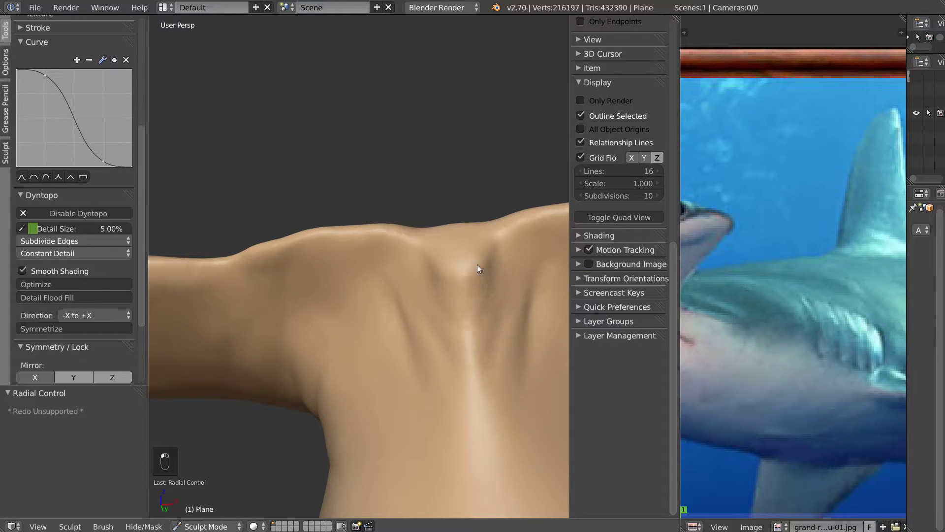
- Adjust the Smooth brush strength and soften the surface beside the furrows under the head
{"action": "middle_click_drag", "start_coordinate": [420, 264], "coordinate": [436, 265]}
{"action": "key", "text": "s"}
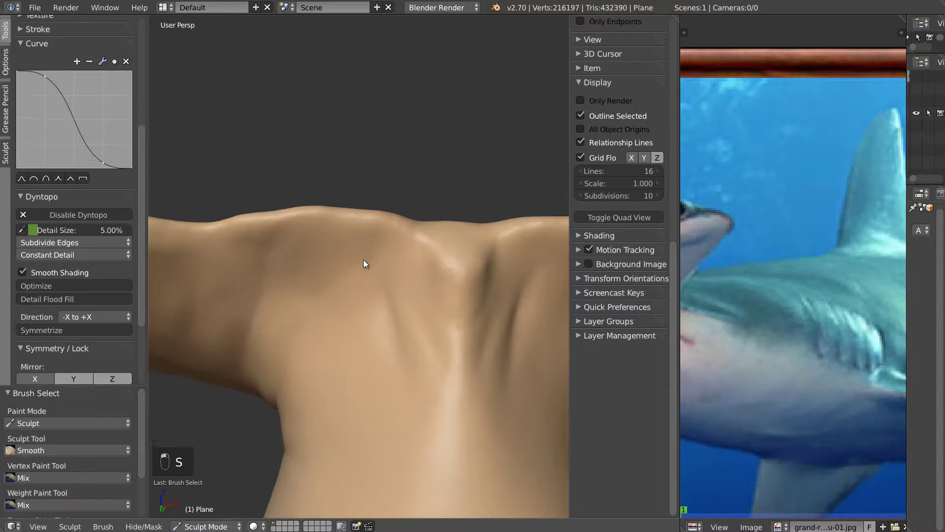
{"action": "key", "text": "shift+f"}
{"action": "left_click", "coordinate": [388, 262]}
{"action": "left_click_drag", "start_coordinate": [388, 263], "coordinate": [383, 263]}
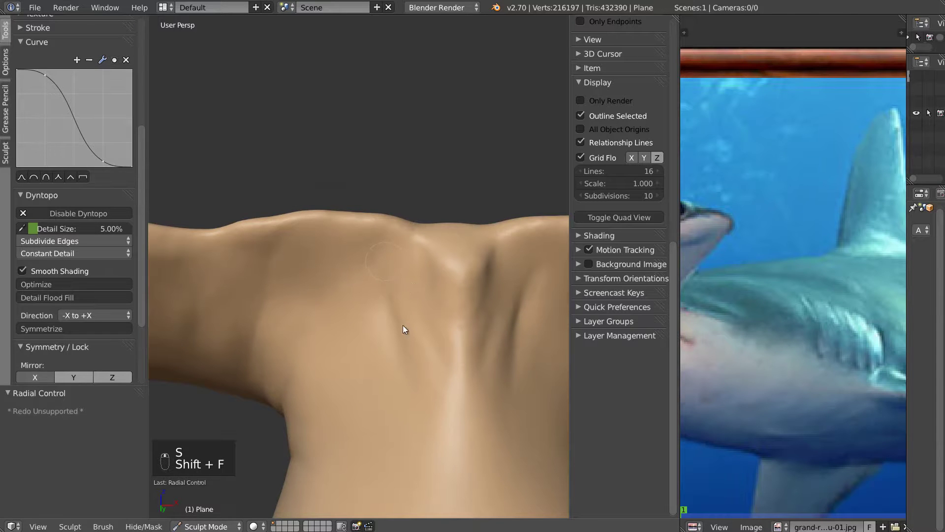
{"action": "key", "text": "v"}
{"action": "key", "text": "c"}
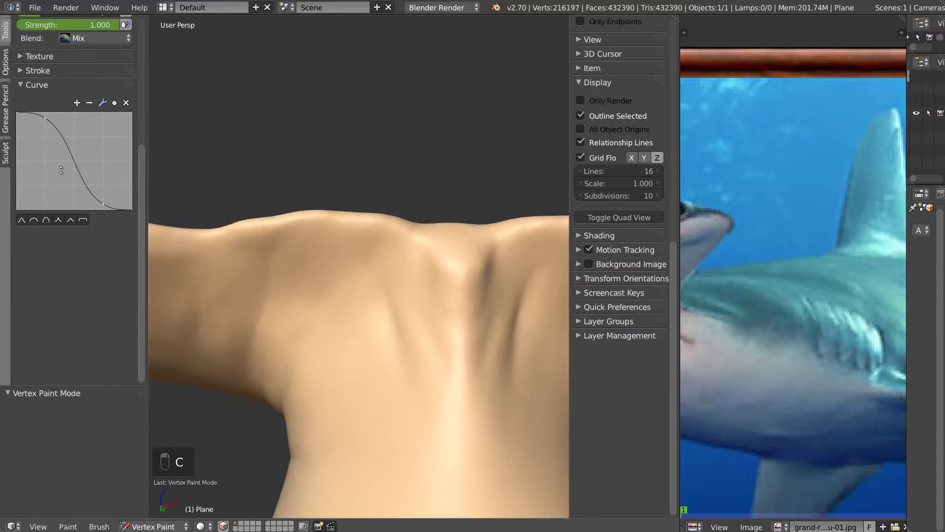
{"action": "scroll", "coordinate": [65, 84], "scroll_direction": "up", "scroll_amount": 8}
{"action": "left_click", "coordinate": [40, 279]}
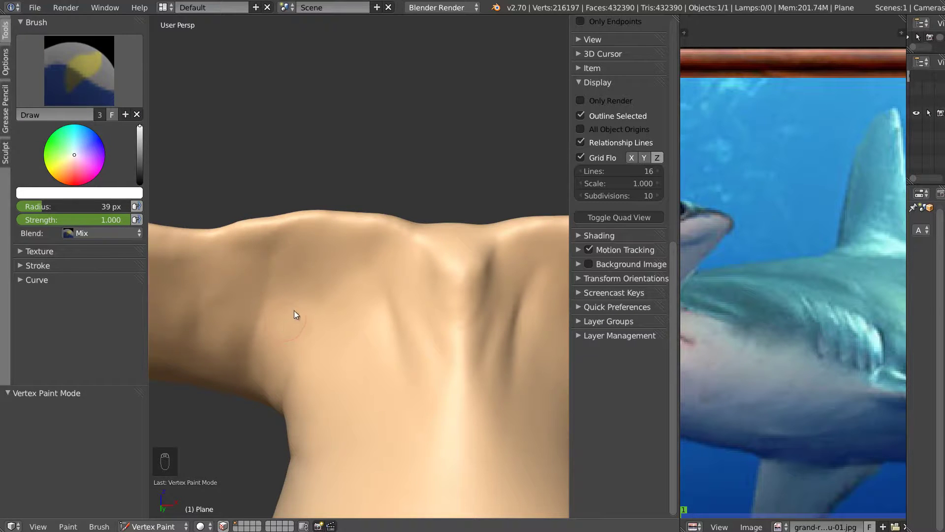
{"action": "key", "text": "ctrl+Tab"}
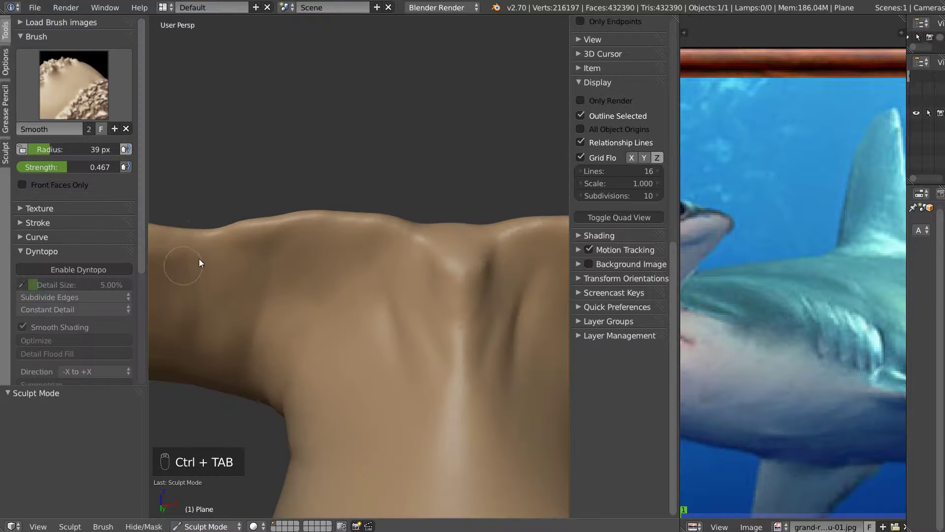
{"action": "key", "text": "ctrl+d"}
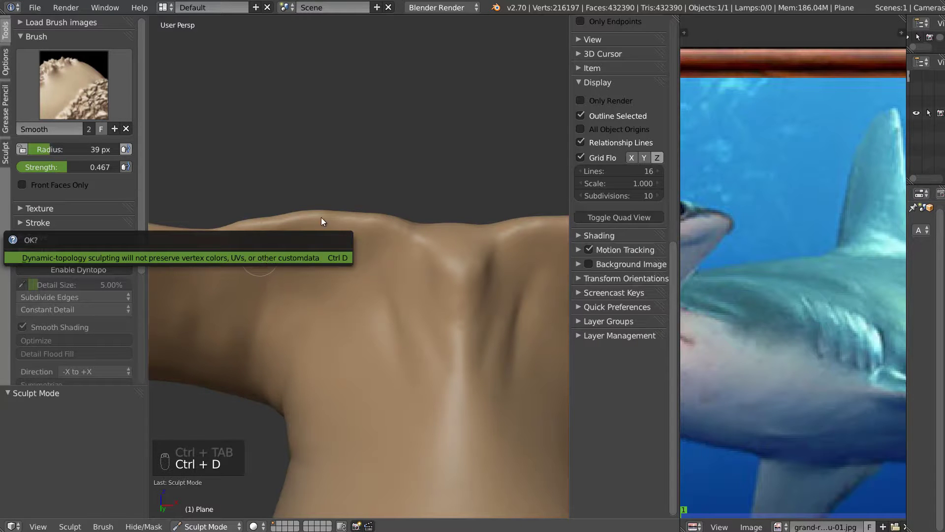
{"action": "left_click", "coordinate": [311, 254]}
- Add clay with the Clay brush beside the furrows below the head's centre and smooth the surface between them
{"action": "middle_click_drag", "start_coordinate": [333, 212], "coordinate": [435, 307]}
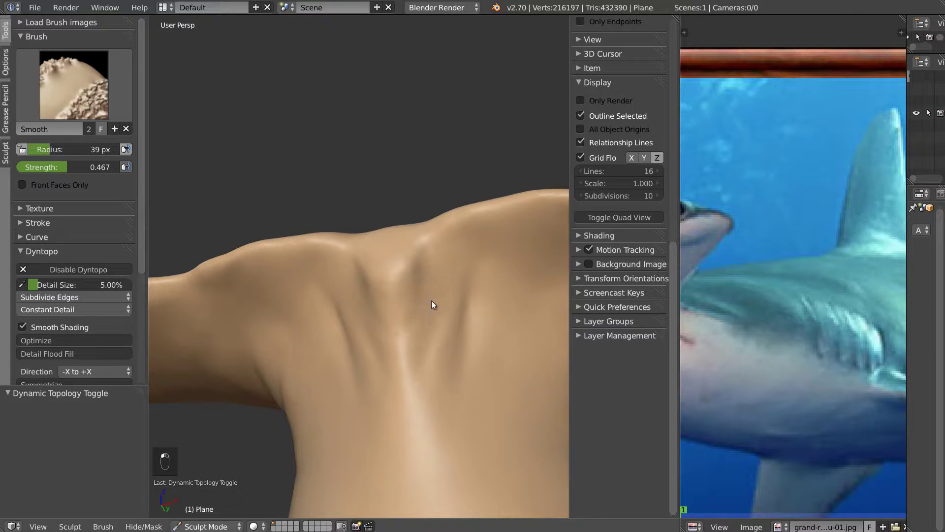
{"action": "key", "text": "c"}
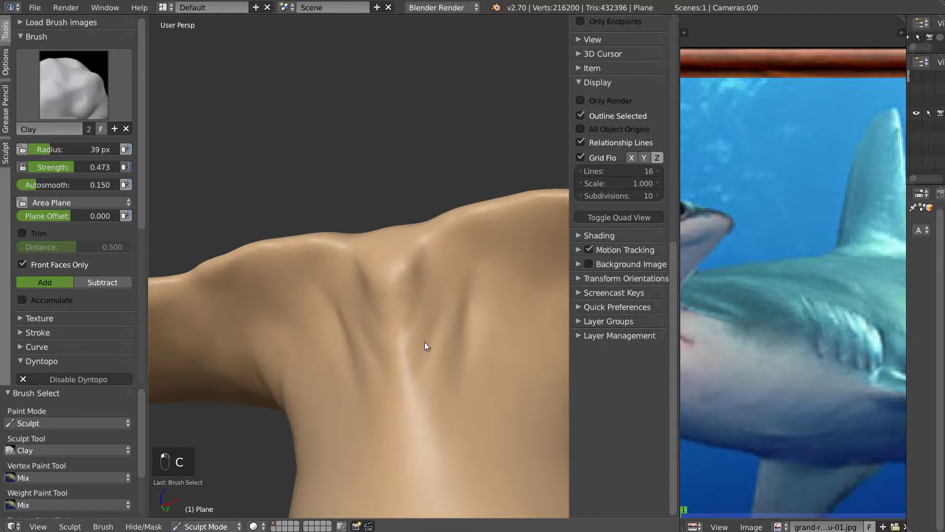
{"action": "mouse_move", "coordinate": [435, 287]}
{"action": "left_mouse_down"}
{"action": "mouse_move", "coordinate": [422, 347]}
{"action": "mouse_move", "coordinate": [399, 319]}
{"action": "left_mouse_up"}
{"action": "mouse_move", "coordinate": [413, 268]}
{"action": "left_mouse_down", "text": "shift"}
{"action": "mouse_move", "coordinate": [403, 374]}
{"action": "mouse_move", "coordinate": [428, 291]}
{"action": "left_mouse_up", "text": "shift"}
{"action": "mouse_move", "coordinate": [451, 238]}
{"action": "middle_mouse_down"}
{"action": "mouse_move", "coordinate": [474, 257]}
{"action": "mouse_move", "coordinate": [415, 188]}
{"action": "mouse_move", "coordinate": [399, 149]}
{"action": "middle_mouse_up"}
{"action": "mouse_move", "coordinate": [427, 209]}
{"action": "left_mouse_down"}
{"action": "mouse_move", "coordinate": [445, 220]}
{"action": "mouse_move", "coordinate": [445, 230]}
{"action": "mouse_move", "coordinate": [430, 223]}
{"action": "mouse_move", "coordinate": [468, 265]}
{"action": "left_mouse_up"}
- Set the Clay brush radius to 65 px and build up and smooth the folds on the head's underside
{"action": "mouse_move", "coordinate": [468, 266]}
{"action": "middle_mouse_down"}
{"action": "mouse_move", "coordinate": [364, 259]}
{"action": "mouse_move", "coordinate": [348, 217]}
{"action": "middle_mouse_up"}
{"action": "middle_click_drag", "start_coordinate": [348, 217], "coordinate": [400, 217], "text": "shift"}
{"action": "scroll", "coordinate": [447, 214], "scroll_direction": "up", "scroll_amount": 5}
{"action": "middle_click_drag", "start_coordinate": [454, 202], "coordinate": [438, 185]}
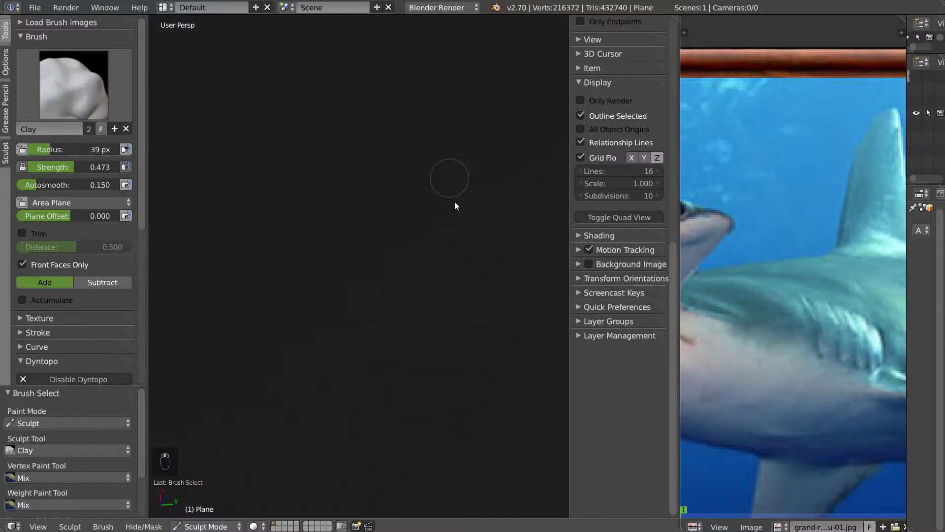
{"action": "scroll", "coordinate": [448, 193], "scroll_direction": "down", "scroll_amount": 4}
{"action": "key", "text": "f"}
{"action": "left_click", "coordinate": [397, 208]}
{"action": "mouse_move", "coordinate": [348, 194]}
{"action": "left_mouse_down"}
{"action": "mouse_move", "coordinate": [432, 209]}
{"action": "mouse_move", "coordinate": [398, 192]}
{"action": "mouse_move", "coordinate": [352, 193]}
{"action": "left_mouse_up"}
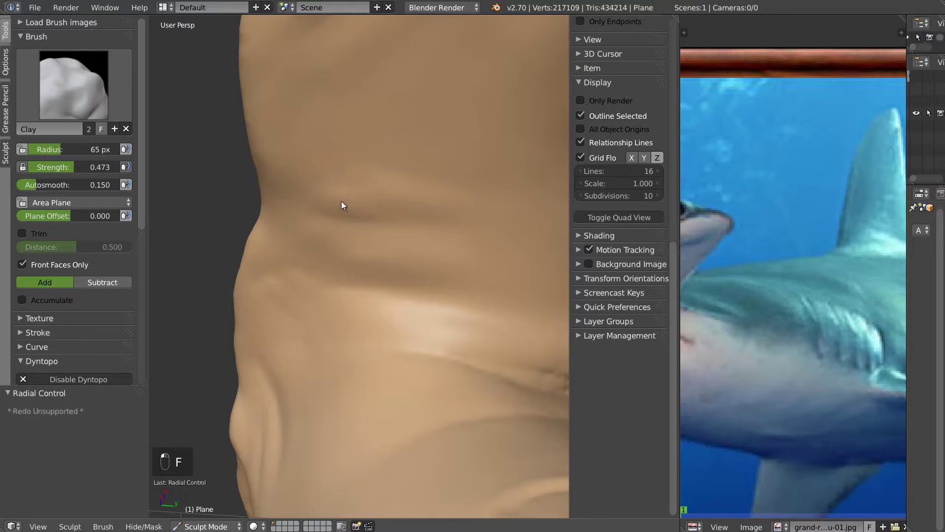
{"action": "key", "text": "s"}
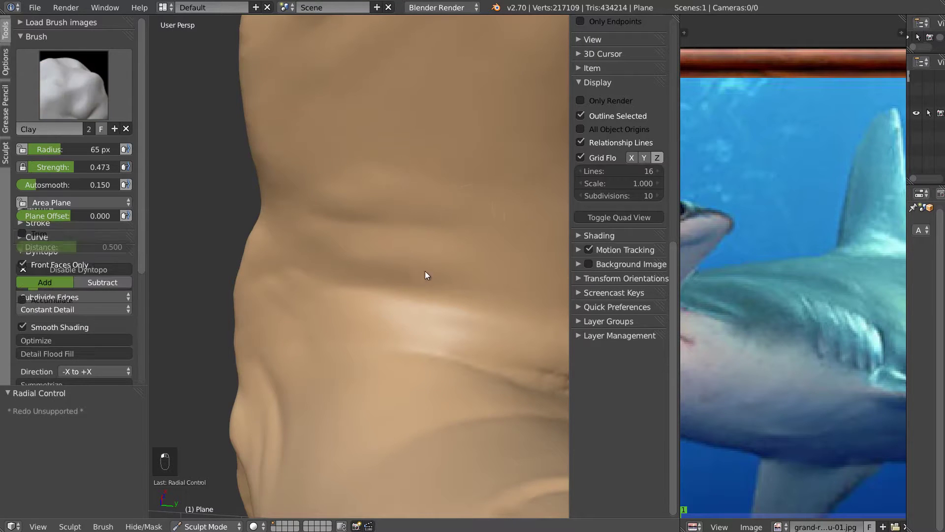
{"action": "key", "text": "c"}
{"action": "middle_click_drag", "start_coordinate": [463, 283], "coordinate": [435, 276]}
{"action": "left_click_drag", "start_coordinate": [370, 277], "coordinate": [507, 286]}
- Set the Pinch/Magnify brush radius to 23 px and tighten the crease where the head's underside meets the neck
{"action": "middle_click_drag", "start_coordinate": [503, 277], "coordinate": [311, 372]}
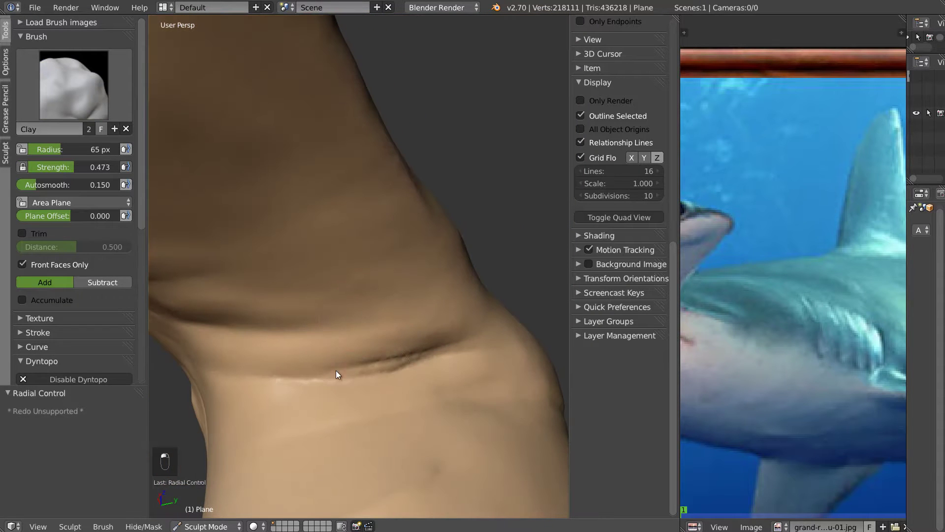
{"action": "middle_click_drag", "start_coordinate": [417, 358], "coordinate": [391, 348]}
{"action": "key", "text": "f"}
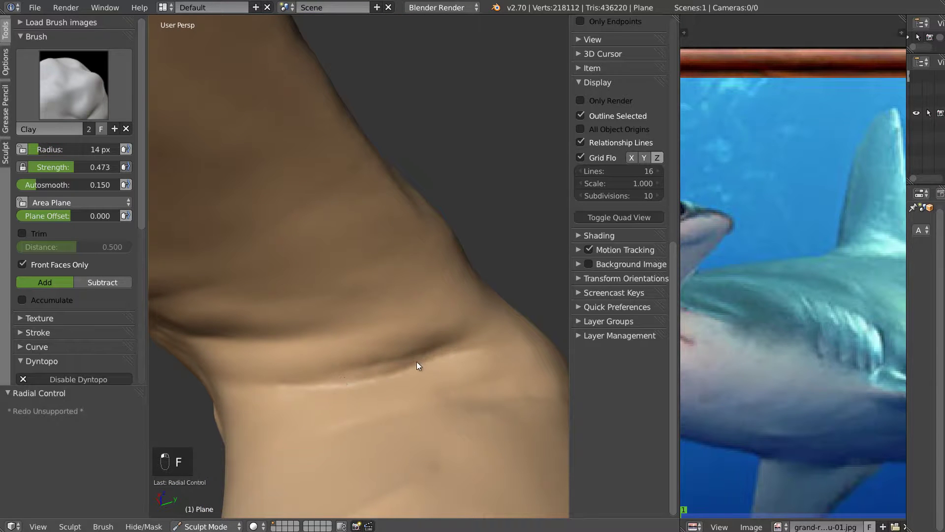
{"action": "key", "text": "p"}
{"action": "left_click", "coordinate": [361, 372]}
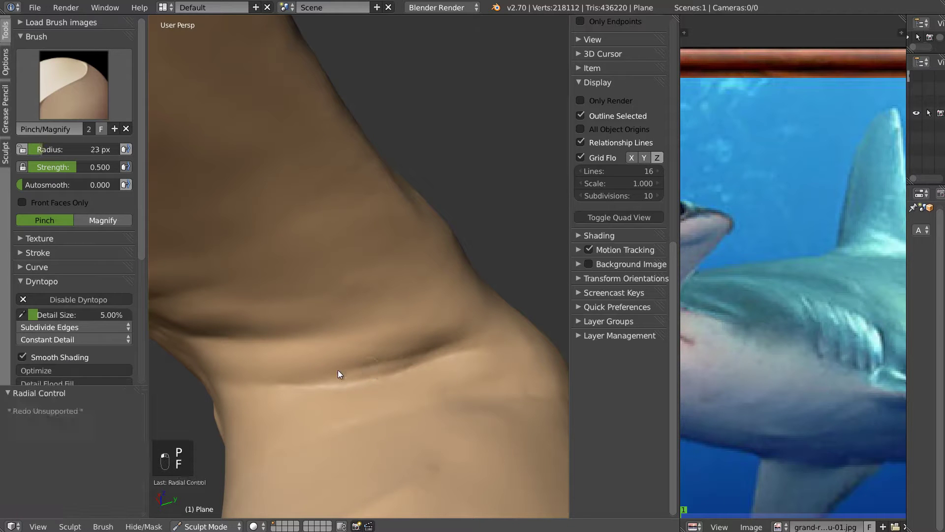
{"action": "mouse_move", "coordinate": [376, 379]}
{"action": "left_mouse_down"}
{"action": "mouse_move", "coordinate": [445, 363]}
{"action": "mouse_move", "coordinate": [269, 382]}
{"action": "left_mouse_up"}
{"action": "mouse_move", "coordinate": [211, 380]}
{"action": "left_mouse_down"}
{"action": "mouse_move", "coordinate": [317, 372]}
{"action": "mouse_move", "coordinate": [413, 350]}
{"action": "mouse_move", "coordinate": [225, 339]}
{"action": "left_mouse_up"}
{"action": "left_click_drag", "start_coordinate": [384, 324], "coordinate": [419, 303]}
- Set the Pinch/Magnify brush radius to 51 px and pinch the folds further along the head's underside
{"action": "mouse_move", "coordinate": [420, 303]}
{"action": "middle_mouse_down"}
{"action": "mouse_move", "coordinate": [355, 302]}
{"action": "mouse_move", "coordinate": [359, 347]}
{"action": "mouse_move", "coordinate": [413, 338]}
{"action": "mouse_move", "coordinate": [321, 285]}
{"action": "middle_mouse_up"}
{"action": "key", "text": "f"}
{"action": "left_click", "coordinate": [228, 279]}
{"action": "mouse_move", "coordinate": [403, 263]}
{"action": "left_mouse_down"}
{"action": "mouse_move", "coordinate": [408, 256]}
{"action": "mouse_move", "coordinate": [405, 284]}
{"action": "mouse_move", "coordinate": [406, 271]}
{"action": "mouse_move", "coordinate": [374, 267]}
{"action": "mouse_move", "coordinate": [317, 297]}
{"action": "mouse_move", "coordinate": [409, 243]}
{"action": "left_mouse_up"}
{"action": "middle_click_drag", "start_coordinate": [410, 244], "coordinate": [378, 257]}
- Bring the whole bust into front view and enable the Only Render display option
{"action": "scroll", "coordinate": [377, 254], "scroll_direction": "down", "scroll_amount": 8}
{"action": "middle_click_drag", "start_coordinate": [282, 268], "coordinate": [133, 276]}
{"action": "middle_click_drag", "start_coordinate": [338, 291], "coordinate": [345, 315]}
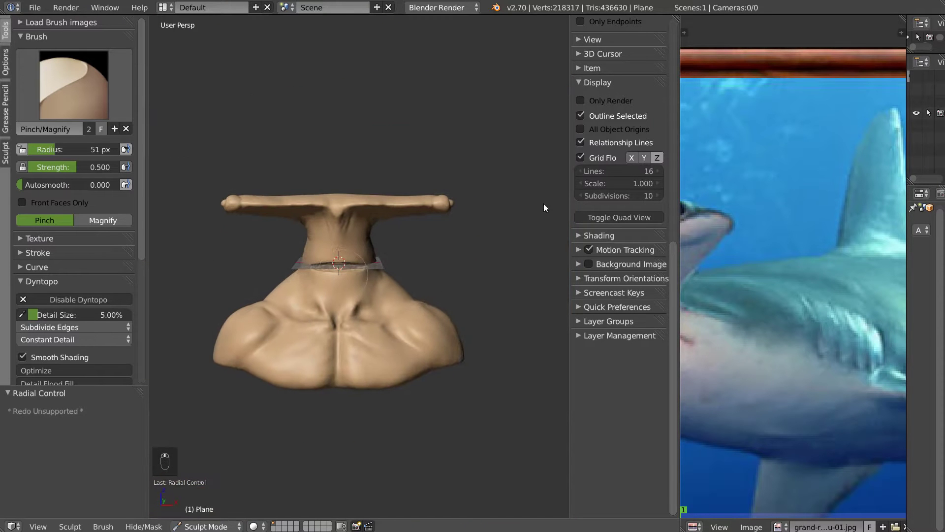
{"action": "left_click", "coordinate": [581, 101]}
- Set the Grab brush radius to 86 px and adjust the chest contour at the bust's bottom edge
{"action": "mouse_move", "coordinate": [352, 240]}
{"action": "middle_mouse_down"}
{"action": "mouse_move", "coordinate": [361, 241]}
{"action": "mouse_move", "coordinate": [297, 220]}
{"action": "mouse_move", "coordinate": [277, 226]}
{"action": "mouse_move", "coordinate": [309, 279]}
{"action": "mouse_move", "coordinate": [327, 344]}
{"action": "mouse_move", "coordinate": [333, 220]}
{"action": "mouse_move", "coordinate": [359, 247]}
{"action": "mouse_move", "coordinate": [353, 239]}
{"action": "mouse_move", "coordinate": [372, 303]}
{"action": "mouse_move", "coordinate": [276, 295]}
{"action": "mouse_move", "coordinate": [374, 297]}
{"action": "mouse_move", "coordinate": [388, 333]}
{"action": "mouse_move", "coordinate": [376, 337]}
{"action": "middle_mouse_up"}
{"action": "scroll", "coordinate": [362, 306], "scroll_direction": "up", "scroll_amount": 3}
{"action": "key", "text": "g"}
{"action": "key", "text": "f"}
{"action": "left_click", "coordinate": [388, 352]}
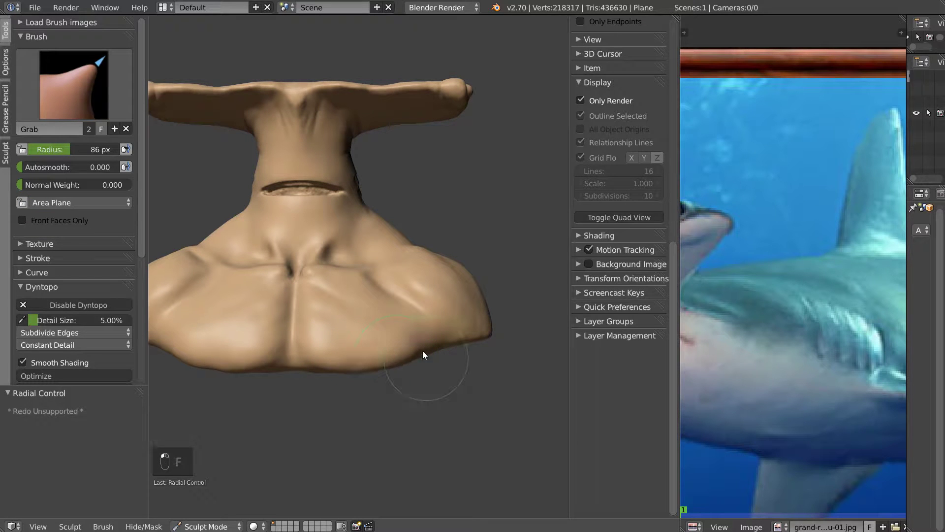
{"action": "middle_click_drag", "start_coordinate": [345, 362], "coordinate": [351, 211]}
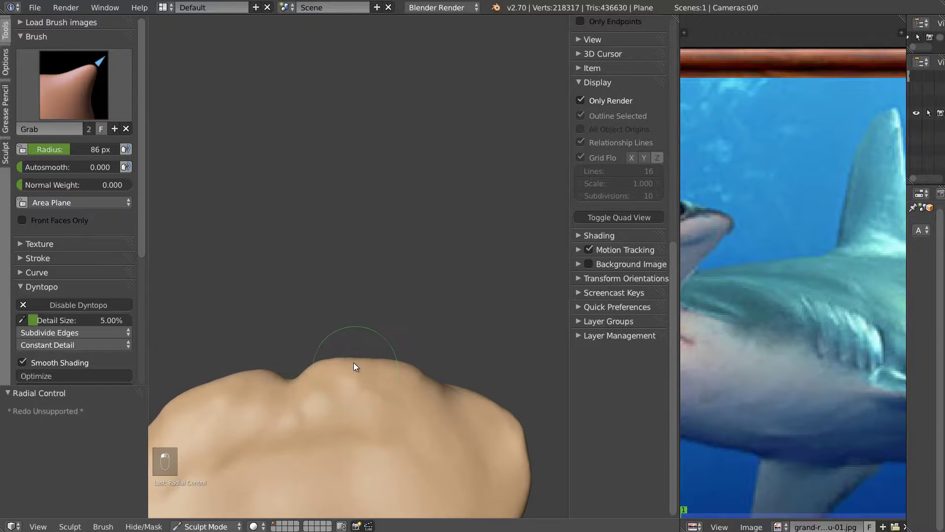
{"action": "left_click_drag", "start_coordinate": [352, 361], "coordinate": [355, 358]}
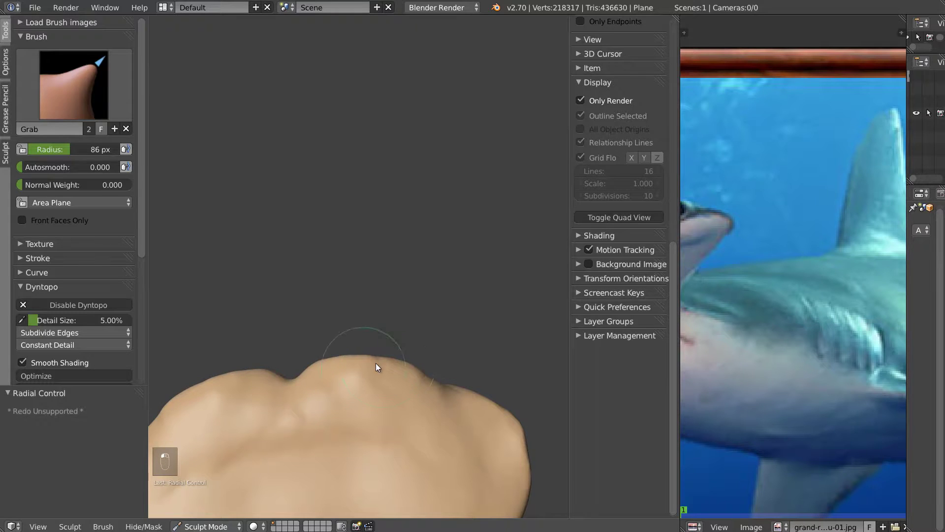
{"action": "key", "text": "s"}
{"action": "key", "text": "g"}
{"action": "mouse_move", "coordinate": [361, 361]}
{"action": "middle_mouse_down"}
{"action": "mouse_move", "coordinate": [396, 340]}
{"action": "mouse_move", "coordinate": [392, 334]}
{"action": "middle_mouse_up"}
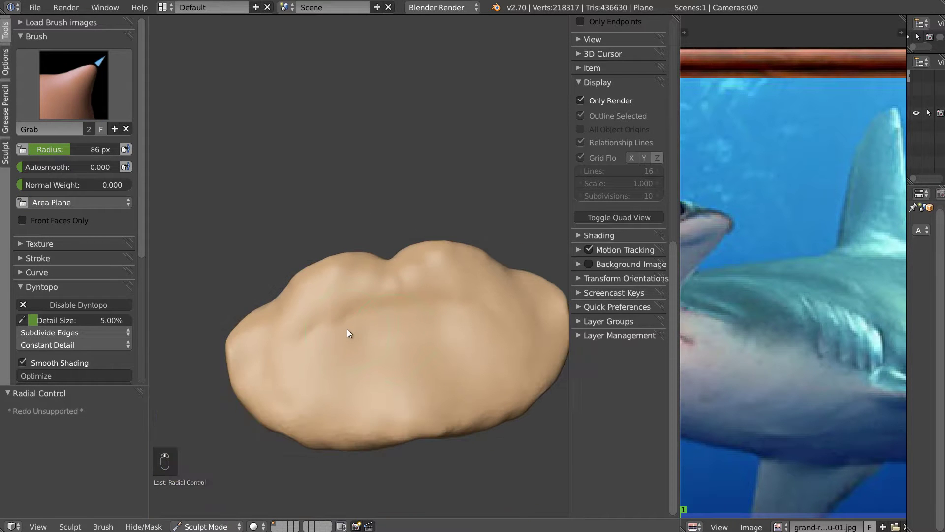
- Set the Scrape/Peaks brush radius to 120 px and flatten the lumpy underside of the bust's base
{"action": "key", "text": "q"}
{"action": "key", "text": "f"}
{"action": "left_click", "coordinate": [363, 330]}
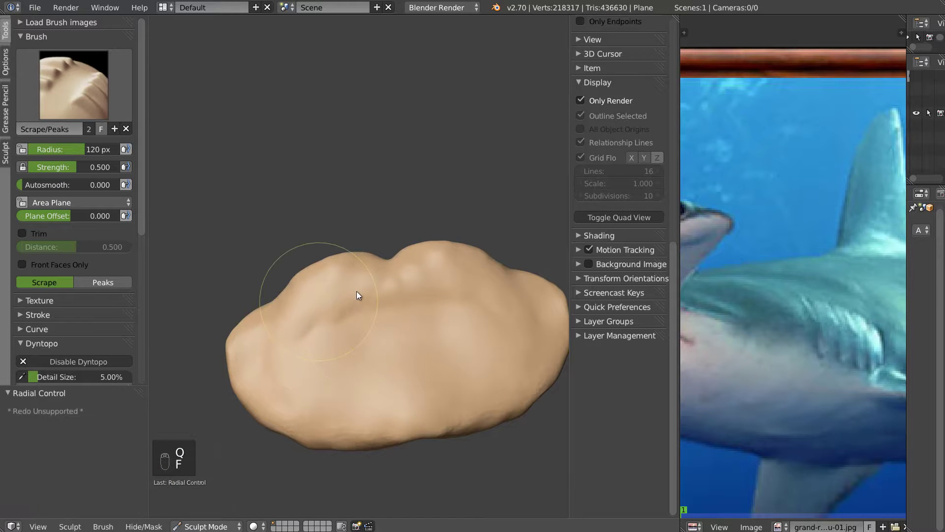
{"action": "left_click_drag", "start_coordinate": [410, 292], "coordinate": [423, 296]}
{"action": "mouse_move", "coordinate": [324, 319]}
{"action": "left_mouse_down"}
{"action": "mouse_move", "coordinate": [391, 306]}
{"action": "mouse_move", "coordinate": [394, 320]}
{"action": "mouse_move", "coordinate": [428, 325]}
{"action": "left_mouse_up"}
{"action": "left_click_drag", "start_coordinate": [382, 326], "coordinate": [390, 332]}
{"action": "mouse_move", "coordinate": [390, 332]}
{"action": "middle_mouse_down"}
{"action": "mouse_move", "coordinate": [420, 323]}
{"action": "mouse_move", "coordinate": [404, 313]}
{"action": "middle_mouse_up"}
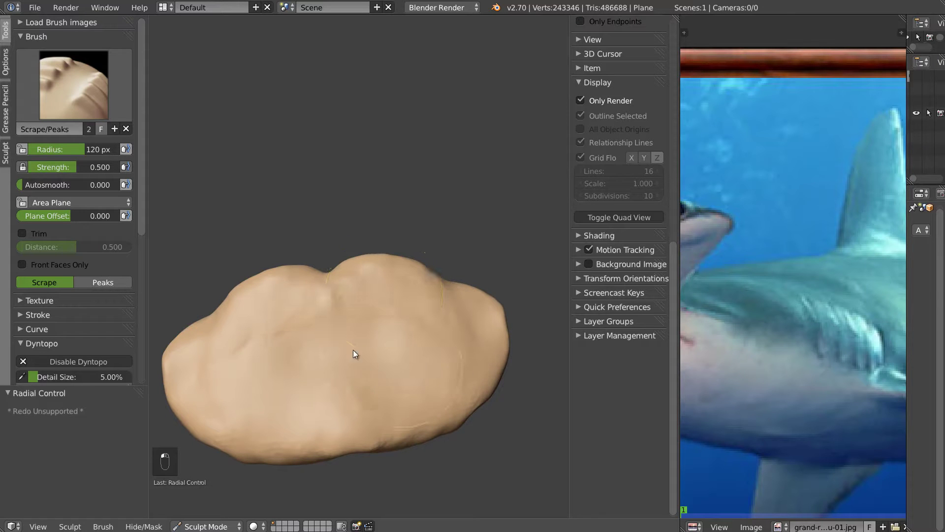
{"action": "mouse_move", "coordinate": [337, 328]}
{"action": "left_mouse_down"}
{"action": "mouse_move", "coordinate": [335, 321]}
{"action": "mouse_move", "coordinate": [359, 411]}
{"action": "mouse_move", "coordinate": [397, 323]}
{"action": "mouse_move", "coordinate": [389, 385]}
{"action": "mouse_move", "coordinate": [443, 315]}
{"action": "mouse_move", "coordinate": [361, 414]}
{"action": "mouse_move", "coordinate": [290, 449]}
{"action": "left_mouse_up"}
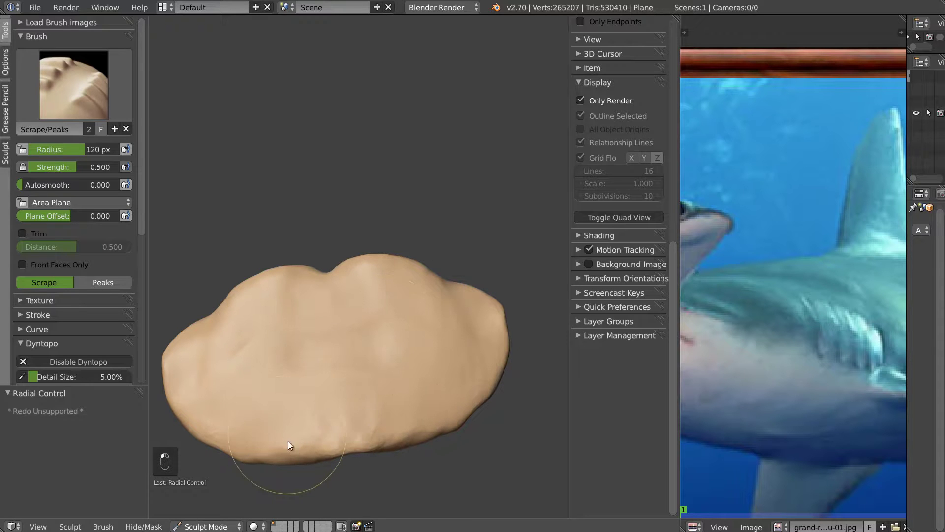
{"action": "mouse_move", "coordinate": [357, 428]}
{"action": "left_mouse_down"}
{"action": "mouse_move", "coordinate": [384, 415]}
{"action": "mouse_move", "coordinate": [237, 411]}
{"action": "mouse_move", "coordinate": [428, 375]}
{"action": "mouse_move", "coordinate": [405, 387]}
{"action": "left_mouse_up"}
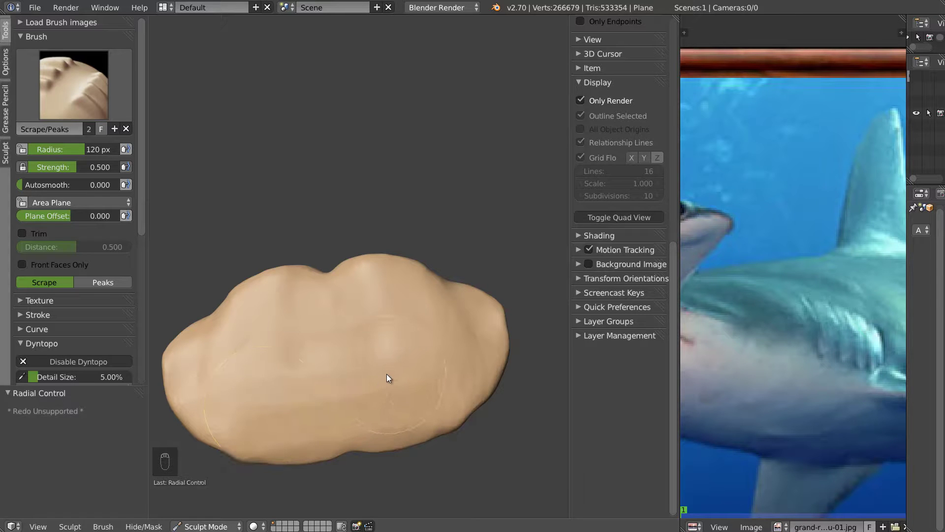
- Set the Scrape/Peaks brush radius to 69 px and even out the remaining bumps near the base's edges
{"action": "key", "text": "f"}
{"action": "left_click", "coordinate": [360, 375]}
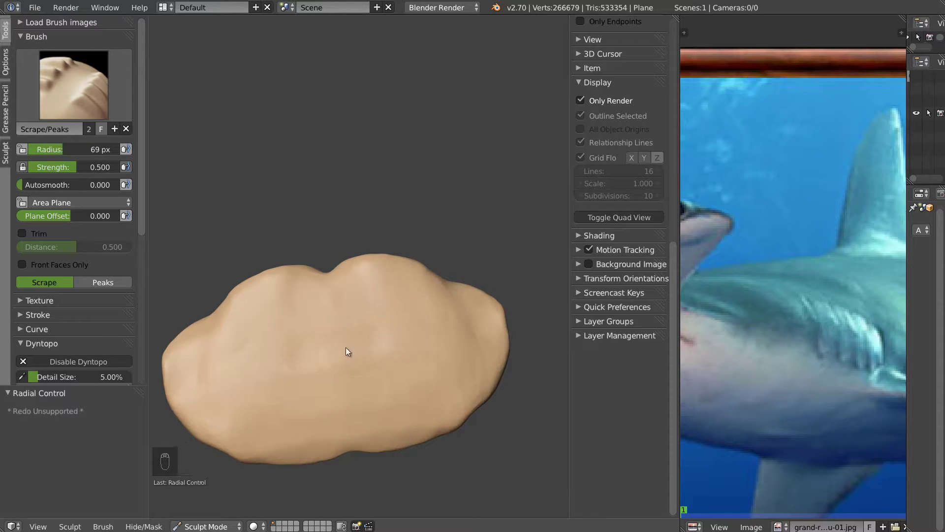
{"action": "mouse_move", "coordinate": [477, 341]}
{"action": "left_mouse_down"}
{"action": "mouse_move", "coordinate": [430, 296]}
{"action": "mouse_move", "coordinate": [492, 337]}
{"action": "mouse_move", "coordinate": [465, 391]}
{"action": "mouse_move", "coordinate": [480, 376]}
{"action": "left_mouse_up"}
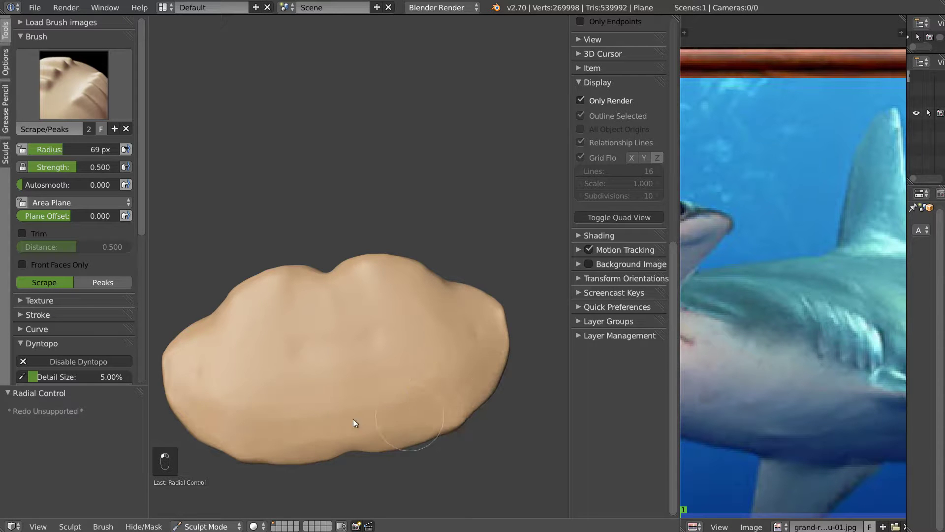
{"action": "mouse_move", "coordinate": [320, 382]}
{"action": "middle_mouse_down"}
{"action": "mouse_move", "coordinate": [355, 407]}
{"action": "mouse_move", "coordinate": [345, 412]}
{"action": "mouse_move", "coordinate": [328, 363]}
{"action": "mouse_move", "coordinate": [392, 247]}
{"action": "mouse_move", "coordinate": [424, 255]}
{"action": "middle_mouse_up"}
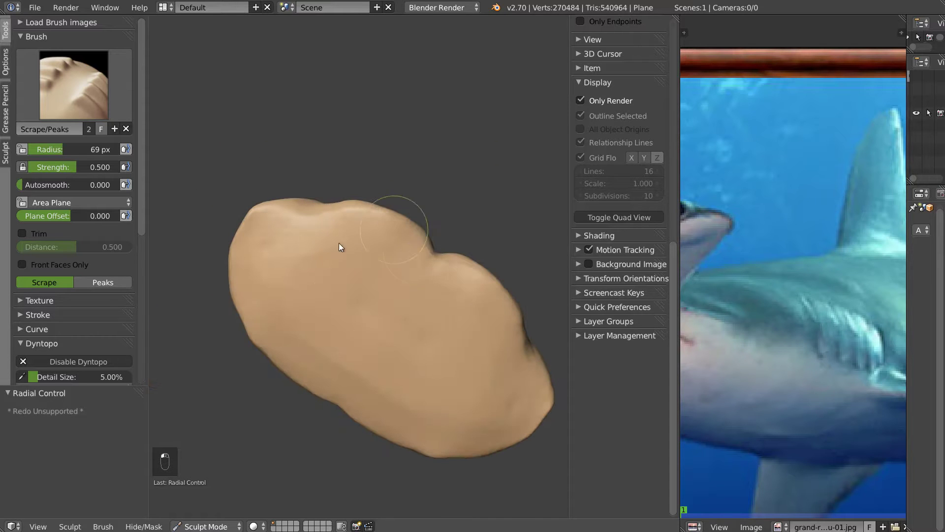
{"action": "mouse_move", "coordinate": [390, 234]}
{"action": "left_mouse_down"}
{"action": "mouse_move", "coordinate": [330, 220]}
{"action": "mouse_move", "coordinate": [344, 256]}
{"action": "mouse_move", "coordinate": [279, 253]}
{"action": "left_mouse_up"}
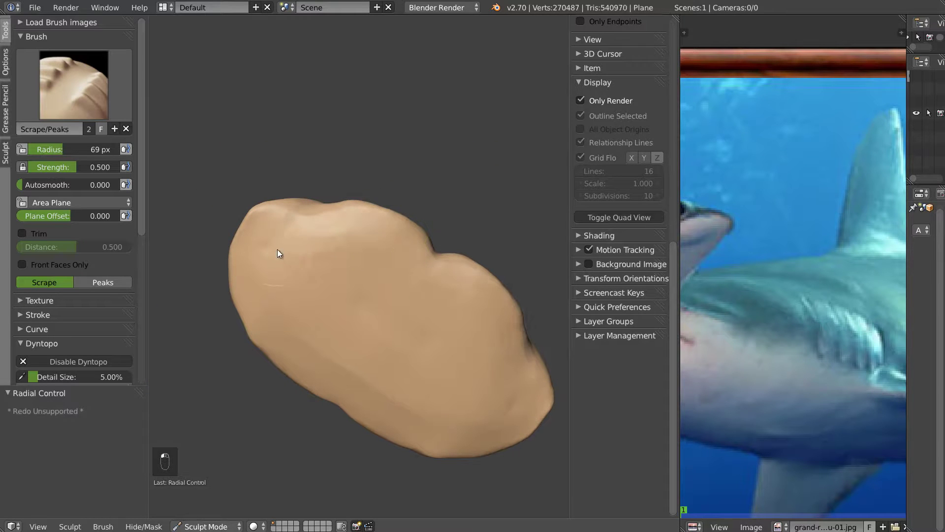
- Set the Clay brush radius to 80 px, build up the shoulder muscle along its chest-side edge and smooth it
{"action": "mouse_move", "coordinate": [451, 216]}
{"action": "middle_mouse_down"}
{"action": "mouse_move", "coordinate": [348, 321]}
{"action": "mouse_move", "coordinate": [390, 280]}
{"action": "mouse_move", "coordinate": [384, 331]}
{"action": "mouse_move", "coordinate": [301, 272]}
{"action": "mouse_move", "coordinate": [330, 259]}
{"action": "mouse_move", "coordinate": [305, 227]}
{"action": "mouse_move", "coordinate": [327, 205]}
{"action": "middle_mouse_up"}
{"action": "scroll", "coordinate": [323, 241], "scroll_direction": "up", "scroll_amount": 4}
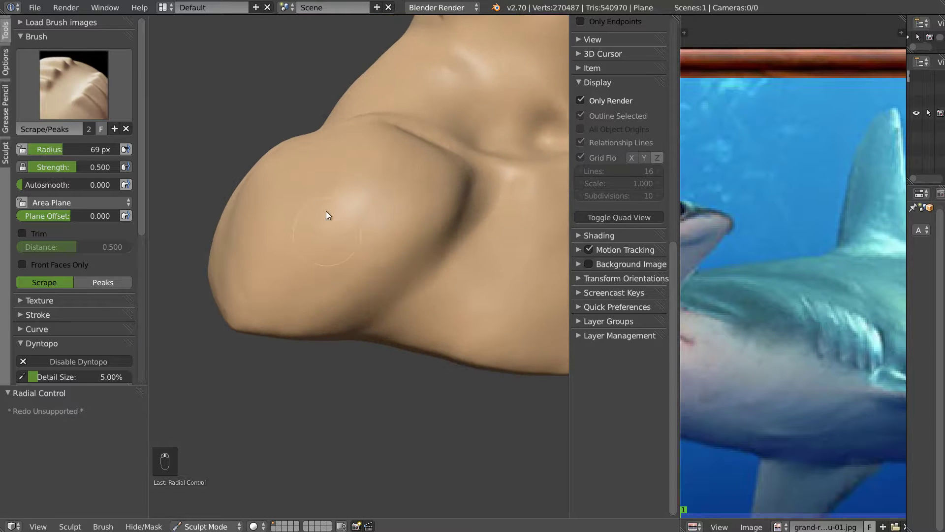
{"action": "key", "text": "c"}
{"action": "key", "text": "f"}
{"action": "left_click", "coordinate": [372, 271]}
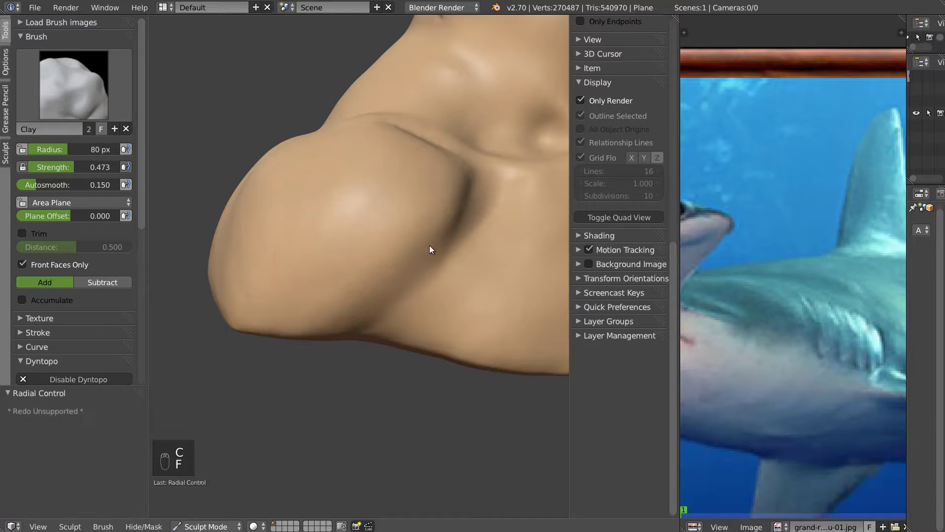
{"action": "mouse_move", "coordinate": [372, 305]}
{"action": "left_mouse_down"}
{"action": "mouse_move", "coordinate": [439, 235]}
{"action": "mouse_move", "coordinate": [436, 226]}
{"action": "left_mouse_up"}
{"action": "mouse_move", "coordinate": [360, 294]}
{"action": "left_mouse_down"}
{"action": "mouse_move", "coordinate": [431, 216]}
{"action": "mouse_move", "coordinate": [388, 225]}
{"action": "mouse_move", "coordinate": [375, 239]}
{"action": "left_mouse_up"}
{"action": "middle_click_drag", "start_coordinate": [370, 250], "coordinate": [361, 216]}
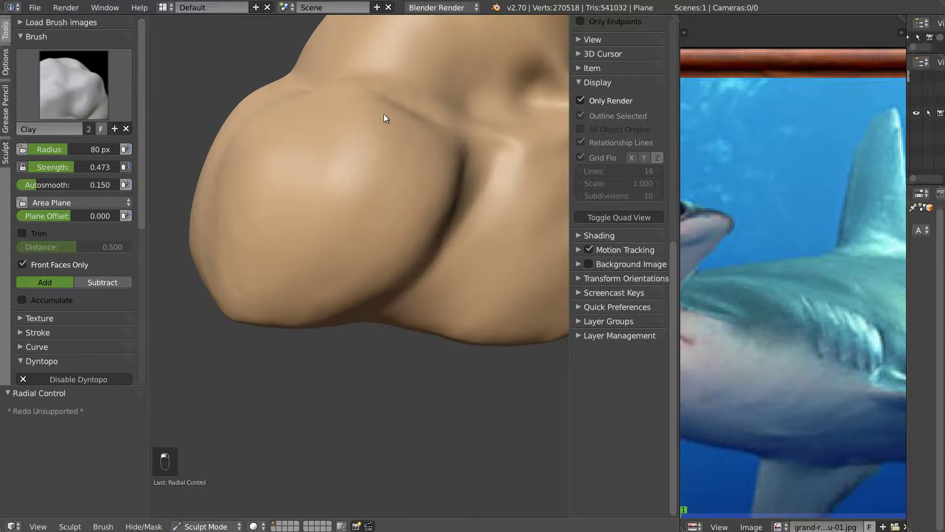
{"action": "mouse_move", "coordinate": [358, 198]}
{"action": "left_mouse_down"}
{"action": "mouse_move", "coordinate": [387, 154]}
{"action": "mouse_move", "coordinate": [406, 190]}
{"action": "mouse_move", "coordinate": [376, 256]}
{"action": "mouse_move", "coordinate": [387, 242]}
{"action": "left_mouse_up"}
{"action": "left_click_drag", "start_coordinate": [410, 120], "coordinate": [423, 138]}
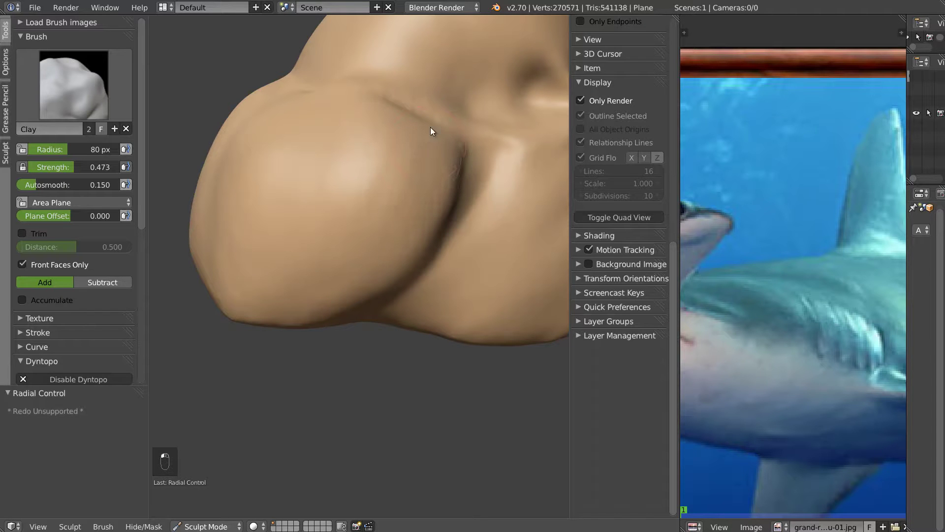
{"action": "mouse_move", "coordinate": [426, 176]}
{"action": "left_mouse_down"}
{"action": "mouse_move", "coordinate": [401, 240]}
{"action": "mouse_move", "coordinate": [364, 273]}
{"action": "mouse_move", "coordinate": [365, 215]}
{"action": "left_mouse_up"}
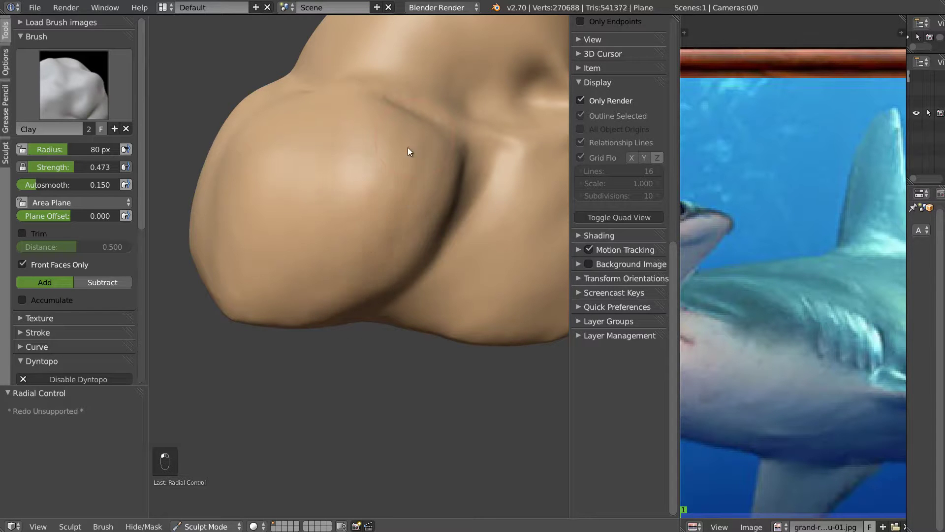
{"action": "key", "text": "s"}
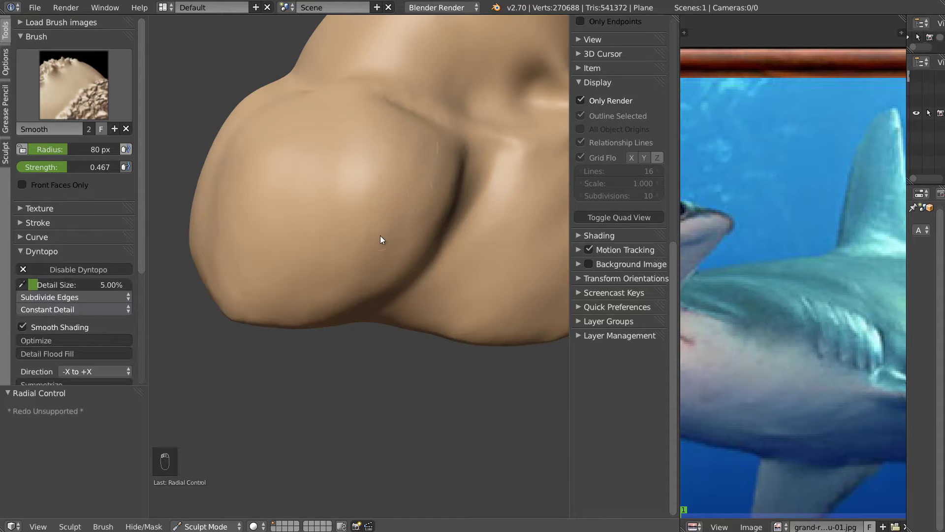
- Add clay down the outer side and lower part of the shoulder muscle
{"action": "key", "text": "c"}
{"action": "left_click_drag", "start_coordinate": [293, 280], "coordinate": [266, 212]}
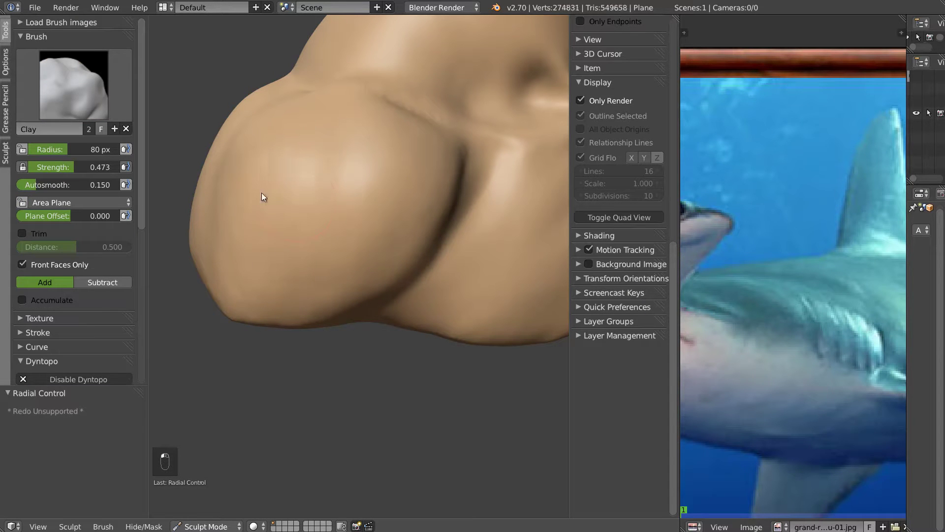
{"action": "mouse_move", "coordinate": [244, 257]}
{"action": "left_mouse_down"}
{"action": "mouse_move", "coordinate": [249, 291]}
{"action": "mouse_move", "coordinate": [262, 173]}
{"action": "left_mouse_up"}
{"action": "mouse_move", "coordinate": [236, 206]}
{"action": "middle_mouse_down"}
{"action": "mouse_move", "coordinate": [227, 195]}
{"action": "mouse_move", "coordinate": [259, 227]}
{"action": "middle_mouse_up"}
{"action": "left_click_drag", "start_coordinate": [276, 226], "coordinate": [277, 272]}
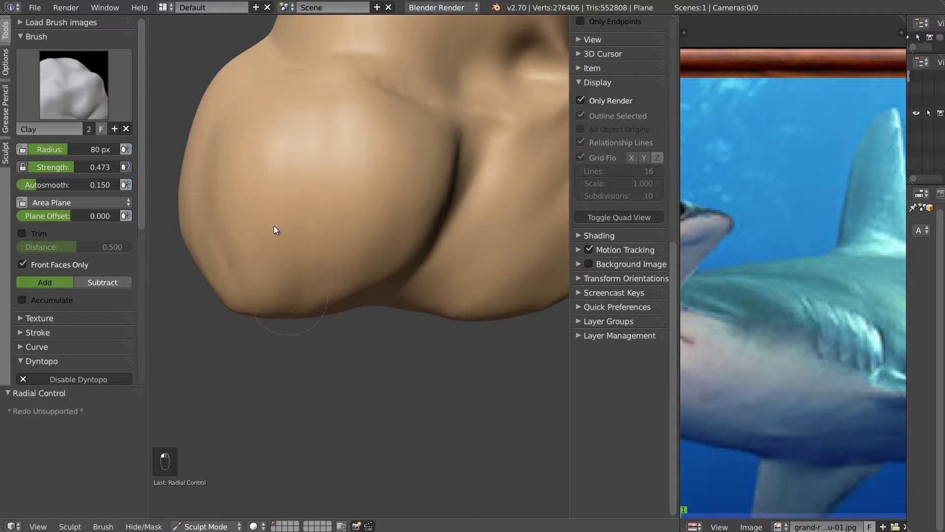
{"action": "mouse_move", "coordinate": [258, 183]}
{"action": "middle_mouse_down"}
{"action": "mouse_move", "coordinate": [320, 237]}
{"action": "mouse_move", "coordinate": [287, 196]}
{"action": "mouse_move", "coordinate": [295, 257]}
{"action": "middle_mouse_up"}
- Add long clay strokes to divide the shoulder into separate muscle bulges and smooth the transition between them
{"action": "left_click_drag", "start_coordinate": [295, 258], "coordinate": [289, 218]}
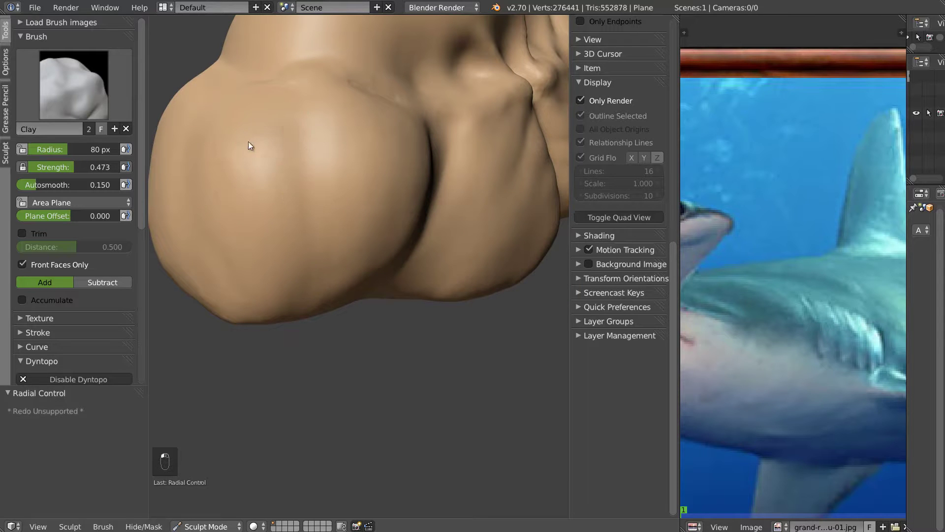
{"action": "left_click_drag", "start_coordinate": [233, 202], "coordinate": [200, 151]}
{"action": "left_click_drag", "start_coordinate": [242, 258], "coordinate": [221, 118]}
{"action": "mouse_move", "coordinate": [229, 214]}
{"action": "left_mouse_down", "text": "shift"}
{"action": "mouse_move", "coordinate": [221, 222]}
{"action": "mouse_move", "coordinate": [227, 146]}
{"action": "mouse_move", "coordinate": [270, 313]}
{"action": "left_mouse_up", "text": "shift"}
{"action": "mouse_move", "coordinate": [306, 258]}
{"action": "middle_mouse_down"}
{"action": "mouse_move", "coordinate": [276, 236]}
{"action": "mouse_move", "coordinate": [312, 245]}
{"action": "mouse_move", "coordinate": [313, 295]}
{"action": "middle_mouse_up"}
{"action": "mouse_move", "coordinate": [341, 330]}
{"action": "left_mouse_down"}
{"action": "mouse_move", "coordinate": [360, 175]}
{"action": "mouse_move", "coordinate": [353, 305]}
{"action": "left_mouse_up"}
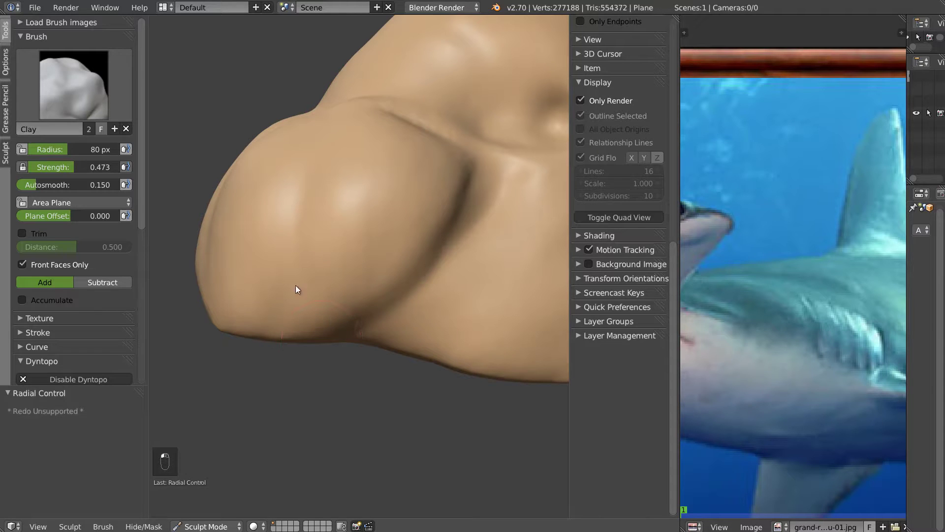
- Add a clay stroke up the lower shoulder muscle, then enable Matcap shading with the matte pink material
{"action": "mouse_move", "coordinate": [275, 327]}
{"action": "left_mouse_down"}
{"action": "mouse_move", "coordinate": [256, 199]}
{"action": "mouse_move", "coordinate": [279, 264]}
{"action": "left_mouse_up"}
{"action": "scroll", "coordinate": [574, 36], "scroll_direction": "up", "scroll_amount": 5}
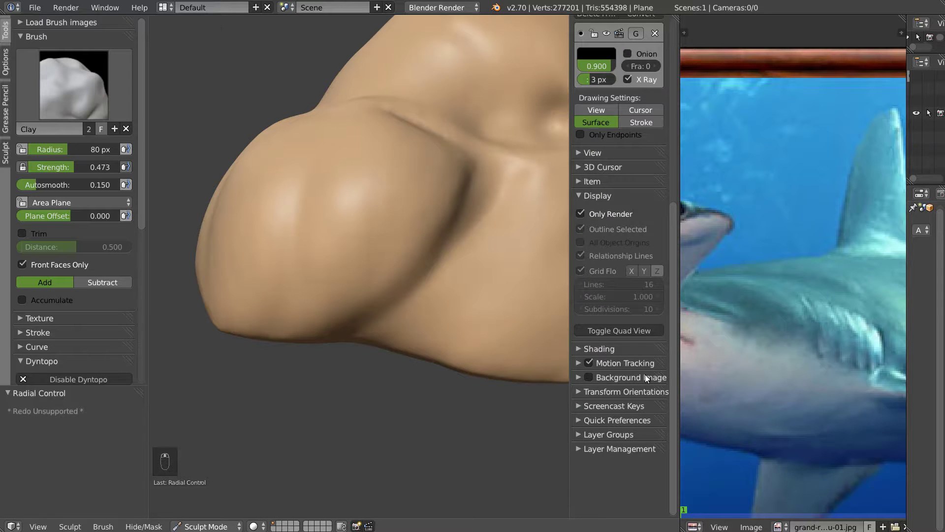
{"action": "left_click", "coordinate": [586, 349]}
{"action": "left_click", "coordinate": [581, 394]}
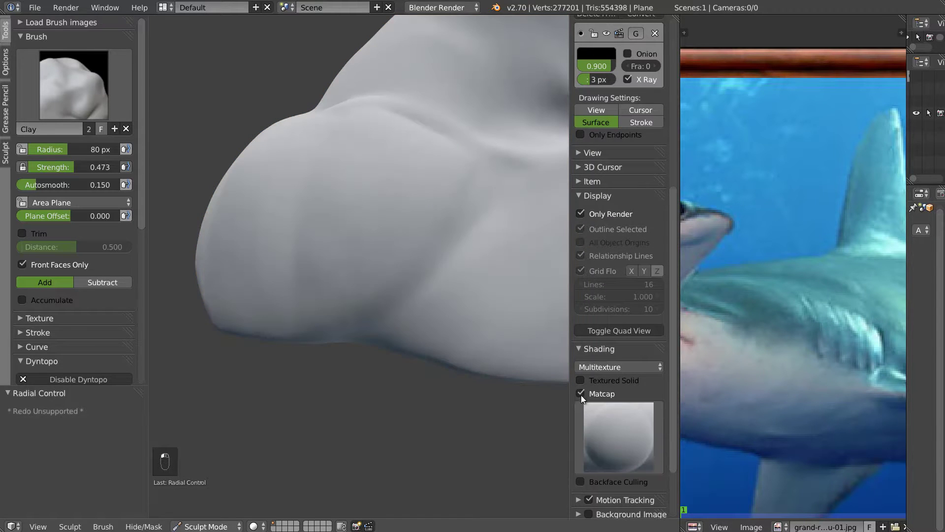
{"action": "left_click", "coordinate": [619, 443]}
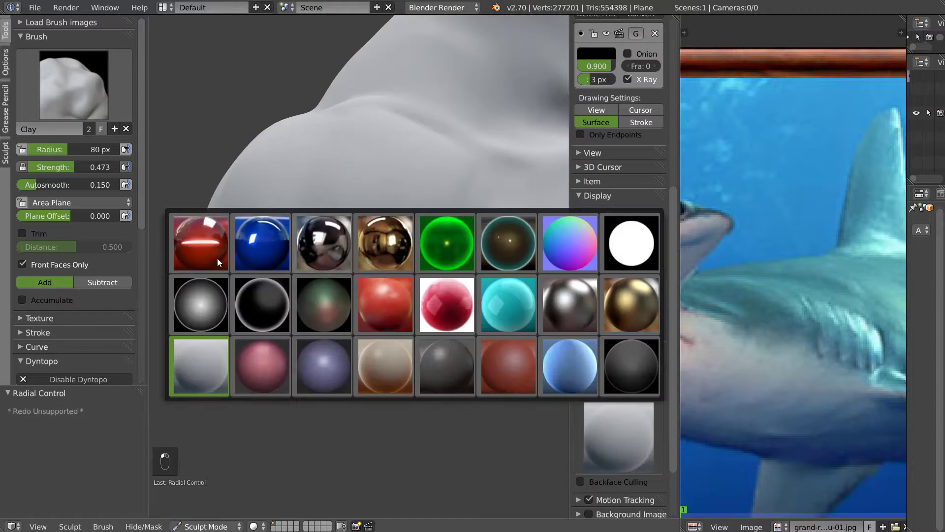
{"action": "left_click", "coordinate": [251, 372]}
- Raise the Smooth brush strength to about 0.64 and soften the outer lower part of the shoulder muscle
{"action": "mouse_move", "coordinate": [261, 345]}
{"action": "middle_mouse_down"}
{"action": "mouse_move", "coordinate": [292, 278]}
{"action": "mouse_move", "coordinate": [312, 282]}
{"action": "middle_mouse_up"}
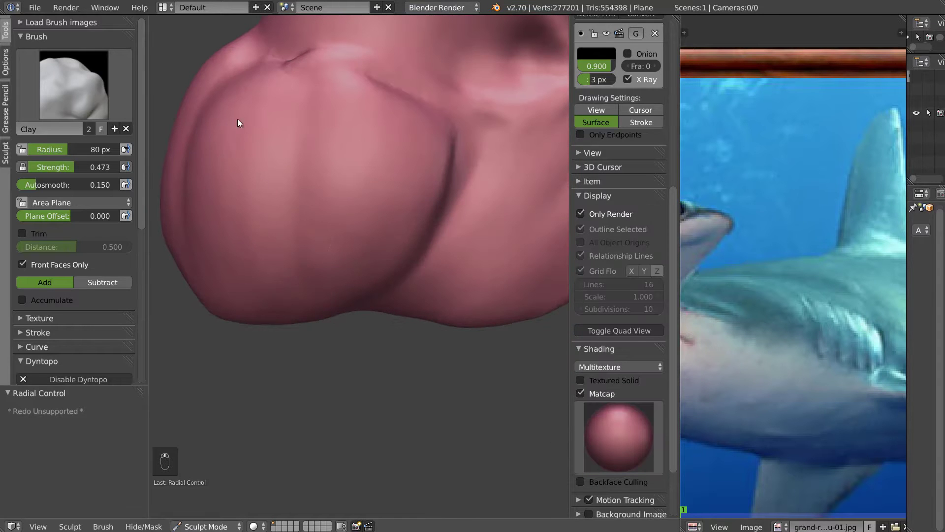
{"action": "key", "text": "s"}
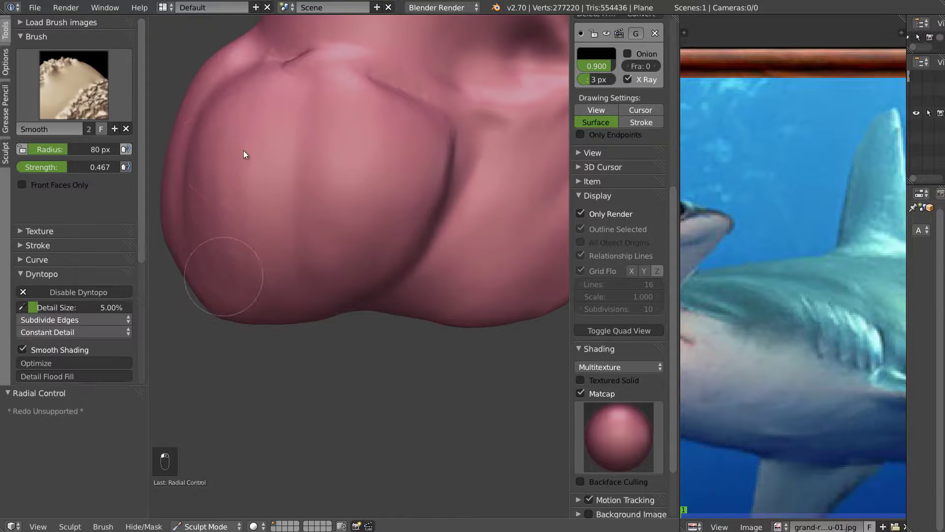
{"action": "key", "text": "s"}
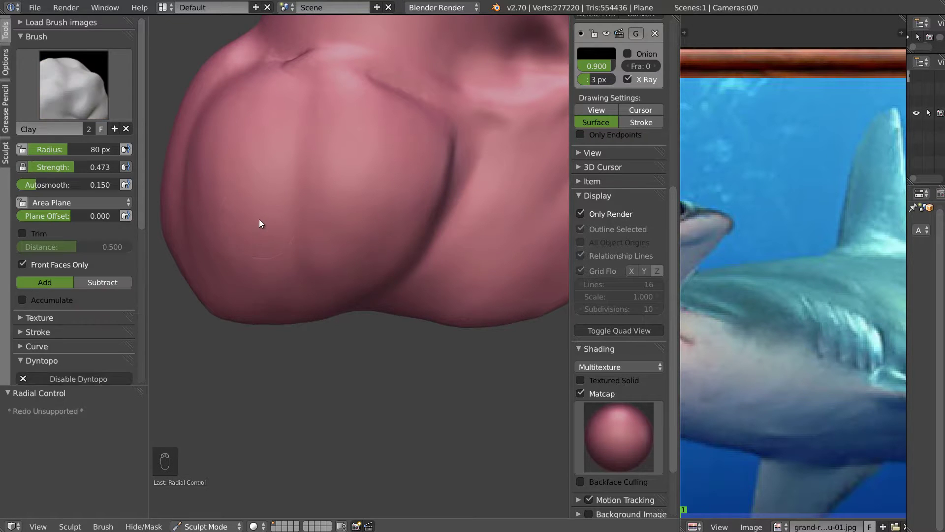
{"action": "key", "text": "s"}
{"action": "key", "text": "shift+f"}
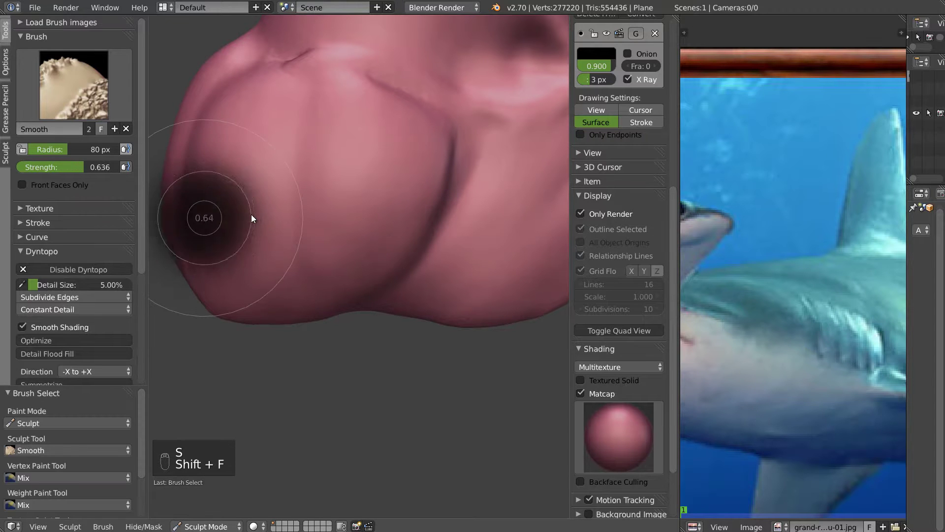
{"action": "left_click", "coordinate": [252, 215]}
{"action": "key", "text": "c"}
{"action": "mouse_move", "coordinate": [223, 252]}
{"action": "left_mouse_down", "text": "shift"}
{"action": "mouse_move", "coordinate": [217, 165]}
{"action": "mouse_move", "coordinate": [259, 279]}
{"action": "left_mouse_up", "text": "shift"}
- Switch to the Draw brush and set its radius to 50 px for work on the upper shoulder muscle
{"action": "mouse_move", "coordinate": [257, 209]}
{"action": "middle_mouse_down"}
{"action": "mouse_move", "coordinate": [310, 192]}
{"action": "mouse_move", "coordinate": [315, 200]}
{"action": "mouse_move", "coordinate": [377, 149]}
{"action": "middle_mouse_up"}
{"action": "key", "text": "d"}
{"action": "key", "text": "f"}
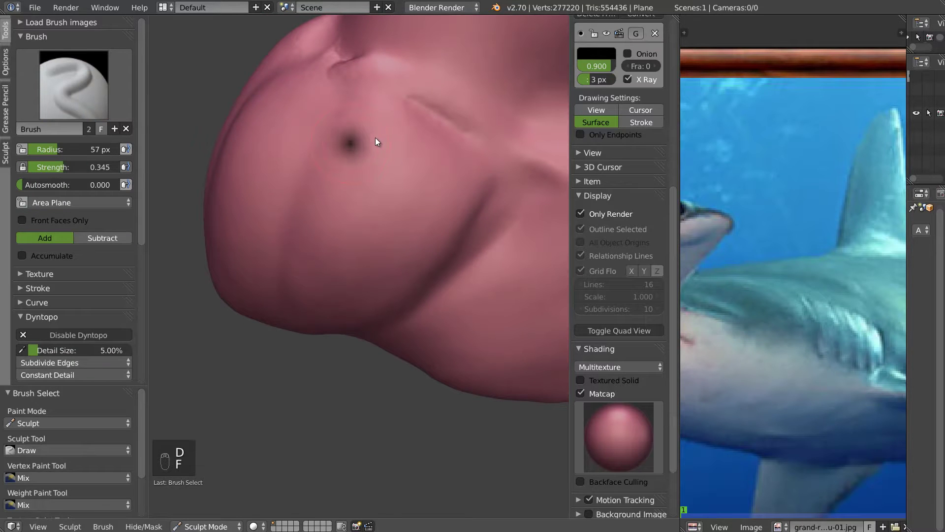
{"action": "left_click", "coordinate": [375, 139]}
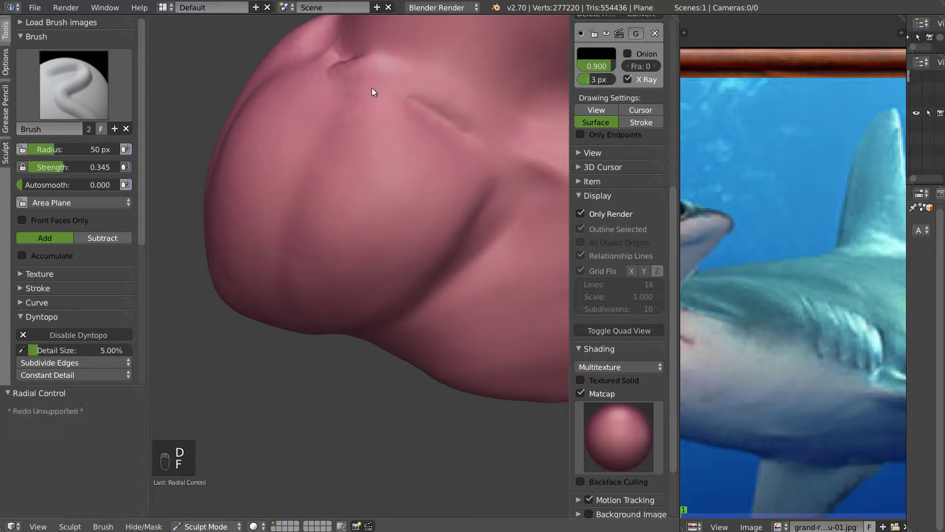
- Deepen the crease running along the collarbone above the deltoid with the Draw brush at 50 px, and smooth its edges
{"action": "left_click_drag", "start_coordinate": [397, 97], "coordinate": [554, 191]}
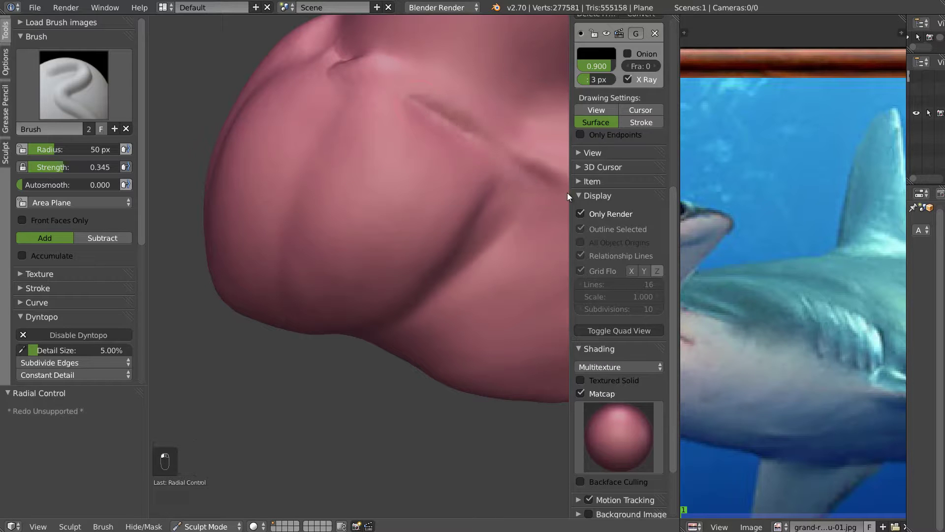
{"action": "key", "text": "shift+s"}
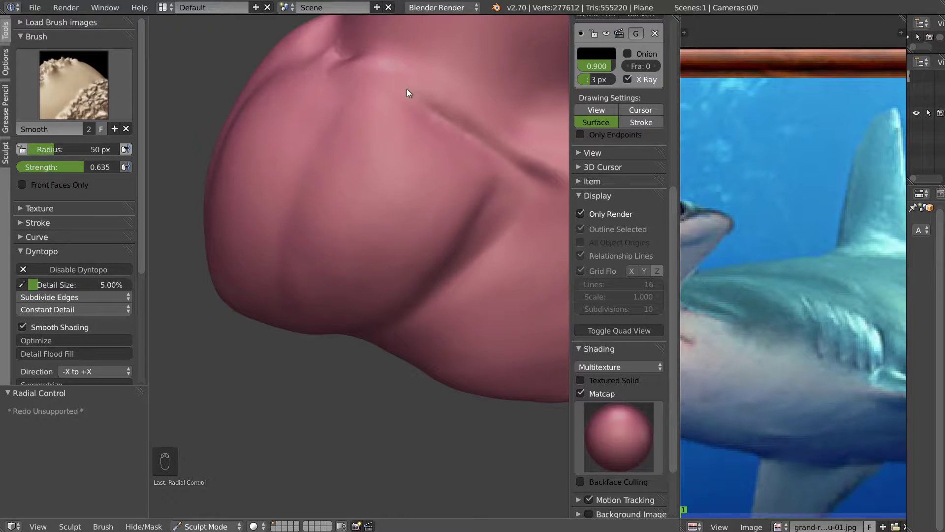
{"action": "mouse_move", "coordinate": [480, 143]}
{"action": "left_mouse_down", "text": "shift"}
{"action": "mouse_move", "coordinate": [542, 152]}
{"action": "mouse_move", "coordinate": [539, 160]}
{"action": "left_mouse_up", "text": "shift"}
{"action": "mouse_move", "coordinate": [515, 180]}
{"action": "left_mouse_down", "text": "shift"}
{"action": "mouse_move", "coordinate": [499, 197]}
{"action": "mouse_move", "coordinate": [495, 187]}
{"action": "left_mouse_up", "text": "shift"}
- Shape the groove between the deltoid and the chest with repeated Draw brush strokes along the front edge of the muscle
{"action": "middle_click_drag", "start_coordinate": [495, 185], "coordinate": [490, 221]}
{"action": "left_click_drag", "start_coordinate": [503, 197], "coordinate": [490, 228]}
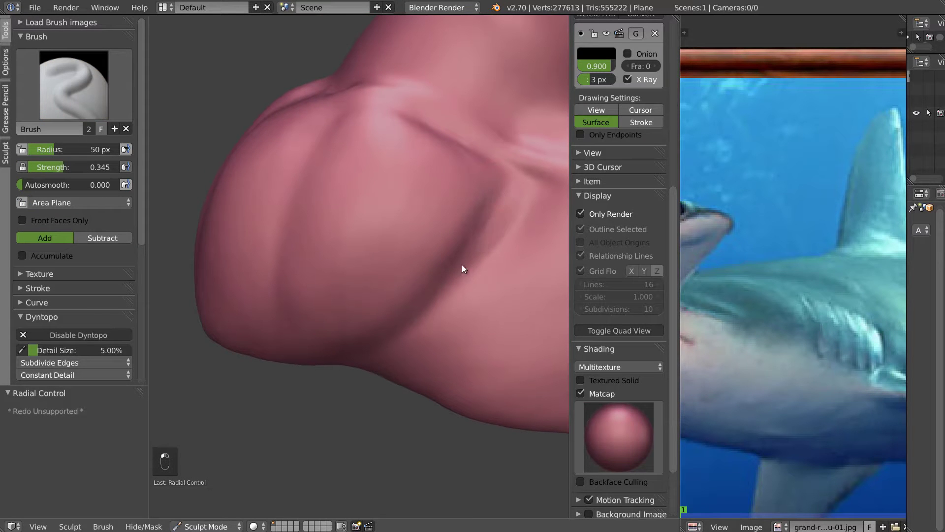
{"action": "left_click_drag", "start_coordinate": [517, 195], "coordinate": [488, 226]}
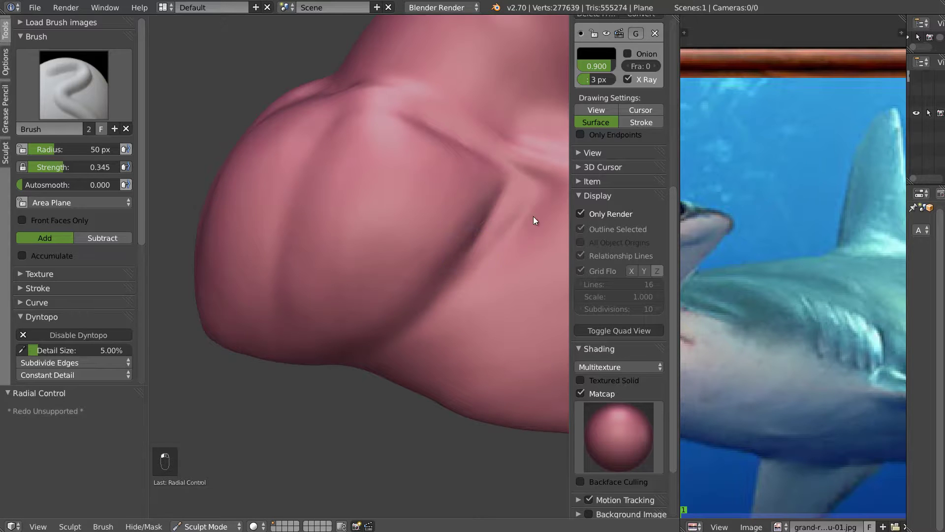
{"action": "mouse_move", "coordinate": [468, 269]}
{"action": "middle_mouse_down"}
{"action": "mouse_move", "coordinate": [489, 217]}
{"action": "mouse_move", "coordinate": [493, 232]}
{"action": "mouse_move", "coordinate": [515, 199]}
{"action": "middle_mouse_up"}
{"action": "mouse_move", "coordinate": [515, 200]}
{"action": "left_mouse_down"}
{"action": "mouse_move", "coordinate": [522, 203]}
{"action": "mouse_move", "coordinate": [504, 231]}
{"action": "mouse_move", "coordinate": [477, 241]}
{"action": "mouse_move", "coordinate": [520, 186]}
{"action": "mouse_move", "coordinate": [500, 238]}
{"action": "mouse_move", "coordinate": [496, 204]}
{"action": "left_mouse_up"}
{"action": "mouse_move", "coordinate": [496, 205]}
{"action": "middle_mouse_down"}
{"action": "mouse_move", "coordinate": [451, 226]}
{"action": "mouse_move", "coordinate": [430, 292]}
{"action": "middle_mouse_up"}
{"action": "left_click_drag", "start_coordinate": [430, 292], "coordinate": [509, 210]}
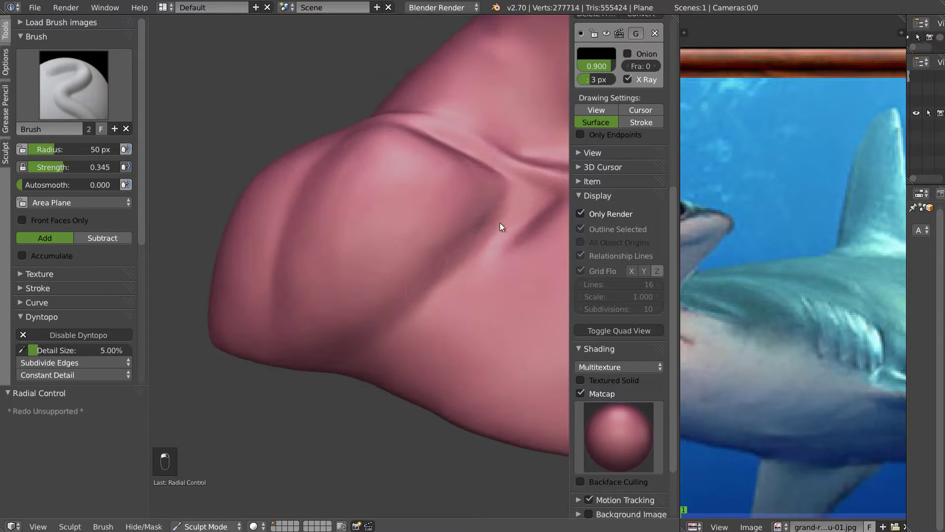
{"action": "left_click_drag", "start_coordinate": [466, 265], "coordinate": [502, 210]}
{"action": "left_click_drag", "start_coordinate": [434, 283], "coordinate": [493, 231]}
- Build up the front edge of the deltoid with the Clay brush at a 63 px radius and smooth the surface
{"action": "mouse_move", "coordinate": [493, 231]}
{"action": "middle_mouse_down"}
{"action": "mouse_move", "coordinate": [445, 228]}
{"action": "mouse_move", "coordinate": [445, 242]}
{"action": "middle_mouse_up"}
{"action": "key", "text": "c"}
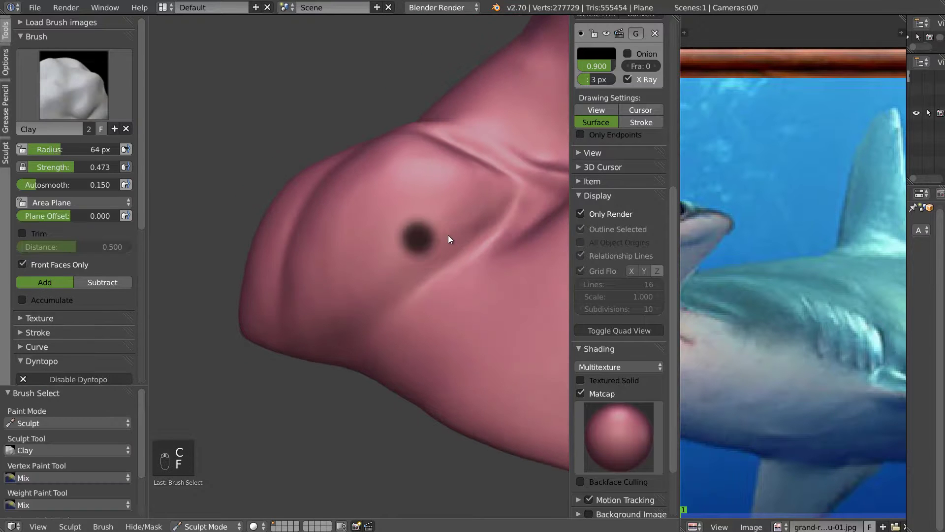
{"action": "left_click_drag", "start_coordinate": [453, 241], "coordinate": [468, 181]}
{"action": "left_click_drag", "start_coordinate": [459, 238], "coordinate": [492, 214]}
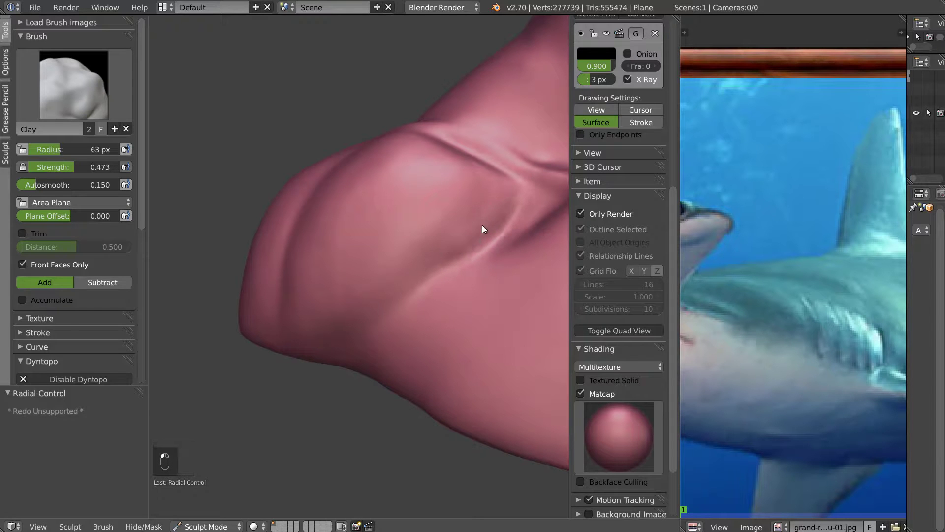
{"action": "key", "text": "s"}
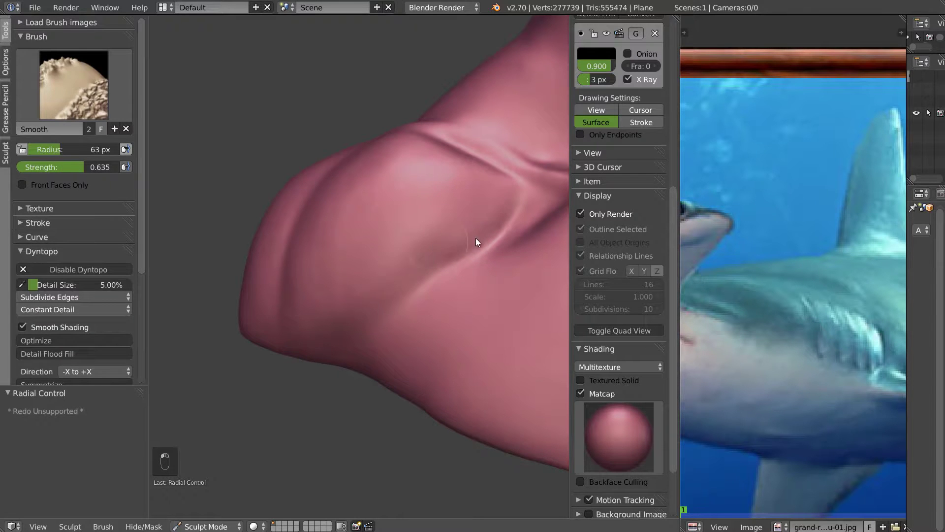
{"action": "key", "text": "c"}
- Fill the lower part of the groove between deltoid and chest with clay strokes and blend it by smoothing
{"action": "mouse_move", "coordinate": [426, 228]}
{"action": "middle_mouse_down"}
{"action": "mouse_move", "coordinate": [449, 239]}
{"action": "mouse_move", "coordinate": [425, 302]}
{"action": "middle_mouse_up"}
{"action": "left_click_drag", "start_coordinate": [435, 287], "coordinate": [435, 283]}
{"action": "left_click_drag", "start_coordinate": [396, 342], "coordinate": [456, 261]}
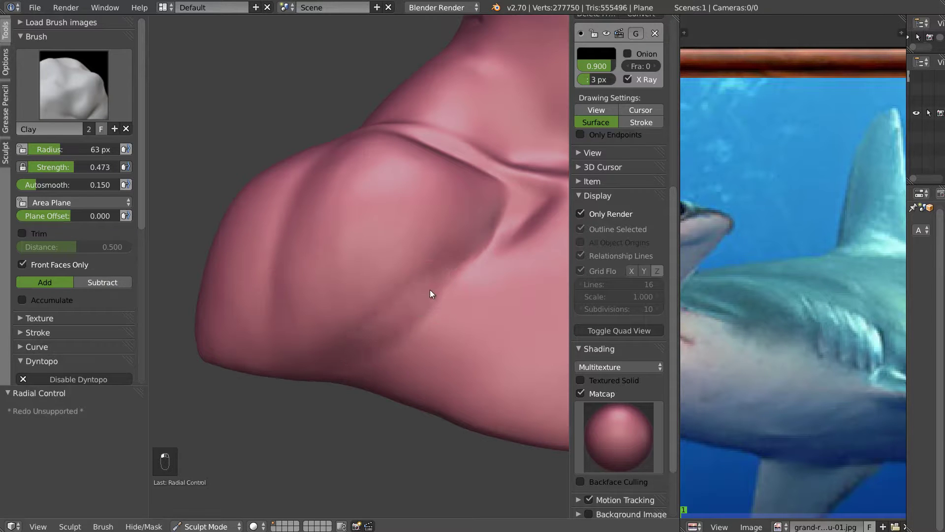
{"action": "mouse_move", "coordinate": [364, 327]}
{"action": "left_mouse_down"}
{"action": "mouse_move", "coordinate": [480, 269]}
{"action": "mouse_move", "coordinate": [469, 288]}
{"action": "mouse_move", "coordinate": [423, 293]}
{"action": "left_mouse_up"}
{"action": "key", "text": "s"}
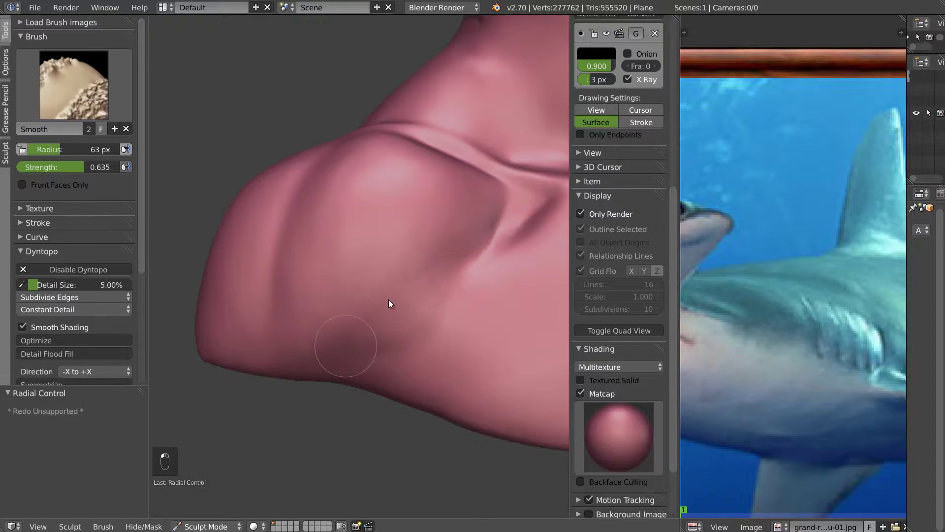
{"action": "left_click_drag", "start_coordinate": [439, 255], "coordinate": [426, 264], "text": "shift"}
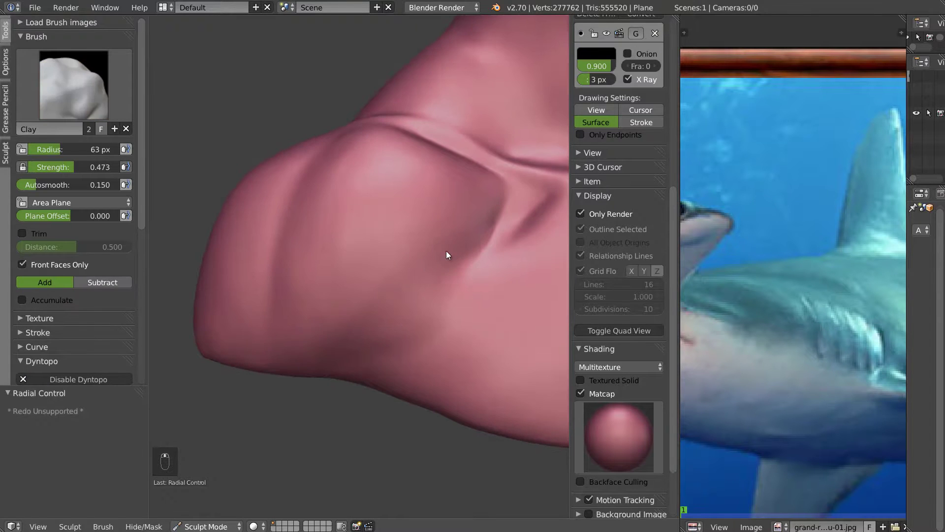
- Refine the deltoid's front corner and the lower end of its chest groove with short clay and smoothing strokes
{"action": "left_click_drag", "start_coordinate": [490, 201], "coordinate": [483, 203]}
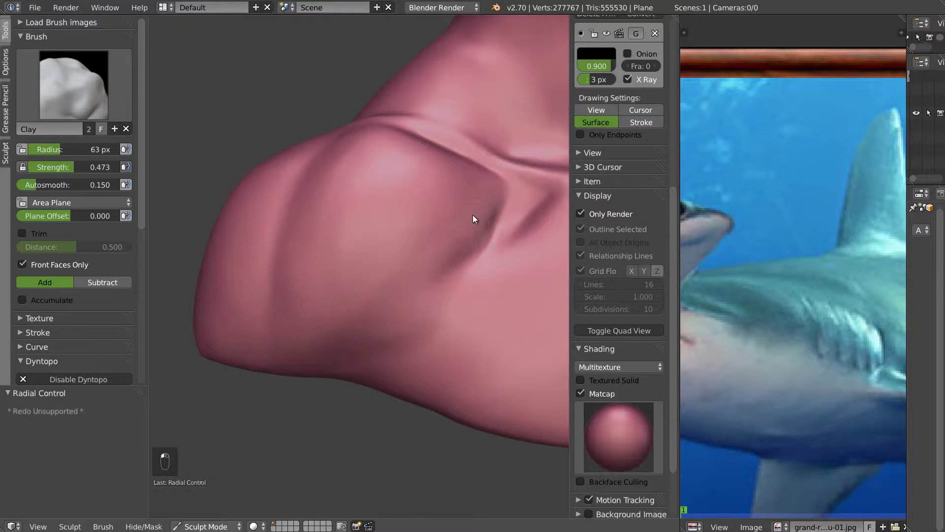
{"action": "left_click_drag", "start_coordinate": [420, 249], "coordinate": [438, 227], "text": "shift"}
{"action": "mouse_move", "coordinate": [477, 166]}
{"action": "left_mouse_down"}
{"action": "mouse_move", "coordinate": [424, 210]}
{"action": "mouse_move", "coordinate": [476, 175]}
{"action": "left_mouse_up"}
{"action": "mouse_move", "coordinate": [450, 234]}
{"action": "middle_mouse_down"}
{"action": "mouse_move", "coordinate": [469, 232]}
{"action": "mouse_move", "coordinate": [391, 259]}
{"action": "middle_mouse_up"}
{"action": "middle_click_drag", "start_coordinate": [401, 305], "coordinate": [353, 352]}
{"action": "left_click_drag", "start_coordinate": [340, 347], "coordinate": [322, 365]}
{"action": "key", "text": "shift"}
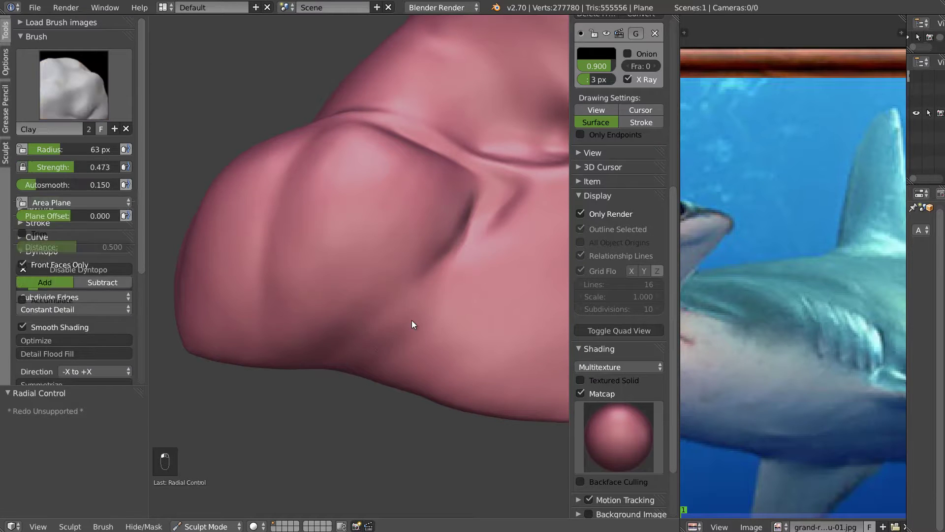
- Add a clay stroke down the deltoid's lower front toward the bottom edge of the bust
{"action": "scroll", "coordinate": [419, 270], "scroll_direction": "down", "scroll_amount": 6}
{"action": "scroll", "coordinate": [381, 276], "scroll_direction": "up", "scroll_amount": 5}
{"action": "mouse_move", "coordinate": [375, 279]}
{"action": "middle_mouse_down"}
{"action": "mouse_move", "coordinate": [407, 278]}
{"action": "mouse_move", "coordinate": [365, 263]}
{"action": "mouse_move", "coordinate": [350, 289]}
{"action": "middle_mouse_up"}
{"action": "mouse_move", "coordinate": [350, 289]}
{"action": "left_mouse_down"}
{"action": "mouse_move", "coordinate": [324, 334]}
{"action": "mouse_move", "coordinate": [348, 354]}
{"action": "left_mouse_up"}
{"action": "scroll", "coordinate": [344, 301], "scroll_direction": "down", "scroll_amount": 3}
{"action": "scroll", "coordinate": [341, 300], "scroll_direction": "up", "scroll_amount": 4}
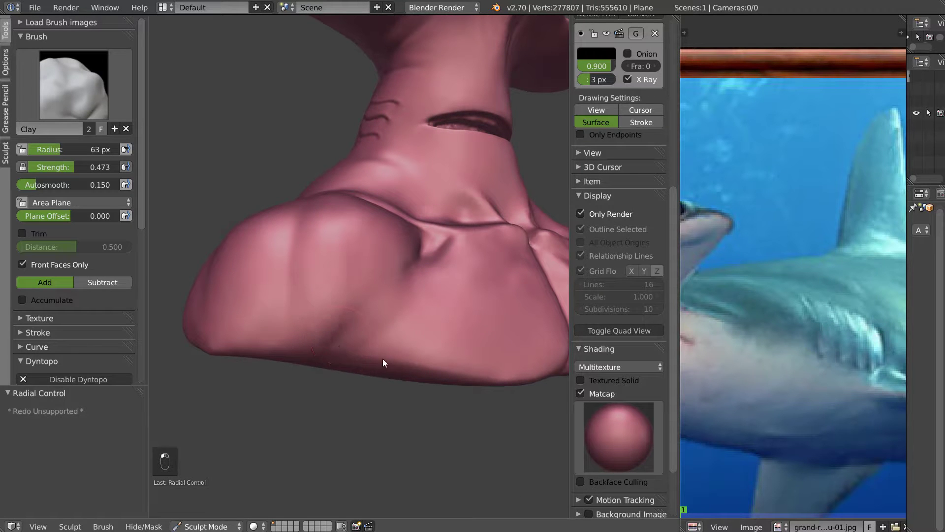
- Add clay to the lower outer chest beside the shoulder and smooth the transition
{"action": "left_click_drag", "start_coordinate": [434, 327], "coordinate": [414, 370]}
{"action": "mouse_move", "coordinate": [503, 302]}
{"action": "middle_mouse_down"}
{"action": "mouse_move", "coordinate": [417, 300]}
{"action": "mouse_move", "coordinate": [487, 254]}
{"action": "middle_mouse_up"}
{"action": "mouse_move", "coordinate": [435, 347]}
{"action": "left_mouse_down"}
{"action": "mouse_move", "coordinate": [414, 348]}
{"action": "mouse_move", "coordinate": [450, 353]}
{"action": "left_mouse_up"}
{"action": "key", "text": "shift+s"}
{"action": "key", "text": "c"}
{"action": "mouse_move", "coordinate": [455, 359]}
{"action": "middle_mouse_down"}
{"action": "mouse_move", "coordinate": [420, 327]}
{"action": "mouse_move", "coordinate": [400, 337]}
{"action": "mouse_move", "coordinate": [431, 311]}
{"action": "mouse_move", "coordinate": [327, 271]}
{"action": "middle_mouse_up"}
{"action": "key", "text": "shift+s"}
{"action": "key", "text": "c"}
{"action": "key", "text": "shift+s"}
{"action": "key", "text": "c"}
- Build up the base of the neck below the gill slits with the Clay brush and smooth it into the trapezius
{"action": "mouse_move", "coordinate": [397, 278]}
{"action": "middle_mouse_down"}
{"action": "mouse_move", "coordinate": [342, 276]}
{"action": "mouse_move", "coordinate": [364, 289]}
{"action": "mouse_move", "coordinate": [436, 263]}
{"action": "middle_mouse_up"}
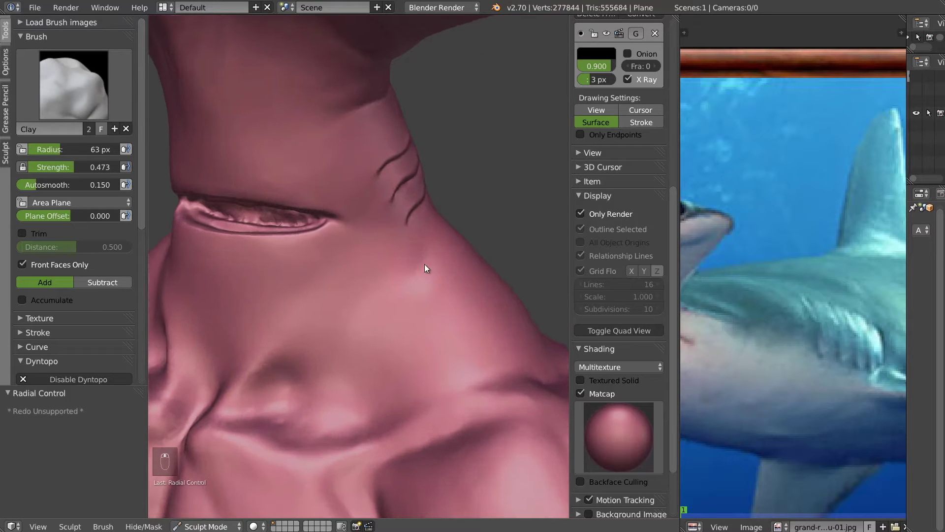
{"action": "key", "text": "c"}
{"action": "key", "text": "f"}
{"action": "left_click", "coordinate": [431, 275]}
{"action": "mouse_move", "coordinate": [414, 281]}
{"action": "left_mouse_down"}
{"action": "mouse_move", "coordinate": [449, 252]}
{"action": "mouse_move", "coordinate": [419, 303]}
{"action": "left_mouse_up"}
{"action": "mouse_move", "coordinate": [405, 321]}
{"action": "middle_mouse_down"}
{"action": "mouse_move", "coordinate": [439, 284]}
{"action": "mouse_move", "coordinate": [422, 274]}
{"action": "middle_mouse_up"}
{"action": "left_click_drag", "start_coordinate": [398, 293], "coordinate": [430, 252]}
{"action": "mouse_move", "coordinate": [430, 291]}
{"action": "left_mouse_down"}
{"action": "mouse_move", "coordinate": [459, 265]}
{"action": "mouse_move", "coordinate": [448, 350]}
{"action": "mouse_move", "coordinate": [439, 305]}
{"action": "left_mouse_up"}
{"action": "mouse_move", "coordinate": [427, 240]}
{"action": "left_mouse_down", "text": "shift"}
{"action": "mouse_move", "coordinate": [438, 239]}
{"action": "mouse_move", "coordinate": [463, 285]}
{"action": "left_mouse_up", "text": "shift"}
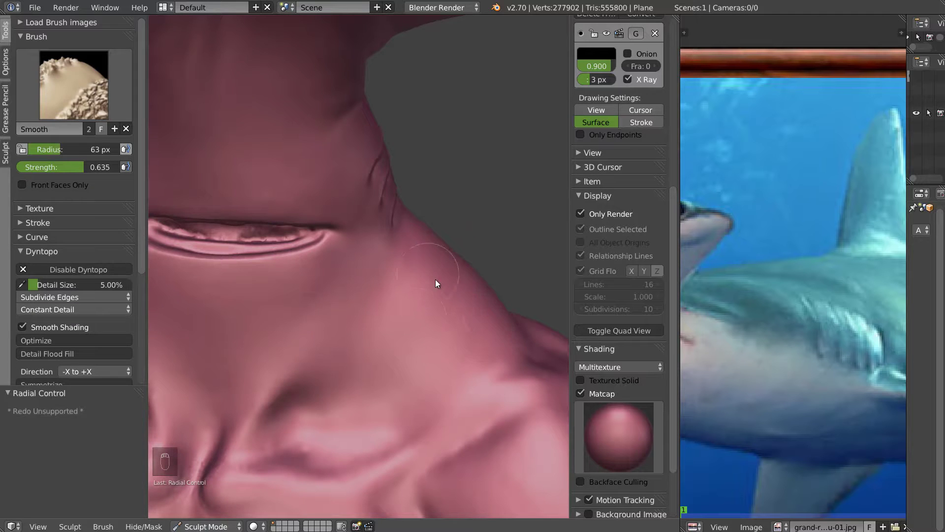
- Raise the area above the collarbone beside the neck hollow with the Draw brush and smooth it along the bone
{"action": "mouse_move", "coordinate": [474, 312]}
{"action": "middle_mouse_down"}
{"action": "mouse_move", "coordinate": [418, 318]}
{"action": "mouse_move", "coordinate": [361, 385]}
{"action": "middle_mouse_up"}
{"action": "key", "text": "d"}
{"action": "mouse_move", "coordinate": [335, 384]}
{"action": "left_mouse_down"}
{"action": "mouse_move", "coordinate": [365, 441]}
{"action": "mouse_move", "coordinate": [374, 419]}
{"action": "mouse_move", "coordinate": [350, 352]}
{"action": "left_mouse_up"}
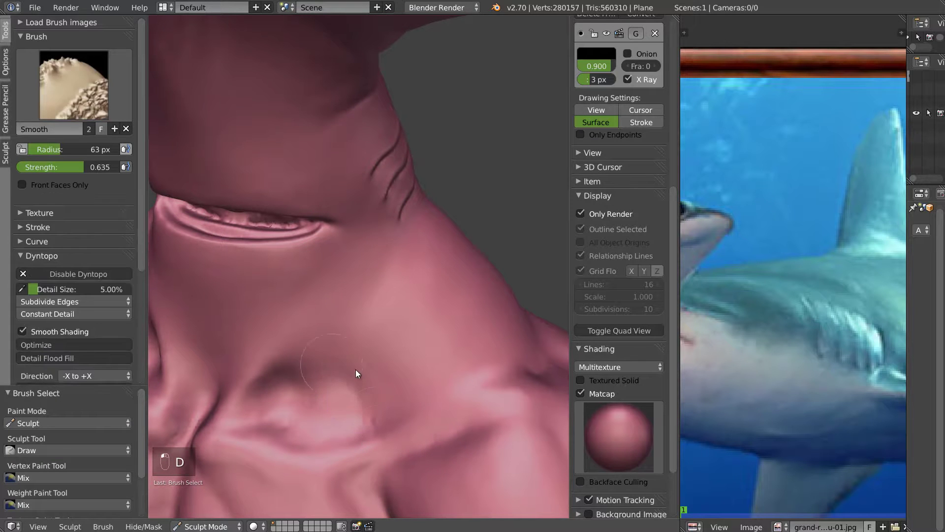
{"action": "left_click_drag", "start_coordinate": [373, 387], "coordinate": [365, 399], "text": "shift"}
{"action": "mouse_move", "coordinate": [285, 394]}
{"action": "left_mouse_down", "text": "shift"}
{"action": "mouse_move", "coordinate": [273, 421]}
{"action": "mouse_move", "coordinate": [366, 424]}
{"action": "mouse_move", "coordinate": [408, 401]}
{"action": "left_mouse_up", "text": "shift"}
- Adjust the outer collarbone where it meets the deltoid using the Grab brush at a 104 px radius
{"action": "mouse_move", "coordinate": [429, 391]}
{"action": "middle_mouse_down"}
{"action": "mouse_move", "coordinate": [394, 404]}
{"action": "mouse_move", "coordinate": [447, 350]}
{"action": "mouse_move", "coordinate": [411, 394]}
{"action": "mouse_move", "coordinate": [428, 395]}
{"action": "mouse_move", "coordinate": [427, 304]}
{"action": "middle_mouse_up"}
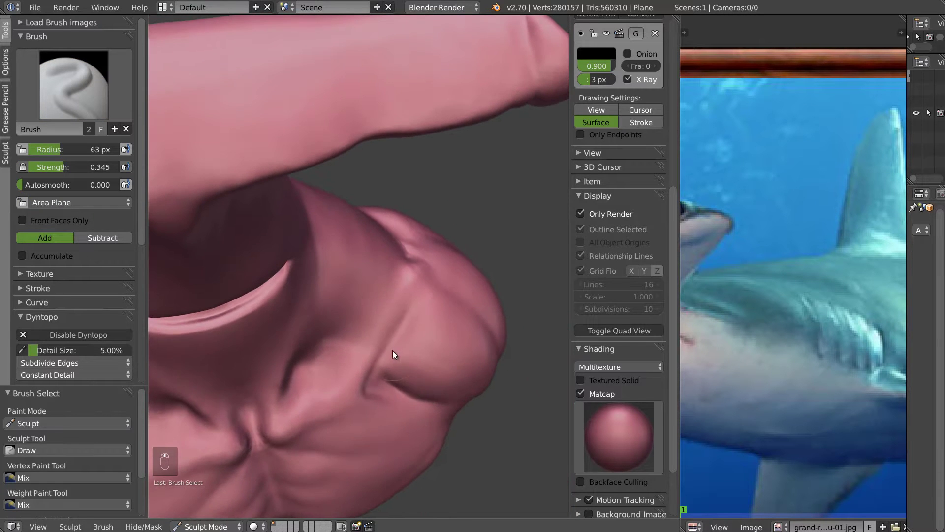
{"action": "key", "text": "g"}
{"action": "key", "text": "f"}
{"action": "left_click", "coordinate": [441, 356]}
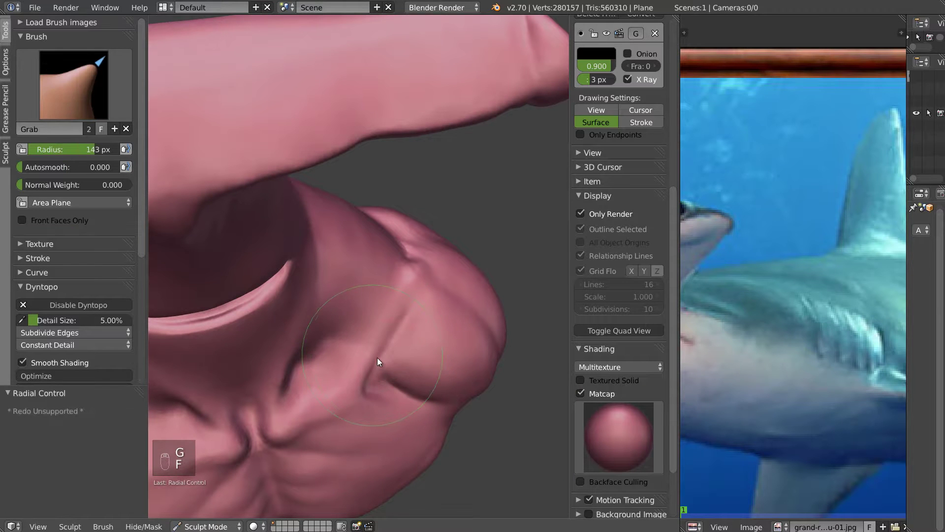
{"action": "key", "text": "f"}
{"action": "left_click", "coordinate": [399, 325]}
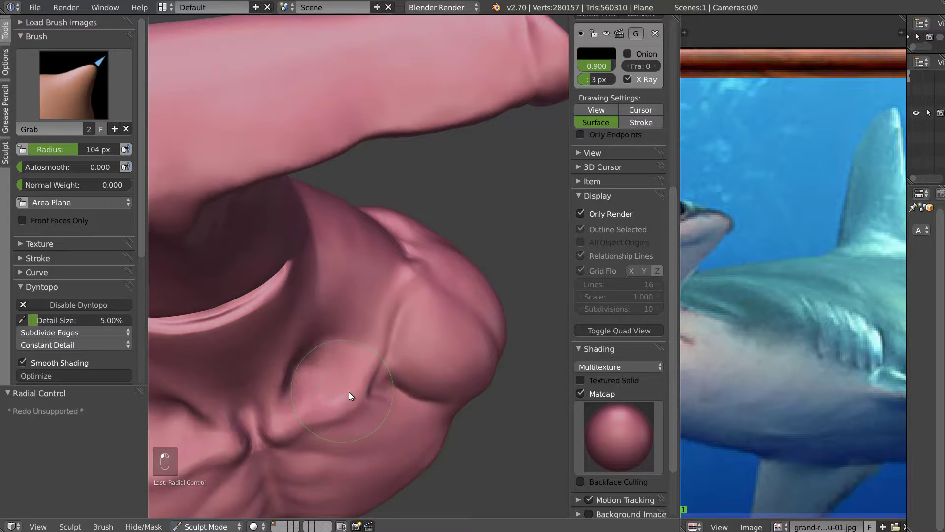
{"action": "mouse_move", "coordinate": [377, 393]}
{"action": "middle_mouse_down"}
{"action": "mouse_move", "coordinate": [339, 291]}
{"action": "mouse_move", "coordinate": [381, 385]}
{"action": "middle_mouse_up"}
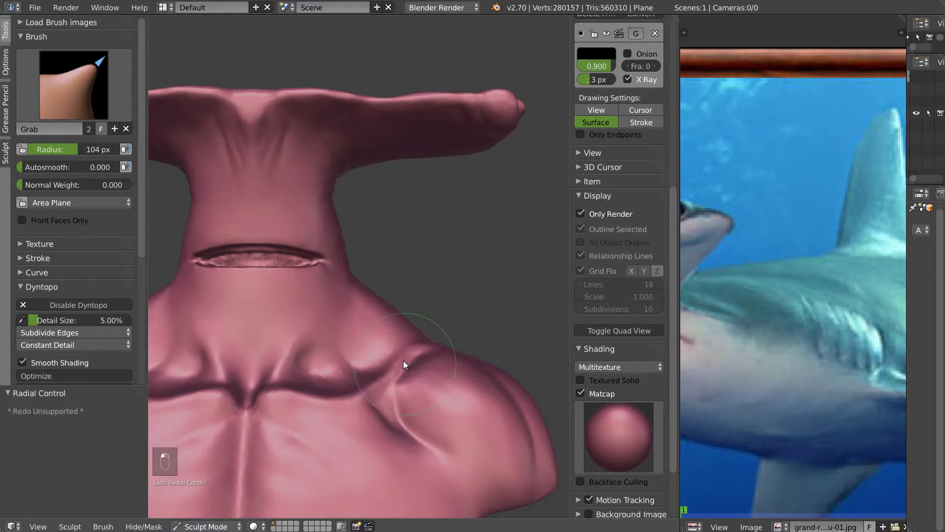
- Refine the curve of the outer collarbone with smoothing and the Grab brush at a 67 px radius
{"action": "middle_click_drag", "start_coordinate": [419, 327], "coordinate": [402, 354]}
{"action": "left_click_drag", "start_coordinate": [424, 369], "coordinate": [408, 372], "text": "shift"}
{"action": "middle_click_drag", "start_coordinate": [381, 336], "coordinate": [381, 360]}
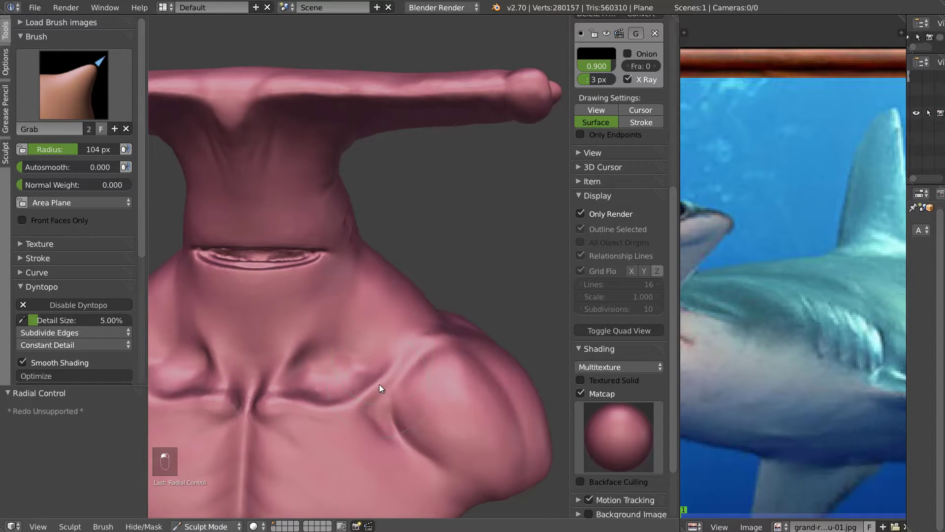
{"action": "key", "text": "f"}
{"action": "left_click", "coordinate": [371, 390]}
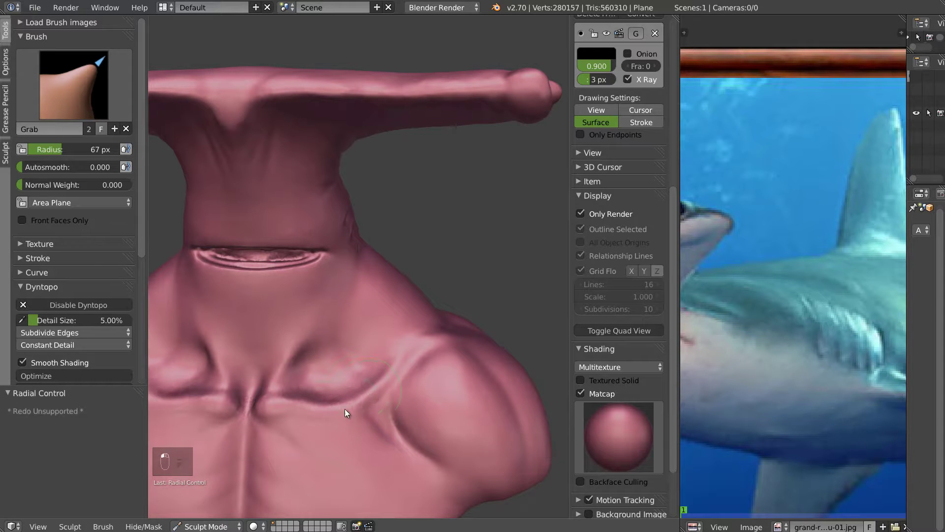
- Pull the inner collarbones and sternum notch down and nudge the shoulder top outward with the Grab brush at a 156 px radius
{"action": "middle_click_drag", "start_coordinate": [352, 404], "coordinate": [373, 351]}
{"action": "scroll", "coordinate": [374, 352], "scroll_direction": "down", "scroll_amount": 3}
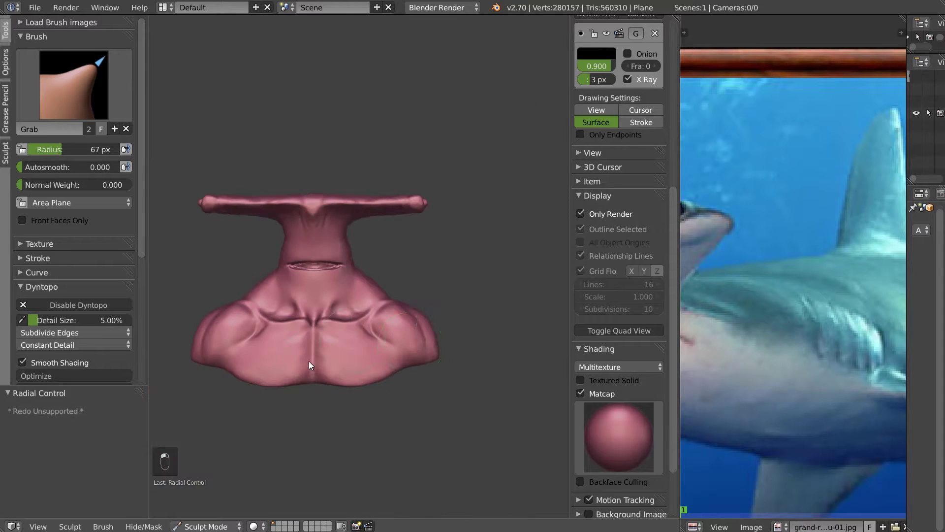
{"action": "scroll", "coordinate": [327, 355], "scroll_direction": "up", "scroll_amount": 3}
{"action": "key", "text": "f"}
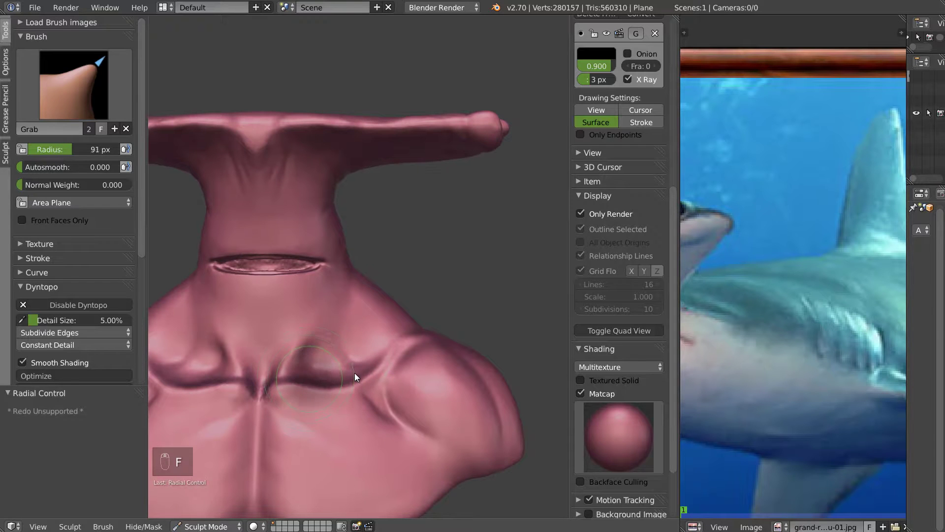
{"action": "left_click", "coordinate": [375, 369]}
{"action": "middle_click_drag", "start_coordinate": [237, 355], "coordinate": [362, 349], "text": "shift"}
{"action": "scroll", "coordinate": [361, 349], "scroll_direction": "down", "scroll_amount": 2}
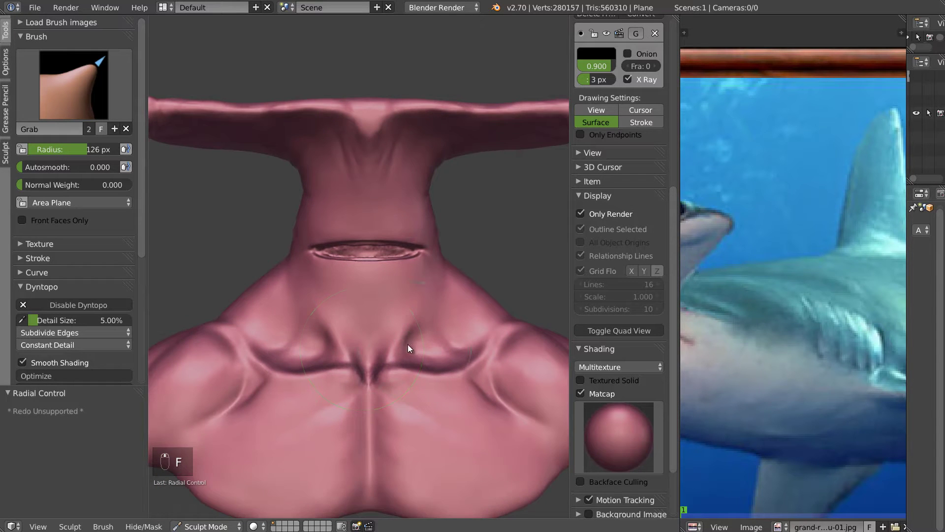
{"action": "key", "text": "f"}
{"action": "left_click", "coordinate": [409, 352]}
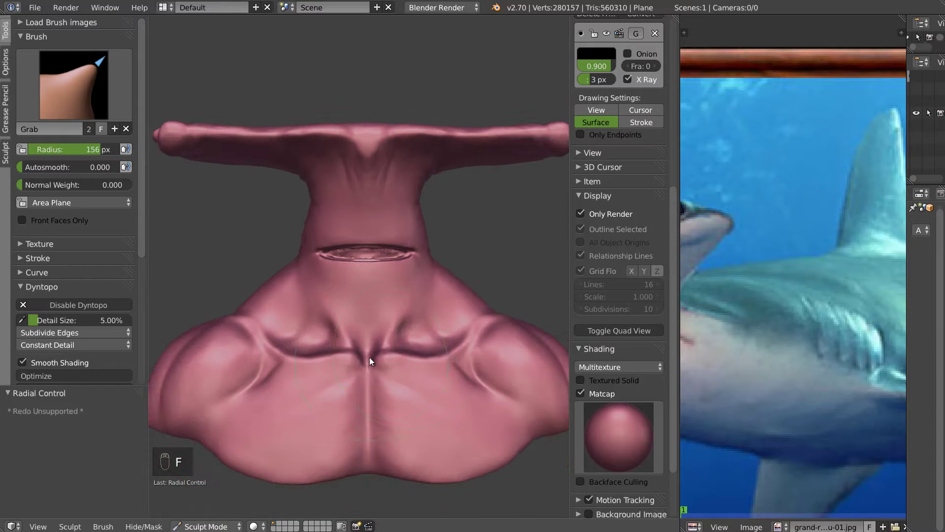
{"action": "left_click_drag", "start_coordinate": [370, 371], "coordinate": [367, 379]}
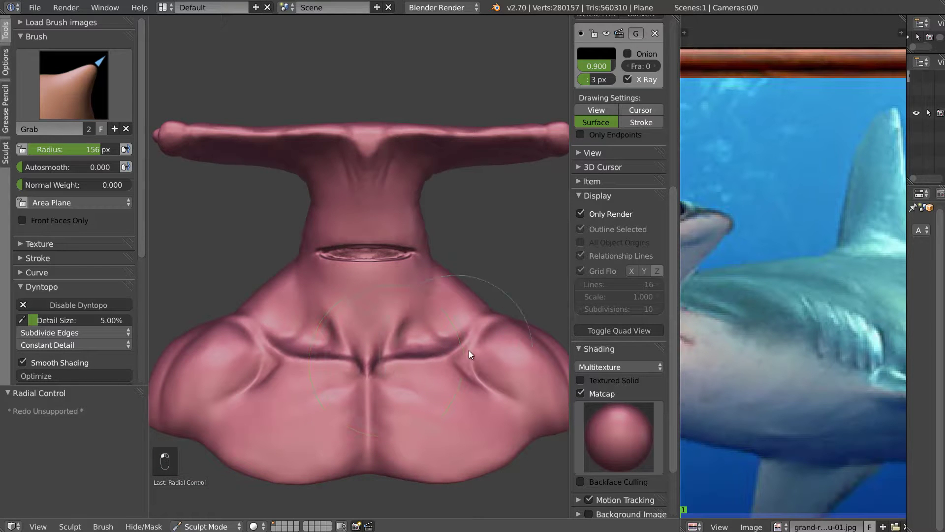
{"action": "left_click_drag", "start_coordinate": [495, 323], "coordinate": [498, 324]}
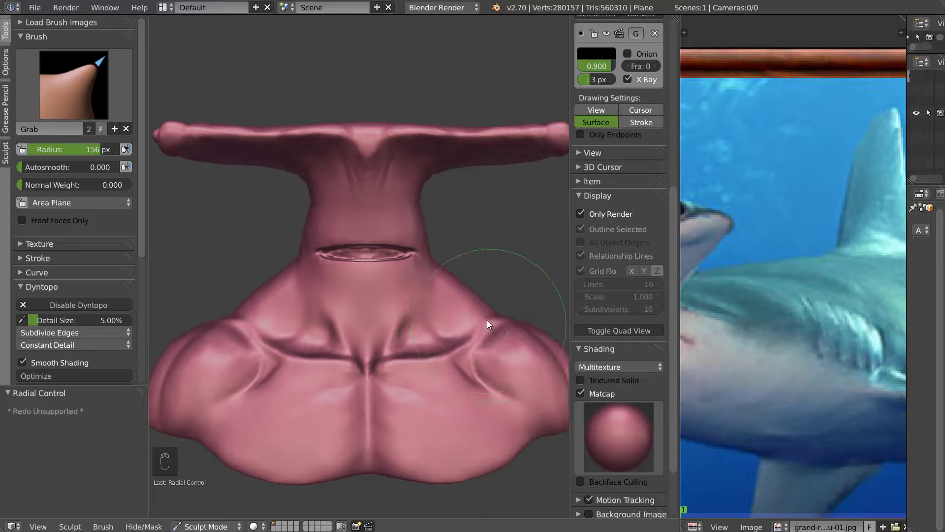
- Adjust the trapezius slope from behind using the Grab brush at a 184 px radius
{"action": "mouse_move", "coordinate": [489, 313]}
{"action": "middle_mouse_down"}
{"action": "mouse_move", "coordinate": [266, 311]}
{"action": "mouse_move", "coordinate": [390, 315]}
{"action": "mouse_move", "coordinate": [367, 305]}
{"action": "mouse_move", "coordinate": [387, 246]}
{"action": "middle_mouse_up"}
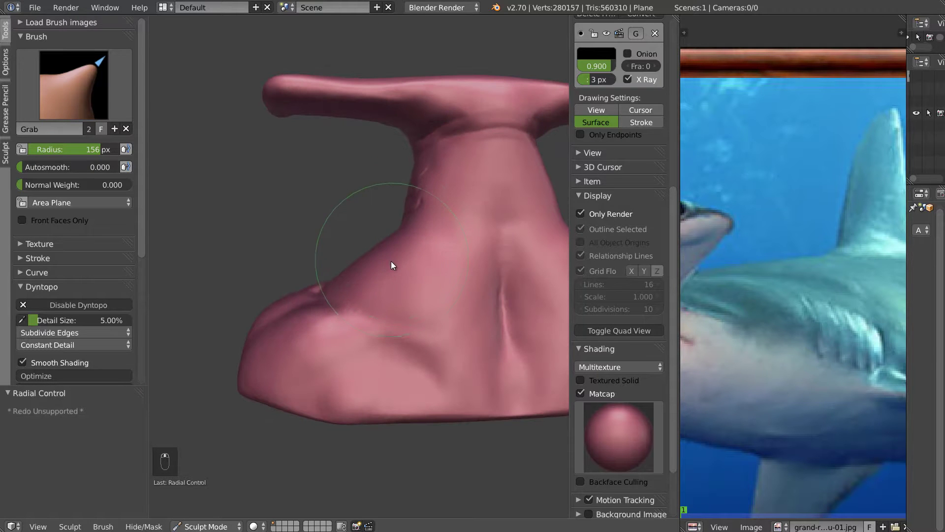
{"action": "key", "text": "f"}
{"action": "left_click", "coordinate": [394, 263]}
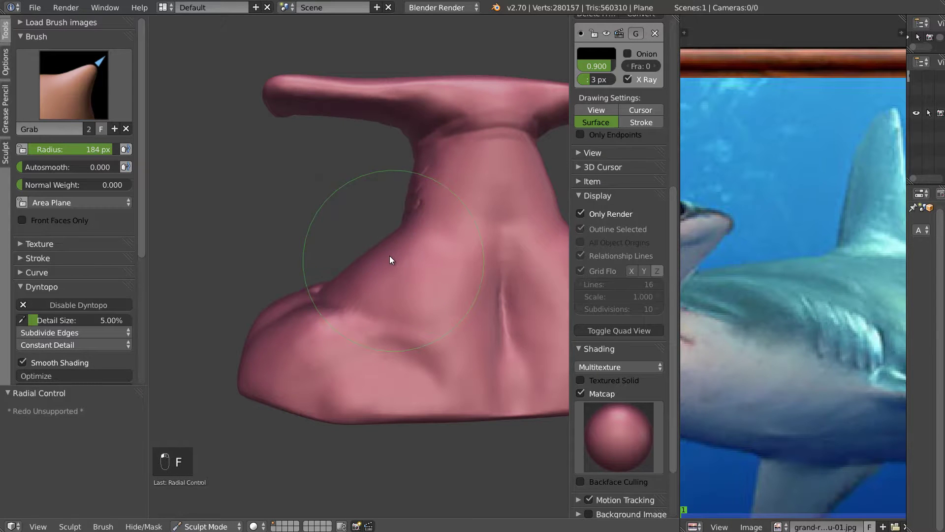
{"action": "mouse_move", "coordinate": [296, 293]}
{"action": "middle_mouse_down"}
{"action": "mouse_move", "coordinate": [553, 296]}
{"action": "mouse_move", "coordinate": [432, 295]}
{"action": "mouse_move", "coordinate": [460, 261]}
{"action": "mouse_move", "coordinate": [448, 287]}
{"action": "middle_mouse_up"}
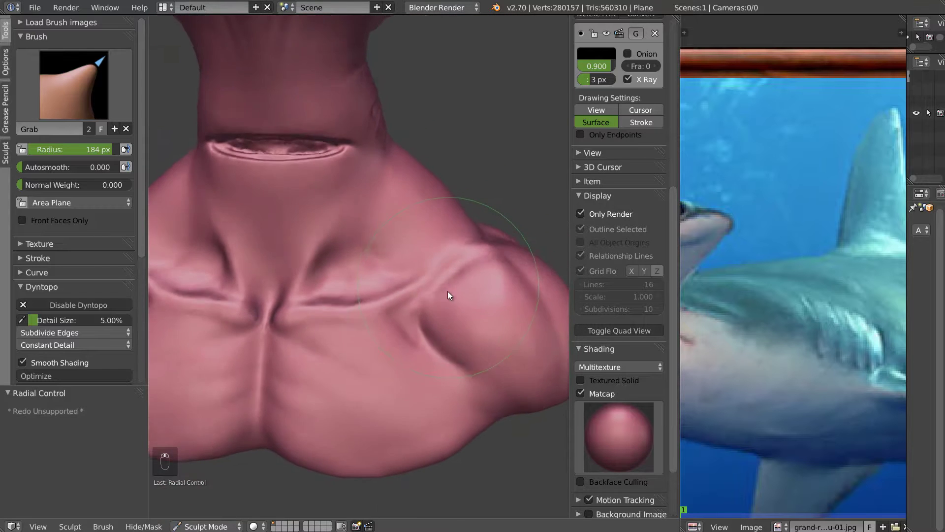
- Switch to the Draw brush at a 57 px radius and smooth the outer end of the collarbone at the shoulder
{"action": "scroll", "coordinate": [449, 290], "scroll_direction": "up", "scroll_amount": 3}
{"action": "key", "text": "f"}
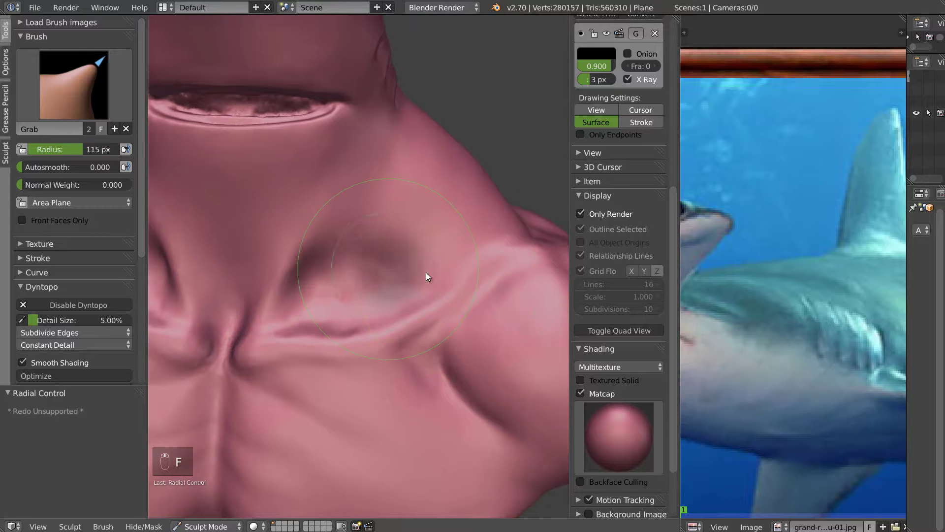
{"action": "left_click", "coordinate": [417, 285]}
{"action": "key", "text": "d"}
{"action": "middle_click_drag", "start_coordinate": [481, 269], "coordinate": [481, 275]}
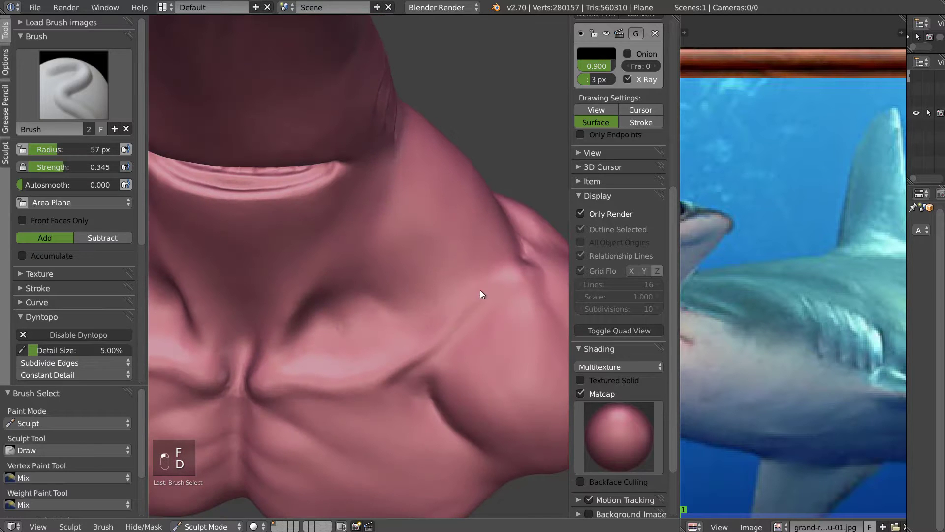
{"action": "key", "text": "s"}
{"action": "left_click_drag", "start_coordinate": [503, 275], "coordinate": [499, 280], "text": "shift"}
{"action": "mouse_move", "coordinate": [501, 279]}
{"action": "middle_mouse_down"}
{"action": "mouse_move", "coordinate": [357, 249]}
{"action": "mouse_move", "coordinate": [448, 293]}
{"action": "mouse_move", "coordinate": [477, 320]}
{"action": "mouse_move", "coordinate": [491, 312]}
{"action": "mouse_move", "coordinate": [514, 321]}
{"action": "mouse_move", "coordinate": [479, 334]}
{"action": "mouse_move", "coordinate": [459, 265]}
{"action": "middle_mouse_up"}
{"action": "scroll", "coordinate": [447, 293], "scroll_direction": "down", "scroll_amount": 4}
{"action": "scroll", "coordinate": [464, 310], "scroll_direction": "up", "scroll_amount": 3}
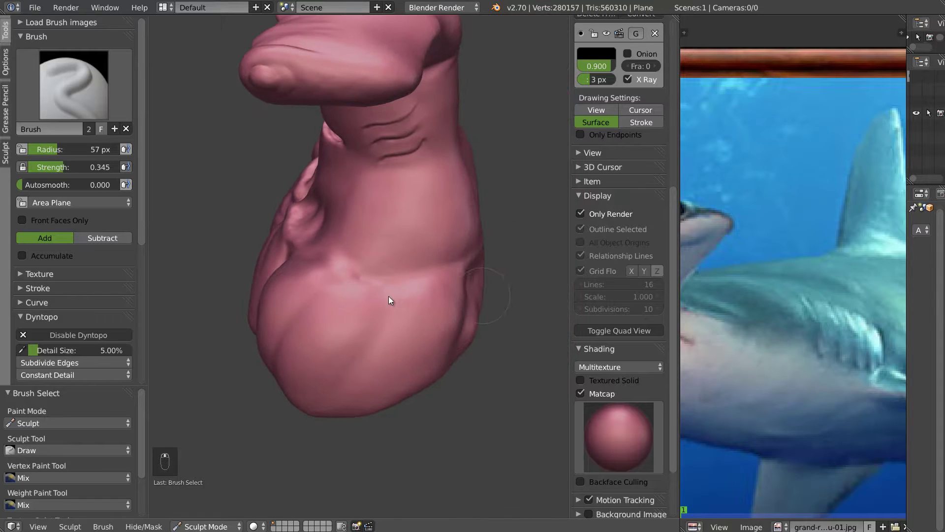
- Build up the outer shoulder just below the collarbone's end with the Clay brush at a 43 px radius
{"action": "key", "text": "c"}
{"action": "key", "text": "f"}
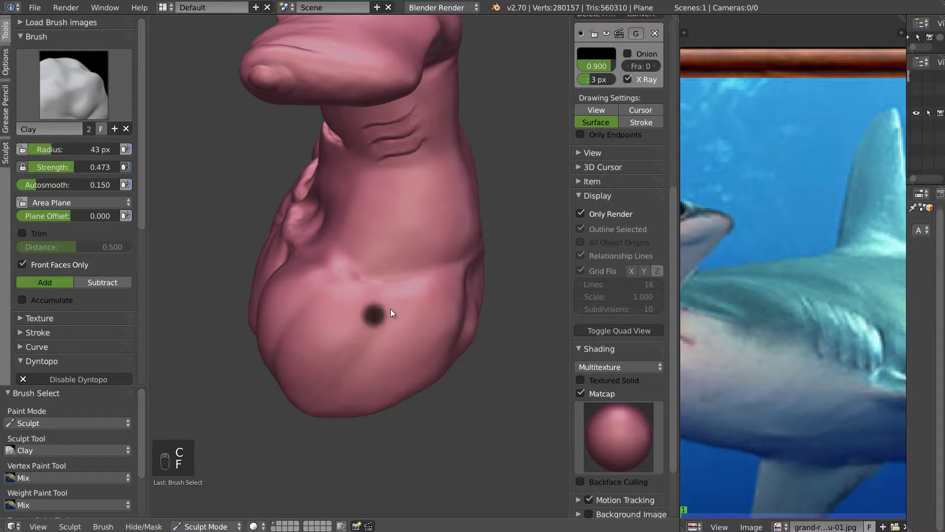
{"action": "left_click", "coordinate": [395, 317]}
{"action": "mouse_move", "coordinate": [381, 310]}
{"action": "left_mouse_down"}
{"action": "mouse_move", "coordinate": [383, 289]}
{"action": "mouse_move", "coordinate": [370, 302]}
{"action": "left_mouse_up"}
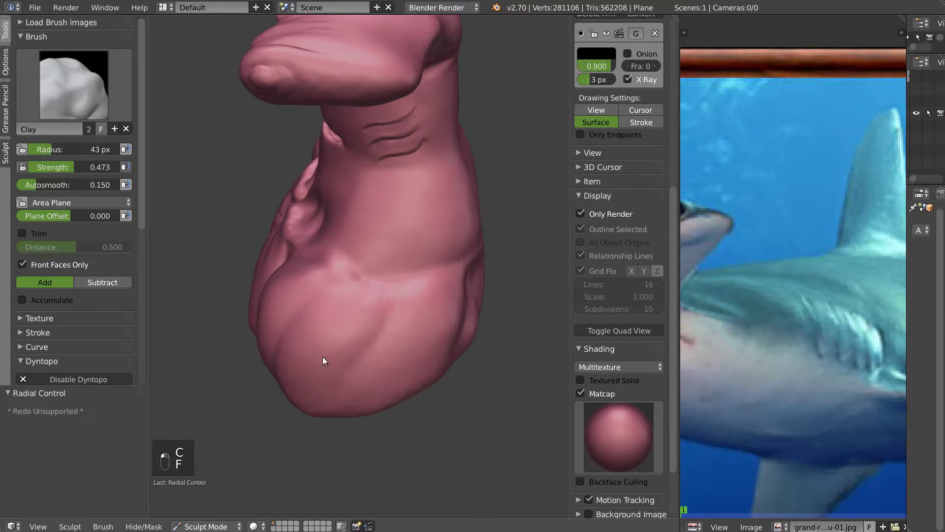
{"action": "middle_click_drag", "start_coordinate": [340, 331], "coordinate": [364, 321]}
{"action": "left_click", "coordinate": [382, 307]}
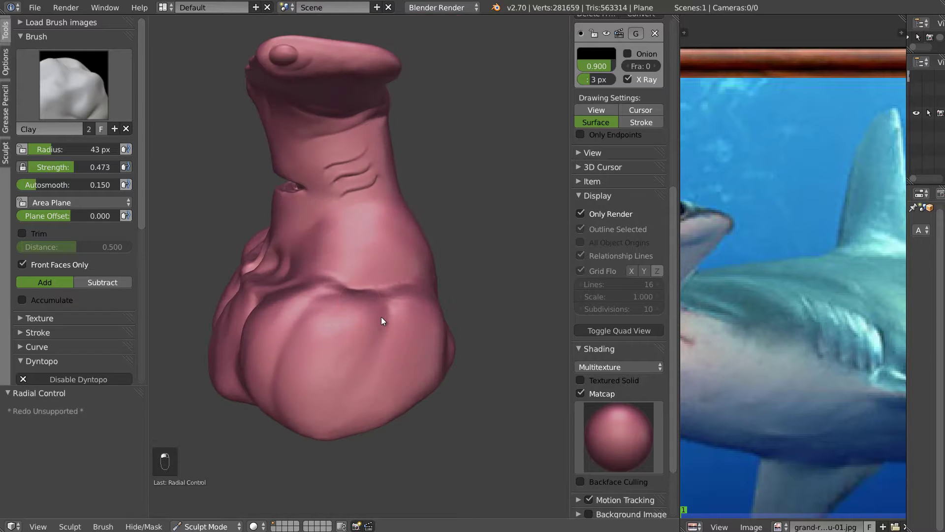
- Smooth the side of the deltoid, and add Clay volume across the outer and rear shoulder
{"action": "left_click_drag", "start_coordinate": [356, 360], "coordinate": [337, 370]}
{"action": "key", "text": "s"}
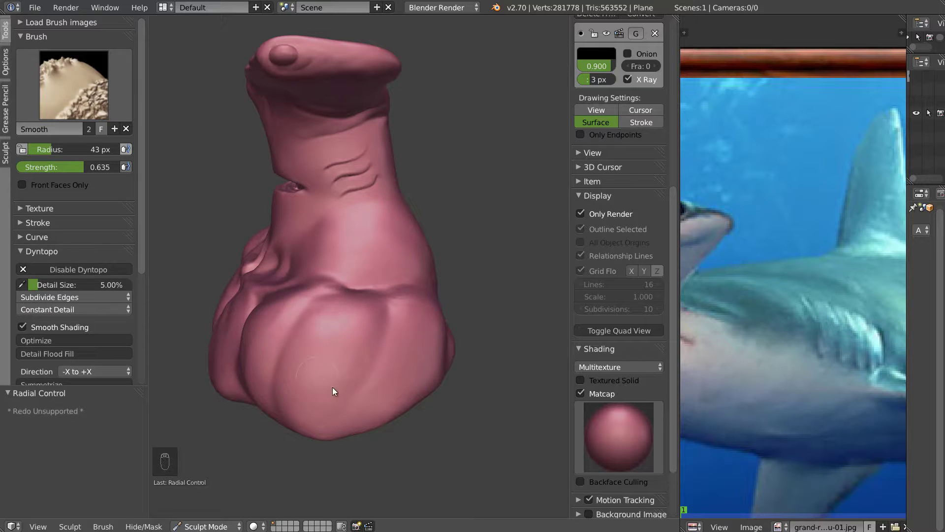
{"action": "middle_click_drag", "start_coordinate": [452, 302], "coordinate": [439, 282]}
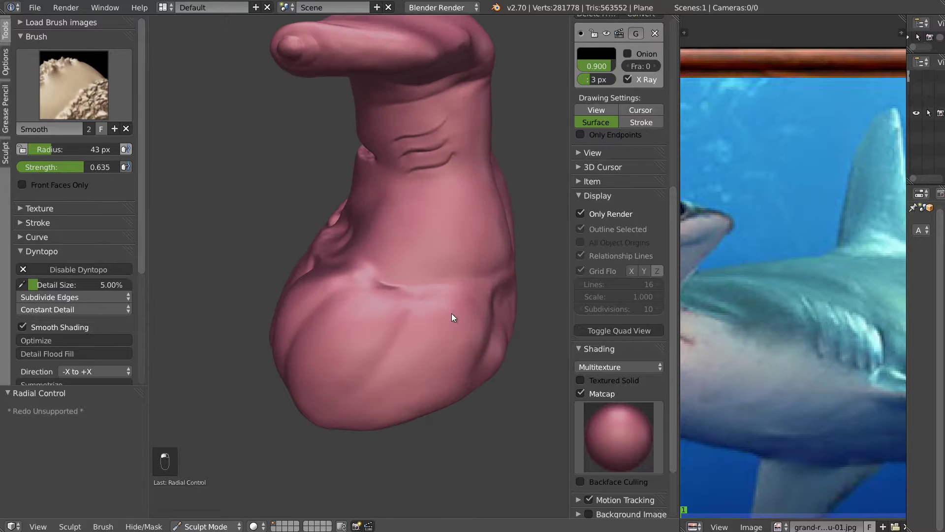
{"action": "key", "text": "c"}
{"action": "mouse_move", "coordinate": [394, 361]}
{"action": "left_mouse_down"}
{"action": "mouse_move", "coordinate": [459, 289]}
{"action": "mouse_move", "coordinate": [474, 292]}
{"action": "mouse_move", "coordinate": [485, 349]}
{"action": "left_mouse_up"}
{"action": "middle_click_drag", "start_coordinate": [485, 350], "coordinate": [422, 315]}
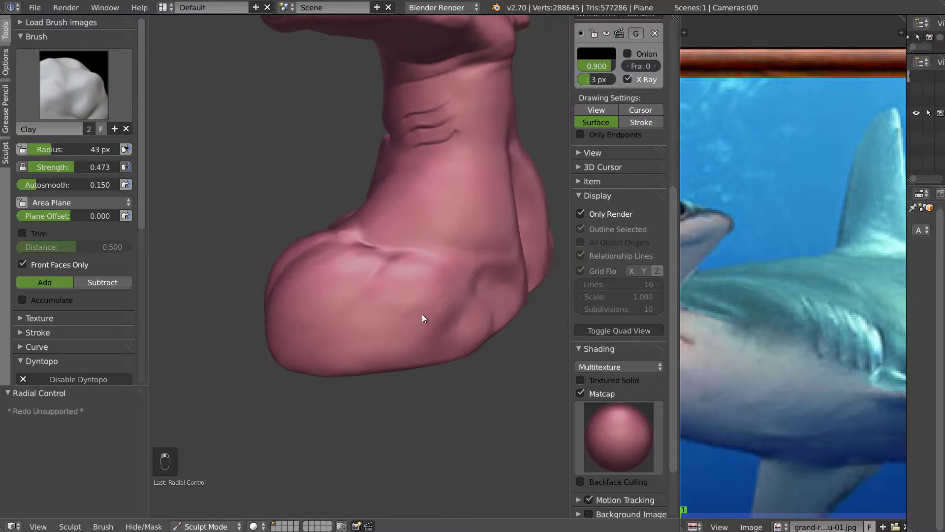
- Enlarge the Clay brush to a 59 px radius, fill out the rear deltoid with strokes and smooth its lower surface
{"action": "key", "text": "f"}
{"action": "left_click", "coordinate": [452, 279]}
{"action": "left_click_drag", "start_coordinate": [391, 333], "coordinate": [438, 302]}
{"action": "left_click_drag", "start_coordinate": [332, 356], "coordinate": [441, 299]}
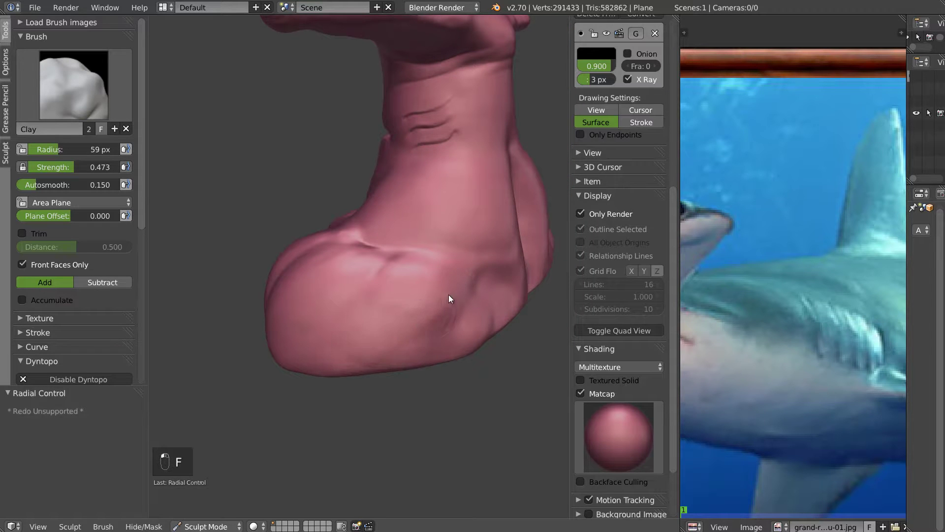
{"action": "mouse_move", "coordinate": [422, 339]}
{"action": "left_mouse_down"}
{"action": "mouse_move", "coordinate": [444, 302]}
{"action": "mouse_move", "coordinate": [397, 324]}
{"action": "left_mouse_up"}
{"action": "left_click_drag", "start_coordinate": [337, 366], "coordinate": [392, 316]}
{"action": "key", "text": "shift+s"}
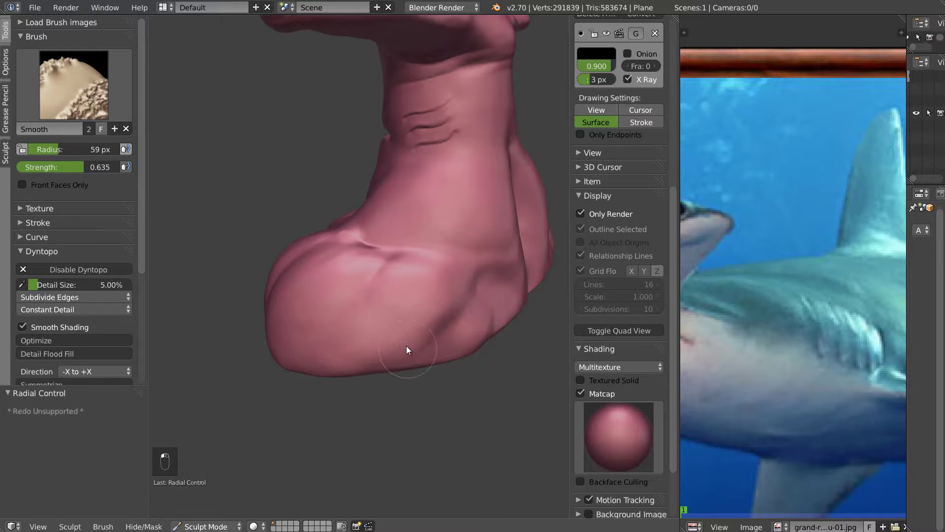
- Switch to the Draw brush and set its falloff curve to the Smooth preset, viewing the front of the shoulder
{"action": "key", "text": "c"}
{"action": "mouse_move", "coordinate": [337, 285]}
{"action": "middle_mouse_down"}
{"action": "mouse_move", "coordinate": [421, 267]}
{"action": "mouse_move", "coordinate": [349, 271]}
{"action": "mouse_move", "coordinate": [450, 266]}
{"action": "mouse_move", "coordinate": [402, 291]}
{"action": "mouse_move", "coordinate": [355, 274]}
{"action": "mouse_move", "coordinate": [424, 291]}
{"action": "mouse_move", "coordinate": [419, 317]}
{"action": "mouse_move", "coordinate": [447, 310]}
{"action": "mouse_move", "coordinate": [427, 308]}
{"action": "middle_mouse_up"}
{"action": "left_click_drag", "start_coordinate": [424, 304], "coordinate": [386, 325]}
{"action": "scroll", "coordinate": [394, 319], "scroll_direction": "up", "scroll_amount": 3}
{"action": "middle_click_drag", "start_coordinate": [352, 310], "coordinate": [407, 341]}
{"action": "key", "text": "d"}
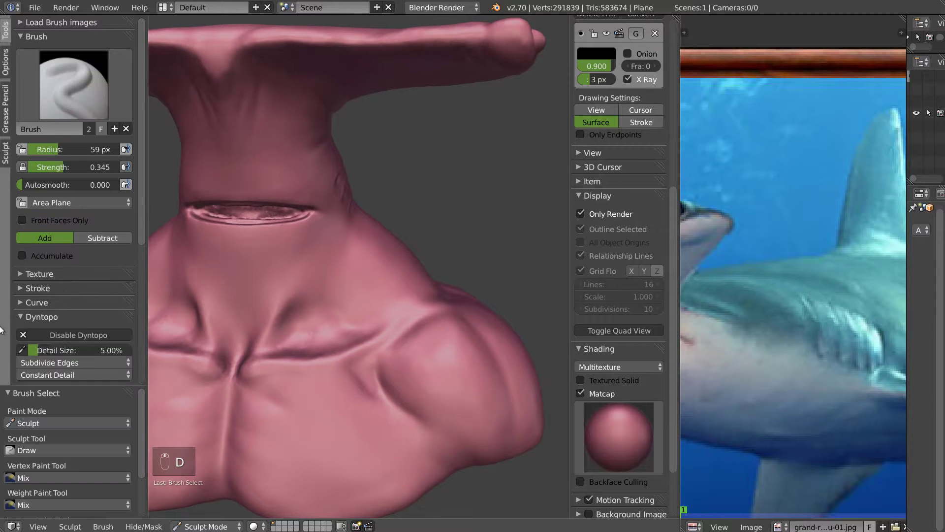
{"action": "left_click", "coordinate": [49, 302]}
{"action": "scroll", "coordinate": [35, 325], "scroll_direction": "down", "scroll_amount": 5}
{"action": "left_click", "coordinate": [21, 347]}
{"action": "middle_click_drag", "start_coordinate": [426, 346], "coordinate": [427, 368]}
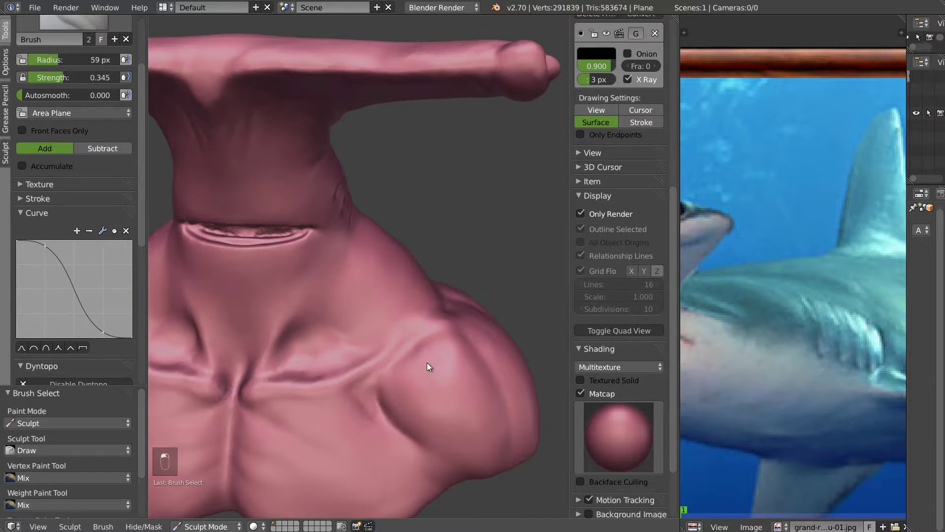
- Adjust the Draw brush strength, sculpt the front deltoid head beneath the collarbone's outer end and smooth it
{"action": "left_click_drag", "start_coordinate": [429, 368], "coordinate": [436, 385]}
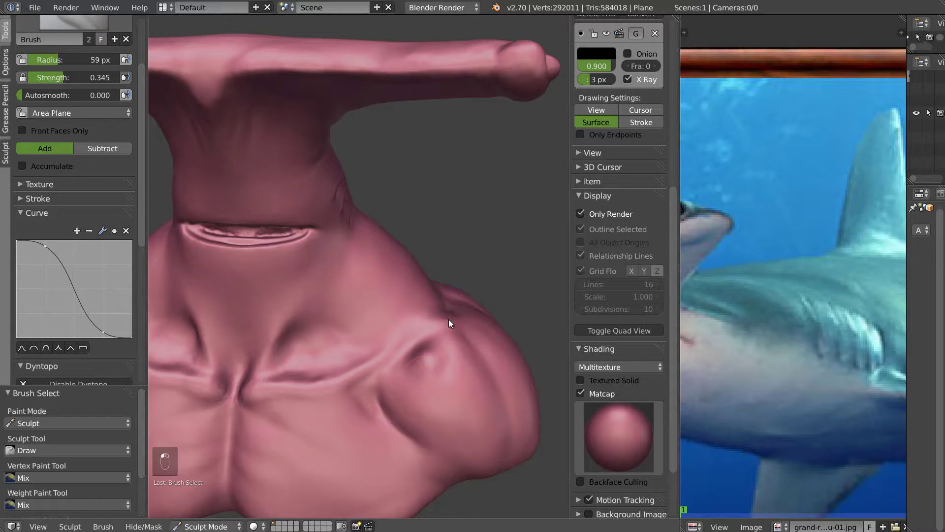
{"action": "key", "text": "ctrl+z"}
{"action": "left_click_drag", "start_coordinate": [442, 323], "coordinate": [452, 330]}
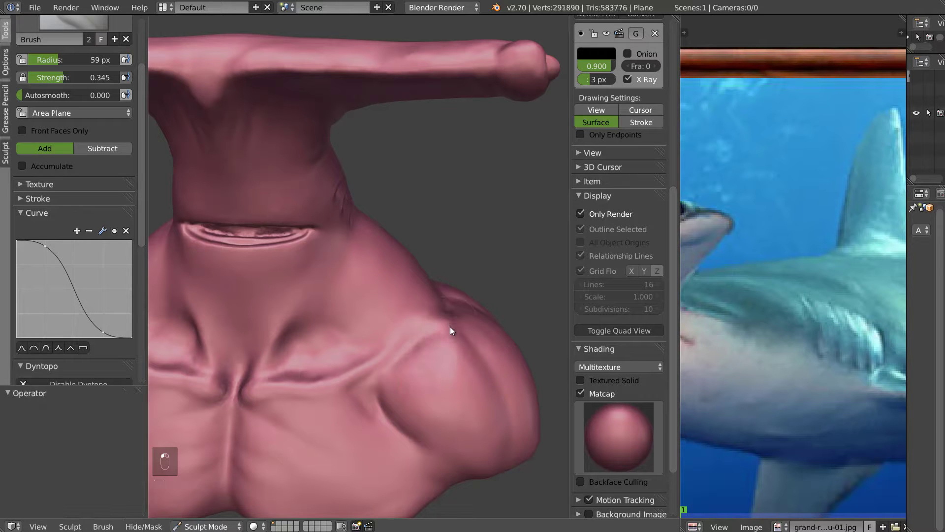
{"action": "key", "text": "shift+f"}
{"action": "left_click", "coordinate": [424, 357]}
{"action": "left_click_drag", "start_coordinate": [414, 373], "coordinate": [436, 367]}
{"action": "mouse_move", "coordinate": [437, 367]}
{"action": "middle_mouse_down"}
{"action": "mouse_move", "coordinate": [430, 335]}
{"action": "mouse_move", "coordinate": [437, 344]}
{"action": "mouse_move", "coordinate": [405, 391]}
{"action": "middle_mouse_up"}
{"action": "left_click_drag", "start_coordinate": [406, 391], "coordinate": [422, 362]}
{"action": "mouse_move", "coordinate": [396, 395]}
{"action": "left_mouse_down"}
{"action": "mouse_move", "coordinate": [417, 353]}
{"action": "mouse_move", "coordinate": [453, 361]}
{"action": "left_mouse_up"}
{"action": "key", "text": "s"}
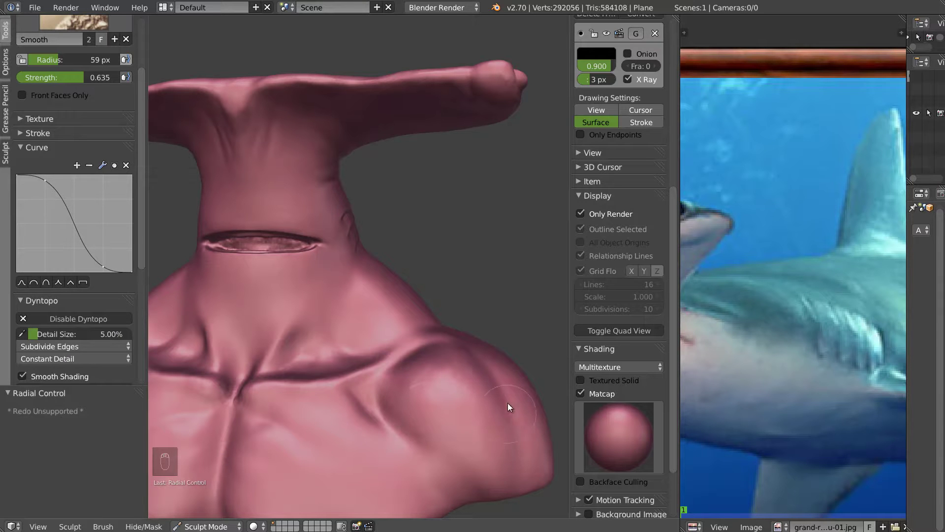
- Switch to the Clay brush and smooth the lower front and outer edge of the deltoid
{"action": "key", "text": "x"}
{"action": "mouse_move", "coordinate": [489, 407]}
{"action": "middle_mouse_down"}
{"action": "mouse_move", "coordinate": [451, 417]}
{"action": "mouse_move", "coordinate": [458, 404]}
{"action": "mouse_move", "coordinate": [412, 354]}
{"action": "middle_mouse_up"}
{"action": "key", "text": "c"}
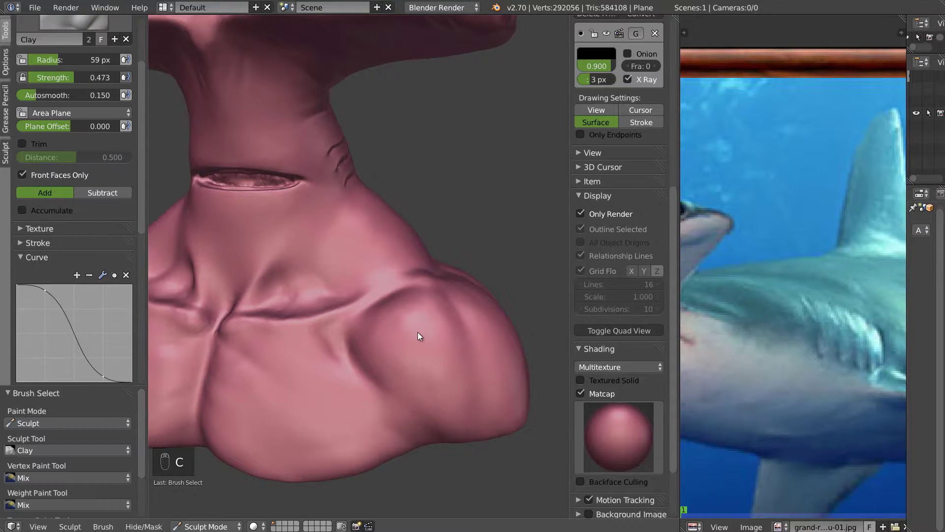
{"action": "left_click", "coordinate": [449, 422]}
{"action": "mouse_move", "coordinate": [413, 391]}
{"action": "left_mouse_down", "text": "shift"}
{"action": "mouse_move", "coordinate": [416, 381]}
{"action": "mouse_move", "coordinate": [430, 409]}
{"action": "mouse_move", "coordinate": [407, 357]}
{"action": "left_mouse_up", "text": "shift"}
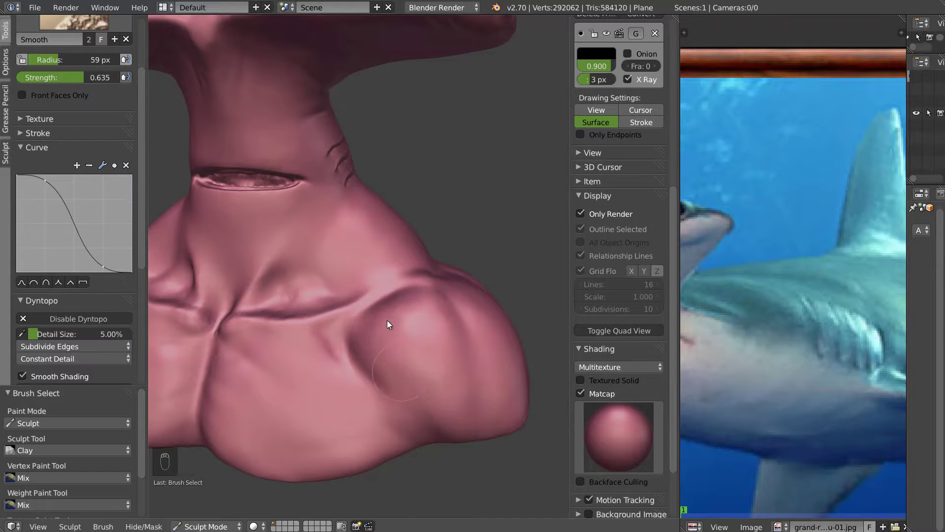
{"action": "mouse_move", "coordinate": [492, 402]}
{"action": "left_mouse_down", "text": "shift"}
{"action": "mouse_move", "coordinate": [482, 445]}
{"action": "mouse_move", "coordinate": [506, 436]}
{"action": "mouse_move", "coordinate": [506, 333]}
{"action": "mouse_move", "coordinate": [527, 389]}
{"action": "left_mouse_up", "text": "shift"}
{"action": "mouse_move", "coordinate": [526, 385]}
{"action": "middle_mouse_down"}
{"action": "mouse_move", "coordinate": [450, 384]}
{"action": "mouse_move", "coordinate": [490, 382]}
{"action": "mouse_move", "coordinate": [385, 339]}
{"action": "middle_mouse_up"}
- Add long upward Clay strokes along the side of the deltoid and smooth them near the shoulder top
{"action": "left_click_drag", "start_coordinate": [369, 461], "coordinate": [415, 333]}
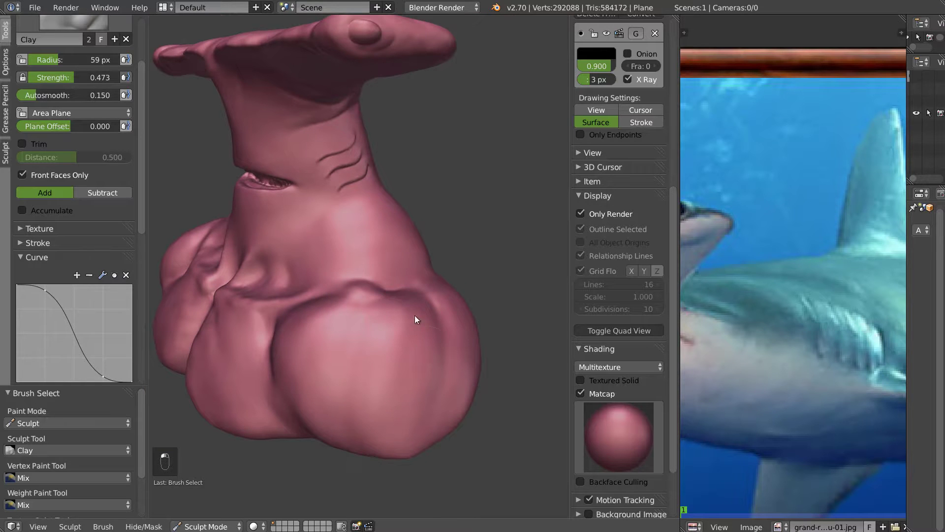
{"action": "left_click_drag", "start_coordinate": [397, 461], "coordinate": [437, 320]}
{"action": "mouse_move", "coordinate": [440, 402]}
{"action": "left_mouse_down"}
{"action": "mouse_move", "coordinate": [411, 466]}
{"action": "mouse_move", "coordinate": [409, 395]}
{"action": "mouse_move", "coordinate": [395, 421]}
{"action": "left_mouse_up"}
{"action": "scroll", "coordinate": [422, 393], "scroll_direction": "up", "scroll_amount": 2}
{"action": "key", "text": "s"}
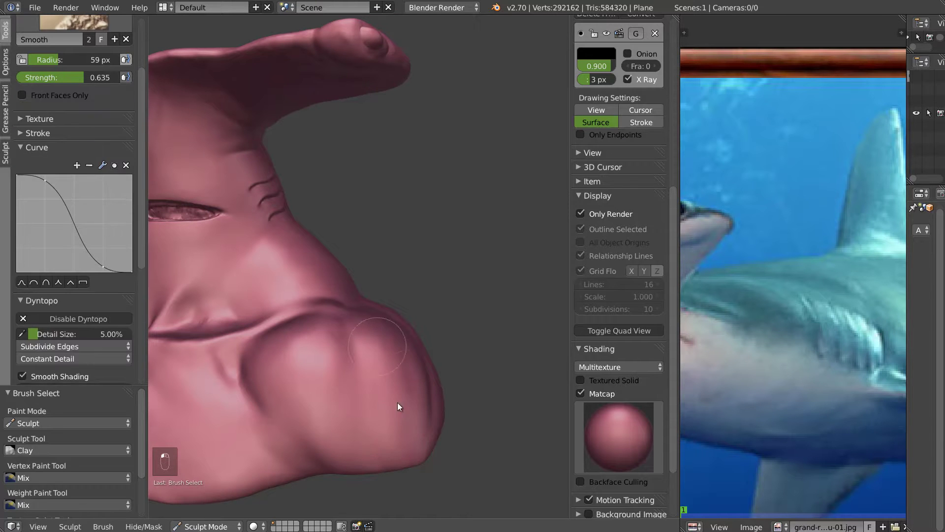
- Smooth the groove between the front and side heads of the deltoid
{"action": "key", "text": "c"}
{"action": "mouse_move", "coordinate": [410, 380]}
{"action": "middle_mouse_down"}
{"action": "mouse_move", "coordinate": [374, 364]}
{"action": "mouse_move", "coordinate": [422, 349]}
{"action": "mouse_move", "coordinate": [337, 366]}
{"action": "middle_mouse_up"}
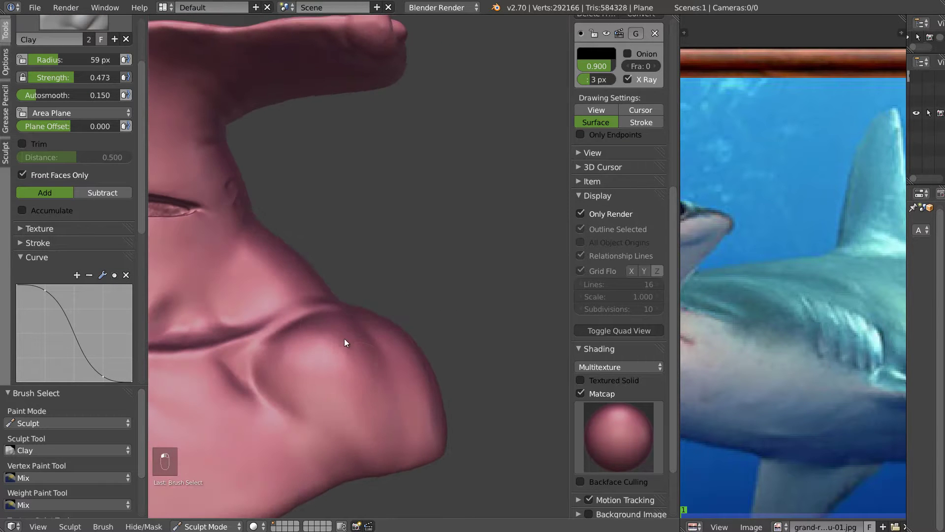
{"action": "key", "text": "s"}
{"action": "left_click_drag", "start_coordinate": [342, 326], "coordinate": [367, 401]}
{"action": "key", "text": "c"}
- Fill the neck crease beneath the head with the Clay brush at a 45 px radius and smooth the area
{"action": "mouse_move", "coordinate": [367, 401]}
{"action": "middle_mouse_down"}
{"action": "mouse_move", "coordinate": [421, 335]}
{"action": "mouse_move", "coordinate": [391, 330]}
{"action": "mouse_move", "coordinate": [389, 338]}
{"action": "mouse_move", "coordinate": [433, 341]}
{"action": "mouse_move", "coordinate": [330, 354]}
{"action": "mouse_move", "coordinate": [355, 342]}
{"action": "mouse_move", "coordinate": [317, 313]}
{"action": "mouse_move", "coordinate": [408, 325]}
{"action": "middle_mouse_up"}
{"action": "scroll", "coordinate": [362, 323], "scroll_direction": "up", "scroll_amount": 2}
{"action": "scroll", "coordinate": [352, 310], "scroll_direction": "up", "scroll_amount": 3}
{"action": "scroll", "coordinate": [354, 305], "scroll_direction": "up", "scroll_amount": 3}
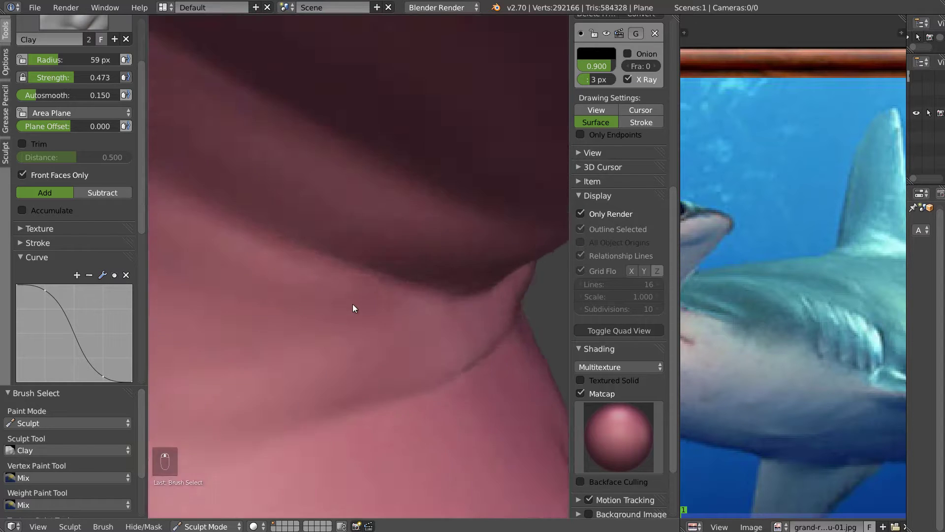
{"action": "key", "text": "f"}
{"action": "left_click", "coordinate": [301, 288]}
{"action": "key", "text": "c"}
{"action": "key", "text": "f"}
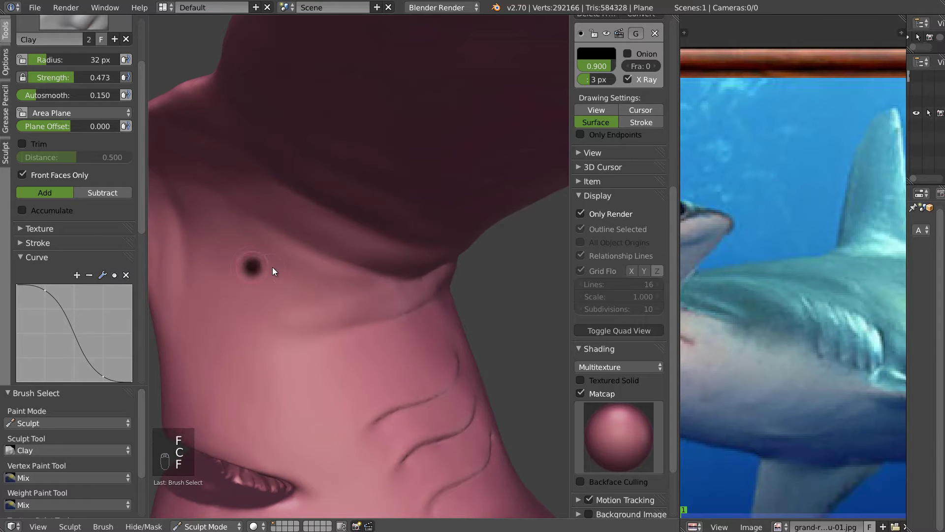
{"action": "left_click", "coordinate": [273, 268]}
{"action": "left_click_drag", "start_coordinate": [279, 282], "coordinate": [284, 292]}
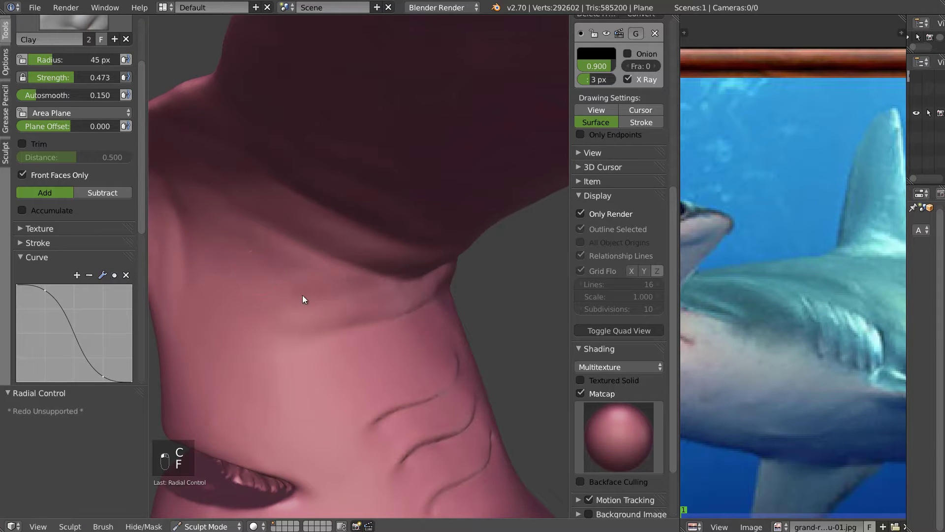
{"action": "key", "text": "s"}
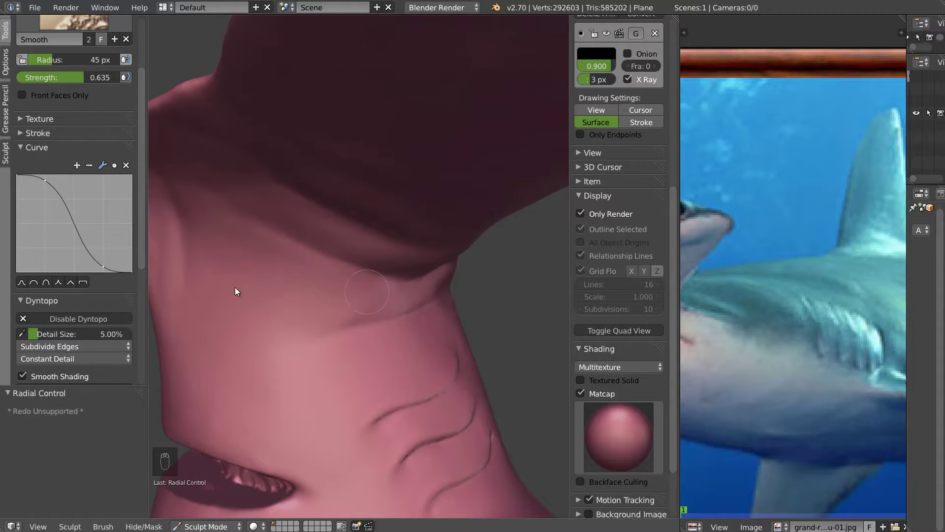
- Set the dyntopo detail size to 3% for finer work on the gill slits
{"action": "key", "text": "c"}
{"action": "mouse_move", "coordinate": [292, 294]}
{"action": "middle_mouse_down"}
{"action": "mouse_move", "coordinate": [355, 302]}
{"action": "mouse_move", "coordinate": [315, 321]}
{"action": "middle_mouse_up"}
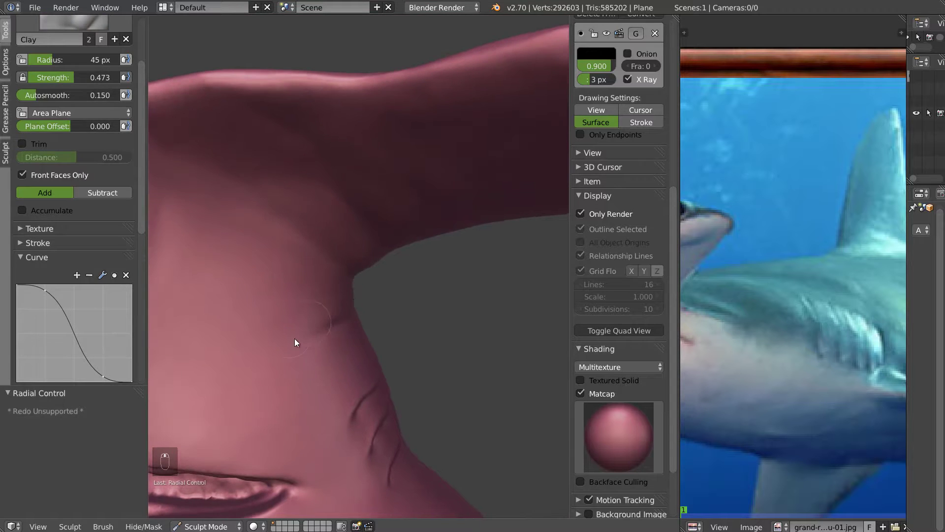
{"action": "mouse_move", "coordinate": [371, 317]}
{"action": "middle_mouse_down"}
{"action": "mouse_move", "coordinate": [350, 306]}
{"action": "mouse_move", "coordinate": [354, 345]}
{"action": "mouse_move", "coordinate": [323, 344]}
{"action": "mouse_move", "coordinate": [351, 340]}
{"action": "mouse_move", "coordinate": [382, 260]}
{"action": "mouse_move", "coordinate": [352, 289]}
{"action": "middle_mouse_up"}
{"action": "scroll", "coordinate": [350, 338], "scroll_direction": "up", "scroll_amount": 5}
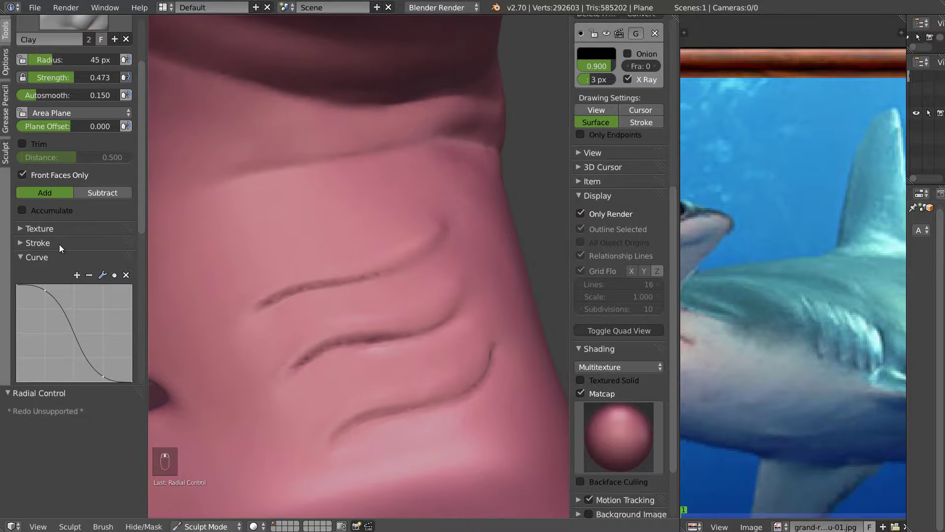
{"action": "scroll", "coordinate": [71, 114], "scroll_direction": "down", "scroll_amount": 5}
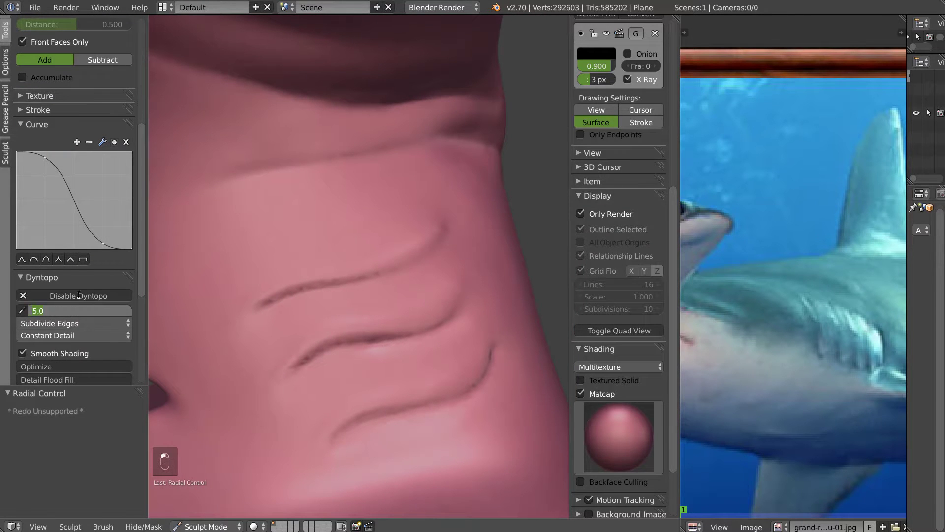
{"action": "key", "text": "Escape"}
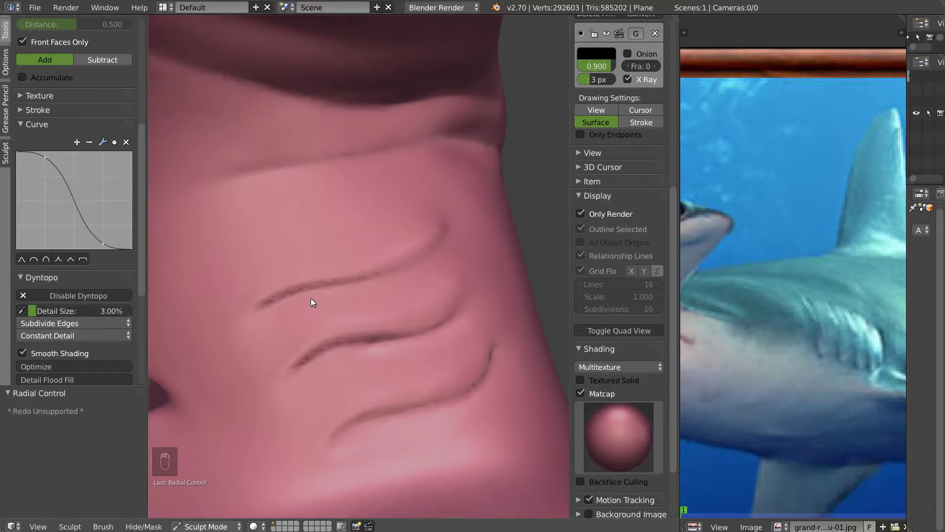
- Give the Draw brush the Sharp falloff preset and carve along the uppermost gill slit
{"action": "key", "text": "f"}
{"action": "key", "text": "d"}
{"action": "scroll", "coordinate": [52, 205], "scroll_direction": "down", "scroll_amount": 2}
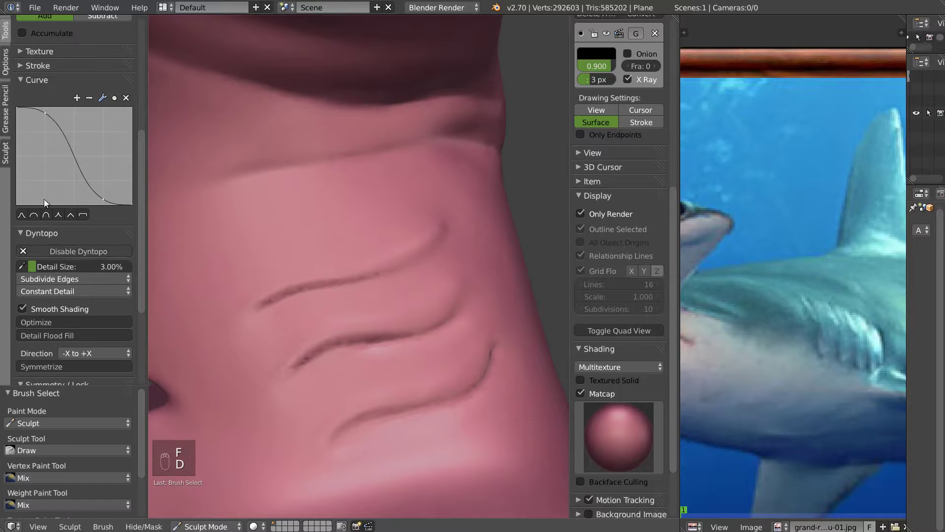
{"action": "left_click", "coordinate": [58, 214]}
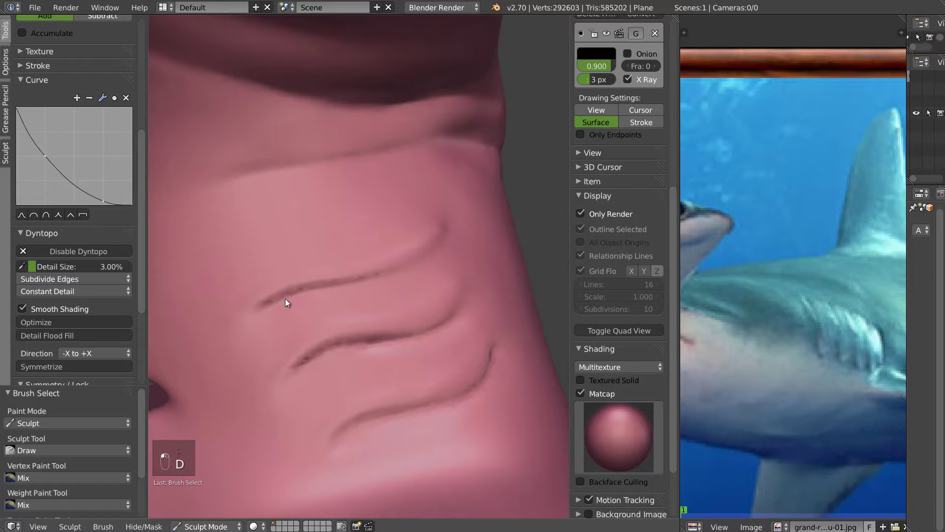
{"action": "left_click_drag", "start_coordinate": [277, 304], "coordinate": [325, 287]}
{"action": "mouse_move", "coordinate": [390, 274]}
{"action": "left_mouse_down"}
{"action": "mouse_move", "coordinate": [416, 259]}
{"action": "mouse_move", "coordinate": [357, 278]}
{"action": "left_mouse_up"}
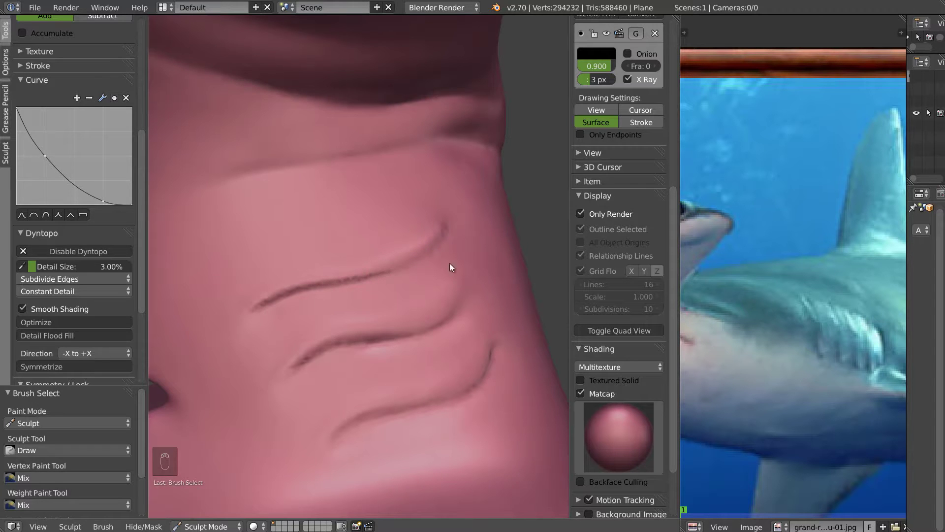
- Smooth the upper edge and both ends of the uppermost gill slit
{"action": "middle_click_drag", "start_coordinate": [396, 268], "coordinate": [416, 276]}
{"action": "left_click_drag", "start_coordinate": [444, 225], "coordinate": [423, 235], "text": "shift"}
{"action": "left_click_drag", "start_coordinate": [315, 270], "coordinate": [361, 266], "text": "shift"}
{"action": "left_click_drag", "start_coordinate": [384, 260], "coordinate": [435, 234], "text": "shift"}
{"action": "left_click_drag", "start_coordinate": [261, 295], "coordinate": [261, 314], "text": "shift"}
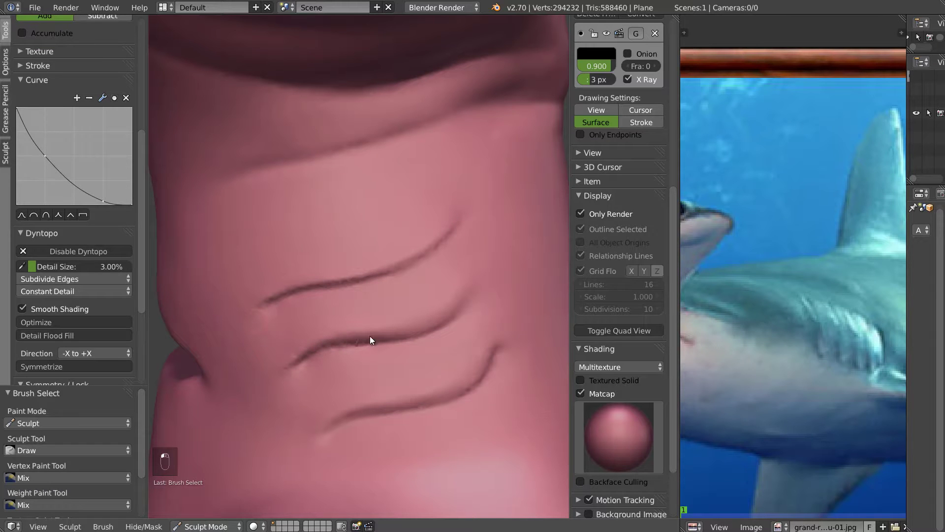
- Deepen and refine the middle gill slit along its length, working from its front end
{"action": "left_click_drag", "start_coordinate": [302, 342], "coordinate": [428, 312], "text": "shift"}
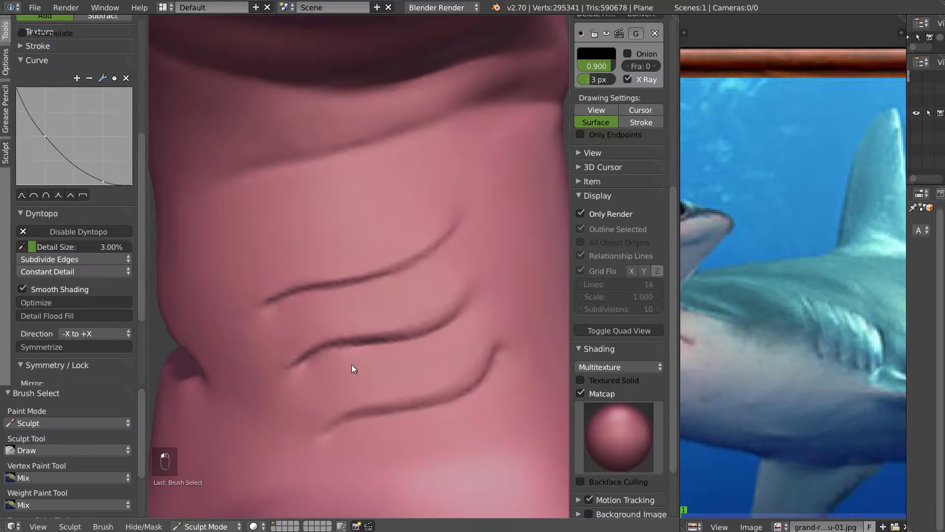
{"action": "middle_click_drag", "start_coordinate": [344, 371], "coordinate": [336, 343]}
{"action": "left_click_drag", "start_coordinate": [297, 373], "coordinate": [388, 343]}
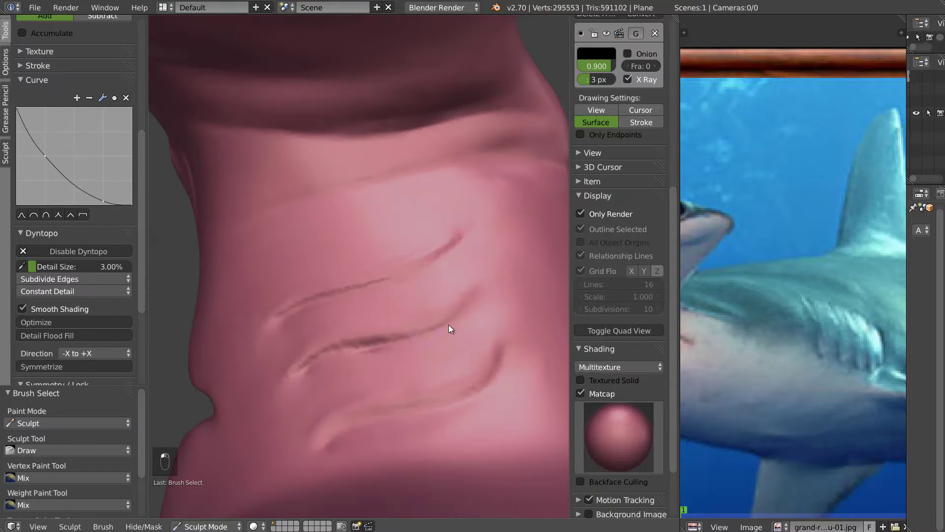
{"action": "middle_click_drag", "start_coordinate": [382, 339], "coordinate": [365, 378]}
{"action": "left_click_drag", "start_coordinate": [301, 369], "coordinate": [366, 349], "text": "shift"}
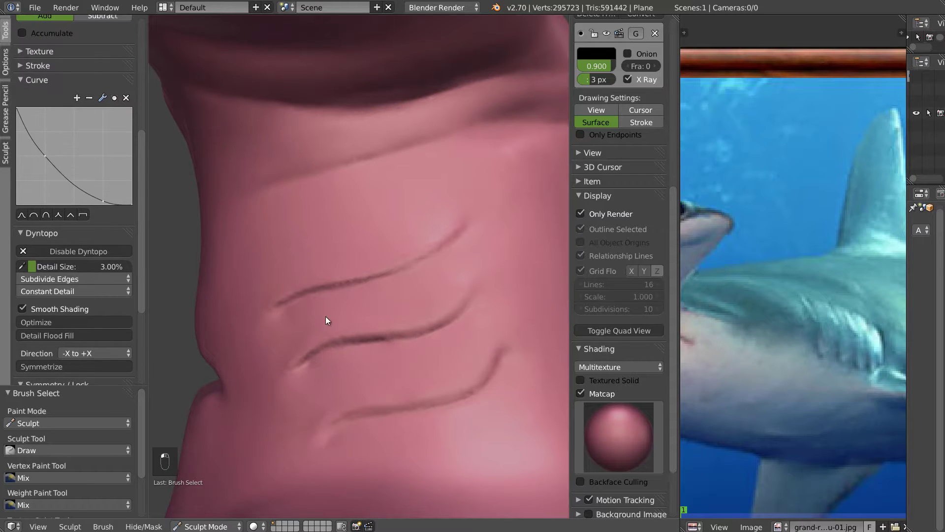
- Pinch the uppermost and middle gill slits along their length with the Pinch brush, keeping the Subdivide Edges refine method
{"action": "key", "text": "p"}
{"action": "left_click", "coordinate": [60, 242]}
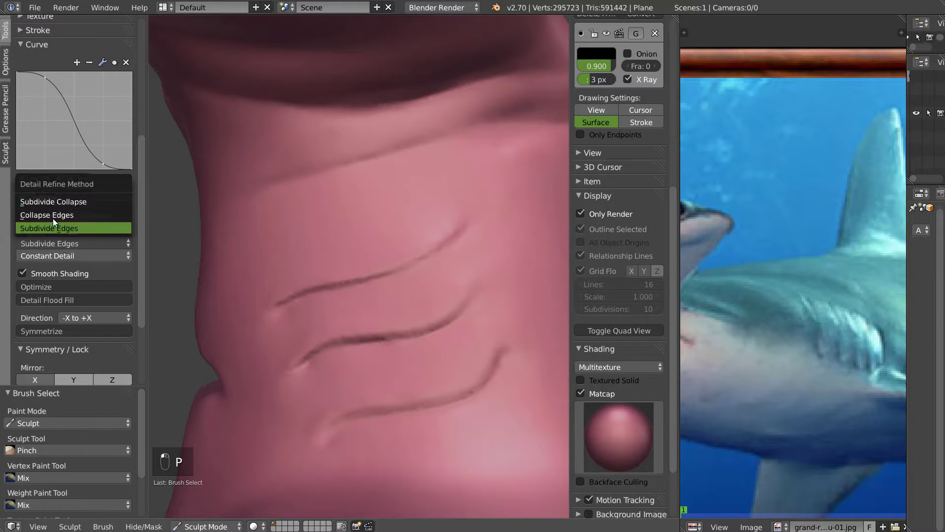
{"action": "left_click", "coordinate": [57, 228]}
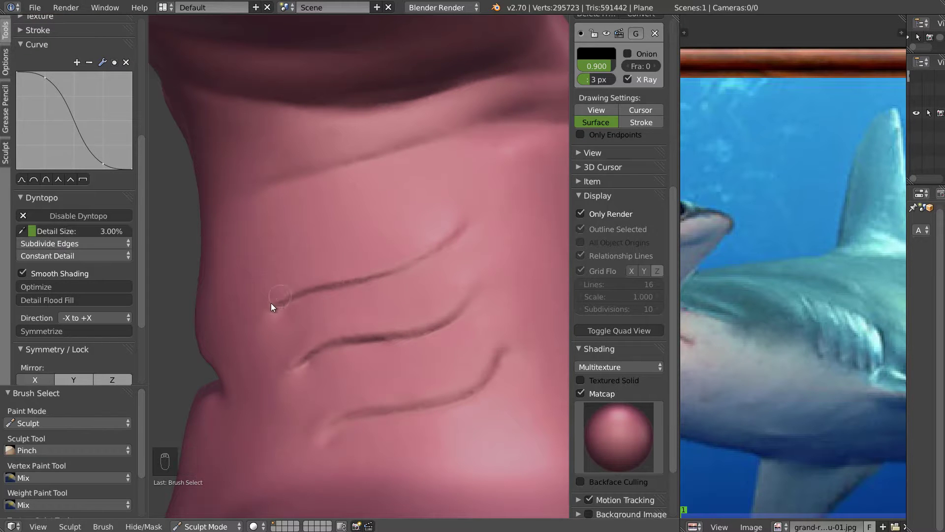
{"action": "left_click_drag", "start_coordinate": [284, 295], "coordinate": [466, 224]}
{"action": "left_click_drag", "start_coordinate": [414, 324], "coordinate": [320, 365]}
{"action": "left_click_drag", "start_coordinate": [406, 339], "coordinate": [480, 290]}
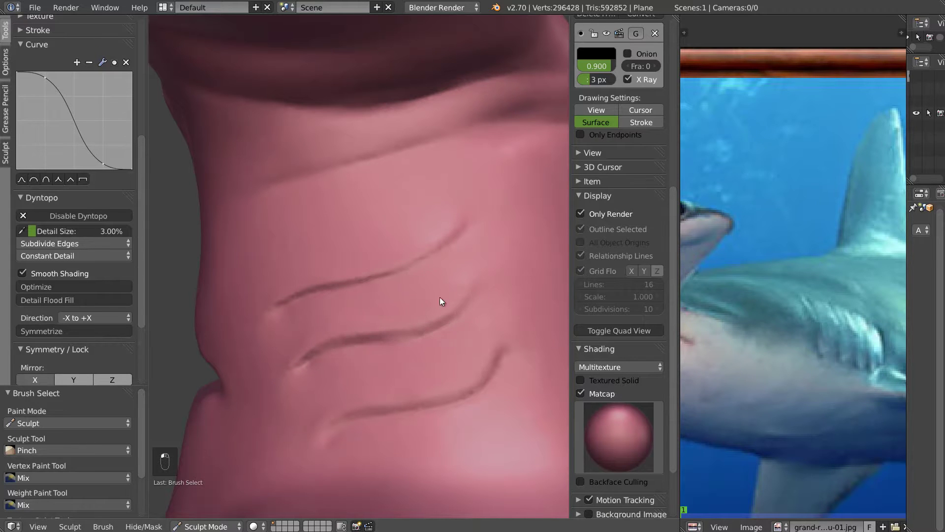
- Deepen the rear end of the middle gill slit and the central stretch of the uppermost slit with the Draw brush
{"action": "key", "text": "d"}
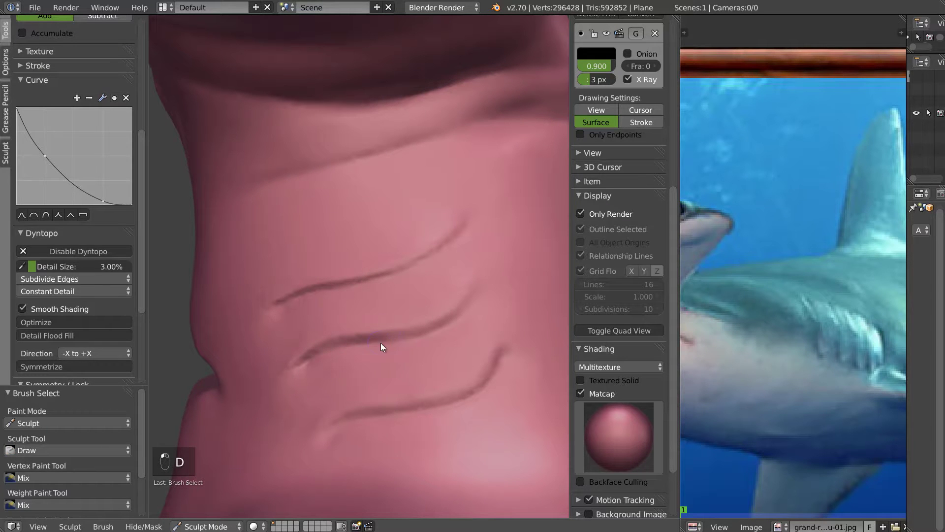
{"action": "left_click_drag", "start_coordinate": [469, 303], "coordinate": [475, 290]}
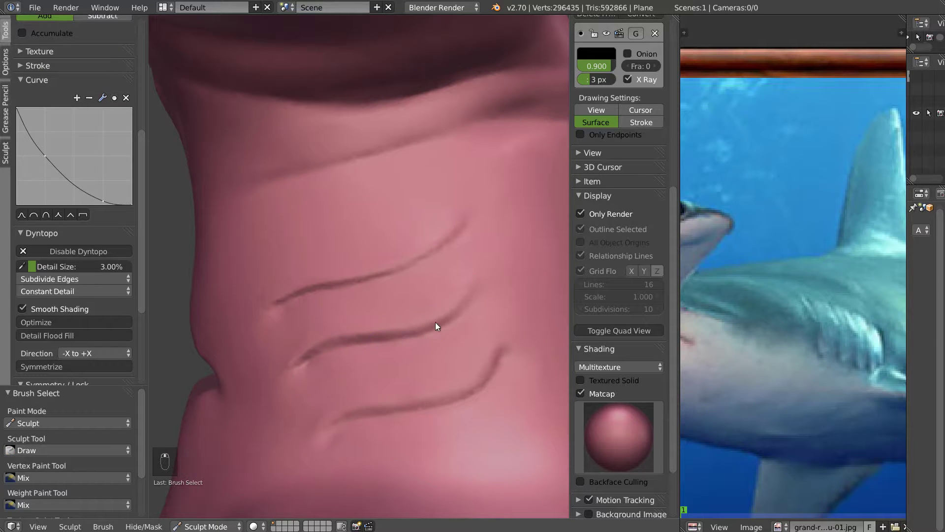
{"action": "middle_click_drag", "start_coordinate": [434, 317], "coordinate": [397, 366]}
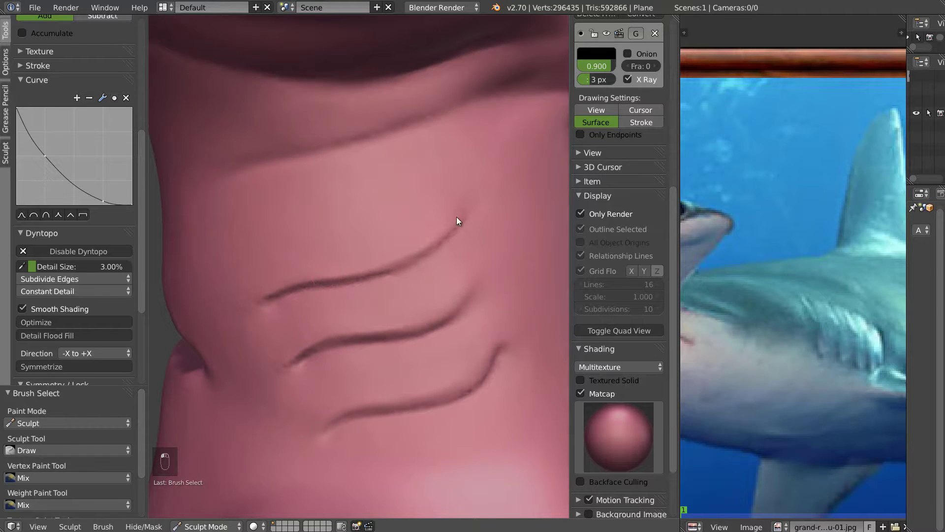
{"action": "middle_click_drag", "start_coordinate": [374, 272], "coordinate": [392, 263]}
{"action": "left_click_drag", "start_coordinate": [391, 263], "coordinate": [367, 293]}
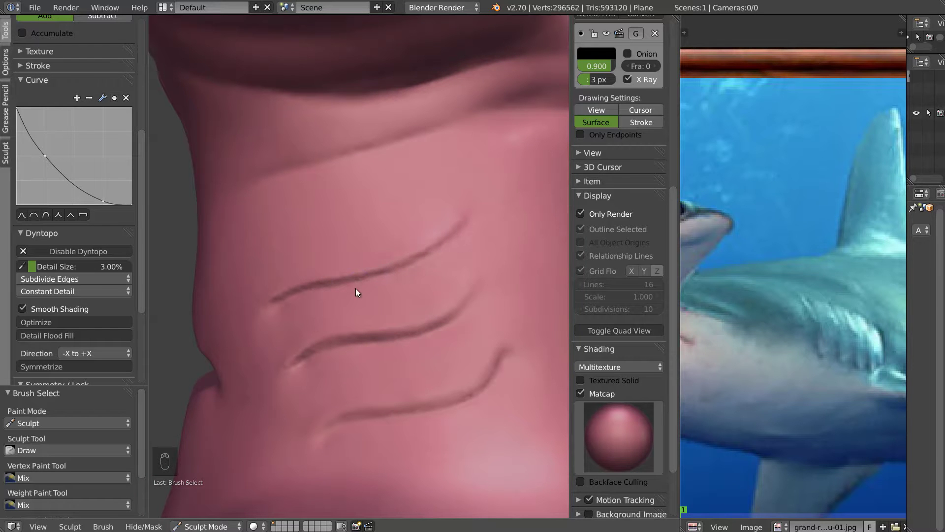
{"action": "middle_click_drag", "start_coordinate": [365, 399], "coordinate": [355, 416]}
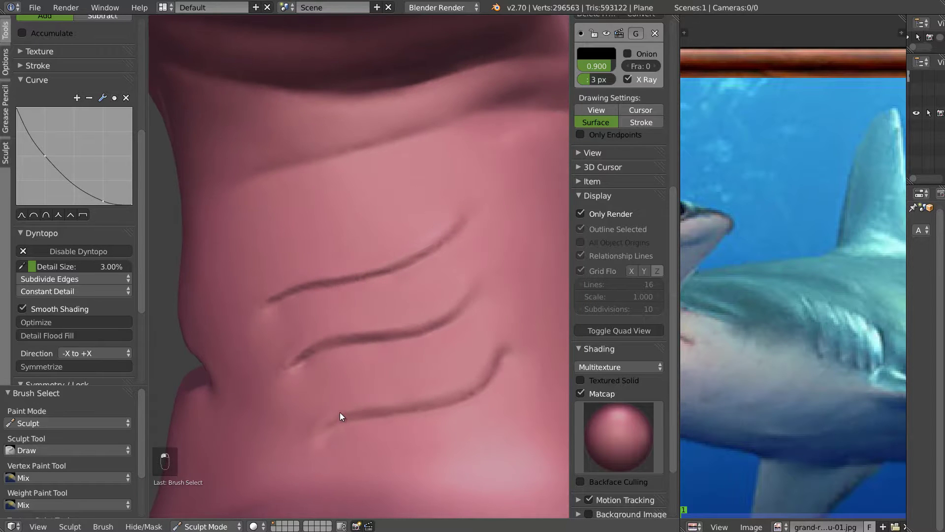
- Pinch the lowest gill slit into a tighter crease from its rear end to its front end
{"action": "key", "text": "p"}
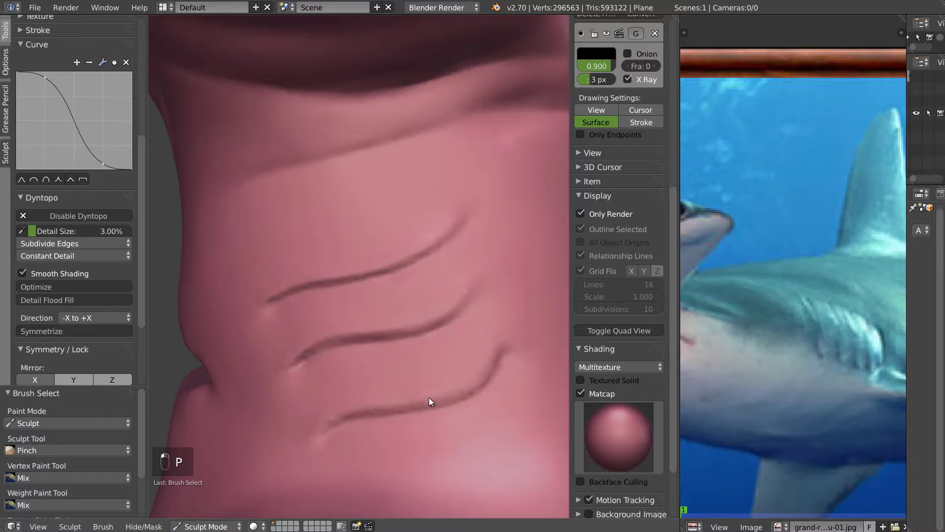
{"action": "left_click_drag", "start_coordinate": [496, 344], "coordinate": [340, 431]}
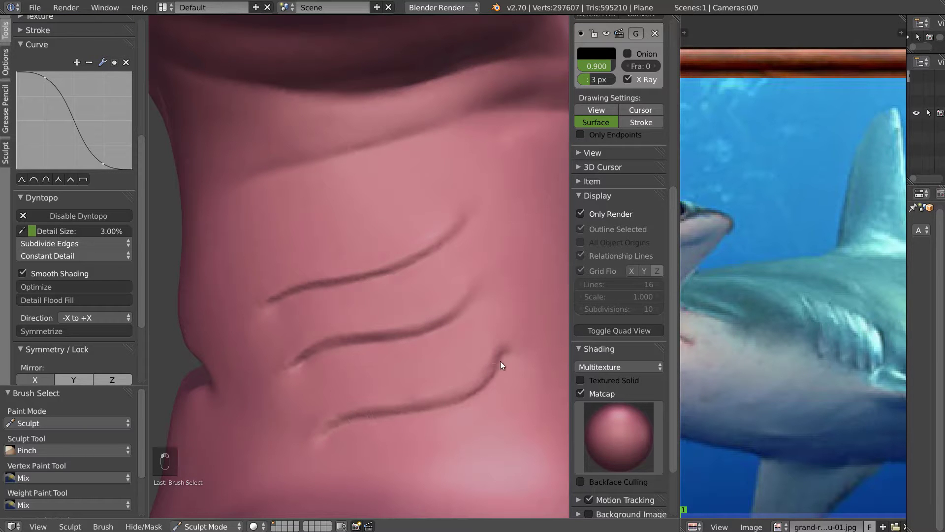
{"action": "mouse_move", "coordinate": [462, 389]}
{"action": "left_mouse_down"}
{"action": "mouse_move", "coordinate": [353, 398]}
{"action": "mouse_move", "coordinate": [319, 428]}
{"action": "left_mouse_up"}
{"action": "key", "text": "f"}
{"action": "left_click", "coordinate": [259, 311]}
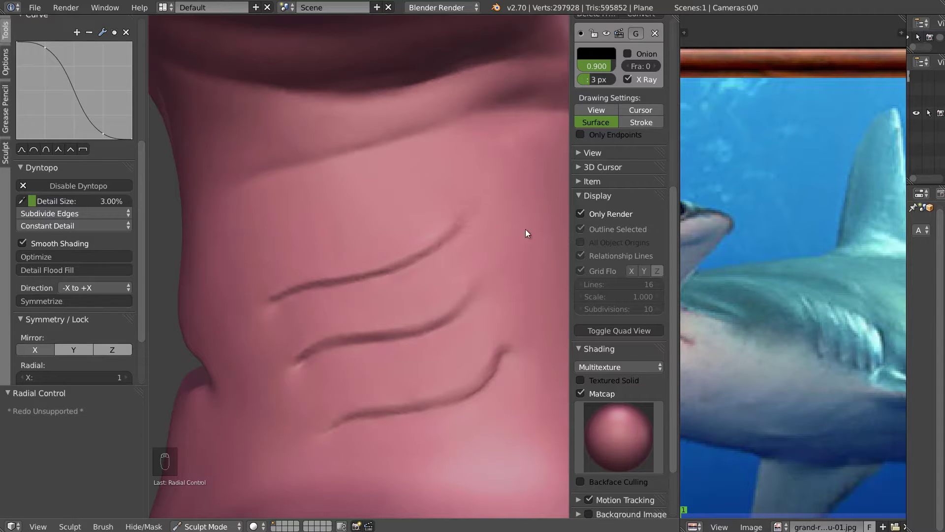
- Set the dyntopo detail size to 5% and build up the skin just above the mouth with the Clay brush
{"action": "mouse_move", "coordinate": [358, 309]}
{"action": "middle_mouse_down"}
{"action": "mouse_move", "coordinate": [517, 326]}
{"action": "mouse_move", "coordinate": [314, 324]}
{"action": "mouse_move", "coordinate": [376, 317]}
{"action": "mouse_move", "coordinate": [417, 295]}
{"action": "middle_mouse_up"}
{"action": "scroll", "coordinate": [399, 316], "scroll_direction": "down", "scroll_amount": 7}
{"action": "scroll", "coordinate": [357, 323], "scroll_direction": "up", "scroll_amount": 4}
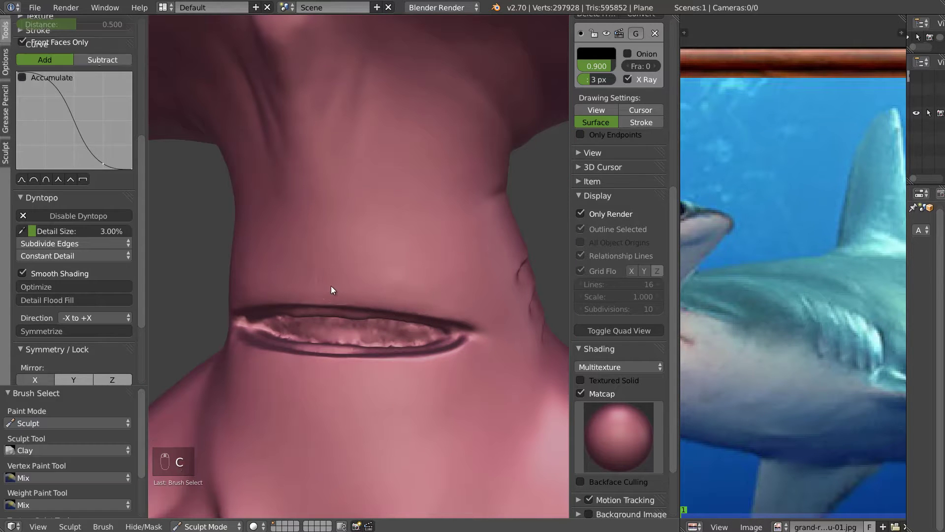
{"action": "key", "text": "c"}
{"action": "key", "text": "f"}
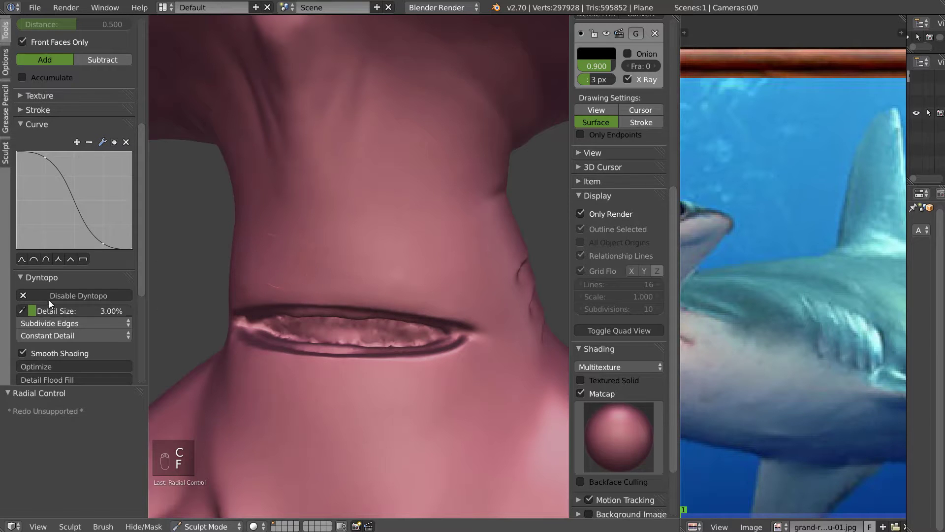
{"action": "left_click_drag", "start_coordinate": [74, 308], "coordinate": [70, 308]}
{"action": "left_click", "coordinate": [83, 310]}
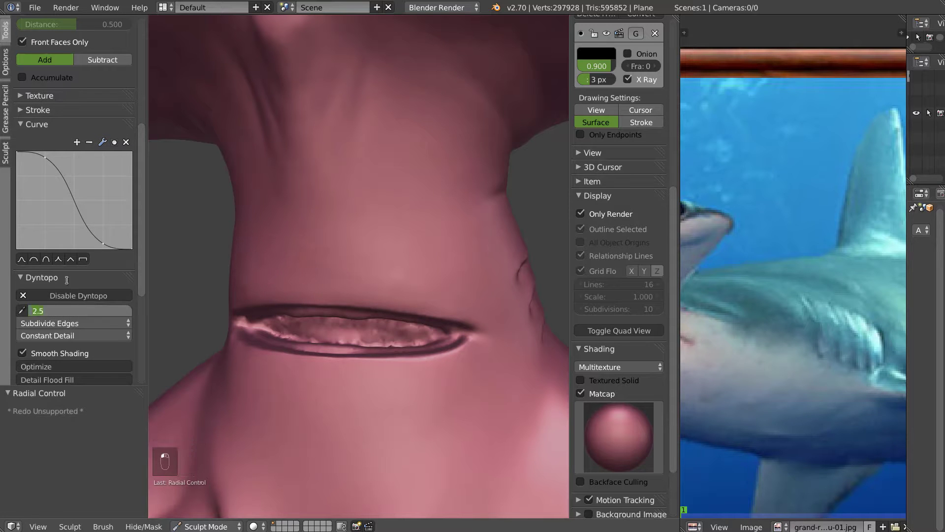
{"action": "type", "text": "5"}
{"action": "key", "text": "Return"}
{"action": "mouse_move", "coordinate": [307, 248]}
{"action": "left_mouse_down"}
{"action": "mouse_move", "coordinate": [352, 259]}
{"action": "mouse_move", "coordinate": [275, 239]}
{"action": "mouse_move", "coordinate": [279, 226]}
{"action": "mouse_move", "coordinate": [290, 246]}
{"action": "left_mouse_up"}
{"action": "mouse_move", "coordinate": [305, 262]}
{"action": "left_mouse_down"}
{"action": "mouse_move", "coordinate": [324, 259]}
{"action": "mouse_move", "coordinate": [277, 251]}
{"action": "mouse_move", "coordinate": [425, 292]}
{"action": "left_mouse_up"}
{"action": "middle_click_drag", "start_coordinate": [424, 291], "coordinate": [384, 279]}
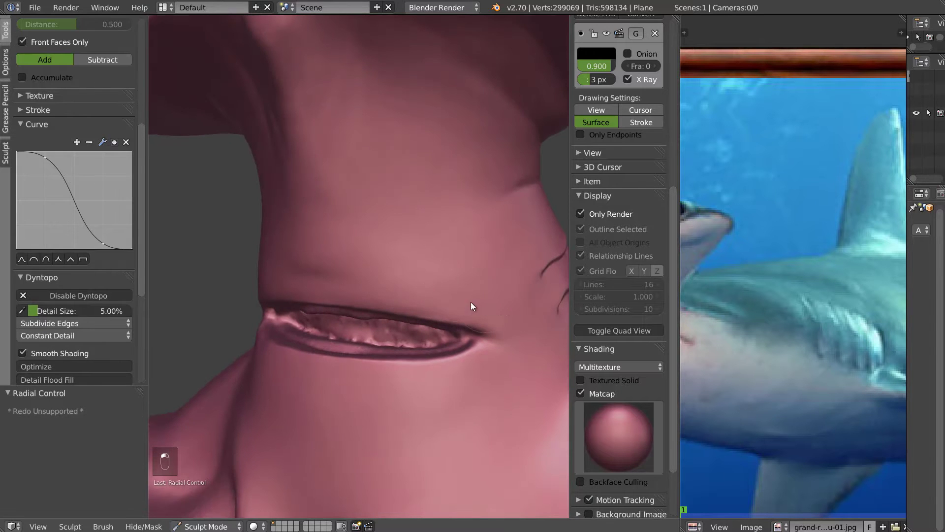
- Resize the Draw brush and smooth the skin around the corner of the mouth
{"action": "middle_click_drag", "start_coordinate": [478, 304], "coordinate": [478, 324]}
{"action": "key", "text": "d"}
{"action": "key", "text": "f"}
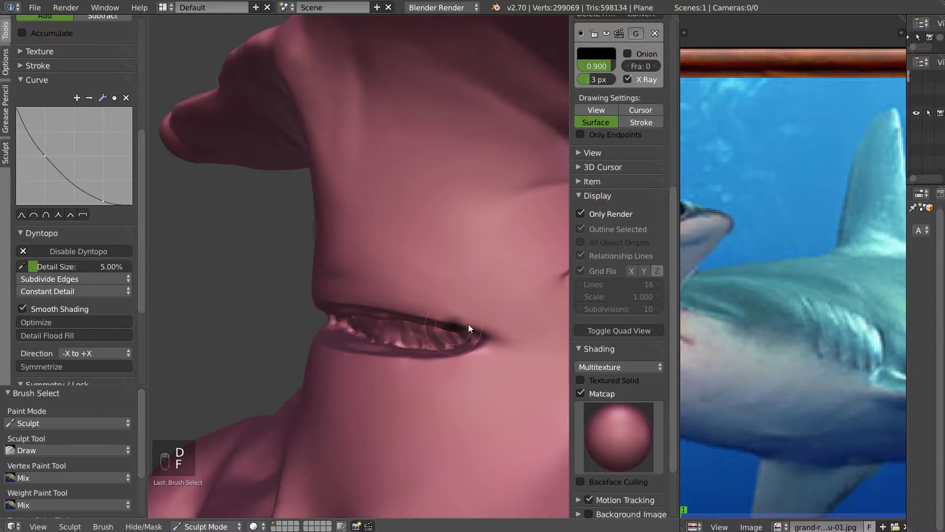
{"action": "left_click", "coordinate": [459, 324]}
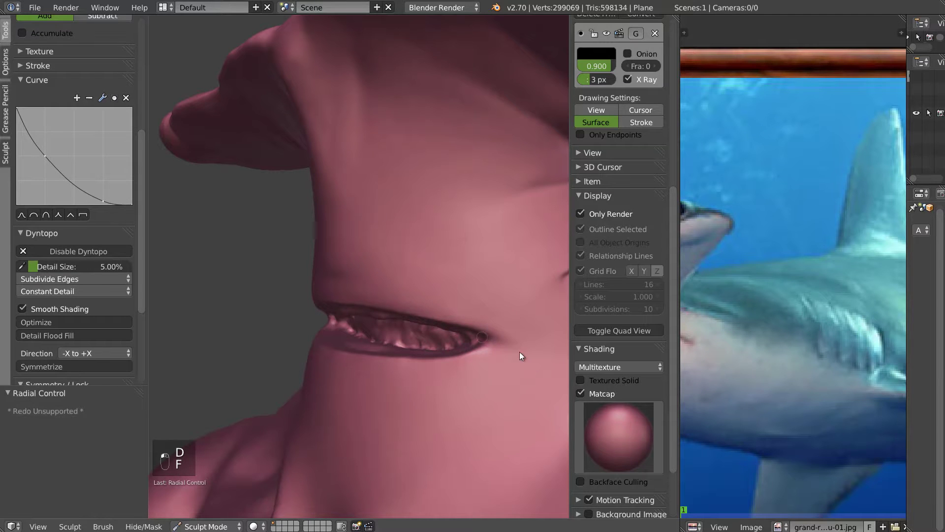
{"action": "mouse_move", "coordinate": [518, 333]}
{"action": "middle_mouse_down"}
{"action": "mouse_move", "coordinate": [520, 354]}
{"action": "mouse_move", "coordinate": [492, 351]}
{"action": "middle_mouse_up"}
{"action": "mouse_move", "coordinate": [518, 354]}
{"action": "left_mouse_down", "text": "shift"}
{"action": "mouse_move", "coordinate": [532, 360]}
{"action": "mouse_move", "coordinate": [501, 347]}
{"action": "left_mouse_up", "text": "shift"}
{"action": "middle_click_drag", "start_coordinate": [500, 347], "coordinate": [489, 249]}
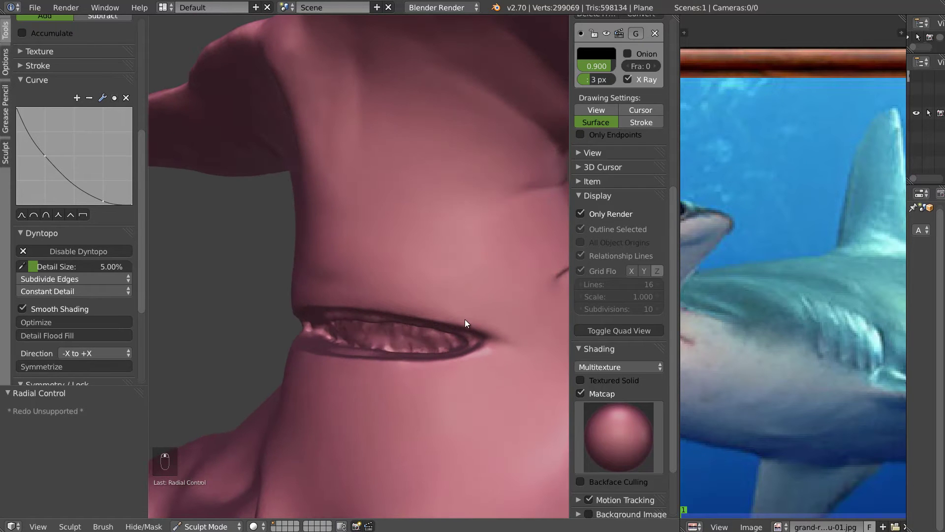
- Sculpt along the inner side of the lower lip and the inside of the mouth opening with the Draw brush
{"action": "key", "text": "c"}
{"action": "key", "text": "f"}
{"action": "middle_click_drag", "start_coordinate": [458, 316], "coordinate": [475, 348]}
{"action": "key", "text": "d"}
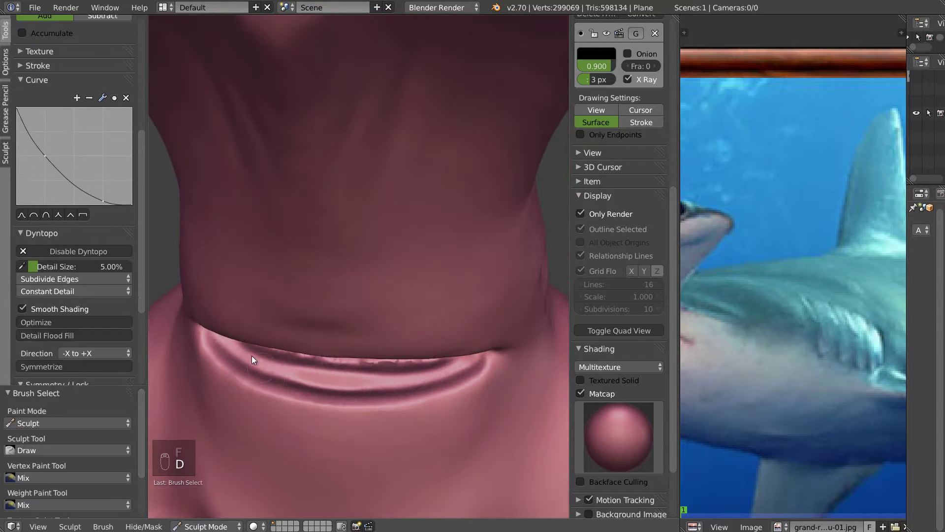
{"action": "left_click_drag", "start_coordinate": [273, 366], "coordinate": [314, 376]}
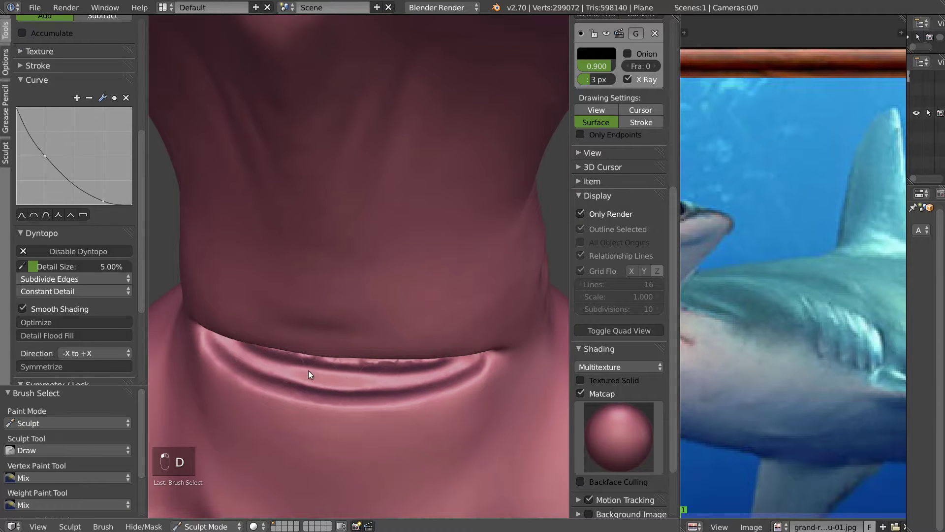
{"action": "left_click_drag", "start_coordinate": [408, 375], "coordinate": [470, 357]}
{"action": "mouse_move", "coordinate": [470, 357]}
{"action": "middle_mouse_down"}
{"action": "mouse_move", "coordinate": [407, 355]}
{"action": "mouse_move", "coordinate": [432, 346]}
{"action": "mouse_move", "coordinate": [404, 318]}
{"action": "mouse_move", "coordinate": [294, 352]}
{"action": "middle_mouse_up"}
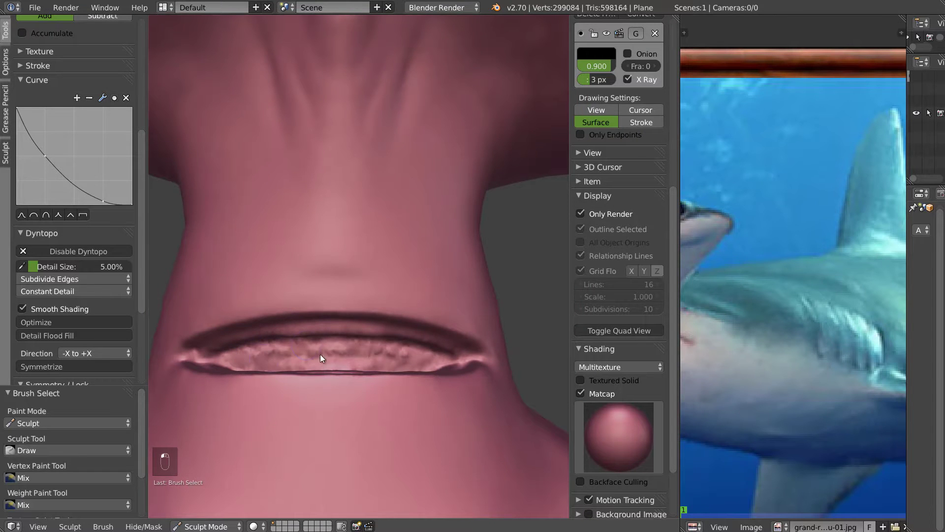
{"action": "left_click_drag", "start_coordinate": [312, 348], "coordinate": [310, 341]}
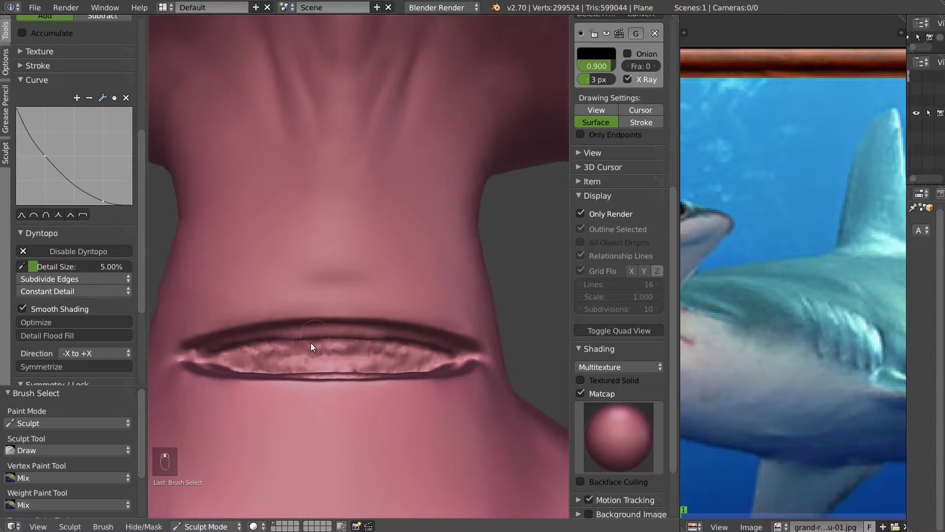
- Adjust the Clay brush's strength and size and fill in the rough surface inside the mouth
{"action": "key", "text": "c"}
{"action": "key", "text": "shift+f"}
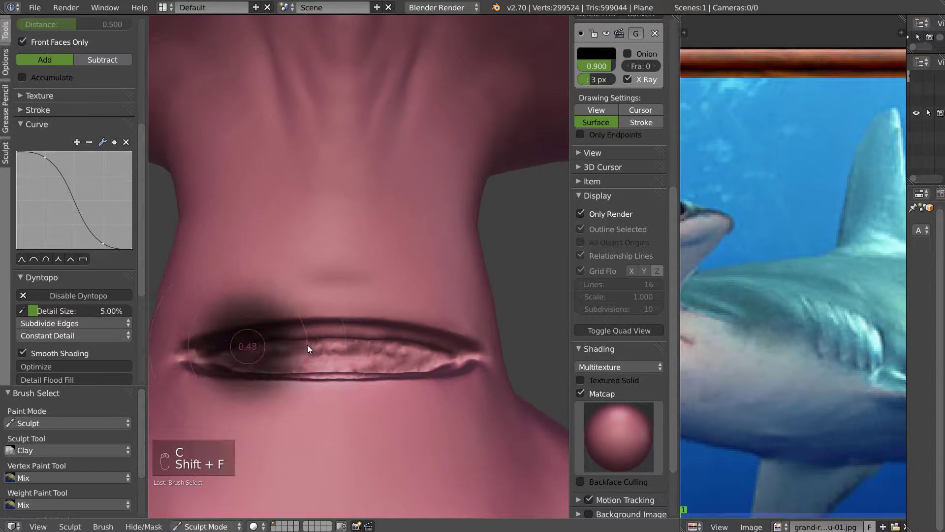
{"action": "left_click", "coordinate": [294, 348]}
{"action": "key", "text": "f"}
{"action": "left_click", "coordinate": [292, 351]}
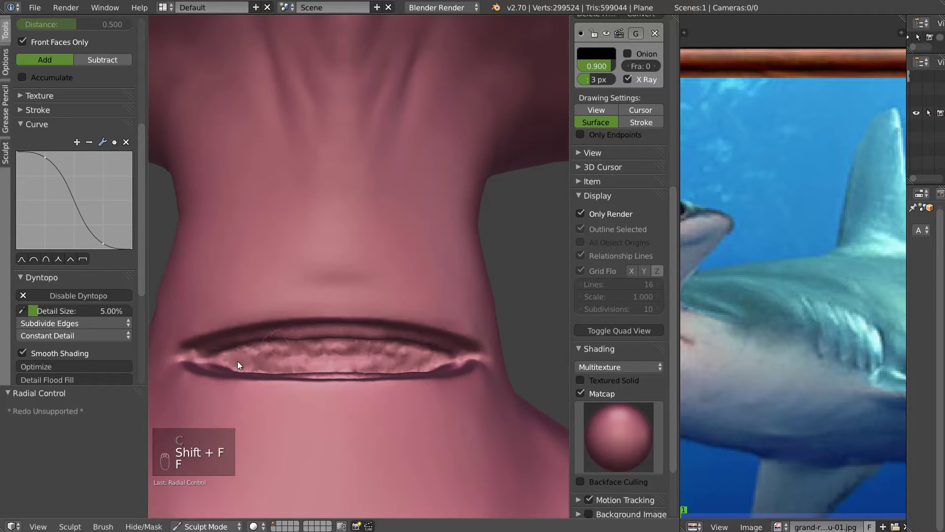
{"action": "mouse_move", "coordinate": [231, 358]}
{"action": "left_mouse_down"}
{"action": "mouse_move", "coordinate": [377, 355]}
{"action": "mouse_move", "coordinate": [261, 352]}
{"action": "mouse_move", "coordinate": [292, 375]}
{"action": "left_mouse_up"}
{"action": "mouse_move", "coordinate": [292, 376]}
{"action": "middle_mouse_down"}
{"action": "mouse_move", "coordinate": [297, 364]}
{"action": "mouse_move", "coordinate": [276, 370]}
{"action": "middle_mouse_up"}
{"action": "mouse_move", "coordinate": [332, 367]}
{"action": "left_mouse_down"}
{"action": "mouse_move", "coordinate": [219, 364]}
{"action": "mouse_move", "coordinate": [402, 347]}
{"action": "left_mouse_up"}
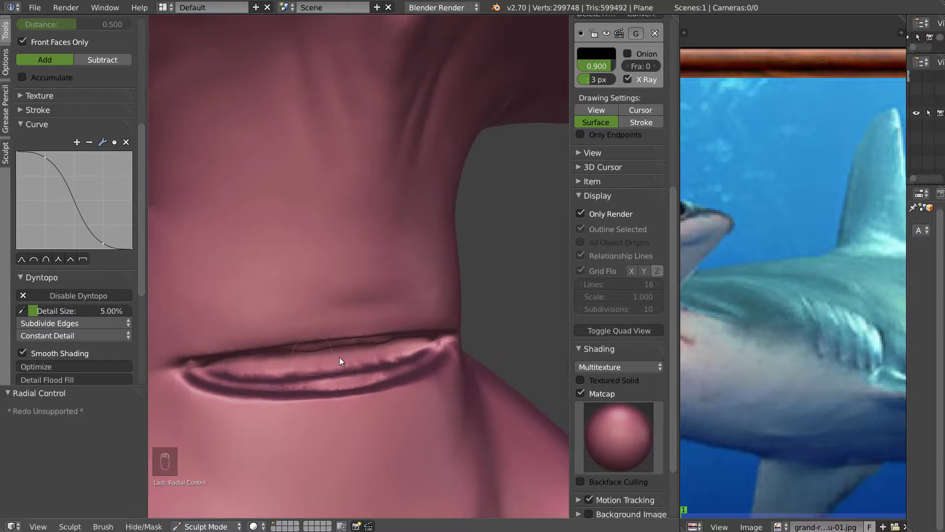
- Pinch the crease along the underside of the upper lip, starting near the mouth corner
{"action": "scroll", "coordinate": [353, 366], "scroll_direction": "down", "scroll_amount": 4}
{"action": "left_click_drag", "start_coordinate": [315, 303], "coordinate": [272, 316]}
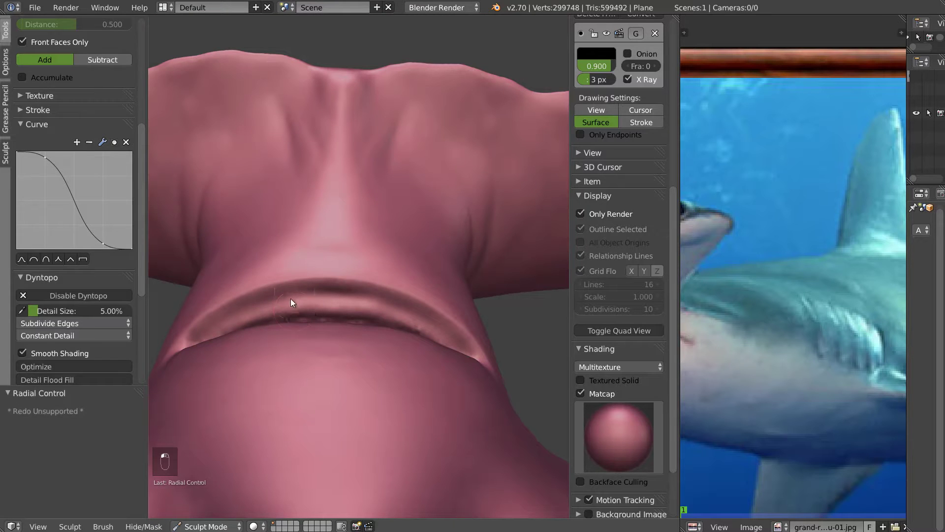
{"action": "key", "text": "p"}
{"action": "key", "text": "f"}
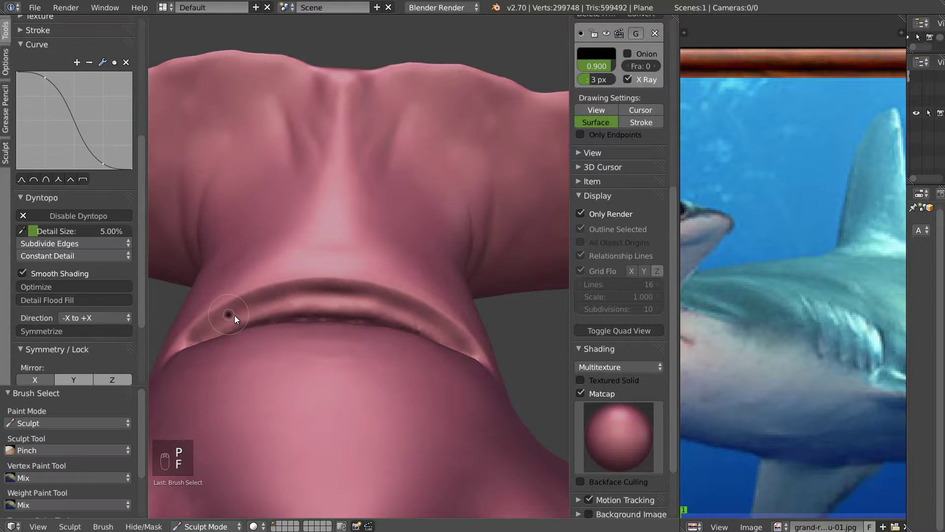
{"action": "left_click", "coordinate": [231, 315]}
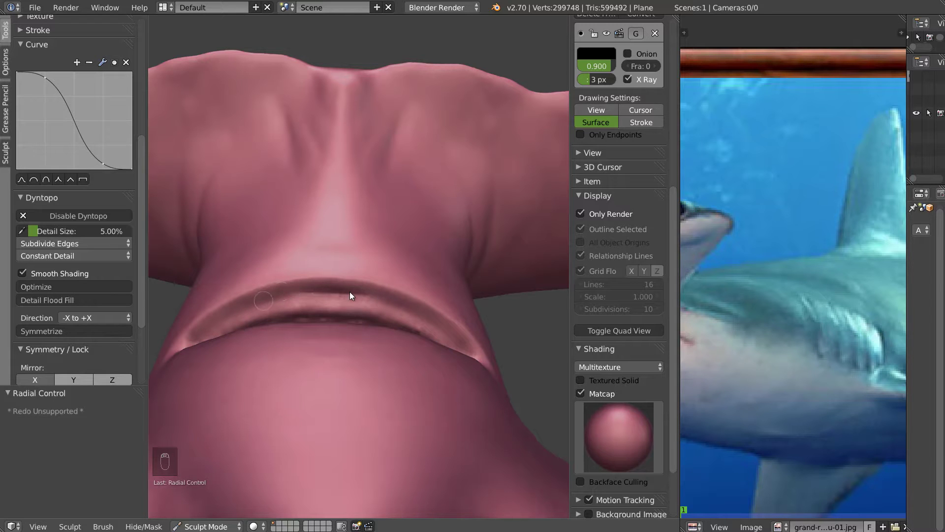
{"action": "left_click_drag", "start_coordinate": [214, 324], "coordinate": [232, 330]}
- Draw along the upper lip's crease from the mouth corner and pinch its middle section
{"action": "key", "text": "d"}
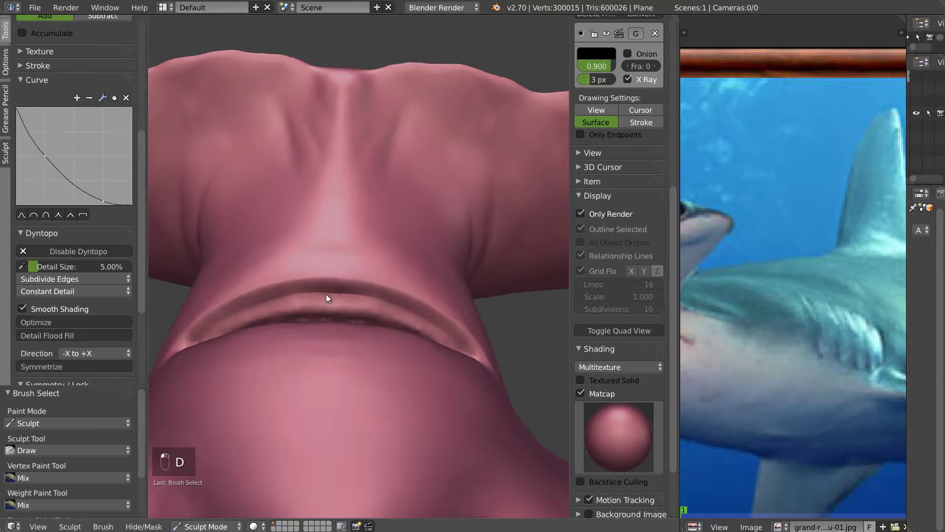
{"action": "left_click_drag", "start_coordinate": [212, 323], "coordinate": [252, 299]}
{"action": "middle_click_drag", "start_coordinate": [271, 292], "coordinate": [274, 310]}
{"action": "key", "text": "p"}
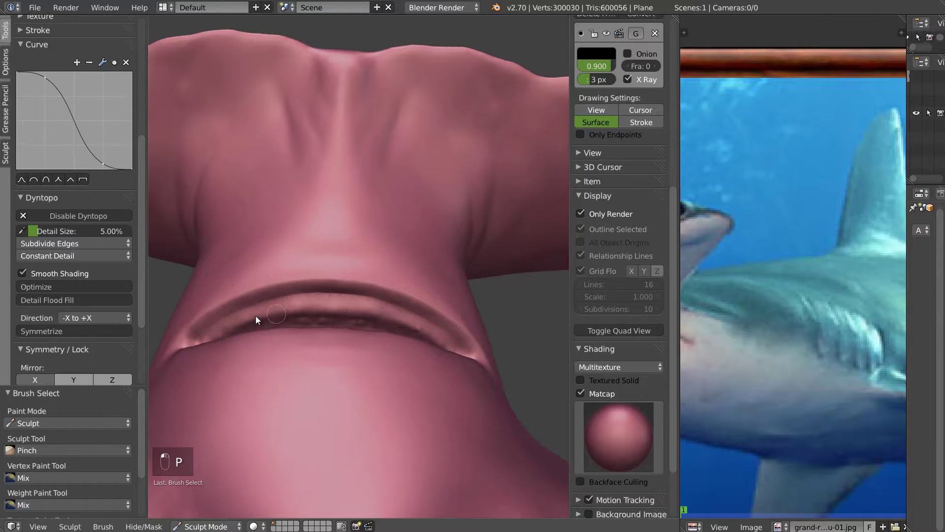
{"action": "mouse_move", "coordinate": [316, 310]}
{"action": "left_mouse_down"}
{"action": "mouse_move", "coordinate": [359, 313]}
{"action": "mouse_move", "coordinate": [326, 312]}
{"action": "left_mouse_up"}
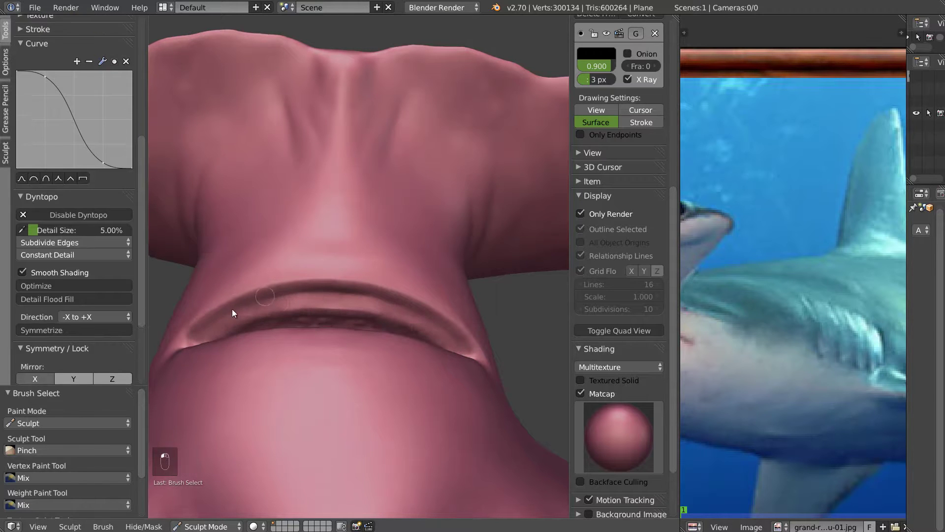
- Adjust the Draw brush's strength, define the upper lip from corner to centre, and smooth the surface inside the mouth
{"action": "key", "text": "d"}
{"action": "key", "text": "shift+f"}
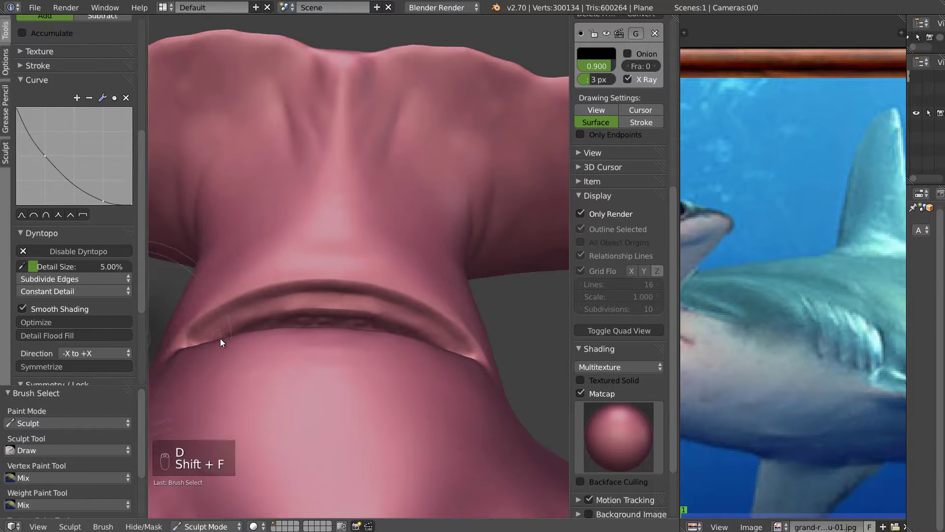
{"action": "left_click", "coordinate": [203, 338]}
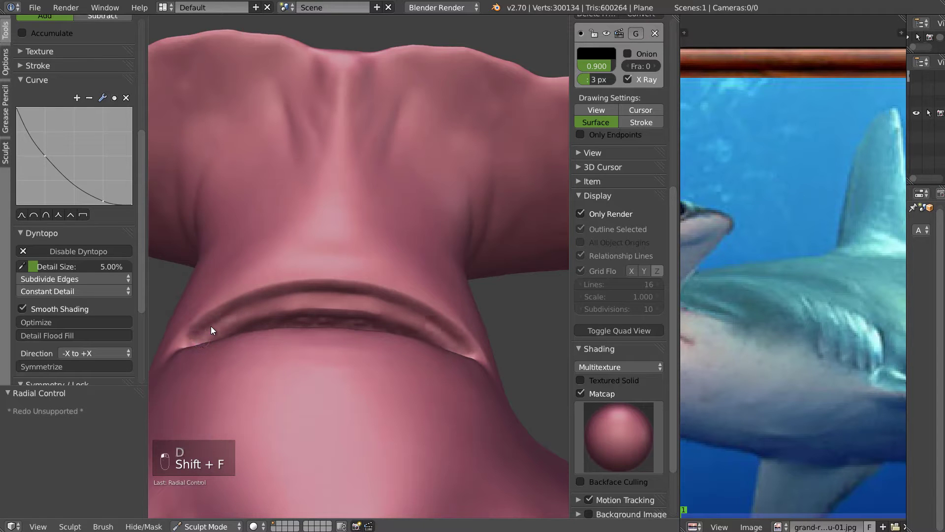
{"action": "left_click_drag", "start_coordinate": [216, 325], "coordinate": [335, 295]}
{"action": "left_click_drag", "start_coordinate": [251, 303], "coordinate": [353, 295]}
{"action": "middle_click_drag", "start_coordinate": [340, 296], "coordinate": [316, 287]}
{"action": "left_click_drag", "start_coordinate": [309, 306], "coordinate": [299, 308], "text": "shift"}
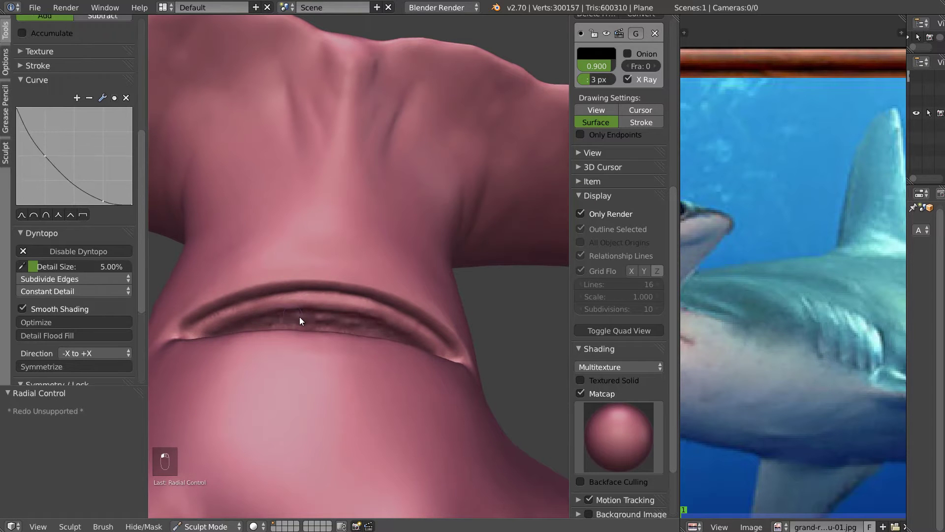
{"action": "left_click_drag", "start_coordinate": [335, 321], "coordinate": [308, 290]}
{"action": "middle_click_drag", "start_coordinate": [308, 290], "coordinate": [290, 359]}
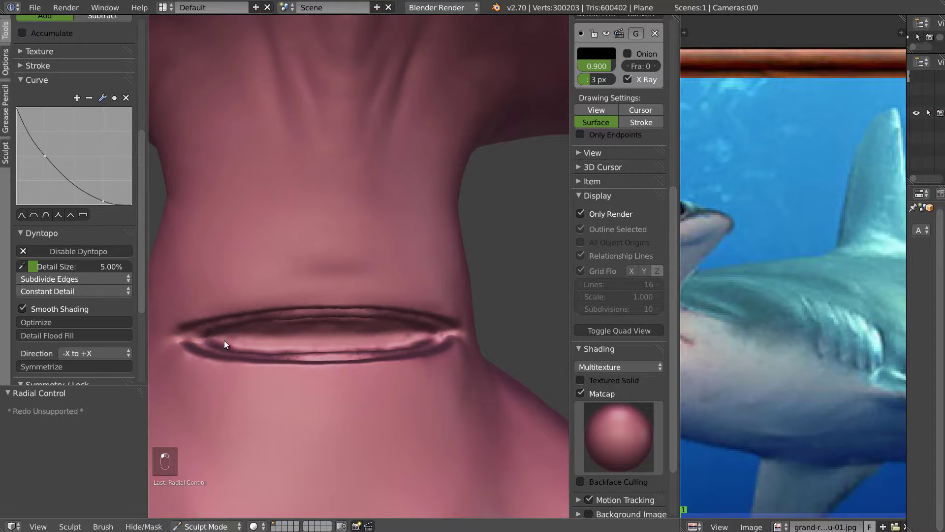
- Draw along the inner surface of the mouth and beneath the upper lip, from near the corner to the middle
{"action": "mouse_move", "coordinate": [251, 337]}
{"action": "left_mouse_down"}
{"action": "mouse_move", "coordinate": [367, 333]}
{"action": "mouse_move", "coordinate": [317, 311]}
{"action": "left_mouse_up"}
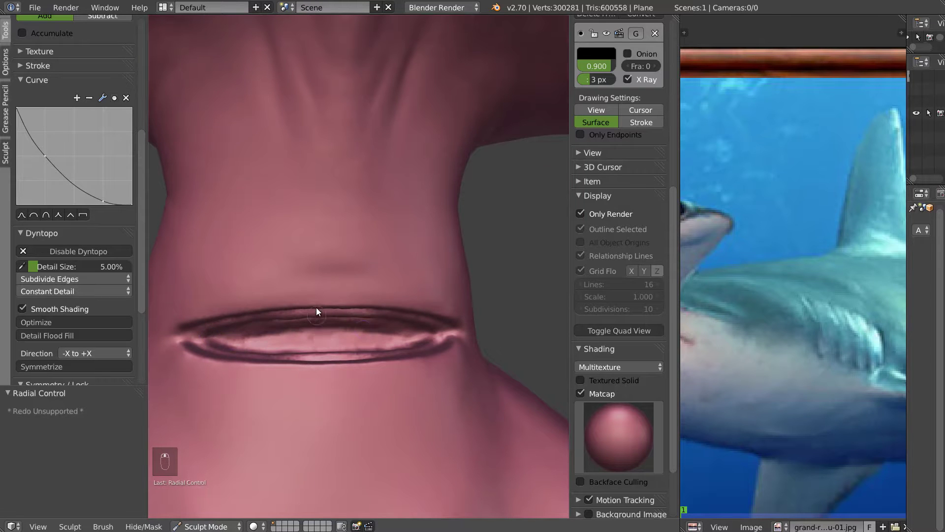
{"action": "middle_click_drag", "start_coordinate": [317, 311], "coordinate": [276, 328]}
{"action": "left_click_drag", "start_coordinate": [281, 317], "coordinate": [322, 315]}
{"action": "middle_click_drag", "start_coordinate": [322, 314], "coordinate": [305, 261]}
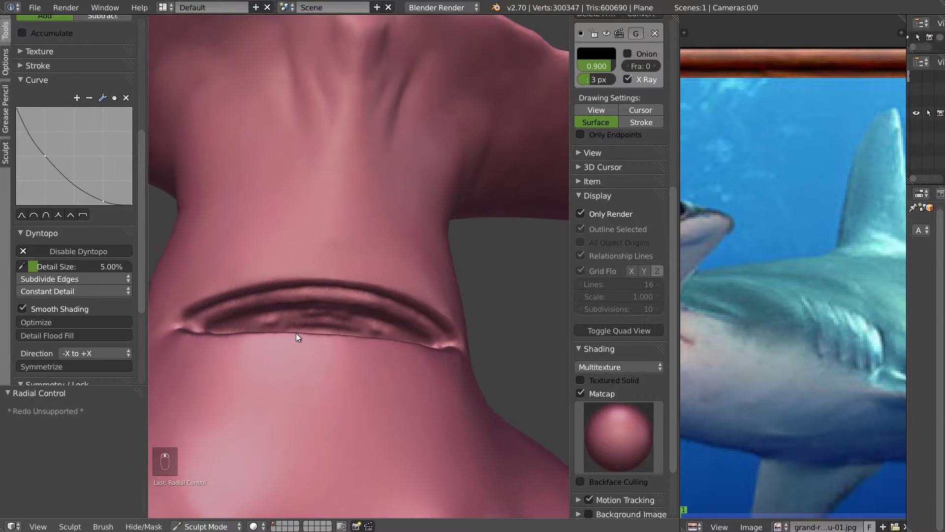
- Resize the Clay brush and fill the uneven surface inside the mouth, behind the lower lip
{"action": "key", "text": "c"}
{"action": "key", "text": "f"}
{"action": "mouse_move", "coordinate": [313, 321]}
{"action": "left_mouse_down"}
{"action": "mouse_move", "coordinate": [247, 321]}
{"action": "mouse_move", "coordinate": [327, 320]}
{"action": "mouse_move", "coordinate": [297, 323]}
{"action": "mouse_move", "coordinate": [330, 329]}
{"action": "left_mouse_up"}
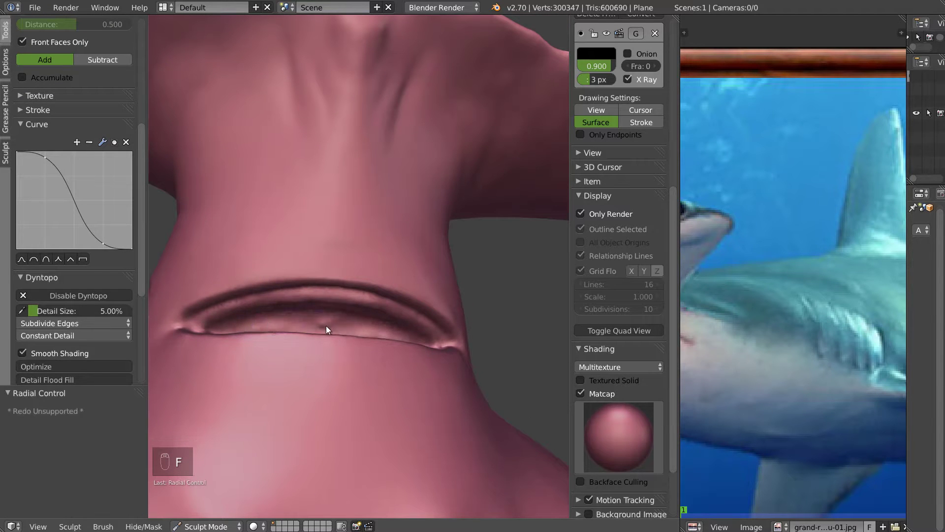
{"action": "mouse_move", "coordinate": [319, 292]}
{"action": "middle_mouse_down"}
{"action": "mouse_move", "coordinate": [321, 305]}
{"action": "mouse_move", "coordinate": [350, 284]}
{"action": "mouse_move", "coordinate": [292, 315]}
{"action": "middle_mouse_up"}
{"action": "scroll", "coordinate": [75, 197], "scroll_direction": "down", "scroll_amount": 5}
{"action": "mouse_move", "coordinate": [382, 334]}
{"action": "left_mouse_down"}
{"action": "mouse_move", "coordinate": [238, 336]}
{"action": "mouse_move", "coordinate": [384, 334]}
{"action": "mouse_move", "coordinate": [352, 342]}
{"action": "left_mouse_up"}
- Resize the Clay brush and build up the back of the head above the nape and out toward the hammer lobe
{"action": "mouse_move", "coordinate": [353, 342]}
{"action": "middle_mouse_down"}
{"action": "mouse_move", "coordinate": [354, 312]}
{"action": "mouse_move", "coordinate": [395, 309]}
{"action": "mouse_move", "coordinate": [373, 238]}
{"action": "mouse_move", "coordinate": [382, 299]}
{"action": "mouse_move", "coordinate": [268, 317]}
{"action": "mouse_move", "coordinate": [313, 306]}
{"action": "mouse_move", "coordinate": [602, 314]}
{"action": "middle_mouse_up"}
{"action": "scroll", "coordinate": [388, 297], "scroll_direction": "down", "scroll_amount": 7}
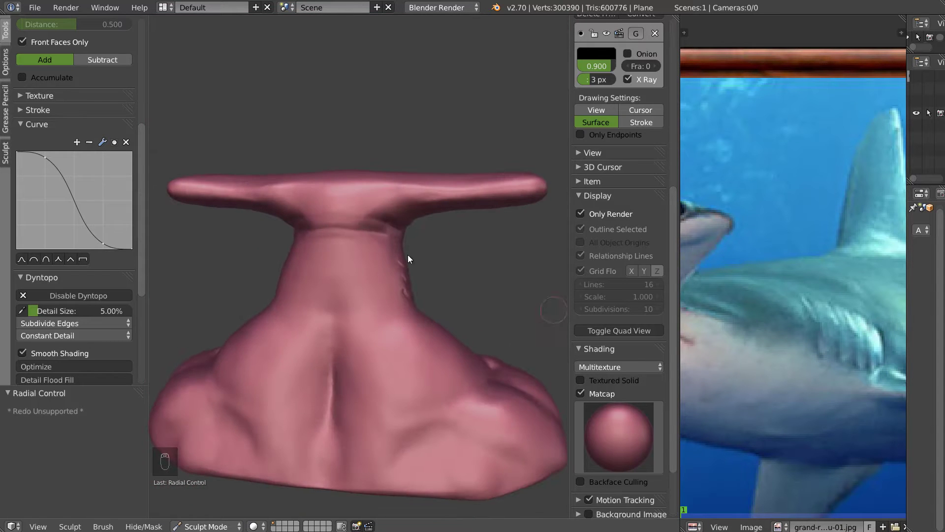
{"action": "scroll", "coordinate": [356, 216], "scroll_direction": "up", "scroll_amount": 5}
{"action": "middle_click_drag", "start_coordinate": [328, 203], "coordinate": [332, 191]}
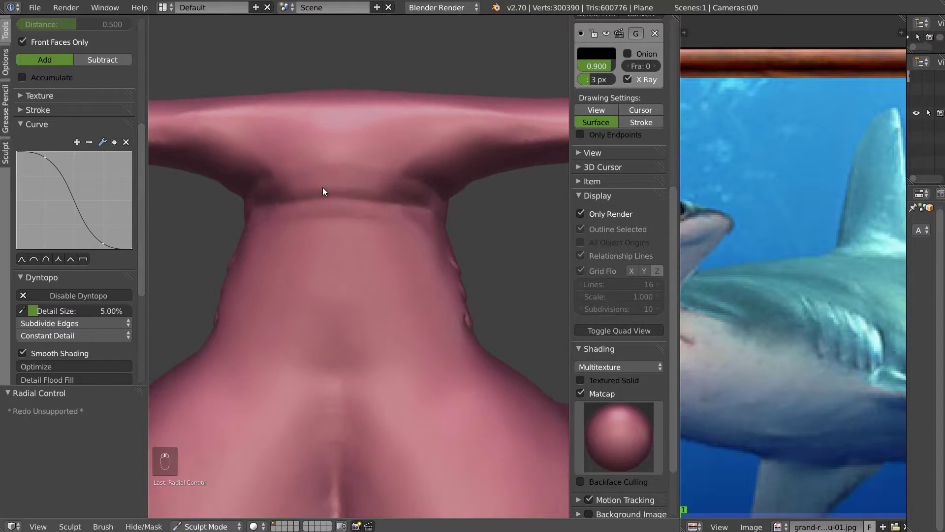
{"action": "key", "text": "f"}
{"action": "left_click", "coordinate": [336, 187]}
{"action": "mouse_move", "coordinate": [340, 160]}
{"action": "left_mouse_down"}
{"action": "mouse_move", "coordinate": [371, 136]}
{"action": "mouse_move", "coordinate": [372, 163]}
{"action": "mouse_move", "coordinate": [352, 177]}
{"action": "mouse_move", "coordinate": [377, 168]}
{"action": "mouse_move", "coordinate": [390, 127]}
{"action": "mouse_move", "coordinate": [301, 137]}
{"action": "mouse_move", "coordinate": [332, 175]}
{"action": "mouse_move", "coordinate": [350, 171]}
{"action": "mouse_move", "coordinate": [299, 175]}
{"action": "mouse_move", "coordinate": [315, 169]}
{"action": "left_mouse_up"}
{"action": "mouse_move", "coordinate": [399, 143]}
{"action": "left_mouse_down"}
{"action": "mouse_move", "coordinate": [349, 148]}
{"action": "mouse_move", "coordinate": [500, 123]}
{"action": "mouse_move", "coordinate": [530, 130]}
{"action": "mouse_move", "coordinate": [471, 139]}
{"action": "mouse_move", "coordinate": [440, 111]}
{"action": "left_mouse_up"}
- Add clay along the rear of the hammer lobe toward its tip and smooth the surface
{"action": "mouse_move", "coordinate": [440, 111]}
{"action": "middle_mouse_down"}
{"action": "mouse_move", "coordinate": [447, 210]}
{"action": "mouse_move", "coordinate": [324, 183]}
{"action": "middle_mouse_up"}
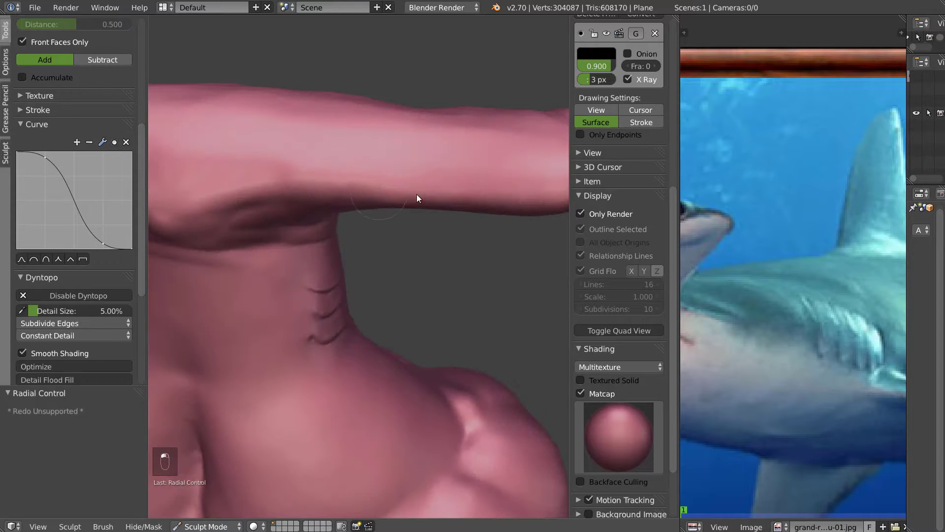
{"action": "left_click_drag", "start_coordinate": [543, 179], "coordinate": [453, 207]}
{"action": "middle_click_drag", "start_coordinate": [453, 207], "coordinate": [450, 179]}
{"action": "left_click_drag", "start_coordinate": [450, 179], "coordinate": [503, 178], "text": "shift"}
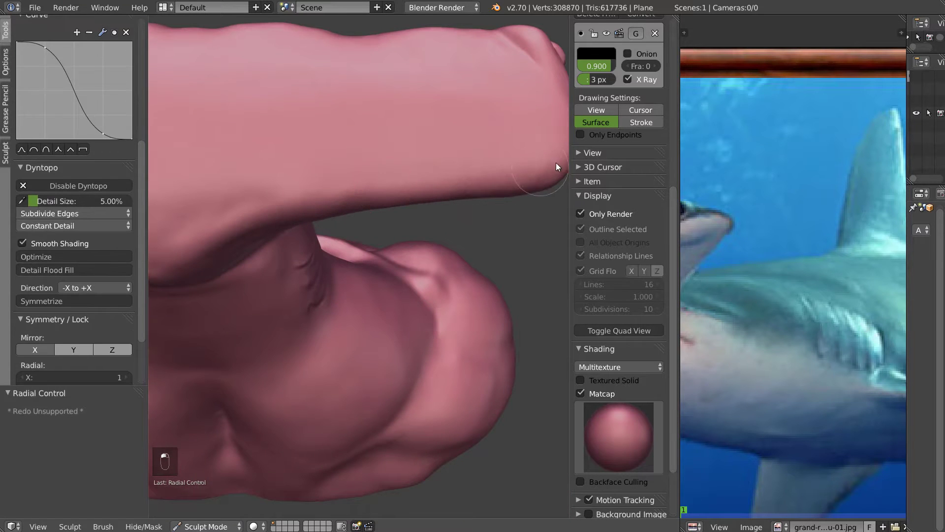
{"action": "mouse_move", "coordinate": [444, 190]}
{"action": "middle_mouse_down"}
{"action": "mouse_move", "coordinate": [391, 106]}
{"action": "mouse_move", "coordinate": [338, 253]}
{"action": "middle_mouse_up"}
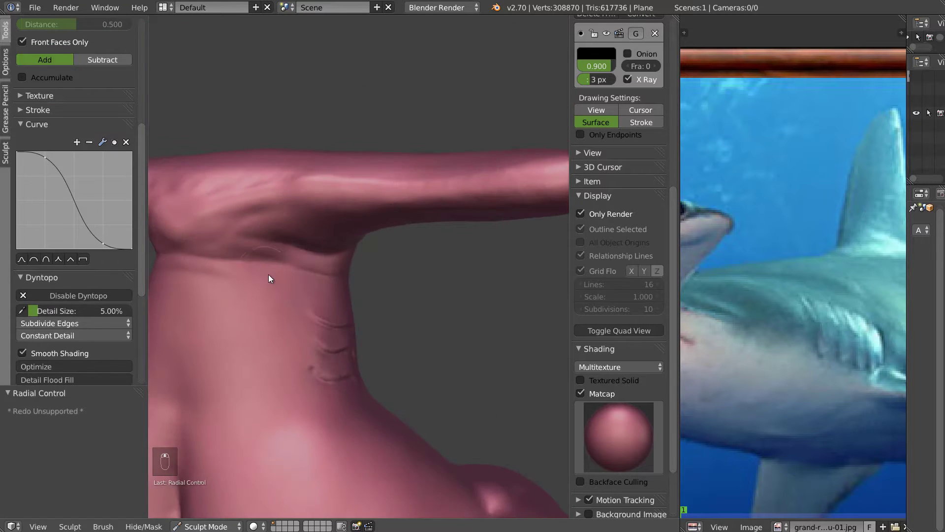
- Adjust the Draw brush's size and strength, draw a subtle fold across the nape below the head, and smooth it
{"action": "middle_click_drag", "start_coordinate": [264, 276], "coordinate": [302, 270]}
{"action": "key", "text": "d"}
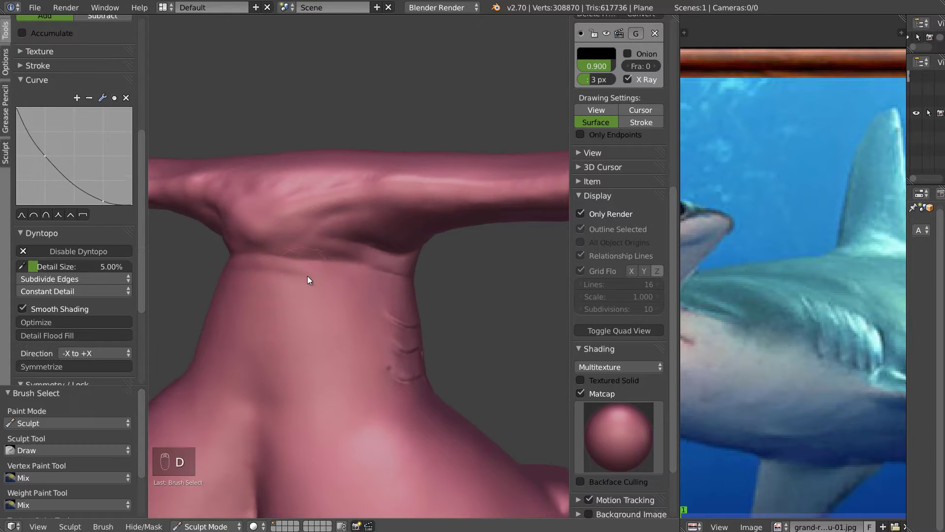
{"action": "key", "text": "f"}
{"action": "left_click", "coordinate": [290, 274]}
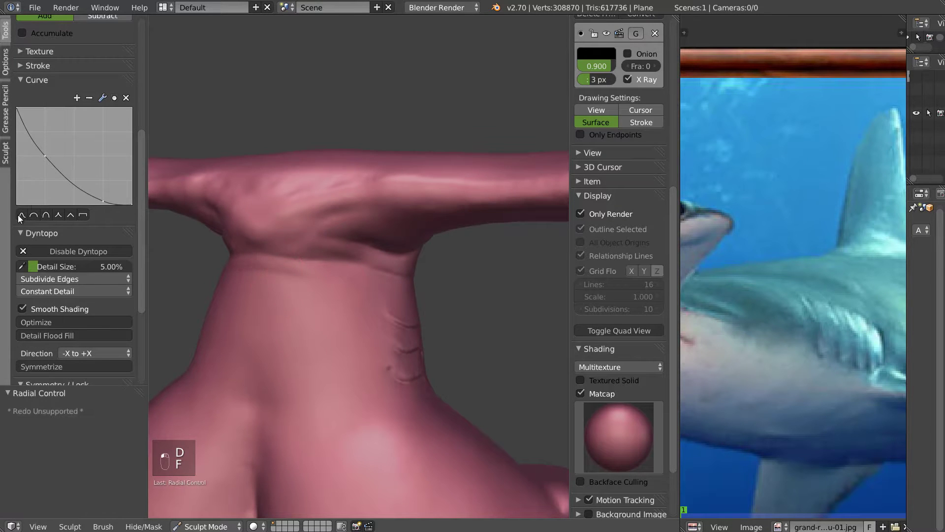
{"action": "middle_click_drag", "start_coordinate": [300, 264], "coordinate": [272, 260]}
{"action": "left_click_drag", "start_coordinate": [272, 260], "coordinate": [374, 280]}
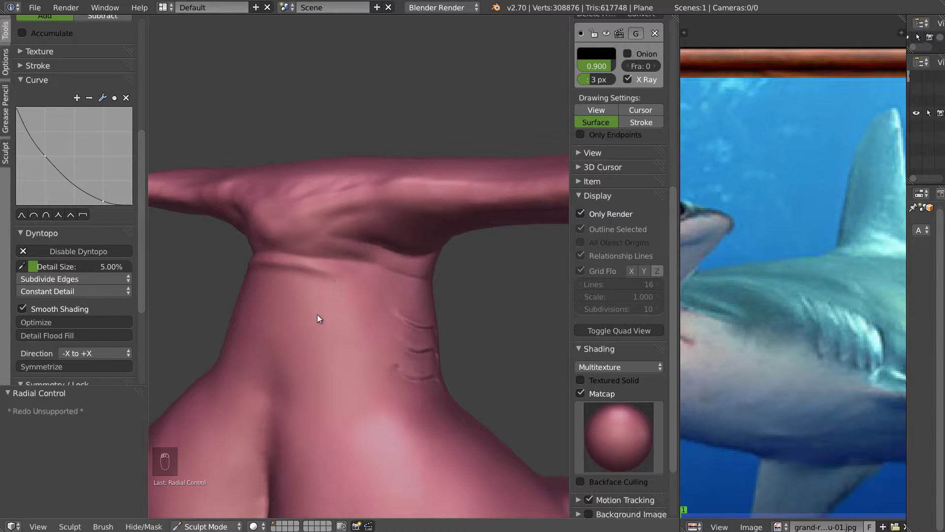
{"action": "key", "text": "ctrl+z"}
{"action": "key", "text": "shift+f"}
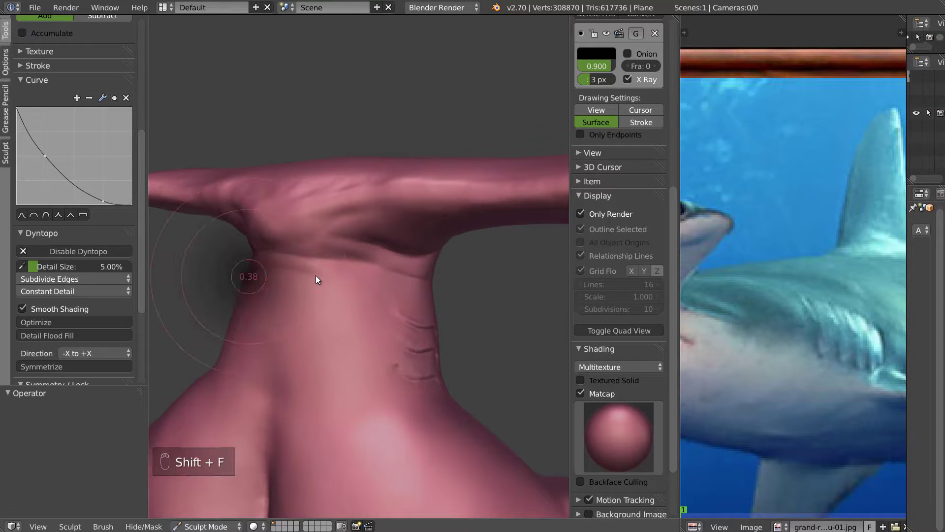
{"action": "left_click", "coordinate": [336, 277]}
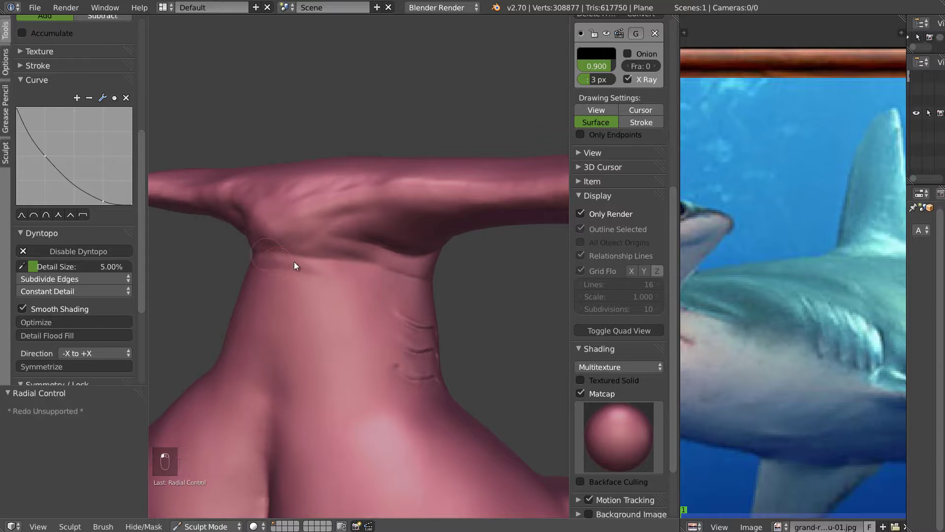
{"action": "left_click_drag", "start_coordinate": [279, 259], "coordinate": [362, 275], "text": "shift"}
{"action": "mouse_move", "coordinate": [396, 280]}
{"action": "middle_mouse_down"}
{"action": "mouse_move", "coordinate": [353, 284]}
{"action": "mouse_move", "coordinate": [266, 260]}
{"action": "middle_mouse_up"}
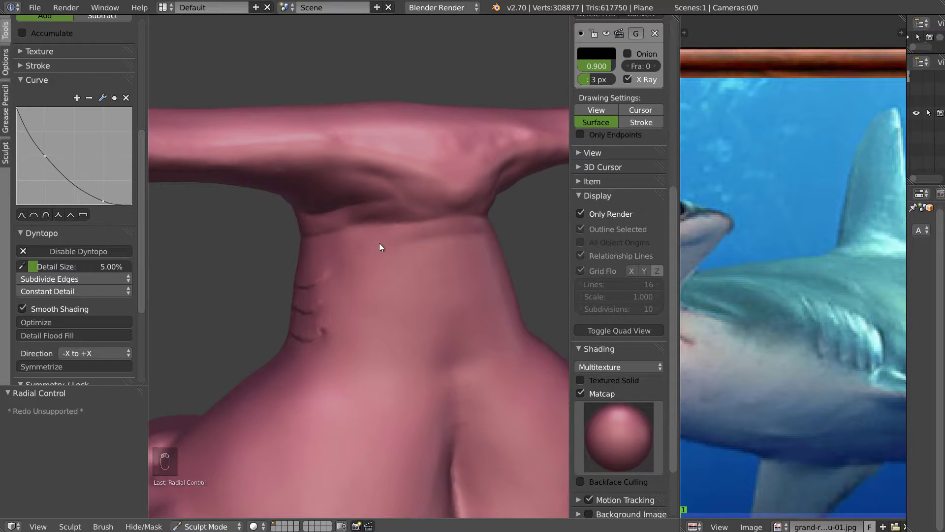
- Resize the brush, smooth the spine groove on the upper back, and reshape the area around its lower end
{"action": "mouse_move", "coordinate": [458, 259]}
{"action": "middle_mouse_down"}
{"action": "mouse_move", "coordinate": [424, 267]}
{"action": "mouse_move", "coordinate": [409, 259]}
{"action": "middle_mouse_up"}
{"action": "mouse_move", "coordinate": [383, 231]}
{"action": "left_mouse_down", "text": "shift"}
{"action": "mouse_move", "coordinate": [382, 224]}
{"action": "mouse_move", "coordinate": [379, 274]}
{"action": "left_mouse_up", "text": "shift"}
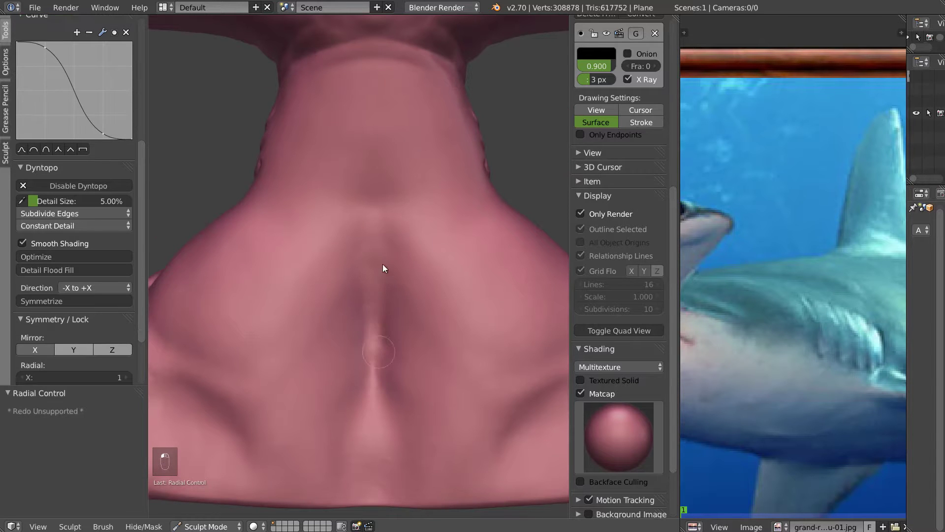
{"action": "left_click_drag", "start_coordinate": [377, 327], "coordinate": [377, 310], "text": "shift"}
{"action": "key", "text": "f"}
{"action": "left_click", "coordinate": [398, 285]}
{"action": "mouse_move", "coordinate": [396, 260]}
{"action": "left_mouse_down", "text": "shift"}
{"action": "mouse_move", "coordinate": [392, 243]}
{"action": "mouse_move", "coordinate": [352, 320]}
{"action": "mouse_move", "coordinate": [362, 352]}
{"action": "mouse_move", "coordinate": [370, 313]}
{"action": "mouse_move", "coordinate": [367, 329]}
{"action": "left_mouse_up", "text": "shift"}
{"action": "middle_click_drag", "start_coordinate": [367, 329], "coordinate": [449, 373]}
{"action": "mouse_move", "coordinate": [458, 341]}
{"action": "left_mouse_down"}
{"action": "mouse_move", "coordinate": [463, 323]}
{"action": "mouse_move", "coordinate": [465, 347]}
{"action": "mouse_move", "coordinate": [443, 312]}
{"action": "left_mouse_up"}
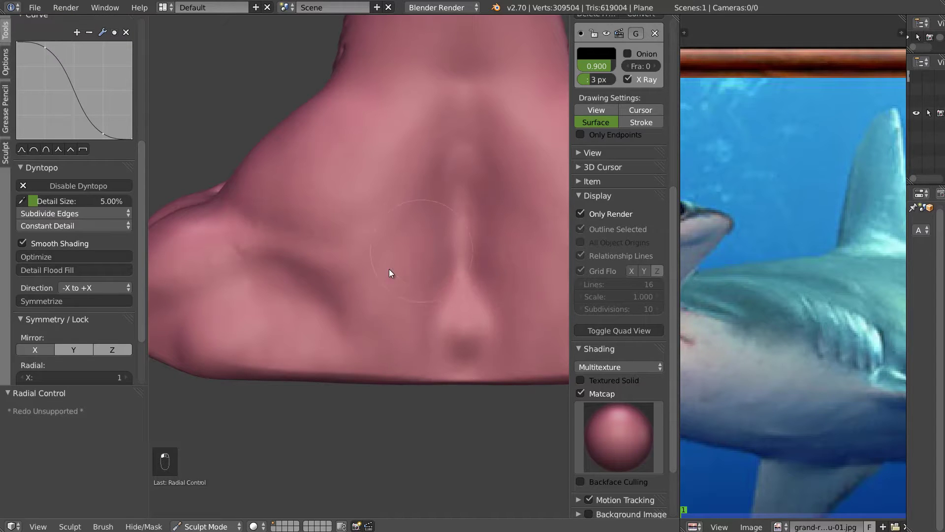
- Build up the muscle below the shoulder blade with a resized Clay brush and smooth the transition
{"action": "middle_click_drag", "start_coordinate": [333, 264], "coordinate": [370, 279]}
{"action": "key", "text": "c"}
{"action": "key", "text": "f"}
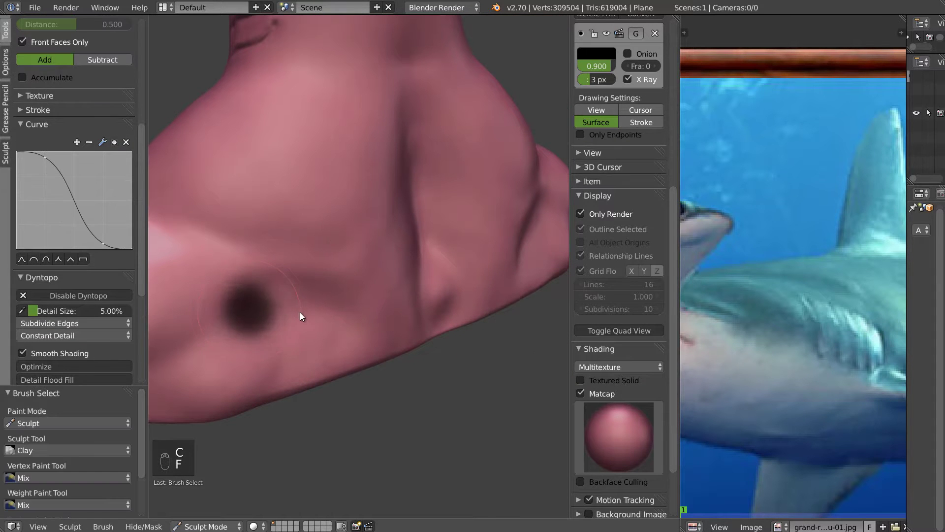
{"action": "left_click", "coordinate": [299, 312]}
{"action": "mouse_move", "coordinate": [262, 289]}
{"action": "left_mouse_down"}
{"action": "mouse_move", "coordinate": [298, 301]}
{"action": "mouse_move", "coordinate": [367, 297]}
{"action": "left_mouse_up"}
{"action": "left_click_drag", "start_coordinate": [280, 306], "coordinate": [298, 317], "text": "shift"}
{"action": "middle_click_drag", "start_coordinate": [300, 319], "coordinate": [340, 324]}
{"action": "mouse_move", "coordinate": [365, 322]}
{"action": "left_mouse_down"}
{"action": "mouse_move", "coordinate": [308, 350]}
{"action": "mouse_move", "coordinate": [368, 337]}
{"action": "mouse_move", "coordinate": [343, 339]}
{"action": "mouse_move", "coordinate": [367, 312]}
{"action": "mouse_move", "coordinate": [352, 320]}
{"action": "left_mouse_up"}
{"action": "mouse_move", "coordinate": [342, 304]}
{"action": "middle_mouse_down"}
{"action": "mouse_move", "coordinate": [368, 263]}
{"action": "mouse_move", "coordinate": [376, 306]}
{"action": "middle_mouse_up"}
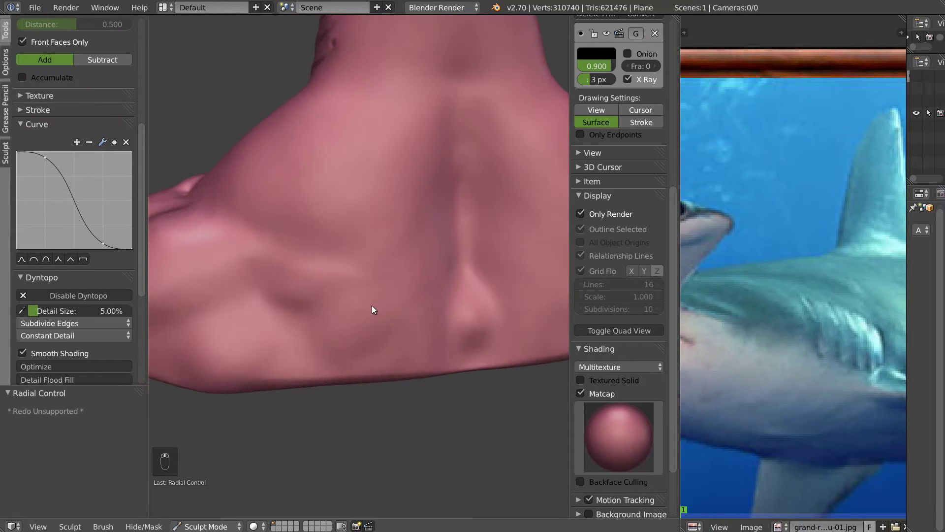
- Resize the Clay brush, add smaller muscle forms between the shoulder blade and spine, and smooth them
{"action": "key", "text": "f"}
{"action": "left_click", "coordinate": [361, 294]}
{"action": "mouse_move", "coordinate": [380, 331]}
{"action": "left_mouse_down"}
{"action": "mouse_move", "coordinate": [373, 308]}
{"action": "mouse_move", "coordinate": [394, 374]}
{"action": "mouse_move", "coordinate": [365, 313]}
{"action": "mouse_move", "coordinate": [380, 306]}
{"action": "mouse_move", "coordinate": [376, 348]}
{"action": "left_mouse_up"}
{"action": "left_click_drag", "start_coordinate": [361, 309], "coordinate": [343, 310]}
{"action": "mouse_move", "coordinate": [358, 341]}
{"action": "left_mouse_down", "text": "shift"}
{"action": "mouse_move", "coordinate": [354, 326]}
{"action": "mouse_move", "coordinate": [360, 358]}
{"action": "mouse_move", "coordinate": [387, 316]}
{"action": "mouse_move", "coordinate": [379, 354]}
{"action": "left_mouse_up", "text": "shift"}
{"action": "mouse_move", "coordinate": [345, 302]}
{"action": "left_mouse_down", "text": "shift"}
{"action": "mouse_move", "coordinate": [315, 302]}
{"action": "mouse_move", "coordinate": [276, 332]}
{"action": "mouse_move", "coordinate": [295, 327]}
{"action": "mouse_move", "coordinate": [288, 307]}
{"action": "left_mouse_up", "text": "shift"}
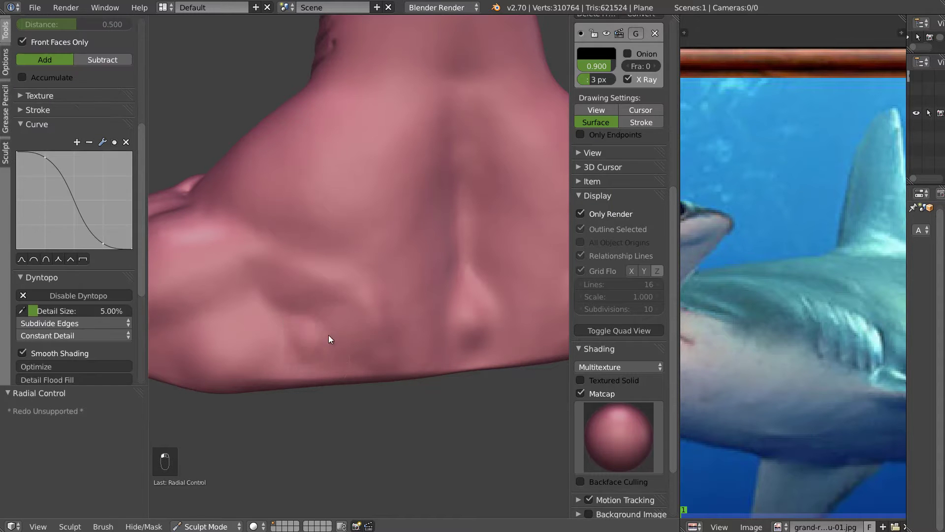
{"action": "mouse_move", "coordinate": [311, 351]}
{"action": "left_mouse_down"}
{"action": "mouse_move", "coordinate": [298, 348]}
{"action": "mouse_move", "coordinate": [310, 344]}
{"action": "mouse_move", "coordinate": [297, 354]}
{"action": "mouse_move", "coordinate": [321, 356]}
{"action": "mouse_move", "coordinate": [343, 328]}
{"action": "left_mouse_up"}
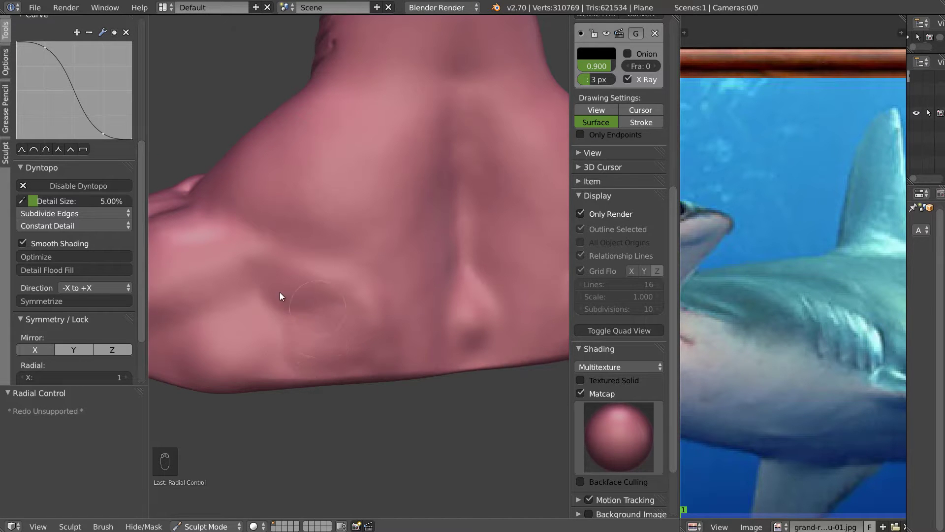
- Define the muscle transition at the rear of the shoulder with the Draw brush
{"action": "mouse_move", "coordinate": [367, 287]}
{"action": "middle_mouse_down"}
{"action": "mouse_move", "coordinate": [349, 290]}
{"action": "mouse_move", "coordinate": [352, 266]}
{"action": "middle_mouse_up"}
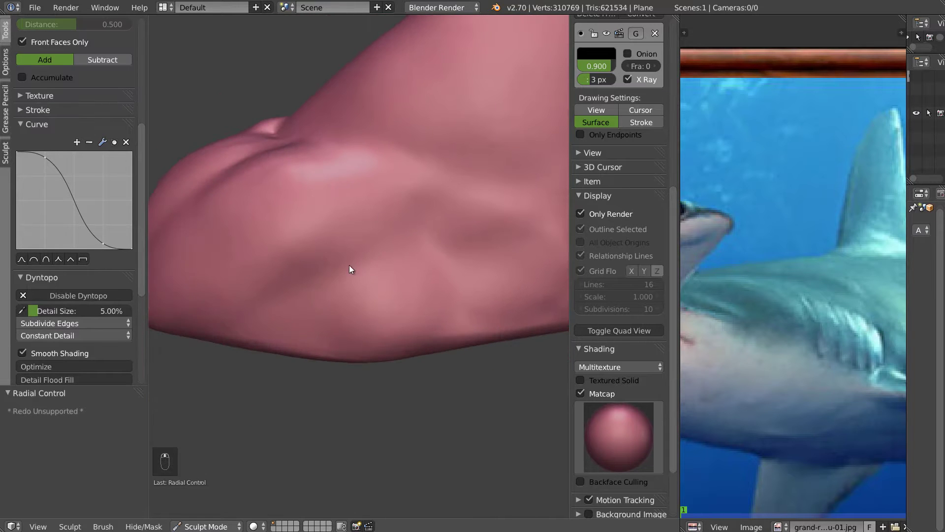
{"action": "key", "text": "d"}
{"action": "mouse_move", "coordinate": [402, 248]}
{"action": "left_mouse_down"}
{"action": "mouse_move", "coordinate": [316, 284]}
{"action": "mouse_move", "coordinate": [424, 257]}
{"action": "left_mouse_up"}
{"action": "scroll", "coordinate": [443, 252], "scroll_direction": "down", "scroll_amount": 5}
- Maximize the 3D view and turn off Matcap shading to inspect the chest
{"action": "mouse_move", "coordinate": [422, 256]}
{"action": "middle_mouse_down"}
{"action": "mouse_move", "coordinate": [388, 293]}
{"action": "mouse_move", "coordinate": [517, 299]}
{"action": "mouse_move", "coordinate": [447, 270]}
{"action": "mouse_move", "coordinate": [355, 277]}
{"action": "mouse_move", "coordinate": [351, 268]}
{"action": "mouse_move", "coordinate": [392, 259]}
{"action": "mouse_move", "coordinate": [381, 254]}
{"action": "middle_mouse_up"}
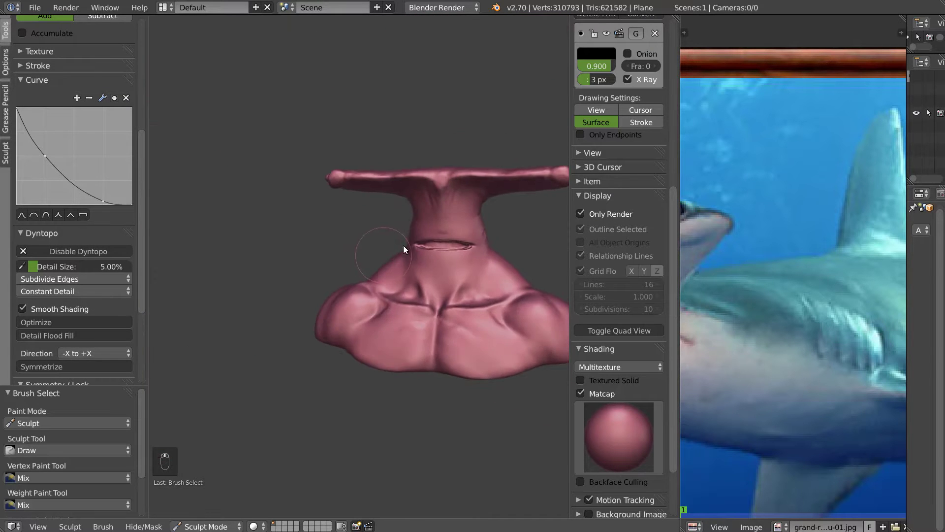
{"action": "key", "text": "shift+space"}
{"action": "mouse_move", "coordinate": [524, 246]}
{"action": "middle_mouse_down"}
{"action": "mouse_move", "coordinate": [501, 242]}
{"action": "mouse_move", "coordinate": [528, 242]}
{"action": "mouse_move", "coordinate": [505, 244]}
{"action": "mouse_move", "coordinate": [515, 242]}
{"action": "middle_mouse_up"}
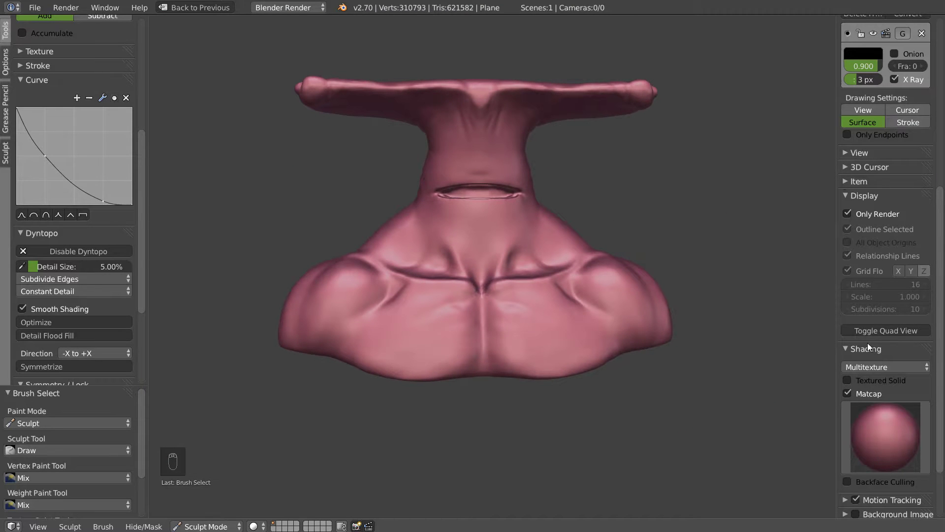
{"action": "mouse_move", "coordinate": [585, 286]}
{"action": "middle_mouse_down"}
{"action": "mouse_move", "coordinate": [563, 283]}
{"action": "mouse_move", "coordinate": [592, 291]}
{"action": "mouse_move", "coordinate": [617, 316]}
{"action": "mouse_move", "coordinate": [610, 341]}
{"action": "middle_mouse_up"}
{"action": "scroll", "coordinate": [610, 341], "scroll_direction": "up", "scroll_amount": 4}
{"action": "middle_click_drag", "start_coordinate": [562, 313], "coordinate": [508, 249], "text": "shift"}
{"action": "scroll", "coordinate": [515, 243], "scroll_direction": "up", "scroll_amount": 3}
- Try to build up the lower edge of the chest muscle with a resized Clay brush
{"action": "key", "text": "c"}
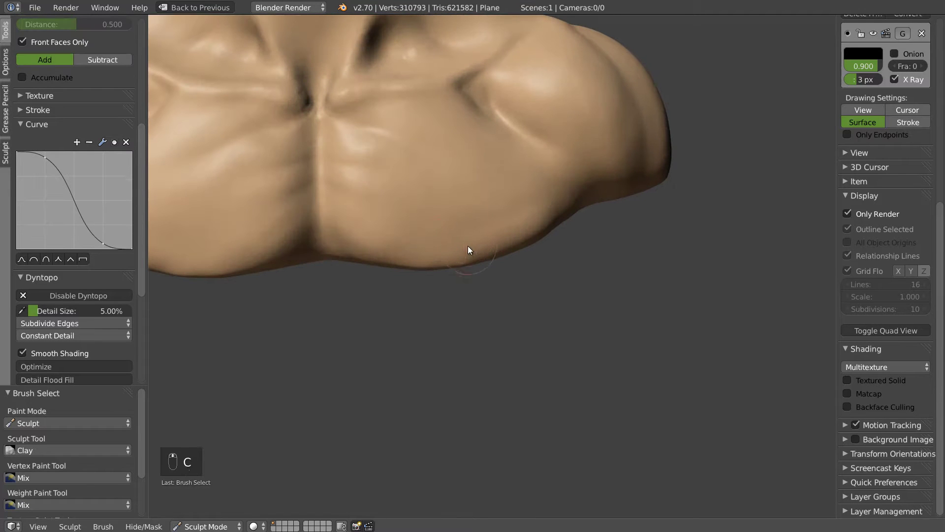
{"action": "key", "text": "f"}
{"action": "left_click", "coordinate": [470, 245]}
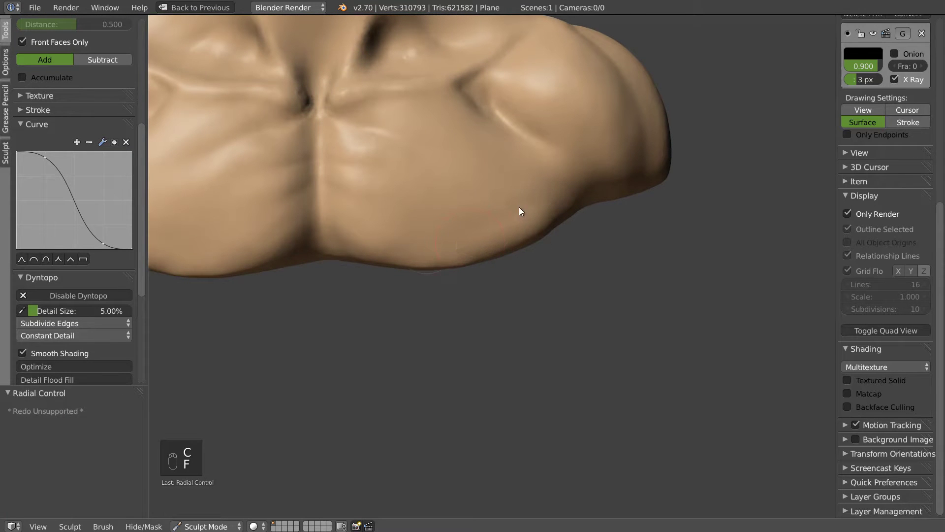
{"action": "left_click_drag", "start_coordinate": [455, 231], "coordinate": [454, 242]}
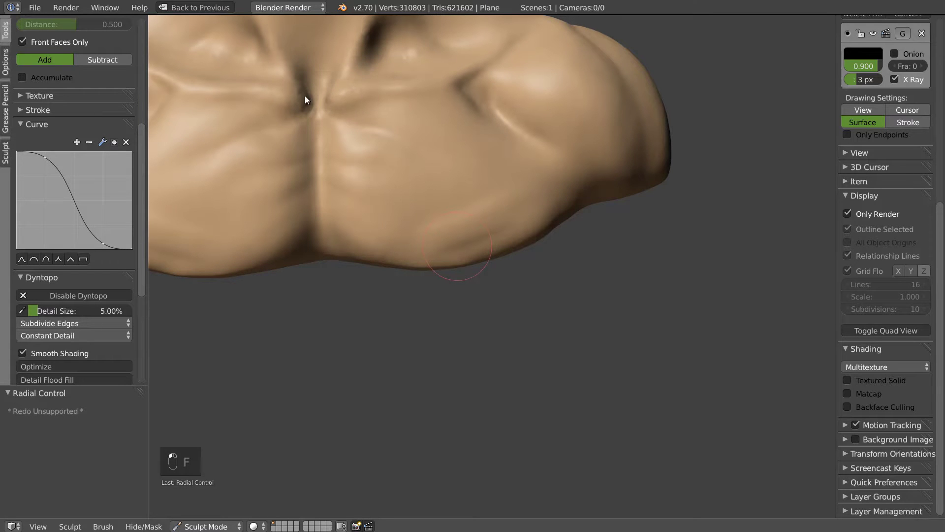
{"action": "key", "text": "ctrl+z"}
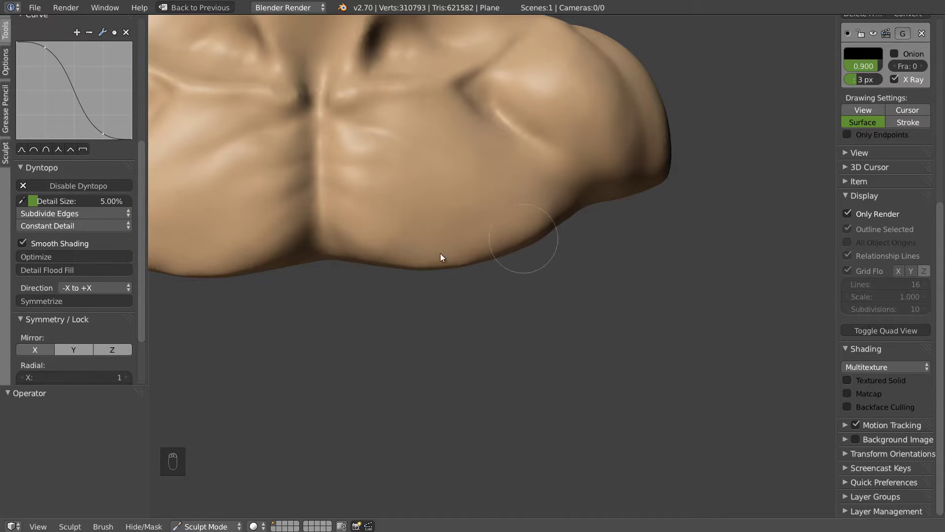
- Resize the Draw brush and draw short muscle creases alongside the sternum on the middle and lower chest
{"action": "middle_click_drag", "start_coordinate": [433, 249], "coordinate": [384, 249]}
{"action": "scroll", "coordinate": [388, 250], "scroll_direction": "down", "scroll_amount": 2}
{"action": "scroll", "coordinate": [390, 251], "scroll_direction": "up", "scroll_amount": 4}
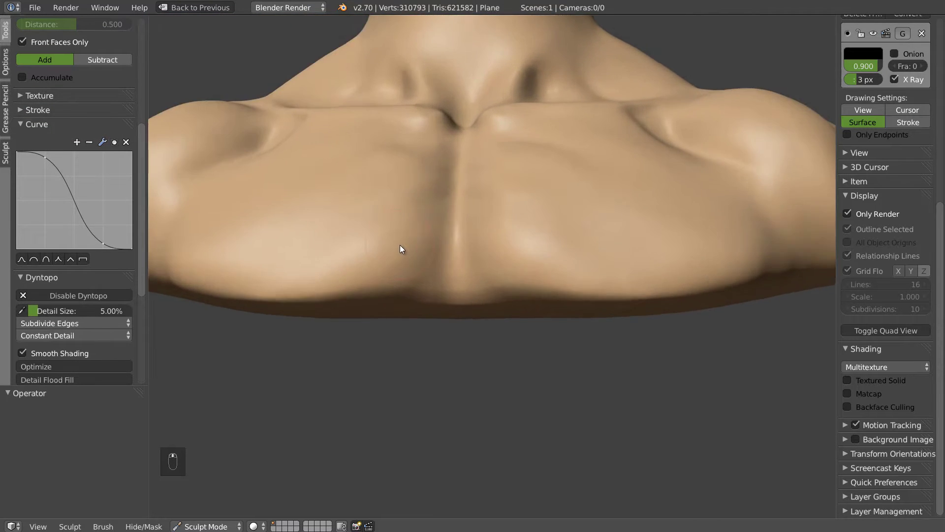
{"action": "key", "text": "d"}
{"action": "key", "text": "f"}
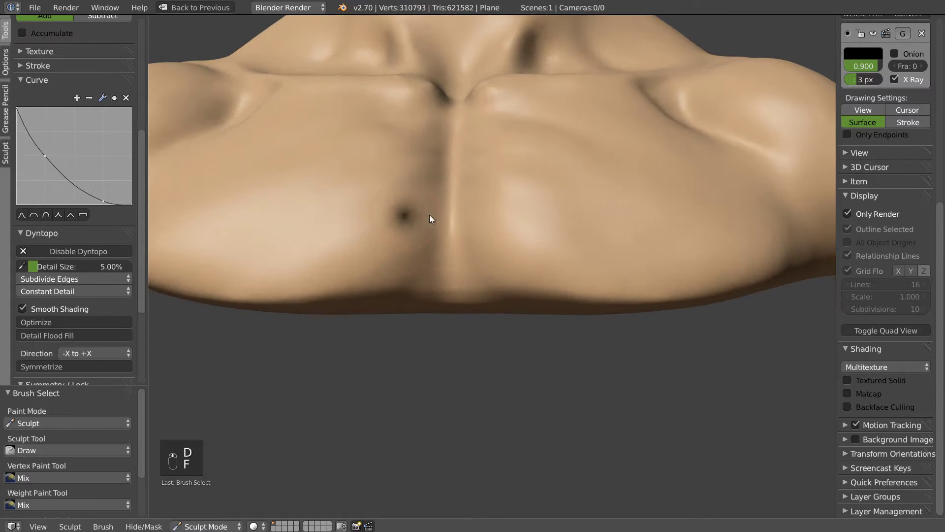
{"action": "left_click", "coordinate": [436, 255]}
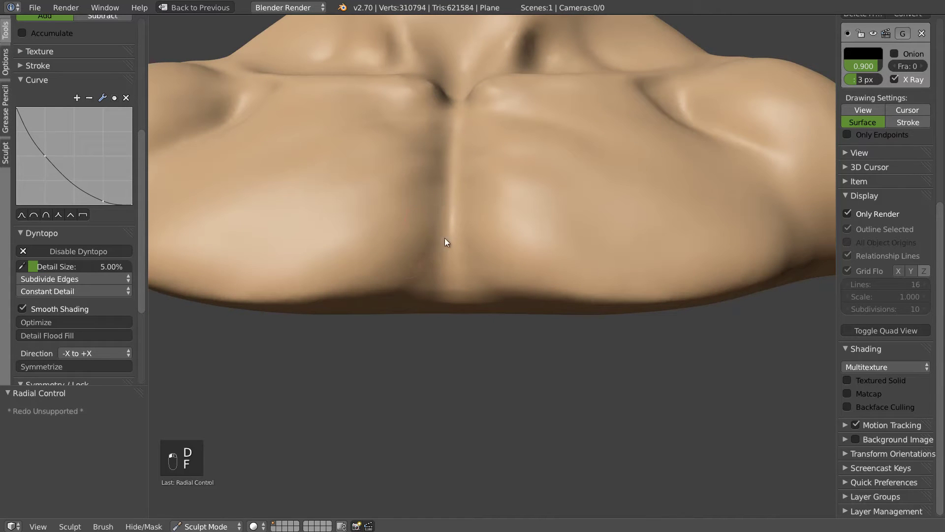
{"action": "scroll", "coordinate": [433, 229], "scroll_direction": "up", "scroll_amount": 2}
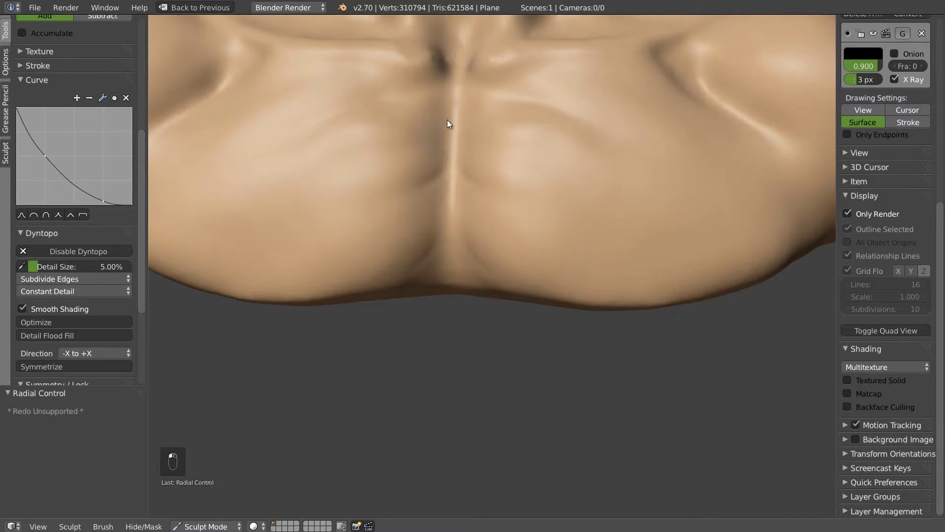
- Draw creases fanning out from the sternum across the upper chest, just below the collarbones
{"action": "left_click_drag", "start_coordinate": [444, 81], "coordinate": [435, 80]}
{"action": "middle_click_drag", "start_coordinate": [413, 117], "coordinate": [415, 126]}
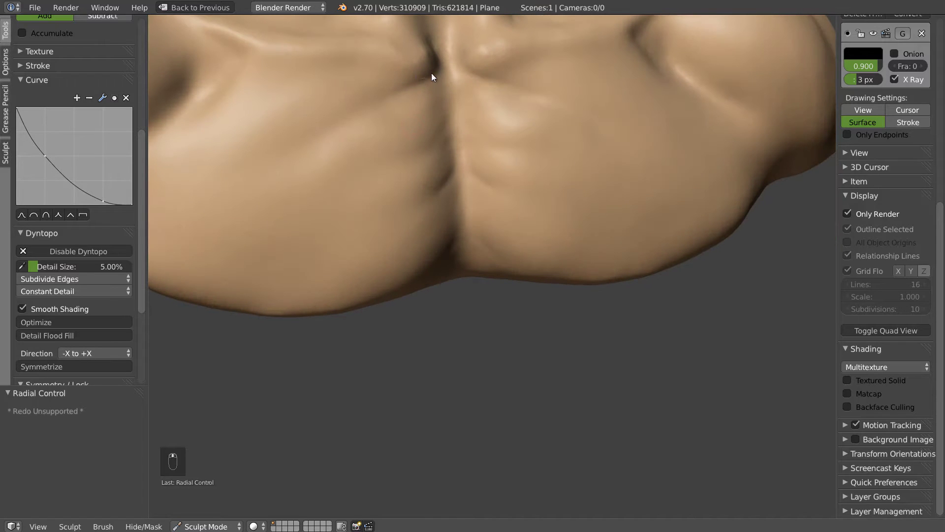
{"action": "left_click_drag", "start_coordinate": [385, 99], "coordinate": [513, 84]}
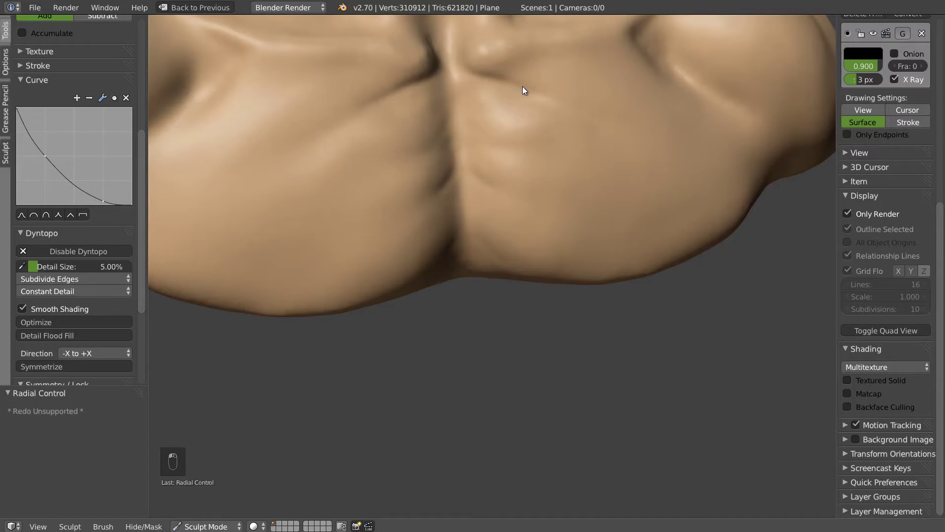
- Crease the chest muscles' inner edges at the lower end of the sternum and smooth the area between them
{"action": "key", "text": "s"}
{"action": "key", "text": "shift+c"}
{"action": "mouse_move", "coordinate": [461, 261]}
{"action": "middle_mouse_down"}
{"action": "mouse_move", "coordinate": [454, 212]}
{"action": "mouse_move", "coordinate": [440, 250]}
{"action": "middle_mouse_up"}
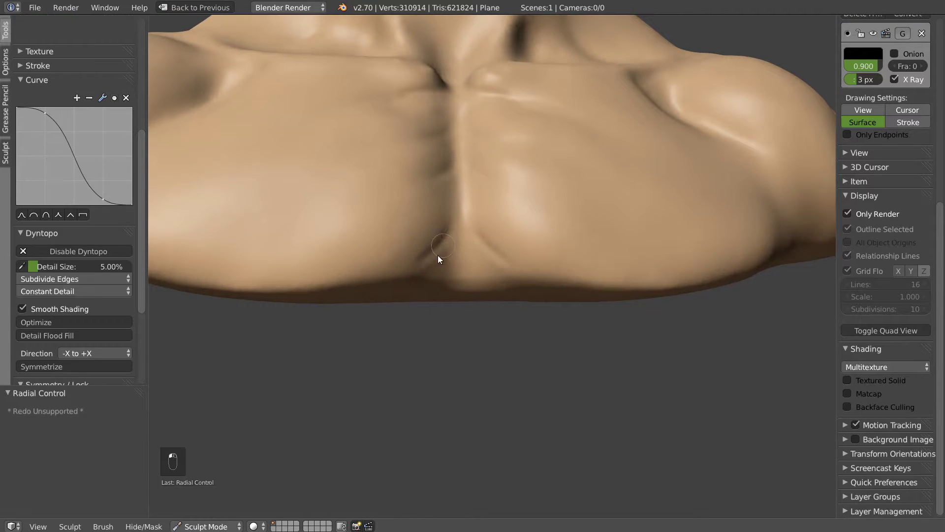
{"action": "key", "text": "s"}
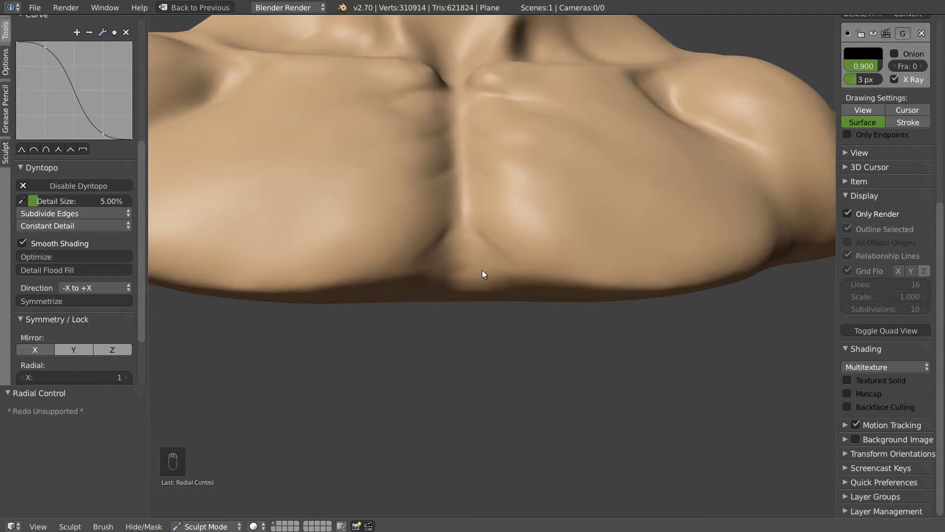
- Build up the upper back at the base of the neck with a resized Clay brush
{"action": "key", "text": "shift+c"}
{"action": "scroll", "coordinate": [526, 209], "scroll_direction": "down", "scroll_amount": 8}
{"action": "mouse_move", "coordinate": [467, 212]}
{"action": "middle_mouse_down"}
{"action": "mouse_move", "coordinate": [409, 238]}
{"action": "mouse_move", "coordinate": [453, 231]}
{"action": "mouse_move", "coordinate": [407, 220]}
{"action": "mouse_move", "coordinate": [333, 224]}
{"action": "mouse_move", "coordinate": [387, 241]}
{"action": "mouse_move", "coordinate": [686, 223]}
{"action": "mouse_move", "coordinate": [508, 236]}
{"action": "mouse_move", "coordinate": [443, 251]}
{"action": "mouse_move", "coordinate": [377, 303]}
{"action": "middle_mouse_up"}
{"action": "scroll", "coordinate": [456, 237], "scroll_direction": "up", "scroll_amount": 5}
{"action": "key", "text": "c"}
{"action": "key", "text": "f"}
{"action": "left_click", "coordinate": [480, 252]}
{"action": "mouse_move", "coordinate": [446, 279]}
{"action": "left_mouse_down"}
{"action": "mouse_move", "coordinate": [454, 283]}
{"action": "mouse_move", "coordinate": [395, 309]}
{"action": "mouse_move", "coordinate": [409, 321]}
{"action": "mouse_move", "coordinate": [453, 317]}
{"action": "left_mouse_up"}
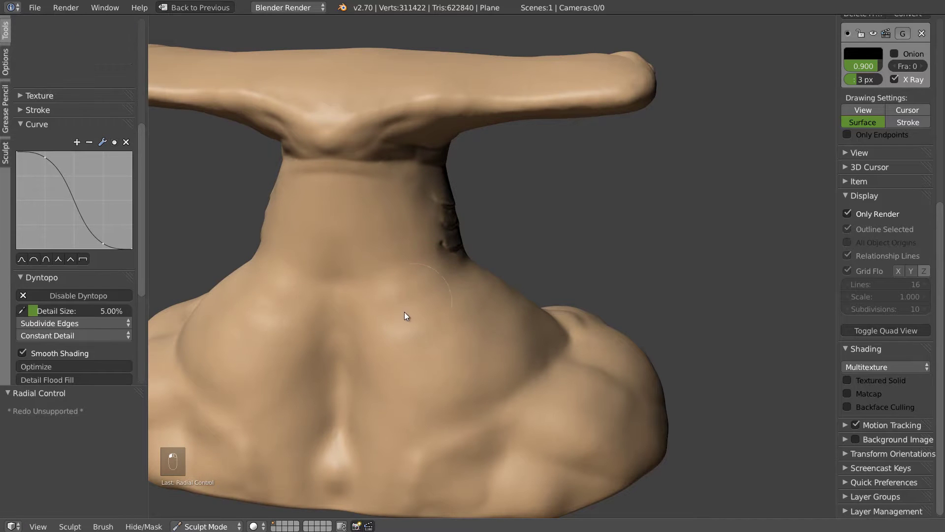
- Build up the outer part of the trapezius muscle toward the shoulder and smooth the back muscles
{"action": "middle_click_drag", "start_coordinate": [453, 381], "coordinate": [433, 396]}
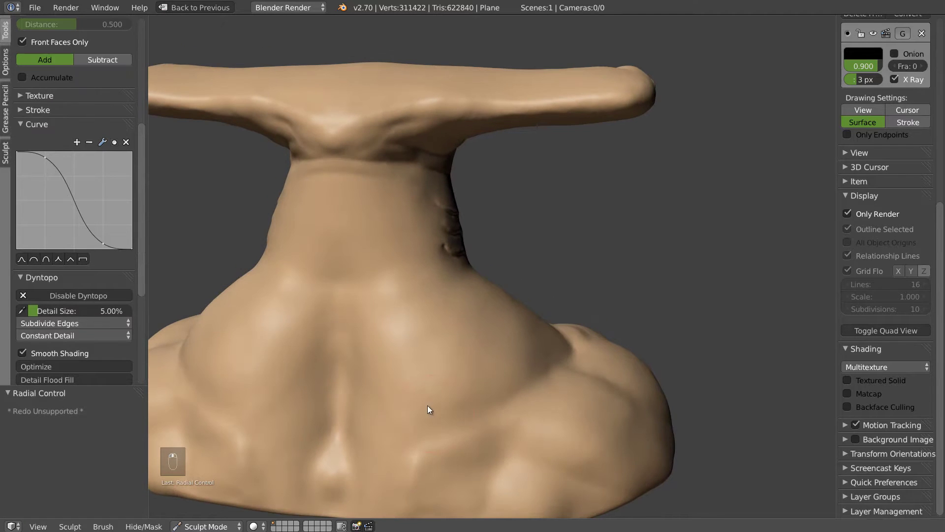
{"action": "left_click_drag", "start_coordinate": [543, 356], "coordinate": [470, 405]}
{"action": "left_click_drag", "start_coordinate": [495, 362], "coordinate": [435, 387]}
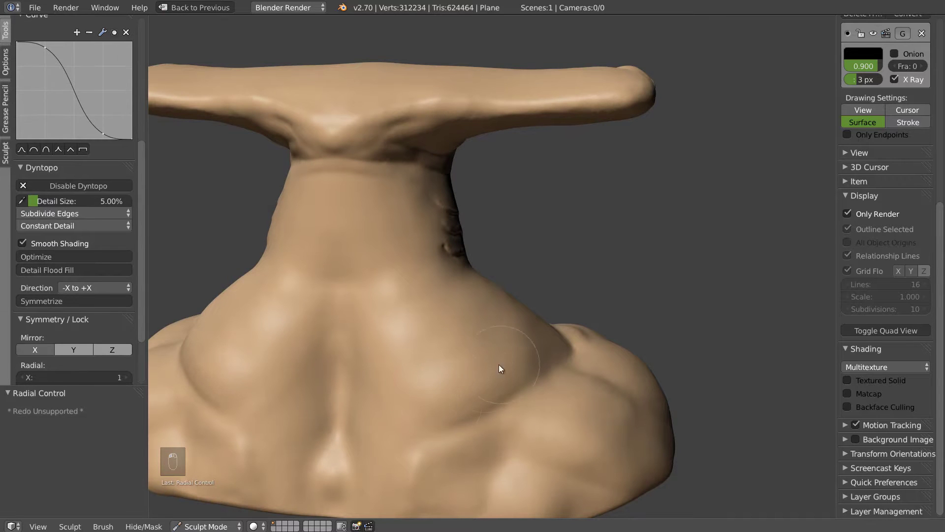
{"action": "left_click_drag", "start_coordinate": [272, 404], "coordinate": [235, 367], "text": "shift"}
- Save the sculpt over the existing file requin_marteau_001.blend
{"action": "mouse_move", "coordinate": [460, 312]}
{"action": "middle_mouse_down"}
{"action": "mouse_move", "coordinate": [407, 382]}
{"action": "mouse_move", "coordinate": [448, 359]}
{"action": "mouse_move", "coordinate": [348, 344]}
{"action": "mouse_move", "coordinate": [264, 348]}
{"action": "mouse_move", "coordinate": [419, 295]}
{"action": "mouse_move", "coordinate": [295, 303]}
{"action": "mouse_move", "coordinate": [481, 297]}
{"action": "middle_mouse_up"}
{"action": "scroll", "coordinate": [408, 365], "scroll_direction": "down", "scroll_amount": 5}
{"action": "key", "text": "ctrl+s"}
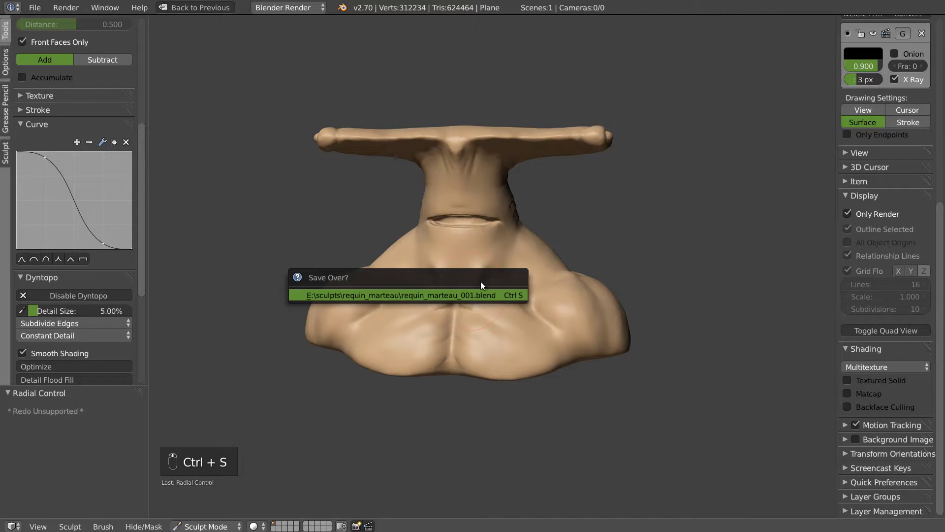
{"action": "left_click", "coordinate": [475, 285]}
- Add clay to the side of the neck below the mouth corner and smooth the hollow above the collarbone
{"action": "mouse_move", "coordinate": [473, 259]}
{"action": "middle_mouse_down"}
{"action": "mouse_move", "coordinate": [484, 279]}
{"action": "mouse_move", "coordinate": [463, 283]}
{"action": "middle_mouse_up"}
{"action": "scroll", "coordinate": [472, 277], "scroll_direction": "up", "scroll_amount": 6}
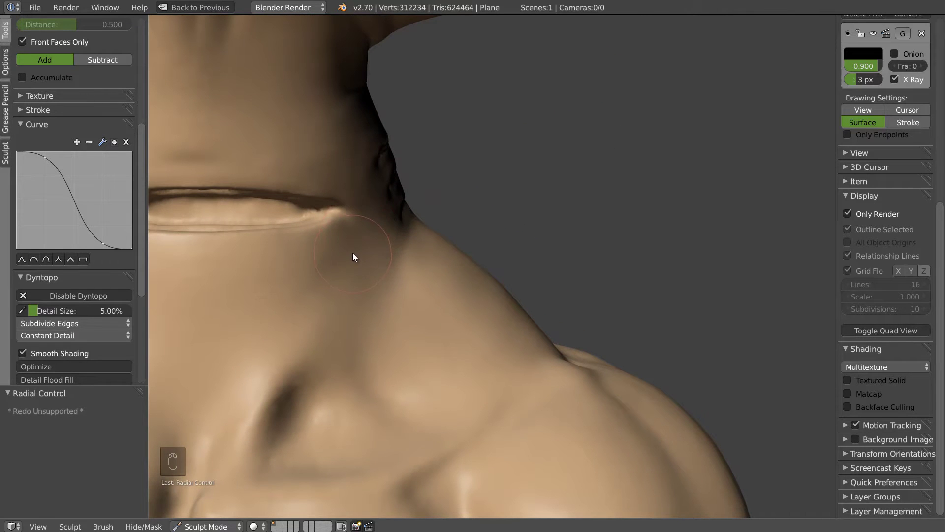
{"action": "key", "text": "c"}
{"action": "mouse_move", "coordinate": [357, 237]}
{"action": "left_mouse_down"}
{"action": "mouse_move", "coordinate": [343, 268]}
{"action": "mouse_move", "coordinate": [372, 234]}
{"action": "mouse_move", "coordinate": [377, 251]}
{"action": "mouse_move", "coordinate": [354, 285]}
{"action": "mouse_move", "coordinate": [389, 244]}
{"action": "mouse_move", "coordinate": [363, 275]}
{"action": "mouse_move", "coordinate": [325, 276]}
{"action": "mouse_move", "coordinate": [349, 254]}
{"action": "mouse_move", "coordinate": [350, 295]}
{"action": "mouse_move", "coordinate": [389, 264]}
{"action": "mouse_move", "coordinate": [381, 245]}
{"action": "mouse_move", "coordinate": [331, 265]}
{"action": "mouse_move", "coordinate": [353, 260]}
{"action": "left_mouse_up"}
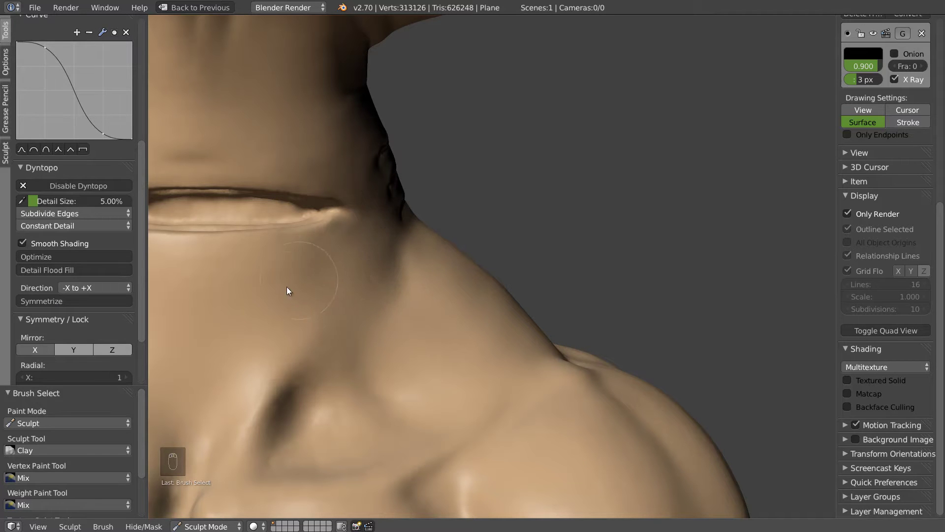
{"action": "scroll", "coordinate": [435, 206], "scroll_direction": "down", "scroll_amount": 4}
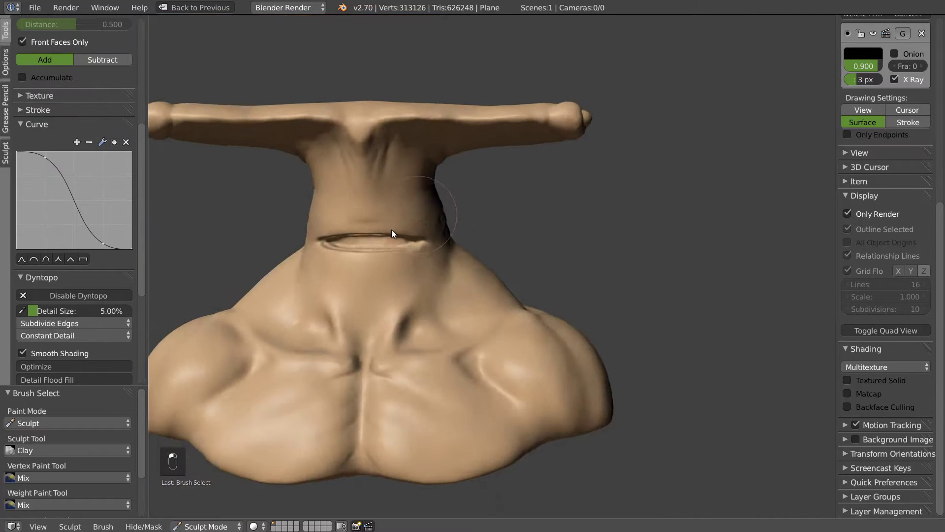
{"action": "middle_click_drag", "start_coordinate": [406, 221], "coordinate": [409, 224]}
{"action": "scroll", "coordinate": [370, 242], "scroll_direction": "up", "scroll_amount": 4}
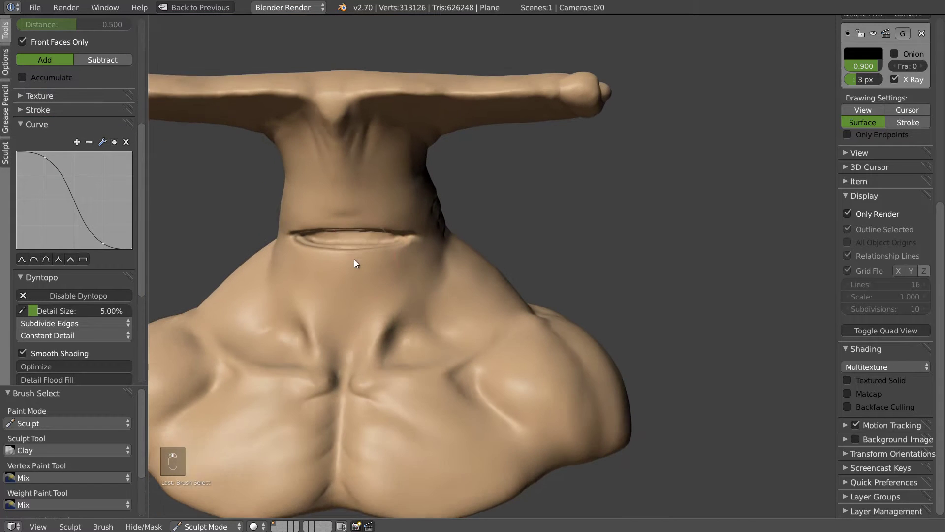
{"action": "mouse_move", "coordinate": [361, 370]}
{"action": "left_mouse_down", "text": "shift"}
{"action": "mouse_move", "coordinate": [383, 360]}
{"action": "mouse_move", "coordinate": [372, 377]}
{"action": "left_mouse_up", "text": "shift"}
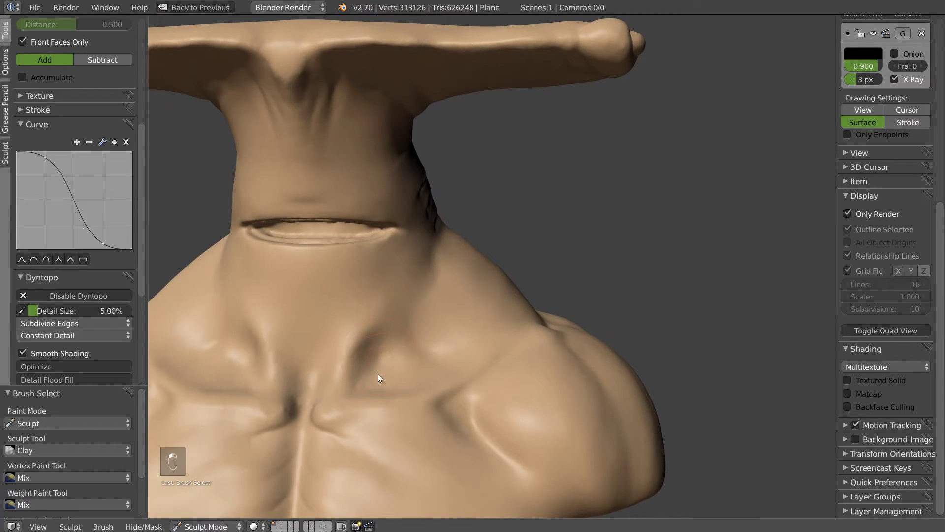
- Give the Draw brush a smooth falloff and a new size, shape the neck muscle above the collarbone, and smooth it
{"action": "key", "text": "d"}
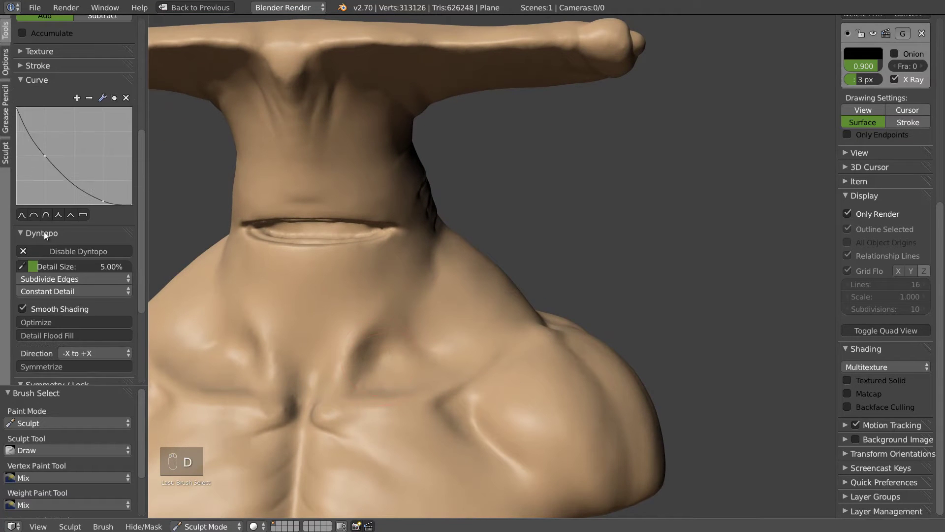
{"action": "left_click", "coordinate": [26, 215]}
{"action": "key", "text": "f"}
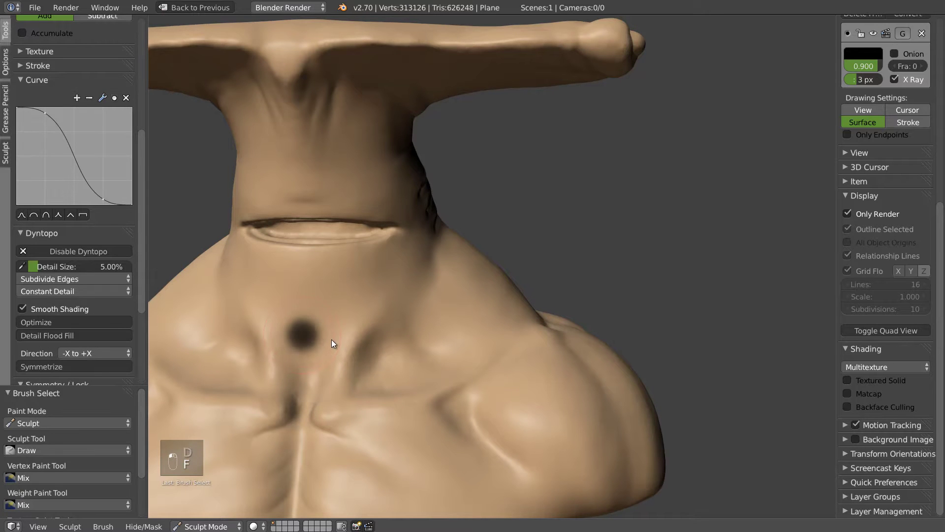
{"action": "left_click", "coordinate": [332, 338]}
{"action": "middle_click_drag", "start_coordinate": [376, 378], "coordinate": [370, 387]}
{"action": "mouse_move", "coordinate": [382, 379]}
{"action": "left_mouse_down"}
{"action": "mouse_move", "coordinate": [329, 361]}
{"action": "mouse_move", "coordinate": [373, 369]}
{"action": "mouse_move", "coordinate": [400, 343]}
{"action": "left_mouse_up"}
{"action": "middle_click_drag", "start_coordinate": [393, 321], "coordinate": [367, 357]}
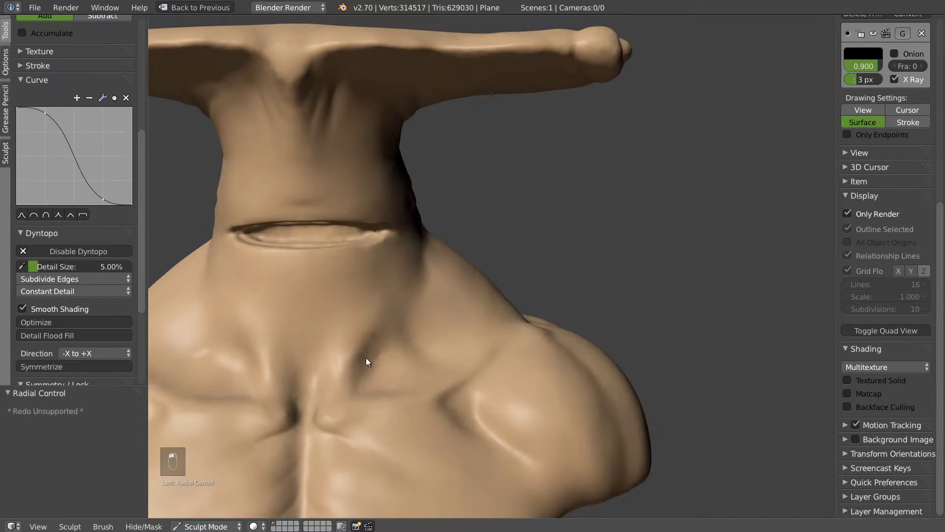
{"action": "mouse_move", "coordinate": [387, 319]}
{"action": "left_mouse_down", "text": "shift"}
{"action": "mouse_move", "coordinate": [382, 273]}
{"action": "mouse_move", "coordinate": [431, 281]}
{"action": "mouse_move", "coordinate": [399, 293]}
{"action": "left_mouse_up", "text": "shift"}
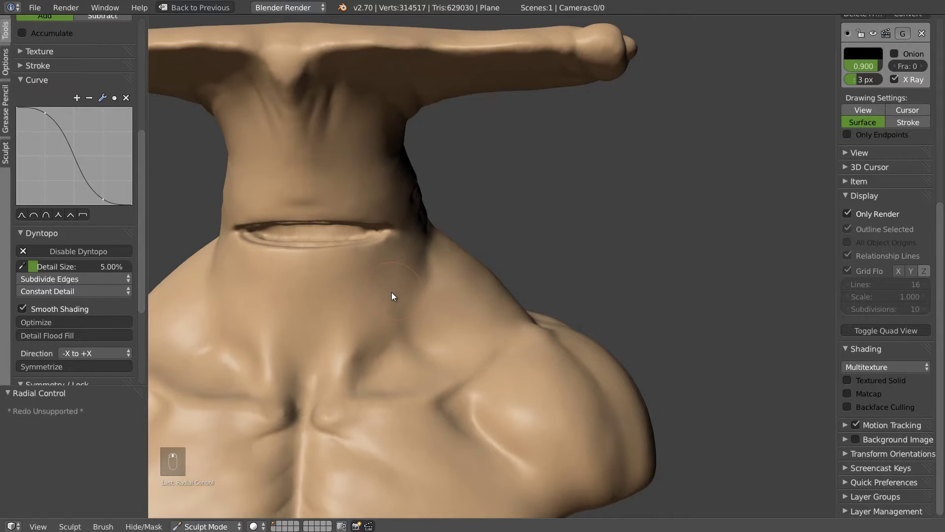
- Adjust the Clay brush's strength and build up the side of the neck from below the mouth corner to the collarbone
{"action": "key", "text": "c"}
{"action": "key", "text": "shift+f"}
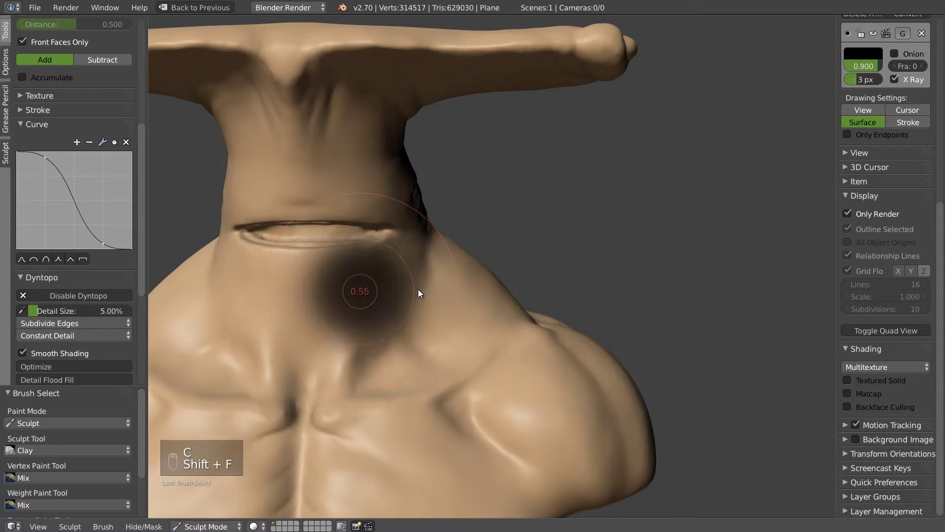
{"action": "left_click", "coordinate": [425, 289]}
{"action": "mouse_move", "coordinate": [401, 251]}
{"action": "left_mouse_down"}
{"action": "mouse_move", "coordinate": [402, 282]}
{"action": "mouse_move", "coordinate": [380, 327]}
{"action": "mouse_move", "coordinate": [370, 309]}
{"action": "mouse_move", "coordinate": [380, 276]}
{"action": "mouse_move", "coordinate": [372, 319]}
{"action": "mouse_move", "coordinate": [352, 339]}
{"action": "mouse_move", "coordinate": [305, 336]}
{"action": "mouse_move", "coordinate": [364, 357]}
{"action": "mouse_move", "coordinate": [397, 299]}
{"action": "left_mouse_up"}
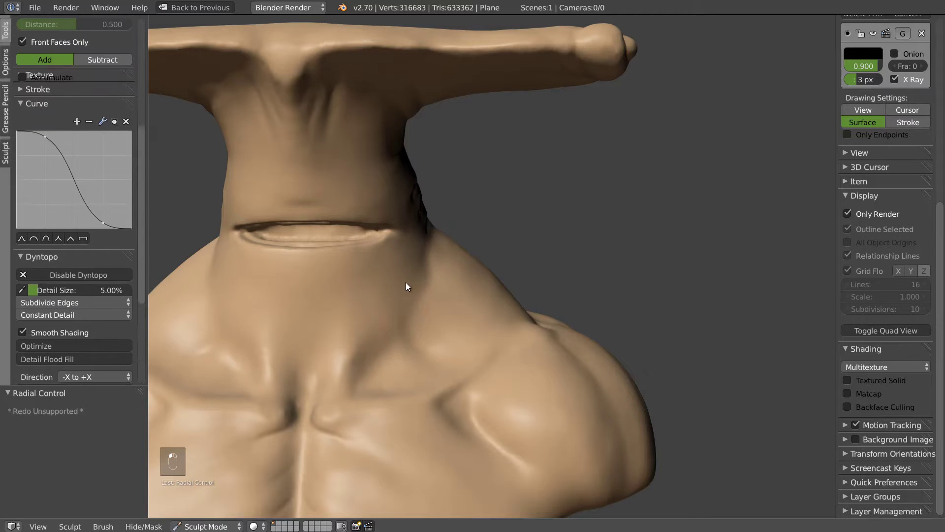
{"action": "mouse_move", "coordinate": [398, 341]}
{"action": "left_mouse_down"}
{"action": "mouse_move", "coordinate": [427, 245]}
{"action": "mouse_move", "coordinate": [442, 259]}
{"action": "left_mouse_up"}
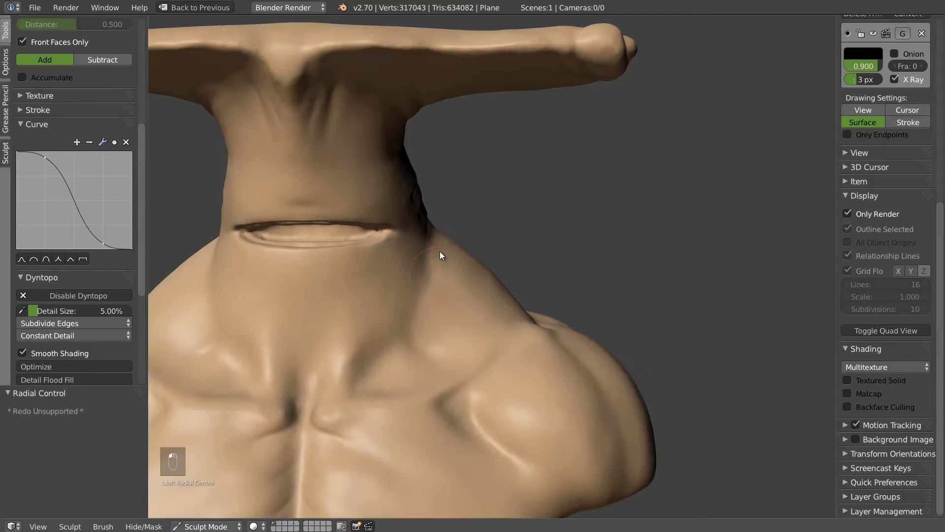
- Add clay to the front slope of the trapezius beside the neck and smooth the transition into the neck
{"action": "mouse_move", "coordinate": [441, 296]}
{"action": "left_mouse_down"}
{"action": "mouse_move", "coordinate": [453, 300]}
{"action": "mouse_move", "coordinate": [450, 276]}
{"action": "left_mouse_up"}
{"action": "mouse_move", "coordinate": [426, 323]}
{"action": "left_mouse_down"}
{"action": "mouse_move", "coordinate": [453, 245]}
{"action": "mouse_move", "coordinate": [442, 294]}
{"action": "mouse_move", "coordinate": [448, 264]}
{"action": "mouse_move", "coordinate": [470, 294]}
{"action": "left_mouse_up"}
{"action": "mouse_move", "coordinate": [406, 285]}
{"action": "middle_mouse_down"}
{"action": "mouse_move", "coordinate": [380, 297]}
{"action": "mouse_move", "coordinate": [420, 261]}
{"action": "middle_mouse_up"}
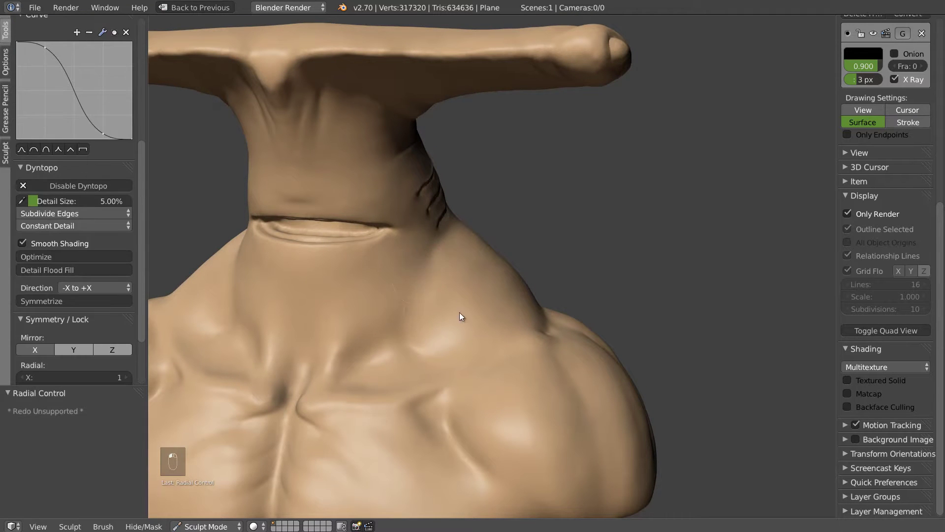
{"action": "left_click_drag", "start_coordinate": [414, 337], "coordinate": [396, 302], "text": "shift"}
- Refine the hollow between the neck muscle and collarbone with a smaller Clay brush, and smooth its outer side
{"action": "mouse_move", "coordinate": [396, 300]}
{"action": "middle_mouse_down"}
{"action": "mouse_move", "coordinate": [408, 289]}
{"action": "mouse_move", "coordinate": [360, 301]}
{"action": "mouse_move", "coordinate": [358, 331]}
{"action": "middle_mouse_up"}
{"action": "scroll", "coordinate": [418, 283], "scroll_direction": "down", "scroll_amount": 3}
{"action": "scroll", "coordinate": [376, 295], "scroll_direction": "up", "scroll_amount": 3}
{"action": "key", "text": "f"}
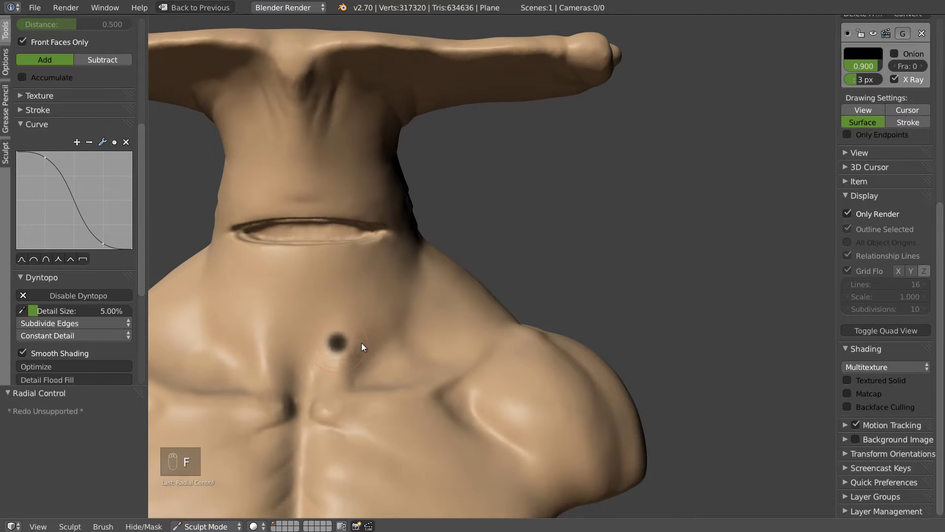
{"action": "left_click_drag", "start_coordinate": [358, 374], "coordinate": [376, 324]}
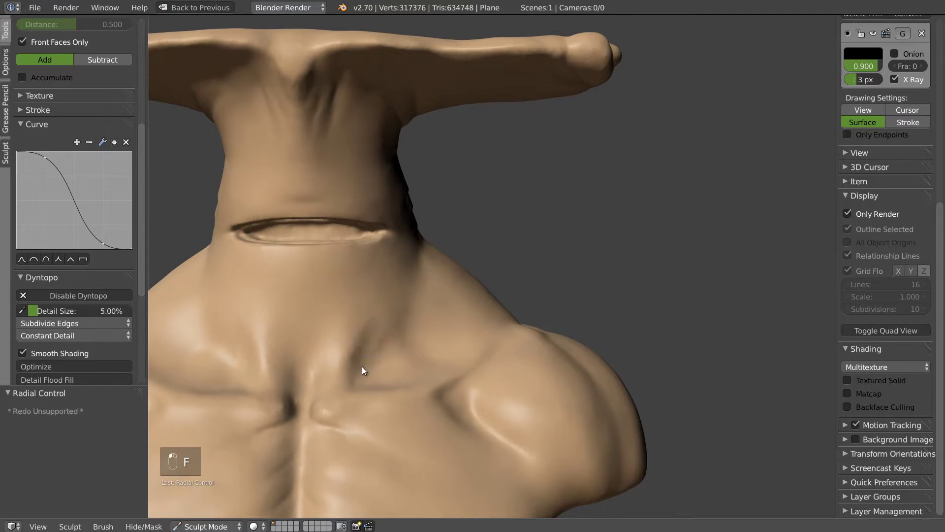
{"action": "left_click_drag", "start_coordinate": [370, 368], "coordinate": [385, 318]}
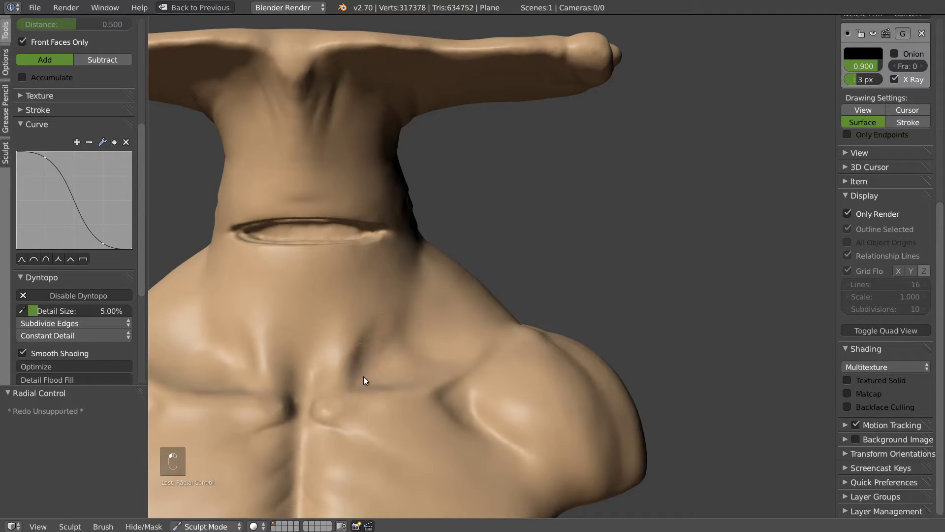
{"action": "left_click_drag", "start_coordinate": [369, 383], "coordinate": [391, 375]}
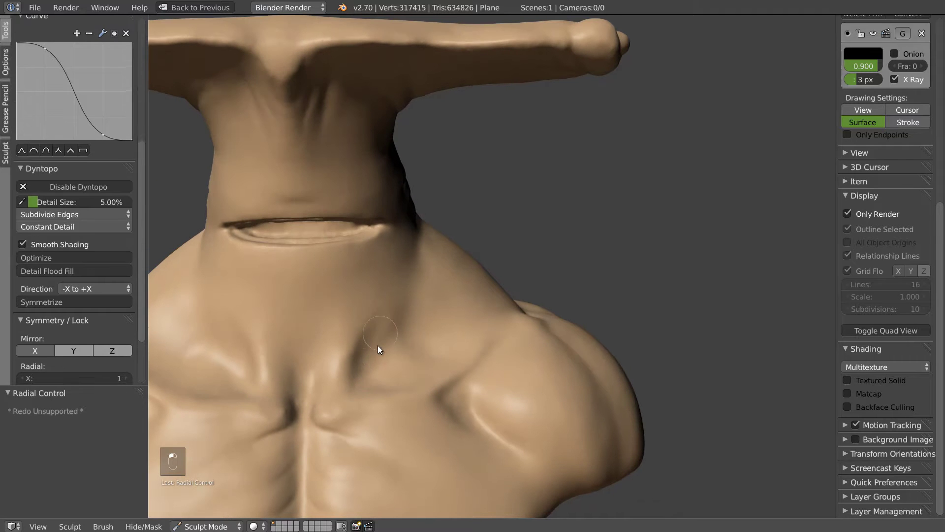
{"action": "mouse_move", "coordinate": [381, 389]}
{"action": "left_mouse_down", "text": "shift"}
{"action": "mouse_move", "coordinate": [315, 408]}
{"action": "mouse_move", "coordinate": [378, 410]}
{"action": "mouse_move", "coordinate": [419, 346]}
{"action": "left_mouse_up", "text": "shift"}
- Set the Draw brush to a sharp falloff and resize it over the front of the neck above the mouth
{"action": "scroll", "coordinate": [438, 302], "scroll_direction": "down", "scroll_amount": 1}
{"action": "middle_click_drag", "start_coordinate": [400, 251], "coordinate": [508, 336]}
{"action": "scroll", "coordinate": [378, 243], "scroll_direction": "up", "scroll_amount": 2}
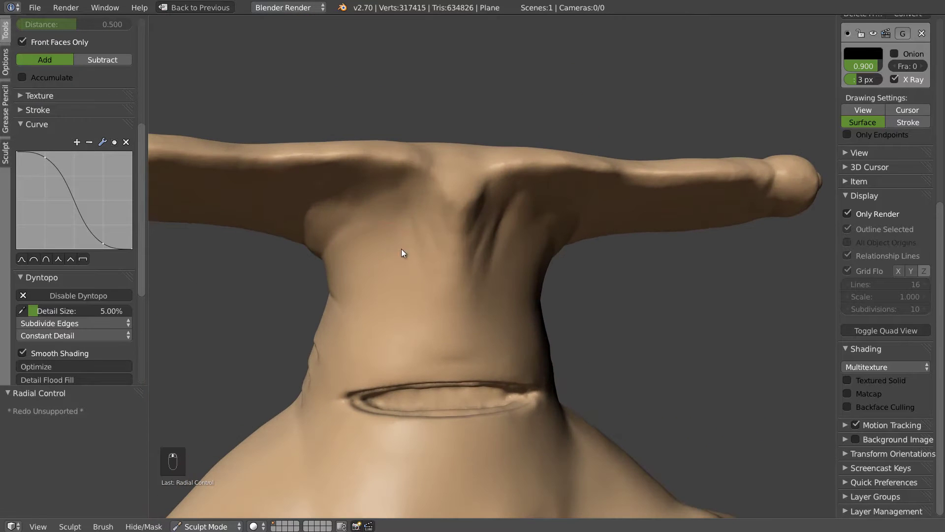
{"action": "key", "text": "d"}
{"action": "left_click", "coordinate": [64, 215]}
{"action": "key", "text": "f"}
{"action": "left_click", "coordinate": [426, 372]}
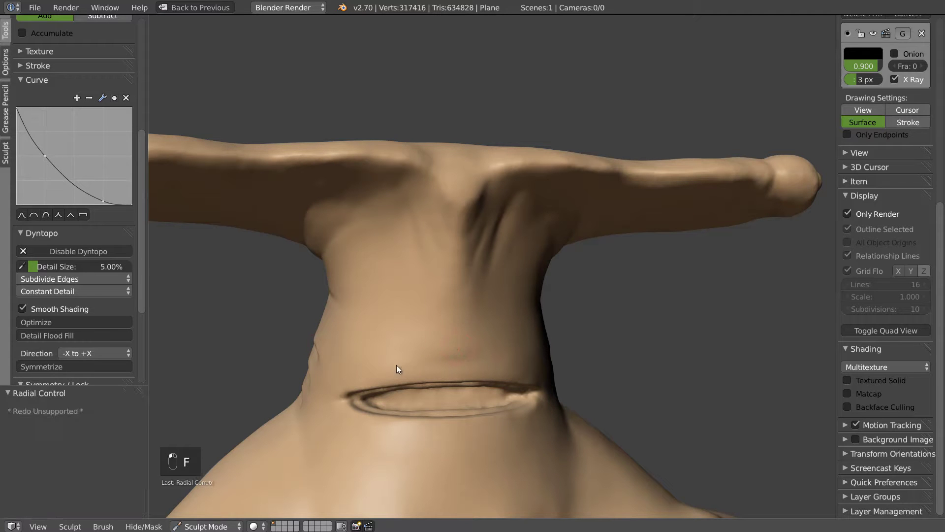
- Leave sculpting and switch the bust to Object Mode
{"action": "mouse_move", "coordinate": [412, 321]}
{"action": "middle_mouse_down"}
{"action": "mouse_move", "coordinate": [421, 330]}
{"action": "mouse_move", "coordinate": [468, 311]}
{"action": "mouse_move", "coordinate": [390, 324]}
{"action": "mouse_move", "coordinate": [459, 312]}
{"action": "mouse_move", "coordinate": [356, 301]}
{"action": "mouse_move", "coordinate": [656, 305]}
{"action": "mouse_move", "coordinate": [437, 302]}
{"action": "mouse_move", "coordinate": [449, 299]}
{"action": "middle_mouse_up"}
{"action": "scroll", "coordinate": [468, 310], "scroll_direction": "down", "scroll_amount": 5}
{"action": "scroll", "coordinate": [449, 313], "scroll_direction": "up", "scroll_amount": 3}
{"action": "scroll", "coordinate": [474, 298], "scroll_direction": "up", "scroll_amount": 1}
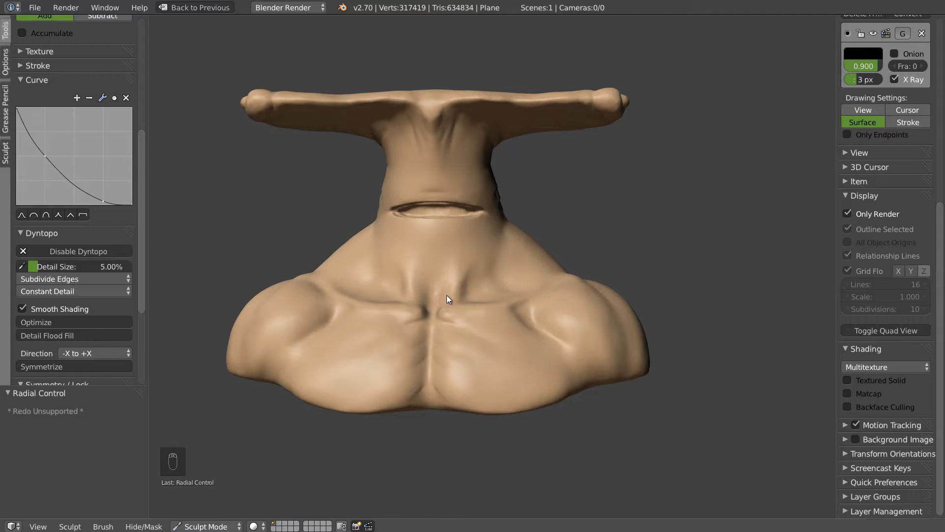
{"action": "key", "text": "ctrl+Tab"}
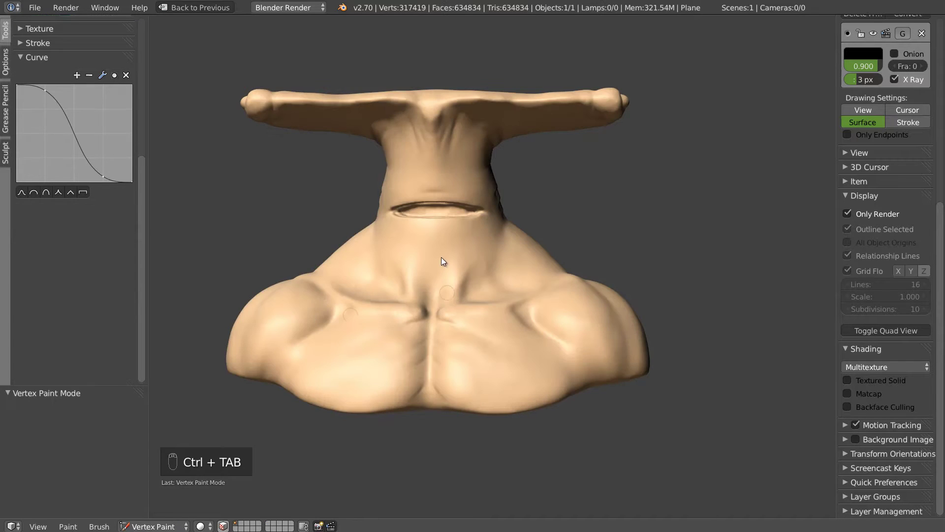
{"action": "left_click", "coordinate": [153, 527]}
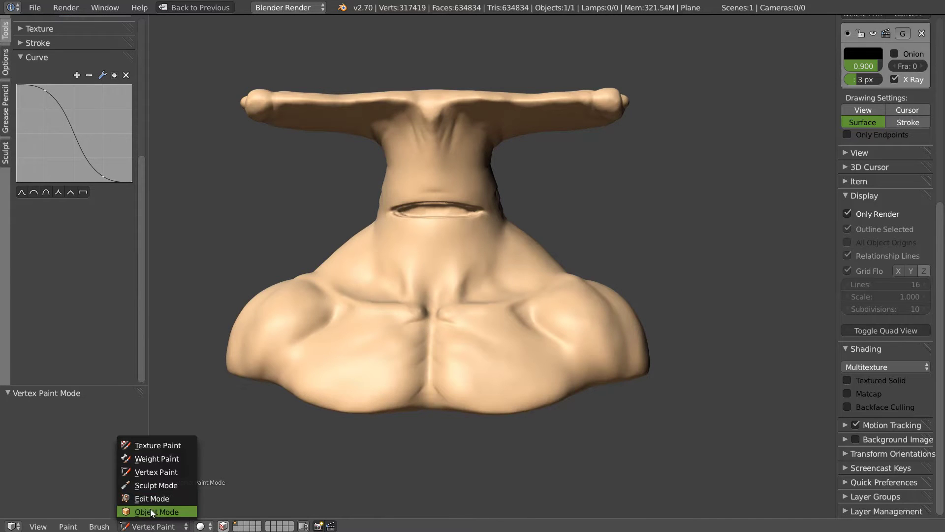
{"action": "left_click", "coordinate": [150, 511]}
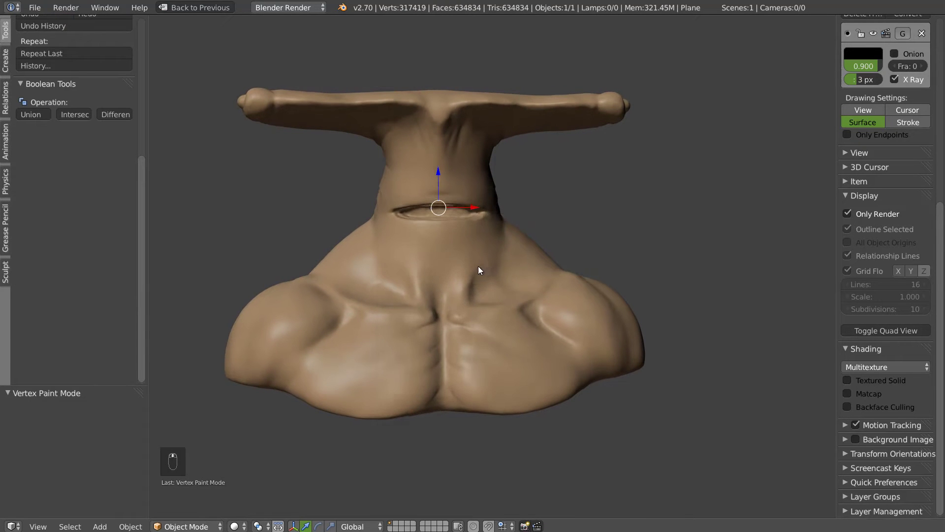
- Add a cube and move it about 6.84 units along negative Y to place it in front of the mouth
{"action": "key", "text": "space"}
{"action": "mouse_move", "coordinate": [468, 224]}
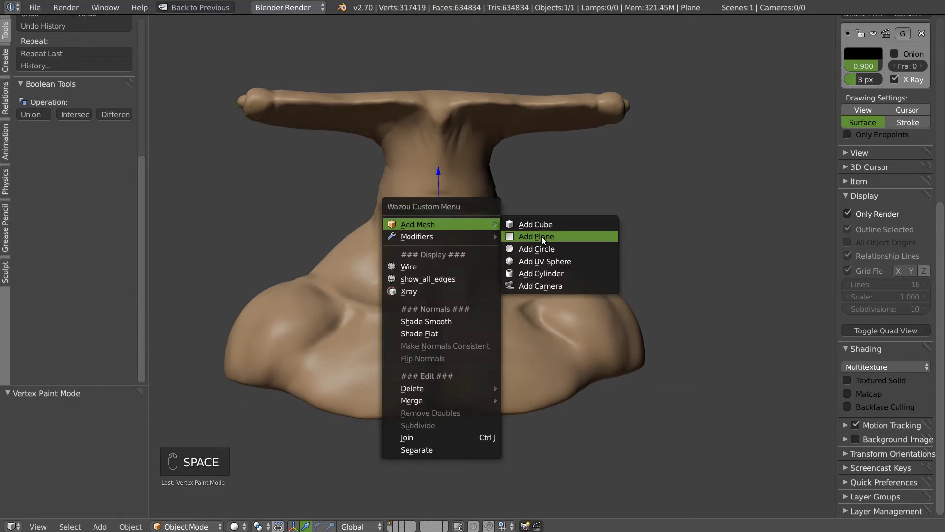
{"action": "left_click", "coordinate": [529, 227]}
{"action": "middle_click_drag", "start_coordinate": [489, 247], "coordinate": [423, 211]}
{"action": "left_click_drag", "start_coordinate": [423, 208], "coordinate": [497, 245]}
{"action": "middle_click_drag", "start_coordinate": [497, 244], "coordinate": [468, 207]}
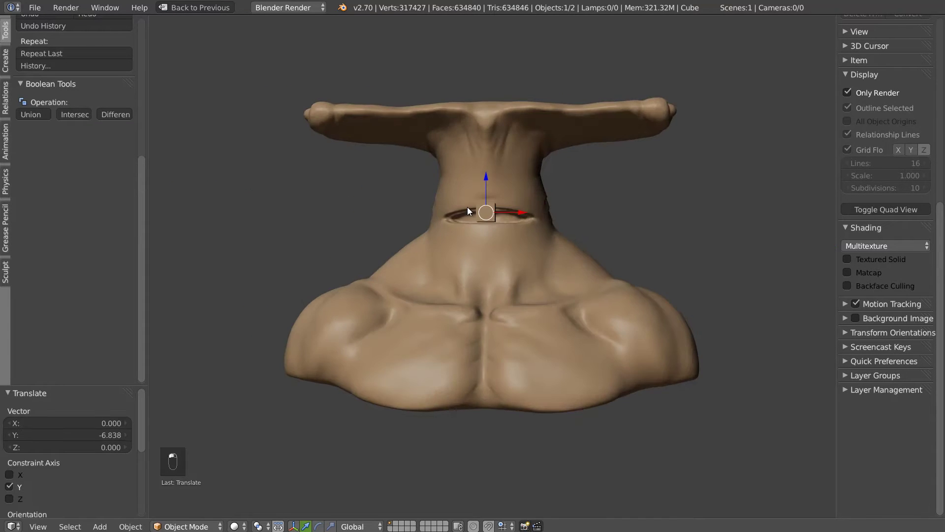
- Frame the cube from the front and open it in Edit Mode with nothing selected
{"action": "key", "text": "KP_1"}
{"action": "key", "text": "KP_Decimal"}
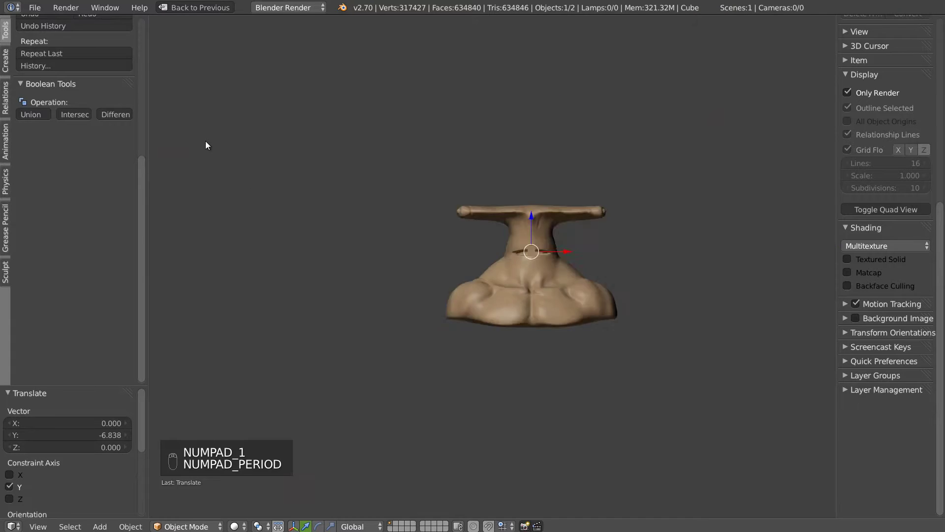
{"action": "scroll", "coordinate": [504, 266], "scroll_direction": "down", "scroll_amount": 10}
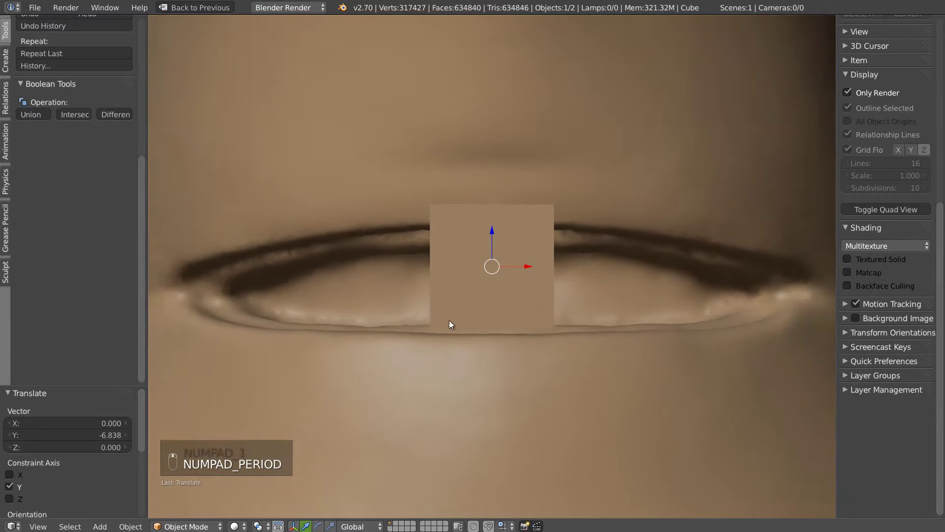
{"action": "scroll", "coordinate": [581, 259], "scroll_direction": "up", "scroll_amount": 1}
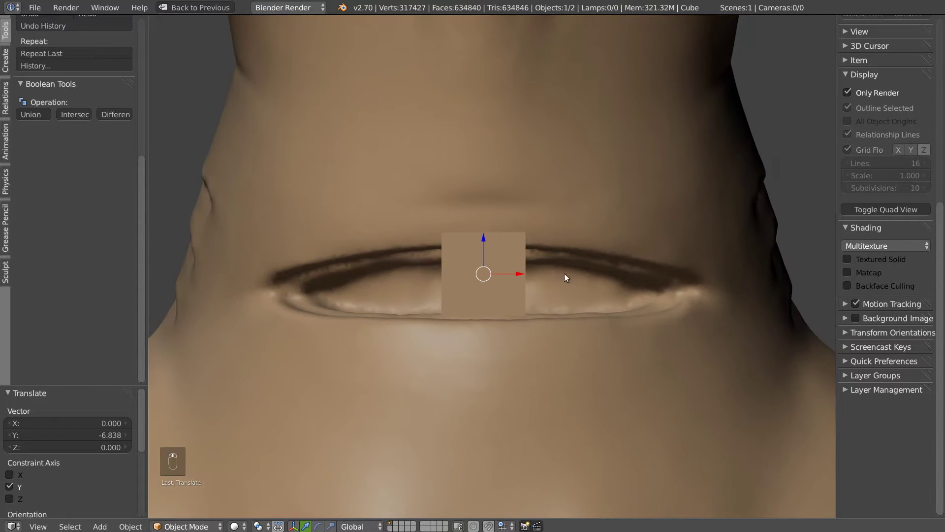
{"action": "key", "text": "Tab"}
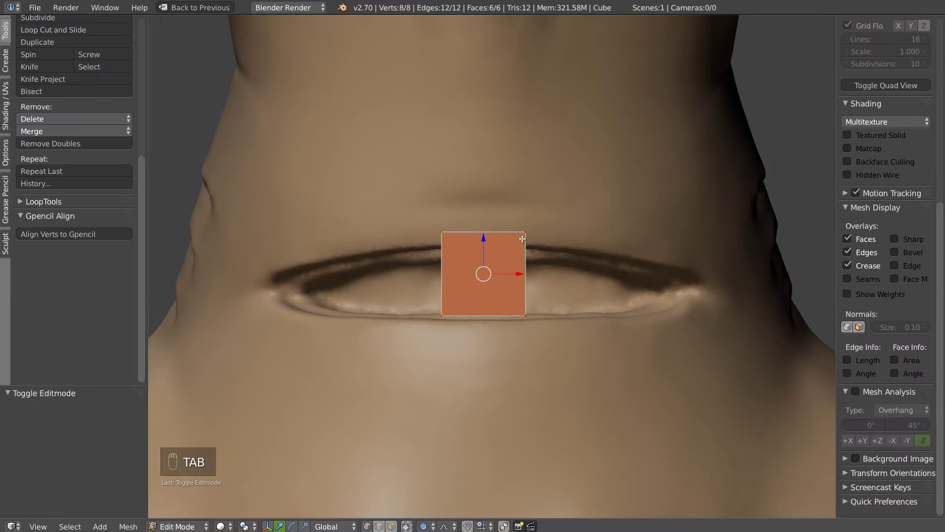
{"action": "key", "text": "a"}
{"action": "key", "text": "a"}
{"action": "middle_click_drag", "start_coordinate": [510, 236], "coordinate": [503, 258]}
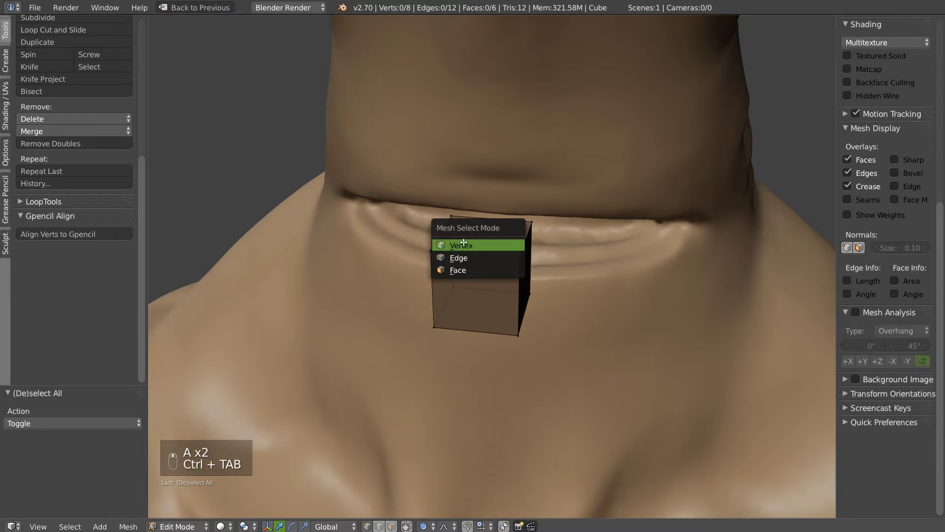
- In edge selection mode, scale the cube's two upper side edges to about 0.171 along X with proportional editing off
{"action": "left_click", "coordinate": [460, 258]}
{"action": "left_click", "coordinate": [444, 236]}
{"action": "left_click", "coordinate": [525, 246], "text": "shift"}
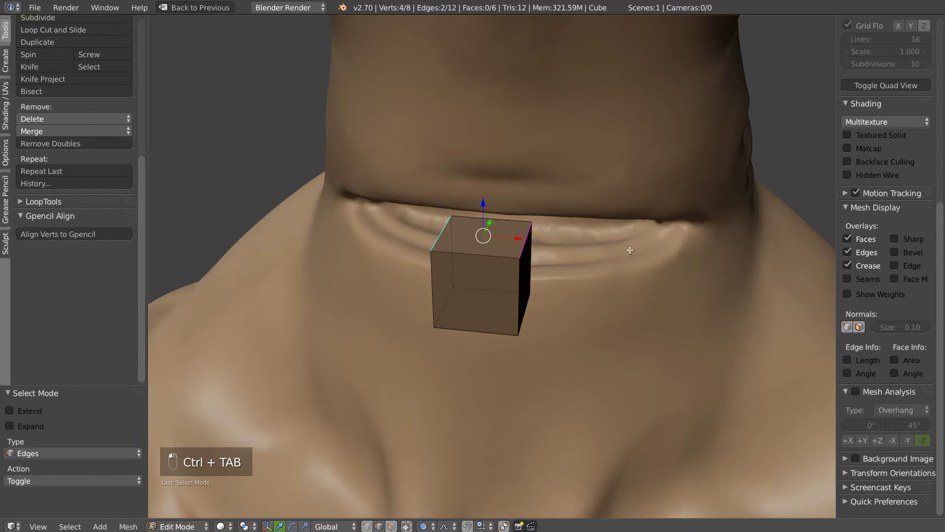
{"action": "key", "text": "s"}
{"action": "right_click", "coordinate": [555, 247]}
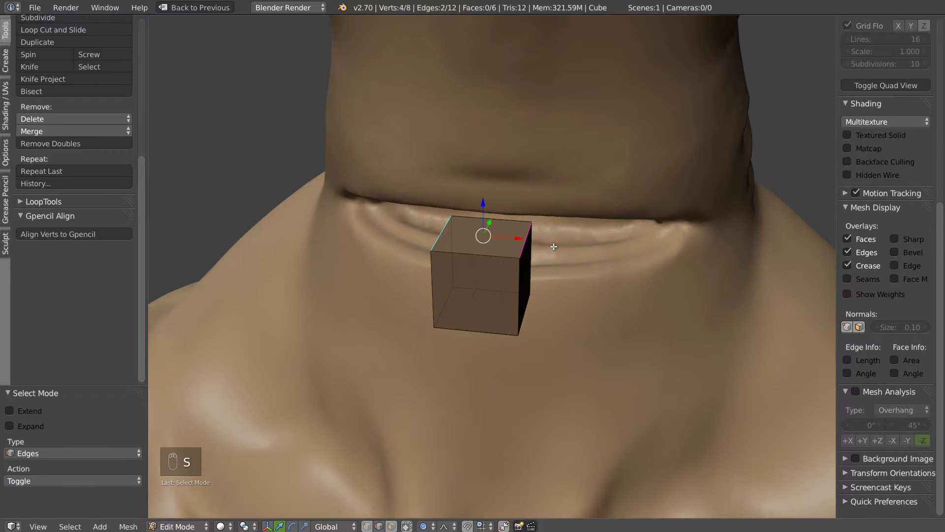
{"action": "key", "text": "o"}
{"action": "key", "text": "s"}
{"action": "key", "text": "x"}
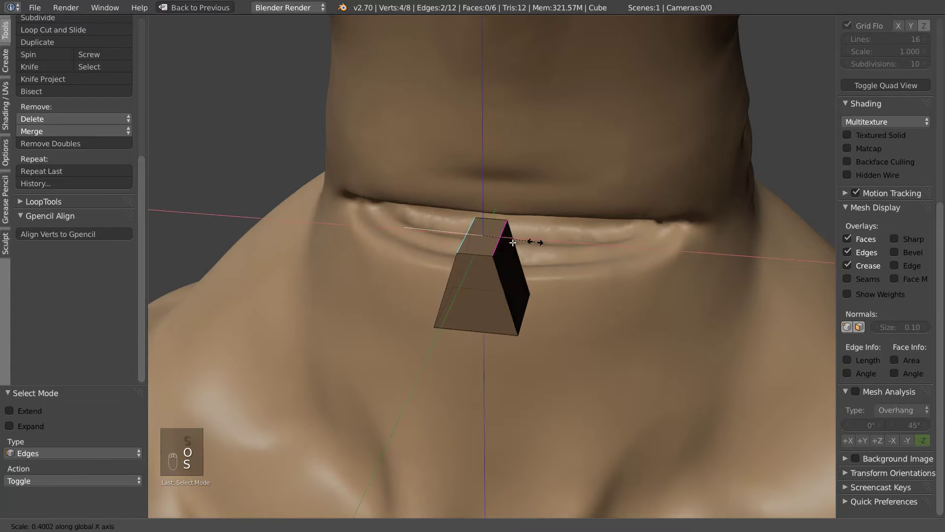
{"action": "left_click", "coordinate": [505, 247]}
- Scale the tapered block's depth edges to about 0.151 along Y and its bottom side edges to about 2.512 along Y
{"action": "middle_click_drag", "start_coordinate": [505, 247], "coordinate": [682, 273]}
{"action": "right_click", "coordinate": [459, 273], "text": "ctrl+alt"}
{"action": "key", "text": "s"}
{"action": "key", "text": "y"}
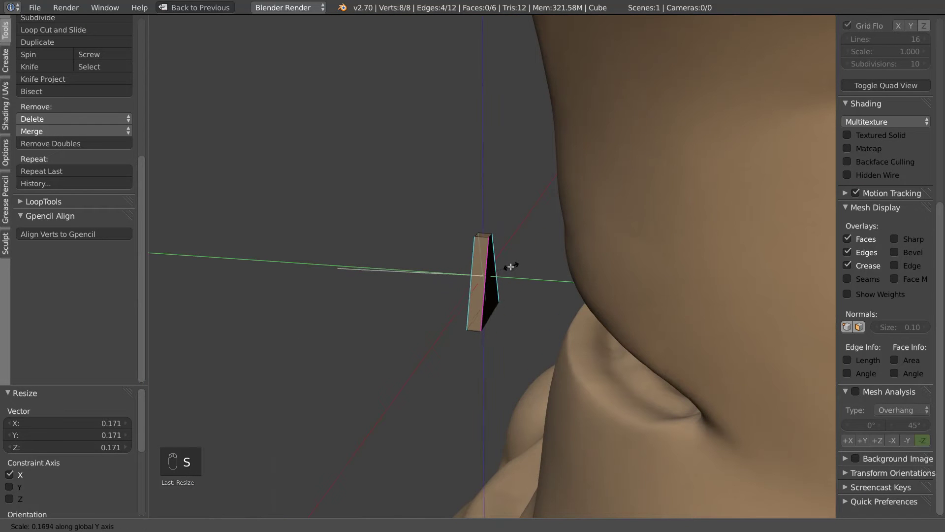
{"action": "left_click", "coordinate": [510, 266]}
{"action": "right_click", "coordinate": [475, 317]}
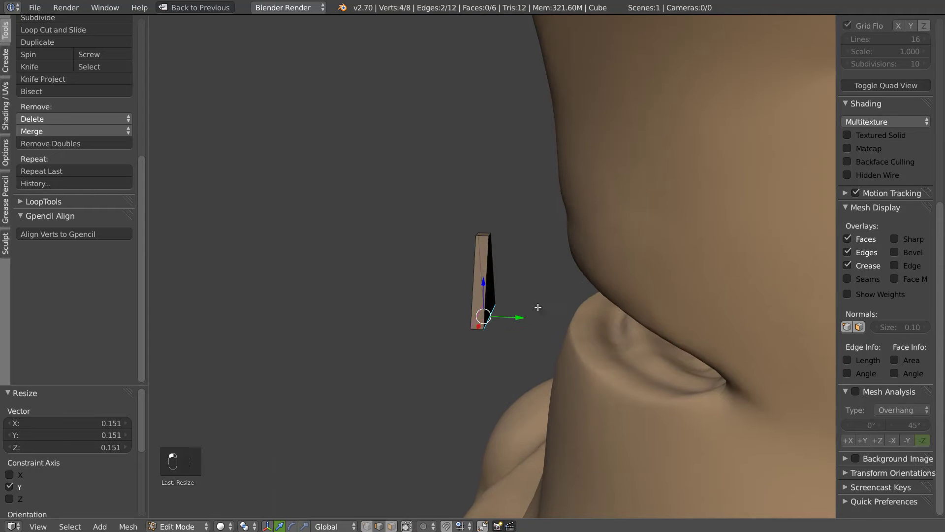
{"action": "left_click", "coordinate": [655, 294]}
- Add one centred vertical loop cut running over the front and back of the tapered block
{"action": "middle_click_drag", "start_coordinate": [654, 294], "coordinate": [483, 276]}
{"action": "key", "text": "ctrl+r"}
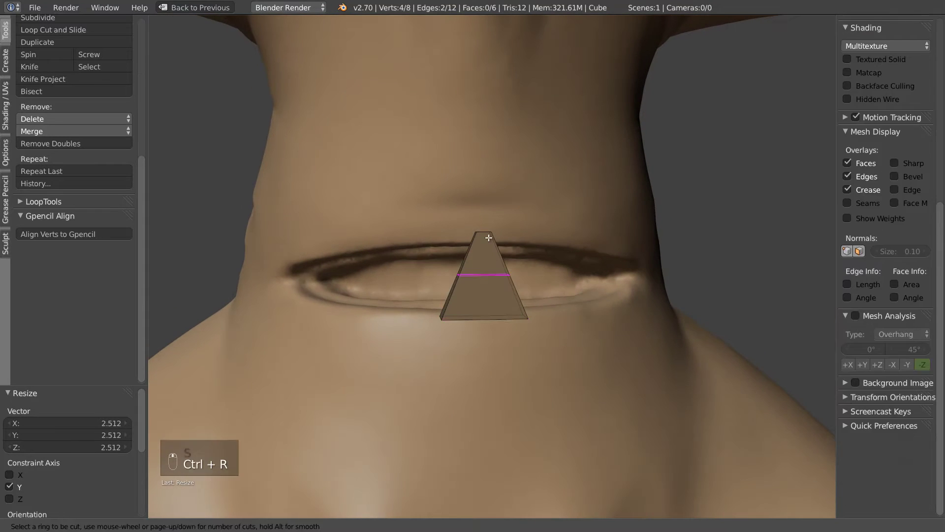
{"action": "left_click", "coordinate": [486, 232]}
{"action": "right_click", "coordinate": [485, 246]}
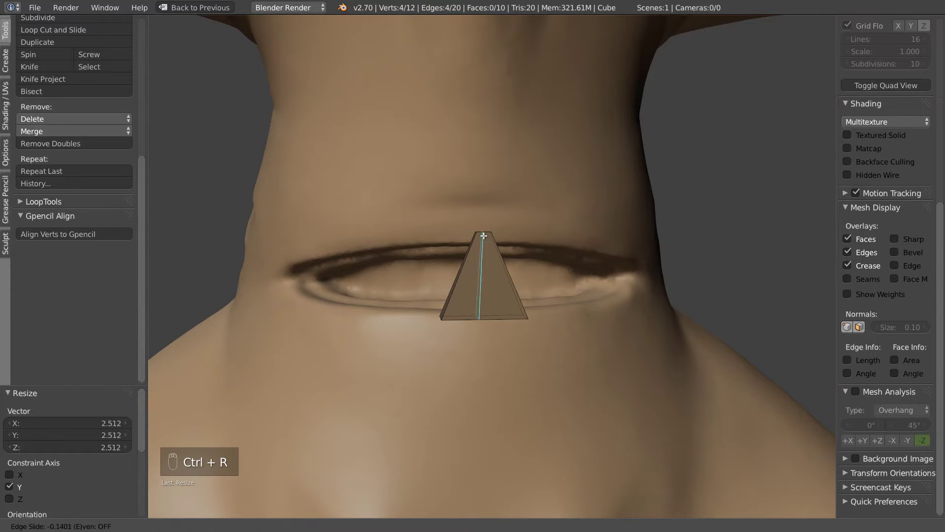
- Raise the middle edge at the block's top by about 0.154 along Z to form a point
{"action": "middle_click_drag", "start_coordinate": [484, 270], "coordinate": [485, 225]}
{"action": "key", "text": "KP_1"}
{"action": "key", "text": "g"}
{"action": "key", "text": "z"}
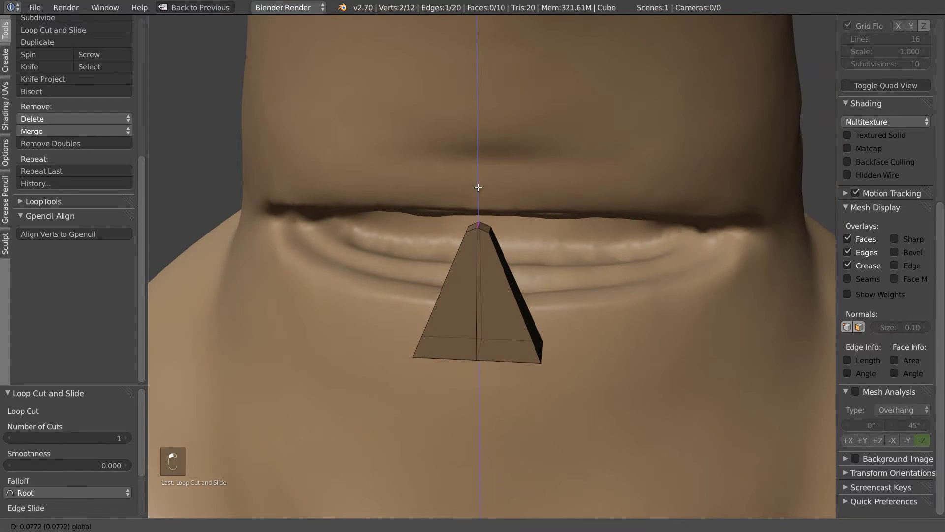
{"action": "left_click", "coordinate": [480, 183]}
- Add a centred loop cut through the block's thickness and scale it to about 1.103 to bulge the outline
{"action": "middle_click_drag", "start_coordinate": [481, 182], "coordinate": [498, 336]}
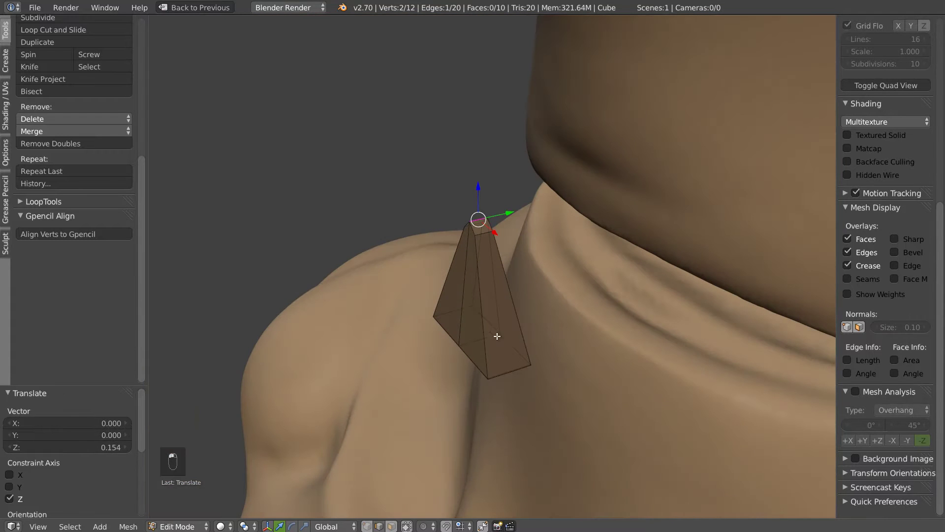
{"action": "key", "text": "ctrl+r"}
{"action": "left_click", "coordinate": [509, 373]}
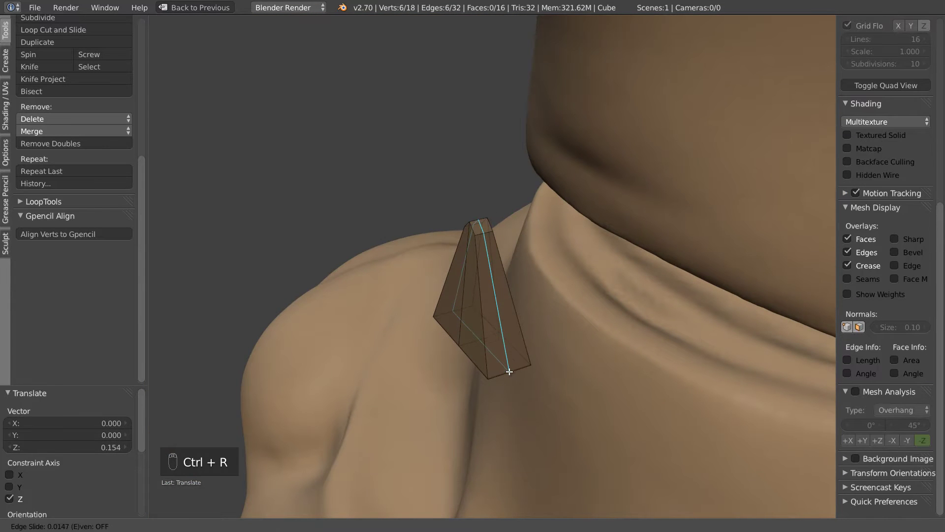
{"action": "left_click", "coordinate": [509, 372]}
{"action": "key", "text": "KP_1"}
{"action": "key", "text": "s"}
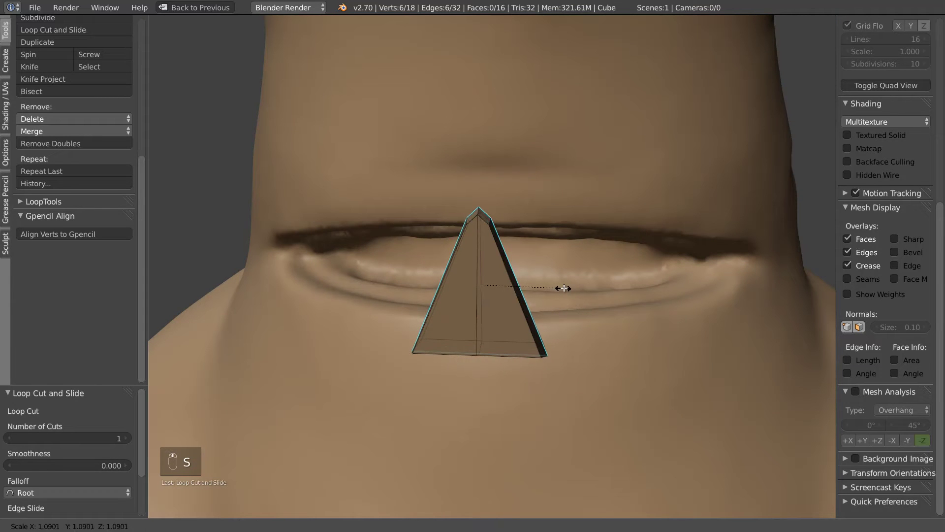
{"action": "left_click", "coordinate": [565, 288]}
- Add three horizontal loop cuts along the tooth's height and scale them to about 1.121 along X
{"action": "middle_click_drag", "start_coordinate": [565, 288], "coordinate": [510, 297]}
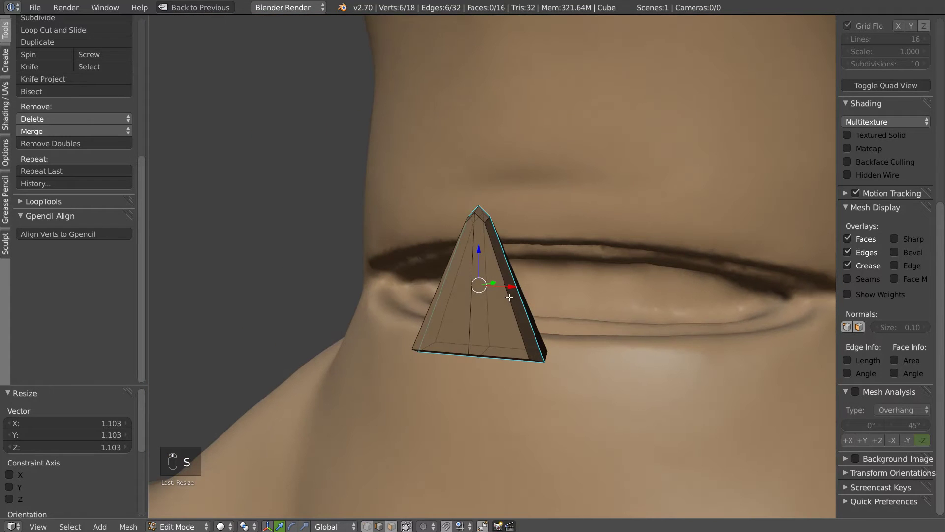
{"action": "key", "text": "ctrl+r"}
{"action": "scroll", "coordinate": [514, 298], "scroll_direction": "up", "scroll_amount": 2}
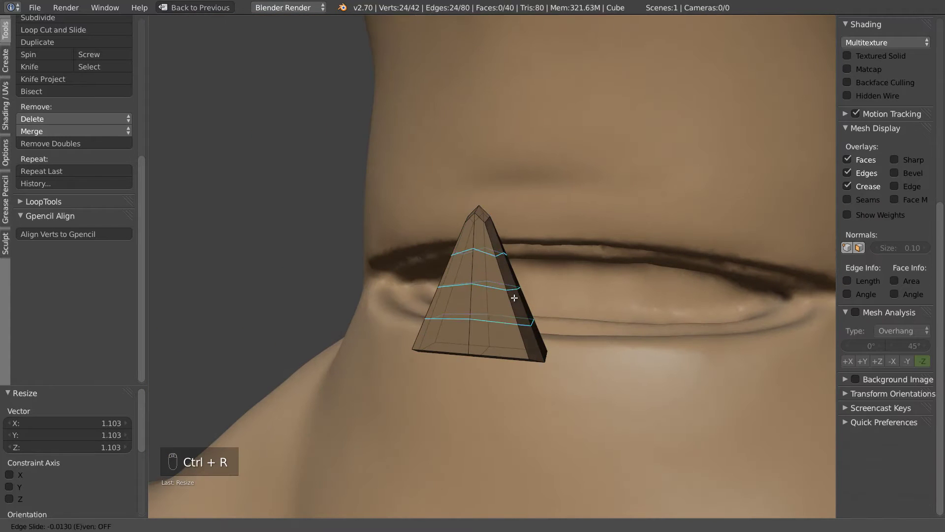
{"action": "left_click", "coordinate": [513, 298]}
{"action": "left_click", "coordinate": [515, 296]}
{"action": "middle_click_drag", "start_coordinate": [515, 297], "coordinate": [540, 284]}
{"action": "key", "text": "KP_1"}
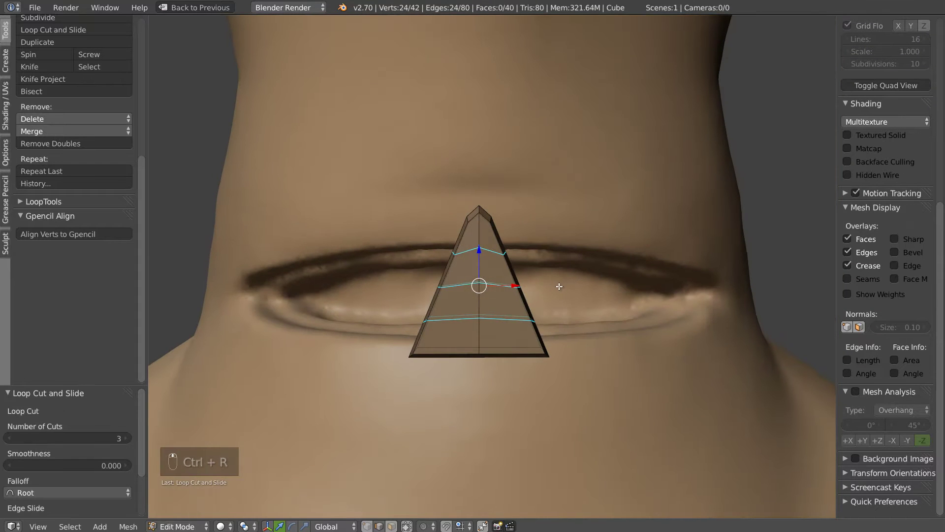
{"action": "key", "text": "s"}
{"action": "left_click", "coordinate": [558, 284]}
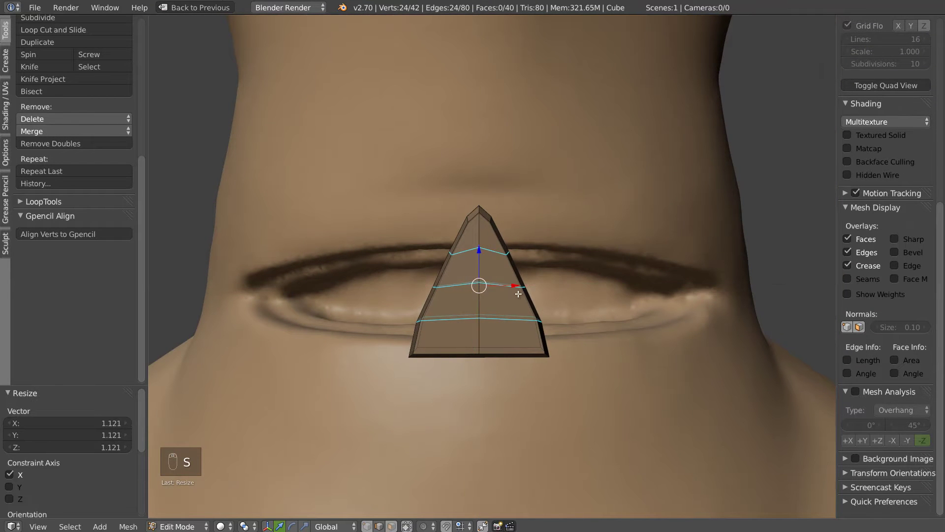
- Scale the middle horizontal loop outward to curve the tooth's sides, and return to Object Mode
{"action": "right_click", "coordinate": [459, 286], "text": "alt"}
{"action": "key", "text": "s"}
{"action": "middle_click_drag", "start_coordinate": [587, 286], "coordinate": [530, 331]}
{"action": "left_click", "coordinate": [596, 283]}
{"action": "key", "text": "s"}
{"action": "left_click", "coordinate": [596, 260]}
{"action": "key", "text": "Tab"}
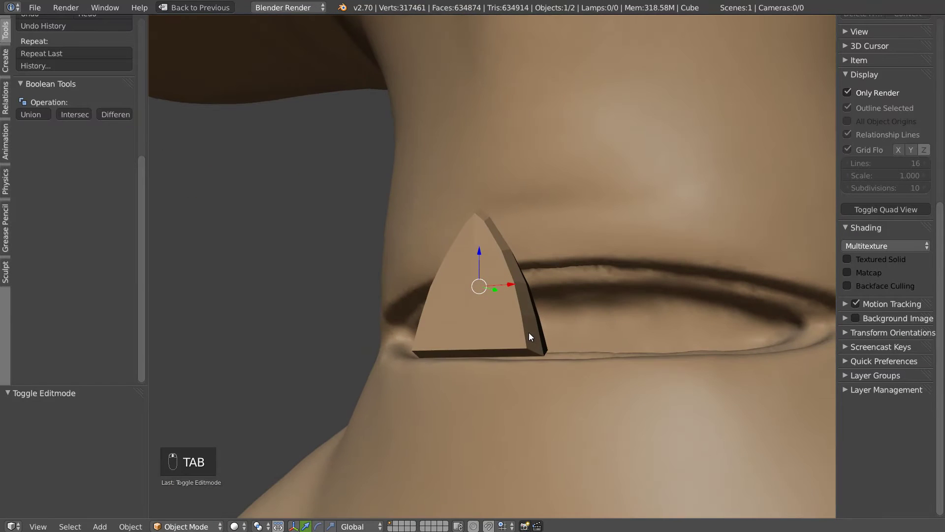
- Add a level 2 Subdivision Surface to the tooth and shade it smooth
{"action": "key", "text": "ctrl+2"}
{"action": "middle_click_drag", "start_coordinate": [490, 296], "coordinate": [475, 310]}
{"action": "key", "text": "space"}
{"action": "left_click", "coordinate": [461, 366]}
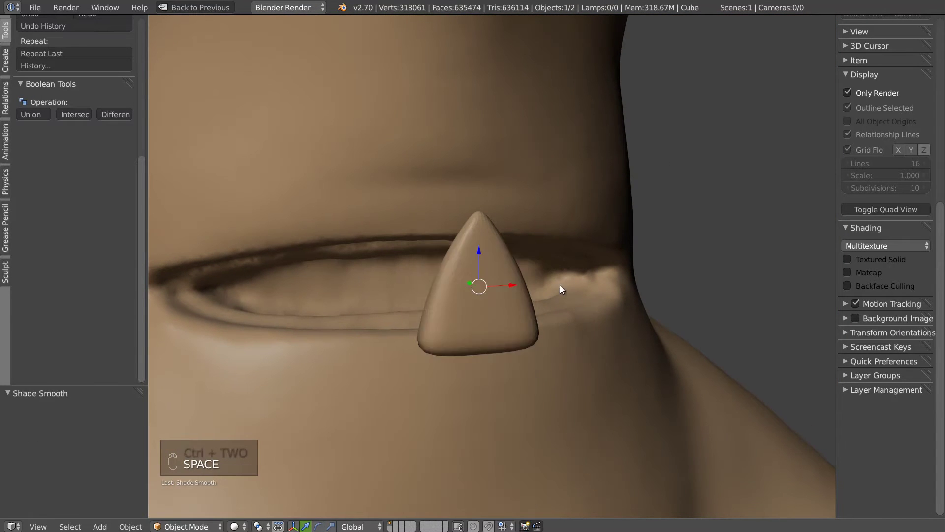
- Restore the full screen layout, widen the properties area and apply the tooth's Subdivision Surface modifier
{"action": "key", "text": "shift+space"}
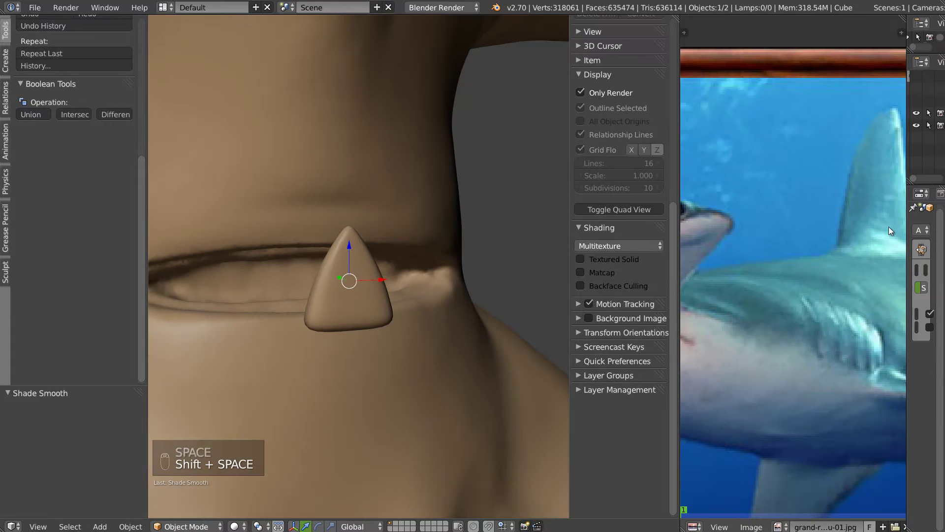
{"action": "left_click_drag", "start_coordinate": [905, 209], "coordinate": [794, 209]}
{"action": "left_click_drag", "start_coordinate": [724, 20], "coordinate": [726, 23]}
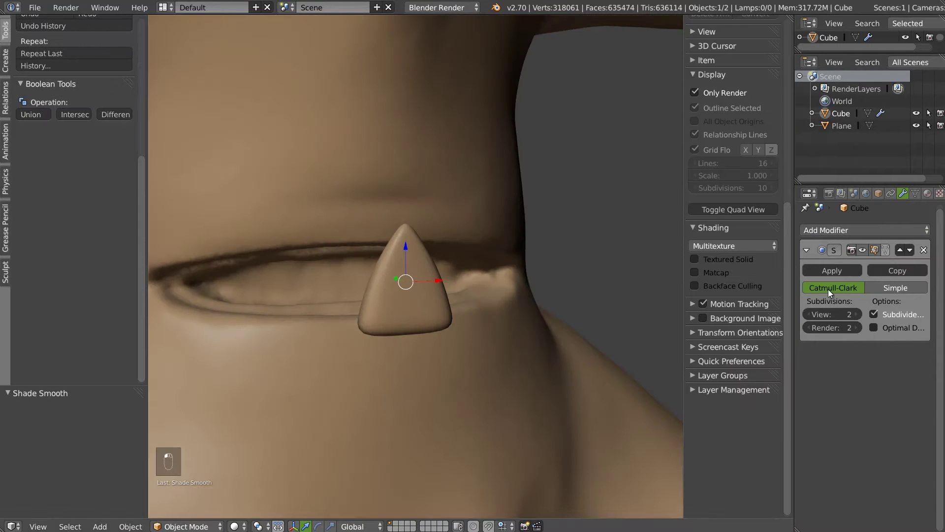
{"action": "left_click", "coordinate": [832, 270]}
- Switch the tooth to Sculpt Mode and resize the brush to fit it
{"action": "mouse_move", "coordinate": [424, 262]}
{"action": "middle_mouse_down"}
{"action": "mouse_move", "coordinate": [412, 268]}
{"action": "mouse_move", "coordinate": [430, 255]}
{"action": "mouse_move", "coordinate": [393, 287]}
{"action": "mouse_move", "coordinate": [412, 275]}
{"action": "middle_mouse_up"}
{"action": "key", "text": "ctrl+Tab"}
{"action": "key", "text": "f"}
{"action": "left_click", "coordinate": [418, 272]}
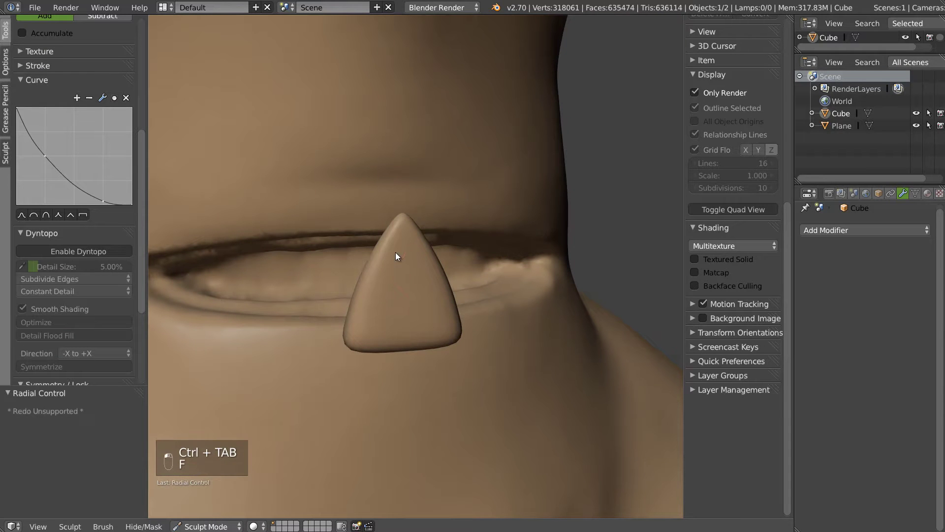
- Try a Draw brush stroke on the front of the tooth and undo it
{"action": "mouse_move", "coordinate": [406, 248]}
{"action": "middle_mouse_down"}
{"action": "mouse_move", "coordinate": [414, 268]}
{"action": "mouse_move", "coordinate": [397, 227]}
{"action": "mouse_move", "coordinate": [399, 266]}
{"action": "middle_mouse_up"}
{"action": "key", "text": "d"}
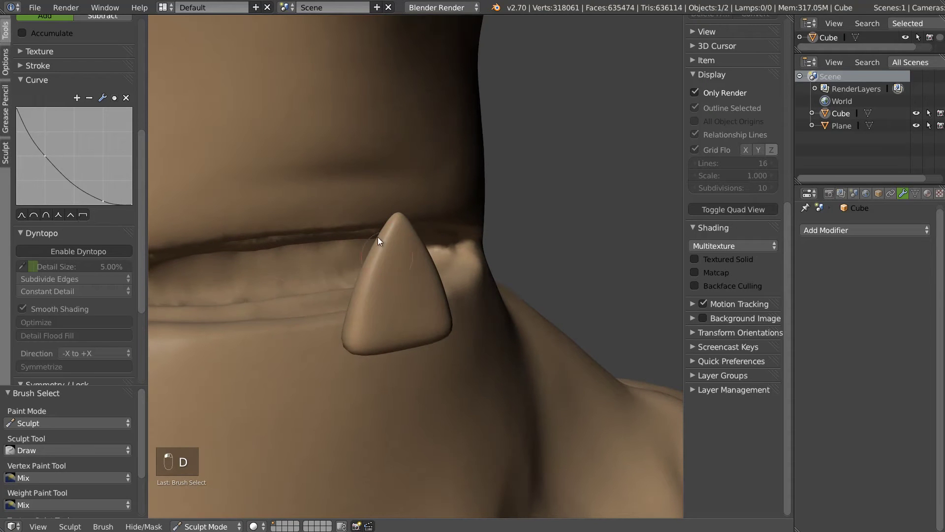
{"action": "left_click_drag", "start_coordinate": [393, 270], "coordinate": [406, 279]}
{"action": "key", "text": "ctrl+z"}
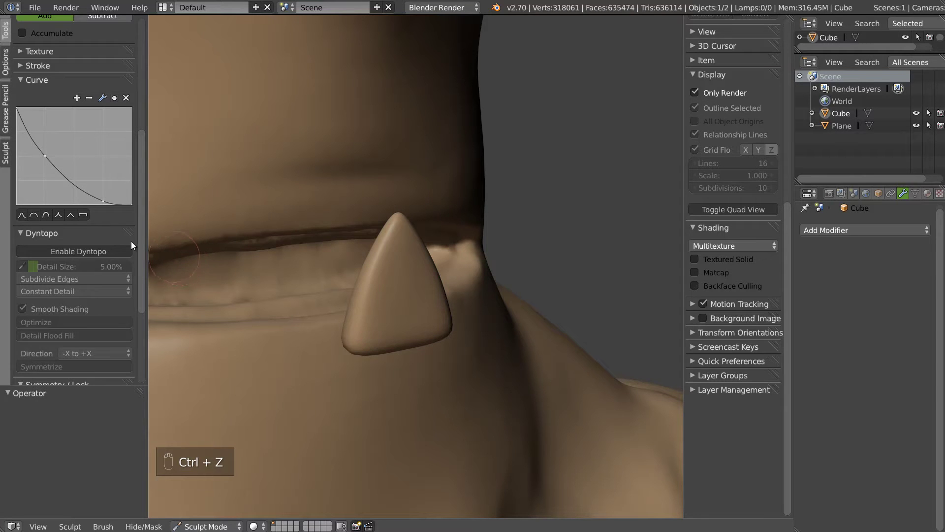
- Enable dynamic topology and sculpt lengthwise ridges down the tooth's faces with the Draw brush
{"action": "left_click", "coordinate": [72, 250]}
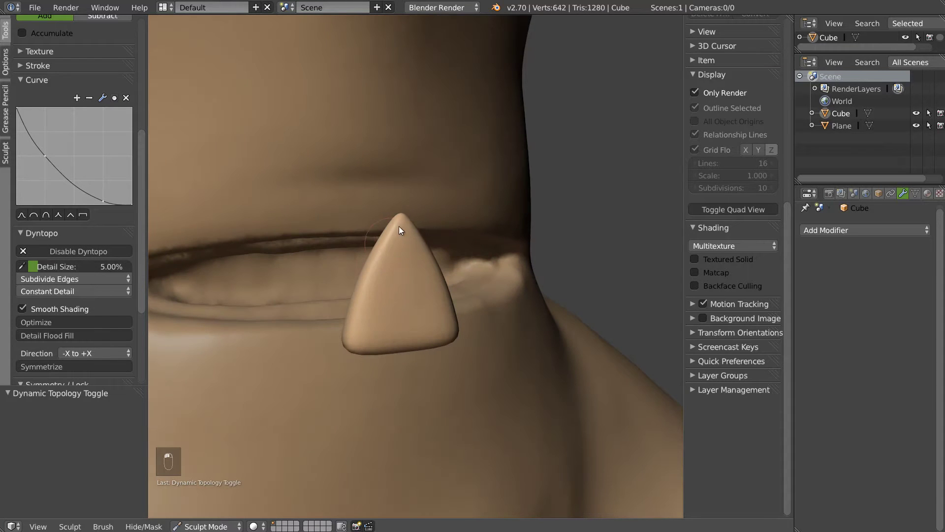
{"action": "left_click_drag", "start_coordinate": [399, 227], "coordinate": [393, 281]}
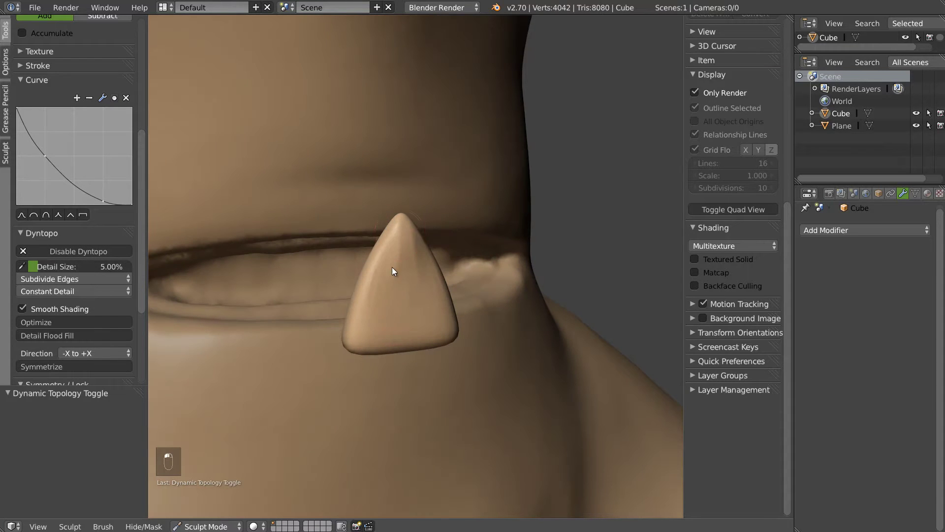
{"action": "mouse_move", "coordinate": [407, 238]}
{"action": "left_mouse_down"}
{"action": "mouse_move", "coordinate": [399, 219]}
{"action": "mouse_move", "coordinate": [350, 279]}
{"action": "left_mouse_up"}
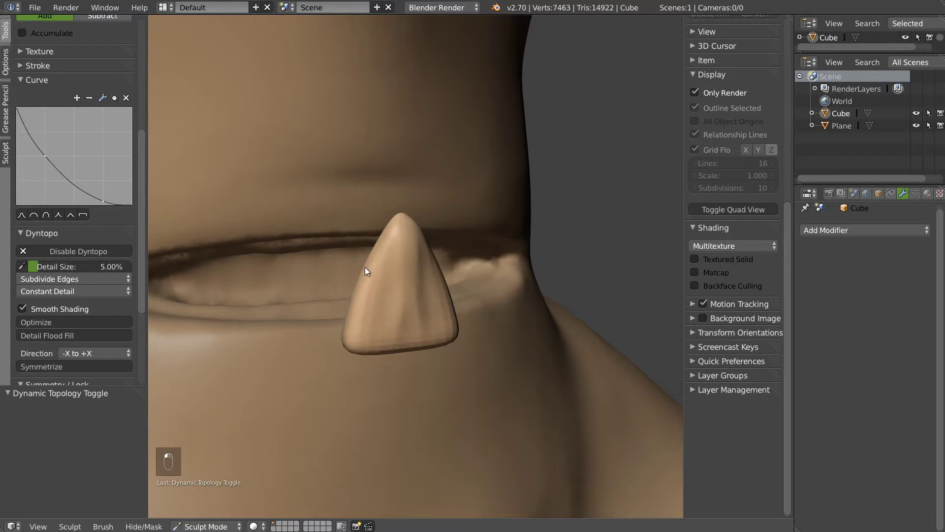
{"action": "middle_click_drag", "start_coordinate": [350, 279], "coordinate": [387, 251]}
{"action": "left_click_drag", "start_coordinate": [356, 339], "coordinate": [326, 243]}
- Resize the Grab brush and pull the tooth's tip upward into a longer, sharper point
{"action": "mouse_move", "coordinate": [326, 244]}
{"action": "middle_mouse_down"}
{"action": "mouse_move", "coordinate": [397, 249]}
{"action": "mouse_move", "coordinate": [395, 213]}
{"action": "middle_mouse_up"}
{"action": "key", "text": "g"}
{"action": "scroll", "coordinate": [97, 152], "scroll_direction": "down", "scroll_amount": 2}
{"action": "left_click", "coordinate": [69, 200]}
{"action": "key", "text": "f"}
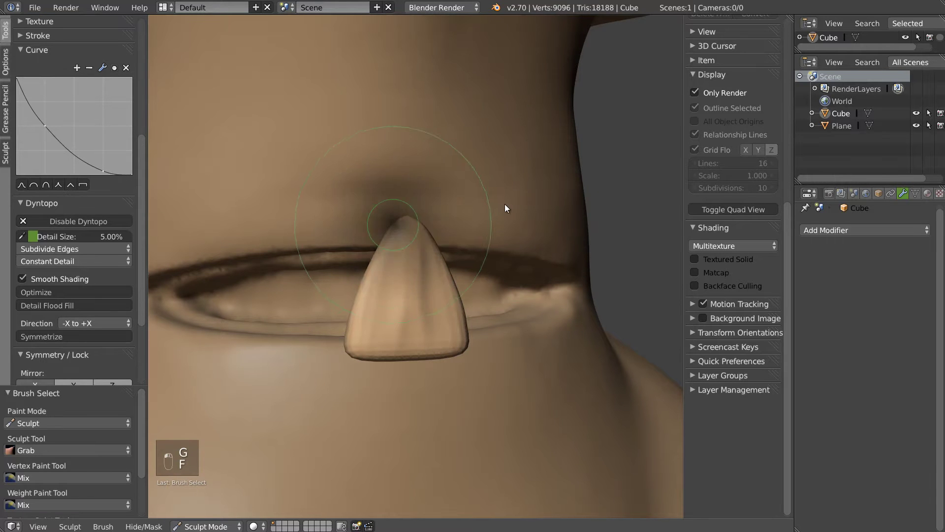
{"action": "left_click", "coordinate": [503, 204]}
{"action": "left_click_drag", "start_coordinate": [410, 202], "coordinate": [409, 198]}
{"action": "middle_click_drag", "start_coordinate": [384, 248], "coordinate": [384, 268]}
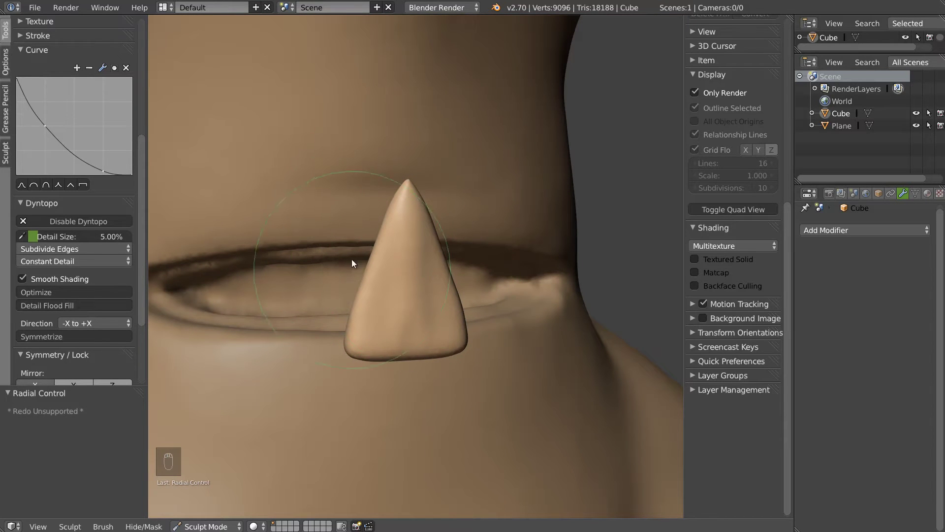
- Refine the ridges on the tooth with a 39 px Draw brush and set the brush strength to 0.569
{"action": "key", "text": "d"}
{"action": "key", "text": "f"}
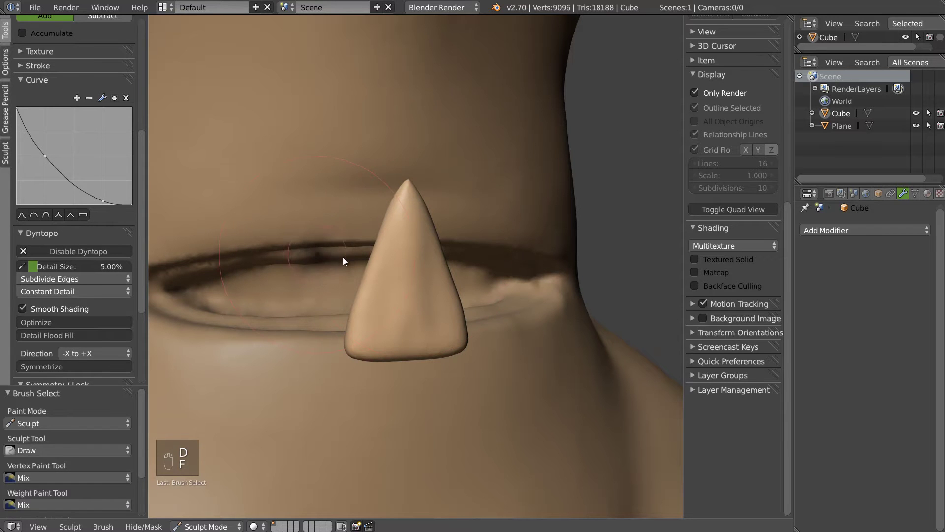
{"action": "left_click", "coordinate": [367, 253]}
{"action": "scroll", "coordinate": [74, 279], "scroll_direction": "down", "scroll_amount": 4}
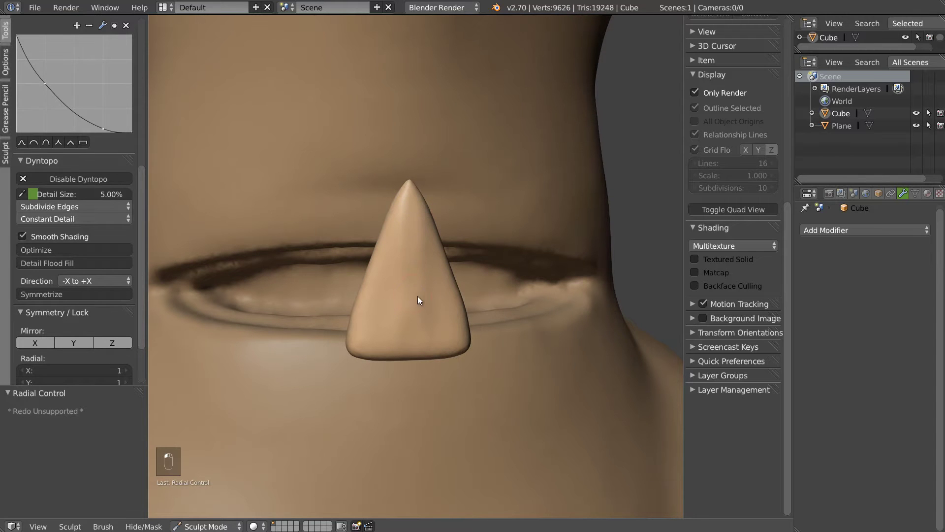
{"action": "key", "text": "shift+d"}
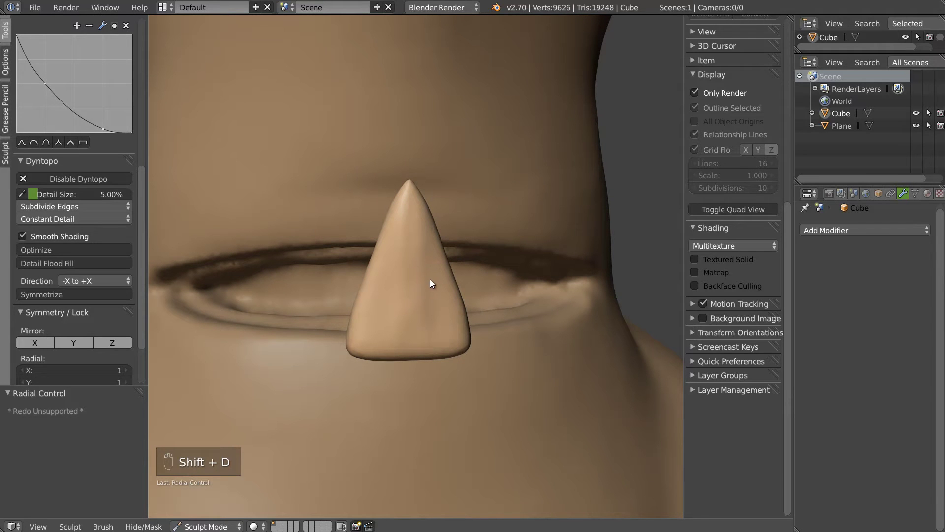
{"action": "key", "text": "shift+f"}
{"action": "left_click", "coordinate": [403, 253]}
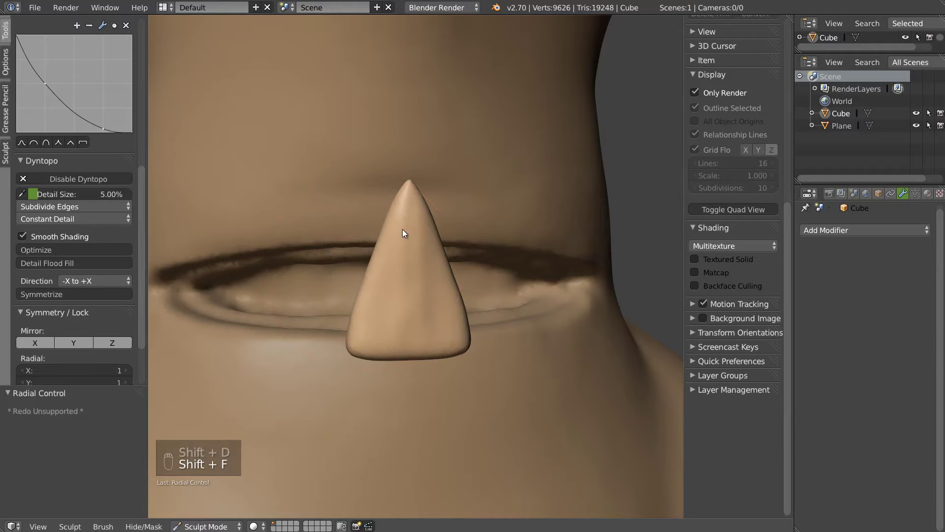
- Switch to the Clay Strips brush at 66 px and sculpt lengthwise ridges up the tooth's front
{"action": "scroll", "coordinate": [99, 127], "scroll_direction": "up", "scroll_amount": 10}
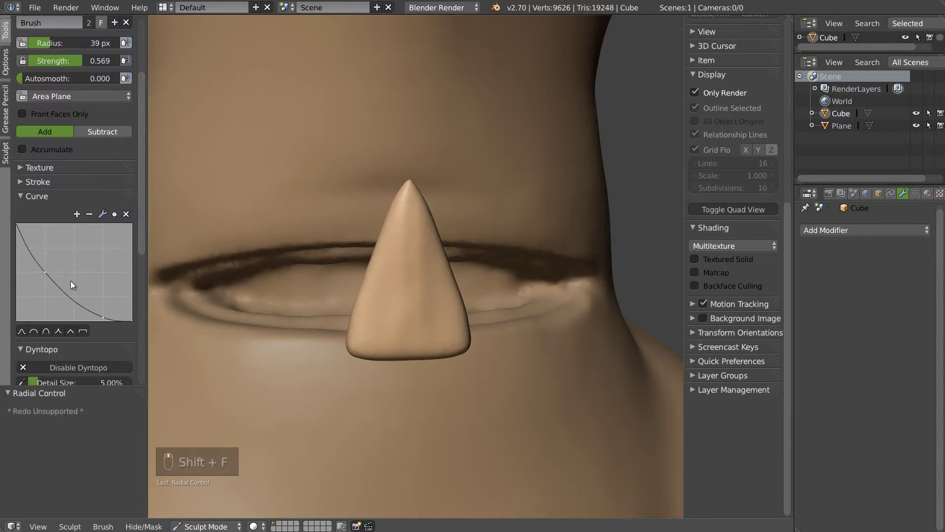
{"action": "left_click", "coordinate": [74, 83]}
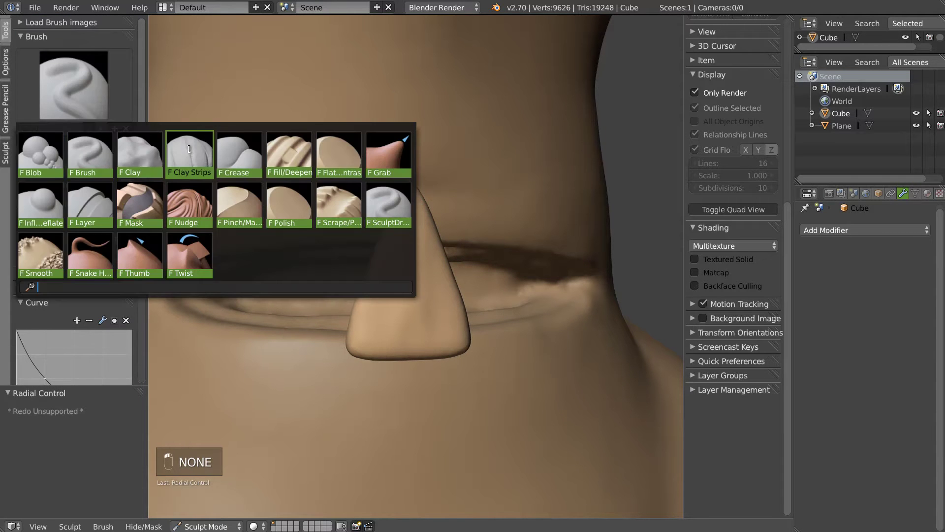
{"action": "left_click", "coordinate": [190, 148]}
{"action": "key", "text": "f"}
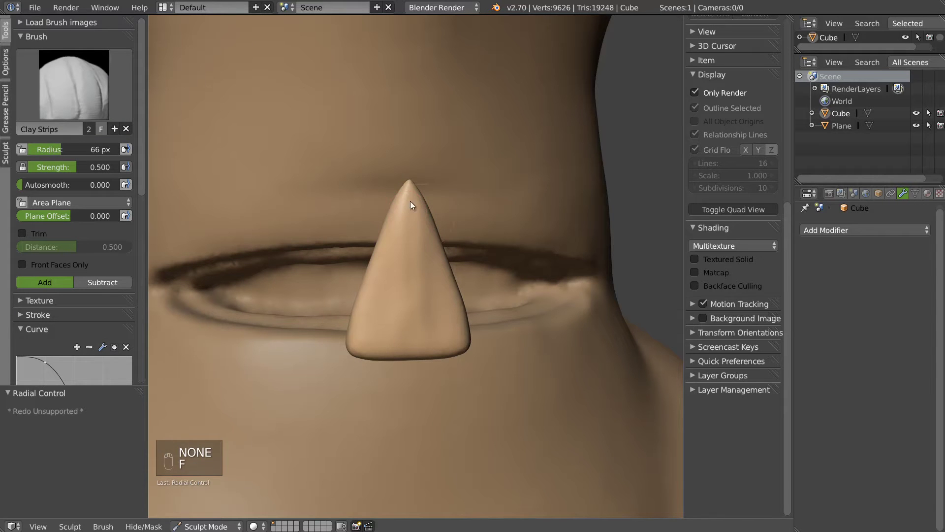
{"action": "left_click_drag", "start_coordinate": [404, 301], "coordinate": [428, 245]}
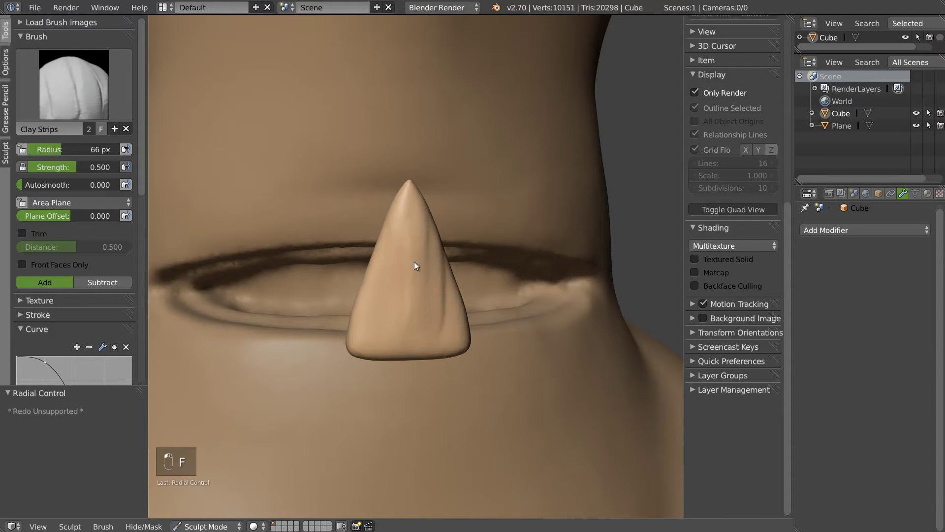
{"action": "left_click_drag", "start_coordinate": [388, 291], "coordinate": [395, 217]}
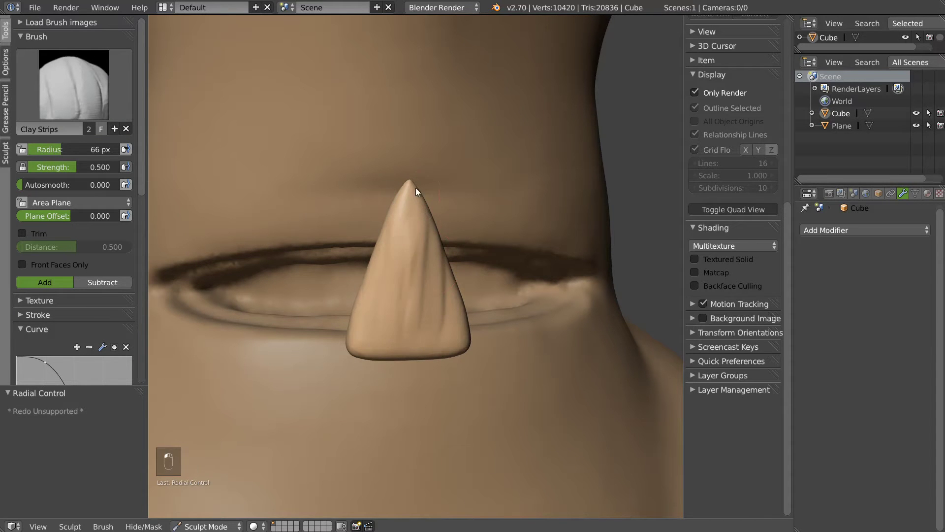
- Shrink the Clay Strips brush to 31 px and sculpt finer lengthwise grooves from the tooth's base toward its tip
{"action": "key", "text": "f"}
{"action": "left_click", "coordinate": [408, 257]}
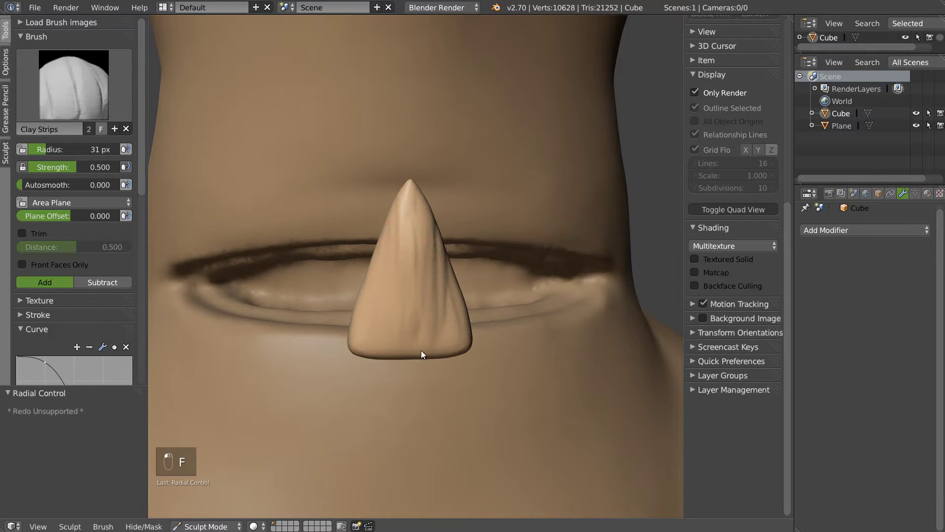
{"action": "left_click_drag", "start_coordinate": [381, 308], "coordinate": [387, 268]}
{"action": "middle_click_drag", "start_coordinate": [388, 269], "coordinate": [439, 256]}
{"action": "left_click_drag", "start_coordinate": [387, 294], "coordinate": [397, 240]}
{"action": "mouse_move", "coordinate": [397, 240]}
{"action": "middle_mouse_down"}
{"action": "mouse_move", "coordinate": [325, 253]}
{"action": "mouse_move", "coordinate": [421, 298]}
{"action": "middle_mouse_up"}
{"action": "left_click_drag", "start_coordinate": [444, 360], "coordinate": [438, 244]}
{"action": "middle_click_drag", "start_coordinate": [386, 339], "coordinate": [360, 323]}
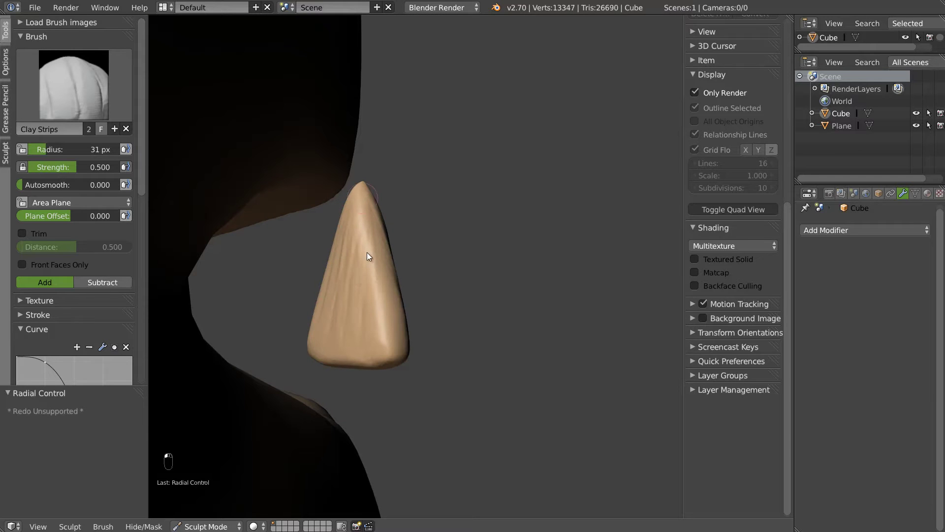
{"action": "middle_click_drag", "start_coordinate": [368, 265], "coordinate": [411, 274]}
{"action": "mouse_move", "coordinate": [402, 346]}
{"action": "middle_mouse_down"}
{"action": "mouse_move", "coordinate": [403, 256]}
{"action": "mouse_move", "coordinate": [469, 275]}
{"action": "mouse_move", "coordinate": [388, 300]}
{"action": "mouse_move", "coordinate": [454, 299]}
{"action": "middle_mouse_up"}
- Return to Object Mode and move the tooth back into the mouth, about 3.284 along Y, behind the lower lip
{"action": "key", "text": "ctrl+Tab"}
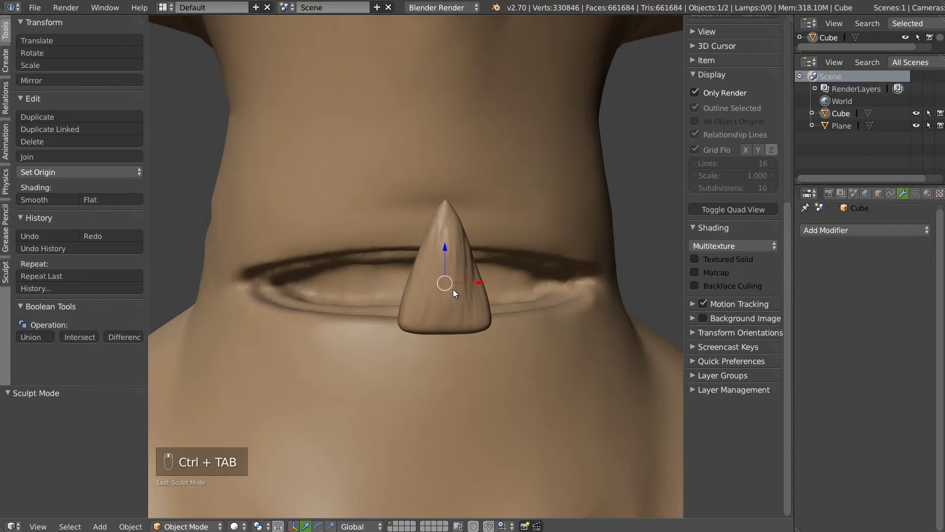
{"action": "key", "text": "KP_1"}
{"action": "left_click_drag", "start_coordinate": [452, 287], "coordinate": [398, 306]}
{"action": "middle_click_drag", "start_coordinate": [399, 307], "coordinate": [502, 337]}
{"action": "left_click_drag", "start_coordinate": [362, 308], "coordinate": [225, 311]}
{"action": "middle_click_drag", "start_coordinate": [327, 290], "coordinate": [272, 284]}
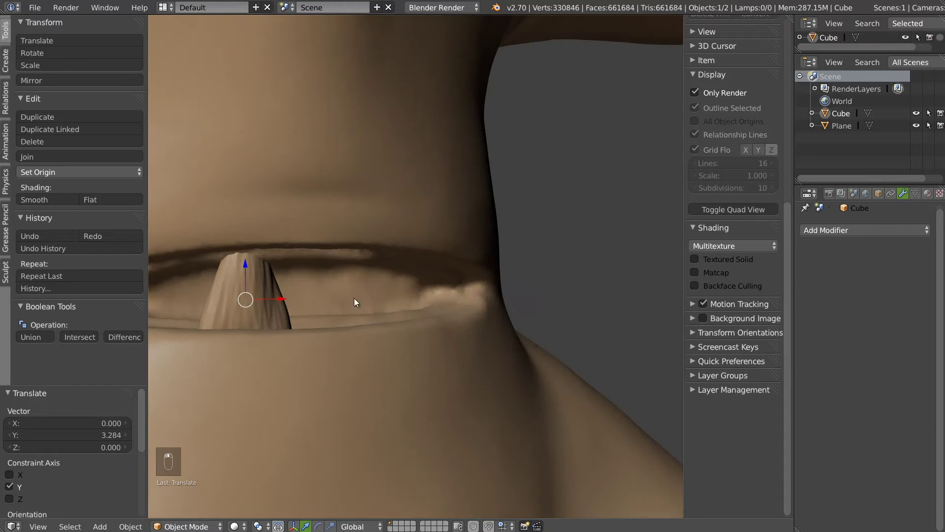
- Scale the tooth to about 0.701 and tilt it about 17 degrees in the side view
{"action": "key", "text": "s"}
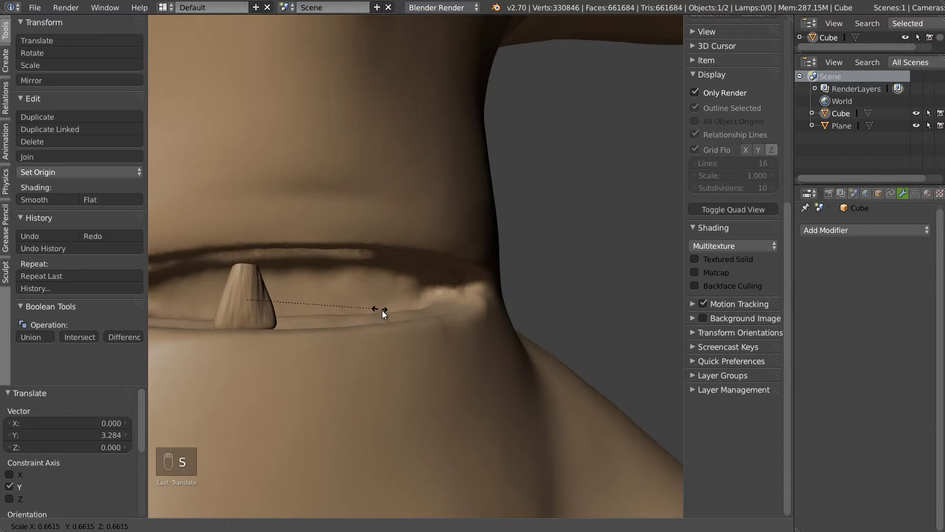
{"action": "left_click", "coordinate": [380, 312]}
{"action": "middle_click_drag", "start_coordinate": [381, 314], "coordinate": [400, 315]}
{"action": "key", "text": "r"}
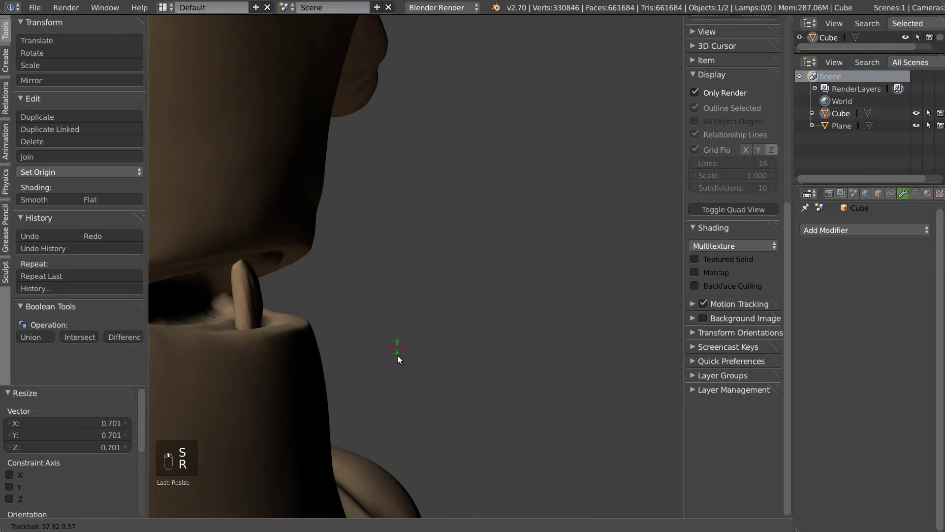
{"action": "right_click", "coordinate": [404, 335]}
{"action": "key", "text": "r"}
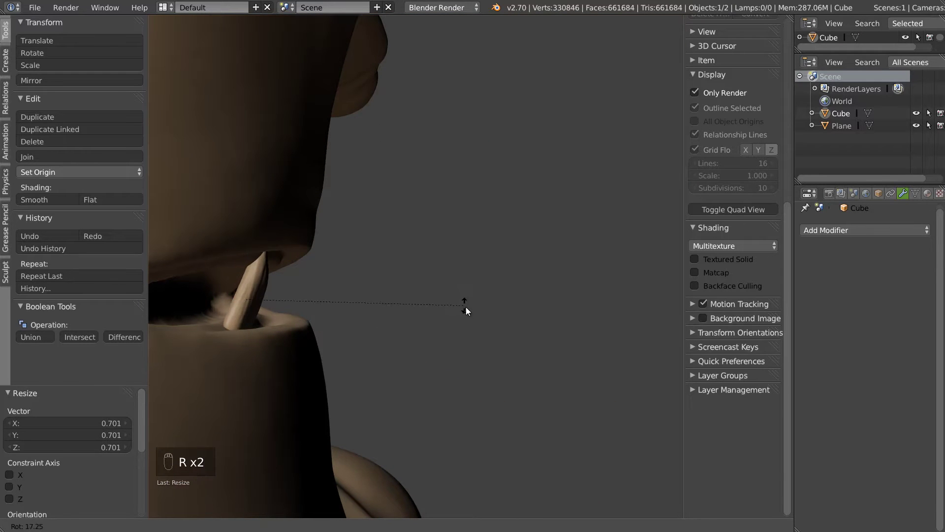
{"action": "left_click", "coordinate": [465, 306]}
{"action": "middle_click_drag", "start_coordinate": [465, 304], "coordinate": [517, 219]}
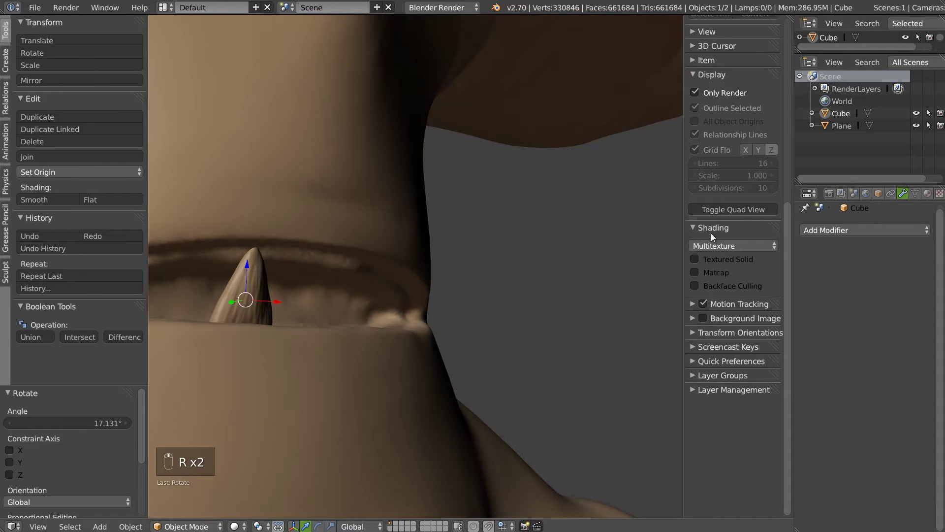
- Turn on Matcap shading, then sink the tooth's base into the lower gum and adjust its tilt with trackball rotation
{"action": "left_click", "coordinate": [695, 272]}
{"action": "middle_click_drag", "start_coordinate": [311, 292], "coordinate": [249, 302]}
{"action": "left_click_drag", "start_coordinate": [248, 303], "coordinate": [236, 318]}
{"action": "middle_click_drag", "start_coordinate": [237, 317], "coordinate": [328, 308]}
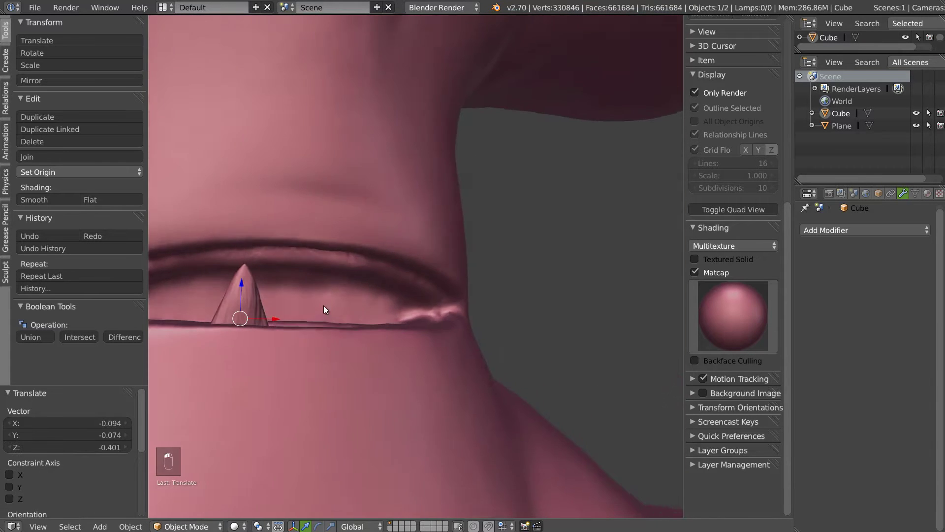
{"action": "left_click_drag", "start_coordinate": [237, 322], "coordinate": [238, 338]}
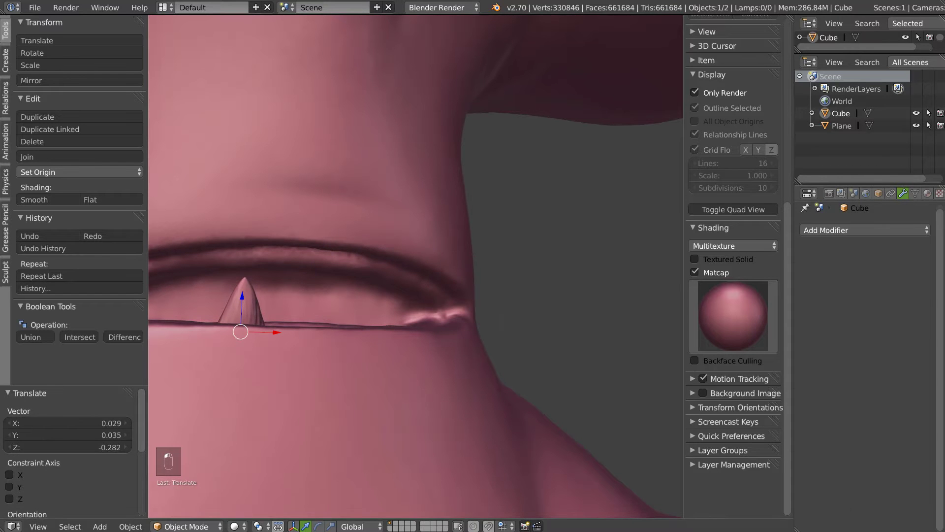
{"action": "middle_click_drag", "start_coordinate": [348, 292], "coordinate": [383, 309]}
{"action": "key", "text": "r"}
{"action": "key", "text": "r"}
{"action": "left_click", "coordinate": [301, 330]}
- Duplicate the tooth toward the left mouth corner and move the original back onto the lower gum beside the copy
{"action": "key", "text": "shift+d"}
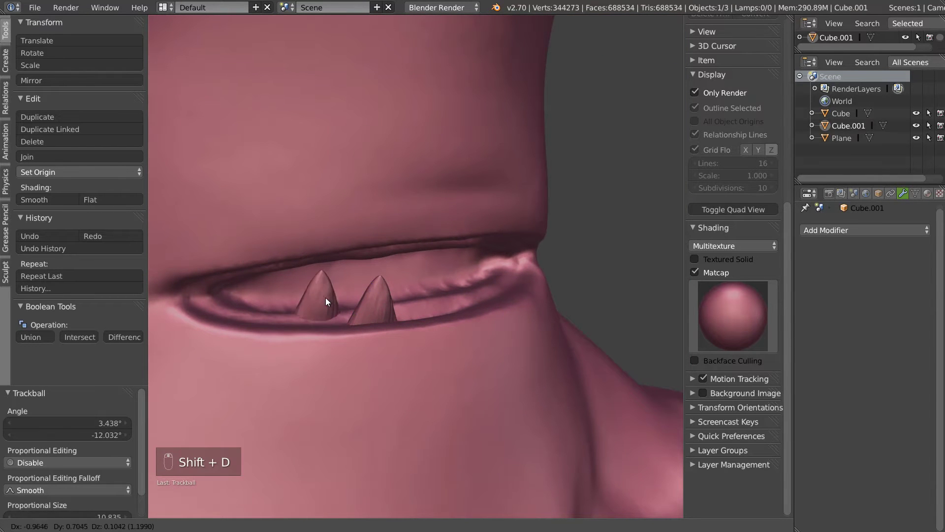
{"action": "left_click", "coordinate": [327, 307]}
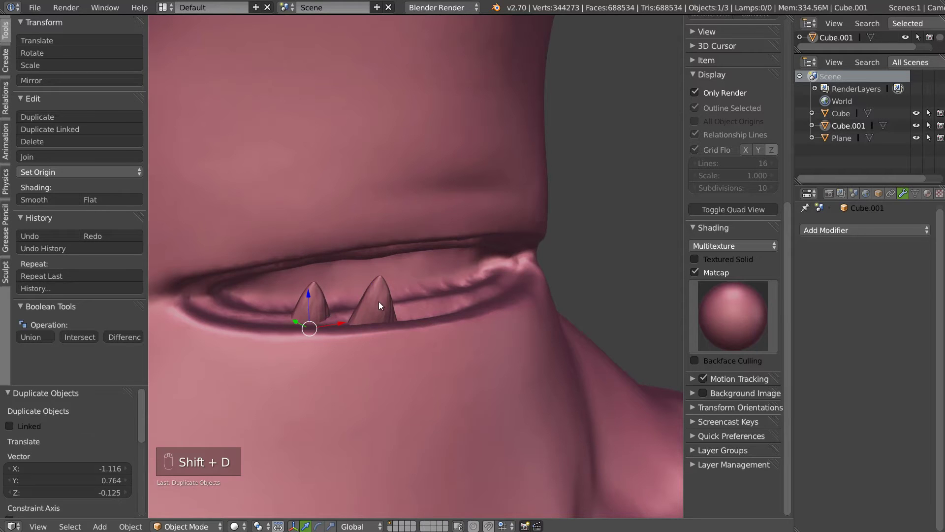
{"action": "right_click", "coordinate": [372, 313]}
{"action": "middle_click_drag", "start_coordinate": [435, 319], "coordinate": [282, 315]}
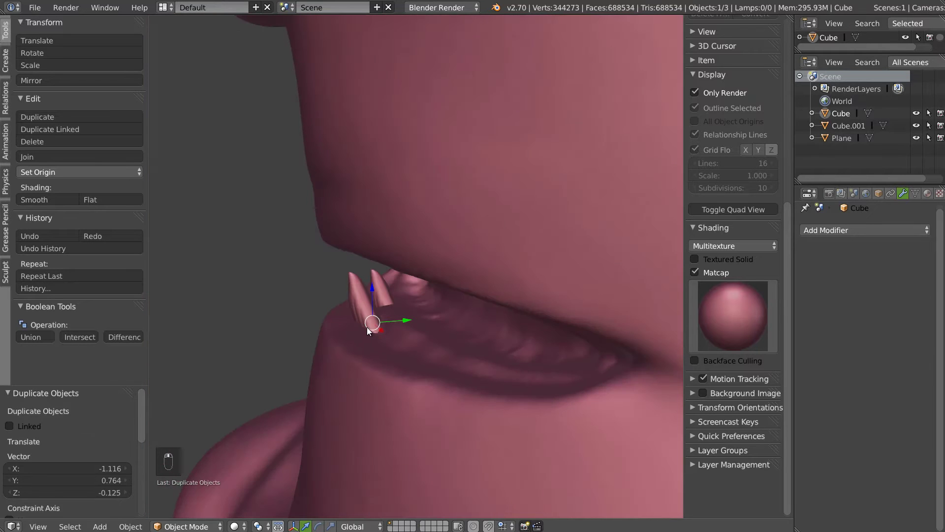
{"action": "left_click_drag", "start_coordinate": [370, 325], "coordinate": [392, 317]}
{"action": "left_click", "coordinate": [392, 317]}
{"action": "middle_click_drag", "start_coordinate": [353, 317], "coordinate": [401, 320]}
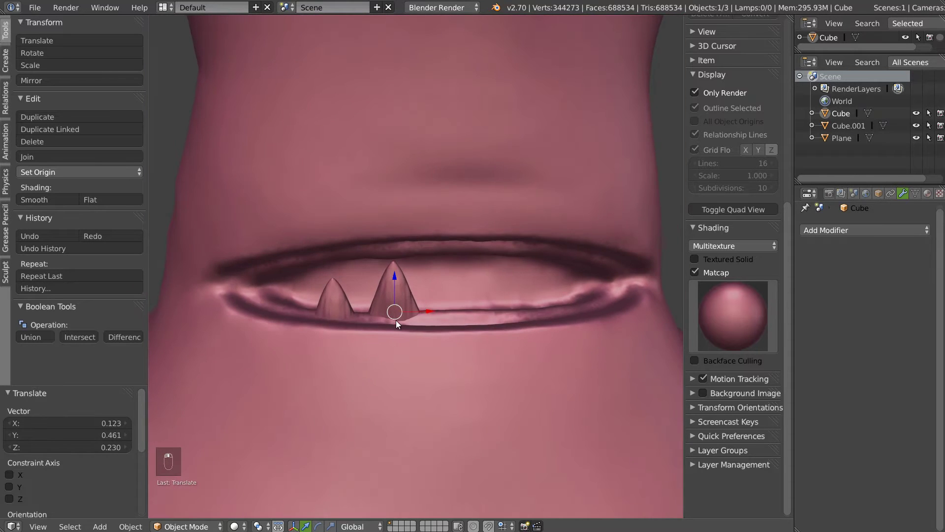
{"action": "key", "text": "g"}
{"action": "left_click", "coordinate": [394, 323]}
{"action": "left_click_drag", "start_coordinate": [394, 323], "coordinate": [394, 316]}
- Scale the original tooth to about 0.79 and resize the duplicate beside it
{"action": "key", "text": "s"}
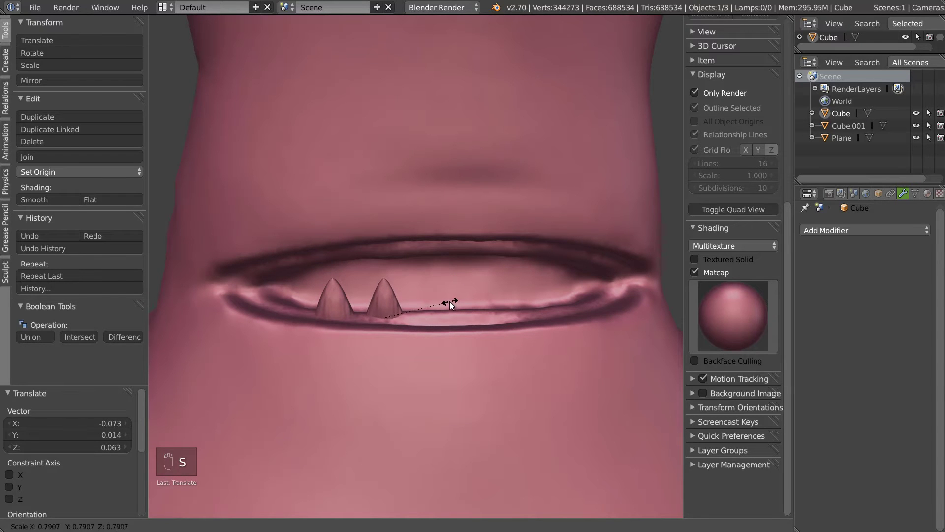
{"action": "left_click", "coordinate": [450, 302]}
{"action": "right_click", "coordinate": [338, 300]}
{"action": "key", "text": "s"}
{"action": "left_click", "coordinate": [434, 296]}
- Shift the duplicate tooth along the gum and rotate it about Z to follow the jaw's curve
{"action": "middle_click_drag", "start_coordinate": [340, 301], "coordinate": [380, 333]}
{"action": "left_click_drag", "start_coordinate": [309, 319], "coordinate": [304, 318]}
{"action": "middle_click_drag", "start_coordinate": [303, 317], "coordinate": [387, 305]}
{"action": "key", "text": "r"}
{"action": "key", "text": "z"}
{"action": "left_click", "coordinate": [416, 320]}
{"action": "middle_click_drag", "start_coordinate": [417, 320], "coordinate": [334, 329]}
{"action": "mouse_move", "coordinate": [334, 330]}
{"action": "left_mouse_down"}
{"action": "mouse_move", "coordinate": [351, 323]}
{"action": "mouse_move", "coordinate": [340, 315]}
{"action": "left_mouse_up"}
- Add two more tooth copies along the lower gum toward the left mouth corner
{"action": "middle_click_drag", "start_coordinate": [340, 316], "coordinate": [234, 314]}
{"action": "key", "text": "shift+d"}
{"action": "left_click", "coordinate": [295, 330]}
{"action": "key", "text": "shift+d"}
{"action": "left_click", "coordinate": [260, 321]}
{"action": "left_click_drag", "start_coordinate": [258, 326], "coordinate": [251, 316]}
- Duplicate a tooth toward the middle of the lower gum, even out the spacing and slightly rotate the new copy
{"action": "right_click", "coordinate": [347, 330]}
{"action": "middle_click_drag", "start_coordinate": [357, 333], "coordinate": [340, 326]}
{"action": "key", "text": "shift+d"}
{"action": "left_click", "coordinate": [396, 335]}
{"action": "right_click", "coordinate": [343, 336]}
{"action": "left_click_drag", "start_coordinate": [344, 338], "coordinate": [337, 338]}
{"action": "mouse_move", "coordinate": [376, 342]}
{"action": "right_mouse_down"}
{"action": "mouse_move", "coordinate": [386, 336]}
{"action": "mouse_move", "coordinate": [377, 335]}
{"action": "right_mouse_up"}
{"action": "middle_click_drag", "start_coordinate": [371, 312], "coordinate": [382, 340]}
{"action": "key", "text": "r"}
{"action": "key", "text": "r"}
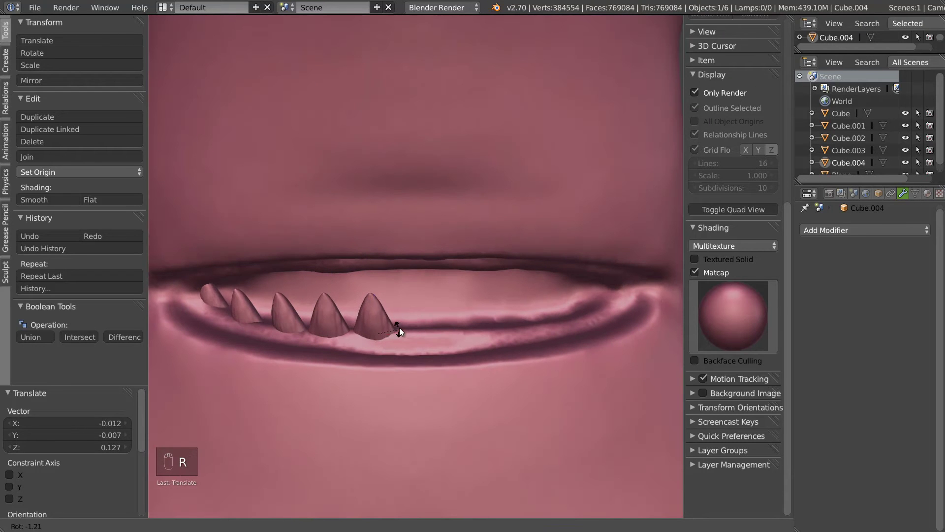
{"action": "left_click", "coordinate": [382, 337]}
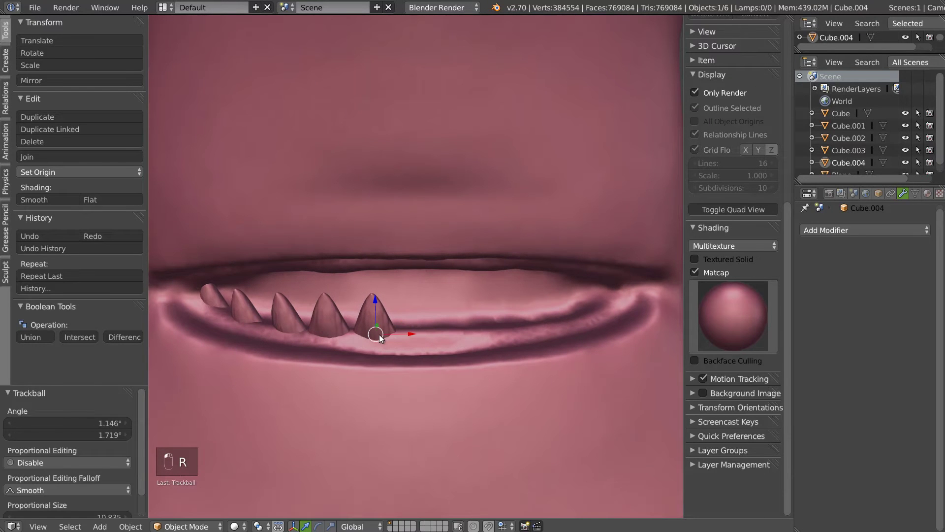
- Duplicate the newest tooth about 0.976 along X, nudge it onto the gum and adjust its tilt
{"action": "key", "text": "shift+d"}
{"action": "left_click", "coordinate": [437, 337]}
{"action": "middle_click_drag", "start_coordinate": [436, 337], "coordinate": [446, 302]}
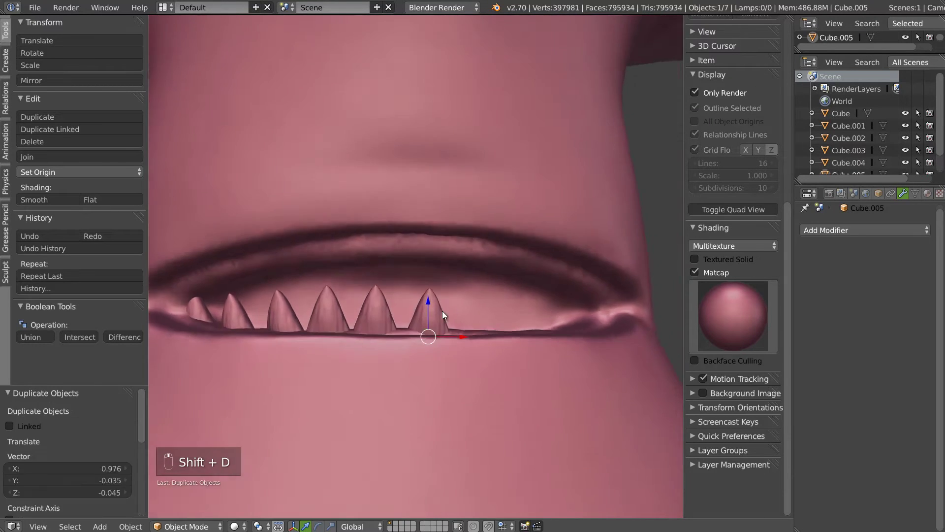
{"action": "left_click_drag", "start_coordinate": [432, 337], "coordinate": [429, 334]}
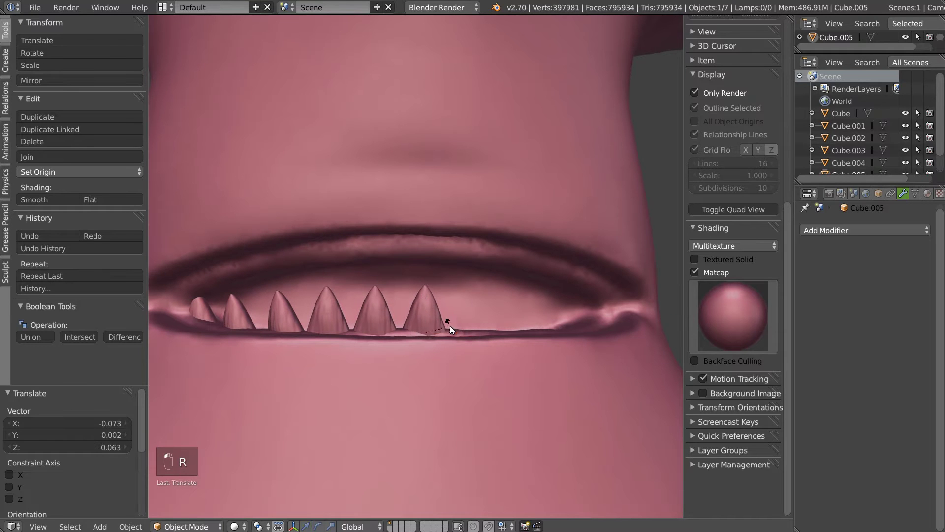
{"action": "key", "text": "r"}
{"action": "key", "text": "r"}
{"action": "left_click", "coordinate": [464, 323]}
- Duplicate the tooth about 0.983 along X just past the gum's middle, trackball-rotate it and nudge it into place
{"action": "middle_click_drag", "start_coordinate": [463, 323], "coordinate": [482, 335]}
{"action": "key", "text": "shift+d"}
{"action": "left_click", "coordinate": [488, 336]}
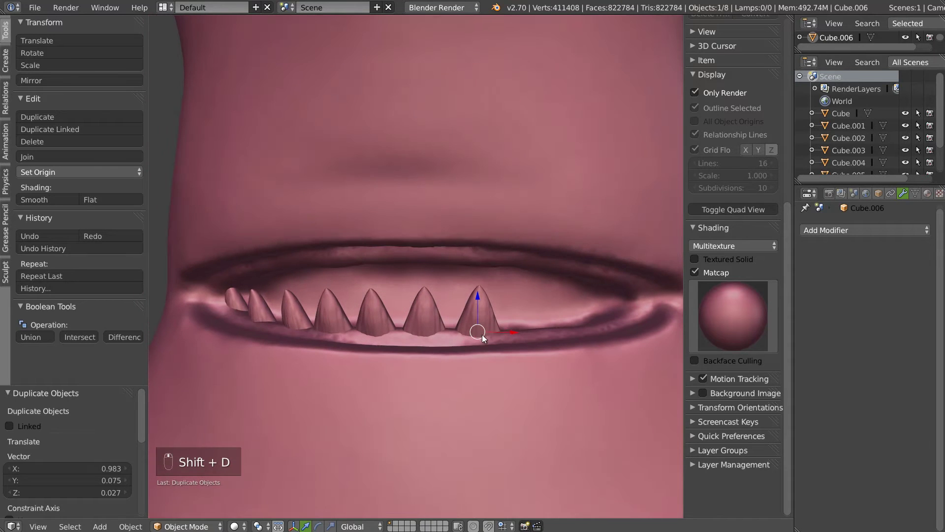
{"action": "key", "text": "r"}
{"action": "key", "text": "r"}
{"action": "left_click", "coordinate": [509, 322]}
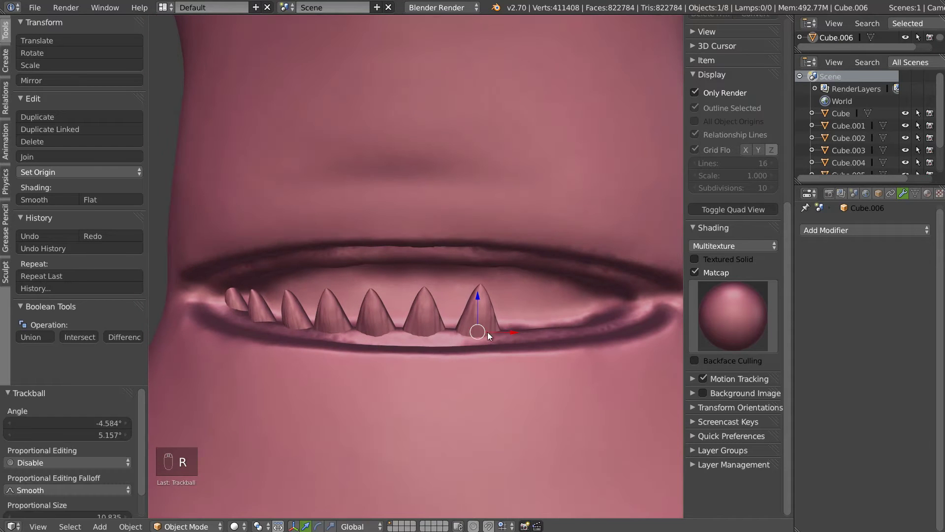
{"action": "right_click_drag", "start_coordinate": [475, 340], "coordinate": [478, 337]}
- Add an eighth tooth on the right half of the lower gum, seating and rotating it to follow the curve
{"action": "middle_click_drag", "start_coordinate": [478, 337], "coordinate": [534, 338]}
{"action": "key", "text": "shift+d"}
{"action": "left_click", "coordinate": [512, 321]}
{"action": "right_click_drag", "start_coordinate": [534, 338], "coordinate": [542, 338]}
{"action": "mouse_move", "coordinate": [541, 338]}
{"action": "middle_mouse_down"}
{"action": "mouse_move", "coordinate": [460, 307]}
{"action": "mouse_move", "coordinate": [531, 346]}
{"action": "middle_mouse_up"}
{"action": "right_click_drag", "start_coordinate": [531, 346], "coordinate": [516, 330]}
{"action": "middle_click_drag", "start_coordinate": [470, 311], "coordinate": [526, 333]}
{"action": "right_click_drag", "start_coordinate": [527, 333], "coordinate": [523, 332]}
{"action": "middle_click_drag", "start_coordinate": [524, 331], "coordinate": [465, 321]}
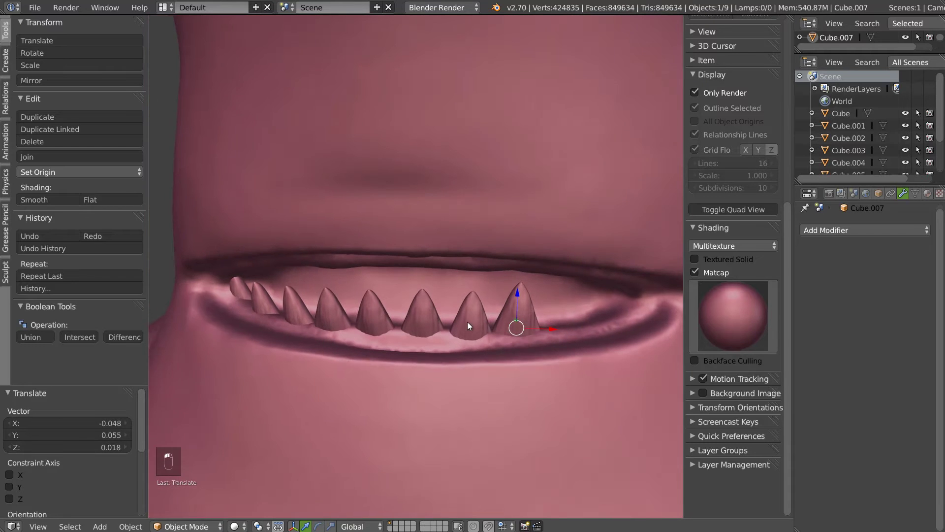
{"action": "key", "text": "r"}
{"action": "key", "text": "r"}
{"action": "left_click", "coordinate": [550, 341]}
{"action": "left_click_drag", "start_coordinate": [519, 298], "coordinate": [528, 313]}
- Add a ninth tooth further toward the right mouth corner, rotating and repositioning it to match the gum
{"action": "middle_click_drag", "start_coordinate": [528, 313], "coordinate": [569, 339]}
{"action": "key", "text": "shift+d"}
{"action": "left_click", "coordinate": [548, 333]}
{"action": "key", "text": "r"}
{"action": "key", "text": "r"}
{"action": "left_click", "coordinate": [576, 344]}
{"action": "left_click_drag", "start_coordinate": [567, 342], "coordinate": [526, 318]}
{"action": "middle_click_drag", "start_coordinate": [526, 317], "coordinate": [580, 332]}
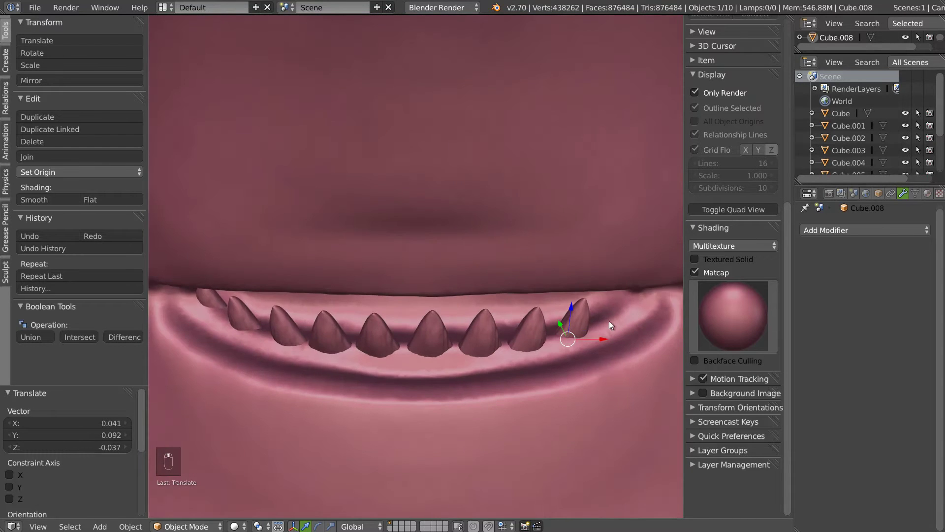
- Duplicate a last tooth at the right mouth corner, adjust its tilt and lower it 0.333 along Z
{"action": "key", "text": "shift+d"}
{"action": "left_click", "coordinate": [637, 318]}
{"action": "middle_click_drag", "start_coordinate": [637, 318], "coordinate": [614, 320]}
{"action": "left_click_drag", "start_coordinate": [615, 320], "coordinate": [628, 326]}
{"action": "mouse_move", "coordinate": [628, 325]}
{"action": "middle_mouse_down"}
{"action": "mouse_move", "coordinate": [611, 317]}
{"action": "mouse_move", "coordinate": [635, 321]}
{"action": "middle_mouse_up"}
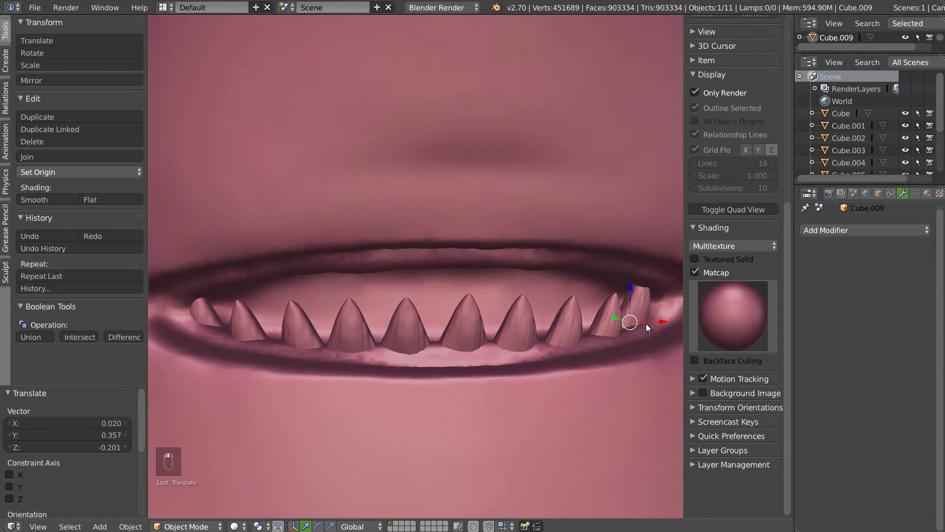
{"action": "key", "text": "r"}
{"action": "key", "text": "r"}
{"action": "left_click", "coordinate": [653, 327]}
{"action": "key", "text": "g"}
{"action": "key", "text": "z"}
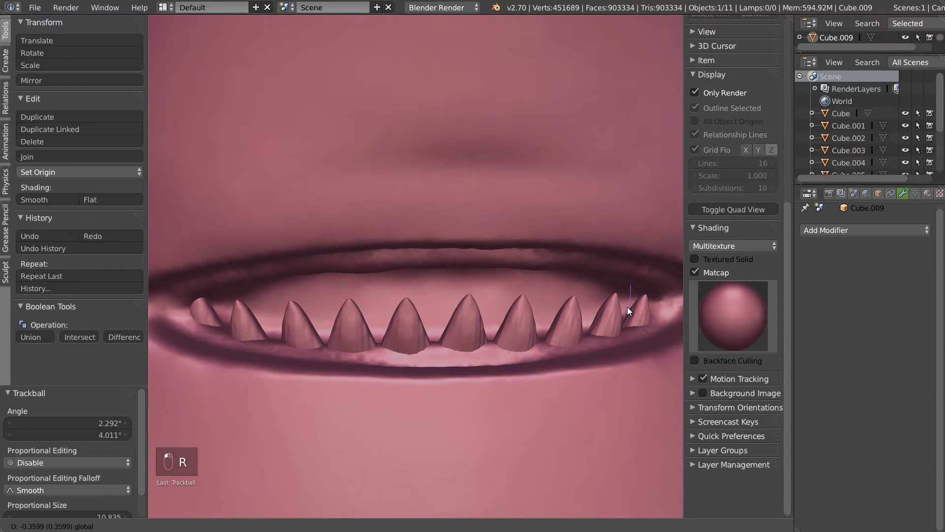
{"action": "left_click", "coordinate": [627, 308]}
{"action": "middle_click_drag", "start_coordinate": [627, 308], "coordinate": [453, 306]}
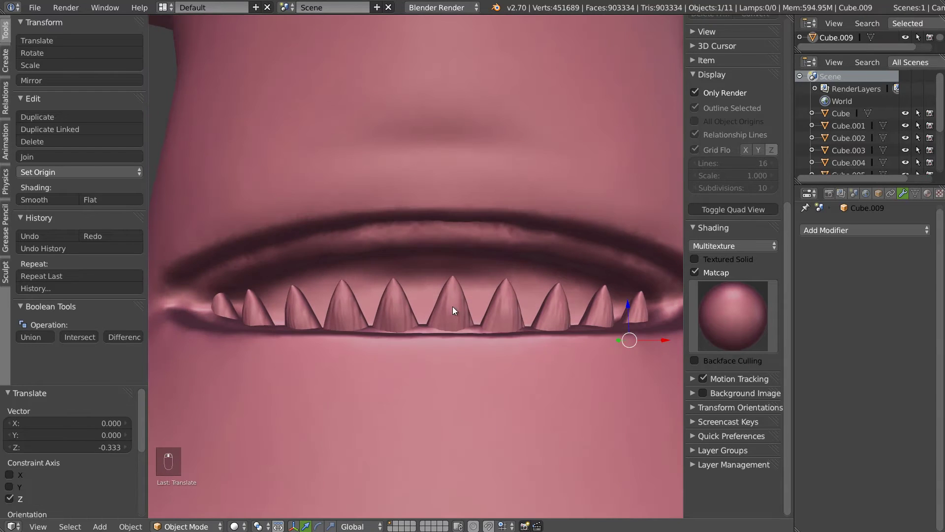
- Duplicate the middle lower tooth, raise it to the upper gum and rotate it 170.771° so it points down
{"action": "left_click", "coordinate": [457, 290]}
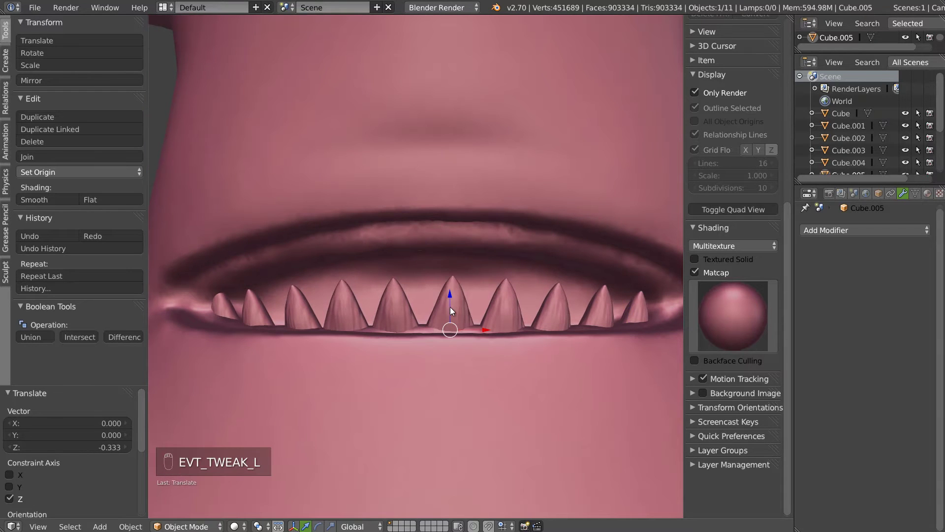
{"action": "key", "text": "shift+d"}
{"action": "left_click", "coordinate": [434, 246]}
{"action": "key", "text": "r"}
{"action": "left_click", "coordinate": [465, 318]}
{"action": "middle_click_drag", "start_coordinate": [465, 318], "coordinate": [442, 278]}
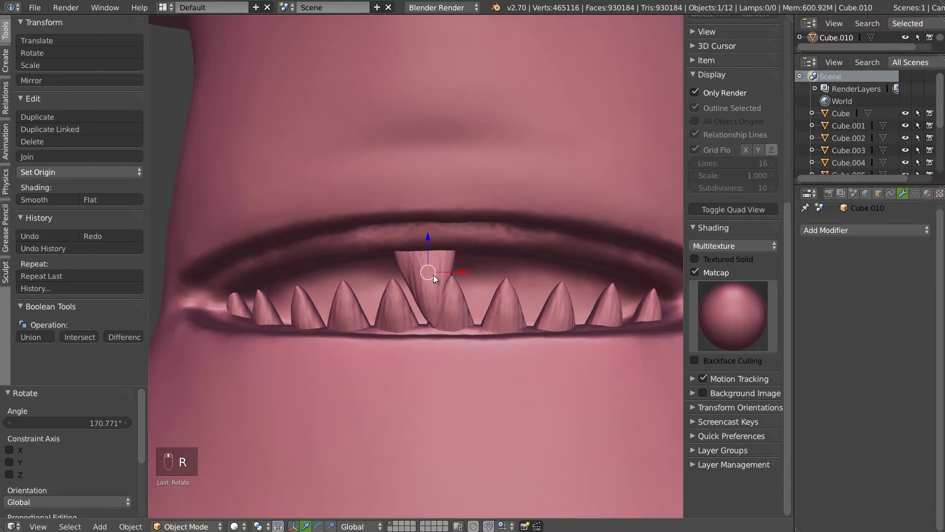
- Raise the inverted tooth slightly and move it -0.127 along Y toward the upper gum
{"action": "left_click_drag", "start_coordinate": [423, 269], "coordinate": [424, 261]}
{"action": "middle_click_drag", "start_coordinate": [493, 266], "coordinate": [447, 266]}
{"action": "key", "text": "g"}
{"action": "key", "text": "y"}
{"action": "left_click", "coordinate": [365, 274]}
{"action": "key", "text": "KP_1"}
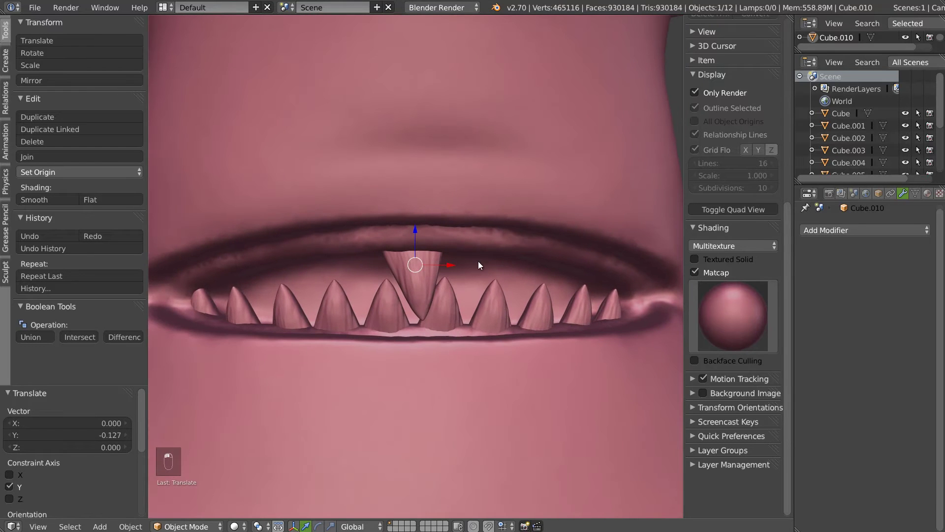
- Trackball-rotate the upper tooth to face forward, roll it 6.76° upright and raise it along Z into the gum
{"action": "key", "text": "r"}
{"action": "key", "text": "r"}
{"action": "left_click", "coordinate": [481, 244]}
{"action": "key", "text": "r"}
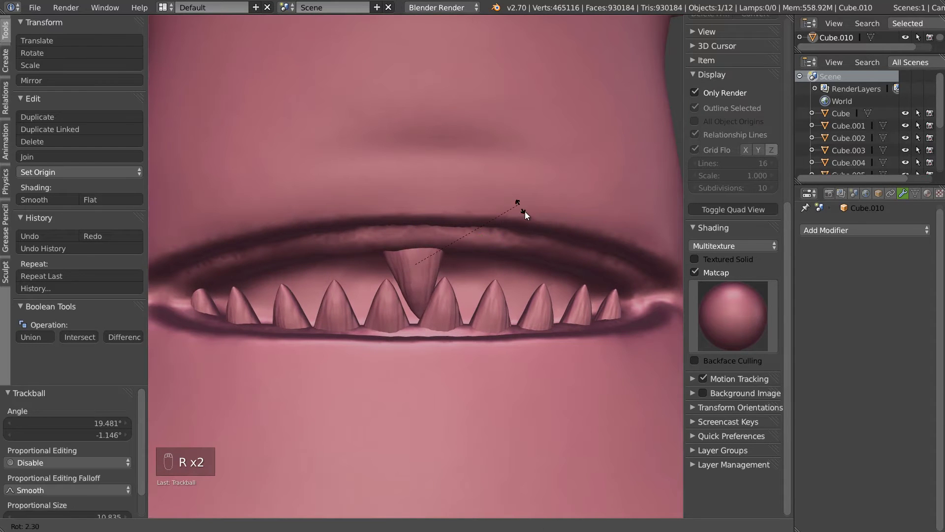
{"action": "left_click", "coordinate": [434, 263]}
{"action": "key", "text": "g"}
{"action": "key", "text": "z"}
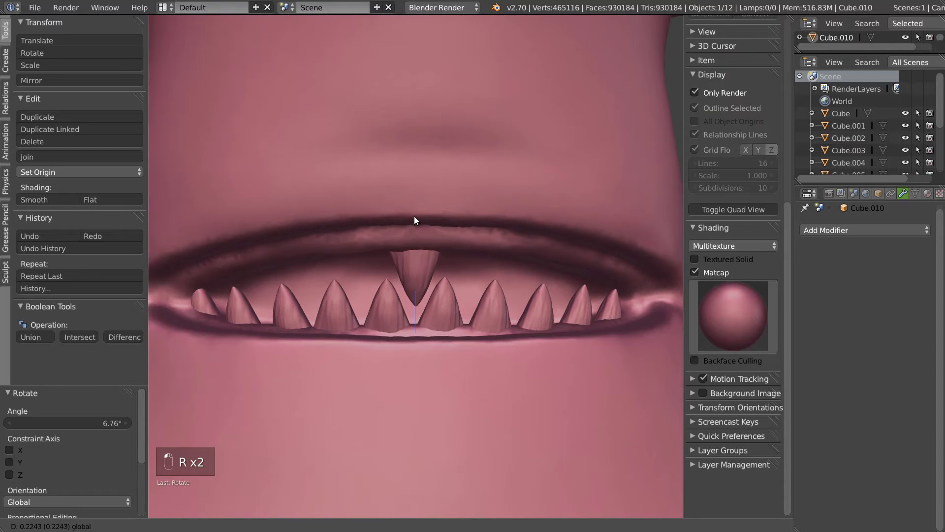
{"action": "left_click", "coordinate": [414, 217]}
- Scale the first upper tooth to 0.885 and move it -0.206 along Y to seat it in the gum
{"action": "key", "text": "s"}
{"action": "left_click", "coordinate": [415, 223]}
{"action": "middle_click_drag", "start_coordinate": [423, 201], "coordinate": [443, 258]}
{"action": "key", "text": "g"}
{"action": "key", "text": "y"}
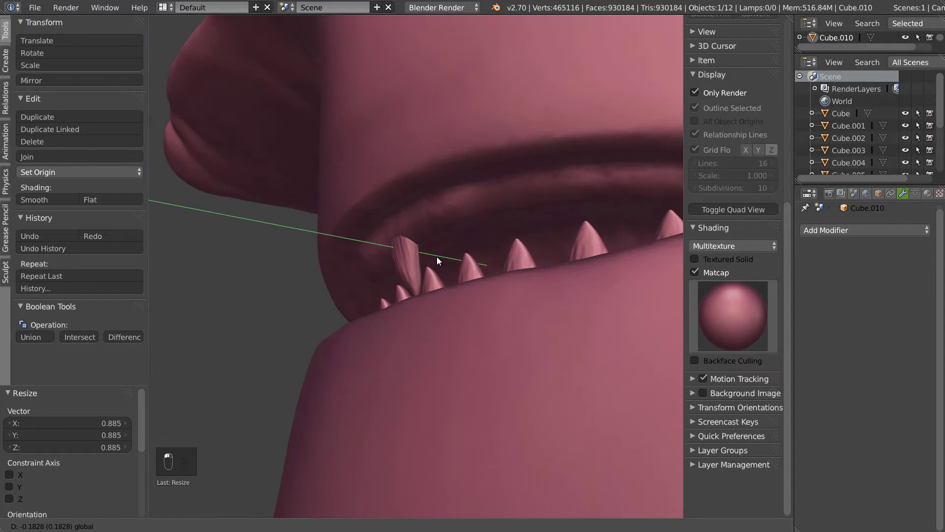
{"action": "left_click", "coordinate": [433, 258]}
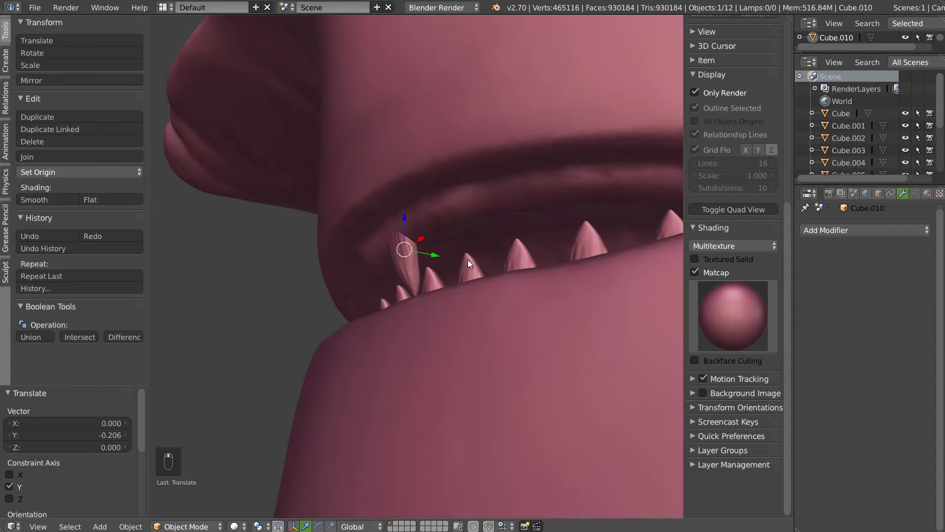
{"action": "key", "text": "KP_1"}
- Duplicate the upper tooth 0.983 along X, shift the copy -0.050 along Y and rotate it 15.36° to follow the gum
{"action": "key", "text": "shift+d"}
{"action": "left_click", "coordinate": [475, 263]}
{"action": "middle_click_drag", "start_coordinate": [475, 264], "coordinate": [472, 213]}
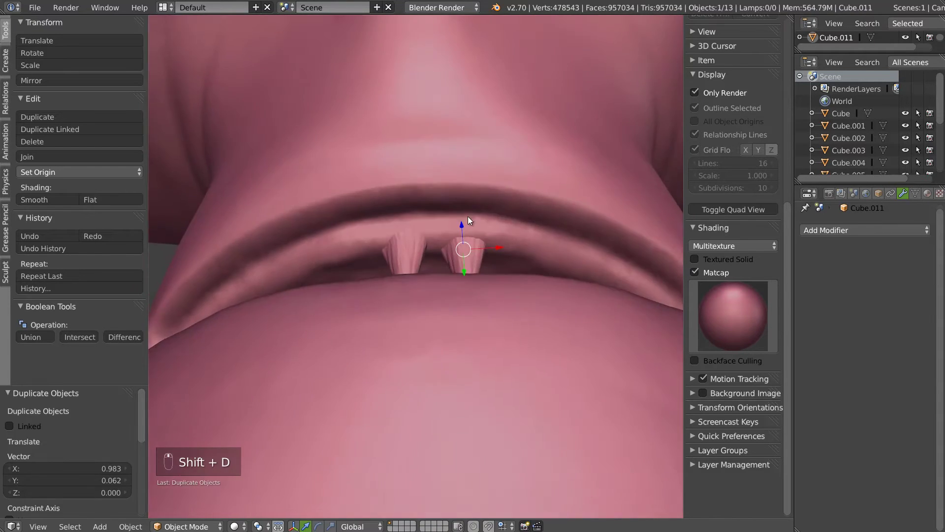
{"action": "left_click_drag", "start_coordinate": [465, 275], "coordinate": [458, 269]}
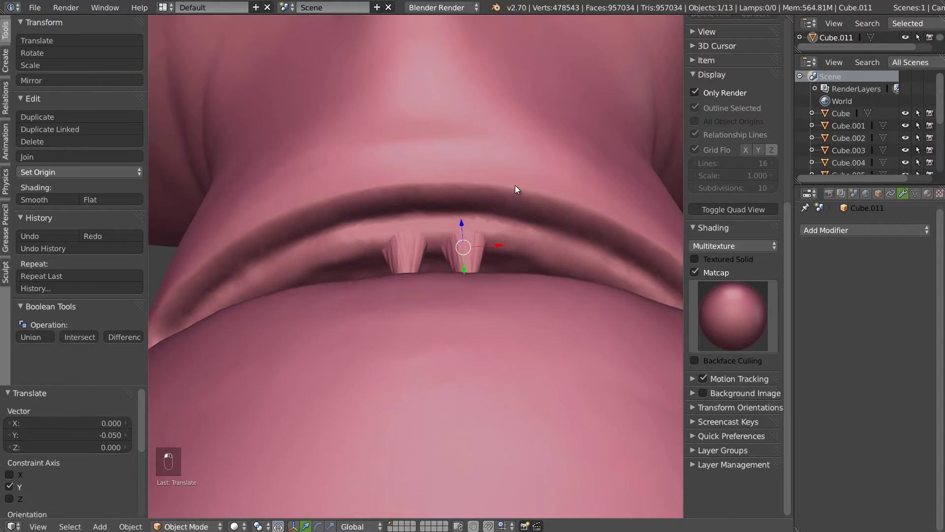
{"action": "key", "text": "r"}
{"action": "left_click", "coordinate": [542, 191]}
{"action": "middle_click_drag", "start_coordinate": [479, 261], "coordinate": [510, 262]}
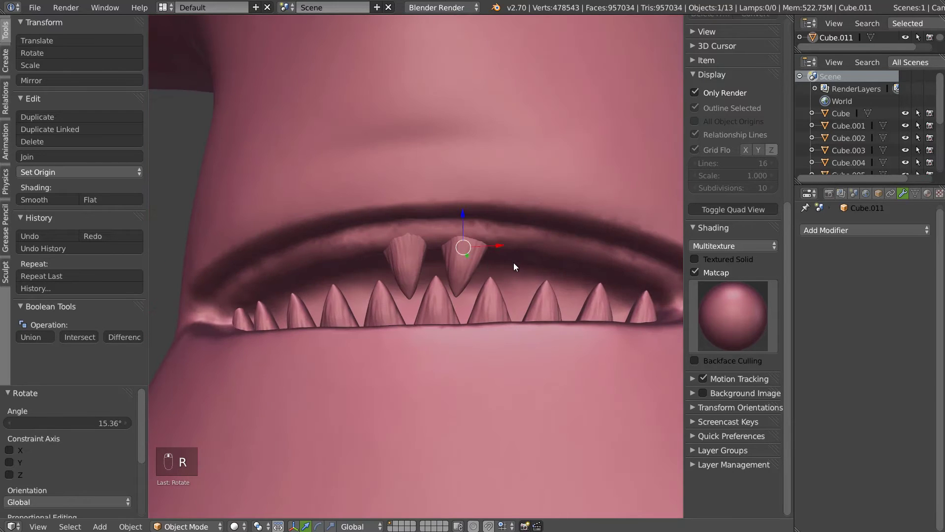
- Trackball-rotate the second upper tooth and roll it -4.966° to straighten its tilt
{"action": "key", "text": "r"}
{"action": "key", "text": "r"}
{"action": "left_click", "coordinate": [532, 257]}
{"action": "key", "text": "r"}
{"action": "left_click", "coordinate": [575, 219]}
{"action": "middle_click_drag", "start_coordinate": [521, 277], "coordinate": [506, 253]}
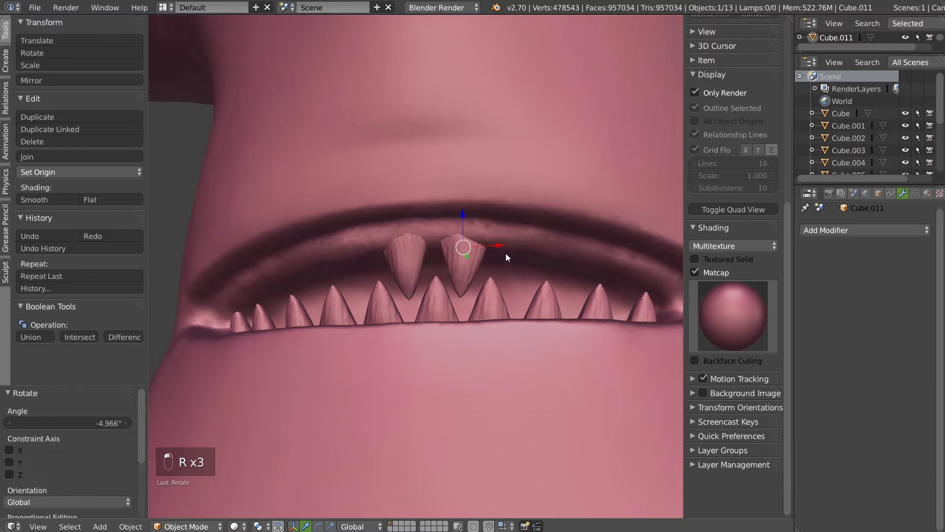
- Duplicate a third upper tooth to the right, raise it 0.076, shrink it to about 0.81 and rotate it 12.864° to fit the gum
{"action": "key", "text": "shift+d"}
{"action": "left_click", "coordinate": [534, 243]}
{"action": "left_click_drag", "start_coordinate": [519, 225], "coordinate": [520, 216]}
{"action": "key", "text": "s"}
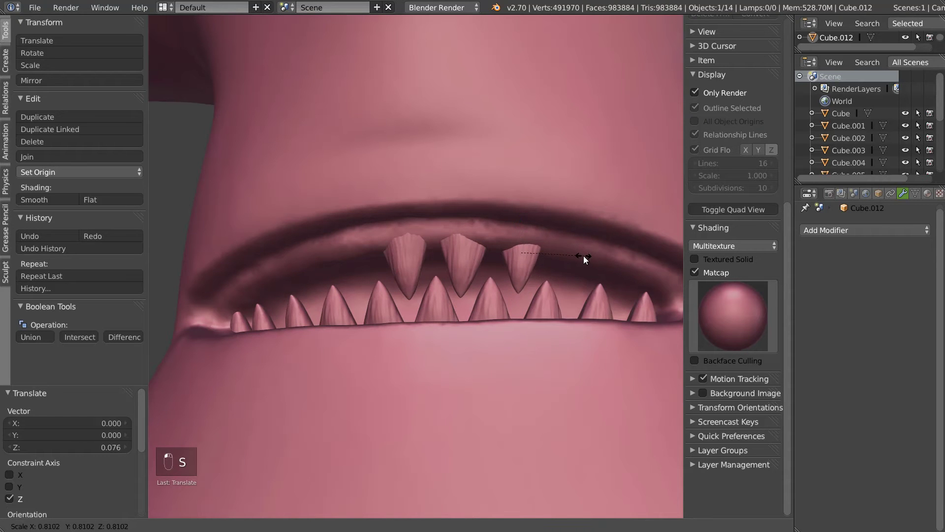
{"action": "left_click", "coordinate": [586, 259]}
{"action": "middle_click_drag", "start_coordinate": [586, 260], "coordinate": [515, 255]}
{"action": "key", "text": "r"}
{"action": "left_click", "coordinate": [587, 180]}
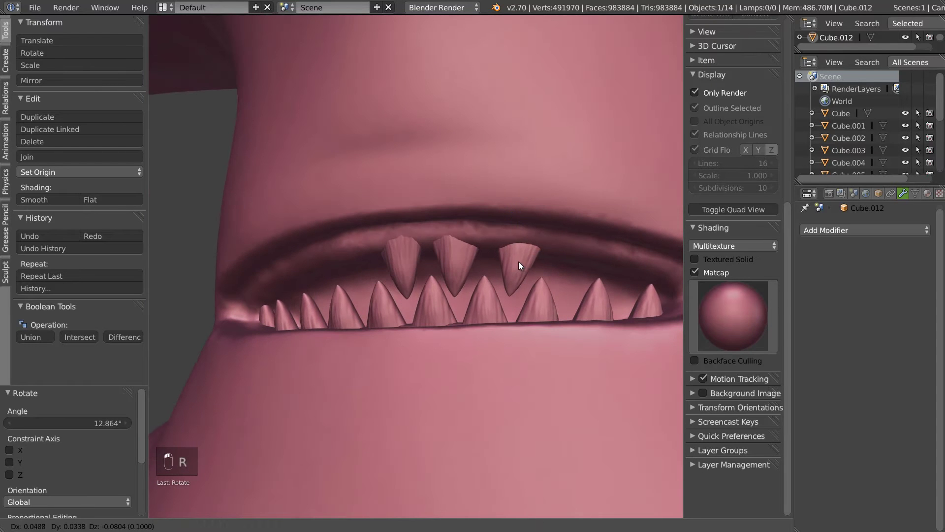
{"action": "left_click_drag", "start_coordinate": [518, 262], "coordinate": [544, 266]}
{"action": "middle_click_drag", "start_coordinate": [546, 252], "coordinate": [538, 250]}
- Duplicate a fourth upper tooth 0.833 along X and 0.365 along Y, trackball-rotating it by -12.605° and 6.875°
{"action": "key", "text": "shift+d"}
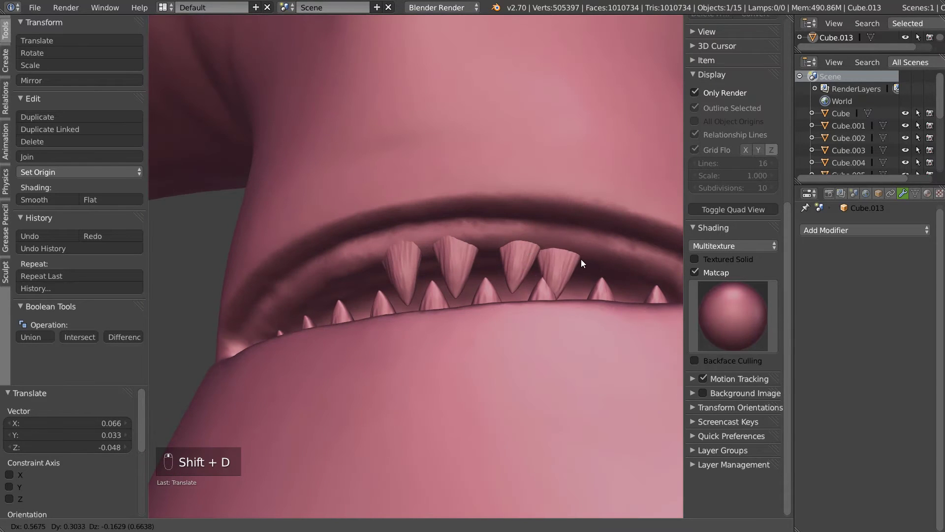
{"action": "left_click", "coordinate": [594, 254]}
{"action": "middle_click_drag", "start_coordinate": [594, 262], "coordinate": [594, 262]}
{"action": "key", "text": "r"}
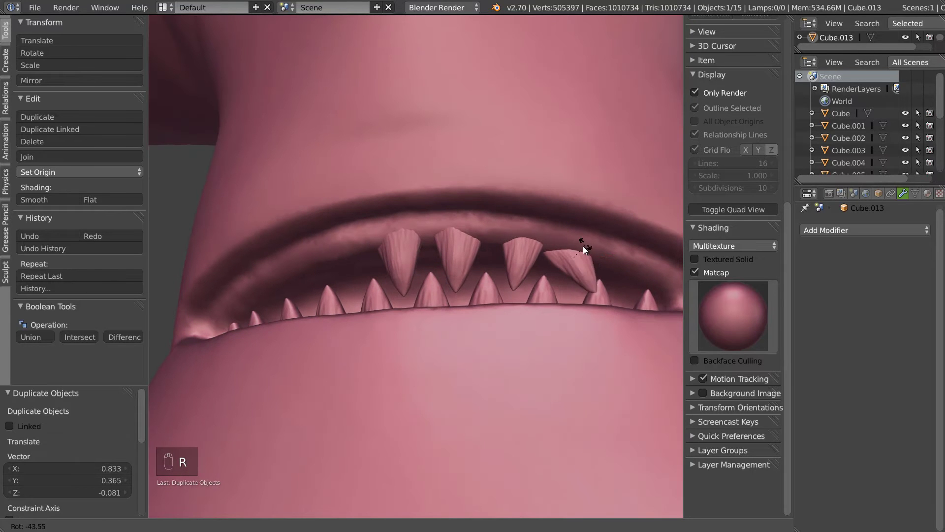
{"action": "right_click", "coordinate": [586, 250]}
{"action": "key", "text": "apostrophe"}
{"action": "key", "text": "apostrophe"}
{"action": "key", "text": "r"}
{"action": "key", "text": "r"}
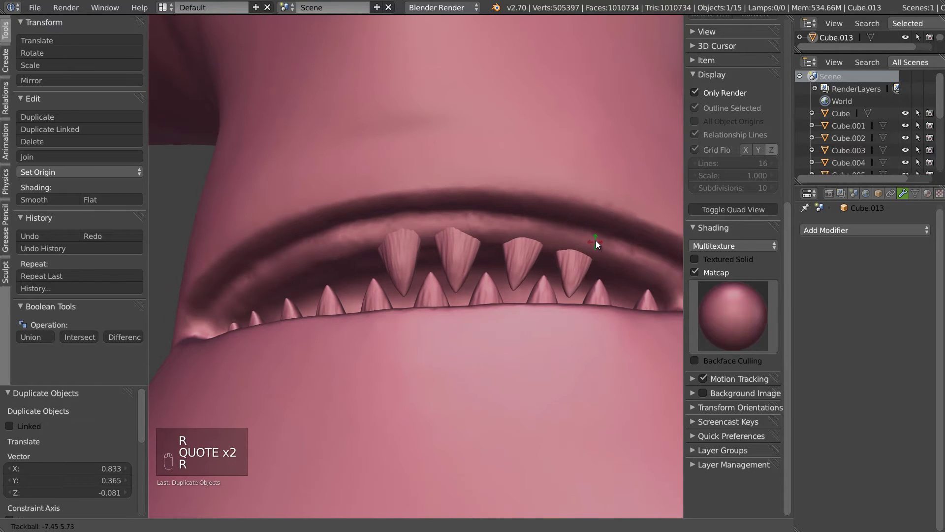
{"action": "left_click", "coordinate": [591, 253]}
{"action": "middle_click_drag", "start_coordinate": [584, 269], "coordinate": [480, 274]}
- Duplicate a fifth upper tooth near the right mouth corner, offset 0.823 along X and 0.553 along Y
{"action": "key", "text": "shift+d"}
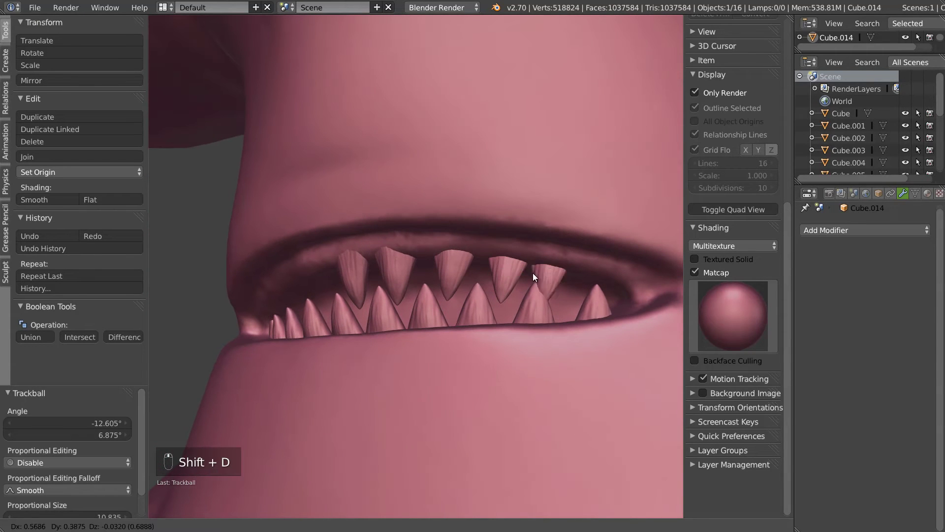
{"action": "left_click", "coordinate": [543, 273]}
{"action": "middle_click_drag", "start_coordinate": [543, 272], "coordinate": [572, 274]}
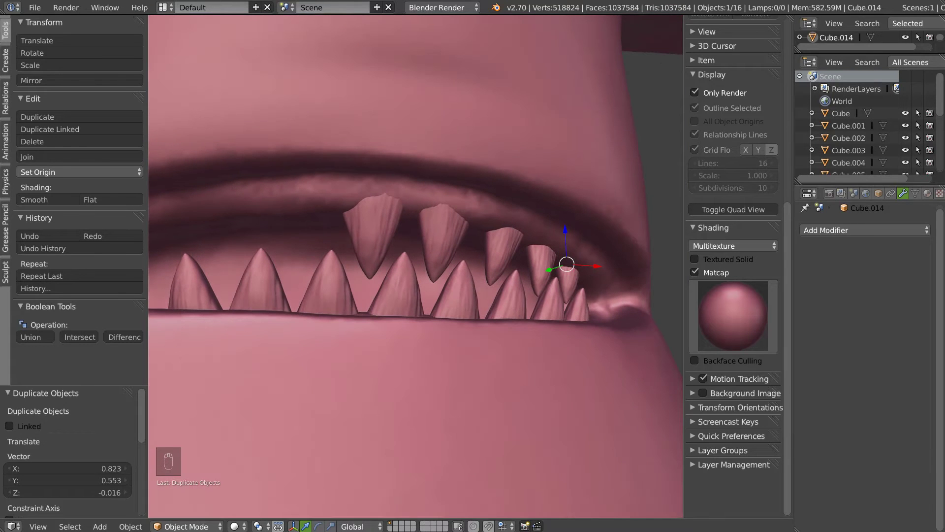
{"action": "middle_click_drag", "start_coordinate": [514, 316], "coordinate": [372, 237]}
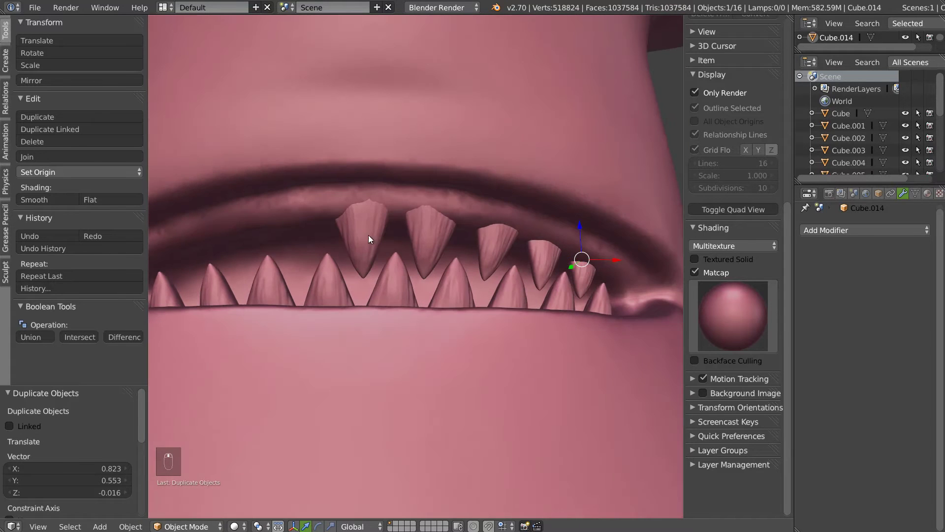
- Duplicate the first upper tooth toward the left half of the gum, nudging the copy up and -0.058 along Y
{"action": "right_click", "coordinate": [362, 246]}
{"action": "middle_click_drag", "start_coordinate": [364, 254], "coordinate": [375, 239]}
{"action": "key", "text": "shift+d"}
{"action": "left_click", "coordinate": [304, 233]}
{"action": "mouse_move", "coordinate": [304, 233]}
{"action": "middle_mouse_down"}
{"action": "mouse_move", "coordinate": [291, 212]}
{"action": "mouse_move", "coordinate": [300, 250]}
{"action": "middle_mouse_up"}
{"action": "left_click_drag", "start_coordinate": [299, 248], "coordinate": [299, 243]}
{"action": "middle_click_drag", "start_coordinate": [305, 254], "coordinate": [301, 226]}
{"action": "left_click_drag", "start_coordinate": [302, 226], "coordinate": [302, 224]}
{"action": "middle_click_drag", "start_coordinate": [302, 224], "coordinate": [444, 247]}
{"action": "scroll", "coordinate": [351, 261], "scroll_direction": "down", "scroll_amount": 1}
{"action": "scroll", "coordinate": [413, 278], "scroll_direction": "down", "scroll_amount": 3}
{"action": "scroll", "coordinate": [391, 270], "scroll_direction": "down", "scroll_amount": 5}
{"action": "mouse_move", "coordinate": [390, 269]}
{"action": "middle_mouse_down"}
{"action": "mouse_move", "coordinate": [337, 294]}
{"action": "mouse_move", "coordinate": [403, 268]}
{"action": "middle_mouse_up"}
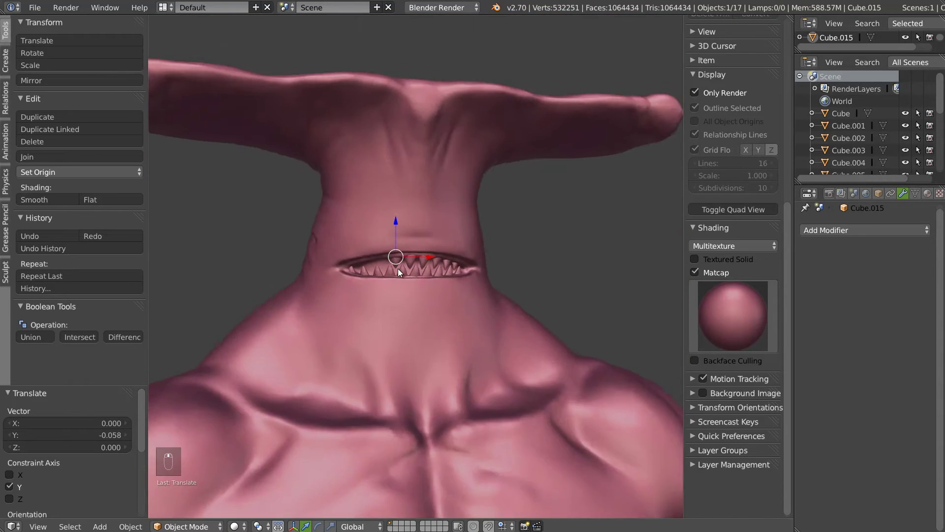
- Duplicate the new left upper tooth further toward the left mouth corner and trackball-rotate it to follow the gum
{"action": "scroll", "coordinate": [410, 225], "scroll_direction": "up", "scroll_amount": 2}
{"action": "scroll", "coordinate": [410, 229], "scroll_direction": "up", "scroll_amount": 3}
{"action": "scroll", "coordinate": [344, 217], "scroll_direction": "up", "scroll_amount": 4}
{"action": "middle_click_drag", "start_coordinate": [351, 252], "coordinate": [410, 274]}
{"action": "key", "text": "shift+d"}
{"action": "left_click", "coordinate": [318, 258]}
{"action": "key", "text": "r"}
{"action": "key", "text": "r"}
{"action": "left_click", "coordinate": [418, 228]}
- Rotate the newest left upper tooth -11.509°, scale it down slightly and nudge it 0.074 along X into the gum
{"action": "key", "text": "r"}
{"action": "left_click", "coordinate": [447, 252]}
{"action": "key", "text": "s"}
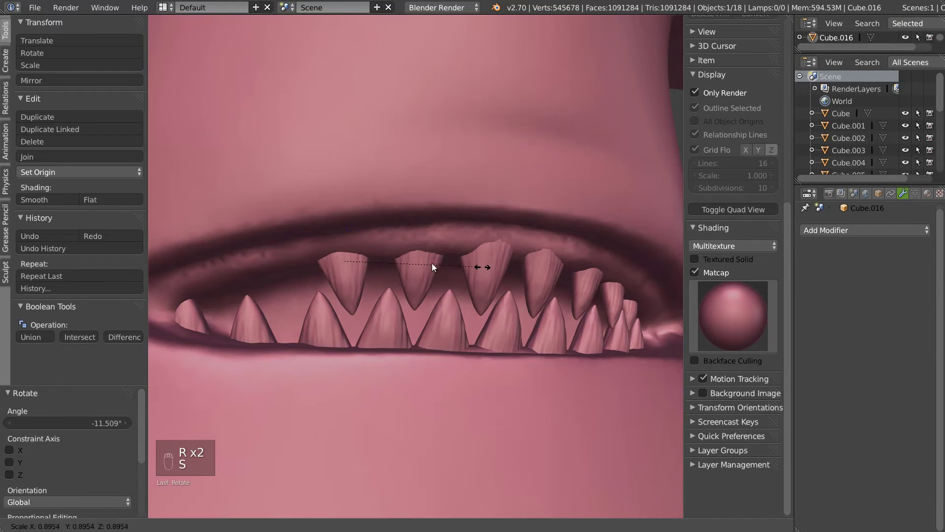
{"action": "left_click", "coordinate": [348, 267]}
{"action": "left_click_drag", "start_coordinate": [347, 267], "coordinate": [354, 266]}
{"action": "middle_click_drag", "start_coordinate": [371, 278], "coordinate": [363, 280]}
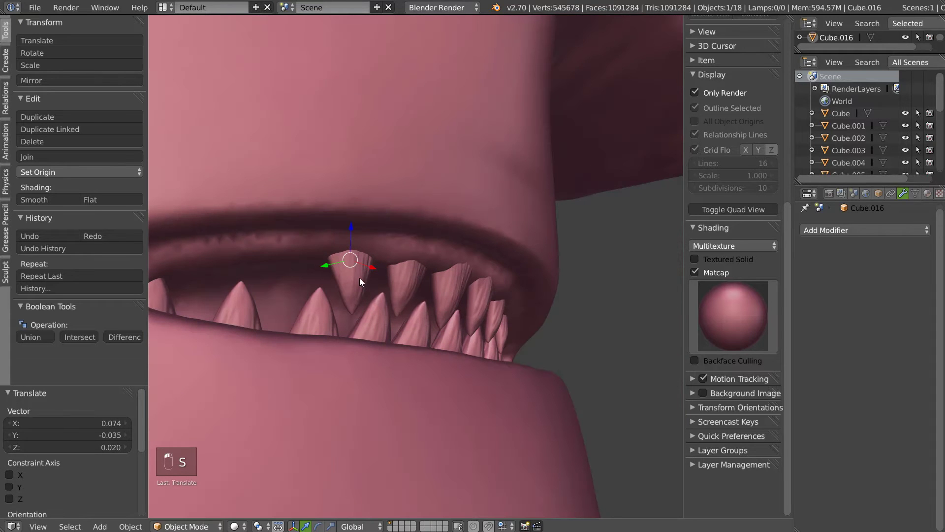
- Duplicate another upper tooth further left and shift the copy -0.367 along X and -0.093 along Y
{"action": "key", "text": "shift+d"}
{"action": "left_click", "coordinate": [289, 261]}
{"action": "scroll", "coordinate": [289, 261], "scroll_direction": "up", "scroll_amount": 3}
{"action": "mouse_move", "coordinate": [289, 261]}
{"action": "middle_mouse_down"}
{"action": "mouse_move", "coordinate": [253, 267]}
{"action": "mouse_move", "coordinate": [302, 265]}
{"action": "middle_mouse_up"}
{"action": "left_click_drag", "start_coordinate": [296, 265], "coordinate": [253, 277]}
{"action": "right_click", "coordinate": [293, 263]}
- Adjust the new left tooth's height against the gum and trackball-rotate it by 1.146° and -9.167°
{"action": "mouse_move", "coordinate": [253, 282]}
{"action": "middle_mouse_down"}
{"action": "mouse_move", "coordinate": [338, 288]}
{"action": "mouse_move", "coordinate": [247, 267]}
{"action": "middle_mouse_up"}
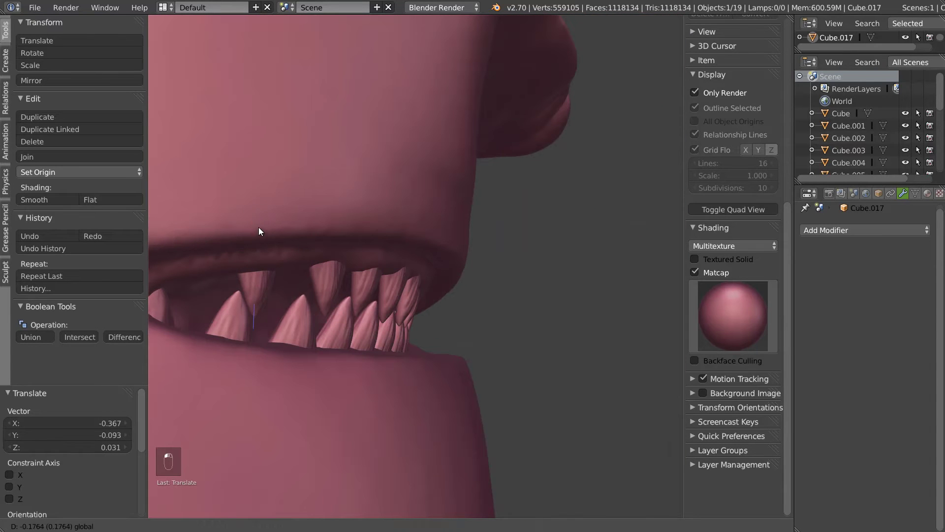
{"action": "left_click_drag", "start_coordinate": [228, 265], "coordinate": [240, 263]}
{"action": "middle_click_drag", "start_coordinate": [240, 264], "coordinate": [352, 276]}
{"action": "key", "text": "r"}
{"action": "key", "text": "r"}
{"action": "left_click", "coordinate": [327, 234]}
- Duplicate a last upper tooth at the left mouth corner and position it along X
{"action": "key", "text": "shift+d"}
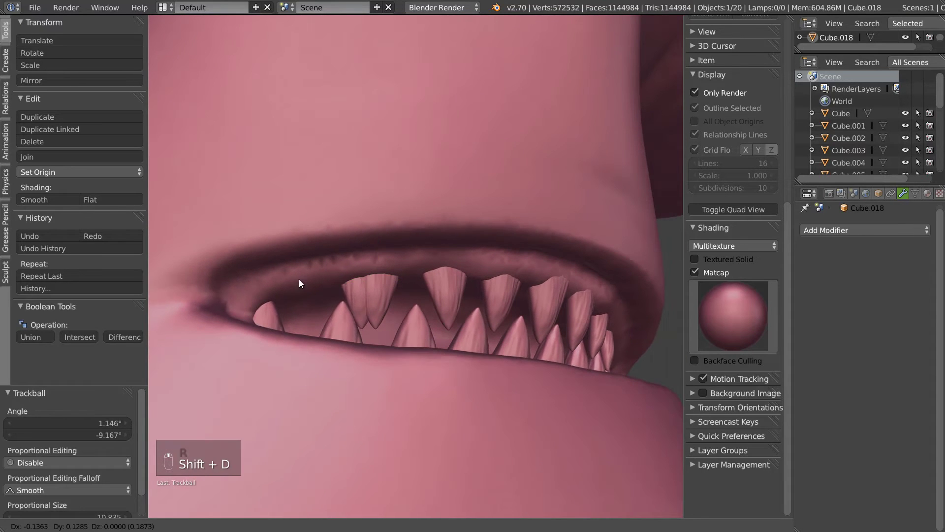
{"action": "left_click", "coordinate": [292, 282]}
{"action": "scroll", "coordinate": [297, 281], "scroll_direction": "up", "scroll_amount": 3}
{"action": "key", "text": "g"}
{"action": "key", "text": "x"}
{"action": "left_click", "coordinate": [327, 274]}
{"action": "scroll", "coordinate": [326, 275], "scroll_direction": "down", "scroll_amount": 3}
{"action": "middle_click_drag", "start_coordinate": [373, 297], "coordinate": [272, 278]}
- Move the left corner tooth -0.176 along Y and trackball-rotate it -17.189° to match the gum's curve
{"action": "key", "text": "g"}
{"action": "key", "text": "y"}
{"action": "left_click", "coordinate": [338, 284]}
{"action": "middle_click_drag", "start_coordinate": [338, 284], "coordinate": [361, 254]}
{"action": "key", "text": "r"}
{"action": "key", "text": "r"}
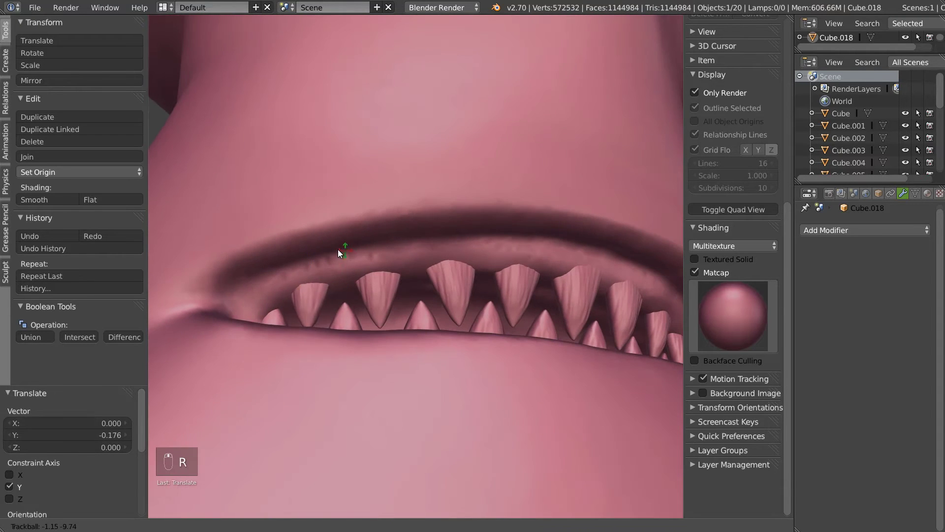
{"action": "left_click", "coordinate": [339, 251]}
{"action": "scroll", "coordinate": [364, 288], "scroll_direction": "down", "scroll_amount": 6}
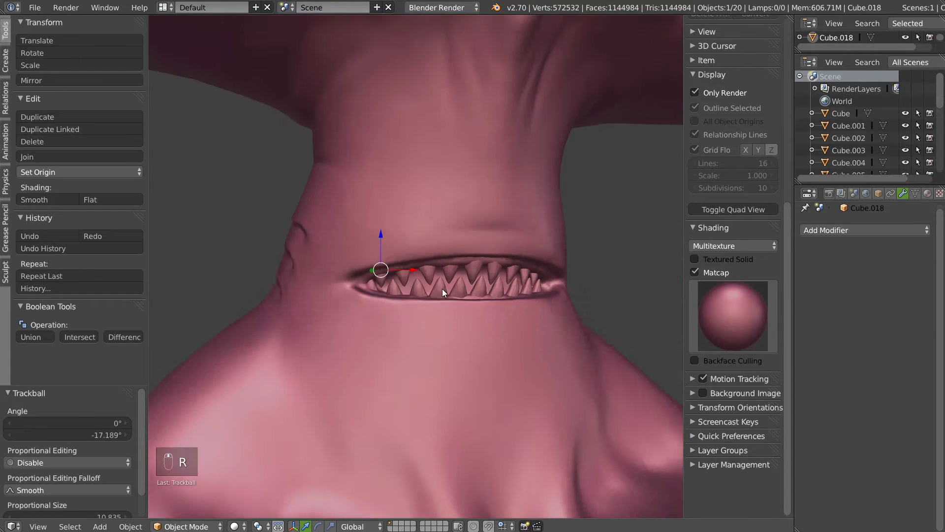
{"action": "scroll", "coordinate": [442, 289], "scroll_direction": "down", "scroll_amount": 2}
{"action": "middle_click_drag", "start_coordinate": [404, 283], "coordinate": [373, 273]}
{"action": "scroll", "coordinate": [481, 215], "scroll_direction": "up", "scroll_amount": 8}
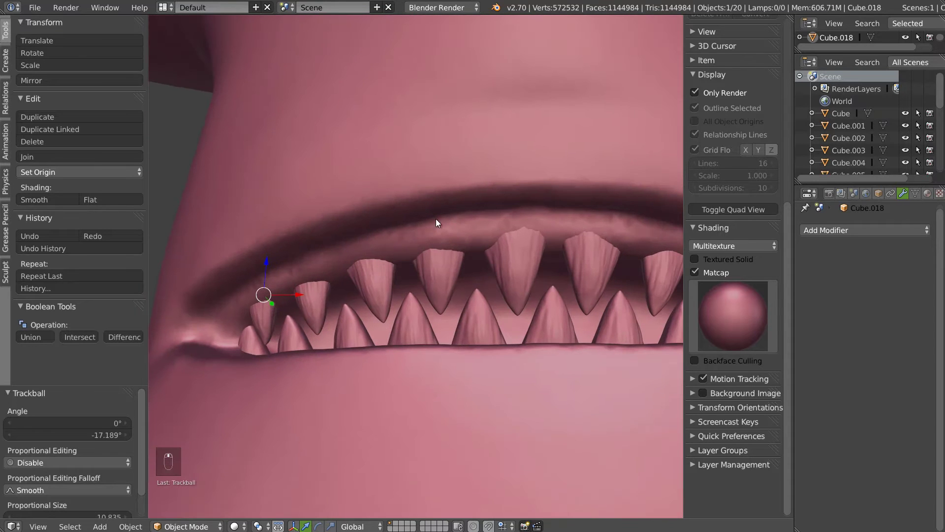
- Select the shark body, enter Sculpt Mode and enable dynamic topology with a detail size of 3%
{"action": "right_click", "coordinate": [408, 187]}
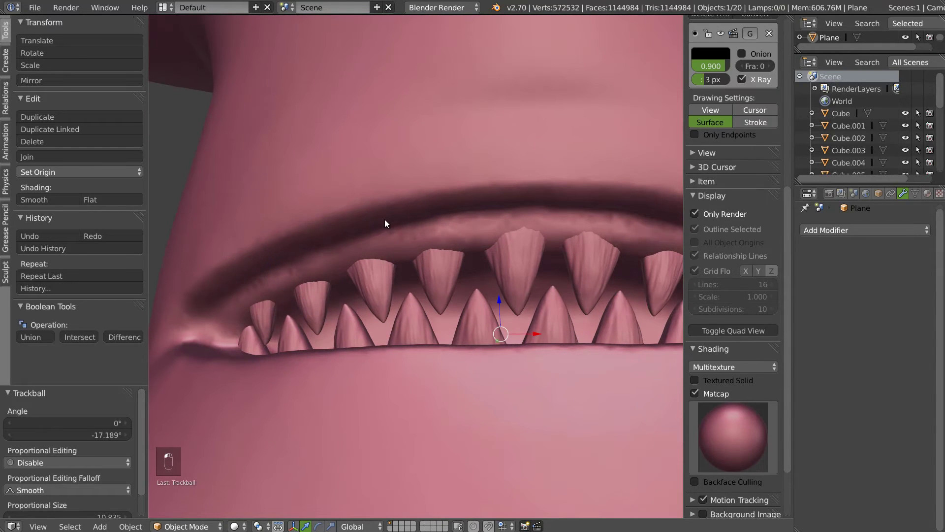
{"action": "key", "text": "ctrl+Tab"}
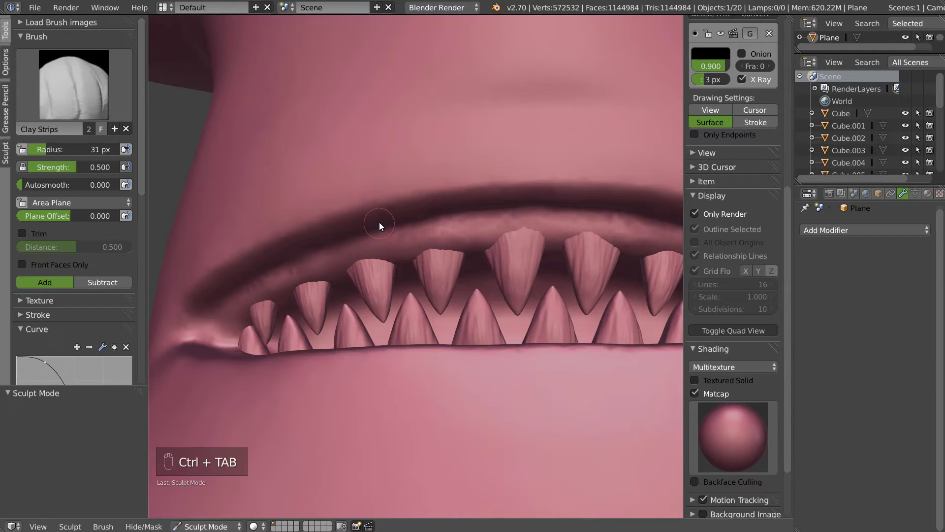
{"action": "key", "text": "ctrl+d"}
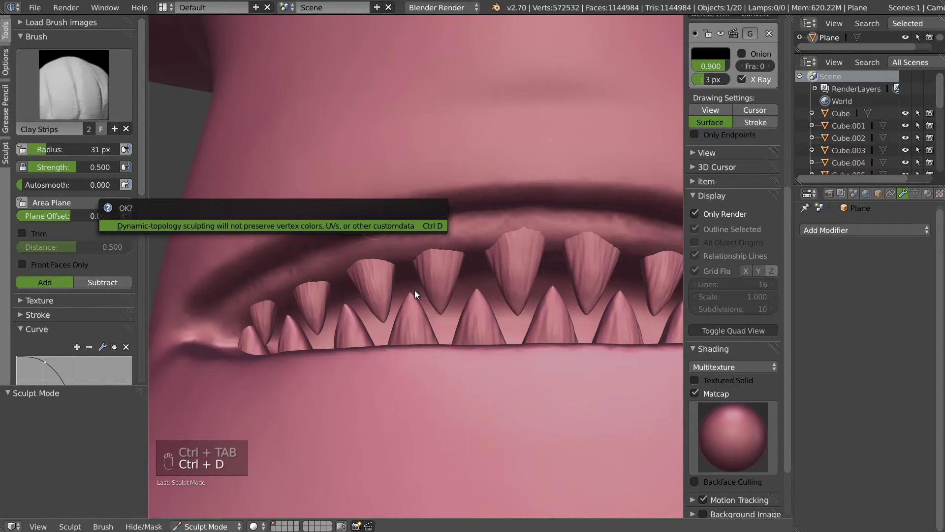
{"action": "left_click", "coordinate": [442, 274]}
{"action": "middle_click_drag", "start_coordinate": [422, 274], "coordinate": [343, 254]}
{"action": "middle_click_drag", "start_coordinate": [83, 319], "coordinate": [82, 117]}
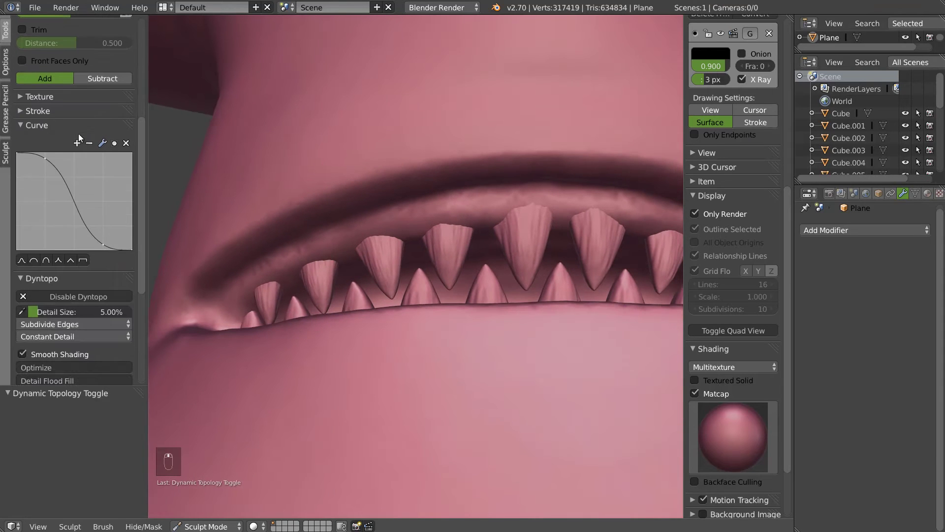
{"action": "left_click", "coordinate": [69, 311]}
{"action": "type", "text": "3"}
{"action": "key", "text": "Return"}
- Switch to the Clay brush, resize it and build up the upper gum around the tooth roots
{"action": "key", "text": "c"}
{"action": "key", "text": "f"}
{"action": "left_click", "coordinate": [425, 224]}
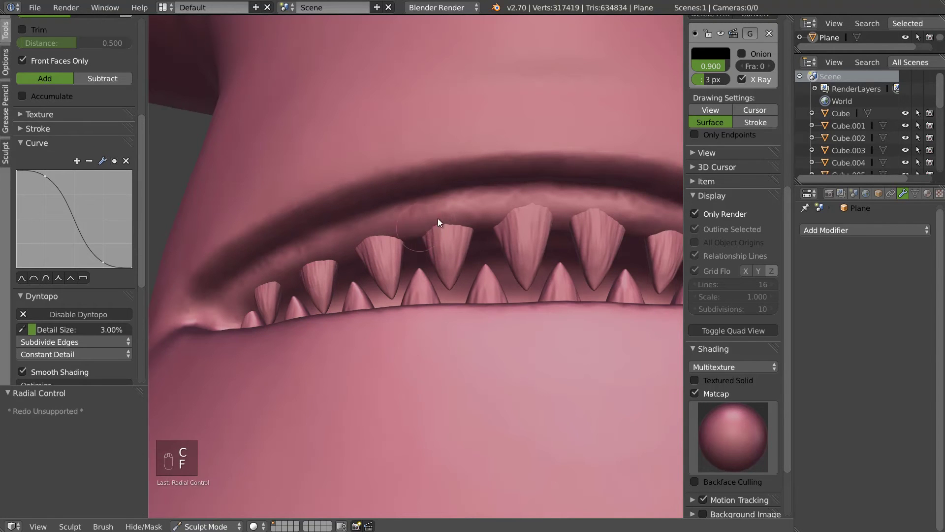
{"action": "mouse_move", "coordinate": [428, 223]}
{"action": "left_mouse_down"}
{"action": "mouse_move", "coordinate": [552, 195]}
{"action": "mouse_move", "coordinate": [521, 202]}
{"action": "left_mouse_up"}
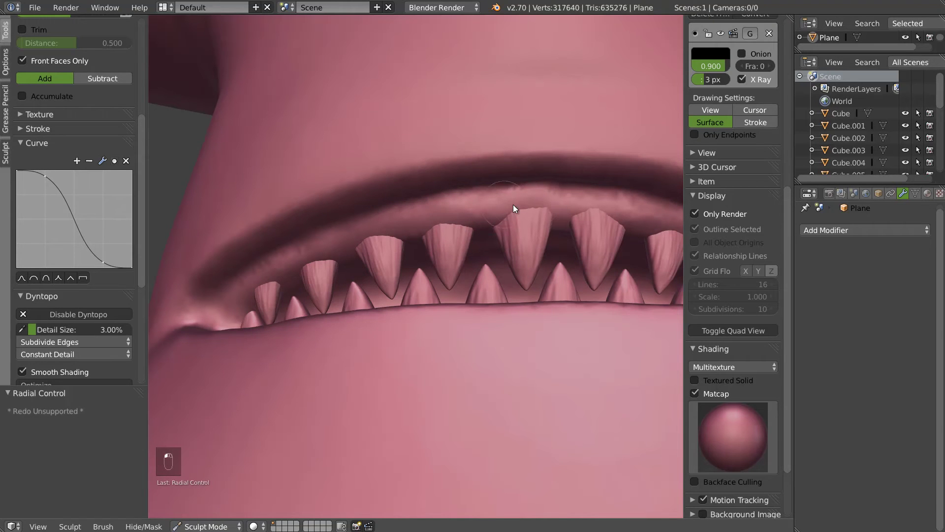
- Set the dynamic topology detail size to 2% and sculpt along the left part of the upper gum
{"action": "left_click", "coordinate": [78, 329]}
{"action": "type", "text": "2"}
{"action": "key", "text": "Return"}
{"action": "middle_click_drag", "start_coordinate": [381, 235], "coordinate": [371, 234]}
{"action": "mouse_move", "coordinate": [396, 231]}
{"action": "left_mouse_down"}
{"action": "mouse_move", "coordinate": [246, 290]}
{"action": "mouse_move", "coordinate": [282, 252]}
{"action": "left_mouse_up"}
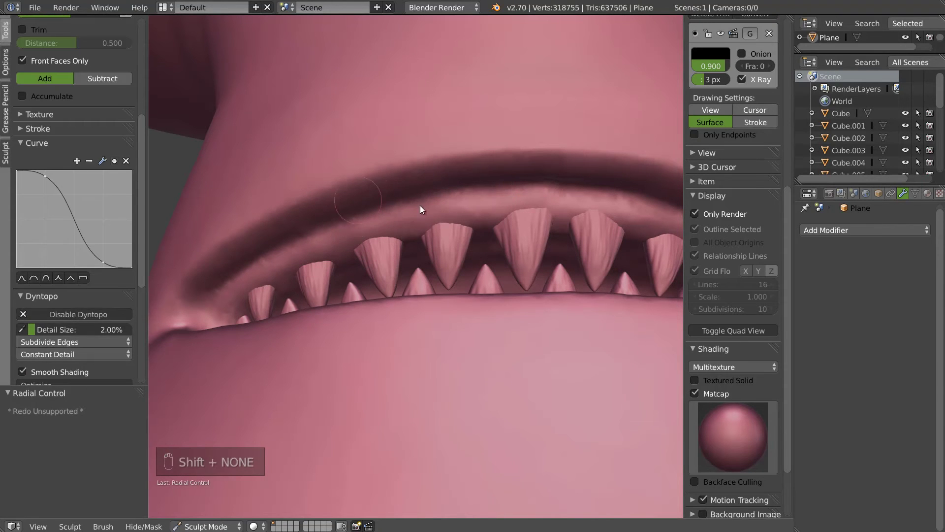
- Undo the last gum strokes and sharpen the left end of the upper lip crease with the Pinch brush
{"action": "key", "text": "ctrl+z"}
{"action": "key", "text": "ctrl+z"}
{"action": "key", "text": "ctrl+z"}
{"action": "key", "text": "p"}
{"action": "mouse_move", "coordinate": [245, 284]}
{"action": "left_mouse_down"}
{"action": "mouse_move", "coordinate": [382, 214]}
{"action": "mouse_move", "coordinate": [609, 183]}
{"action": "mouse_move", "coordinate": [654, 188]}
{"action": "mouse_move", "coordinate": [550, 162]}
{"action": "mouse_move", "coordinate": [480, 167]}
{"action": "mouse_move", "coordinate": [264, 250]}
{"action": "left_mouse_up"}
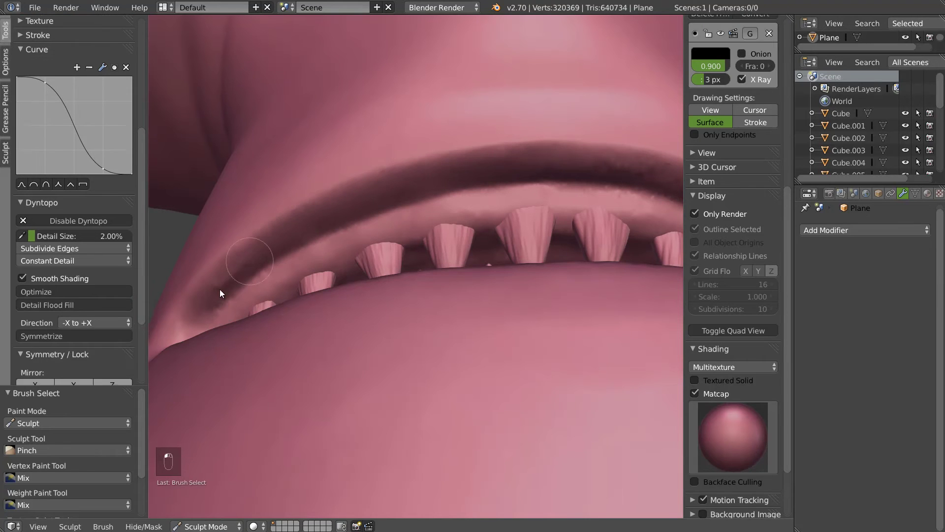
- Sharpen the upper lip crease along the middle and right side of the mouth with the Pinch brush
{"action": "mouse_move", "coordinate": [406, 204]}
{"action": "middle_mouse_down"}
{"action": "mouse_move", "coordinate": [532, 199]}
{"action": "mouse_move", "coordinate": [477, 203]}
{"action": "middle_mouse_up"}
{"action": "mouse_move", "coordinate": [377, 184]}
{"action": "left_mouse_down"}
{"action": "mouse_move", "coordinate": [547, 204]}
{"action": "mouse_move", "coordinate": [404, 187]}
{"action": "left_mouse_up"}
{"action": "left_click_drag", "start_coordinate": [650, 249], "coordinate": [404, 194]}
{"action": "left_click_drag", "start_coordinate": [652, 267], "coordinate": [522, 211]}
{"action": "left_click_drag", "start_coordinate": [551, 221], "coordinate": [686, 298]}
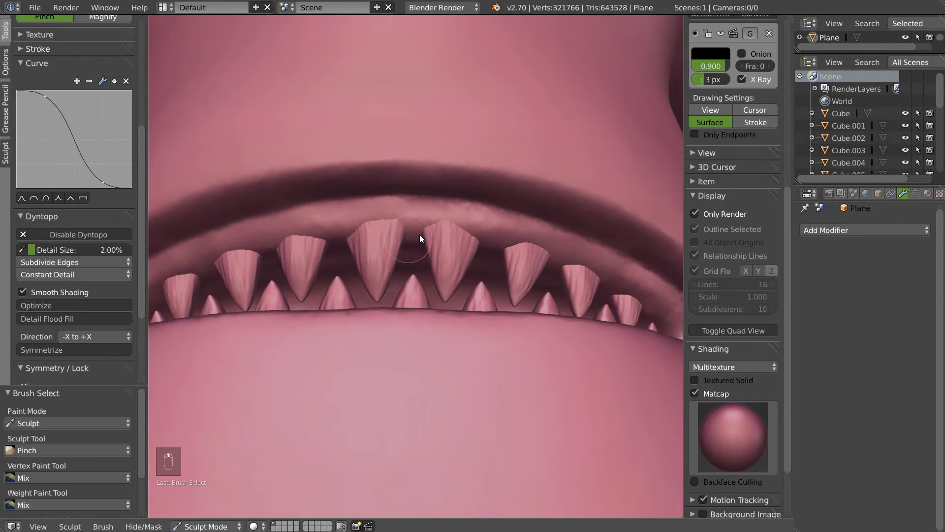
- Switch to the Draw brush, adjust its strength and build up the gum above the middle upper teeth
{"action": "key", "text": "d"}
{"action": "mouse_move", "coordinate": [467, 226]}
{"action": "left_mouse_down"}
{"action": "mouse_move", "coordinate": [433, 223]}
{"action": "mouse_move", "coordinate": [483, 219]}
{"action": "mouse_move", "coordinate": [444, 221]}
{"action": "left_mouse_up"}
{"action": "key", "text": "shift+f"}
{"action": "left_click", "coordinate": [469, 229]}
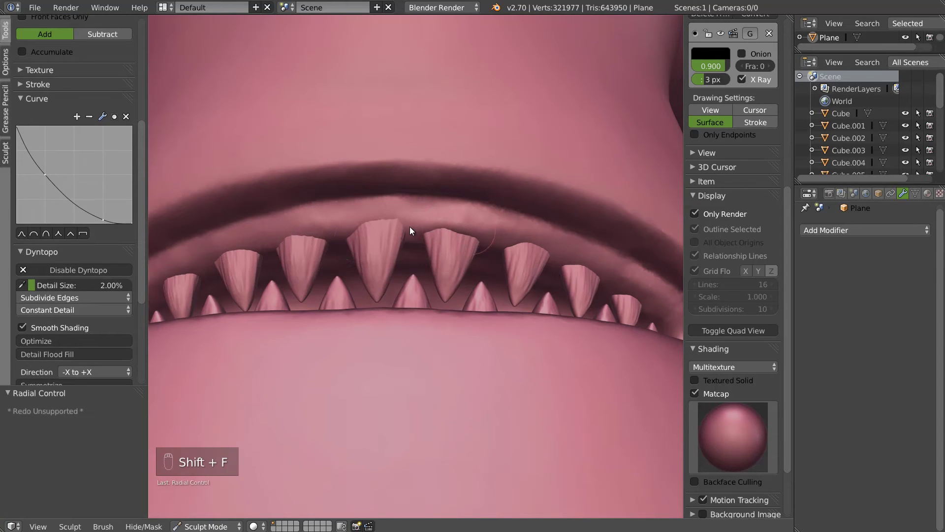
{"action": "mouse_move", "coordinate": [349, 226]}
{"action": "left_mouse_down"}
{"action": "mouse_move", "coordinate": [408, 226]}
{"action": "mouse_move", "coordinate": [350, 230]}
{"action": "mouse_move", "coordinate": [390, 207]}
{"action": "left_mouse_up"}
{"action": "mouse_move", "coordinate": [289, 226]}
{"action": "left_mouse_down"}
{"action": "mouse_move", "coordinate": [232, 247]}
{"action": "mouse_move", "coordinate": [281, 229]}
{"action": "left_mouse_up"}
- Sculpt gum bulges around the roots of the upper teeth toward the left mouth corner
{"action": "mouse_move", "coordinate": [269, 217]}
{"action": "middle_mouse_down"}
{"action": "mouse_move", "coordinate": [293, 227]}
{"action": "mouse_move", "coordinate": [253, 270]}
{"action": "middle_mouse_up"}
{"action": "mouse_move", "coordinate": [251, 268]}
{"action": "left_mouse_down"}
{"action": "mouse_move", "coordinate": [272, 248]}
{"action": "mouse_move", "coordinate": [194, 278]}
{"action": "mouse_move", "coordinate": [243, 262]}
{"action": "left_mouse_up"}
{"action": "middle_click_drag", "start_coordinate": [244, 262], "coordinate": [250, 261]}
{"action": "mouse_move", "coordinate": [157, 309]}
{"action": "left_mouse_down"}
{"action": "mouse_move", "coordinate": [270, 221]}
{"action": "mouse_move", "coordinate": [207, 268]}
{"action": "mouse_move", "coordinate": [273, 226]}
{"action": "mouse_move", "coordinate": [444, 184]}
{"action": "mouse_move", "coordinate": [552, 192]}
{"action": "left_mouse_up"}
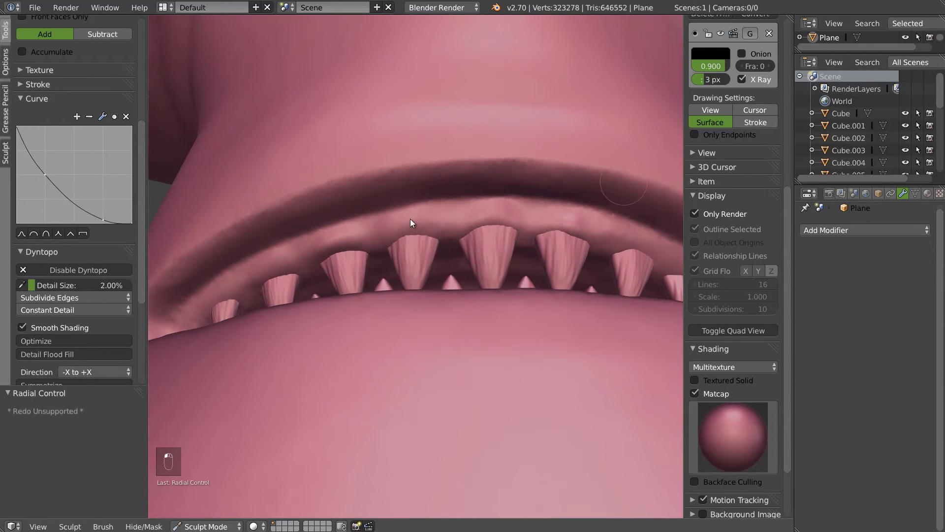
{"action": "mouse_move", "coordinate": [216, 306]}
{"action": "left_mouse_down"}
{"action": "mouse_move", "coordinate": [263, 278]}
{"action": "mouse_move", "coordinate": [265, 265]}
{"action": "mouse_move", "coordinate": [256, 272]}
{"action": "left_mouse_up"}
- Build up the gum over the right upper teeth, and smooth the right part of the upper lip
{"action": "mouse_move", "coordinate": [485, 222]}
{"action": "middle_mouse_down", "text": "shift"}
{"action": "mouse_move", "coordinate": [430, 243]}
{"action": "mouse_move", "coordinate": [464, 254]}
{"action": "middle_mouse_up", "text": "shift"}
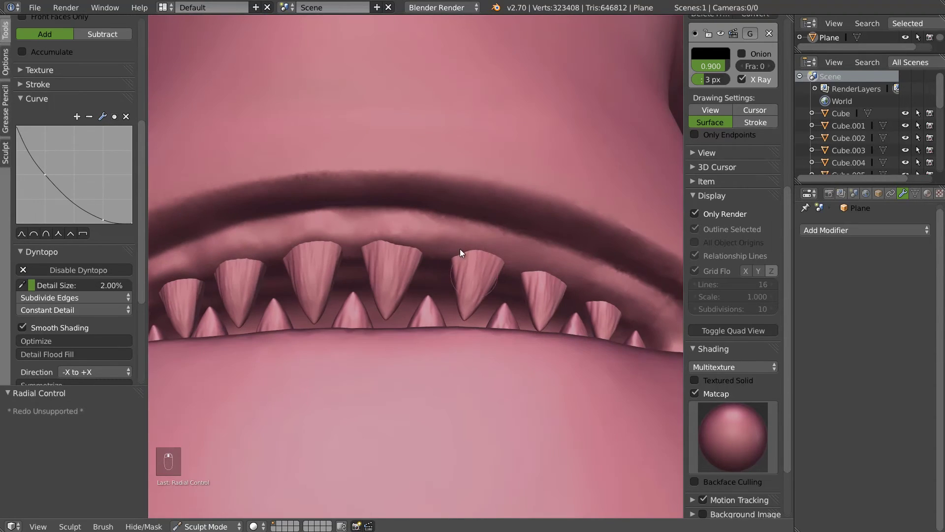
{"action": "mouse_move", "coordinate": [460, 249]}
{"action": "left_mouse_down"}
{"action": "mouse_move", "coordinate": [461, 240]}
{"action": "mouse_move", "coordinate": [515, 258]}
{"action": "left_mouse_up"}
{"action": "mouse_move", "coordinate": [571, 282]}
{"action": "left_mouse_down"}
{"action": "mouse_move", "coordinate": [513, 270]}
{"action": "mouse_move", "coordinate": [614, 288]}
{"action": "mouse_move", "coordinate": [586, 236]}
{"action": "mouse_move", "coordinate": [519, 205]}
{"action": "mouse_move", "coordinate": [537, 232]}
{"action": "mouse_move", "coordinate": [508, 187]}
{"action": "mouse_move", "coordinate": [532, 191]}
{"action": "left_mouse_up"}
{"action": "key", "text": "p"}
{"action": "mouse_move", "coordinate": [596, 184]}
{"action": "left_mouse_down", "text": "shift"}
{"action": "mouse_move", "coordinate": [583, 181]}
{"action": "mouse_move", "coordinate": [631, 203]}
{"action": "left_mouse_up", "text": "shift"}
{"action": "mouse_move", "coordinate": [632, 203]}
{"action": "middle_mouse_down"}
{"action": "mouse_move", "coordinate": [609, 254]}
{"action": "mouse_move", "coordinate": [476, 246]}
{"action": "mouse_move", "coordinate": [499, 295]}
{"action": "mouse_move", "coordinate": [483, 282]}
{"action": "mouse_move", "coordinate": [550, 294]}
{"action": "mouse_move", "coordinate": [462, 252]}
{"action": "mouse_move", "coordinate": [475, 246]}
{"action": "mouse_move", "coordinate": [429, 257]}
{"action": "mouse_move", "coordinate": [444, 215]}
{"action": "middle_mouse_up"}
- Set the Draw brush's autosmooth to 0.291 and build up the lower gum around the right lower teeth
{"action": "key", "text": "c"}
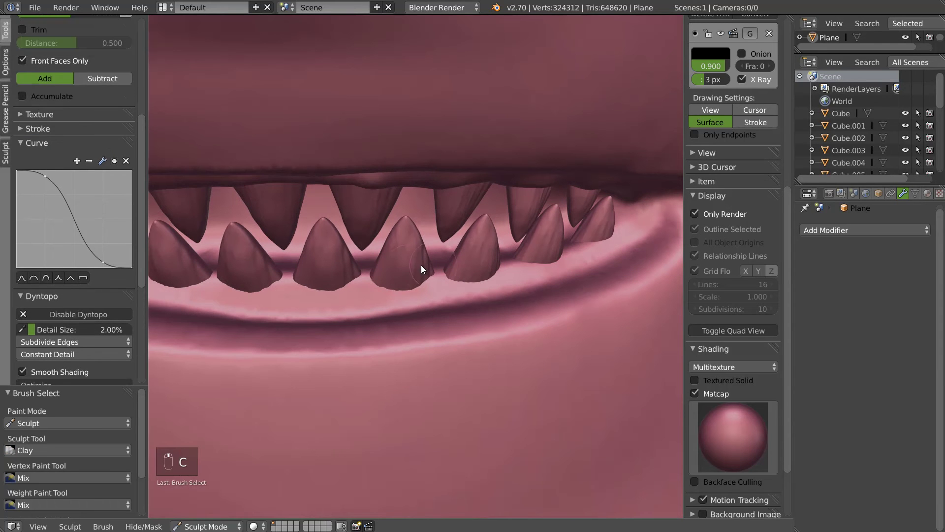
{"action": "key", "text": "d"}
{"action": "left_click_drag", "start_coordinate": [366, 285], "coordinate": [419, 286]}
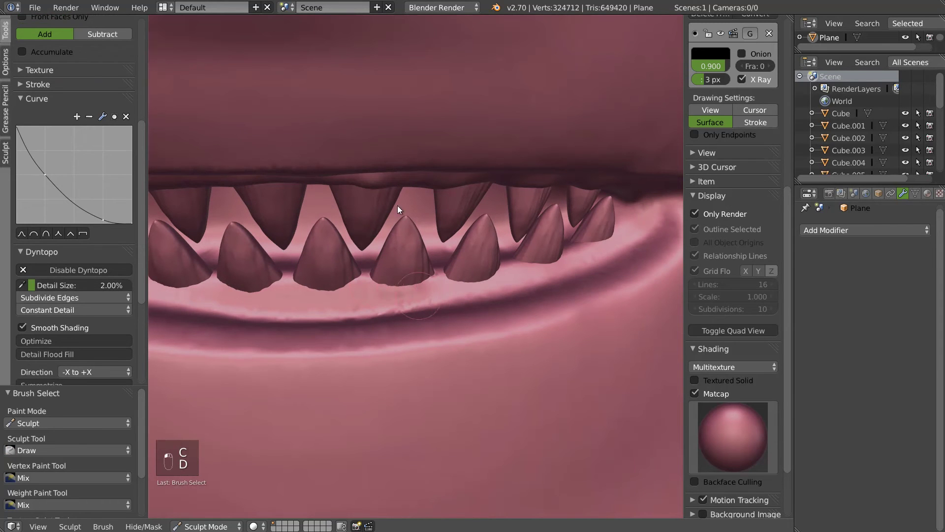
{"action": "scroll", "coordinate": [47, 170], "scroll_direction": "up", "scroll_amount": 10}
{"action": "left_click_drag", "start_coordinate": [78, 184], "coordinate": [83, 184]}
{"action": "middle_click_drag", "start_coordinate": [395, 257], "coordinate": [376, 284]}
{"action": "left_click_drag", "start_coordinate": [416, 286], "coordinate": [379, 295]}
{"action": "left_click_drag", "start_coordinate": [496, 267], "coordinate": [517, 264]}
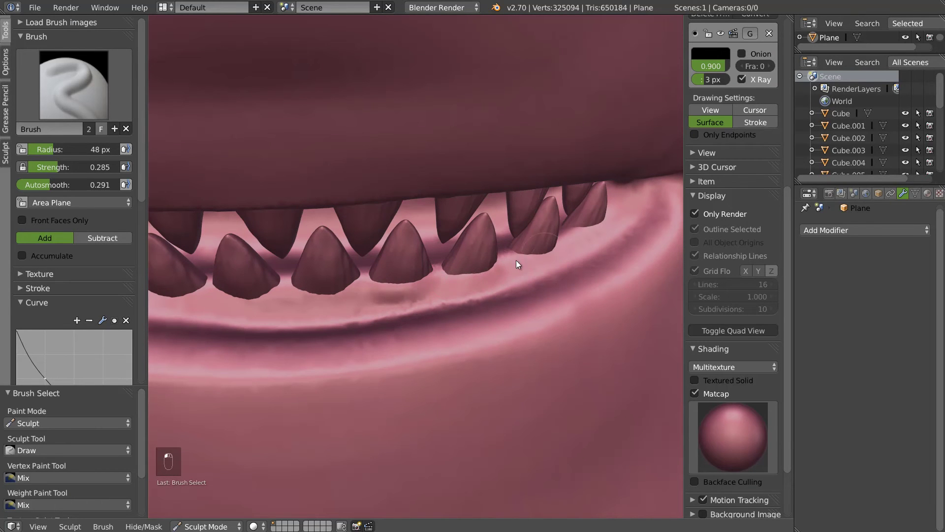
{"action": "mouse_move", "coordinate": [560, 243]}
{"action": "left_mouse_down"}
{"action": "mouse_move", "coordinate": [599, 223]}
{"action": "mouse_move", "coordinate": [648, 230]}
{"action": "left_mouse_up"}
- Build up the lower gum around the roots of the middle and left lower teeth
{"action": "middle_click_drag", "start_coordinate": [350, 306], "coordinate": [440, 276]}
{"action": "mouse_move", "coordinate": [440, 277]}
{"action": "left_mouse_down"}
{"action": "mouse_move", "coordinate": [468, 275]}
{"action": "mouse_move", "coordinate": [458, 296]}
{"action": "left_mouse_up"}
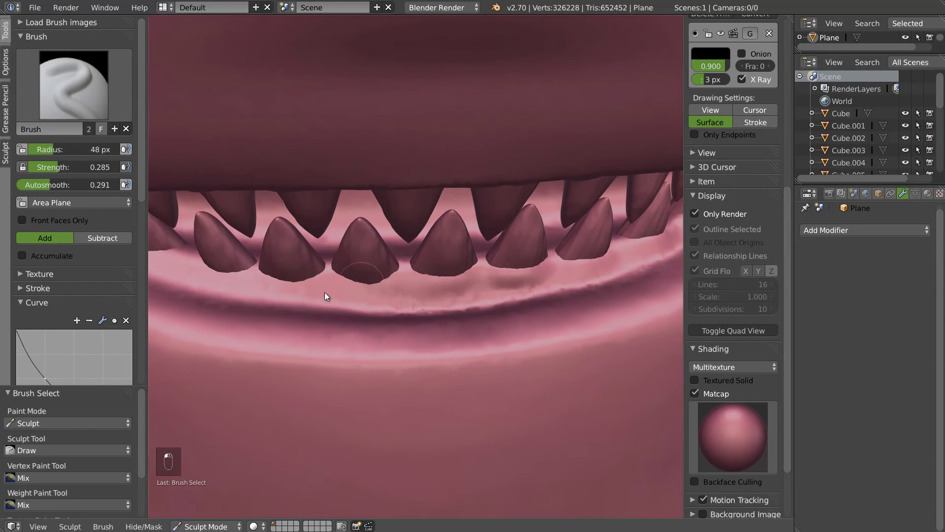
{"action": "left_click_drag", "start_coordinate": [336, 282], "coordinate": [280, 284]}
{"action": "mouse_move", "coordinate": [255, 276]}
{"action": "middle_mouse_down"}
{"action": "mouse_move", "coordinate": [427, 298]}
{"action": "mouse_move", "coordinate": [483, 286]}
{"action": "middle_mouse_up"}
{"action": "mouse_move", "coordinate": [483, 285]}
{"action": "left_mouse_down"}
{"action": "mouse_move", "coordinate": [519, 302]}
{"action": "mouse_move", "coordinate": [396, 271]}
{"action": "mouse_move", "coordinate": [323, 237]}
{"action": "left_mouse_up"}
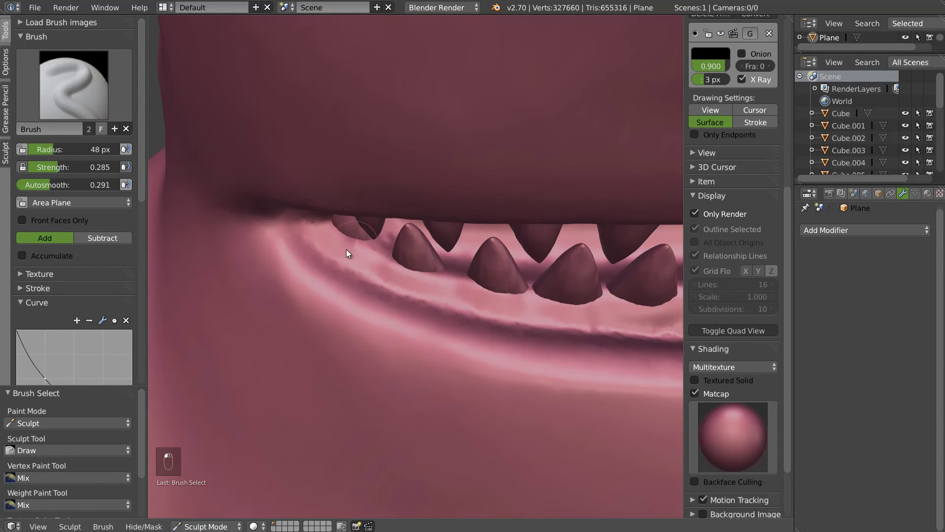
- Smooth the left part of the lower gum and return to the Draw brush
{"action": "key", "text": "s"}
{"action": "left_click_drag", "start_coordinate": [565, 337], "coordinate": [329, 266]}
{"action": "key", "text": "x"}
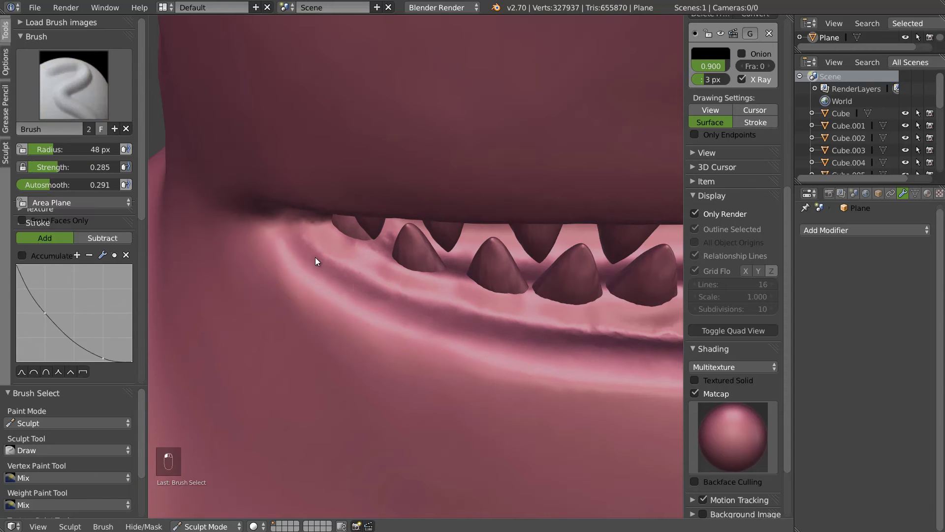
- Select the Pinch brush and refine the lower lip edge and its crease with pinching and smoothing strokes
{"action": "mouse_move", "coordinate": [409, 323]}
{"action": "middle_mouse_down"}
{"action": "mouse_move", "coordinate": [480, 279]}
{"action": "mouse_move", "coordinate": [489, 298]}
{"action": "mouse_move", "coordinate": [488, 259]}
{"action": "middle_mouse_up"}
{"action": "key", "text": "p"}
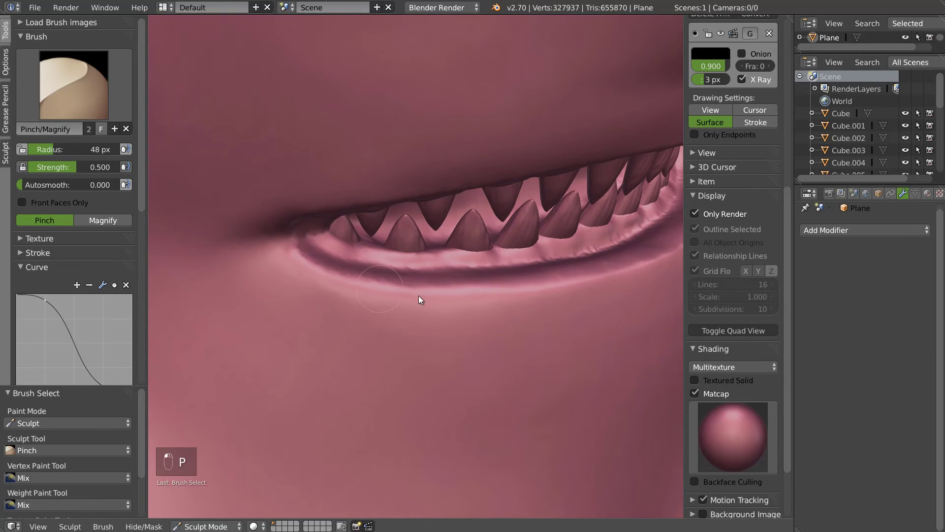
{"action": "left_click_drag", "start_coordinate": [584, 261], "coordinate": [560, 275], "text": "shift"}
{"action": "left_click_drag", "start_coordinate": [353, 272], "coordinate": [502, 286], "text": "shift"}
{"action": "left_click_drag", "start_coordinate": [353, 286], "coordinate": [444, 298], "text": "shift"}
{"action": "mouse_move", "coordinate": [394, 297]}
{"action": "left_mouse_down", "text": "shift"}
{"action": "mouse_move", "coordinate": [433, 300]}
{"action": "mouse_move", "coordinate": [640, 259]}
{"action": "left_mouse_up", "text": "shift"}
{"action": "left_click_drag", "start_coordinate": [507, 277], "coordinate": [637, 251], "text": "shift"}
{"action": "mouse_move", "coordinate": [572, 267]}
{"action": "middle_mouse_down"}
{"action": "mouse_move", "coordinate": [451, 258]}
{"action": "mouse_move", "coordinate": [390, 314]}
{"action": "mouse_move", "coordinate": [435, 290]}
{"action": "mouse_move", "coordinate": [432, 230]}
{"action": "middle_mouse_up"}
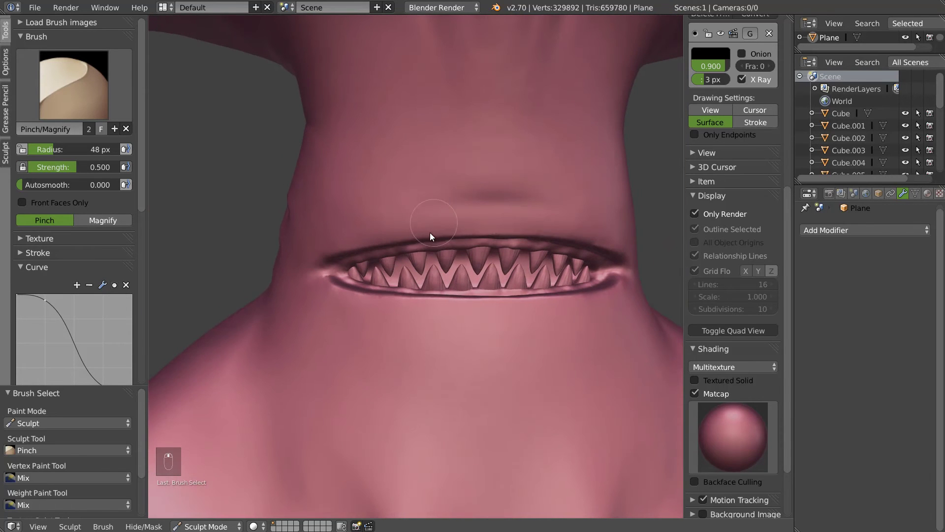
- Extend the skin fold above the upper lip with the Draw brush and smooth it, checking the mouth's profile
{"action": "key", "text": "d"}
{"action": "mouse_move", "coordinate": [363, 227]}
{"action": "left_mouse_down", "text": "shift"}
{"action": "mouse_move", "coordinate": [381, 212]}
{"action": "mouse_move", "coordinate": [435, 214]}
{"action": "mouse_move", "coordinate": [395, 235]}
{"action": "left_mouse_up", "text": "shift"}
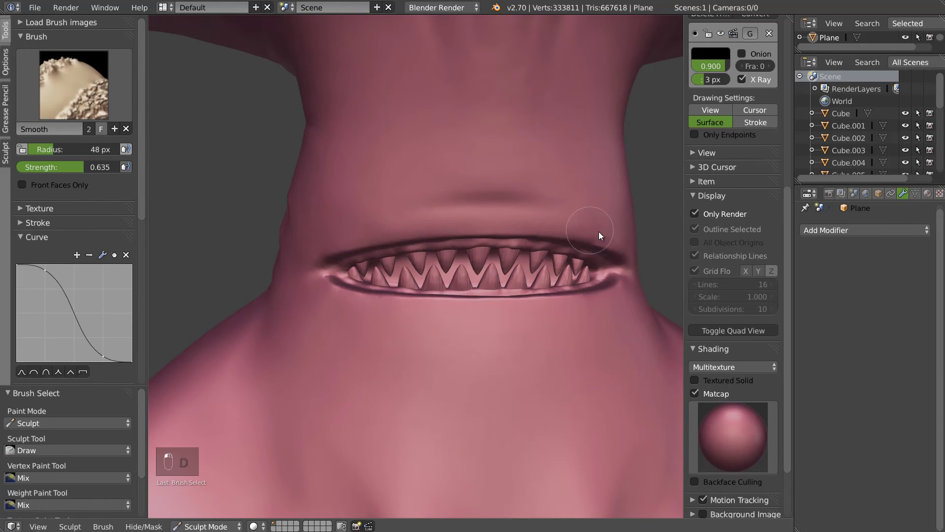
{"action": "mouse_move", "coordinate": [628, 242]}
{"action": "middle_mouse_down"}
{"action": "mouse_move", "coordinate": [566, 237]}
{"action": "mouse_move", "coordinate": [600, 228]}
{"action": "middle_mouse_up"}
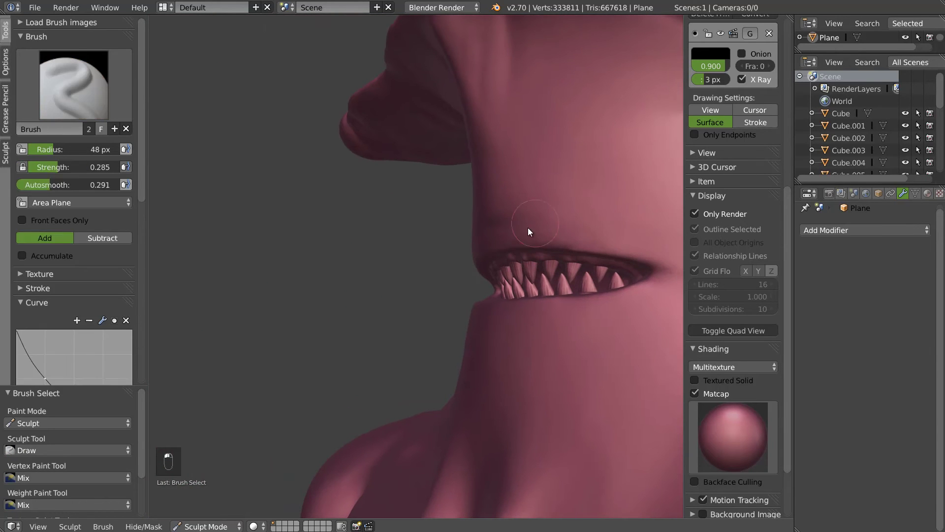
{"action": "middle_click_drag", "start_coordinate": [433, 239], "coordinate": [368, 284]}
{"action": "scroll", "coordinate": [366, 281], "scroll_direction": "down", "scroll_amount": 10}
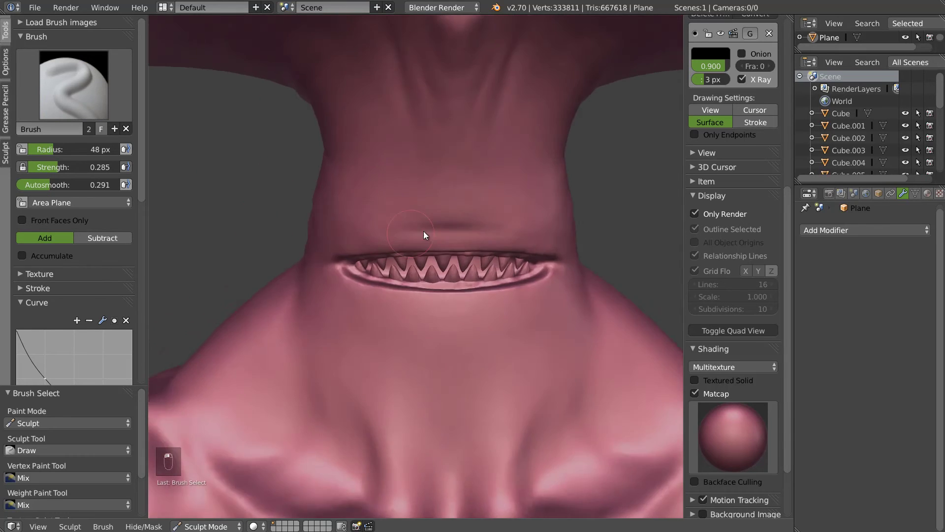
{"action": "mouse_move", "coordinate": [507, 220]}
{"action": "middle_mouse_down"}
{"action": "mouse_move", "coordinate": [483, 218]}
{"action": "mouse_move", "coordinate": [500, 229]}
{"action": "mouse_move", "coordinate": [520, 225]}
{"action": "mouse_move", "coordinate": [433, 271]}
{"action": "mouse_move", "coordinate": [470, 269]}
{"action": "mouse_move", "coordinate": [302, 268]}
{"action": "mouse_move", "coordinate": [426, 255]}
{"action": "mouse_move", "coordinate": [346, 281]}
{"action": "middle_mouse_up"}
- Resize the brush and smooth the chest muscle surface beside the sternum with the Smooth brush
{"action": "scroll", "coordinate": [474, 234], "scroll_direction": "up", "scroll_amount": 2}
{"action": "mouse_move", "coordinate": [438, 296]}
{"action": "middle_mouse_down"}
{"action": "mouse_move", "coordinate": [442, 319]}
{"action": "mouse_move", "coordinate": [464, 299]}
{"action": "middle_mouse_up"}
{"action": "key", "text": "f"}
{"action": "left_click", "coordinate": [410, 378]}
{"action": "key", "text": "s"}
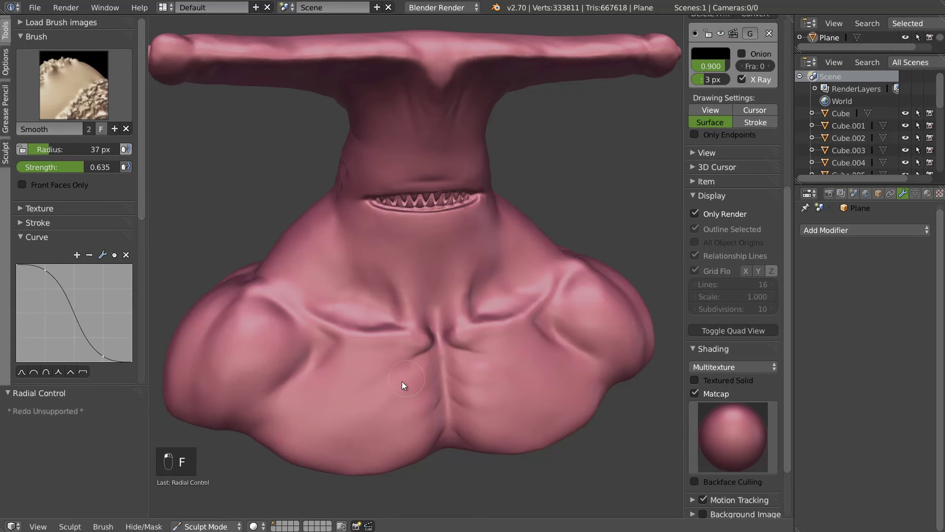
{"action": "mouse_move", "coordinate": [396, 403]}
{"action": "left_mouse_down", "text": "shift"}
{"action": "mouse_move", "coordinate": [432, 428]}
{"action": "mouse_move", "coordinate": [422, 385]}
{"action": "left_mouse_up", "text": "shift"}
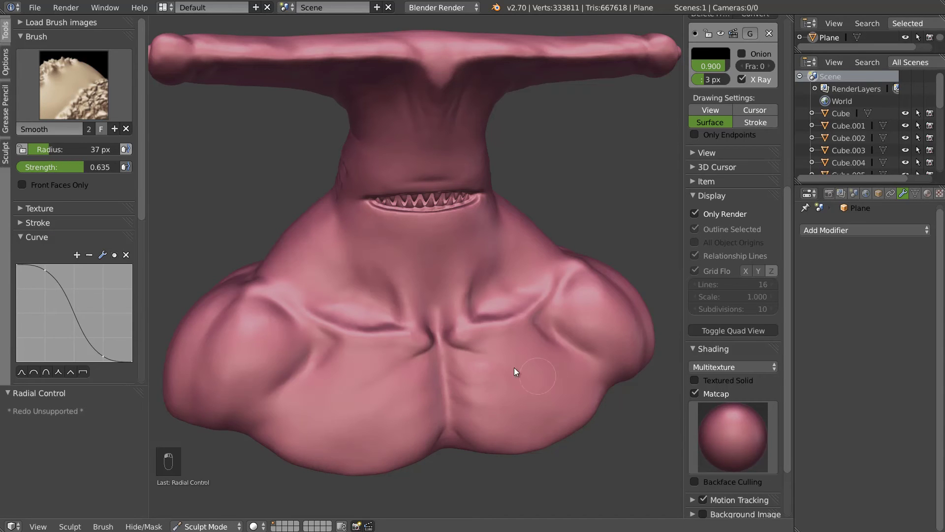
{"action": "key", "text": "x"}
- Examine the whole bust and the surrounding light planes in solid shading
{"action": "mouse_move", "coordinate": [470, 313]}
{"action": "middle_mouse_down"}
{"action": "mouse_move", "coordinate": [485, 314]}
{"action": "mouse_move", "coordinate": [414, 268]}
{"action": "mouse_move", "coordinate": [337, 326]}
{"action": "mouse_move", "coordinate": [412, 290]}
{"action": "mouse_move", "coordinate": [367, 305]}
{"action": "mouse_move", "coordinate": [466, 302]}
{"action": "mouse_move", "coordinate": [496, 269]}
{"action": "mouse_move", "coordinate": [438, 282]}
{"action": "mouse_move", "coordinate": [409, 207]}
{"action": "middle_mouse_up"}
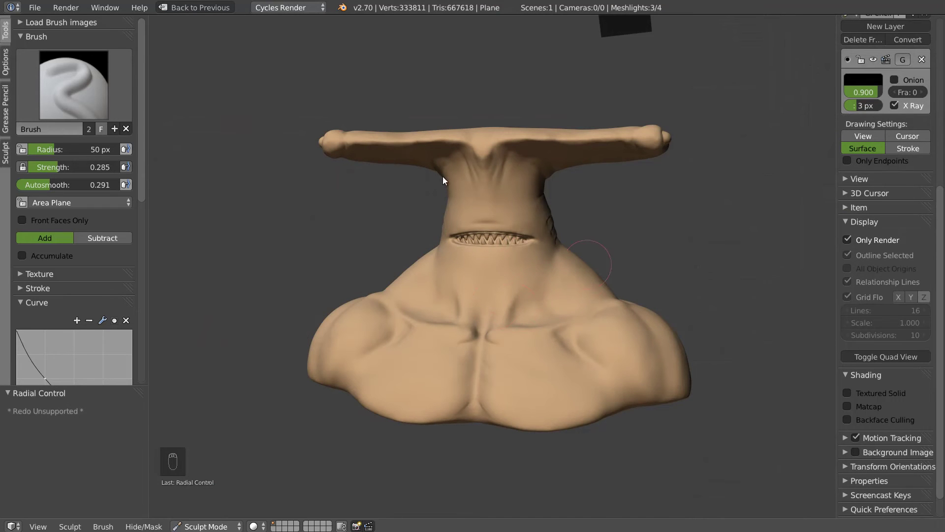
{"action": "middle_click_drag", "start_coordinate": [594, 233], "coordinate": [593, 237]}
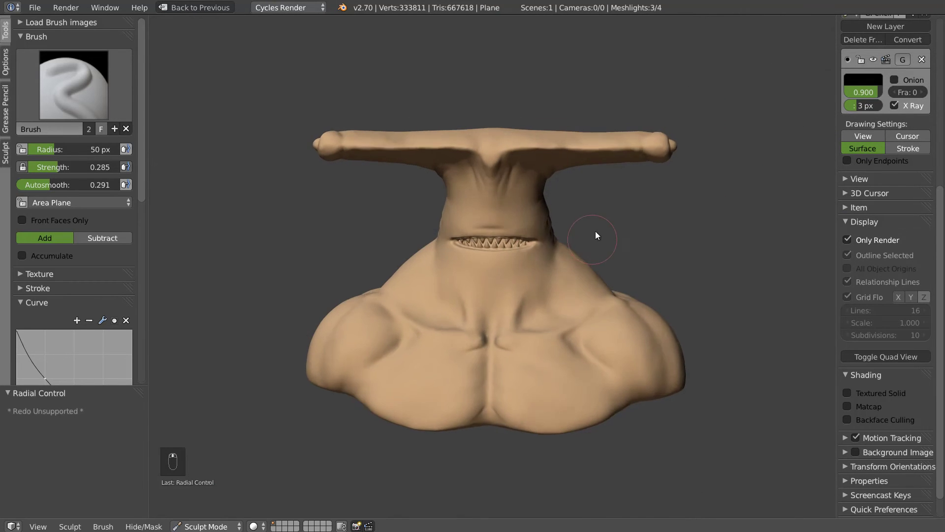
{"action": "scroll", "coordinate": [544, 261], "scroll_direction": "down", "scroll_amount": 5}
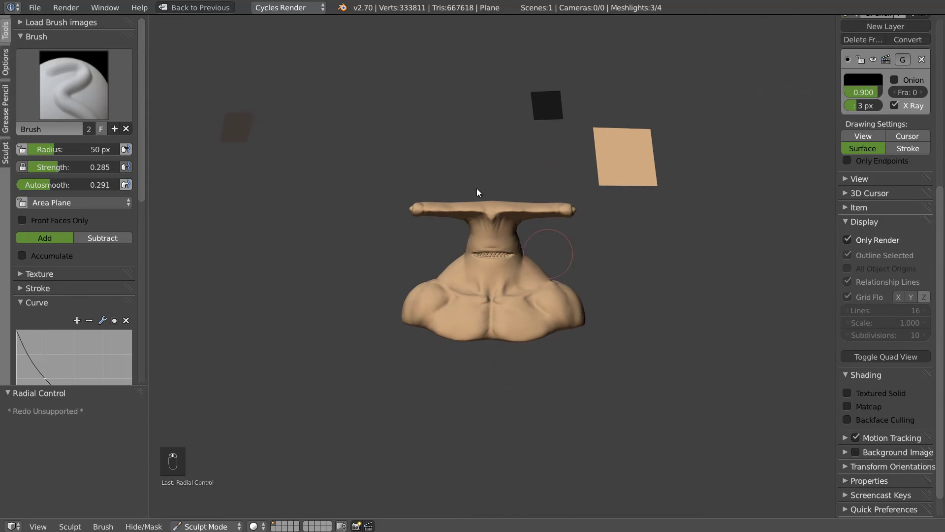
{"action": "mouse_move", "coordinate": [457, 249]}
{"action": "middle_mouse_down"}
{"action": "mouse_move", "coordinate": [520, 252]}
{"action": "mouse_move", "coordinate": [483, 253]}
{"action": "middle_mouse_up"}
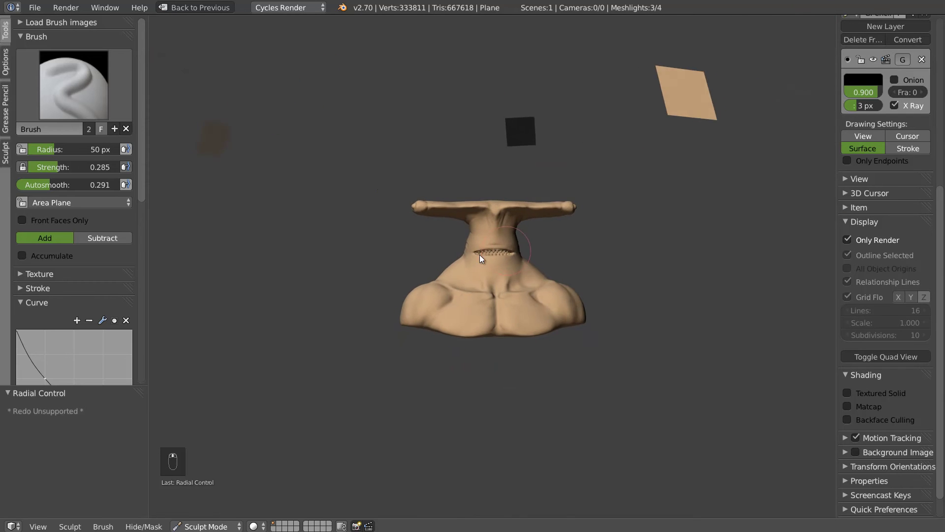
{"action": "scroll", "coordinate": [559, 221], "scroll_direction": "up", "scroll_amount": 4}
{"action": "middle_click_drag", "start_coordinate": [624, 192], "coordinate": [566, 207]}
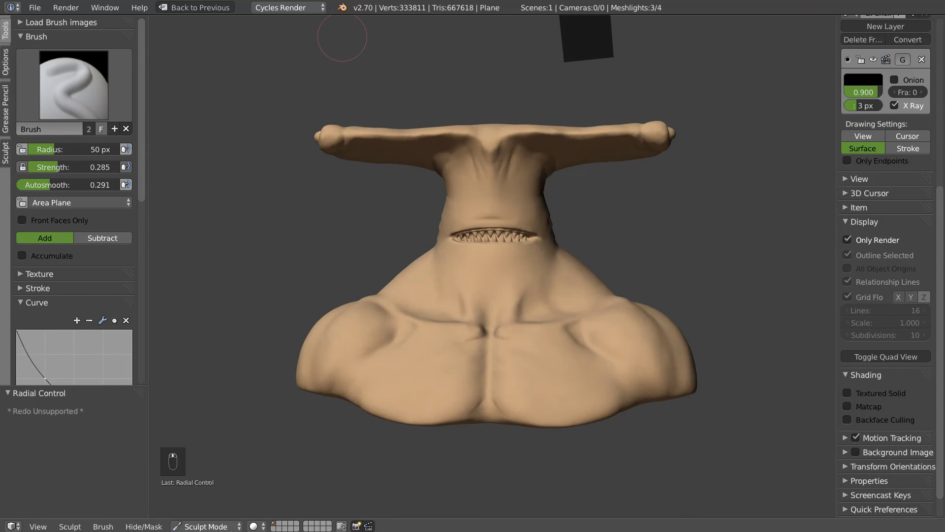
- Switch the viewport to rendered shading and inspect the bust from the front, back and both sides
{"action": "key", "text": "shift+z"}
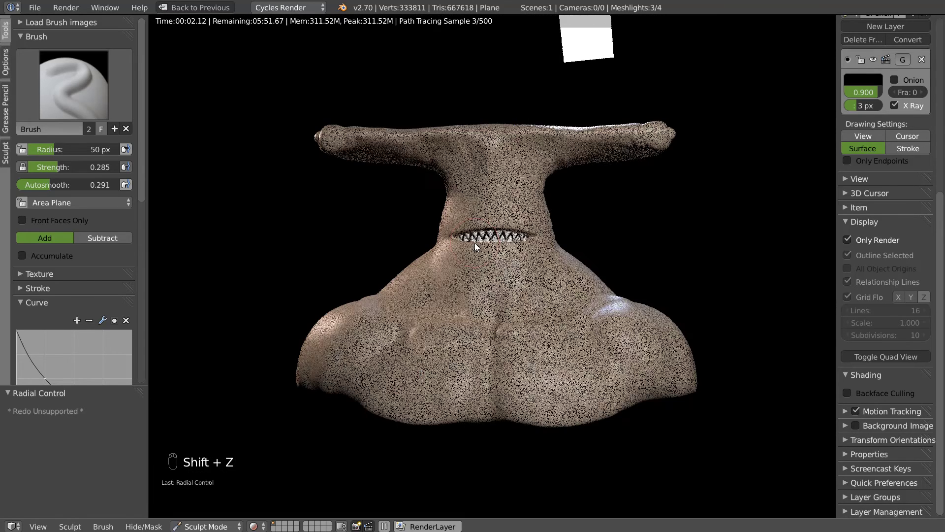
{"action": "middle_click_drag", "start_coordinate": [565, 266], "coordinate": [533, 240]}
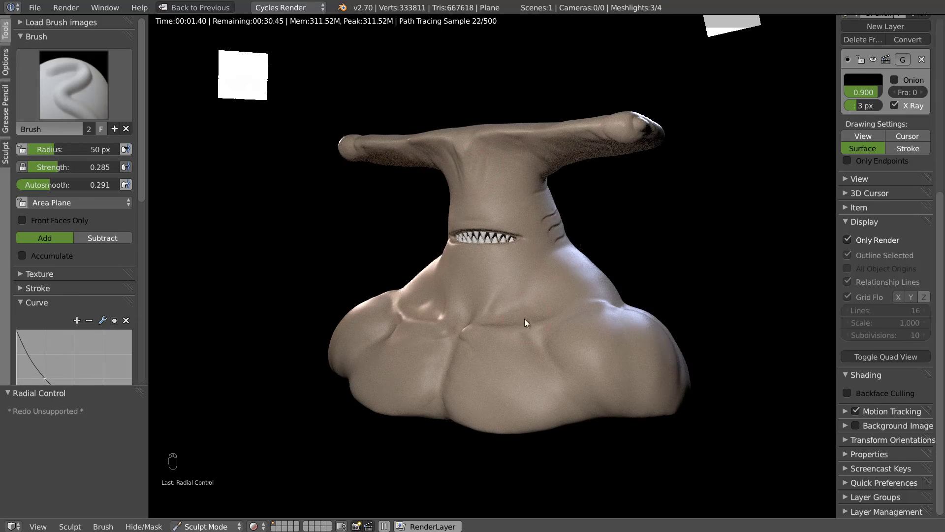
{"action": "mouse_move", "coordinate": [635, 288]}
{"action": "middle_mouse_down"}
{"action": "mouse_move", "coordinate": [510, 303]}
{"action": "mouse_move", "coordinate": [531, 309]}
{"action": "middle_mouse_up"}
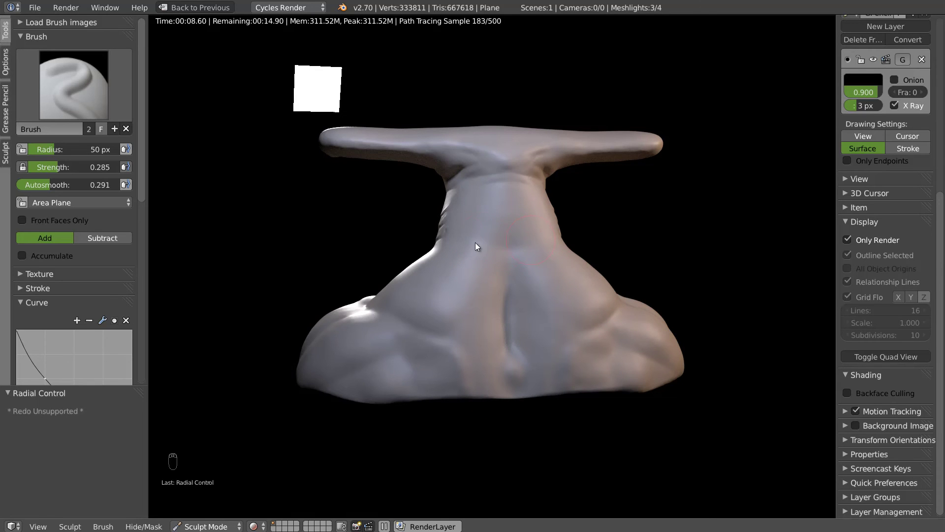
{"action": "mouse_move", "coordinate": [553, 295]}
{"action": "middle_mouse_down"}
{"action": "mouse_move", "coordinate": [438, 288]}
{"action": "mouse_move", "coordinate": [571, 317]}
{"action": "middle_mouse_up"}
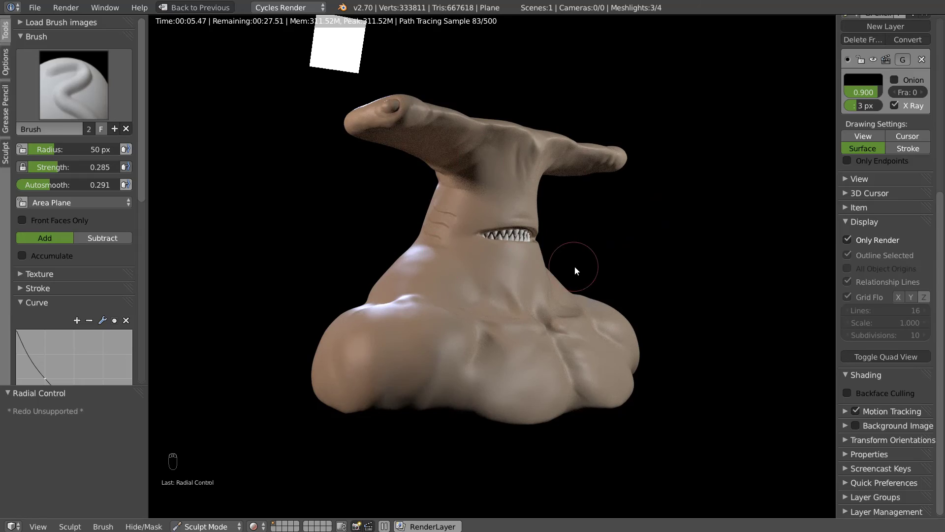
{"action": "mouse_move", "coordinate": [683, 252]}
{"action": "middle_mouse_down"}
{"action": "mouse_move", "coordinate": [597, 250]}
{"action": "mouse_move", "coordinate": [632, 252]}
{"action": "middle_mouse_up"}
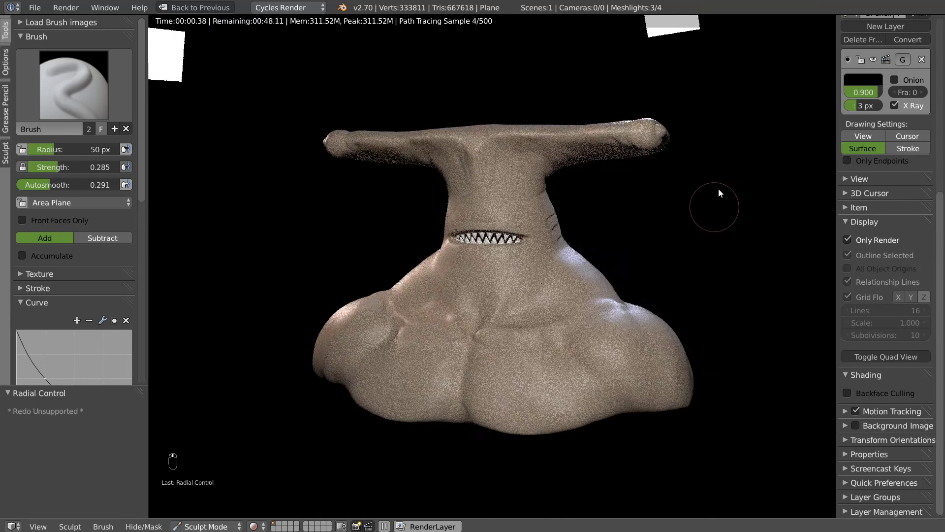
{"action": "mouse_move", "coordinate": [696, 237]}
{"action": "middle_mouse_down"}
{"action": "mouse_move", "coordinate": [681, 246]}
{"action": "mouse_move", "coordinate": [701, 219]}
{"action": "mouse_move", "coordinate": [709, 228]}
{"action": "mouse_move", "coordinate": [685, 236]}
{"action": "mouse_move", "coordinate": [701, 237]}
{"action": "middle_mouse_up"}
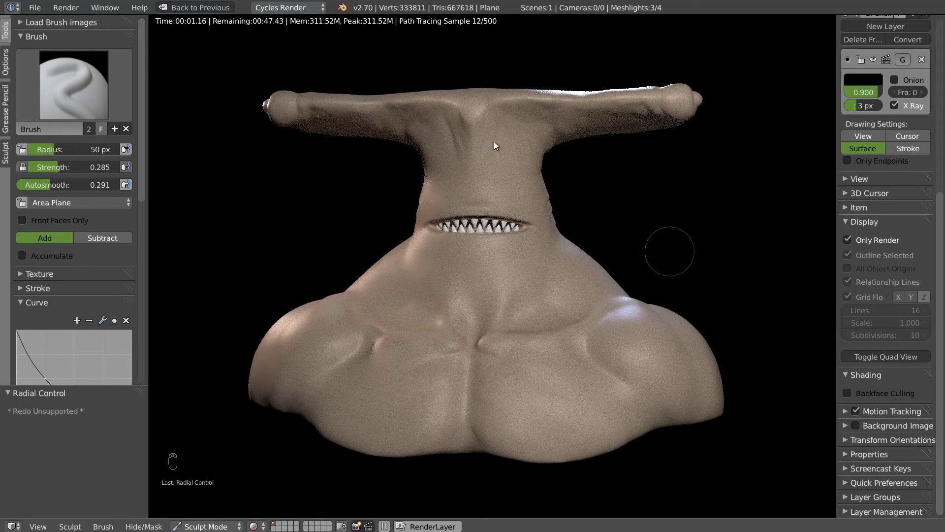
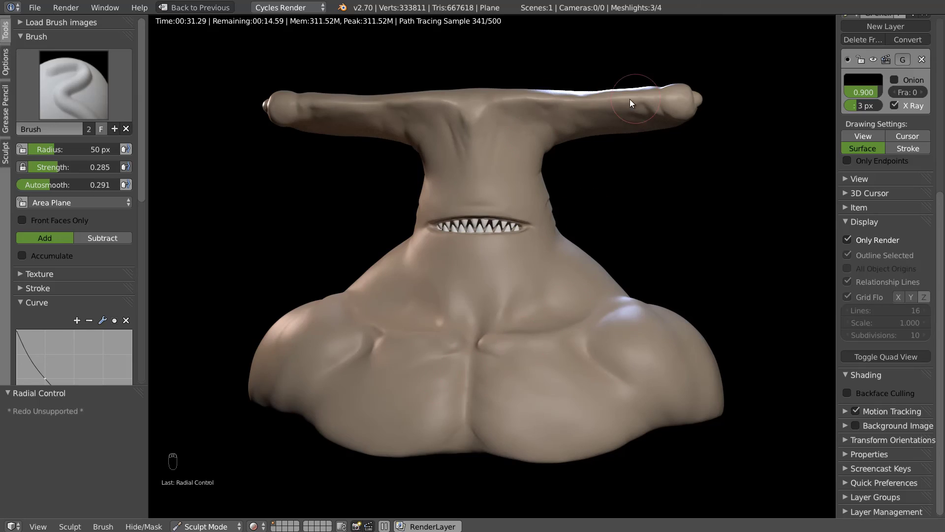
{"action": "middle_click_drag", "start_coordinate": [653, 285], "coordinate": [480, 300]}
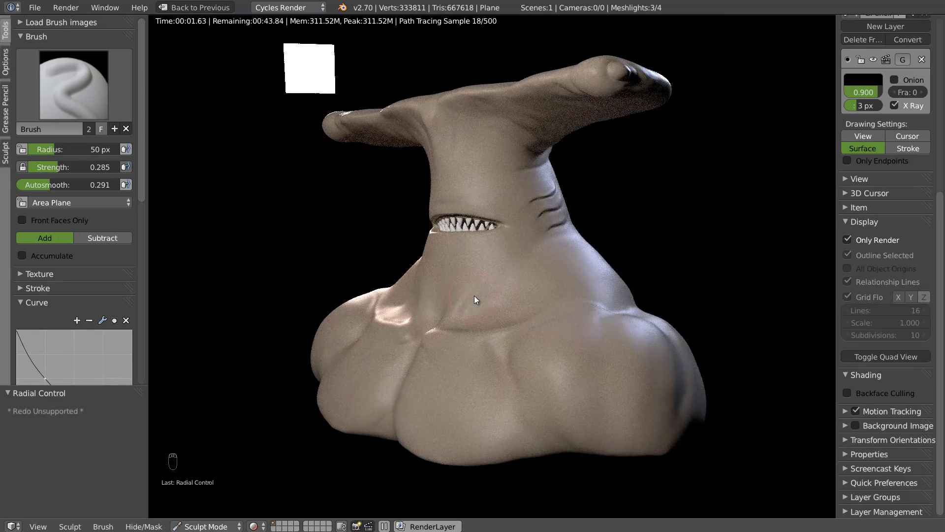
- Return the viewport to solid shading and enable Matcap display for the bust
{"action": "key", "text": "shift+z"}
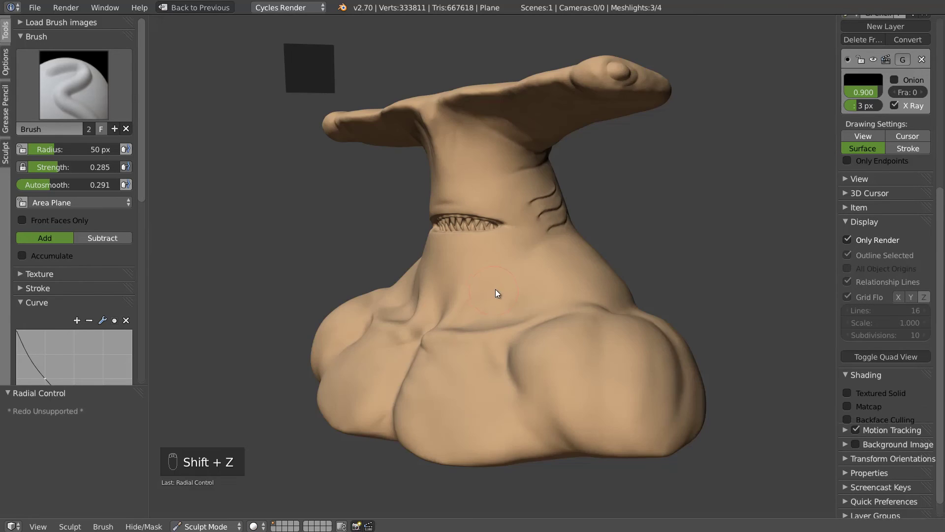
{"action": "middle_click_drag", "start_coordinate": [508, 289], "coordinate": [540, 280]}
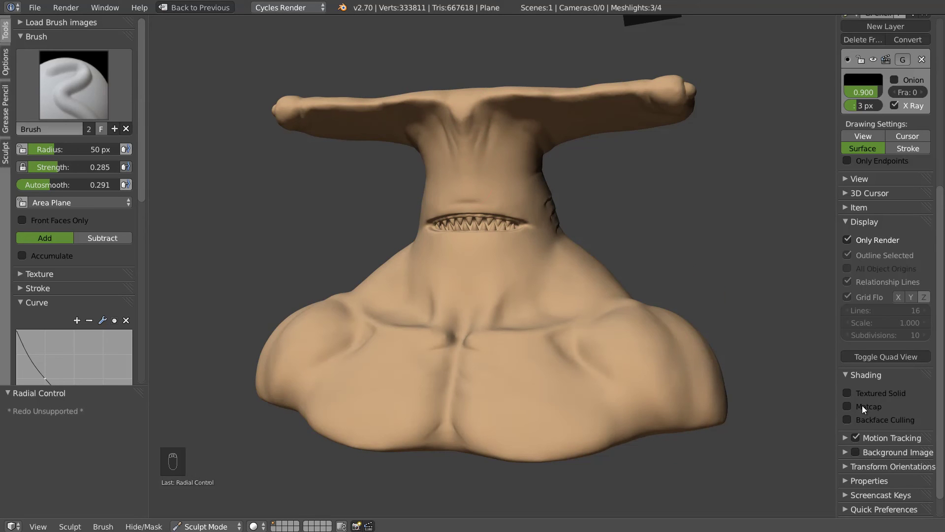
{"action": "left_click", "coordinate": [847, 407]}
{"action": "middle_click_drag", "start_coordinate": [545, 247], "coordinate": [567, 254]}
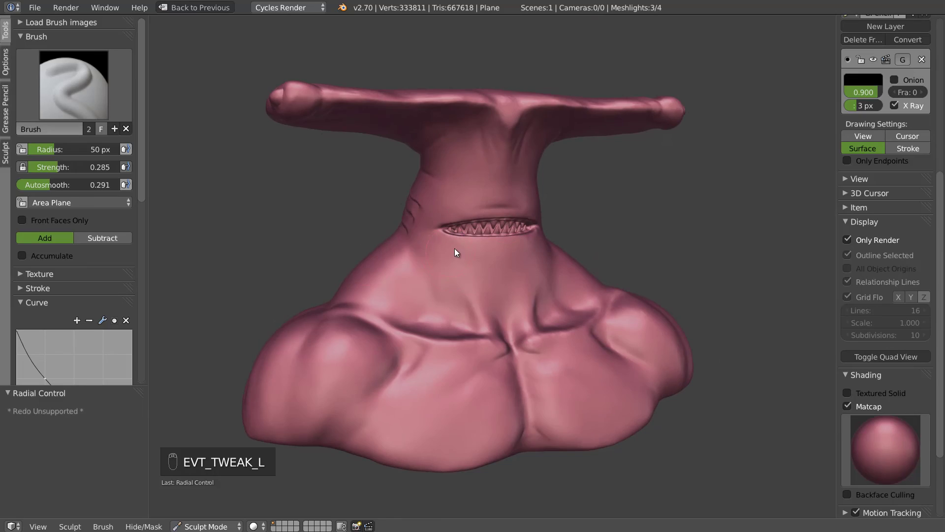
- Switch back to rendered shading and inspect the bust from the gill side
{"action": "key", "text": "shift+z"}
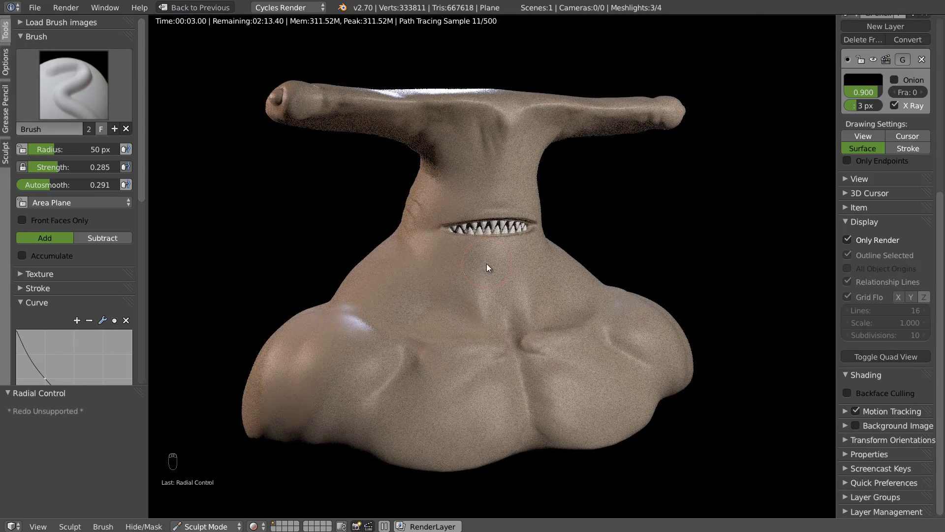
{"action": "mouse_move", "coordinate": [540, 283]}
{"action": "middle_mouse_down"}
{"action": "mouse_move", "coordinate": [559, 248]}
{"action": "mouse_move", "coordinate": [532, 124]}
{"action": "middle_mouse_up"}
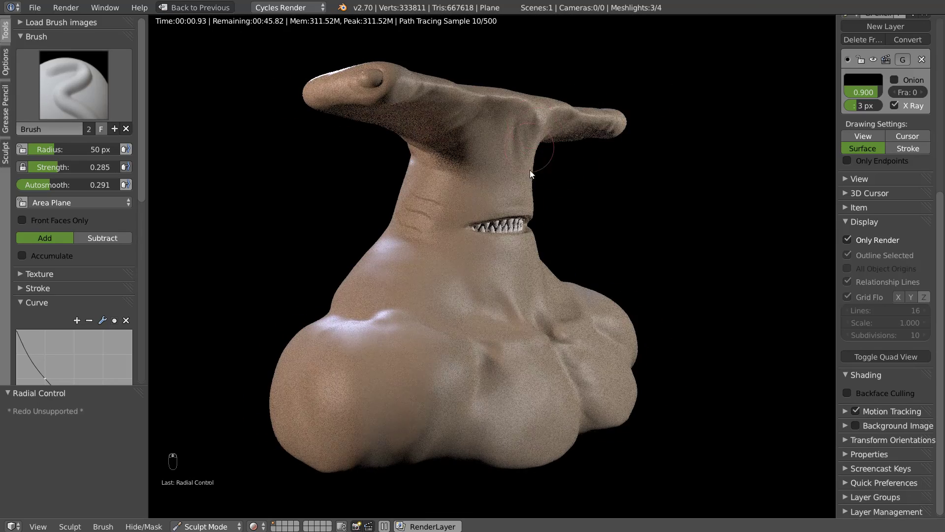
- Return the front view to solid shading, set the brush radius to 10 px and smooth the upper gum line above the teeth
{"action": "key", "text": "KP_1"}
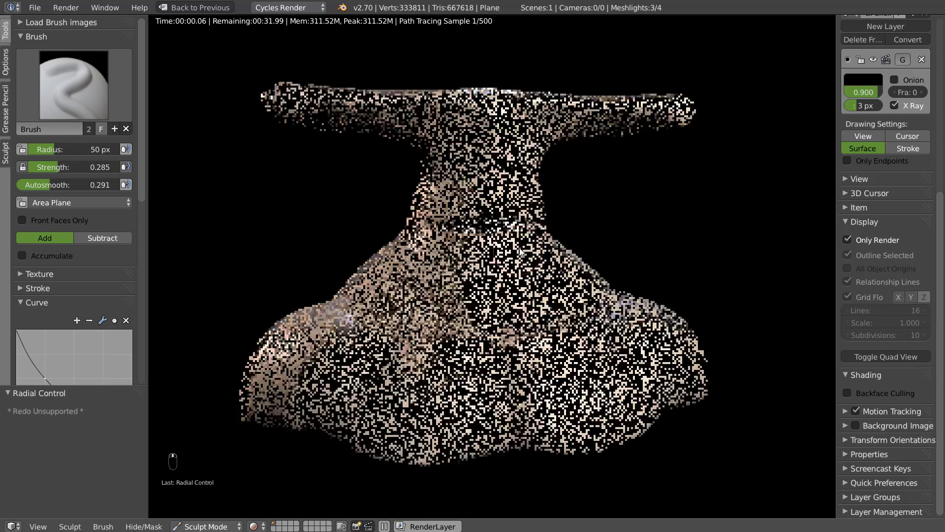
{"action": "key", "text": "shift+z"}
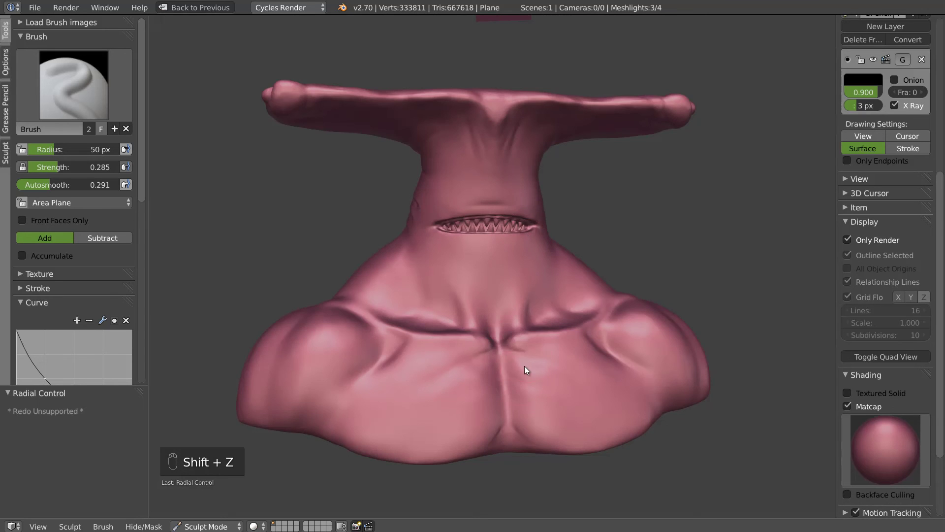
{"action": "mouse_move", "coordinate": [562, 321]}
{"action": "middle_mouse_down"}
{"action": "mouse_move", "coordinate": [511, 320]}
{"action": "mouse_move", "coordinate": [522, 234]}
{"action": "mouse_move", "coordinate": [580, 179]}
{"action": "mouse_move", "coordinate": [501, 281]}
{"action": "mouse_move", "coordinate": [477, 154]}
{"action": "middle_mouse_up"}
{"action": "scroll", "coordinate": [580, 179], "scroll_direction": "up", "scroll_amount": 5}
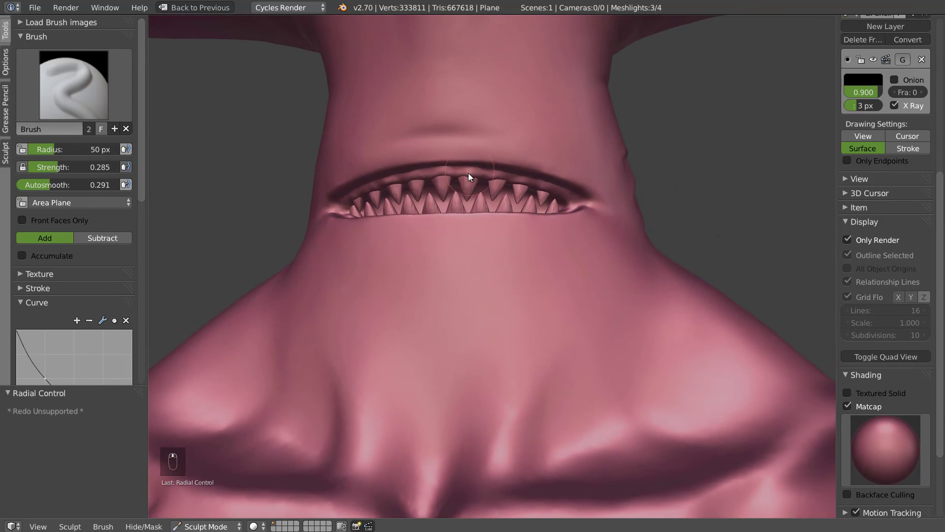
{"action": "key", "text": "f"}
{"action": "left_click", "coordinate": [452, 171]}
{"action": "mouse_move", "coordinate": [470, 171]}
{"action": "left_mouse_down", "text": "shift"}
{"action": "mouse_move", "coordinate": [531, 179]}
{"action": "mouse_move", "coordinate": [548, 199]}
{"action": "mouse_move", "coordinate": [571, 200]}
{"action": "left_mouse_up", "text": "shift"}
{"action": "scroll", "coordinate": [525, 216], "scroll_direction": "down", "scroll_amount": 2}
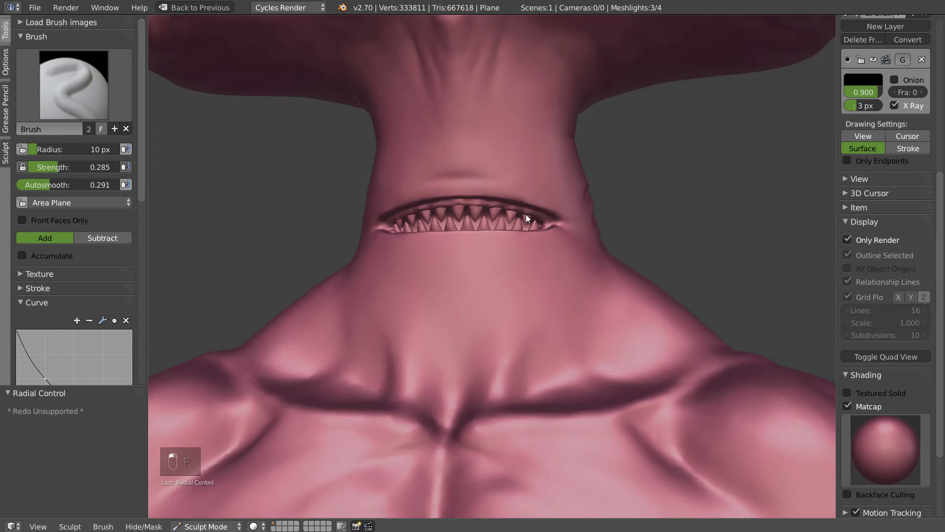
{"action": "scroll", "coordinate": [525, 215], "scroll_direction": "down", "scroll_amount": 6}
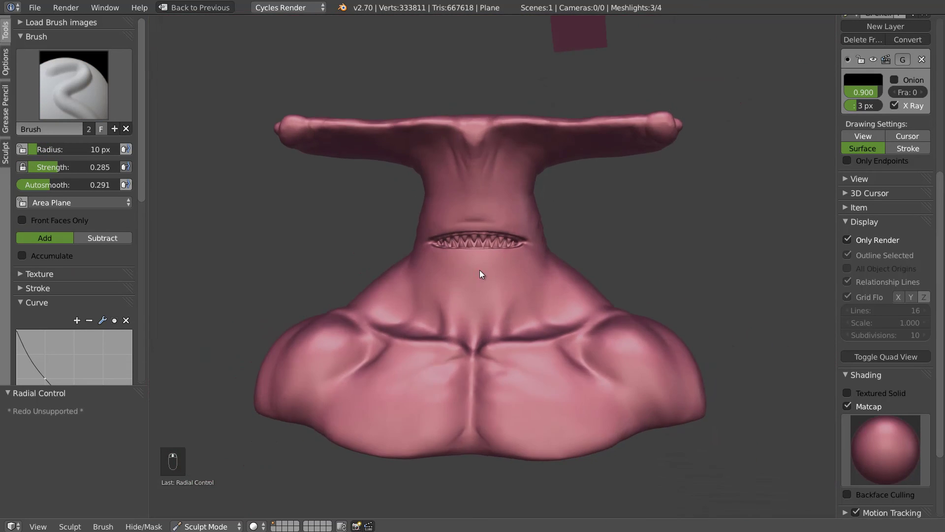
- Inspect the toothed mouth and bust in rendered shading from the front and the gill side
{"action": "key", "text": "shift+z"}
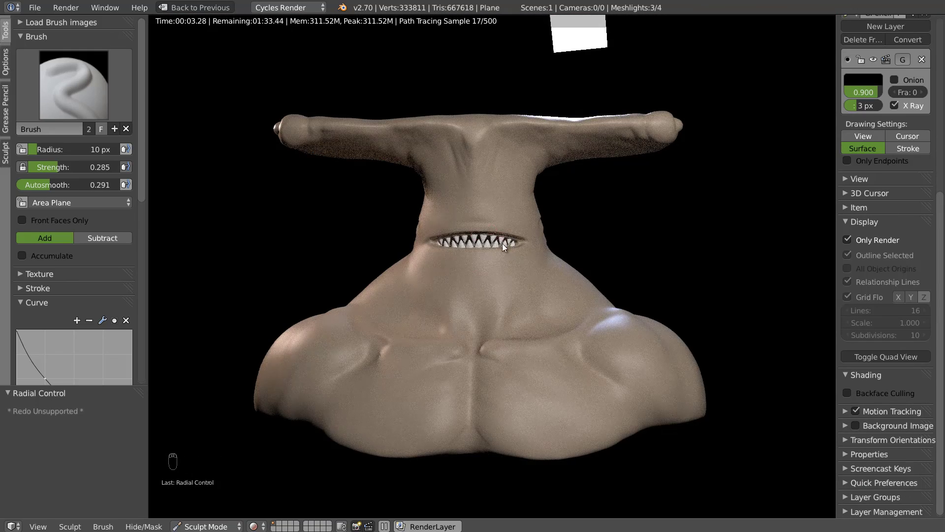
{"action": "middle_click_drag", "start_coordinate": [507, 238], "coordinate": [531, 258]}
{"action": "scroll", "coordinate": [531, 261], "scroll_direction": "up", "scroll_amount": 1}
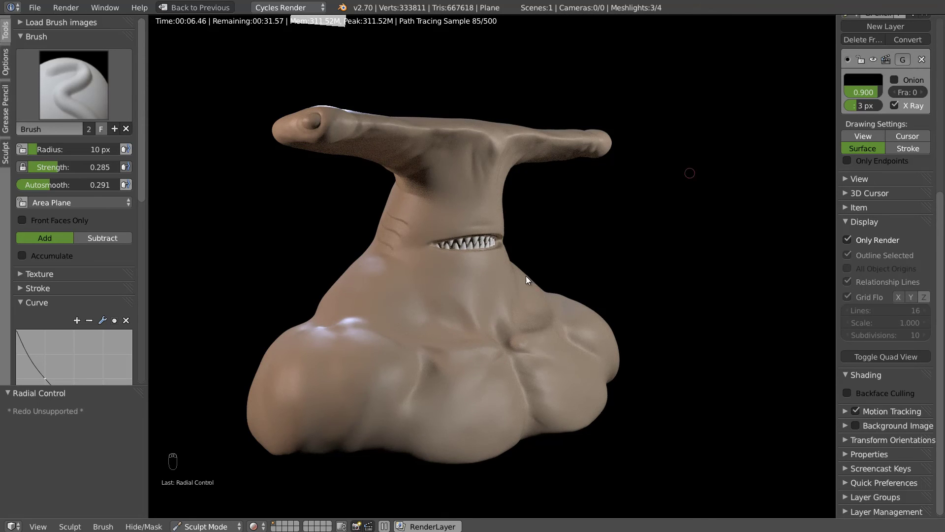
- Return to solid shading, disable Matcap display and change the render engine to Blender Render
{"action": "key", "text": "shift+z"}
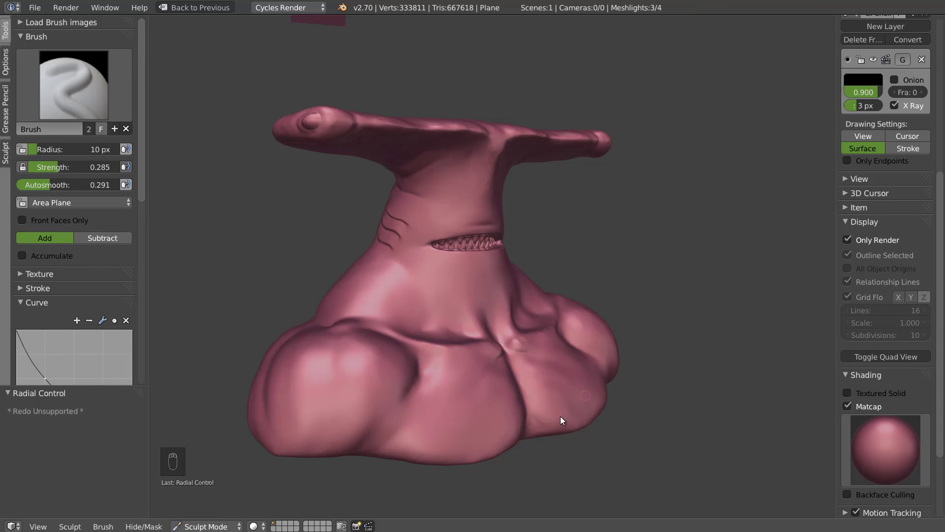
{"action": "left_click", "coordinate": [847, 406]}
{"action": "mouse_move", "coordinate": [576, 373]}
{"action": "middle_mouse_down"}
{"action": "mouse_move", "coordinate": [533, 397]}
{"action": "mouse_move", "coordinate": [536, 426]}
{"action": "mouse_move", "coordinate": [474, 156]}
{"action": "middle_mouse_up"}
{"action": "left_click", "coordinate": [302, 9]}
{"action": "left_click", "coordinate": [278, 23]}
{"action": "mouse_move", "coordinate": [390, 176]}
{"action": "middle_mouse_down"}
{"action": "mouse_move", "coordinate": [475, 340]}
{"action": "mouse_move", "coordinate": [507, 334]}
{"action": "mouse_move", "coordinate": [468, 376]}
{"action": "mouse_move", "coordinate": [729, 366]}
{"action": "mouse_move", "coordinate": [494, 347]}
{"action": "mouse_move", "coordinate": [482, 368]}
{"action": "mouse_move", "coordinate": [686, 370]}
{"action": "mouse_move", "coordinate": [533, 356]}
{"action": "middle_mouse_up"}
{"action": "scroll", "coordinate": [580, 306], "scroll_direction": "up", "scroll_amount": 2}
{"action": "mouse_move", "coordinate": [579, 306]}
{"action": "middle_mouse_down"}
{"action": "mouse_move", "coordinate": [525, 363]}
{"action": "mouse_move", "coordinate": [526, 353]}
{"action": "middle_mouse_up"}
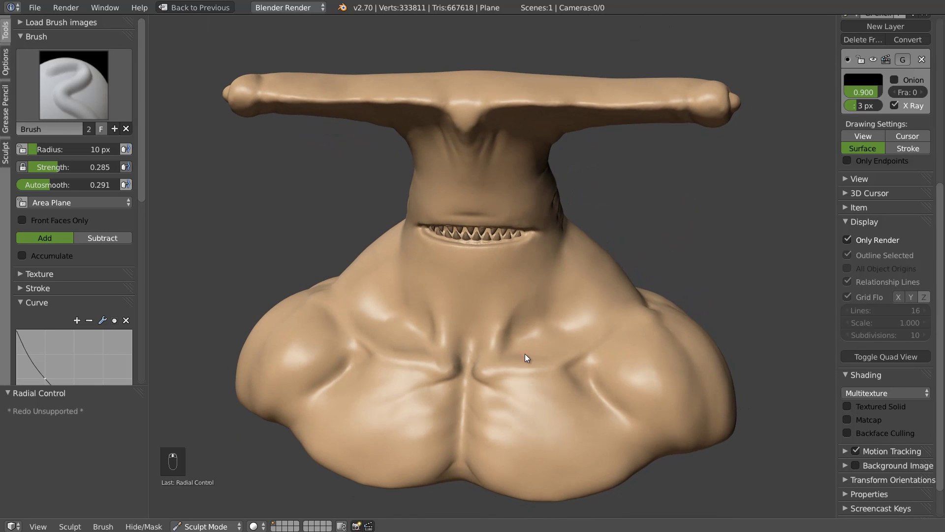
- Give the brush a smooth falloff curve, resize it and carve a deeper hollow at the base of the neck above the collarbone
{"action": "key", "text": "f"}
{"action": "scroll", "coordinate": [67, 186], "scroll_direction": "down", "scroll_amount": 5}
{"action": "left_click", "coordinate": [21, 317]}
{"action": "key", "text": "f"}
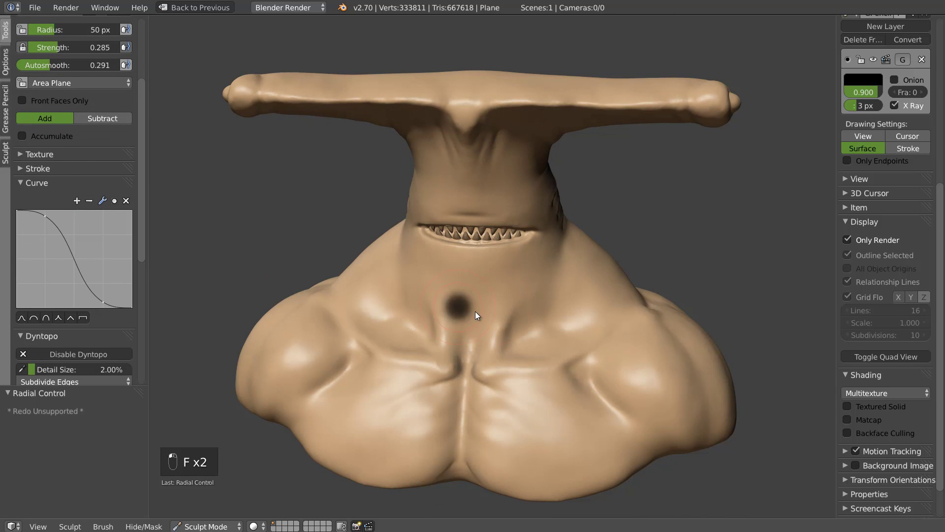
{"action": "left_click", "coordinate": [479, 311]}
{"action": "mouse_move", "coordinate": [528, 331]}
{"action": "left_mouse_down", "text": "ctrl"}
{"action": "mouse_move", "coordinate": [523, 342]}
{"action": "mouse_move", "coordinate": [523, 301]}
{"action": "left_mouse_up", "text": "ctrl"}
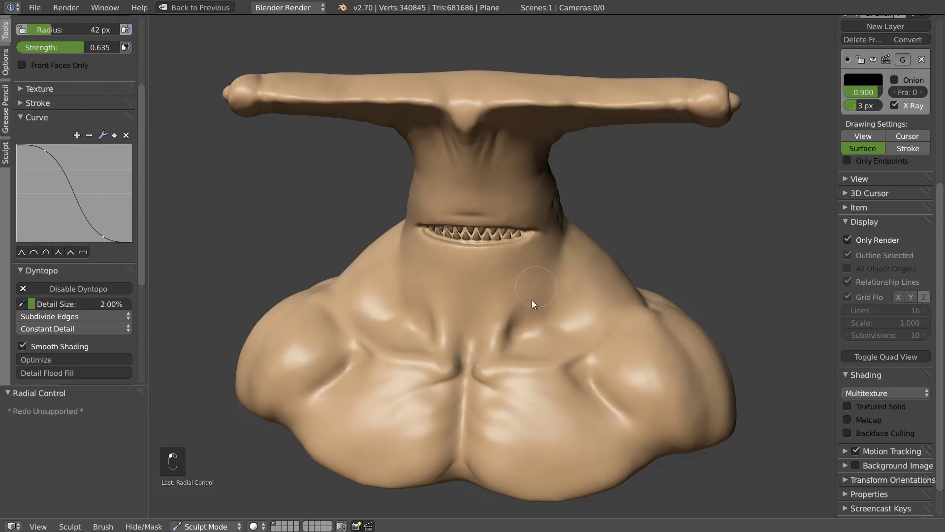
{"action": "key", "text": "c"}
{"action": "mouse_move", "coordinate": [565, 345]}
{"action": "middle_mouse_down"}
{"action": "mouse_move", "coordinate": [510, 291]}
{"action": "mouse_move", "coordinate": [525, 309]}
{"action": "mouse_move", "coordinate": [483, 321]}
{"action": "mouse_move", "coordinate": [489, 314]}
{"action": "mouse_move", "coordinate": [471, 312]}
{"action": "mouse_move", "coordinate": [480, 295]}
{"action": "mouse_move", "coordinate": [352, 296]}
{"action": "mouse_move", "coordinate": [493, 291]}
{"action": "mouse_move", "coordinate": [508, 368]}
{"action": "mouse_move", "coordinate": [566, 301]}
{"action": "middle_mouse_up"}
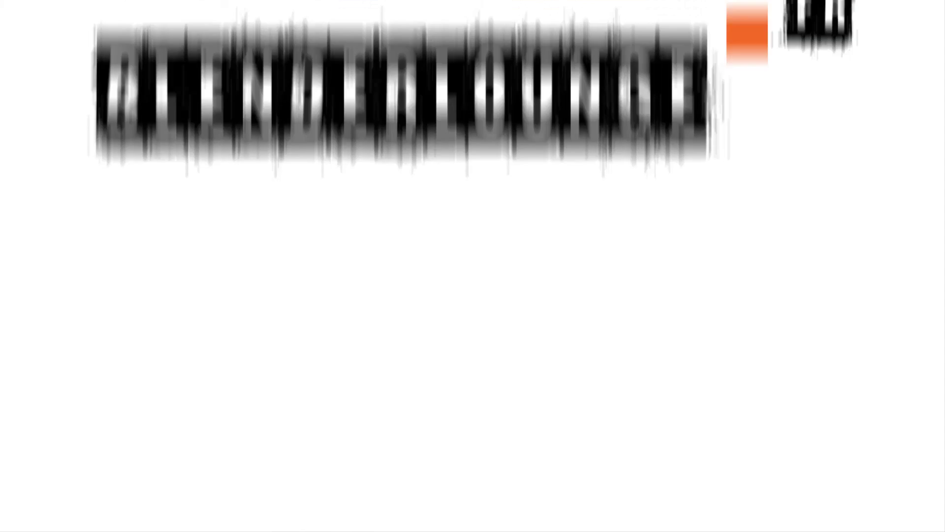